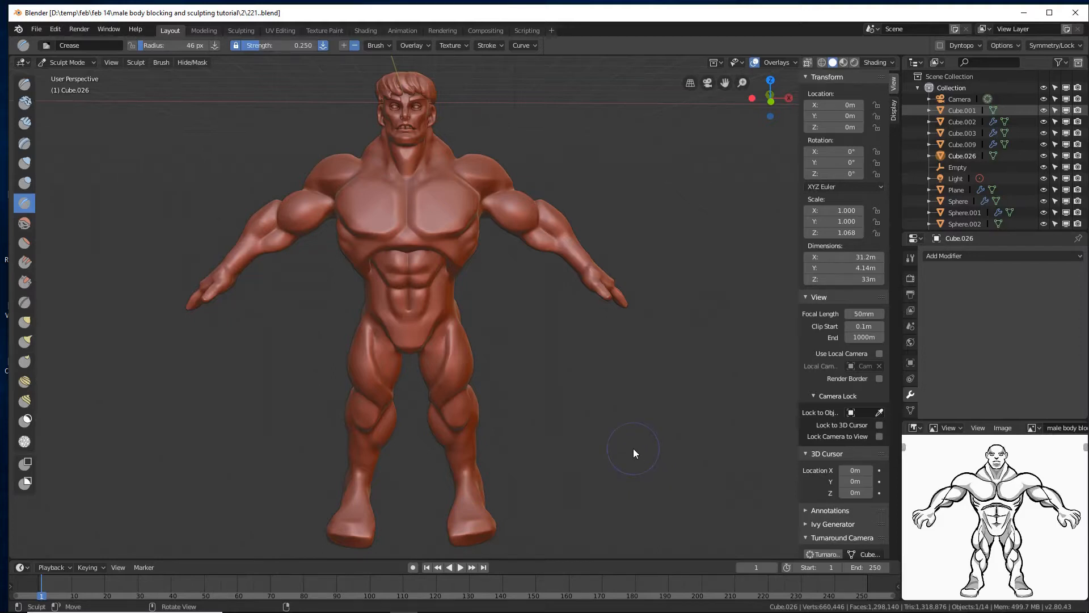
Examine the finished sculpted male body from several angles.
{"action": "middle_click_drag", "start_coordinate": [618, 387], "coordinate": [646, 391]}
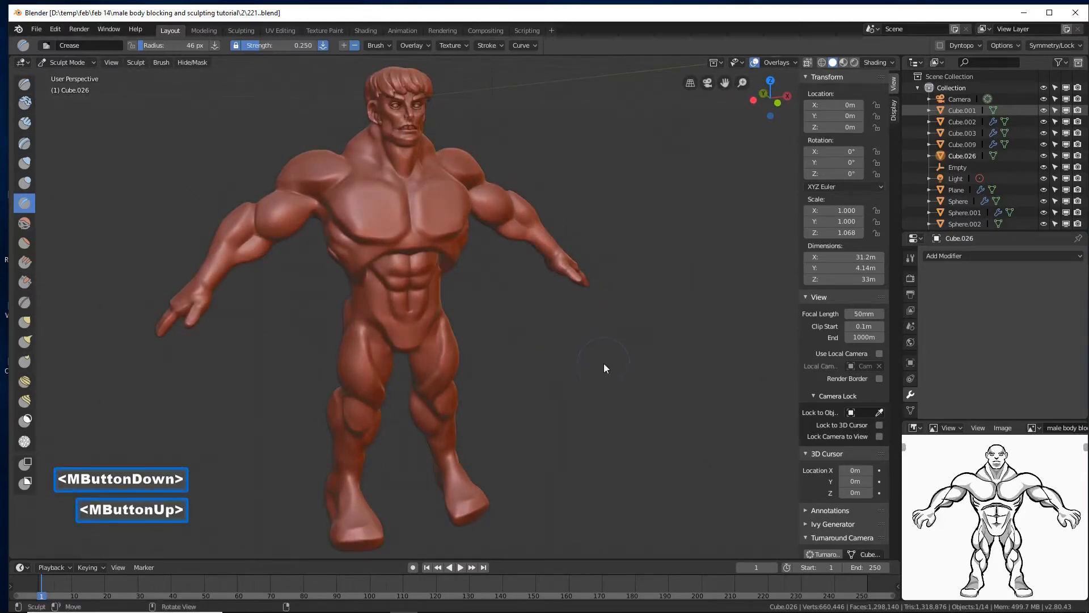
{"action": "middle_click_drag", "start_coordinate": [603, 366], "coordinate": [533, 309]}
{"action": "middle_click_drag", "start_coordinate": [525, 363], "coordinate": [495, 288], "text": "ctrl"}
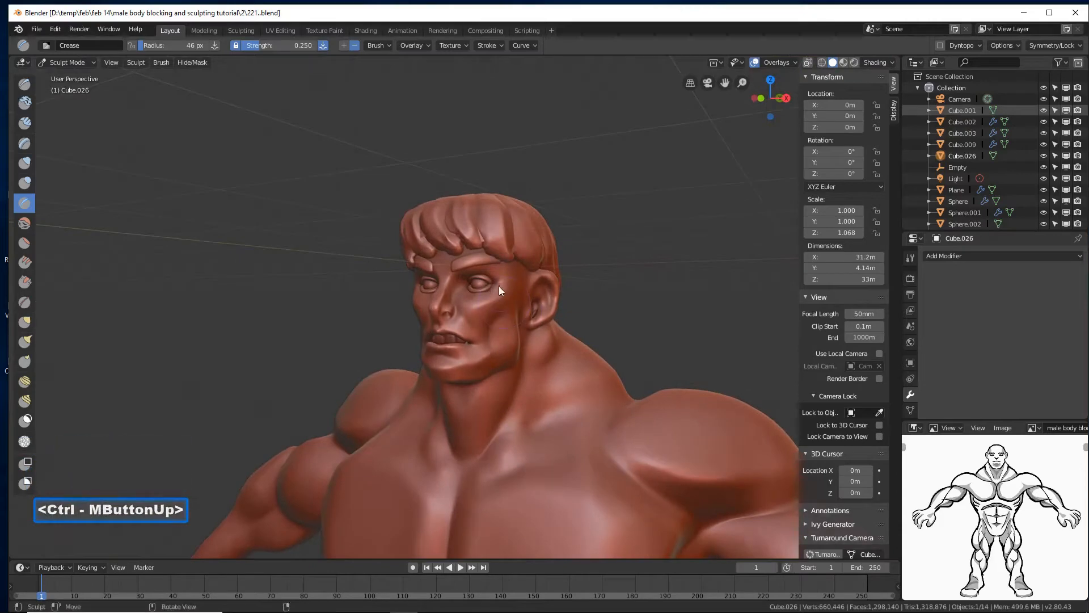
{"action": "middle_click_drag", "start_coordinate": [549, 263], "coordinate": [586, 363], "text": "ctrl"}
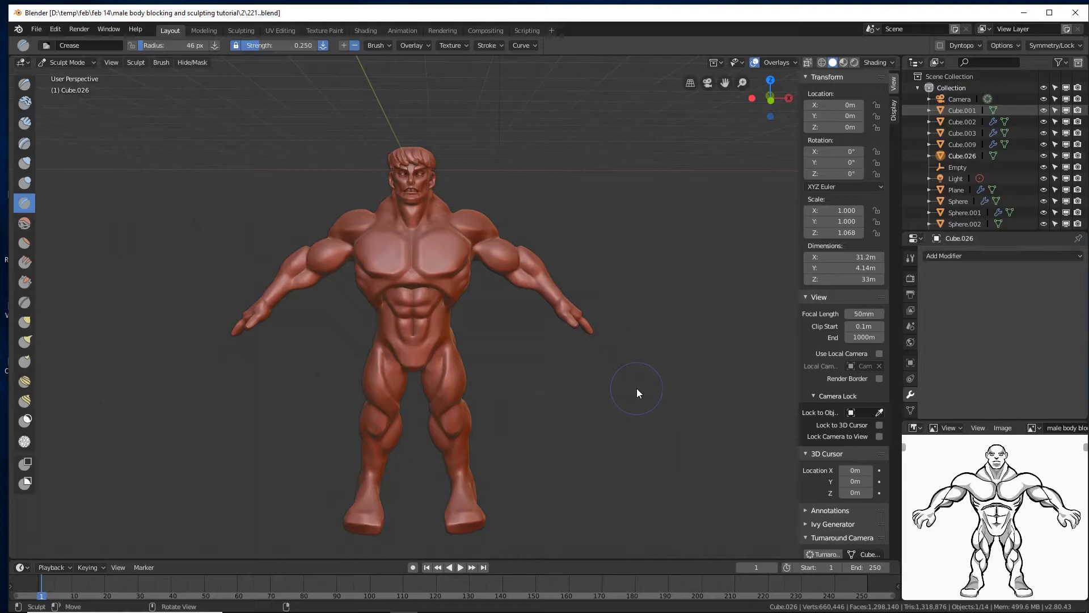
{"action": "scroll", "coordinate": [959, 227], "scroll_direction": "down", "scroll_amount": 2}
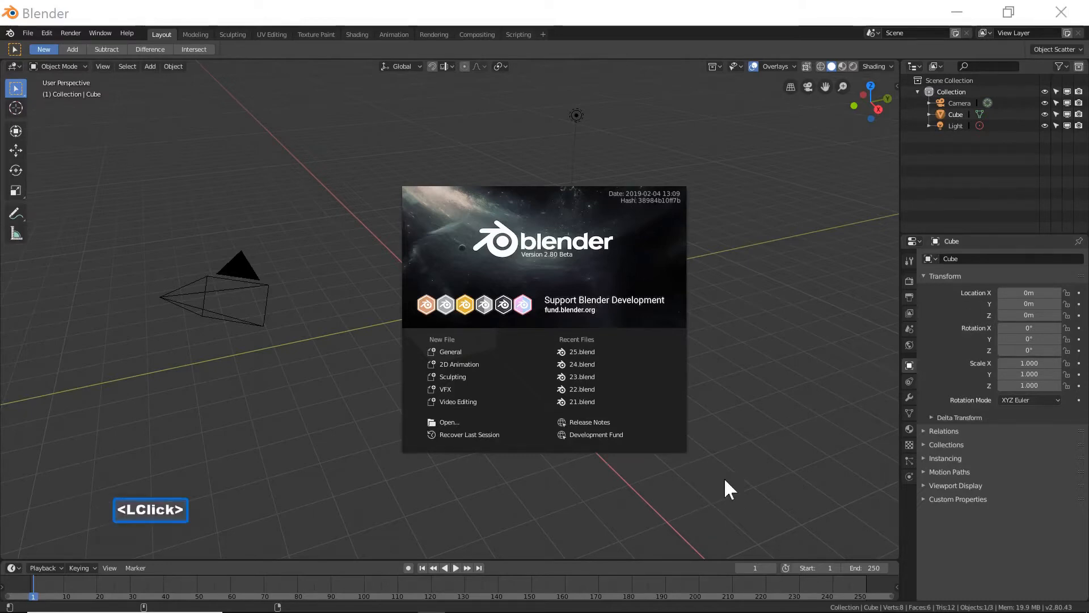
Close the splash screen in a new session and delete the default cube.
{"action": "left_click", "coordinate": [776, 20]}
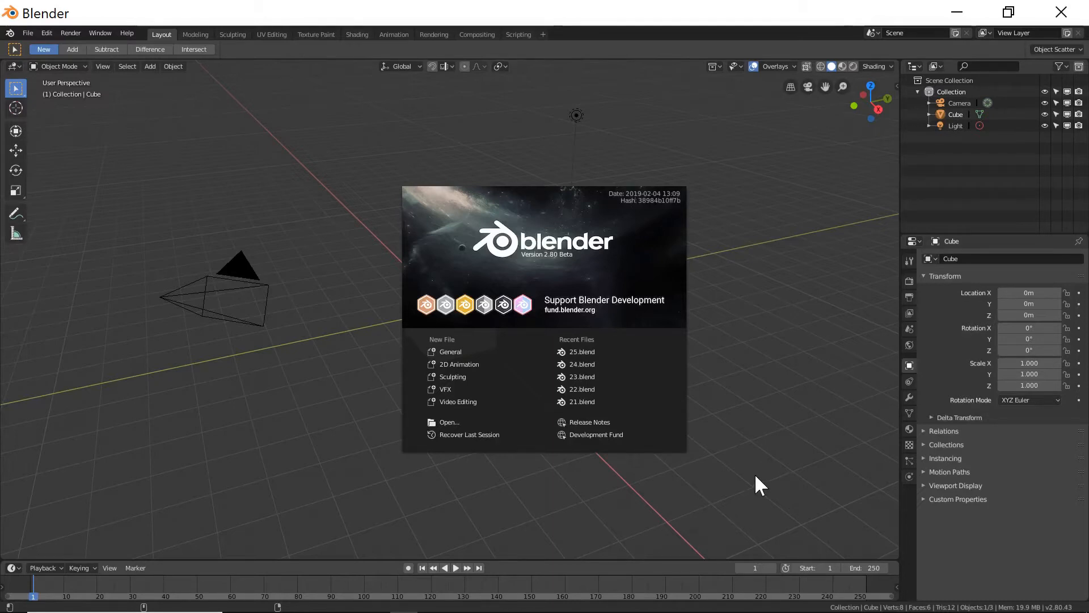
{"action": "left_click", "coordinate": [739, 471]}
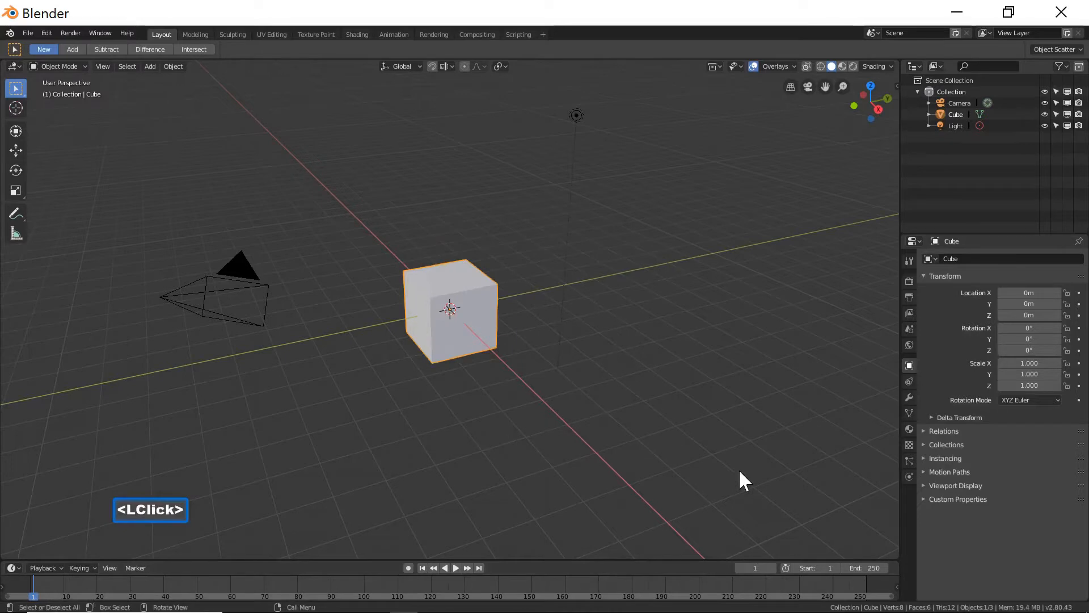
{"action": "key", "text": "KP_1"}
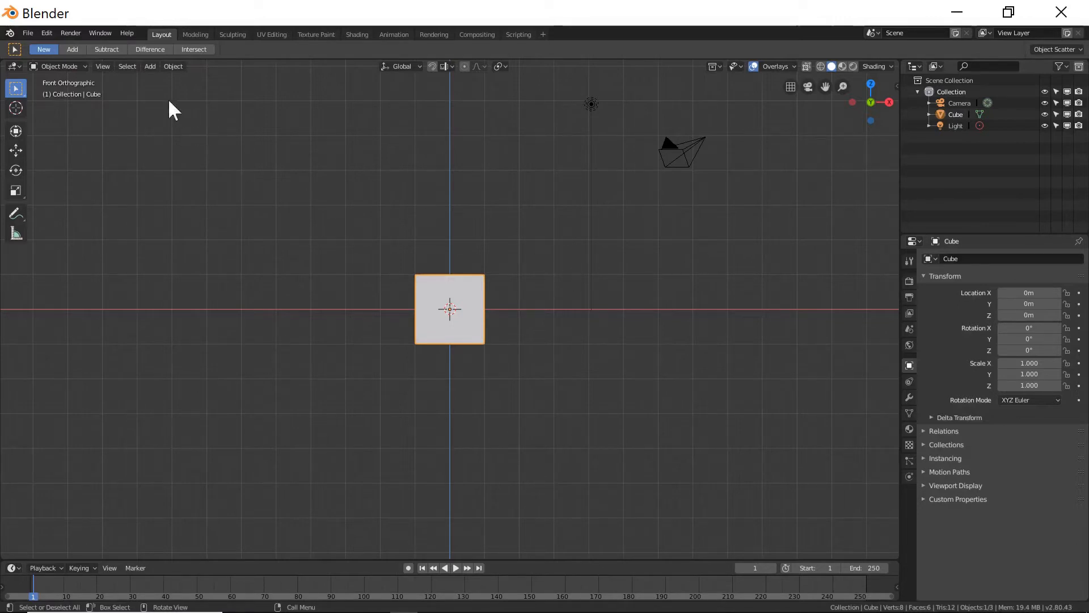
{"action": "left_click", "coordinate": [105, 67]}
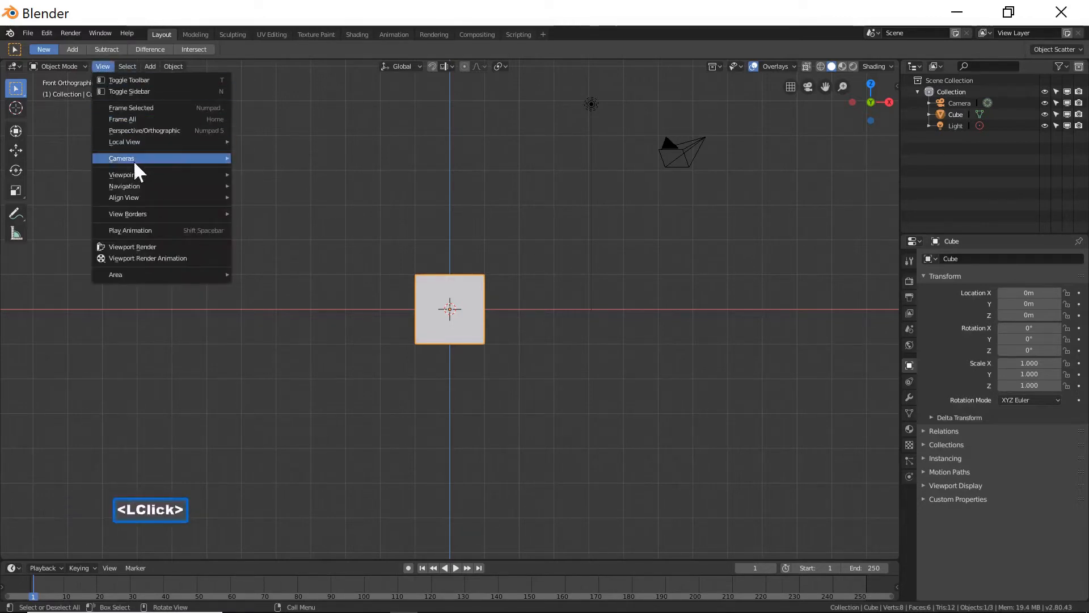
{"action": "mouse_move", "coordinate": [136, 173]}
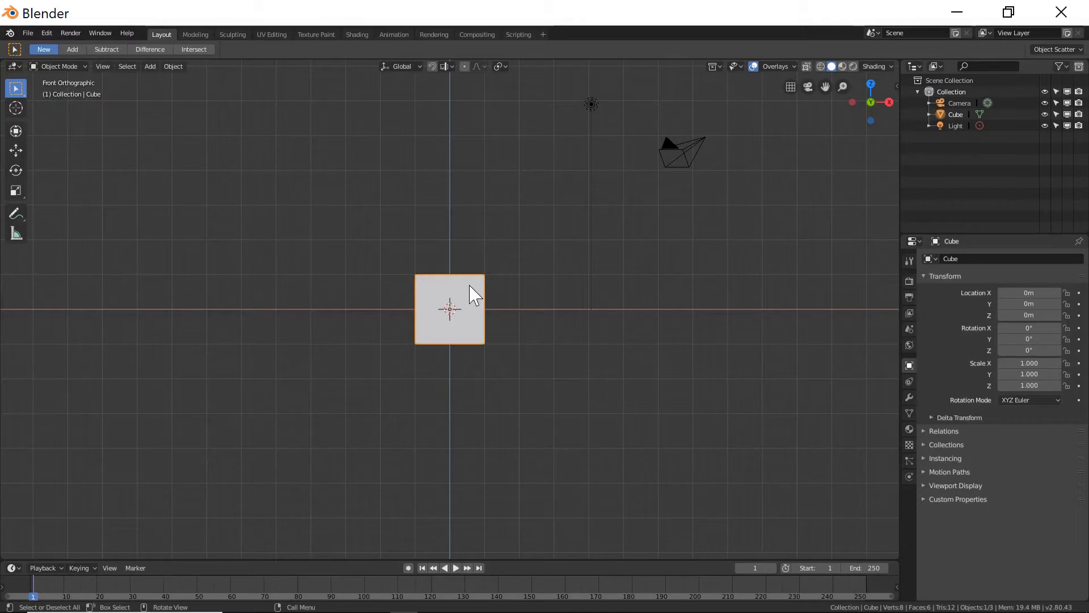
{"action": "key", "text": "x"}
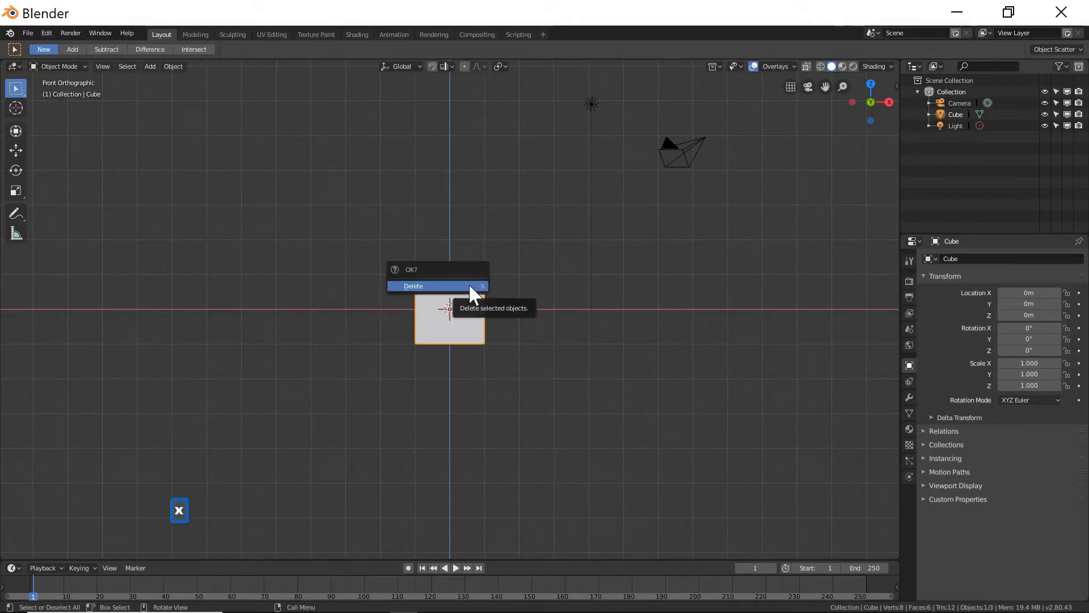
{"action": "left_click", "coordinate": [468, 283]}
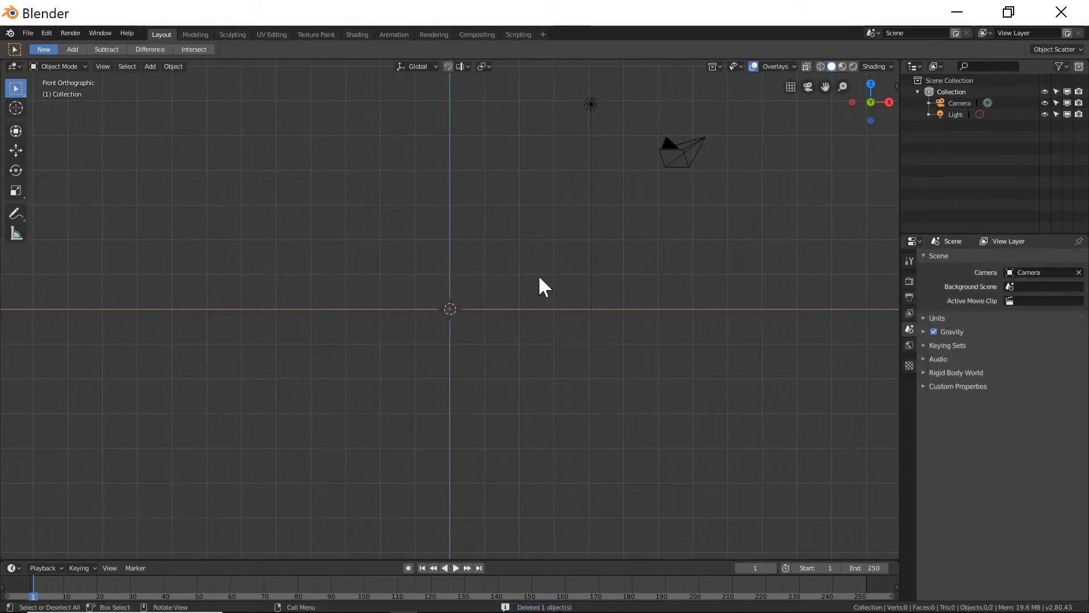
Add 'male body blocking reference picture.PNG' from the Desktop's 'male blocking and sculpting tutorial' folder as a reference image.
{"action": "key", "text": "shift+a"}
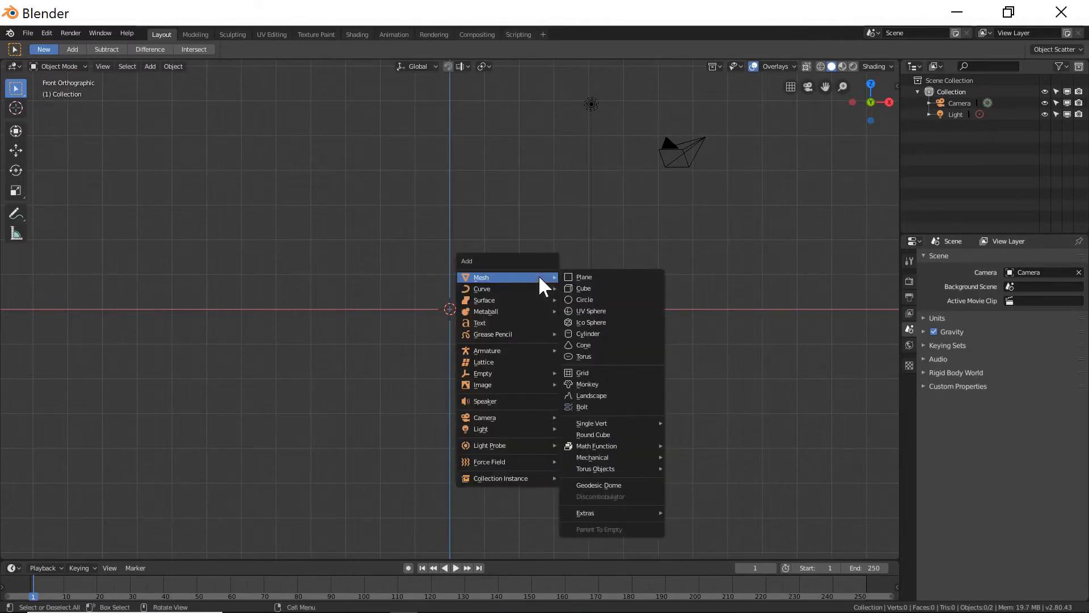
{"action": "mouse_move", "coordinate": [515, 384]}
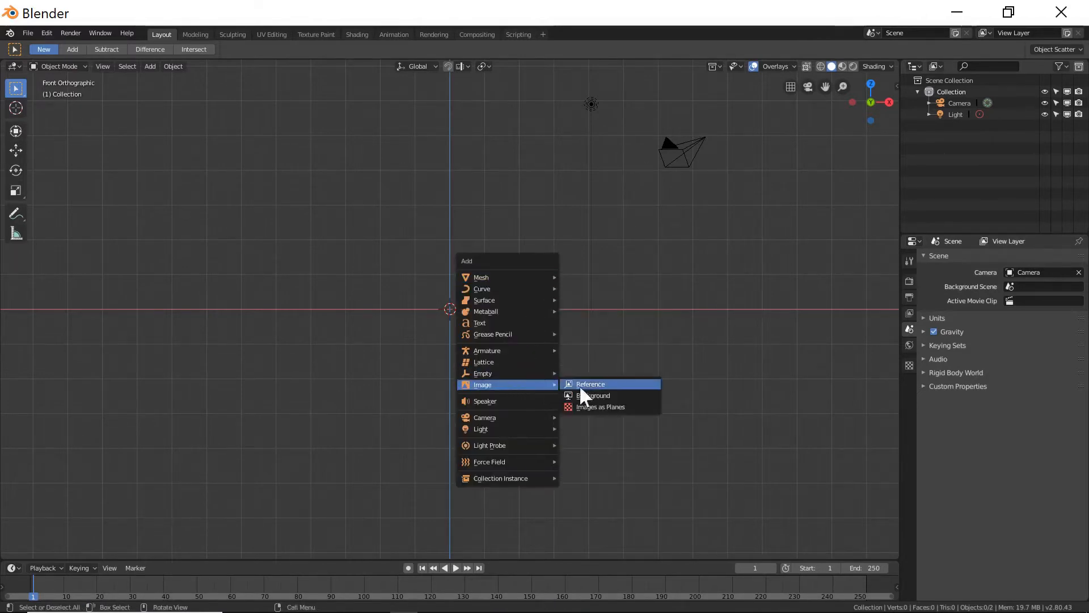
{"action": "left_click", "coordinate": [620, 386]}
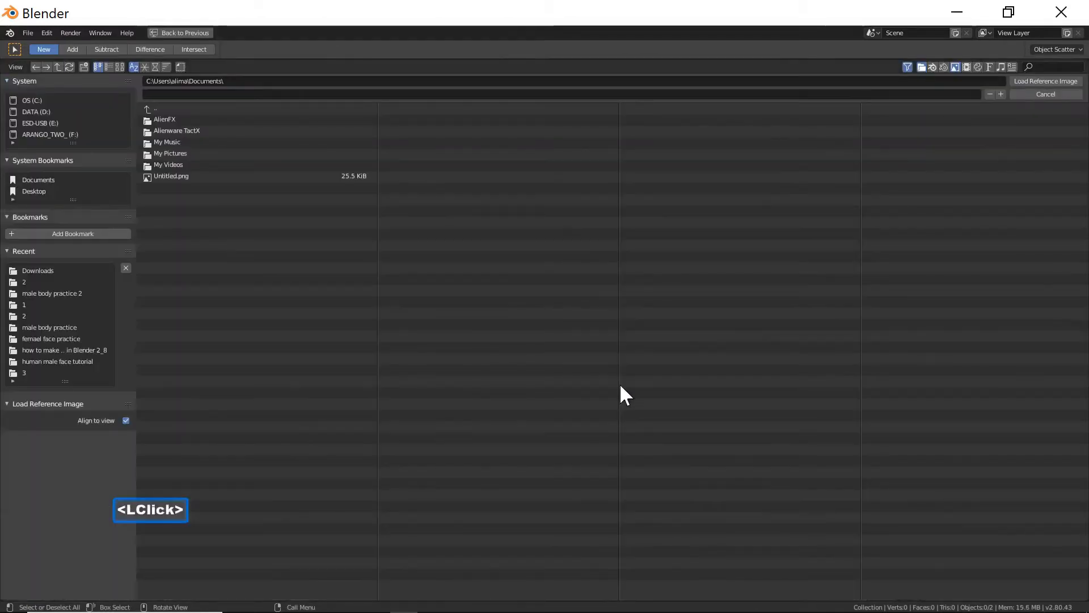
{"action": "left_click", "coordinate": [39, 191]}
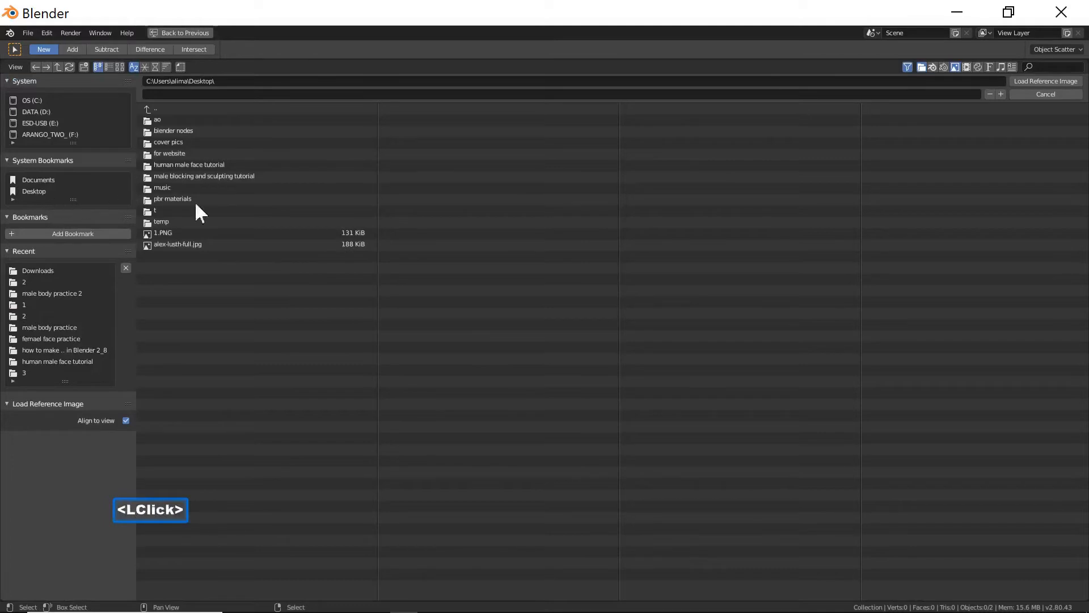
{"action": "left_click", "coordinate": [272, 179]}
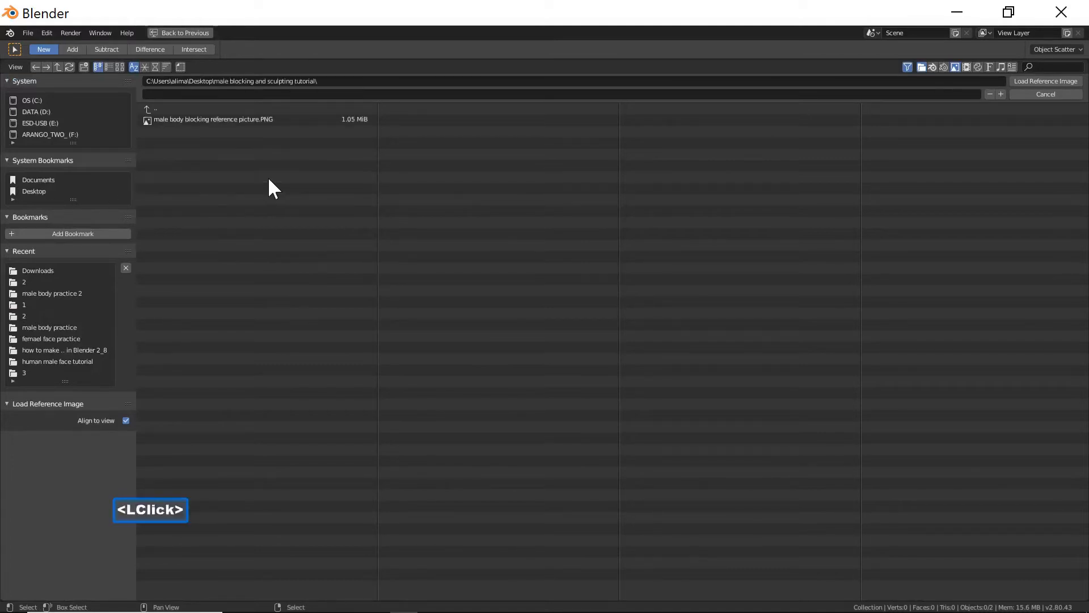
{"action": "left_click", "coordinate": [119, 67]}
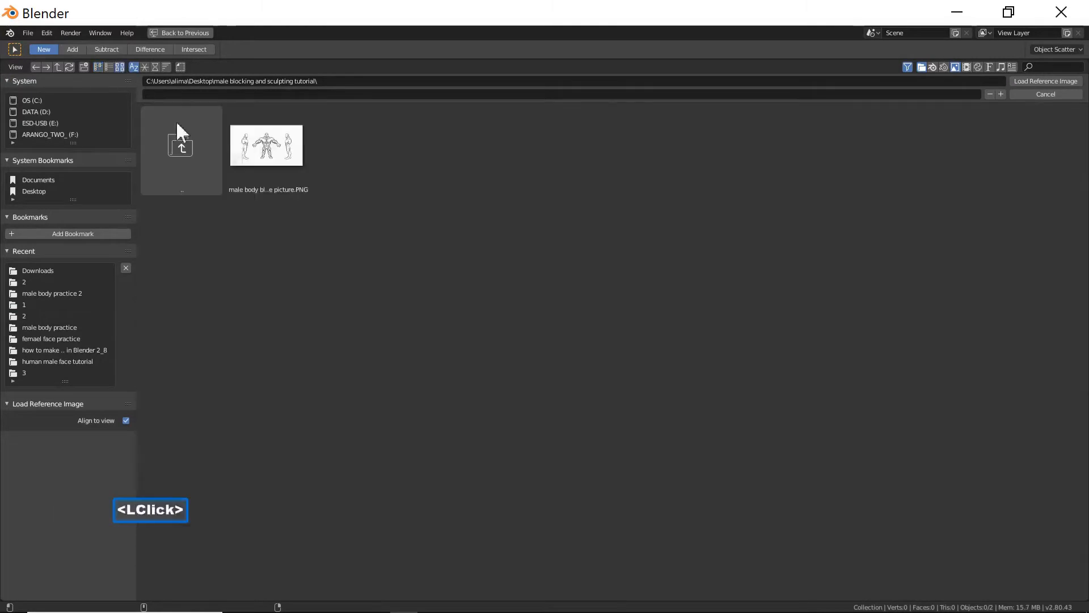
{"action": "left_click", "coordinate": [297, 165]}
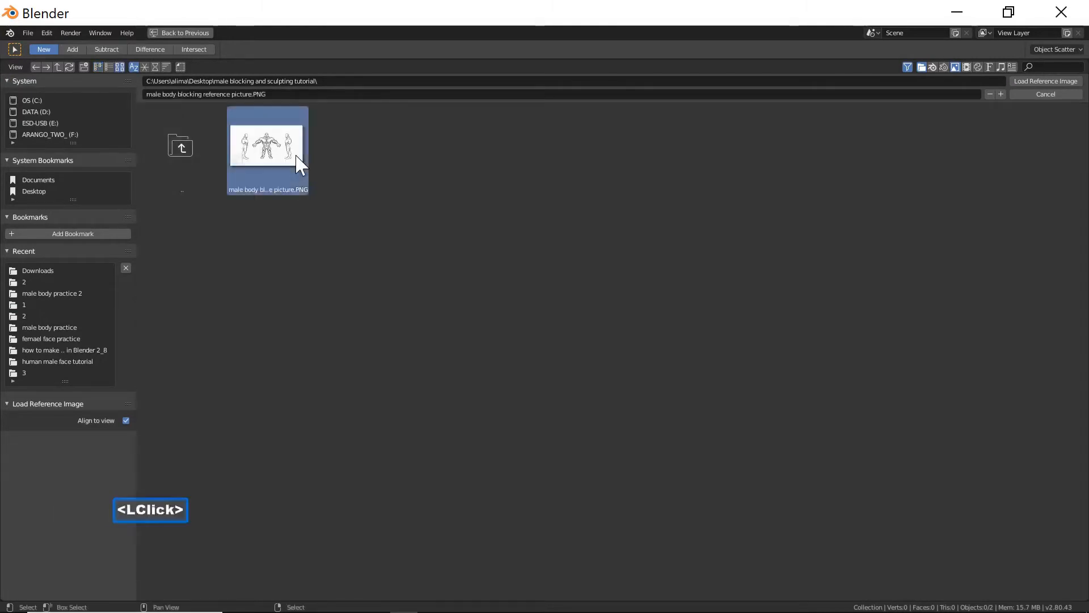
{"action": "left_click", "coordinate": [1032, 81]}
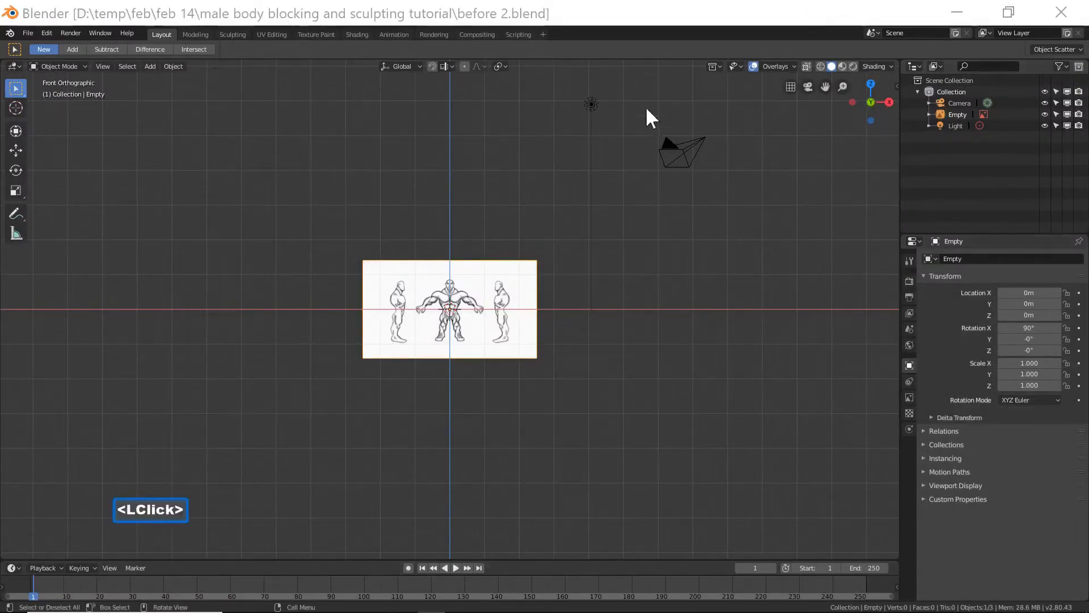
Add a UV sphere at the origin.
{"action": "left_click", "coordinate": [656, 12]}
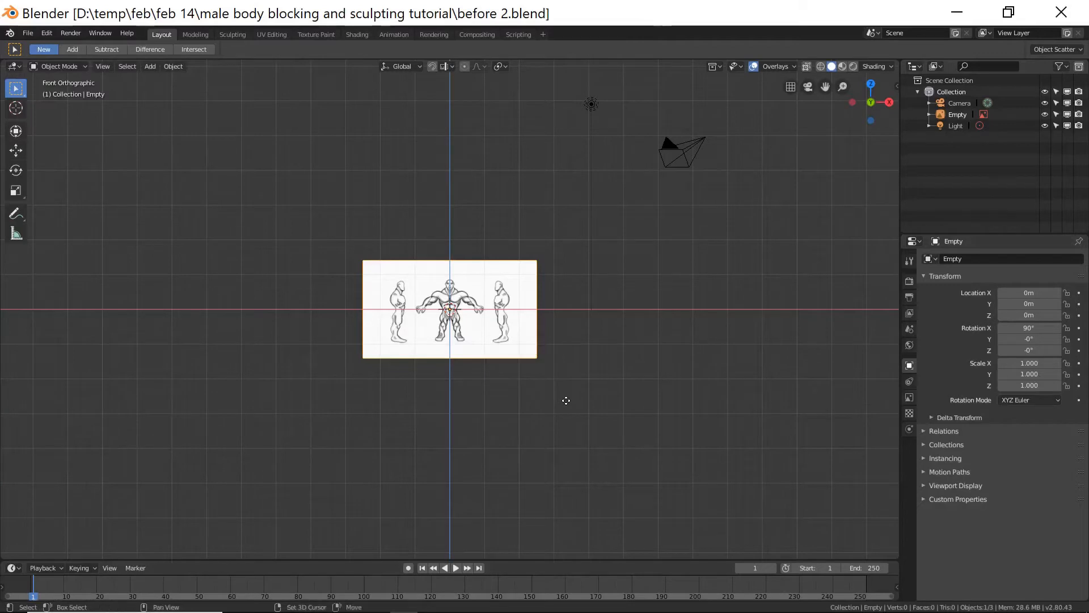
{"action": "key", "text": "shift+a"}
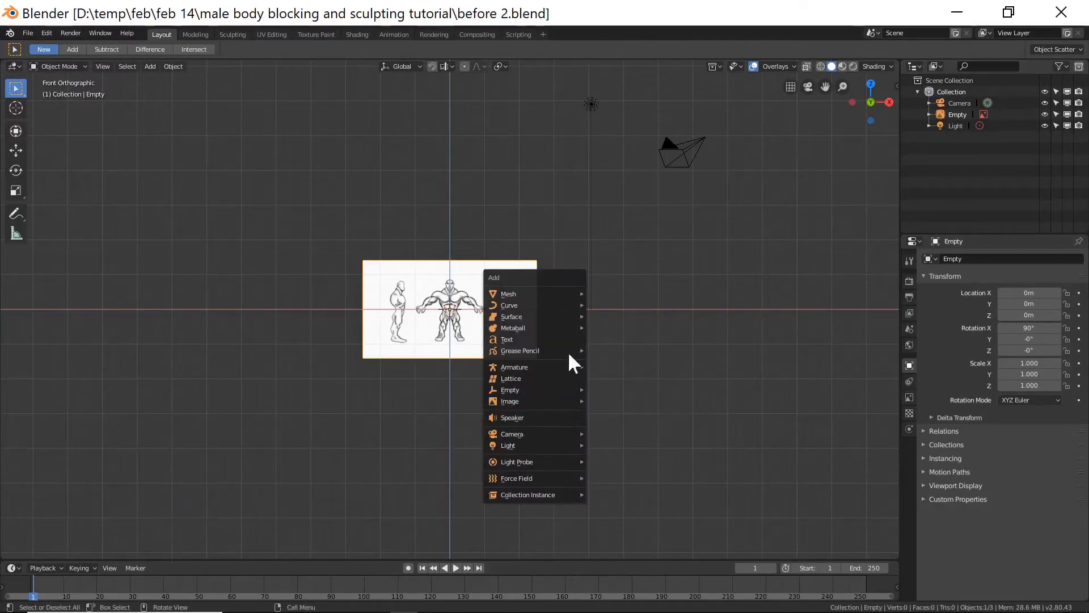
{"action": "mouse_move", "coordinate": [553, 293]}
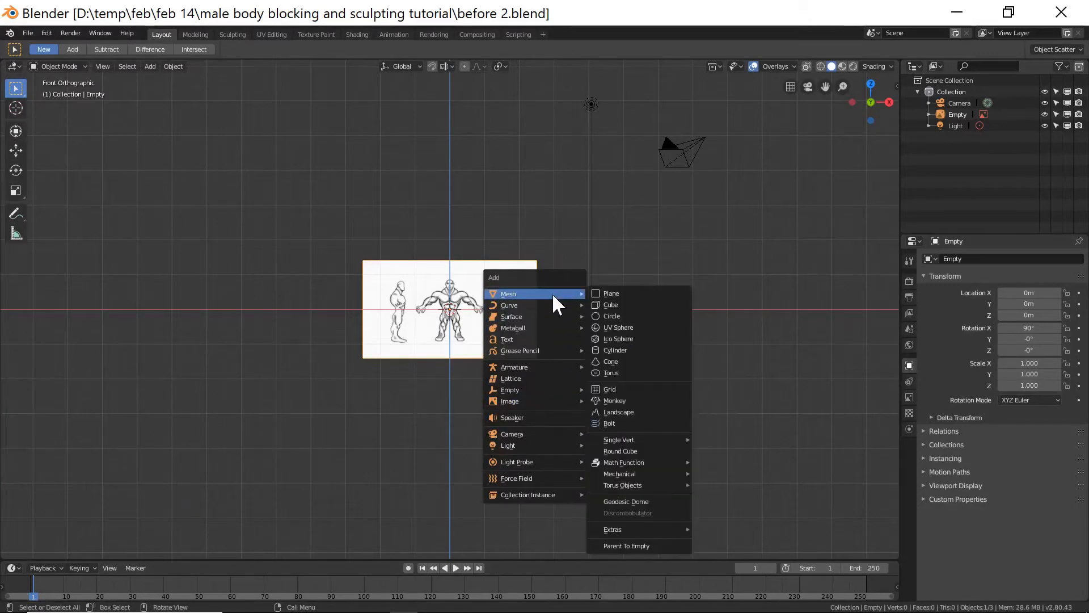
{"action": "left_click", "coordinate": [641, 328]}
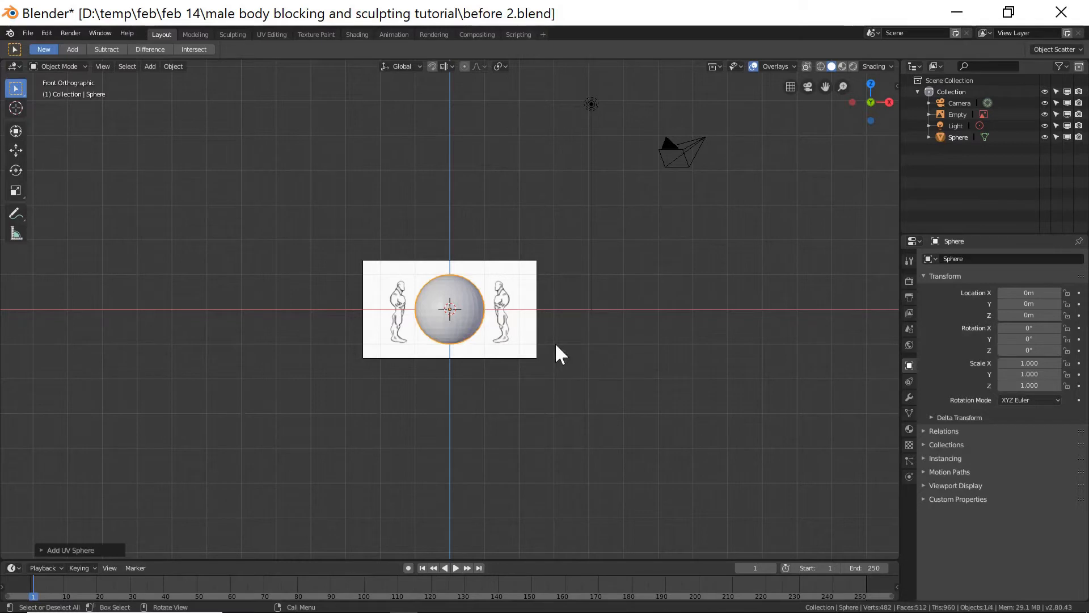
Set the reference image's depth to Front and its transparency to about 0.274.
{"action": "left_click", "coordinate": [525, 335]}
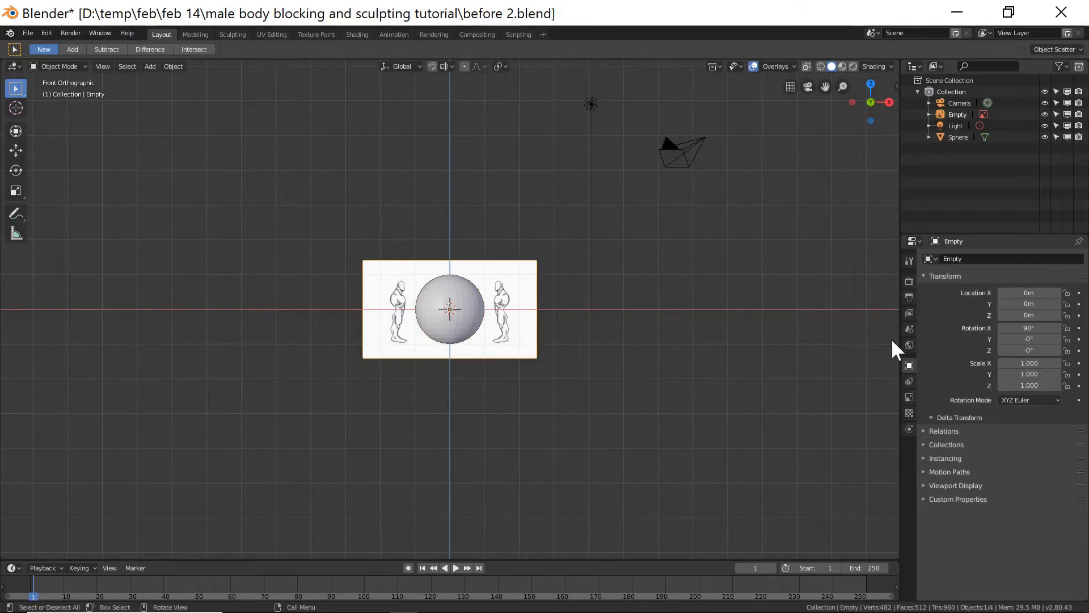
{"action": "left_click", "coordinate": [911, 397]}
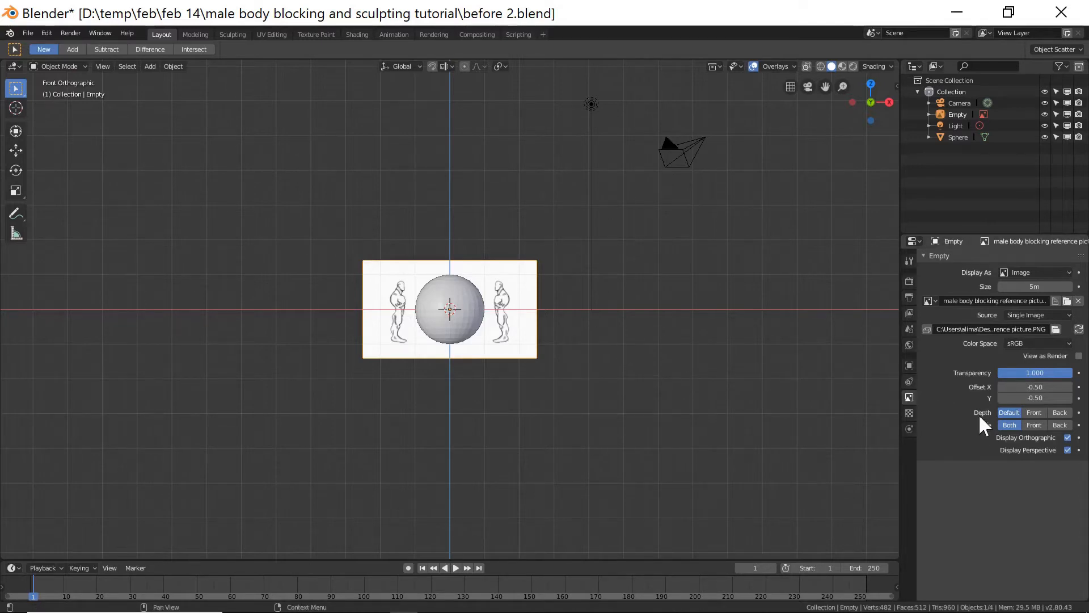
{"action": "left_click", "coordinate": [1034, 412]}
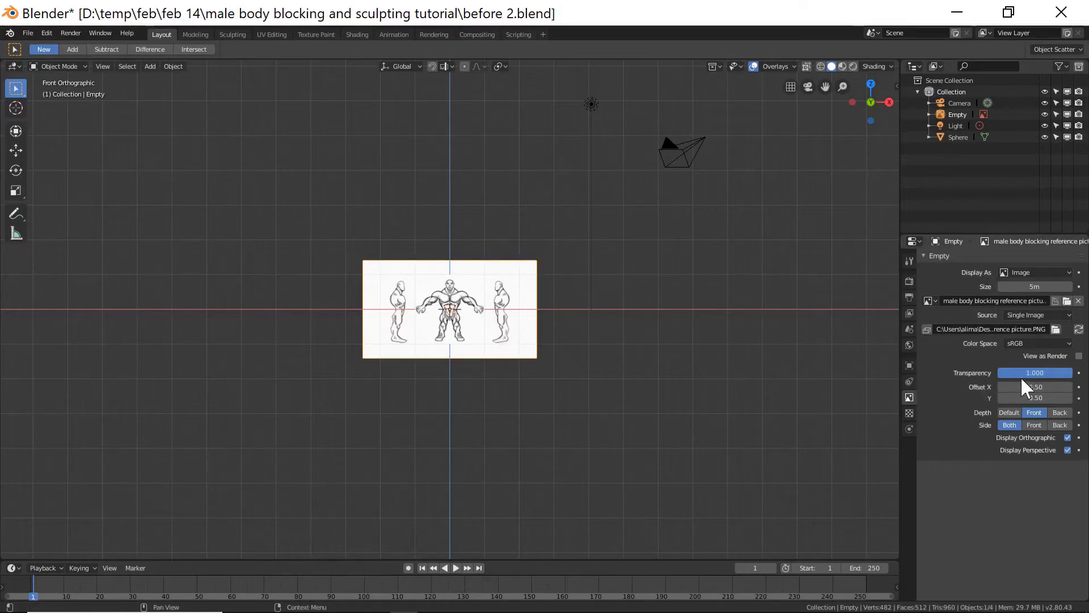
{"action": "left_click_drag", "start_coordinate": [1057, 373], "coordinate": [1017, 373]}
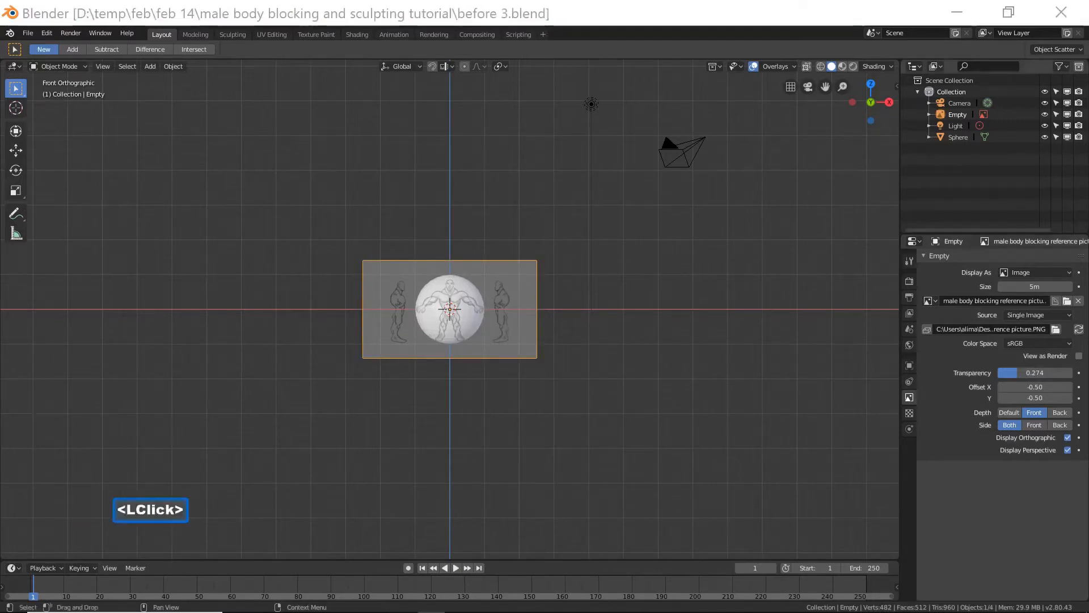
{"action": "left_click", "coordinate": [584, 22]}
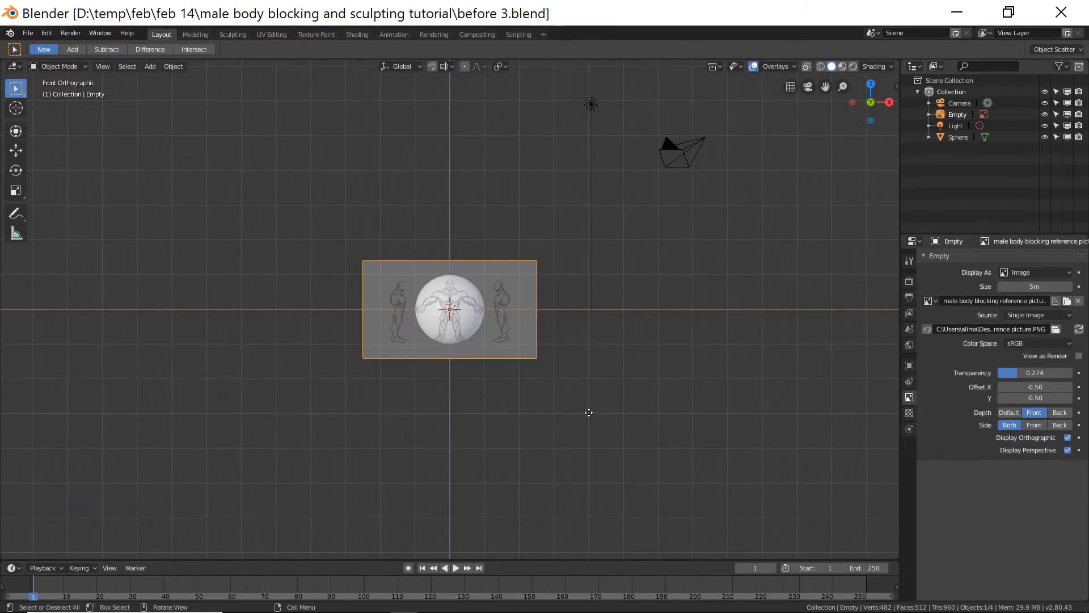
Scale the reference image up in several passes around the origin.
{"action": "key", "text": "s"}
{"action": "left_click", "coordinate": [759, 461]}
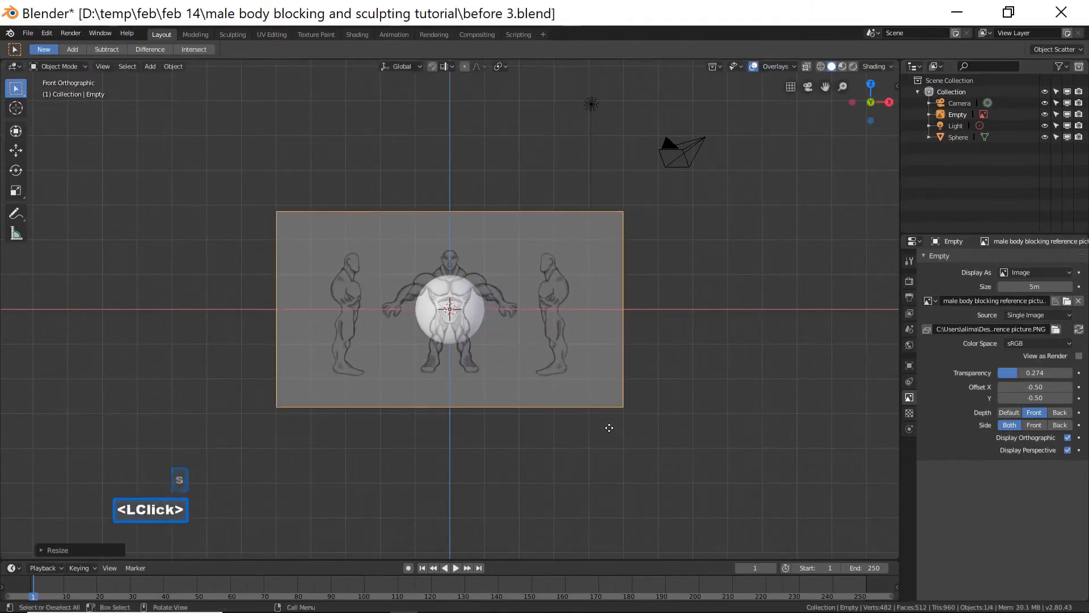
{"action": "key", "text": "s"}
{"action": "left_click", "coordinate": [777, 468]}
{"action": "key", "text": "s"}
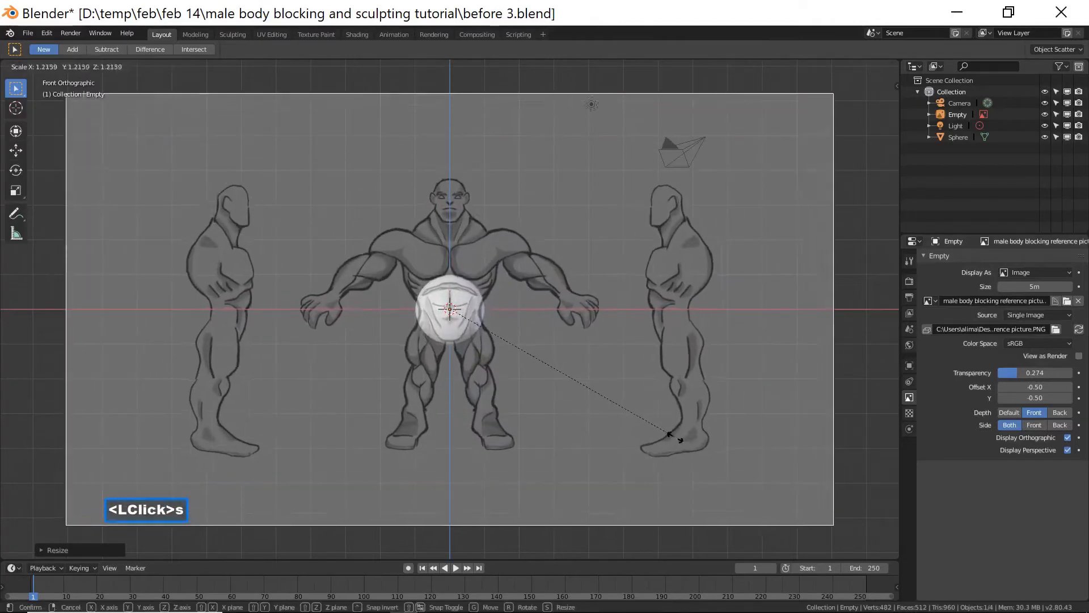
{"action": "left_click", "coordinate": [674, 431]}
{"action": "scroll", "coordinate": [659, 417], "scroll_direction": "down", "scroll_amount": 1}
{"action": "scroll", "coordinate": [659, 417], "scroll_direction": "down", "scroll_amount": 2}
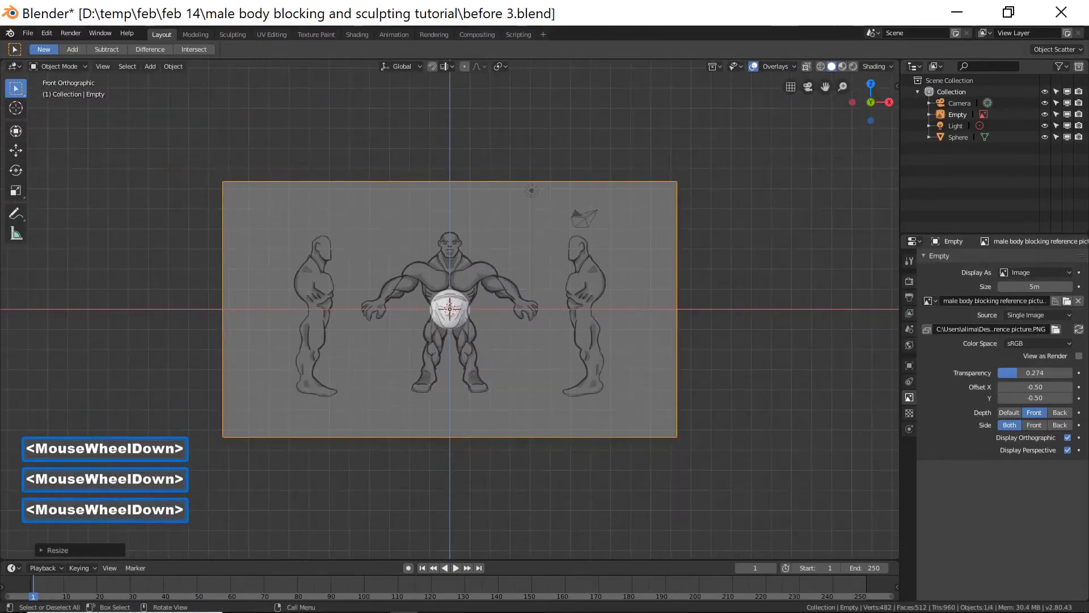
{"action": "key", "text": "s"}
{"action": "left_click", "coordinate": [687, 434]}
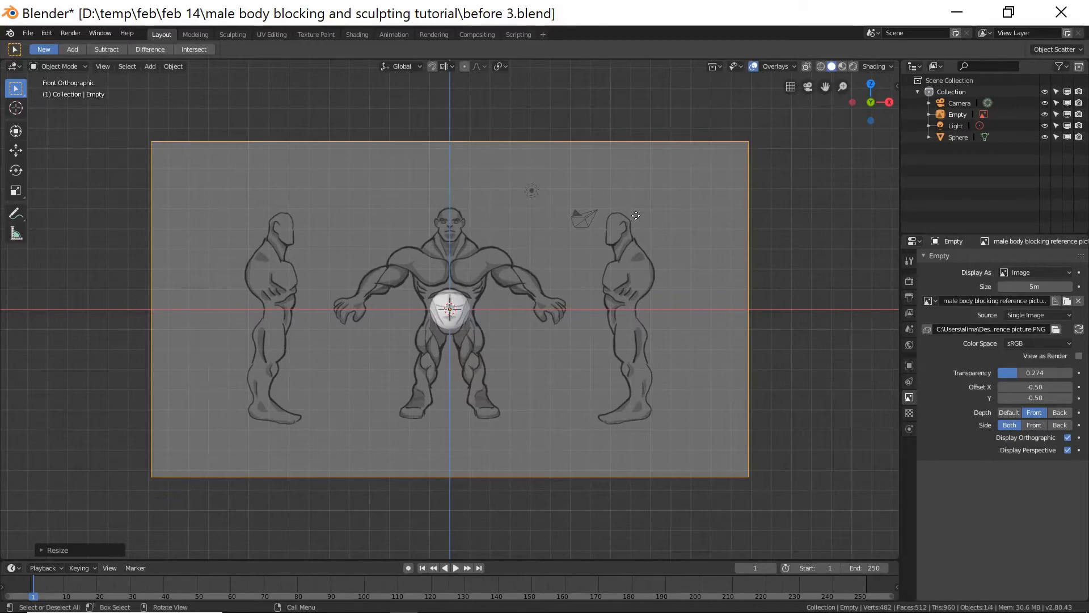
Move the reference image down so the sphere sits at the figure's head, and scale it up further.
{"action": "key", "text": "space"}
{"action": "key", "text": "g"}
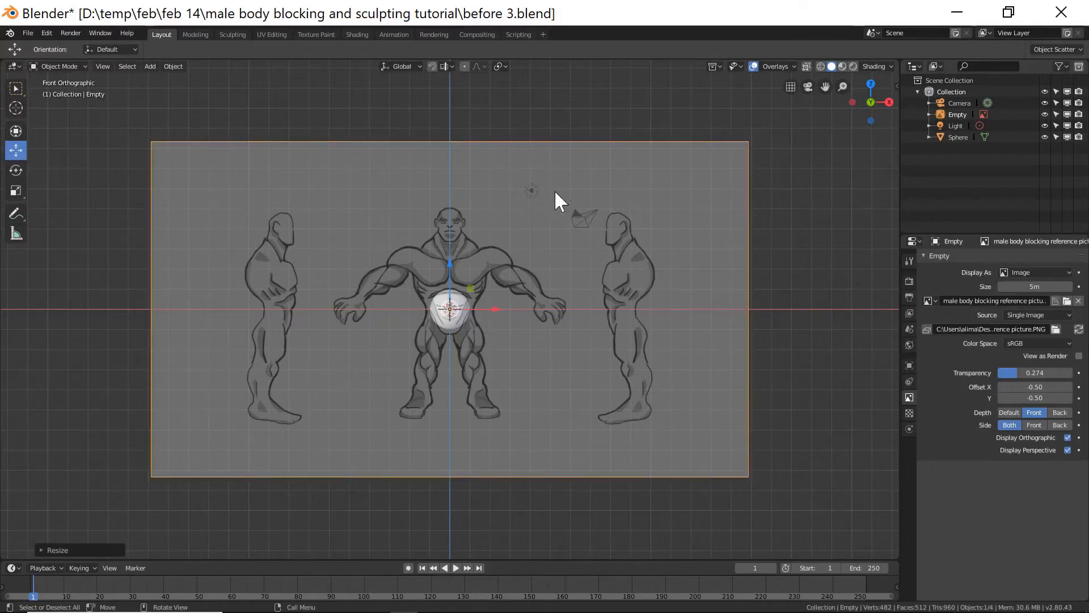
{"action": "left_click_drag", "start_coordinate": [450, 261], "coordinate": [460, 342]}
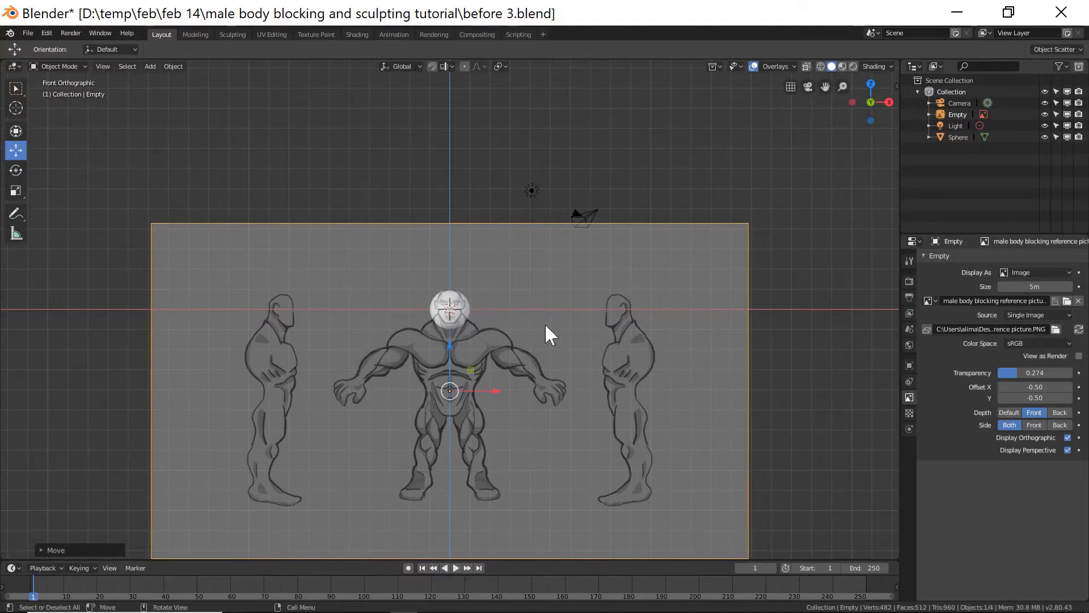
{"action": "key", "text": "s"}
{"action": "left_click", "coordinate": [661, 339]}
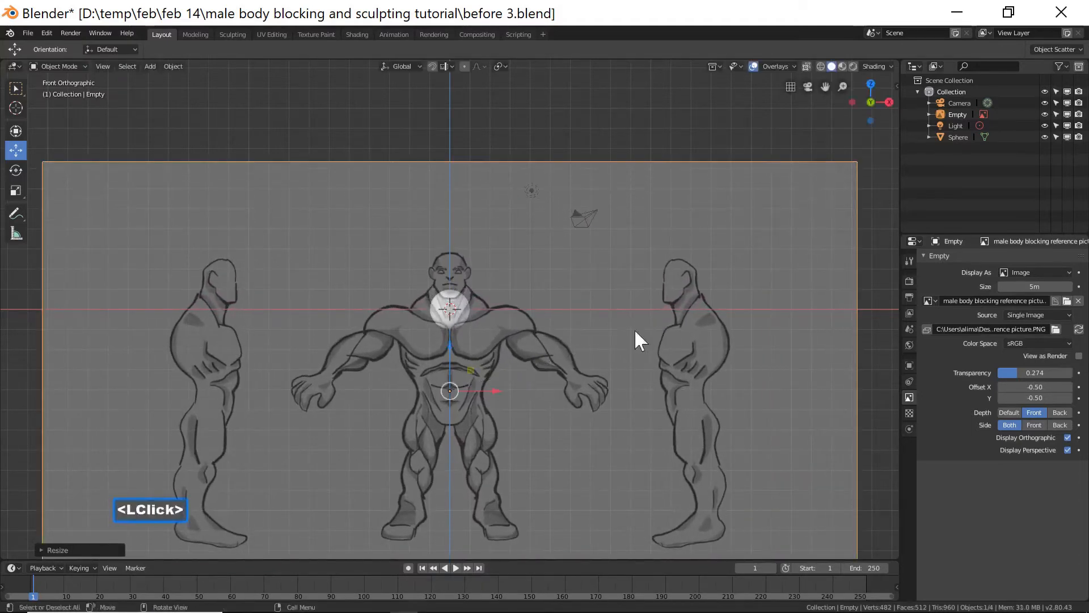
Fine-tune the reference image's position and scale in alternating passes so the figure's head fits the sphere.
{"action": "left_click_drag", "start_coordinate": [453, 345], "coordinate": [462, 379]}
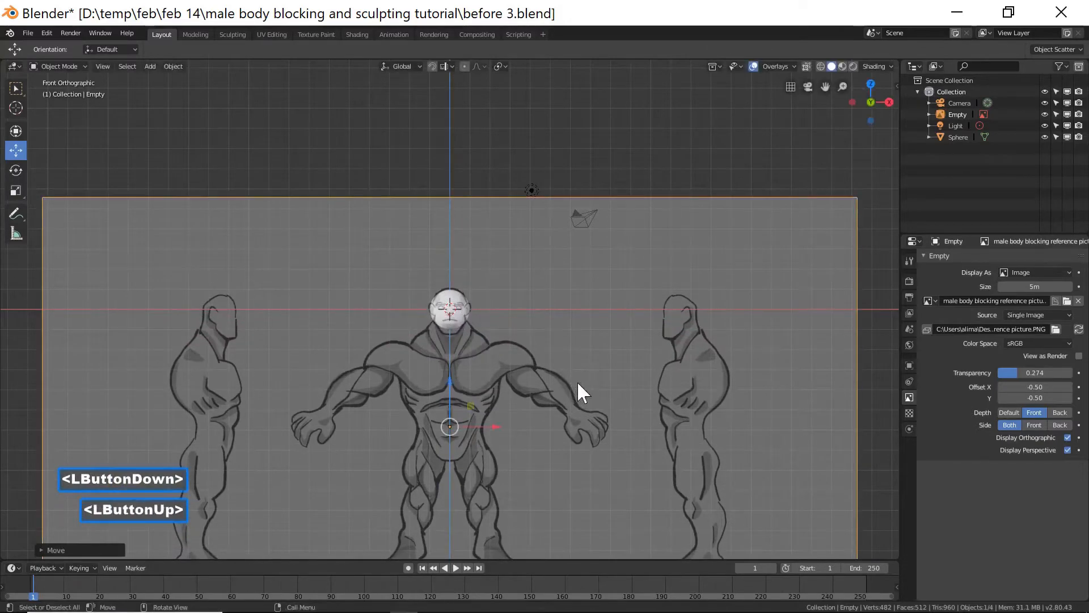
{"action": "key", "text": "s"}
{"action": "left_click", "coordinate": [554, 386]}
{"action": "left_click_drag", "start_coordinate": [454, 378], "coordinate": [453, 388]}
{"action": "key", "text": "s"}
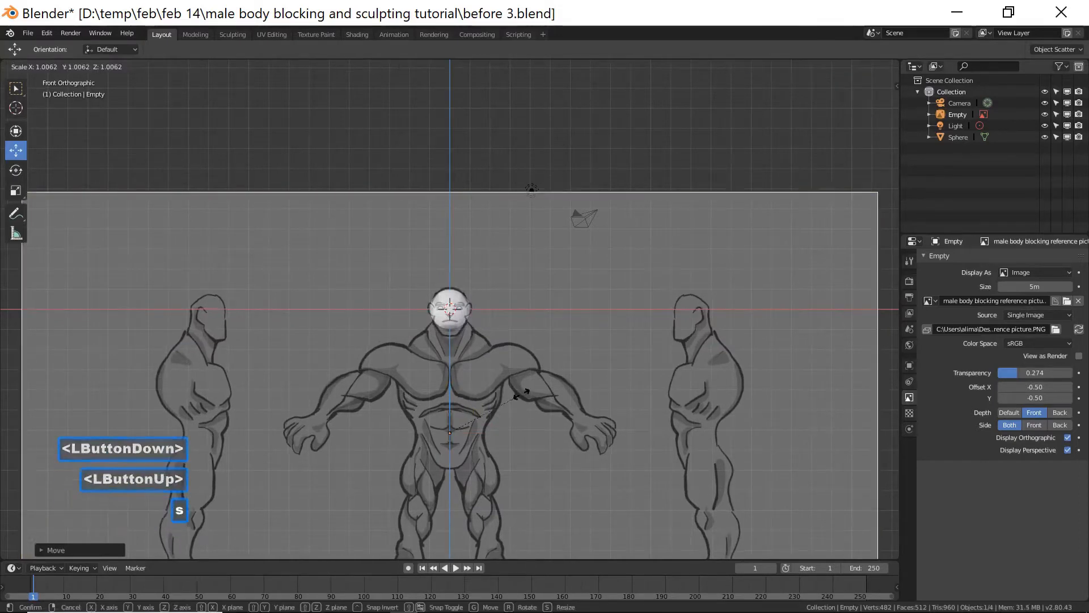
{"action": "left_click", "coordinate": [529, 387]}
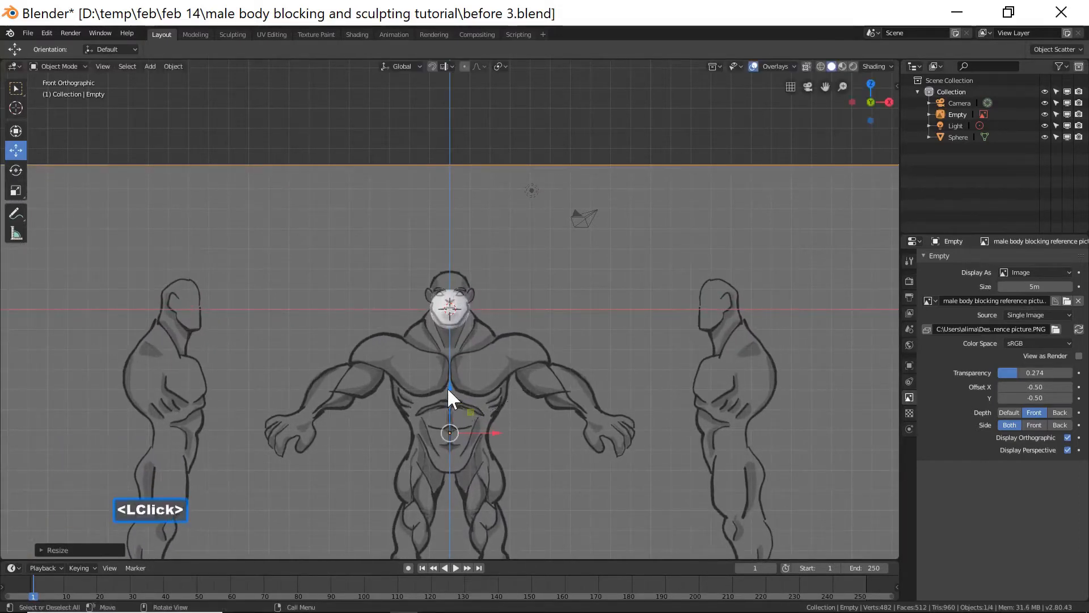
{"action": "left_click_drag", "start_coordinate": [449, 388], "coordinate": [452, 405]}
{"action": "key", "text": "s"}
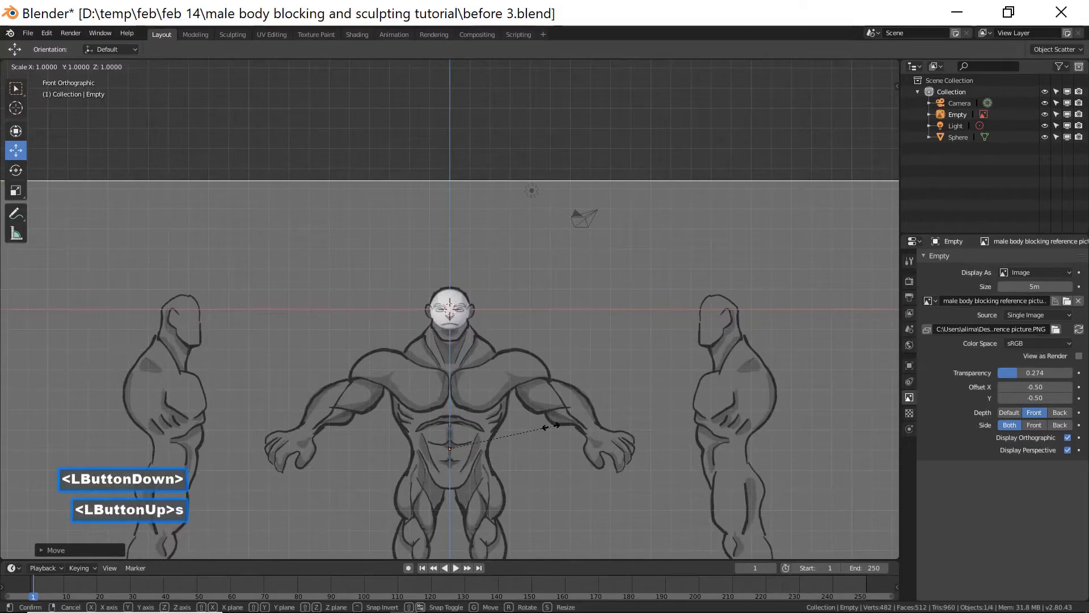
{"action": "left_click", "coordinate": [450, 411]}
{"action": "left_click_drag", "start_coordinate": [450, 403], "coordinate": [453, 410]}
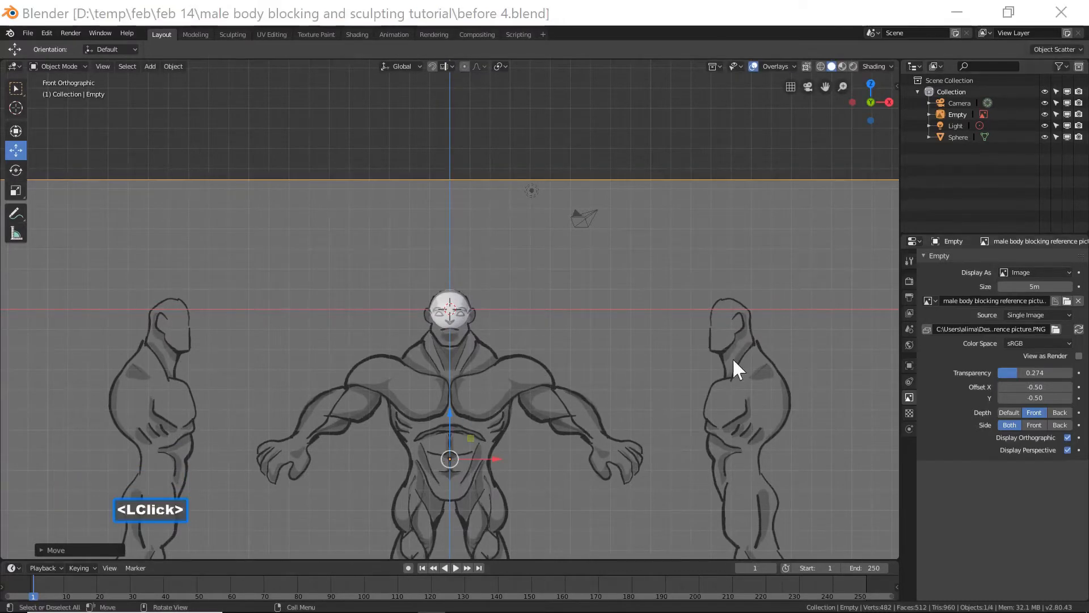
{"action": "left_click", "coordinate": [760, 13]}
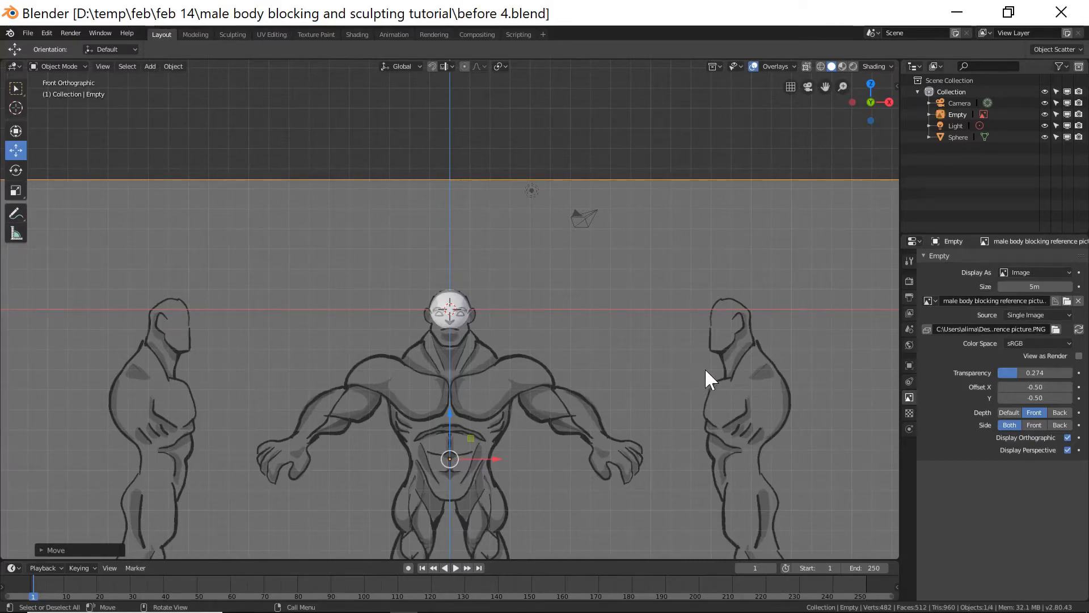
Duplicate the reference image in place and rotate the copy 90 degrees around the Z axis.
{"action": "scroll", "coordinate": [746, 340], "scroll_direction": "down", "scroll_amount": 4}
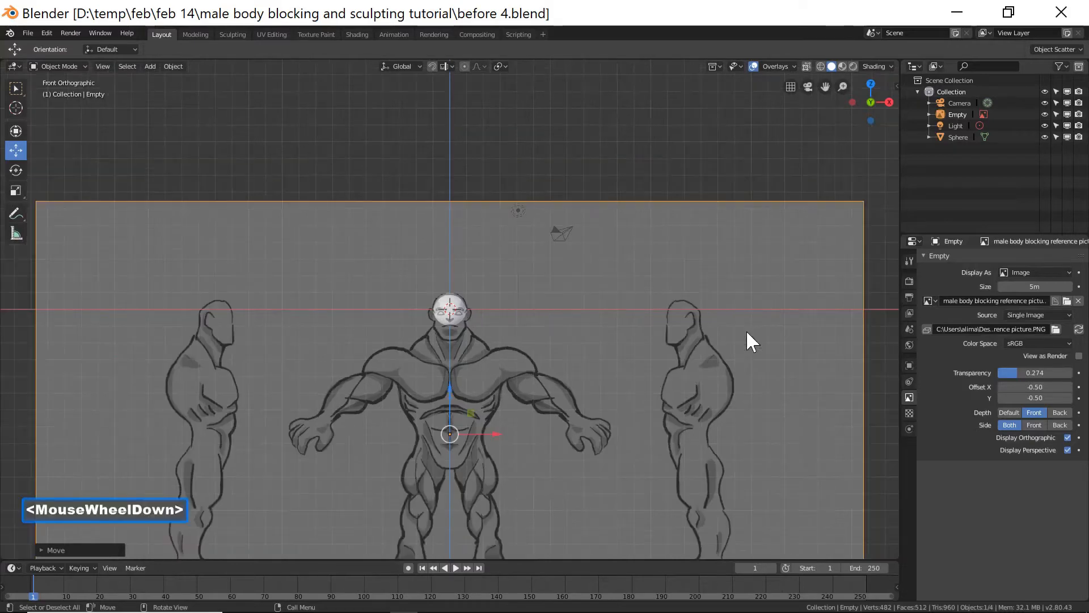
{"action": "middle_click_drag", "start_coordinate": [698, 409], "coordinate": [685, 327], "text": "shift"}
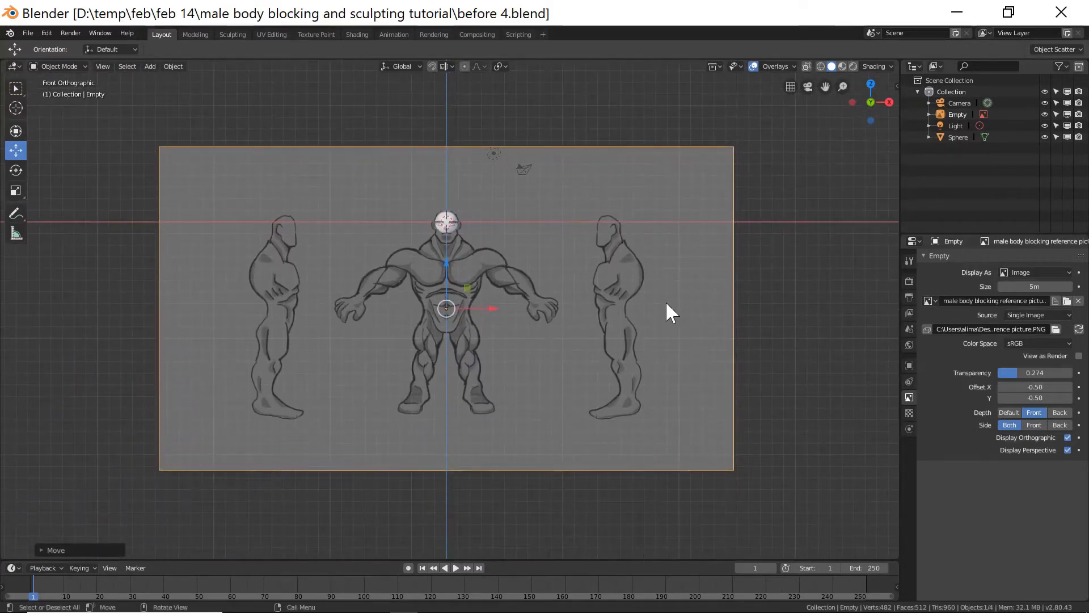
{"action": "key", "text": "shift+d"}
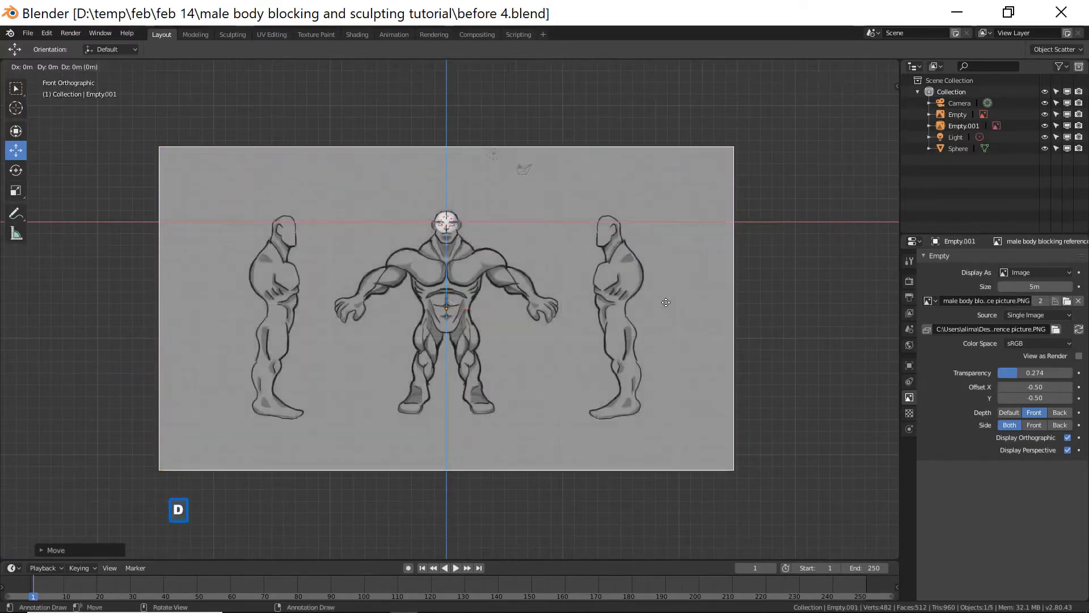
{"action": "right_click", "coordinate": [666, 303]}
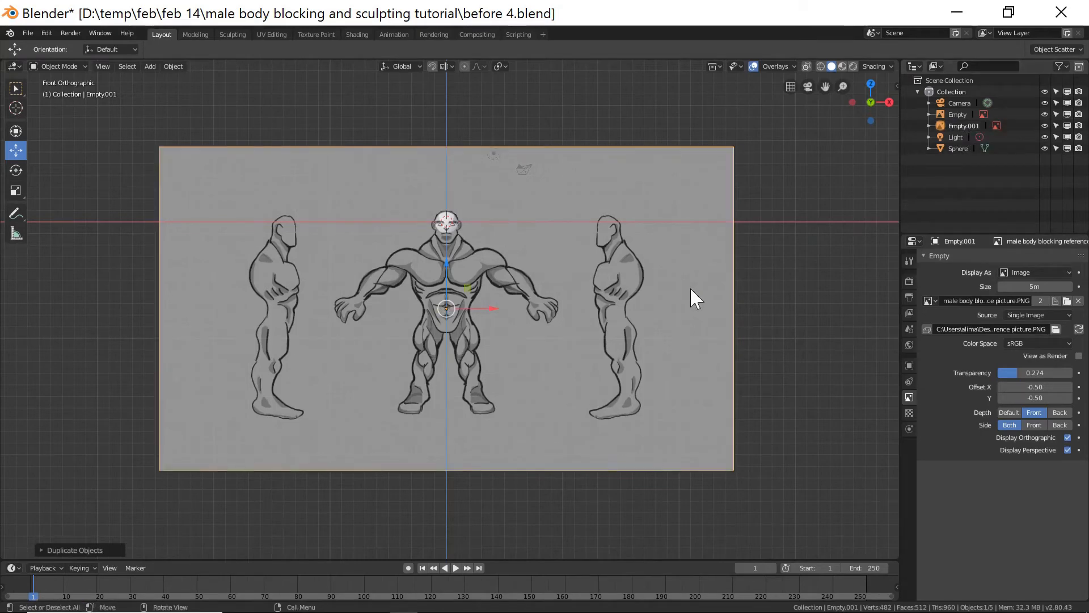
{"action": "key", "text": "r"}
{"action": "key", "text": "z"}
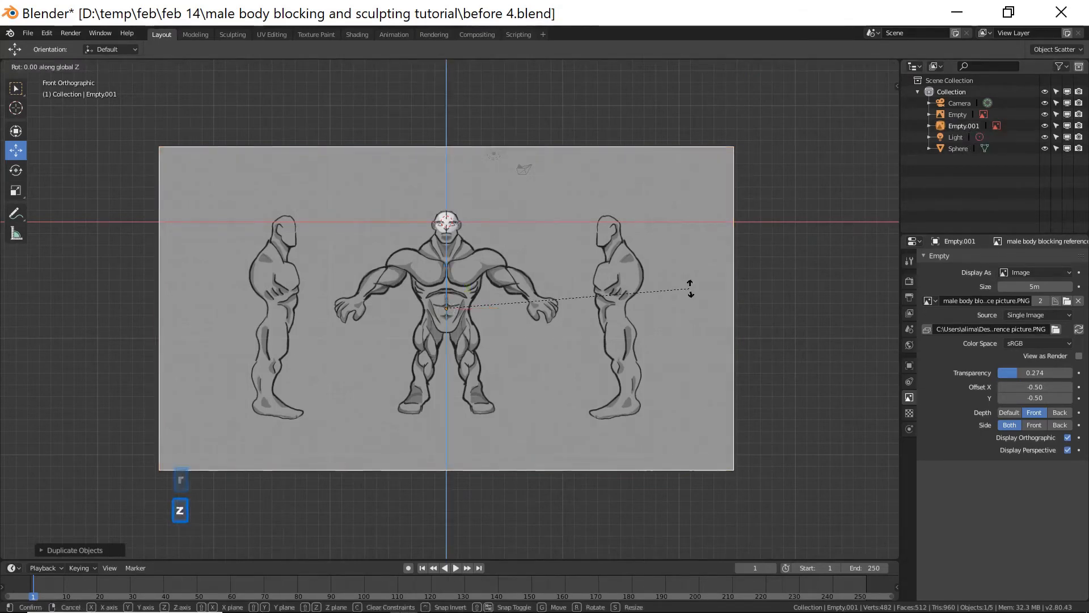
{"action": "type", "text": "90"}
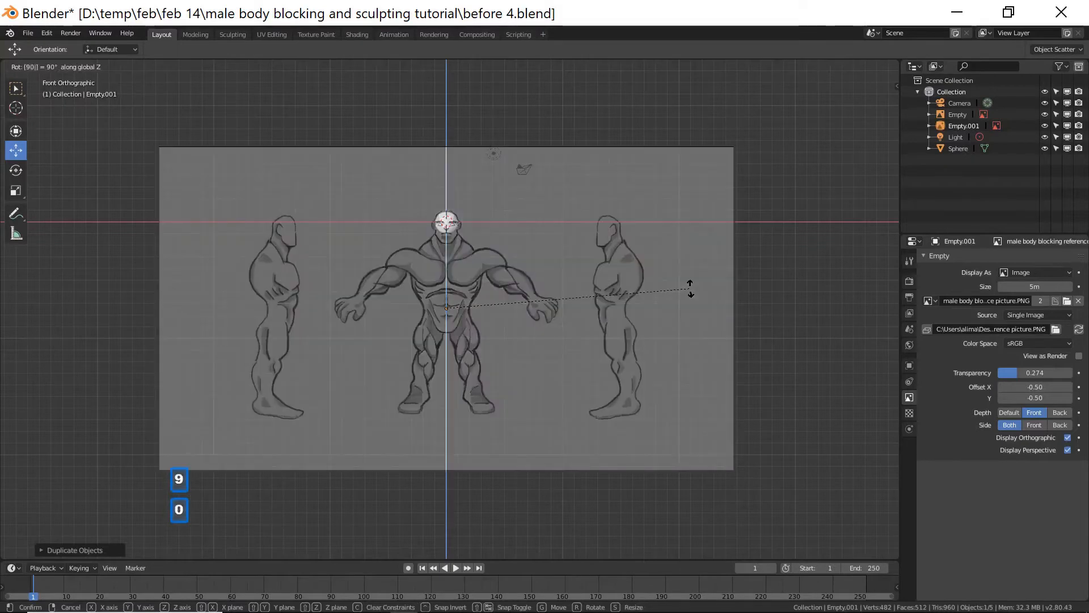
{"action": "key", "text": "Return"}
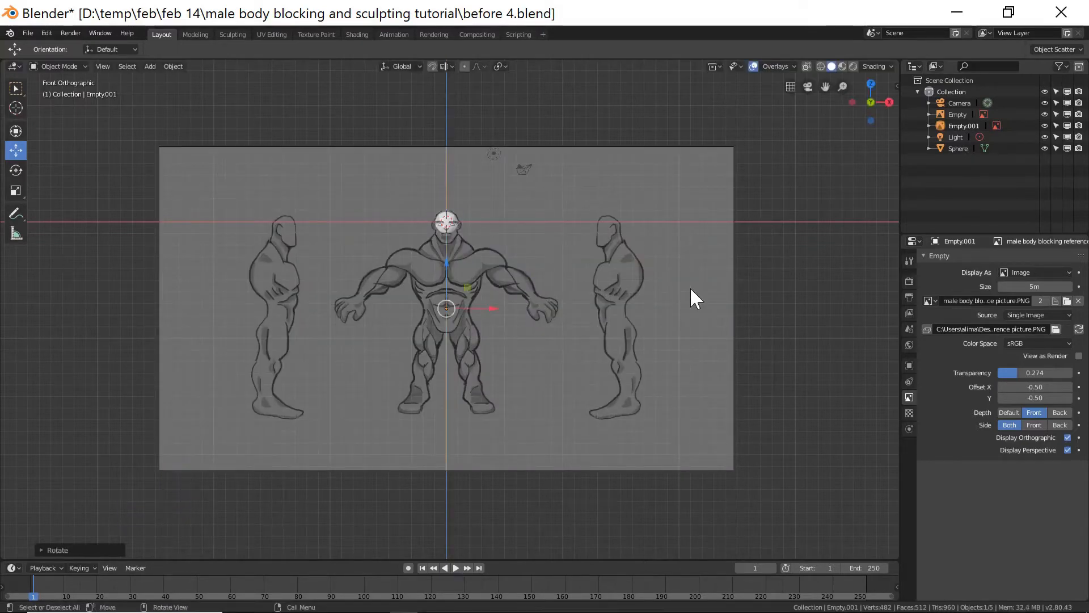
In the right side view, move the duplicated image so its side figure's head lines up with the sphere.
{"action": "key", "text": "Page_Down"}
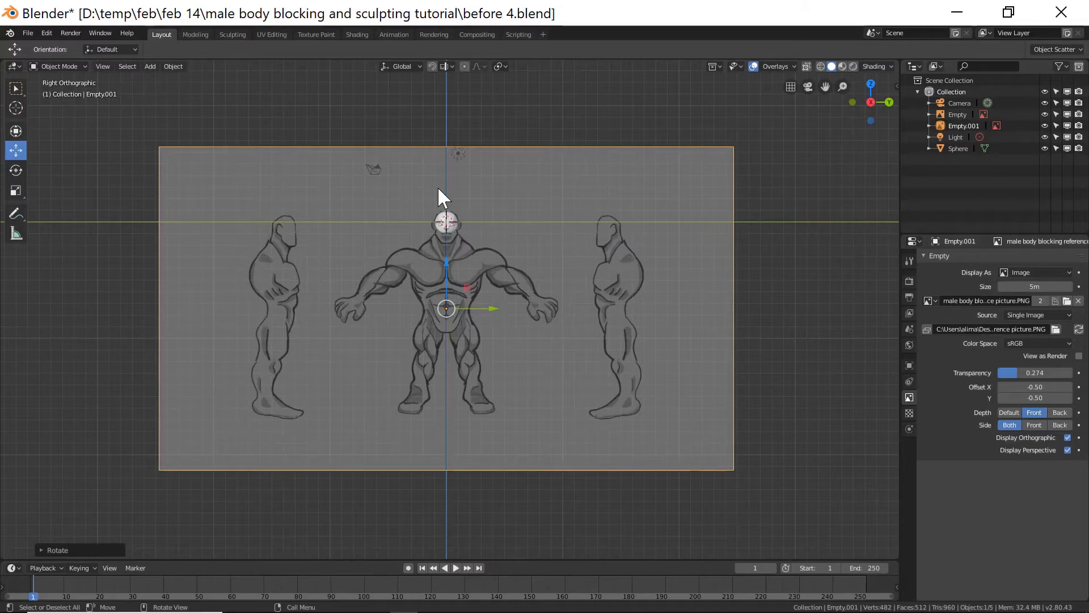
{"action": "left_click", "coordinate": [103, 65]}
{"action": "mouse_move", "coordinate": [141, 174]}
{"action": "left_click_drag", "start_coordinate": [498, 306], "coordinate": [332, 287]}
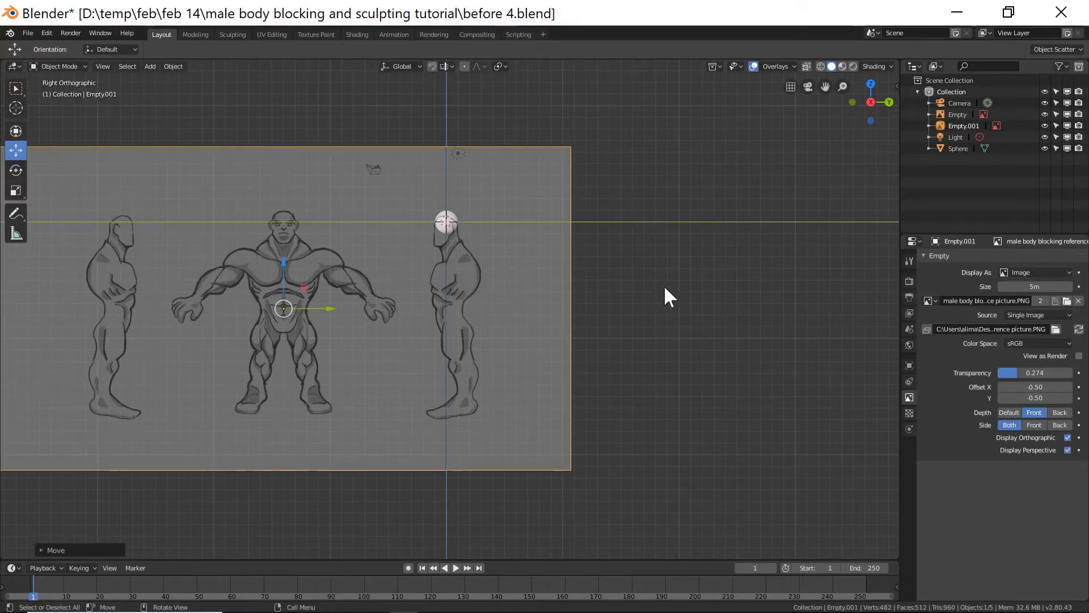
{"action": "key", "text": "End"}
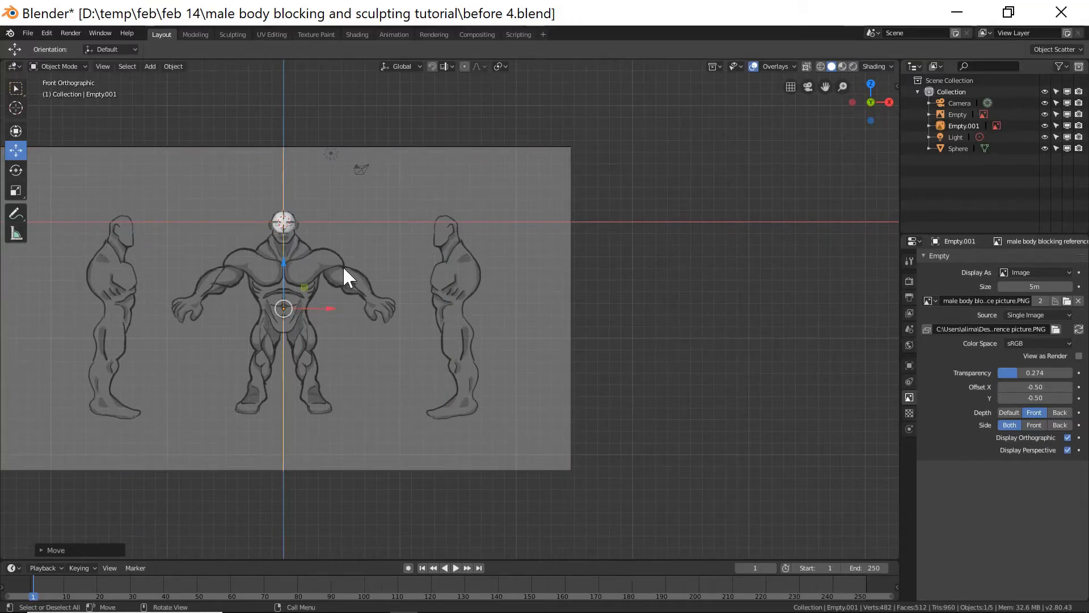
For the front reference image, turn off Display Perspective and lower its transparency to about 0.097.
{"action": "left_click", "coordinate": [965, 116]}
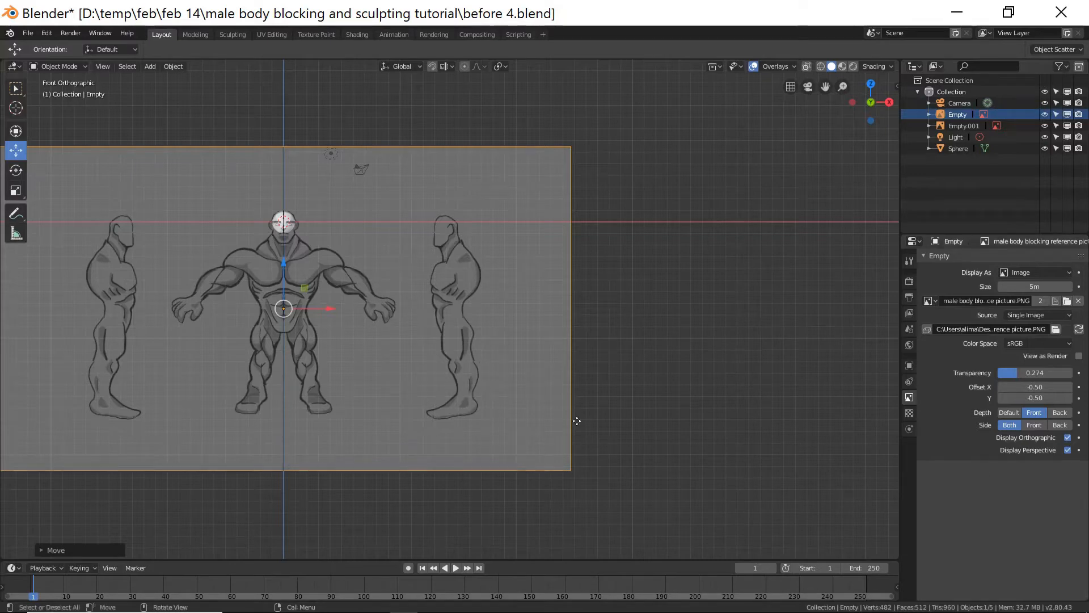
{"action": "middle_click_drag", "start_coordinate": [726, 333], "coordinate": [722, 358]}
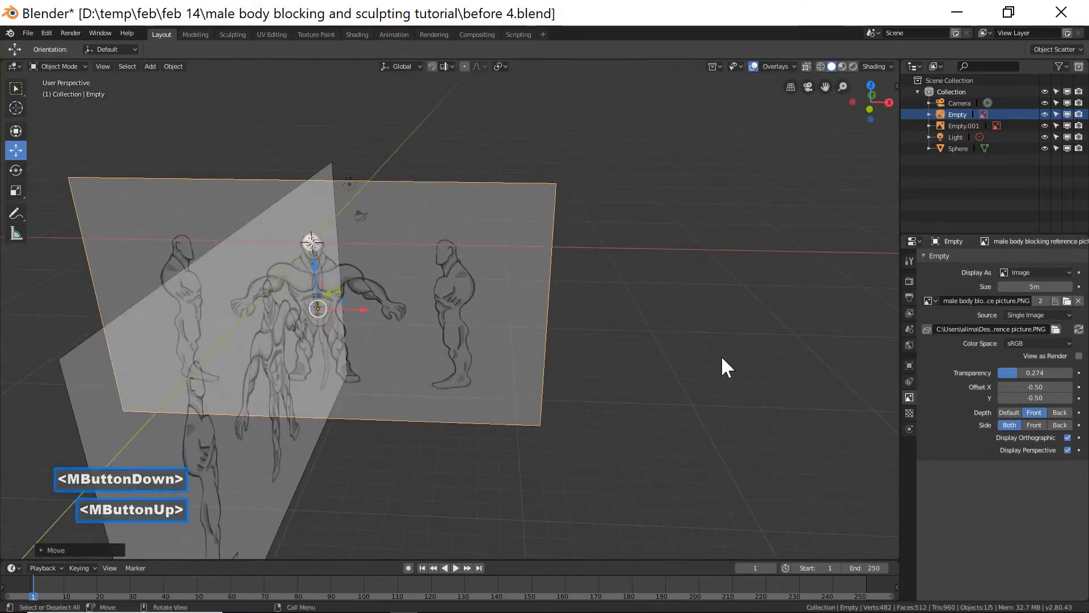
{"action": "key", "text": "KP_1"}
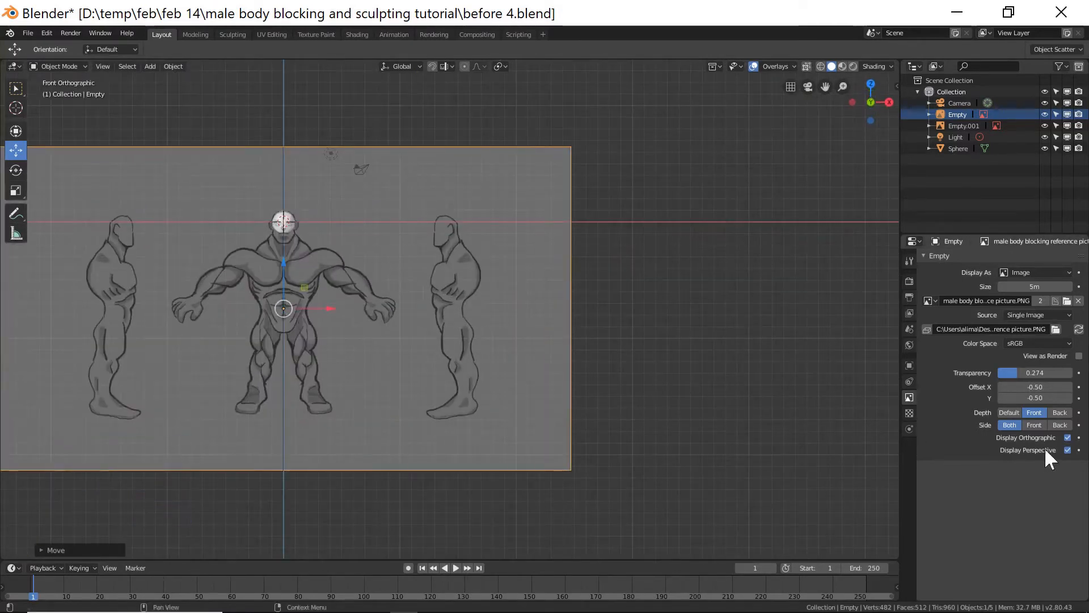
{"action": "left_click", "coordinate": [1068, 449]}
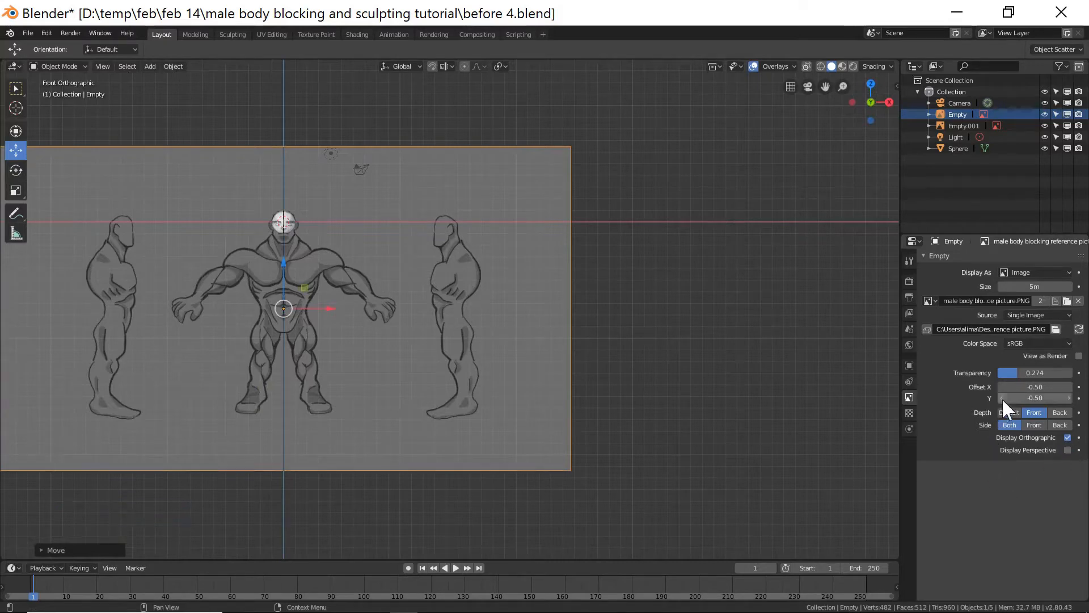
{"action": "mouse_move", "coordinate": [1011, 372]}
{"action": "left_mouse_down"}
{"action": "mouse_move", "coordinate": [998, 372]}
{"action": "mouse_move", "coordinate": [1009, 370]}
{"action": "left_mouse_up"}
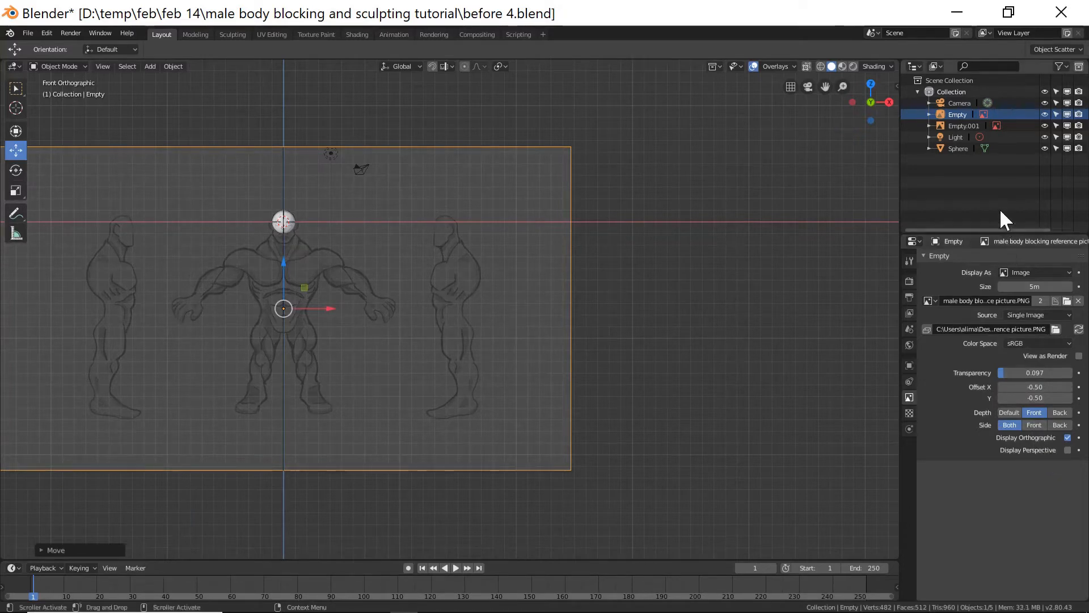
Rename the front reference image to "front" and make it unselectable in the outliner.
{"action": "double_click", "coordinate": [960, 114]}
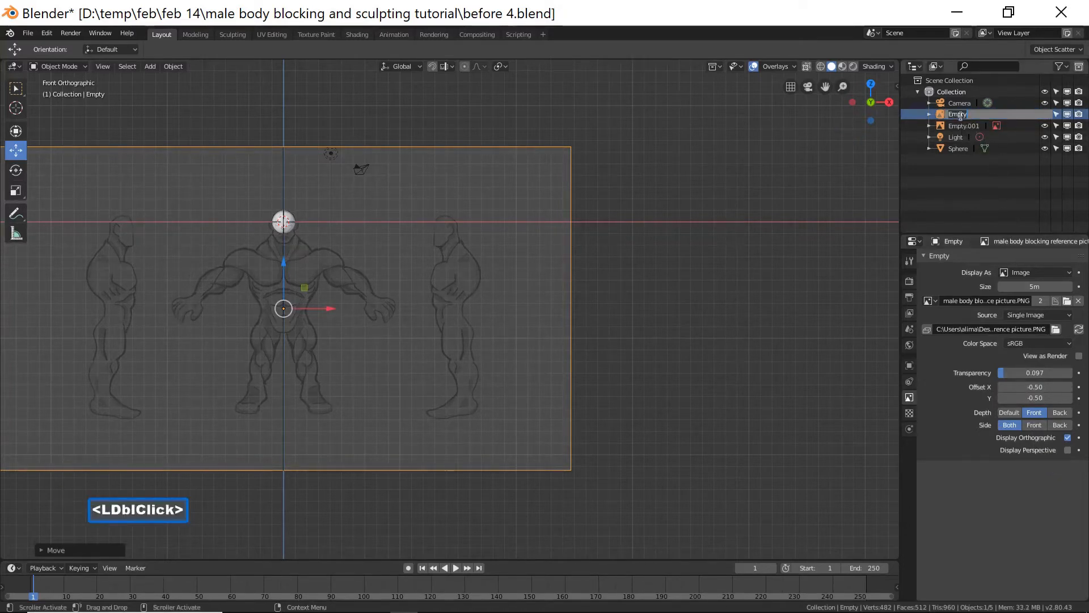
{"action": "key", "text": "BackSpace"}
{"action": "type", "text": "front"}
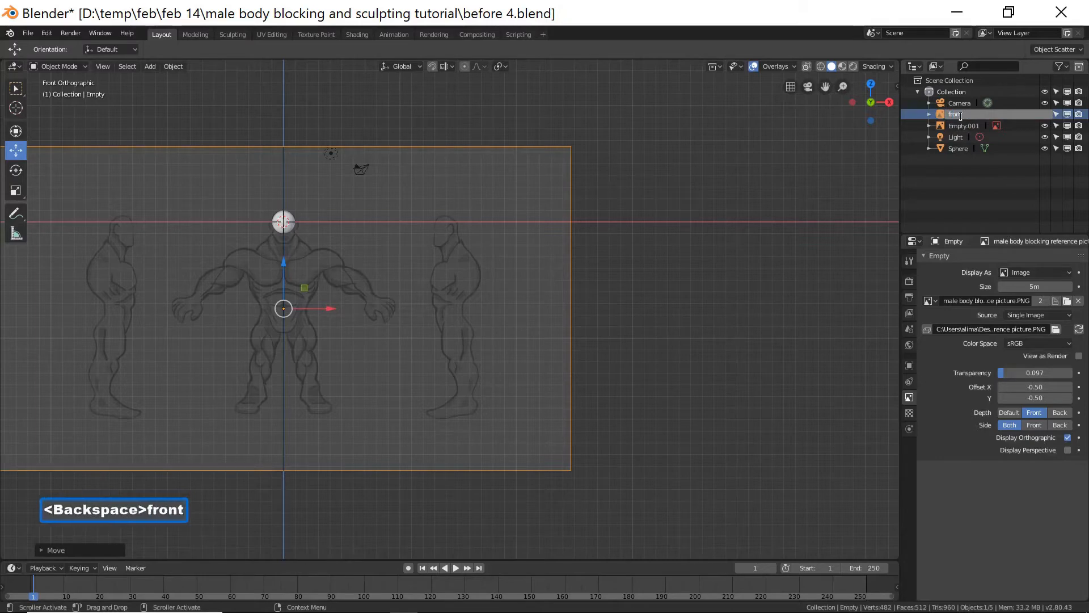
{"action": "key", "text": "Return"}
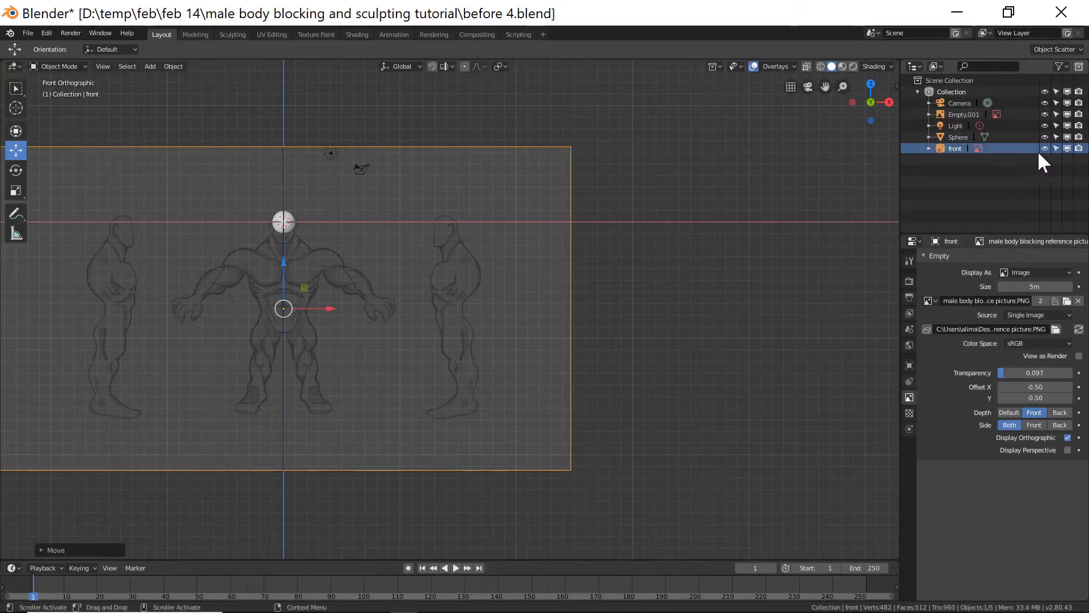
{"action": "left_click", "coordinate": [1056, 148]}
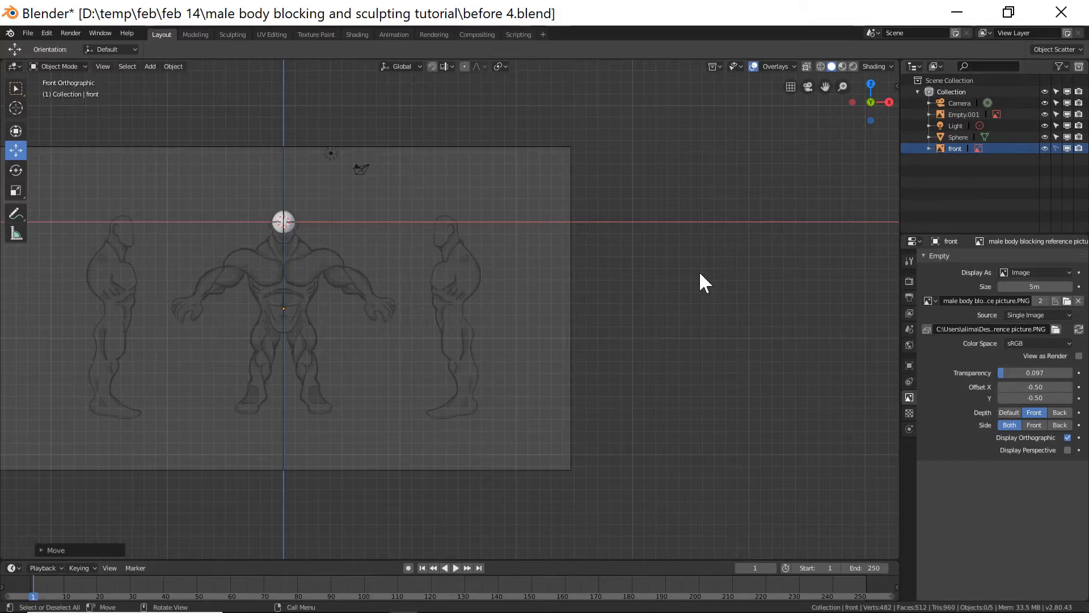
For the side reference image, turn off Display Perspective and lower its transparency to about 0.113.
{"action": "key", "text": "Page_Down"}
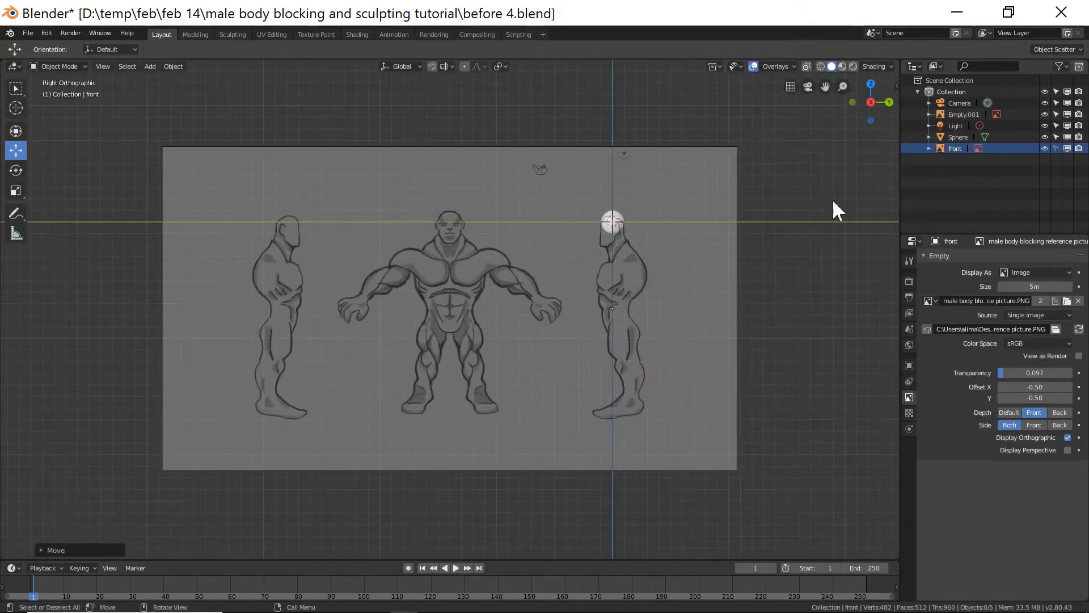
{"action": "left_click", "coordinate": [969, 113]}
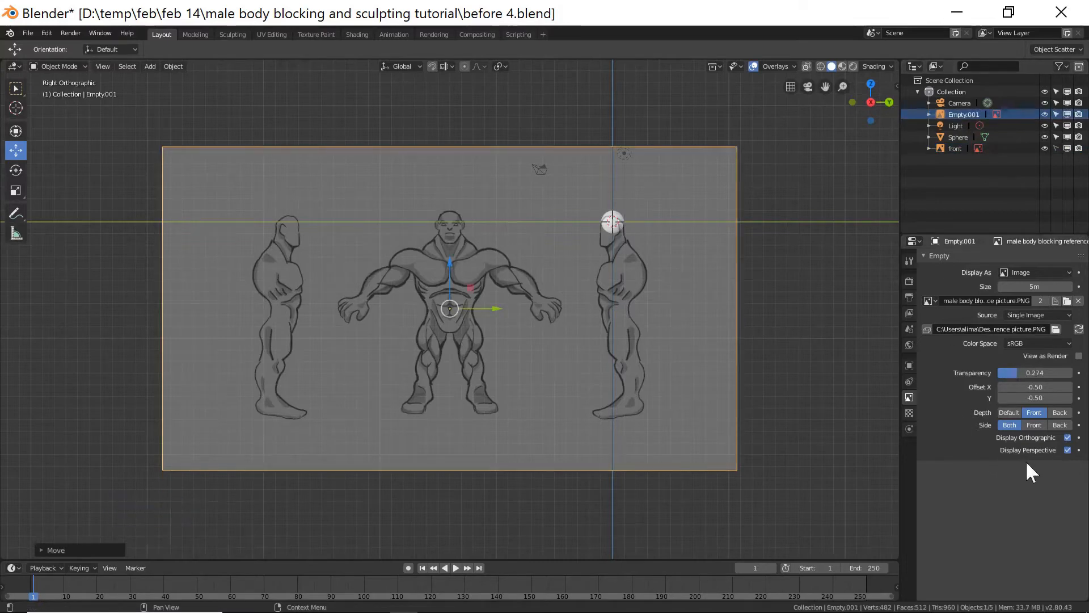
{"action": "left_click", "coordinate": [1067, 450]}
{"action": "left_click", "coordinate": [1015, 371]}
{"action": "left_click_drag", "start_coordinate": [1016, 372], "coordinate": [1003, 372]}
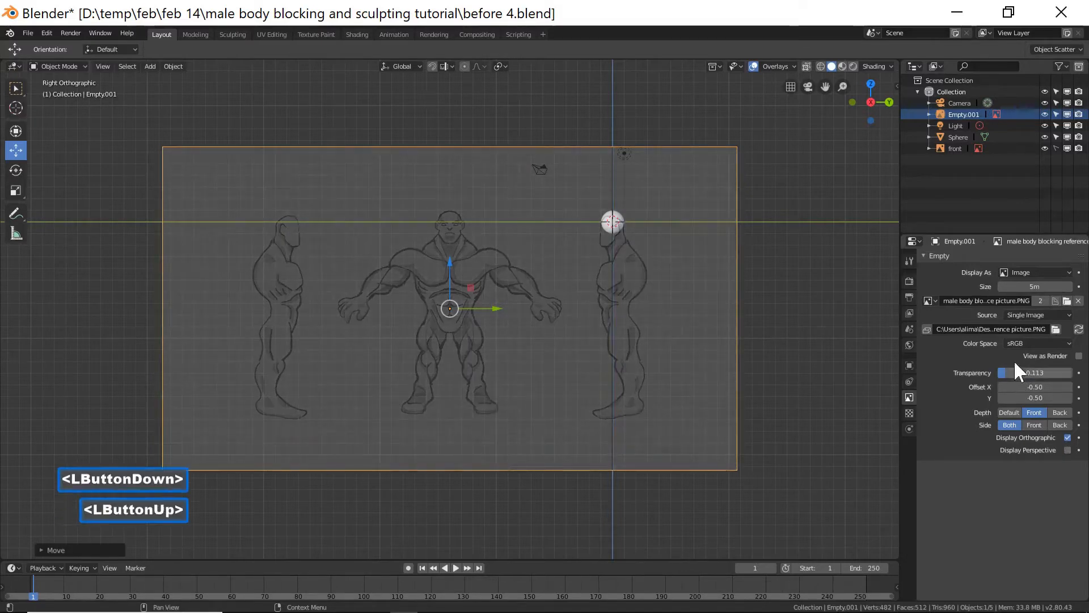
Rename the side reference image to "right" and make it unselectable in the outliner.
{"action": "double_click", "coordinate": [966, 114]}
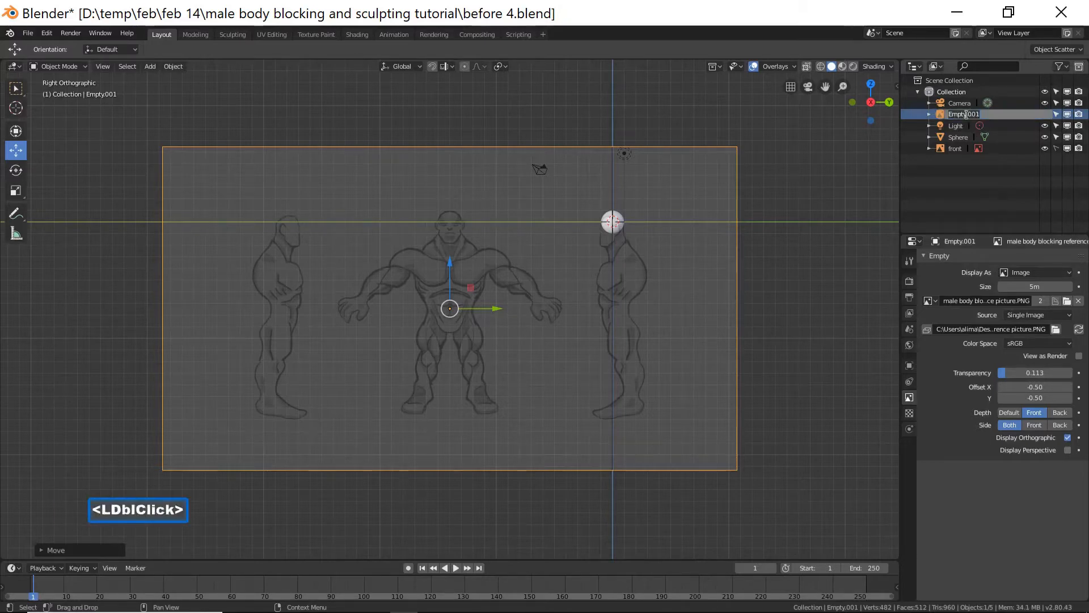
{"action": "key", "text": "BackSpace"}
{"action": "type", "text": "right"}
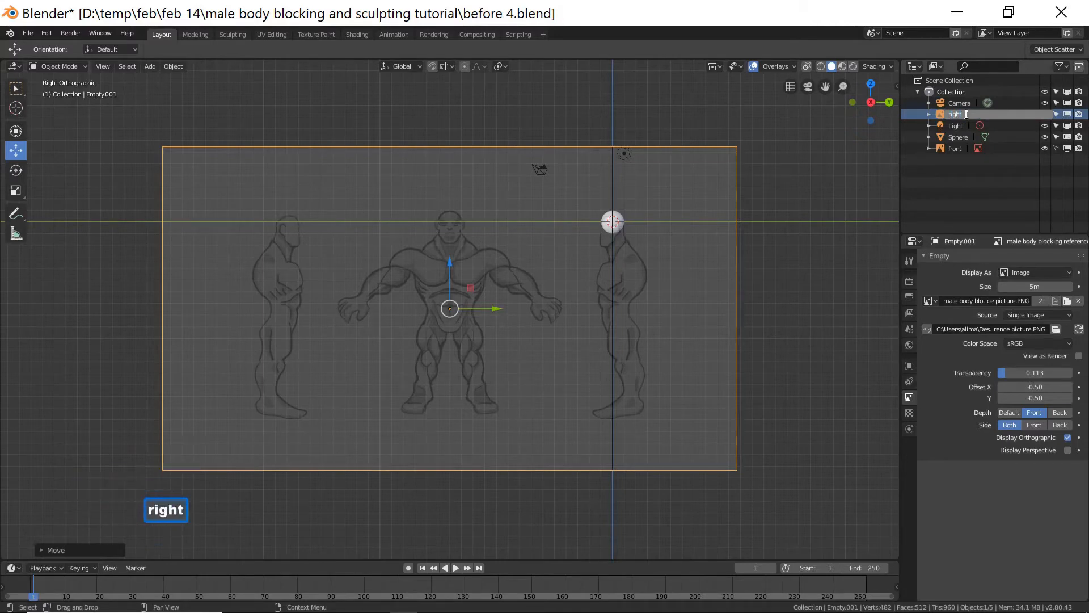
{"action": "key", "text": "Return"}
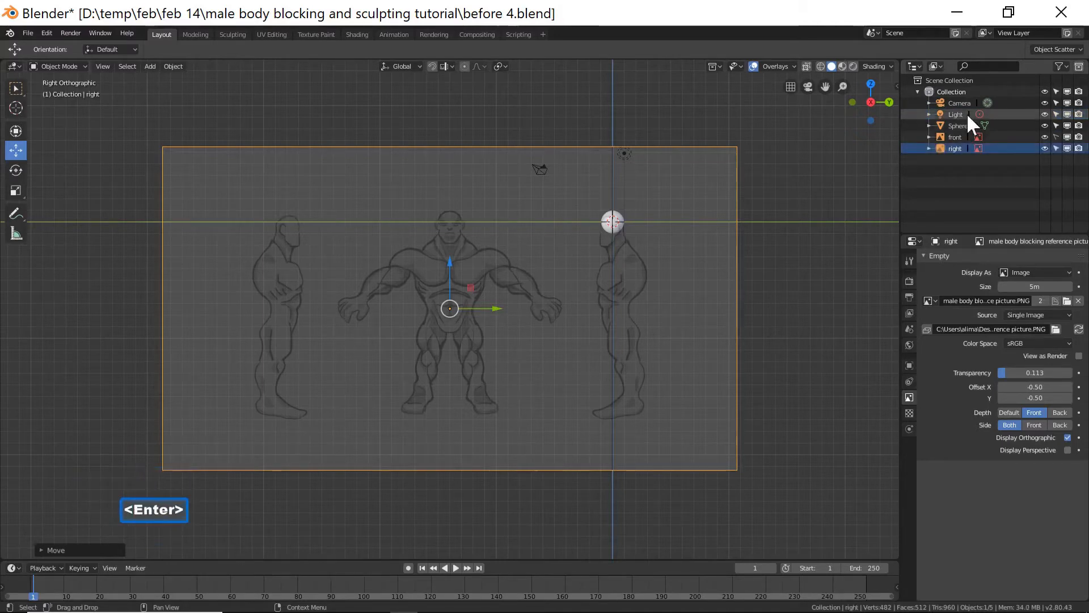
{"action": "left_click", "coordinate": [1056, 148]}
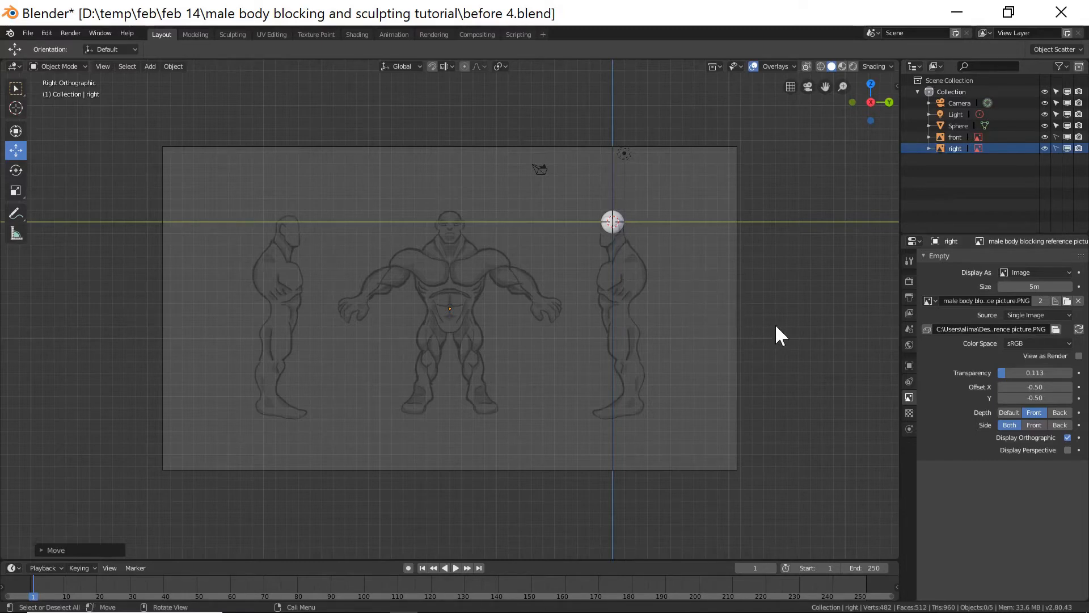
{"action": "key", "text": "End"}
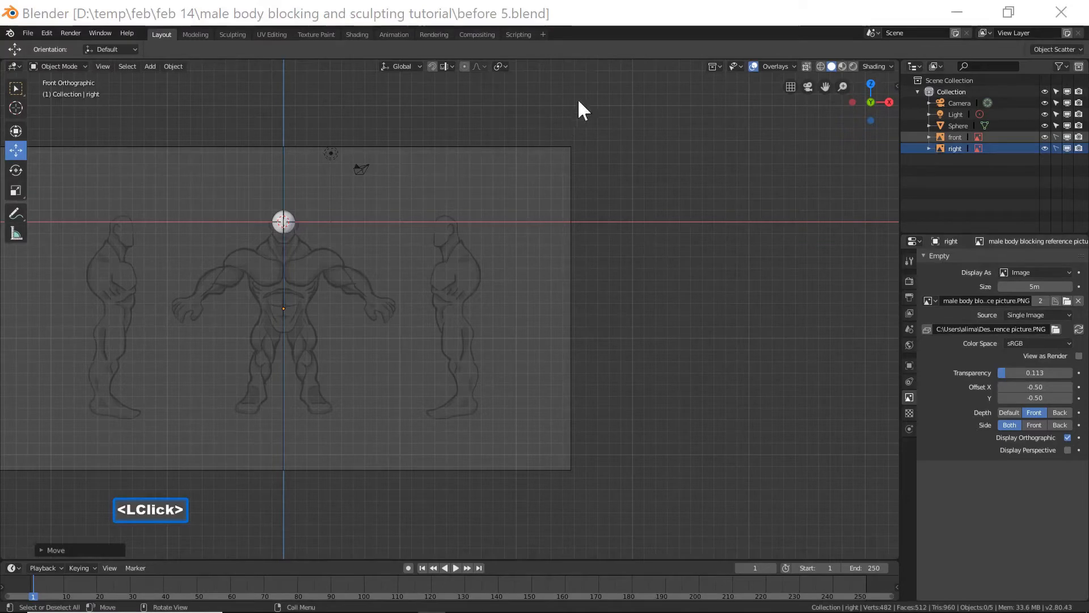
{"action": "left_click", "coordinate": [614, 17]}
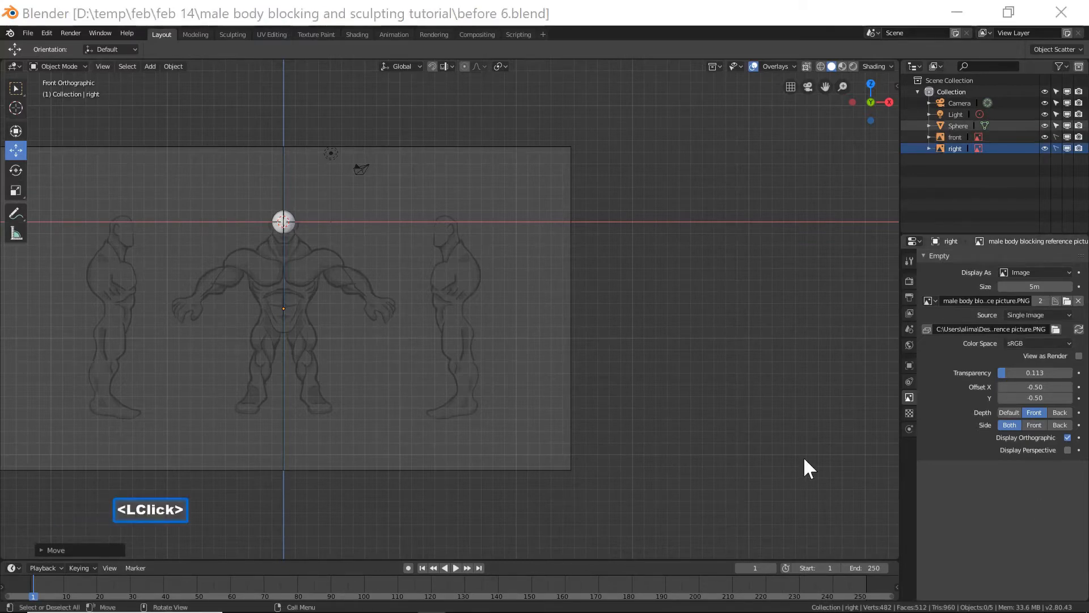
{"action": "left_click", "coordinate": [678, 53]}
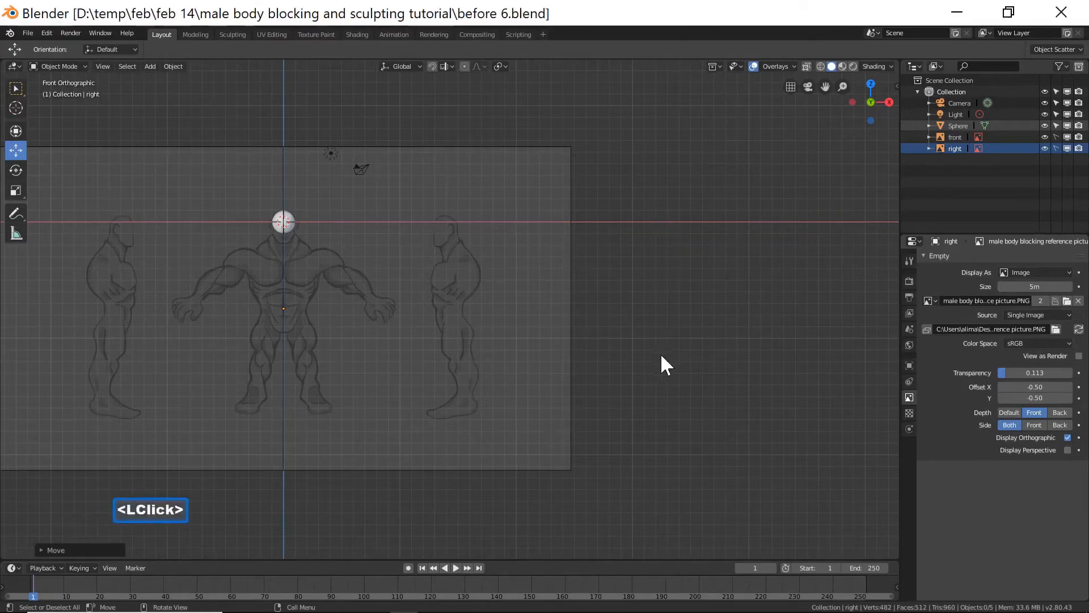
Select the head sphere and add a Subdivision Surface modifier at level 2.
{"action": "key", "text": "b"}
{"action": "left_click_drag", "start_coordinate": [243, 182], "coordinate": [353, 307]}
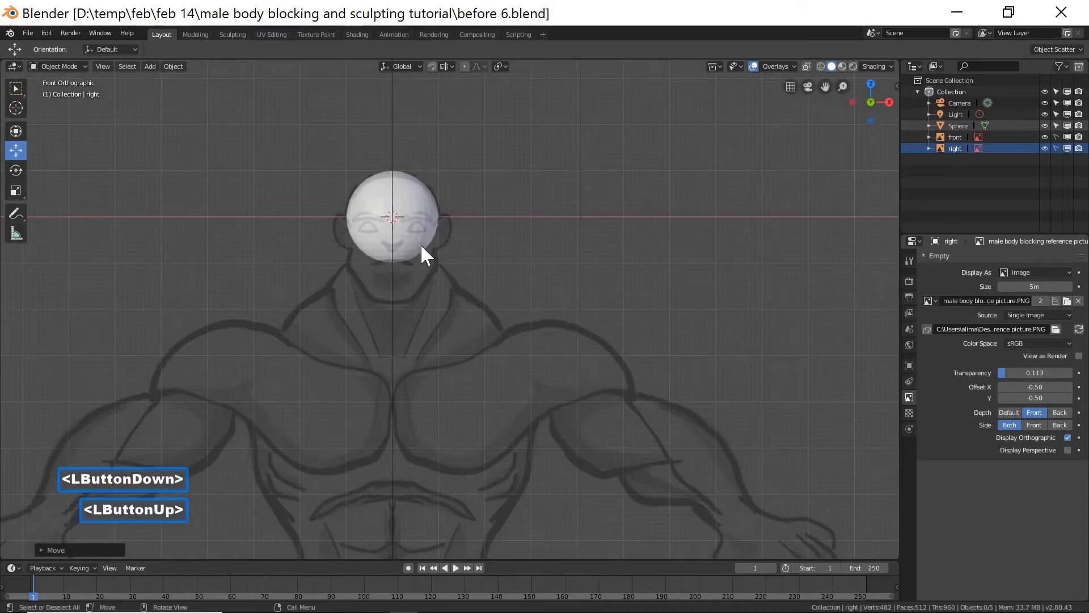
{"action": "left_click", "coordinate": [421, 247]}
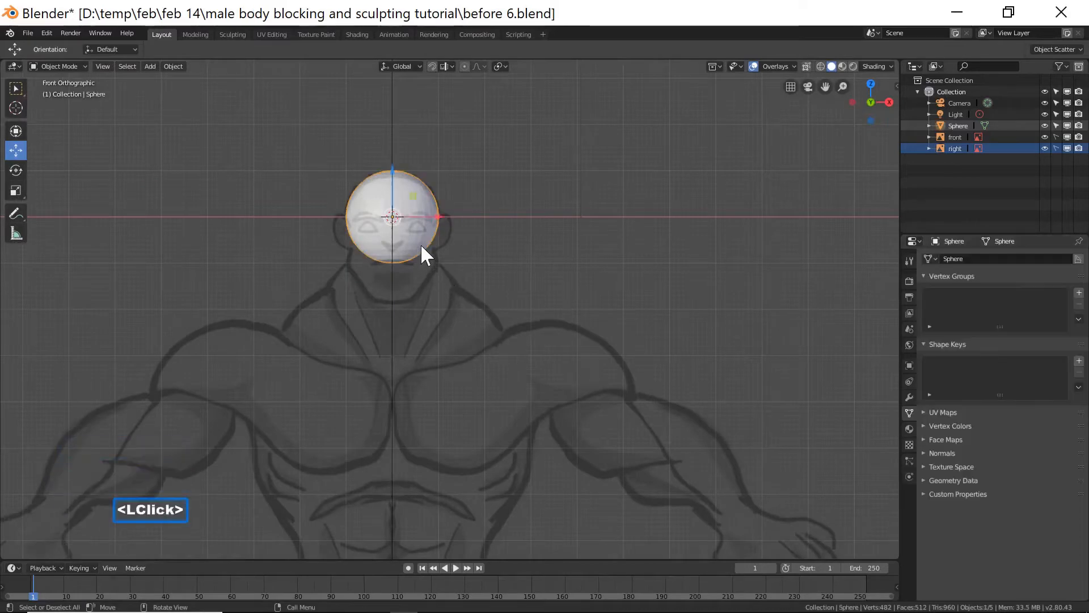
{"action": "left_click", "coordinate": [905, 397]}
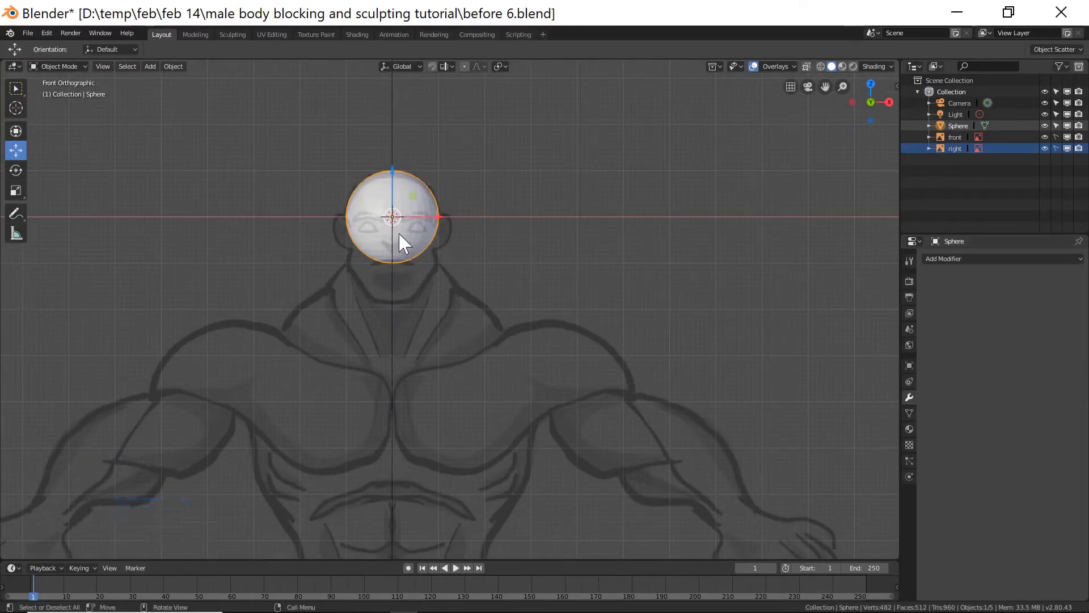
{"action": "key", "text": "ctrl+2"}
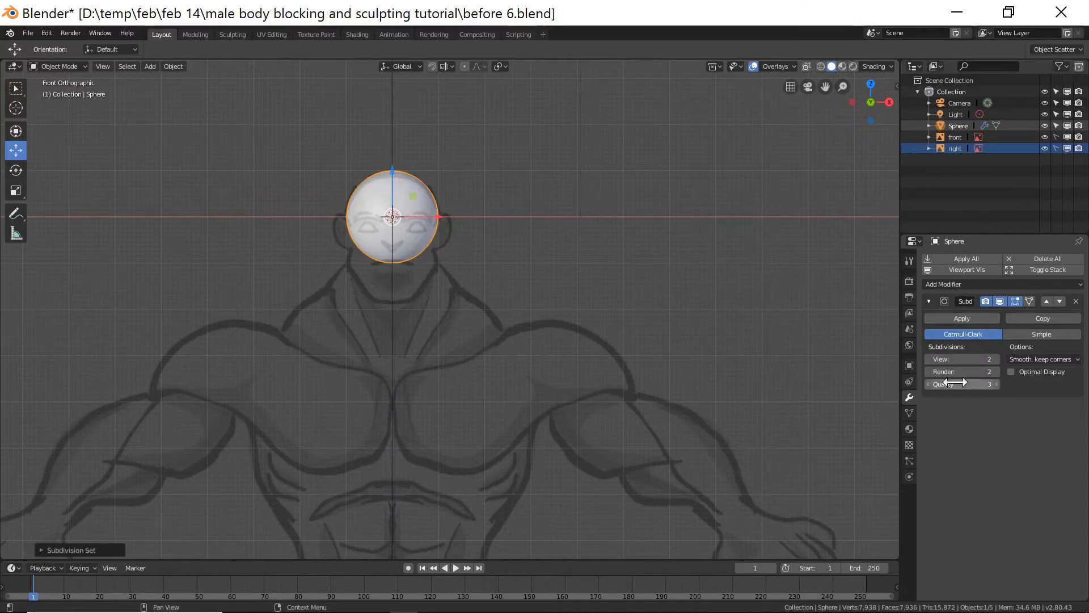
Shade the sphere smooth and apply its Subdivision Surface modifier.
{"action": "left_click", "coordinate": [988, 285]}
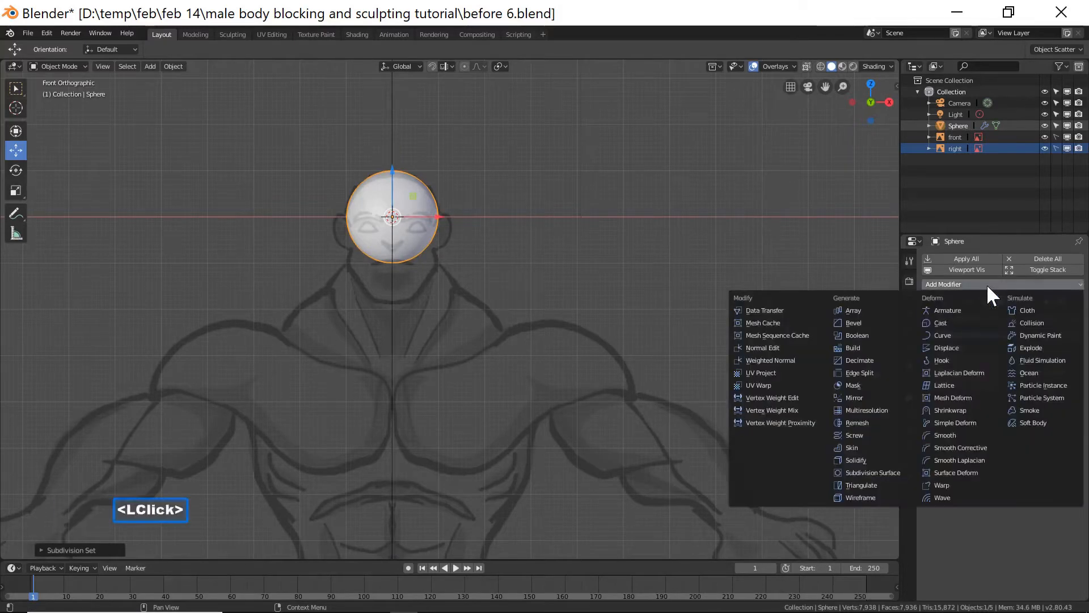
{"action": "left_click", "coordinate": [888, 473]}
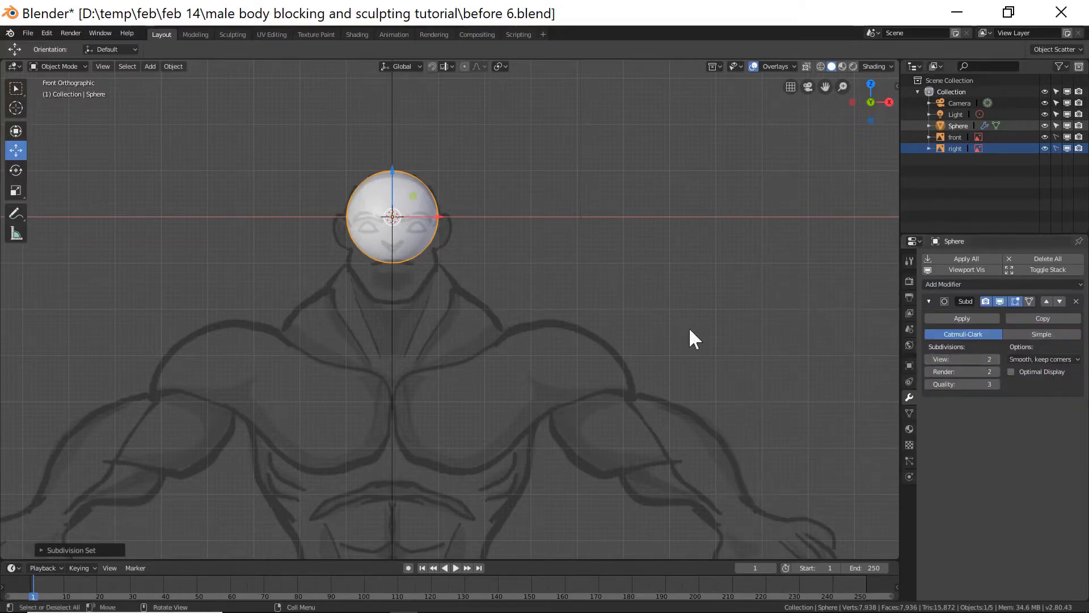
{"action": "right_click", "coordinate": [459, 187]}
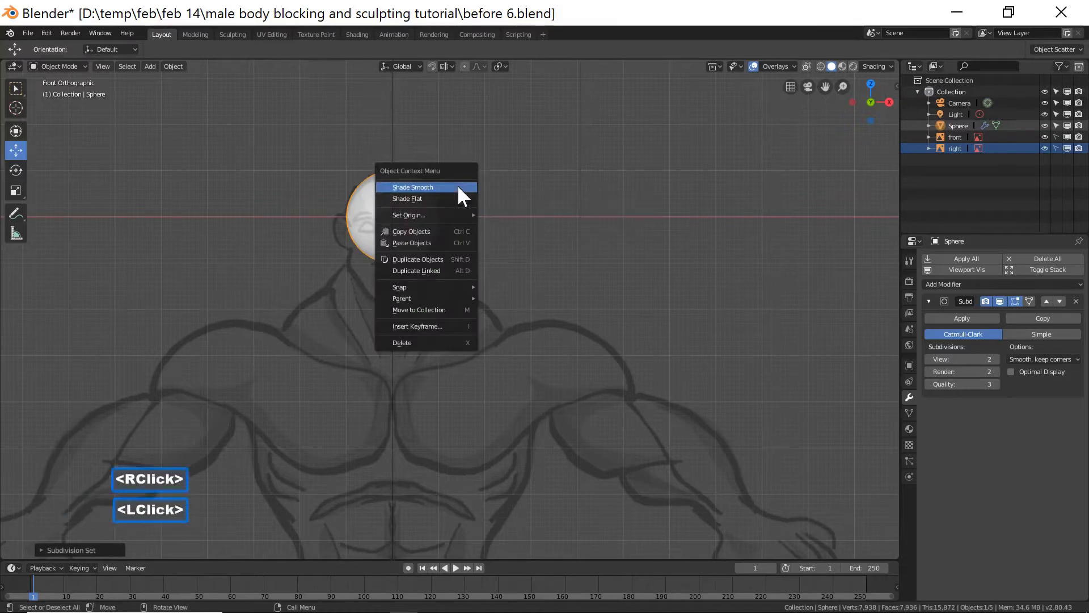
{"action": "left_click", "coordinate": [458, 187]}
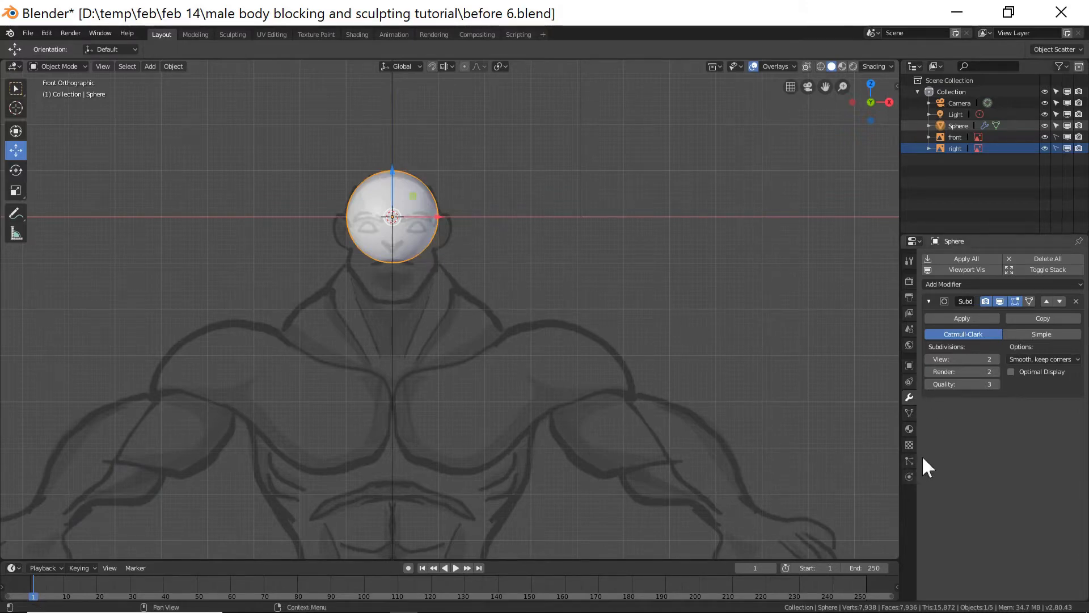
{"action": "left_click", "coordinate": [956, 317]}
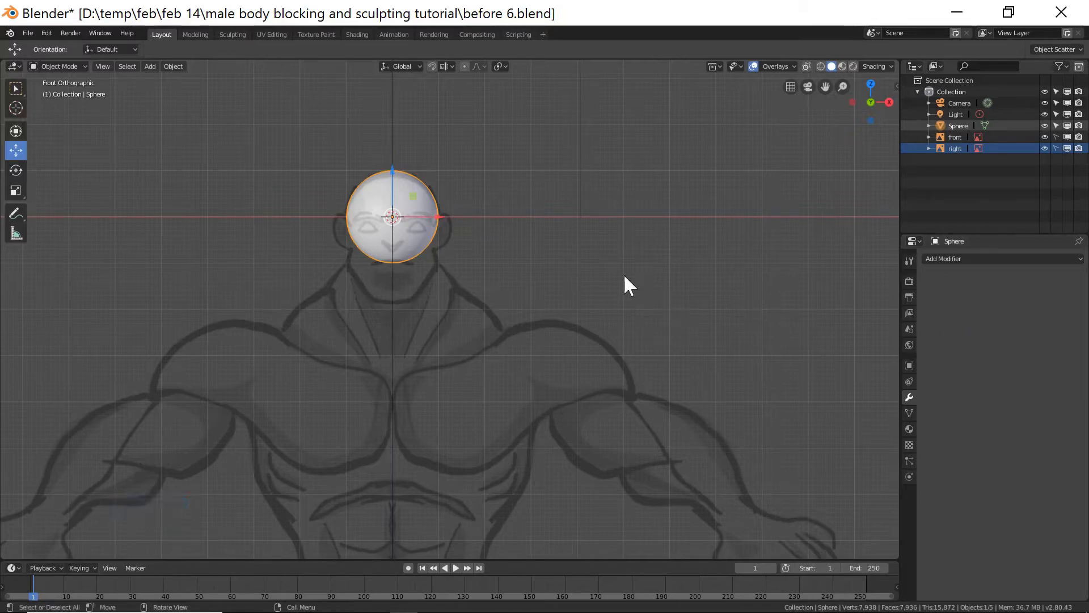
In the side view, duplicate the head sphere and move the copy down and forward to block out the jaw.
{"action": "key", "text": "Page_Down"}
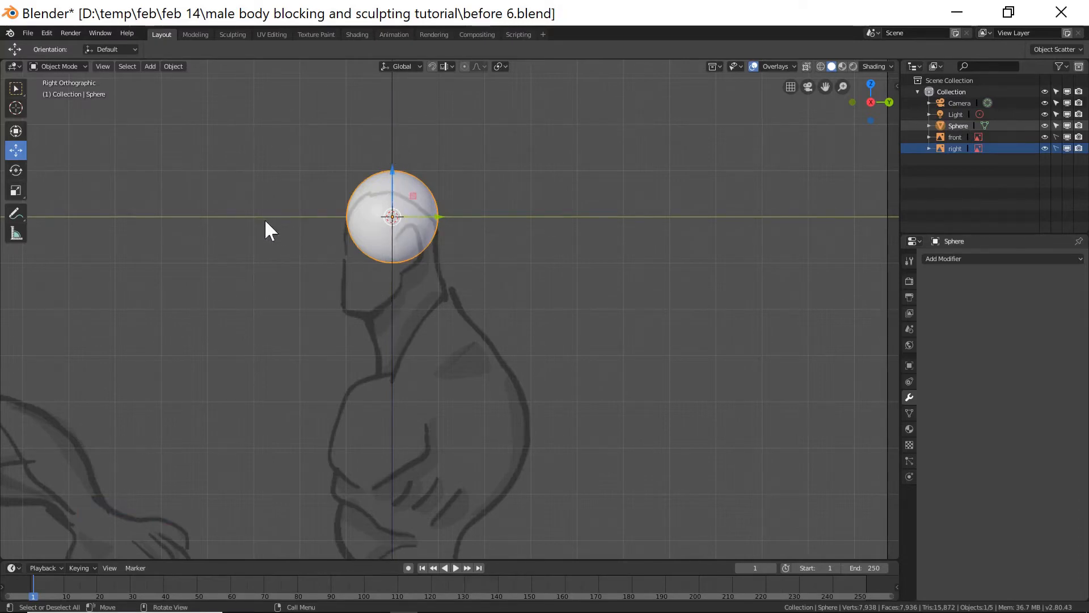
{"action": "key", "text": "shift+d"}
{"action": "right_click", "coordinate": [472, 244]}
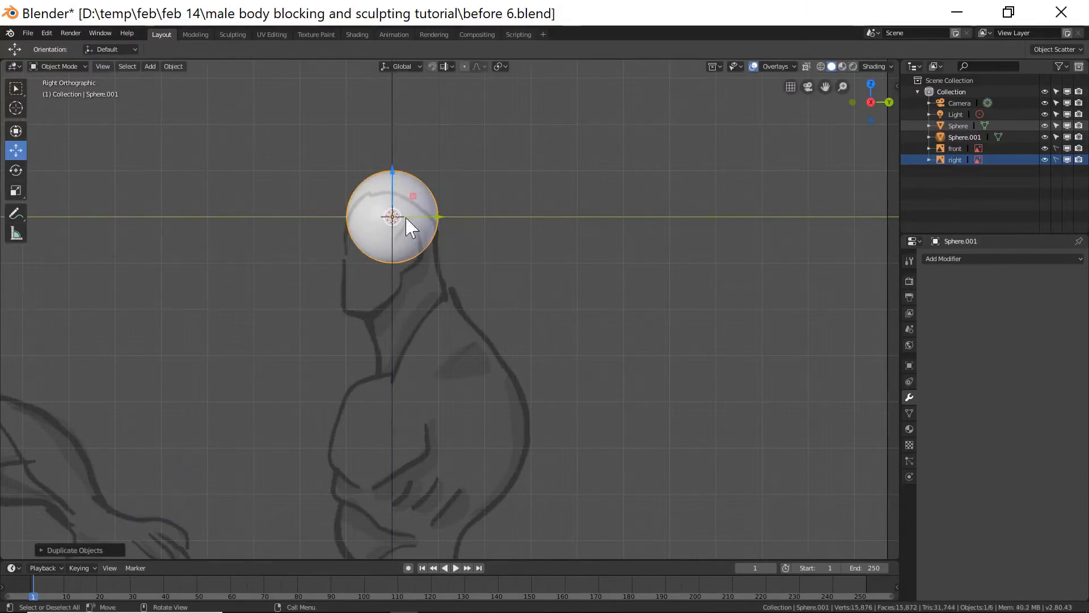
{"action": "left_click_drag", "start_coordinate": [396, 173], "coordinate": [403, 218]}
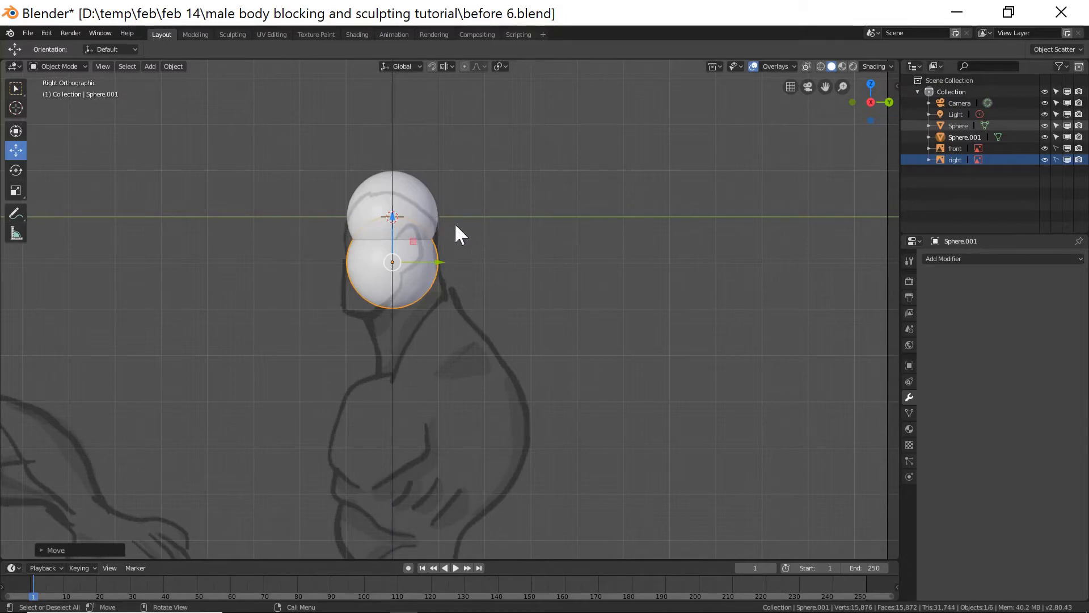
{"action": "left_click_drag", "start_coordinate": [441, 262], "coordinate": [403, 271]}
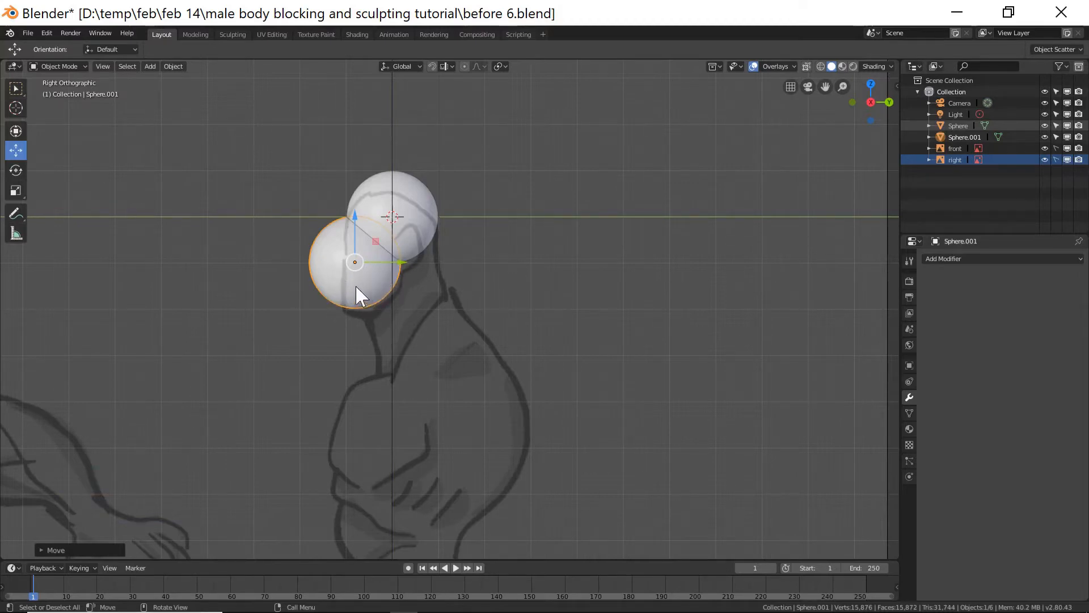
Enter Sculpt Mode on the duplicated sphere and pick the Grab brush with a radius of about 102 px.
{"action": "left_click", "coordinate": [76, 65]}
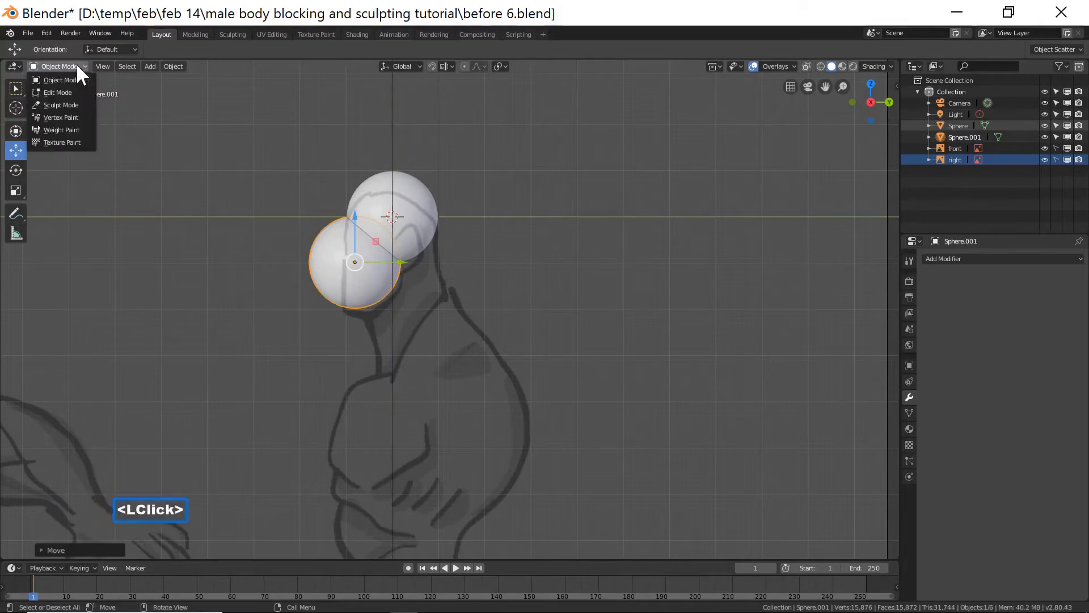
{"action": "left_click", "coordinate": [82, 104]}
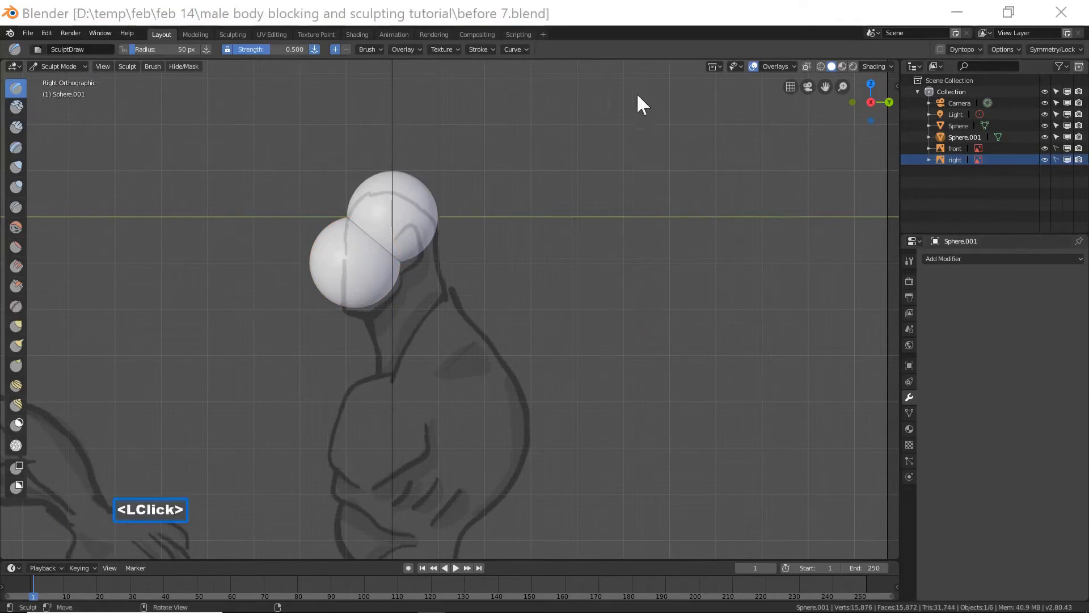
{"action": "left_click", "coordinate": [639, 19]}
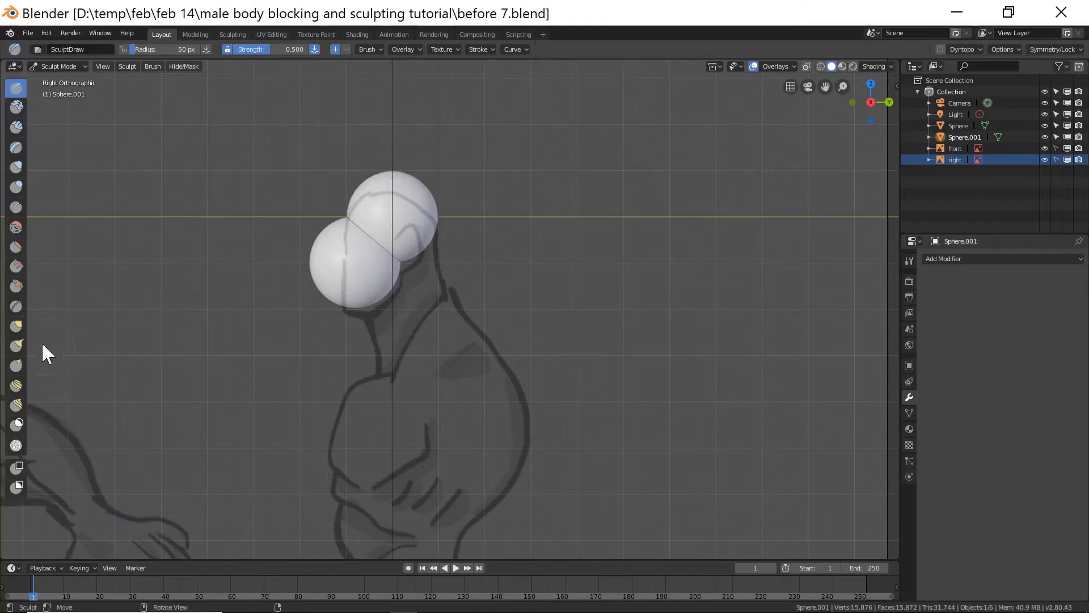
{"action": "left_click", "coordinate": [16, 325]}
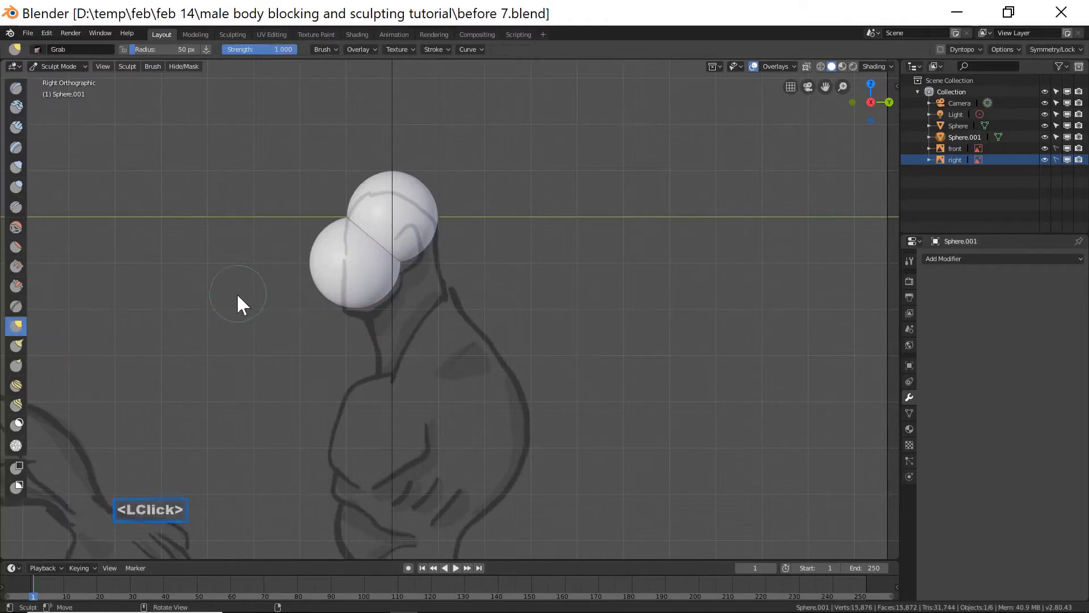
{"action": "key", "text": "f"}
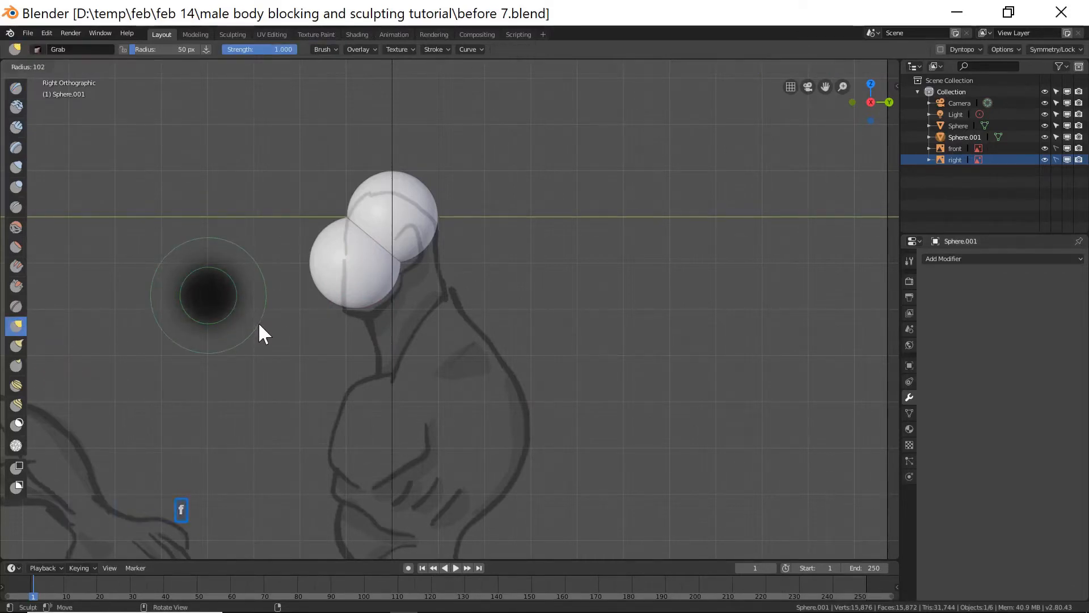
{"action": "left_click", "coordinate": [257, 322]}
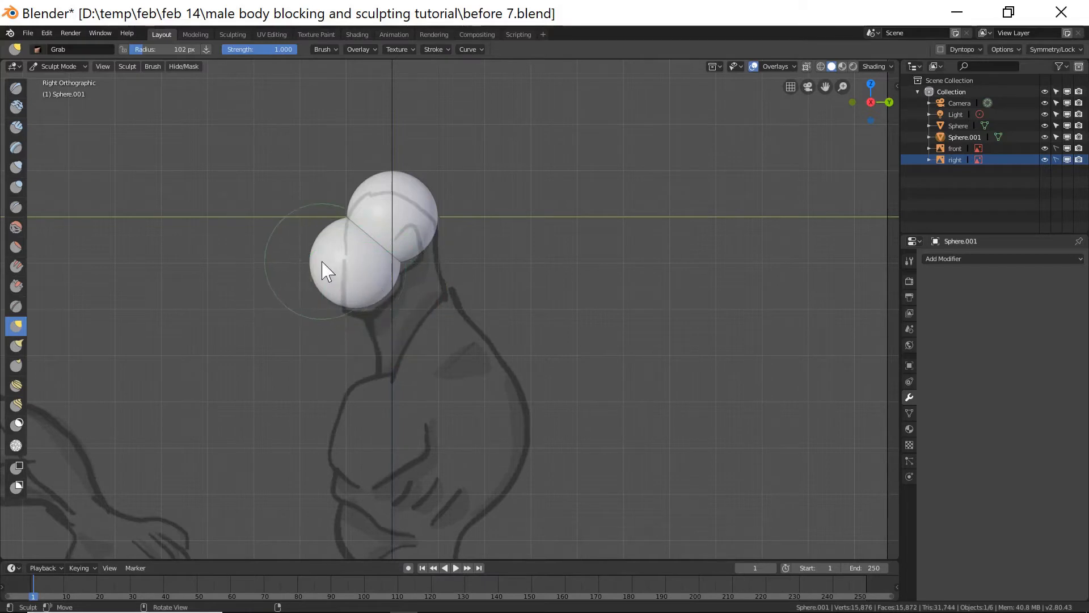
Grab the jaw sphere's lower front into a chin shape, checking it in the side and front views.
{"action": "mouse_move", "coordinate": [316, 267]}
{"action": "left_mouse_down"}
{"action": "mouse_move", "coordinate": [340, 272]}
{"action": "mouse_move", "coordinate": [343, 236]}
{"action": "left_mouse_up"}
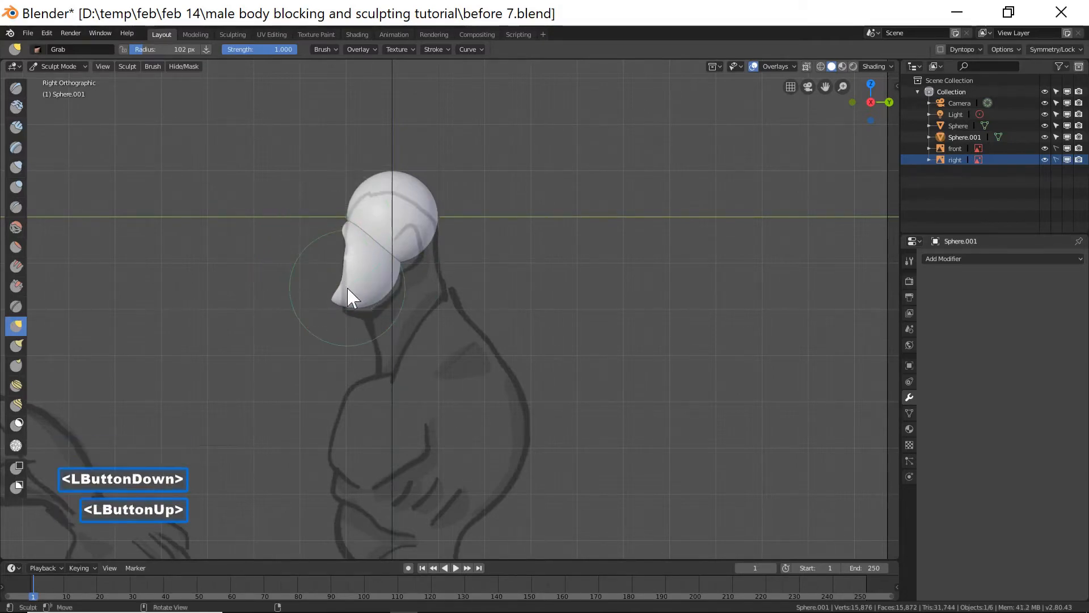
{"action": "left_click_drag", "start_coordinate": [336, 302], "coordinate": [356, 291]}
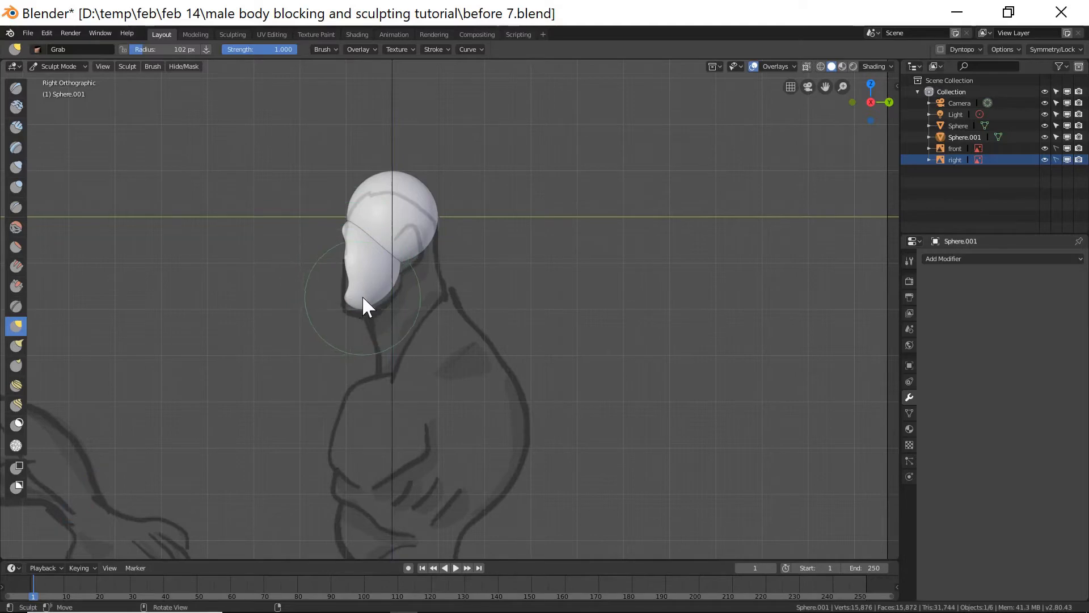
{"action": "key", "text": "KP_1"}
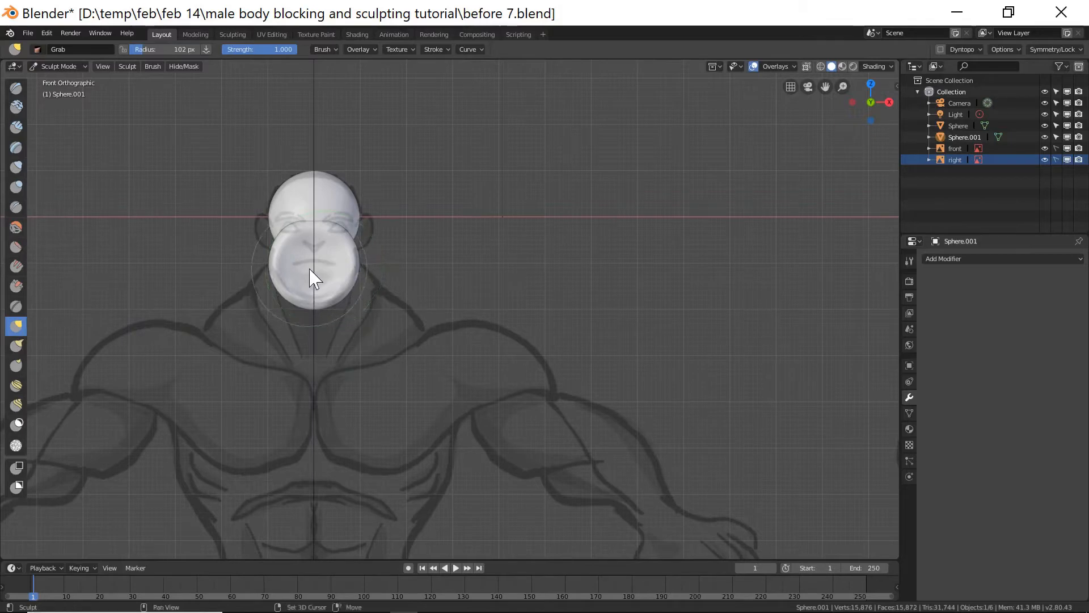
{"action": "mouse_move", "coordinate": [314, 276]}
{"action": "left_mouse_down", "text": "shift"}
{"action": "mouse_move", "coordinate": [318, 286]}
{"action": "mouse_move", "coordinate": [338, 282]}
{"action": "left_mouse_up", "text": "shift"}
Set the viewport shading lighting to MatCap and choose the red clay MatCap.
{"action": "middle_click_drag", "start_coordinate": [497, 329], "coordinate": [444, 353]}
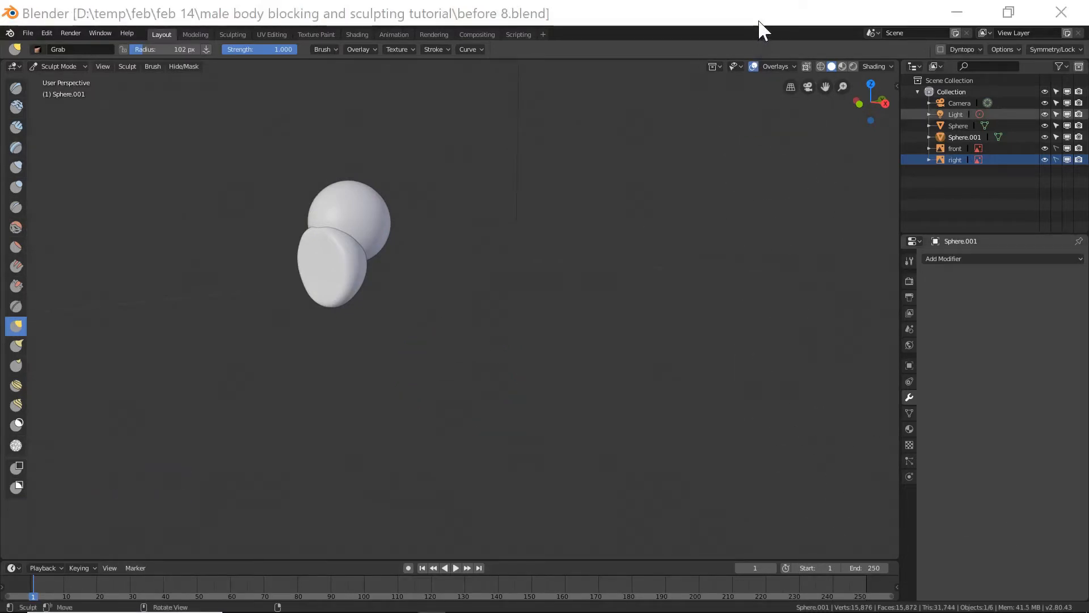
{"action": "left_click", "coordinate": [760, 30]}
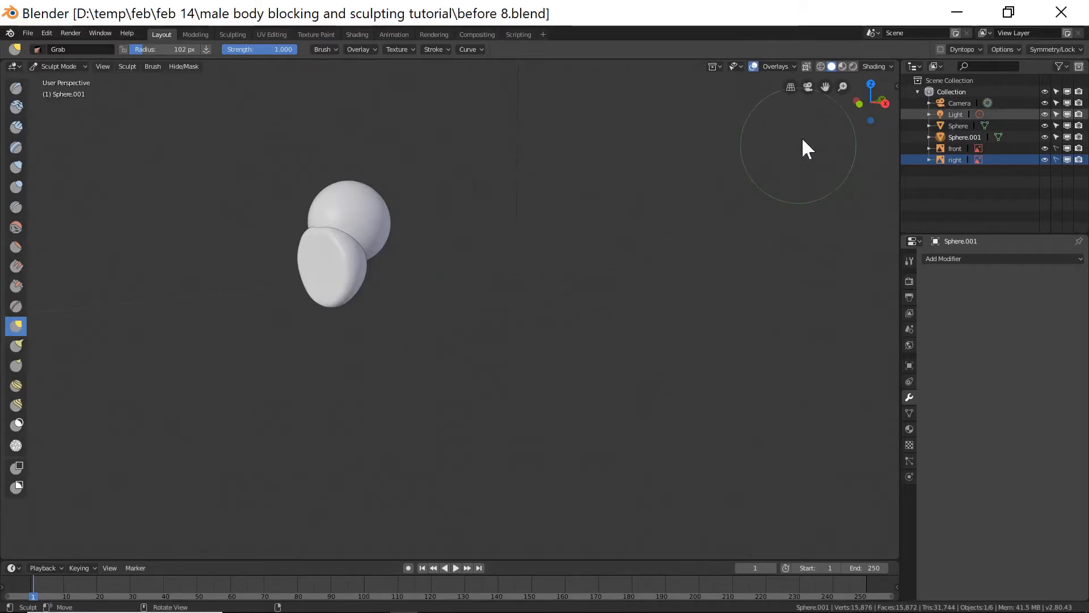
{"action": "left_click", "coordinate": [879, 64]}
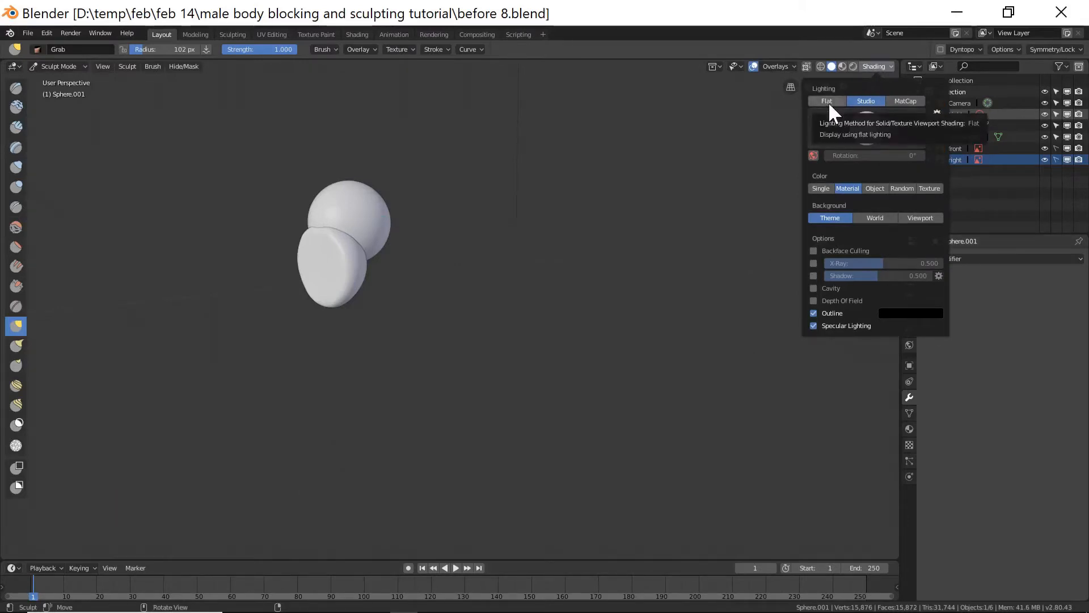
{"action": "left_click", "coordinate": [905, 103]}
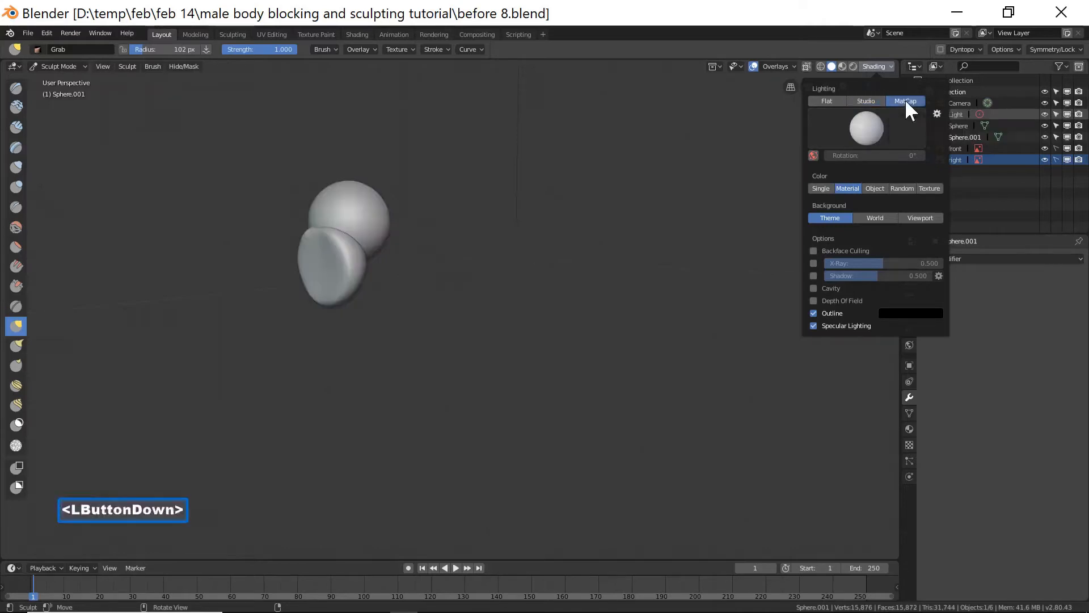
{"action": "left_click", "coordinate": [871, 125]}
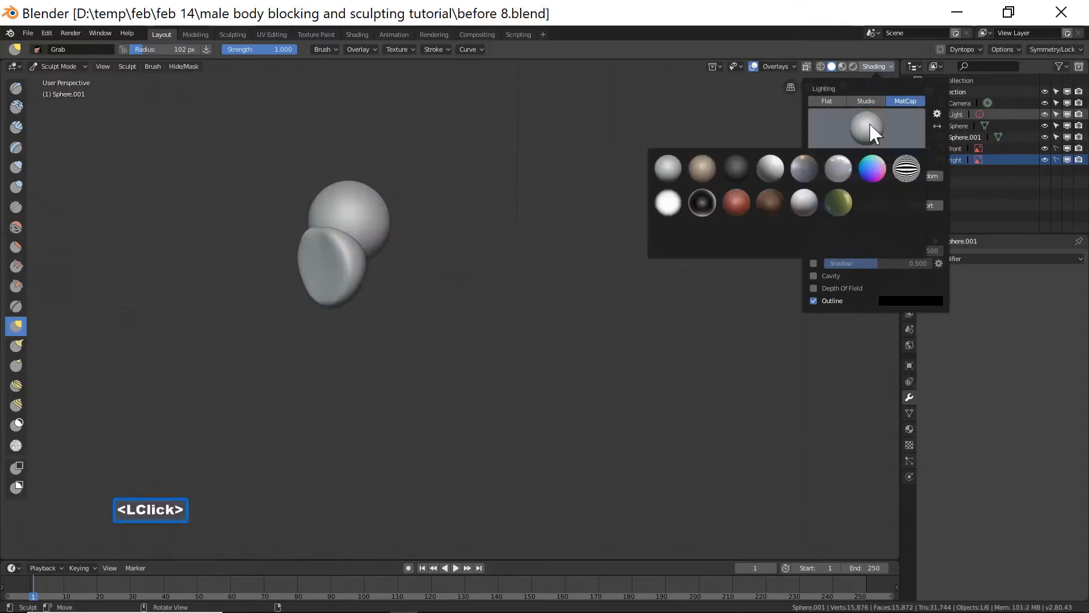
{"action": "left_click", "coordinate": [741, 202]}
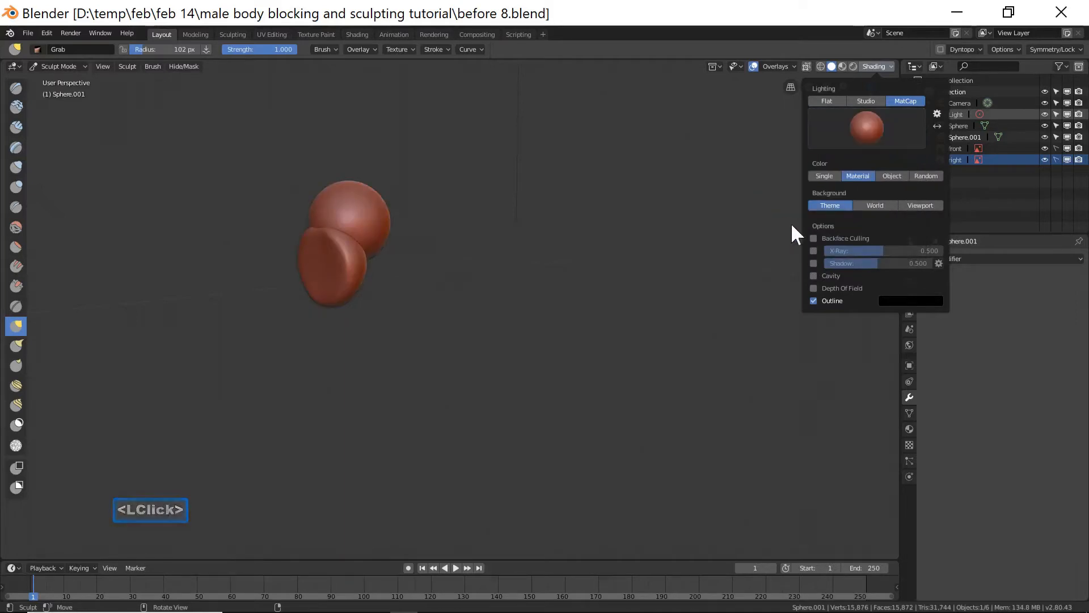
{"action": "left_click", "coordinate": [815, 275]}
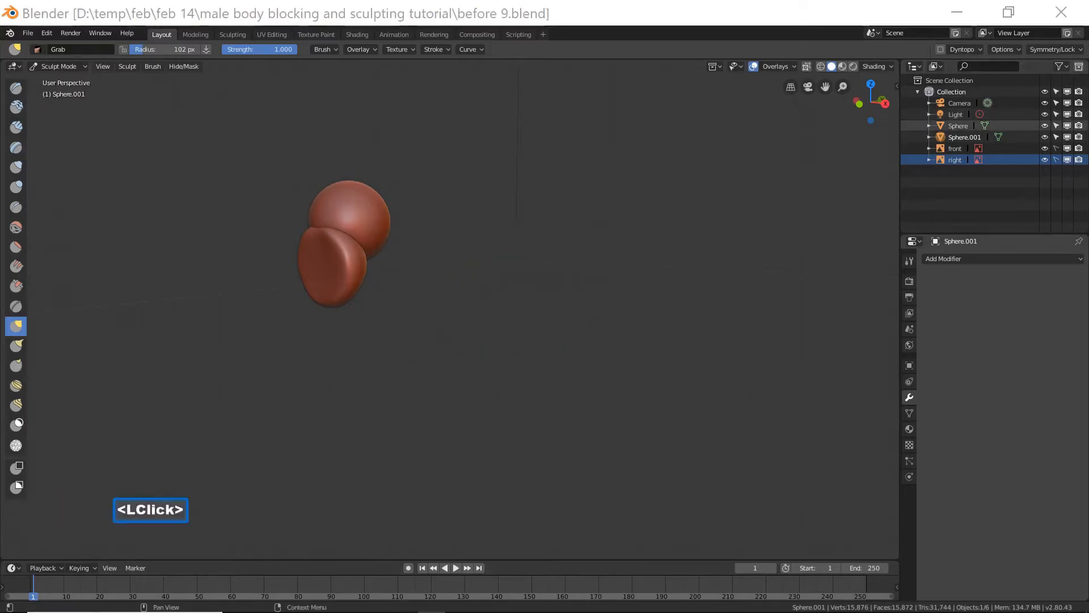
Select the Flatten/Contrast brush and set its radius to about 88 px.
{"action": "left_click", "coordinate": [609, 30]}
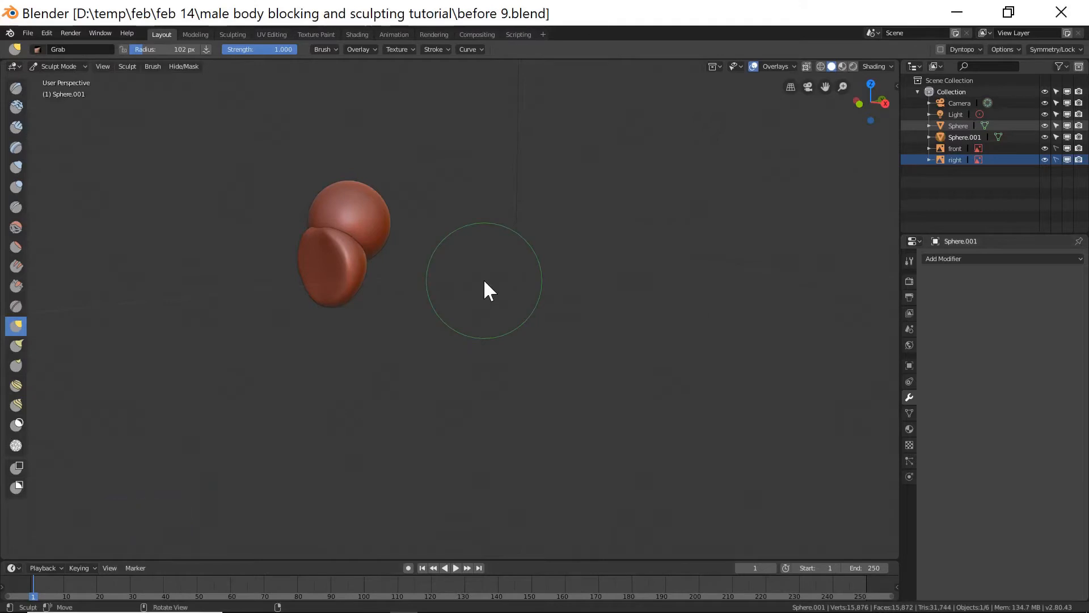
{"action": "key", "text": "End"}
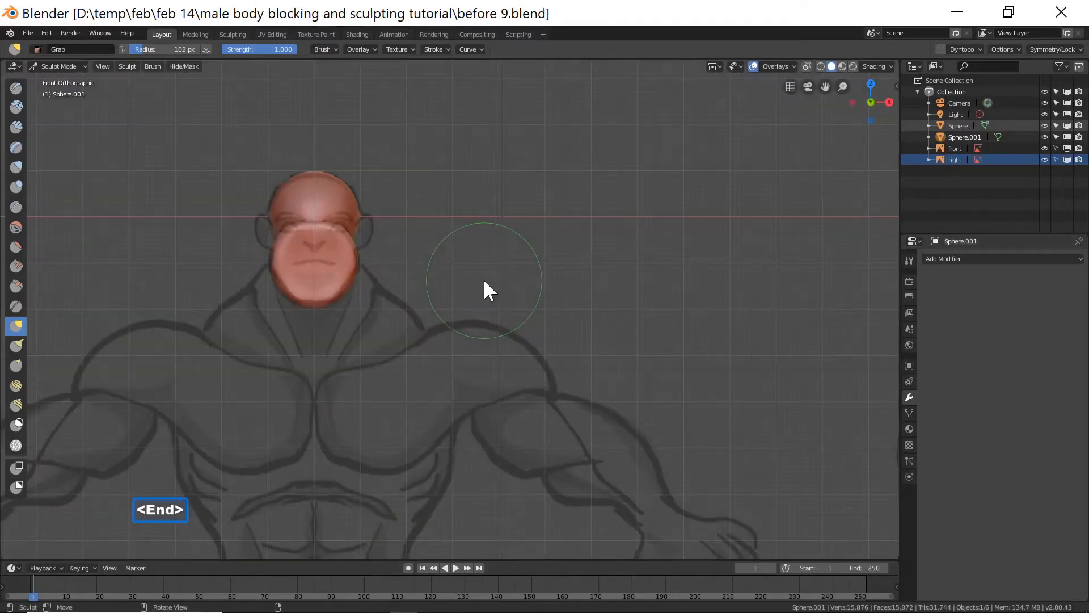
{"action": "middle_click_drag", "start_coordinate": [525, 247], "coordinate": [587, 288]}
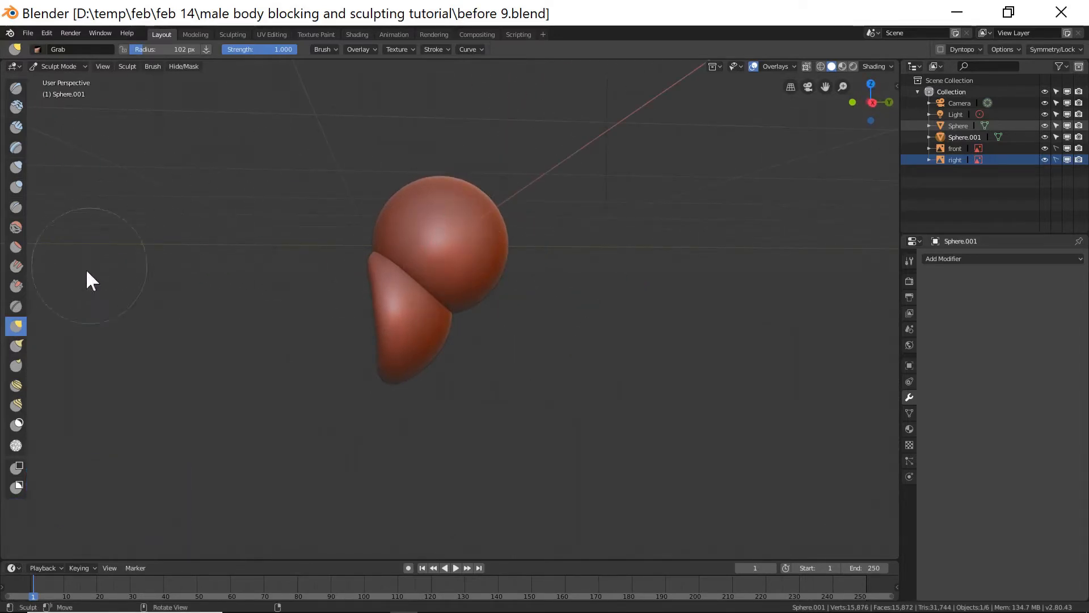
{"action": "left_click", "coordinate": [16, 247]}
{"action": "key", "text": "f"}
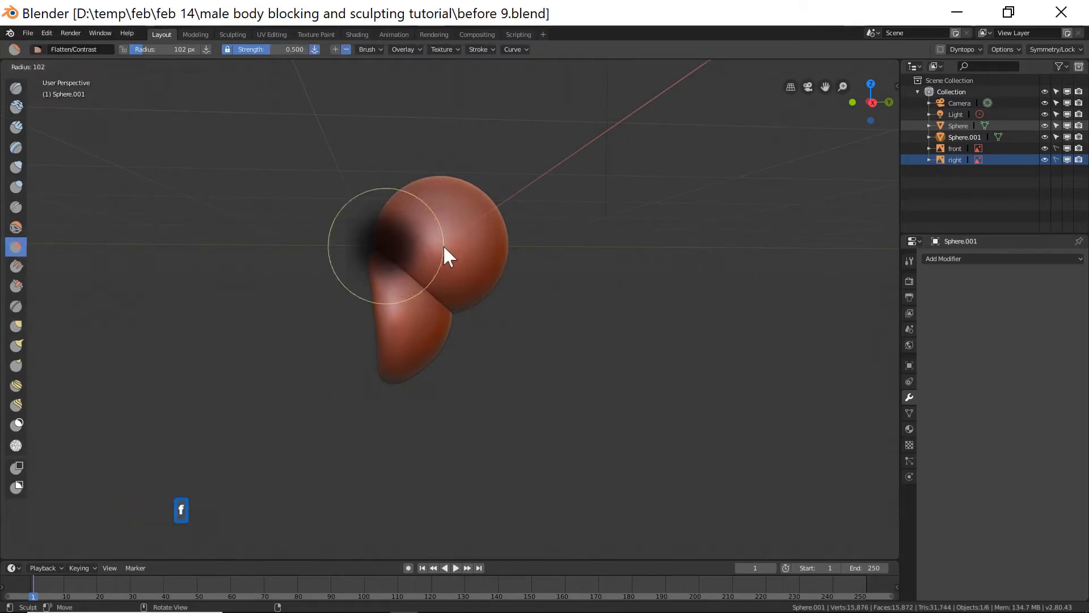
{"action": "left_click", "coordinate": [434, 247]}
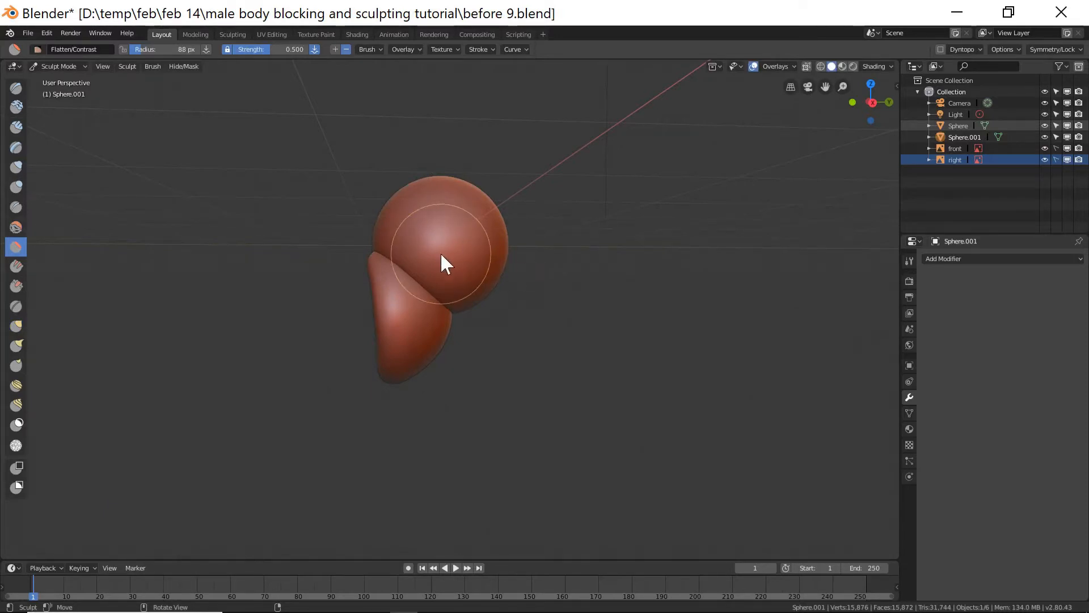
{"action": "key", "text": "Page_Down"}
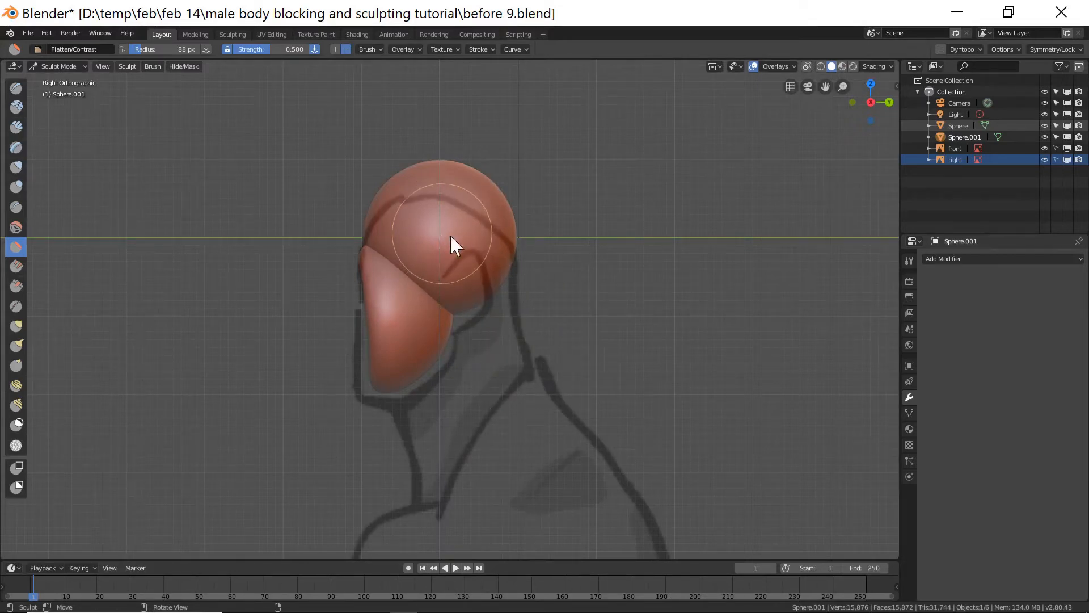
Flatten the top of the jaw sphere with a short stroke and return to Object Mode.
{"action": "left_click_drag", "start_coordinate": [446, 234], "coordinate": [453, 241]}
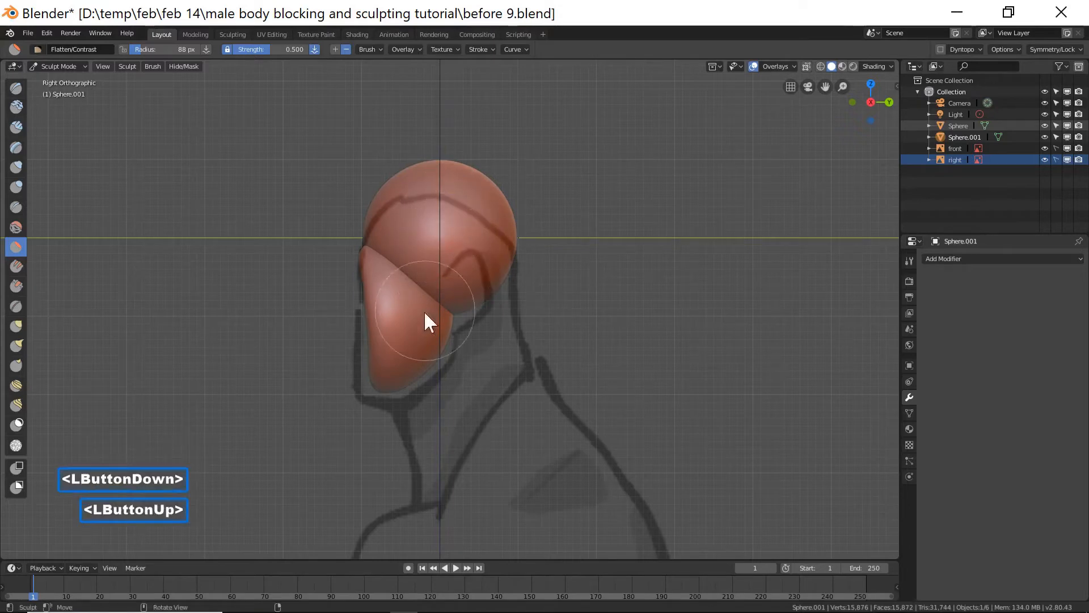
{"action": "left_click", "coordinate": [72, 67]}
{"action": "left_click", "coordinate": [70, 77]}
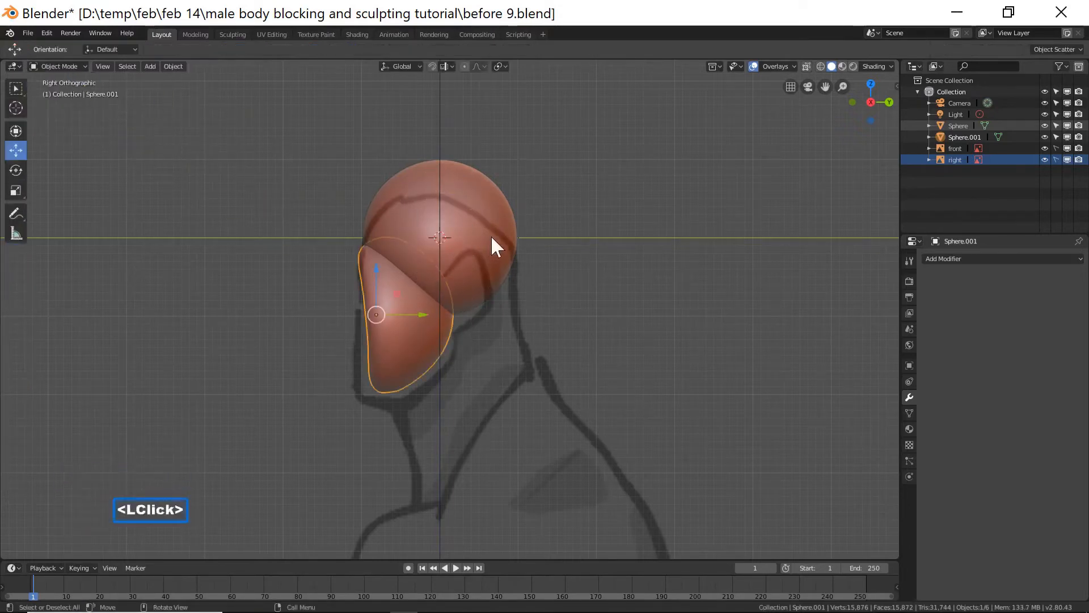
Select the cranium sphere, enter Sculpt Mode and flatten its front and side with Flatten/Contrast strokes in the side view.
{"action": "left_click", "coordinate": [491, 235]}
{"action": "left_click", "coordinate": [72, 67]}
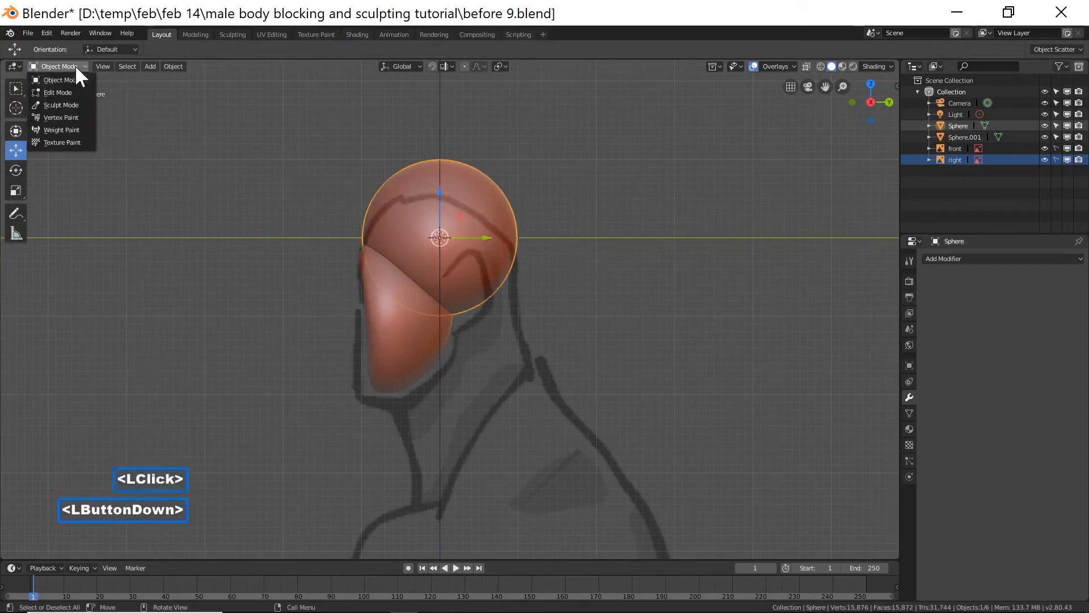
{"action": "left_click", "coordinate": [73, 99]}
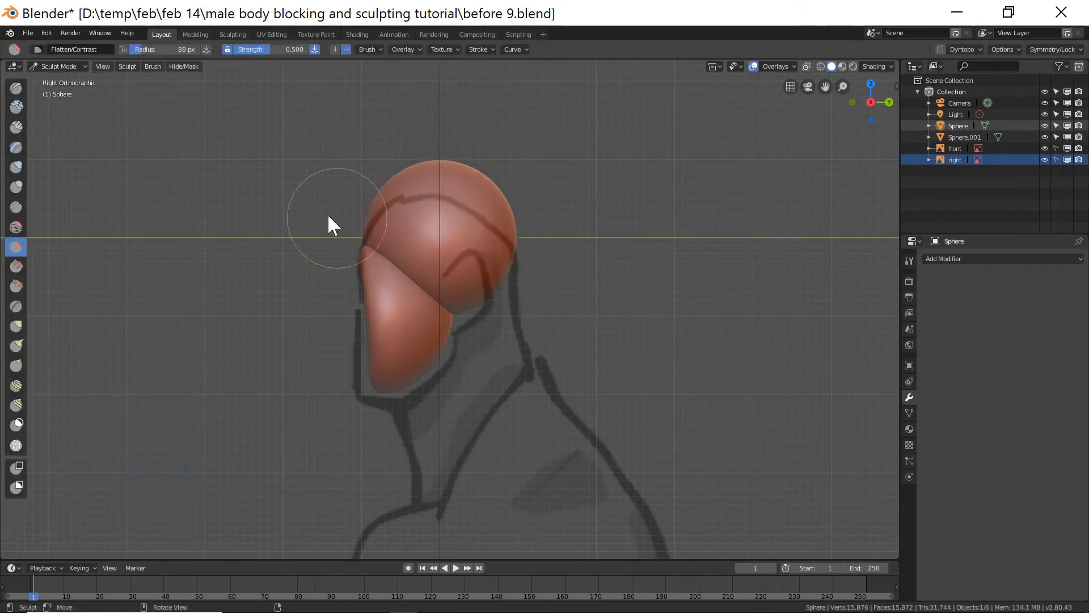
{"action": "mouse_move", "coordinate": [448, 243]}
{"action": "left_mouse_down"}
{"action": "mouse_move", "coordinate": [434, 233]}
{"action": "mouse_move", "coordinate": [435, 248]}
{"action": "mouse_move", "coordinate": [464, 245]}
{"action": "mouse_move", "coordinate": [413, 208]}
{"action": "mouse_move", "coordinate": [454, 231]}
{"action": "left_mouse_up"}
{"action": "mouse_move", "coordinate": [446, 236]}
{"action": "left_mouse_down"}
{"action": "mouse_move", "coordinate": [463, 236]}
{"action": "mouse_move", "coordinate": [455, 249]}
{"action": "mouse_move", "coordinate": [425, 236]}
{"action": "mouse_move", "coordinate": [455, 216]}
{"action": "mouse_move", "coordinate": [423, 244]}
{"action": "mouse_move", "coordinate": [421, 233]}
{"action": "mouse_move", "coordinate": [475, 234]}
{"action": "mouse_move", "coordinate": [445, 243]}
{"action": "mouse_move", "coordinate": [411, 211]}
{"action": "left_mouse_up"}
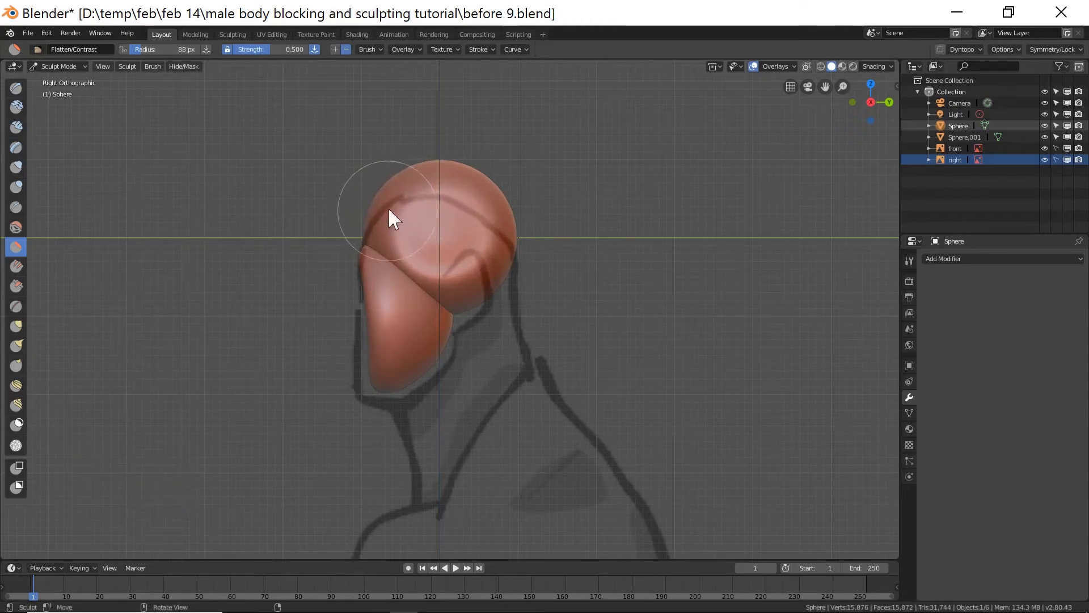
{"action": "mouse_move", "coordinate": [413, 203]}
{"action": "left_mouse_down"}
{"action": "mouse_move", "coordinate": [424, 204]}
{"action": "mouse_move", "coordinate": [406, 236]}
{"action": "mouse_move", "coordinate": [416, 280]}
{"action": "left_mouse_up"}
Reduce the brush radius to 62 px and flatten the cranium's upper side in the perspective view.
{"action": "middle_click_drag", "start_coordinate": [366, 344], "coordinate": [505, 358]}
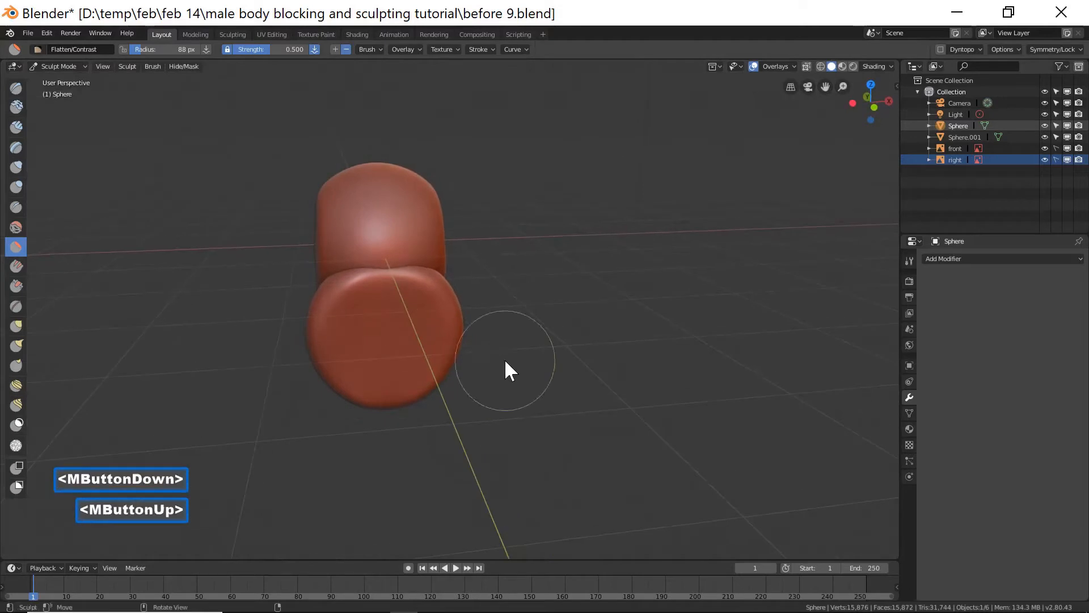
{"action": "mouse_move", "coordinate": [528, 292]}
{"action": "middle_mouse_down"}
{"action": "mouse_move", "coordinate": [457, 301]}
{"action": "mouse_move", "coordinate": [500, 324]}
{"action": "mouse_move", "coordinate": [498, 288]}
{"action": "mouse_move", "coordinate": [529, 323]}
{"action": "middle_mouse_up"}
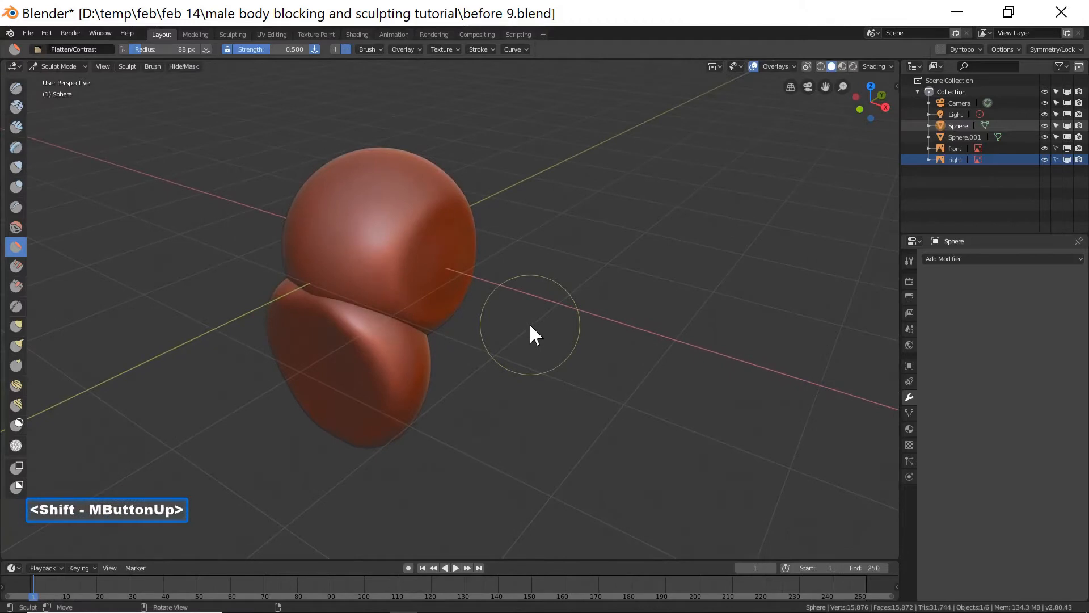
{"action": "key", "text": "f"}
{"action": "left_click", "coordinate": [521, 314]}
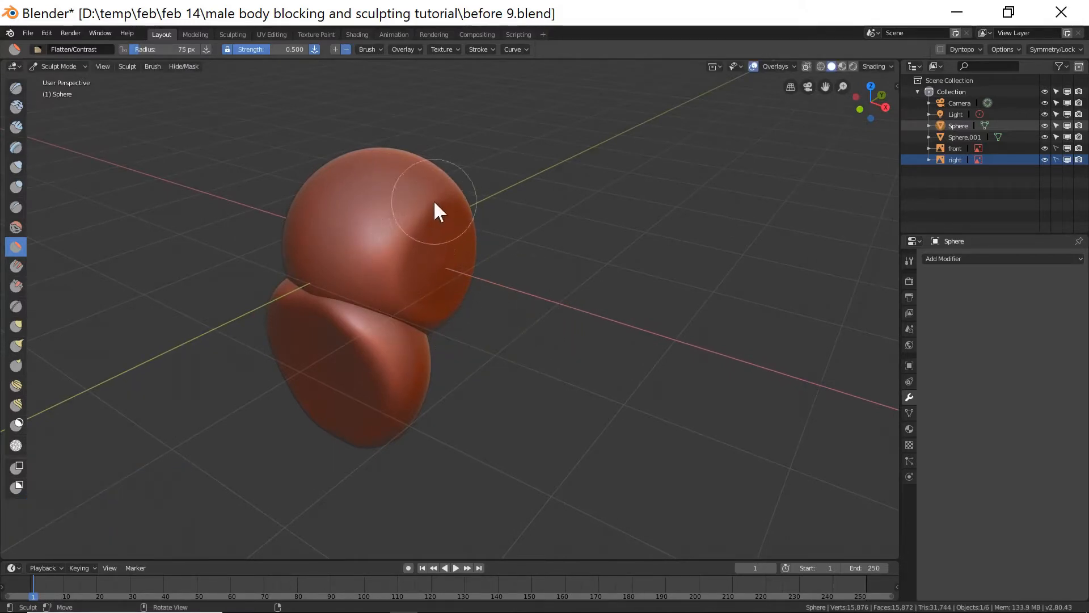
{"action": "key", "text": "f"}
{"action": "left_click", "coordinate": [432, 228]}
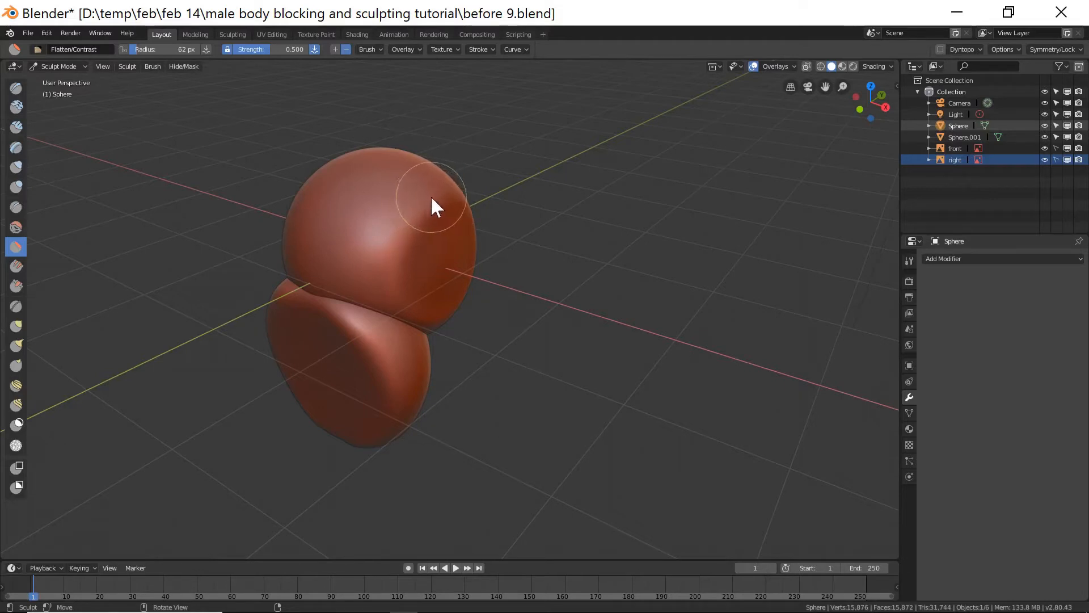
{"action": "mouse_move", "coordinate": [431, 197]}
{"action": "left_mouse_down"}
{"action": "mouse_move", "coordinate": [376, 295]}
{"action": "mouse_move", "coordinate": [418, 215]}
{"action": "mouse_move", "coordinate": [419, 227]}
{"action": "left_mouse_up"}
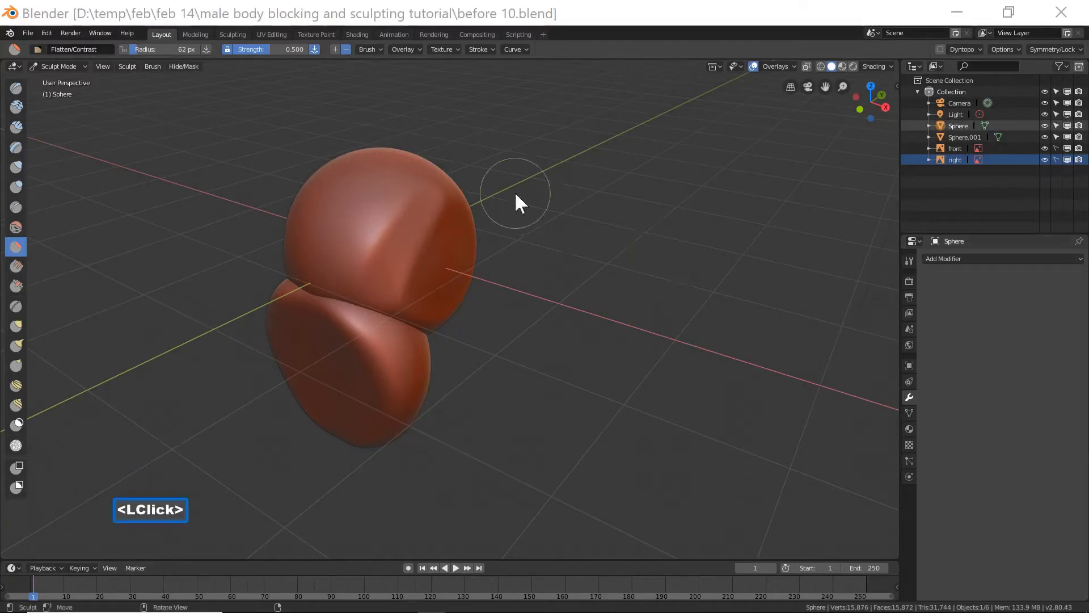
Flatten the cranium's side near the temple in the front view.
{"action": "left_click", "coordinate": [610, 26]}
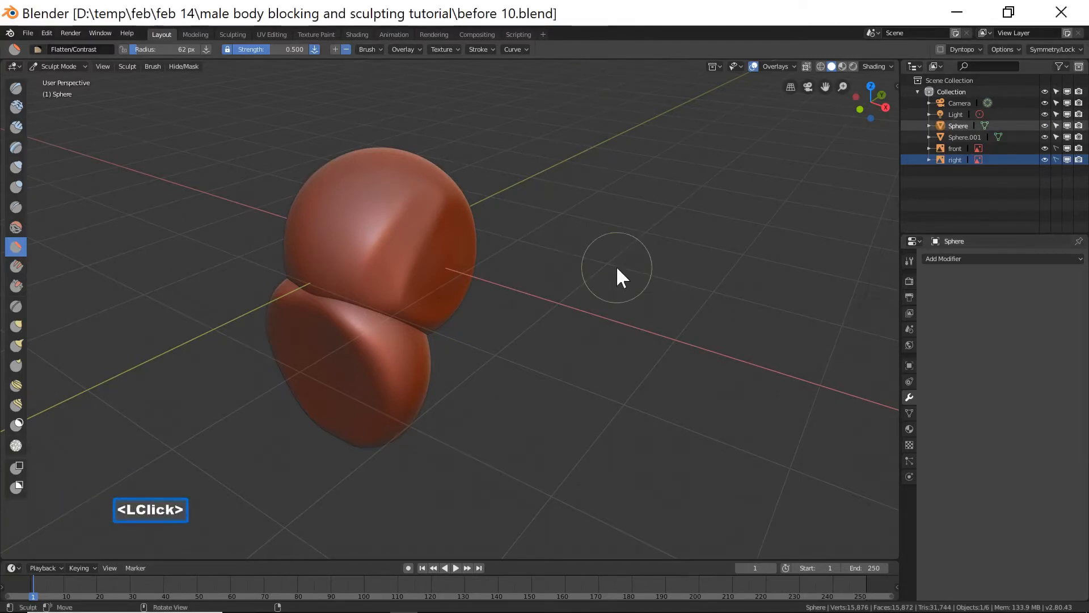
{"action": "key", "text": "End"}
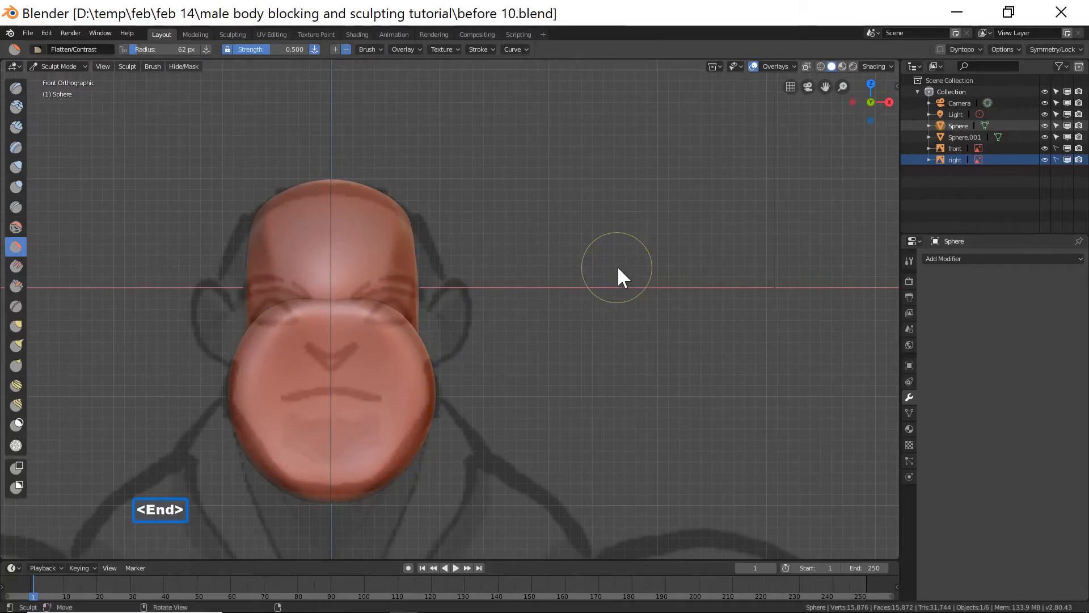
{"action": "left_click", "coordinate": [103, 67]}
{"action": "mouse_move", "coordinate": [136, 176]}
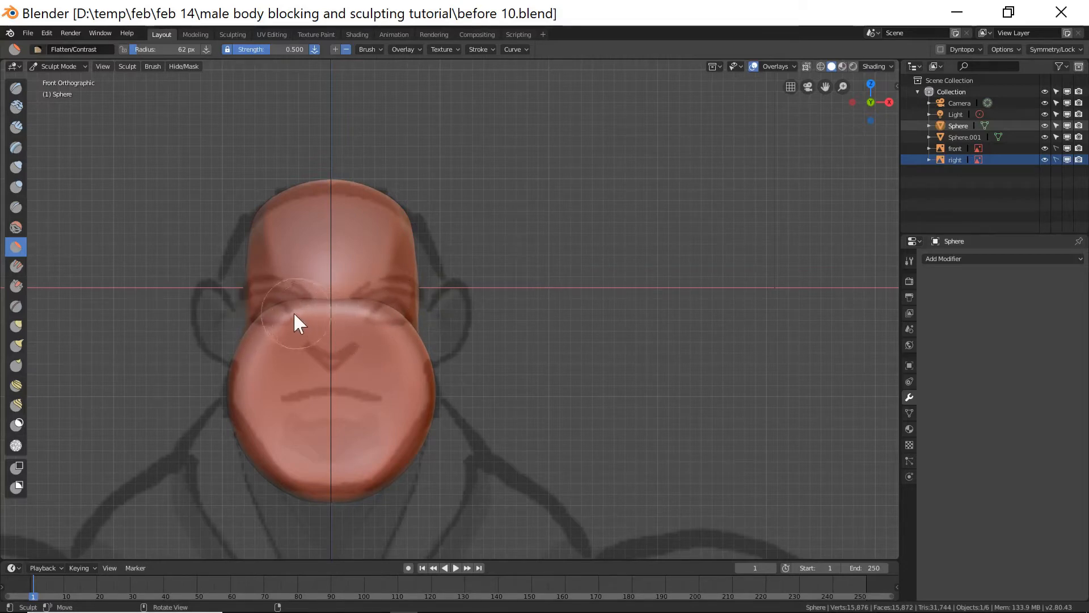
{"action": "mouse_move", "coordinate": [268, 312]}
{"action": "left_mouse_down"}
{"action": "mouse_move", "coordinate": [407, 304]}
{"action": "mouse_move", "coordinate": [311, 308]}
{"action": "mouse_move", "coordinate": [418, 315]}
{"action": "mouse_move", "coordinate": [264, 311]}
{"action": "mouse_move", "coordinate": [423, 318]}
{"action": "mouse_move", "coordinate": [278, 319]}
{"action": "mouse_move", "coordinate": [415, 323]}
{"action": "mouse_move", "coordinate": [317, 320]}
{"action": "left_mouse_up"}
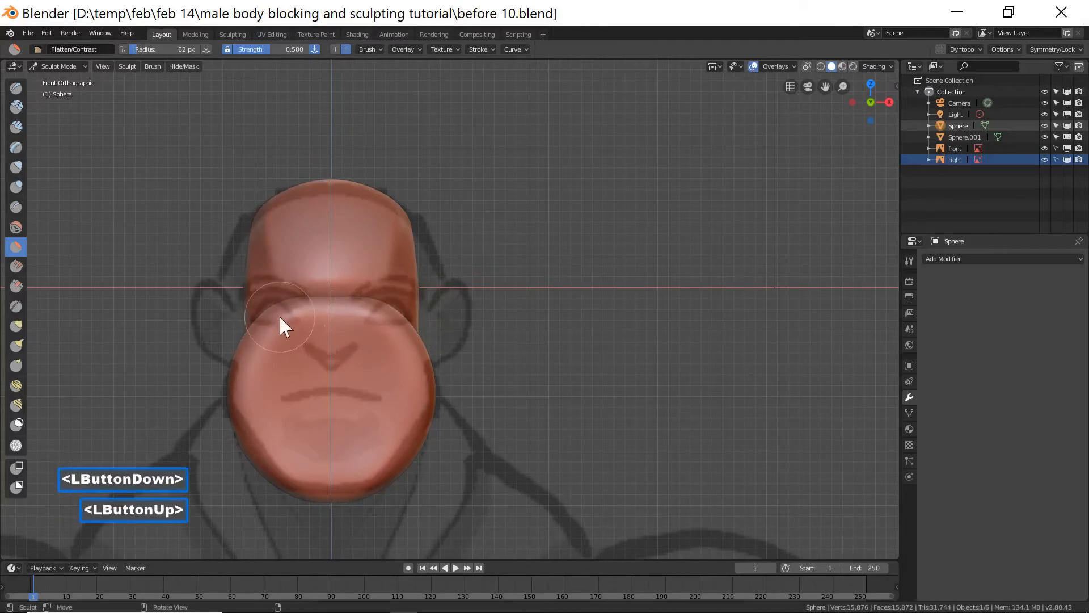
Select the jaw sphere, enter Sculpt Mode and flatten its upper side in the front view.
{"action": "mouse_move", "coordinate": [656, 297]}
{"action": "middle_mouse_down"}
{"action": "mouse_move", "coordinate": [615, 312]}
{"action": "mouse_move", "coordinate": [438, 309]}
{"action": "middle_mouse_up"}
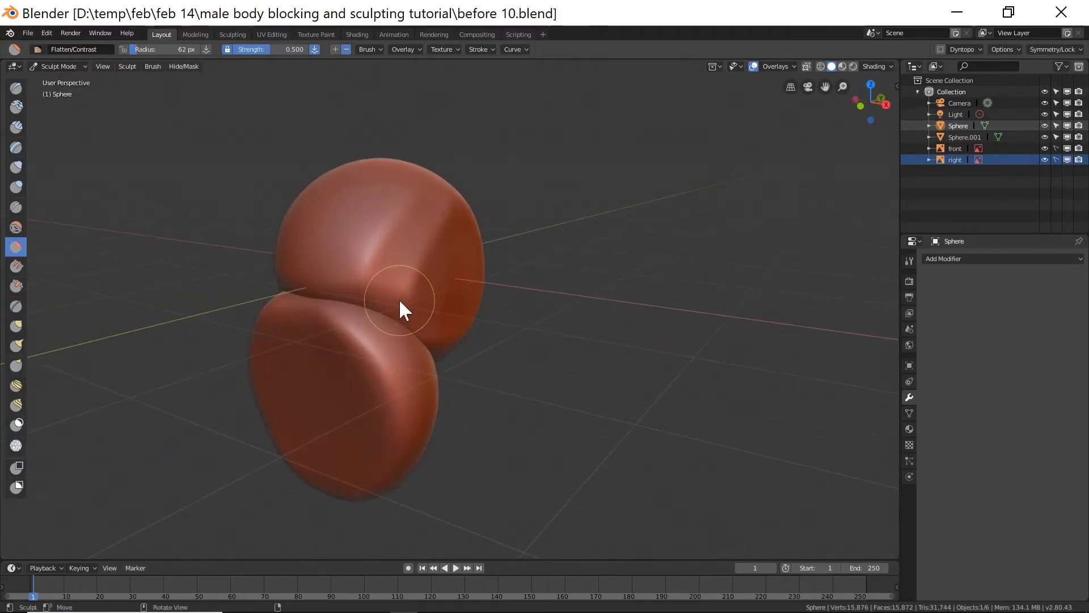
{"action": "key", "text": "End"}
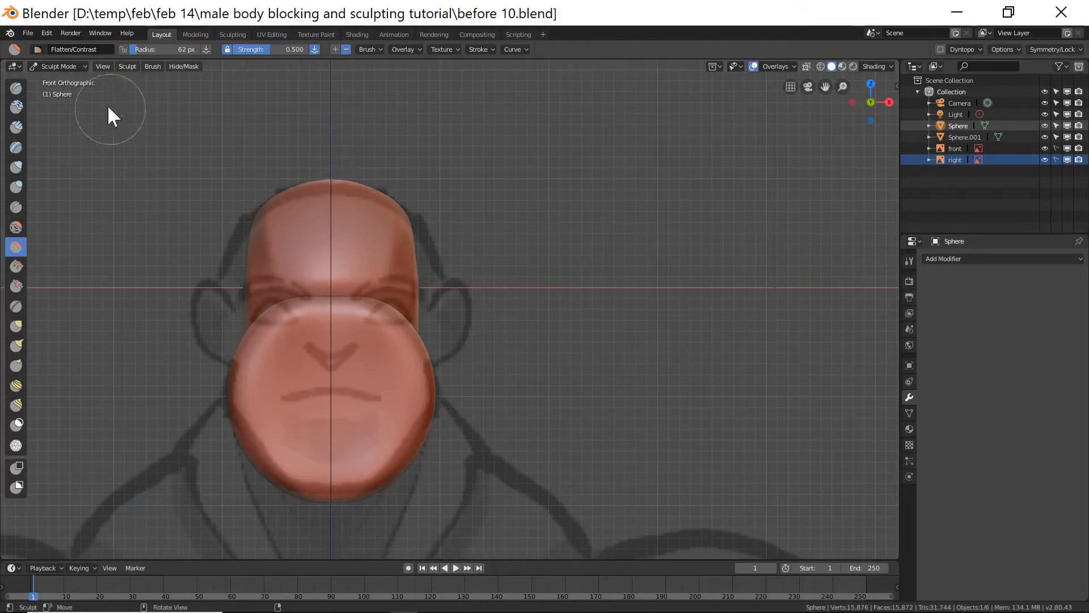
{"action": "left_click", "coordinate": [76, 66]}
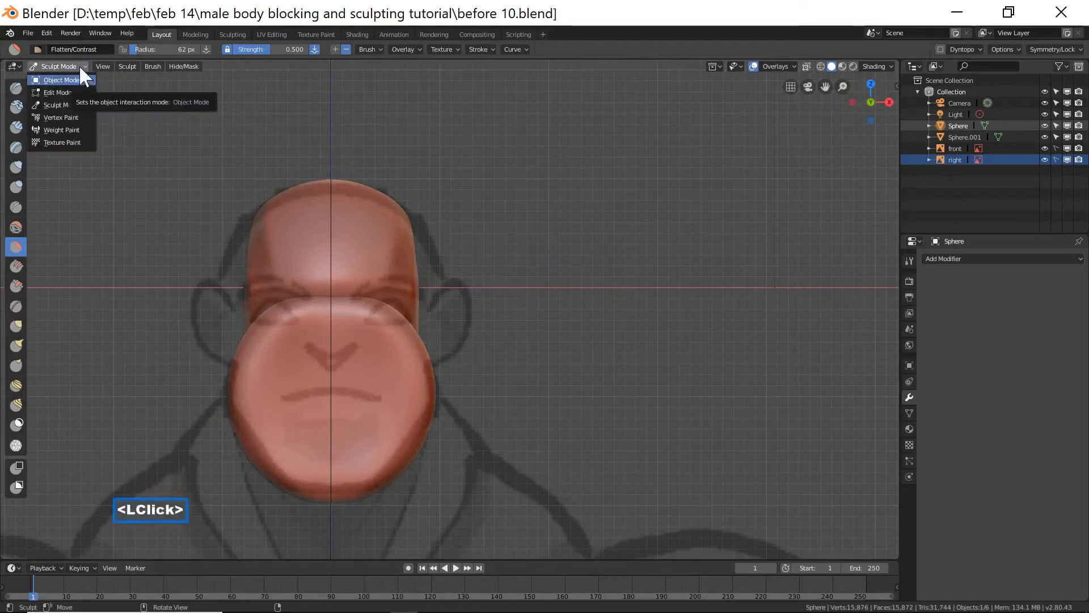
{"action": "left_click", "coordinate": [84, 77]}
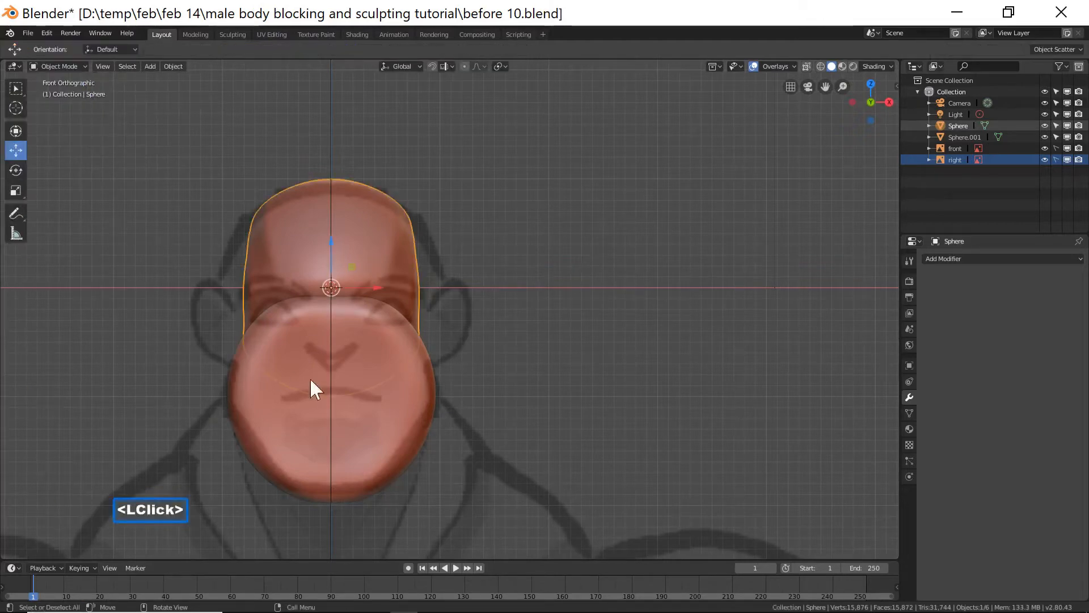
{"action": "left_click", "coordinate": [385, 418]}
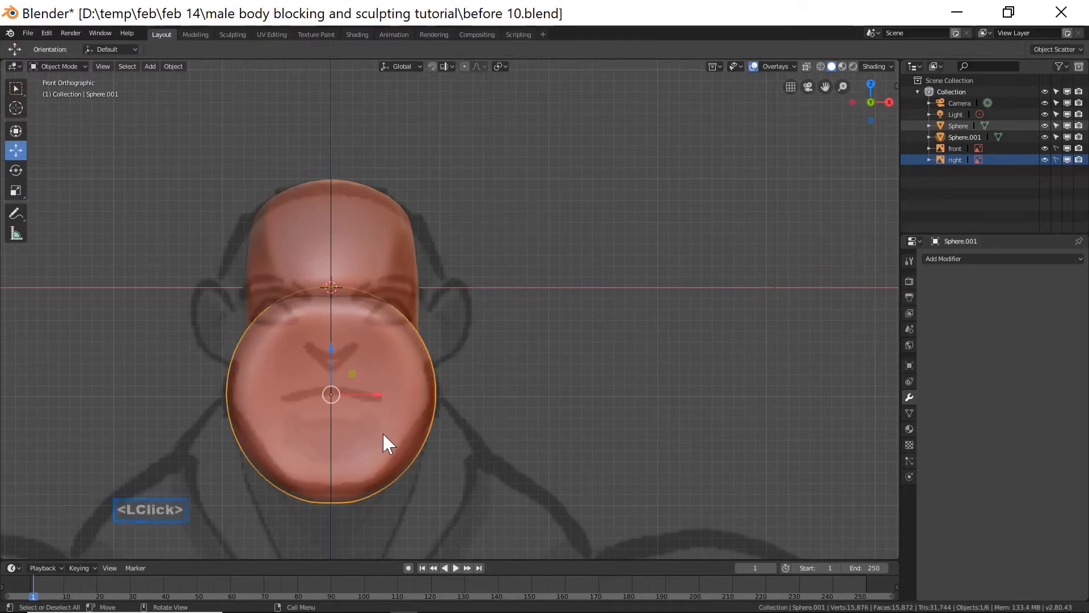
{"action": "left_click", "coordinate": [83, 66]}
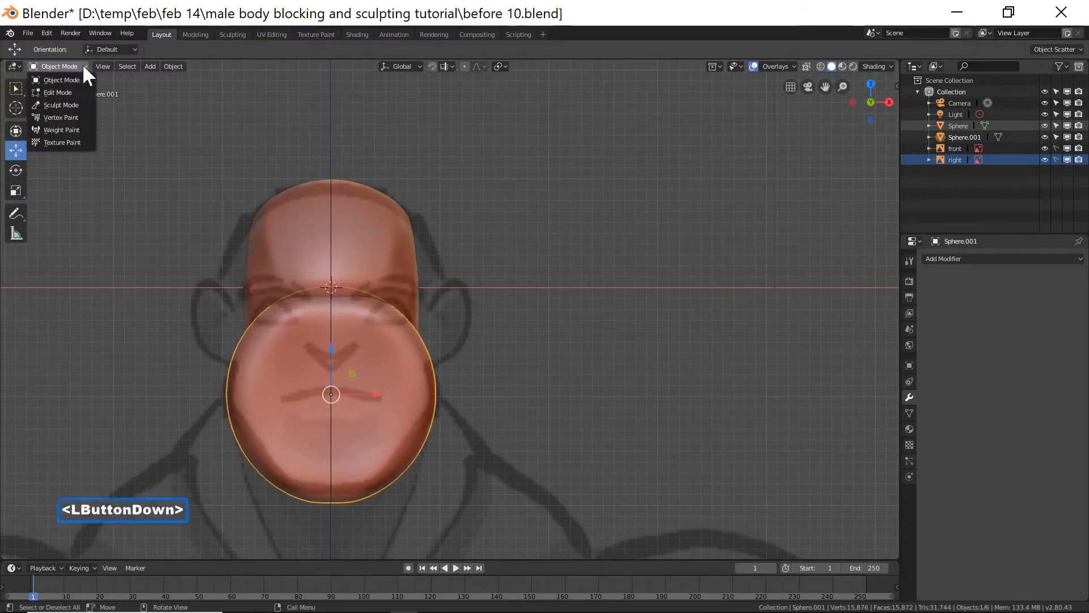
{"action": "left_click", "coordinate": [79, 101]}
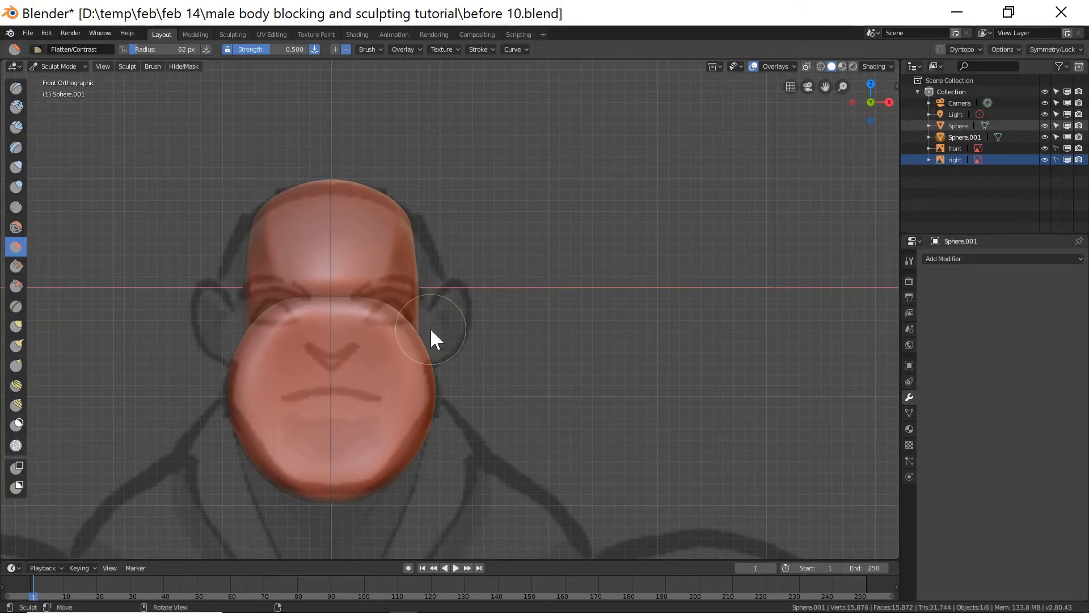
{"action": "mouse_move", "coordinate": [325, 319]}
{"action": "left_mouse_down"}
{"action": "mouse_move", "coordinate": [280, 319]}
{"action": "mouse_move", "coordinate": [411, 323]}
{"action": "mouse_move", "coordinate": [255, 316]}
{"action": "mouse_move", "coordinate": [408, 333]}
{"action": "mouse_move", "coordinate": [238, 325]}
{"action": "mouse_move", "coordinate": [430, 327]}
{"action": "left_mouse_up"}
Return to Object Mode and scale the cranium sphere along Z to about 0.88.
{"action": "mouse_move", "coordinate": [662, 354]}
{"action": "middle_mouse_down"}
{"action": "mouse_move", "coordinate": [584, 348]}
{"action": "mouse_move", "coordinate": [594, 355]}
{"action": "middle_mouse_up"}
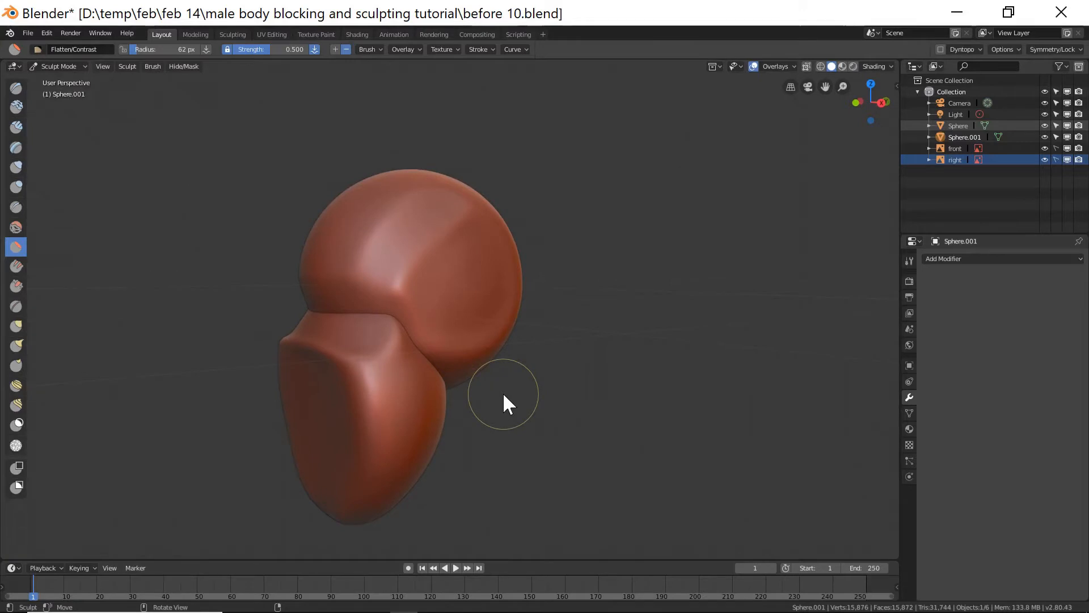
{"action": "key", "text": "KP_1"}
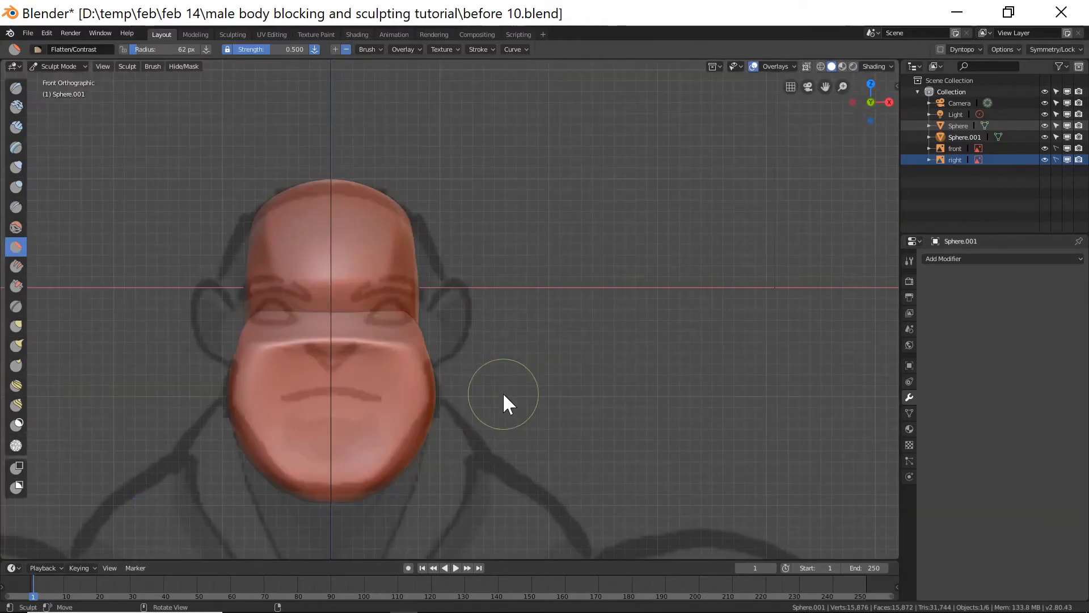
{"action": "middle_click_drag", "start_coordinate": [601, 360], "coordinate": [513, 364]}
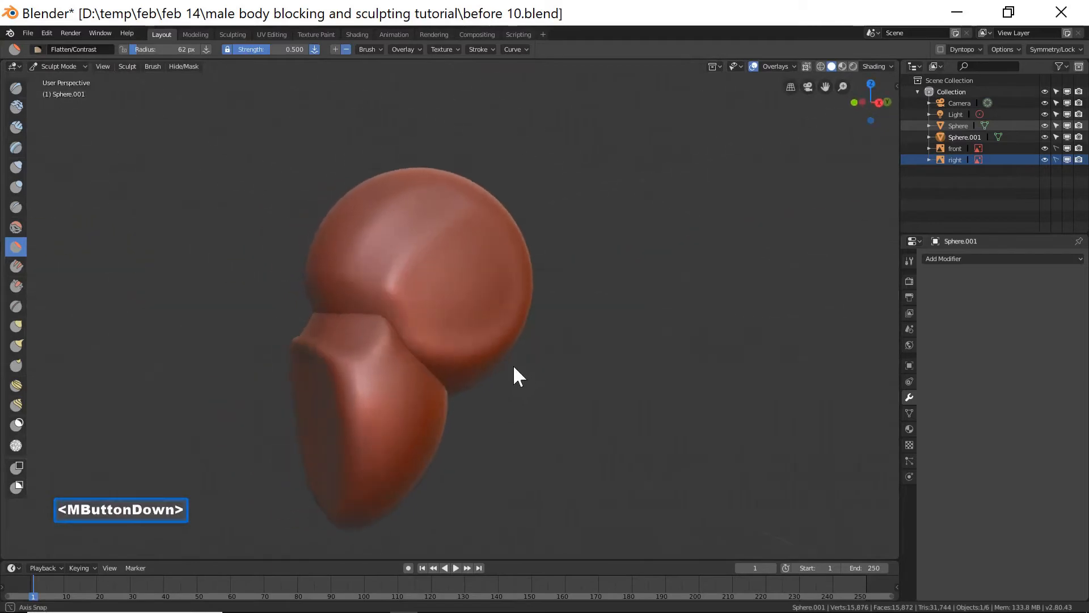
{"action": "left_click", "coordinate": [58, 66]}
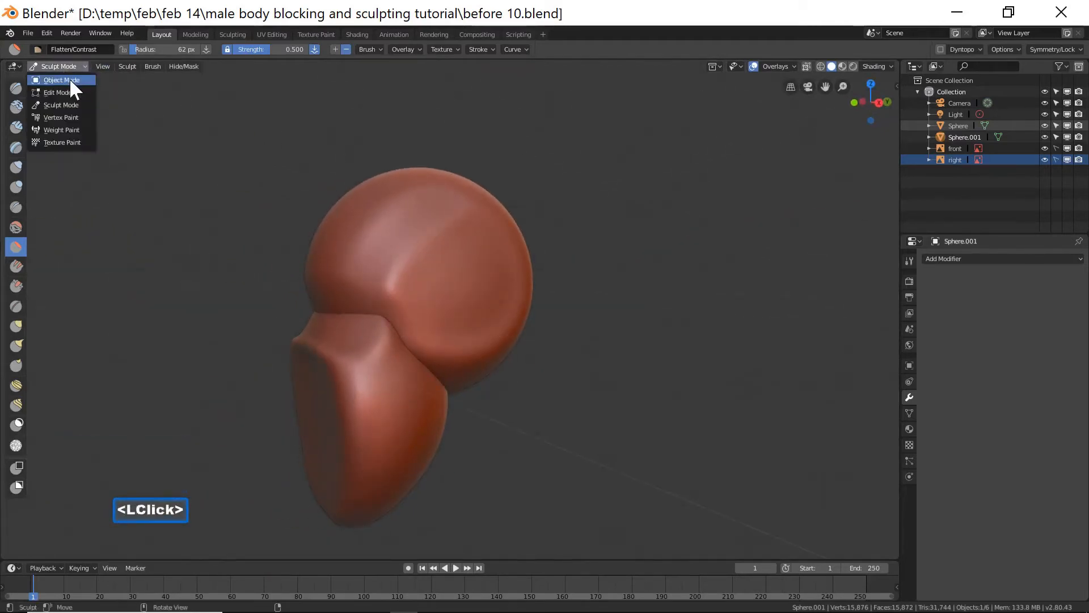
{"action": "left_click", "coordinate": [61, 80]}
{"action": "left_click", "coordinate": [502, 264]}
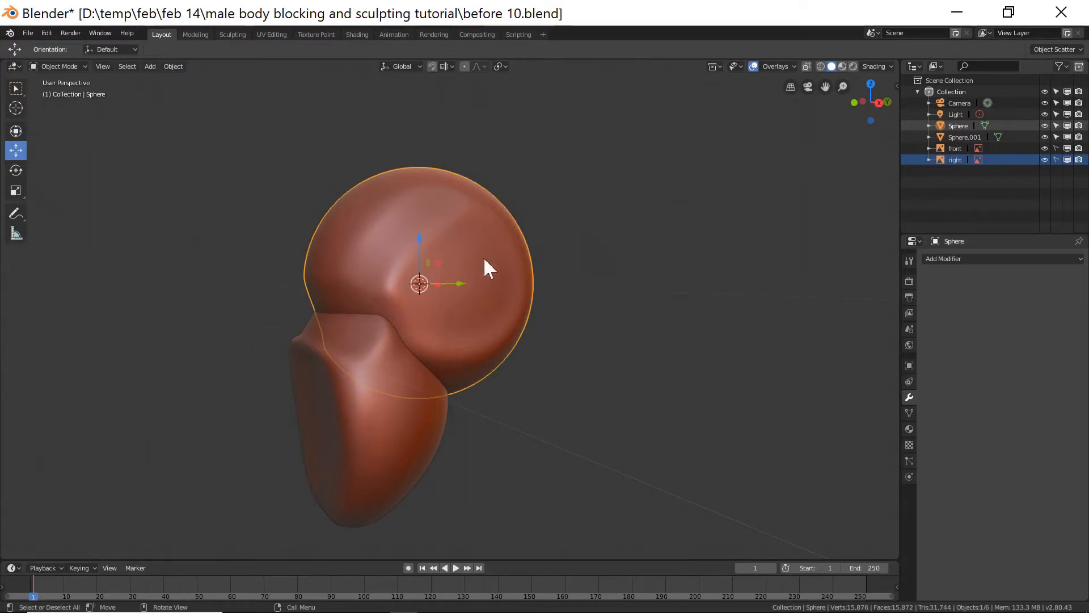
{"action": "key", "text": "s"}
{"action": "key", "text": "z"}
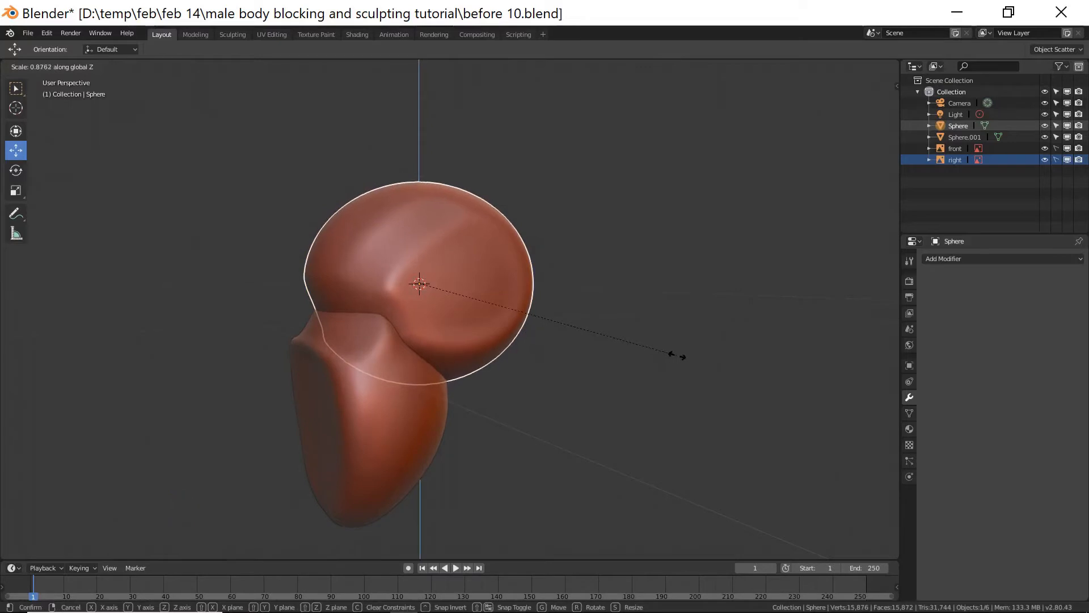
{"action": "left_click", "coordinate": [680, 357]}
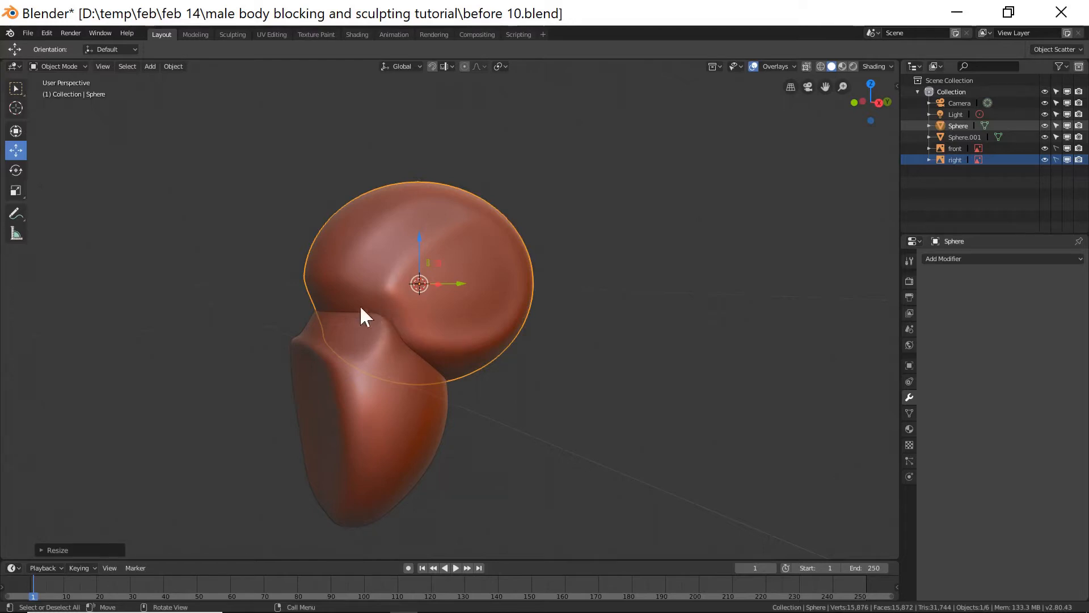
Select the jaw sphere and move it slightly along the Y axis, checking it in the front view.
{"action": "left_click", "coordinate": [393, 408]}
{"action": "middle_click_drag", "start_coordinate": [518, 394], "coordinate": [470, 393]}
{"action": "left_click_drag", "start_coordinate": [376, 397], "coordinate": [386, 393]}
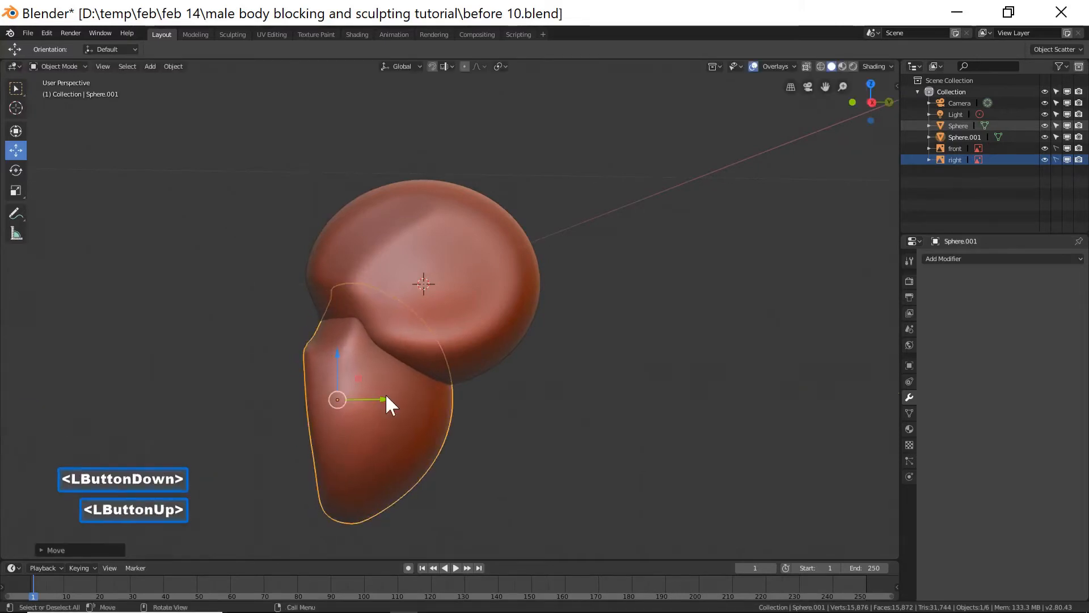
{"action": "key", "text": "KP_1"}
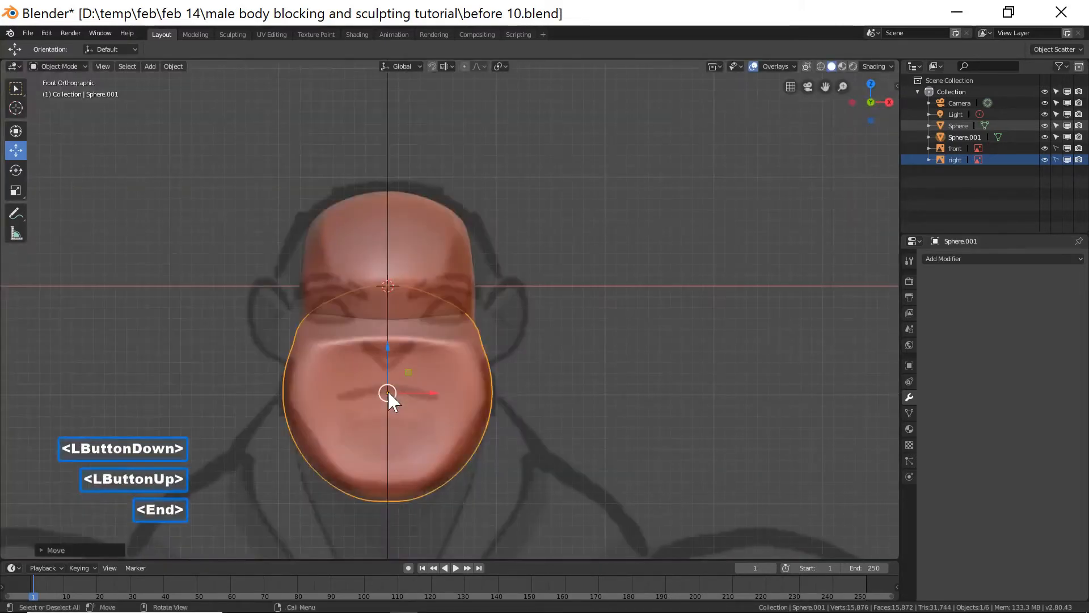
{"action": "left_click", "coordinate": [470, 450]}
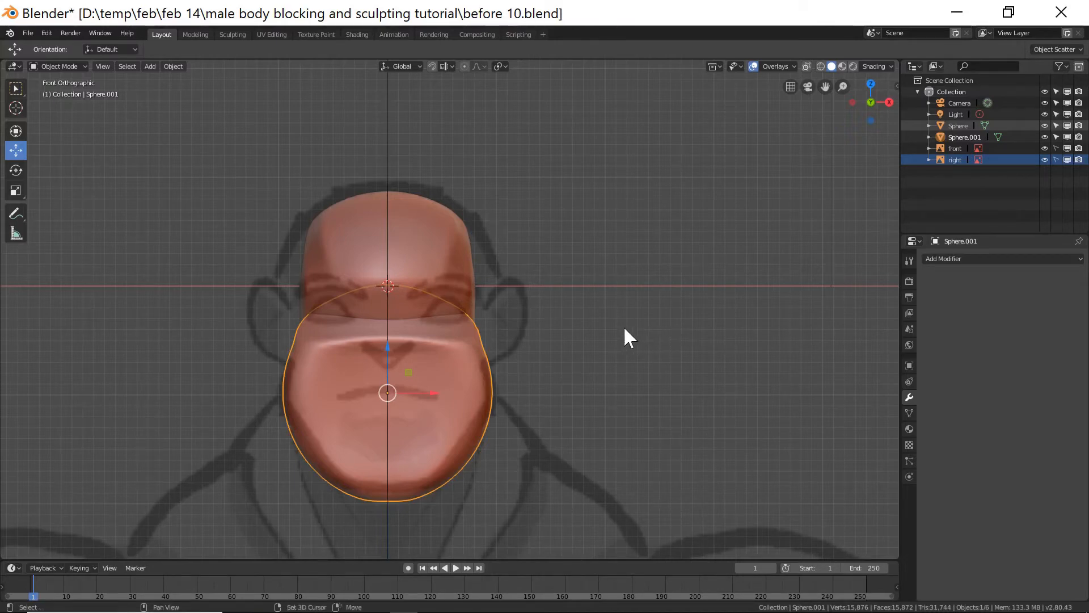
Add a cube empty at the head and scale it to 0.370.
{"action": "key", "text": "shift+a"}
{"action": "mouse_move", "coordinate": [624, 328]}
{"action": "mouse_move", "coordinate": [611, 425]}
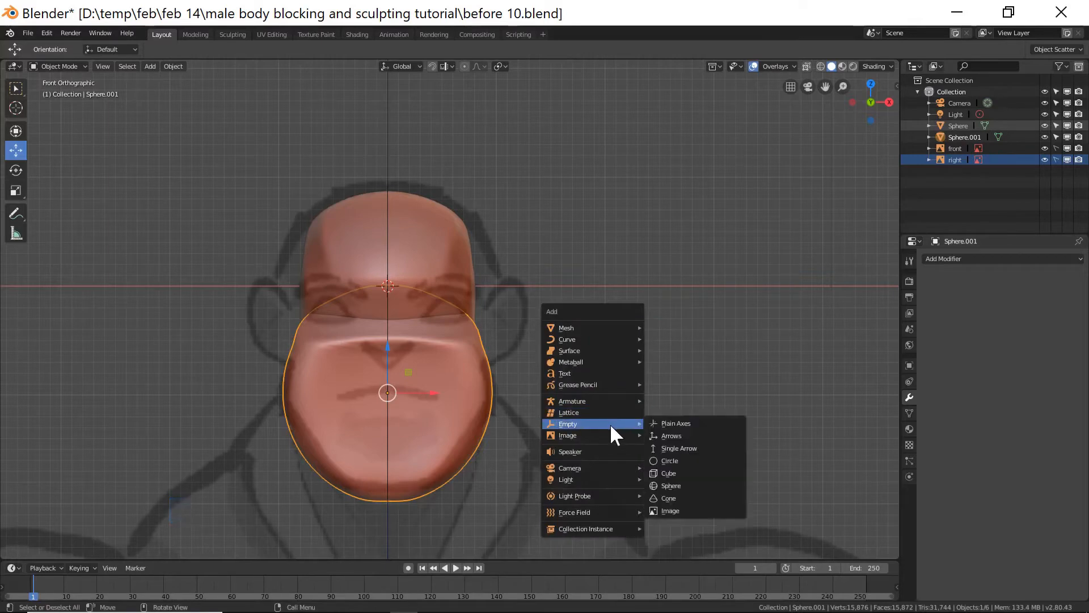
{"action": "left_click", "coordinate": [703, 472]}
{"action": "key", "text": "s"}
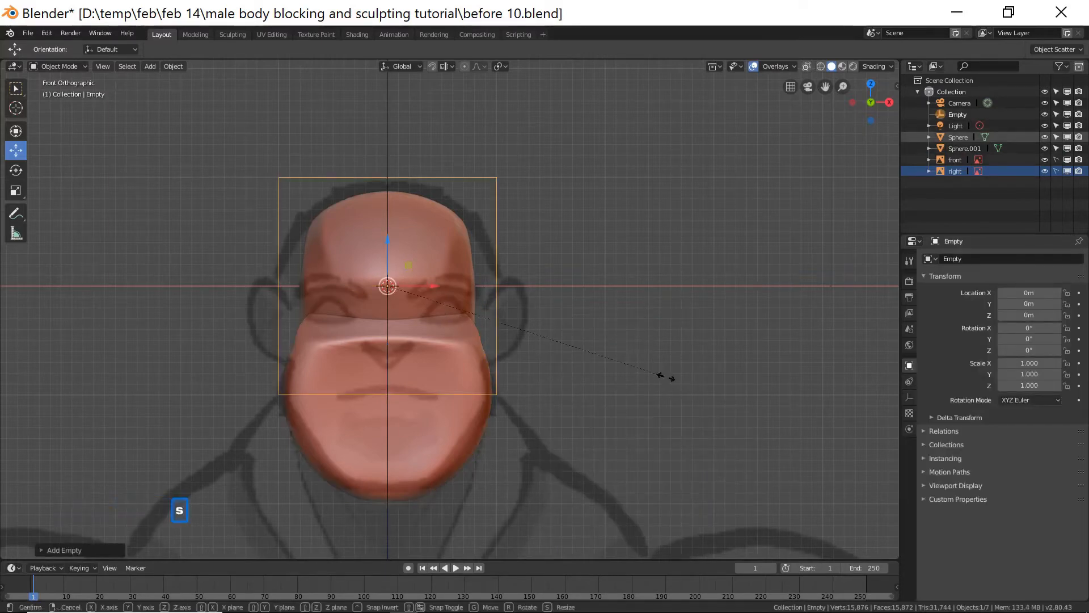
{"action": "left_click", "coordinate": [494, 313]}
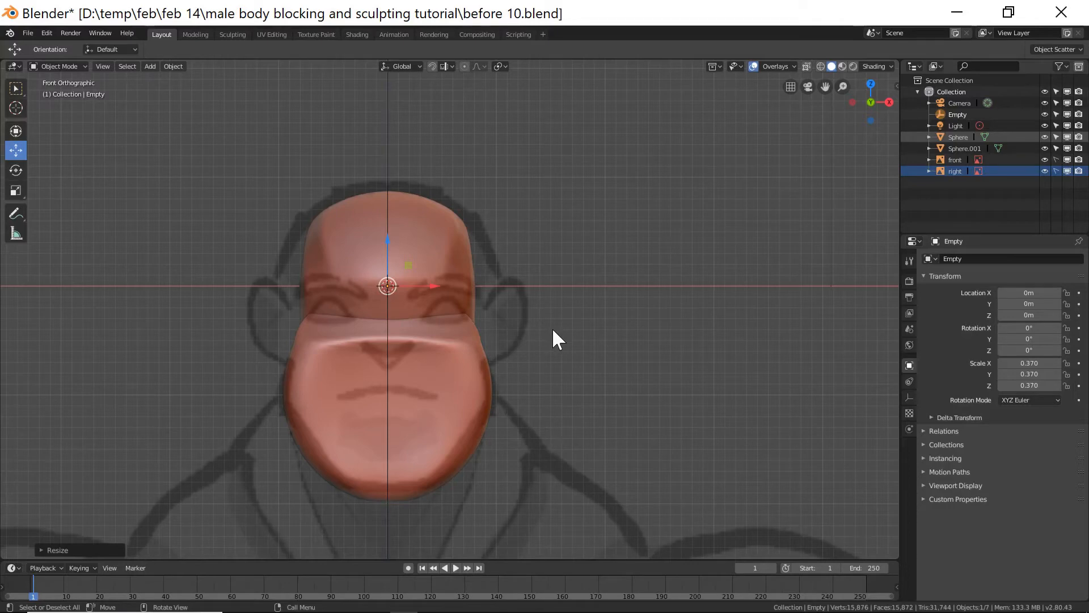
Place the 3D cursor beside the head and add a cube there.
{"action": "right_click", "coordinate": [588, 314], "text": "shift"}
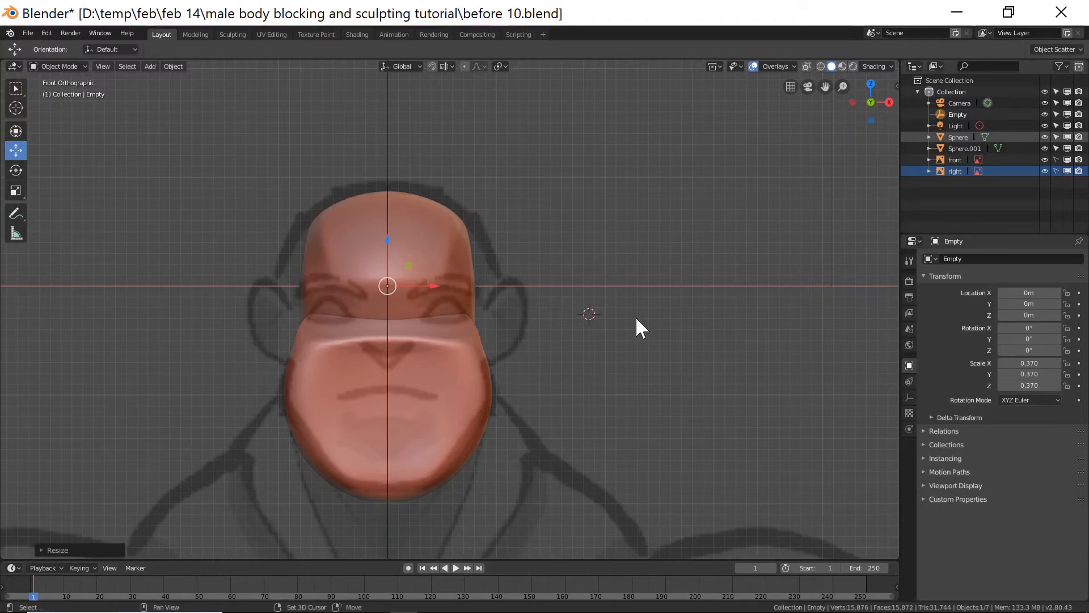
{"action": "key", "text": "shift+a"}
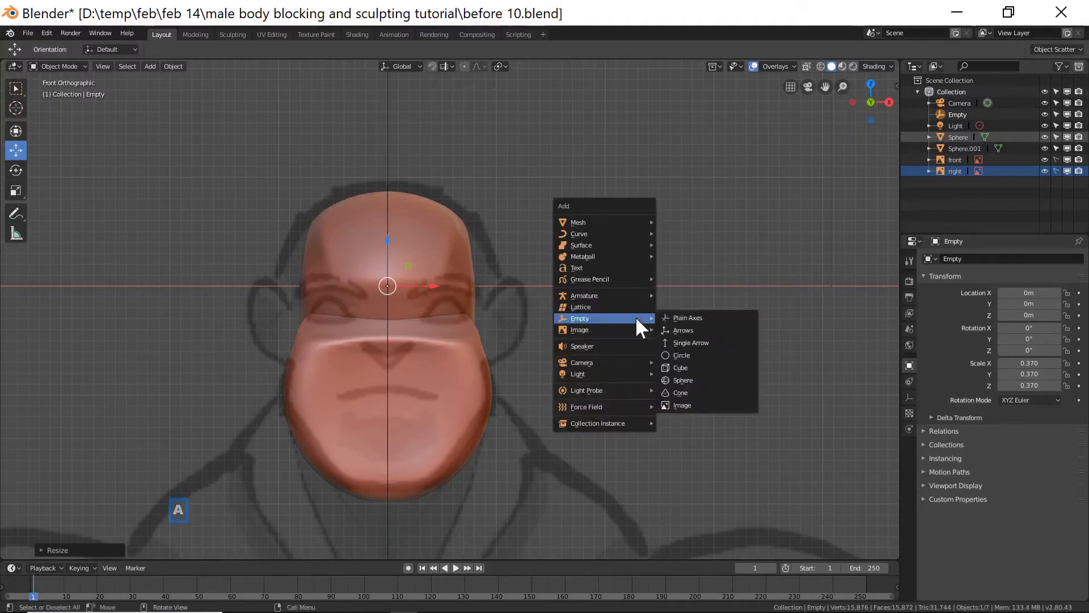
{"action": "mouse_move", "coordinate": [628, 223]}
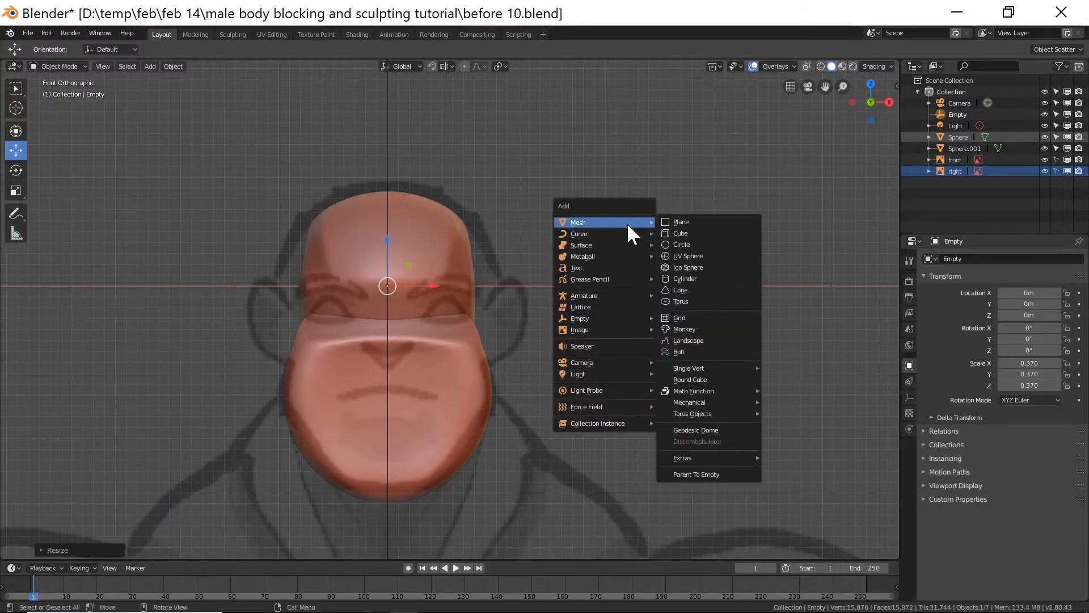
{"action": "left_click", "coordinate": [698, 231]}
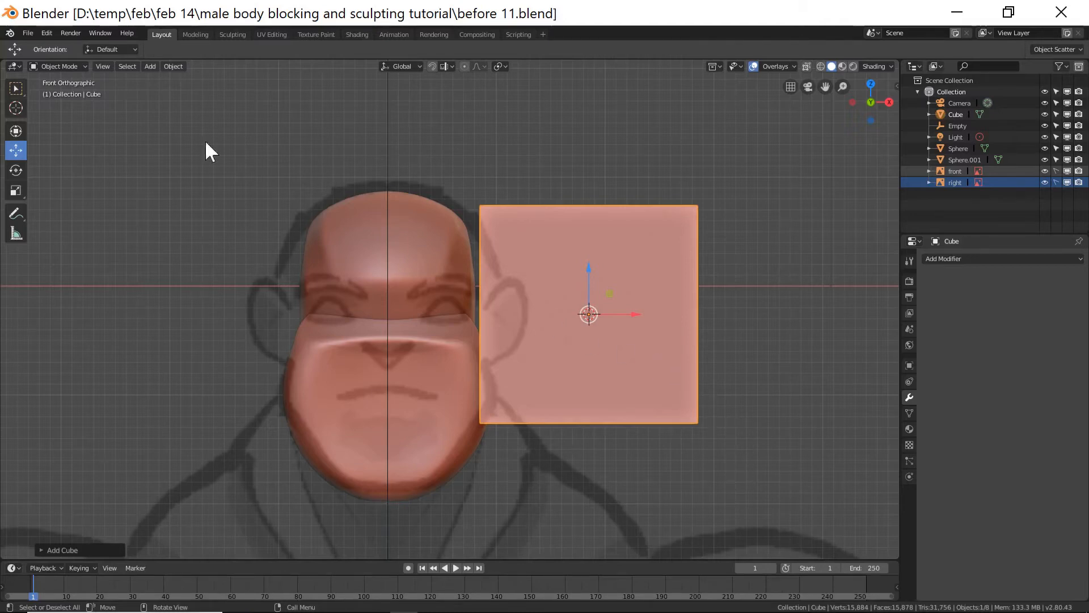
Enter Edit Mode and subdivide the cube once with a smoothness of 1.000.
{"action": "left_click", "coordinate": [79, 65]}
{"action": "left_click", "coordinate": [83, 88]}
{"action": "right_click", "coordinate": [788, 245]}
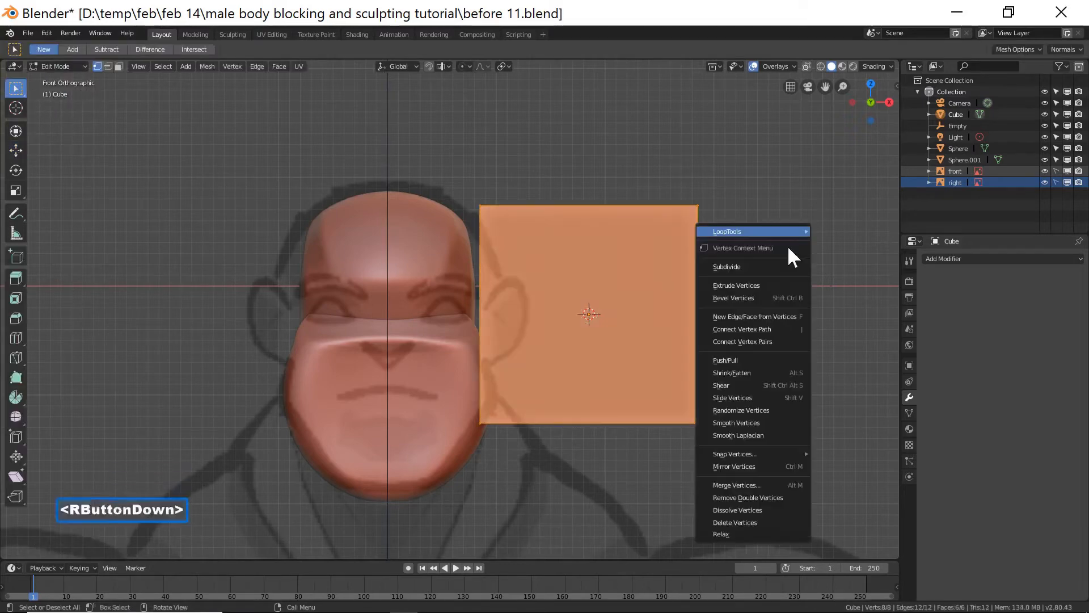
{"action": "left_click", "coordinate": [785, 266]}
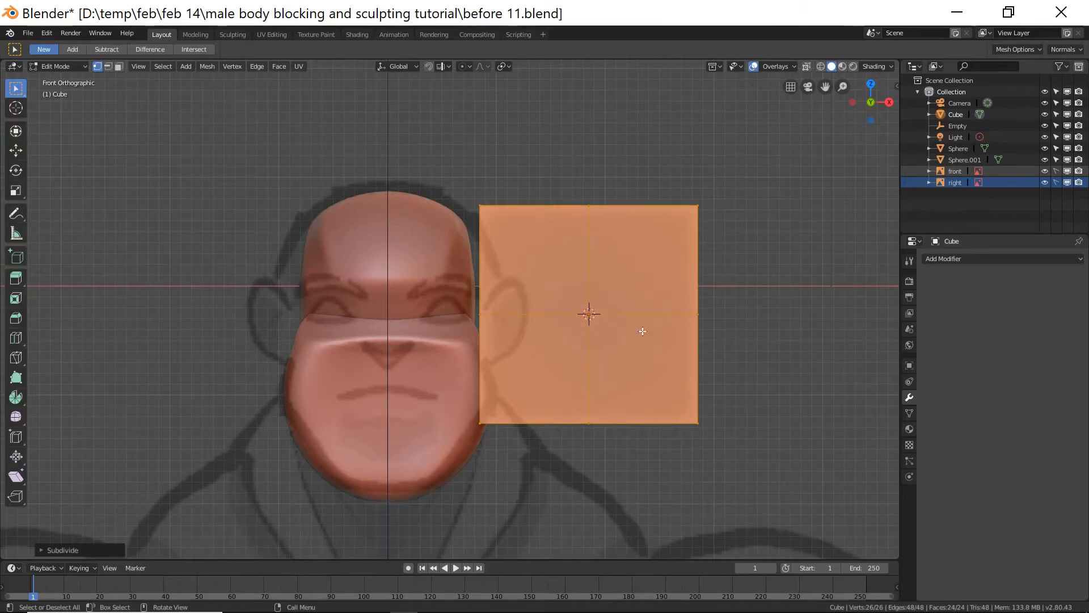
{"action": "left_click", "coordinate": [42, 548]}
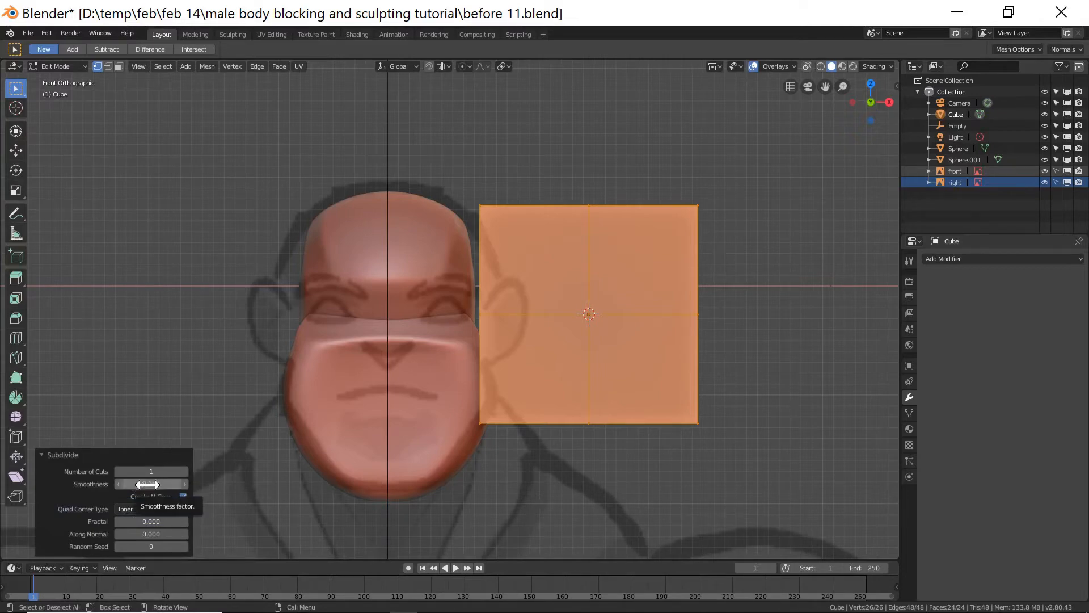
{"action": "left_click_drag", "start_coordinate": [148, 484], "coordinate": [269, 486]}
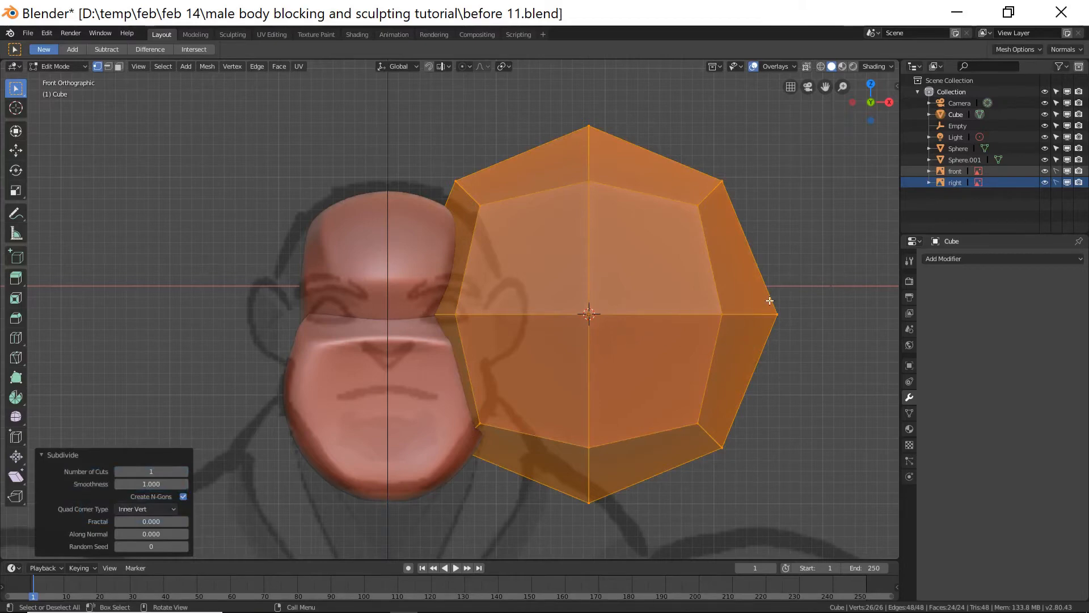
Flatten the subdivided cube by scaling it along the Y axis, then deselect everything.
{"action": "middle_click_drag", "start_coordinate": [818, 263], "coordinate": [809, 381]}
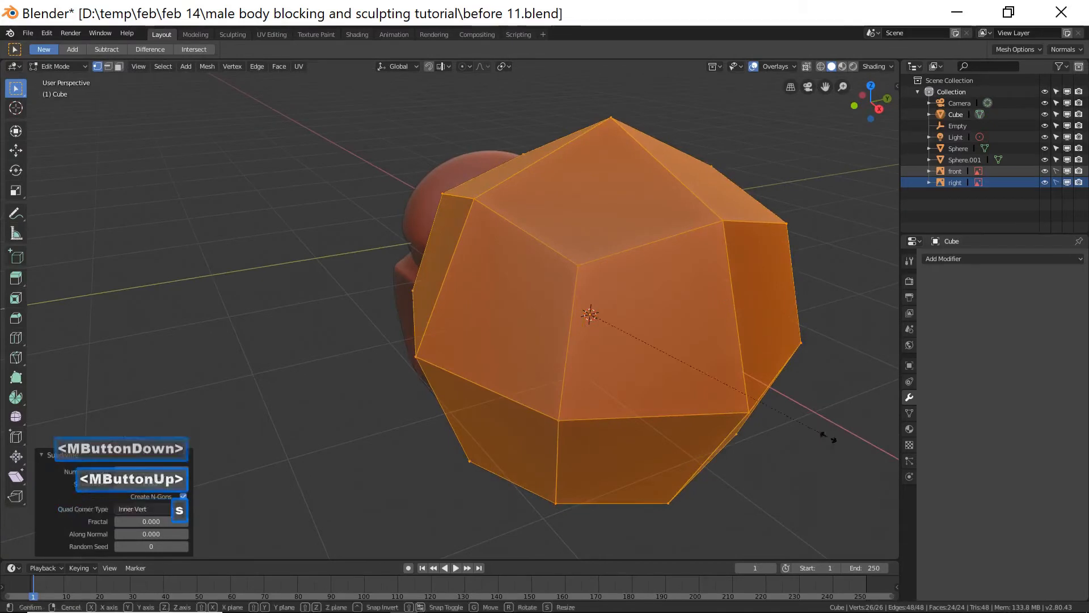
{"action": "key", "text": "s"}
{"action": "key", "text": "y"}
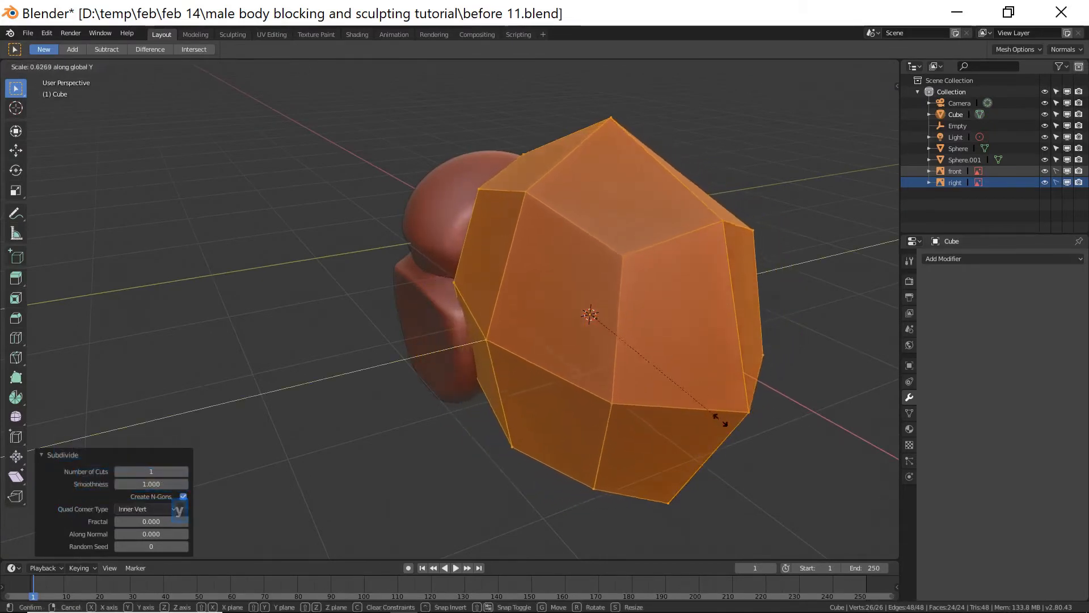
{"action": "left_click", "coordinate": [678, 405]}
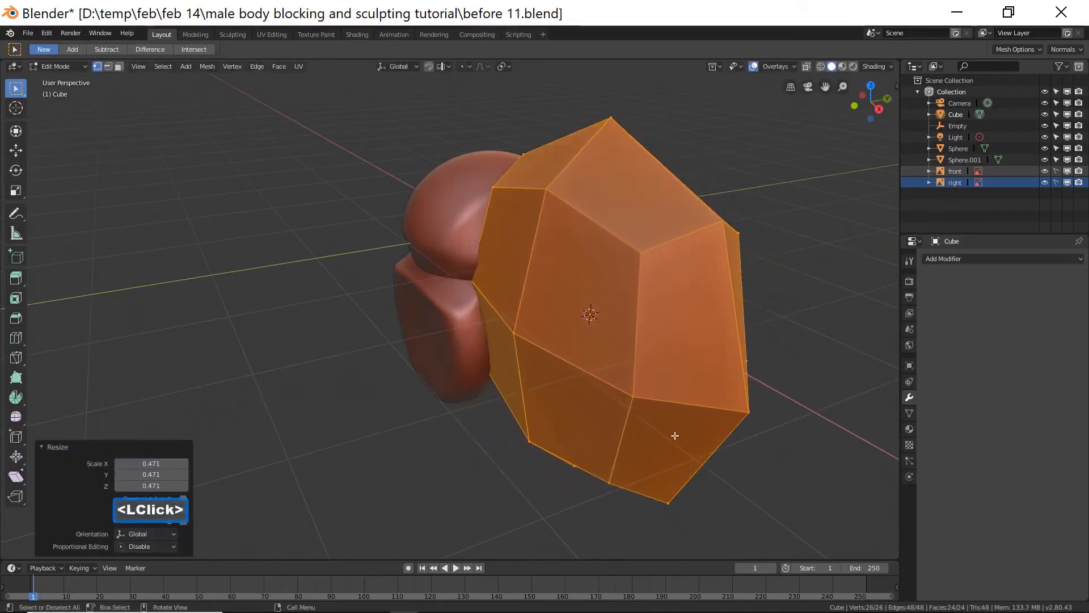
{"action": "left_click", "coordinate": [663, 462]}
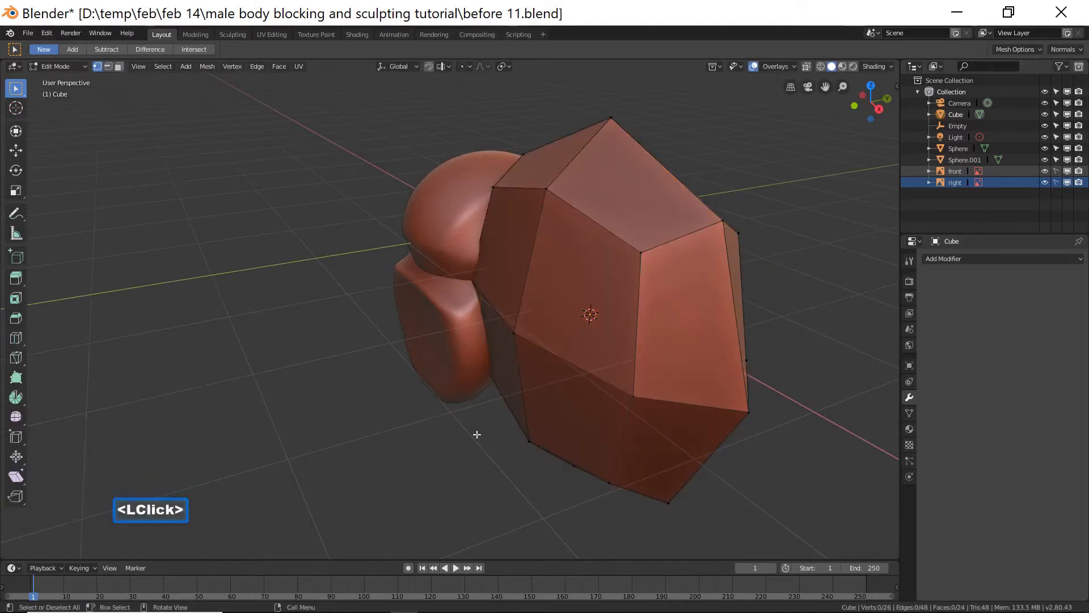
Return to Object Mode and move the cube along X by about 0.634 m.
{"action": "middle_click_drag", "start_coordinate": [418, 414], "coordinate": [505, 391]}
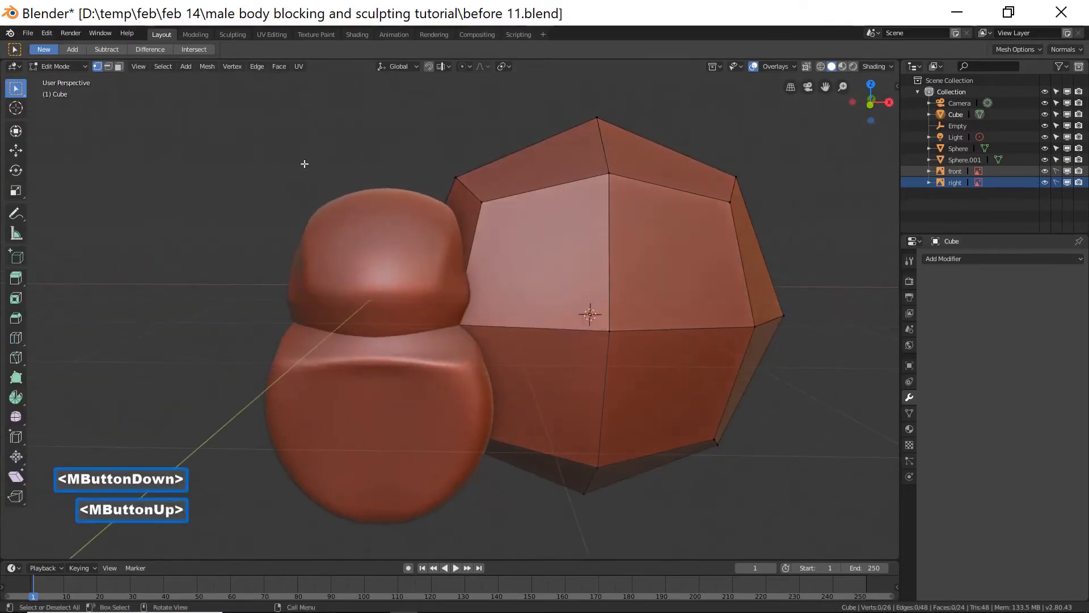
{"action": "left_click", "coordinate": [80, 68]}
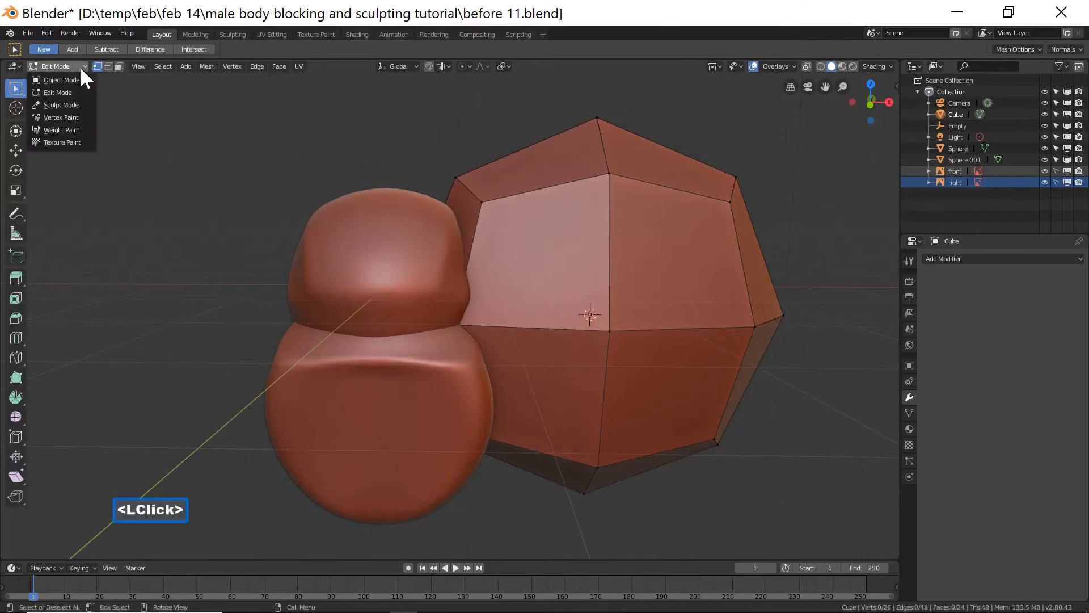
{"action": "left_click", "coordinate": [80, 78]}
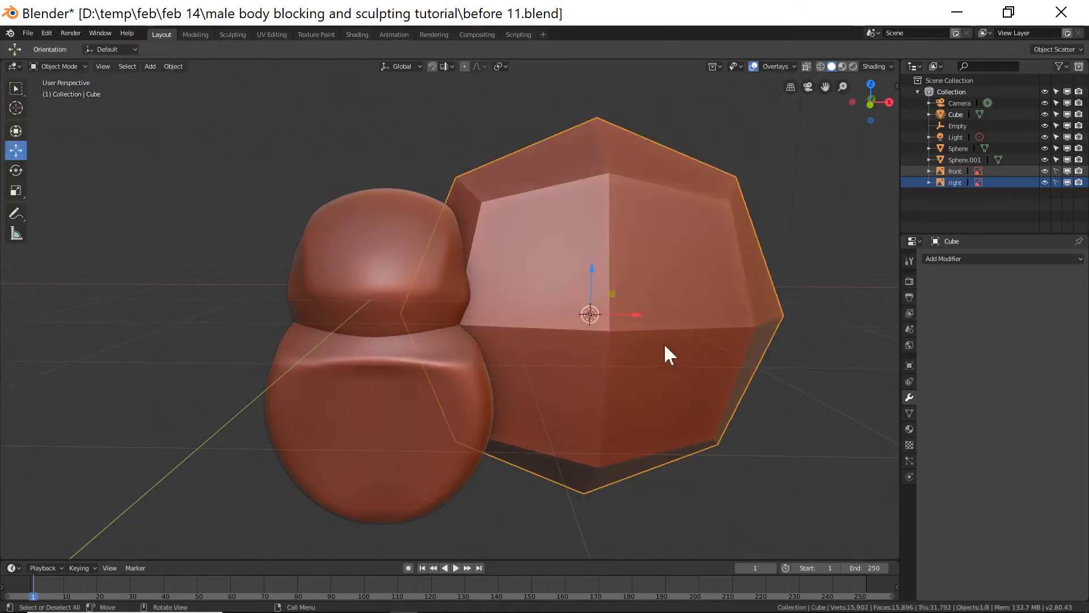
{"action": "left_click_drag", "start_coordinate": [631, 314], "coordinate": [705, 317]}
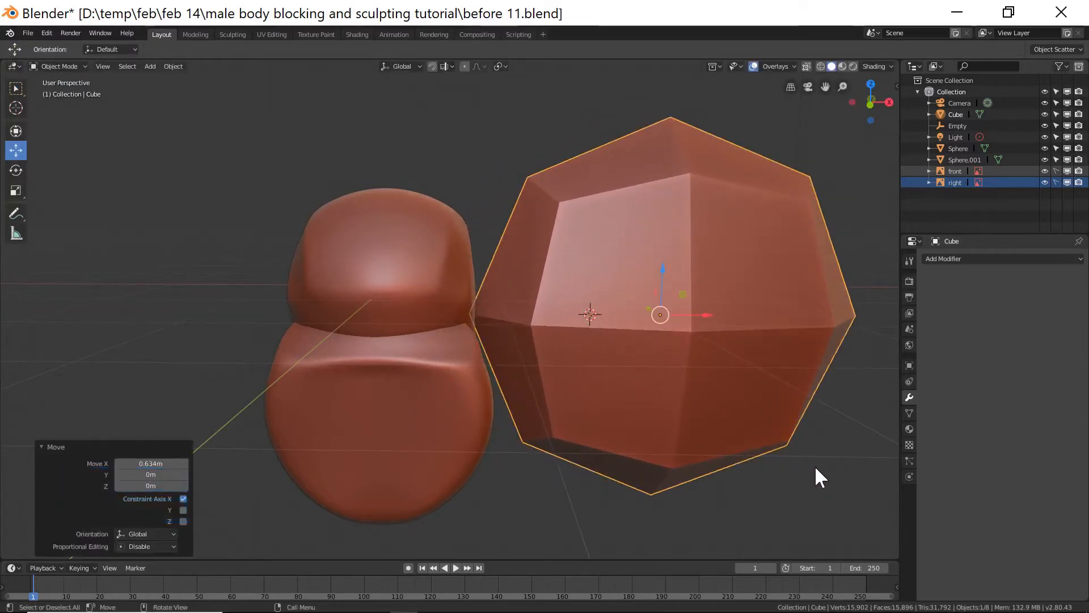
Add and apply a level 2 Subdivision Surface modifier on the cube and shade it smooth.
{"action": "key", "text": "ctrl+2"}
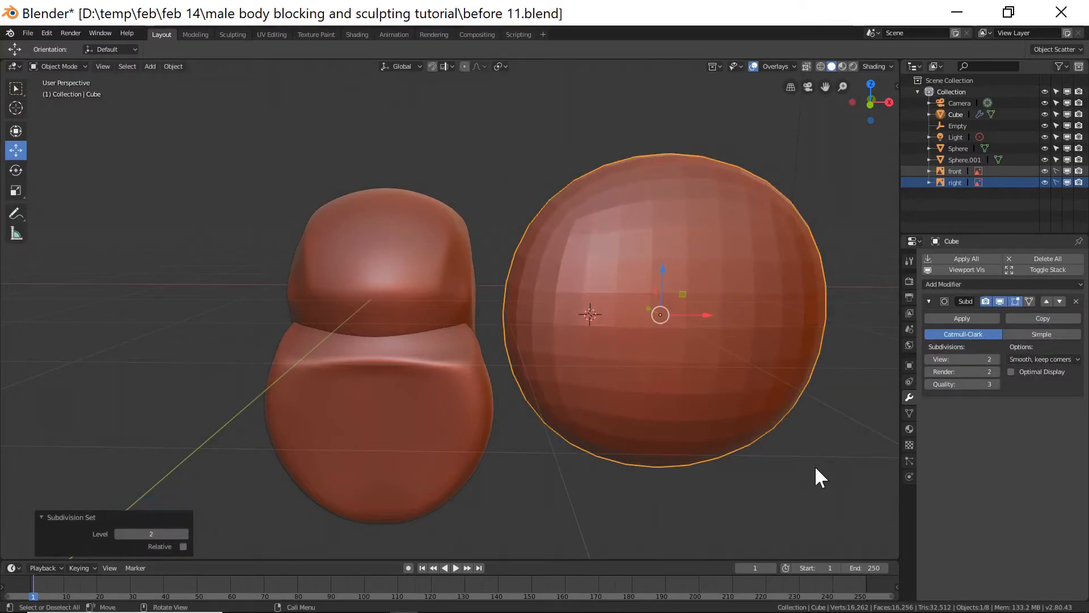
{"action": "left_click", "coordinate": [973, 318]}
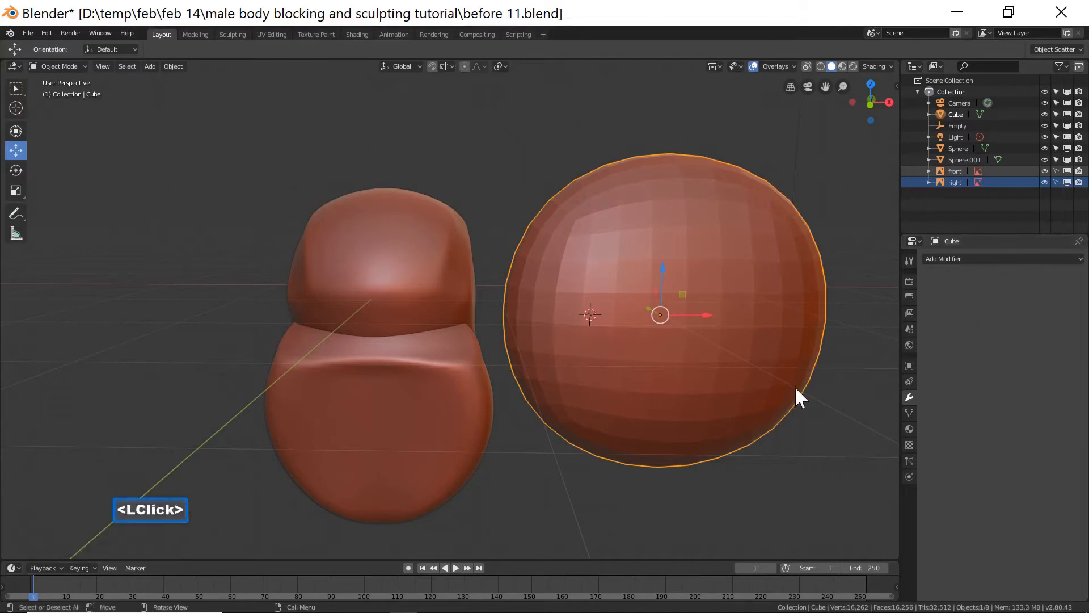
{"action": "right_click", "coordinate": [758, 318]}
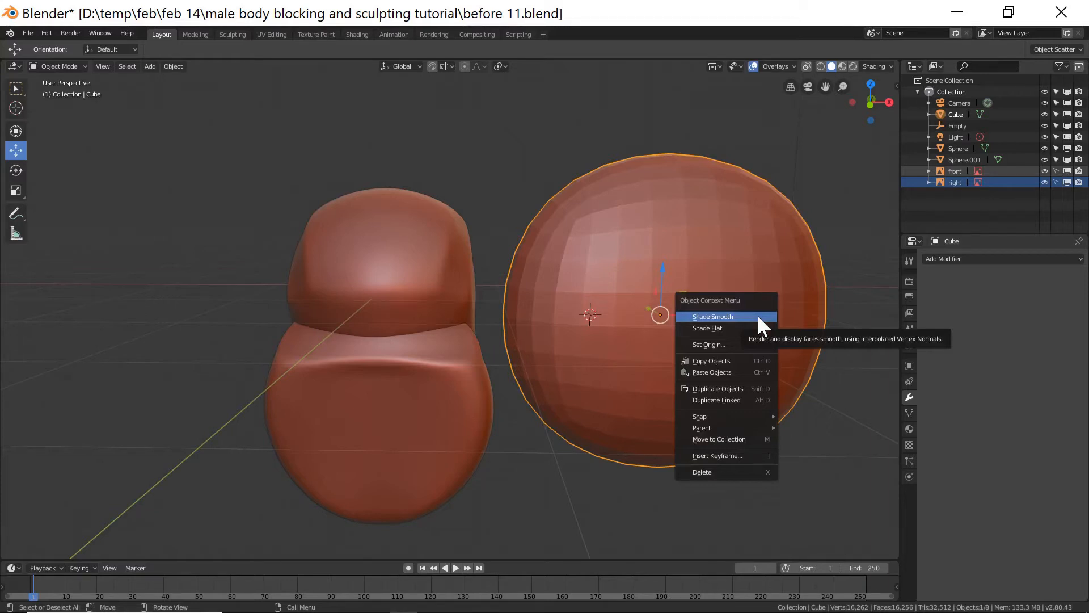
{"action": "left_click", "coordinate": [758, 318]}
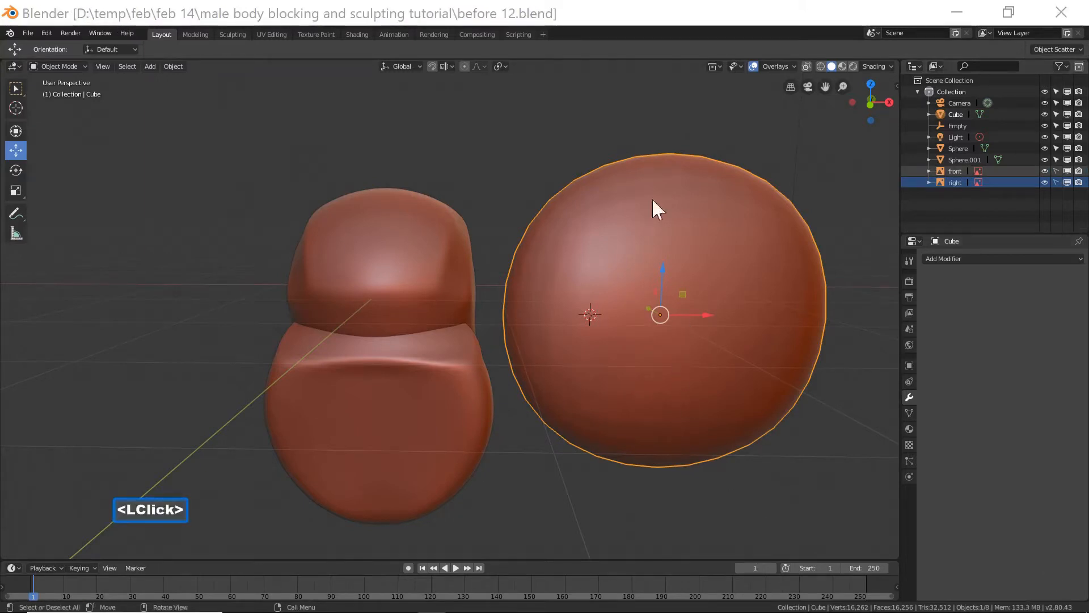
{"action": "left_click", "coordinate": [650, 27]}
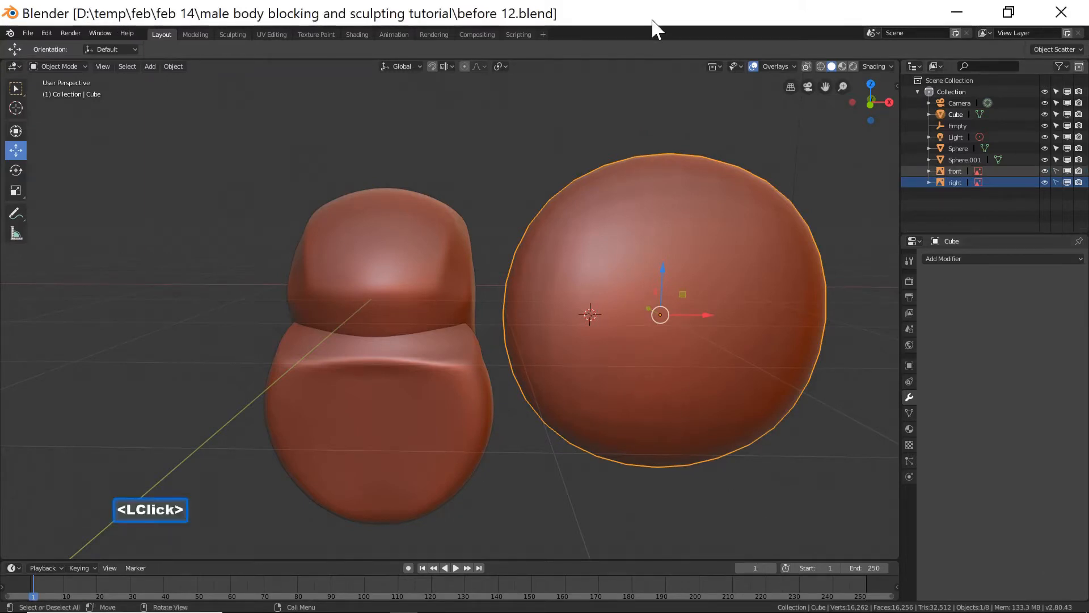
Scale the rounded cube down and move it along X next to the head.
{"action": "key", "text": "s"}
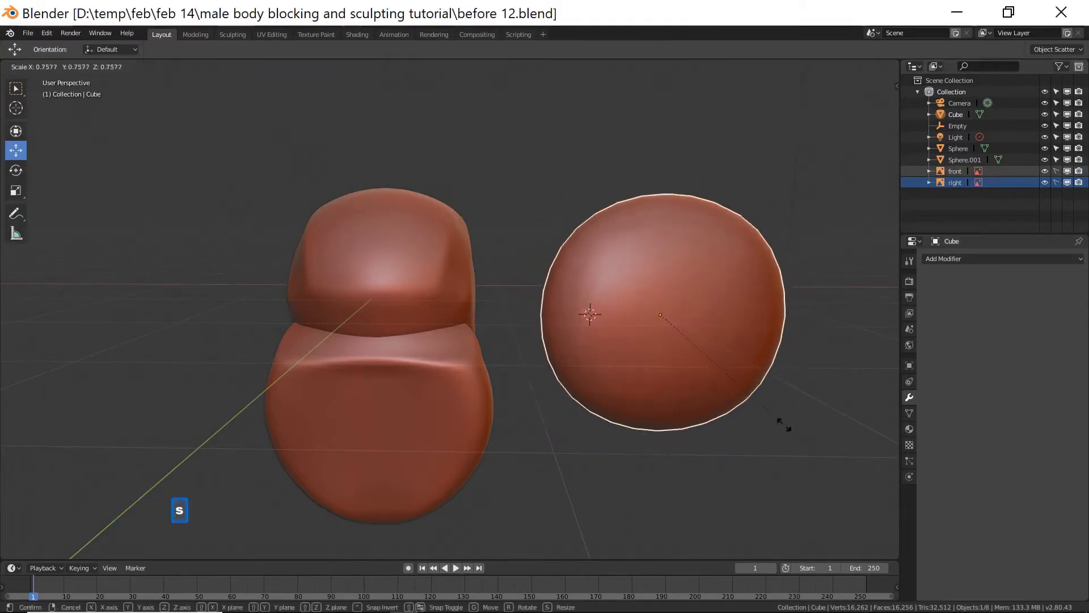
{"action": "left_click", "coordinate": [729, 381]}
{"action": "left_click_drag", "start_coordinate": [695, 321], "coordinate": [563, 332]}
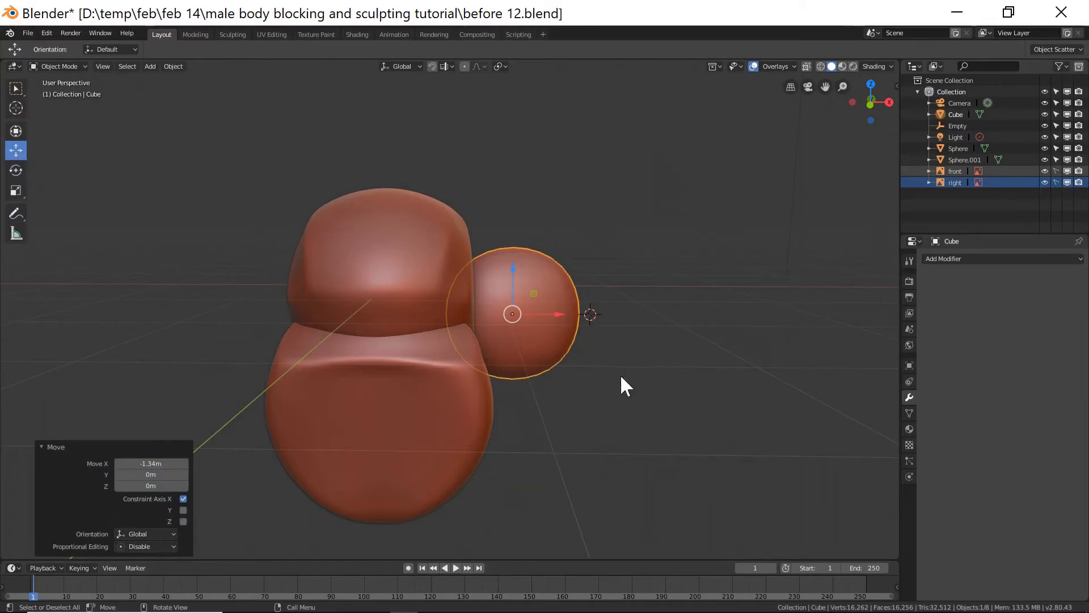
In the front view, scale the ear shape down and position it at the side of the head at eye level.
{"action": "key", "text": "KP_End"}
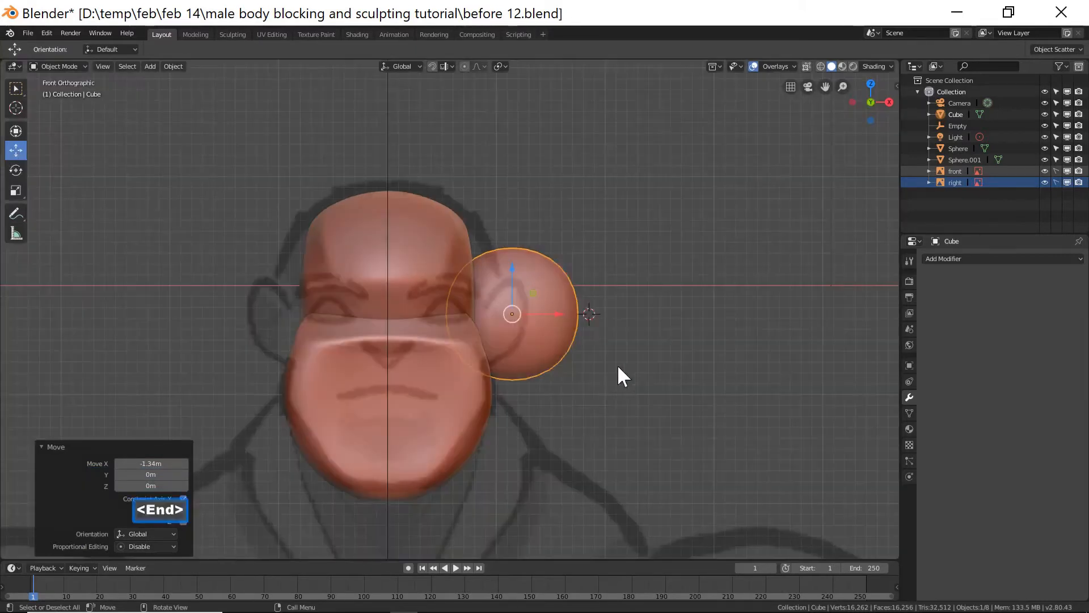
{"action": "key", "text": "s"}
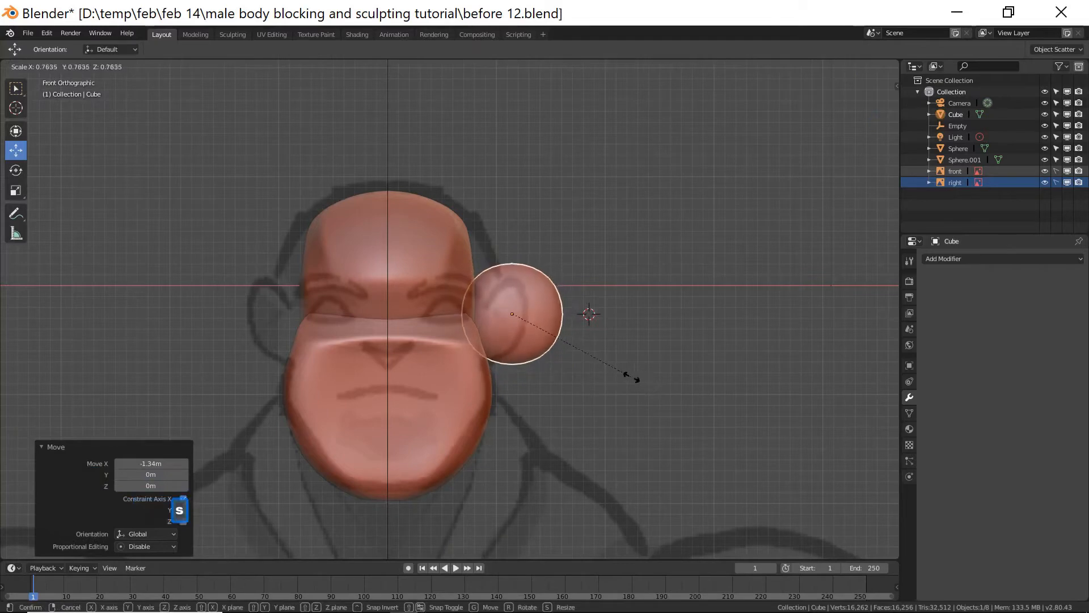
{"action": "left_click", "coordinate": [630, 376]}
{"action": "left_click_drag", "start_coordinate": [515, 278], "coordinate": [516, 285]}
{"action": "left_click_drag", "start_coordinate": [558, 321], "coordinate": [549, 321]}
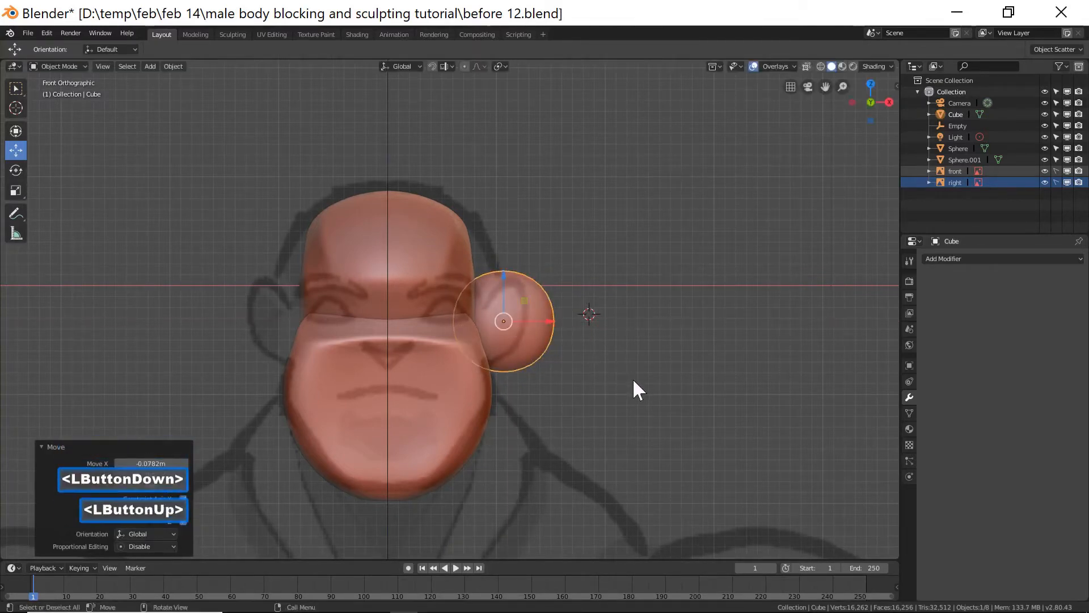
{"action": "key", "text": "s"}
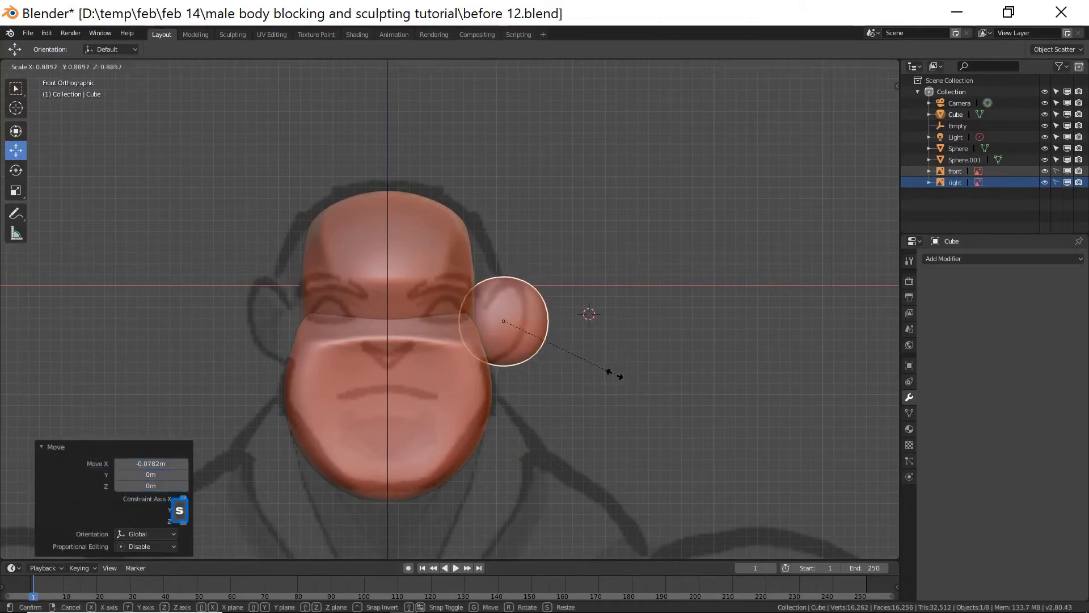
{"action": "left_click", "coordinate": [611, 373]}
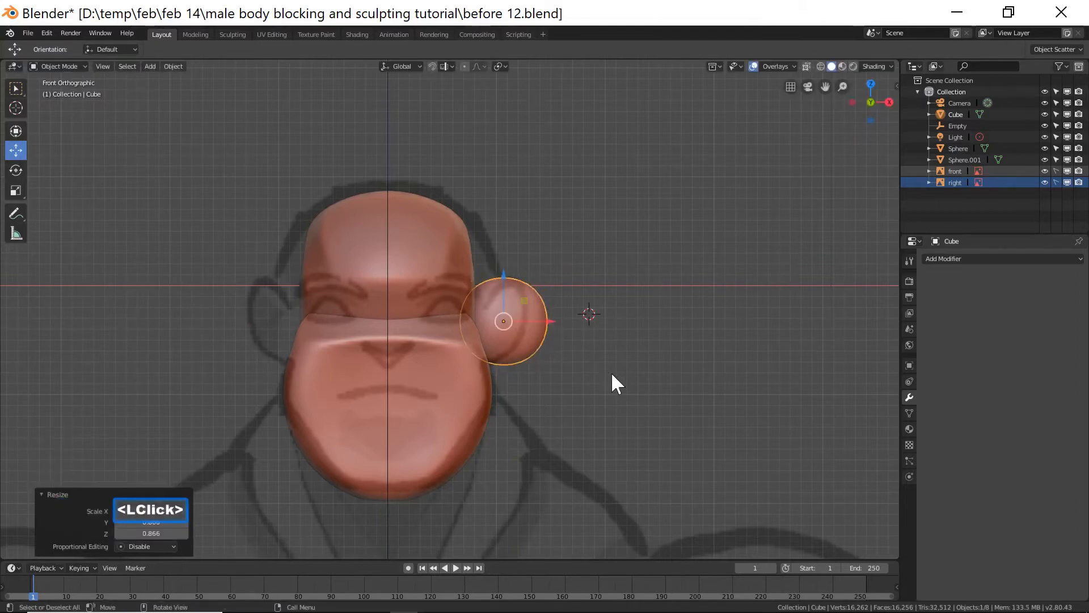
Rotate the ear shape slightly around the Z axis.
{"action": "key", "text": "KP_3"}
{"action": "middle_click_drag", "start_coordinate": [496, 400], "coordinate": [552, 420]}
{"action": "middle_click_drag", "start_coordinate": [632, 450], "coordinate": [574, 391]}
{"action": "key", "text": "r"}
{"action": "key", "text": "z"}
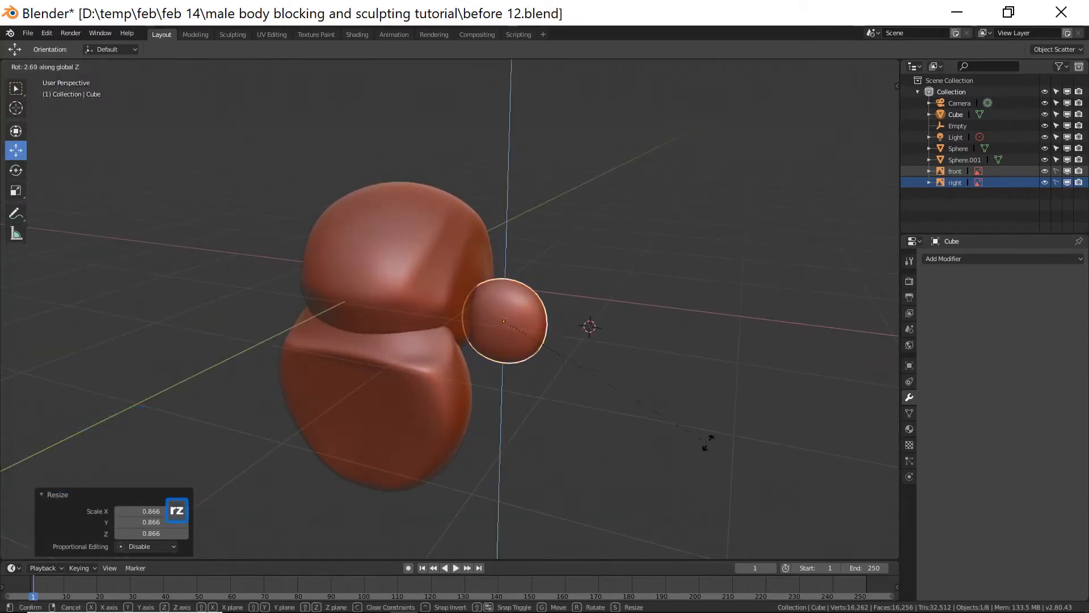
{"action": "left_click", "coordinate": [665, 304]}
Adjust the ear shape's position along Y and Z so it sits against the side of the head, checking from several angles.
{"action": "middle_click_drag", "start_coordinate": [665, 304], "coordinate": [591, 353]}
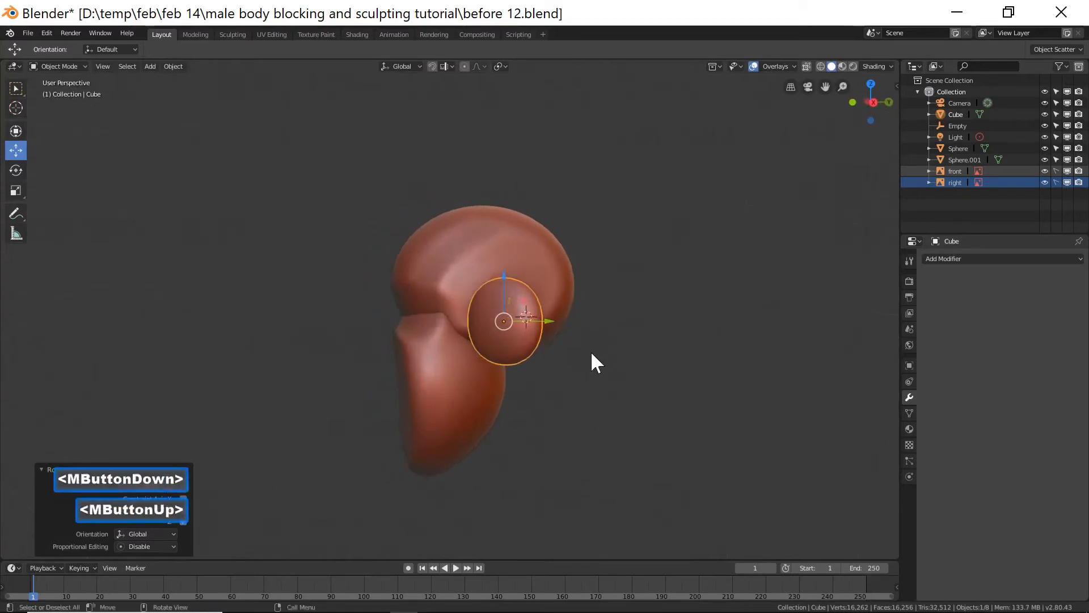
{"action": "left_click_drag", "start_coordinate": [546, 324], "coordinate": [567, 321]}
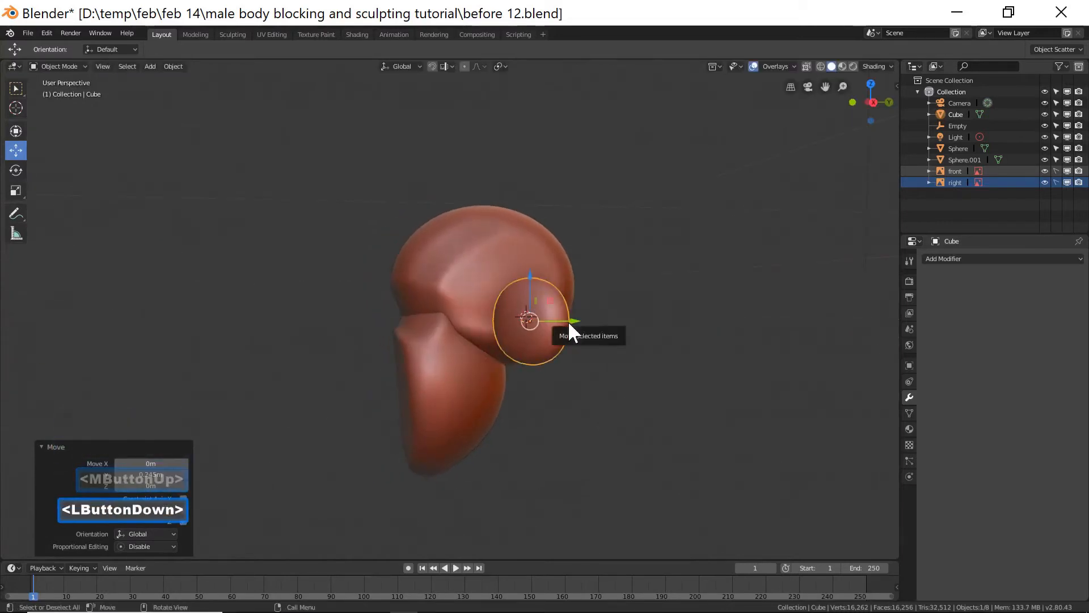
{"action": "key", "text": "KP_3"}
{"action": "left_click_drag", "start_coordinate": [529, 282], "coordinate": [530, 307]}
{"action": "middle_click_drag", "start_coordinate": [522, 397], "coordinate": [579, 390]}
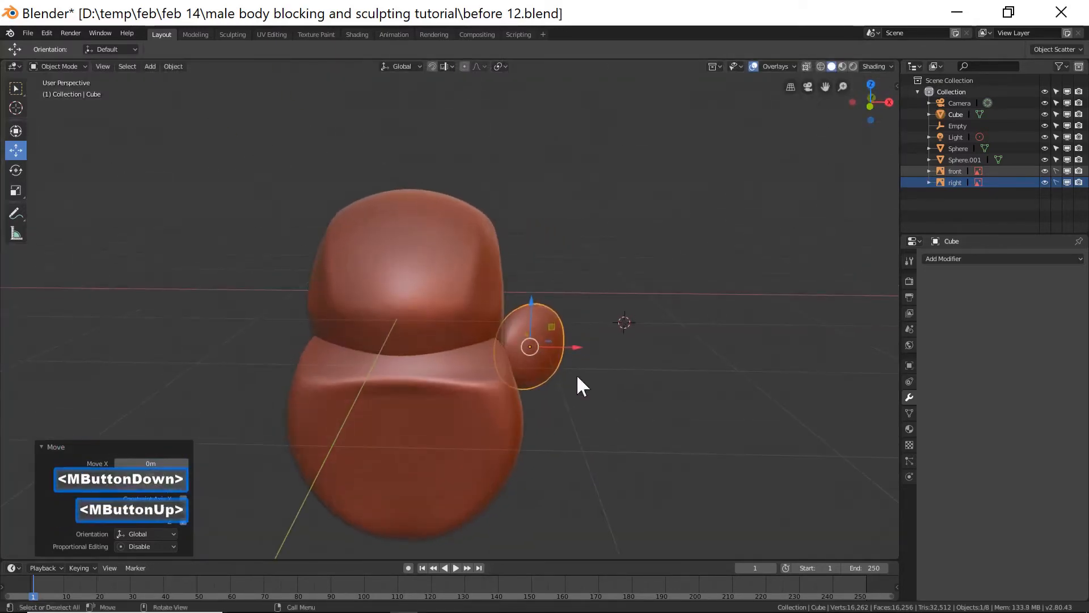
{"action": "left_click_drag", "start_coordinate": [573, 353], "coordinate": [561, 349]}
{"action": "middle_click_drag", "start_coordinate": [561, 349], "coordinate": [525, 305]}
{"action": "left_click", "coordinate": [515, 300]}
{"action": "middle_click_drag", "start_coordinate": [489, 396], "coordinate": [533, 414]}
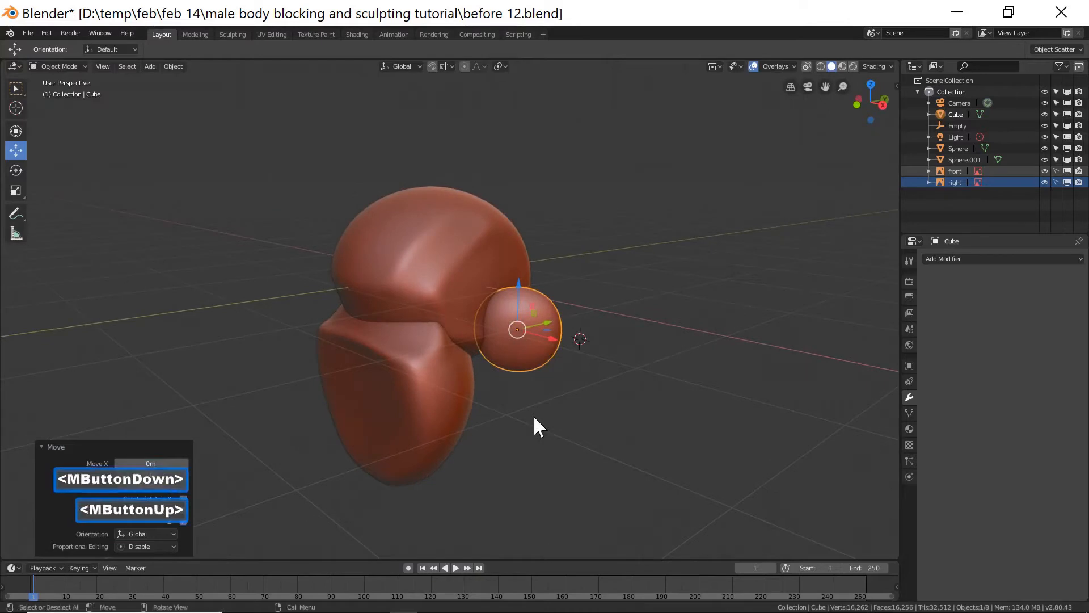
{"action": "key", "text": "KP_End"}
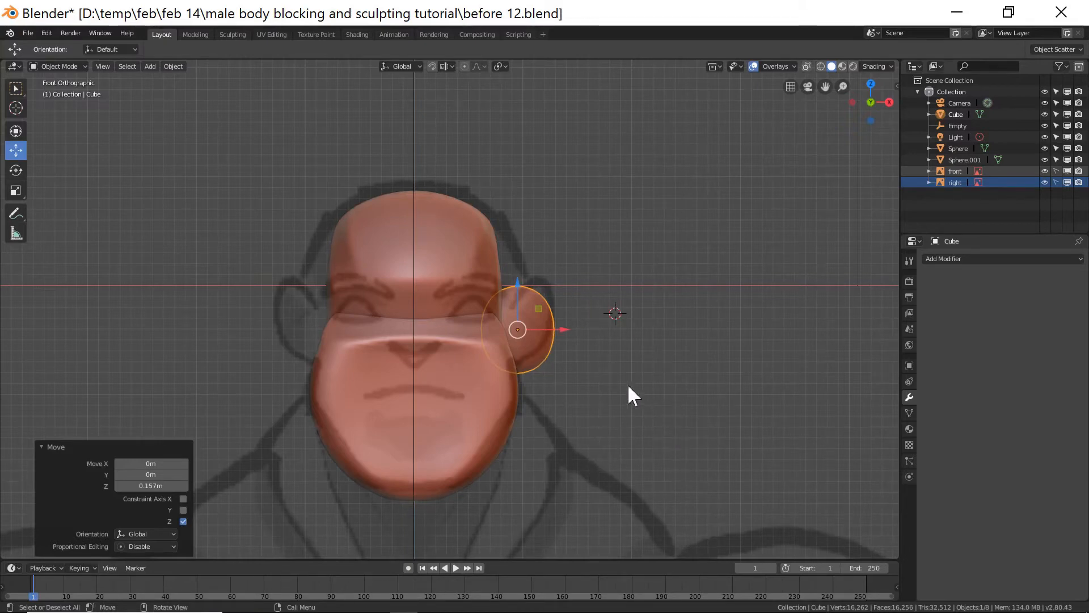
Add a Mirror modifier to the ear shape, using the Empty as the mirror object.
{"action": "left_click", "coordinate": [1013, 261]}
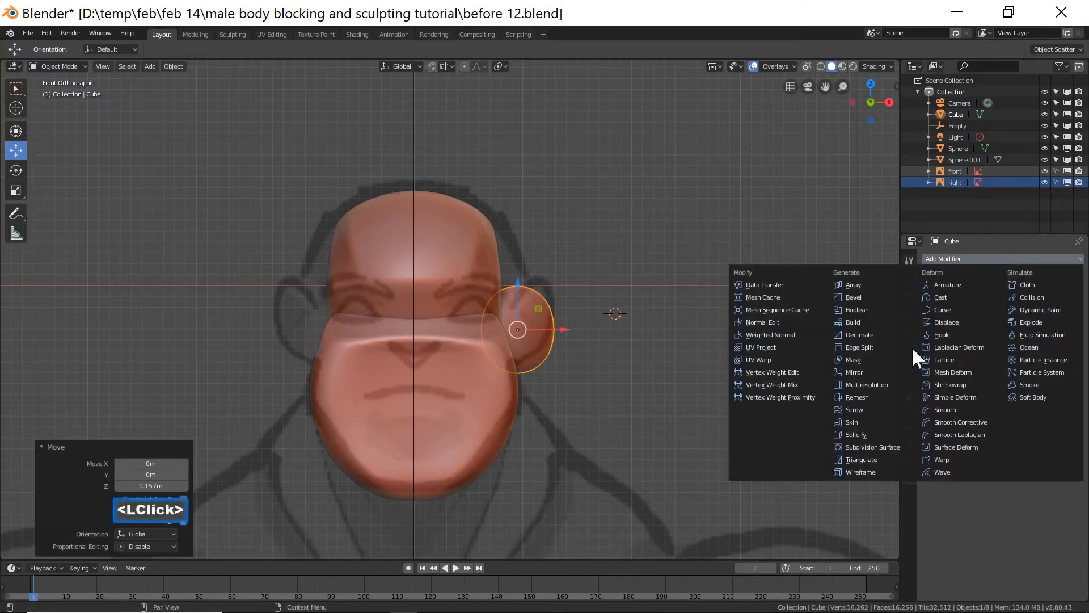
{"action": "left_click", "coordinate": [832, 372]}
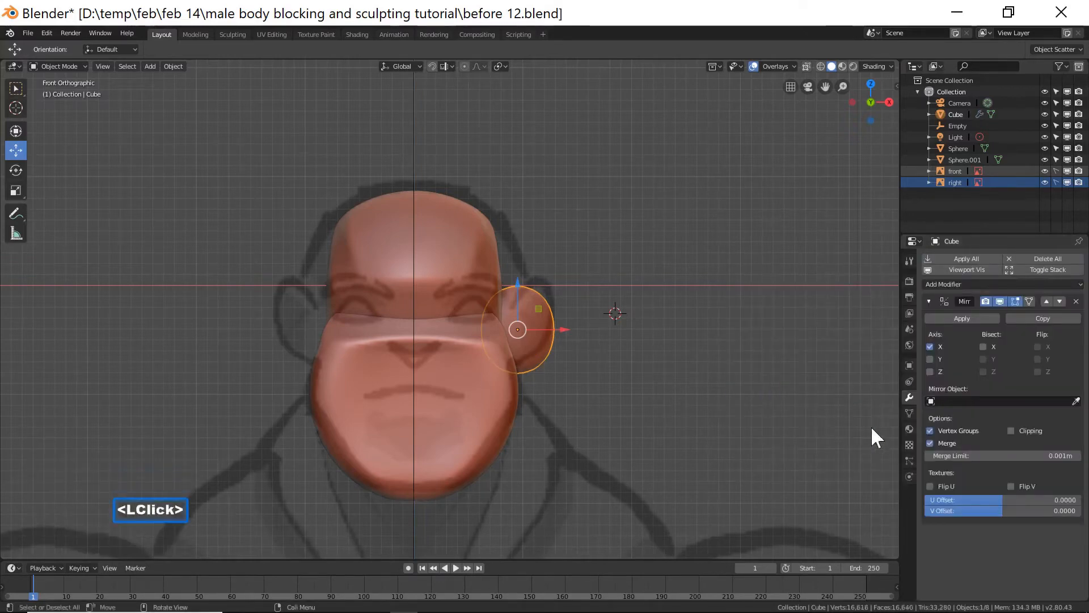
{"action": "left_click", "coordinate": [932, 400]}
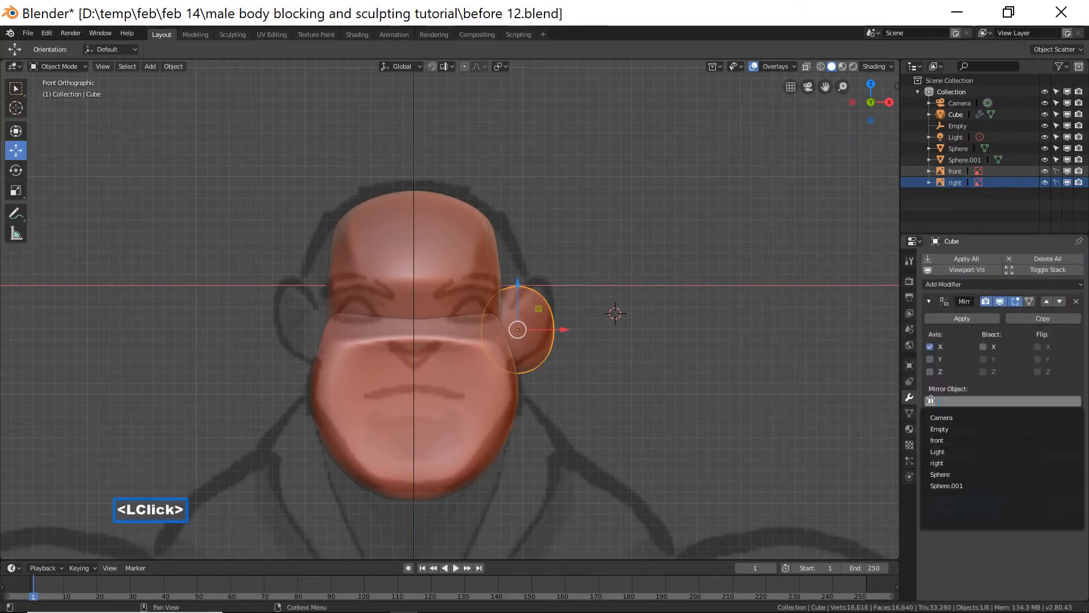
{"action": "left_click", "coordinate": [962, 430]}
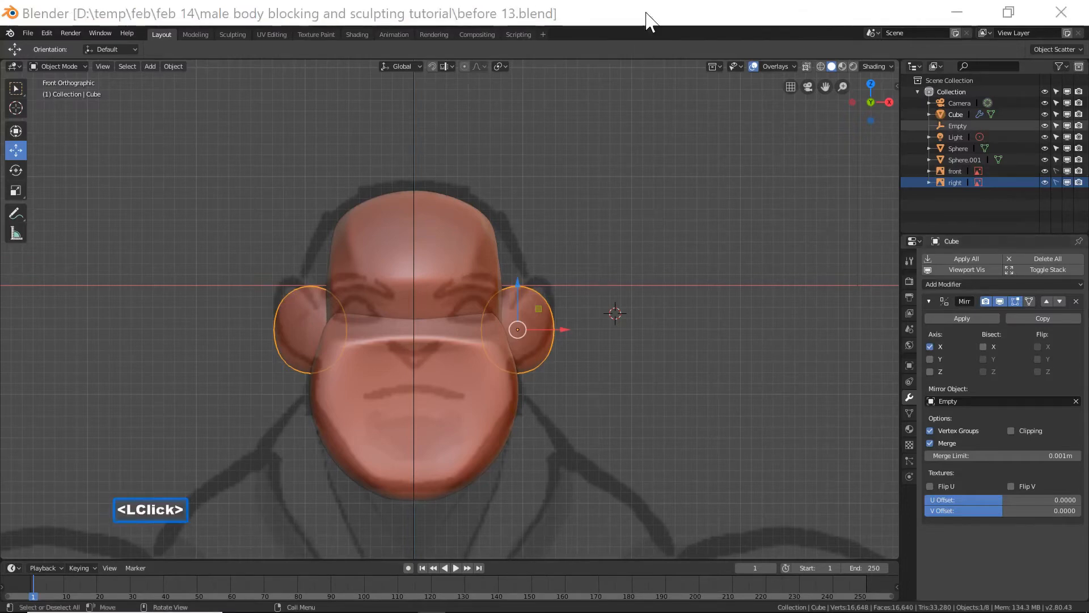
In the front view, add a cube and move it up along Z above the head.
{"action": "scroll", "coordinate": [690, 241], "scroll_direction": "down", "scroll_amount": 2}
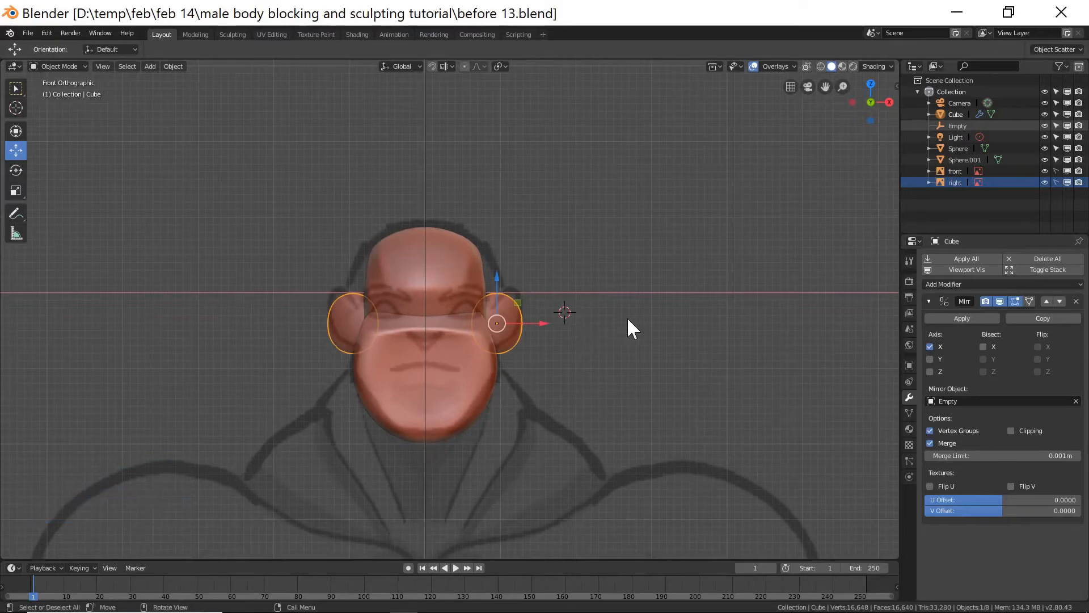
{"action": "key", "text": "shift+c"}
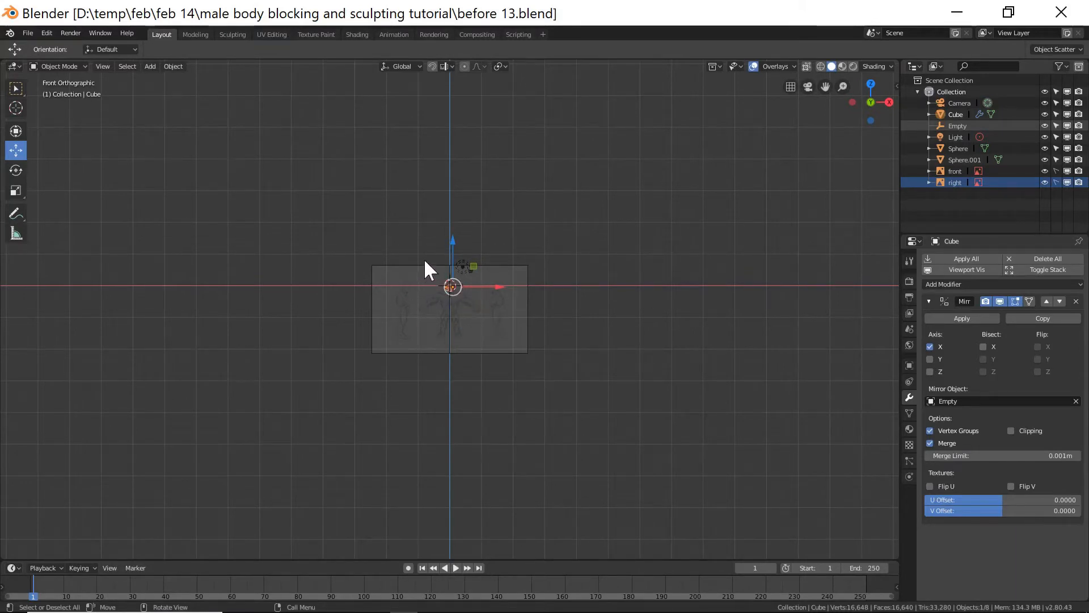
{"action": "key", "text": "shift+b"}
{"action": "left_click_drag", "start_coordinate": [423, 257], "coordinate": [480, 313]}
{"action": "key", "text": "KP_1"}
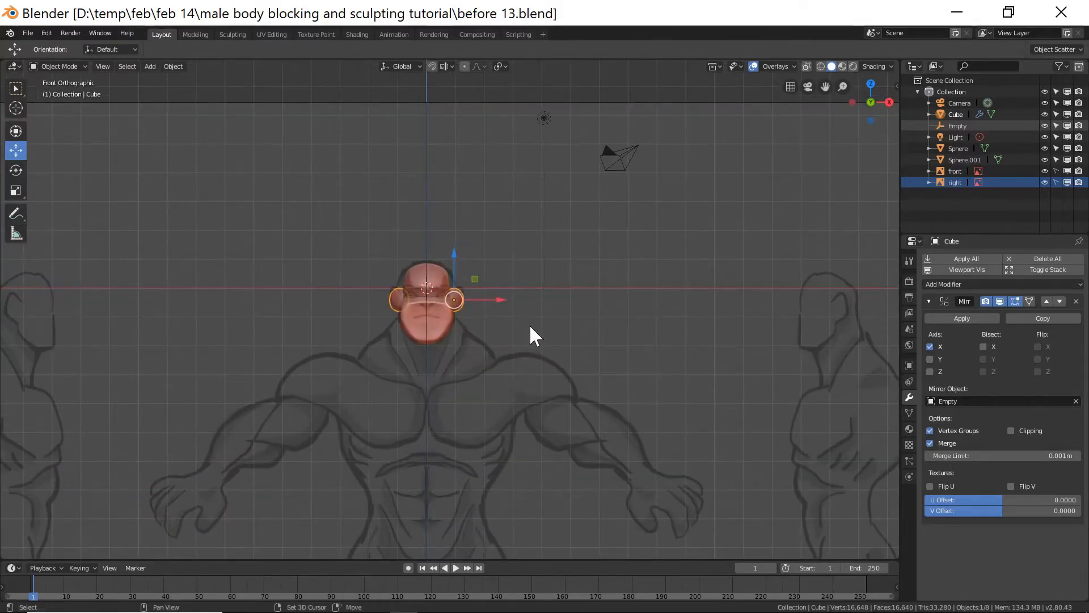
{"action": "key", "text": "shift+a"}
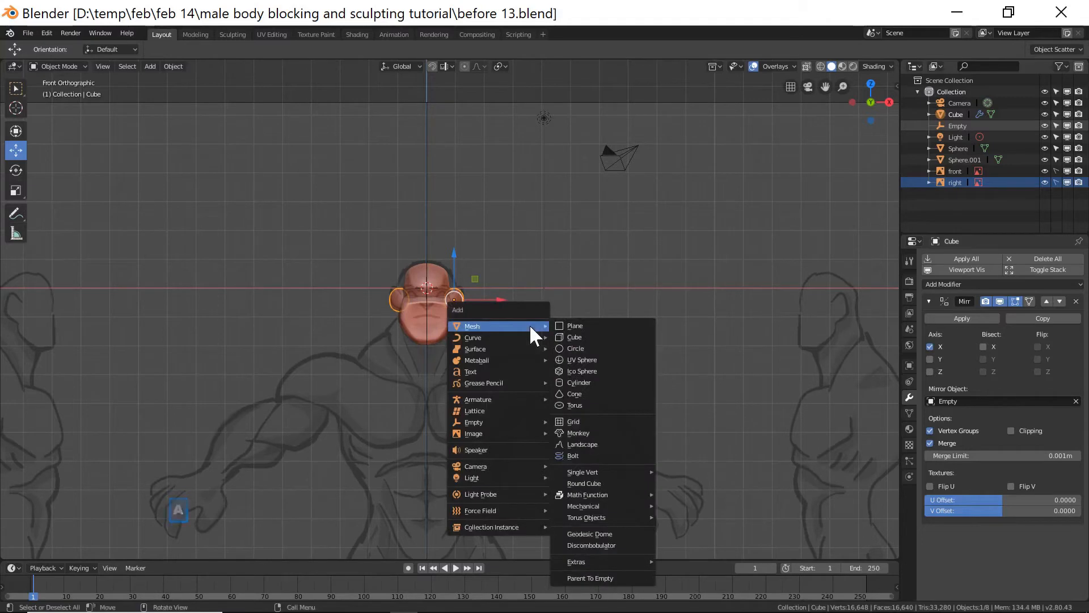
{"action": "left_click", "coordinate": [585, 336]}
{"action": "left_click_drag", "start_coordinate": [427, 241], "coordinate": [426, 142]}
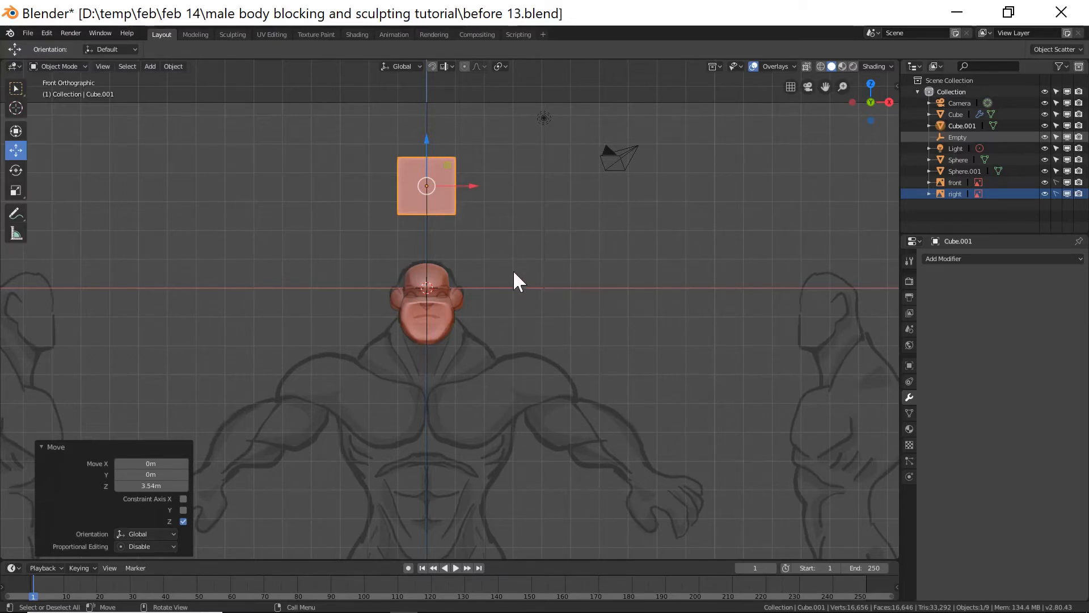
Stretch the cube about 2.1 times along Z and give it a level 2 subdivision surface.
{"action": "key", "text": "s"}
{"action": "key", "text": "z"}
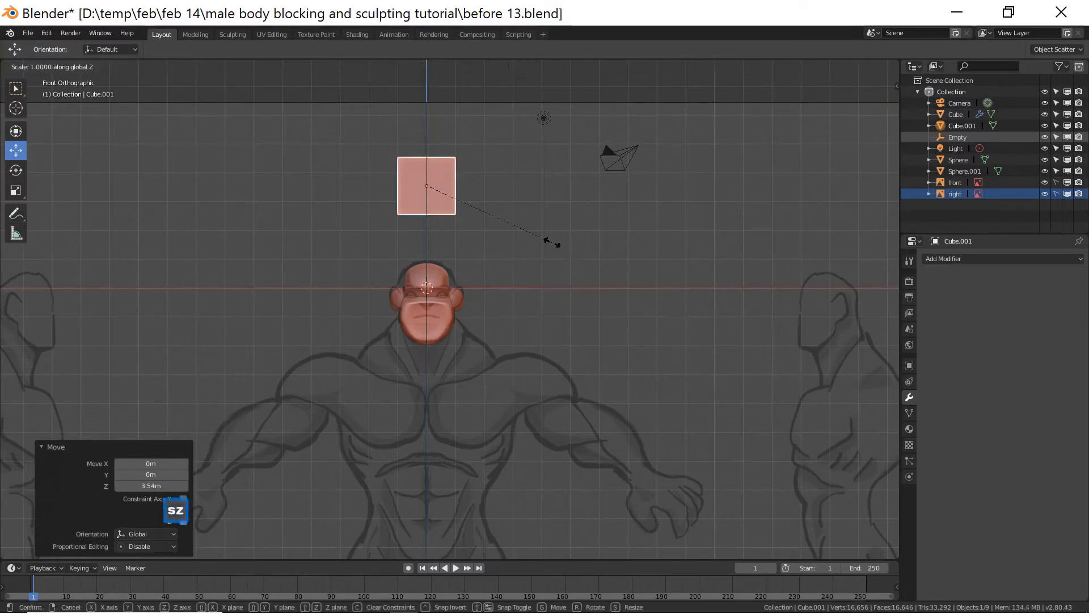
{"action": "left_click", "coordinate": [700, 285]}
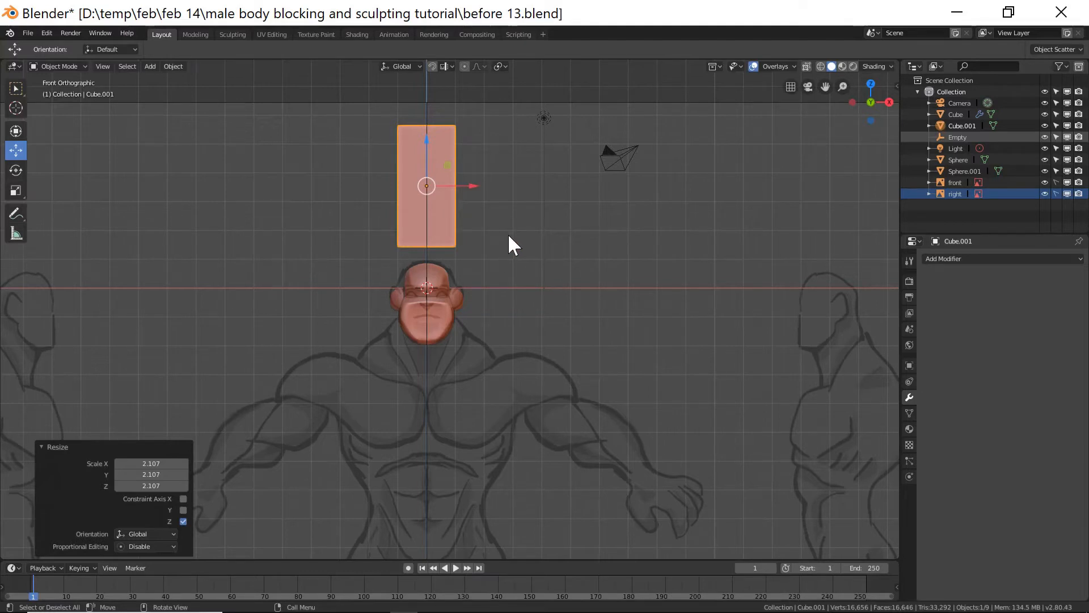
{"action": "key", "text": "ctrl+2"}
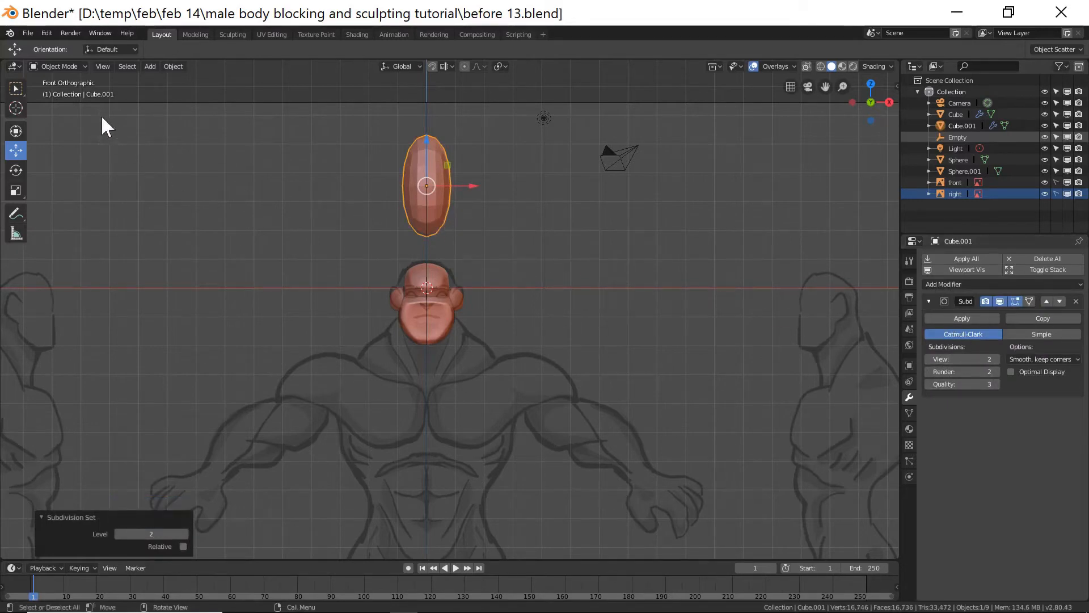
In Edit Mode, add loop cuts near the top and bottom ends of the cube to tighten them.
{"action": "left_click", "coordinate": [60, 66]}
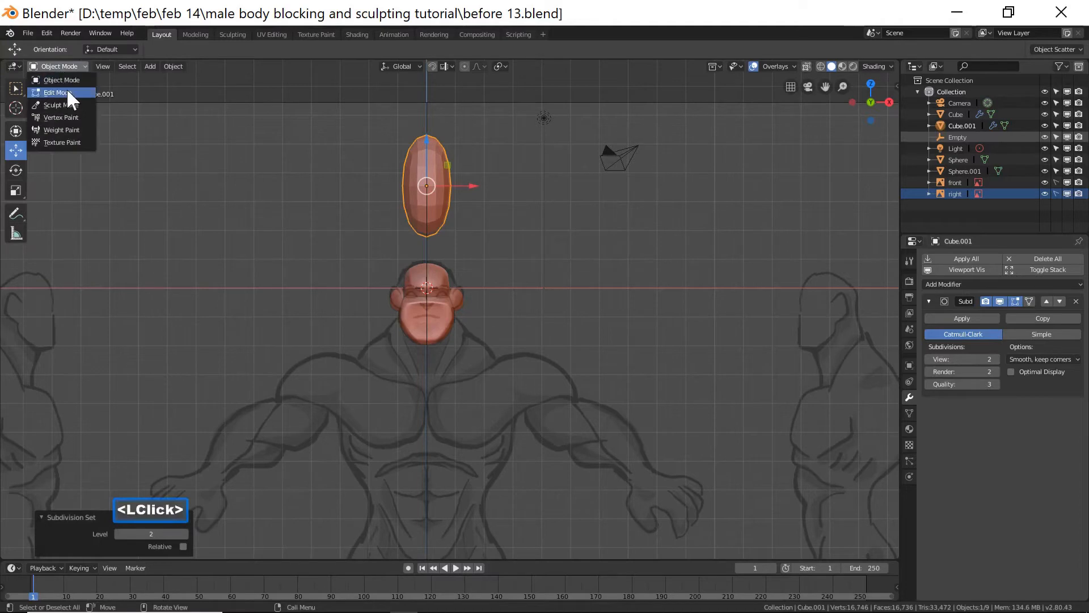
{"action": "left_click", "coordinate": [66, 88]}
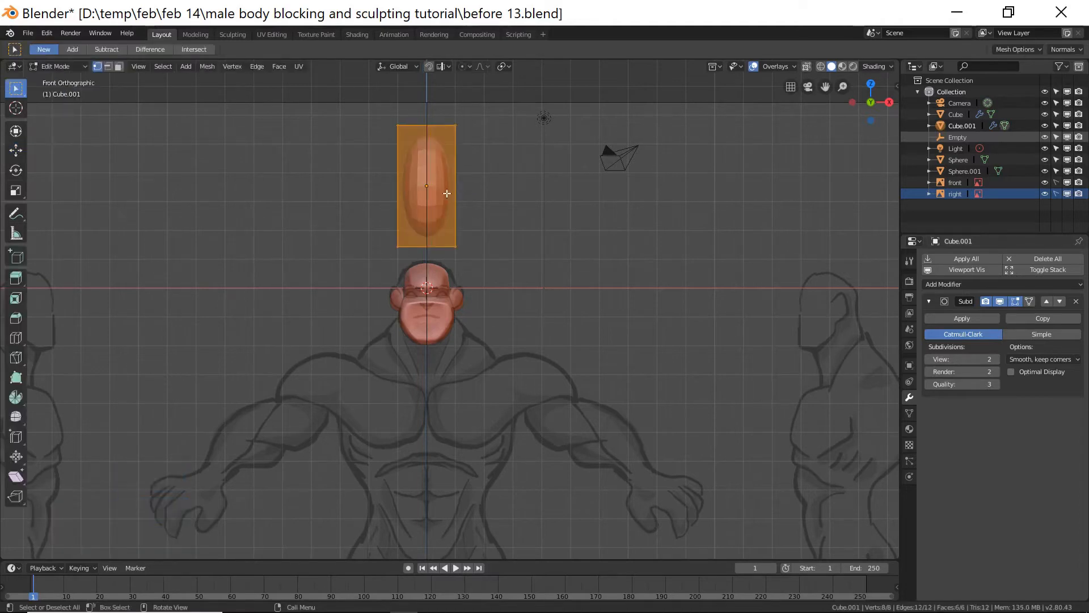
{"action": "key", "text": "ctrl+r"}
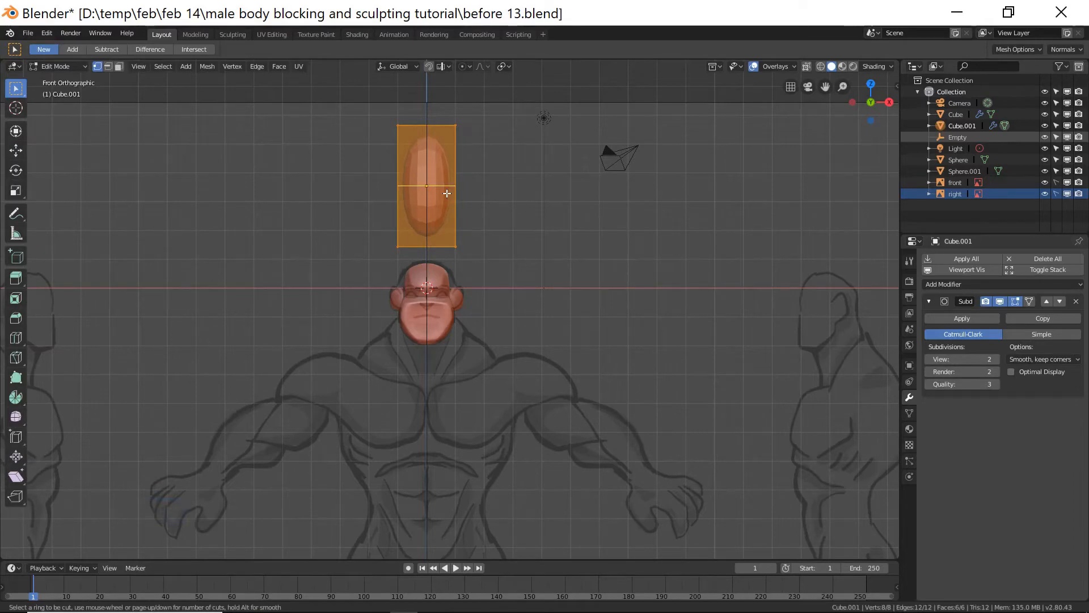
{"action": "left_click", "coordinate": [447, 193]}
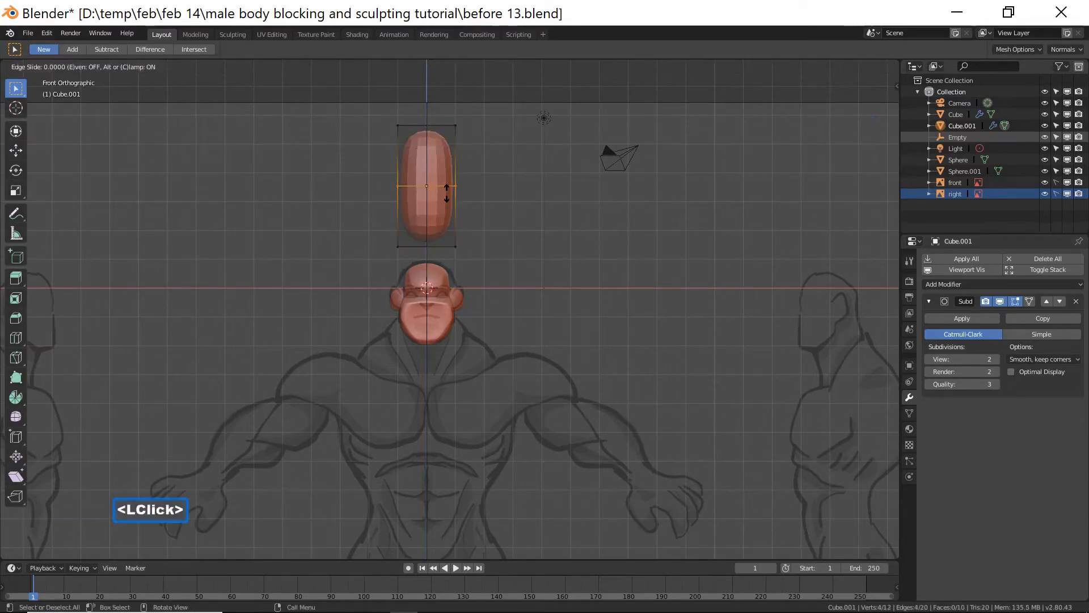
{"action": "left_click", "coordinate": [451, 143]}
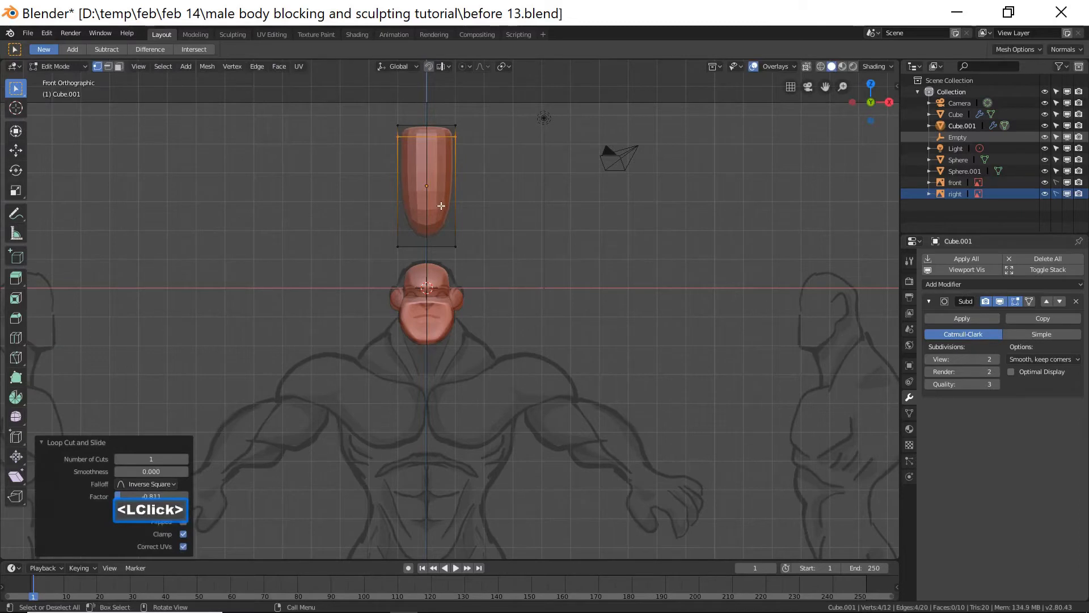
{"action": "key", "text": "ctrl"}
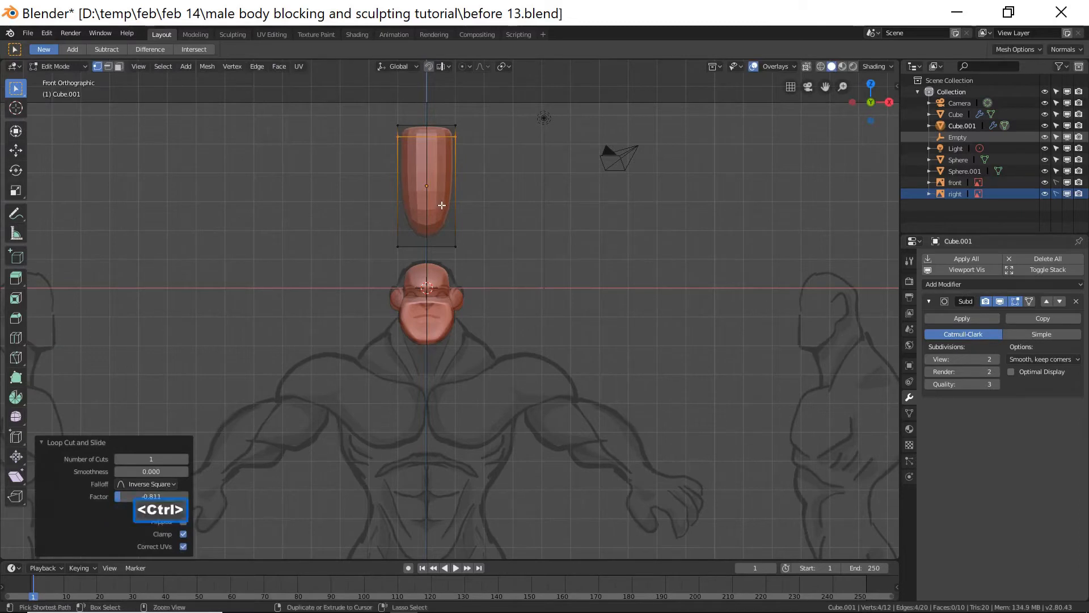
{"action": "key", "text": "ctrl+r"}
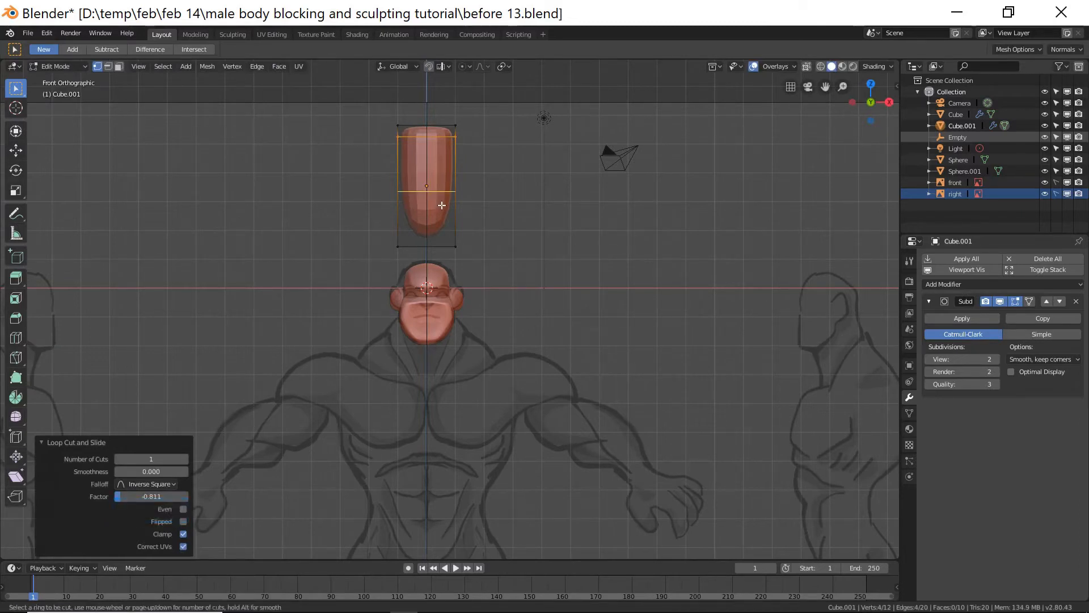
{"action": "left_click", "coordinate": [442, 205]}
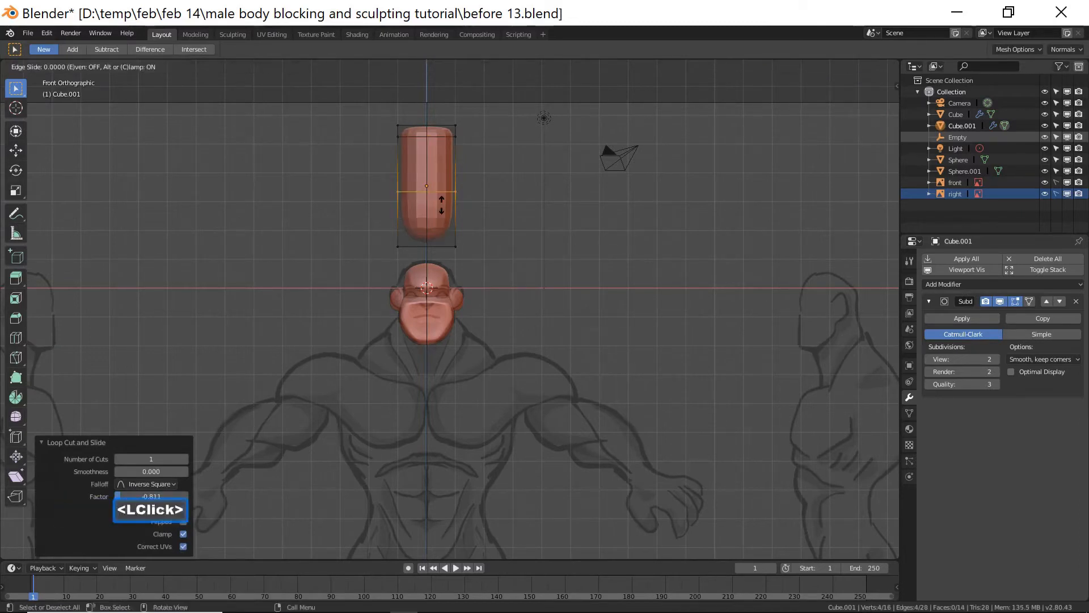
{"action": "left_click", "coordinate": [449, 246]}
{"action": "left_click", "coordinate": [523, 222]}
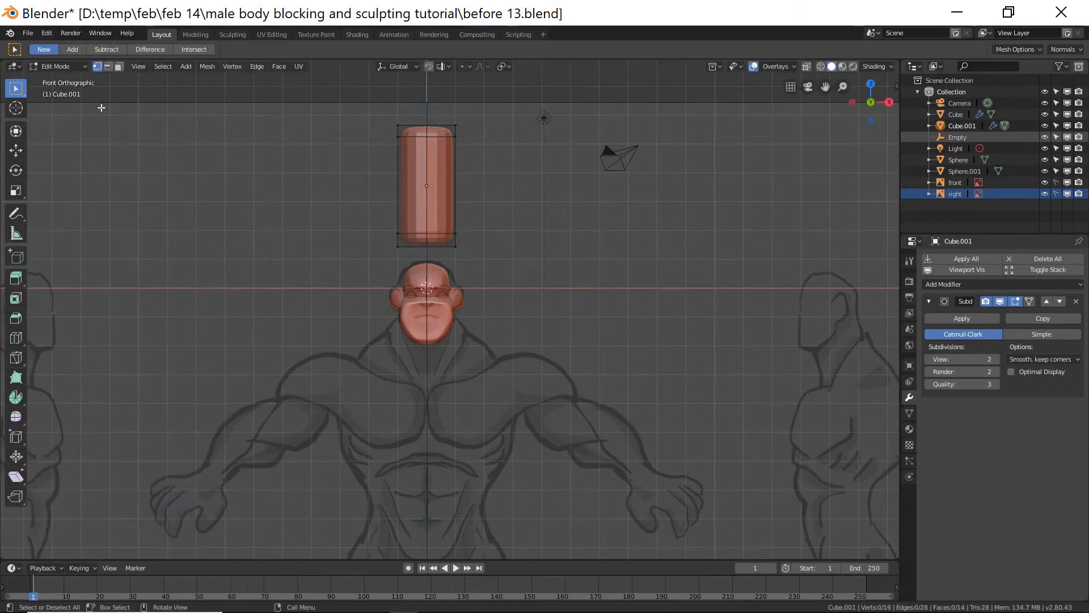
{"action": "left_click", "coordinate": [73, 66]}
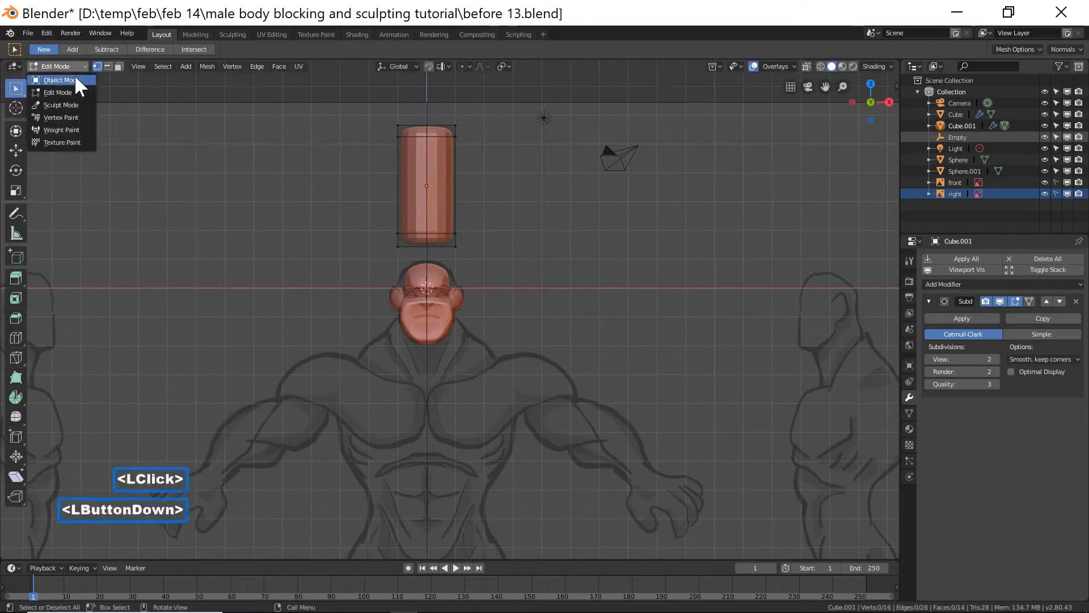
{"action": "left_click", "coordinate": [76, 78]}
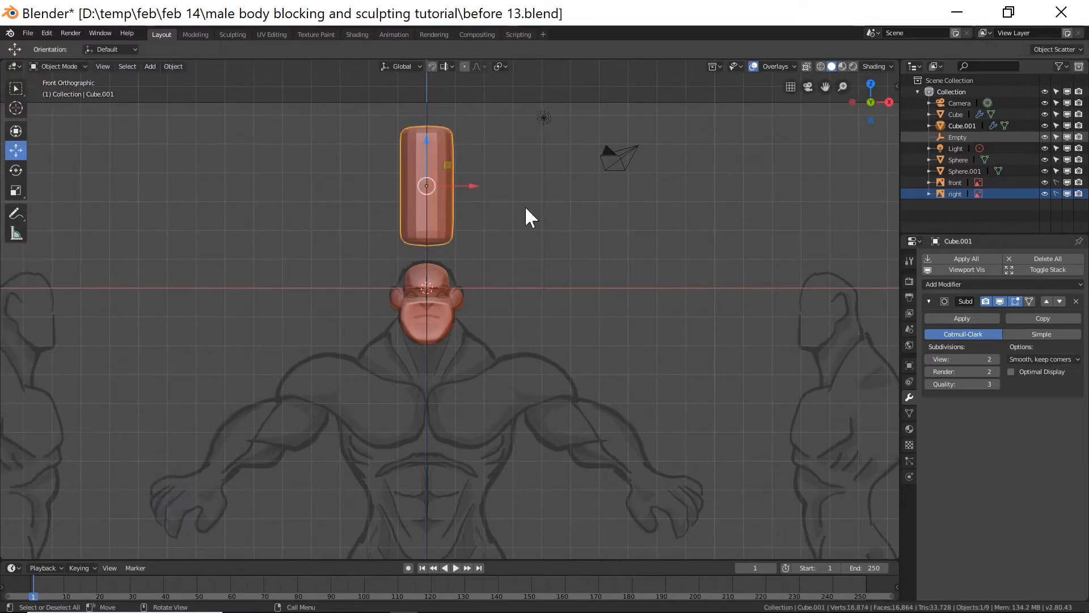
Shade the shape smooth and apply its Subdivision Surface modifier.
{"action": "right_click", "coordinate": [471, 204]}
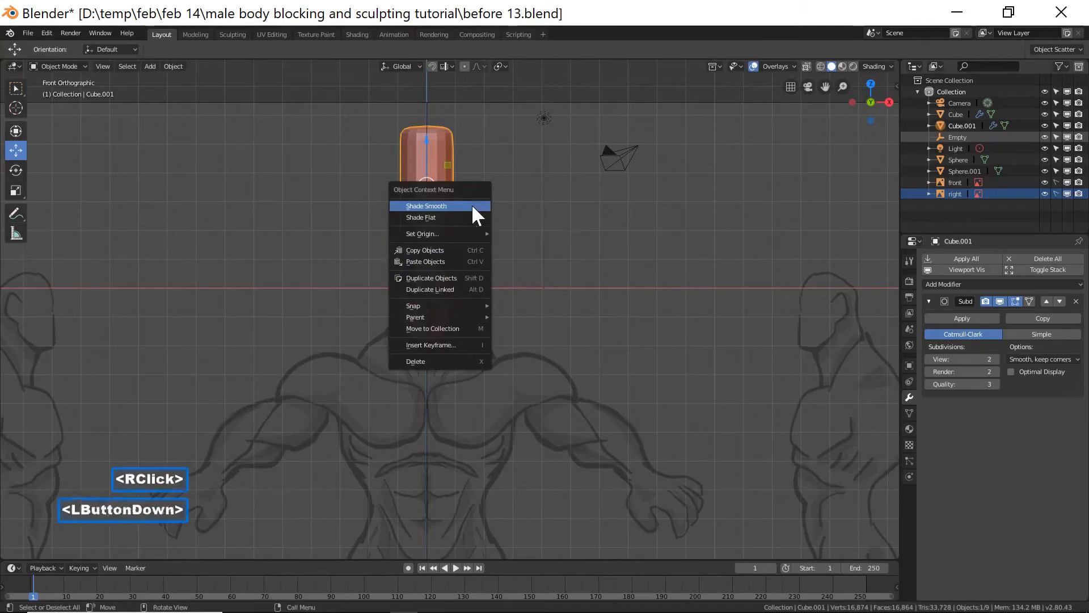
{"action": "left_click", "coordinate": [472, 205]}
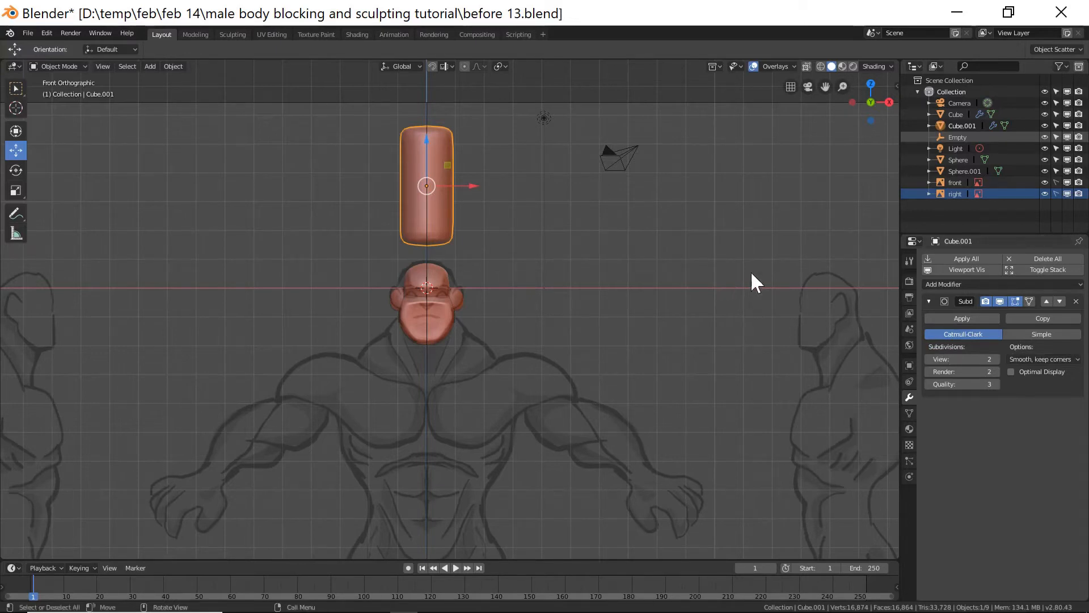
{"action": "left_click", "coordinate": [944, 313]}
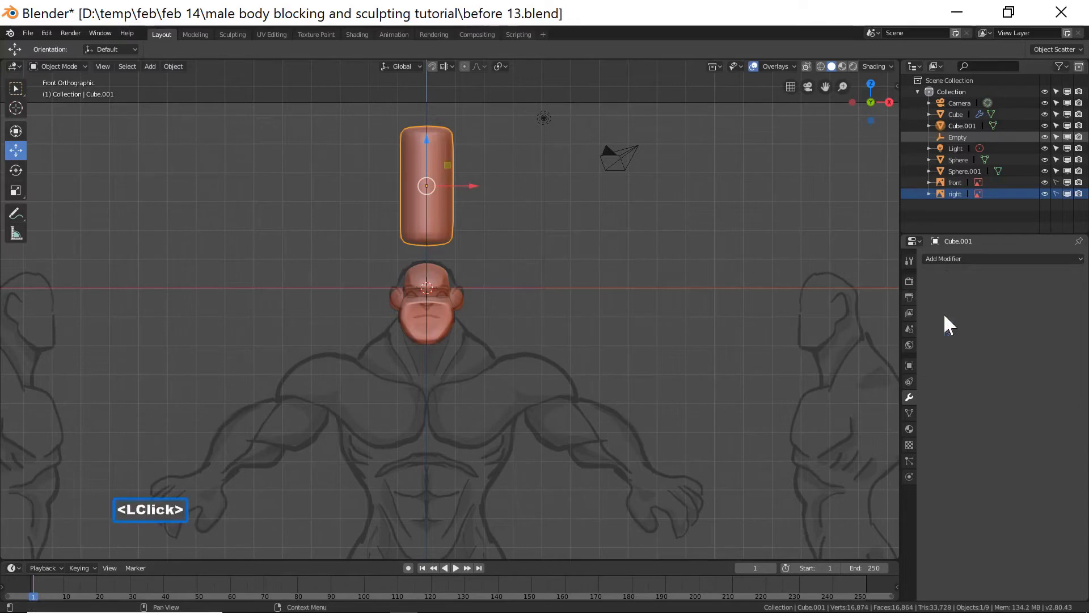
Scale the shape along Z to 0.94.
{"action": "scroll", "coordinate": [611, 264], "scroll_direction": "up", "scroll_amount": 1}
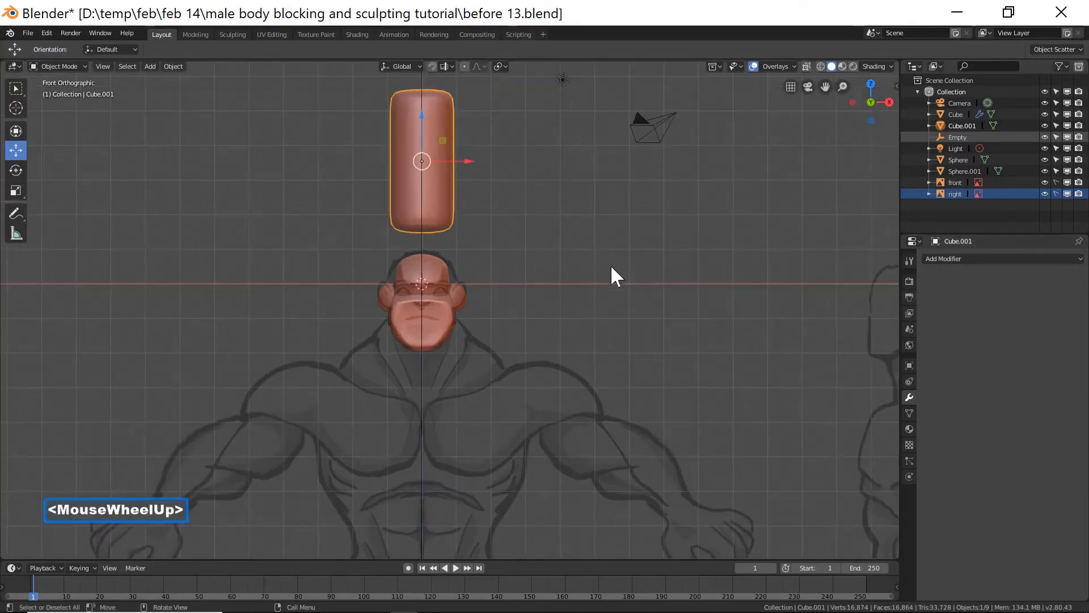
{"action": "middle_click_drag", "start_coordinate": [604, 238], "coordinate": [666, 285], "text": "shift"}
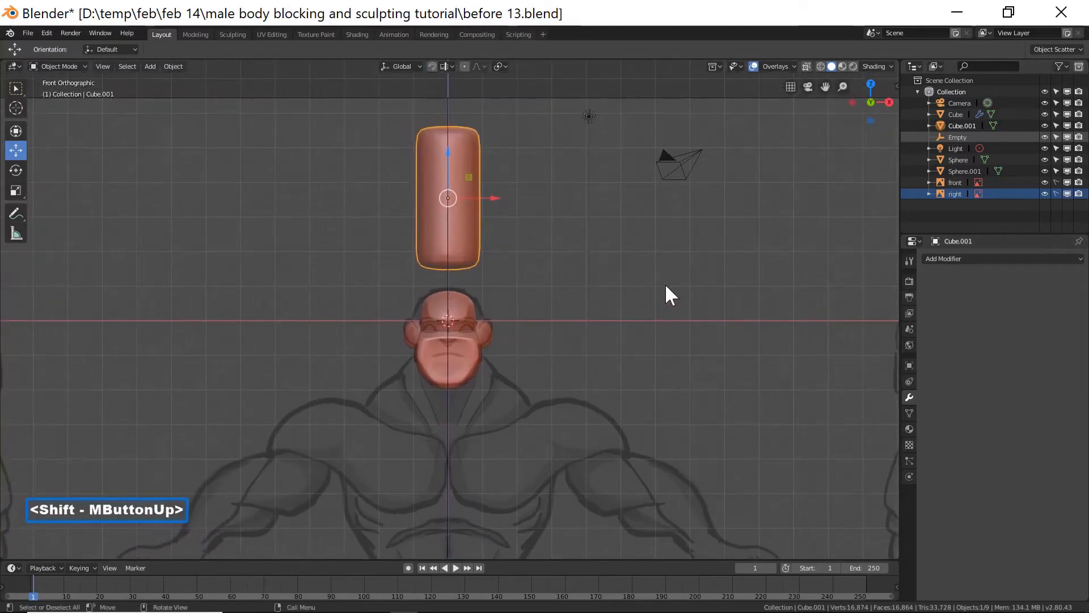
{"action": "key", "text": "s"}
{"action": "key", "text": "z"}
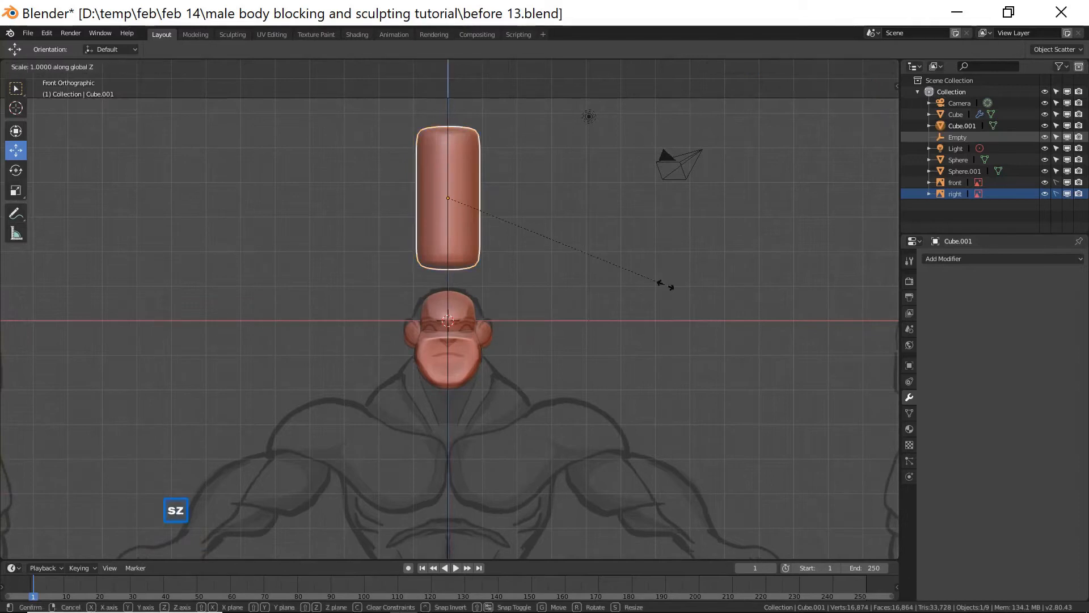
{"action": "left_click", "coordinate": [652, 277]}
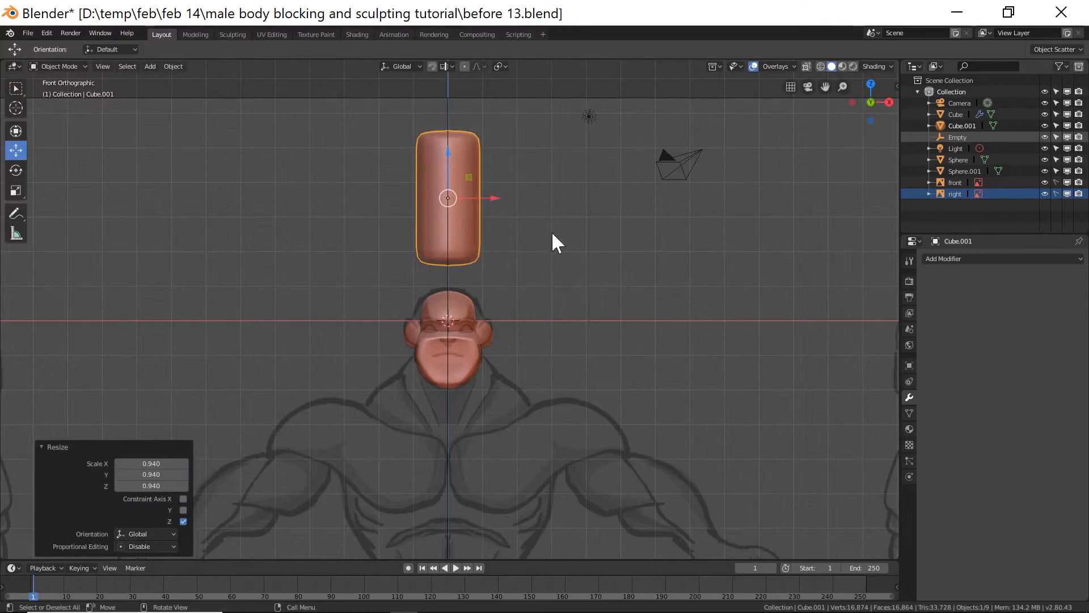
Duplicate the shape and move the copy down under the head to form the neck.
{"action": "key", "text": "shift+d"}
{"action": "right_click", "coordinate": [504, 193]}
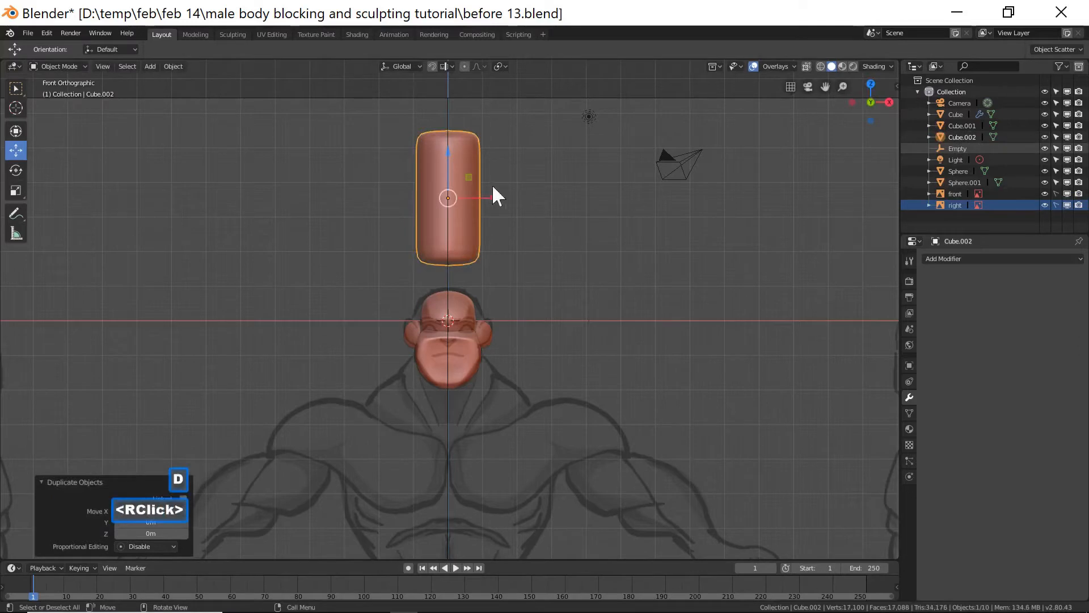
{"action": "left_click_drag", "start_coordinate": [442, 159], "coordinate": [493, 339]}
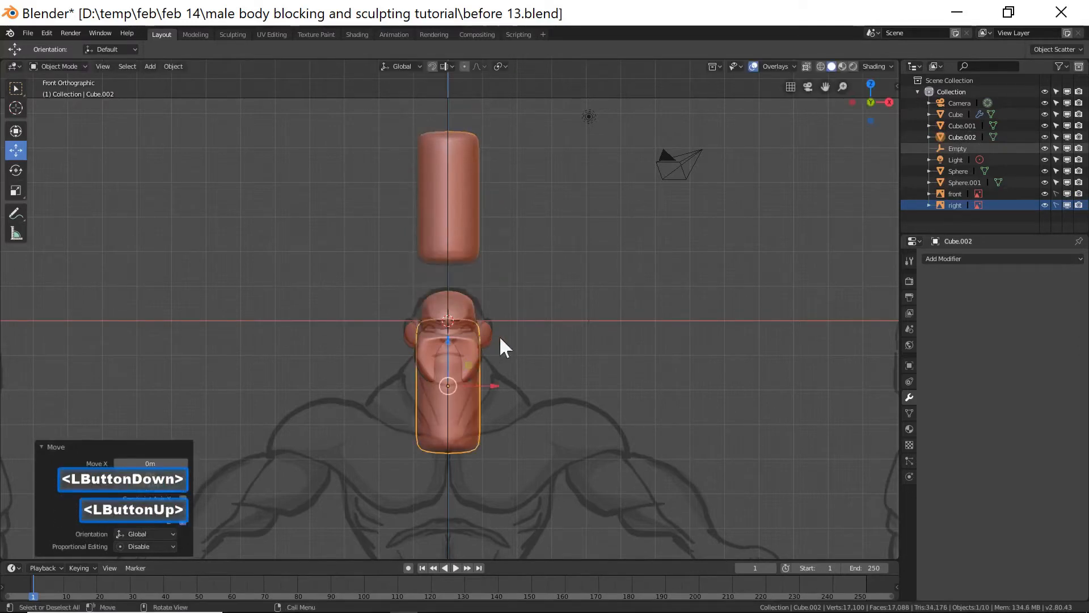
Scale the neck shape down to about 0.84 and nudge it up slightly.
{"action": "key", "text": "s"}
{"action": "left_click", "coordinate": [548, 357]}
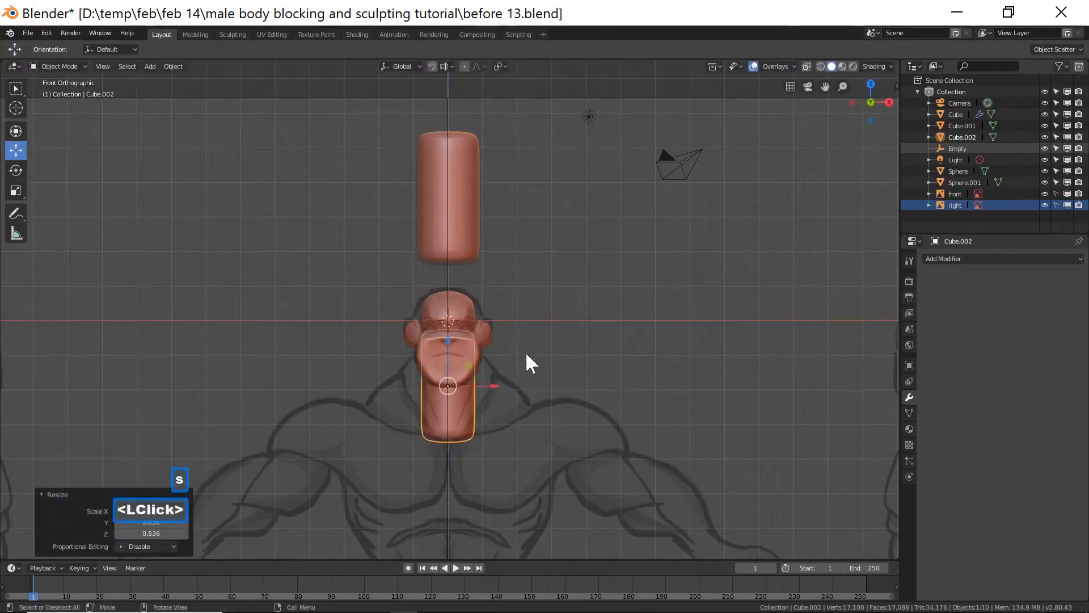
{"action": "left_click_drag", "start_coordinate": [448, 347], "coordinate": [449, 339]}
In the side view, tilt the neck shape slightly and shift it along Y toward the back of the head.
{"action": "key", "text": "Page_Down"}
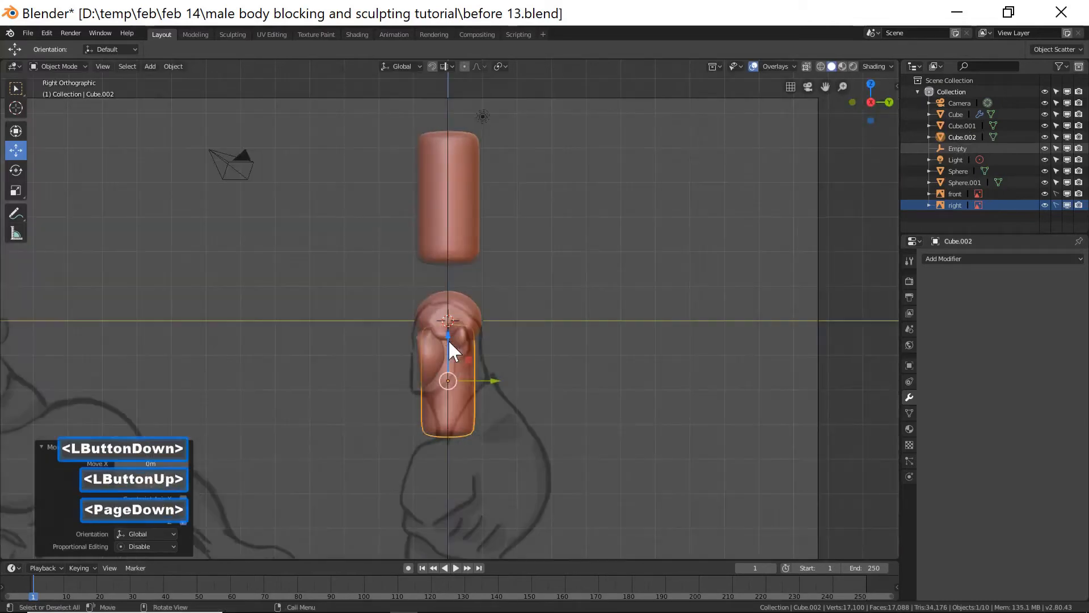
{"action": "left_click_drag", "start_coordinate": [486, 381], "coordinate": [497, 381]}
{"action": "key", "text": "r"}
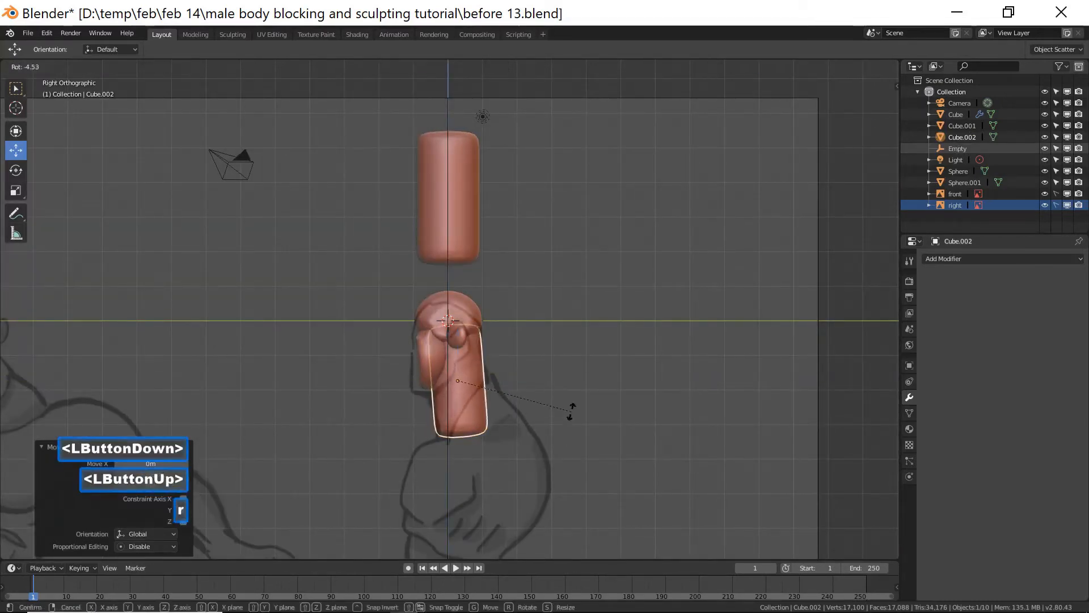
{"action": "left_click", "coordinate": [579, 399]}
{"action": "left_click_drag", "start_coordinate": [510, 380], "coordinate": [509, 379]}
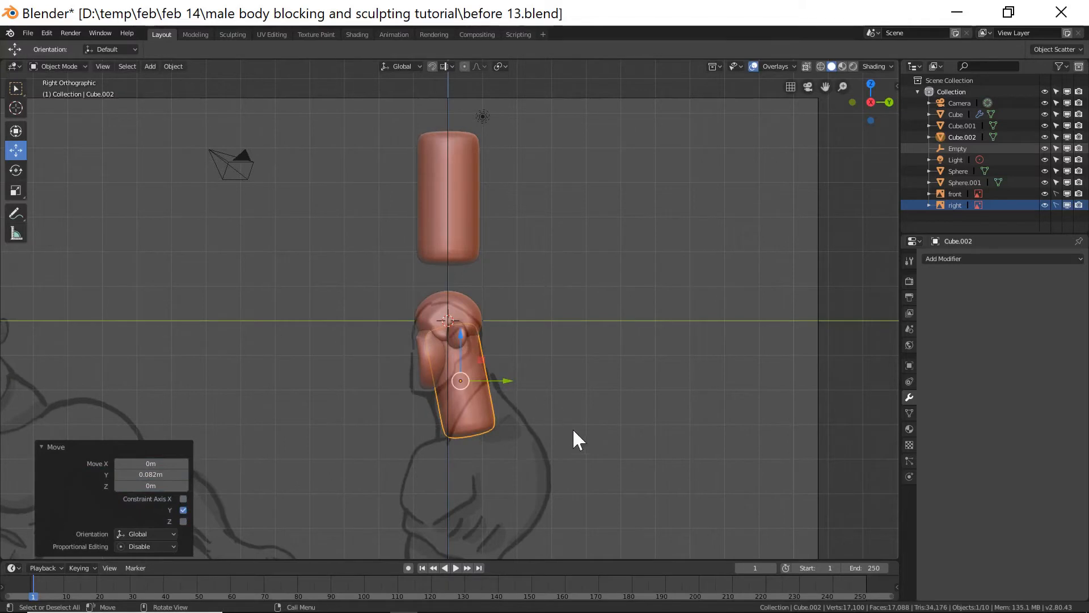
Scale the neck shape along Z to about 0.85 and move it down along Z.
{"action": "key", "text": "s"}
{"action": "key", "text": "z"}
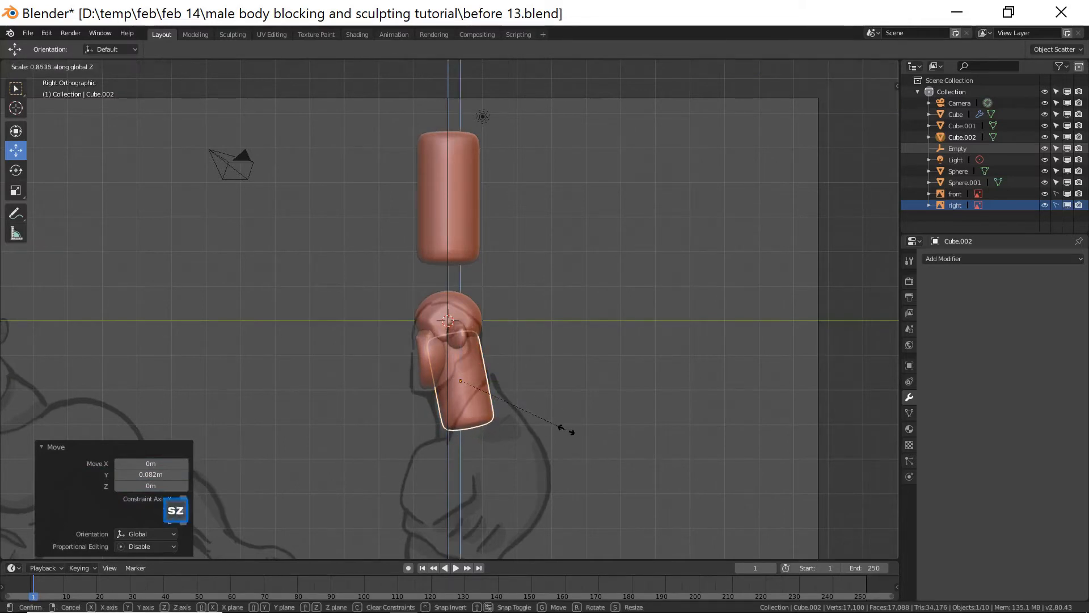
{"action": "left_click", "coordinate": [565, 430]}
{"action": "left_click_drag", "start_coordinate": [464, 336], "coordinate": [466, 338]}
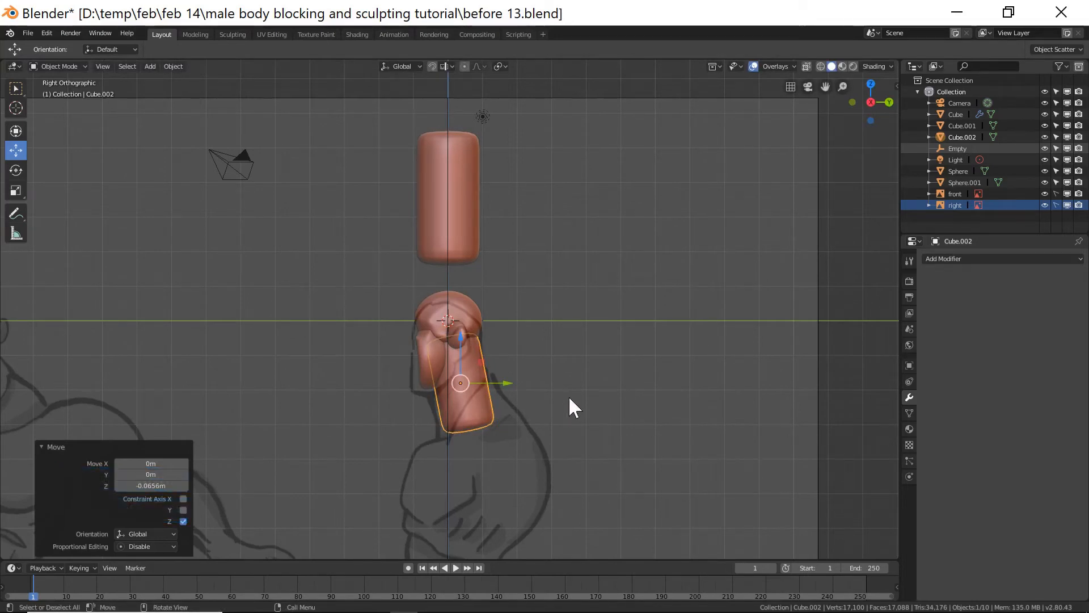
Scale the neck shape along its local Z axis to about 0.92 and reposition it along Y.
{"action": "key", "text": "s"}
{"action": "key", "text": "z"}
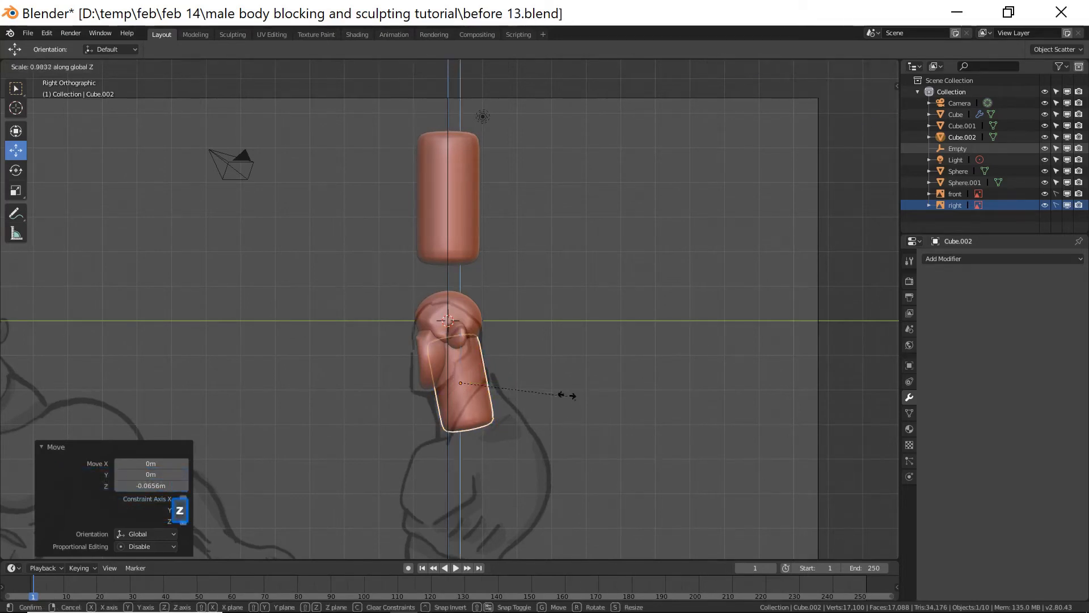
{"action": "key", "text": "z"}
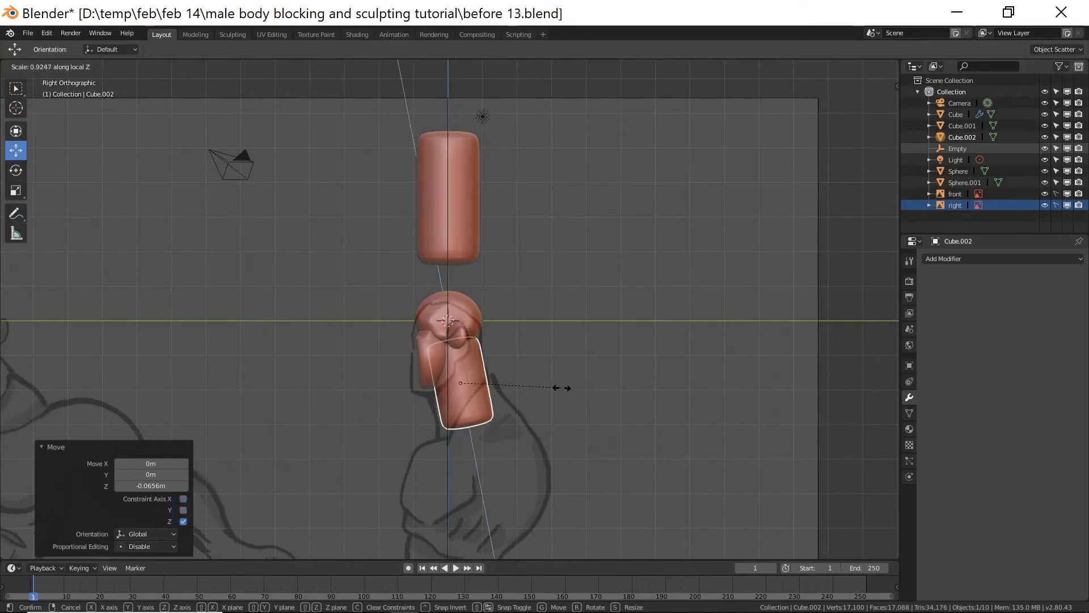
{"action": "left_click", "coordinate": [557, 386]}
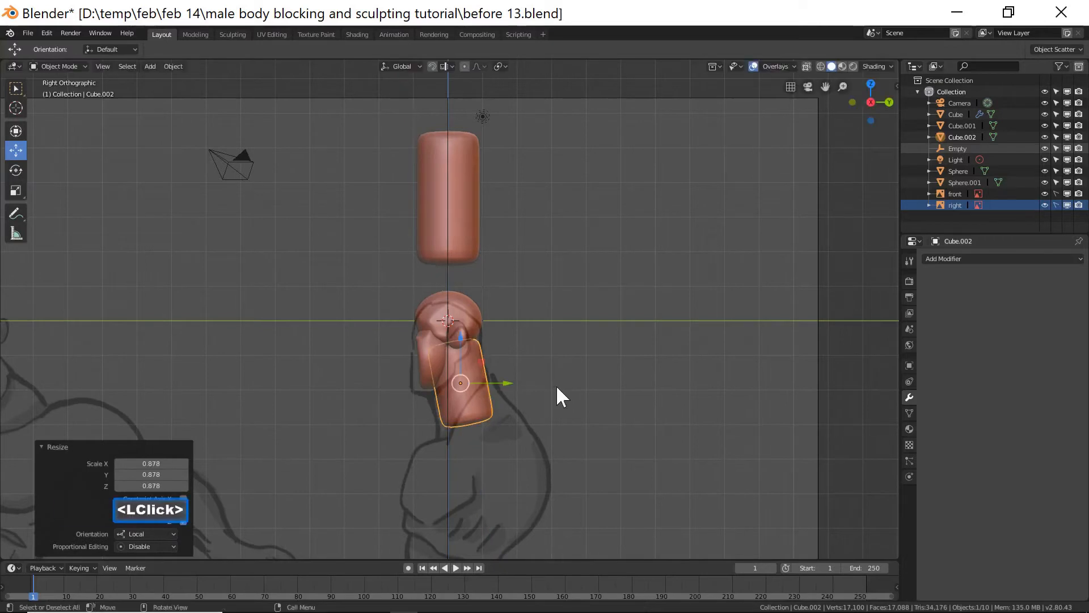
{"action": "left_click_drag", "start_coordinate": [461, 337], "coordinate": [462, 333]}
{"action": "left_click_drag", "start_coordinate": [499, 375], "coordinate": [515, 388]}
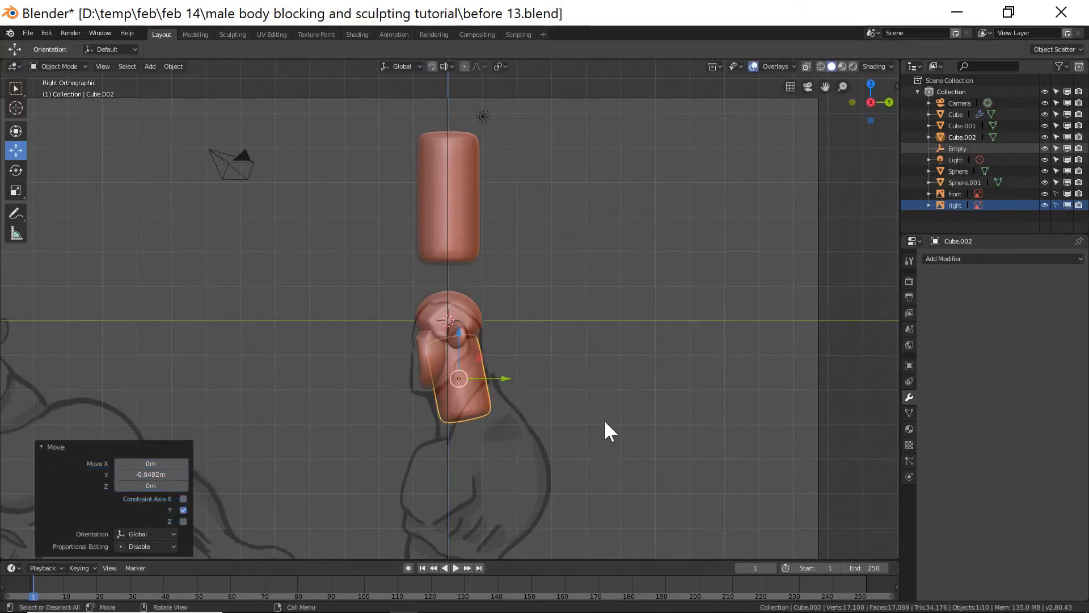
Scale the neck shape along its local Z axis back up to about 1.15 and nudge it into place.
{"action": "key", "text": "s"}
{"action": "key", "text": "z"}
{"action": "key", "text": "z"}
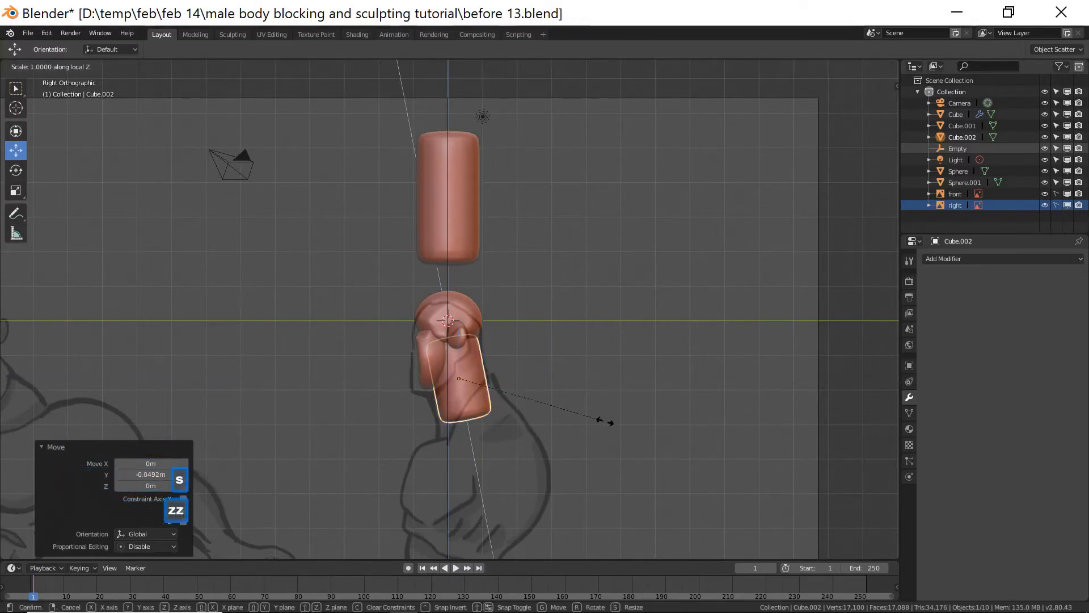
{"action": "left_click", "coordinate": [619, 439]}
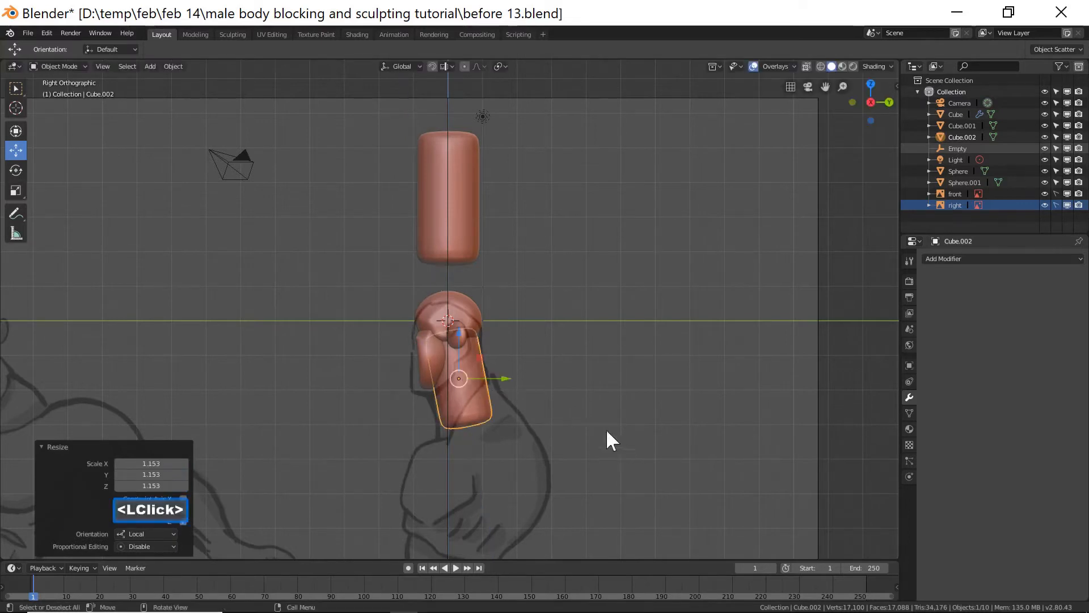
{"action": "left_click_drag", "start_coordinate": [456, 337], "coordinate": [460, 342]}
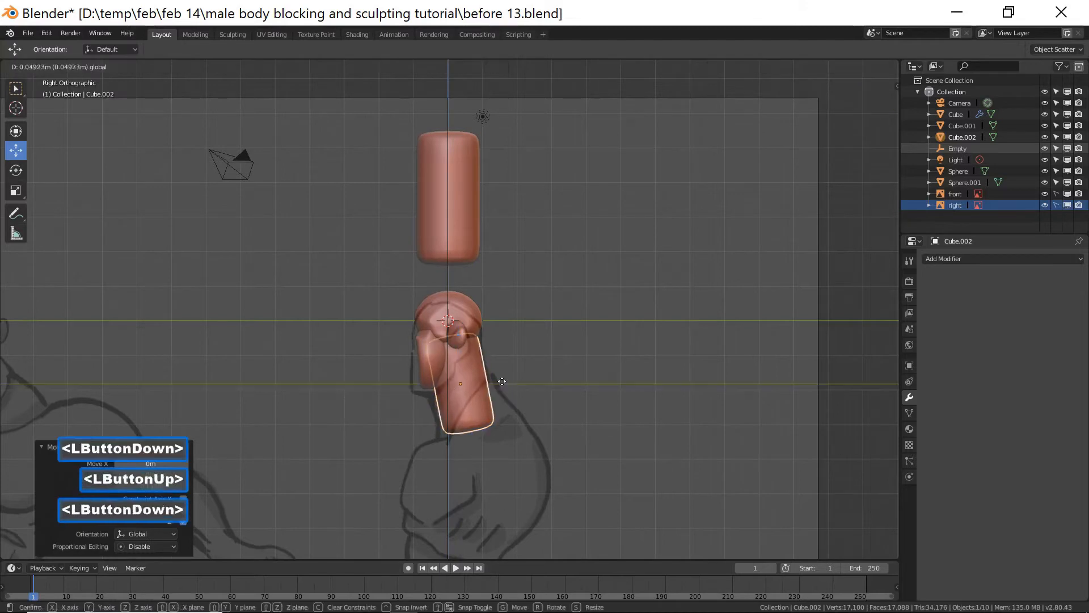
Rotate the neck shape to lean forward and move it 0.131 m along Y, then deselect it.
{"action": "key", "text": "r"}
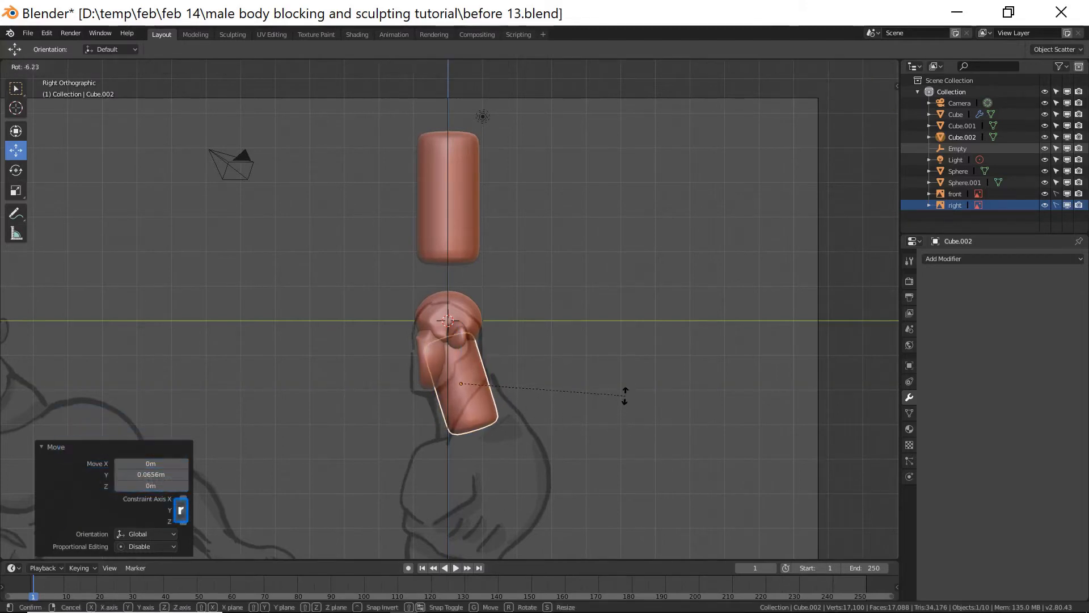
{"action": "left_click", "coordinate": [627, 382]}
{"action": "left_click_drag", "start_coordinate": [519, 383], "coordinate": [506, 372]}
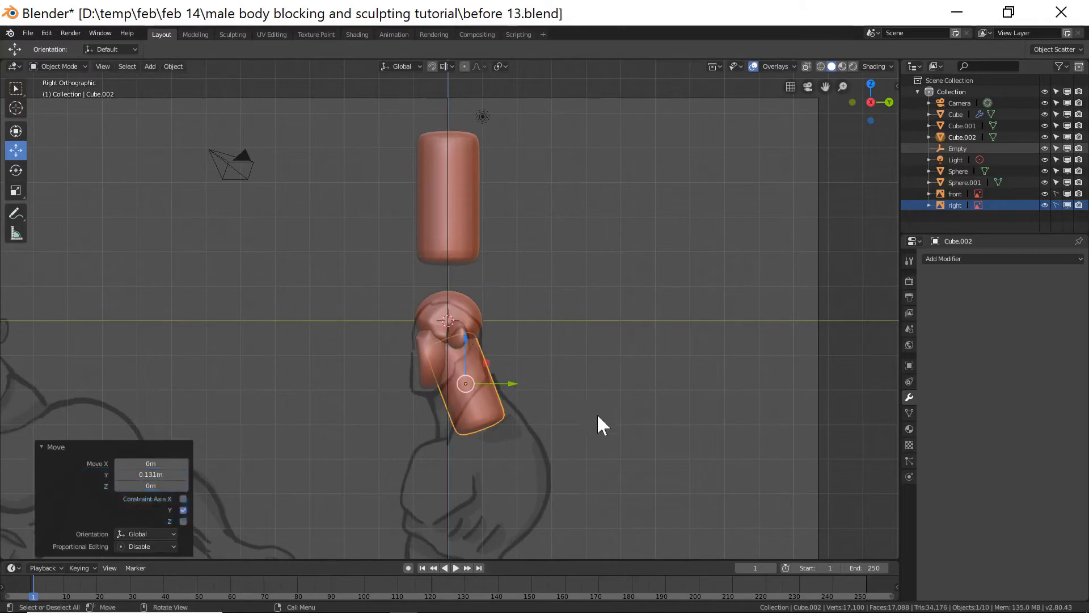
{"action": "left_click", "coordinate": [607, 428]}
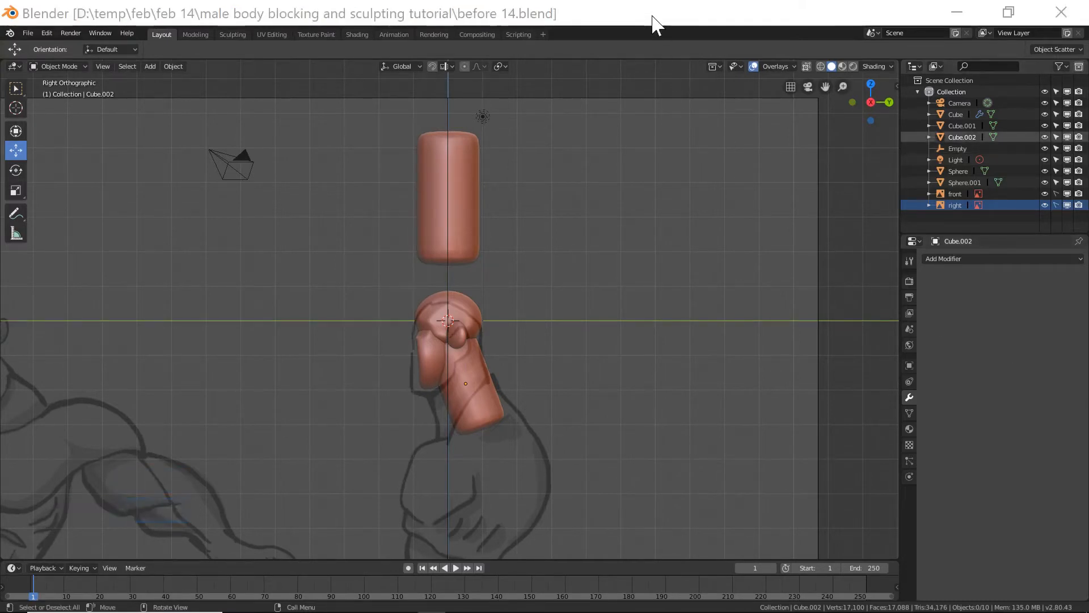
Add a level 2 Subdivision Surface modifier to the neck shape and apply it.
{"action": "left_click", "coordinate": [655, 24]}
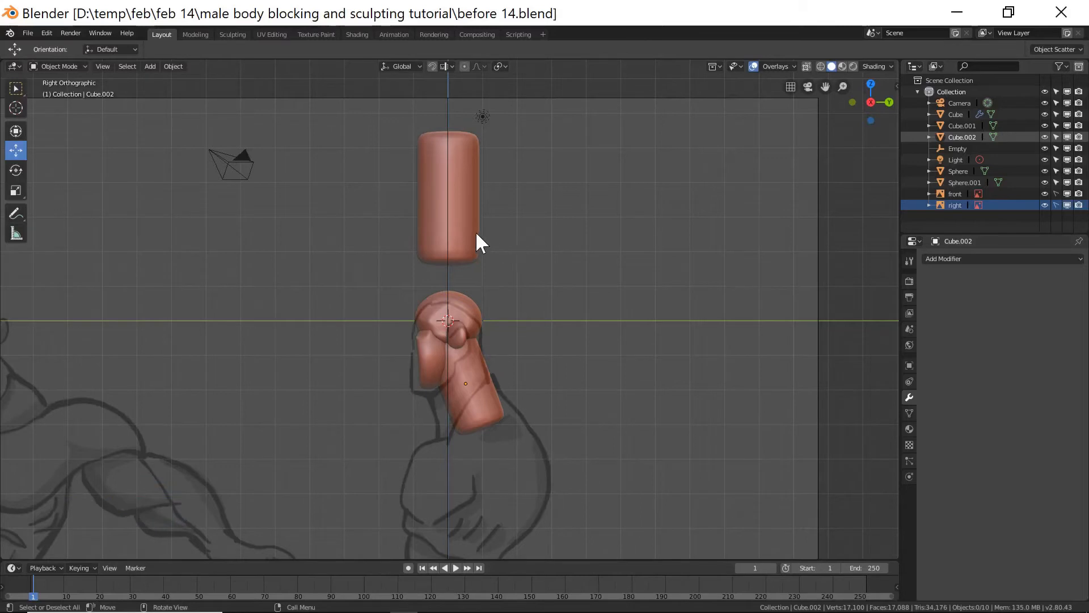
{"action": "left_click", "coordinate": [486, 398]}
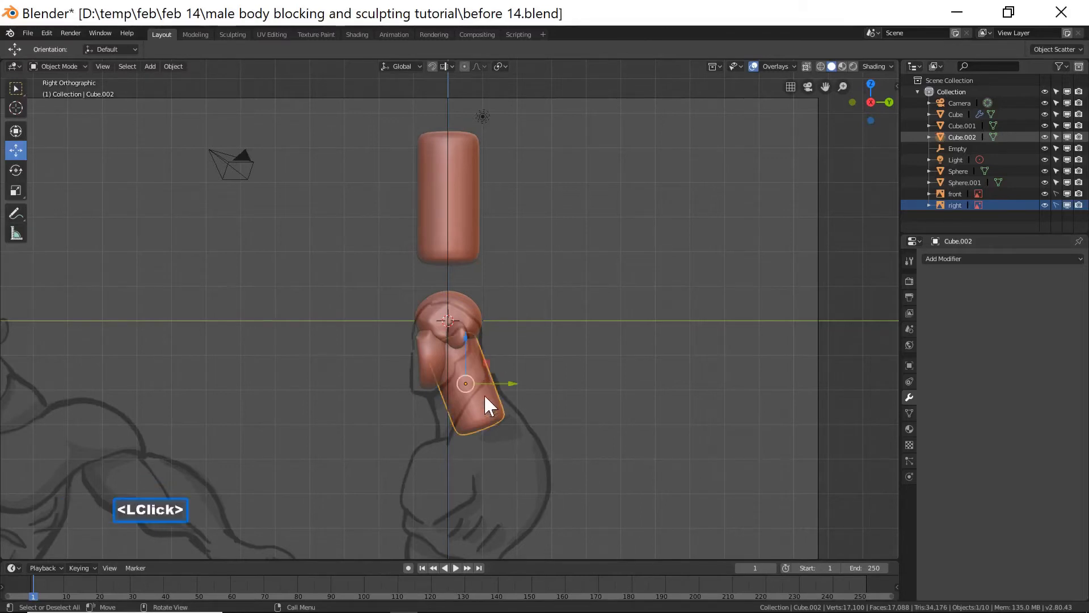
{"action": "key", "text": "ctrl"}
{"action": "key", "text": "ctrl+2"}
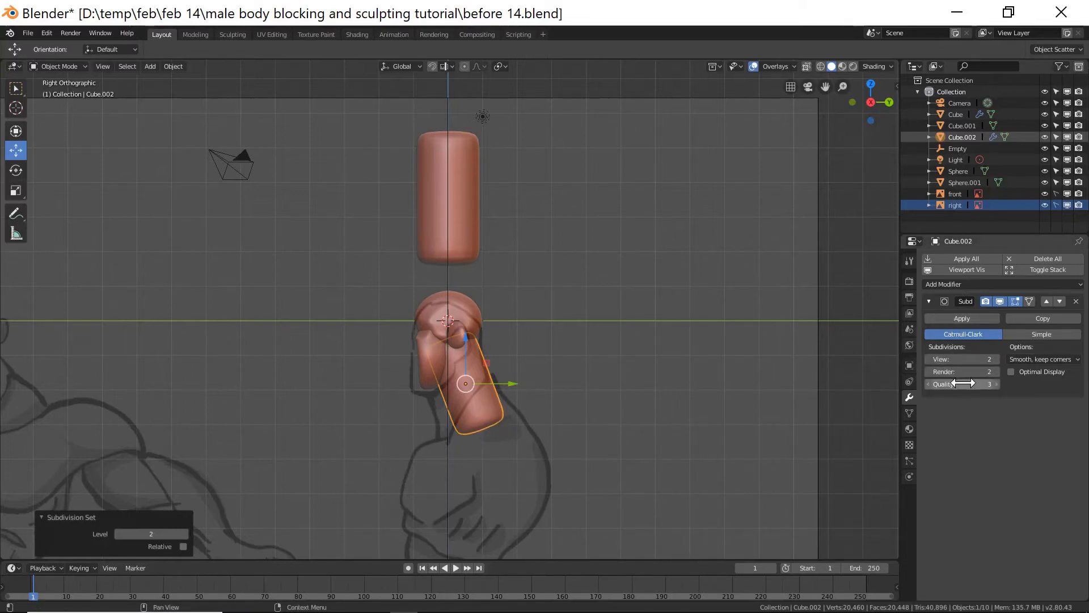
{"action": "left_click", "coordinate": [959, 316]}
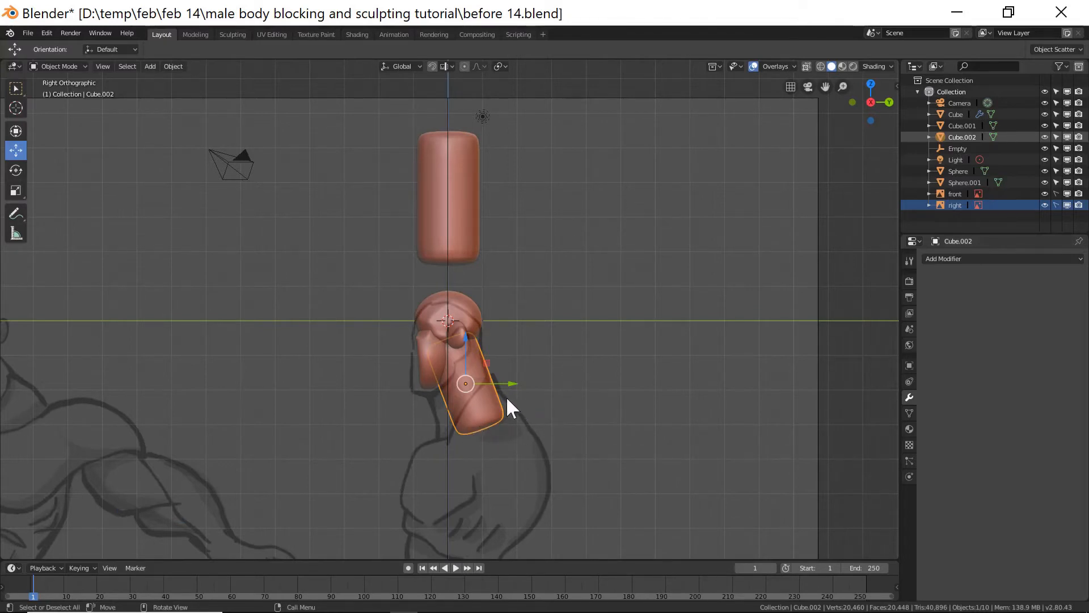
Duplicate the upper body shape and move the copy down onto the front of the head.
{"action": "left_click", "coordinate": [544, 362]}
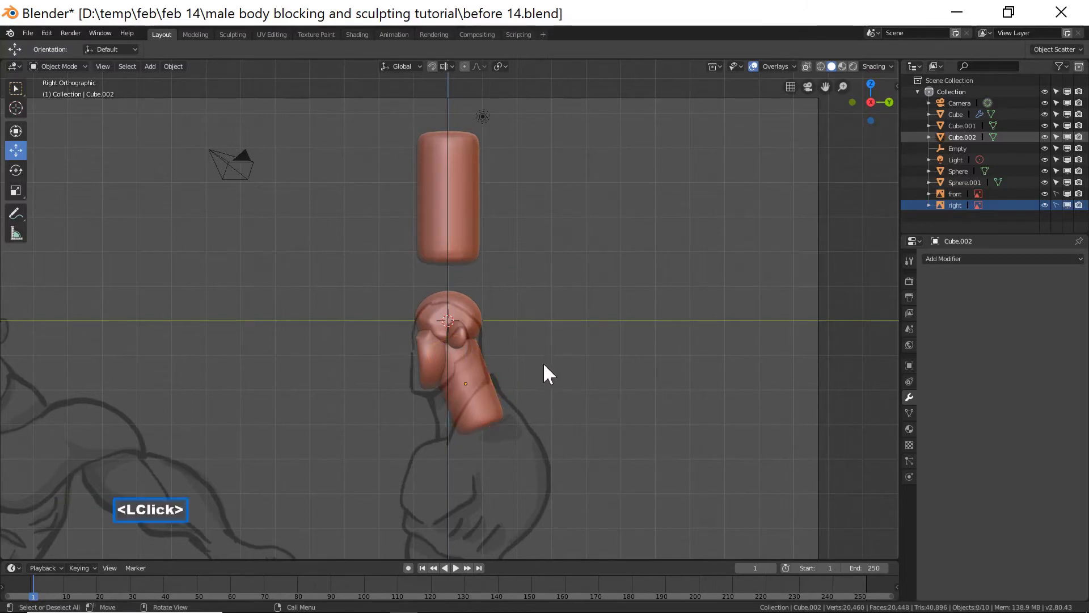
{"action": "left_click", "coordinate": [468, 229]}
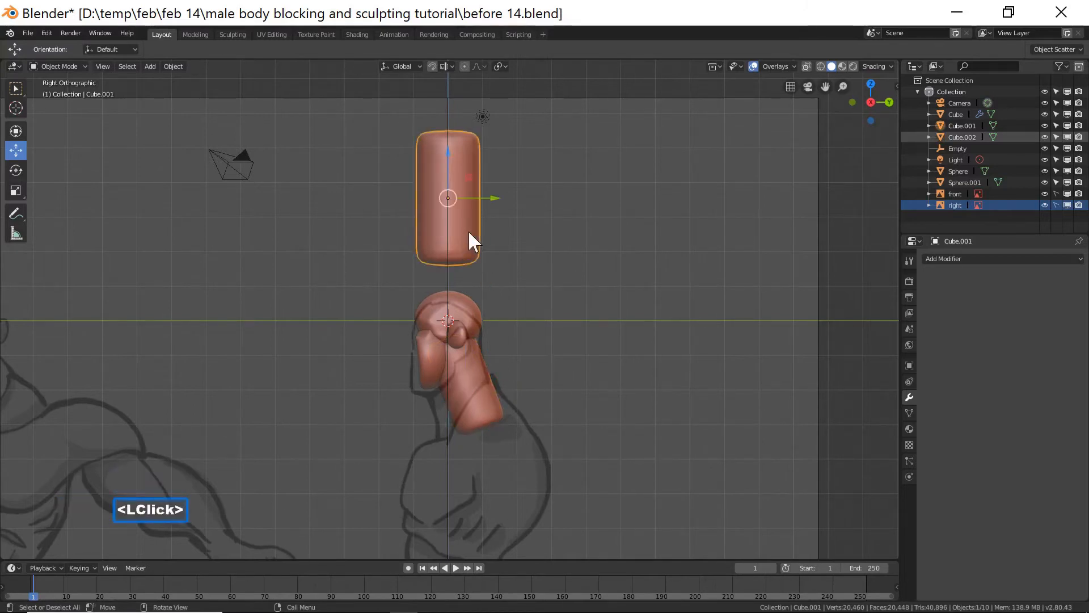
{"action": "key", "text": "shift+d"}
{"action": "right_click", "coordinate": [462, 218]}
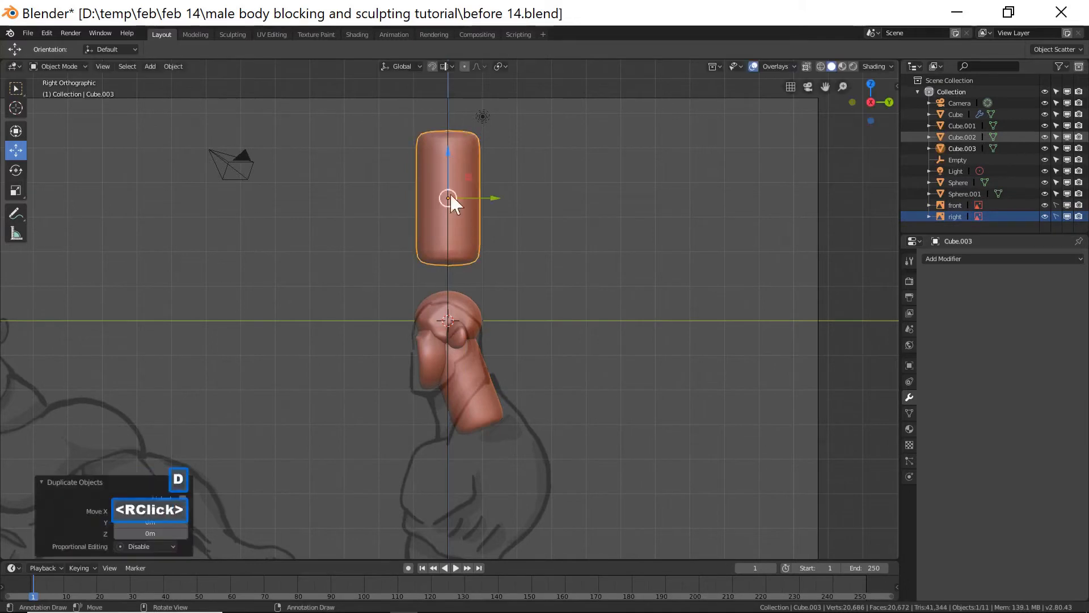
{"action": "left_click_drag", "start_coordinate": [444, 159], "coordinate": [430, 294]}
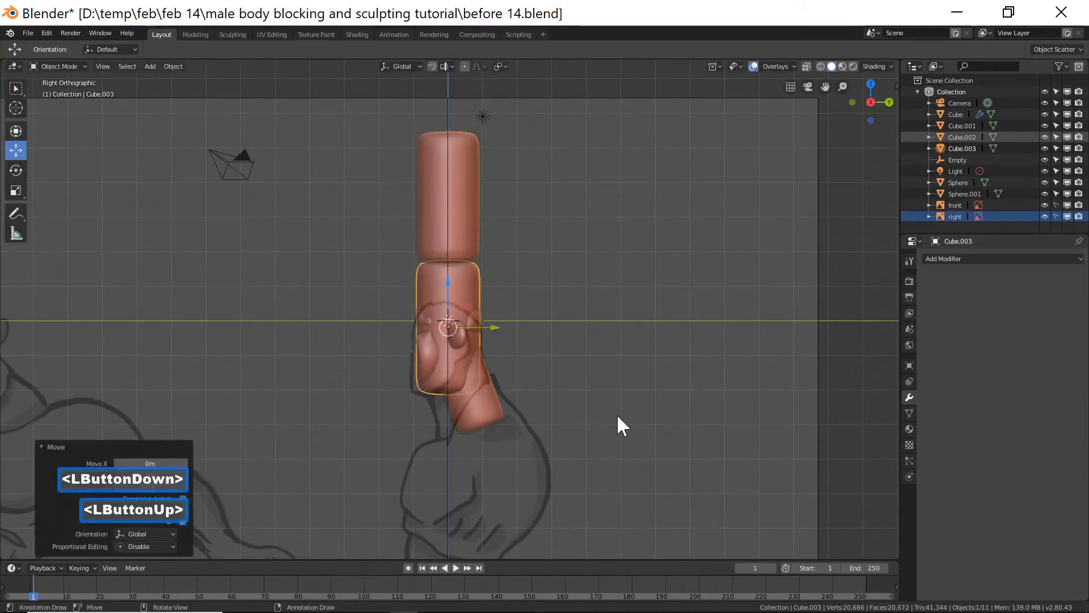
Scale the copy down to about 0.76 and position it on the face as the nose.
{"action": "key", "text": "s"}
{"action": "left_click", "coordinate": [505, 381]}
{"action": "left_click_drag", "start_coordinate": [461, 346], "coordinate": [463, 325]}
{"action": "left_click_drag", "start_coordinate": [428, 289], "coordinate": [429, 299]}
Scale the nose shape smaller and move it down about 0.134 m along Z.
{"action": "middle_click_drag", "start_coordinate": [522, 387], "coordinate": [576, 404], "text": "ctrl"}
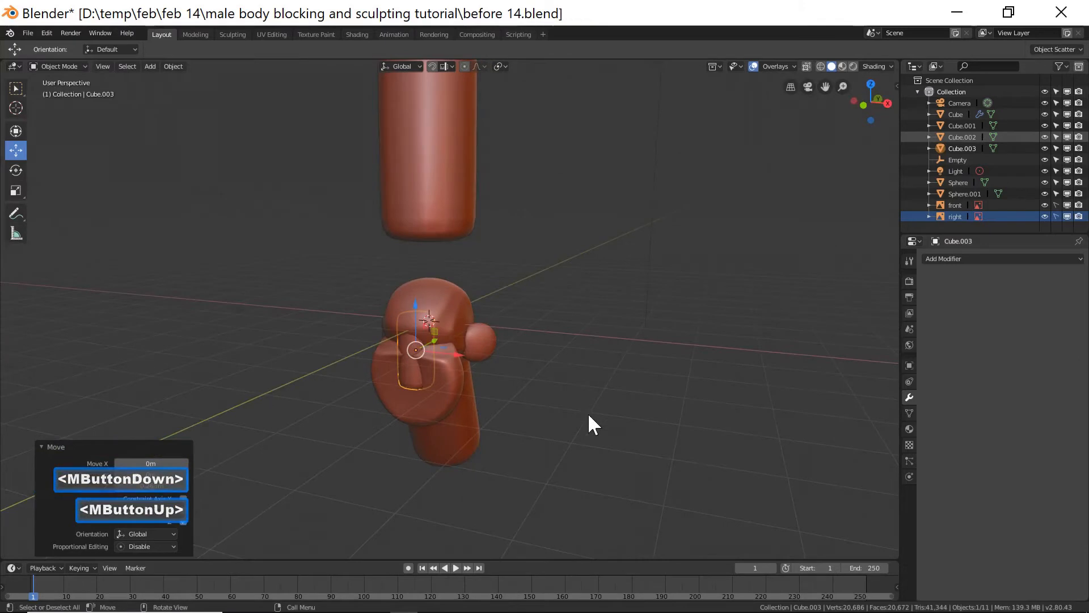
{"action": "key", "text": "s"}
{"action": "left_click", "coordinate": [546, 405]}
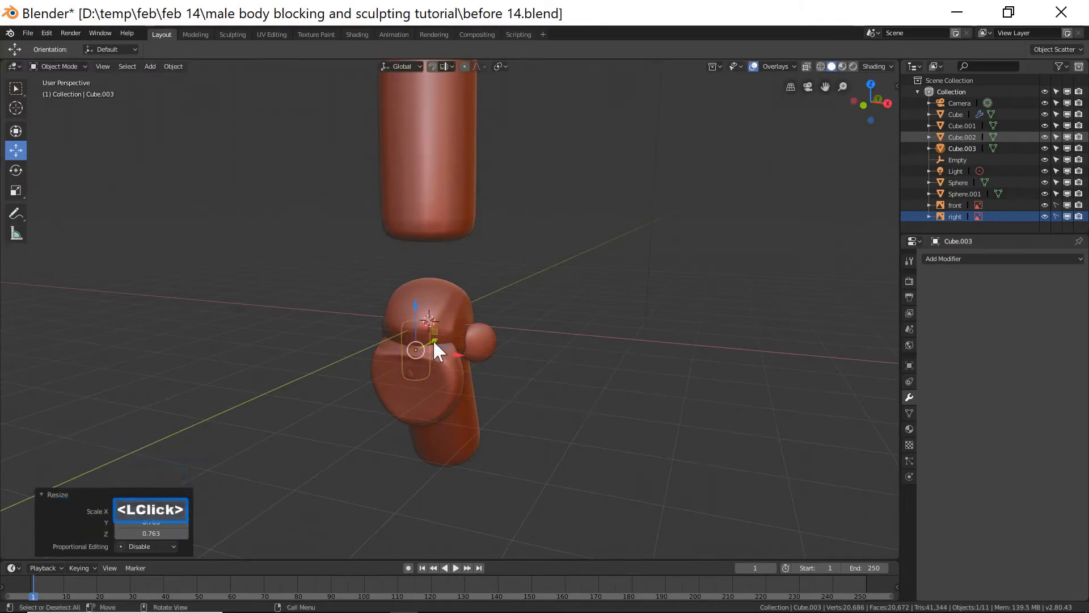
{"action": "left_click", "coordinate": [417, 334]}
{"action": "left_click_drag", "start_coordinate": [412, 309], "coordinate": [412, 316]}
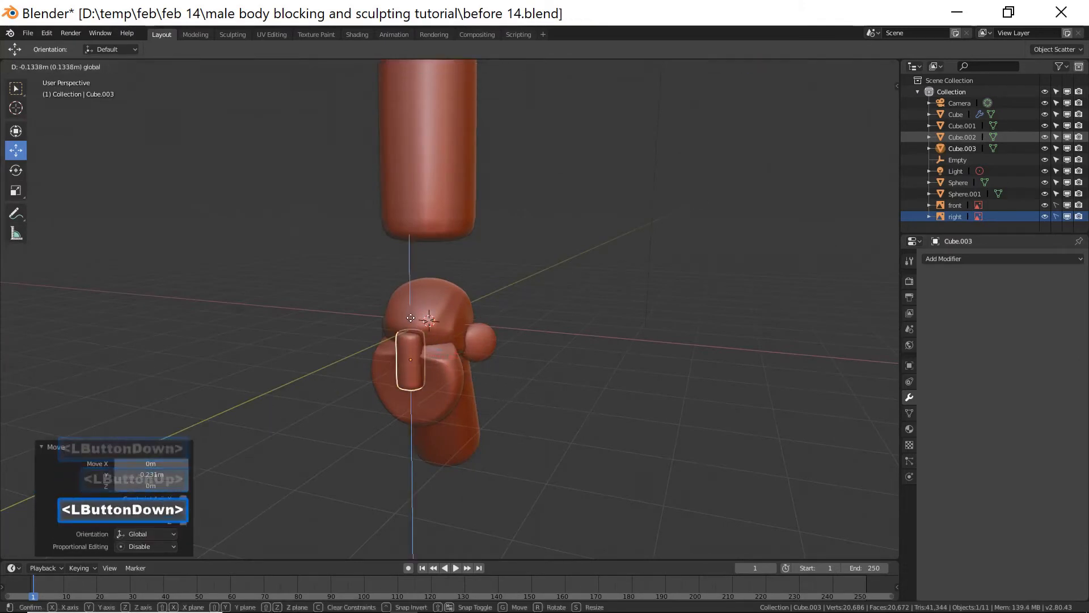
Scale the nose shape along Z and rotate it about X by about -30 degrees.
{"action": "middle_click_drag", "start_coordinate": [532, 445], "coordinate": [492, 417], "text": "ctrl"}
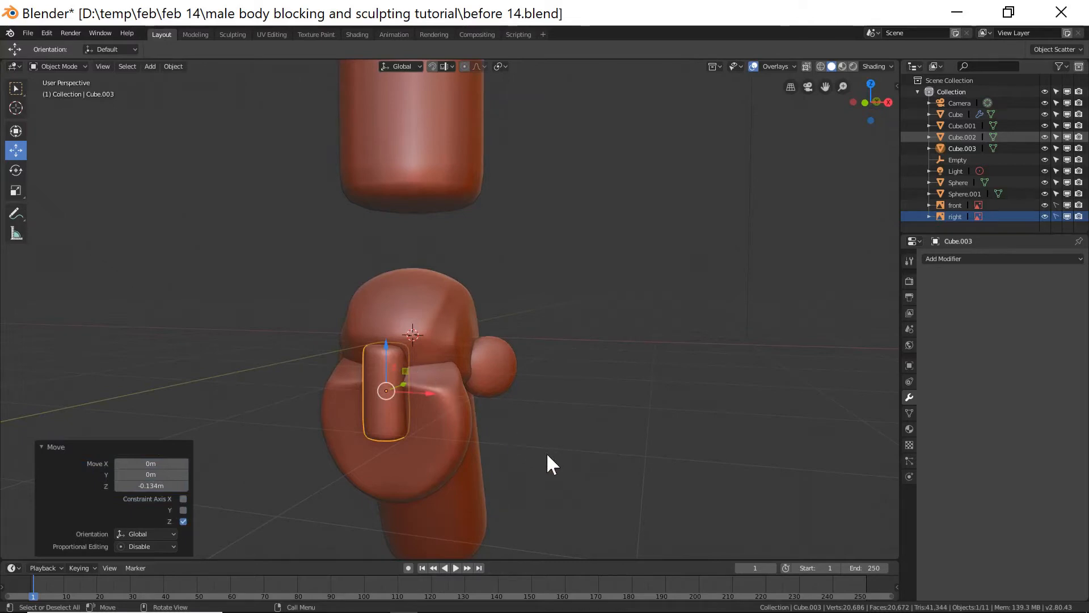
{"action": "key", "text": "s"}
{"action": "key", "text": "z"}
{"action": "left_click", "coordinate": [507, 447]}
{"action": "middle_click_drag", "start_coordinate": [506, 446], "coordinate": [463, 437]}
{"action": "key", "text": "r"}
{"action": "key", "text": "x"}
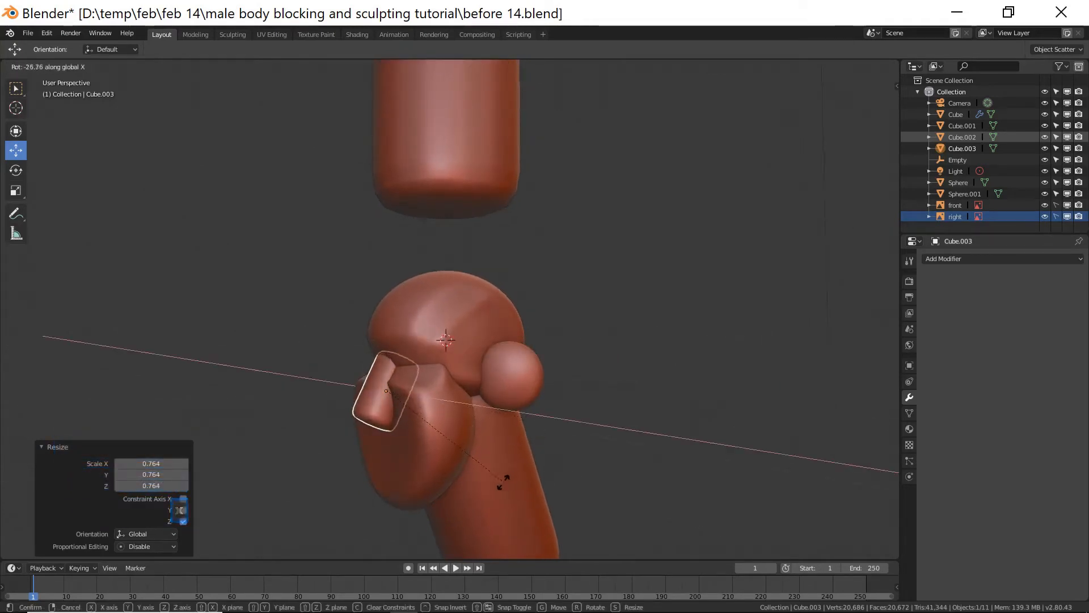
{"action": "left_click", "coordinate": [493, 483]}
Move the nose shape slightly along Y so it sits against the face.
{"action": "middle_click_drag", "start_coordinate": [494, 483], "coordinate": [434, 460]}
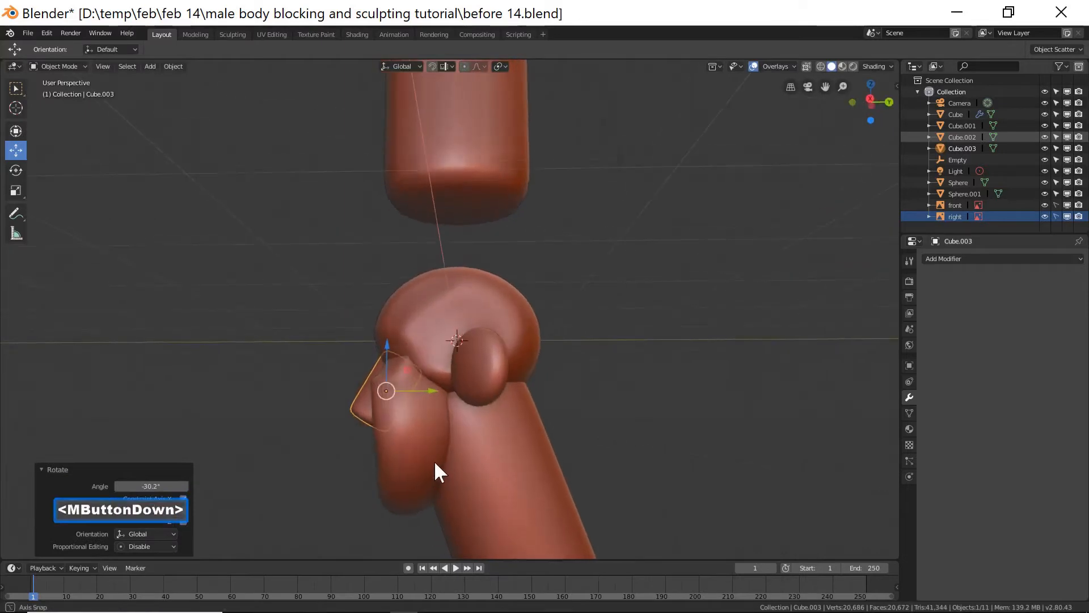
{"action": "left_click_drag", "start_coordinate": [439, 390], "coordinate": [384, 408]}
{"action": "middle_click_drag", "start_coordinate": [383, 408], "coordinate": [503, 416]}
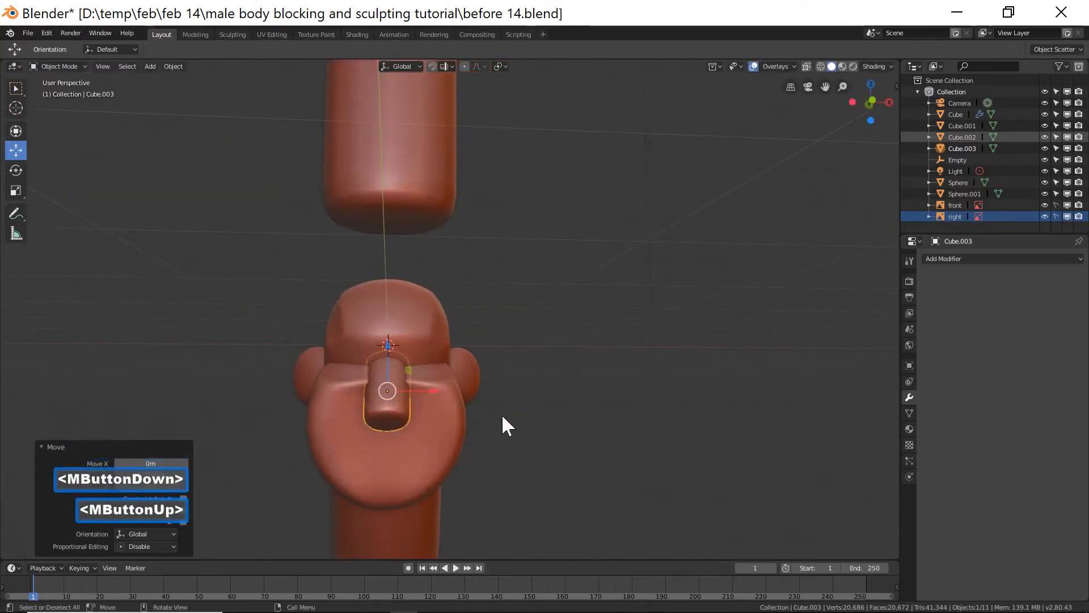
In front view, scale the nose along its local Z axis to about 0.77 and move it up.
{"action": "key", "text": "KP_1"}
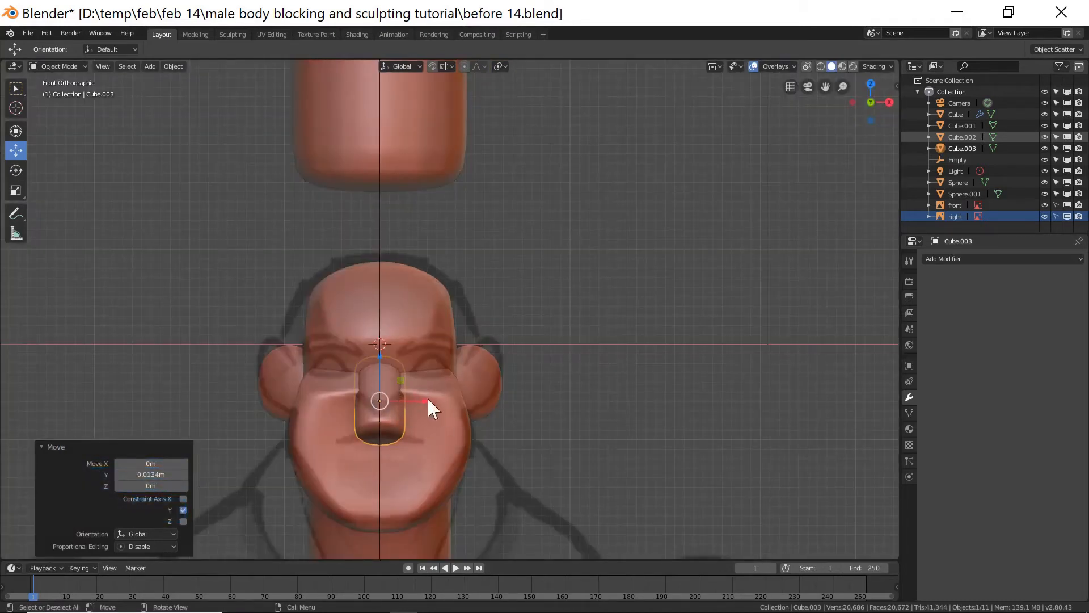
{"action": "key", "text": "s"}
{"action": "key", "text": "z"}
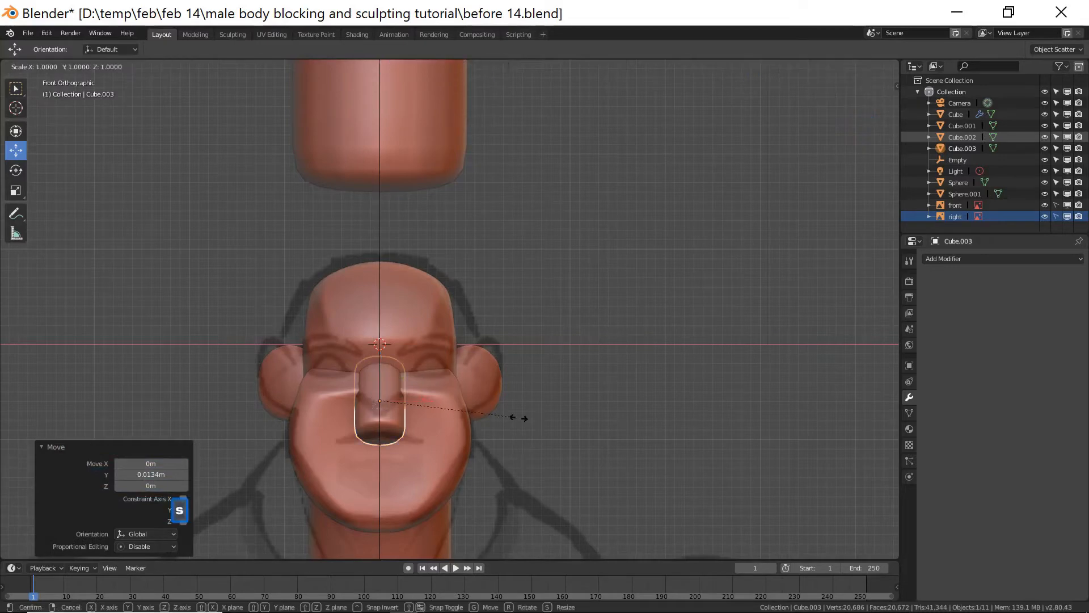
{"action": "key", "text": "z"}
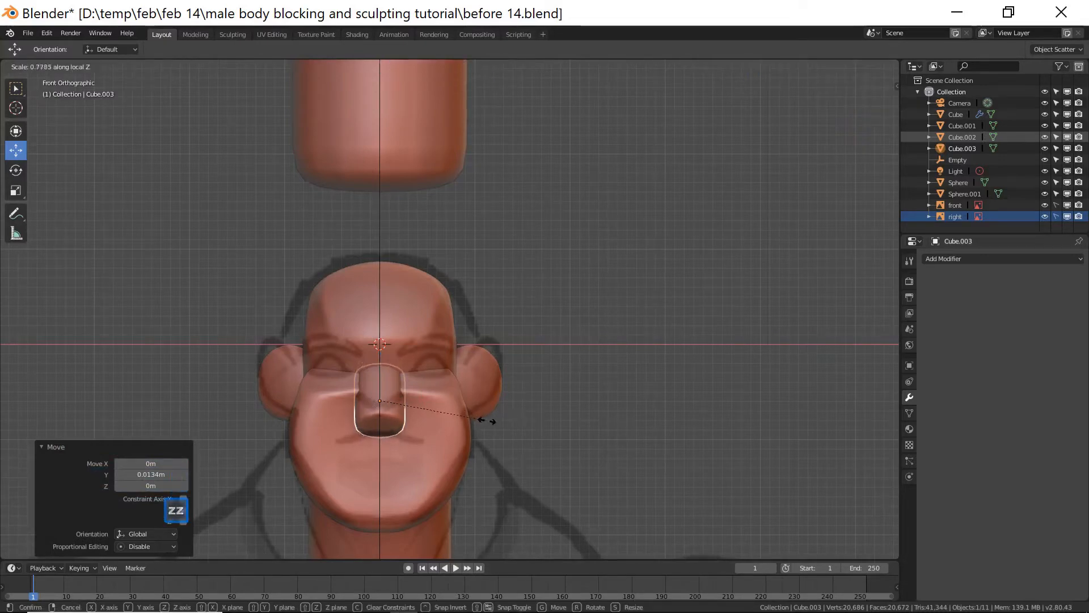
{"action": "left_click", "coordinate": [401, 375]}
{"action": "left_click_drag", "start_coordinate": [381, 357], "coordinate": [382, 348]}
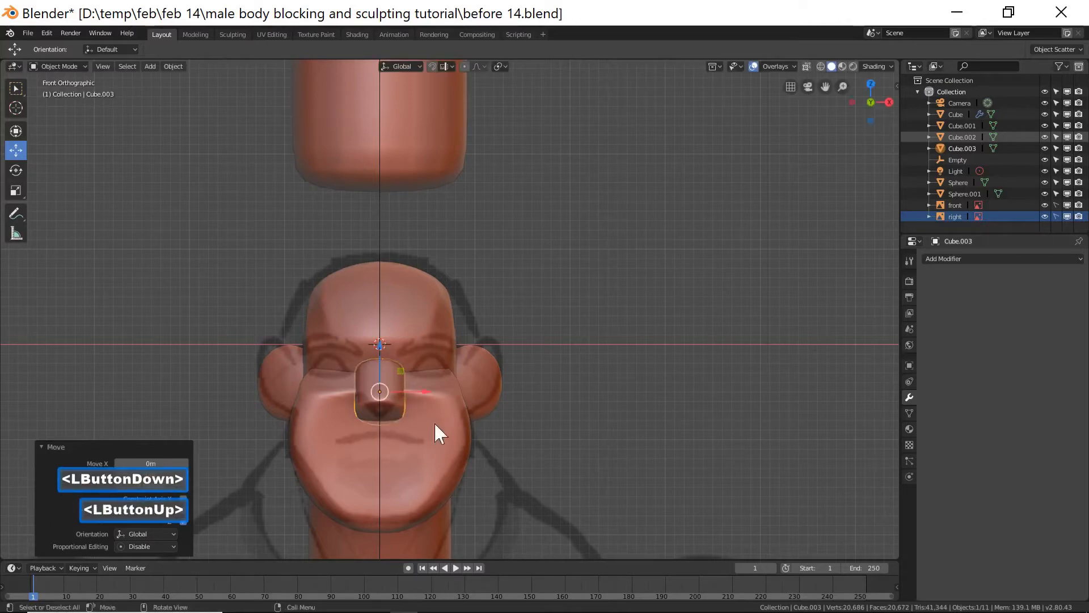
Scale the nose shape along X to about 0.94.
{"action": "key", "text": "s"}
{"action": "key", "text": "x"}
{"action": "left_click", "coordinate": [531, 431]}
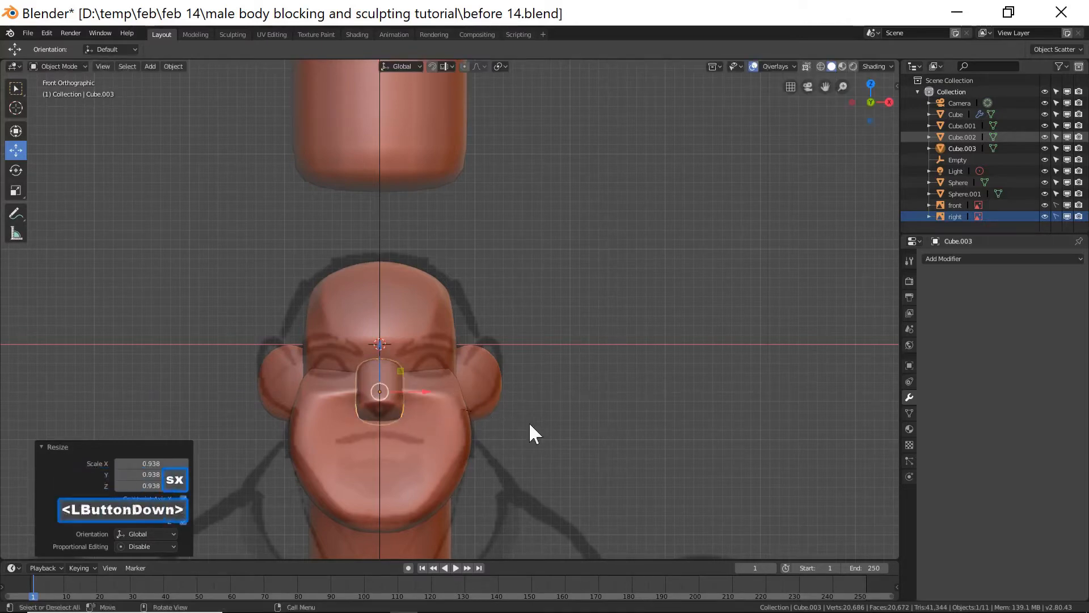
Scale the nose shape along X to about 0.915 from the front view.
{"action": "middle_click_drag", "start_coordinate": [581, 399], "coordinate": [505, 402]}
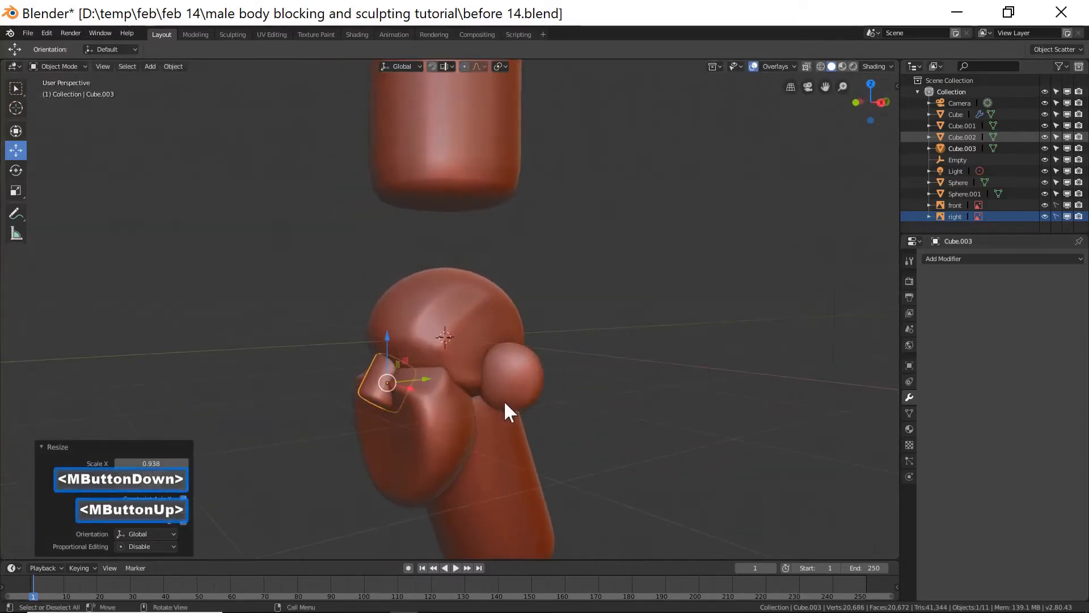
{"action": "left_click_drag", "start_coordinate": [387, 345], "coordinate": [387, 341]}
{"action": "left_click_drag", "start_coordinate": [429, 383], "coordinate": [432, 382]}
{"action": "middle_click_drag", "start_coordinate": [401, 450], "coordinate": [489, 442]}
{"action": "key", "text": "KP_1"}
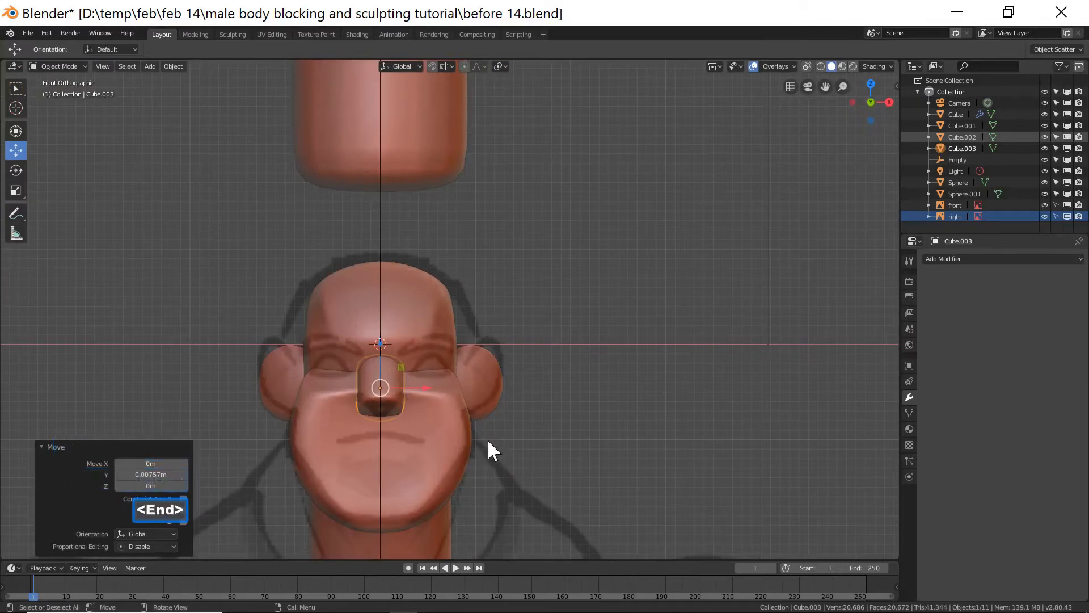
{"action": "key", "text": "s"}
{"action": "key", "text": "x"}
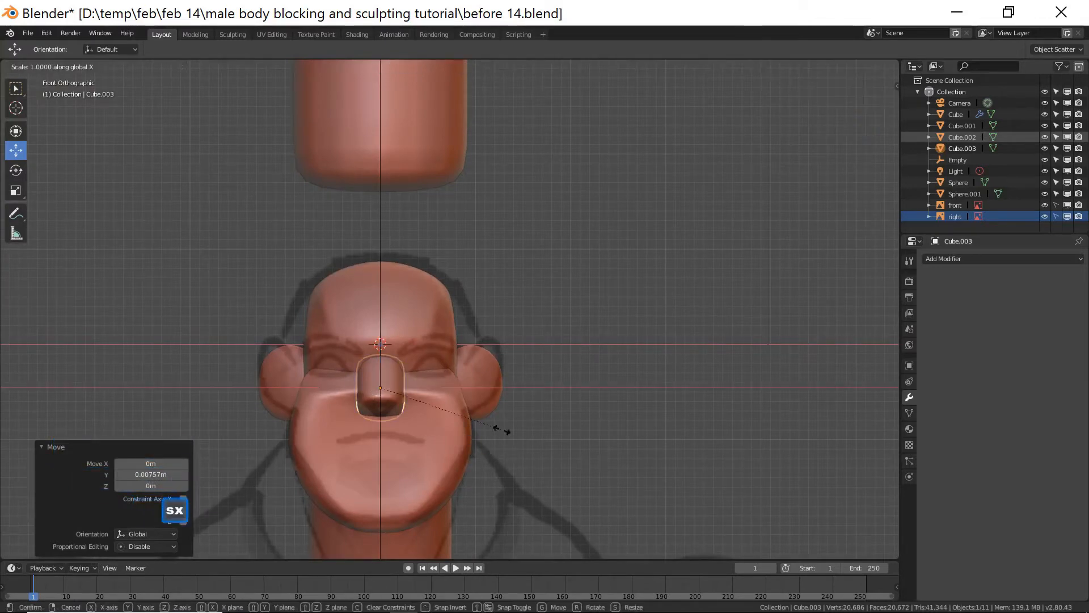
{"action": "left_click", "coordinate": [490, 430]}
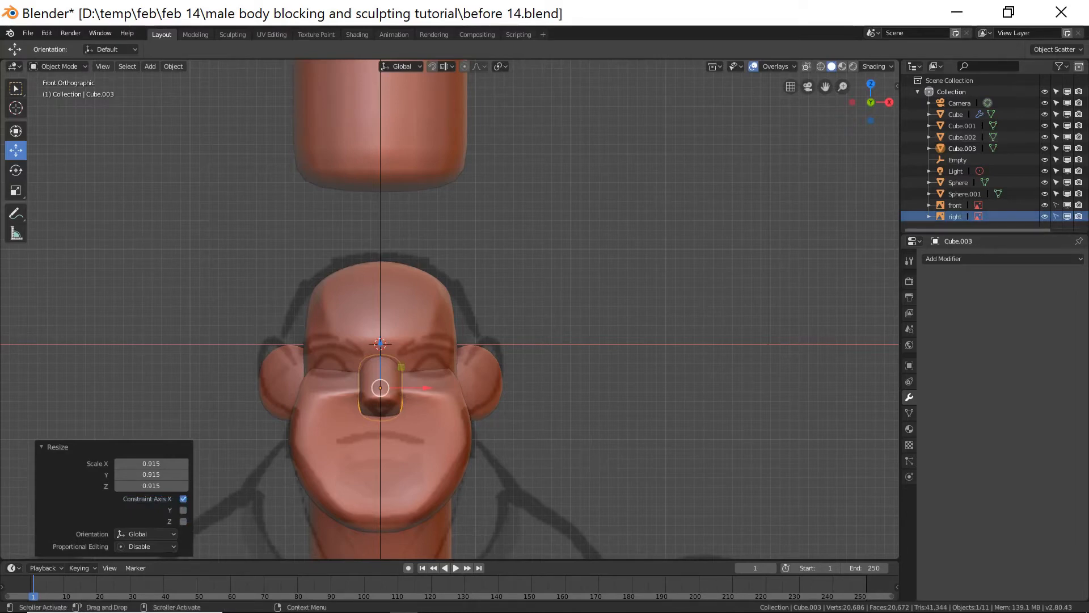
Duplicate the neck cylinder and move the copy down to the chest area of the reference.
{"action": "left_click", "coordinate": [724, 361]}
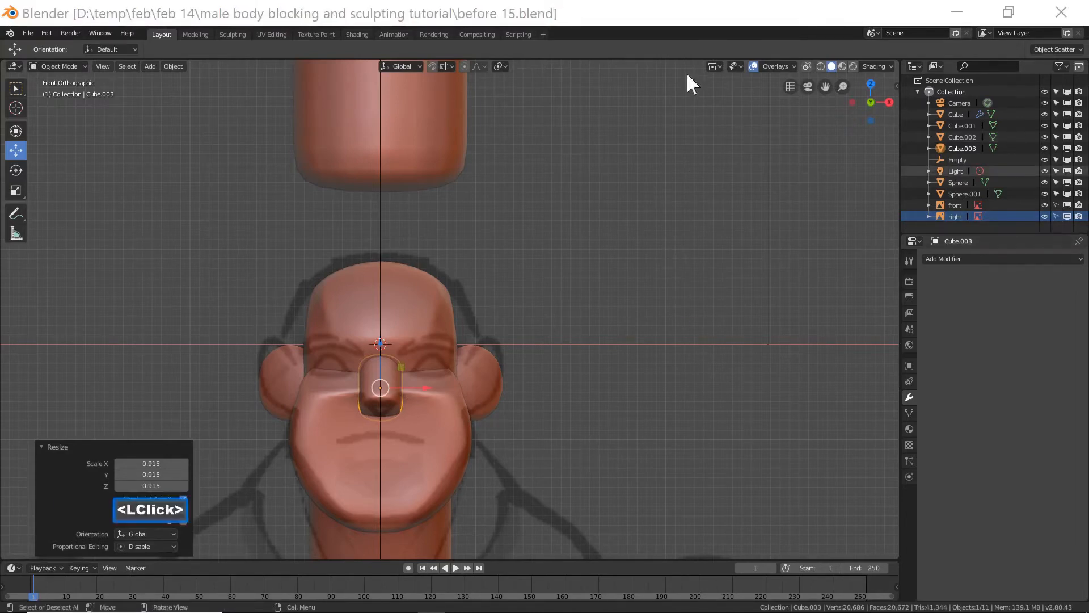
{"action": "scroll", "coordinate": [674, 293], "scroll_direction": "down", "scroll_amount": 5}
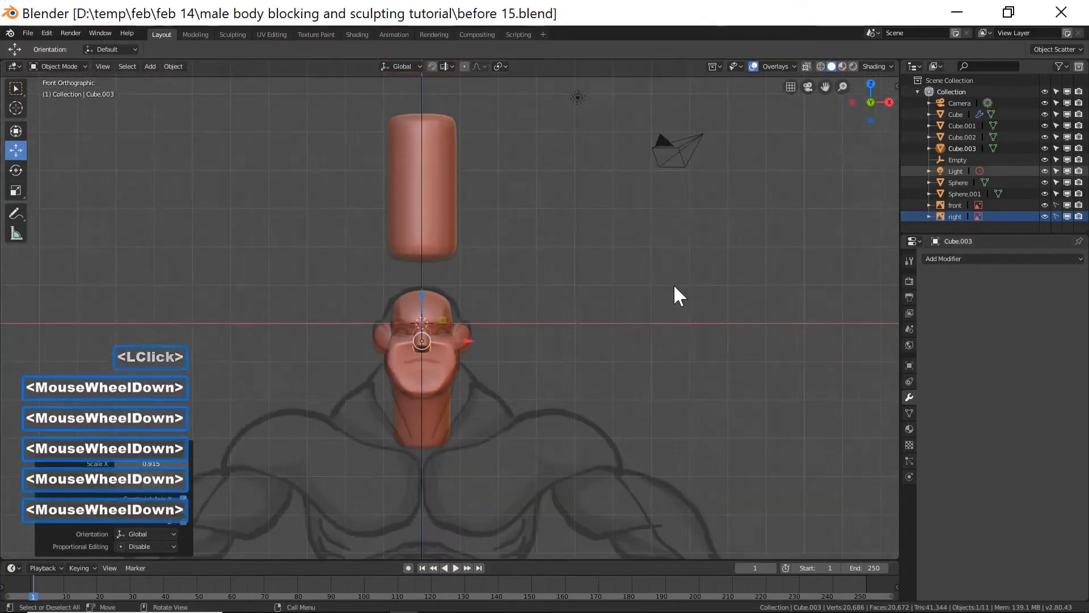
{"action": "scroll", "coordinate": [674, 292], "scroll_direction": "down", "scroll_amount": 2}
{"action": "left_click", "coordinate": [442, 238]}
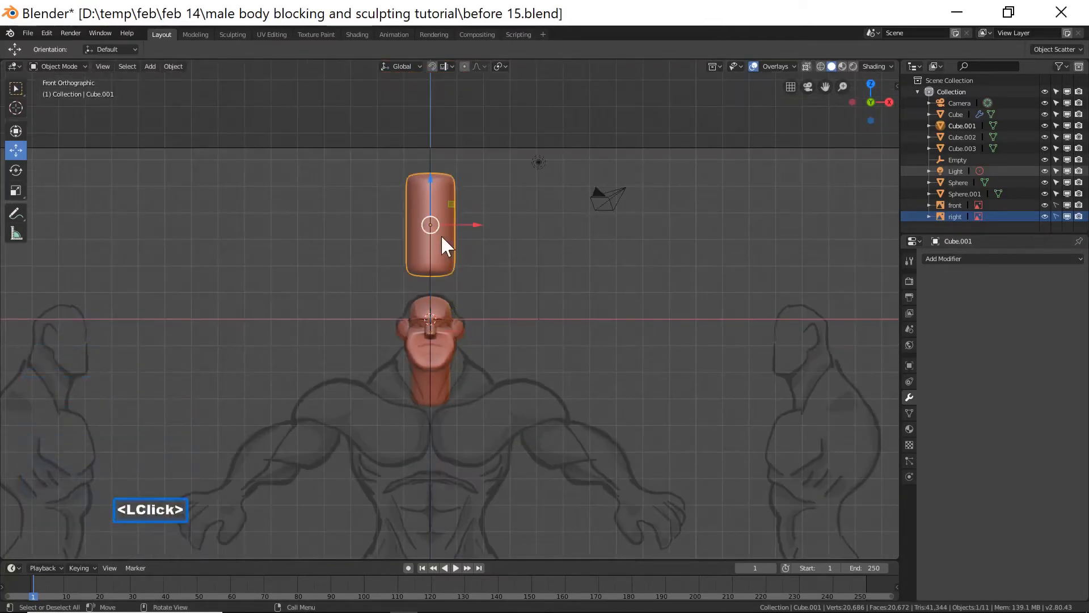
{"action": "key", "text": "shift+d"}
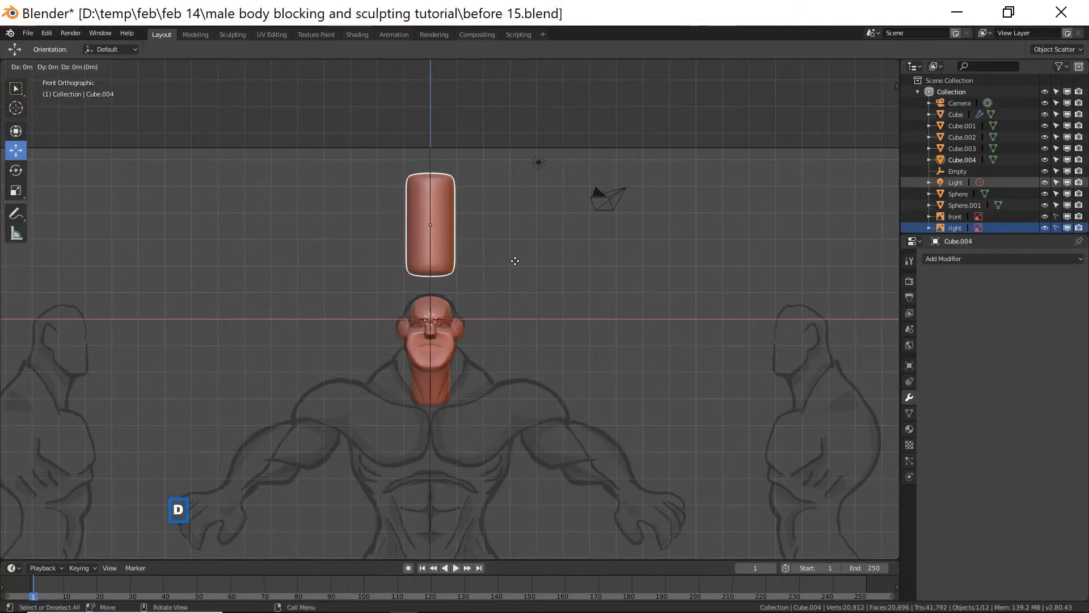
{"action": "right_click", "coordinate": [515, 259]}
{"action": "left_click_drag", "start_coordinate": [424, 182], "coordinate": [430, 414]}
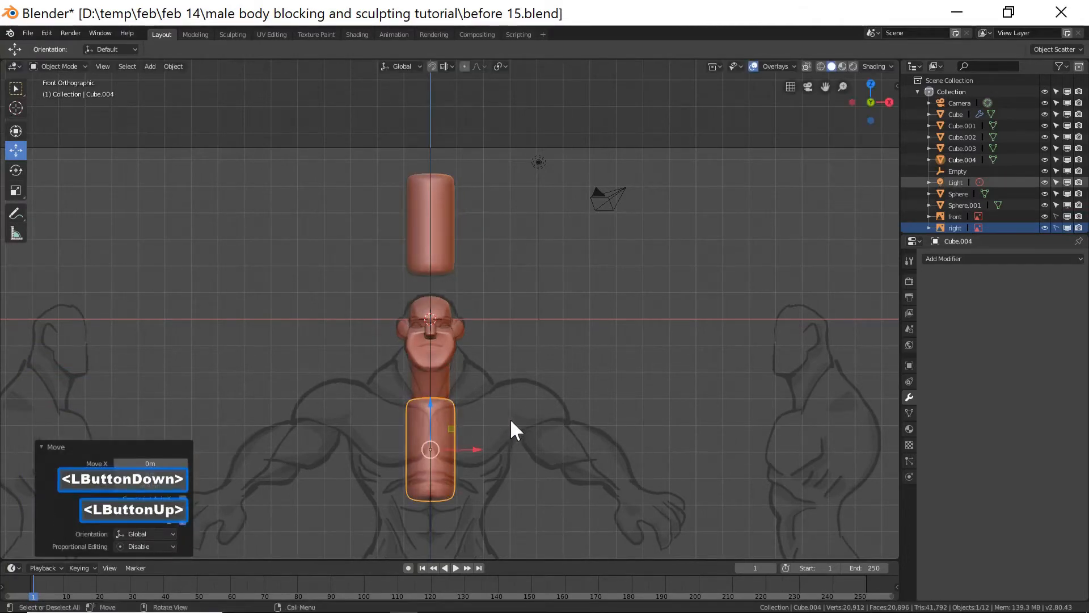
Scale the torso block up uniformly, about 2.17 and then about 1.40, to match the chest width.
{"action": "key", "text": "s"}
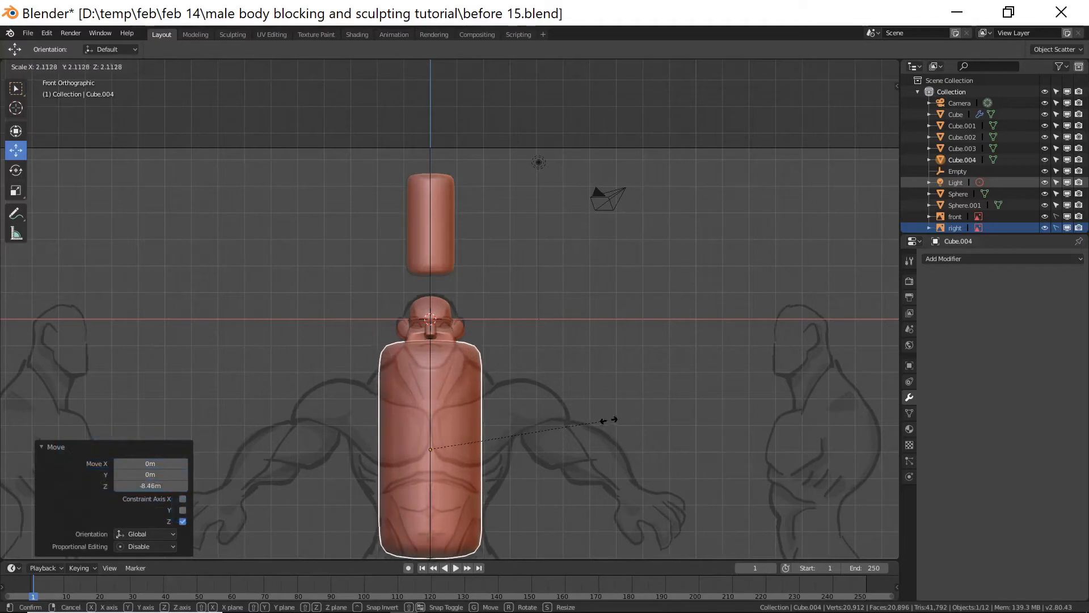
{"action": "left_click", "coordinate": [614, 427]}
{"action": "middle_click_drag", "start_coordinate": [598, 452], "coordinate": [590, 407], "text": "shift"}
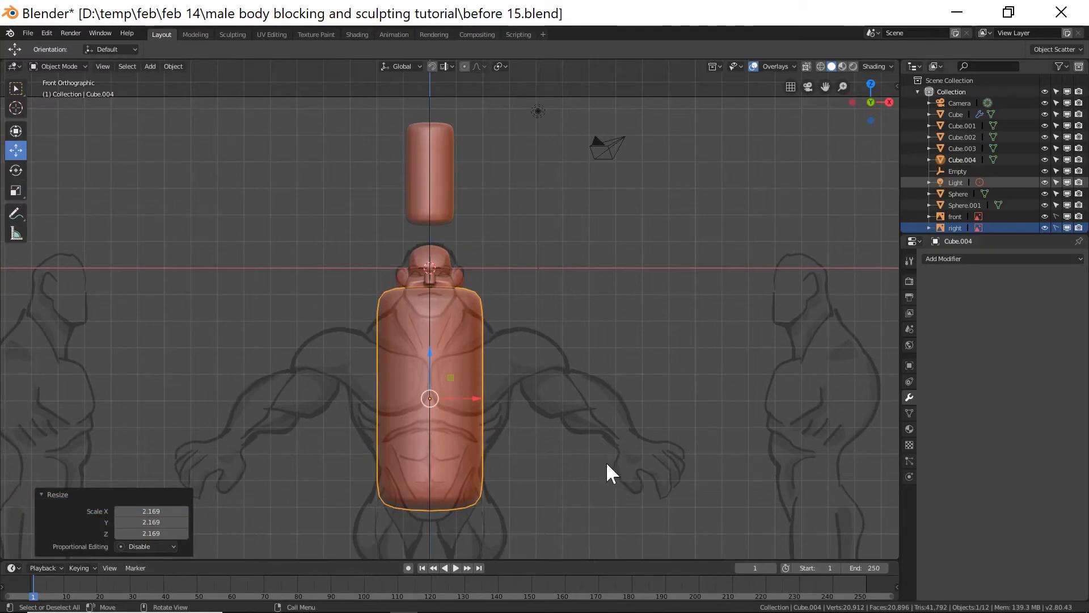
{"action": "key", "text": "s"}
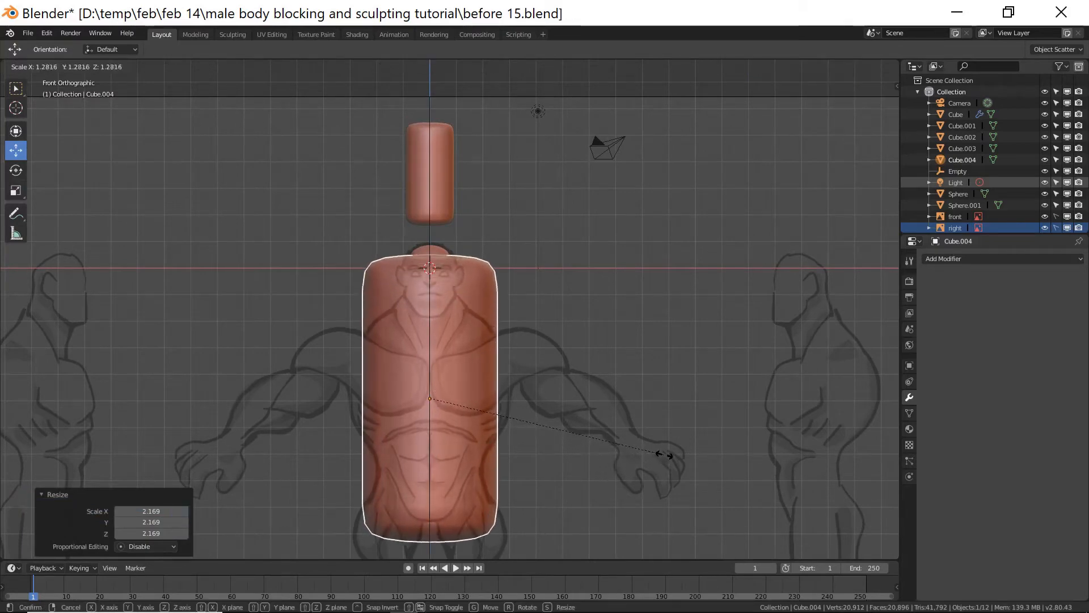
{"action": "left_click", "coordinate": [693, 457]}
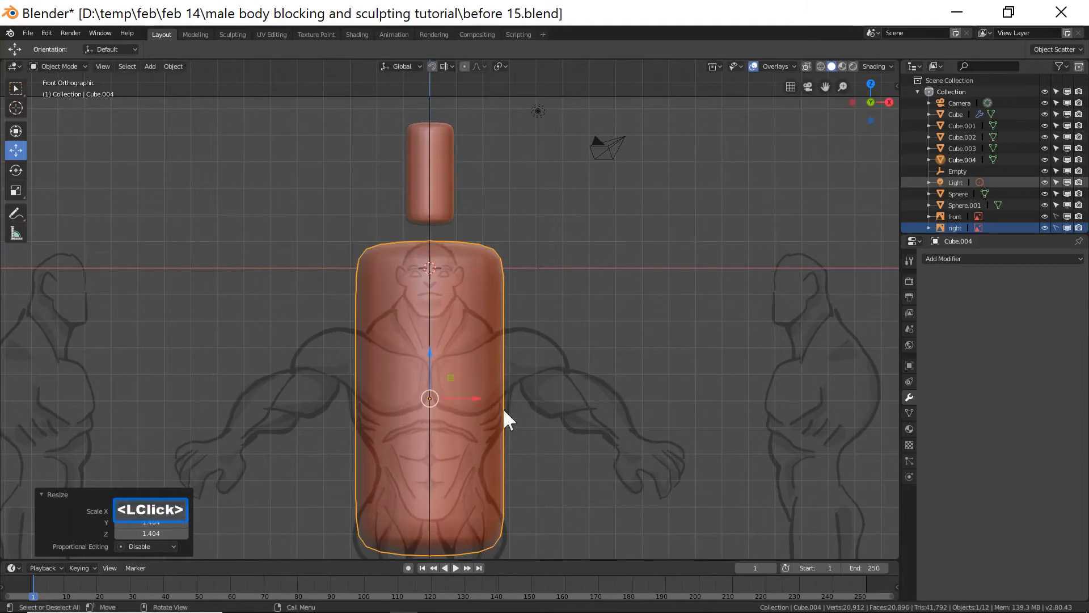
Scale the torso block along Z to about 0.73 and move it down onto the chest.
{"action": "key", "text": "s"}
{"action": "key", "text": "z"}
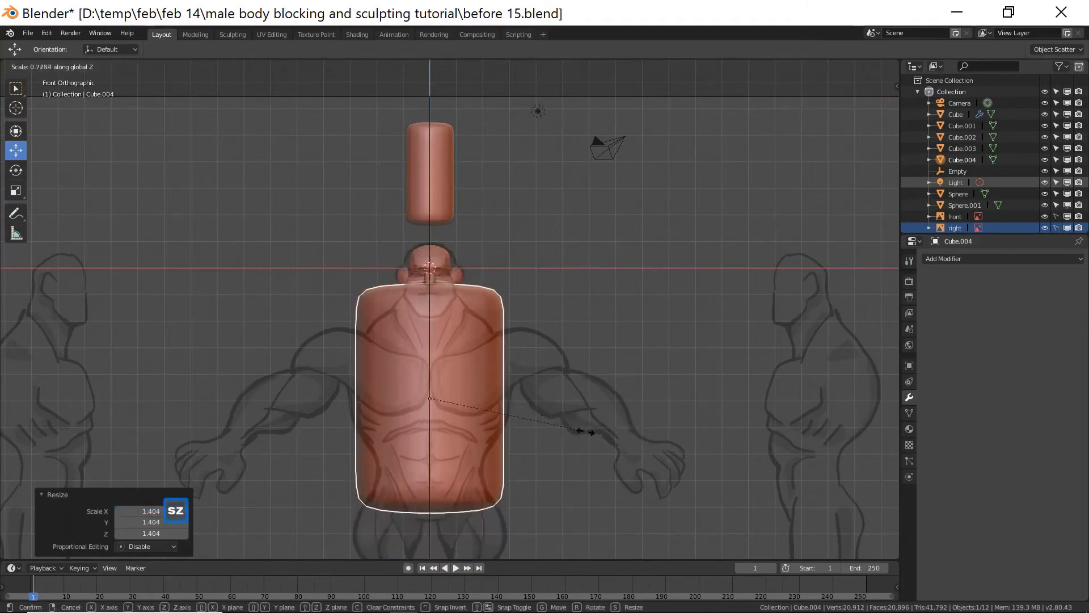
{"action": "left_click", "coordinate": [508, 398]}
{"action": "left_click_drag", "start_coordinate": [430, 353], "coordinate": [430, 384]}
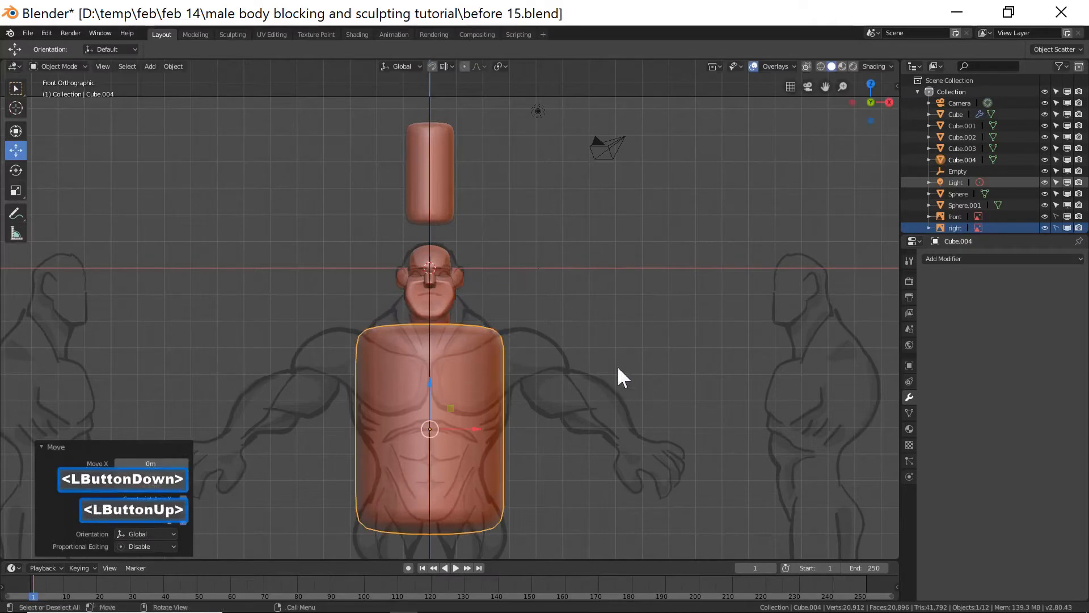
Scale the torso block along Z to about 0.75 and move it up slightly under the neck.
{"action": "key", "text": "s"}
{"action": "key", "text": "z"}
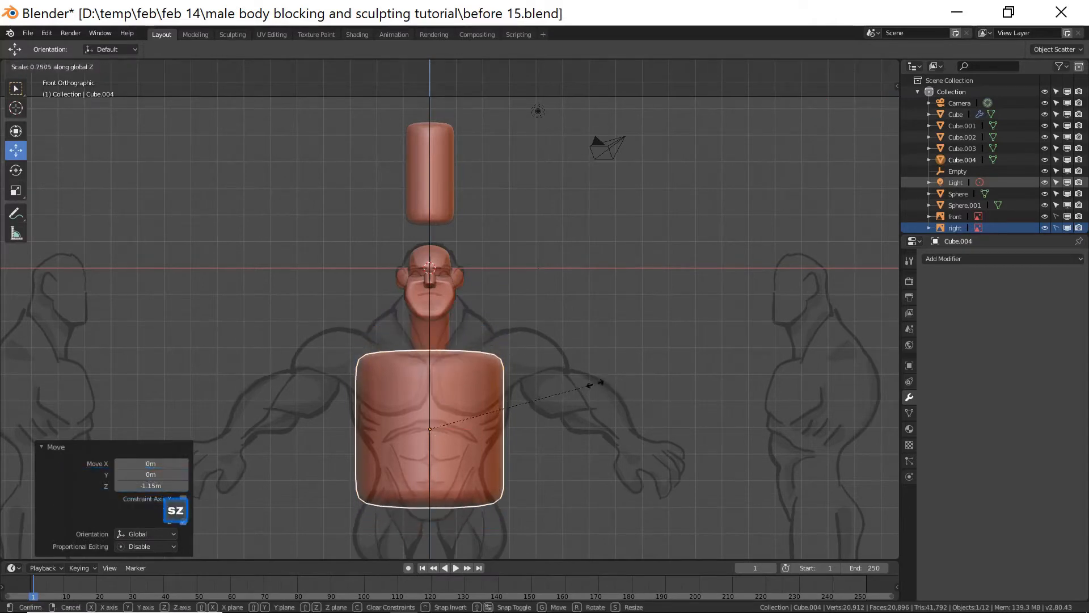
{"action": "left_click", "coordinate": [586, 384]}
{"action": "left_click_drag", "start_coordinate": [438, 378], "coordinate": [431, 367]}
In side view, move the torso block along Y and scale it along Y to about 0.86.
{"action": "key", "text": "Page_Down"}
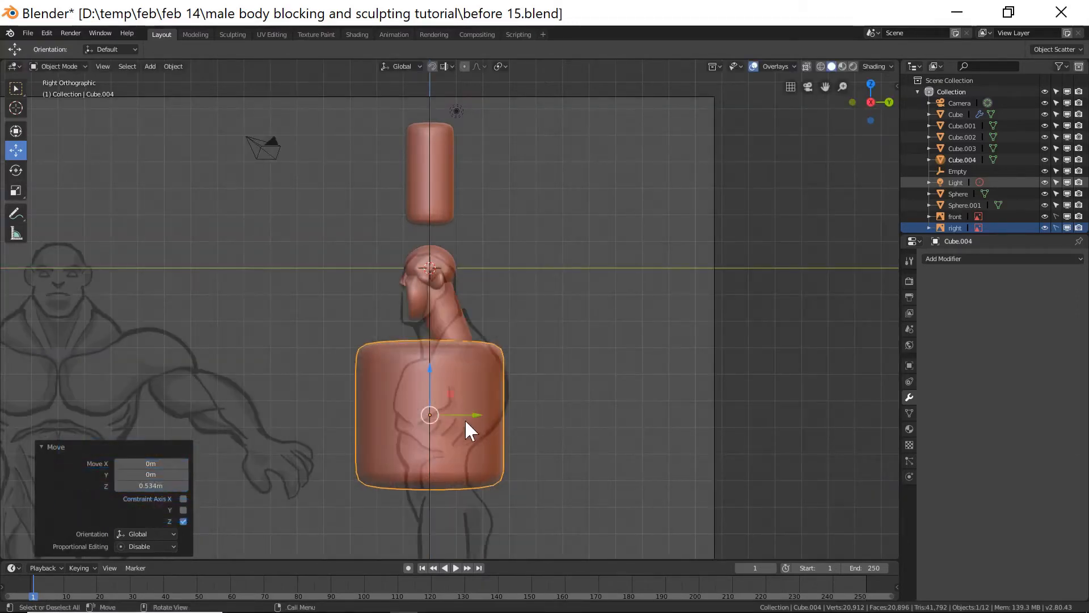
{"action": "left_click_drag", "start_coordinate": [475, 417], "coordinate": [490, 417]}
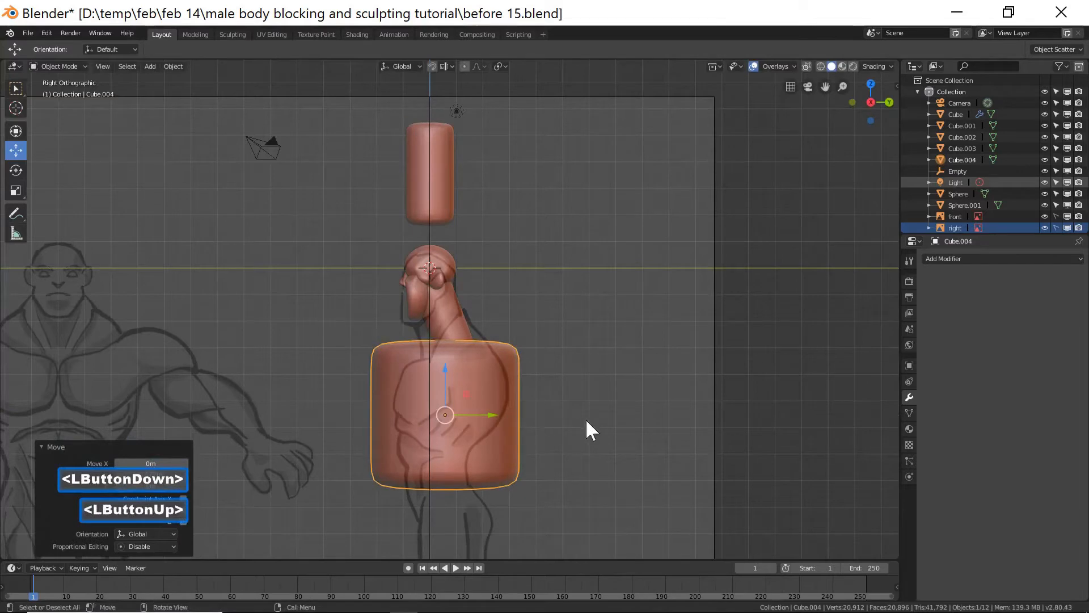
{"action": "key", "text": "s"}
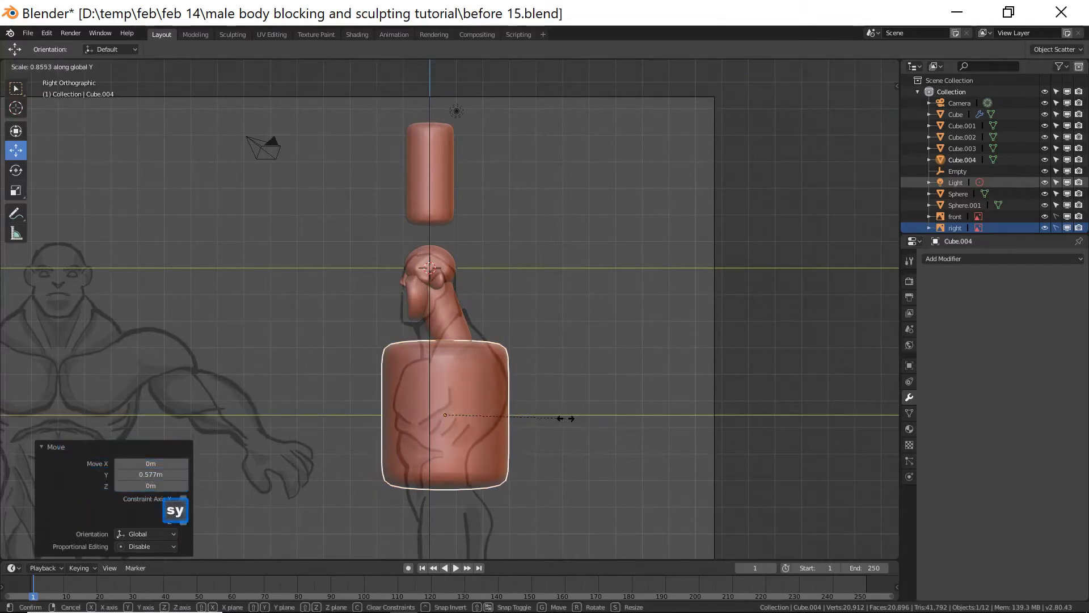
{"action": "left_click", "coordinate": [566, 419]}
{"action": "left_click_drag", "start_coordinate": [491, 419], "coordinate": [498, 414]}
Scale the torso block along Y to about 0.97 and nudge it along Y to fit the side reference.
{"action": "key", "text": "s"}
{"action": "key", "text": "y"}
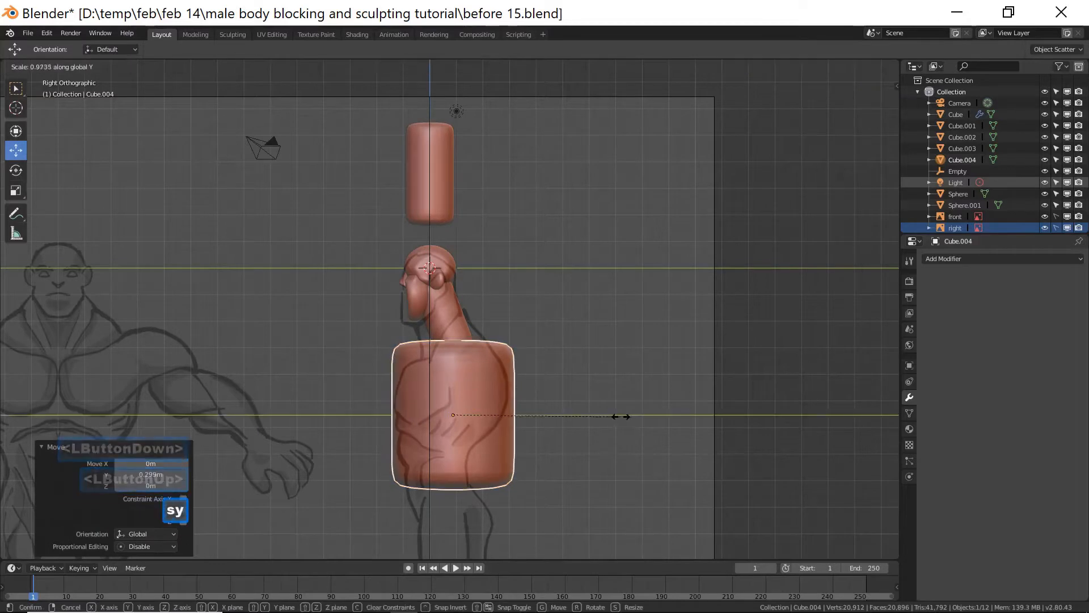
{"action": "left_click", "coordinate": [616, 416]}
{"action": "left_click_drag", "start_coordinate": [501, 416], "coordinate": [500, 416]}
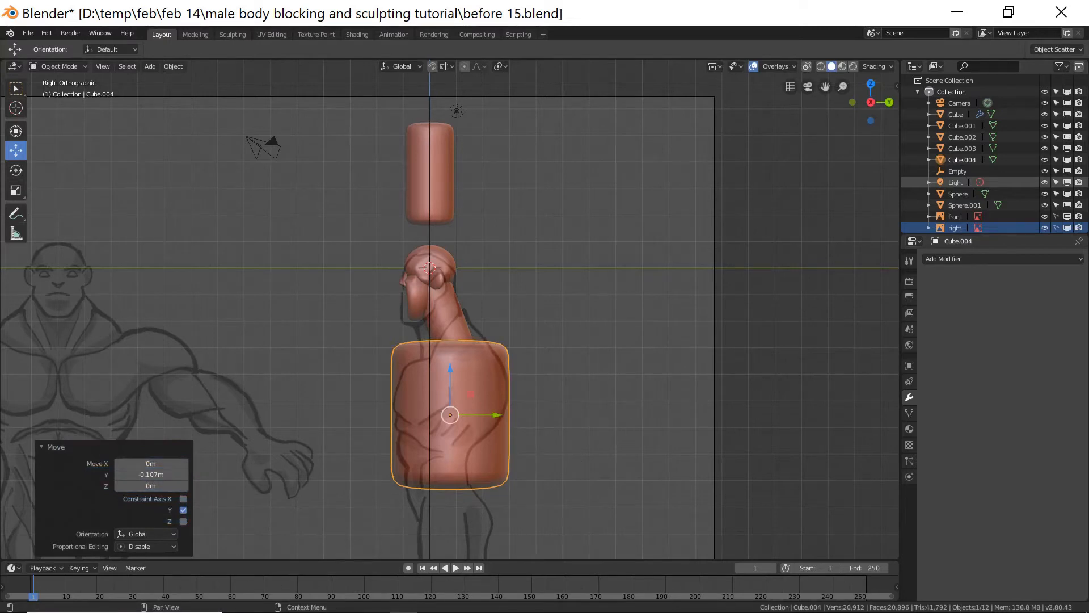
{"action": "left_click", "coordinate": [605, 395]}
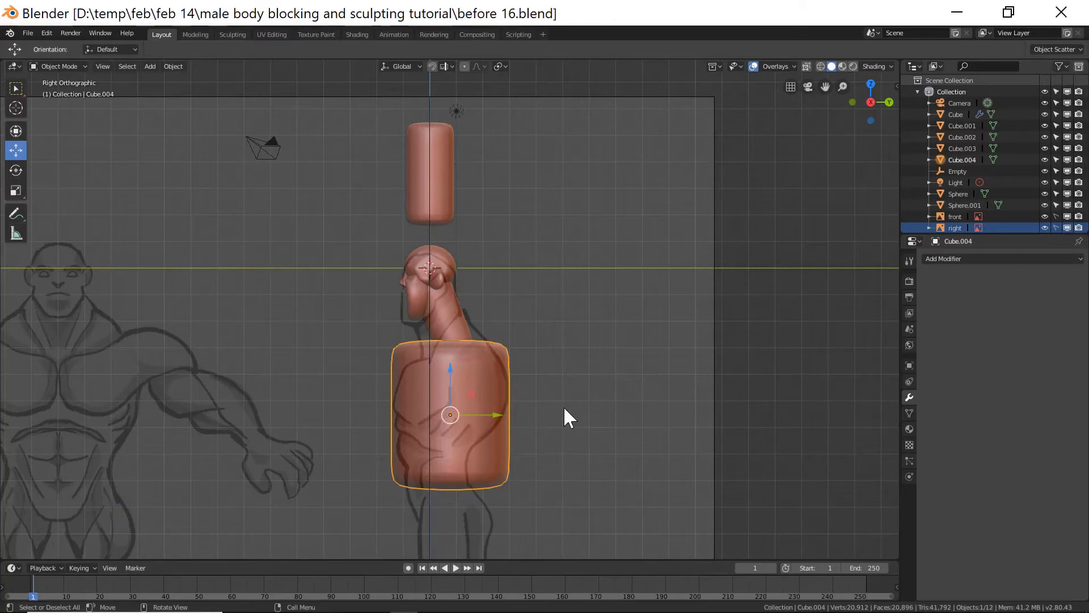
Scale the torso block along Z to about 0.92 and move it up.
{"action": "key", "text": "s"}
{"action": "key", "text": "z"}
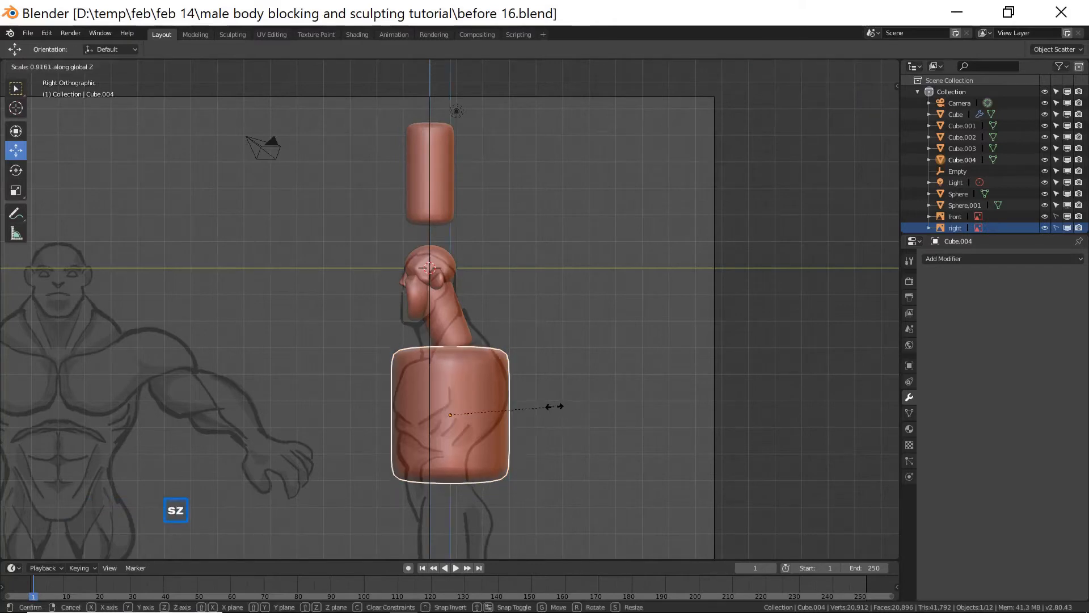
{"action": "left_click", "coordinate": [546, 407]}
{"action": "left_click_drag", "start_coordinate": [447, 374], "coordinate": [452, 368]}
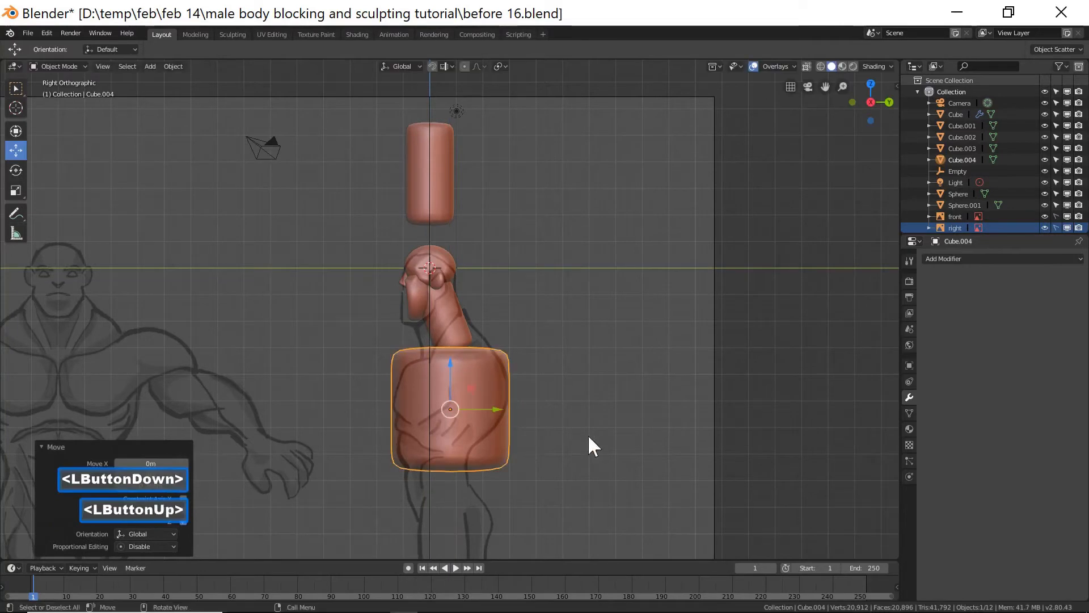
Scale the torso block to about 0.95 and raise it slightly.
{"action": "key", "text": "s"}
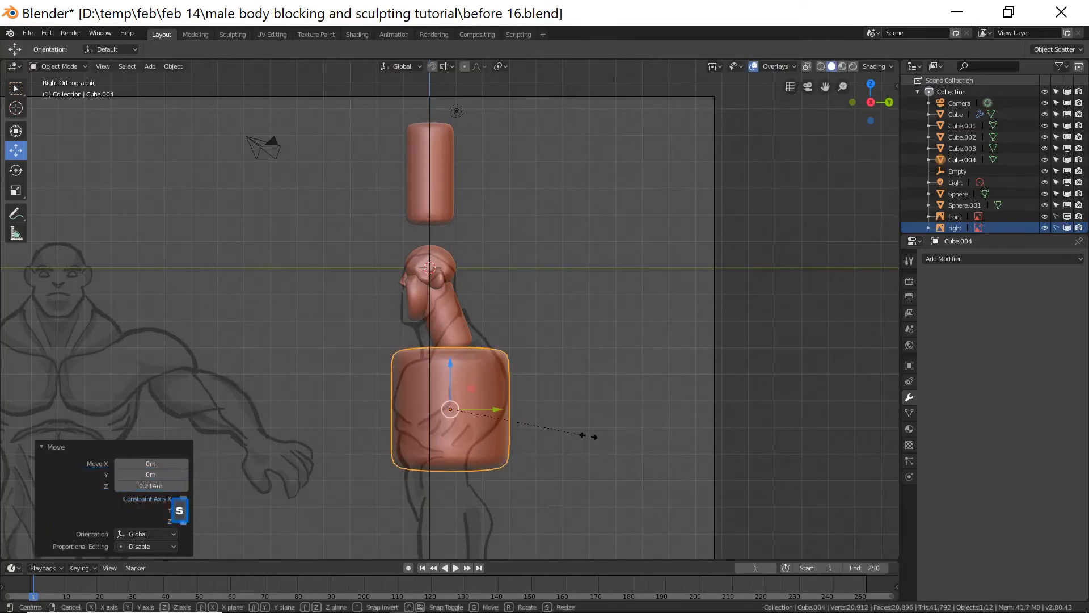
{"action": "key", "text": "z"}
{"action": "left_click", "coordinate": [582, 437]}
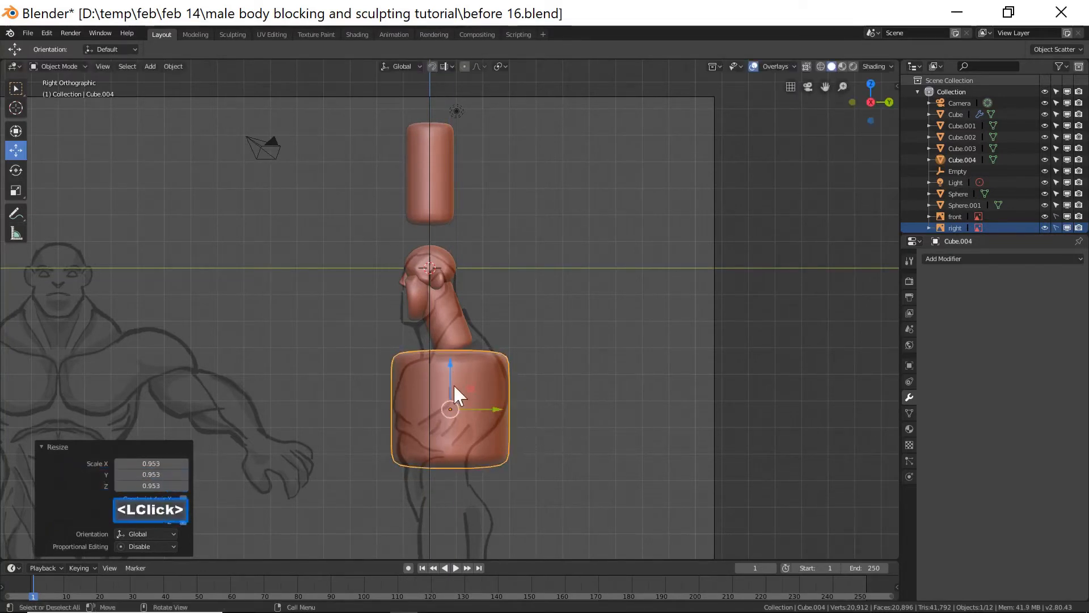
{"action": "left_click_drag", "start_coordinate": [451, 369], "coordinate": [451, 367]}
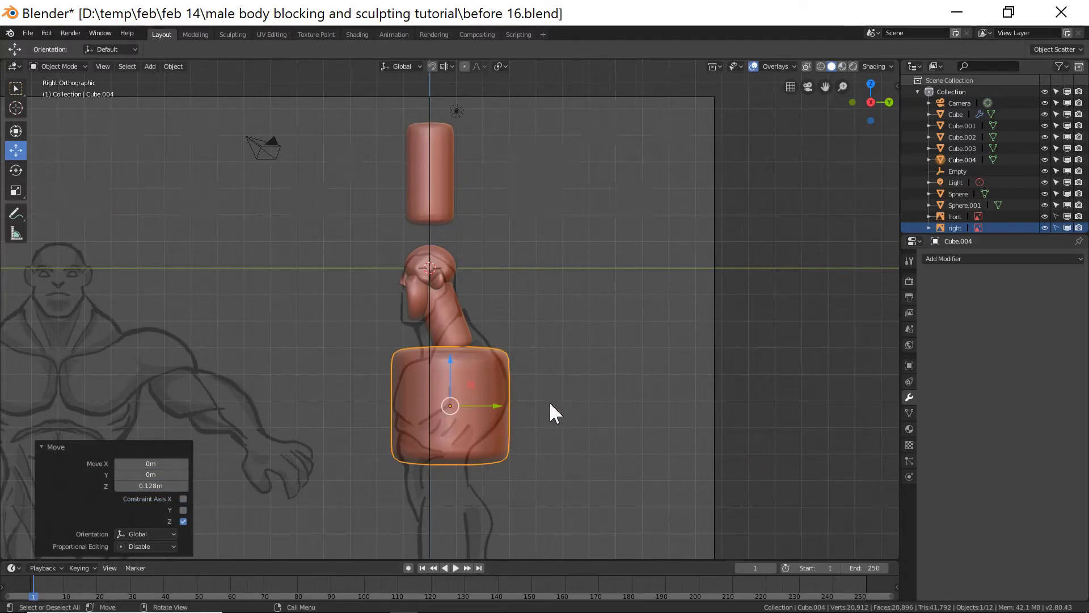
Switch to front view and enter Edit Mode on the torso block.
{"action": "key", "text": "KP_1"}
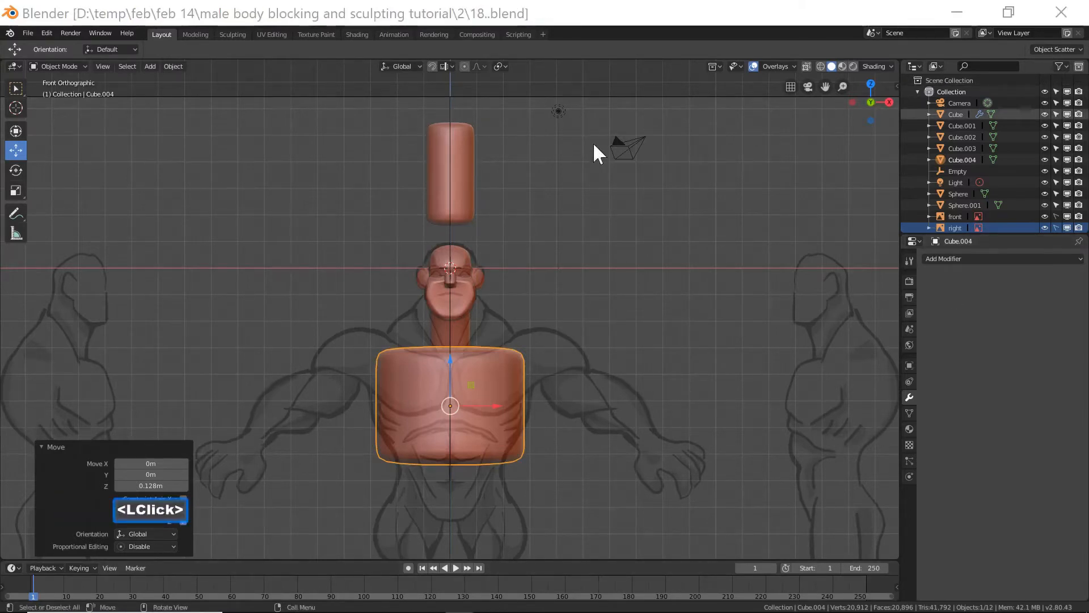
{"action": "left_click", "coordinate": [637, 18]}
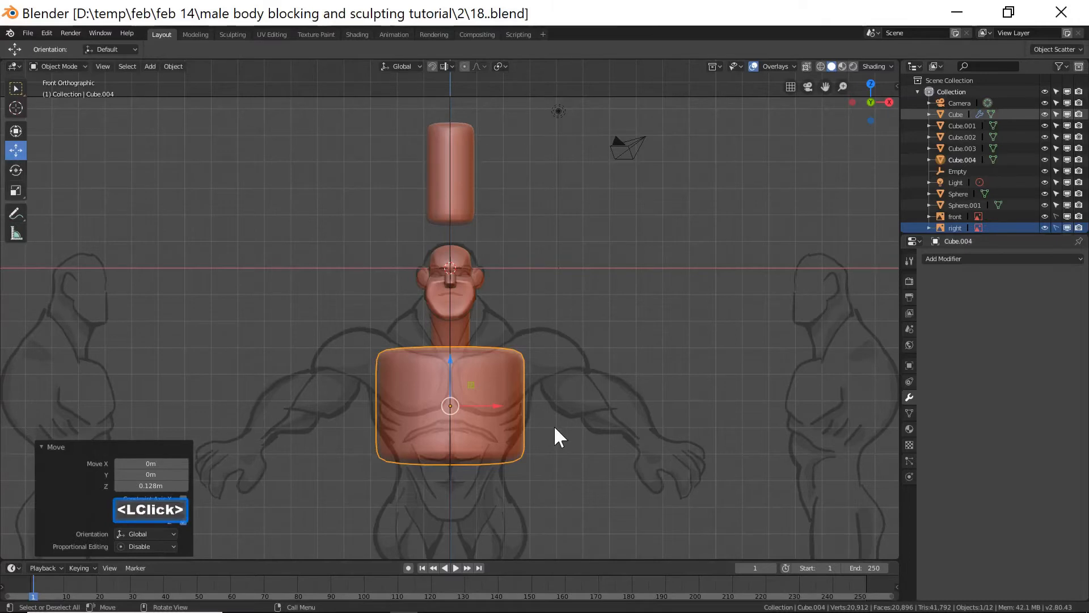
{"action": "left_click", "coordinate": [79, 67]}
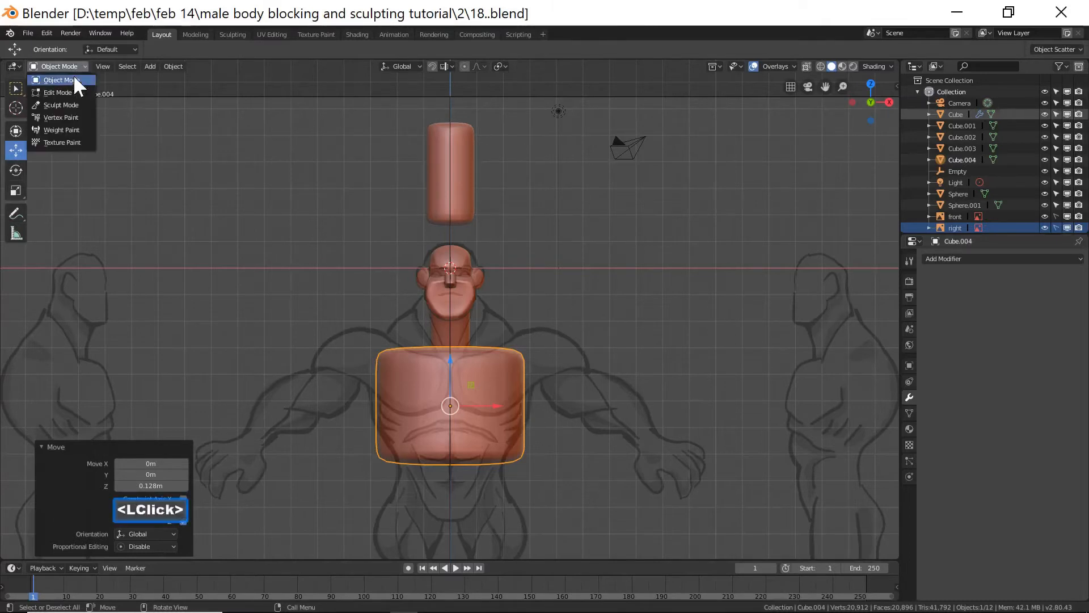
{"action": "left_click", "coordinate": [71, 86]}
Circle-select the faces on the underside of the torso block.
{"action": "middle_click_drag", "start_coordinate": [509, 415], "coordinate": [523, 343]}
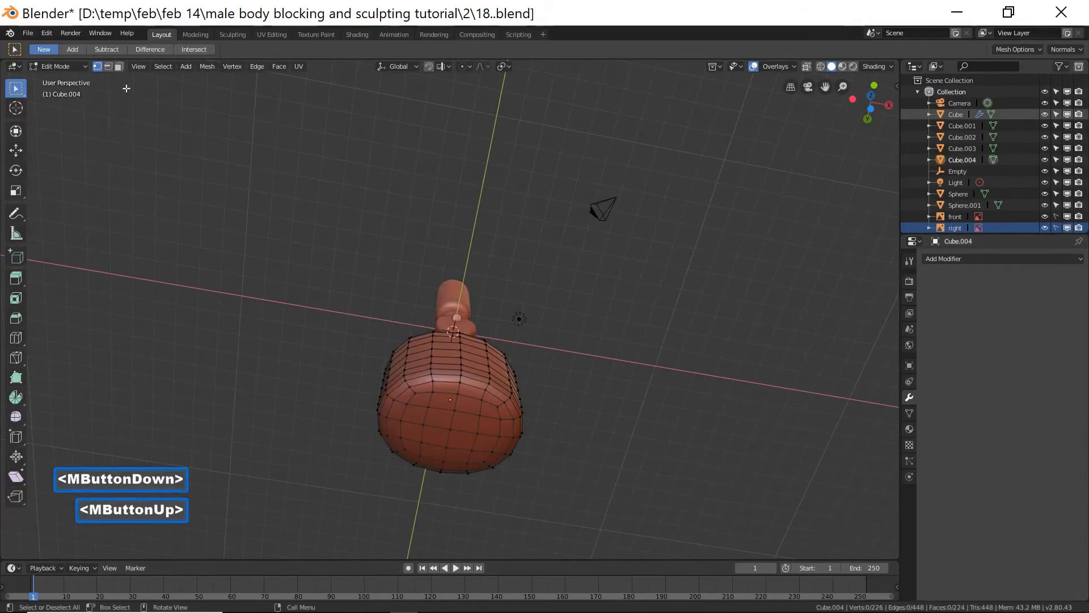
{"action": "left_click", "coordinate": [118, 67]}
{"action": "key", "text": "c"}
{"action": "mouse_move", "coordinate": [456, 411]}
{"action": "left_mouse_down"}
{"action": "mouse_move", "coordinate": [441, 425]}
{"action": "mouse_move", "coordinate": [477, 448]}
{"action": "mouse_move", "coordinate": [476, 431]}
{"action": "mouse_move", "coordinate": [454, 417]}
{"action": "mouse_move", "coordinate": [429, 413]}
{"action": "mouse_move", "coordinate": [423, 437]}
{"action": "mouse_move", "coordinate": [478, 421]}
{"action": "left_mouse_up"}
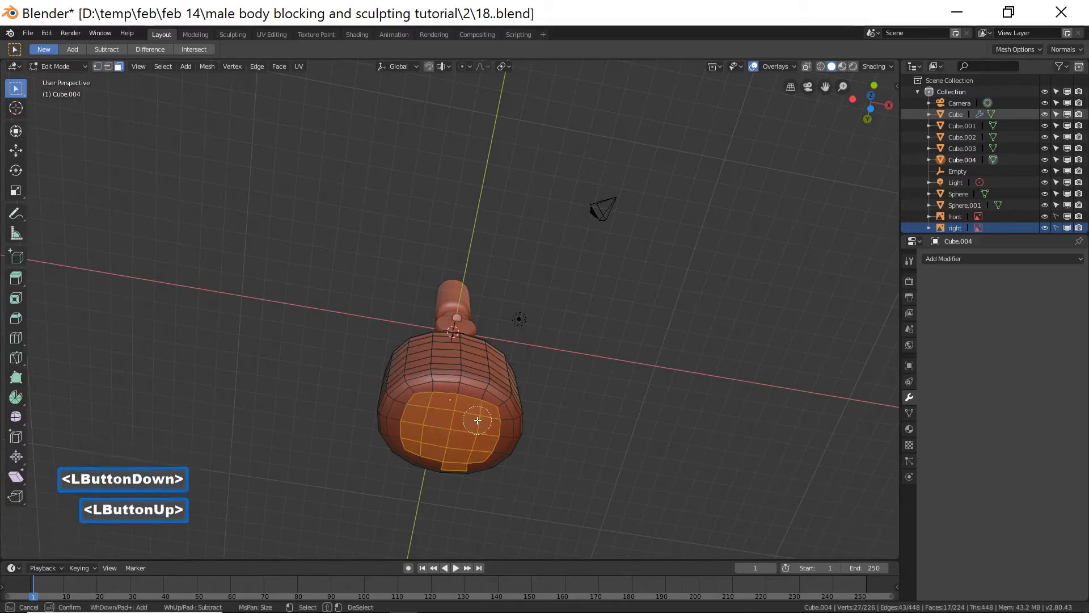
{"action": "middle_click", "coordinate": [460, 482]}
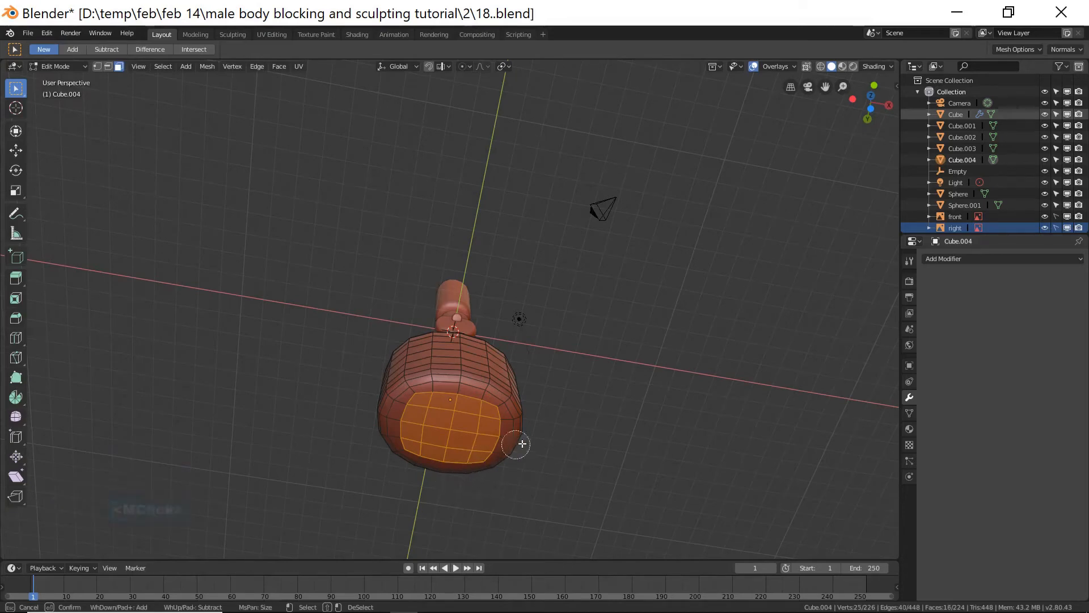
{"action": "right_click", "coordinate": [661, 374]}
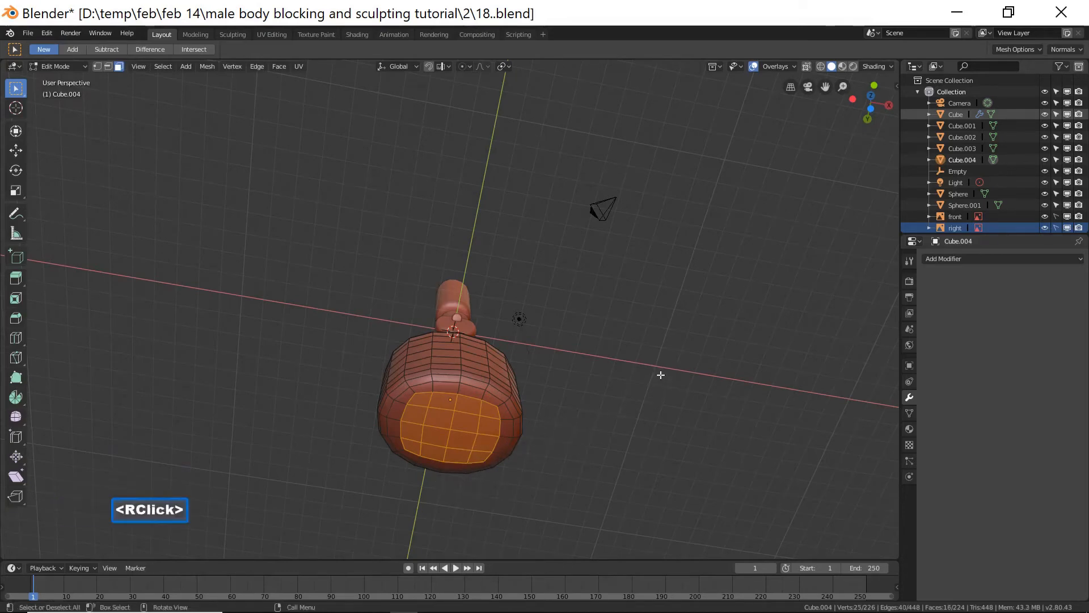
Extrude the selected bottom faces in place and move them up 0.299 m along Z into the torso.
{"action": "key", "text": "e"}
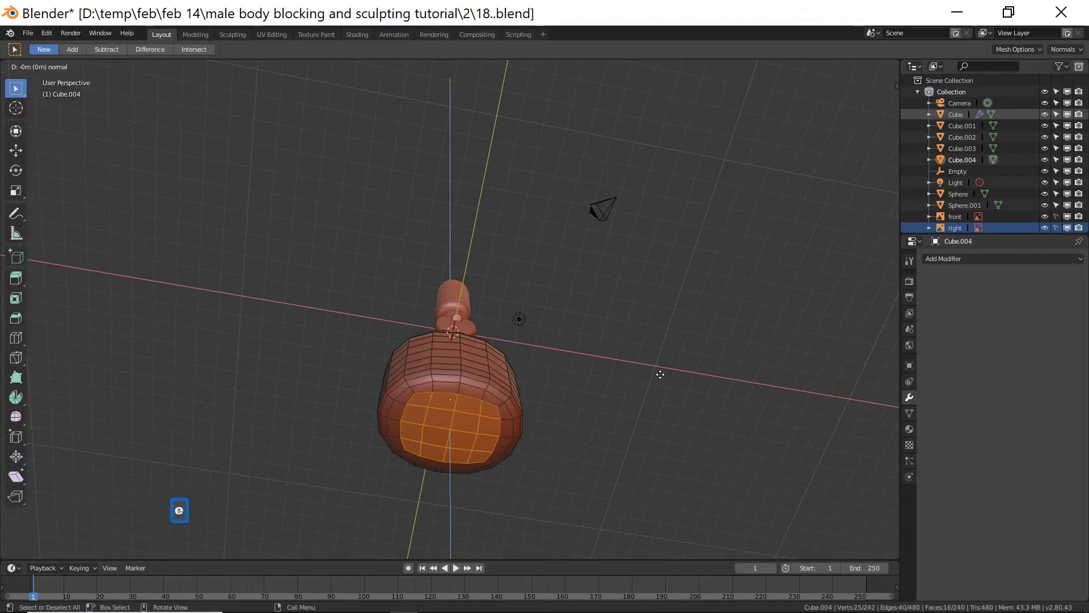
{"action": "left_click", "coordinate": [663, 356]}
{"action": "middle_click_drag", "start_coordinate": [599, 280], "coordinate": [592, 345]}
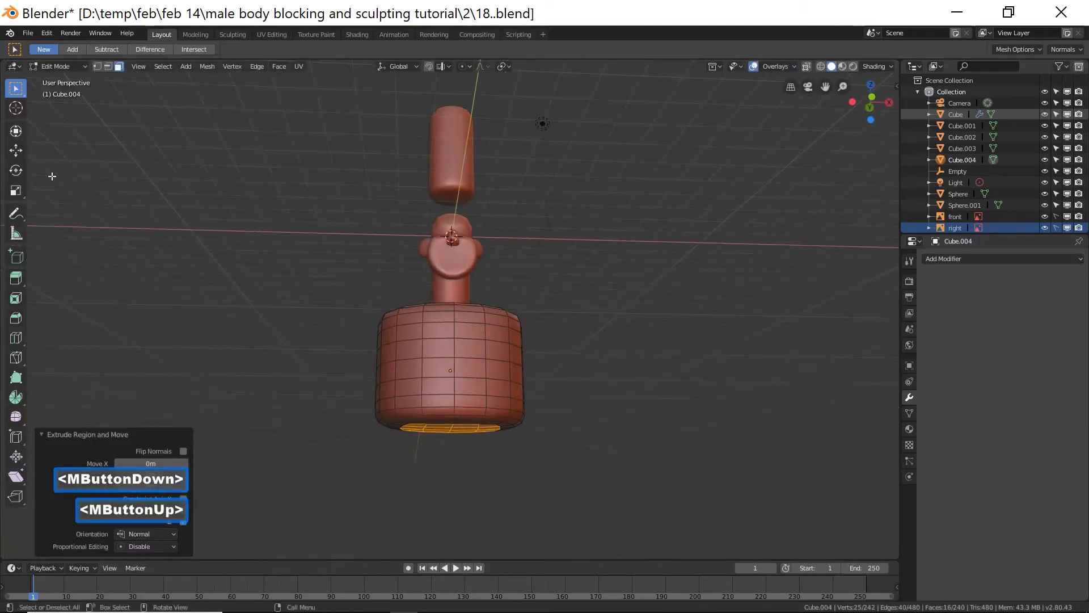
{"action": "left_click", "coordinate": [18, 150]}
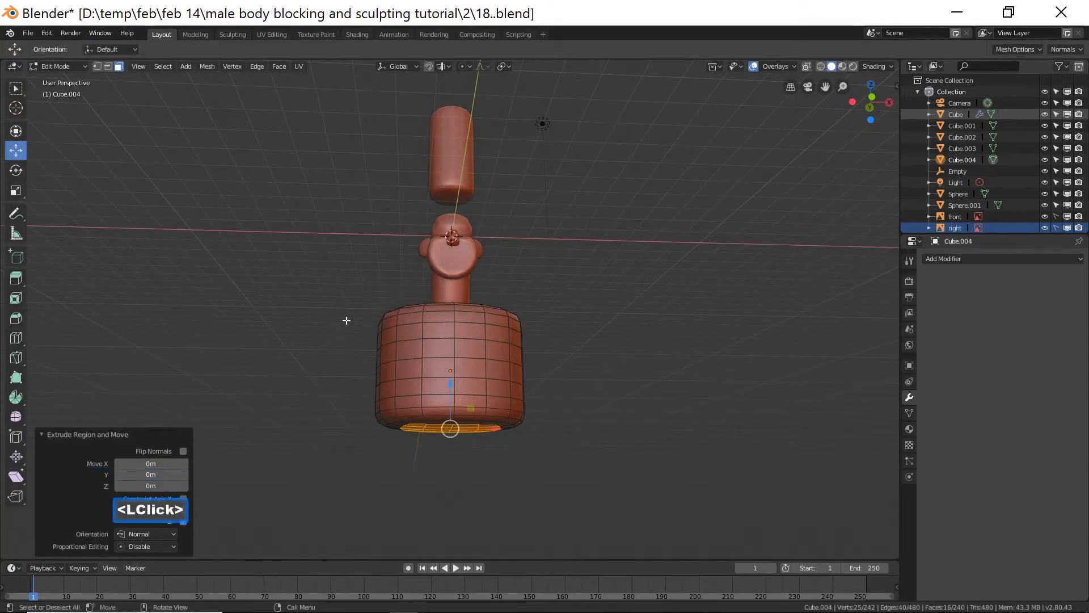
{"action": "left_click_drag", "start_coordinate": [451, 386], "coordinate": [452, 343]}
{"action": "middle_click_drag", "start_coordinate": [452, 347], "coordinate": [460, 400]}
{"action": "left_click_drag", "start_coordinate": [450, 342], "coordinate": [451, 333]}
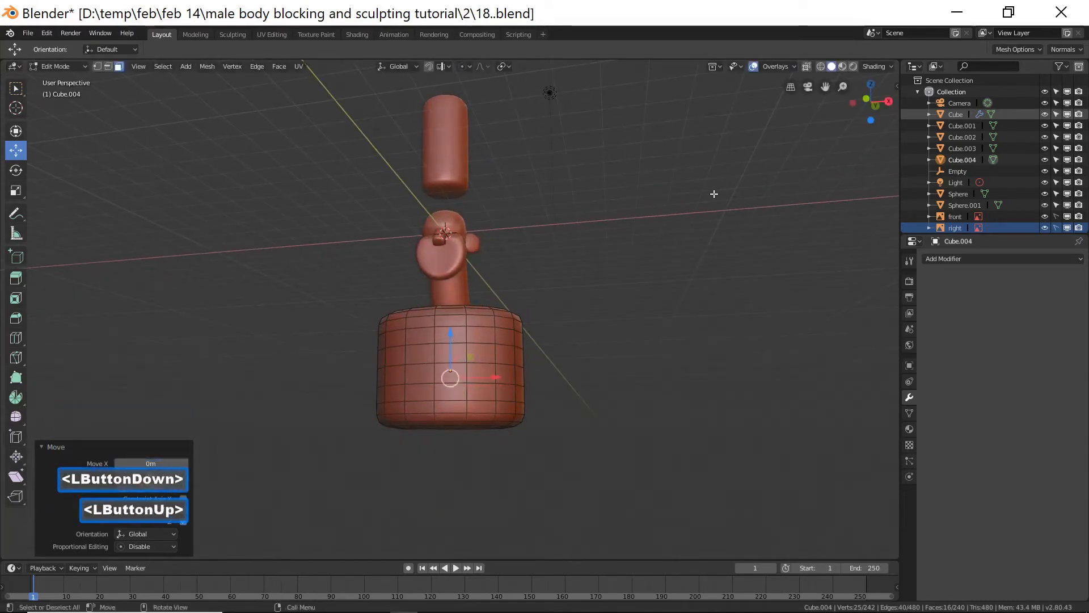
{"action": "left_click", "coordinate": [820, 66]}
{"action": "middle_click_drag", "start_coordinate": [450, 394], "coordinate": [477, 390]}
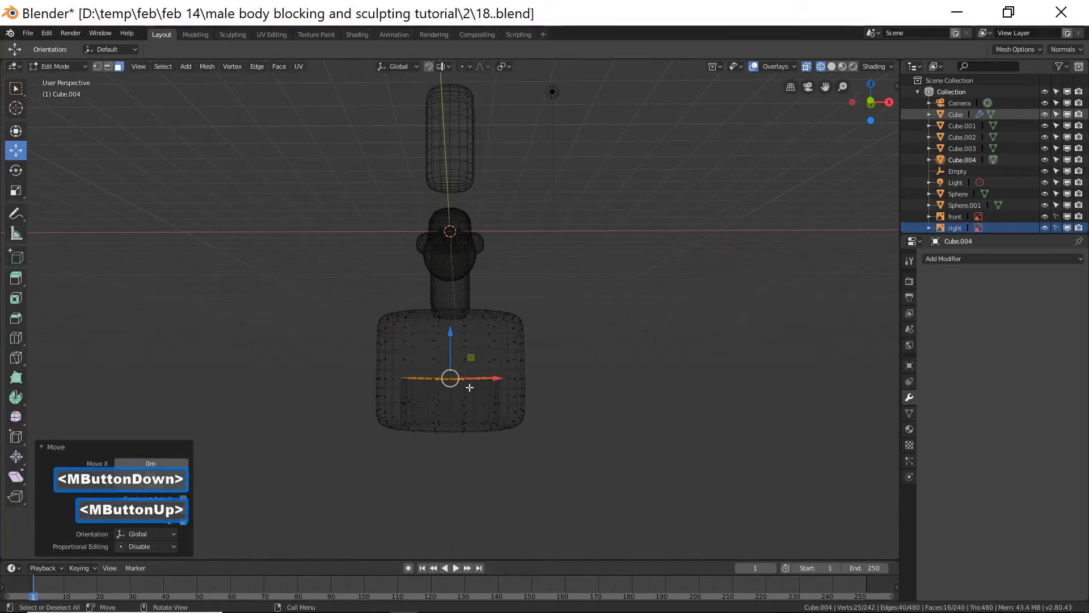
{"action": "left_click", "coordinate": [831, 66]}
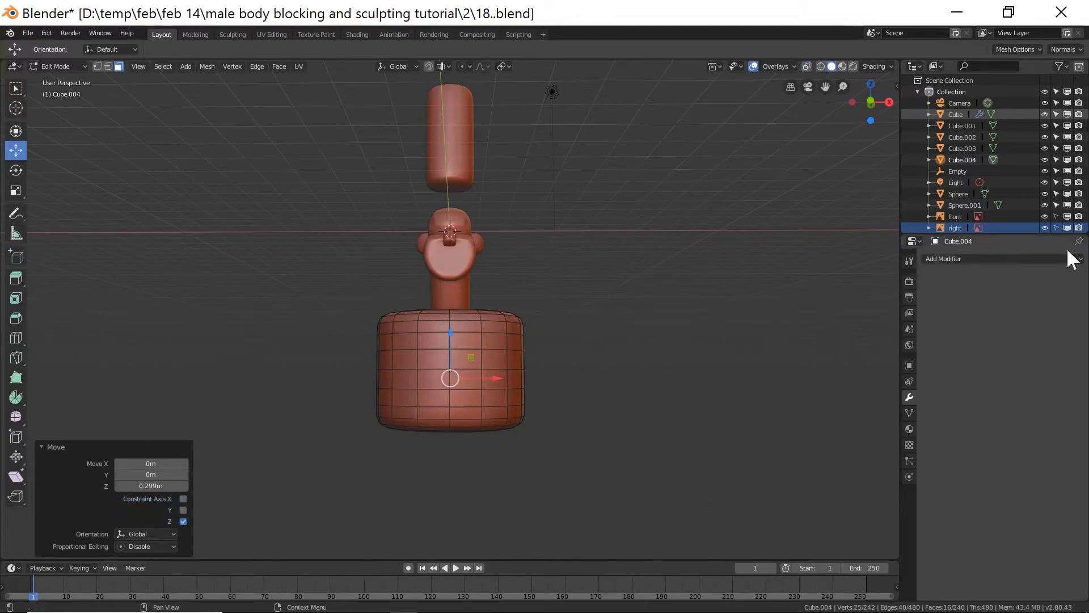
Save the file as an incremented version and deselect all geometry.
{"action": "left_click", "coordinate": [703, 24]}
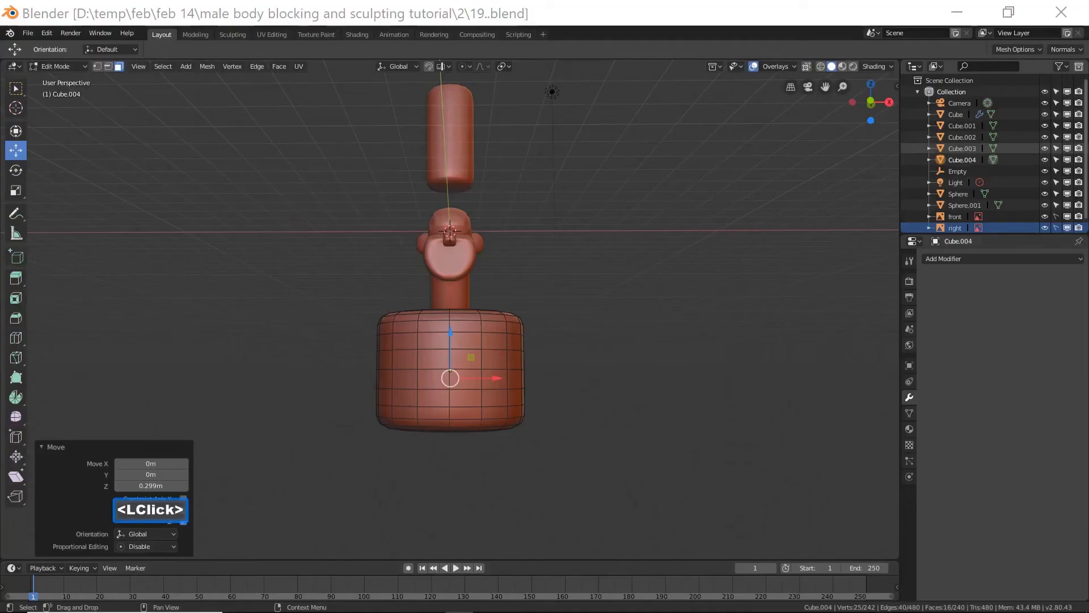
{"action": "key", "text": "ctrl+alt+s"}
{"action": "left_click", "coordinate": [657, 177]}
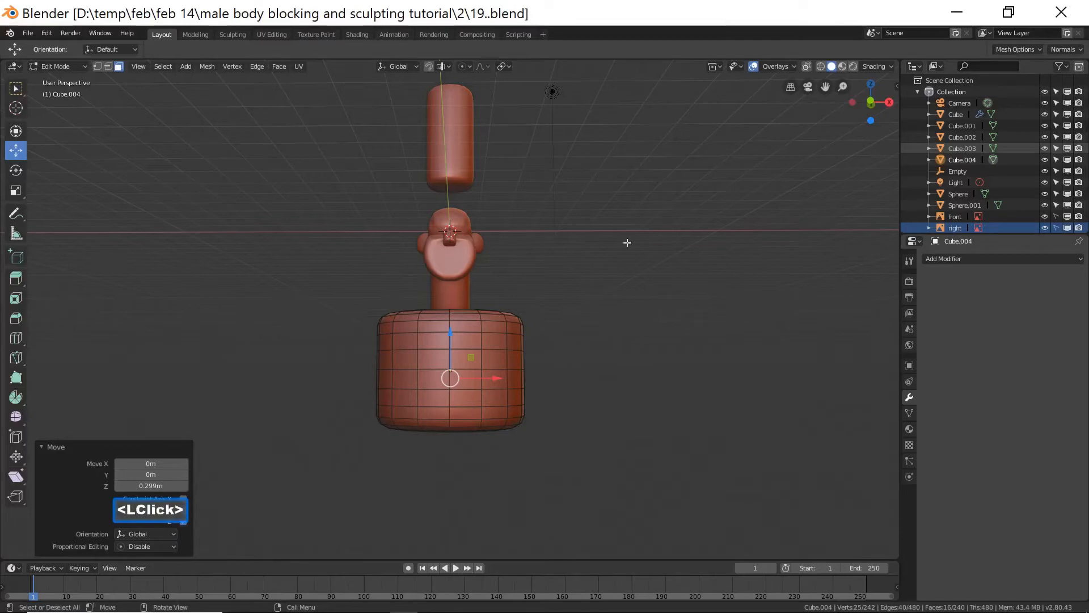
{"action": "middle_click_drag", "start_coordinate": [544, 464], "coordinate": [546, 413]}
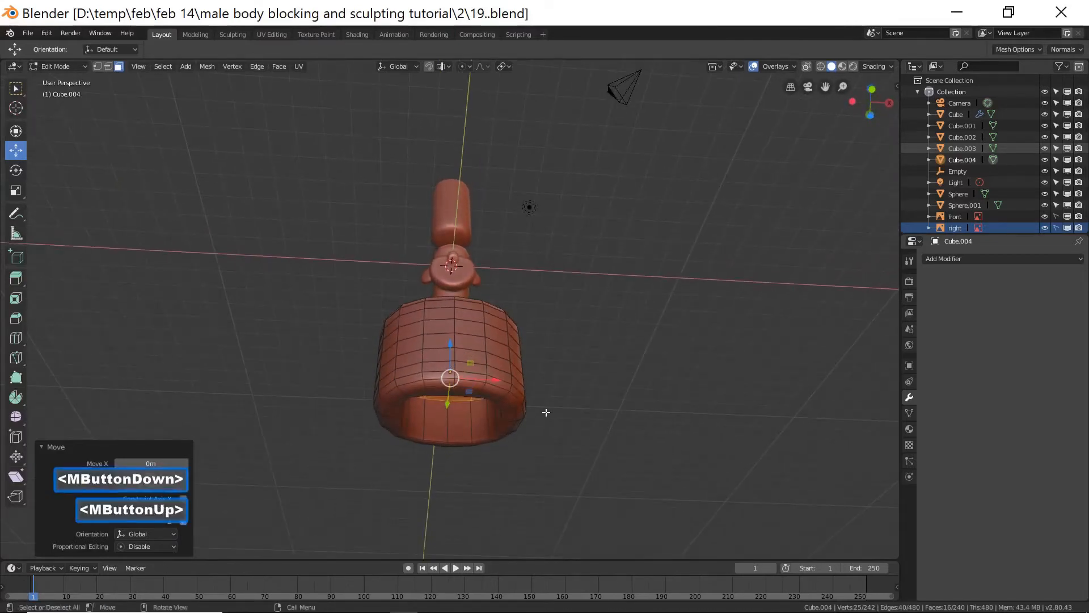
{"action": "left_click", "coordinate": [598, 455]}
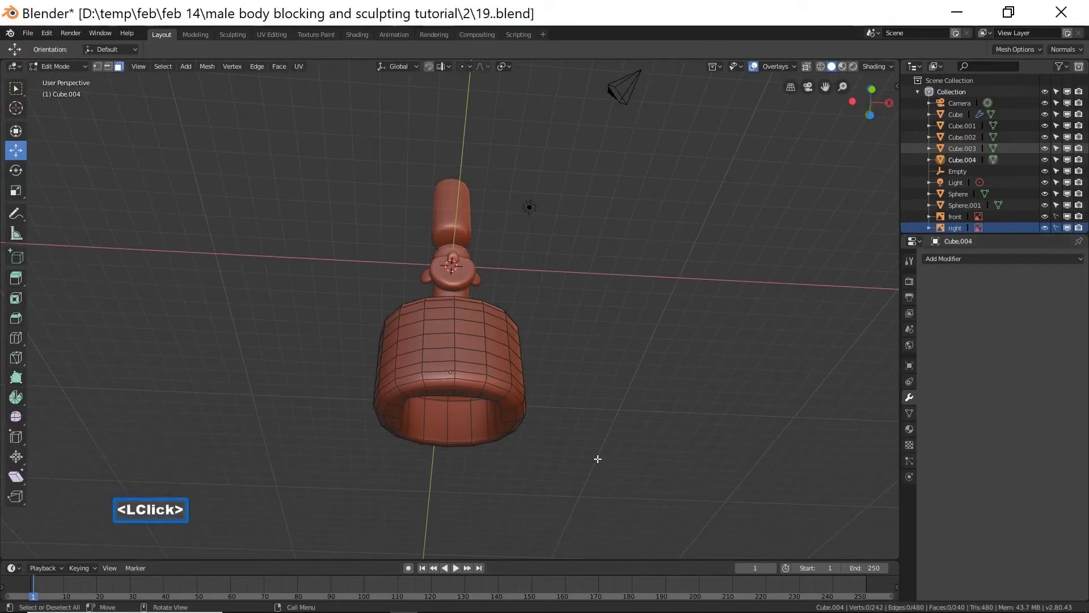
Switch to edge selection and select several edges along the torso block's lower front rim.
{"action": "left_click", "coordinate": [108, 66]}
{"action": "left_click", "coordinate": [483, 387]}
{"action": "middle_click_drag", "start_coordinate": [564, 433], "coordinate": [573, 365], "text": "ctrl"}
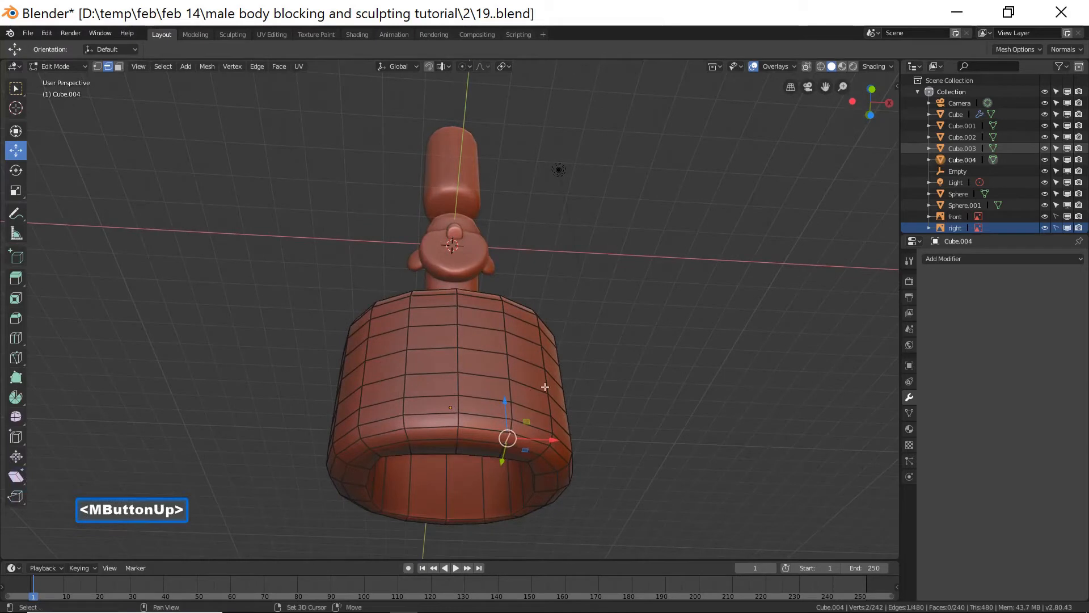
{"action": "left_click", "coordinate": [461, 436], "text": "shift"}
{"action": "left_click", "coordinate": [457, 442], "text": "shift"}
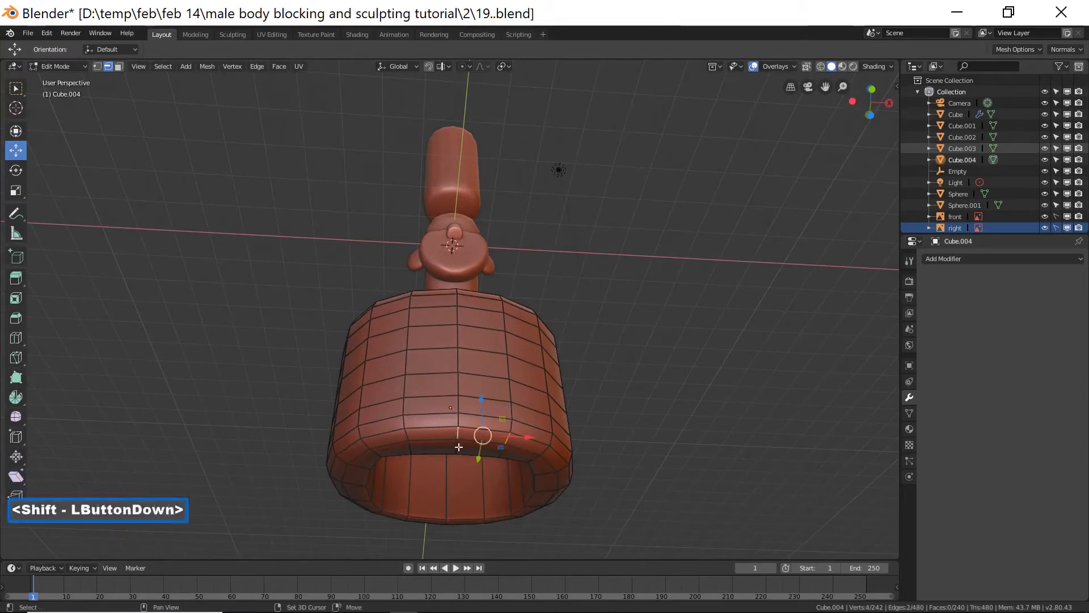
{"action": "left_click", "coordinate": [408, 438], "text": "shift"}
{"action": "left_click", "coordinate": [506, 444], "text": "shift"}
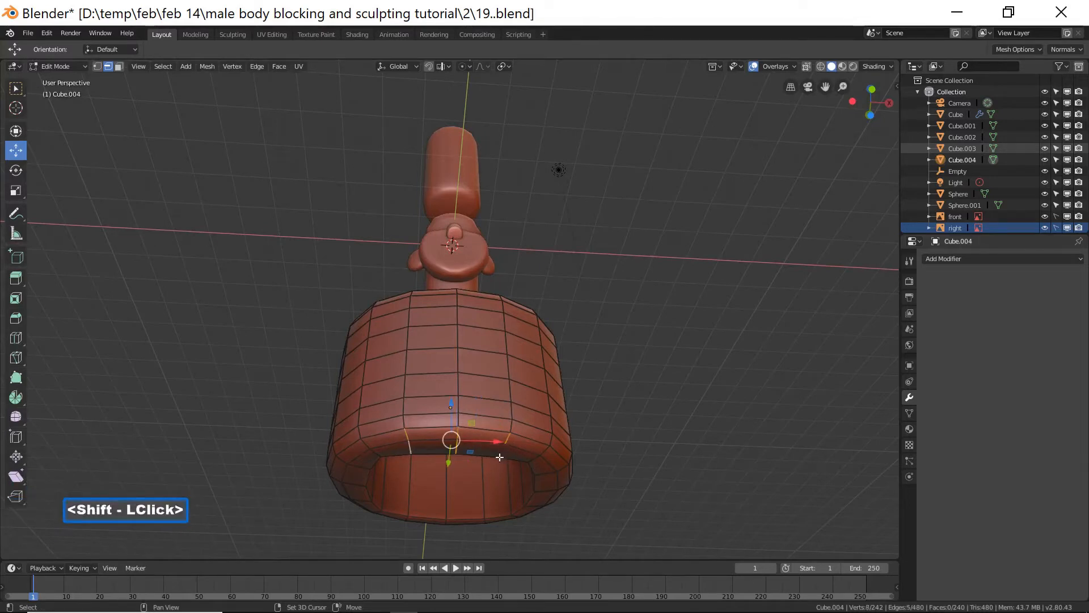
{"action": "left_click", "coordinate": [500, 454], "text": "shift"}
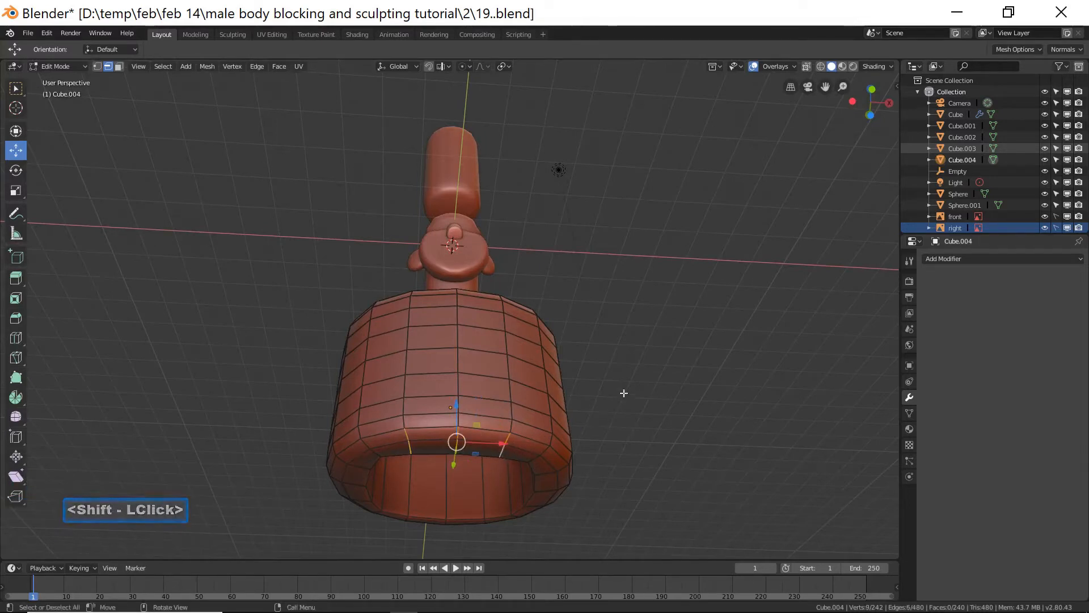
Switch to front view, enable proportional editing and open its falloff options.
{"action": "key", "text": "KP_1"}
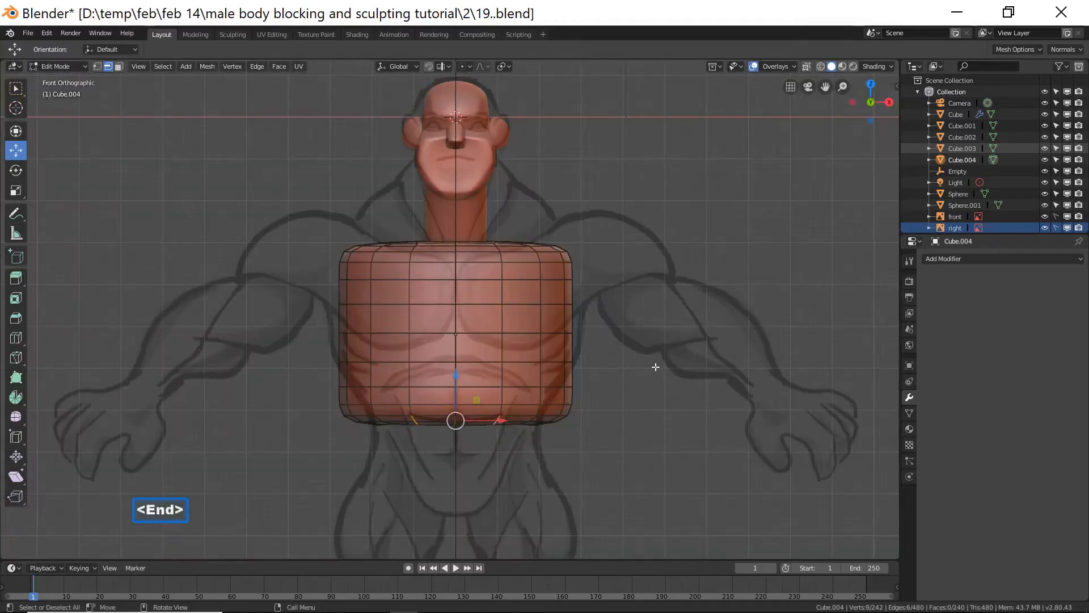
{"action": "key", "text": "alt"}
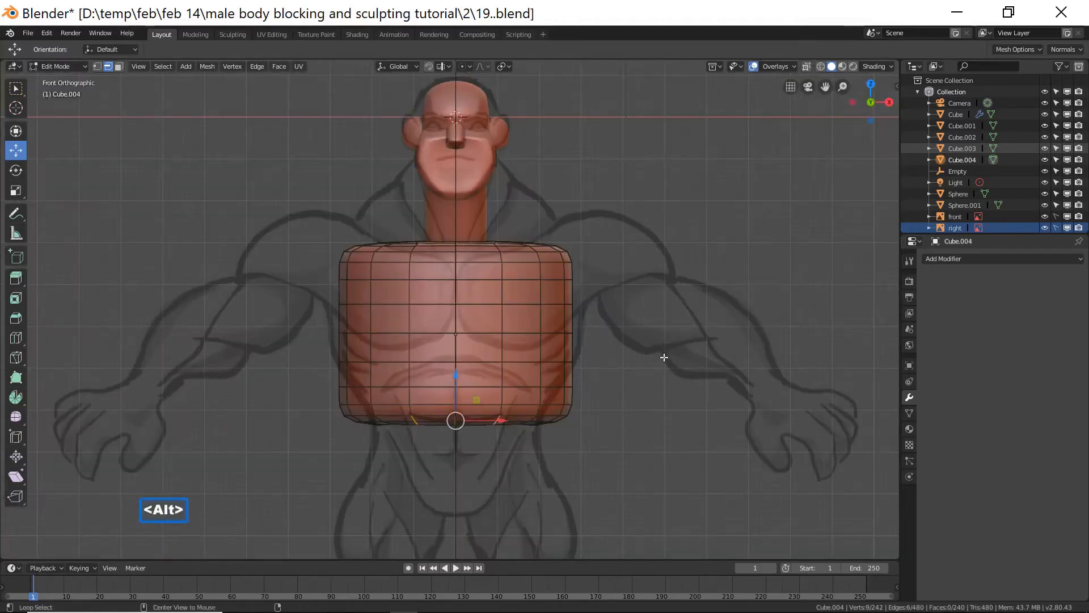
{"action": "key", "text": "alt+o"}
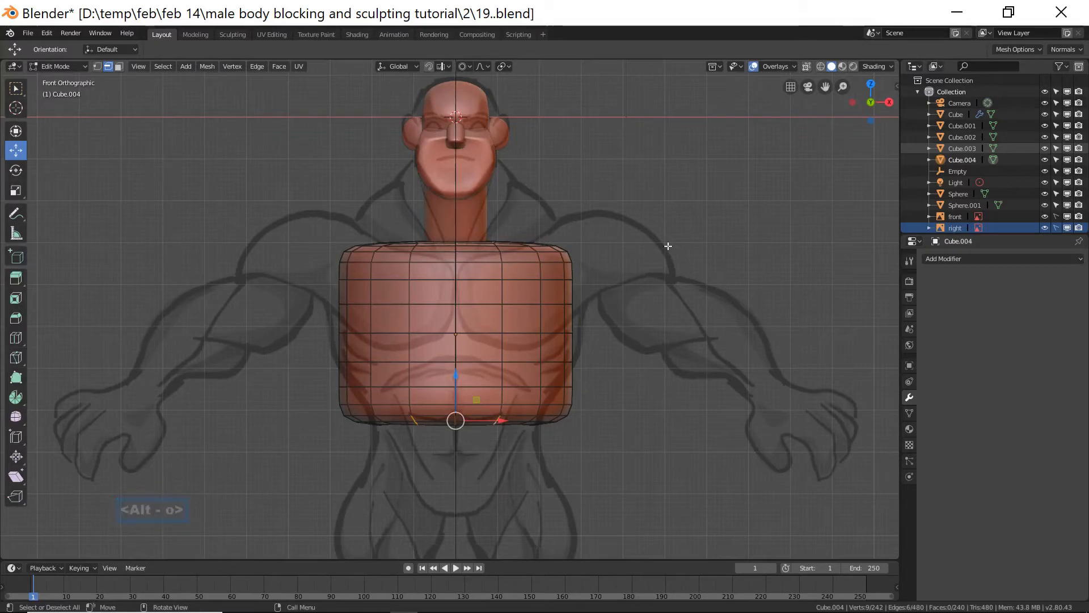
{"action": "left_click", "coordinate": [471, 64]}
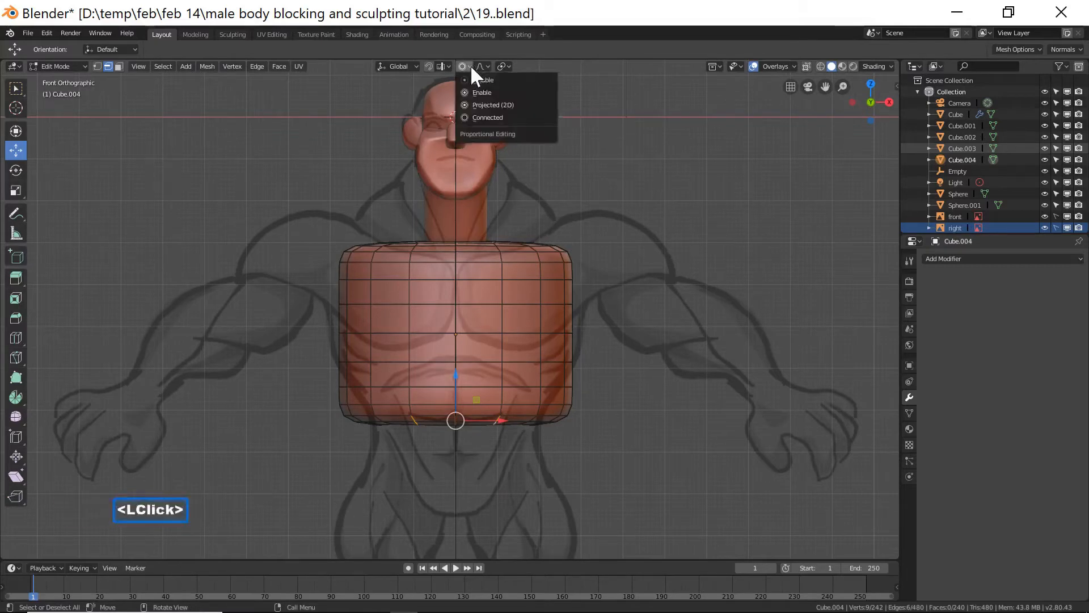
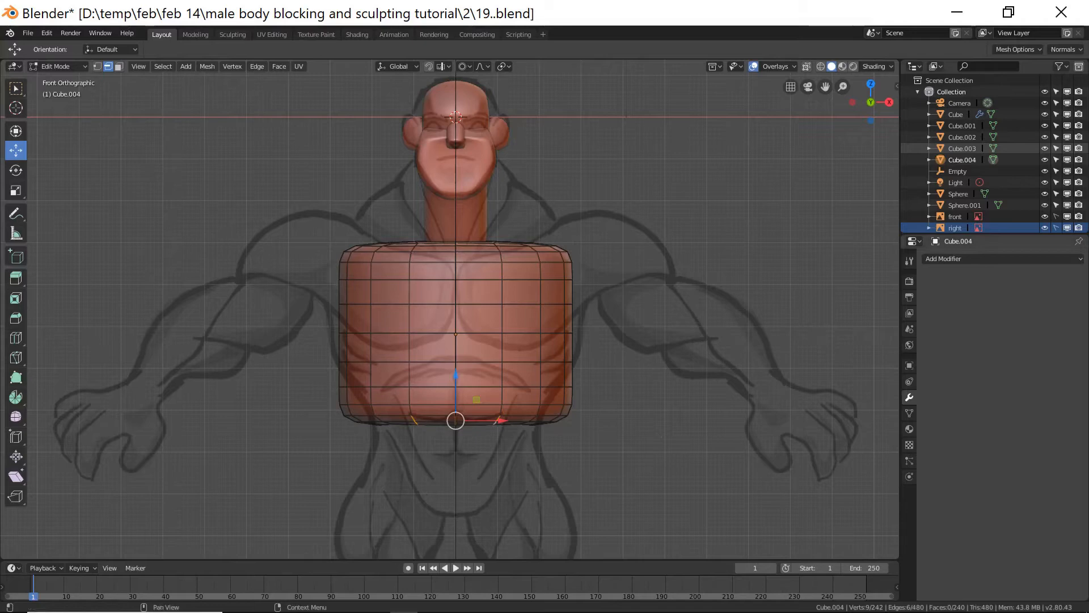
Move the selected lower-front torso edges up about 1.08 m along Z with smooth connected proportional editing, size about 1.77.
{"action": "left_click", "coordinate": [817, 340]}
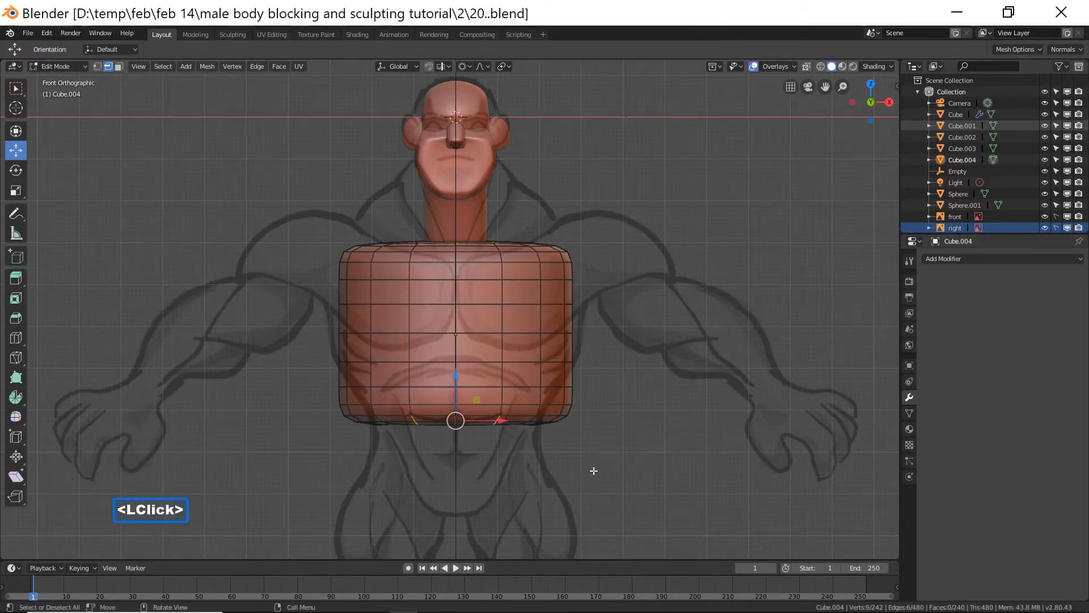
{"action": "key", "text": "g"}
{"action": "key", "text": "z"}
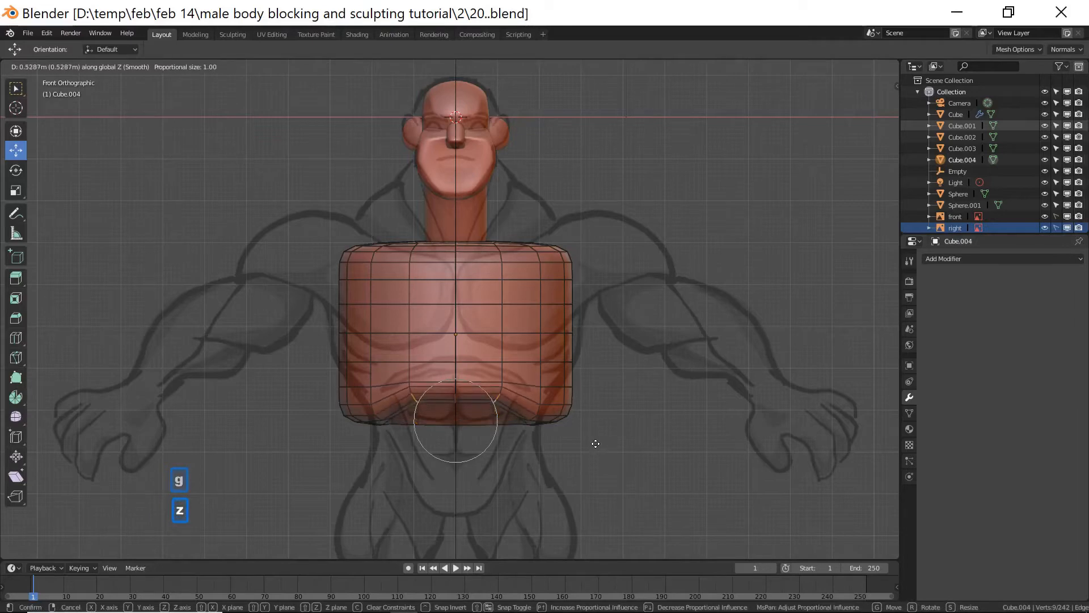
{"action": "scroll", "coordinate": [598, 436], "scroll_direction": "down", "scroll_amount": 2}
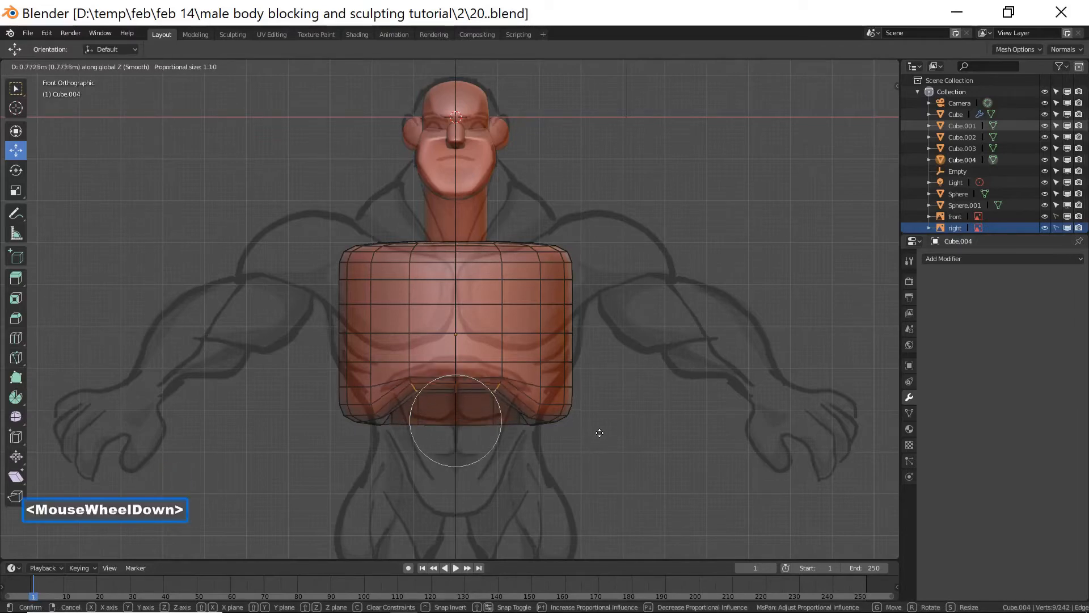
{"action": "scroll", "coordinate": [600, 432], "scroll_direction": "down", "scroll_amount": 1}
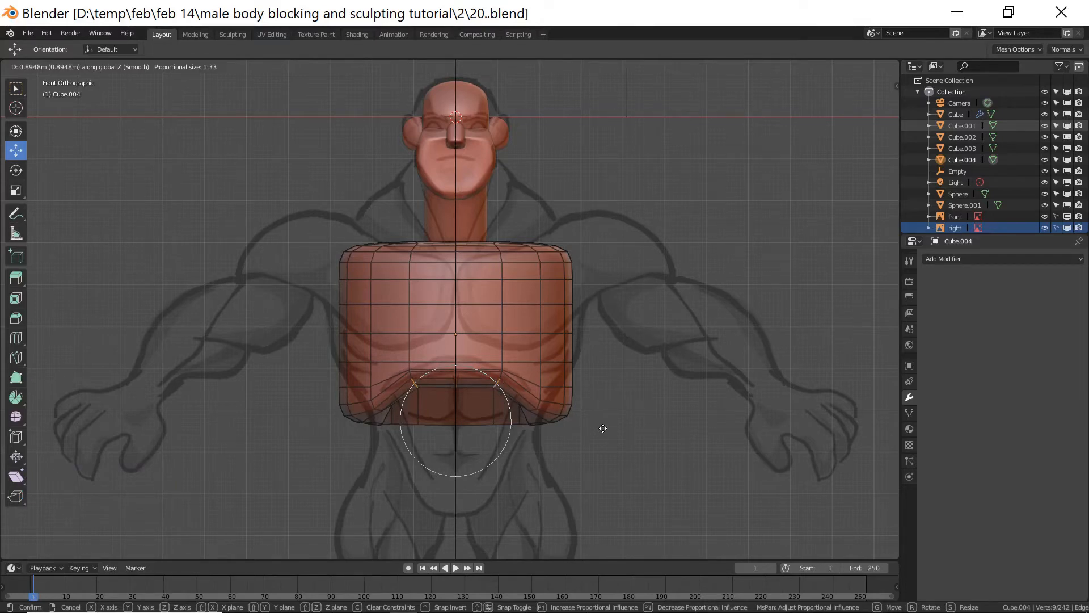
{"action": "scroll", "coordinate": [603, 428], "scroll_direction": "down", "scroll_amount": 2}
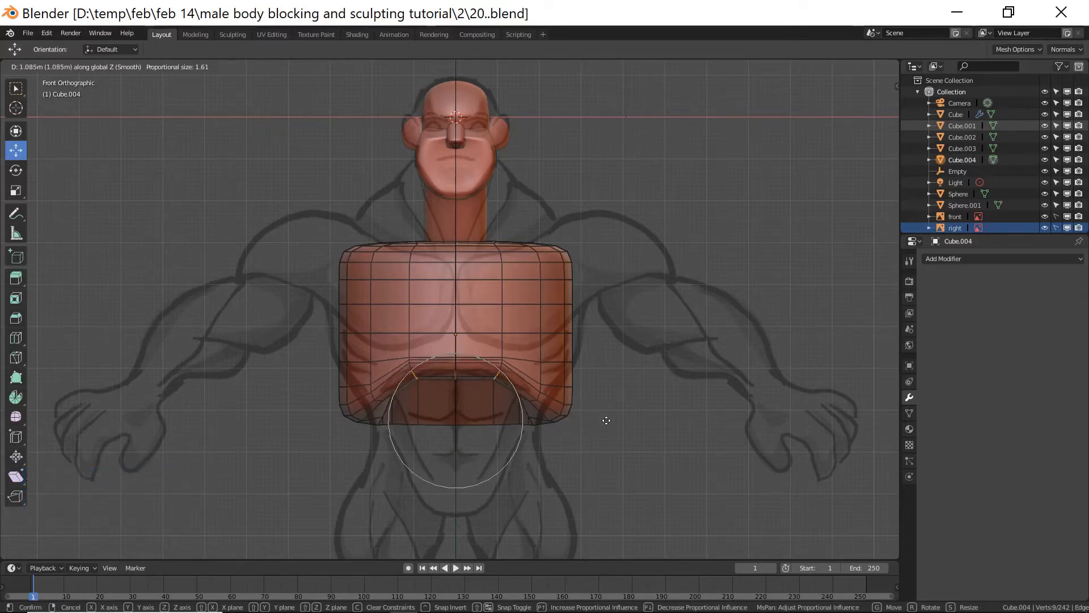
{"action": "scroll", "coordinate": [606, 420], "scroll_direction": "down", "scroll_amount": 1}
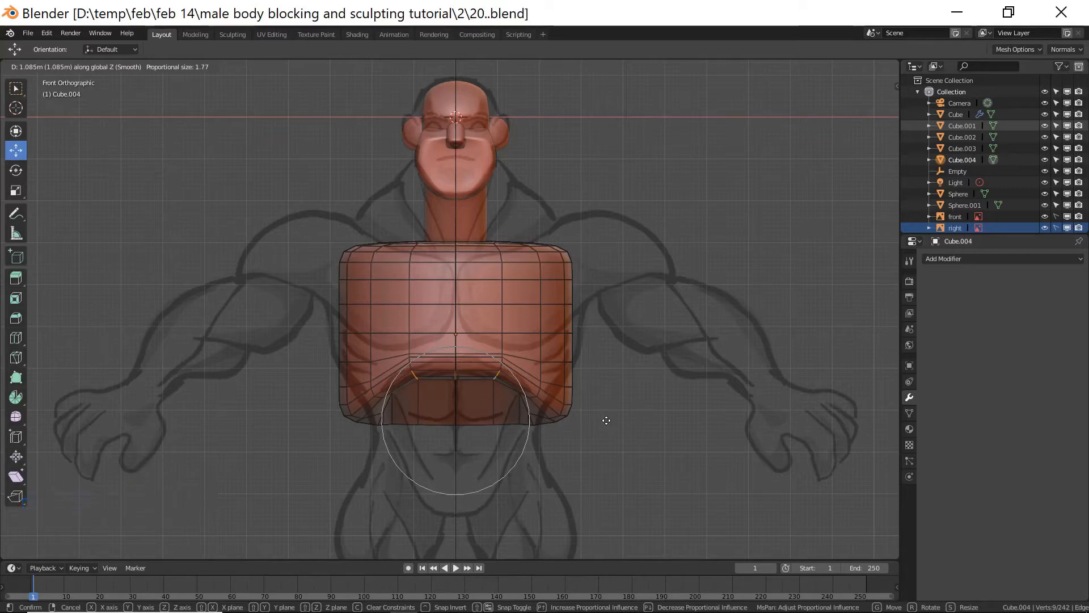
{"action": "left_click", "coordinate": [606, 420]}
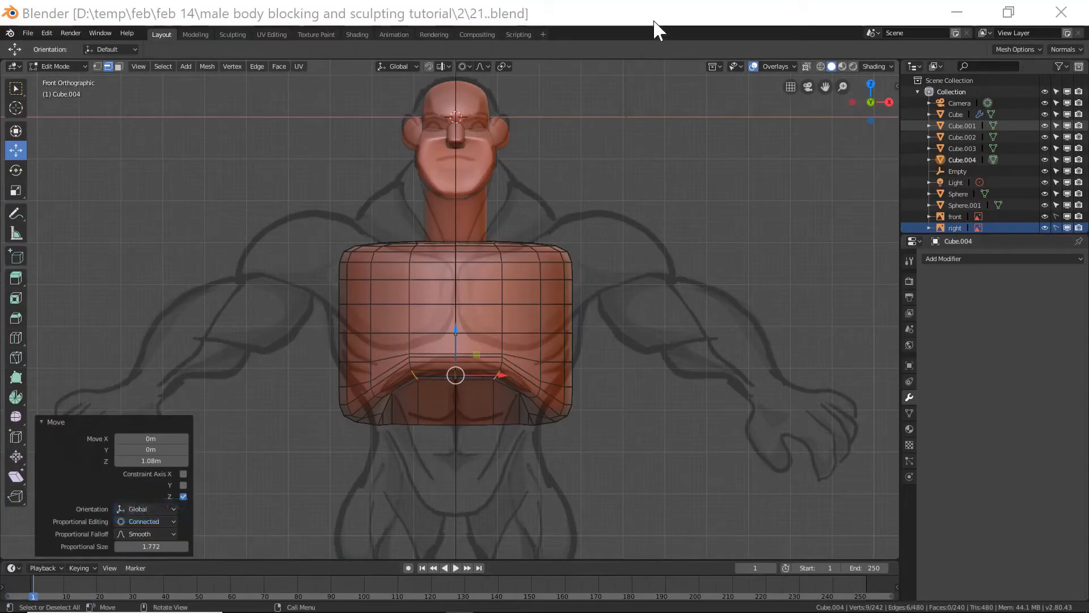
Deselect all geometry and return the torso block to Object Mode.
{"action": "left_click", "coordinate": [736, 262]}
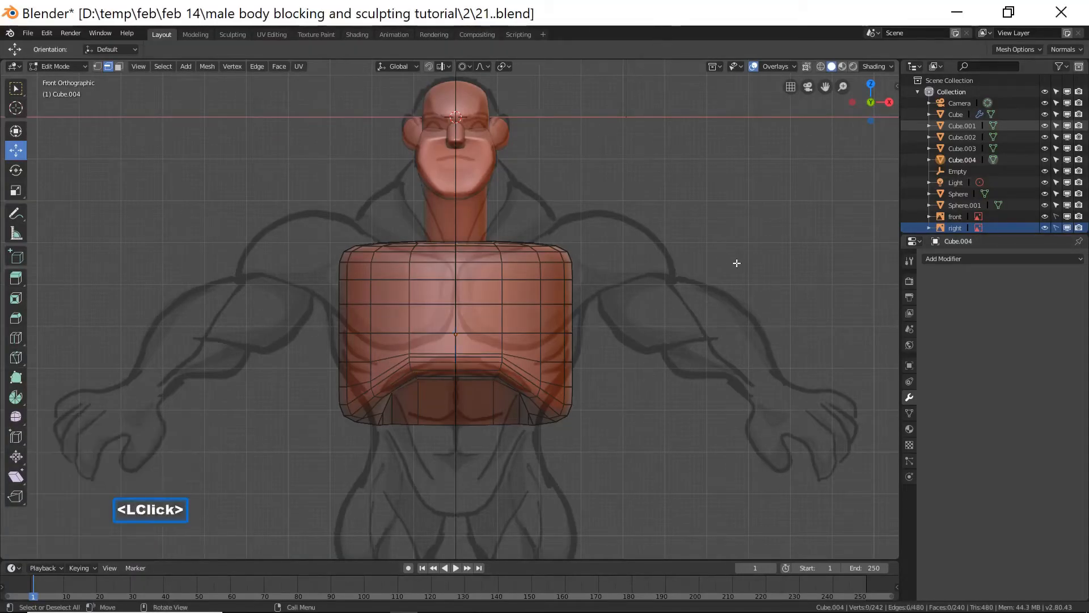
{"action": "left_click", "coordinate": [77, 68]}
{"action": "left_click", "coordinate": [78, 78]}
{"action": "middle_click_drag", "start_coordinate": [506, 327], "coordinate": [660, 393]}
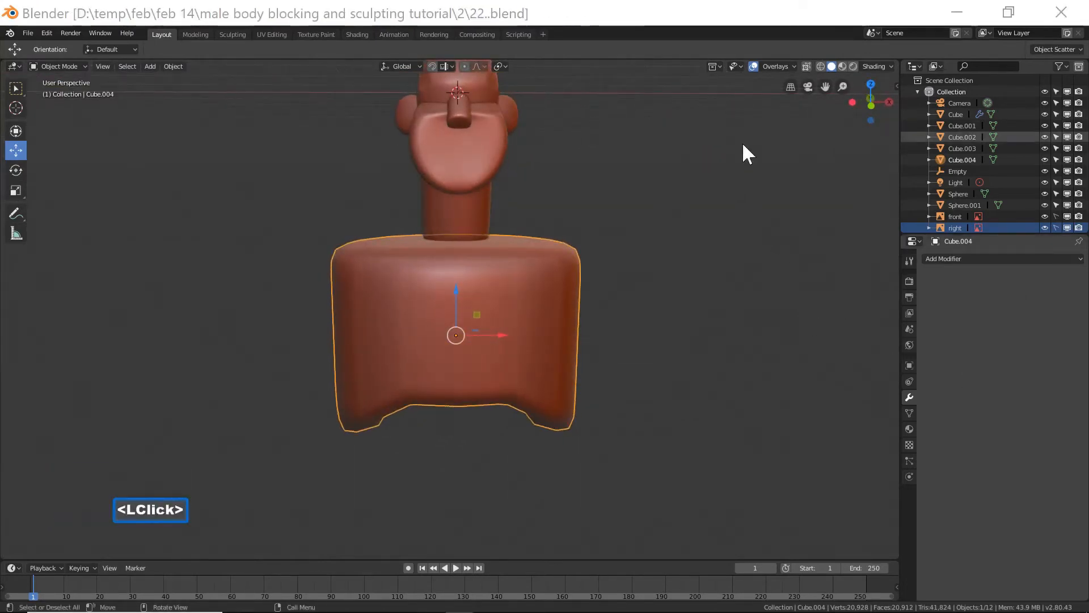
Set the viewport shading color to Random so each object gets its own color.
{"action": "left_click", "coordinate": [754, 25]}
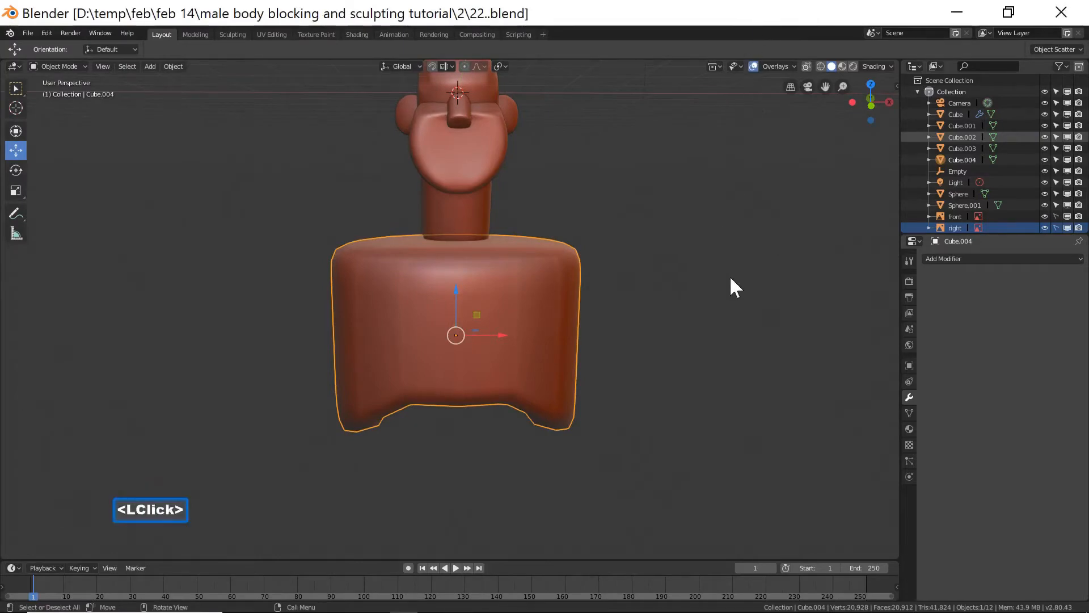
{"action": "key", "text": "KP_End"}
{"action": "scroll", "coordinate": [731, 278], "scroll_direction": "down", "scroll_amount": 2}
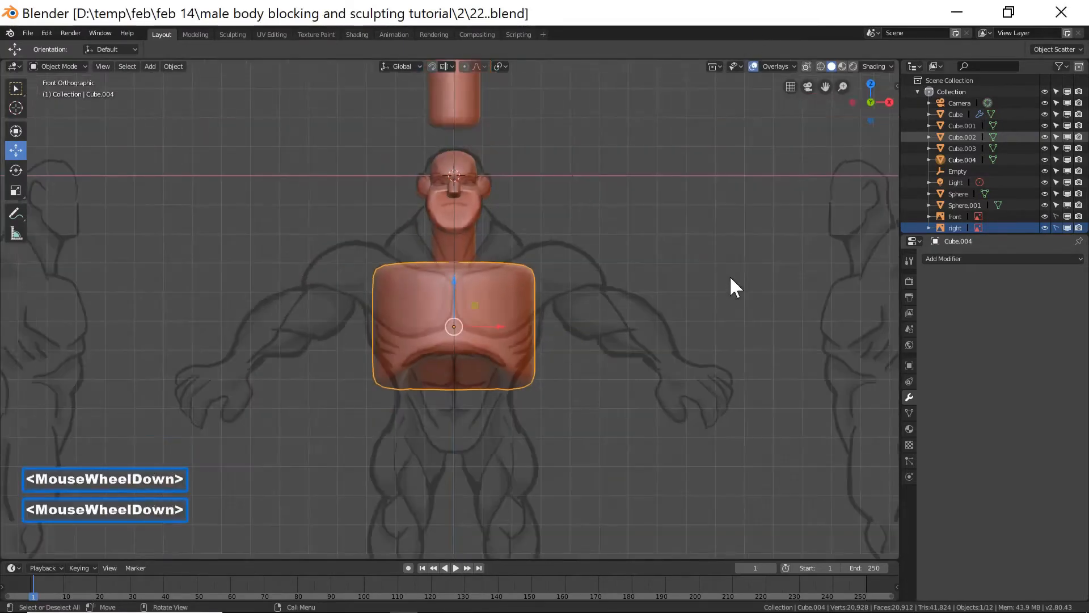
{"action": "scroll", "coordinate": [730, 275], "scroll_direction": "down", "scroll_amount": 2}
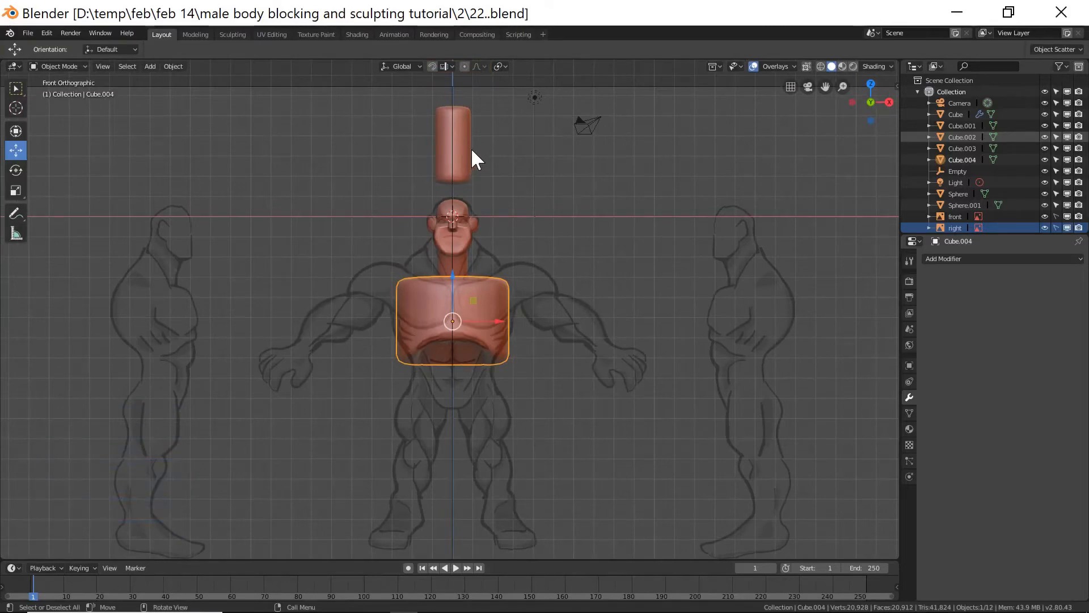
{"action": "left_click", "coordinate": [874, 66]}
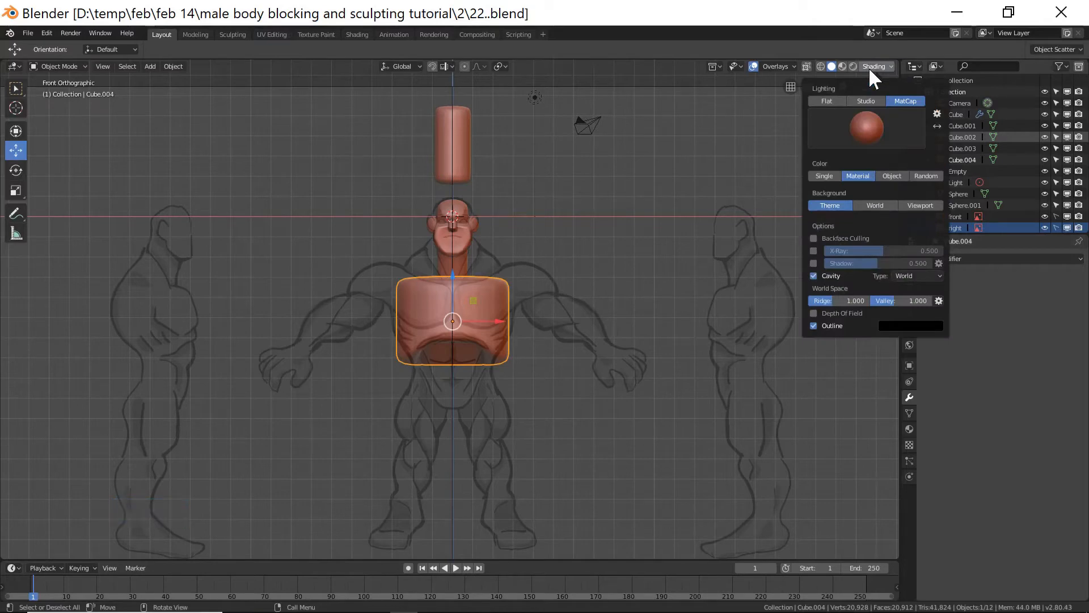
{"action": "left_click", "coordinate": [923, 176]}
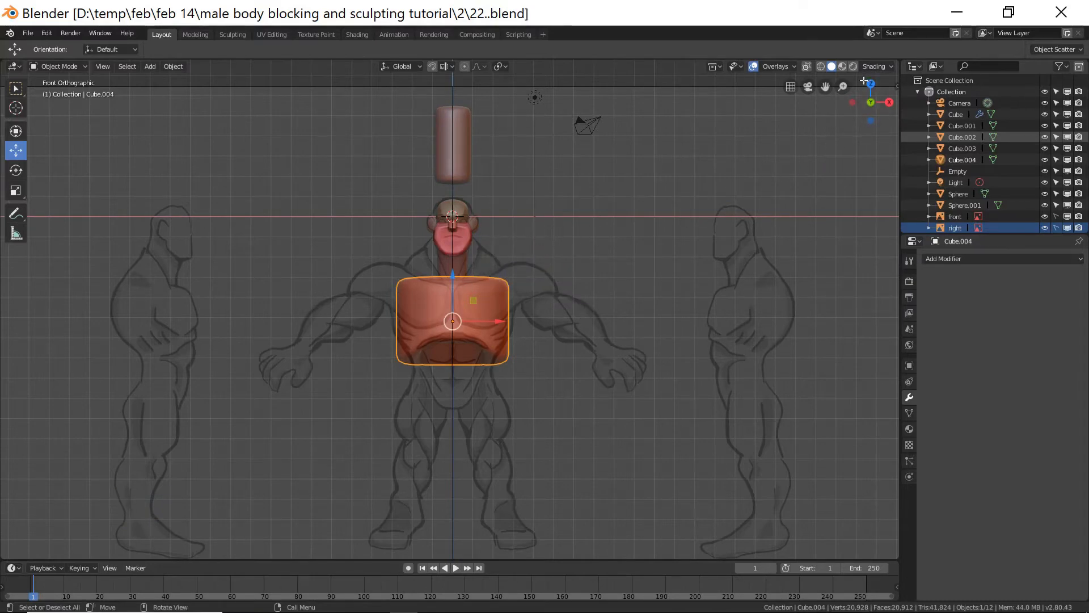
{"action": "left_click", "coordinate": [875, 66]}
Duplicate the loose cylinder above the head and move the copy down below the torso block.
{"action": "left_click", "coordinate": [464, 148]}
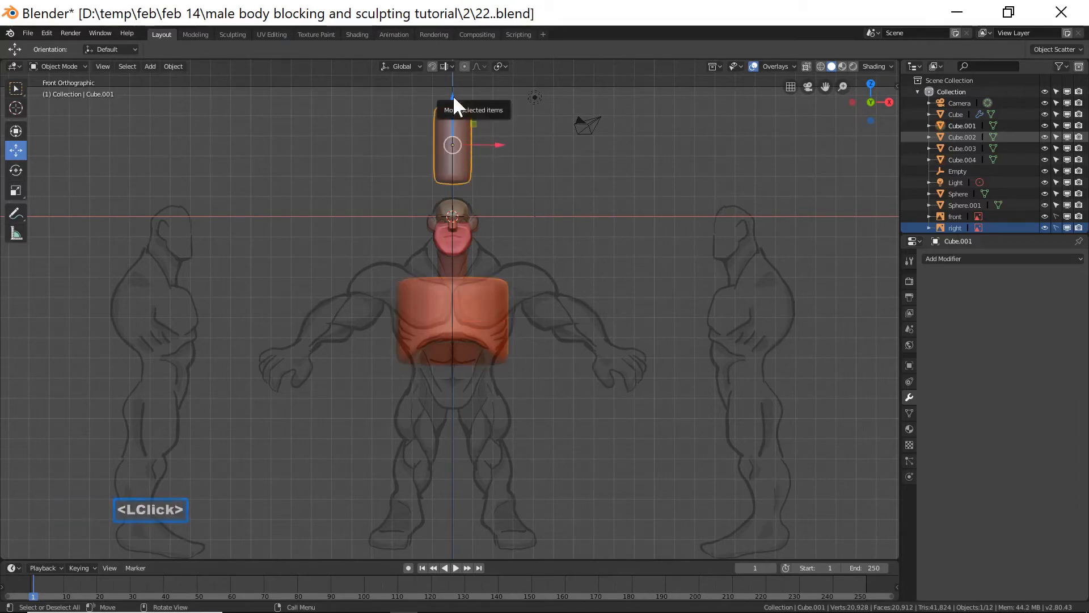
{"action": "left_click_drag", "start_coordinate": [453, 98], "coordinate": [453, 101]}
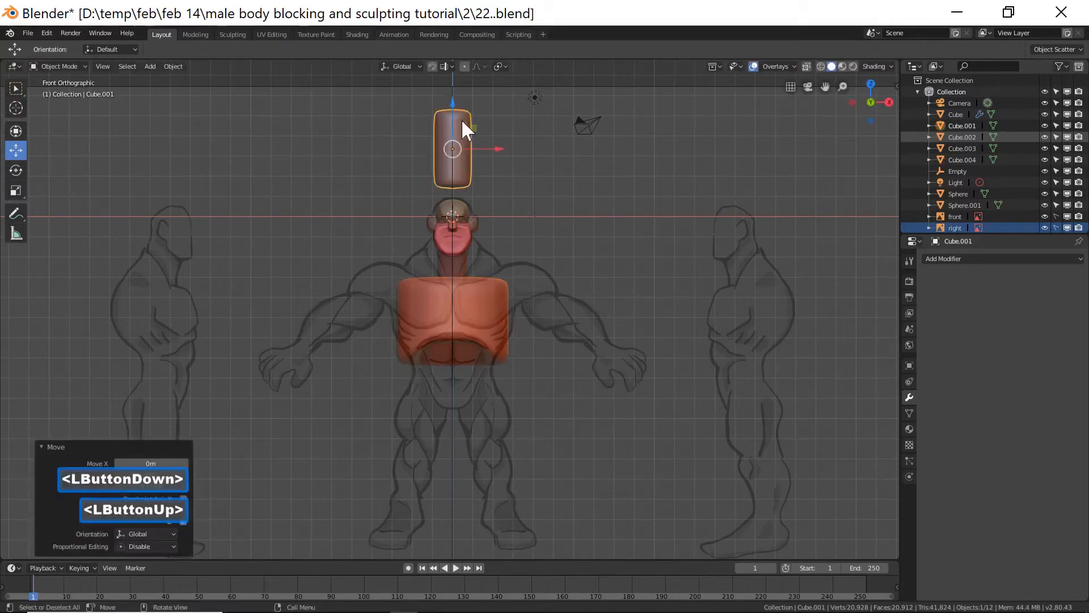
{"action": "key", "text": "shift+d"}
{"action": "right_click", "coordinate": [545, 161]}
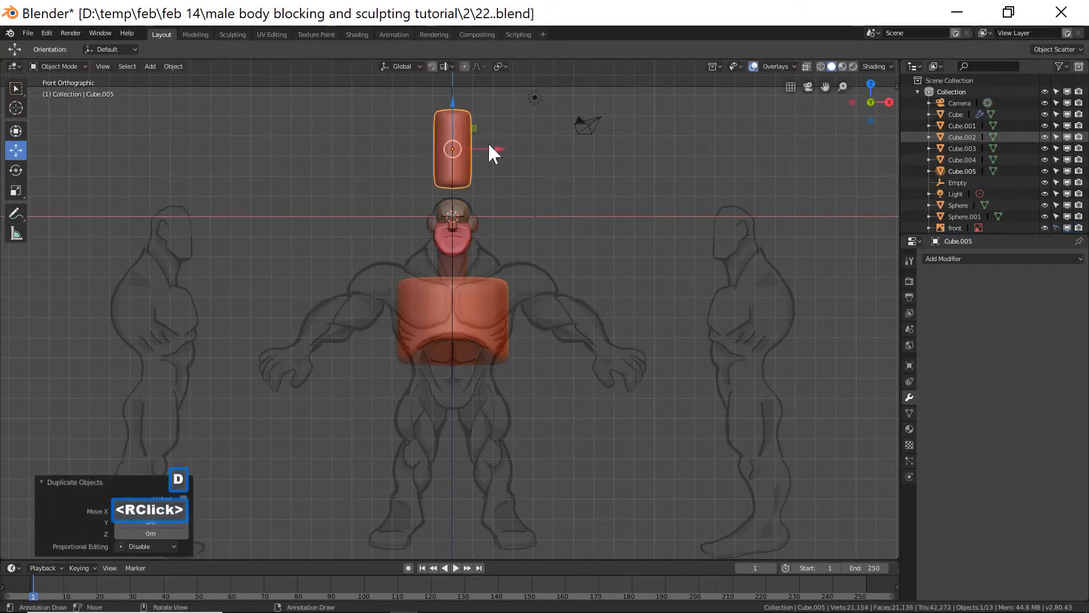
{"action": "left_click_drag", "start_coordinate": [450, 101], "coordinate": [429, 321]}
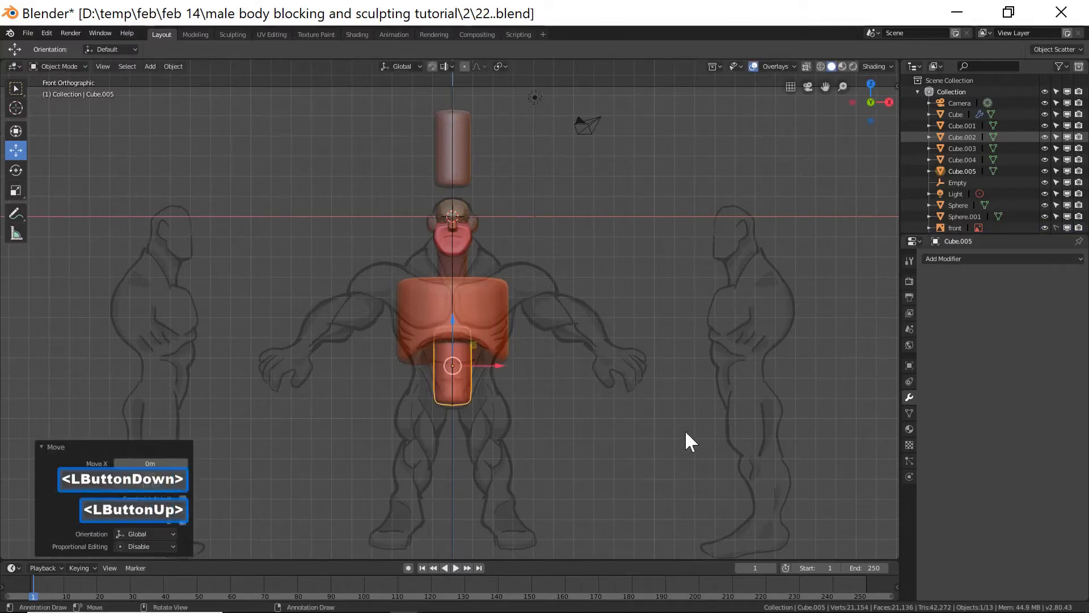
Scale the duplicate about 0.52 along Z, then scale it uniformly about 1.64 to form a pelvis block.
{"action": "key", "text": "s"}
{"action": "key", "text": "z"}
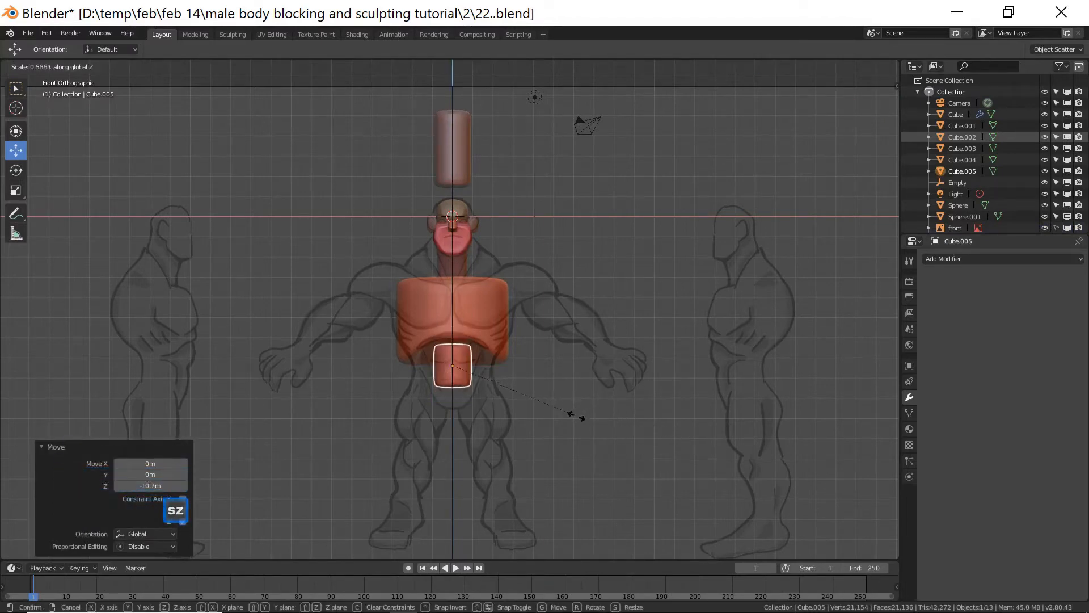
{"action": "left_click", "coordinate": [567, 418]}
{"action": "key", "text": "s"}
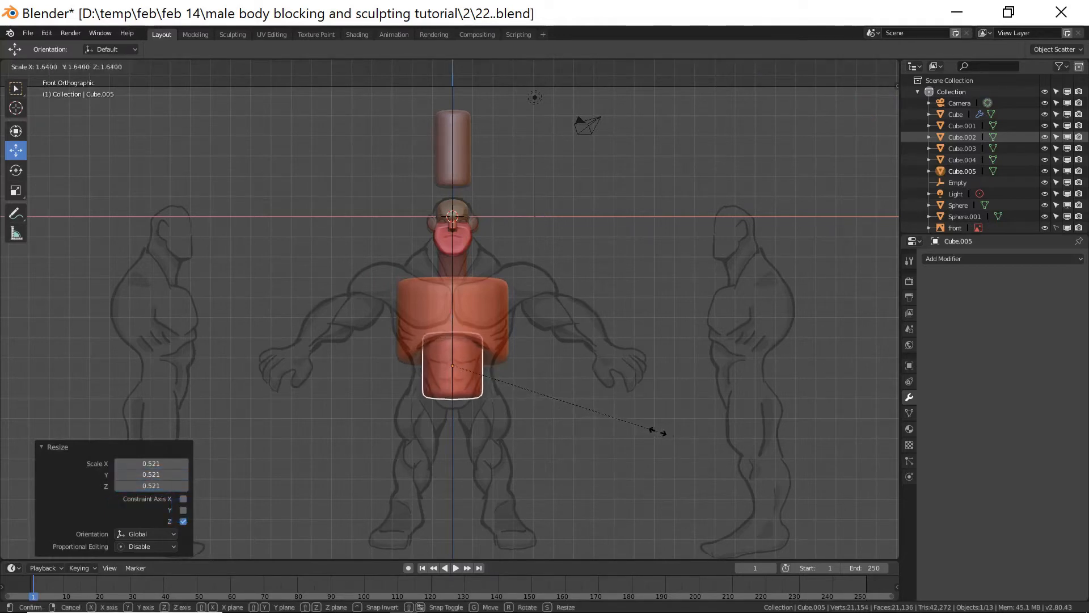
{"action": "left_click", "coordinate": [672, 431]}
Flatten the pelvis block about 0.72 along Z and position it under the torso at hip level.
{"action": "left_click_drag", "start_coordinate": [455, 329], "coordinate": [455, 337]}
{"action": "key", "text": "s"}
{"action": "key", "text": "z"}
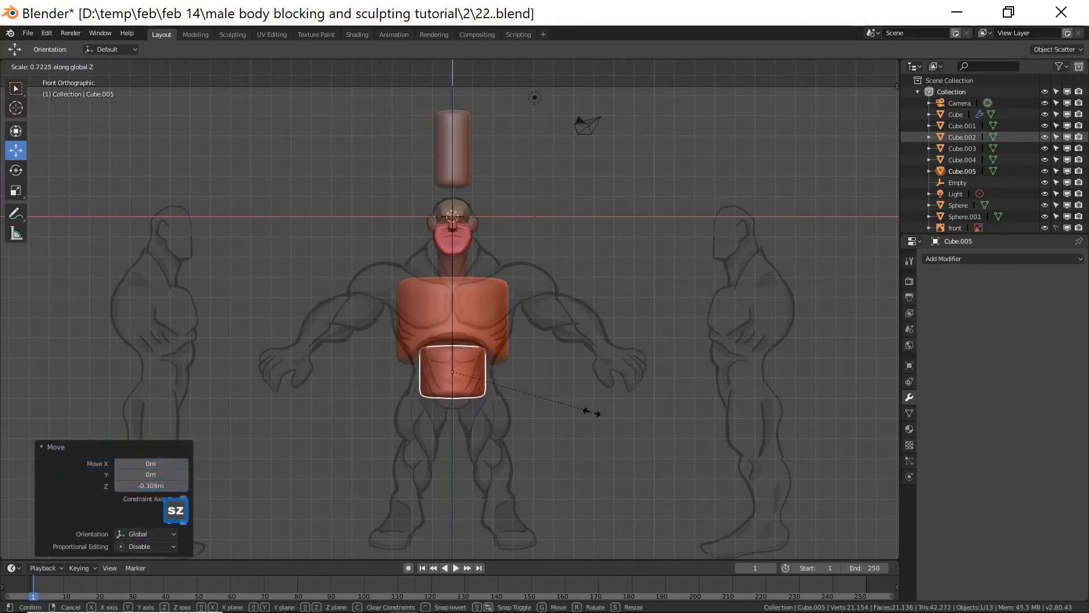
{"action": "left_click", "coordinate": [567, 420]}
{"action": "left_click_drag", "start_coordinate": [460, 347], "coordinate": [500, 381]}
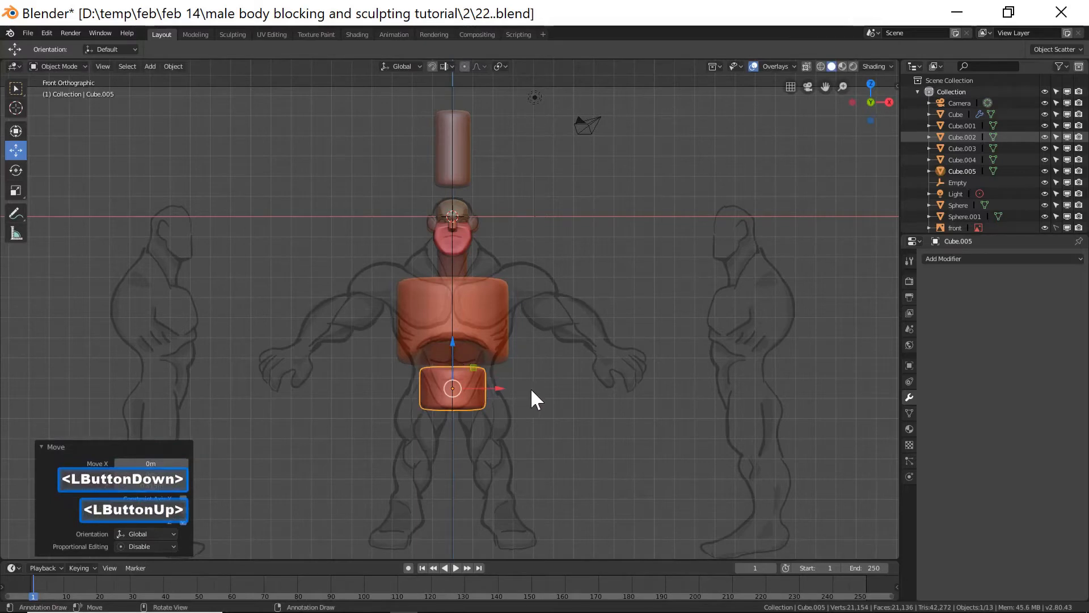
In side view, shift the pelvis block slightly along Y and scale it about 0.82 along Y.
{"action": "middle_click_drag", "start_coordinate": [630, 382], "coordinate": [477, 367]}
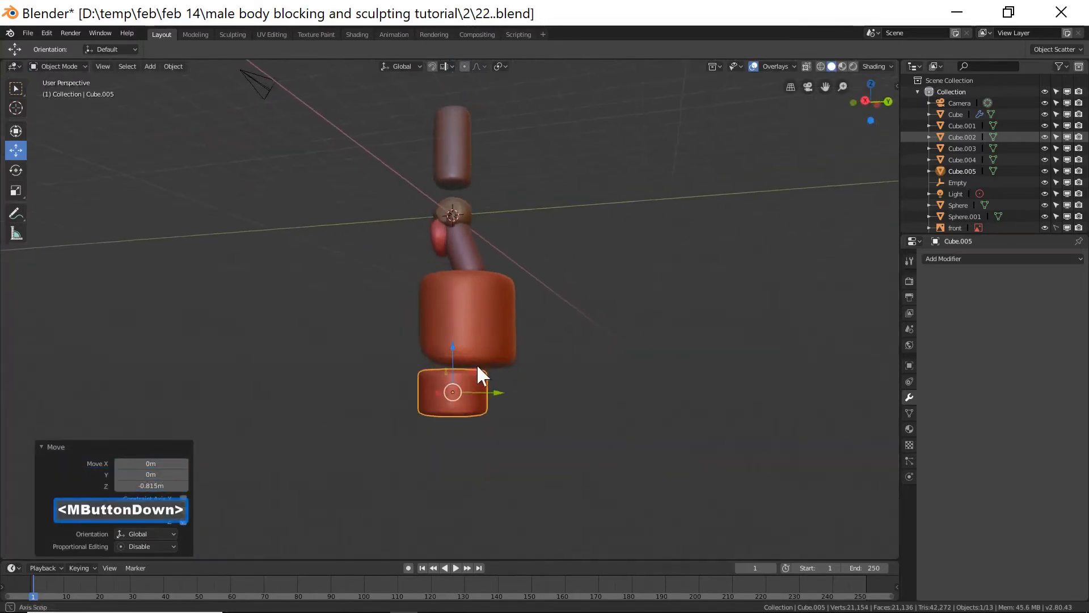
{"action": "key", "text": "Page_Down"}
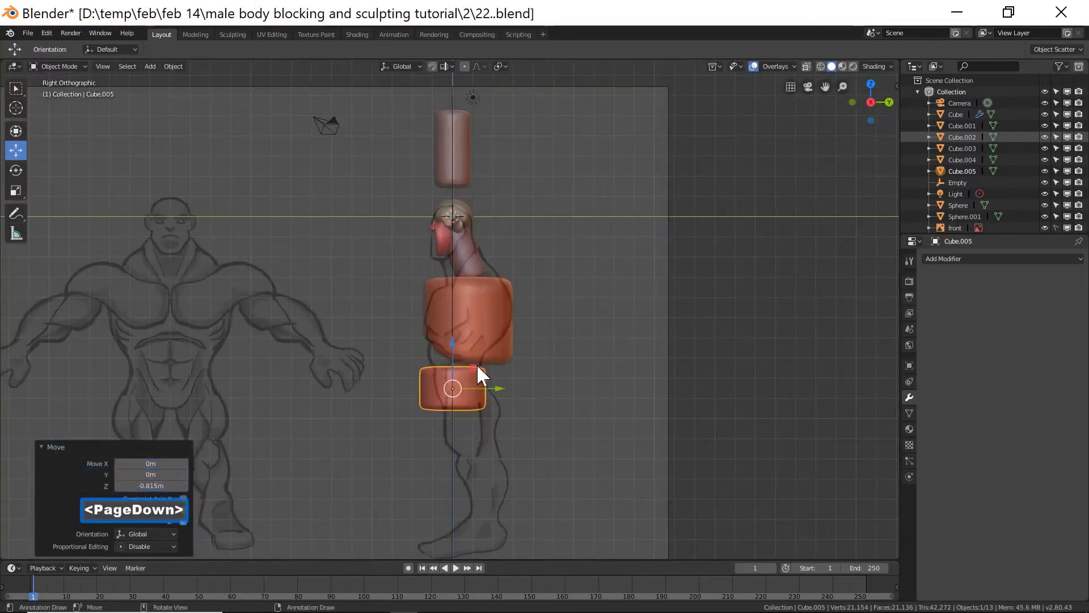
{"action": "left_click_drag", "start_coordinate": [500, 389], "coordinate": [508, 392]}
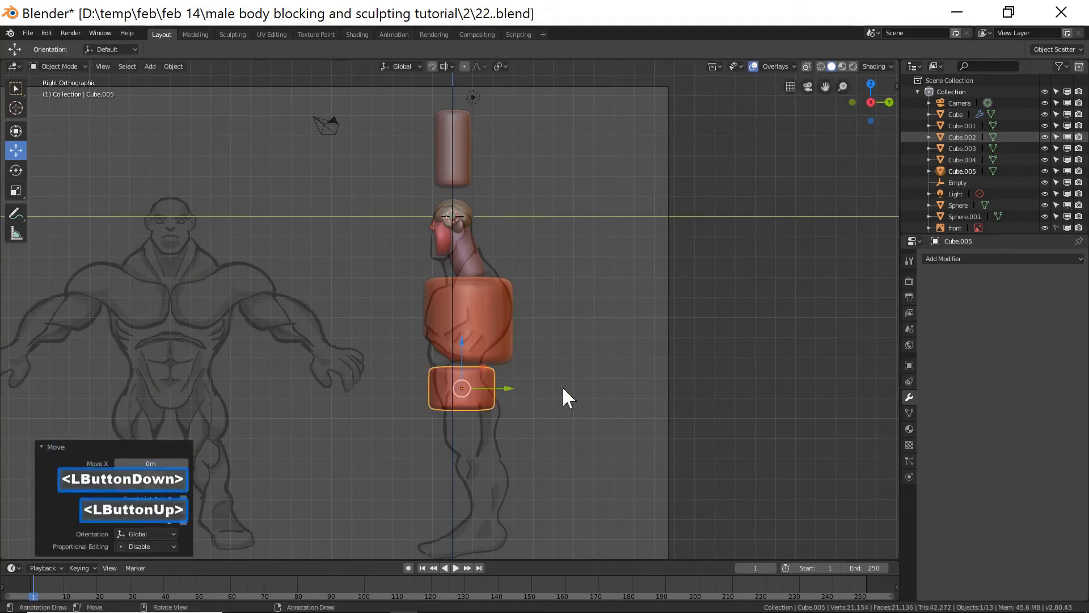
{"action": "key", "text": "s"}
{"action": "key", "text": "y"}
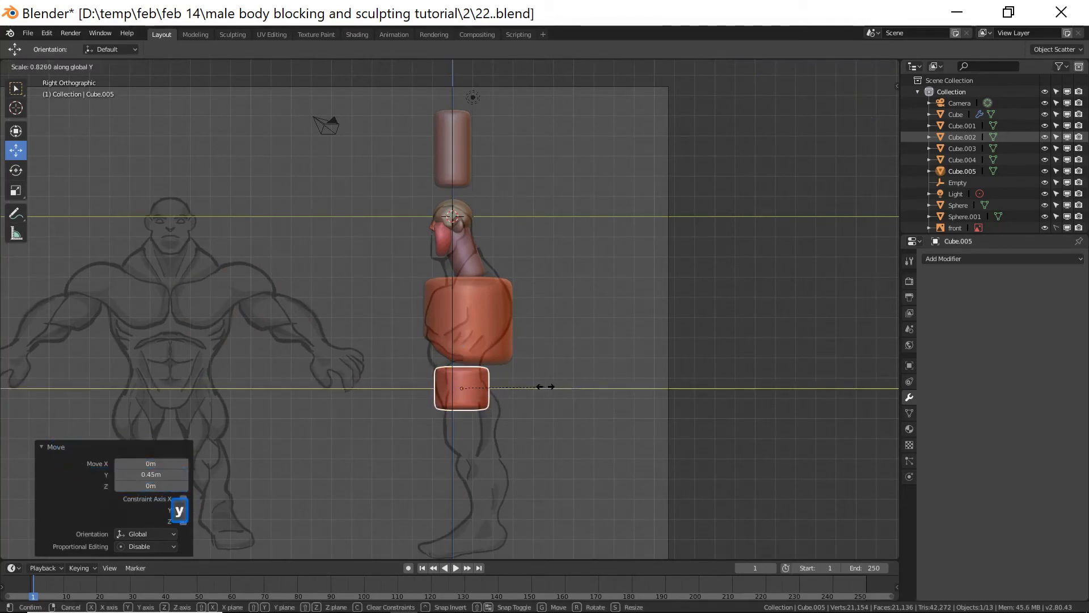
{"action": "left_click", "coordinate": [545, 387]}
Widen the pelvis block about 1.24 along X to match the front reference hips.
{"action": "key", "text": "KP_End"}
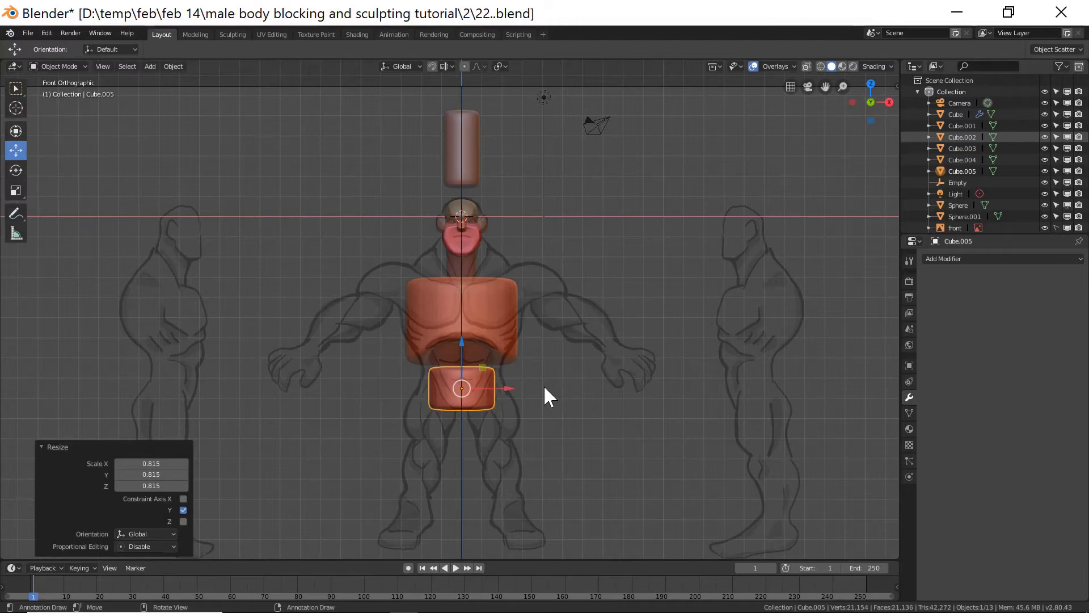
{"action": "key", "text": "s"}
{"action": "key", "text": "x"}
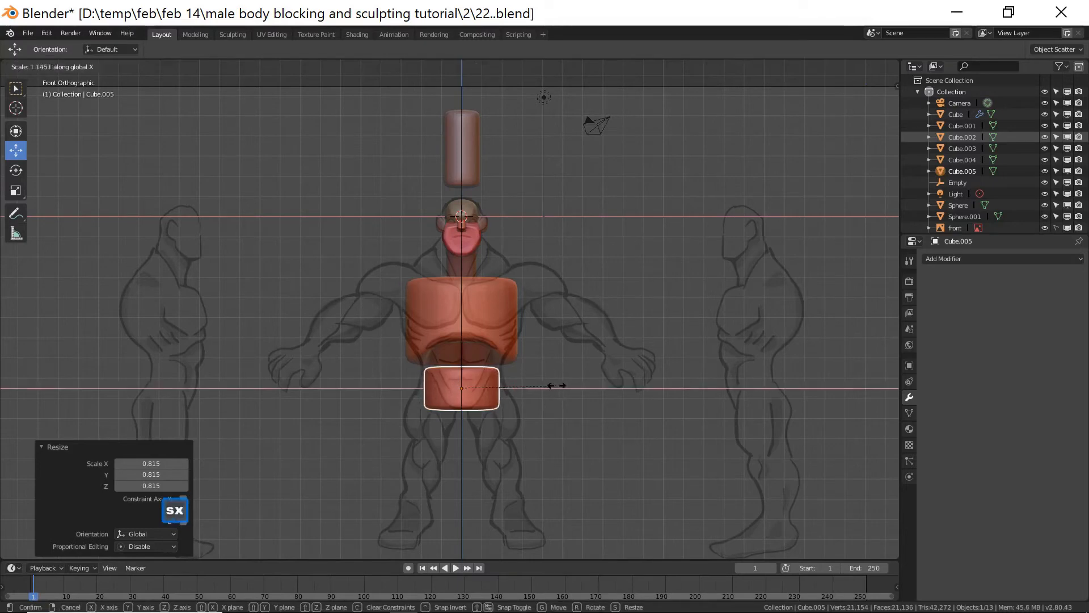
{"action": "left_click", "coordinate": [563, 384]}
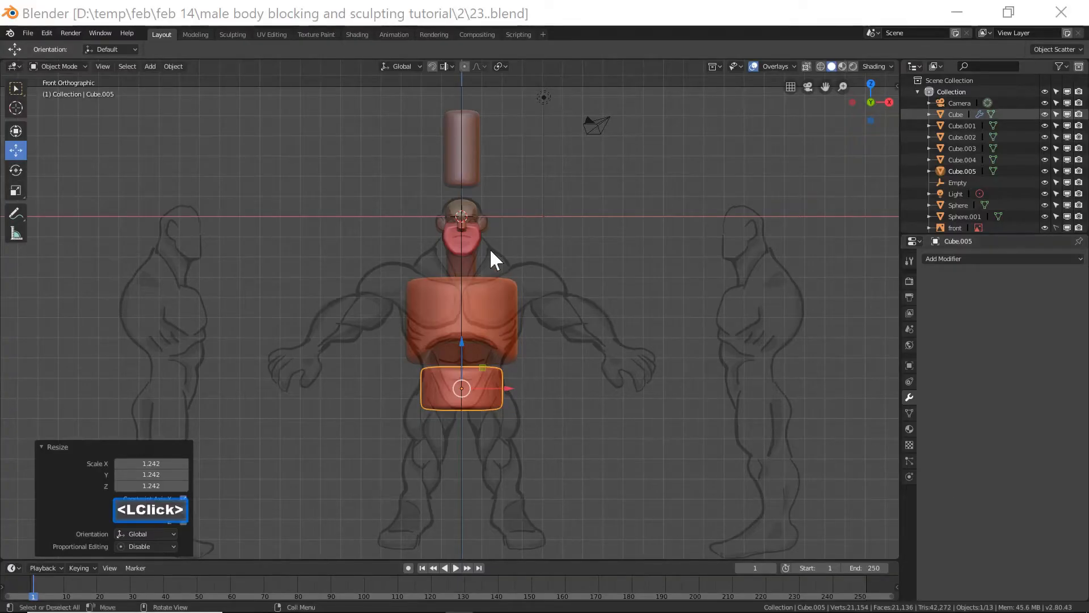
Duplicate the loose cylinder again and move the copy down into the lower torso area.
{"action": "left_click", "coordinate": [536, 21]}
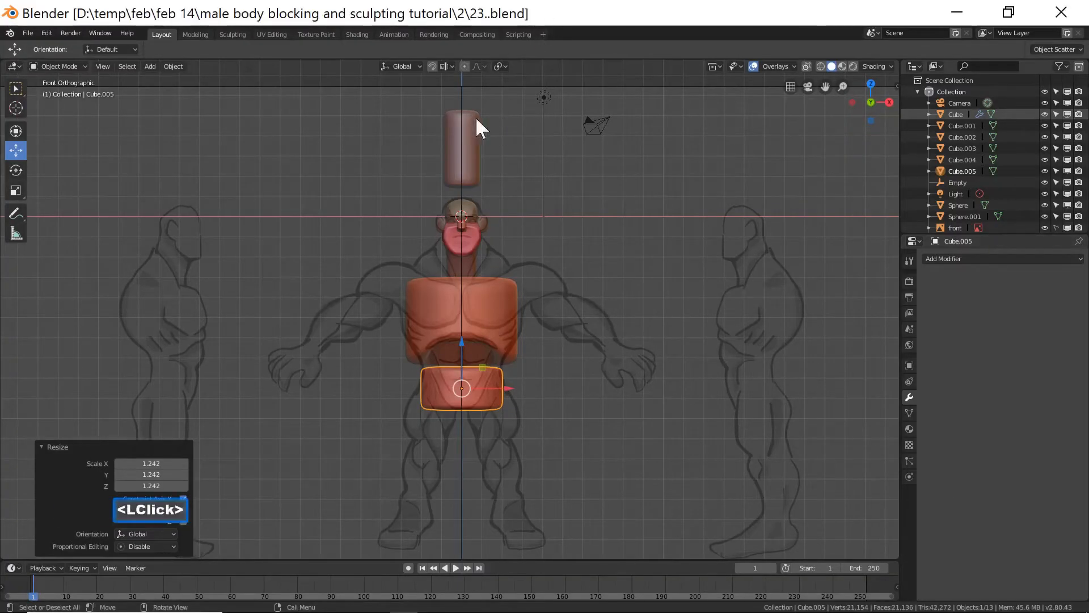
{"action": "left_click", "coordinate": [471, 152]}
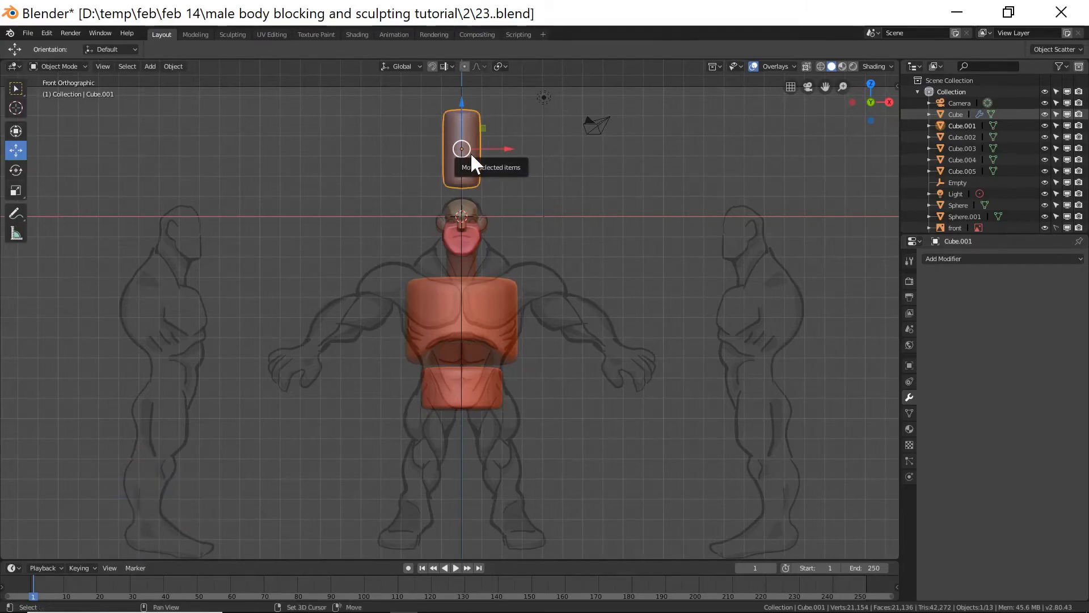
{"action": "key", "text": "shift+d"}
{"action": "right_click", "coordinate": [471, 153]}
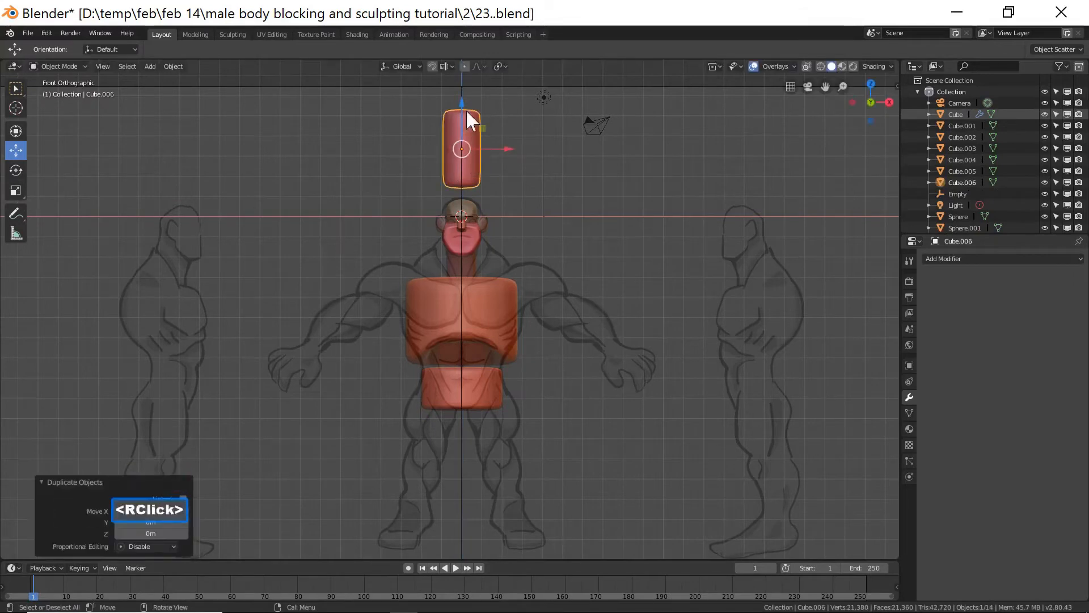
{"action": "left_click_drag", "start_coordinate": [462, 99], "coordinate": [456, 305]}
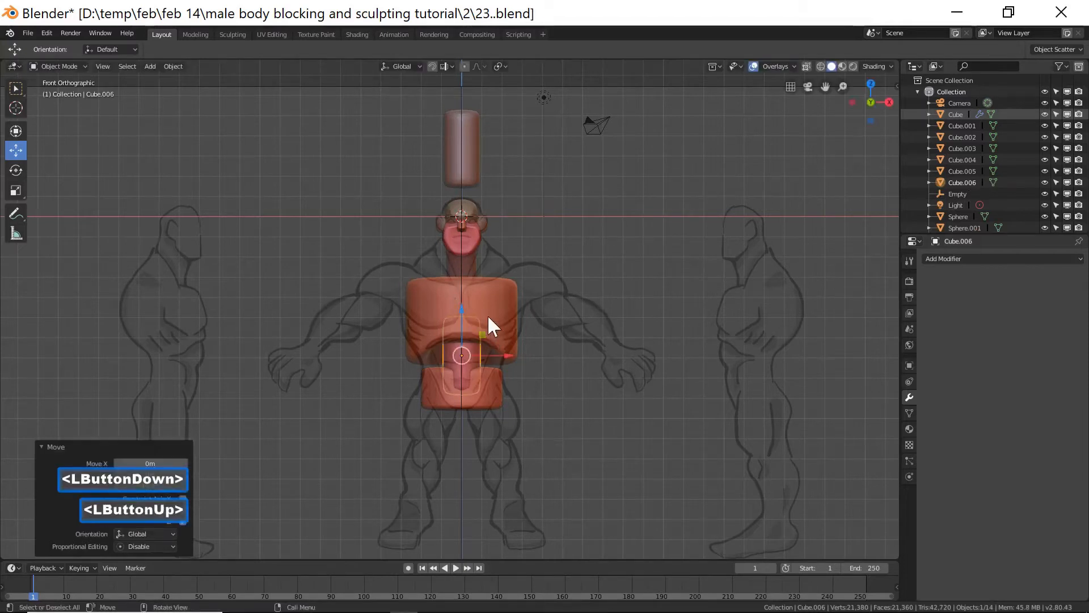
Widen the lower torso cylinder about 1.99 along X.
{"action": "key", "text": "s"}
{"action": "key", "text": "x"}
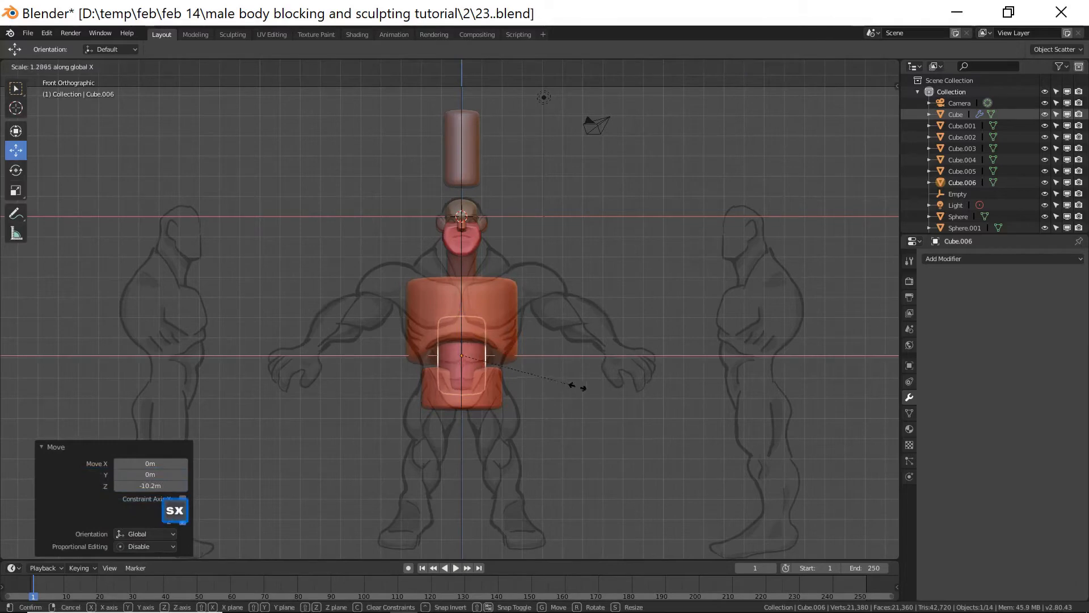
{"action": "left_click", "coordinate": [645, 388]}
Shift the lower torso cylinder about 0.35 m along Y to sit inside the torso from the side.
{"action": "middle_click_drag", "start_coordinate": [686, 353], "coordinate": [581, 346]}
{"action": "key", "text": "s"}
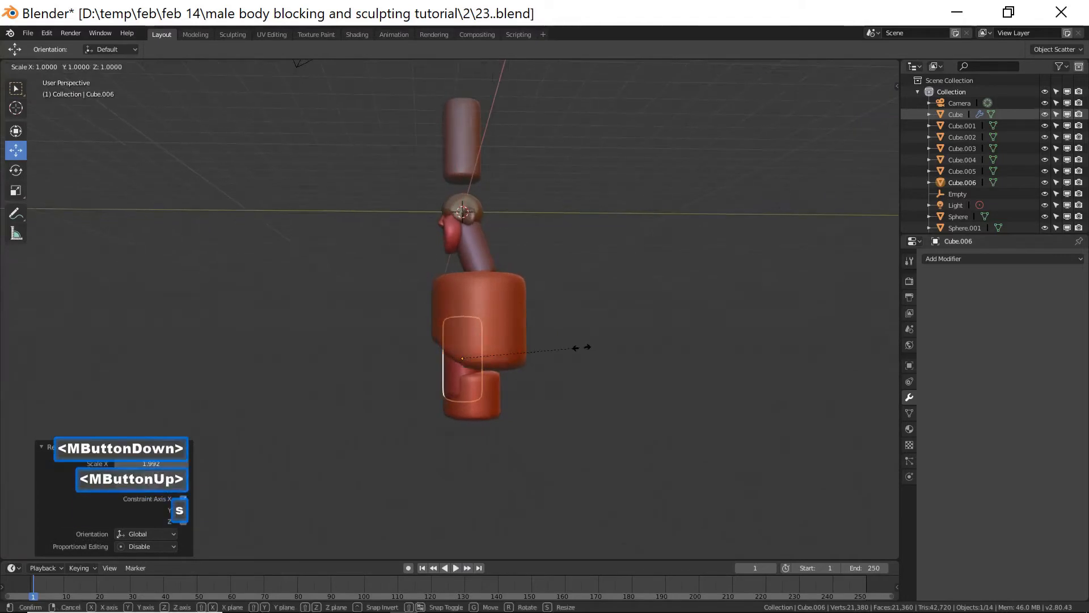
{"action": "left_click", "coordinate": [617, 357]}
{"action": "left_click_drag", "start_coordinate": [509, 358], "coordinate": [427, 372]}
{"action": "middle_click_drag", "start_coordinate": [426, 372], "coordinate": [535, 370]}
{"action": "middle_click_drag", "start_coordinate": [502, 358], "coordinate": [536, 370]}
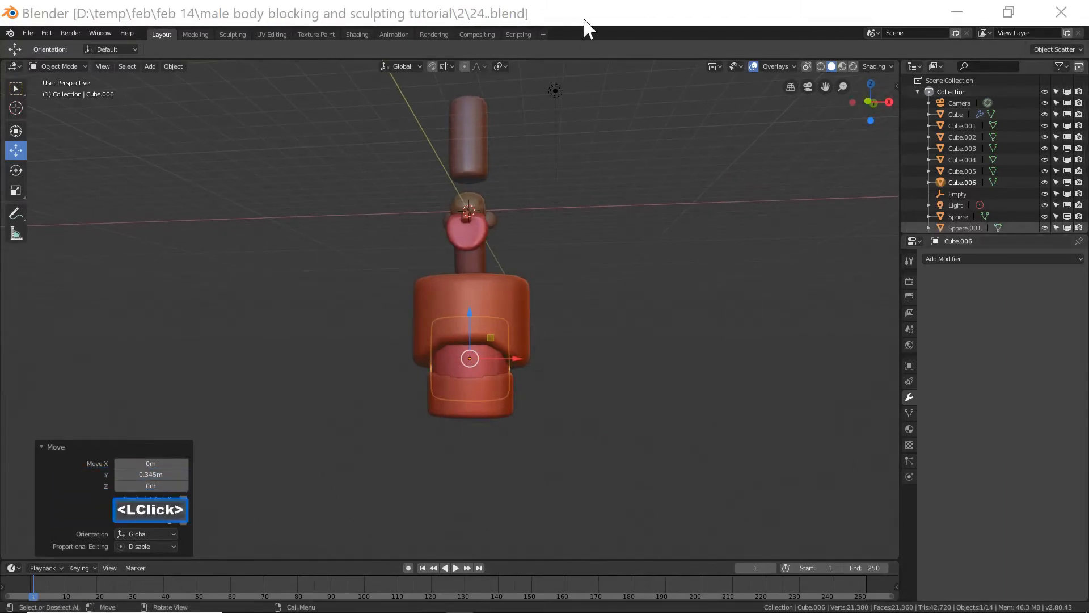
{"action": "middle_click_drag", "start_coordinate": [661, 335], "coordinate": [570, 346]}
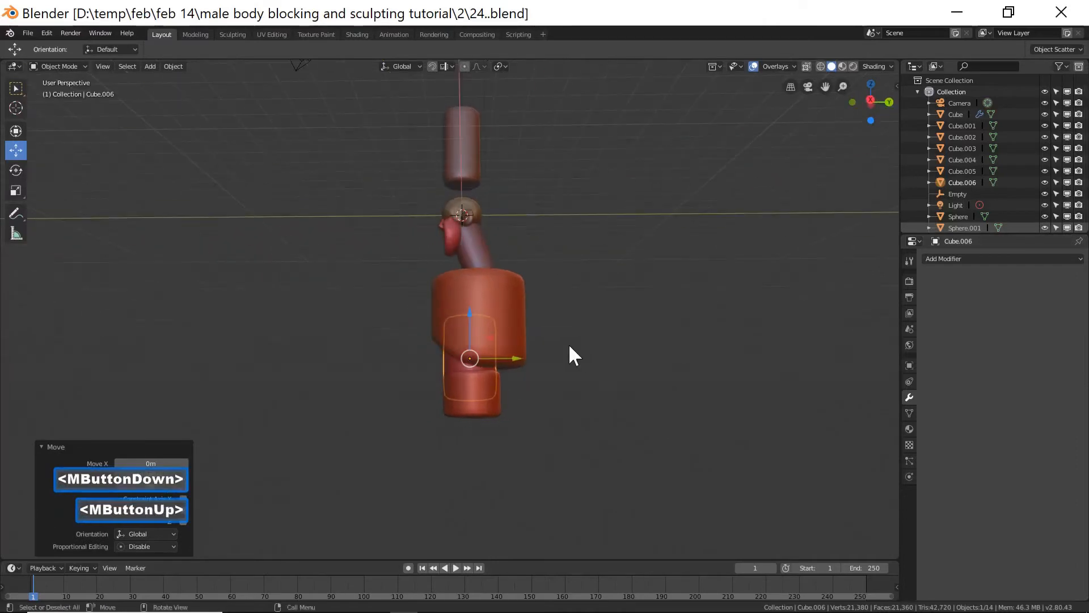
Select the chest block and tilt it slightly, about 0.74 degrees.
{"action": "left_click", "coordinate": [518, 298]}
{"action": "key", "text": "r"}
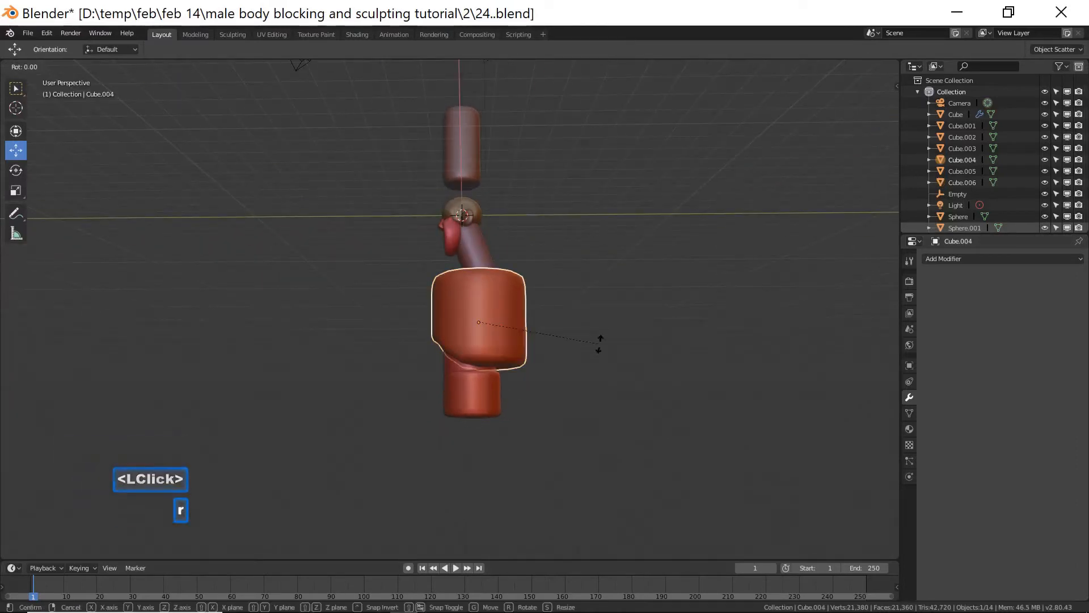
{"action": "left_click", "coordinate": [593, 363]}
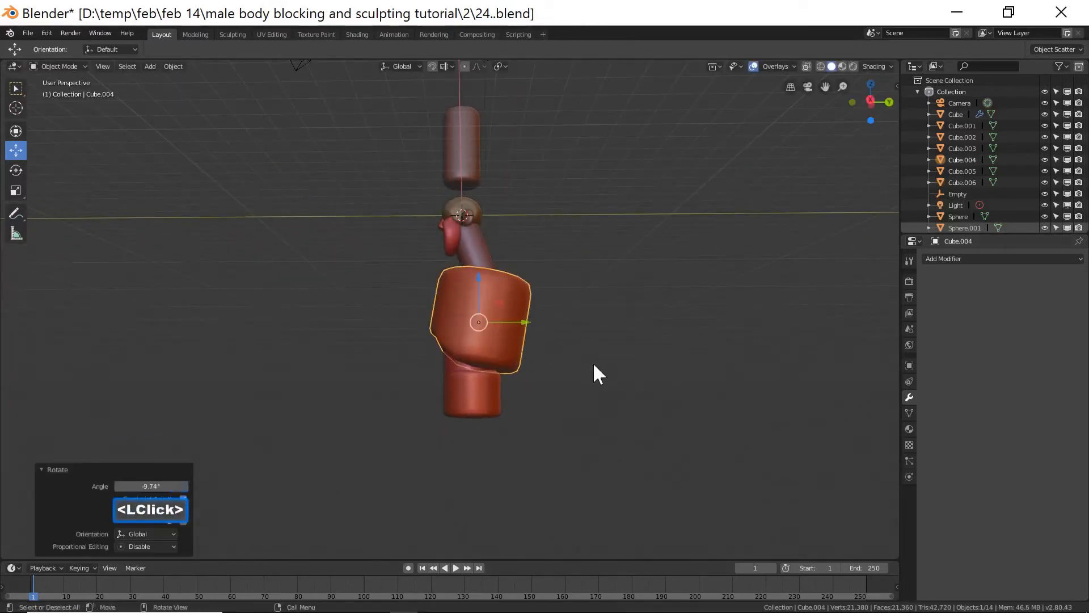
In side view, rotate the pelvis block about the X axis to match the reference.
{"action": "key", "text": "KP_3"}
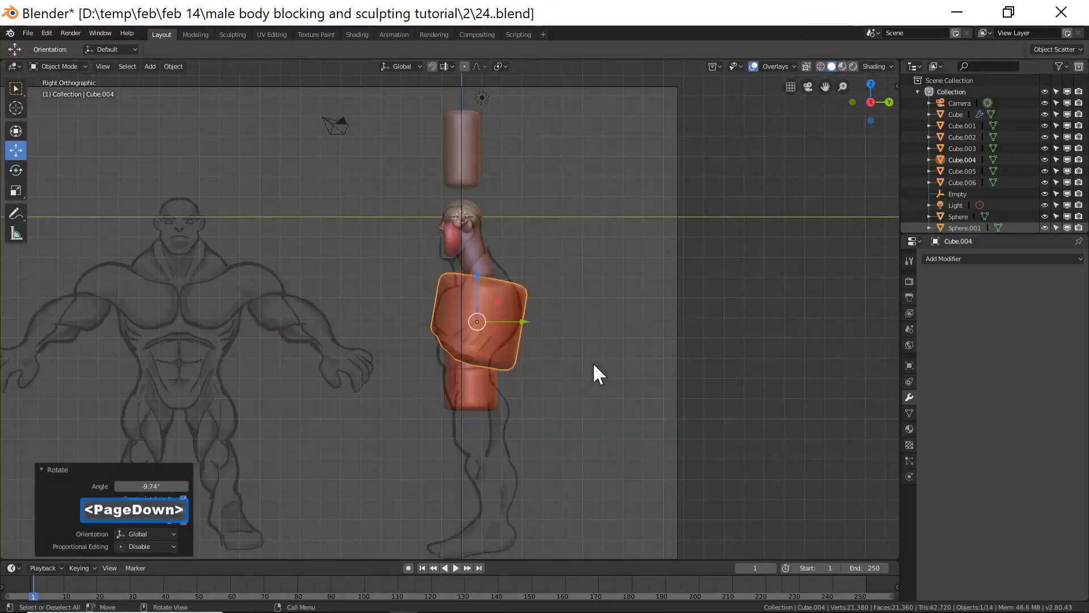
{"action": "left_click", "coordinate": [481, 389]}
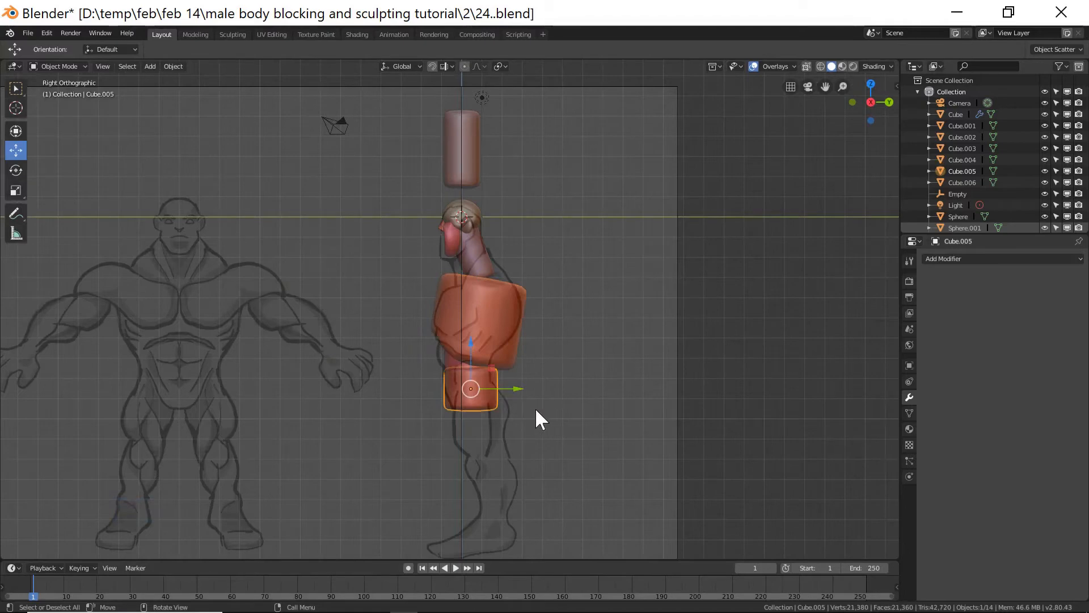
{"action": "key", "text": "r"}
{"action": "key", "text": "x"}
{"action": "left_click", "coordinate": [518, 393]}
{"action": "left_click_drag", "start_coordinate": [520, 388], "coordinate": [520, 387]}
{"action": "middle_click_drag", "start_coordinate": [566, 396], "coordinate": [683, 386]}
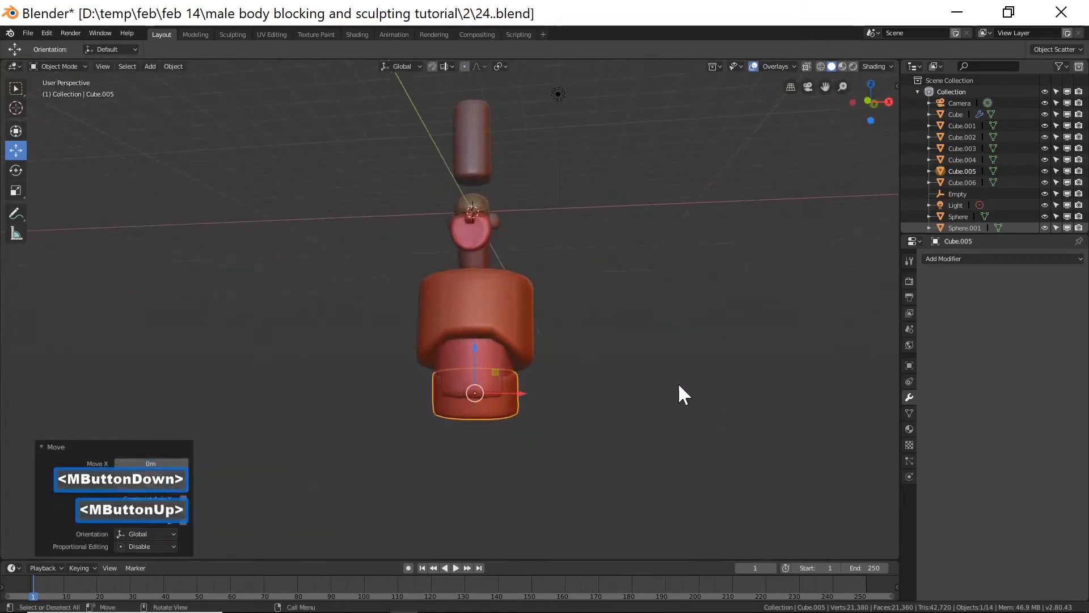
Move the lower torso cylinder down about 0.4 m along Z.
{"action": "left_click", "coordinate": [486, 360]}
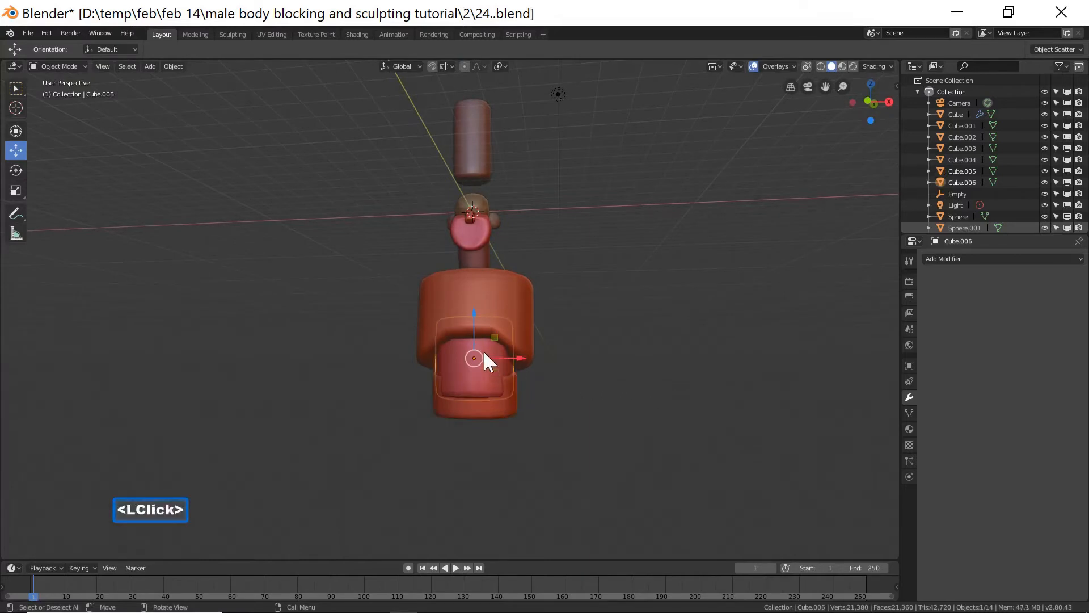
{"action": "left_click_drag", "start_coordinate": [474, 320], "coordinate": [474, 329]}
{"action": "middle_click_drag", "start_coordinate": [590, 405], "coordinate": [604, 387]}
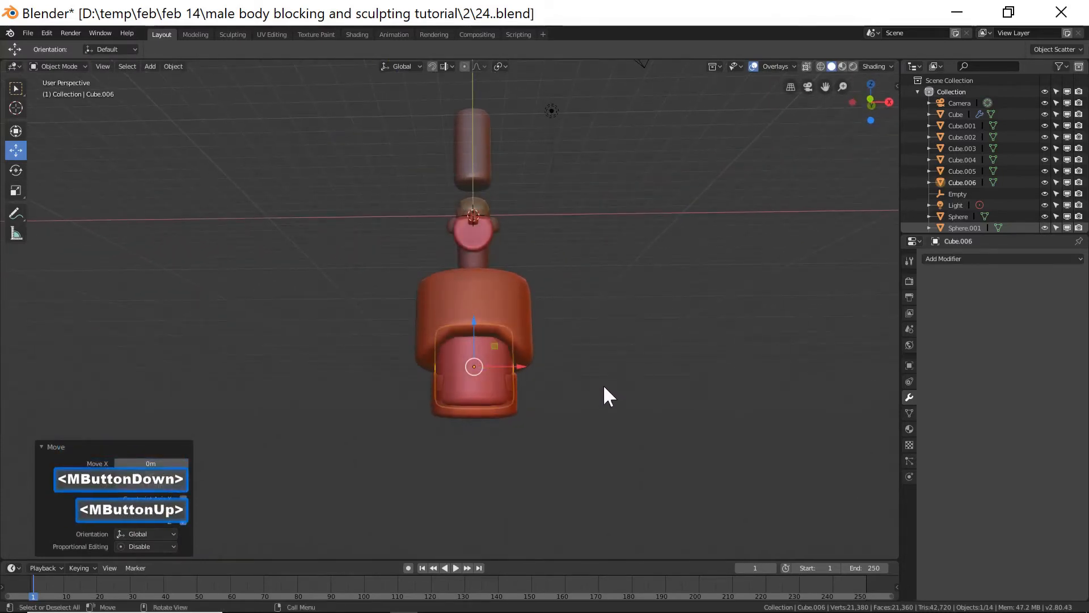
{"action": "key", "text": "End"}
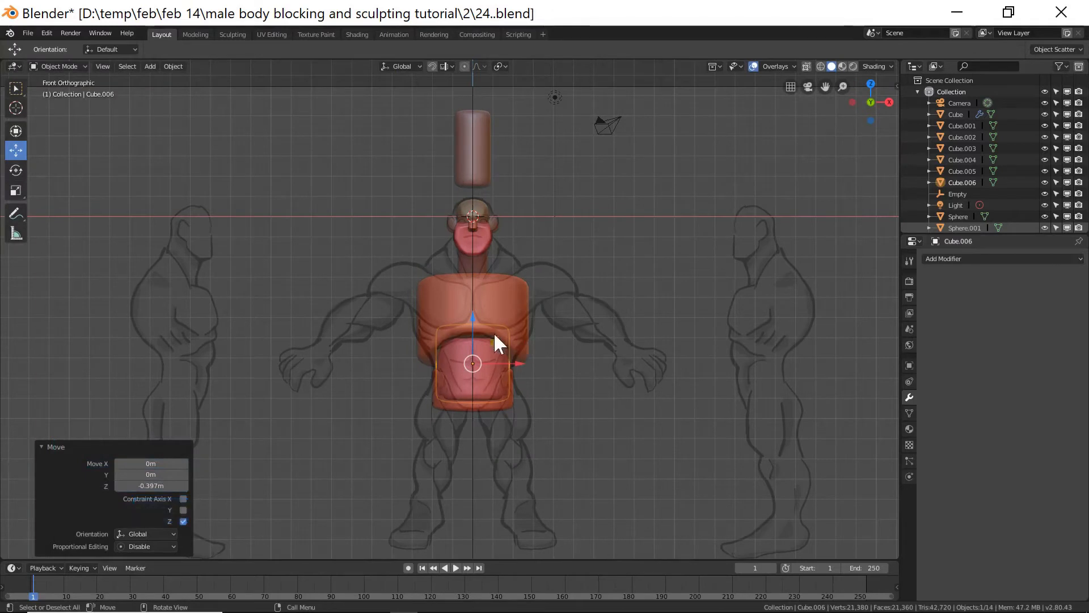
Narrow the lower torso cylinder to 0.95 along X and raise it about 0.34 m.
{"action": "key", "text": "s"}
{"action": "key", "text": "x"}
{"action": "left_click", "coordinate": [591, 372]}
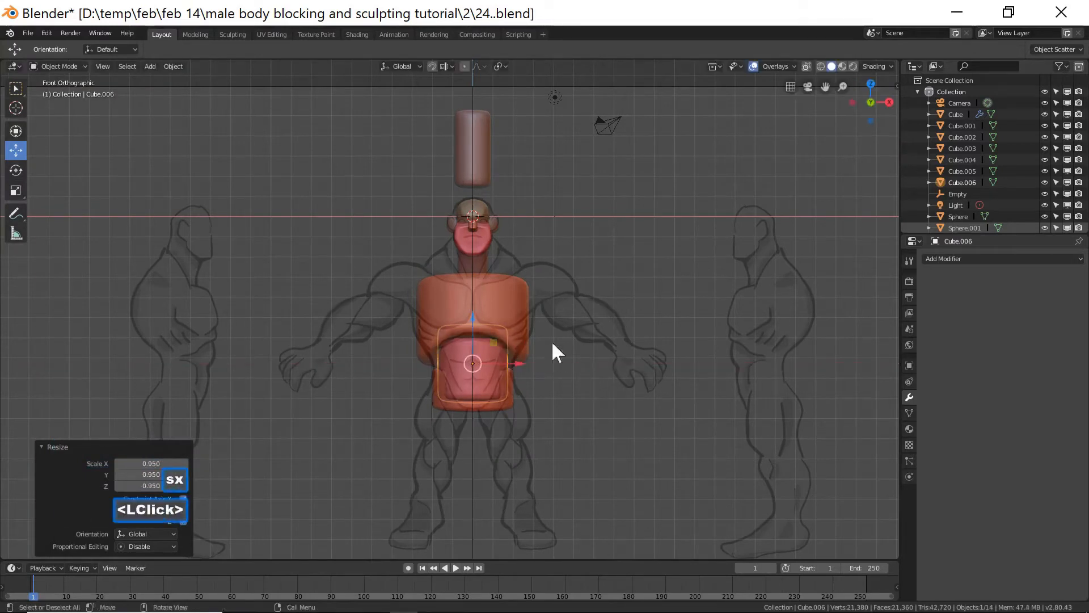
{"action": "left_click_drag", "start_coordinate": [474, 317], "coordinate": [478, 315]}
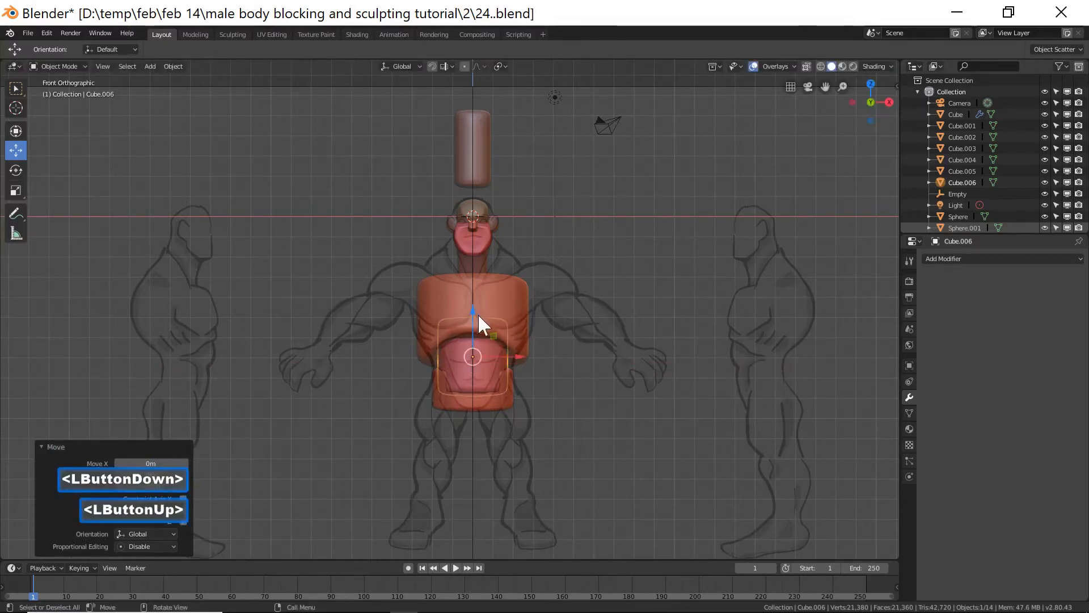
{"action": "left_click", "coordinate": [585, 380]}
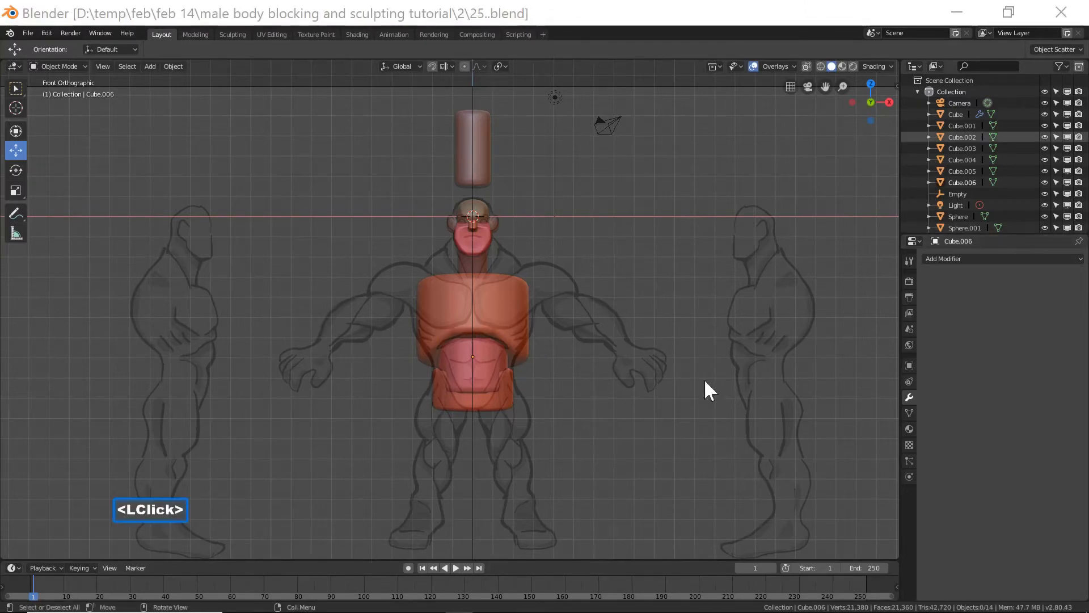
Duplicate the loose cylinder, place the copy as the right thigh, and shift it along Y in side view.
{"action": "left_click", "coordinate": [486, 171]}
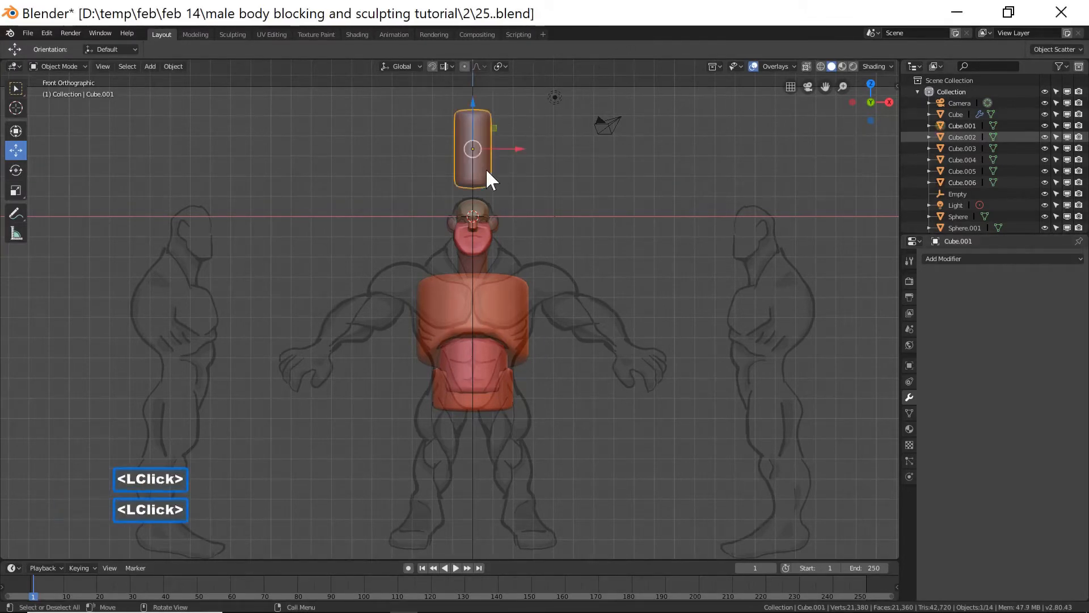
{"action": "key", "text": "shift+d"}
{"action": "right_click", "coordinate": [486, 168]}
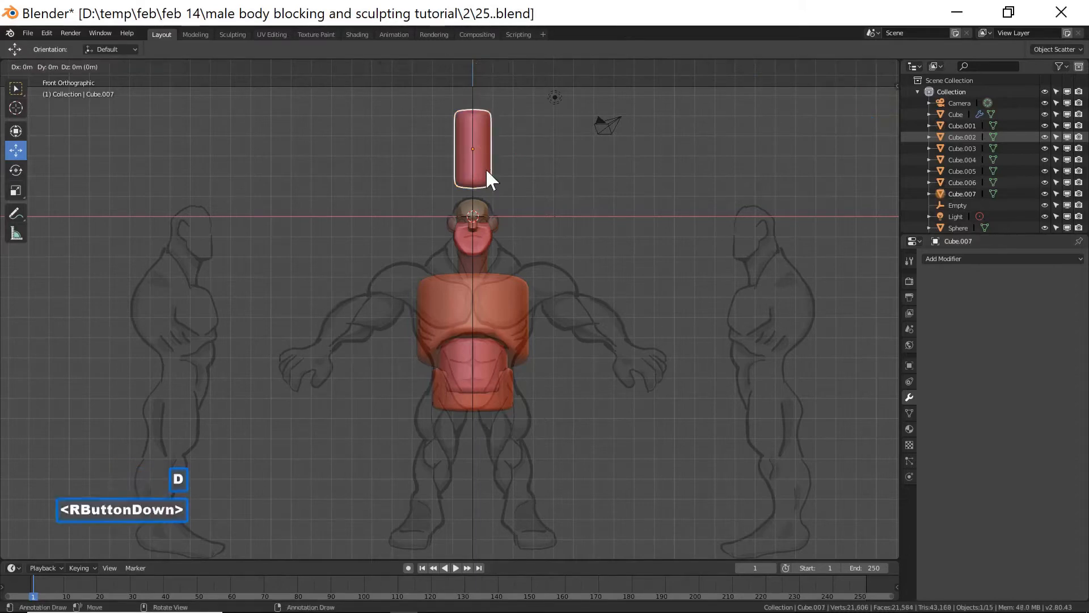
{"action": "left_click_drag", "start_coordinate": [500, 148], "coordinate": [536, 152]}
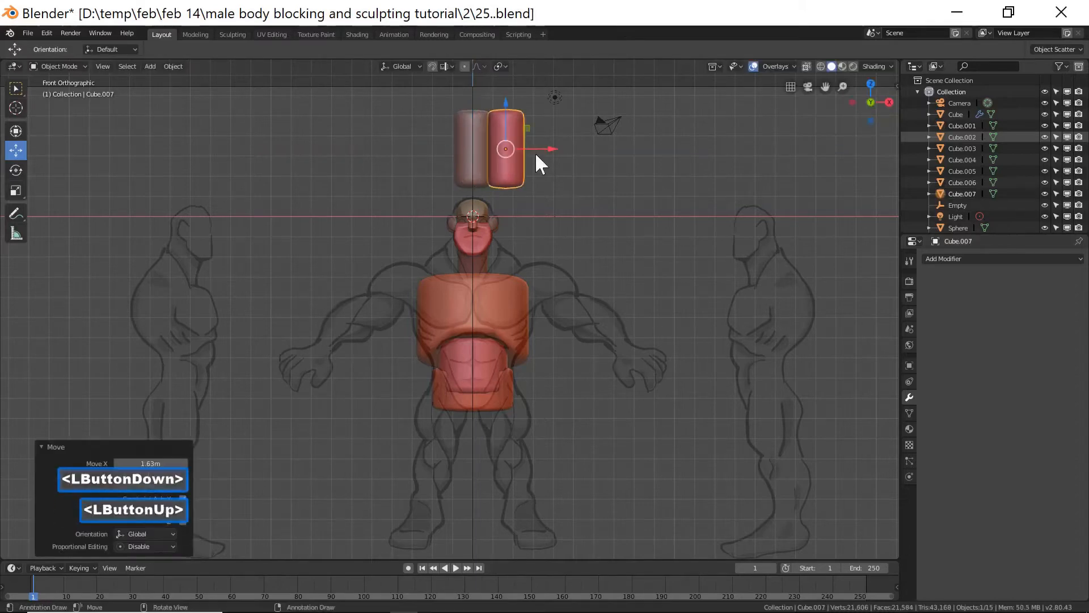
{"action": "left_click_drag", "start_coordinate": [505, 100], "coordinate": [512, 374]}
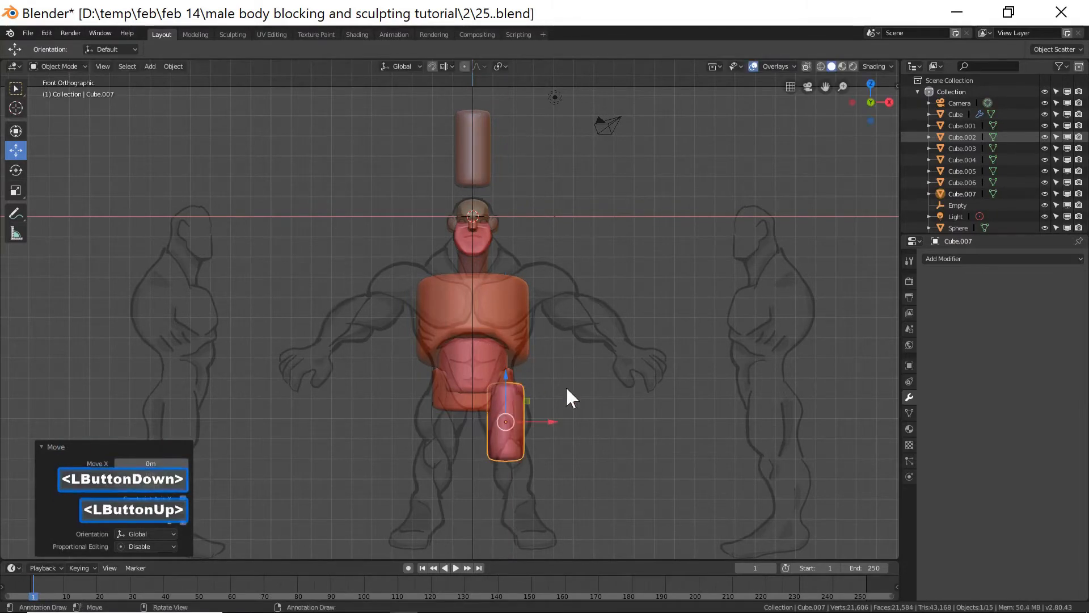
{"action": "key", "text": "Page_Down"}
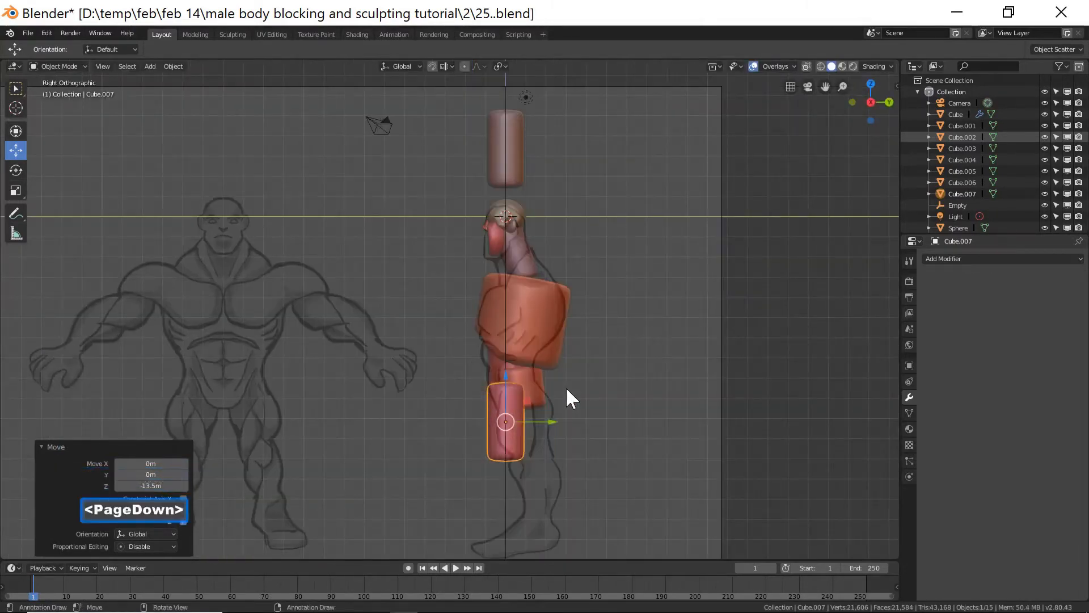
{"action": "left_click_drag", "start_coordinate": [546, 422], "coordinate": [573, 430]}
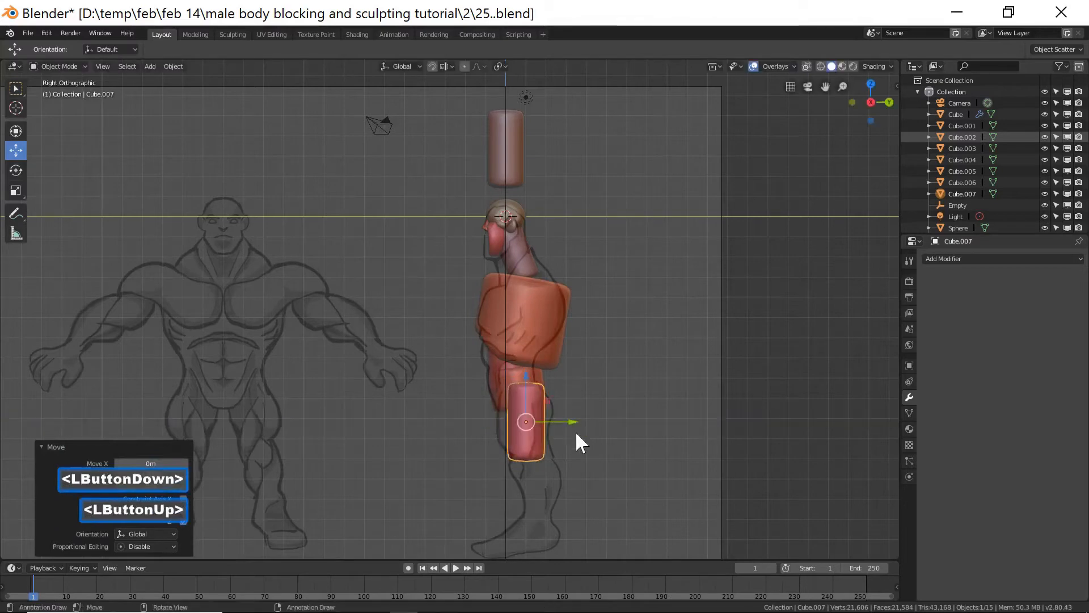
Scale the thigh cylinder about 1.35 along Y and raise it slightly in front view.
{"action": "key", "text": "s"}
{"action": "key", "text": "y"}
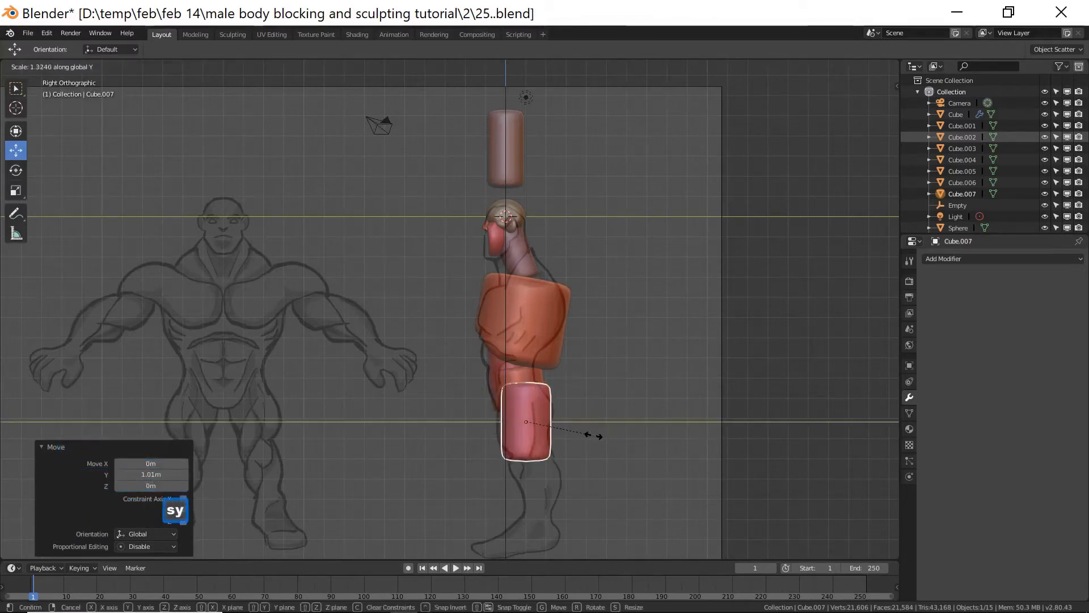
{"action": "left_click", "coordinate": [595, 437]}
{"action": "middle_click_drag", "start_coordinate": [457, 483], "coordinate": [584, 470]}
{"action": "key", "text": "End"}
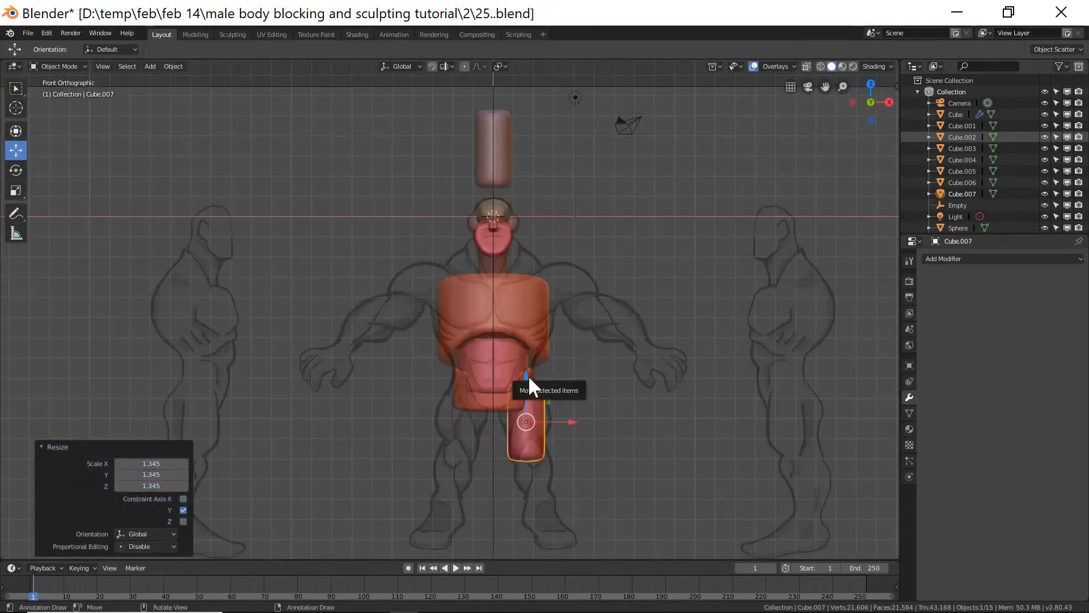
{"action": "left_click_drag", "start_coordinate": [530, 379], "coordinate": [526, 366]}
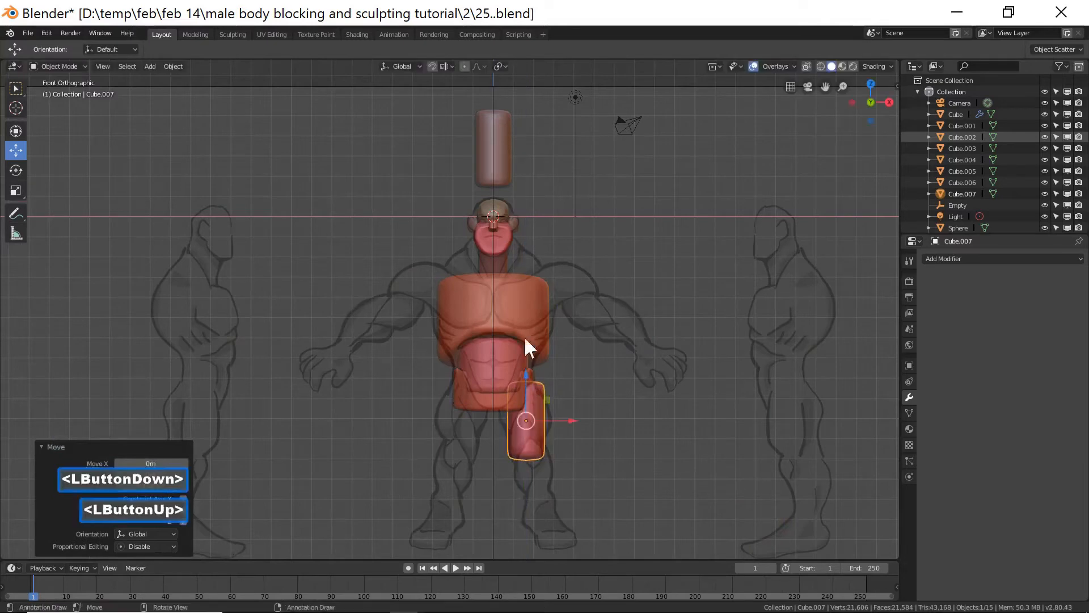
Duplicate the loose cylinder again and move the copy down to the lower leg area.
{"action": "left_click", "coordinate": [502, 170]}
{"action": "key", "text": "shift+d"}
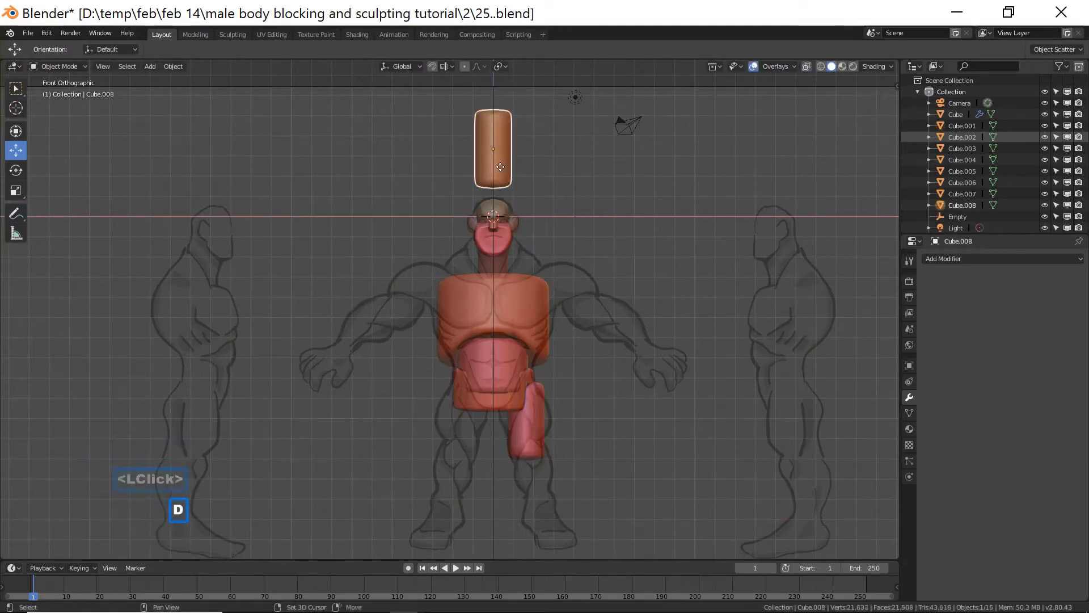
{"action": "right_click", "coordinate": [501, 167]}
{"action": "left_click_drag", "start_coordinate": [493, 101], "coordinate": [569, 474]}
{"action": "left_click_drag", "start_coordinate": [534, 423], "coordinate": [536, 443]}
{"action": "key", "text": "KP_3"}
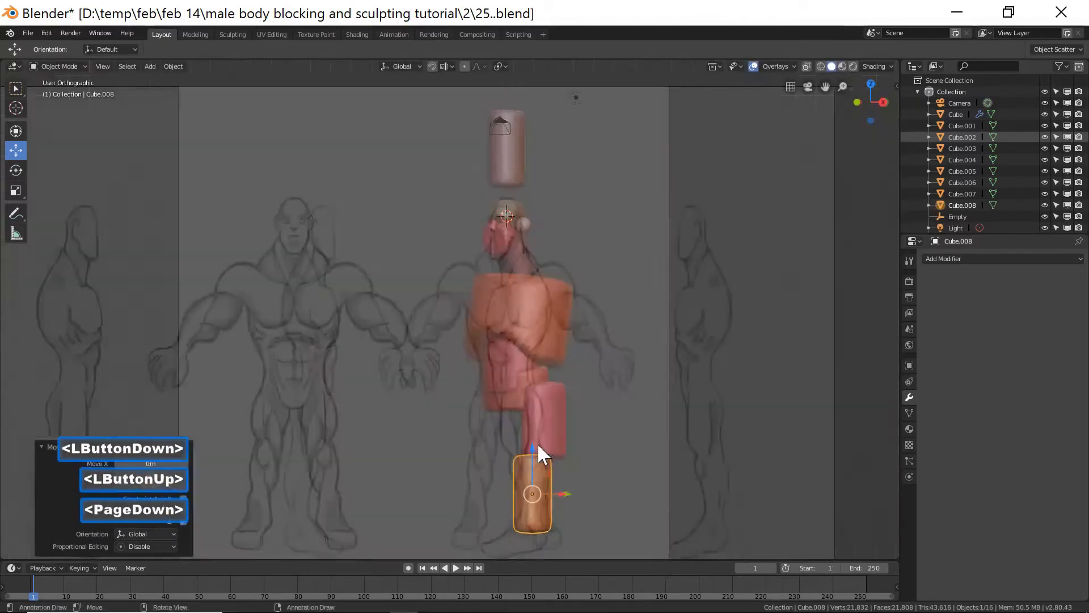
Align the lower leg cylinder with the shin in side view and nudge it about 0.06 m along X.
{"action": "left_click_drag", "start_coordinate": [565, 492], "coordinate": [595, 487]}
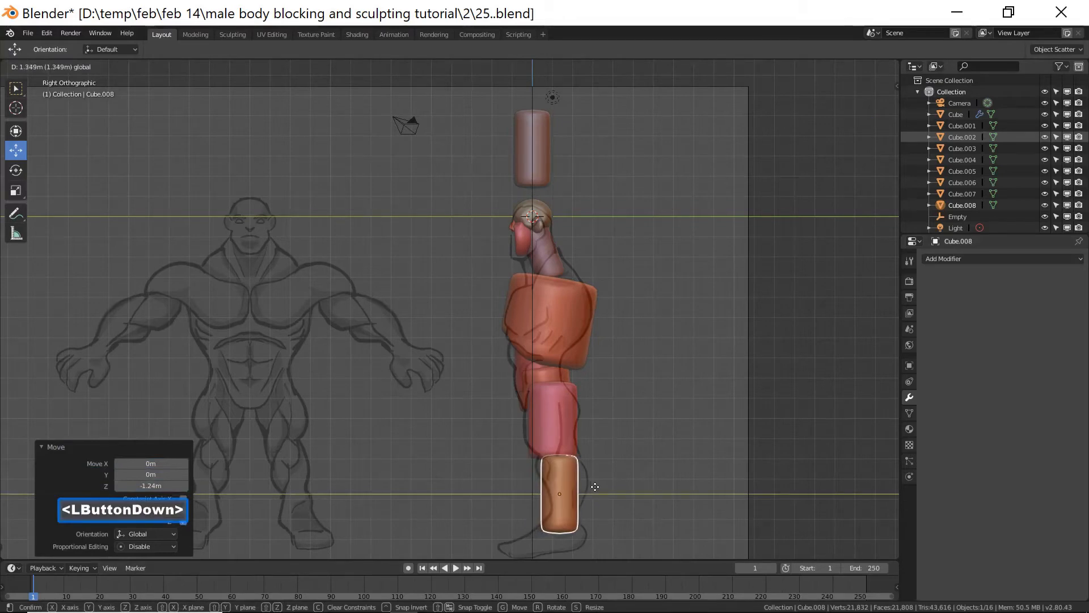
{"action": "left_click_drag", "start_coordinate": [595, 487], "coordinate": [594, 483]}
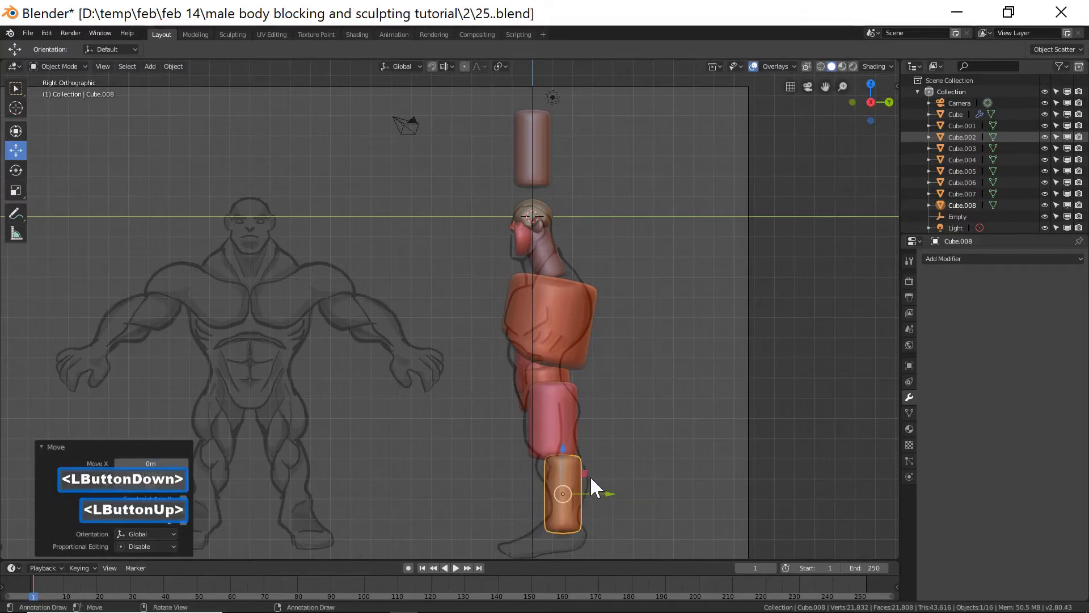
{"action": "key", "text": "KP_1"}
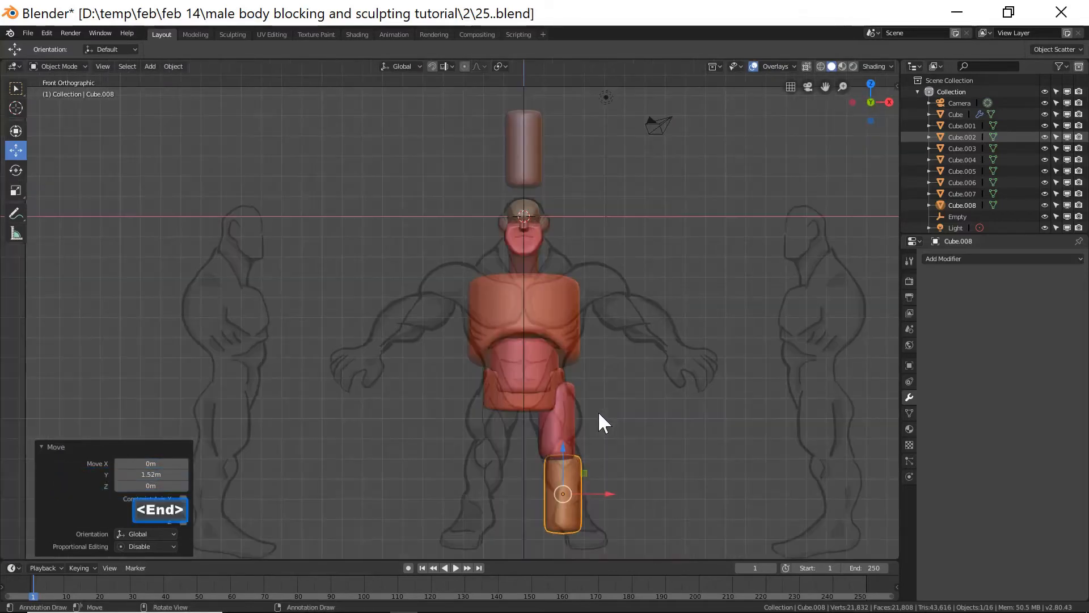
{"action": "left_click_drag", "start_coordinate": [605, 493], "coordinate": [616, 493]}
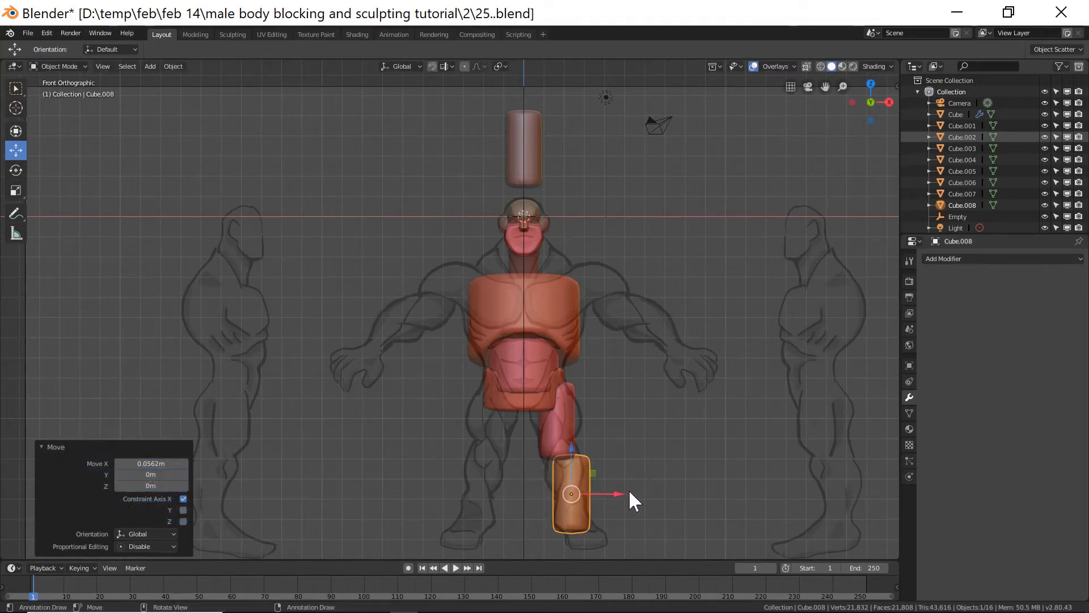
Set the 3D cursor beside the loose cylinder and add a new cube there.
{"action": "left_click", "coordinate": [536, 151]}
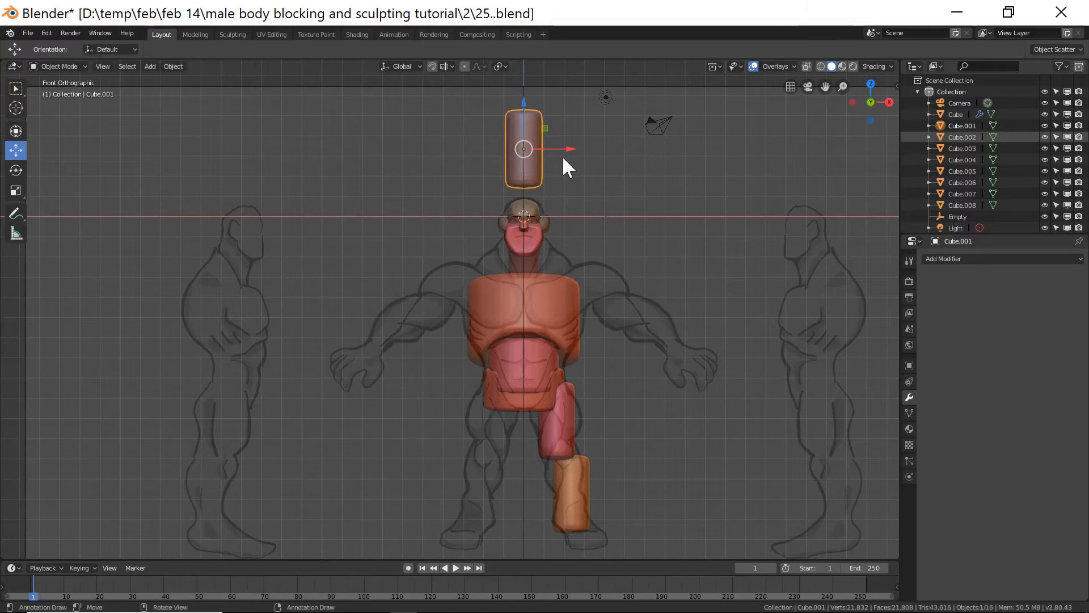
{"action": "left_click_drag", "start_coordinate": [567, 150], "coordinate": [531, 169]}
{"action": "right_click", "coordinate": [557, 187]}
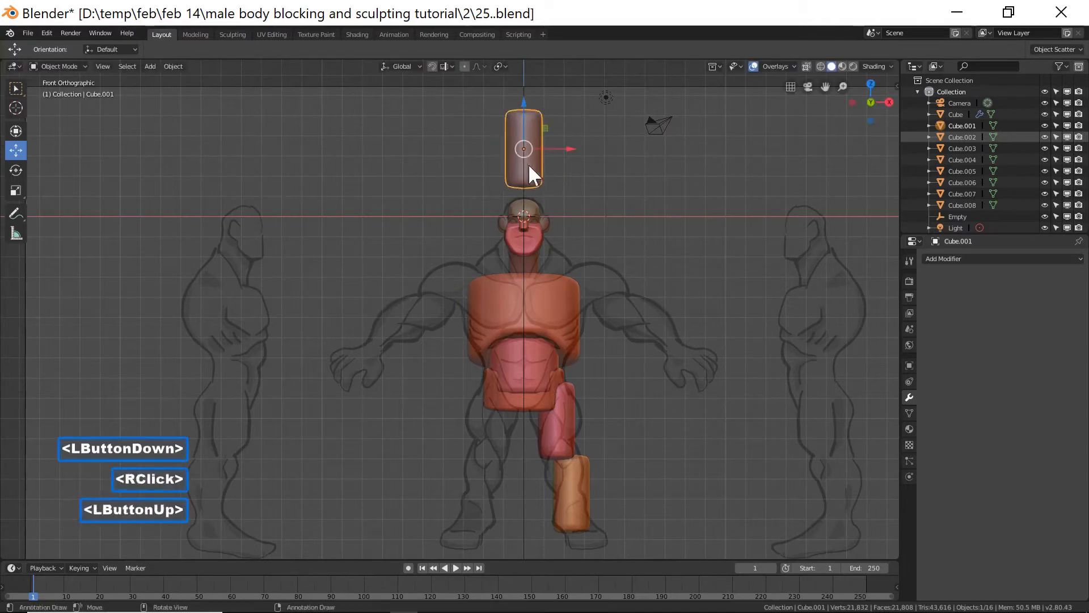
{"action": "right_click", "coordinate": [617, 169], "text": "shift"}
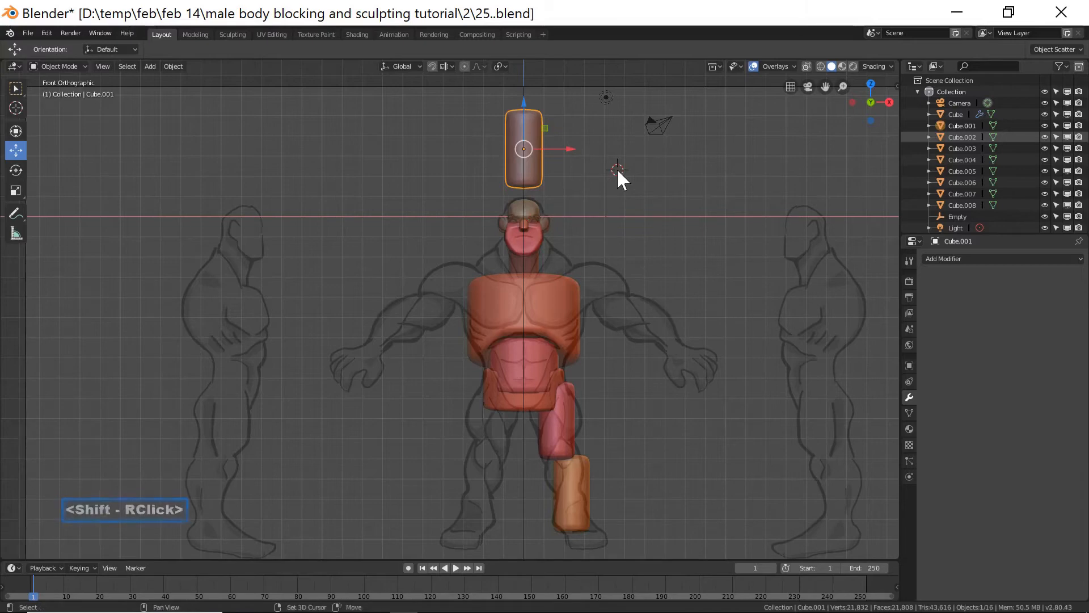
{"action": "key", "text": "shift+a"}
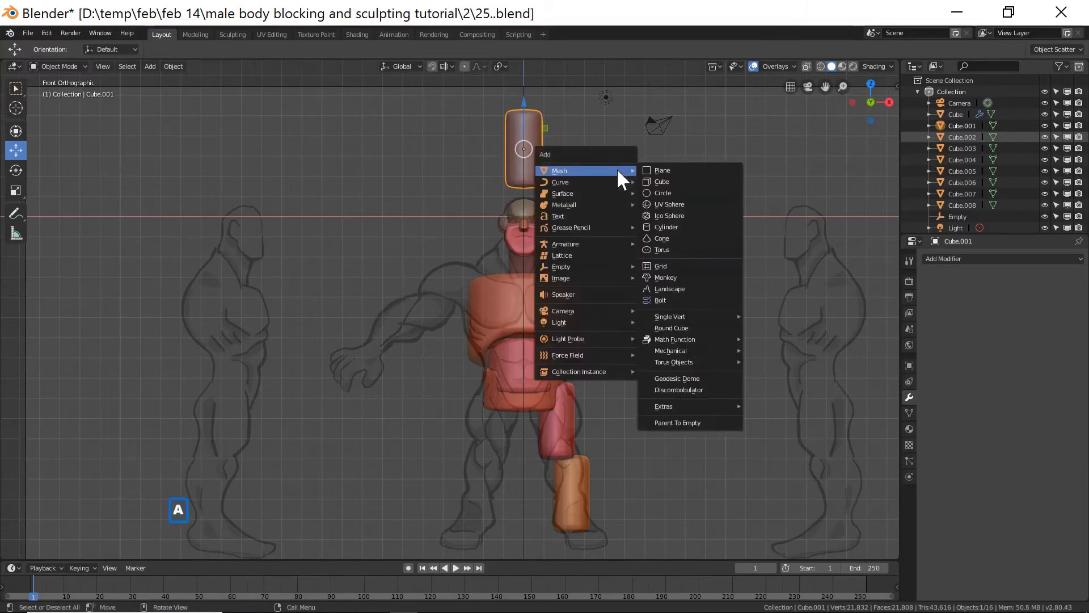
{"action": "left_click", "coordinate": [679, 181]}
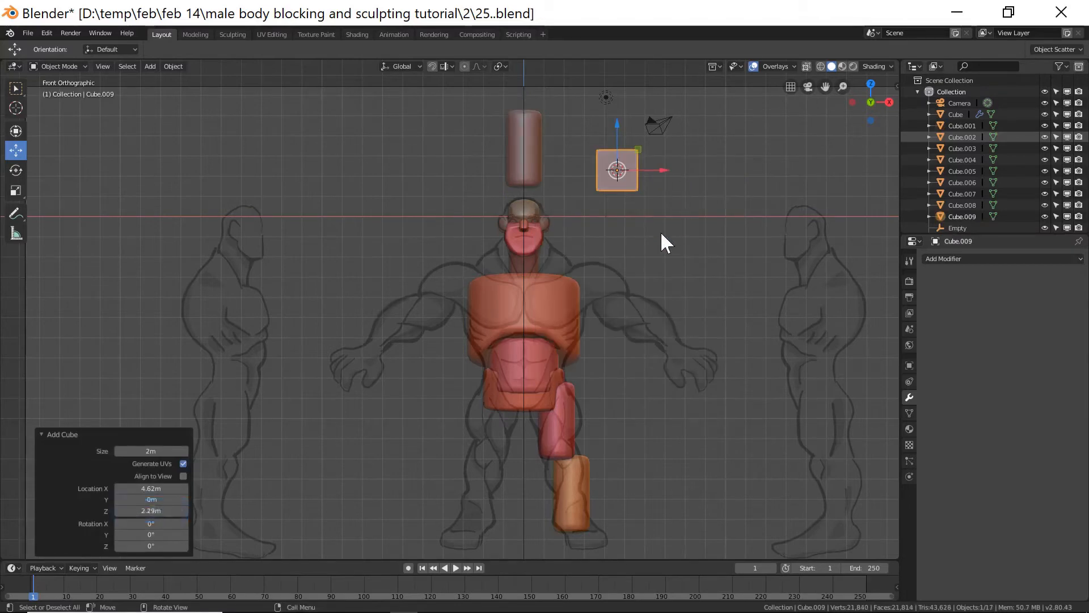
Add a level-2 subdivision surface to the new cube and stretch it about 2.54 times along Z.
{"action": "key", "text": "ctrl+2"}
{"action": "scroll", "coordinate": [664, 230], "scroll_direction": "up", "scroll_amount": 1}
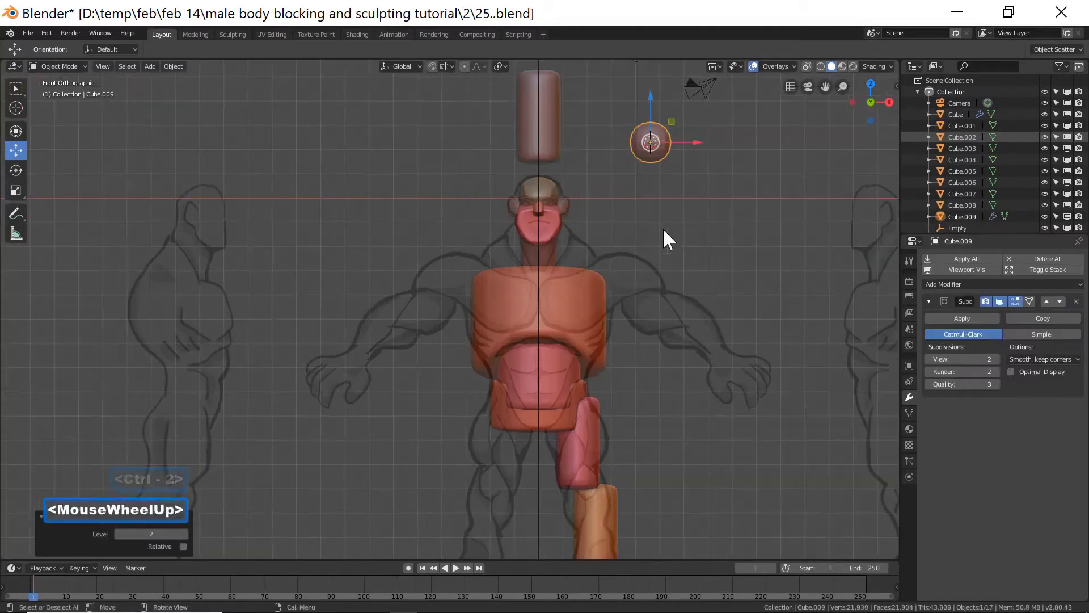
{"action": "key", "text": "s"}
{"action": "key", "text": "z"}
{"action": "left_click", "coordinate": [797, 379]}
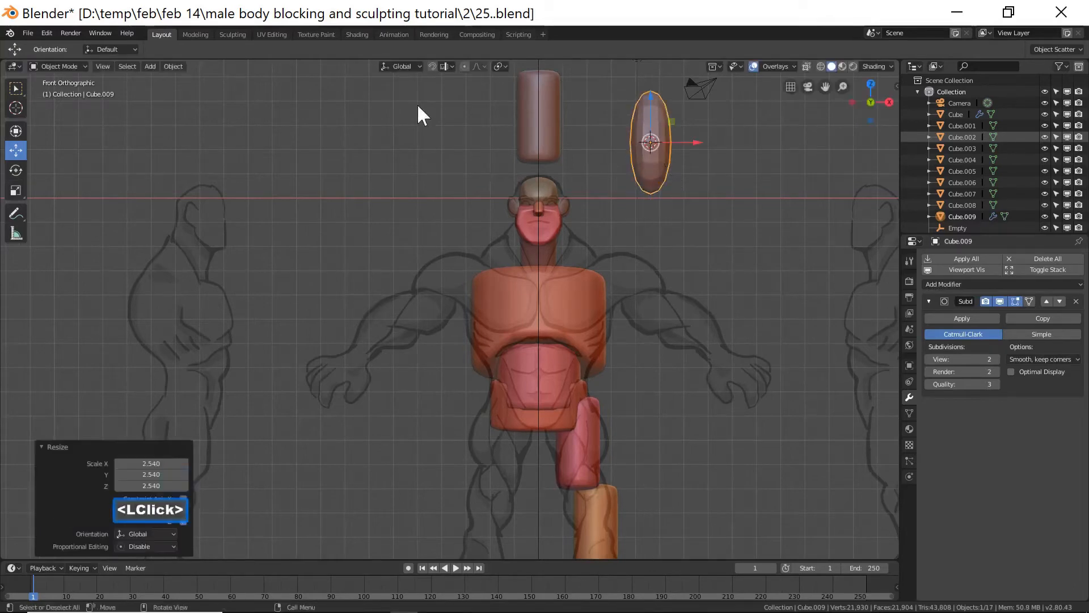
Enter Edit Mode on the stretched cube and add a horizontal loop cut slid close to its top edge.
{"action": "left_click", "coordinate": [75, 67]}
{"action": "left_click", "coordinate": [60, 93]}
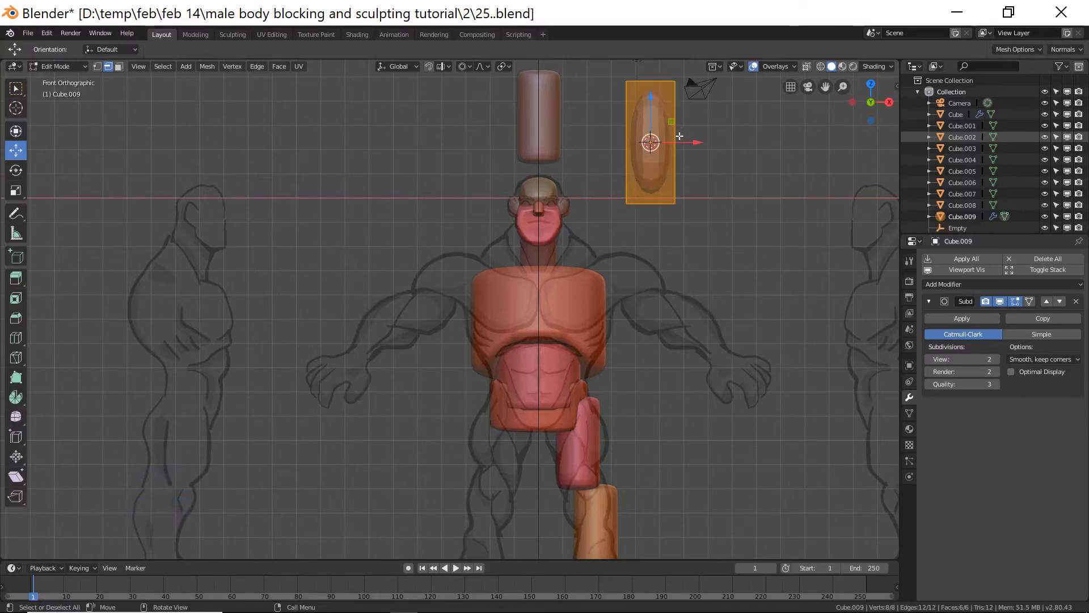
{"action": "key", "text": "ctrl"}
{"action": "key", "text": "ctrl+r"}
{"action": "left_click", "coordinate": [686, 91]}
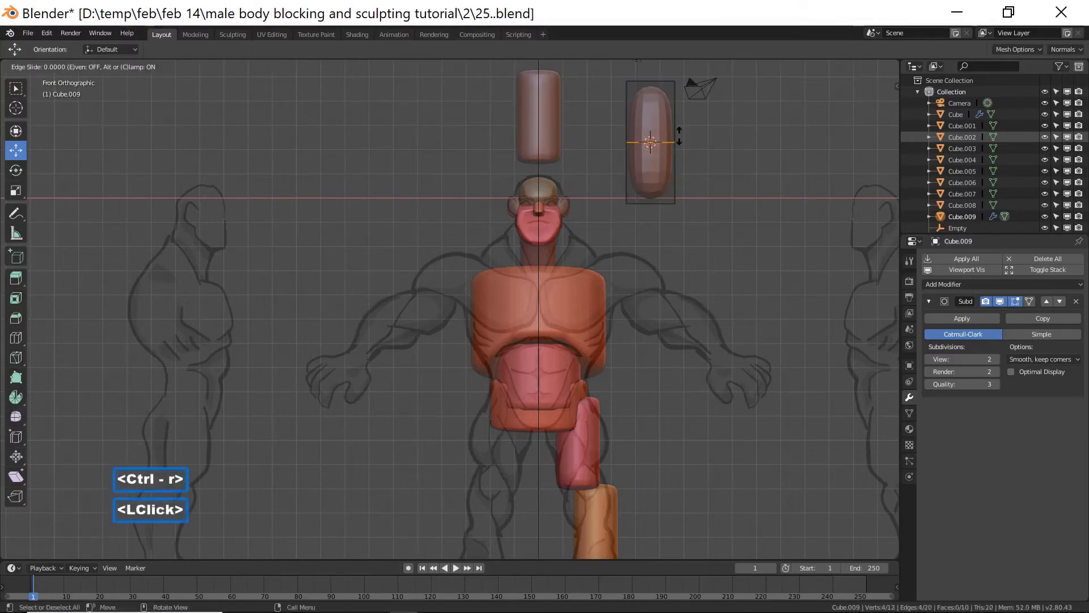
{"action": "left_click", "coordinate": [683, 80]}
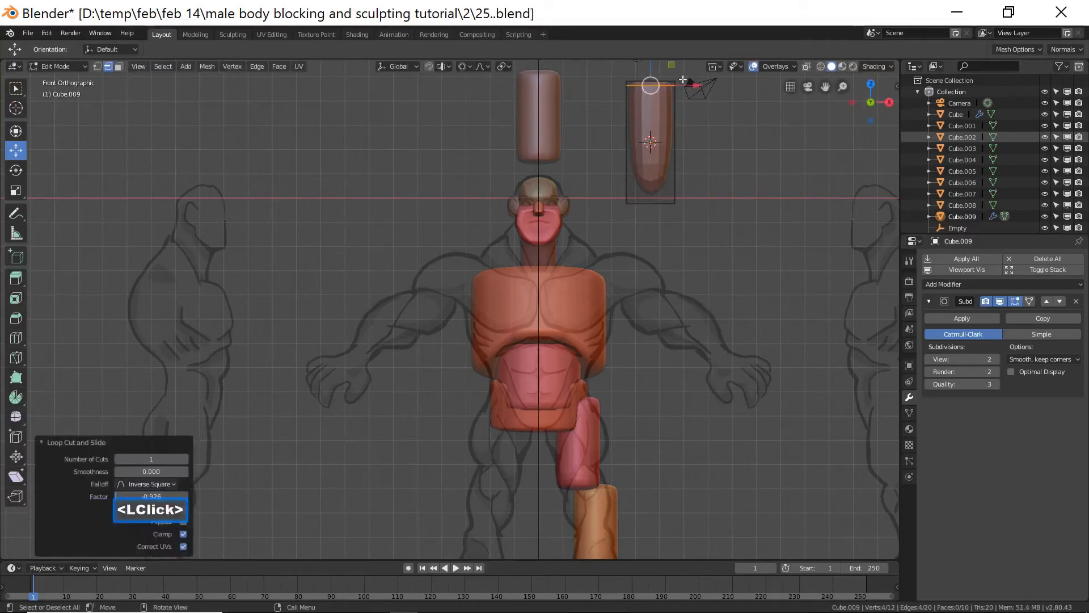
{"action": "left_click", "coordinate": [707, 144]}
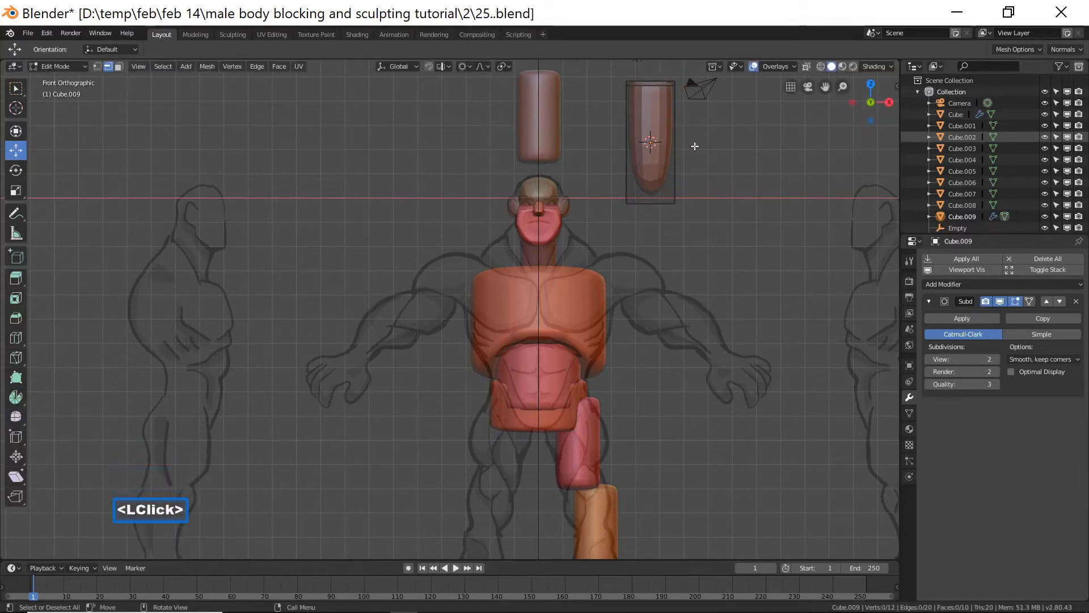
Add another horizontal loop cut on the cube, slid close to its bottom edge.
{"action": "key", "text": "ctrl+r"}
{"action": "left_click", "coordinate": [667, 158]}
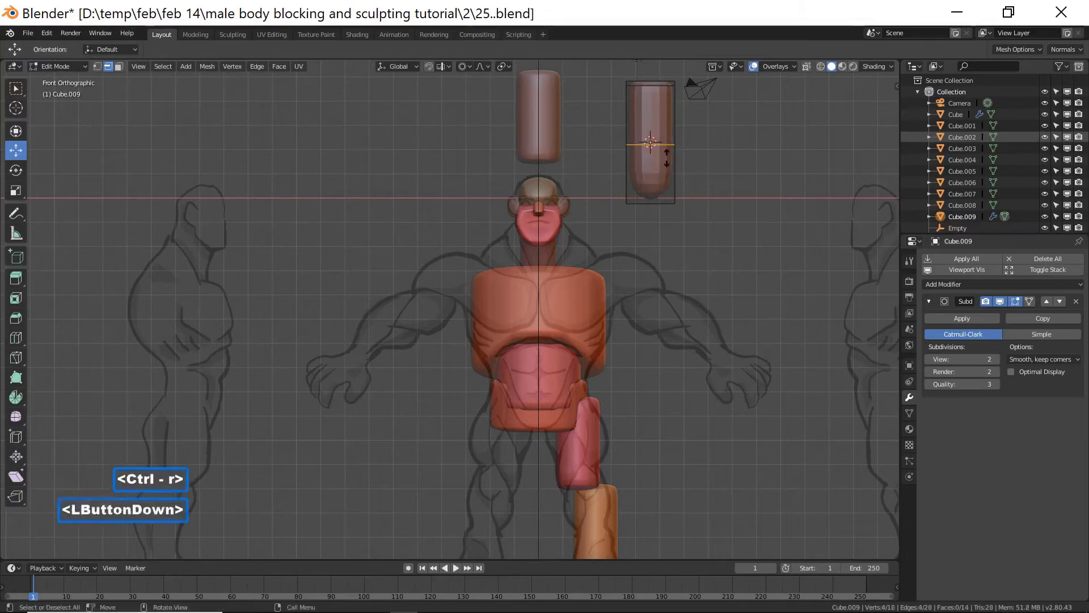
{"action": "left_click", "coordinate": [674, 210]}
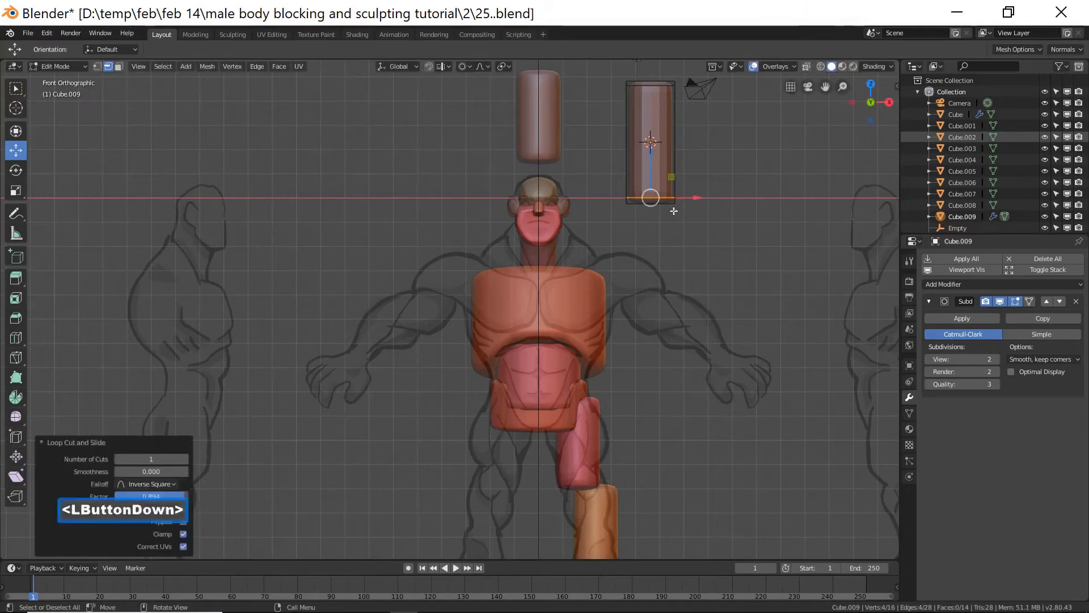
{"action": "left_click", "coordinate": [713, 154]}
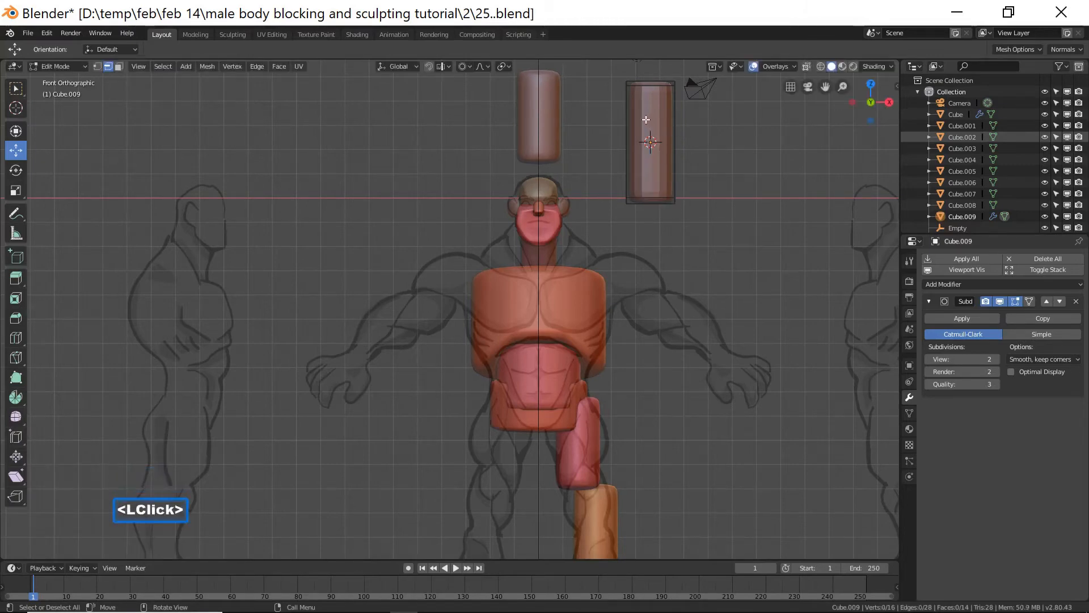
Add vertical loop cuts near the cube's left and right edges, then return to Object Mode.
{"action": "key", "text": "ctrl+r"}
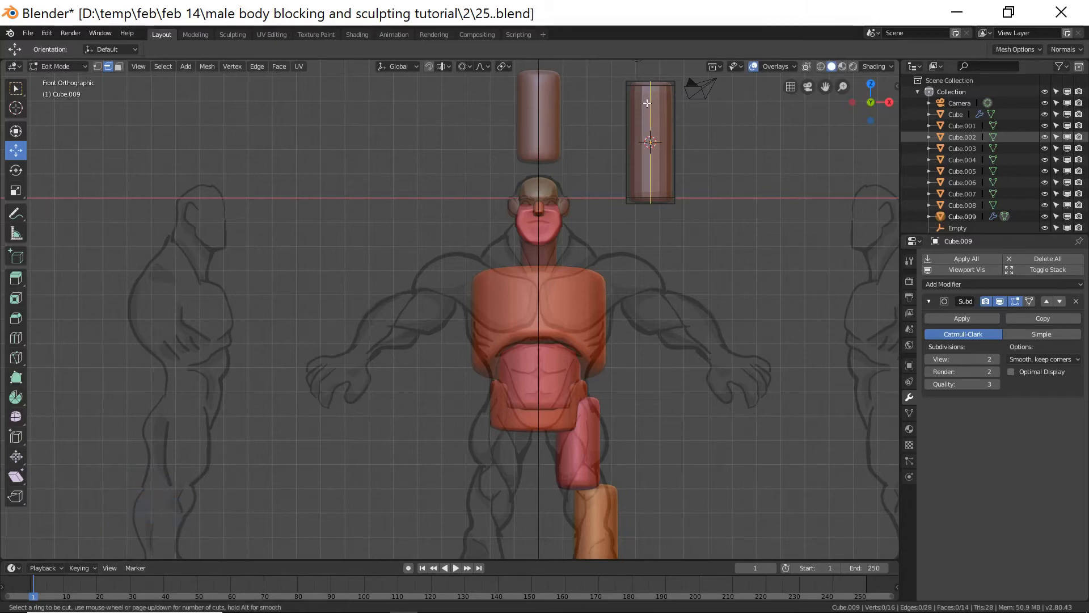
{"action": "left_click", "coordinate": [648, 103]}
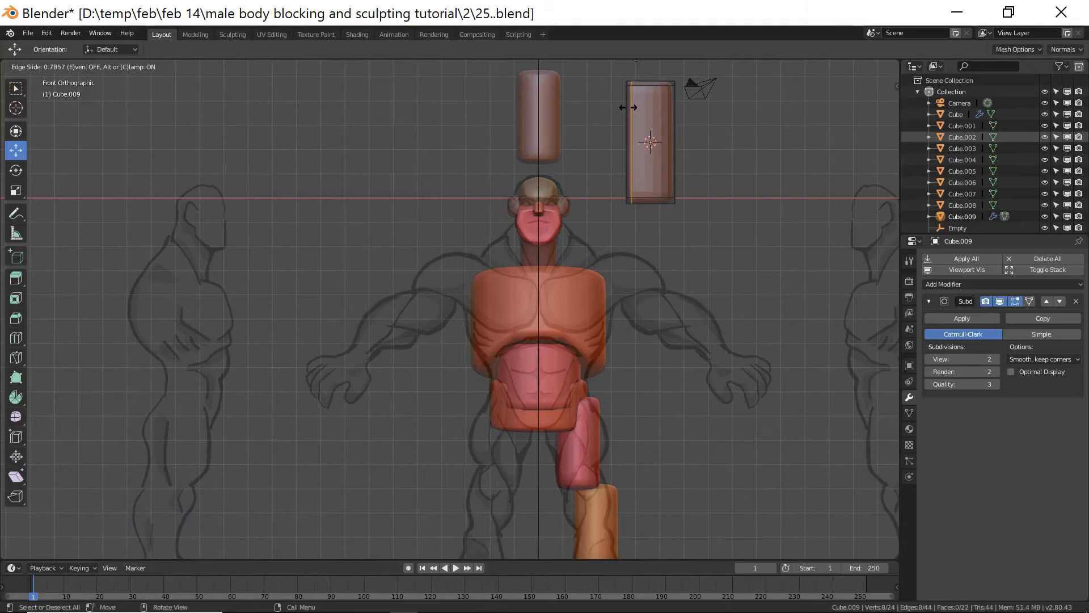
{"action": "left_click", "coordinate": [628, 108]}
{"action": "left_click", "coordinate": [663, 114]}
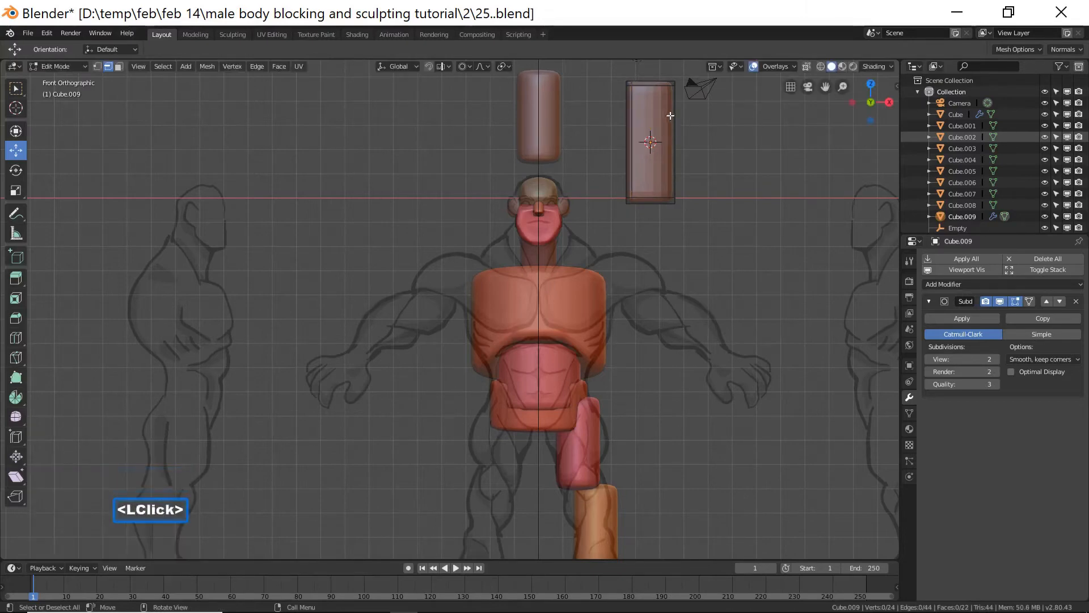
{"action": "key", "text": "ctrl+r"}
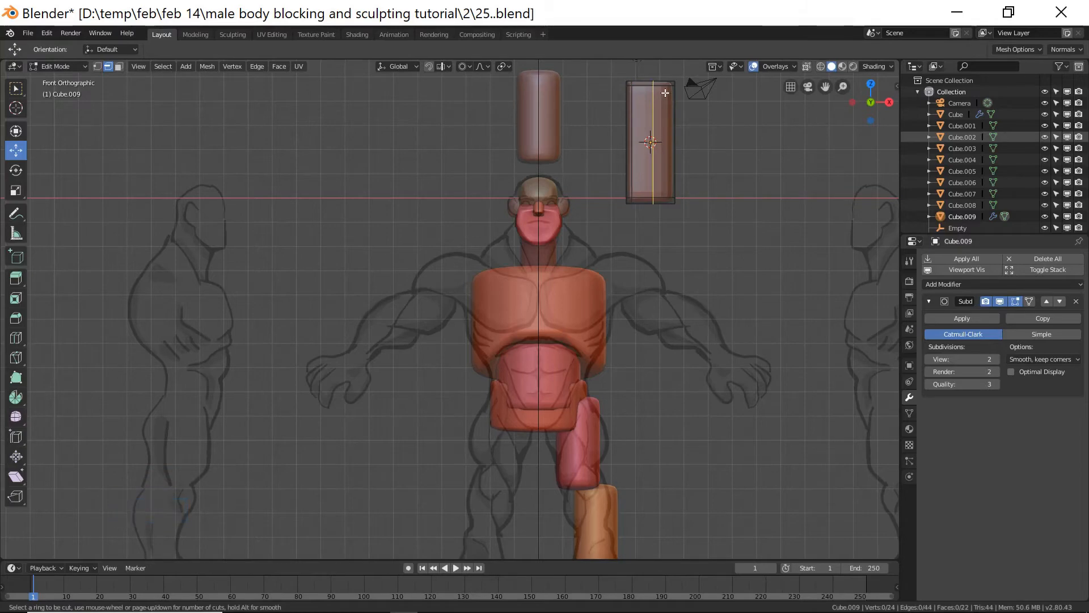
{"action": "left_click", "coordinate": [665, 93]}
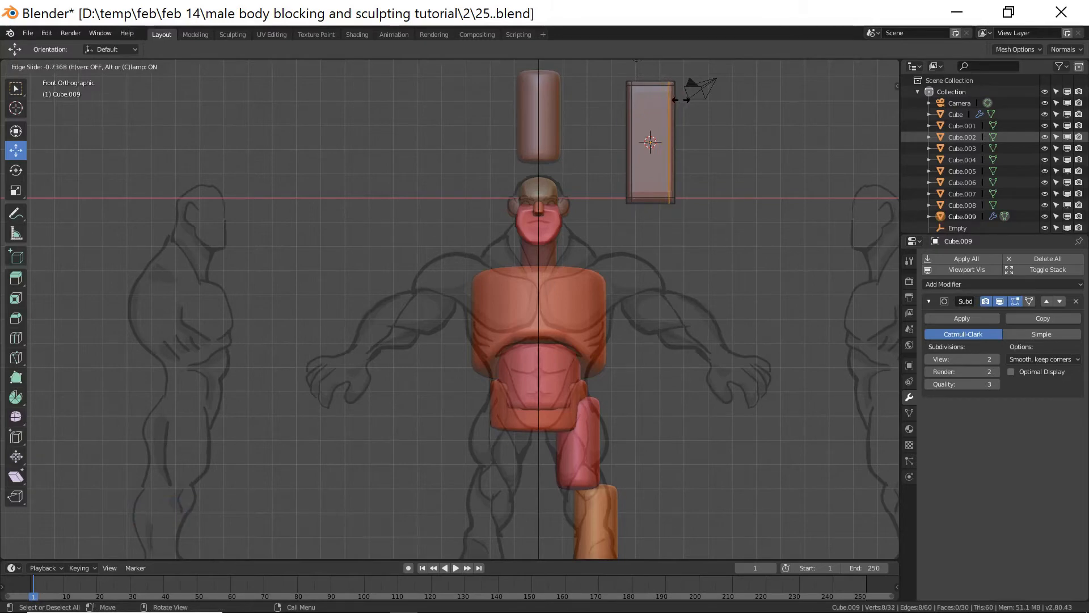
{"action": "left_click", "coordinate": [680, 99]}
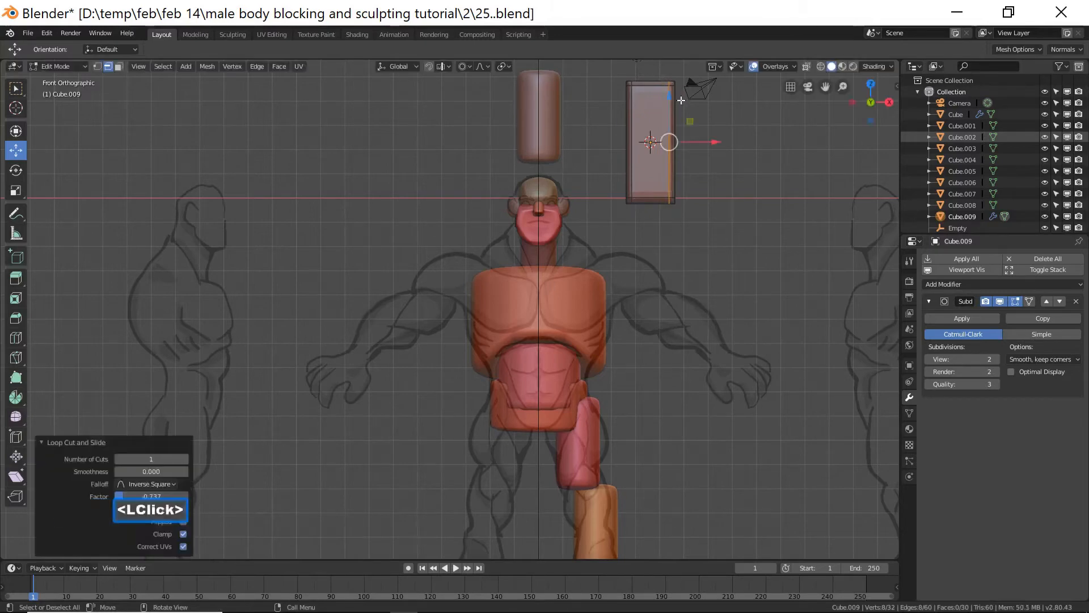
{"action": "left_click", "coordinate": [742, 159]}
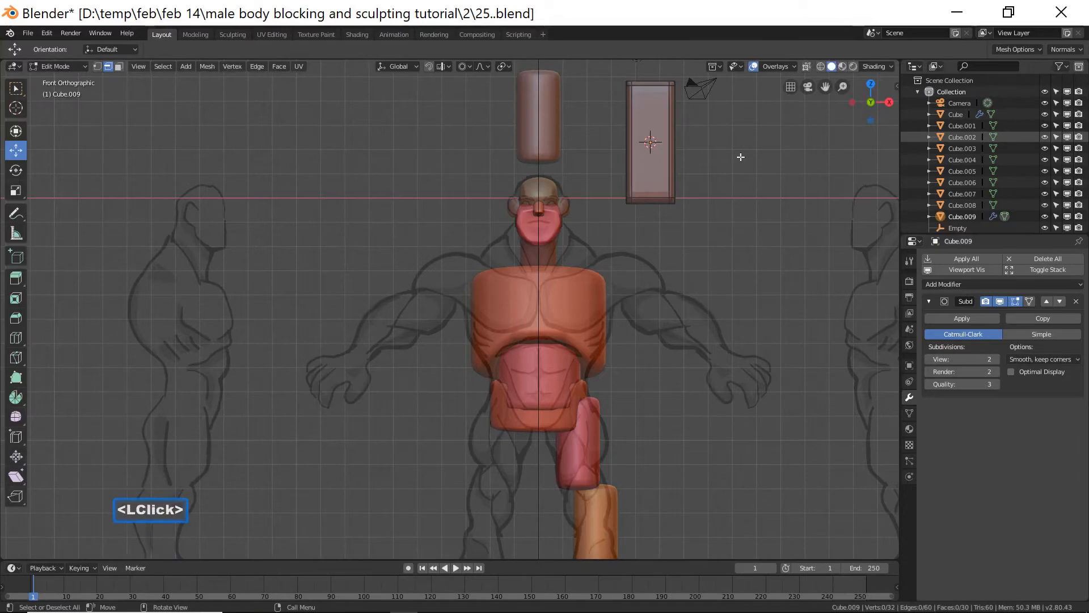
{"action": "left_click", "coordinate": [67, 68]}
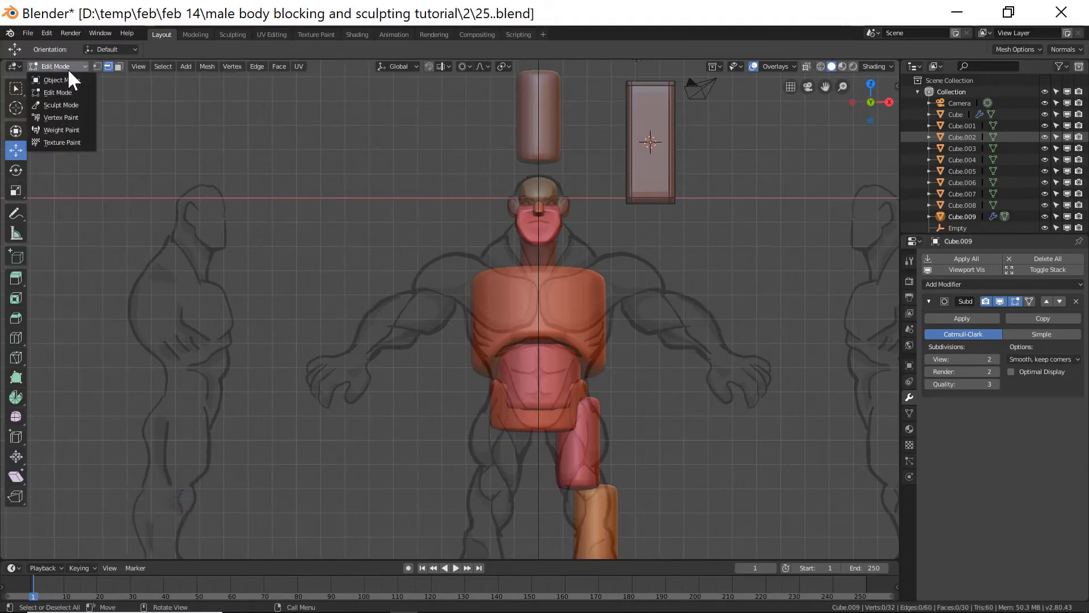
{"action": "left_click", "coordinate": [68, 79]}
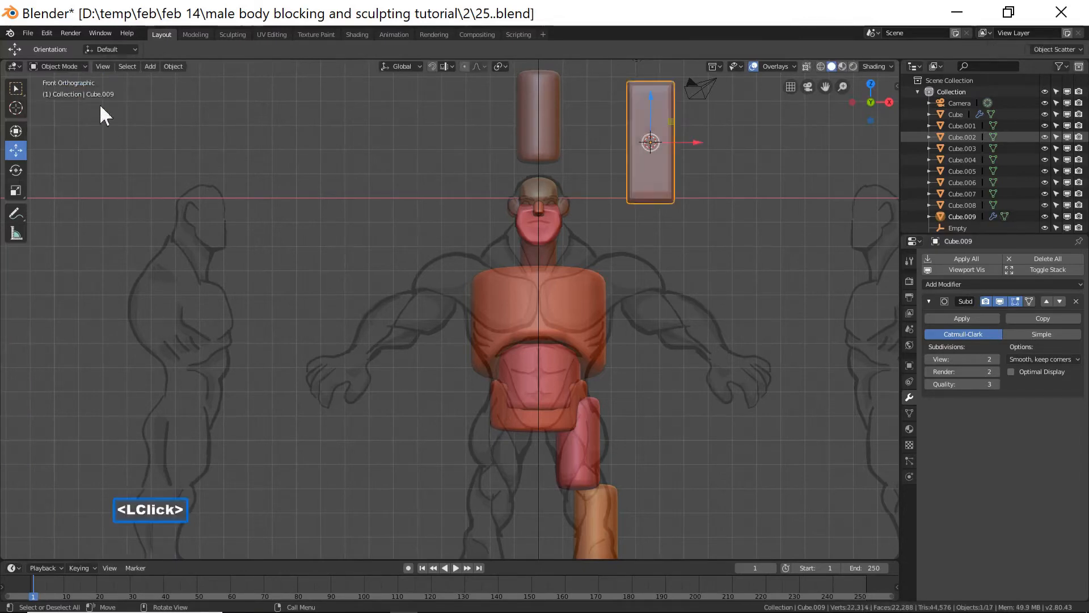
Save the file incrementally as 26.blend.
{"action": "right_click", "coordinate": [697, 172]}
{"action": "left_click", "coordinate": [698, 171]}
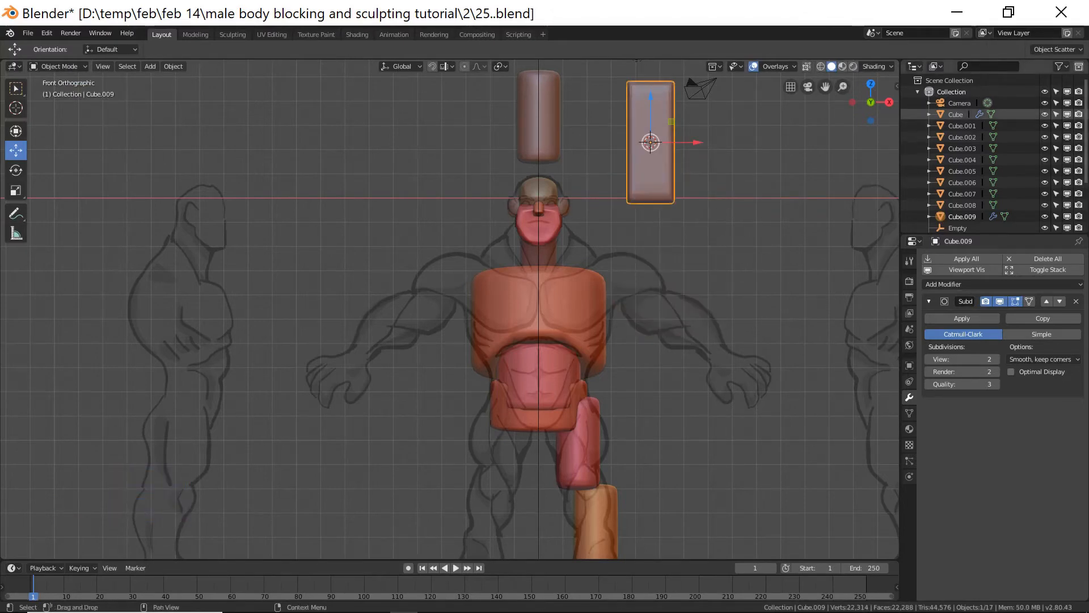
{"action": "key", "text": "ctrl+alt+s"}
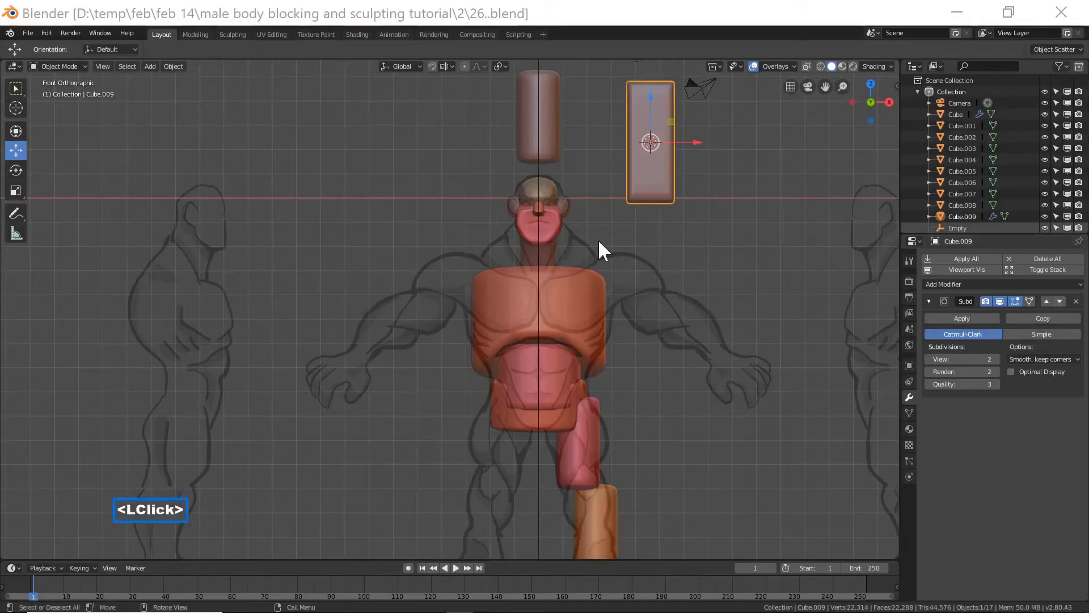
{"action": "left_click", "coordinate": [743, 22]}
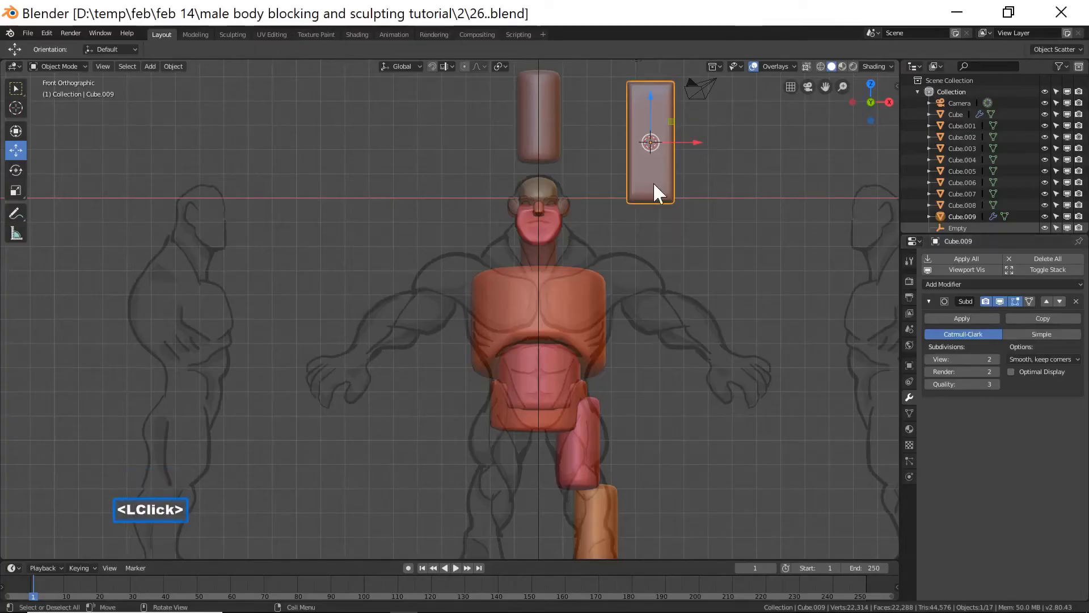
Duplicate the block, move the copy down to the foot area, and rotate it -90° around X.
{"action": "key", "text": "shift+d"}
{"action": "right_click", "coordinate": [675, 202]}
{"action": "left_click_drag", "start_coordinate": [651, 96], "coordinate": [683, 349]}
{"action": "middle_click_drag", "start_coordinate": [683, 349], "coordinate": [665, 249], "text": "shift"}
{"action": "left_click_drag", "start_coordinate": [618, 230], "coordinate": [618, 364]}
{"action": "middle_click_drag", "start_coordinate": [719, 386], "coordinate": [593, 392]}
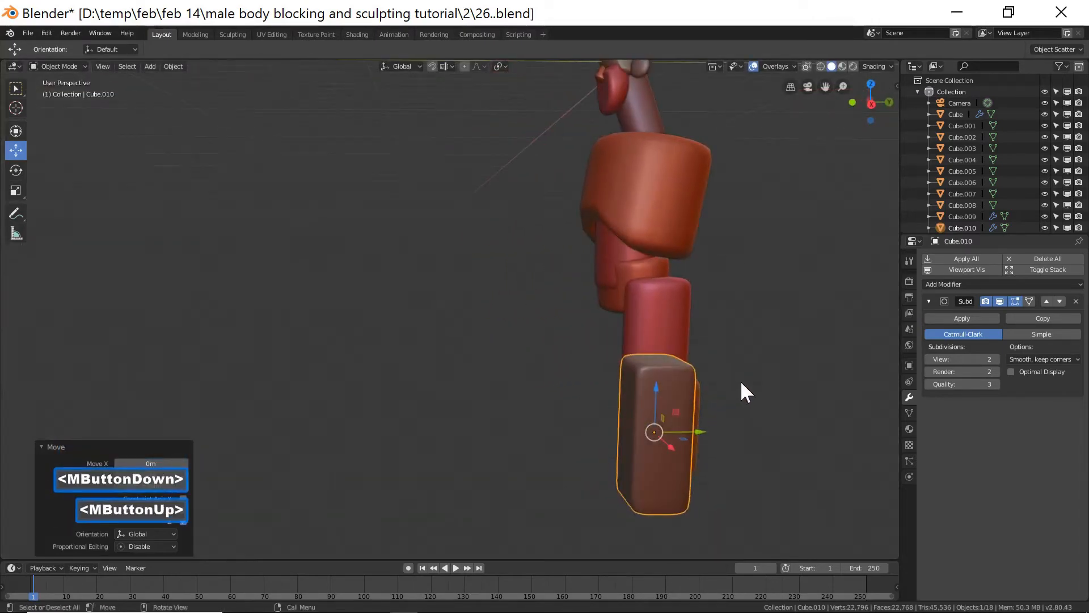
{"action": "type", "text": "rx-9"}
{"action": "type", "text": "0"}
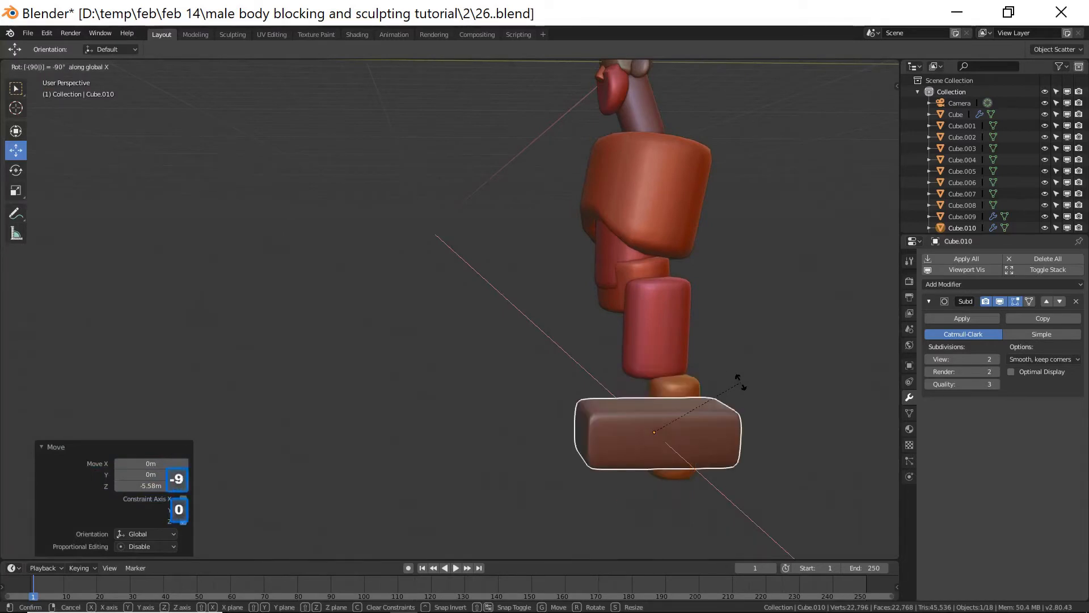
{"action": "left_click", "coordinate": [741, 383]}
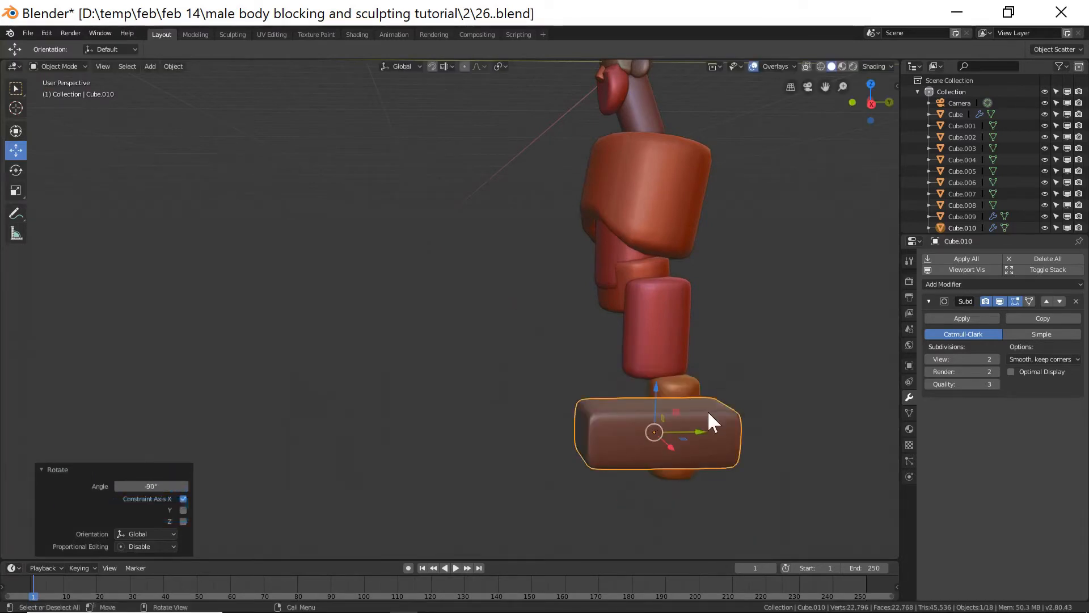
Move the foot block under the lower leg in front view, lowering it about 0.375 m.
{"action": "middle_click_drag", "start_coordinate": [477, 336], "coordinate": [570, 342]}
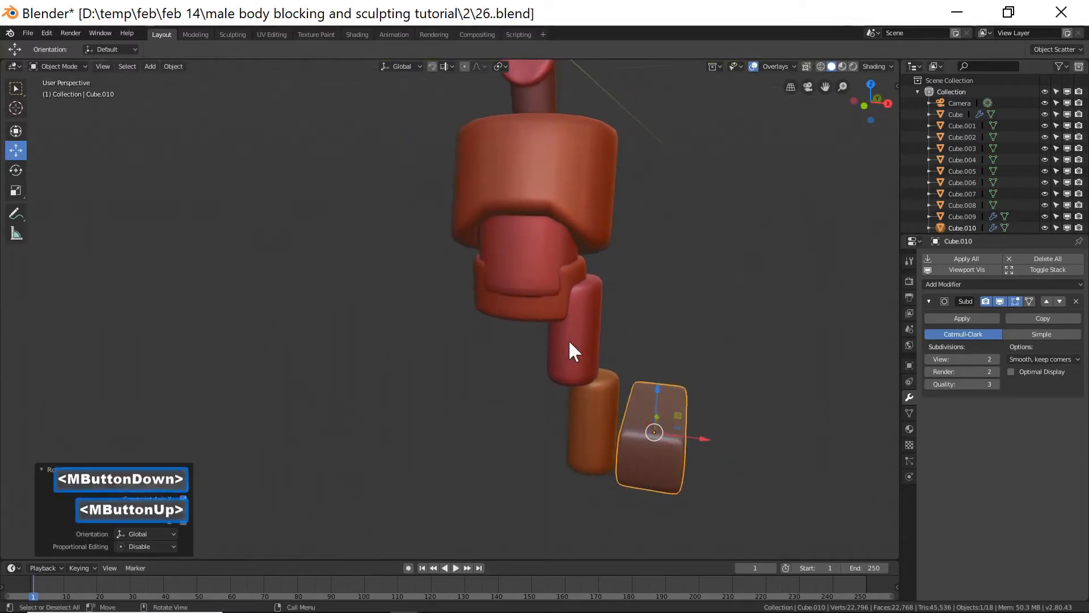
{"action": "key", "text": "KP_1"}
{"action": "left_click_drag", "start_coordinate": [613, 370], "coordinate": [615, 432]}
{"action": "left_click_drag", "start_coordinate": [650, 466], "coordinate": [614, 473]}
{"action": "left_click_drag", "start_coordinate": [572, 427], "coordinate": [572, 436]}
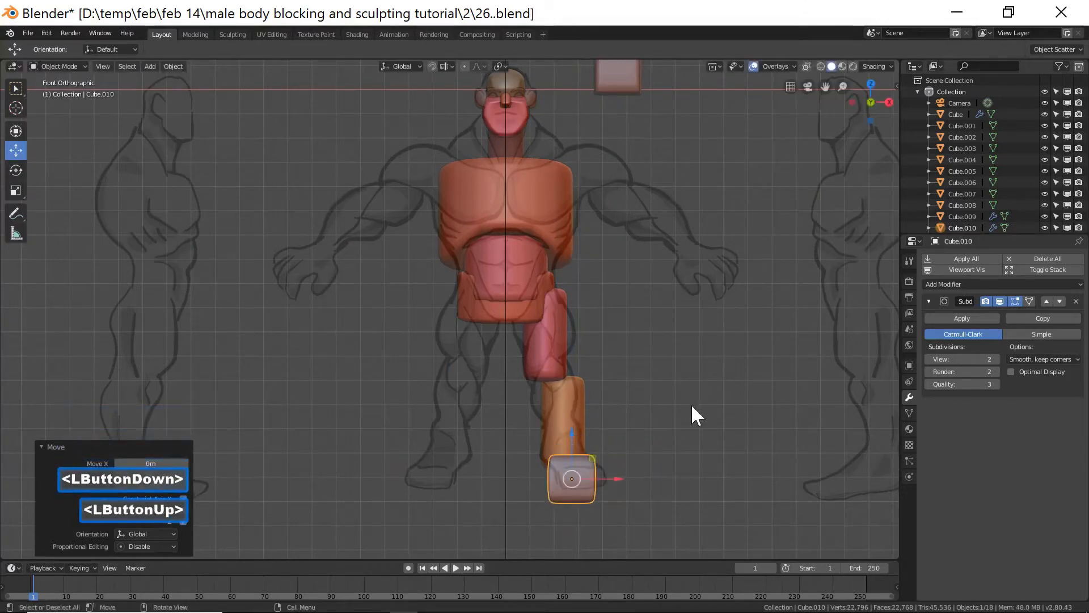
{"action": "middle_click_drag", "start_coordinate": [692, 406], "coordinate": [581, 423]}
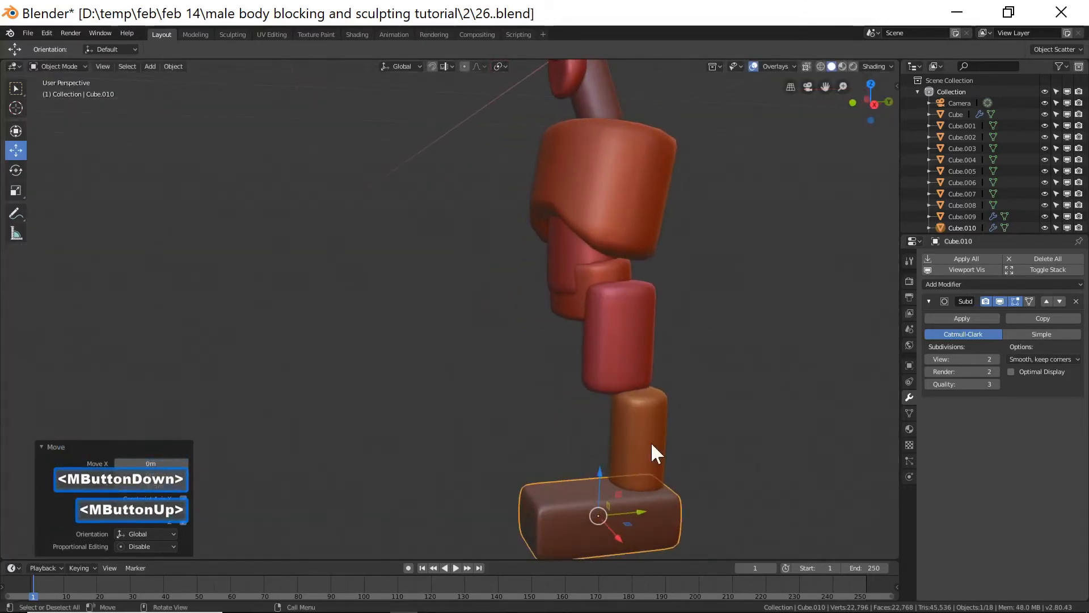
In side view, scale the foot block along Y and shift it about 0.164 m along Y to match the foot.
{"action": "key", "text": "KP_3"}
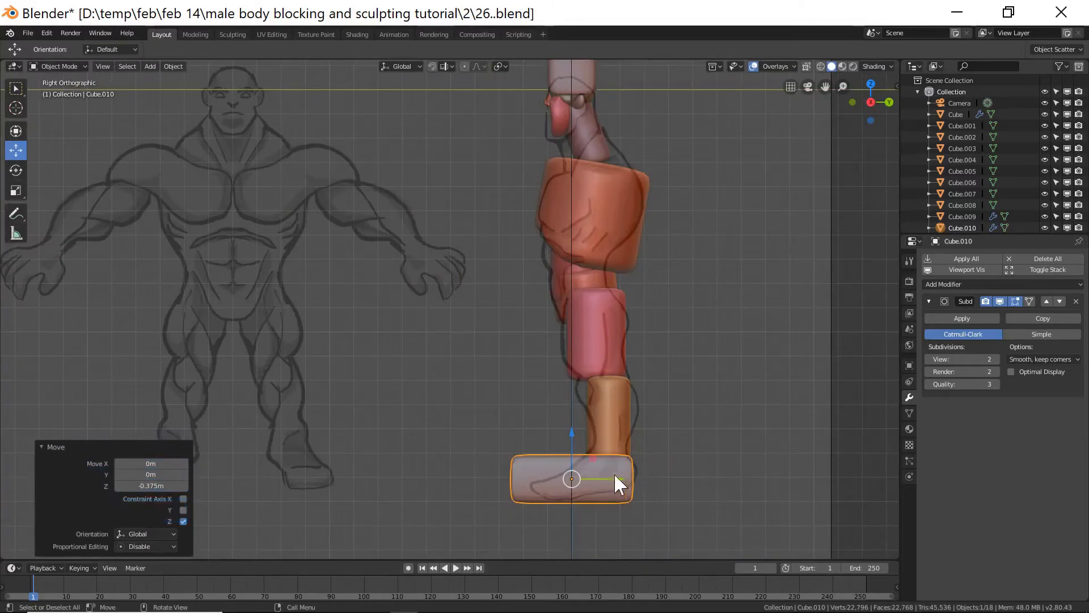
{"action": "left_click_drag", "start_coordinate": [611, 479], "coordinate": [620, 475]}
{"action": "key", "text": "s"}
{"action": "key", "text": "y"}
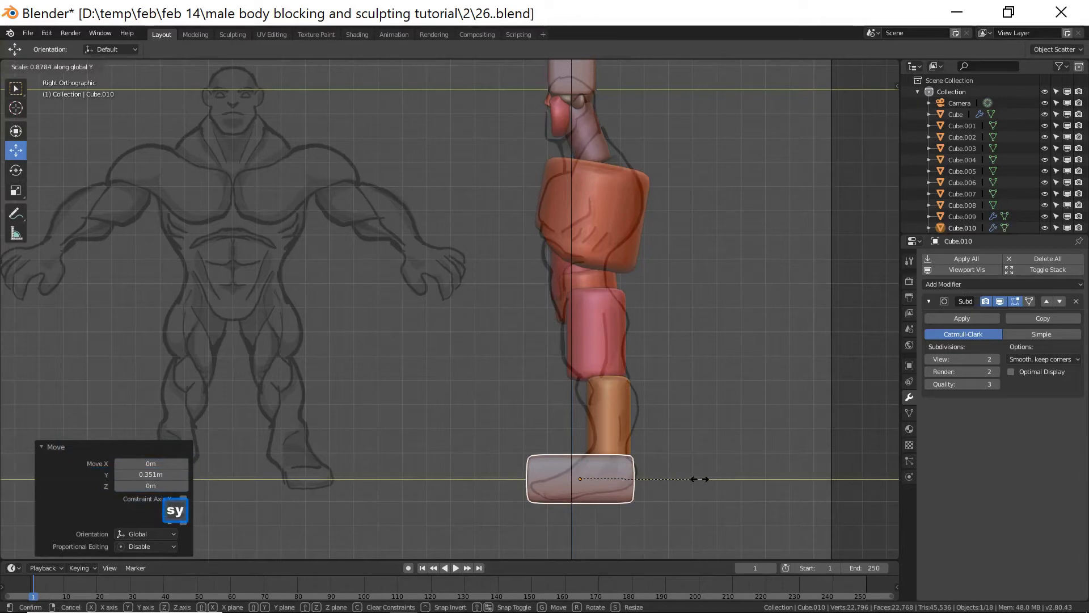
{"action": "left_click", "coordinate": [645, 481]}
{"action": "left_click_drag", "start_coordinate": [629, 480], "coordinate": [630, 479]}
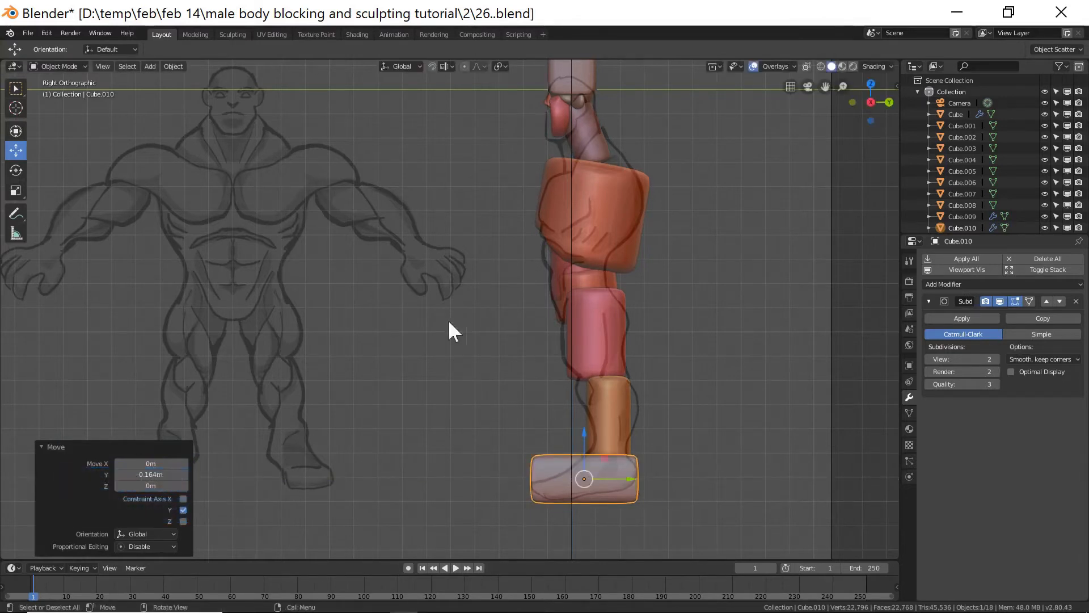
Enter Edit Mode on the foot block and select the edges along its top front edge.
{"action": "left_click", "coordinate": [73, 67]}
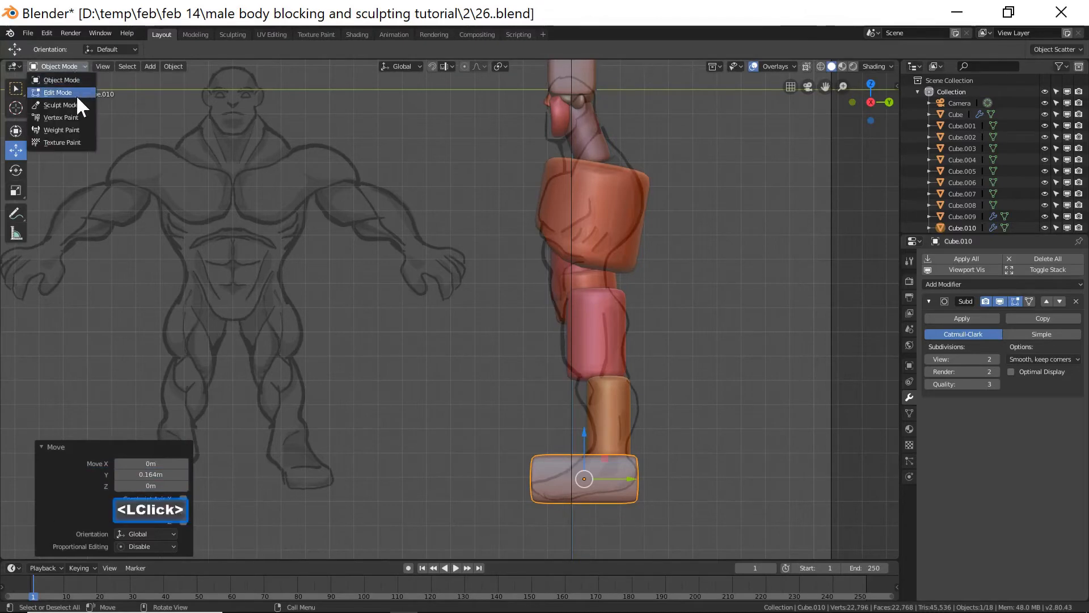
{"action": "left_click", "coordinate": [76, 94]}
{"action": "middle_click_drag", "start_coordinate": [455, 375], "coordinate": [559, 497]}
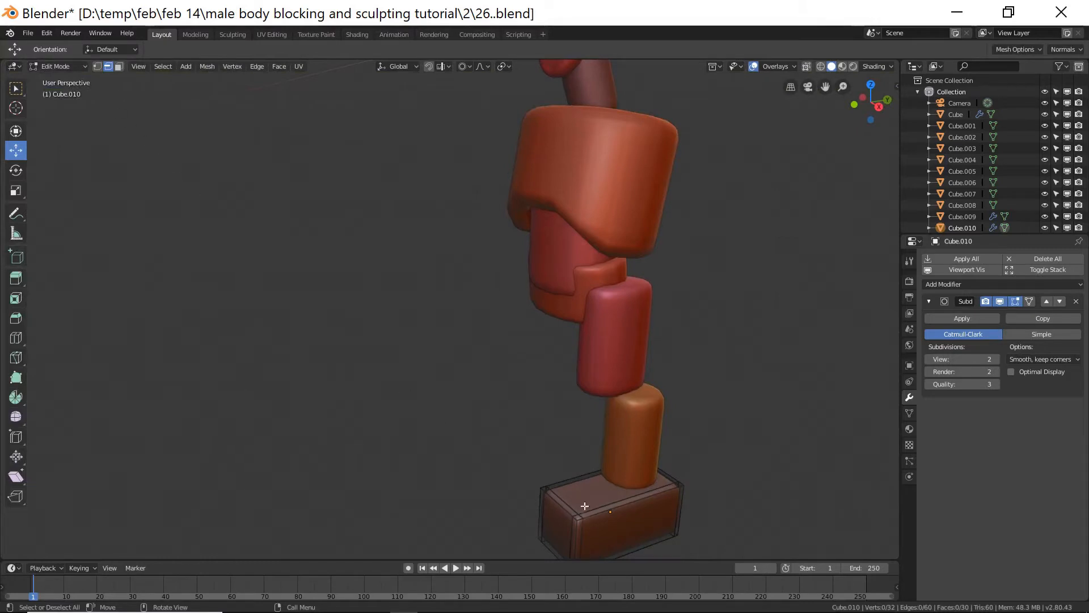
{"action": "left_click", "coordinate": [572, 504]}
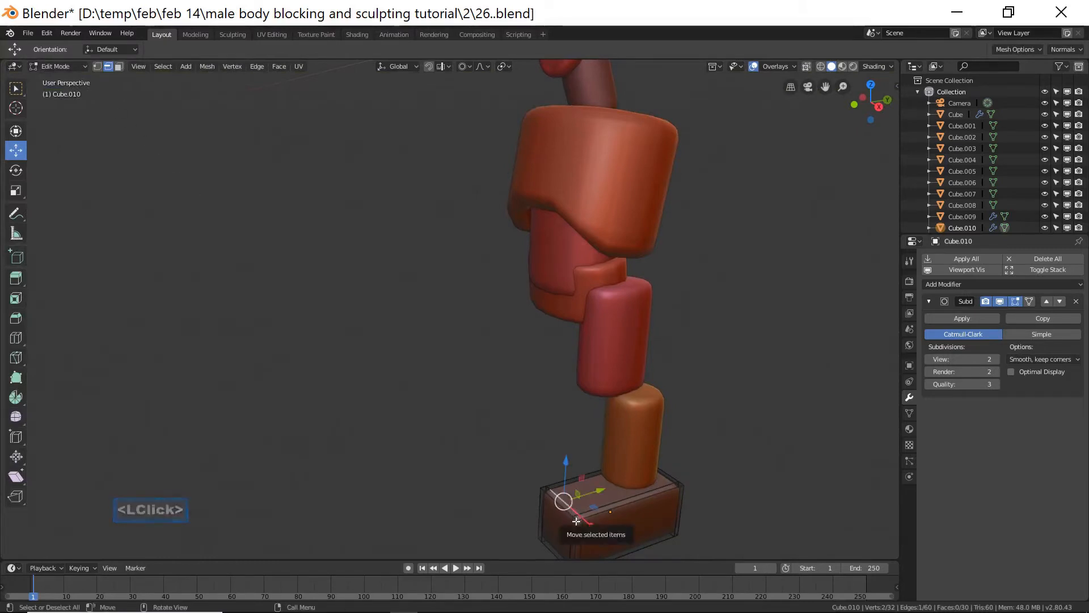
{"action": "middle_click_drag", "start_coordinate": [633, 494], "coordinate": [638, 363], "text": "shift"}
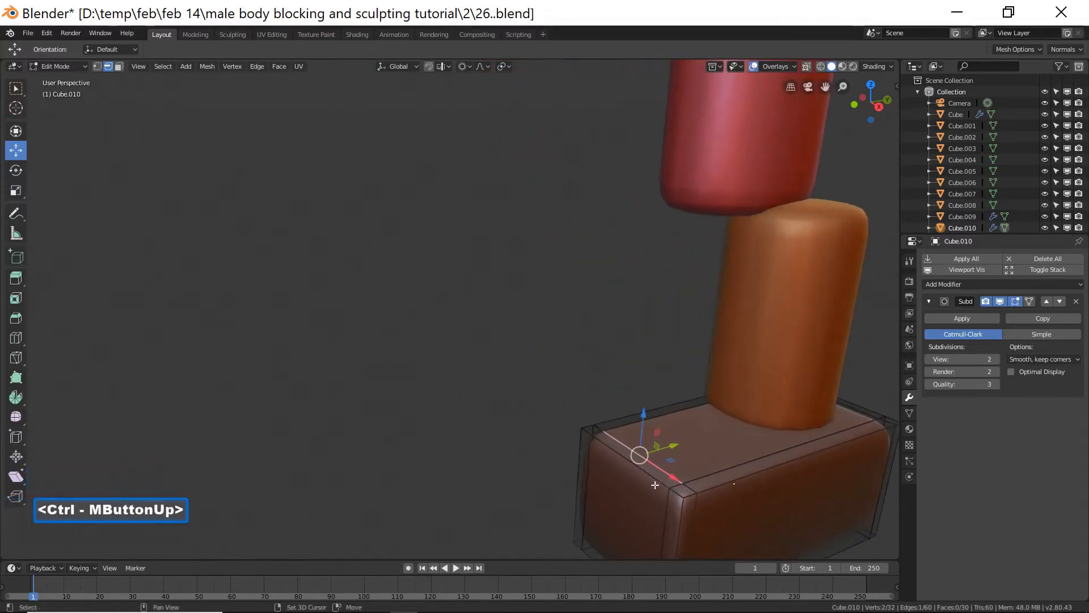
{"action": "left_click", "coordinate": [656, 481], "text": "shift"}
{"action": "left_click", "coordinate": [683, 494], "text": "shift"}
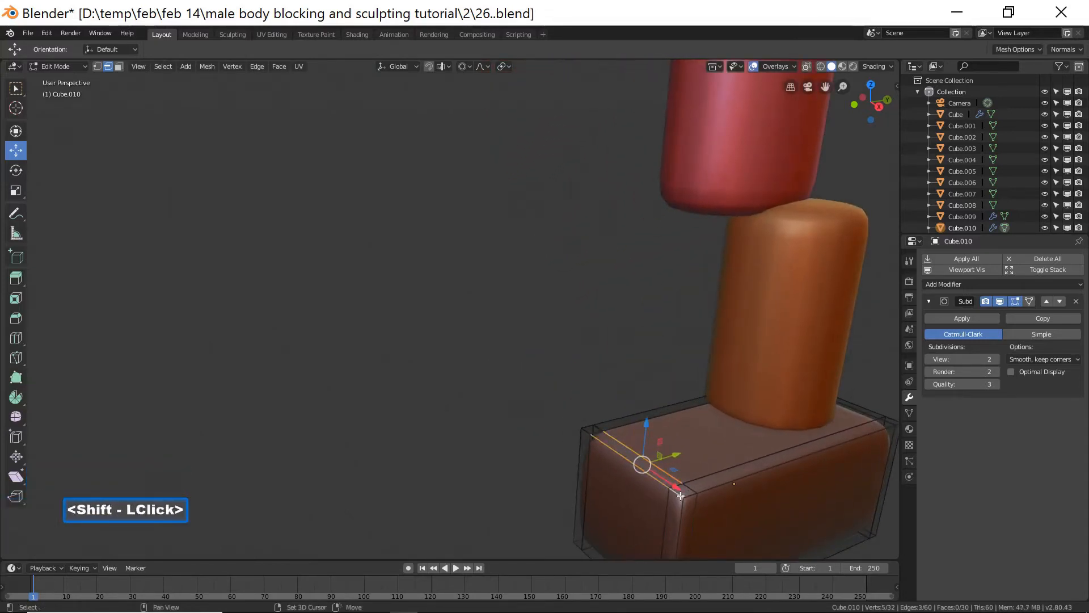
{"action": "left_click", "coordinate": [623, 431], "text": "shift"}
{"action": "left_click", "coordinate": [594, 429], "text": "shift"}
{"action": "left_click", "coordinate": [589, 431], "text": "shift"}
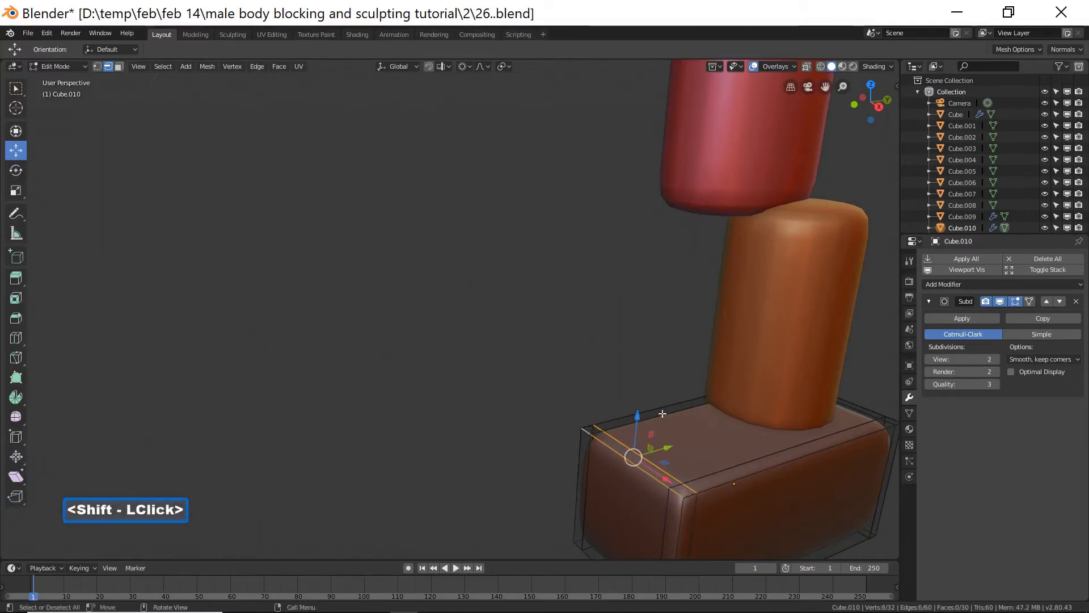
In side view, lower the selected front edges about 0.29 m with connected proportional editing to slope the foot.
{"action": "scroll", "coordinate": [645, 381], "scroll_direction": "down", "scroll_amount": 2}
{"action": "left_click_drag", "start_coordinate": [590, 383], "coordinate": [595, 416]}
{"action": "key", "text": "KP_3"}
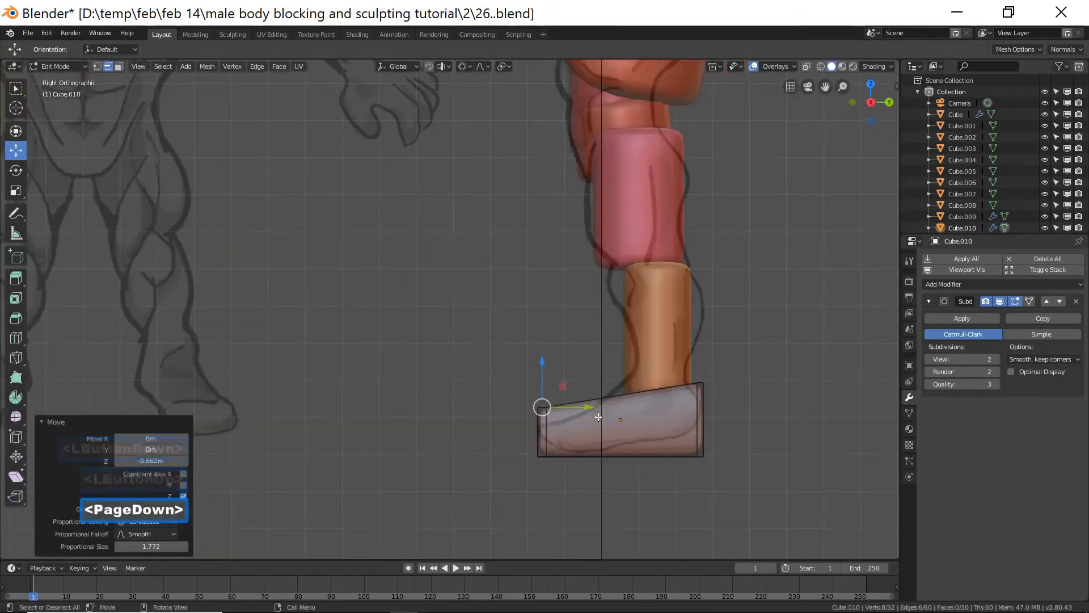
{"action": "key", "text": "g"}
{"action": "scroll", "coordinate": [592, 417], "scroll_direction": "down", "scroll_amount": 1}
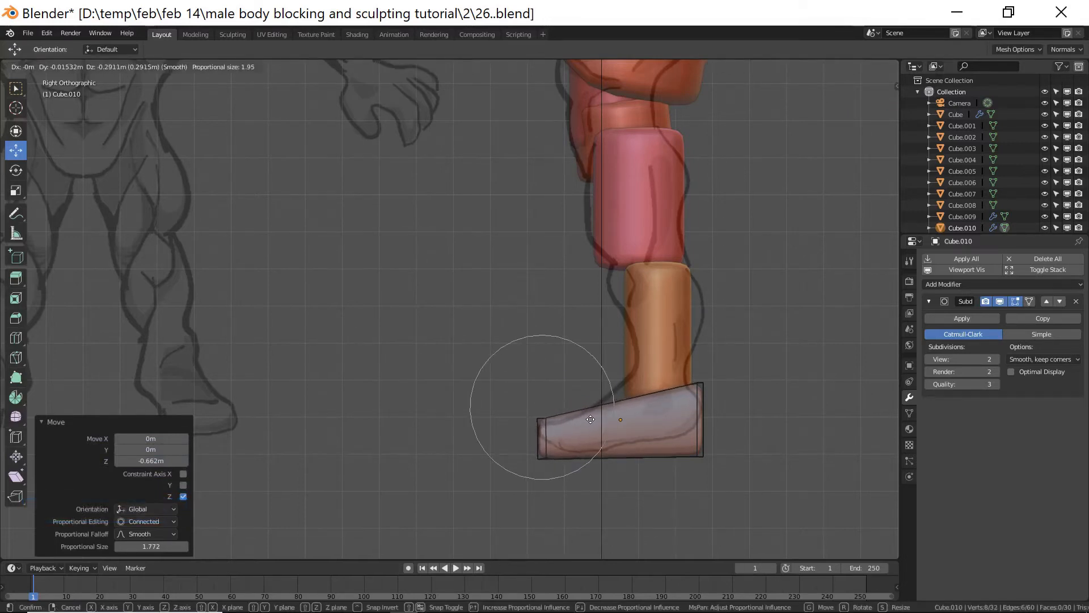
{"action": "left_click", "coordinate": [591, 419]}
Inspect the sloped foot, return to Object Mode and apply the foot's Subdivision modifier.
{"action": "middle_click_drag", "start_coordinate": [455, 336], "coordinate": [619, 442]}
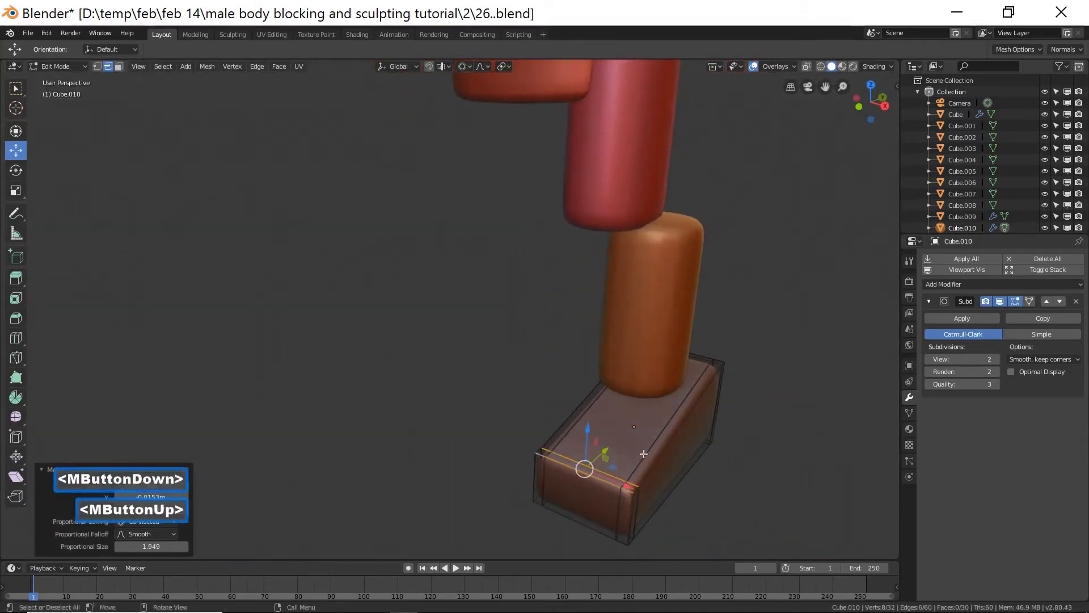
{"action": "left_click", "coordinate": [766, 464]}
{"action": "middle_click_drag", "start_coordinate": [768, 459], "coordinate": [717, 443]}
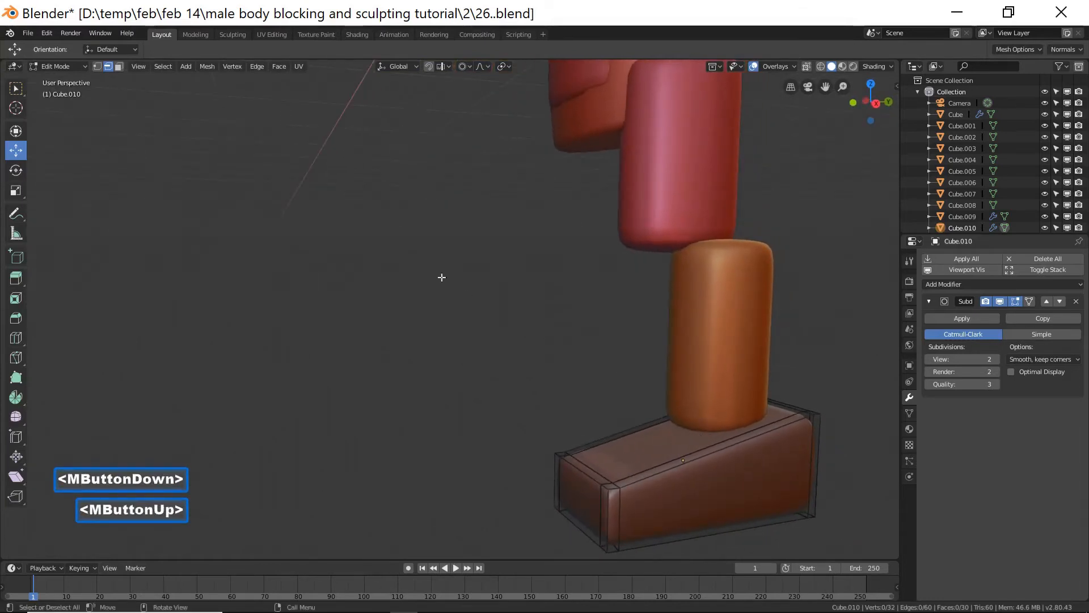
{"action": "left_click", "coordinate": [221, 170]}
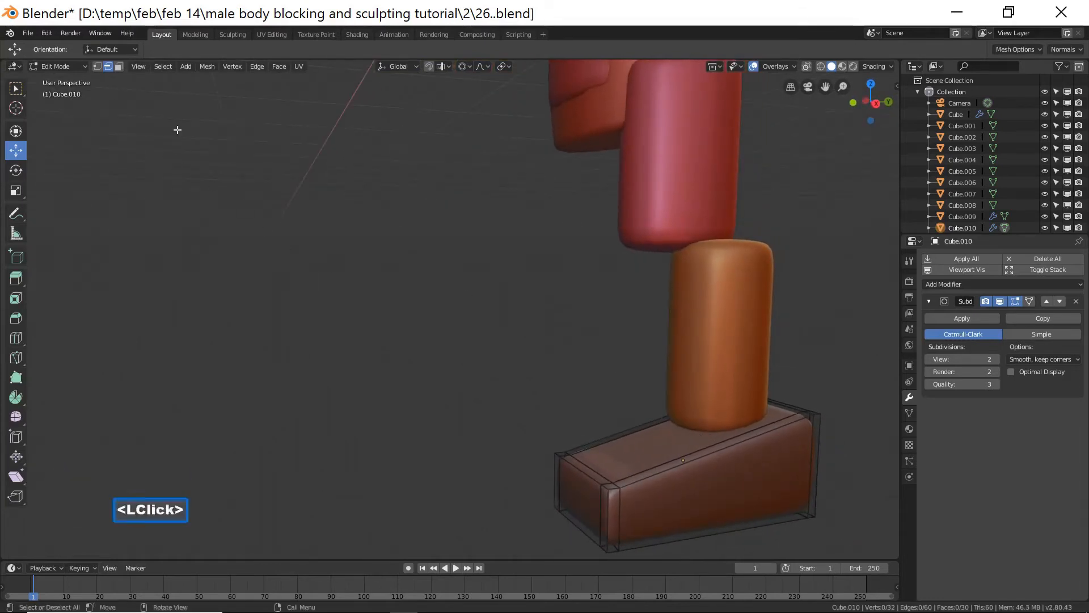
{"action": "left_click", "coordinate": [82, 70]}
{"action": "left_click", "coordinate": [82, 70]}
{"action": "left_click", "coordinate": [80, 78]}
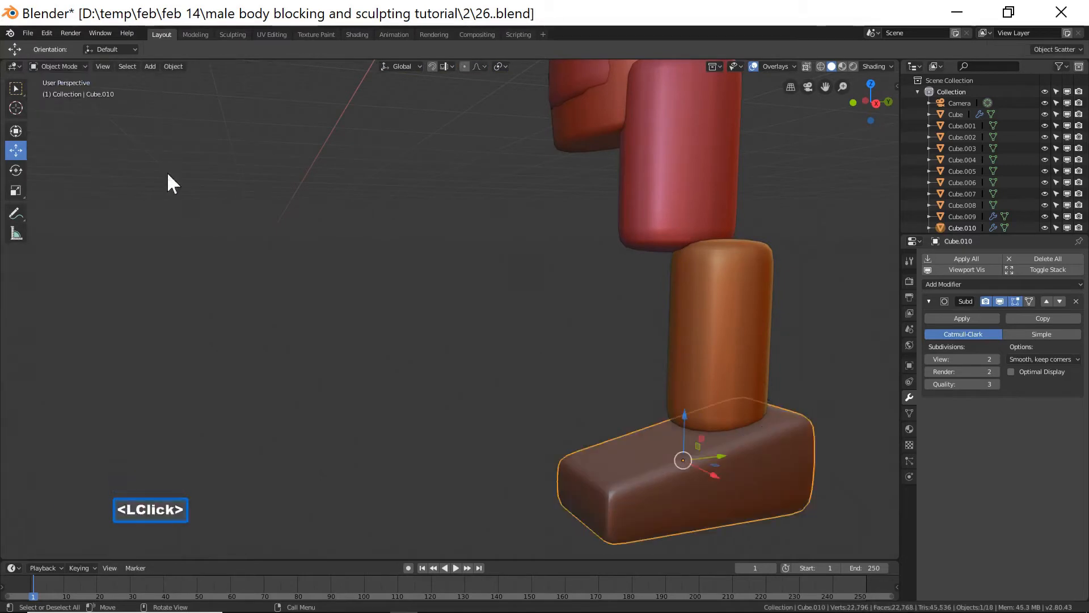
{"action": "left_click", "coordinate": [951, 317]}
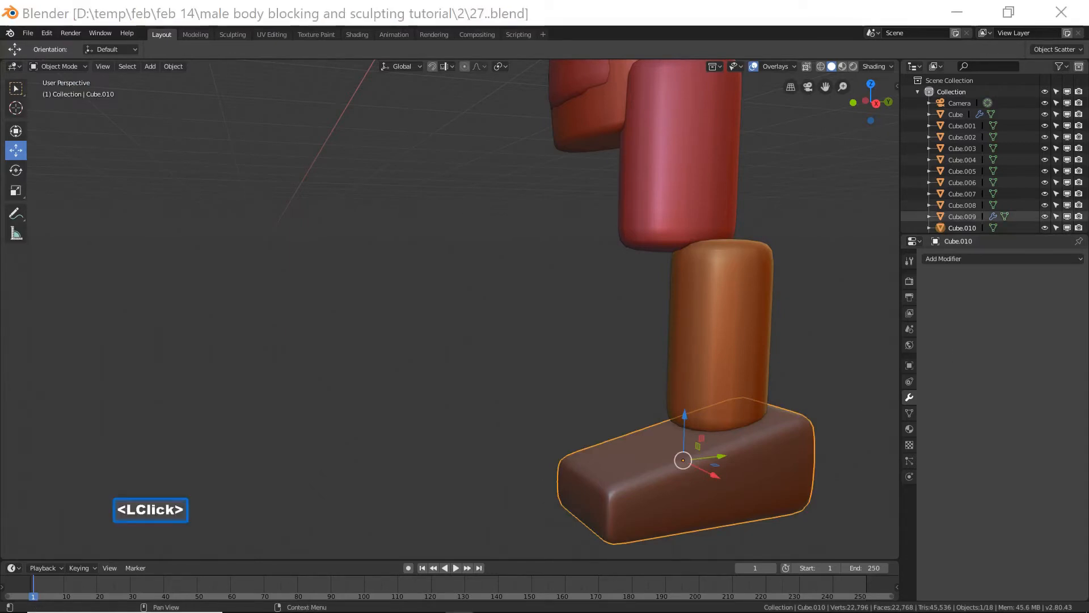
In front view, move the spare box above the model out of the way to the right.
{"action": "left_click", "coordinate": [631, 20]}
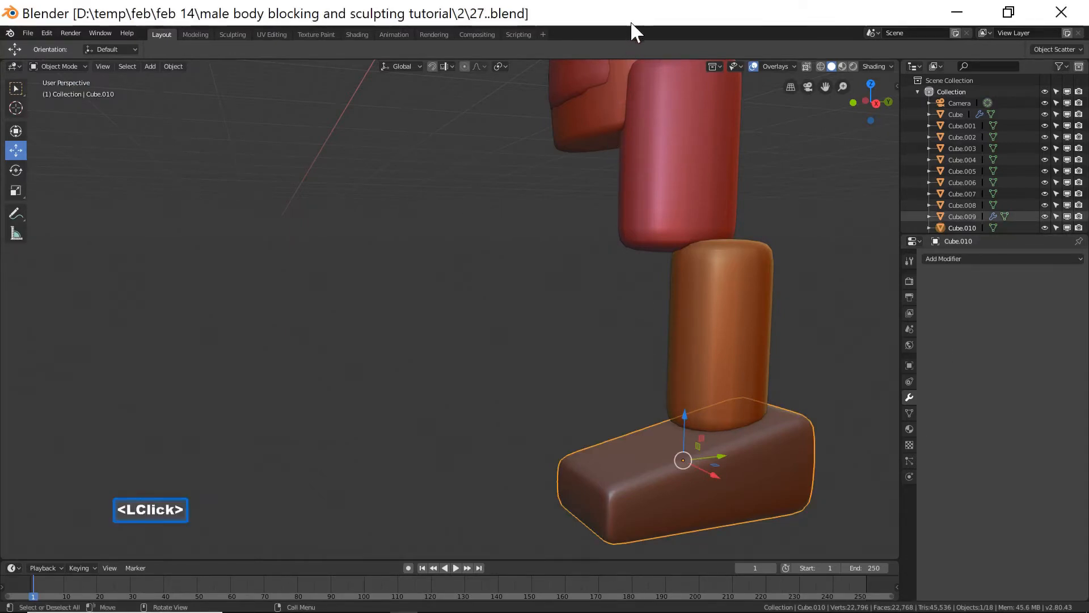
{"action": "middle_click_drag", "start_coordinate": [614, 227], "coordinate": [644, 320], "text": "ctrl"}
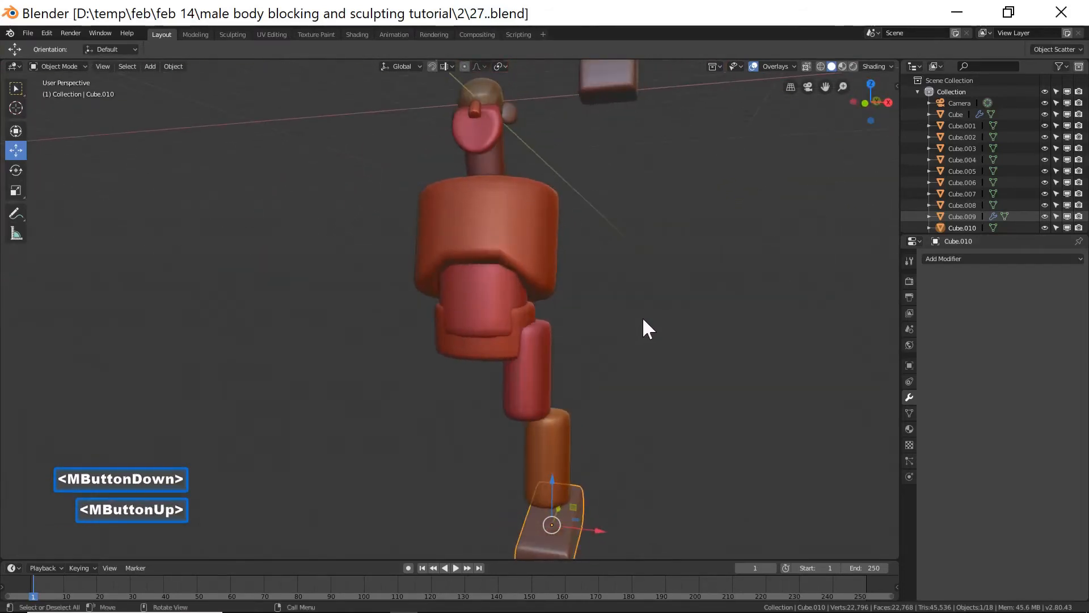
{"action": "key", "text": "End"}
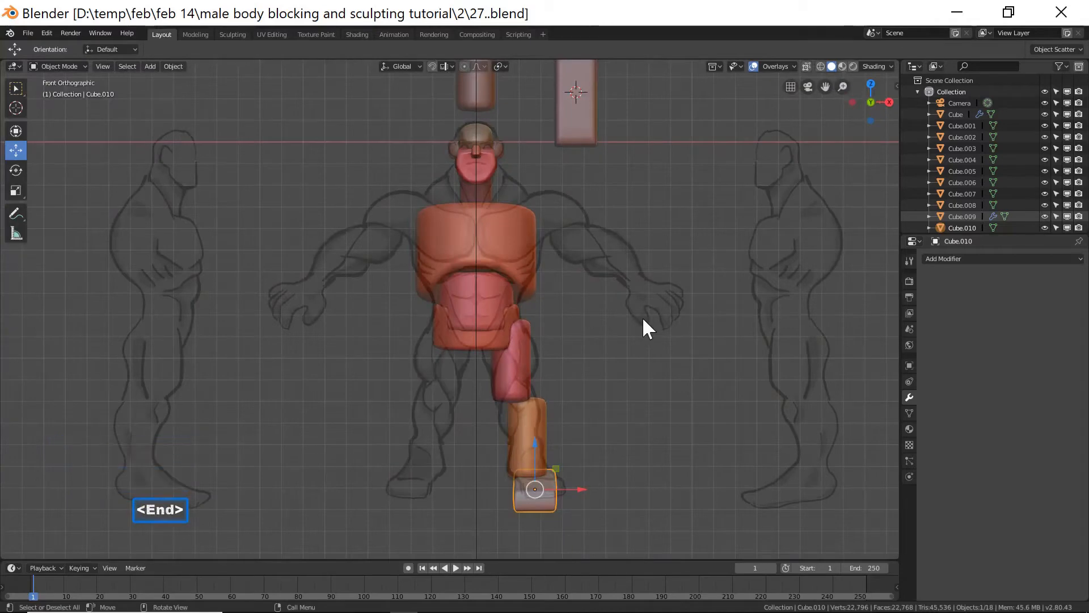
{"action": "middle_click_drag", "start_coordinate": [614, 267], "coordinate": [613, 223], "text": "shift"}
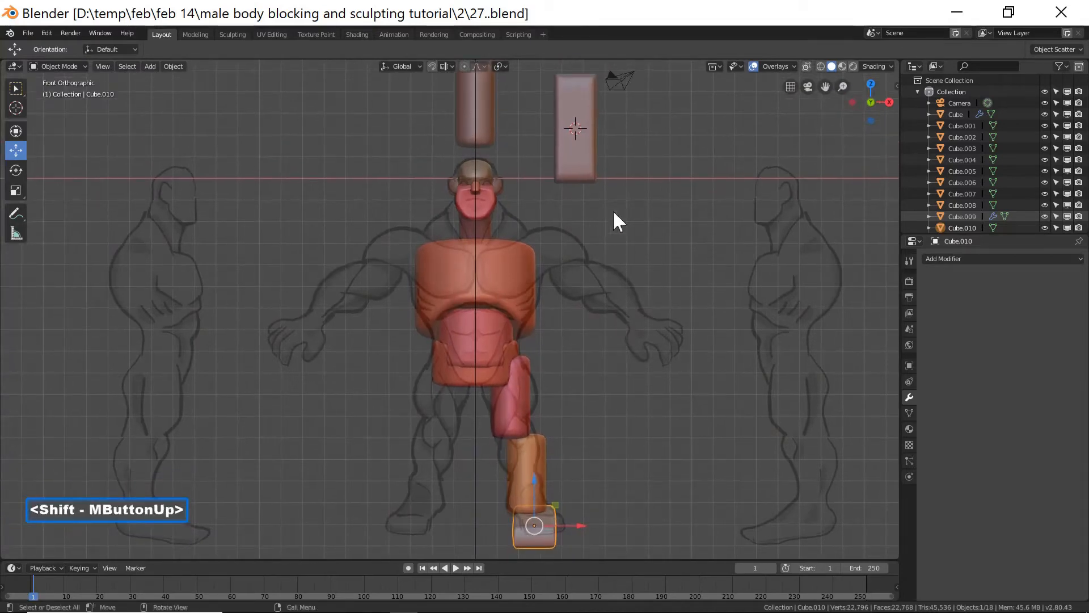
{"action": "left_click", "coordinate": [587, 168]}
{"action": "left_click_drag", "start_coordinate": [605, 136], "coordinate": [774, 152]}
Duplicate the cylinder block above the head and move the copy to the right shoulder as an upper arm.
{"action": "left_click", "coordinate": [485, 121]}
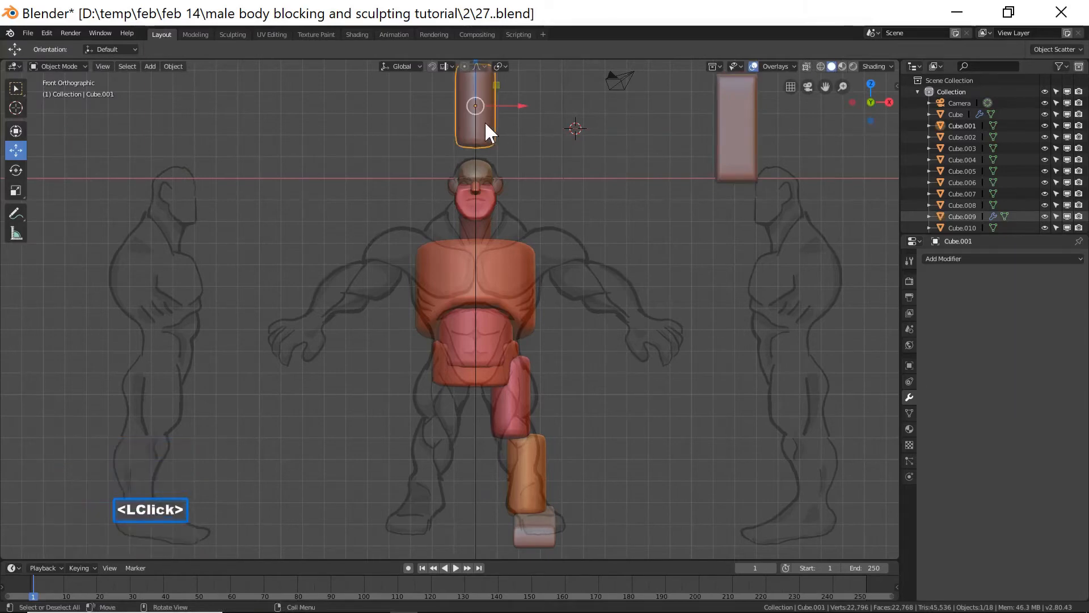
{"action": "key", "text": "shift+d"}
{"action": "right_click", "coordinate": [484, 121]}
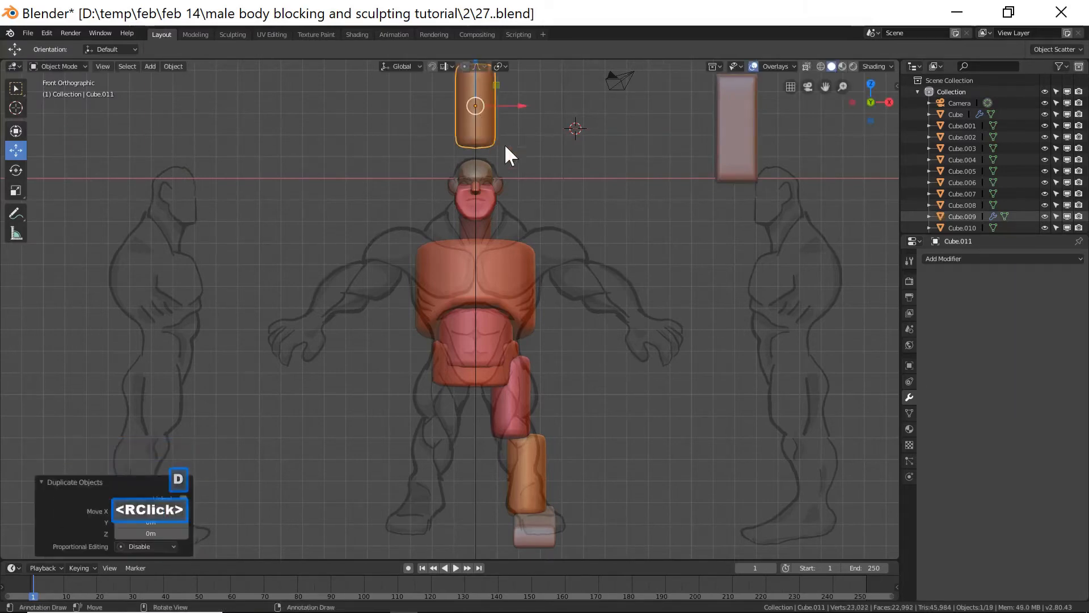
{"action": "scroll", "coordinate": [514, 153], "scroll_direction": "down", "scroll_amount": 1}
{"action": "left_click_drag", "start_coordinate": [472, 94], "coordinate": [473, 182]}
{"action": "left_click_drag", "start_coordinate": [511, 227], "coordinate": [562, 241]}
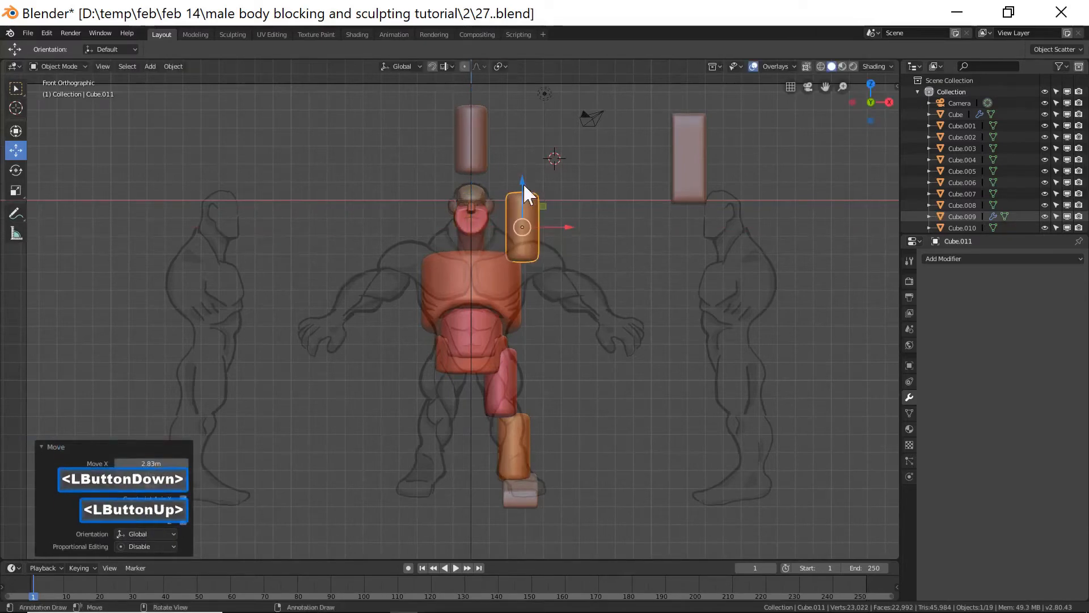
{"action": "left_click_drag", "start_coordinate": [523, 182], "coordinate": [527, 235]}
{"action": "left_click_drag", "start_coordinate": [564, 267], "coordinate": [582, 273]}
{"action": "left_click_drag", "start_coordinate": [534, 227], "coordinate": [535, 245]}
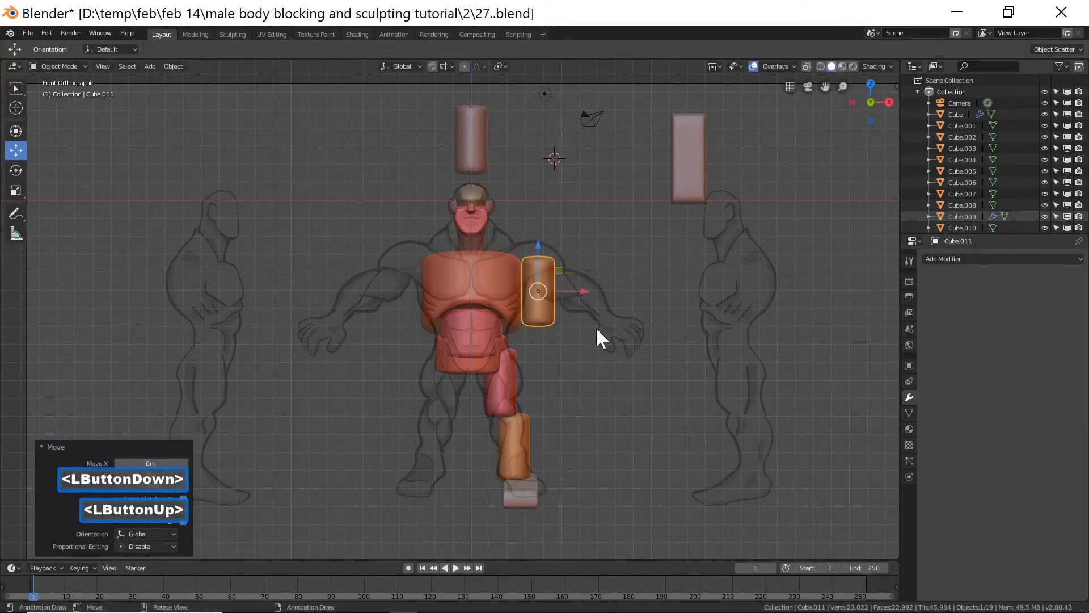
Rotate the upper-arm block about 45° to follow the drawn arm and nudge it onto the shoulder.
{"action": "key", "text": "r"}
{"action": "key", "text": "y"}
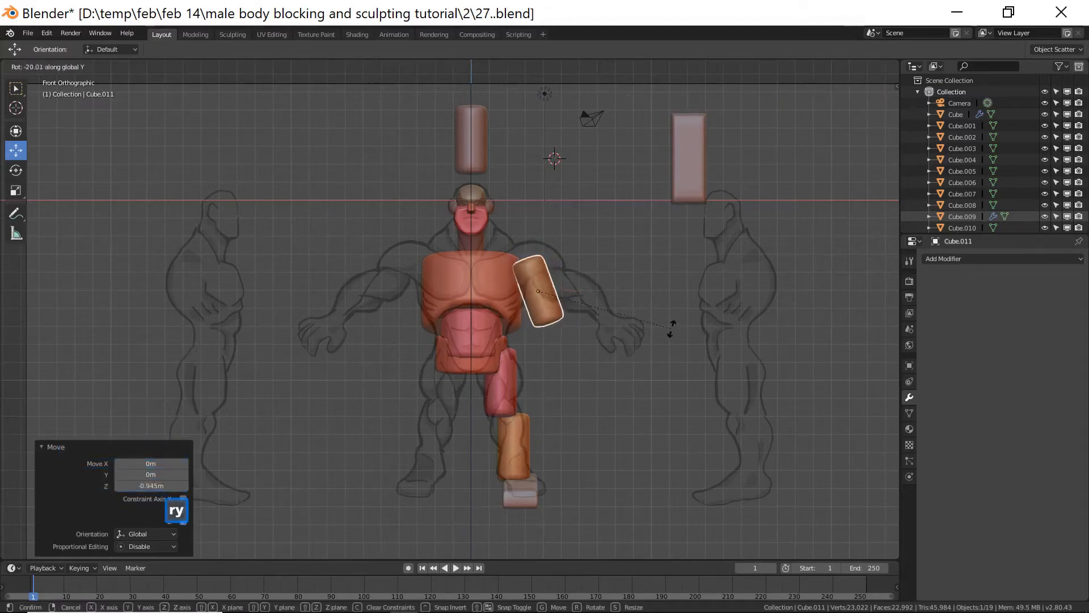
{"action": "right_click", "coordinate": [667, 320]}
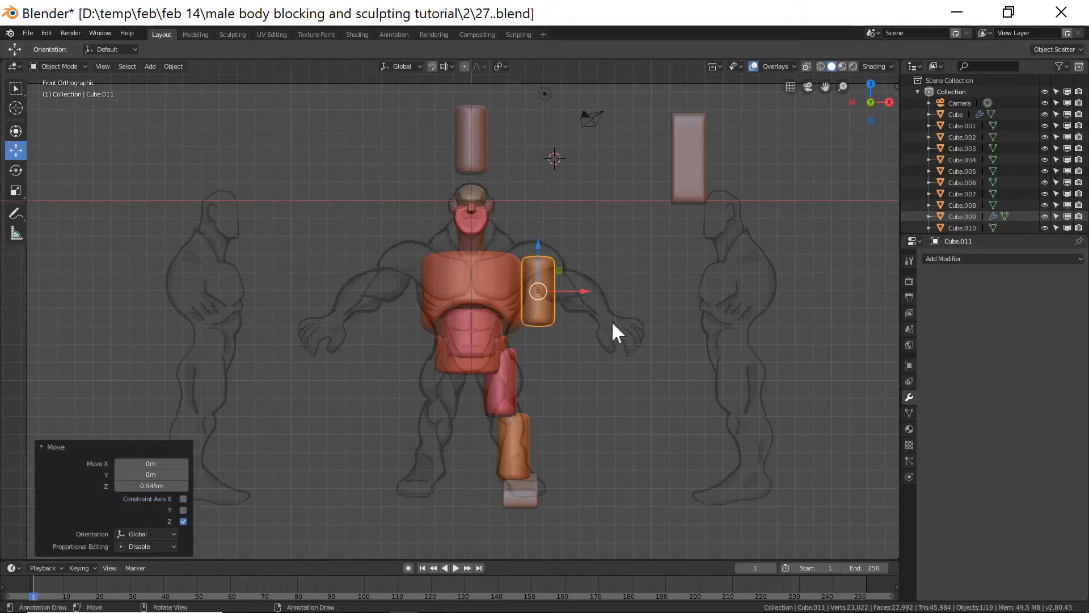
{"action": "key", "text": "r"}
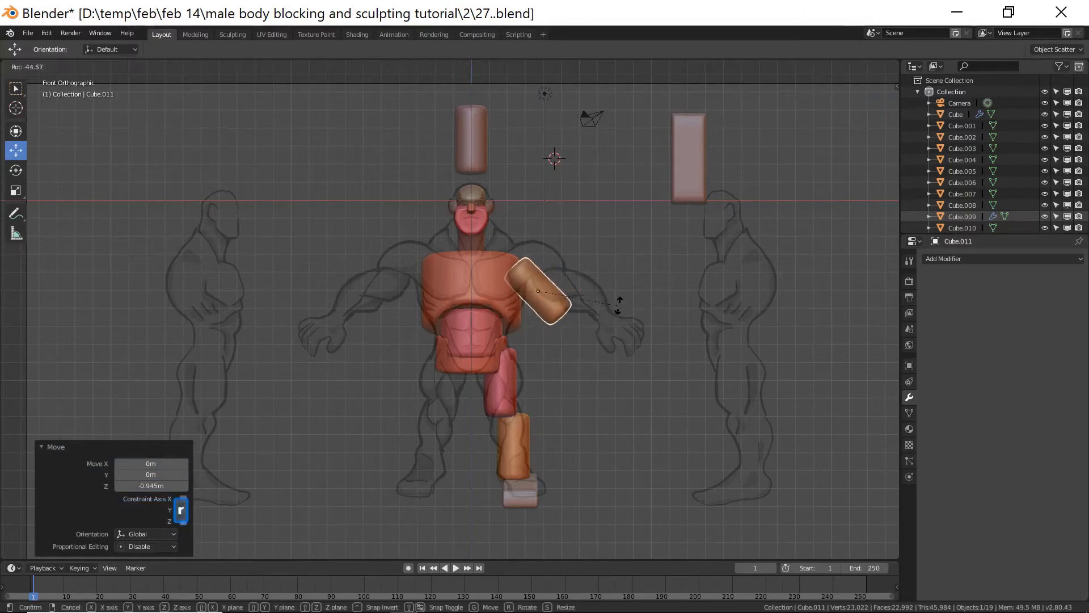
{"action": "left_click", "coordinate": [586, 295]}
{"action": "left_click_drag", "start_coordinate": [587, 295], "coordinate": [563, 251]}
{"action": "left_click_drag", "start_coordinate": [598, 287], "coordinate": [602, 282]}
{"action": "left_click_drag", "start_coordinate": [563, 245], "coordinate": [564, 240]}
{"action": "left_click_drag", "start_coordinate": [600, 285], "coordinate": [592, 283]}
{"action": "left_click_drag", "start_coordinate": [558, 243], "coordinate": [559, 240]}
{"action": "left_click_drag", "start_coordinate": [602, 280], "coordinate": [598, 280]}
Scale the upper-arm block down to about 0.935 and reposition it on the shoulder.
{"action": "key", "text": "s"}
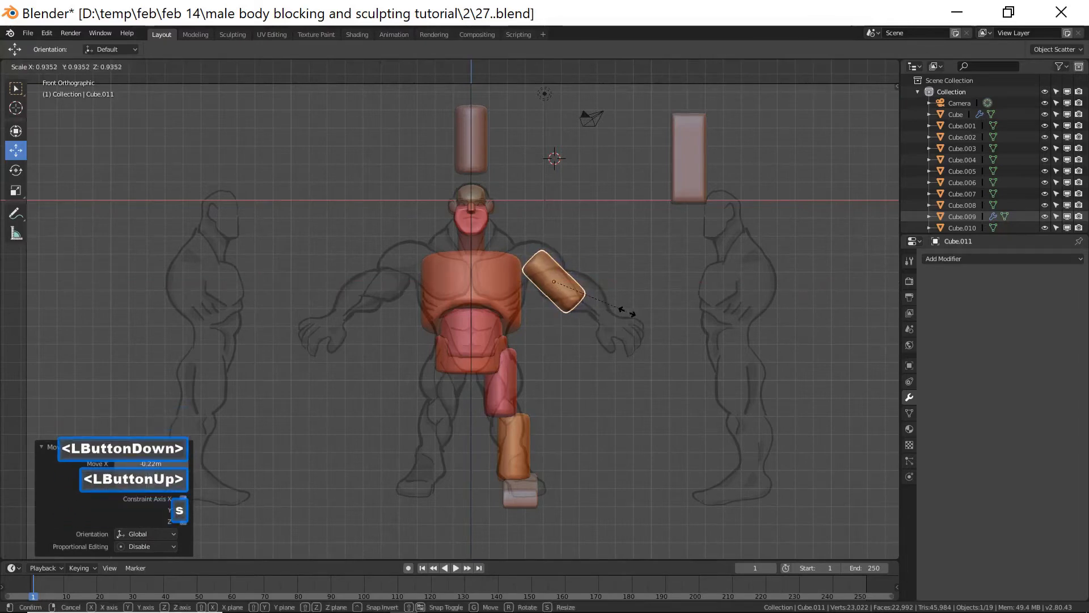
{"action": "left_click", "coordinate": [627, 311]}
{"action": "left_click_drag", "start_coordinate": [559, 240], "coordinate": [558, 238]}
{"action": "left_click", "coordinate": [594, 274]}
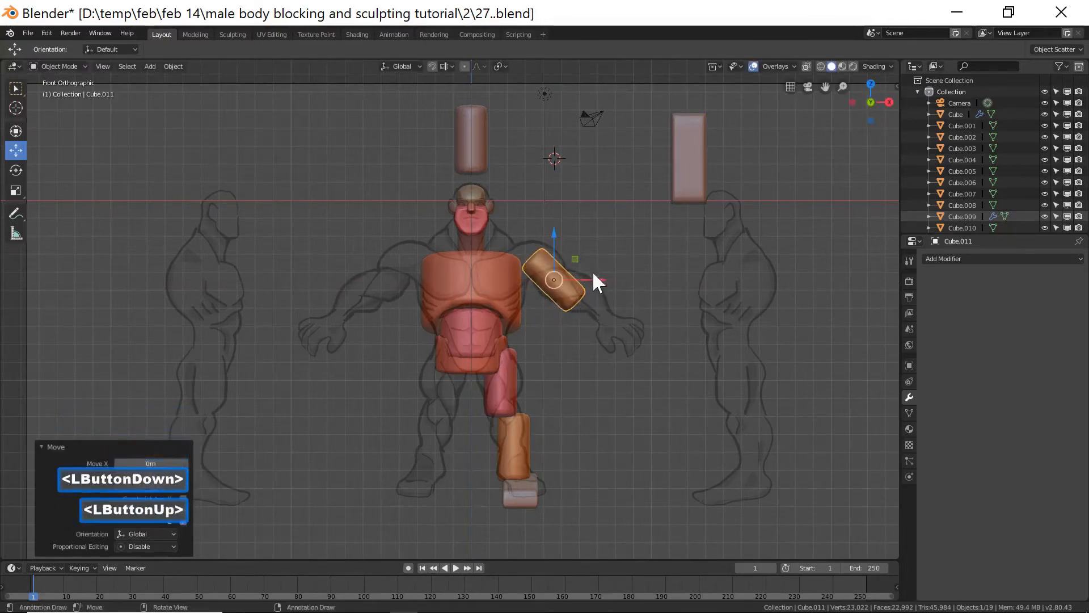
{"action": "left_click_drag", "start_coordinate": [602, 281], "coordinate": [597, 280]}
{"action": "left_click_drag", "start_coordinate": [550, 239], "coordinate": [550, 235]}
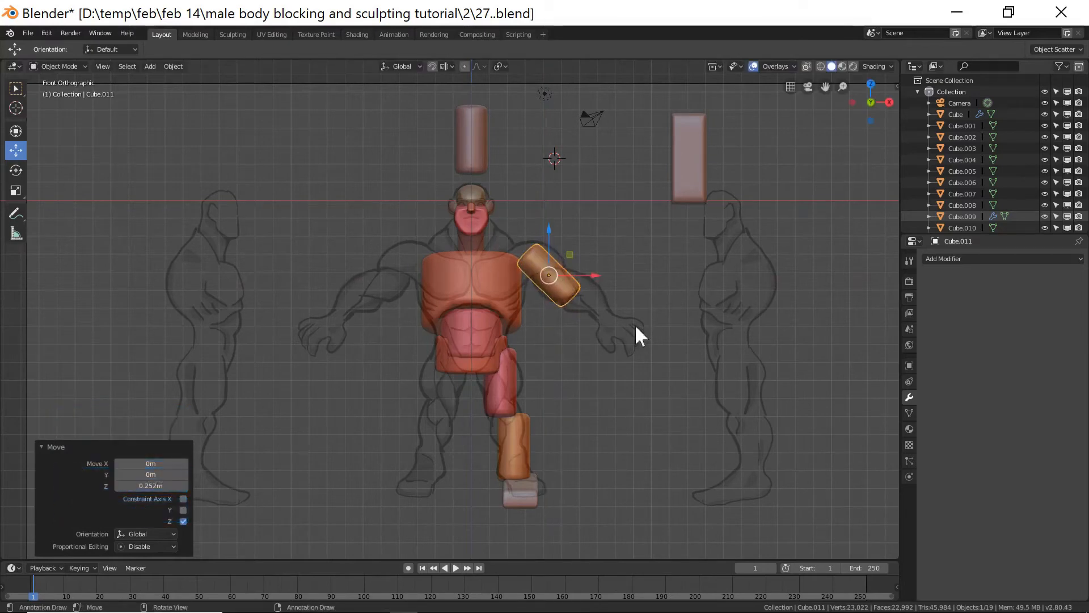
Lengthen the upper-arm block about 1.143 along its local Z axis and nudge it into place.
{"action": "key", "text": "s"}
{"action": "key", "text": "z"}
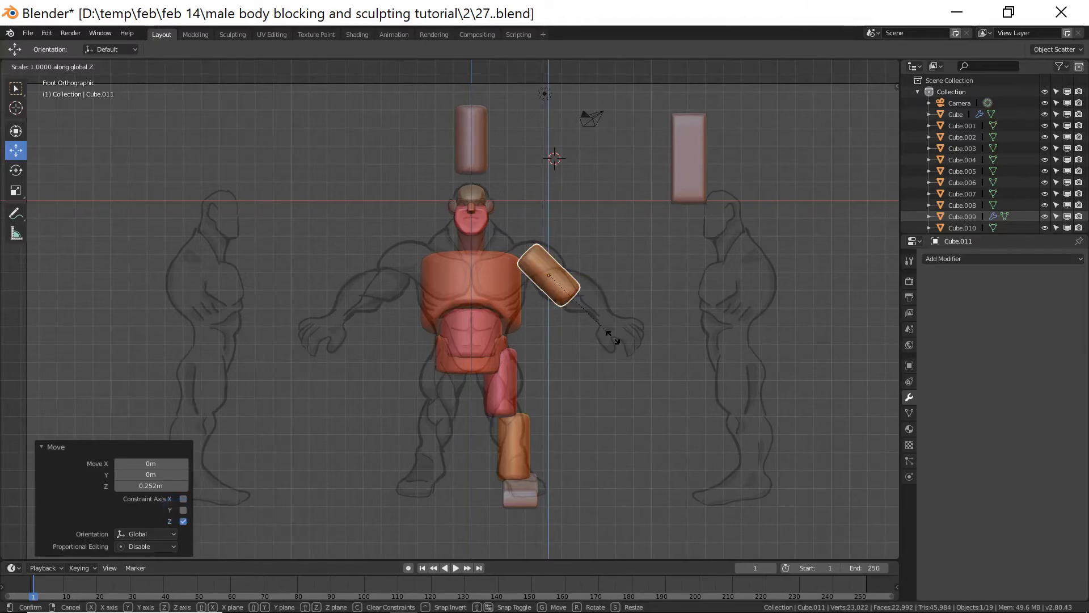
{"action": "key", "text": "z"}
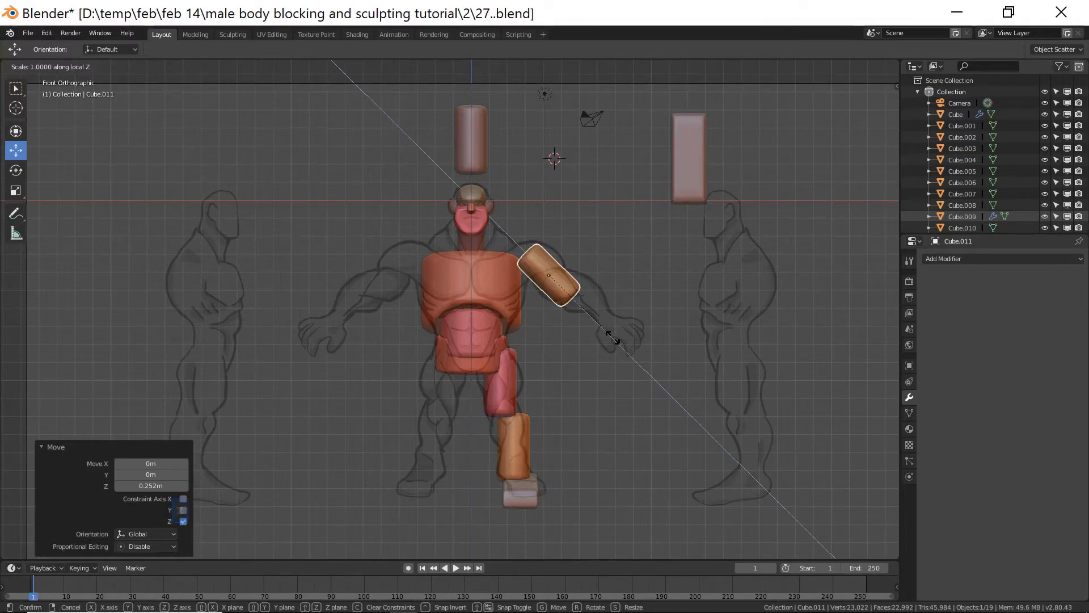
{"action": "left_click", "coordinate": [627, 340]}
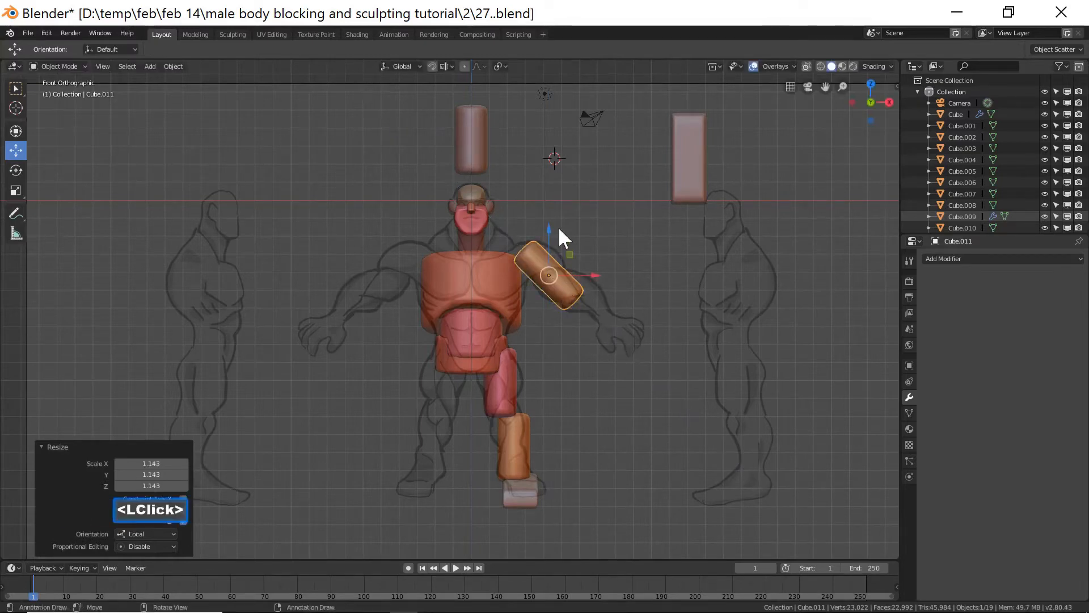
{"action": "left_click_drag", "start_coordinate": [594, 269], "coordinate": [596, 273]}
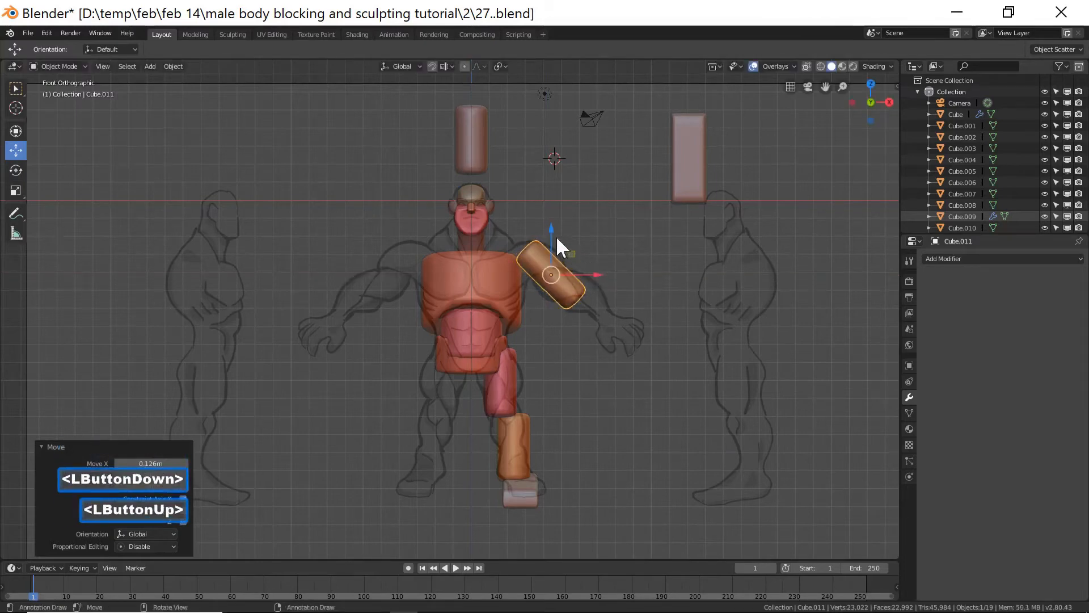
Scale the upper-arm block down to about 0.914 and move it slightly toward the shoulder.
{"action": "key", "text": "s"}
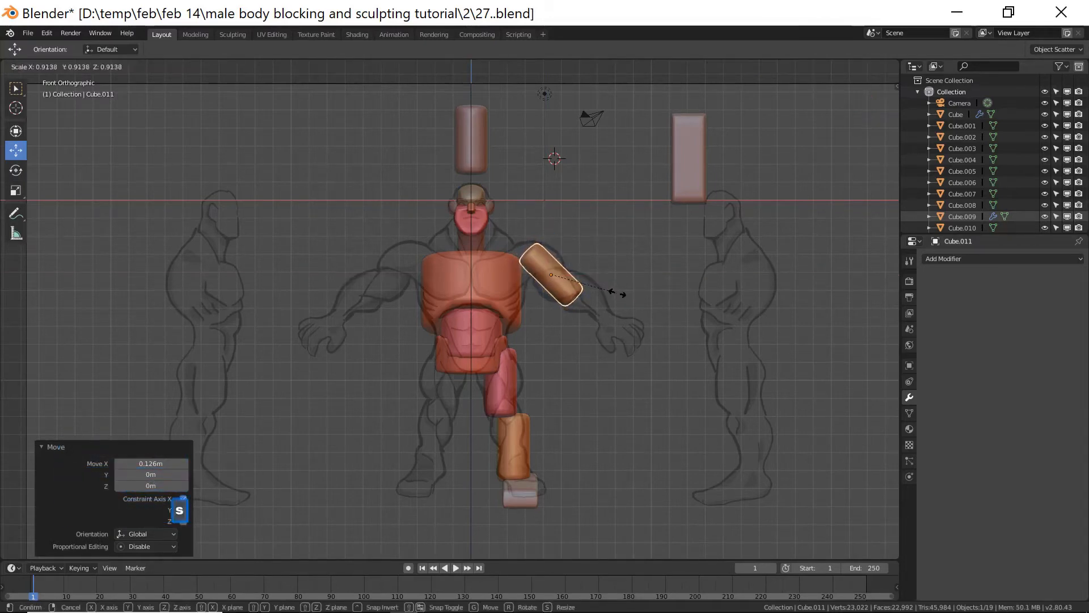
{"action": "left_click", "coordinate": [617, 294]}
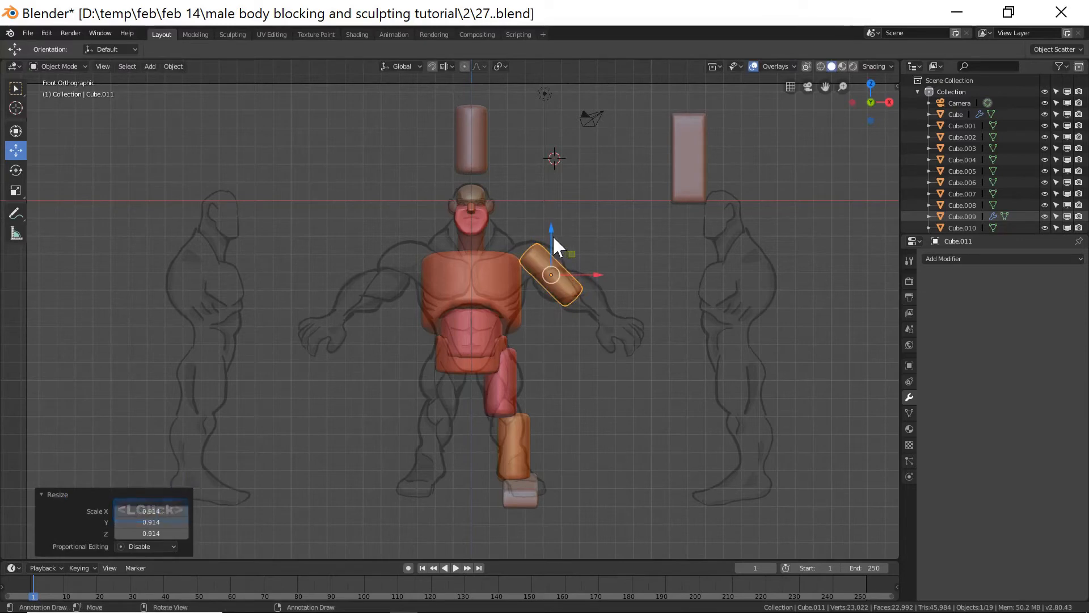
{"action": "left_click_drag", "start_coordinate": [551, 235], "coordinate": [550, 230]}
{"action": "left_click_drag", "start_coordinate": [598, 268], "coordinate": [590, 269]}
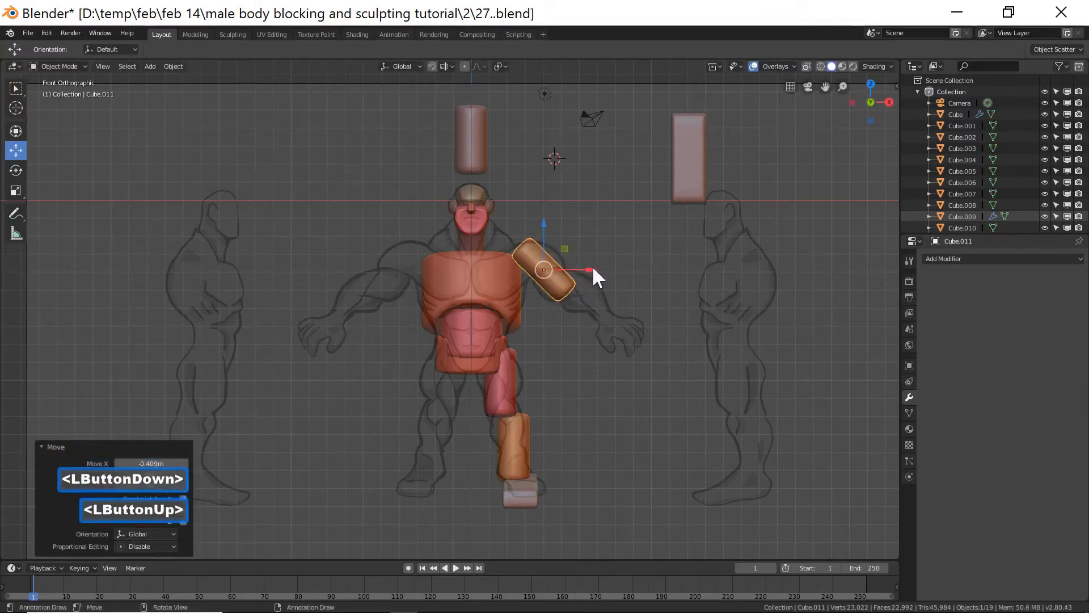
Scale the upper-arm block down to about 0.849 and nudge it back onto the shoulder.
{"action": "key", "text": "s"}
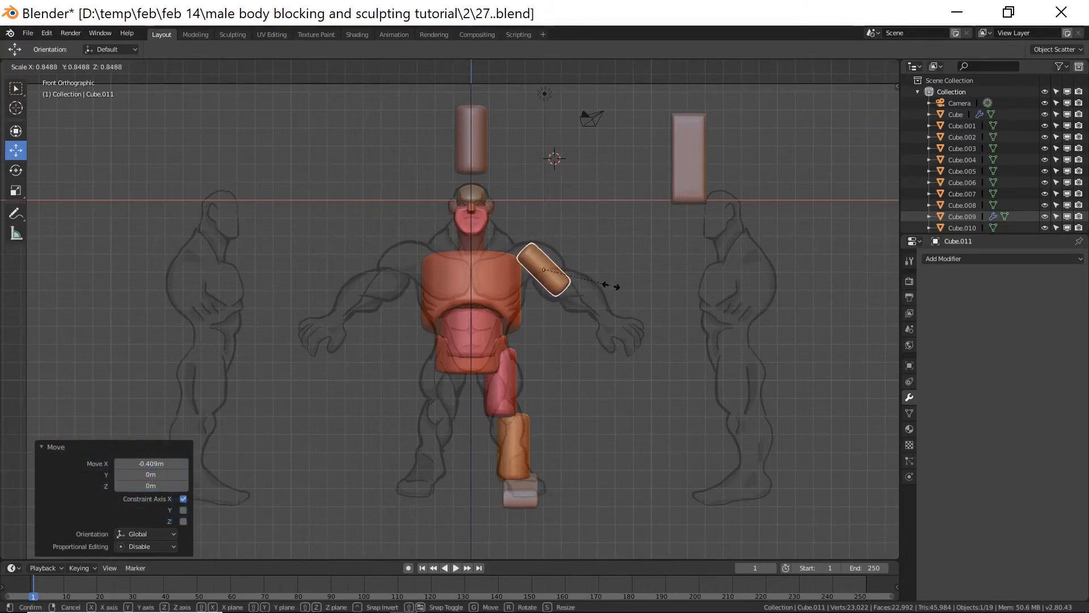
{"action": "left_click", "coordinate": [612, 287]}
{"action": "left_click_drag", "start_coordinate": [590, 272], "coordinate": [585, 273]}
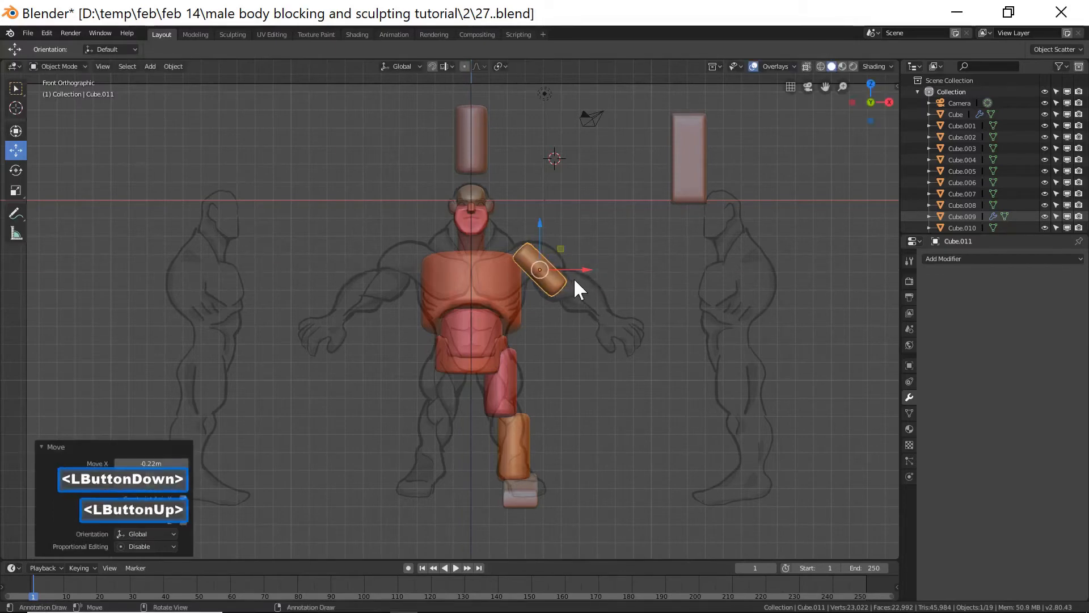
{"action": "left_click_drag", "start_coordinate": [540, 233], "coordinate": [544, 226]}
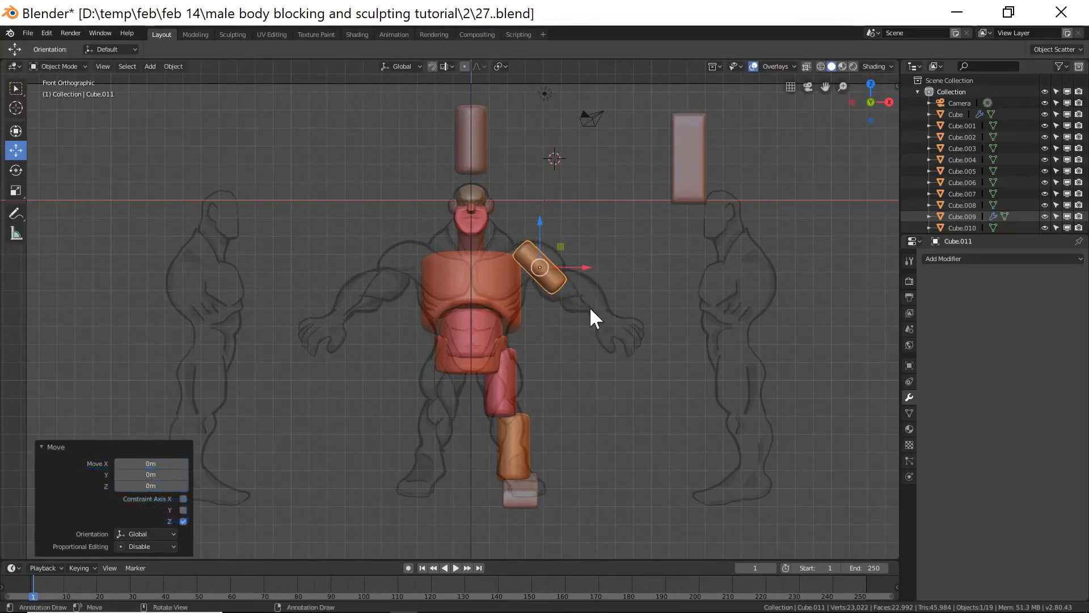
Duplicate the upper-arm block and move the copy down along the drawn arm as a forearm.
{"action": "key", "text": "shift+d"}
{"action": "right_click", "coordinate": [586, 282]}
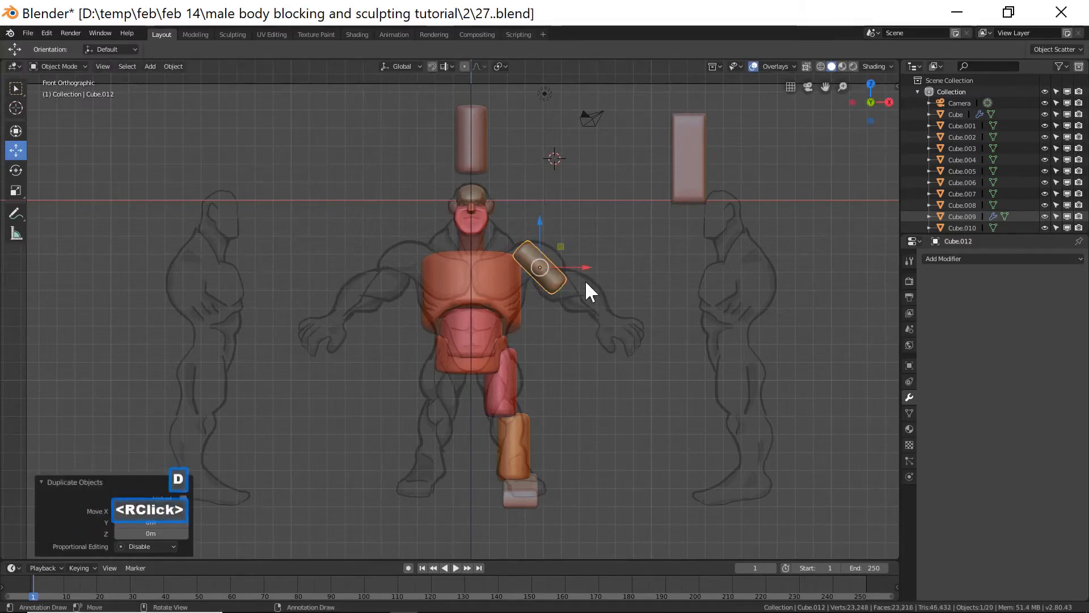
{"action": "left_click_drag", "start_coordinate": [538, 227], "coordinate": [539, 227]}
{"action": "left_click_drag", "start_coordinate": [535, 260], "coordinate": [535, 261]}
{"action": "left_click_drag", "start_coordinate": [571, 299], "coordinate": [618, 298]}
{"action": "left_click_drag", "start_coordinate": [579, 253], "coordinate": [584, 258]}
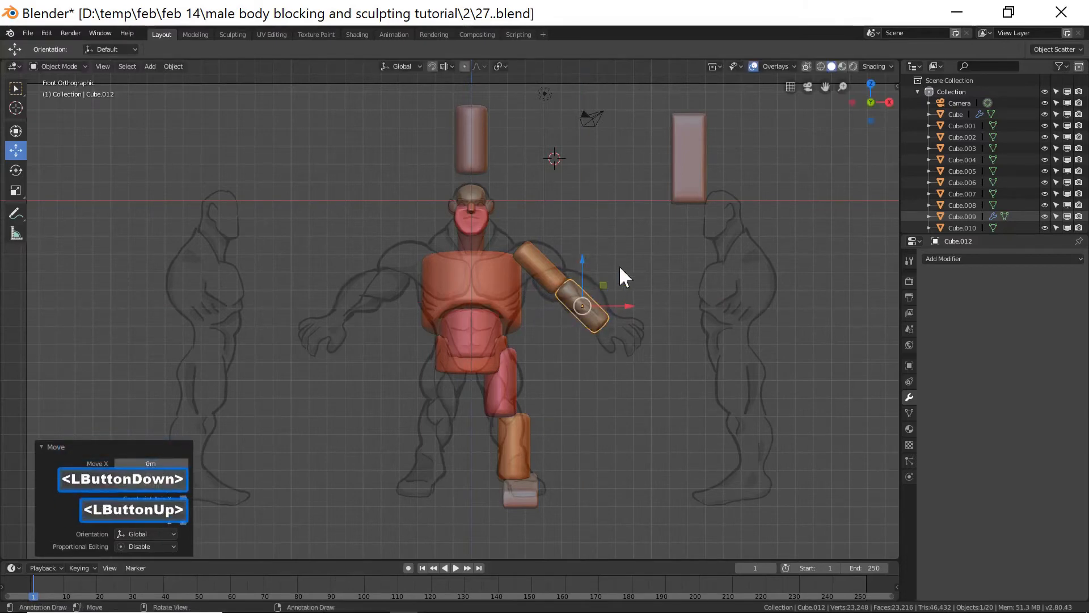
Rotate the forearm block about -12° around its local X axis, checking it from the side.
{"action": "key", "text": "Page_Down"}
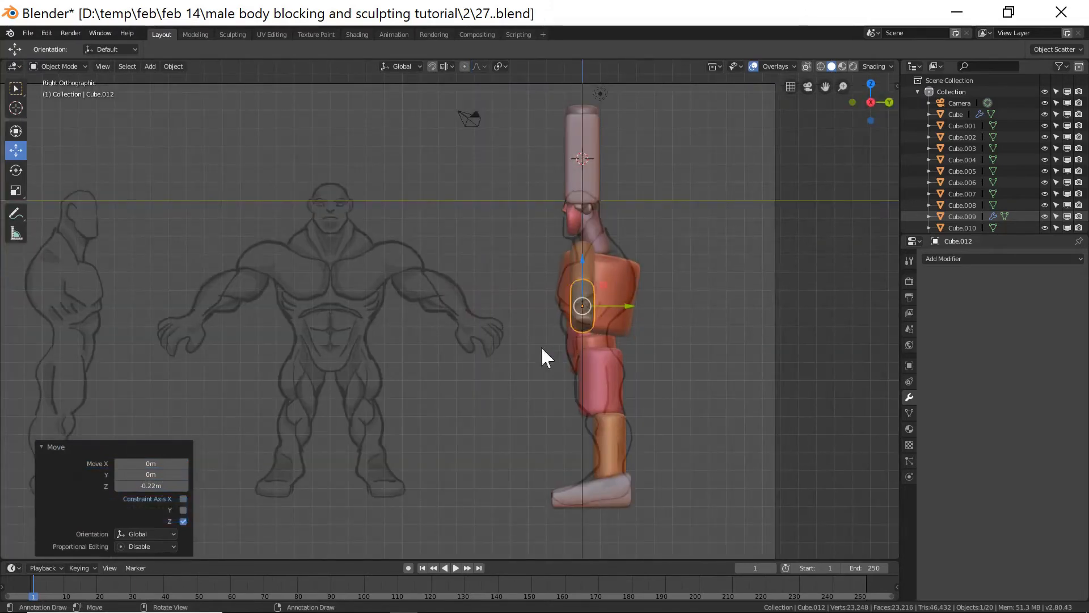
{"action": "middle_click_drag", "start_coordinate": [467, 239], "coordinate": [708, 362]}
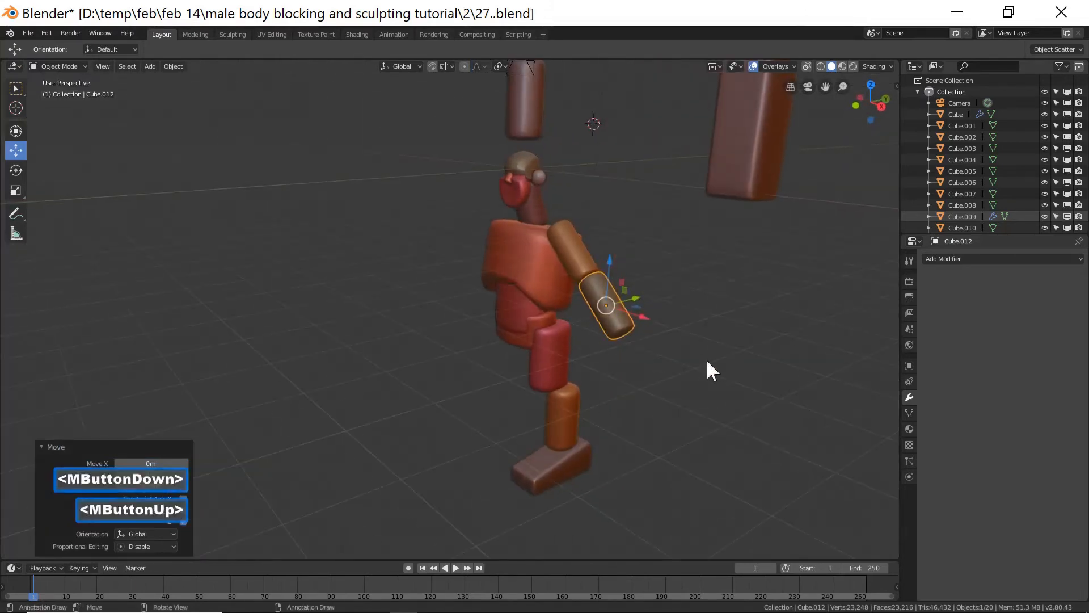
{"action": "key", "text": "r"}
{"action": "key", "text": "x"}
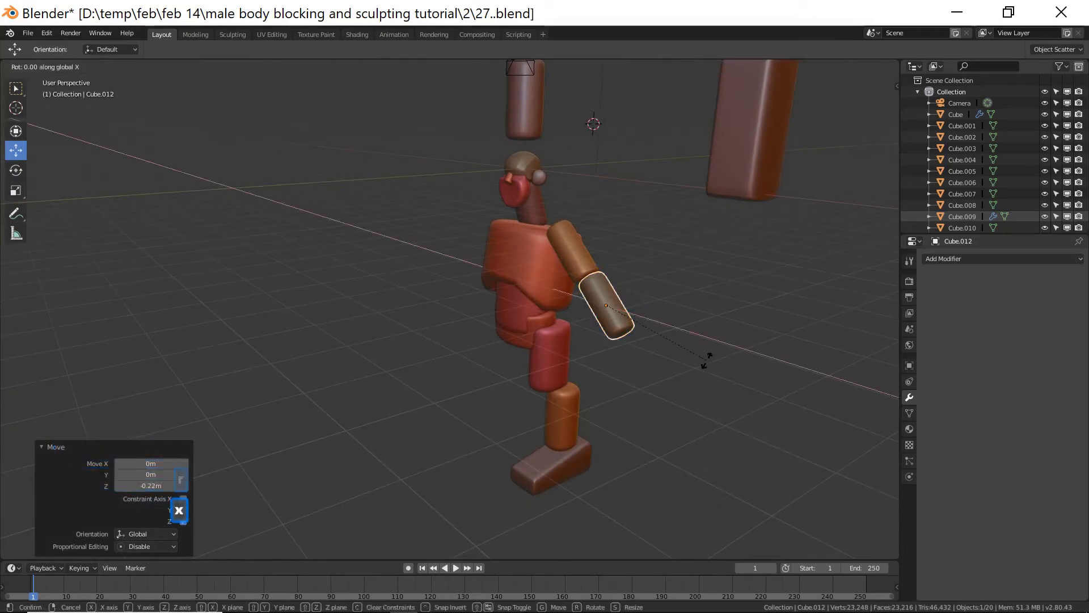
{"action": "key", "text": "x"}
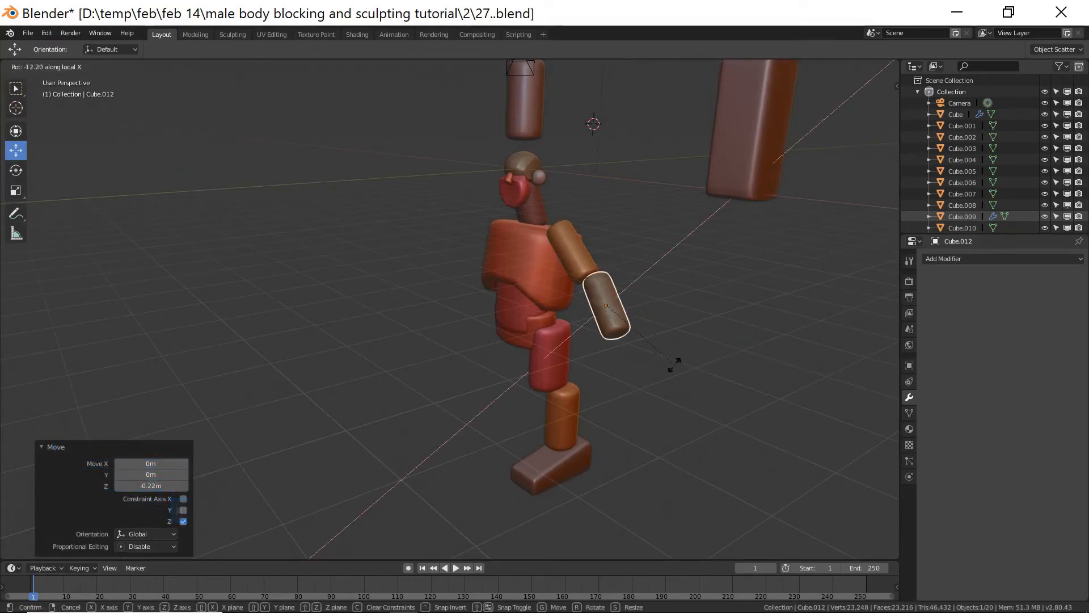
{"action": "left_click", "coordinate": [662, 366]}
{"action": "middle_click_drag", "start_coordinate": [603, 352], "coordinate": [629, 320]}
{"action": "left_click_drag", "start_coordinate": [633, 291], "coordinate": [615, 318]}
{"action": "middle_click_drag", "start_coordinate": [615, 318], "coordinate": [651, 329]}
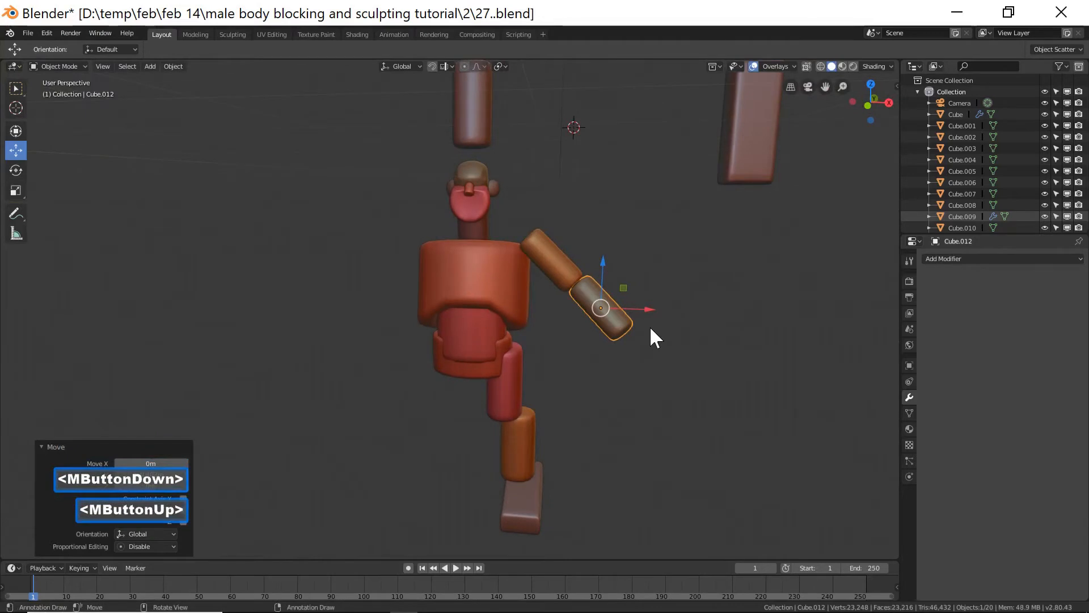
Reposition the forearm block along the drawn forearm in front view.
{"action": "key", "text": "End"}
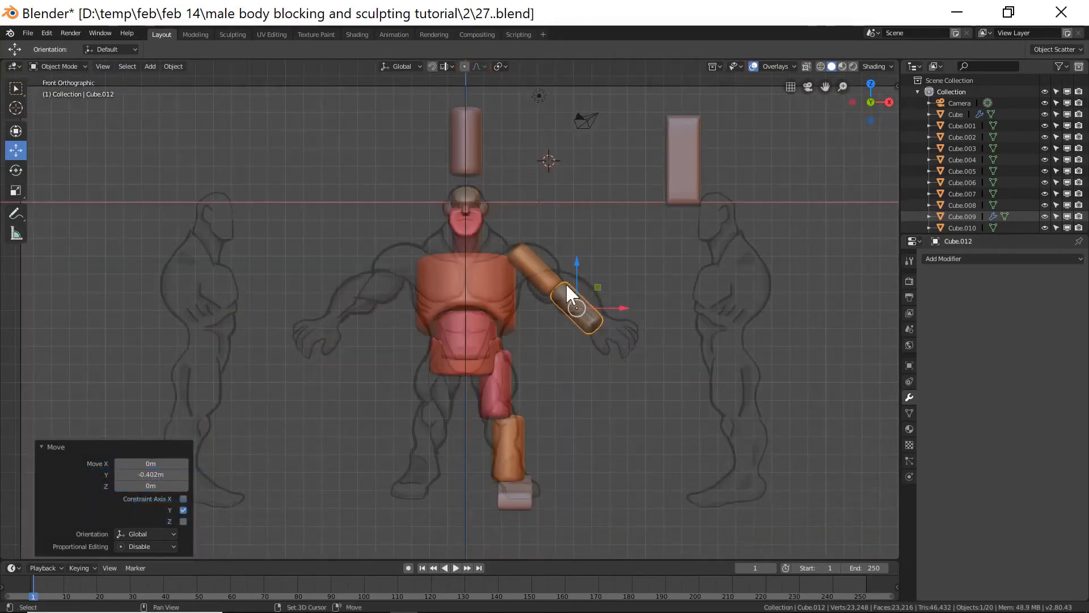
{"action": "left_click_drag", "start_coordinate": [578, 263], "coordinate": [532, 233]}
{"action": "left_click", "coordinate": [540, 266]}
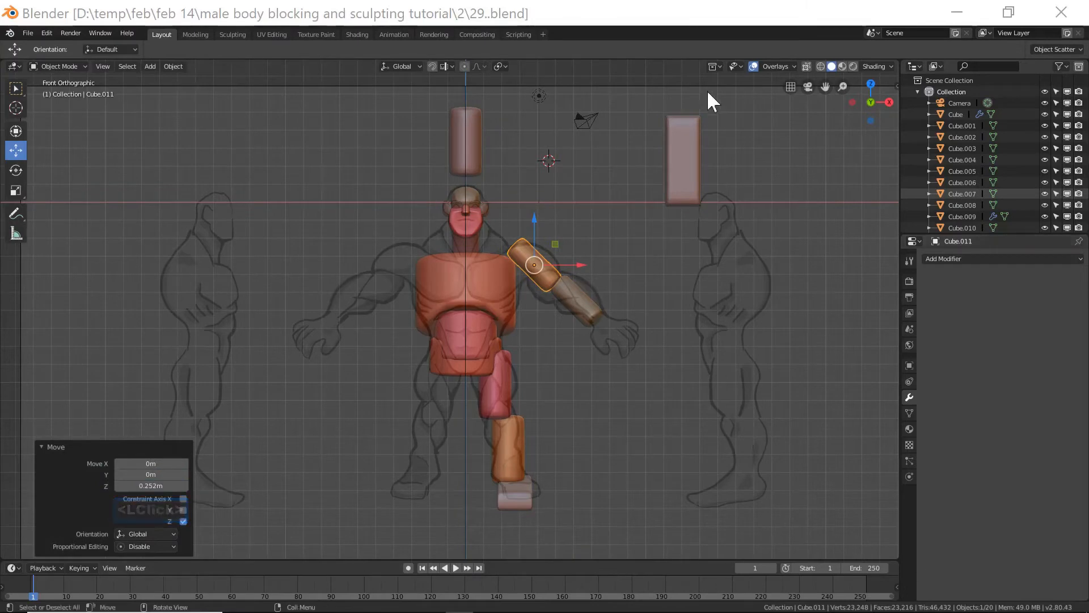
Duplicate the small cylinder block above the head and move the copy down beside the hand.
{"action": "left_click", "coordinate": [480, 149]}
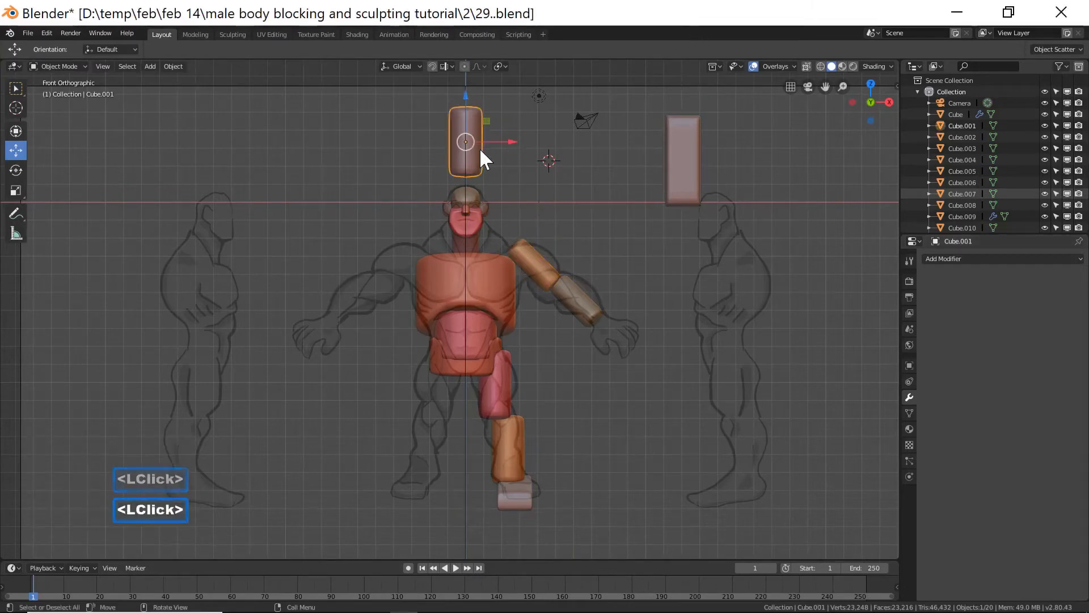
{"action": "key", "text": "shift+d"}
{"action": "right_click", "coordinate": [478, 147]}
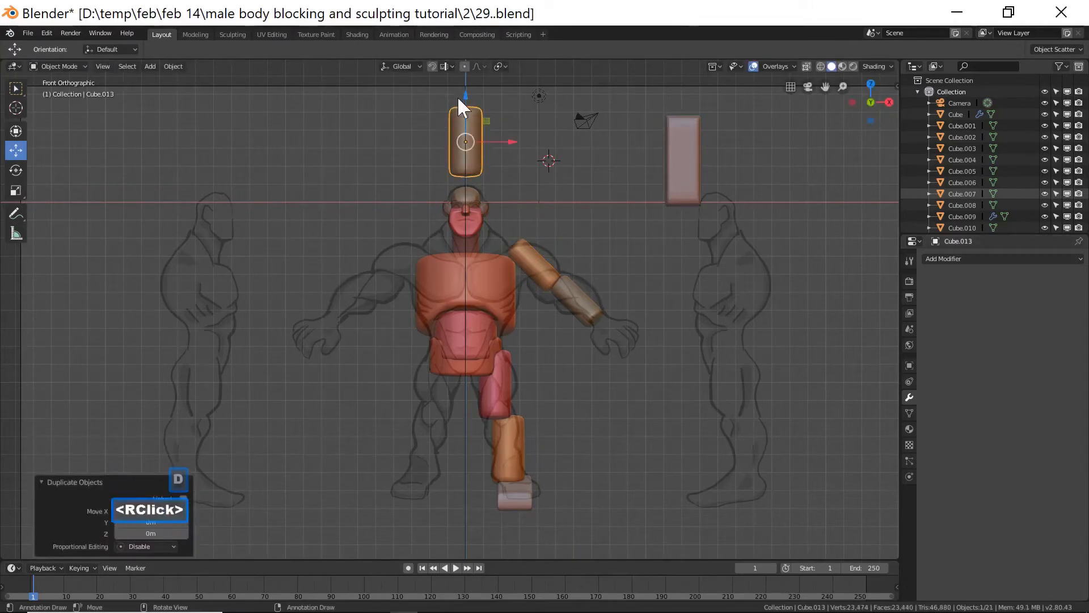
{"action": "left_click_drag", "start_coordinate": [465, 102], "coordinate": [609, 331]}
{"action": "scroll", "coordinate": [666, 372], "scroll_direction": "up", "scroll_amount": 2}
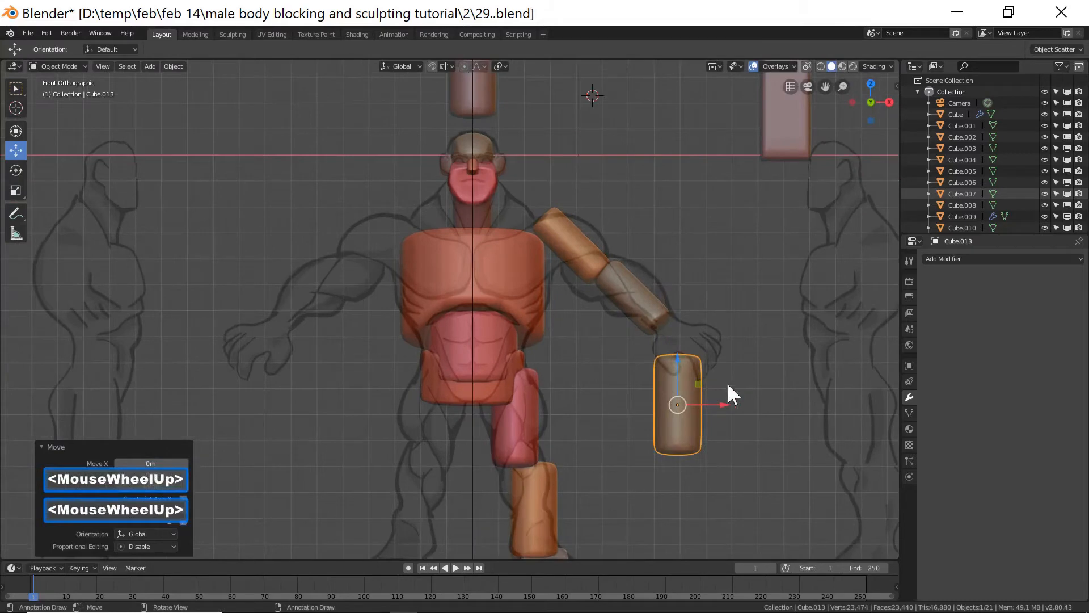
{"action": "middle_click_drag", "start_coordinate": [735, 389], "coordinate": [618, 378], "text": "shift"}
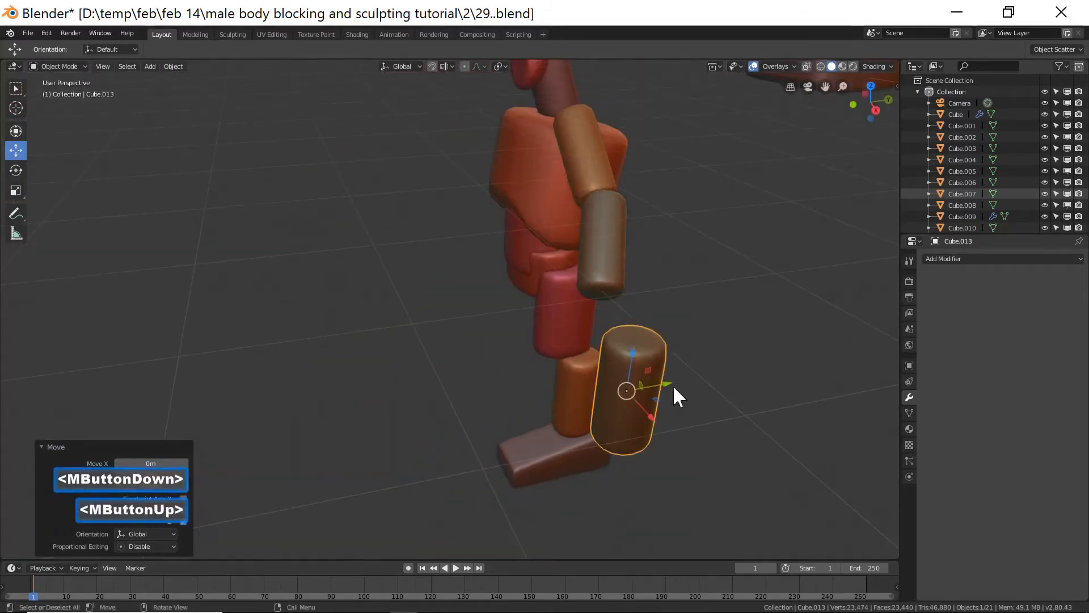
Scale the hand block down to about 0.51 and flatten it along global Y to about 0.46.
{"action": "key", "text": "s"}
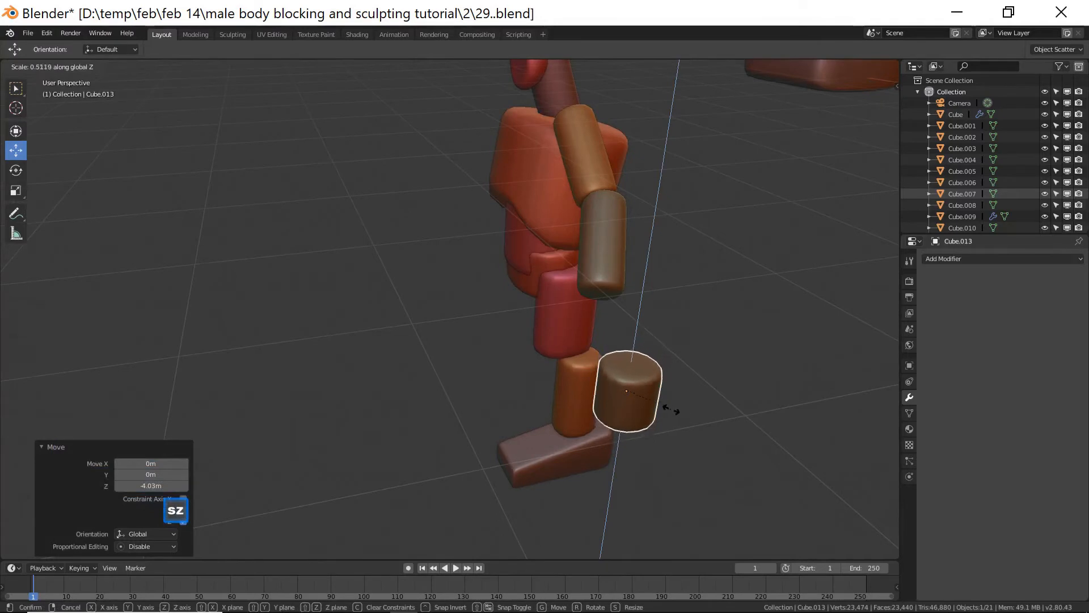
{"action": "left_click", "coordinate": [713, 398]}
{"action": "key", "text": "s"}
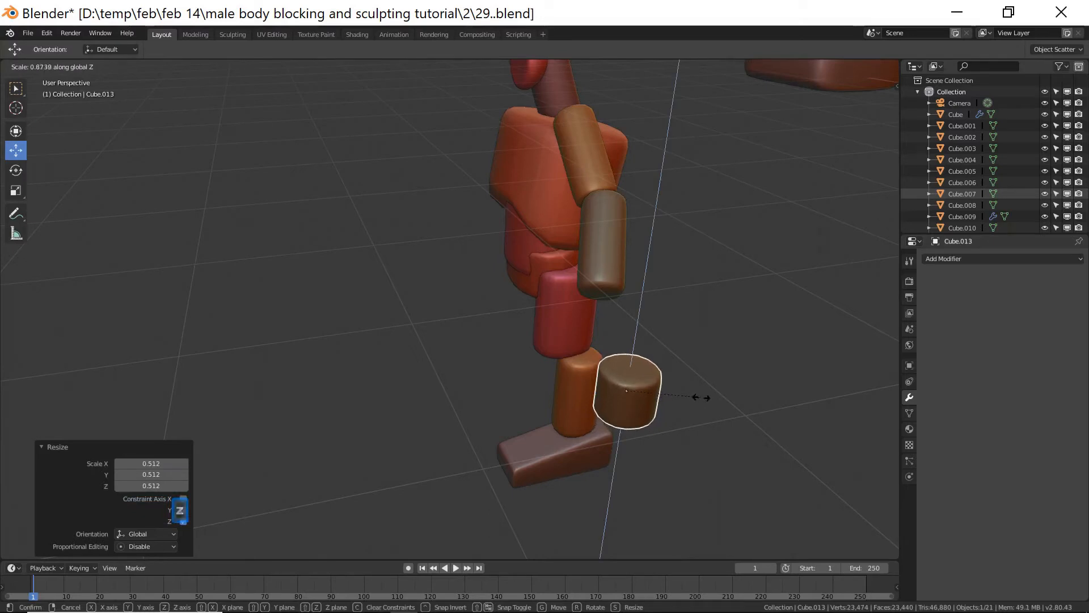
{"action": "right_click", "coordinate": [702, 397]}
{"action": "key", "text": "s"}
{"action": "key", "text": "y"}
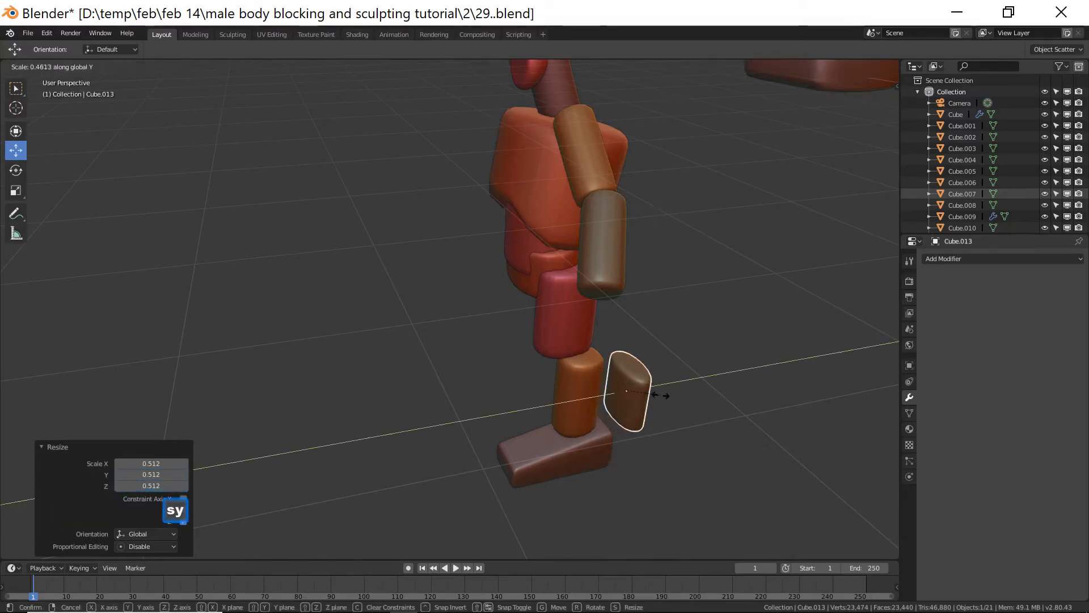
{"action": "left_click", "coordinate": [660, 395]}
{"action": "middle_click_drag", "start_coordinate": [660, 395], "coordinate": [693, 390]}
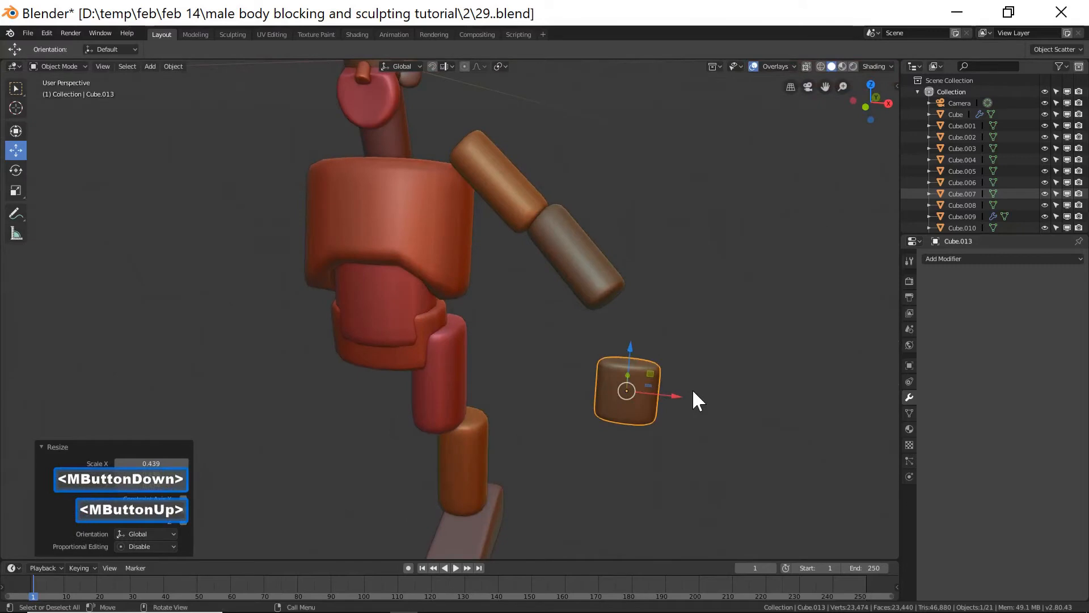
Move the hand block up to the end of the forearm and scale it down to about 0.84.
{"action": "key", "text": "End"}
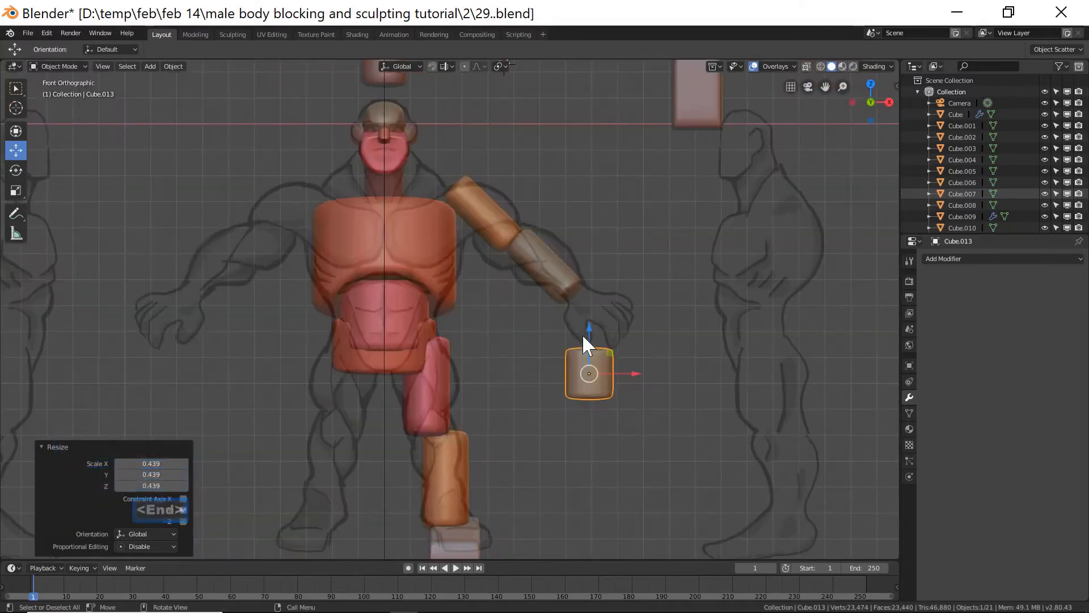
{"action": "left_click_drag", "start_coordinate": [590, 331], "coordinate": [629, 277]}
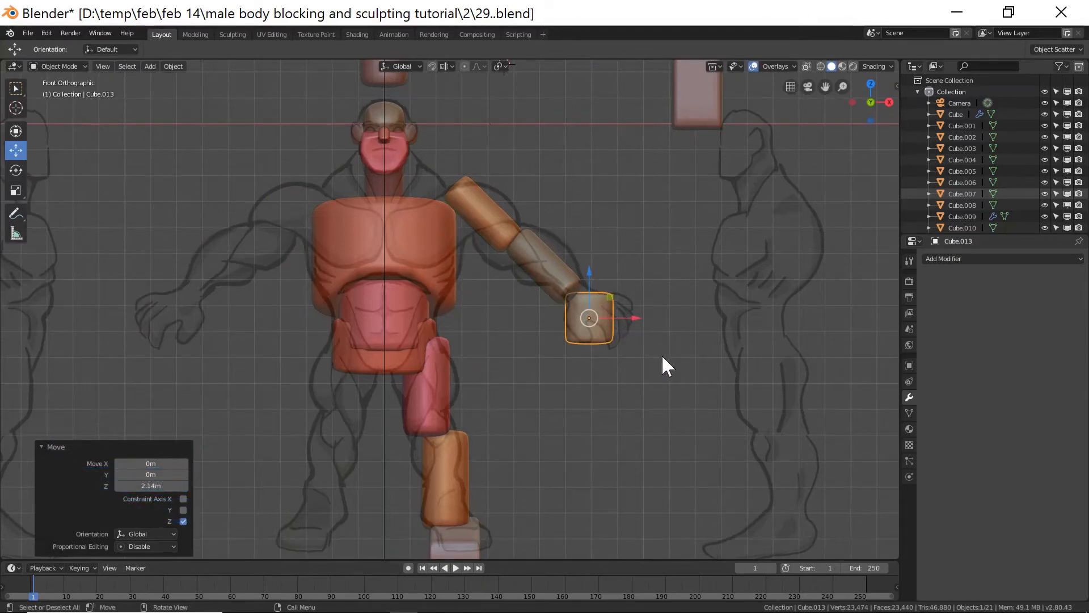
{"action": "key", "text": "s"}
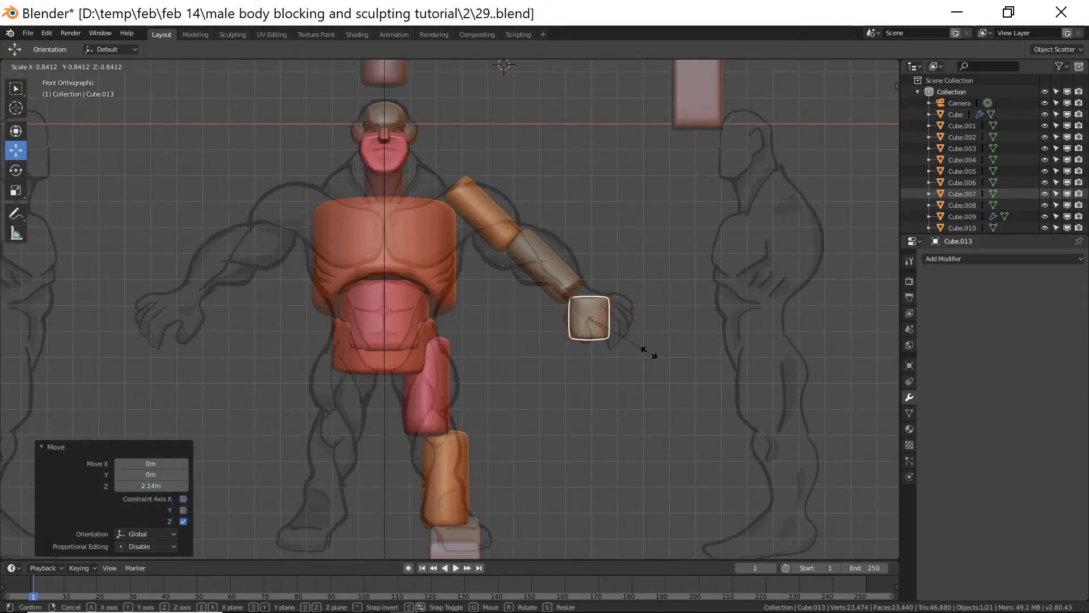
{"action": "left_click", "coordinate": [643, 349]}
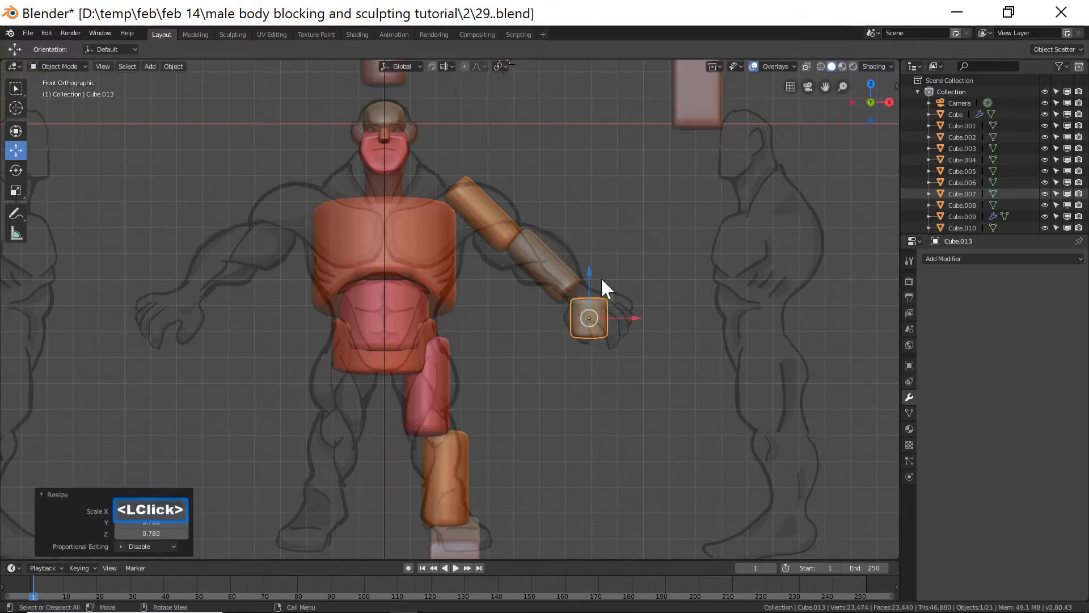
{"action": "left_click_drag", "start_coordinate": [590, 274], "coordinate": [590, 273]}
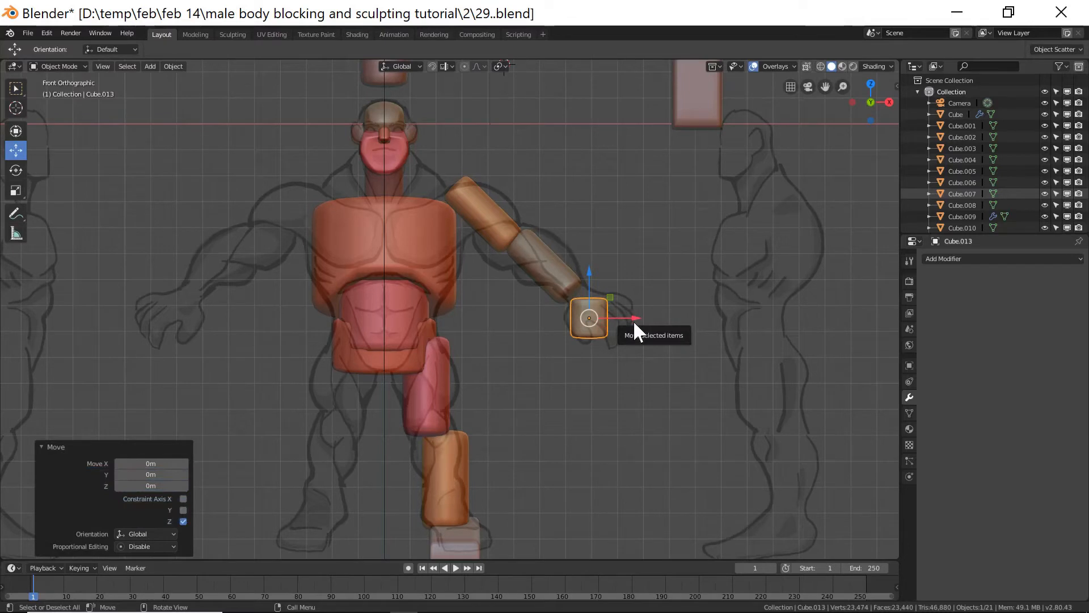
{"action": "middle_click_drag", "start_coordinate": [668, 332], "coordinate": [646, 353]}
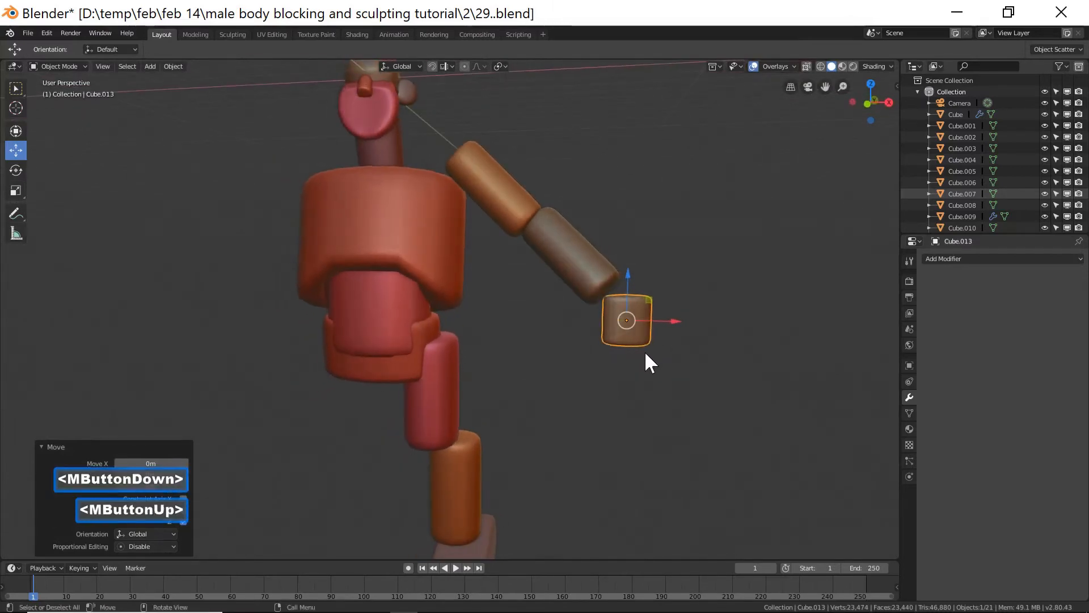
{"action": "key", "text": "KP_1"}
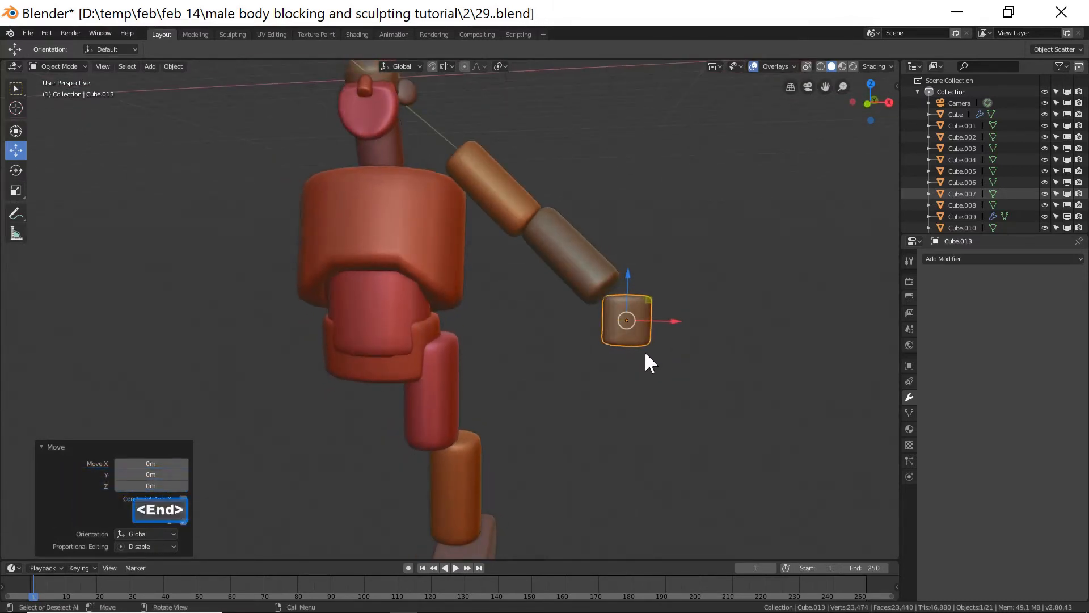
Duplicate the tall rectangular block and move the copy next to the hand.
{"action": "left_click", "coordinate": [693, 124]}
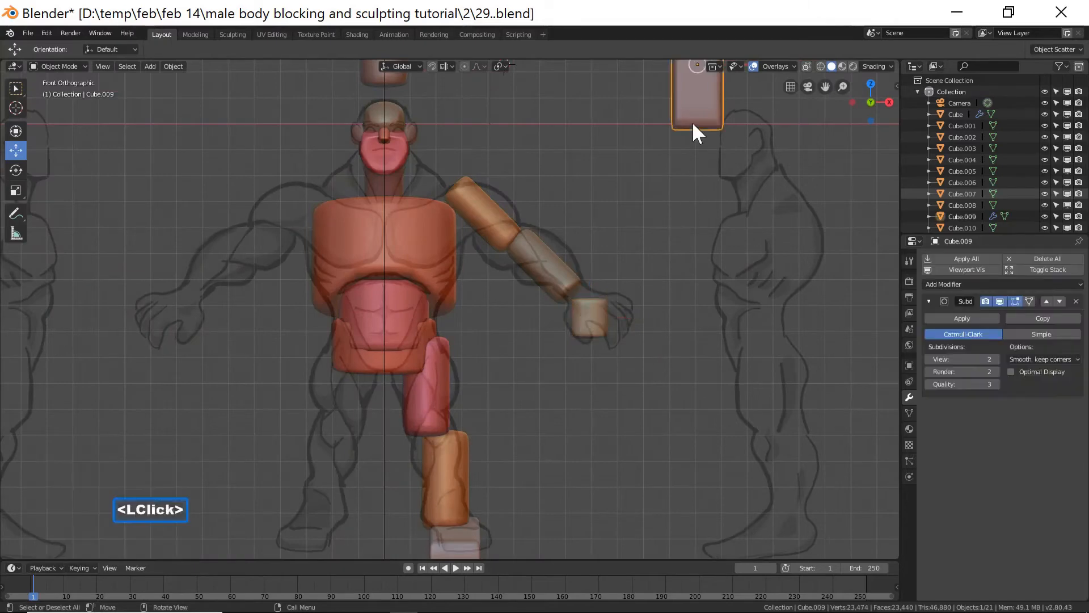
{"action": "key", "text": "shift+d"}
{"action": "right_click", "coordinate": [693, 125]}
{"action": "scroll", "coordinate": [652, 122], "scroll_direction": "down", "scroll_amount": 2}
{"action": "left_click_drag", "start_coordinate": [645, 122], "coordinate": [612, 340]}
{"action": "middle_click_drag", "start_coordinate": [653, 353], "coordinate": [681, 267], "text": "ctrl"}
{"action": "left_click_drag", "start_coordinate": [775, 344], "coordinate": [731, 352]}
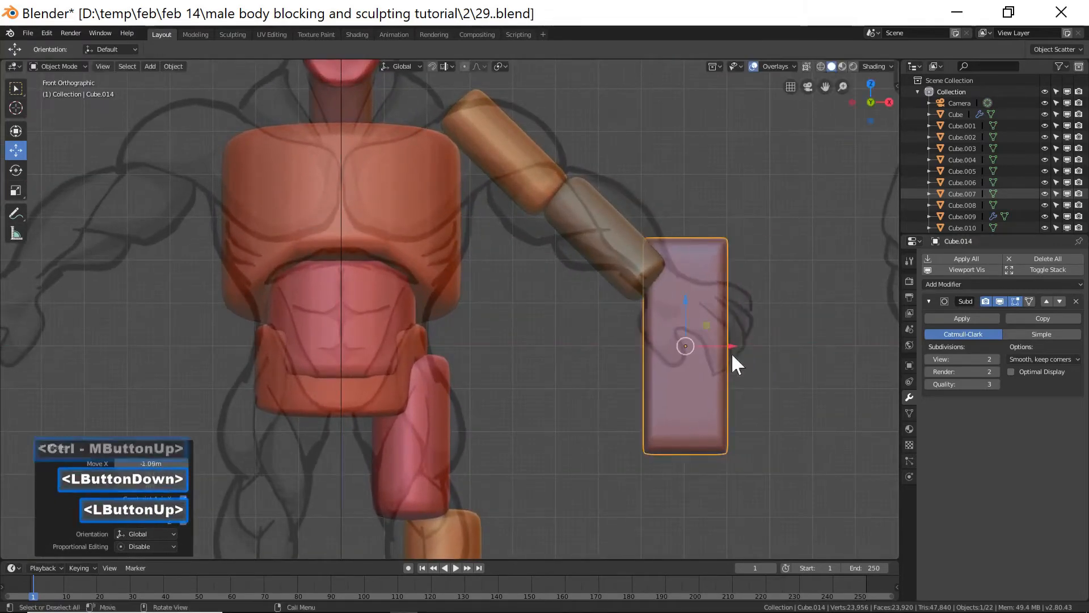
Scale the copied block down to about 0.28 and move it below the hand as a finger.
{"action": "key", "text": "s"}
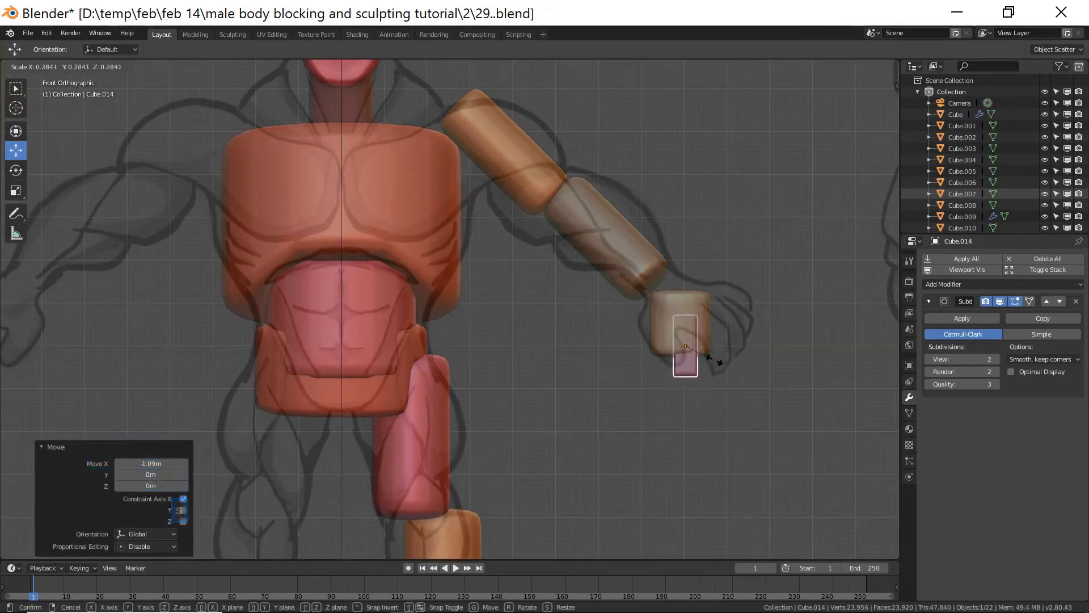
{"action": "left_click", "coordinate": [708, 340]}
{"action": "left_click_drag", "start_coordinate": [685, 302], "coordinate": [687, 329]}
{"action": "left_click_drag", "start_coordinate": [729, 373], "coordinate": [709, 372]}
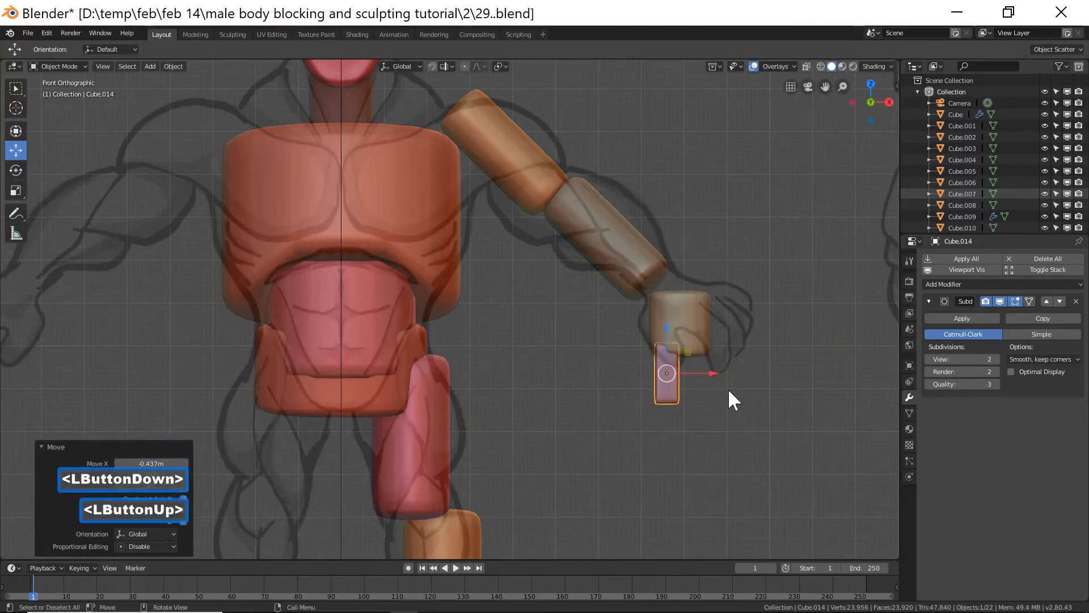
Scale the finger block down to about 0.55 and move it up under the hand.
{"action": "left_click", "coordinate": [665, 375]}
{"action": "key", "text": "s"}
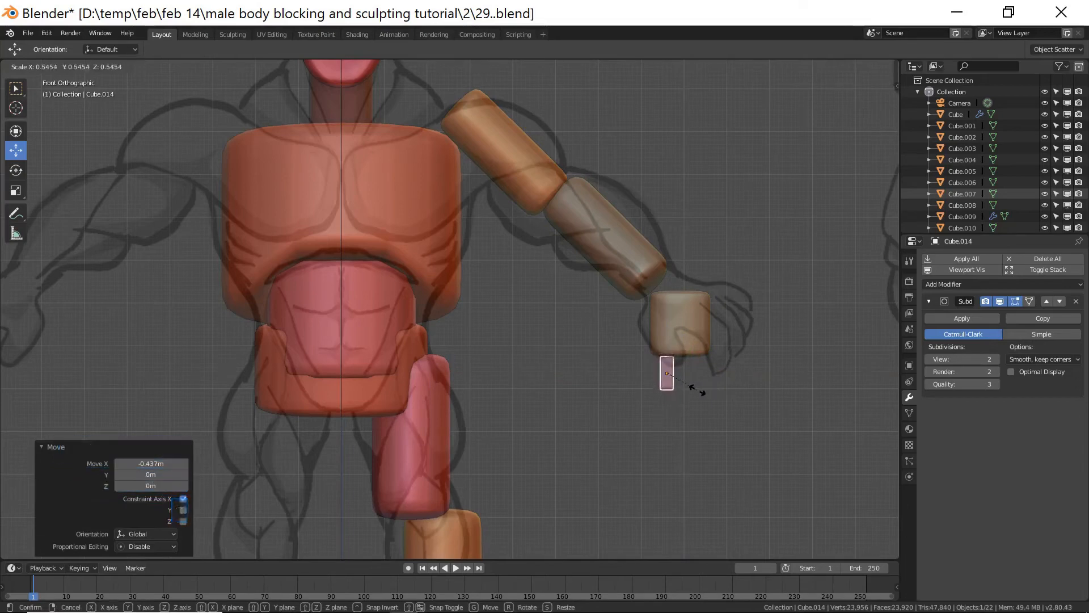
{"action": "left_click", "coordinate": [695, 383]}
{"action": "left_click_drag", "start_coordinate": [669, 343], "coordinate": [667, 330]}
{"action": "left_click_drag", "start_coordinate": [709, 366], "coordinate": [709, 364]}
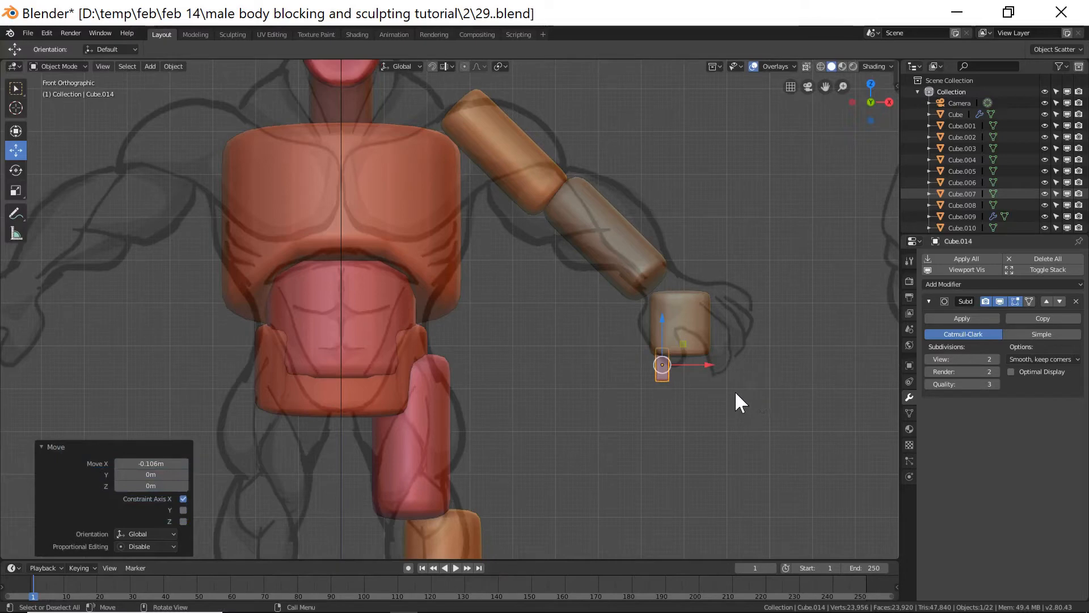
{"action": "left_click_drag", "start_coordinate": [703, 365], "coordinate": [703, 365]}
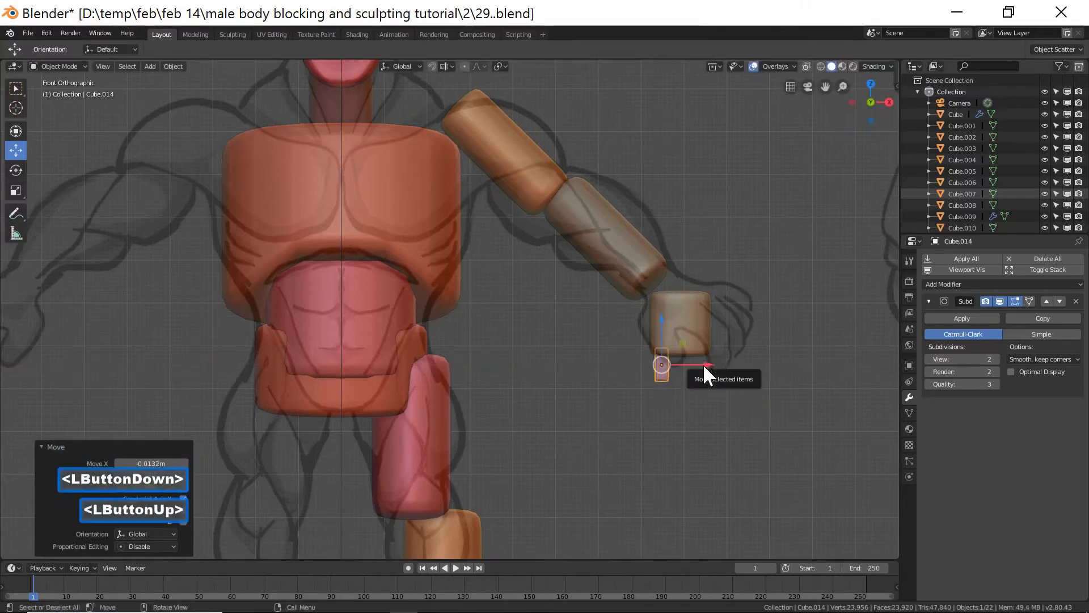
Duplicate the finger block and move the copy down below it.
{"action": "key", "text": "d"}
{"action": "right_click", "coordinate": [703, 363]}
{"action": "left_click_drag", "start_coordinate": [665, 337], "coordinate": [657, 354]}
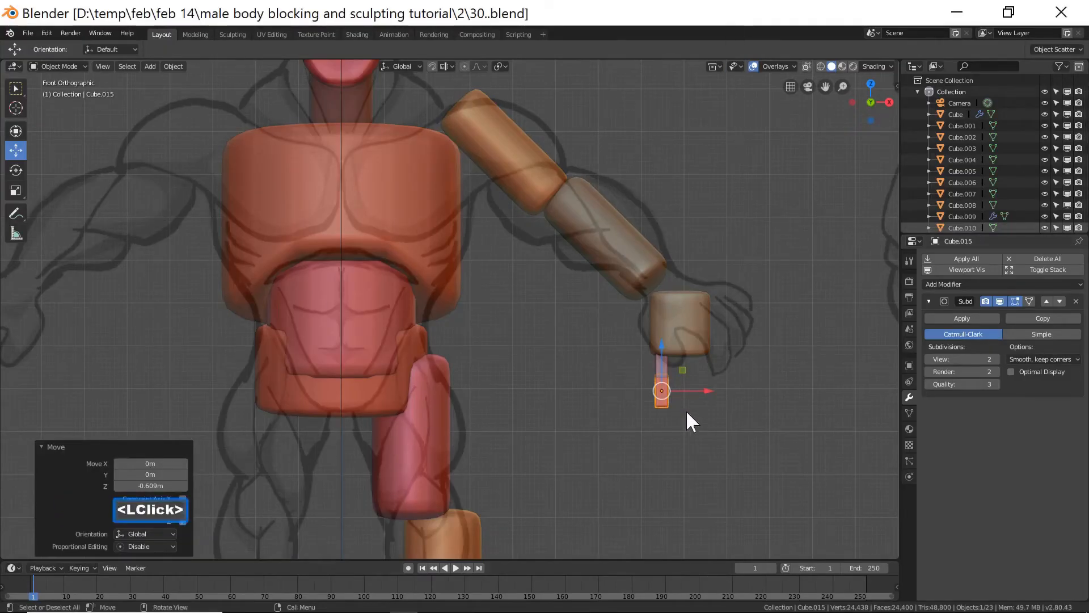
Duplicate the upper finger segment and move the copy about 0.063 m along Y beside the hand as a thumb.
{"action": "scroll", "coordinate": [714, 426], "scroll_direction": "up", "scroll_amount": 2}
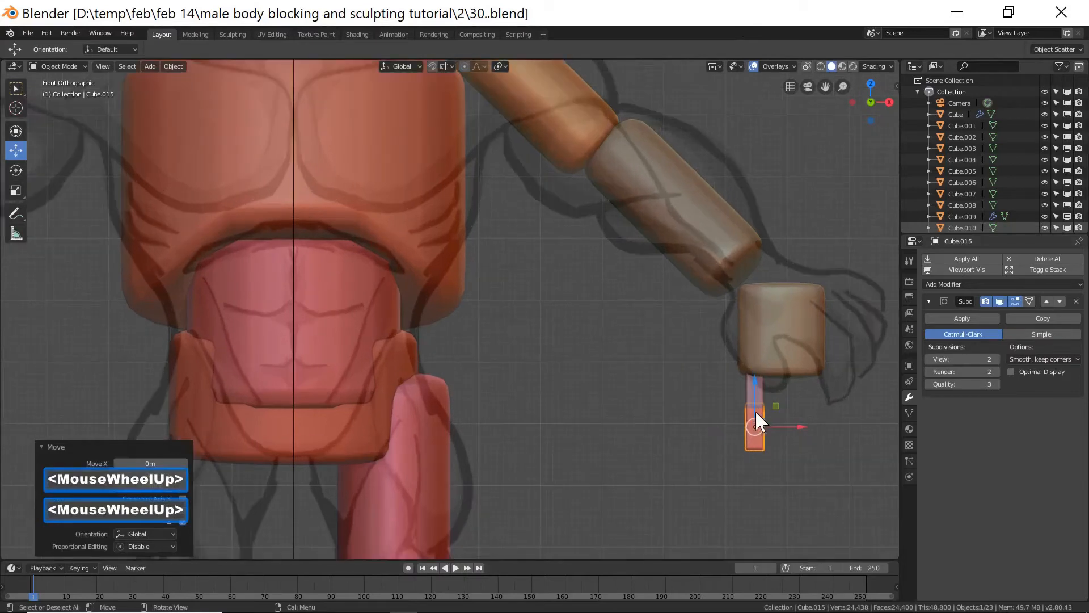
{"action": "left_click", "coordinate": [762, 383], "text": "shift"}
{"action": "scroll", "coordinate": [794, 397], "scroll_direction": "up", "scroll_amount": 1}
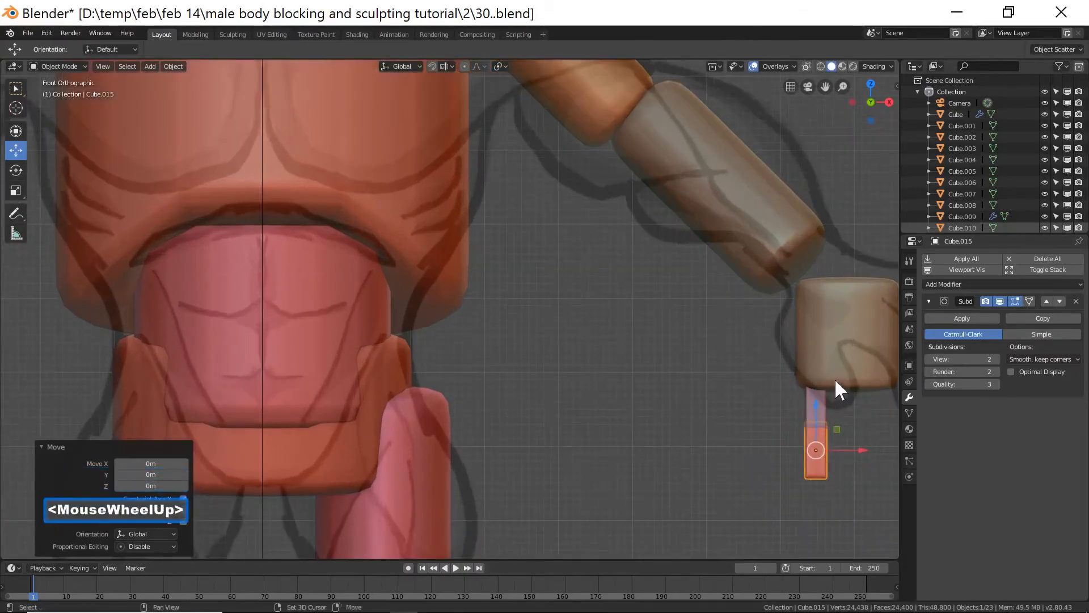
{"action": "middle_click_drag", "start_coordinate": [849, 368], "coordinate": [623, 319], "text": "shift"}
{"action": "left_click", "coordinate": [599, 359], "text": "shift"}
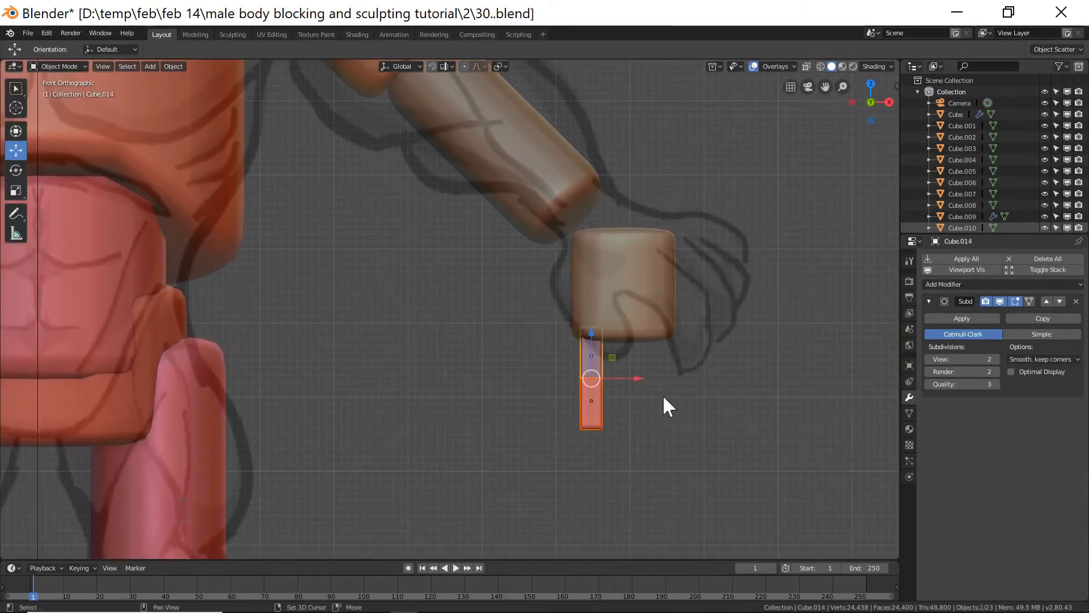
{"action": "key", "text": "shift+d"}
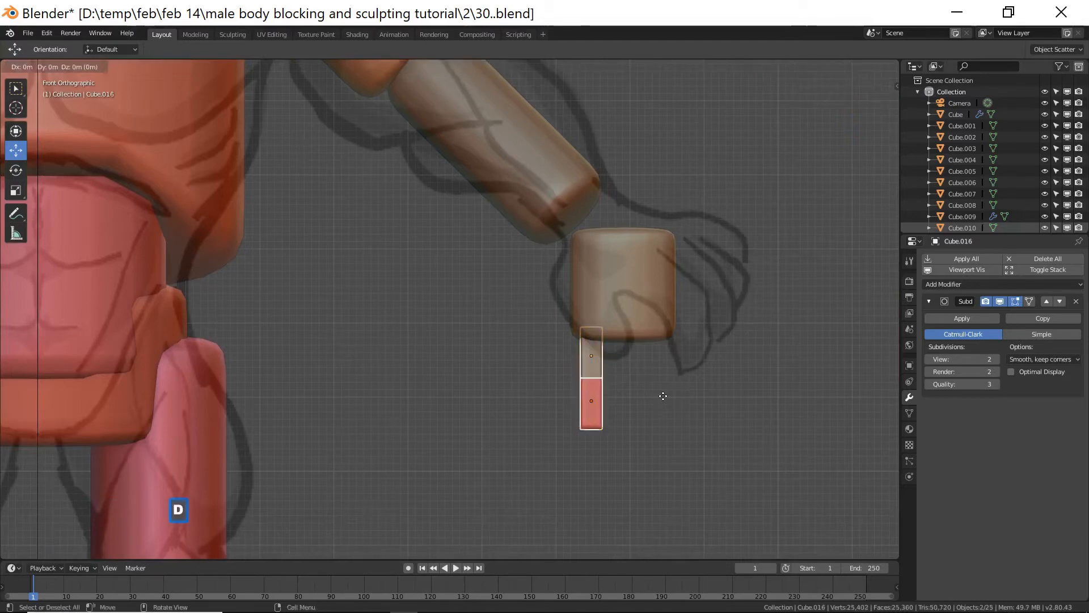
{"action": "right_click", "coordinate": [661, 394]}
{"action": "left_click_drag", "start_coordinate": [614, 378], "coordinate": [558, 273]}
{"action": "middle_click_drag", "start_coordinate": [580, 335], "coordinate": [699, 312]}
{"action": "left_click_drag", "start_coordinate": [676, 286], "coordinate": [625, 274]}
{"action": "mouse_move", "coordinate": [766, 363]}
{"action": "middle_mouse_down"}
{"action": "mouse_move", "coordinate": [694, 349]}
{"action": "mouse_move", "coordinate": [758, 377]}
{"action": "mouse_move", "coordinate": [754, 369]}
{"action": "middle_mouse_up"}
{"action": "left_click_drag", "start_coordinate": [627, 279], "coordinate": [622, 279]}
{"action": "middle_click_drag", "start_coordinate": [656, 294], "coordinate": [713, 325]}
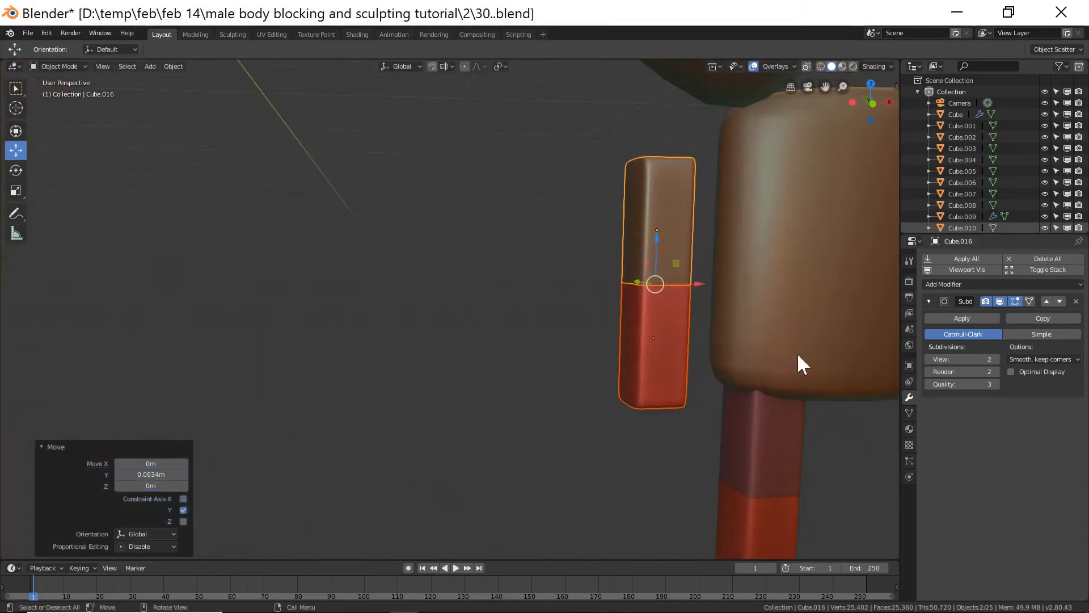
Rotate the thumb segment about 15.7° and shift it about -0.038 m along X against the hand.
{"action": "key", "text": "KP_1"}
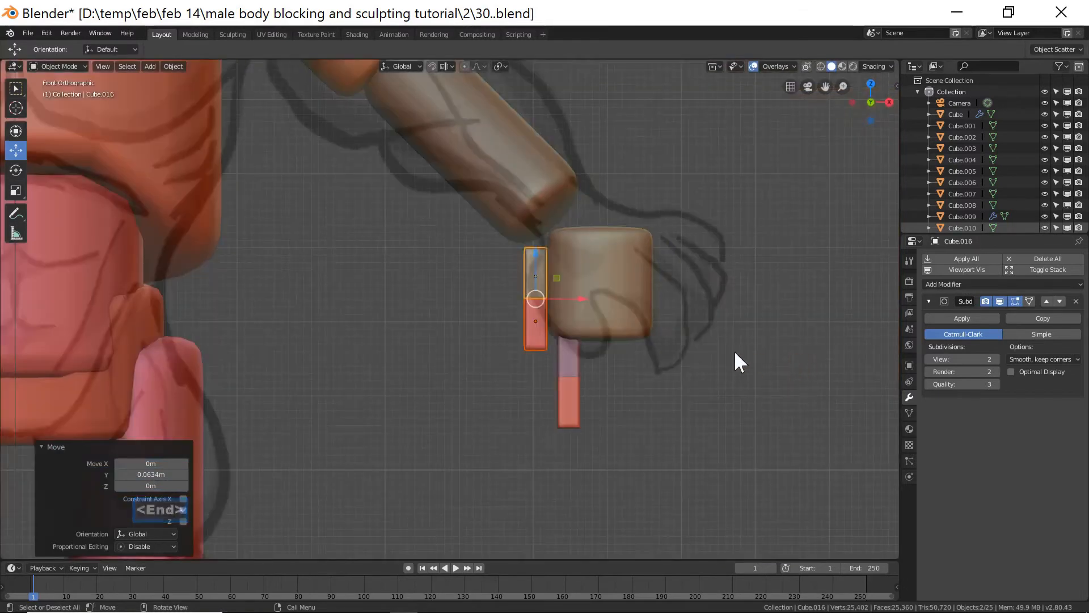
{"action": "key", "text": "r"}
{"action": "left_click", "coordinate": [693, 407]}
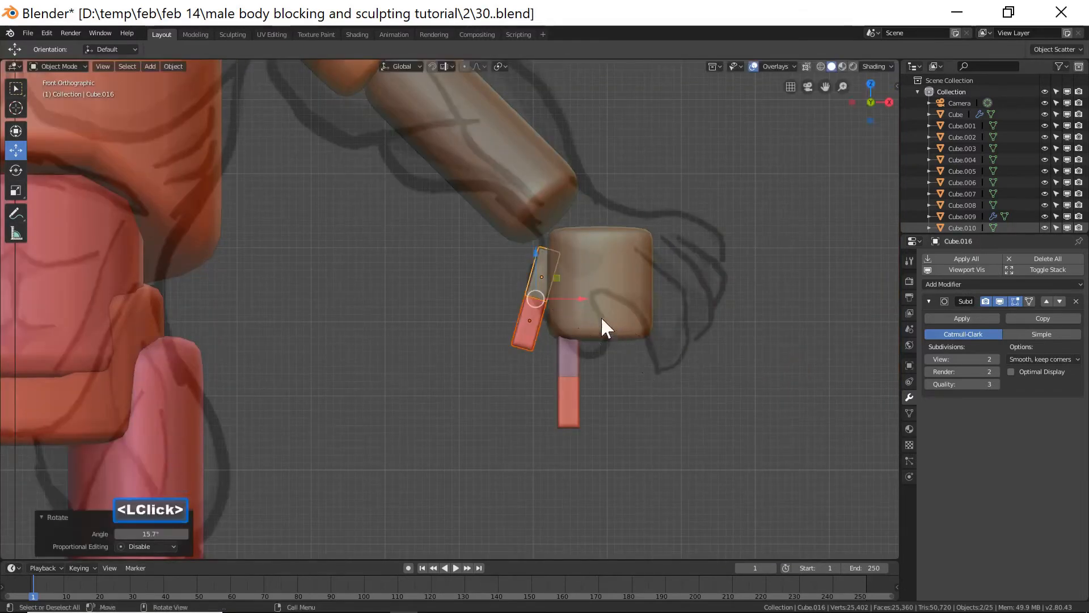
{"action": "left_click_drag", "start_coordinate": [580, 295], "coordinate": [578, 296]}
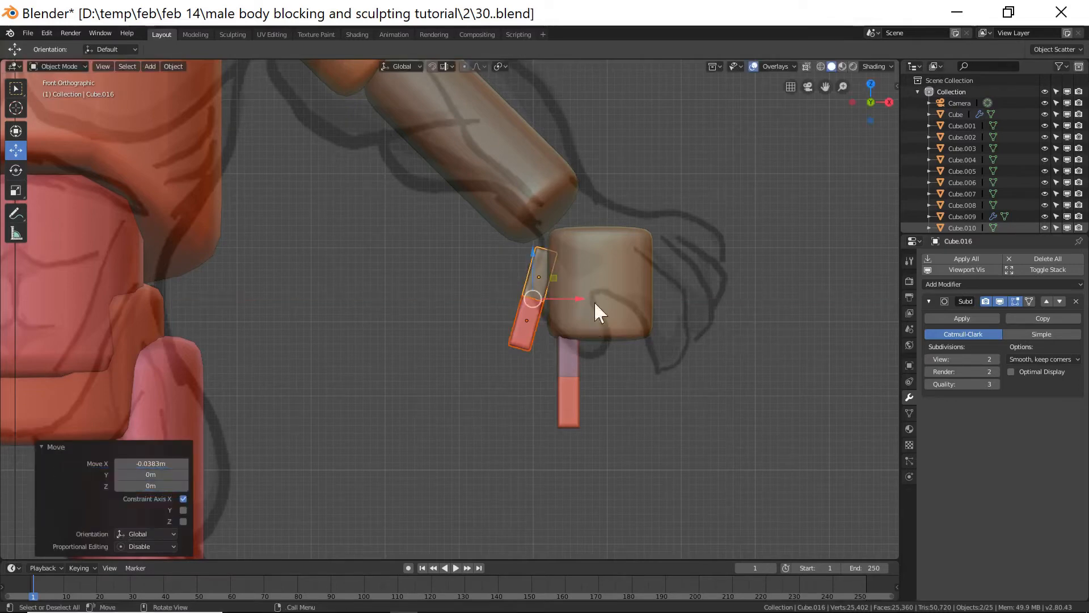
Scale the hand block along Y to about 1.4.
{"action": "left_click", "coordinate": [590, 332]}
{"action": "middle_click_drag", "start_coordinate": [590, 345], "coordinate": [666, 352]}
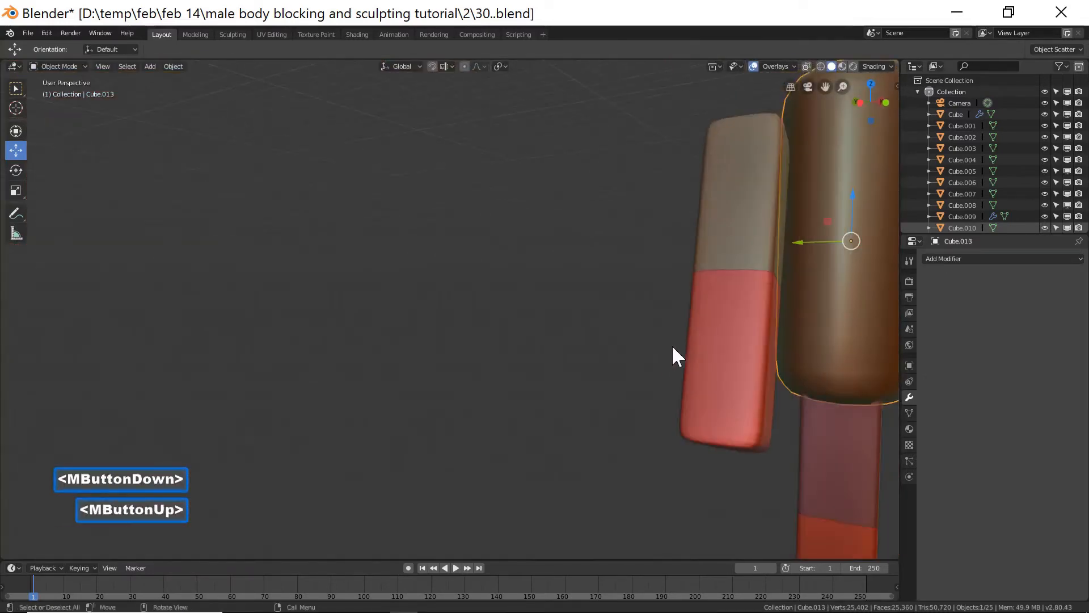
{"action": "middle_click_drag", "start_coordinate": [728, 306], "coordinate": [746, 356], "text": "shift"}
{"action": "key", "text": "s"}
{"action": "key", "text": "y"}
{"action": "left_click", "coordinate": [771, 365]}
Rotate the lower finger segment about 7.74° around X and nudge it into place under the upper segment.
{"action": "scroll", "coordinate": [776, 368], "scroll_direction": "down", "scroll_amount": 3}
{"action": "middle_click_drag", "start_coordinate": [776, 368], "coordinate": [719, 338]}
{"action": "left_click", "coordinate": [618, 400]}
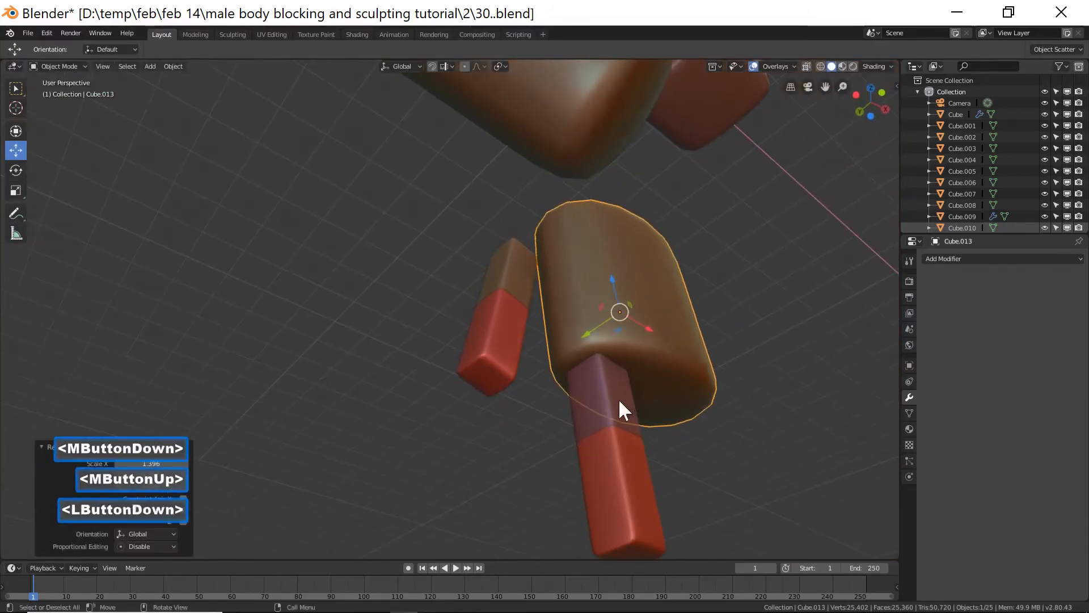
{"action": "left_click", "coordinate": [634, 492], "text": "shift"}
{"action": "left_click_drag", "start_coordinate": [576, 457], "coordinate": [589, 452]}
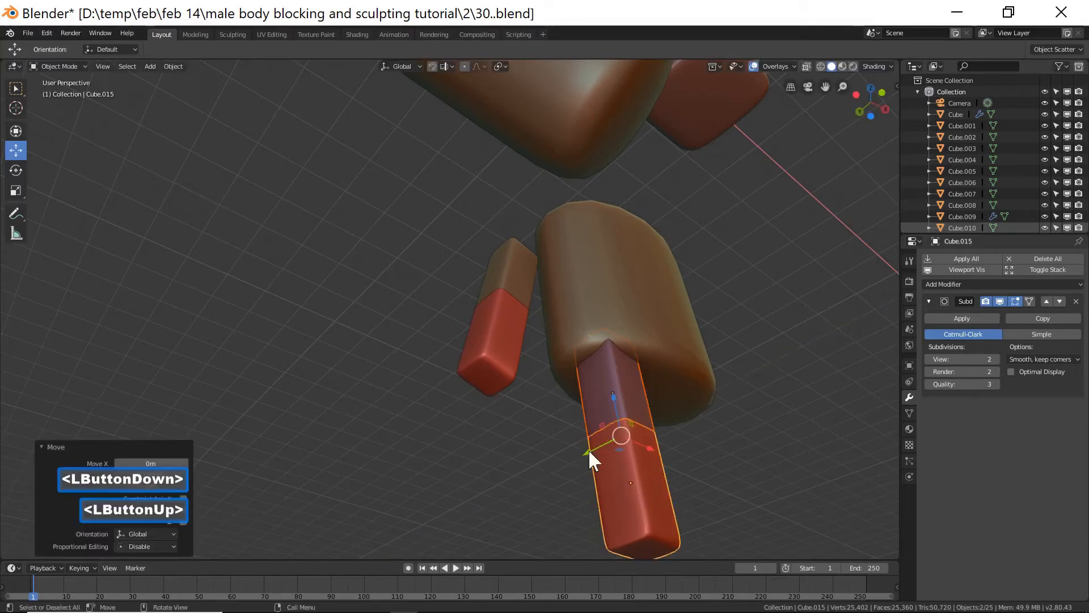
{"action": "left_click", "coordinate": [638, 481]}
{"action": "key", "text": "r"}
{"action": "key", "text": "x"}
{"action": "left_click", "coordinate": [726, 468]}
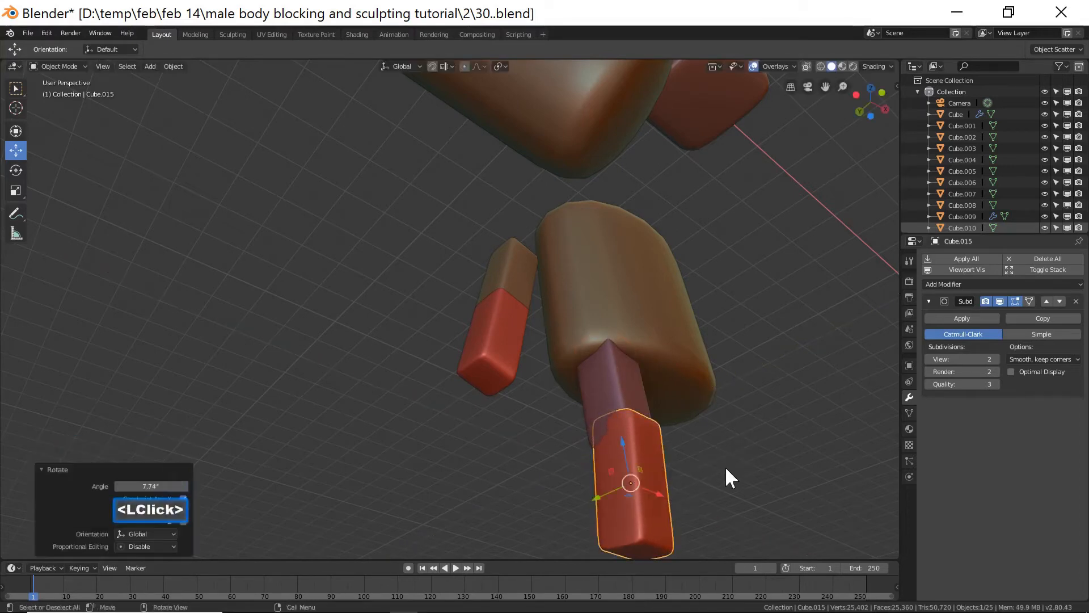
{"action": "left_click_drag", "start_coordinate": [601, 491], "coordinate": [596, 497]}
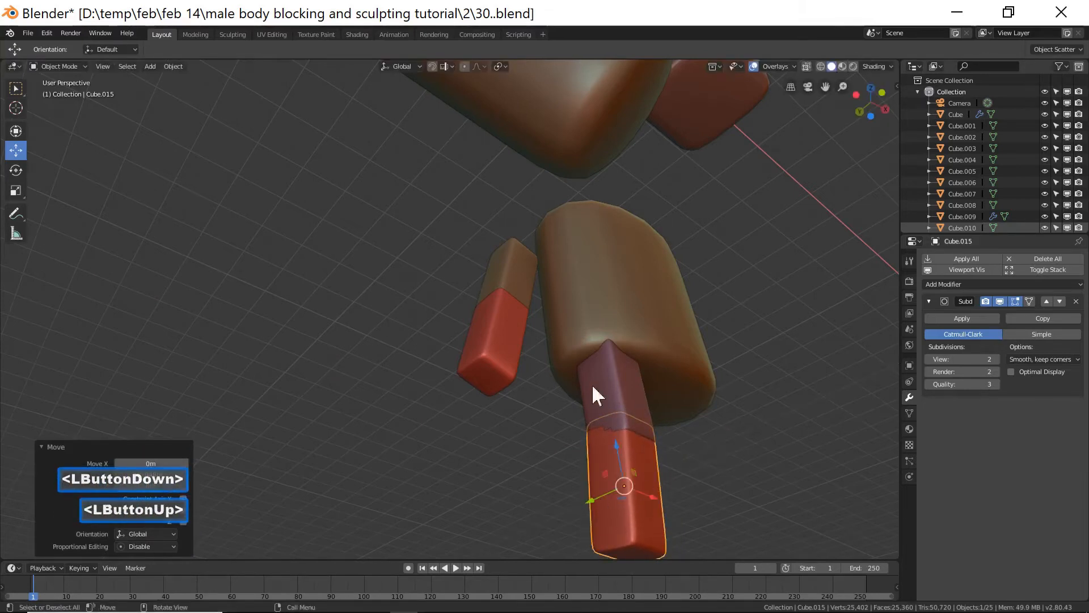
Rotate the lower thumb block about -12° around Y and move it about 0.055 m along X.
{"action": "left_click", "coordinate": [503, 330]}
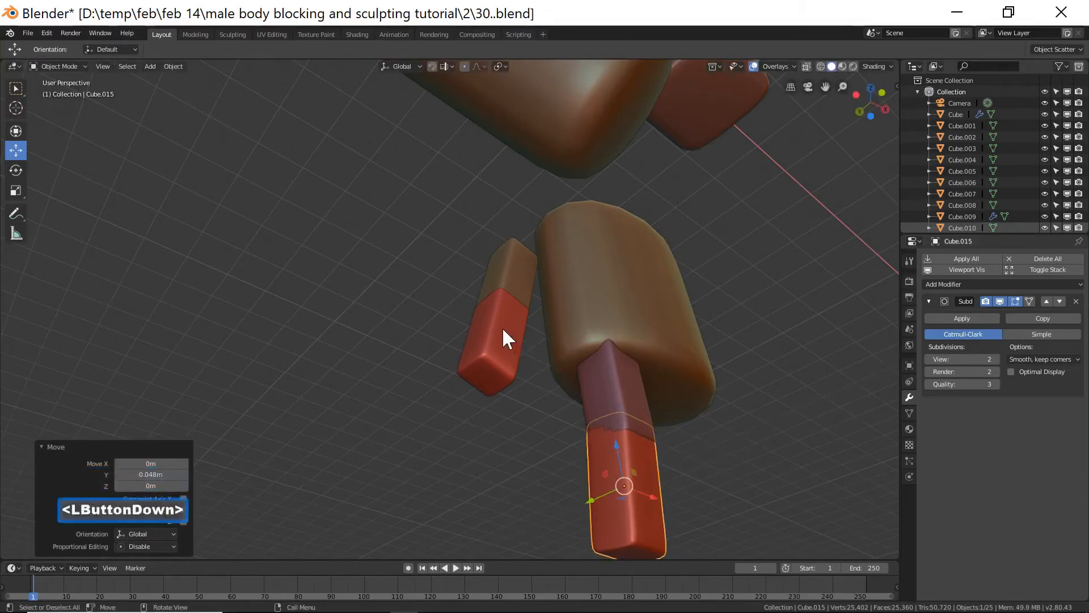
{"action": "middle_click_drag", "start_coordinate": [652, 369], "coordinate": [620, 382]}
{"action": "key", "text": "r"}
{"action": "key", "text": "y"}
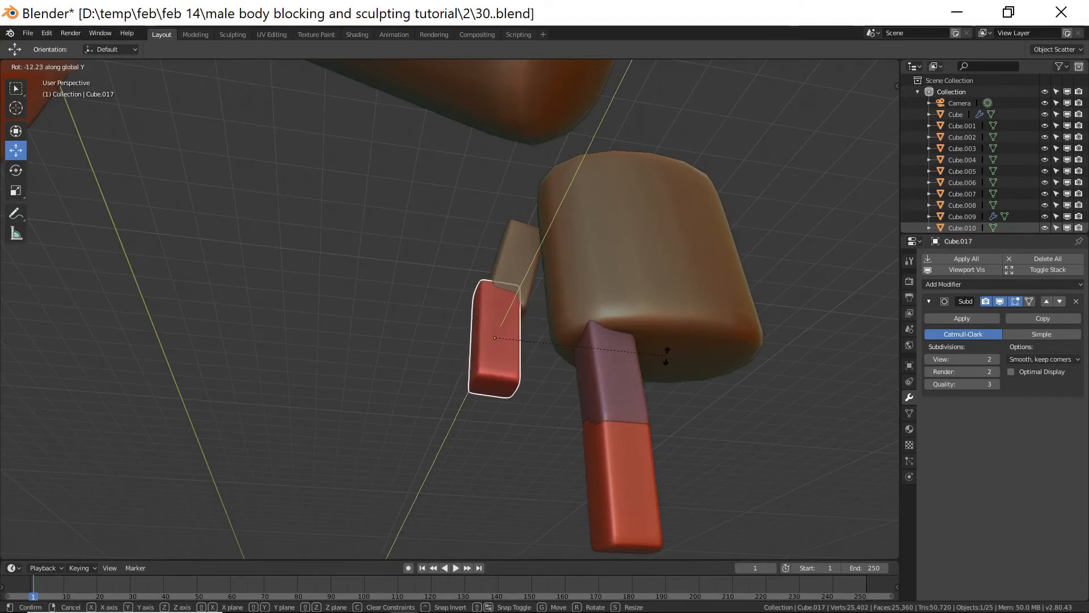
{"action": "left_click", "coordinate": [624, 362]}
{"action": "left_click_drag", "start_coordinate": [536, 342], "coordinate": [566, 342]}
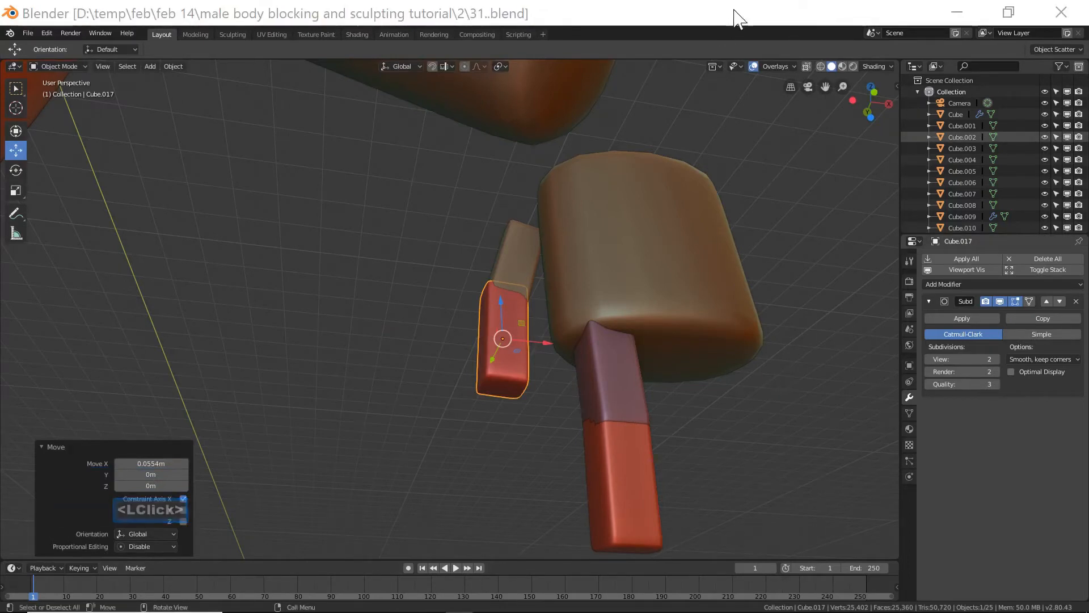
Move a stray duplicated block away from the hand and delete it.
{"action": "left_click", "coordinate": [734, 11]}
{"action": "middle_click_drag", "start_coordinate": [735, 181], "coordinate": [742, 289]}
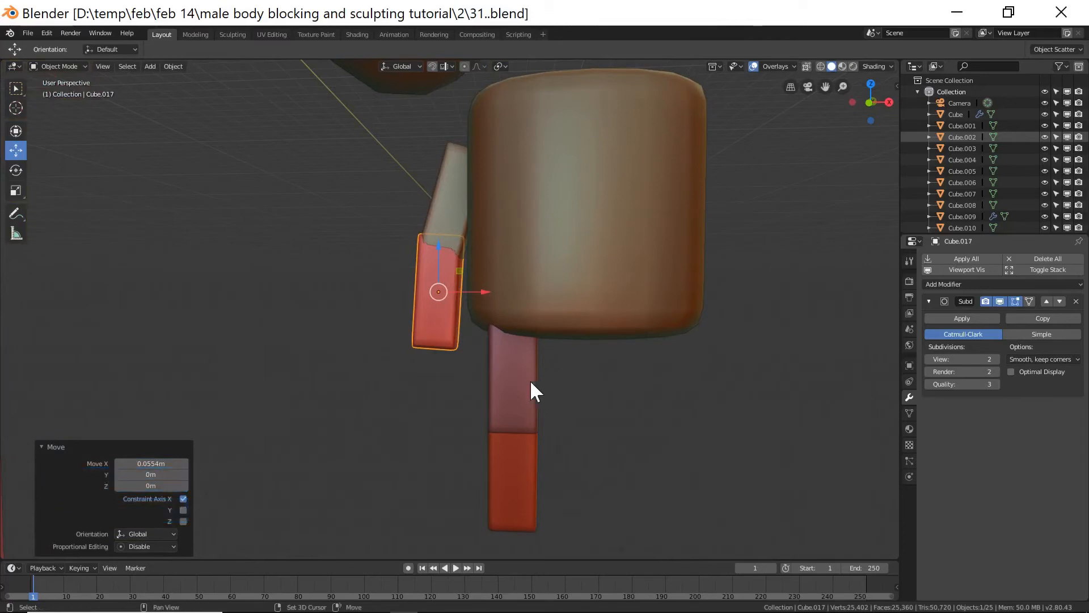
{"action": "left_click", "coordinate": [519, 427], "text": "shift"}
{"action": "left_click", "coordinate": [515, 454], "text": "shift"}
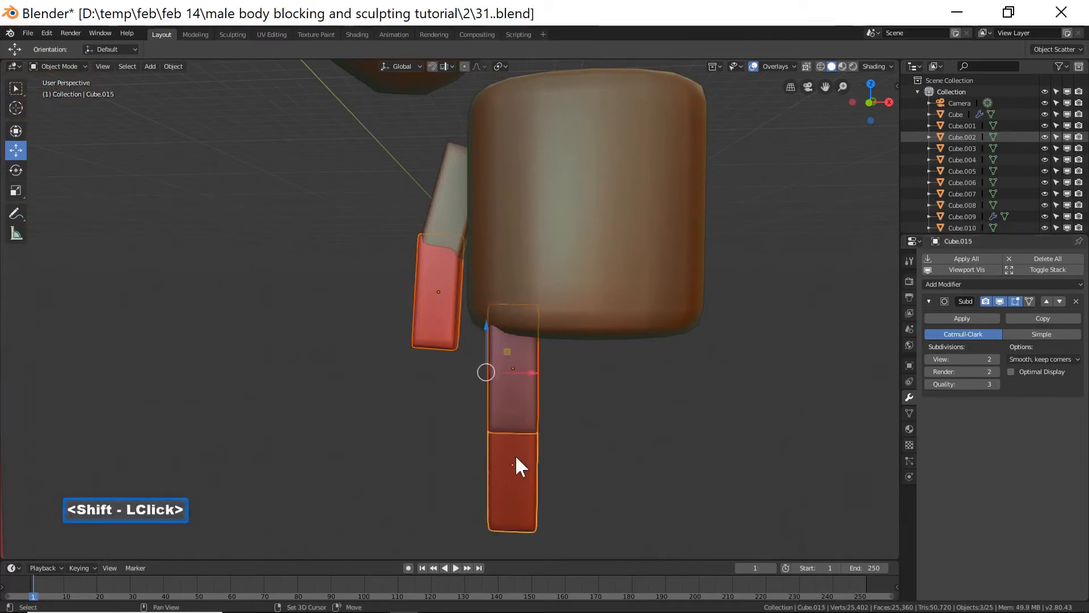
{"action": "key", "text": "shift+d"}
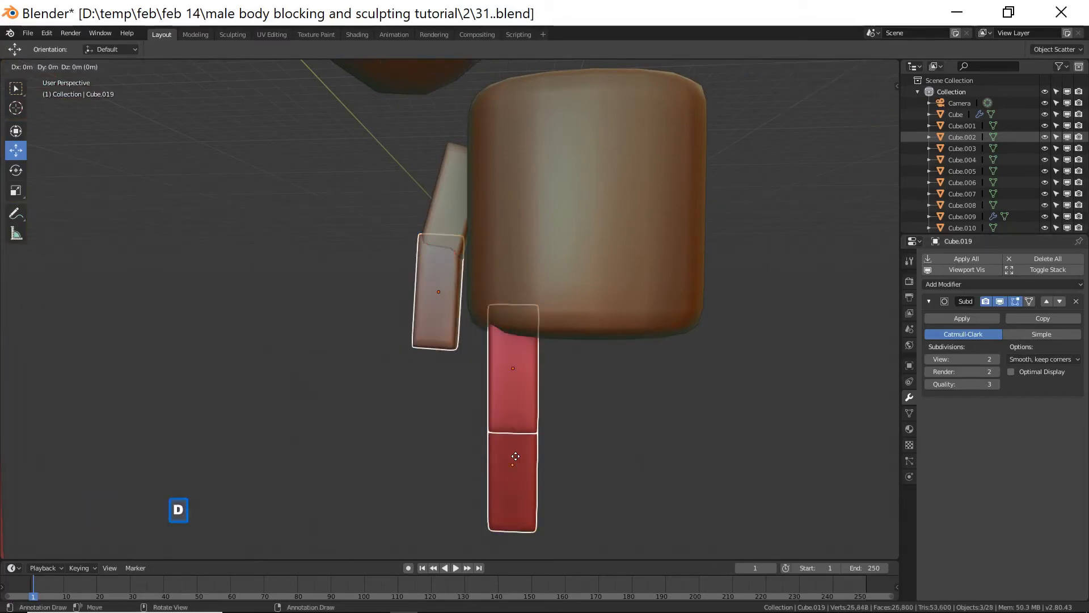
{"action": "right_click", "coordinate": [516, 457]}
{"action": "left_click", "coordinate": [444, 323]}
{"action": "left_click_drag", "start_coordinate": [481, 295], "coordinate": [334, 311]}
{"action": "left_click", "coordinate": [288, 332]}
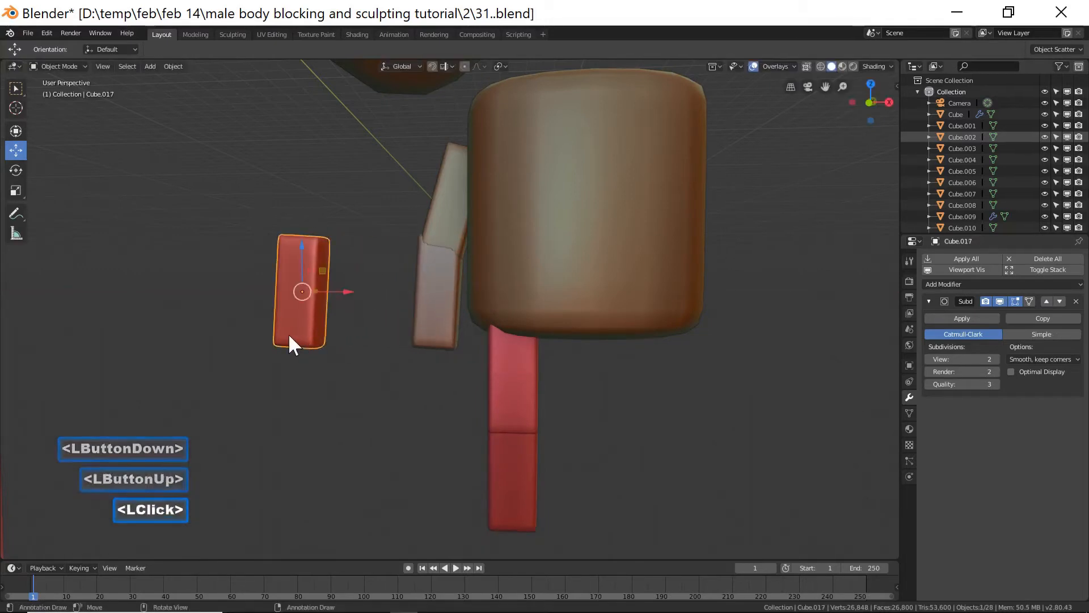
{"action": "key", "text": "x"}
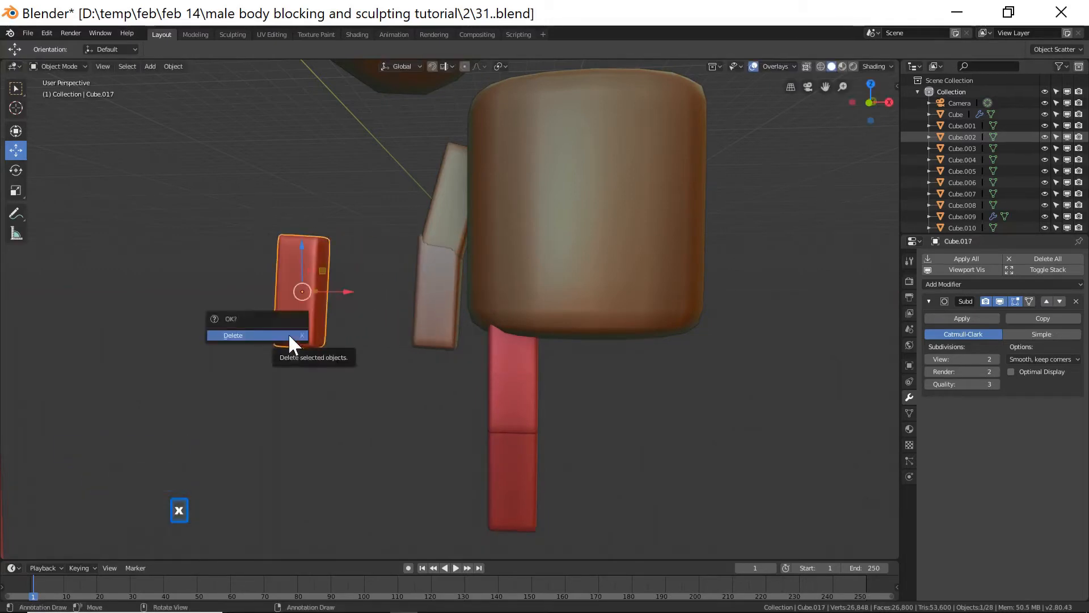
{"action": "left_click", "coordinate": [288, 335]}
Duplicate both finger segments and move the copy about 0.39 m along X as a second finger.
{"action": "left_click", "coordinate": [526, 398]}
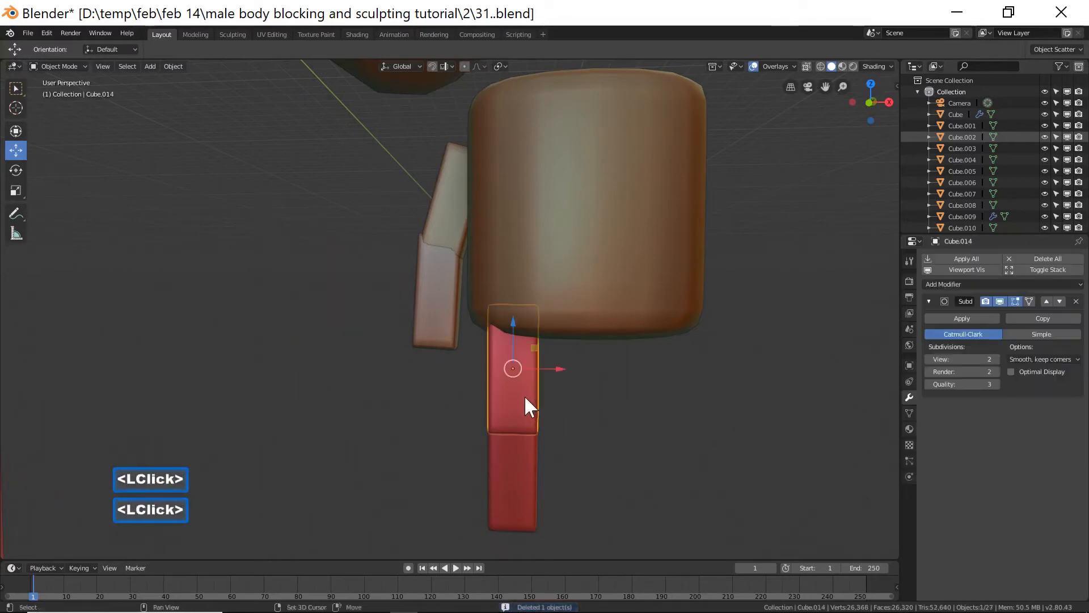
{"action": "left_click", "coordinate": [523, 457], "text": "shift"}
{"action": "key", "text": "shift+d"}
{"action": "key", "text": "x"}
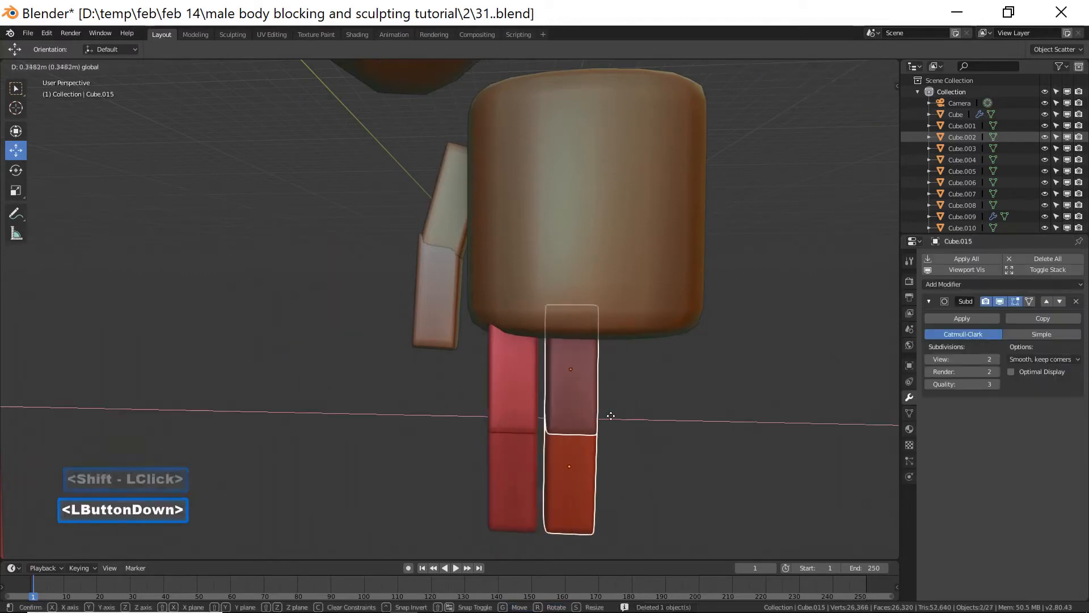
{"action": "left_click", "coordinate": [618, 416]}
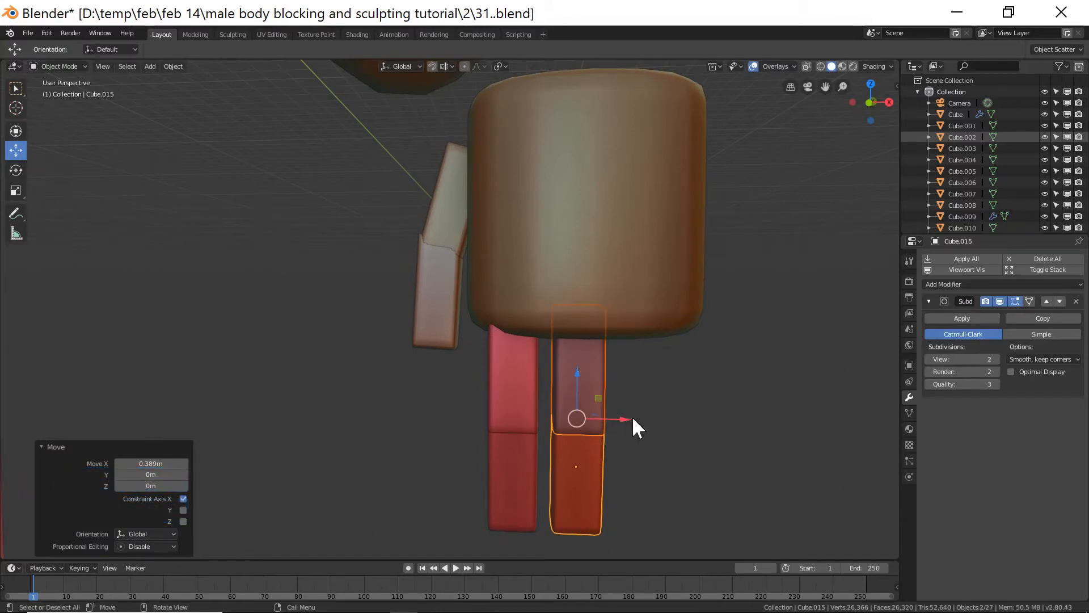
Duplicate the finger pairs and spread the copies along X to form four fingers under the hand.
{"action": "left_click", "coordinate": [530, 397], "text": "shift"}
{"action": "left_click", "coordinate": [529, 448], "text": "shift"}
{"action": "left_click_drag", "start_coordinate": [591, 417], "coordinate": [586, 417]}
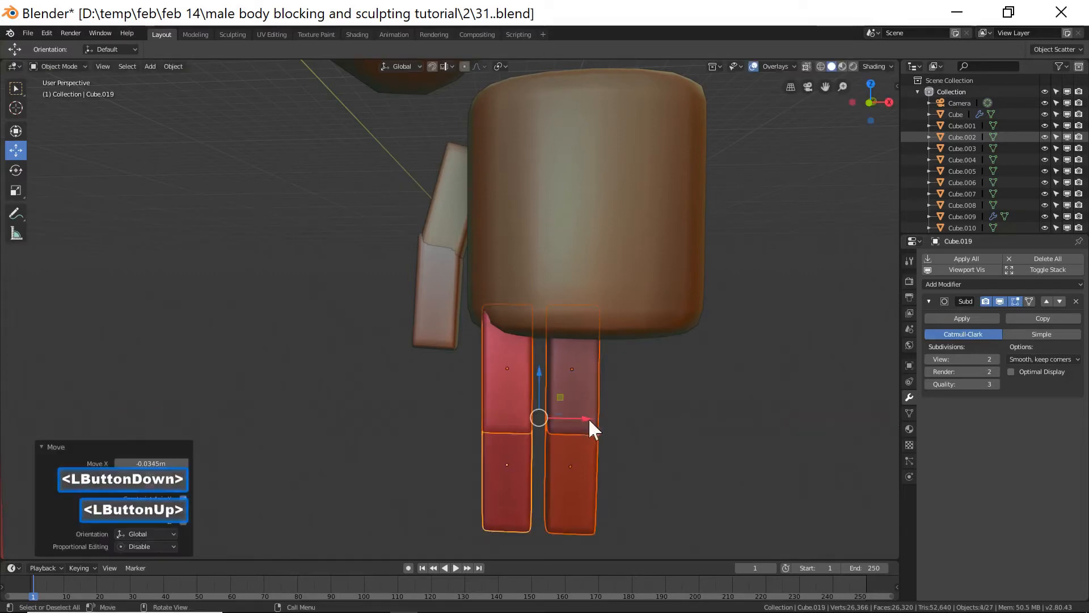
{"action": "key", "text": "shift+d"}
{"action": "right_click", "coordinate": [662, 453]}
{"action": "left_click_drag", "start_coordinate": [587, 419], "coordinate": [711, 426]}
{"action": "middle_click_drag", "start_coordinate": [671, 451], "coordinate": [660, 431]}
{"action": "left_click", "coordinate": [521, 404], "text": "shift"}
{"action": "left_click", "coordinate": [516, 463], "text": "shift"}
{"action": "left_click", "coordinate": [553, 420], "text": "shift"}
{"action": "left_click", "coordinate": [581, 471], "text": "shift"}
{"action": "left_click_drag", "start_coordinate": [648, 420], "coordinate": [645, 421]}
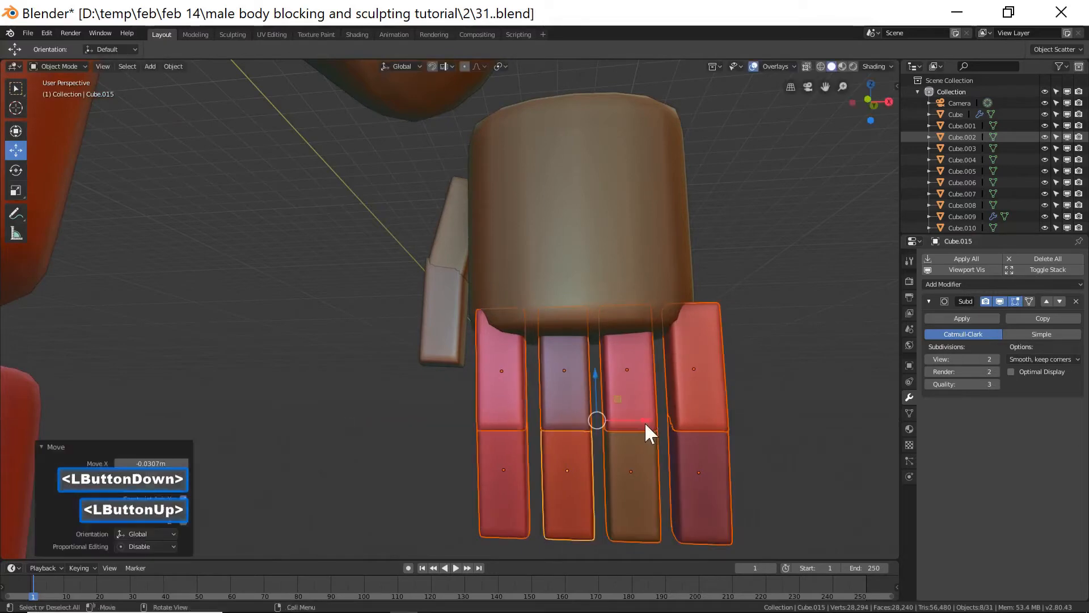
Scale the four fingers down slightly and shift them about -0.027 m along X.
{"action": "key", "text": "s"}
{"action": "left_click", "coordinate": [730, 418]}
{"action": "left_click_drag", "start_coordinate": [656, 423], "coordinate": [651, 422]}
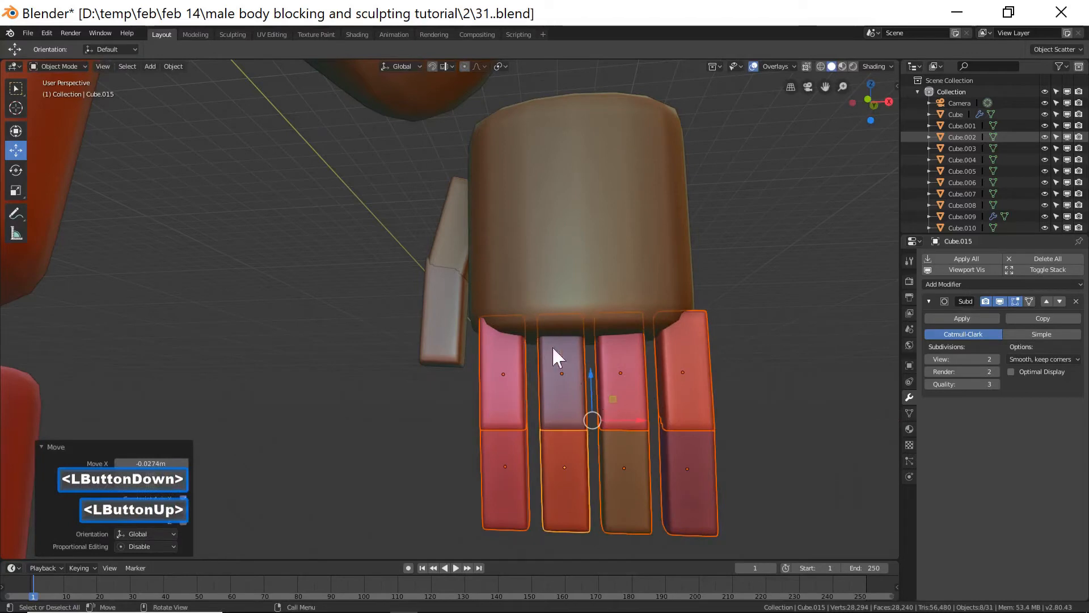
Rotate both thumb segments about 3.9° around Y and move them about -0.11 m along X.
{"action": "left_click", "coordinate": [452, 233]}
{"action": "double_click", "coordinate": [454, 312], "text": "shift"}
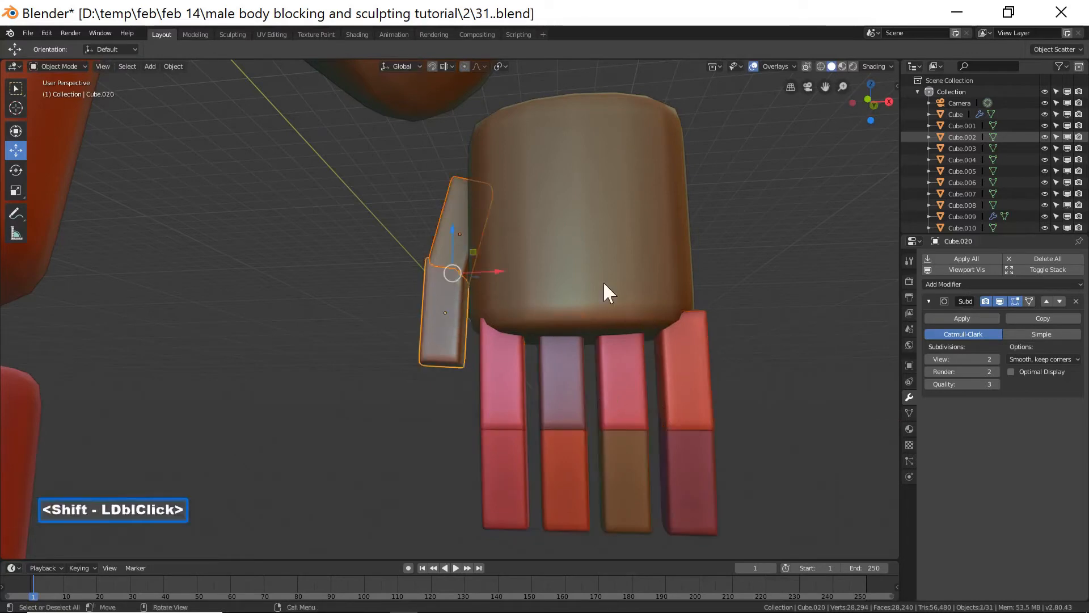
{"action": "key", "text": "r"}
{"action": "key", "text": "y"}
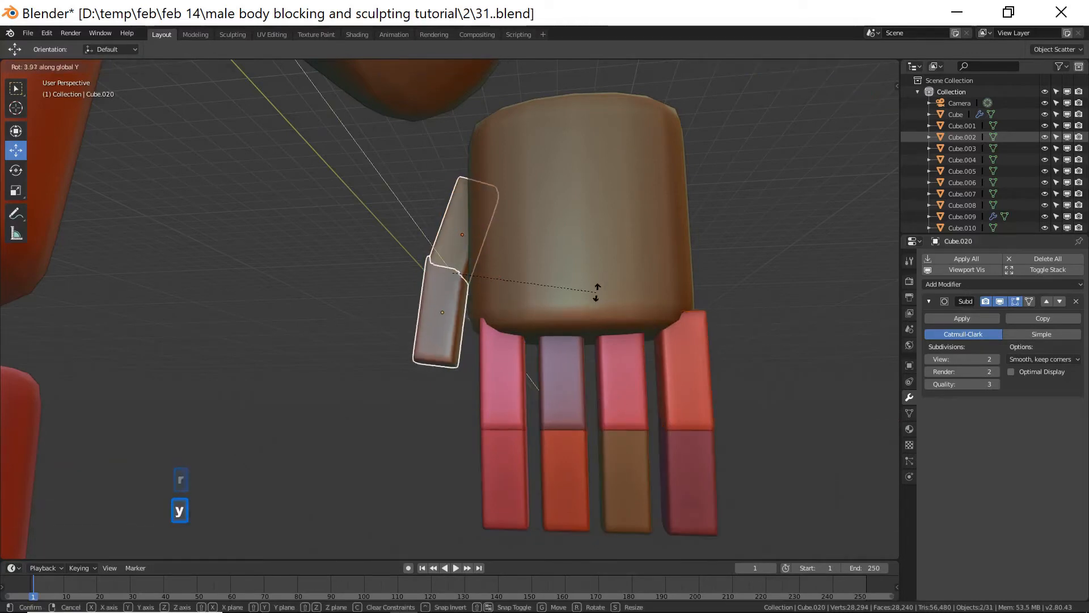
{"action": "left_click", "coordinate": [590, 304]}
{"action": "left_click_drag", "start_coordinate": [501, 272], "coordinate": [483, 267]}
{"action": "mouse_move", "coordinate": [568, 292]}
{"action": "middle_mouse_down"}
{"action": "mouse_move", "coordinate": [645, 299]}
{"action": "mouse_move", "coordinate": [573, 308]}
{"action": "middle_mouse_up"}
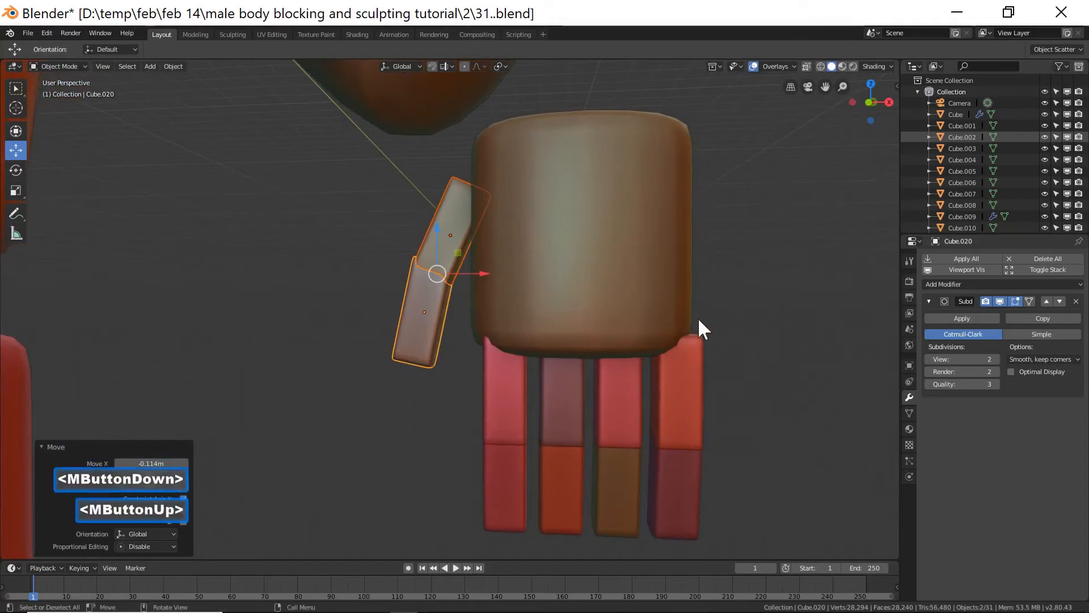
Scale the hand block along X to about 1.08 and shift it about 0.07 m along X over the fingers.
{"action": "left_click", "coordinate": [660, 313]}
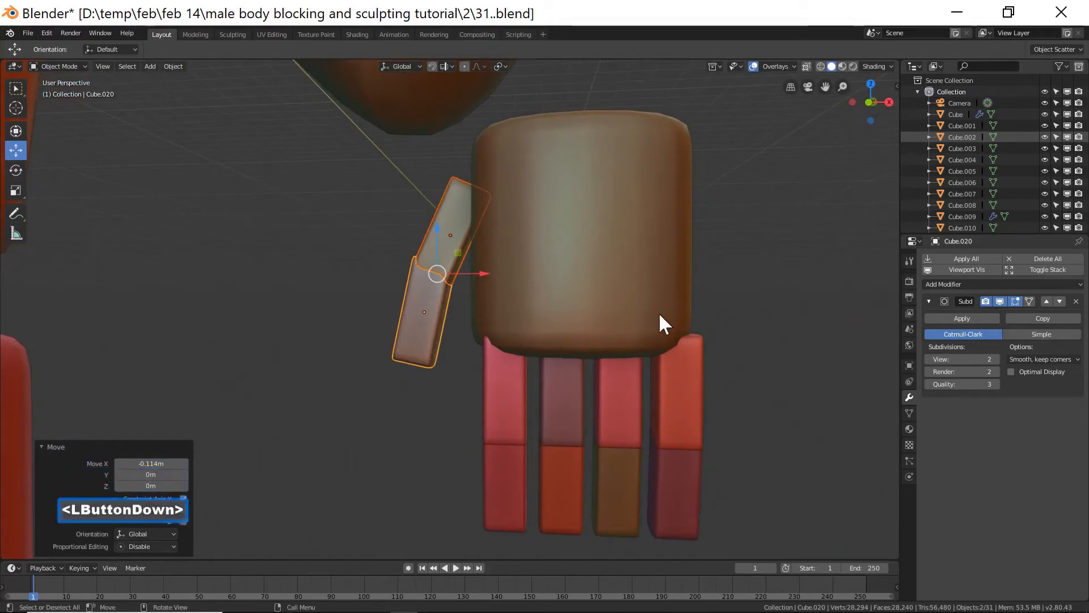
{"action": "key", "text": "s"}
{"action": "key", "text": "x"}
{"action": "left_click", "coordinate": [713, 345]}
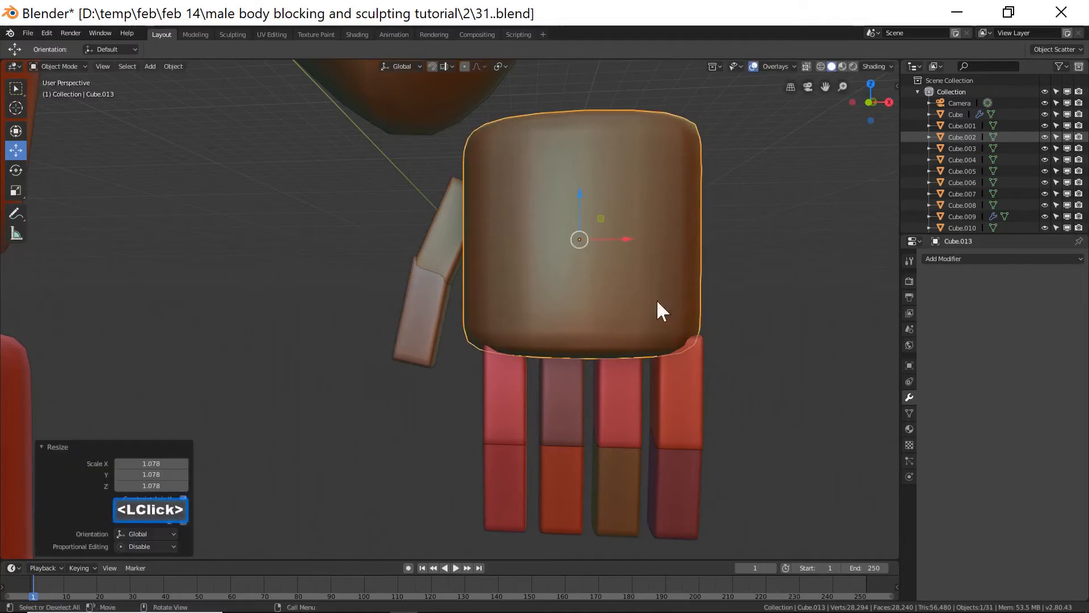
{"action": "left_click_drag", "start_coordinate": [621, 237], "coordinate": [632, 238]}
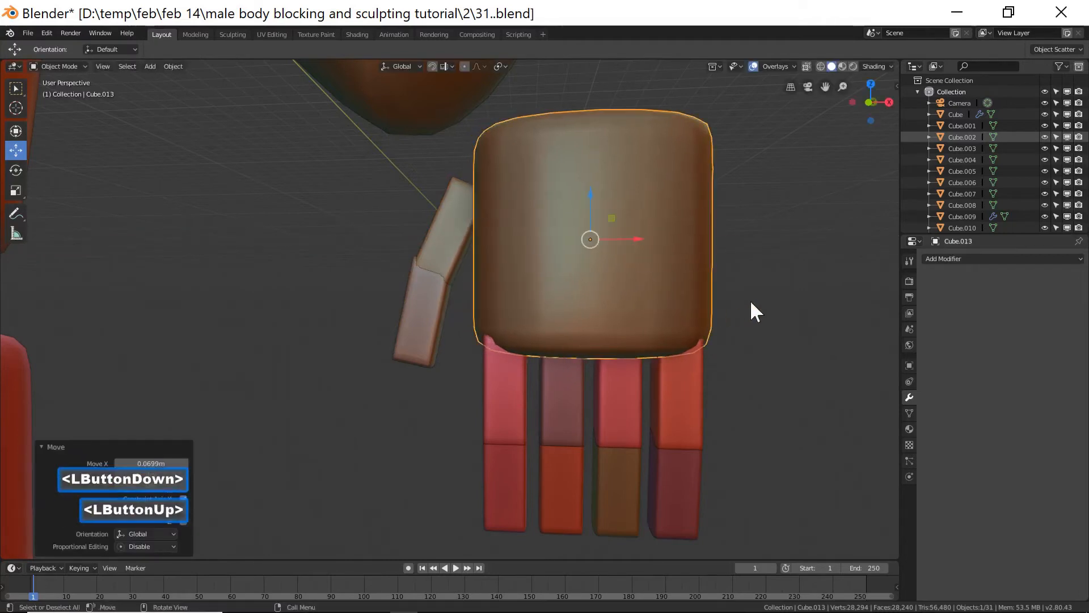
Select the hand, thumb and finger blocks together and move them about -0.15 m along Y.
{"action": "middle_click_drag", "start_coordinate": [793, 292], "coordinate": [761, 393], "text": "ctrl"}
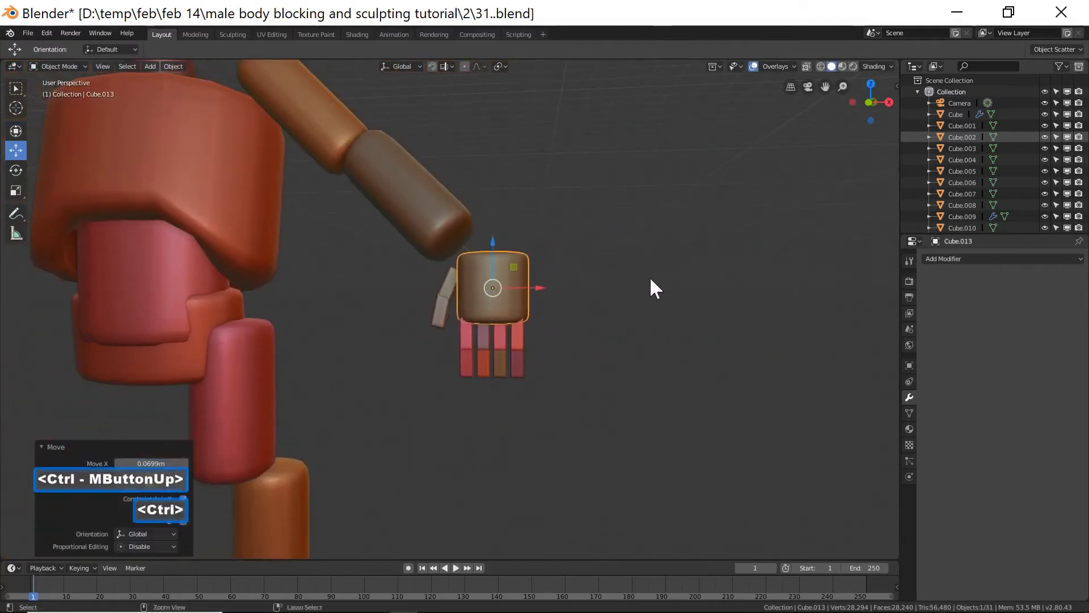
{"action": "middle_click_drag", "start_coordinate": [563, 331], "coordinate": [619, 318]}
{"action": "key", "text": "c"}
{"action": "mouse_move", "coordinate": [516, 331]}
{"action": "left_mouse_down"}
{"action": "mouse_move", "coordinate": [504, 343]}
{"action": "mouse_move", "coordinate": [452, 300]}
{"action": "mouse_move", "coordinate": [446, 333]}
{"action": "left_mouse_up"}
{"action": "right_click", "coordinate": [470, 338]}
{"action": "mouse_move", "coordinate": [469, 338]}
{"action": "middle_mouse_down"}
{"action": "mouse_move", "coordinate": [516, 355]}
{"action": "mouse_move", "coordinate": [469, 330]}
{"action": "mouse_move", "coordinate": [478, 354]}
{"action": "middle_mouse_up"}
{"action": "left_click_drag", "start_coordinate": [438, 315], "coordinate": [468, 330]}
{"action": "middle_click_drag", "start_coordinate": [468, 330], "coordinate": [512, 366]}
{"action": "left_click_drag", "start_coordinate": [543, 329], "coordinate": [515, 406]}
{"action": "middle_click_drag", "start_coordinate": [515, 406], "coordinate": [564, 396]}
{"action": "middle_click_drag", "start_coordinate": [659, 345], "coordinate": [663, 377], "text": "ctrl"}
{"action": "middle_click_drag", "start_coordinate": [663, 377], "coordinate": [668, 378]}
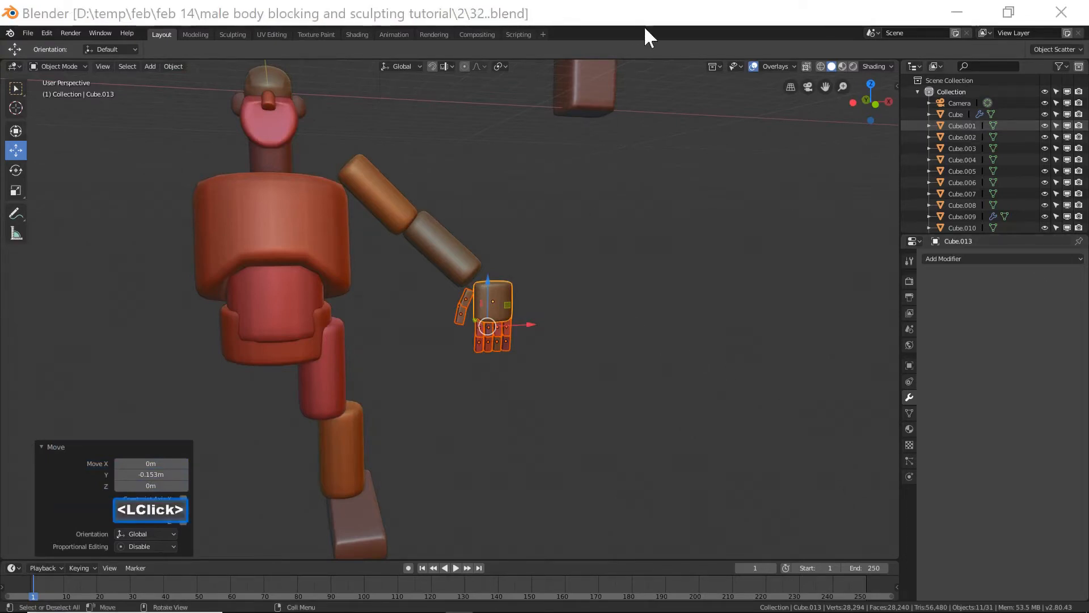
Rotate the selected hand, thumb and finger blocks 90° around the Z axis.
{"action": "left_click", "coordinate": [647, 25]}
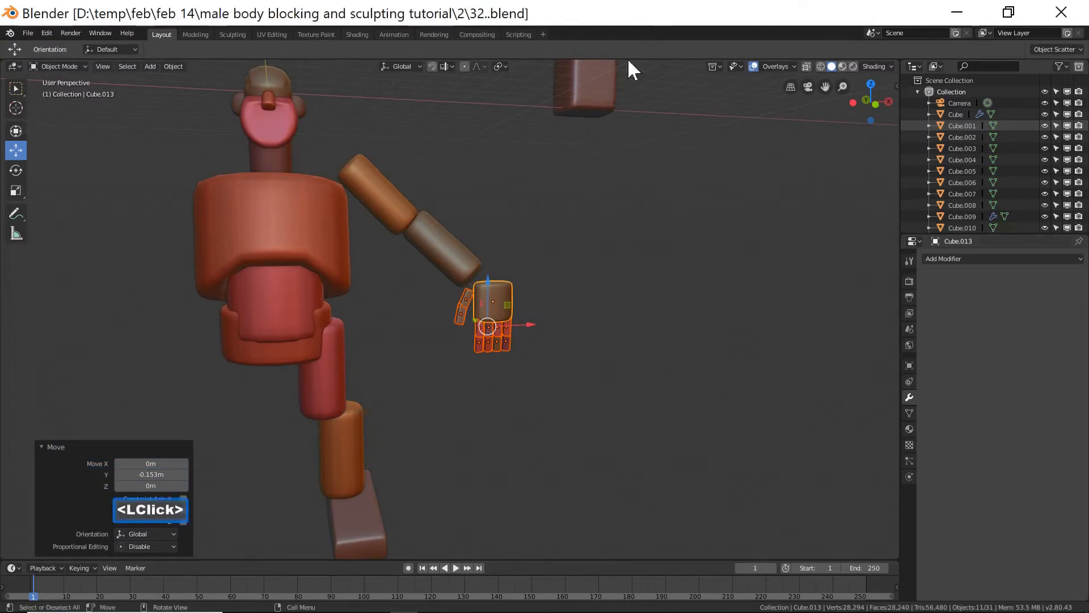
{"action": "key", "text": "r"}
{"action": "key", "text": "z"}
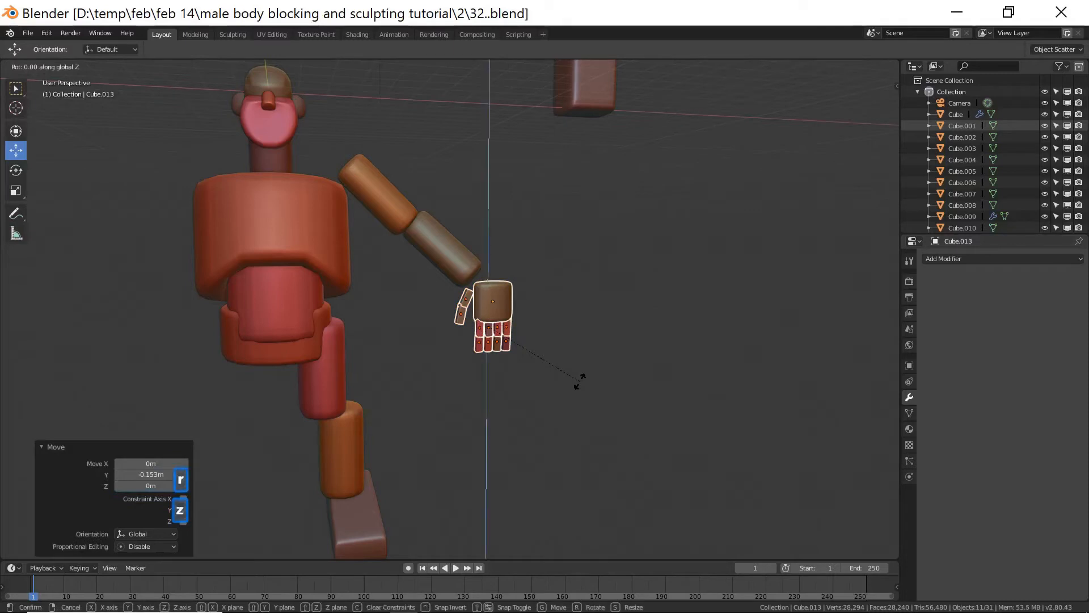
{"action": "key", "text": "9"}
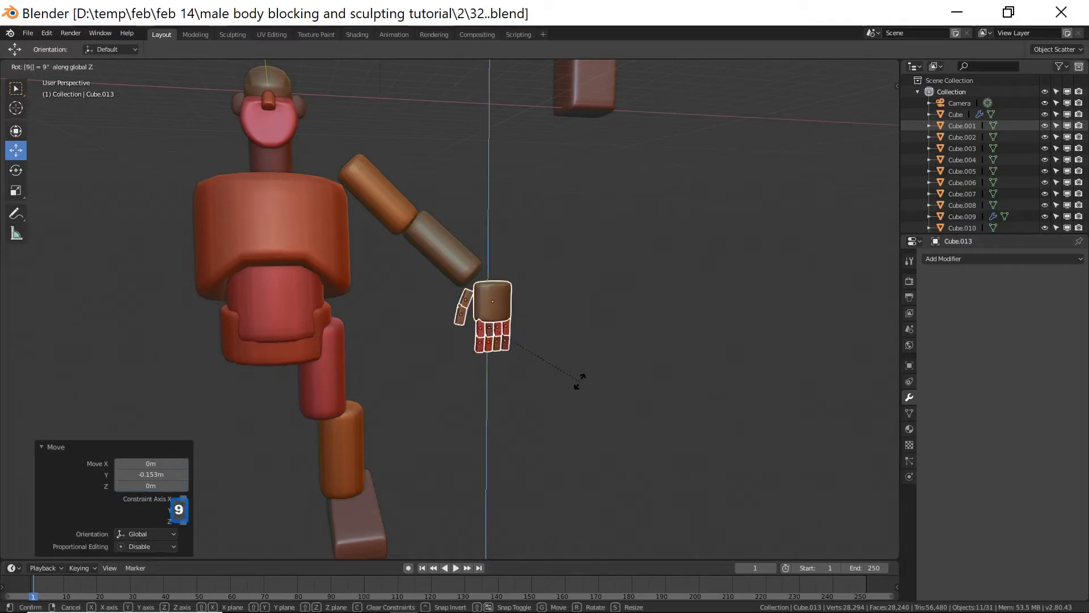
{"action": "key", "text": "0"}
{"action": "left_click", "coordinate": [579, 380]}
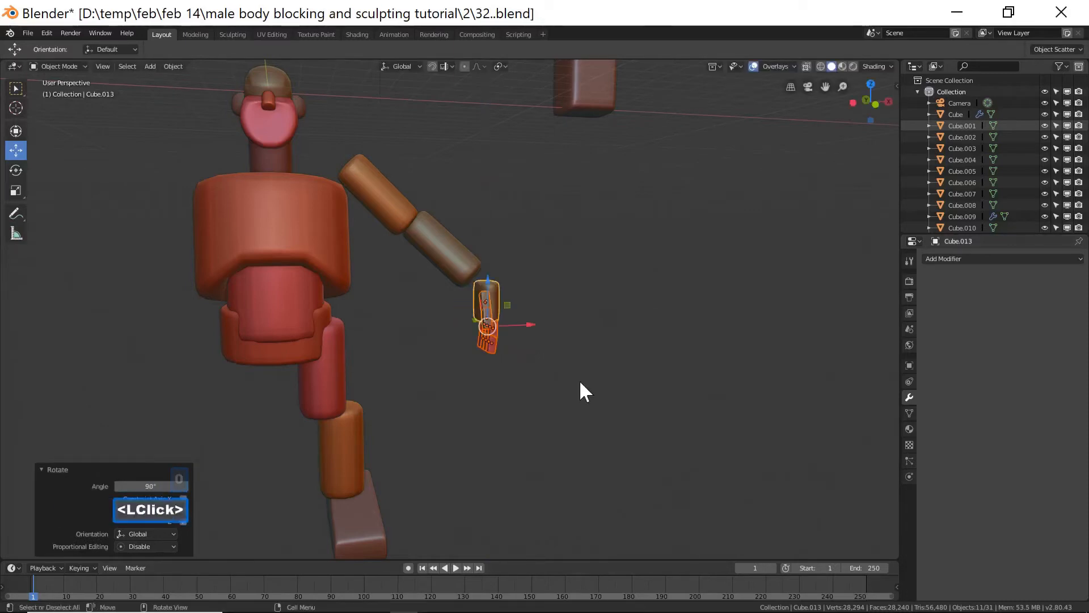
In front view, deselect everything and place the 3D cursor at the right shoulder joint.
{"action": "key", "text": "End"}
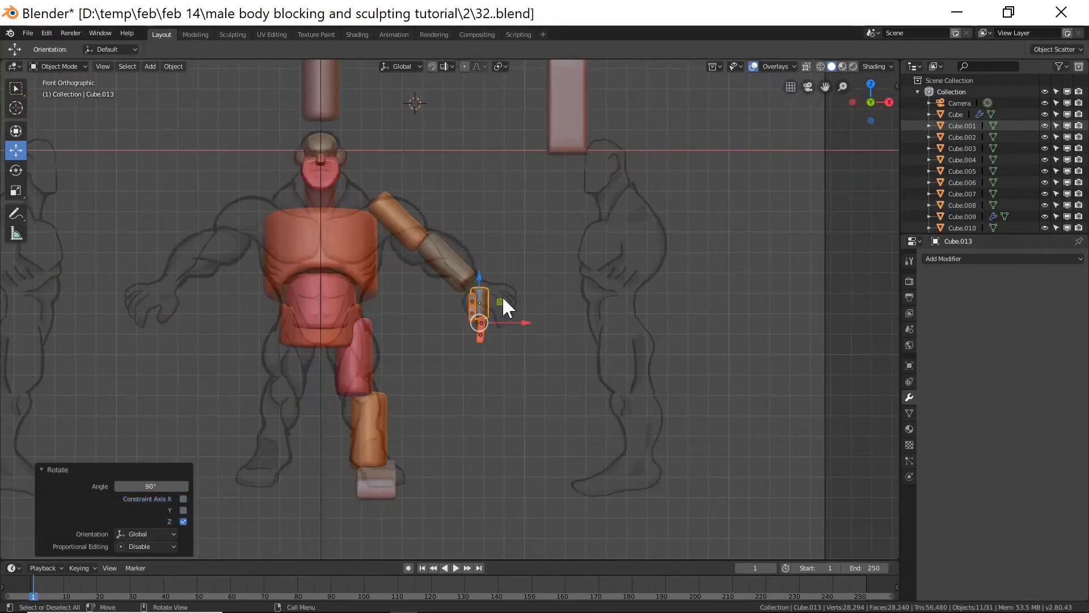
{"action": "left_click", "coordinate": [514, 396]}
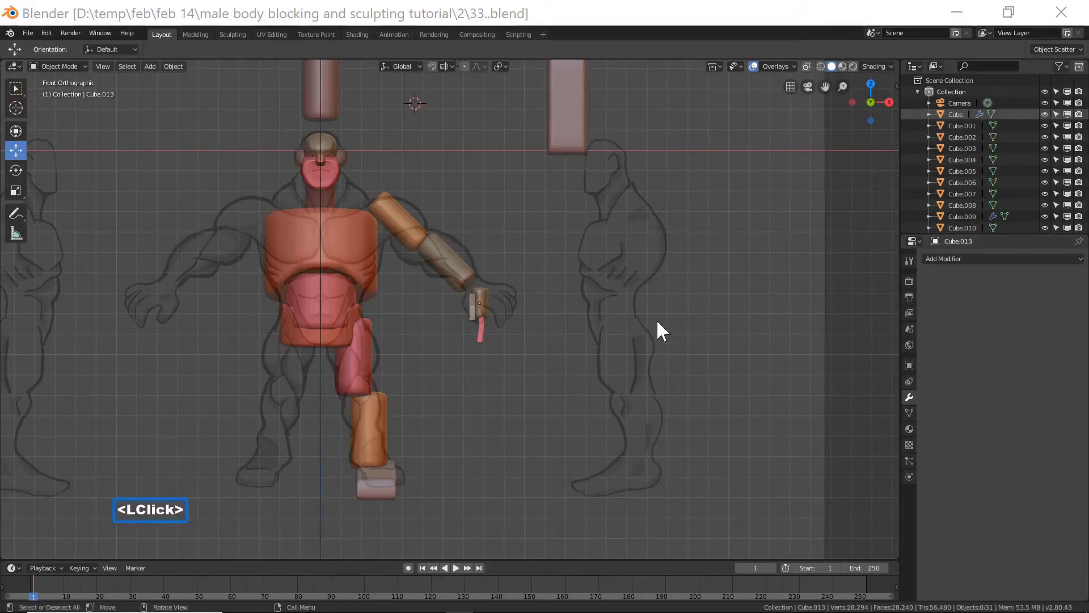
{"action": "left_click", "coordinate": [676, 29]}
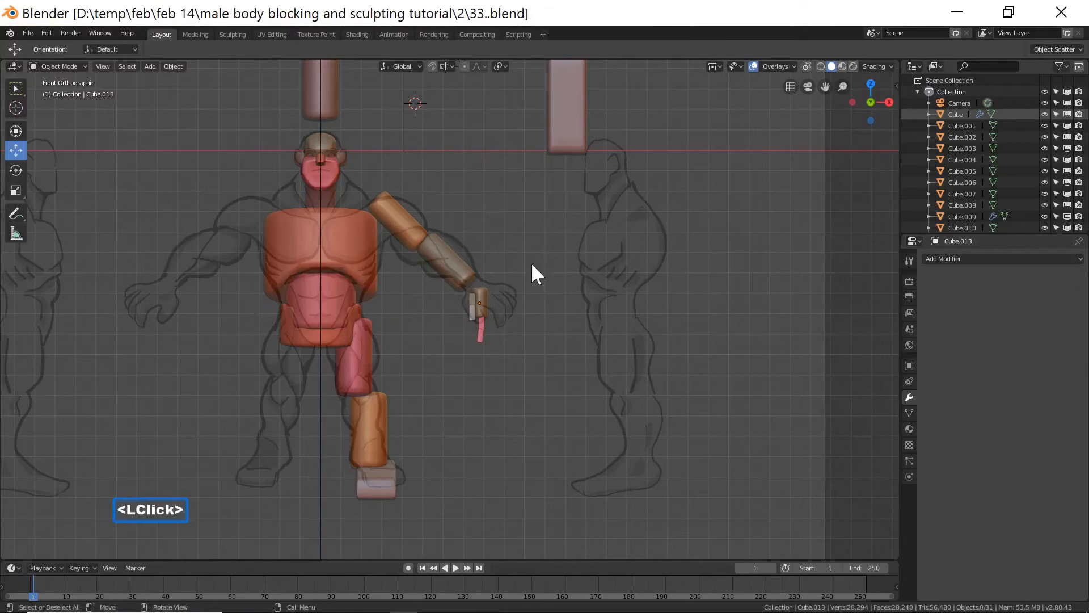
{"action": "right_click", "coordinate": [375, 205], "text": "shift"}
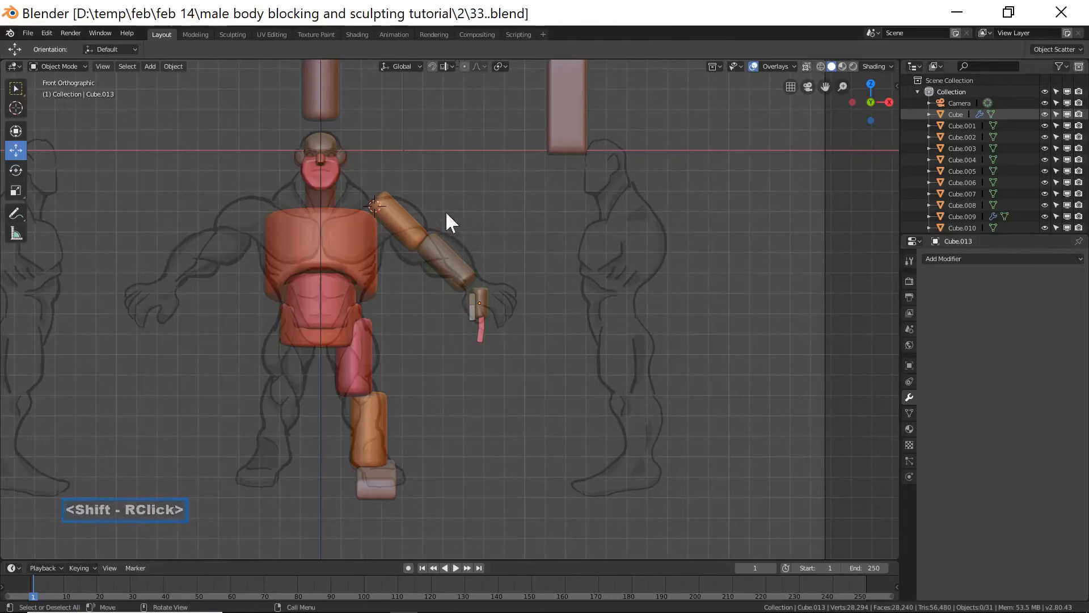
{"action": "right_click", "coordinate": [392, 213], "text": "shift"}
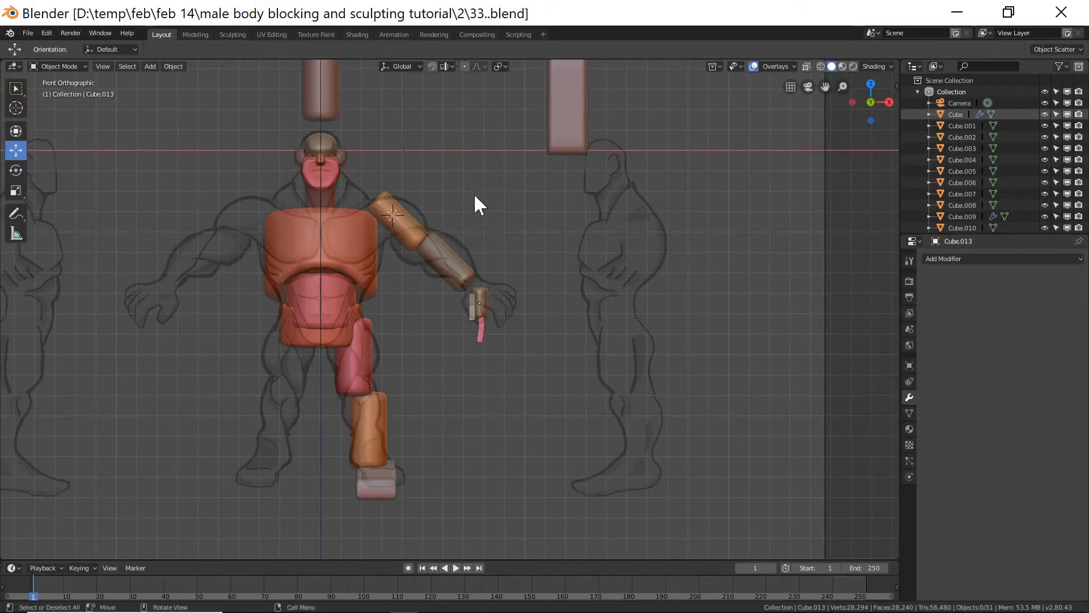
Add a UV sphere at the shoulder and scale it up to about 1.23.
{"action": "key", "text": "shift+a"}
{"action": "mouse_move", "coordinate": [474, 194]}
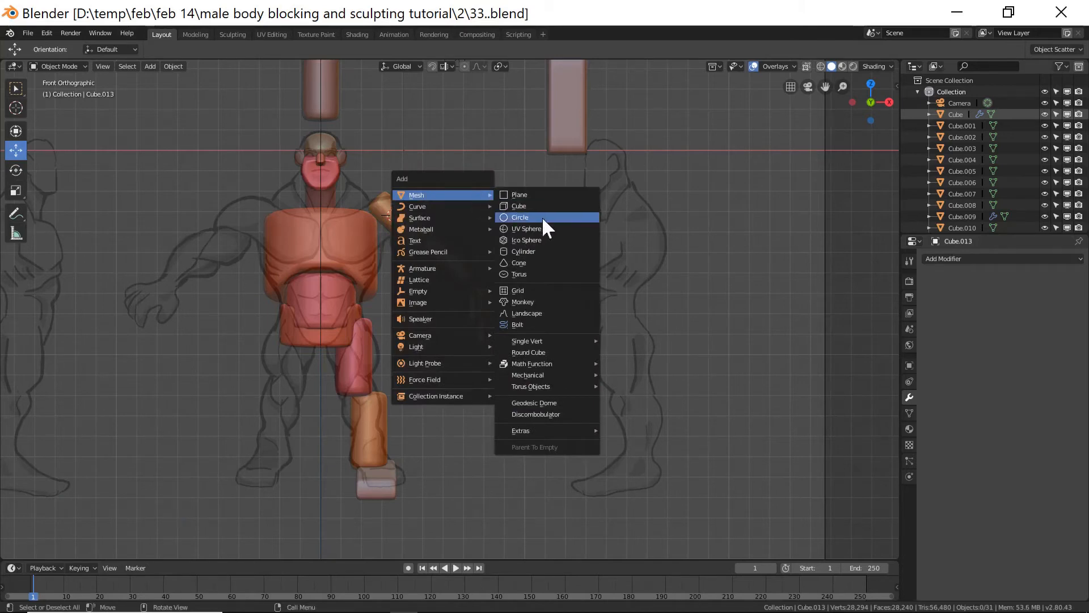
{"action": "left_click", "coordinate": [559, 228]}
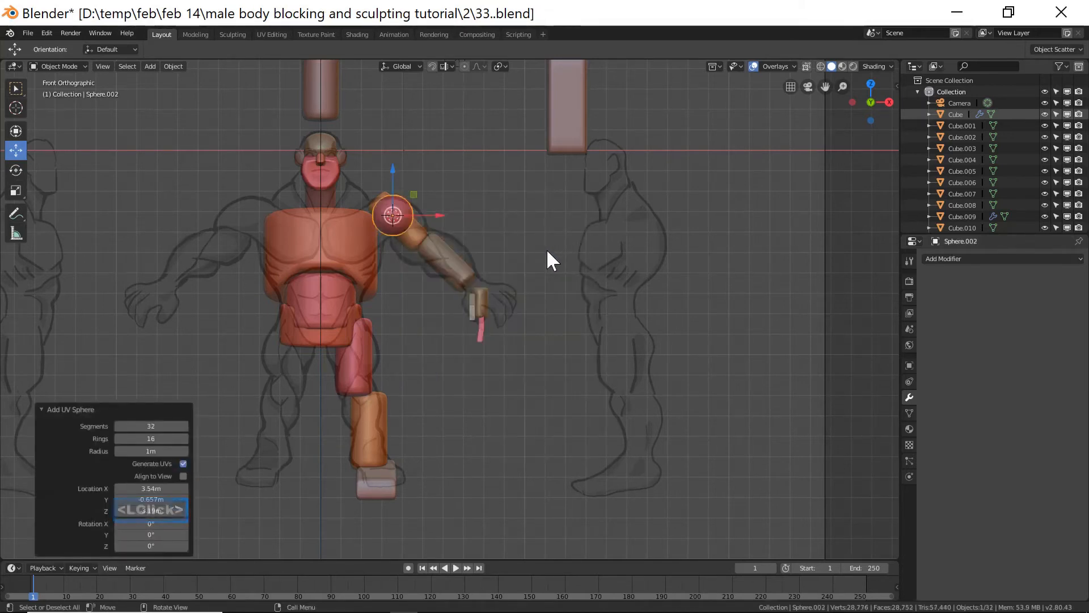
{"action": "key", "text": "s"}
{"action": "left_click", "coordinate": [584, 253]}
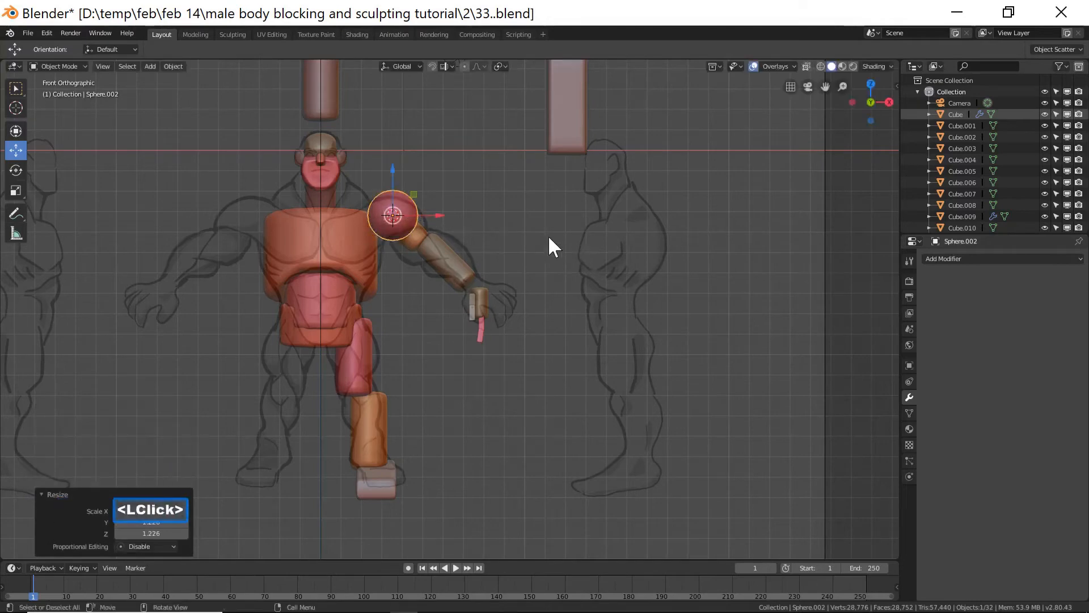
Move the shoulder sphere about 0.974 m along Y to sit over the arm.
{"action": "middle_click_drag", "start_coordinate": [557, 229], "coordinate": [456, 227]}
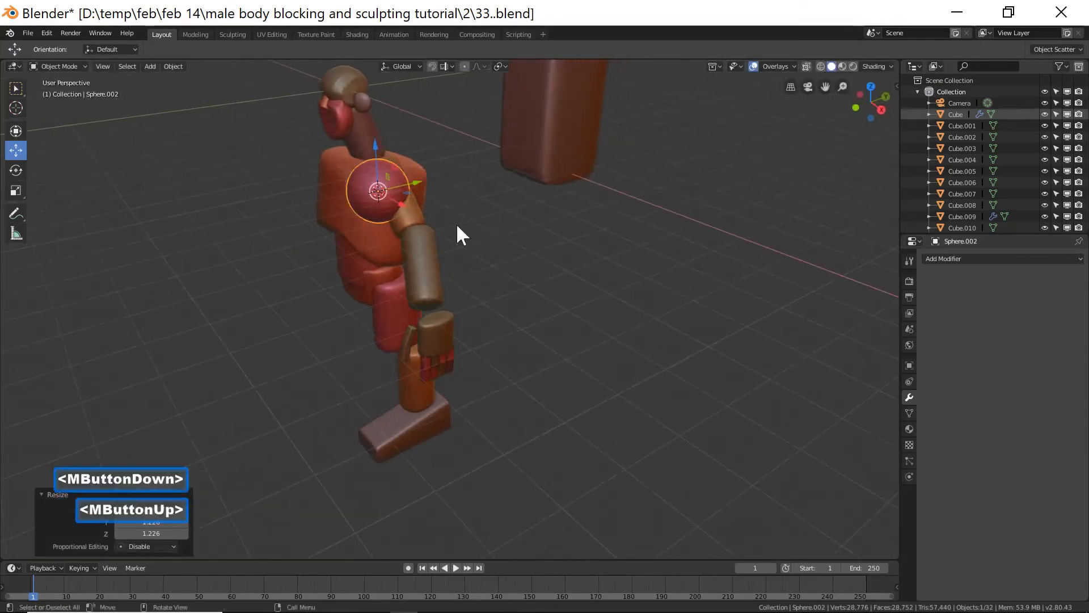
{"action": "left_click_drag", "start_coordinate": [420, 179], "coordinate": [441, 178]}
{"action": "middle_click_drag", "start_coordinate": [442, 179], "coordinate": [510, 221]}
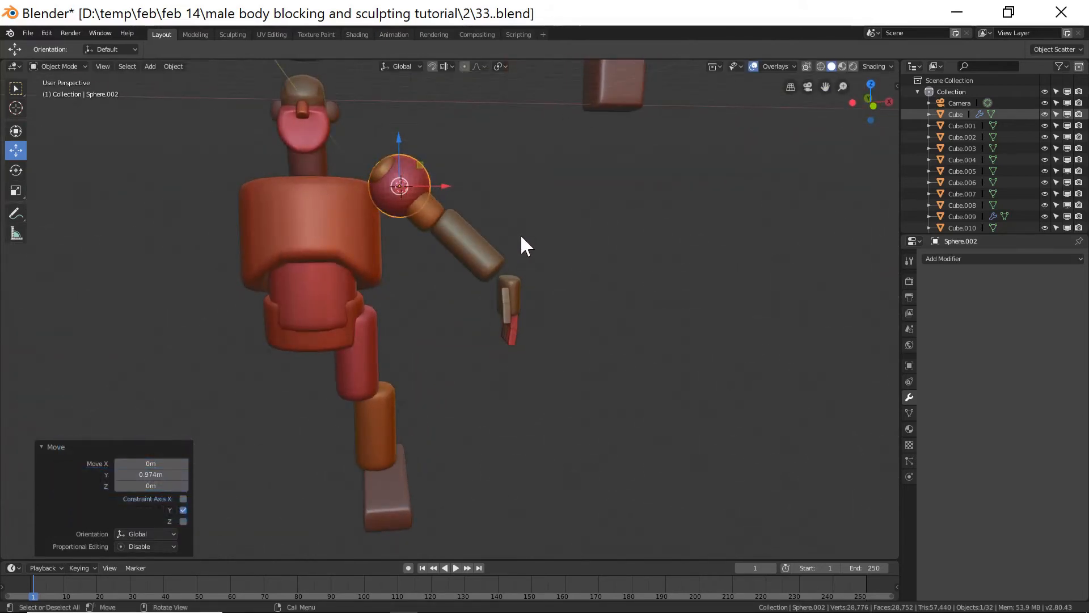
Select the forearm block and move it about 0.167 m along X.
{"action": "key", "text": "End"}
{"action": "left_click", "coordinate": [477, 253]}
{"action": "left_click_drag", "start_coordinate": [495, 255], "coordinate": [503, 253]}
{"action": "left_click_drag", "start_coordinate": [476, 207], "coordinate": [472, 221]}
{"action": "left_click", "coordinate": [430, 231]}
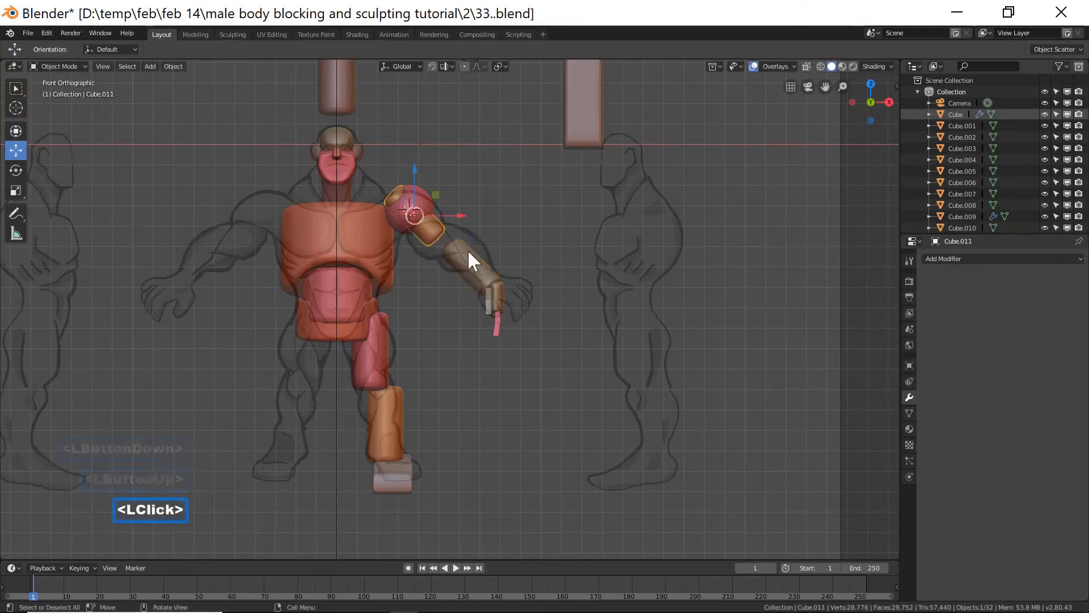
{"action": "left_click", "coordinate": [487, 277]}
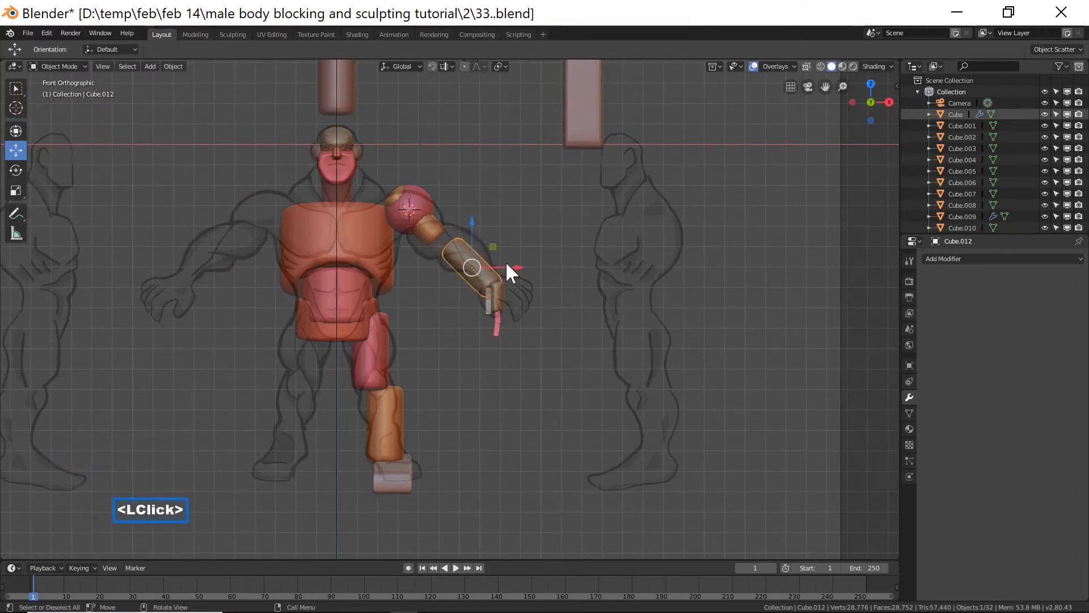
{"action": "left_click_drag", "start_coordinate": [506, 261], "coordinate": [506, 254]}
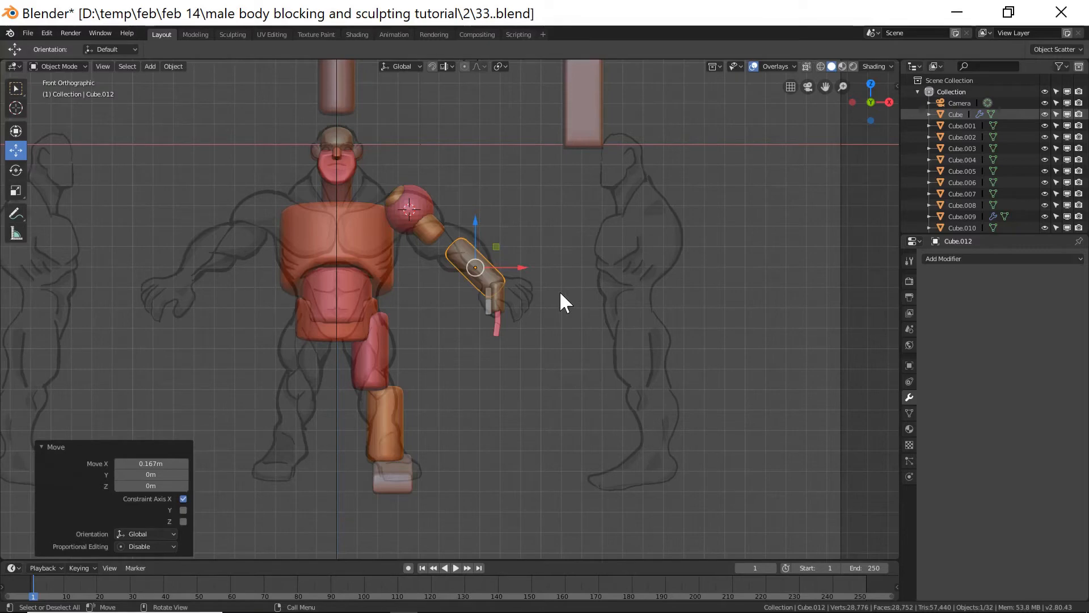
Scale the upper arm block along its local Z to about 1.3.
{"action": "middle_click_drag", "start_coordinate": [579, 282], "coordinate": [536, 280]}
{"action": "left_click", "coordinate": [430, 211]}
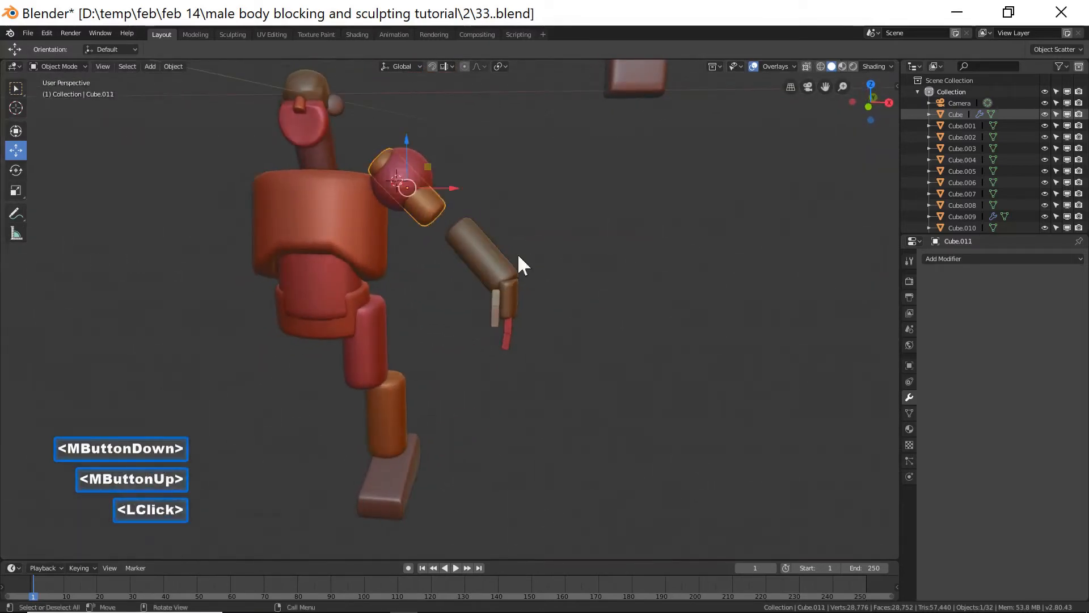
{"action": "key", "text": "s"}
{"action": "key", "text": "z"}
{"action": "key", "text": "z"}
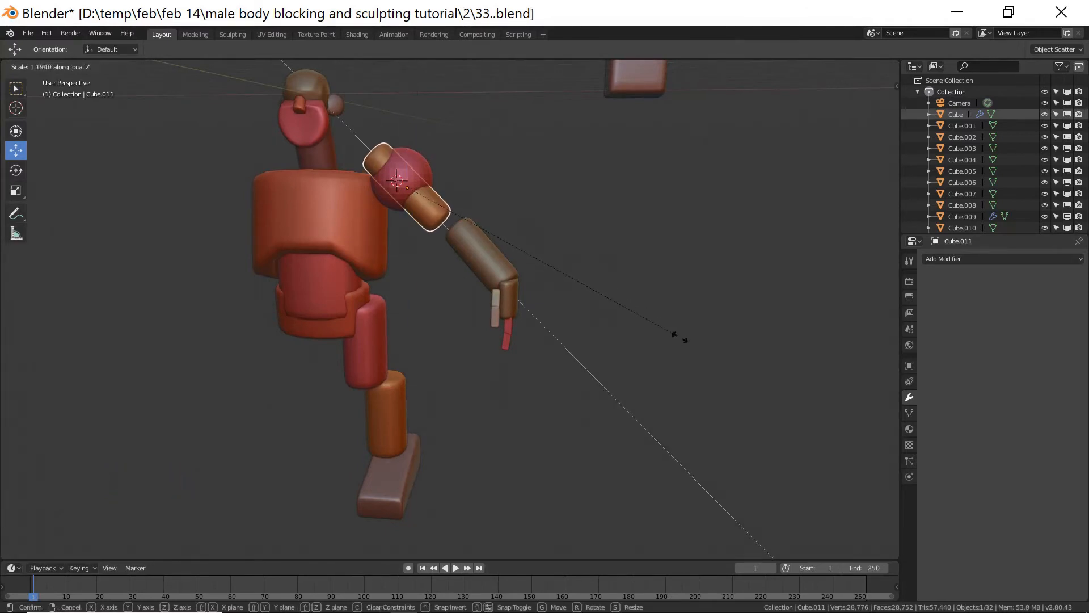
{"action": "left_click", "coordinate": [699, 350]}
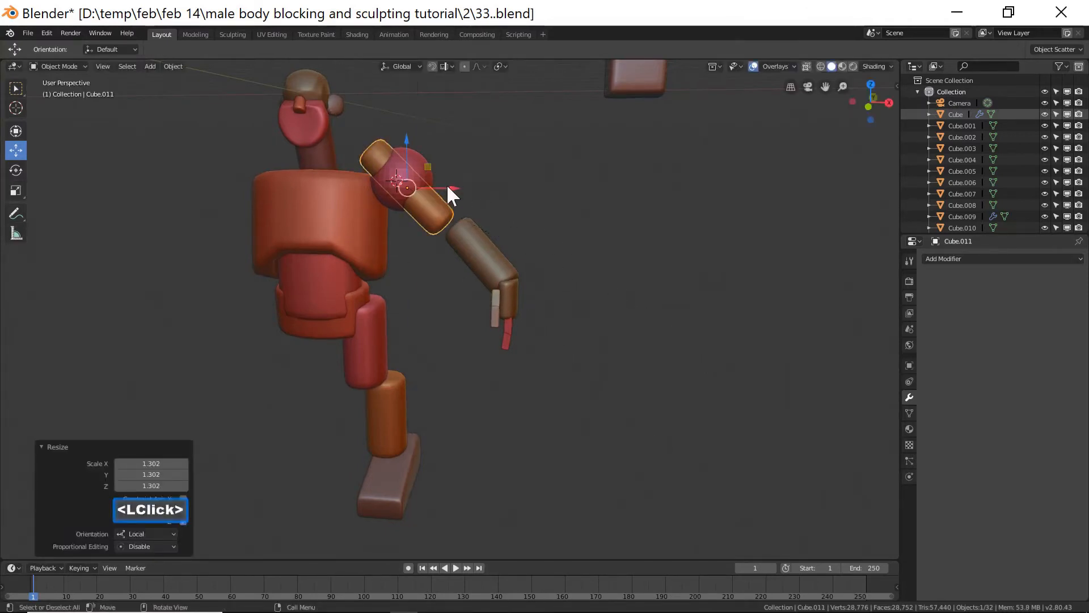
Move the upper arm block down between the shoulder sphere and the forearm.
{"action": "left_click_drag", "start_coordinate": [408, 142], "coordinate": [409, 151]}
{"action": "left_click_drag", "start_coordinate": [448, 189], "coordinate": [462, 194]}
{"action": "mouse_move", "coordinate": [416, 145]}
{"action": "left_mouse_down"}
{"action": "mouse_move", "coordinate": [469, 198]}
{"action": "mouse_move", "coordinate": [429, 152]}
{"action": "left_mouse_up"}
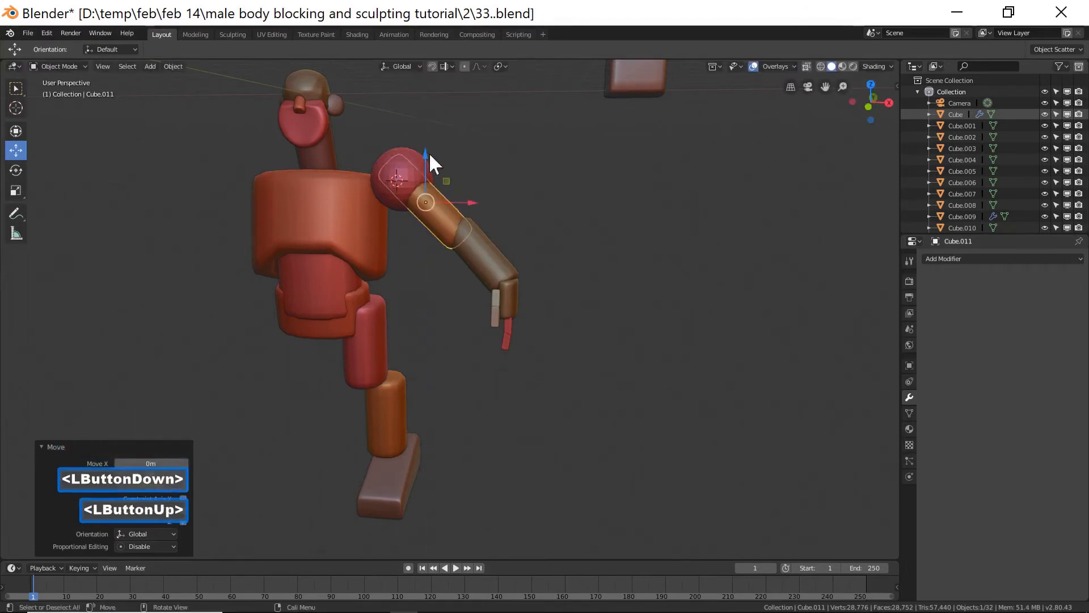
{"action": "middle_click_drag", "start_coordinate": [646, 275], "coordinate": [655, 329]}
{"action": "left_click", "coordinate": [655, 329]}
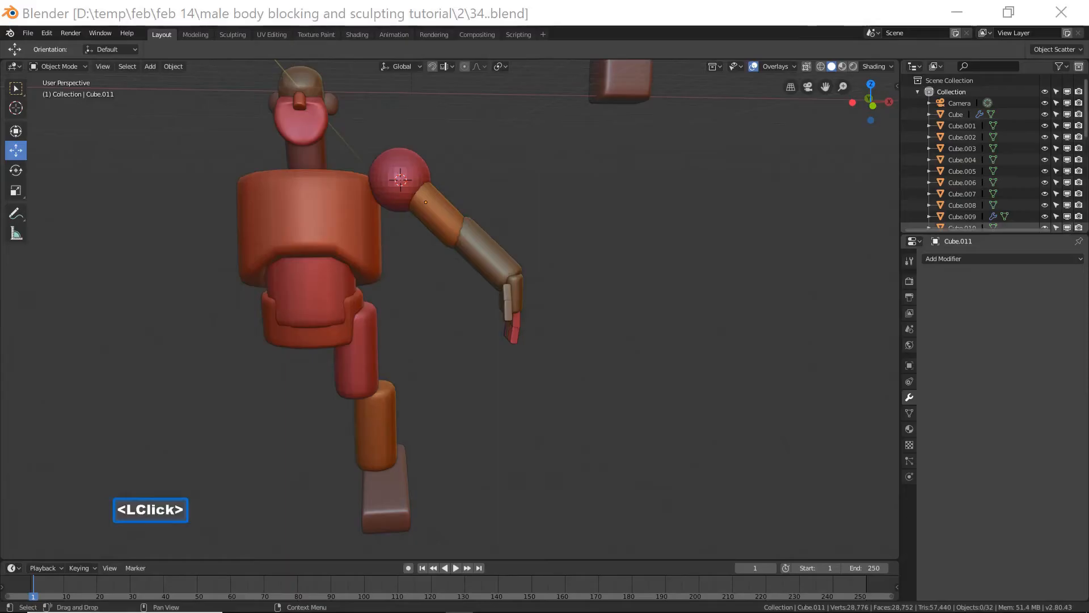
Duplicate the shoulder sphere, place the copy at the elbow and scale it to about 0.69.
{"action": "left_click", "coordinate": [575, 137]}
{"action": "left_click", "coordinate": [421, 162]}
{"action": "key", "text": "shift+d"}
{"action": "right_click", "coordinate": [421, 164]}
{"action": "mouse_move", "coordinate": [451, 175]}
{"action": "left_mouse_down"}
{"action": "mouse_move", "coordinate": [472, 178]}
{"action": "mouse_move", "coordinate": [479, 163]}
{"action": "mouse_move", "coordinate": [458, 183]}
{"action": "left_mouse_up"}
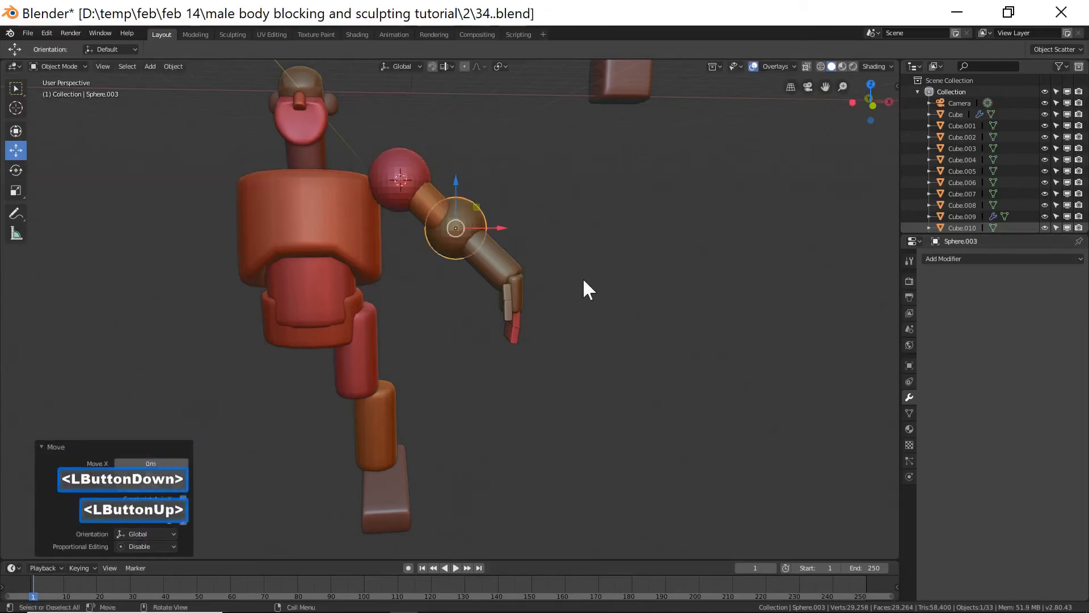
{"action": "key", "text": "s"}
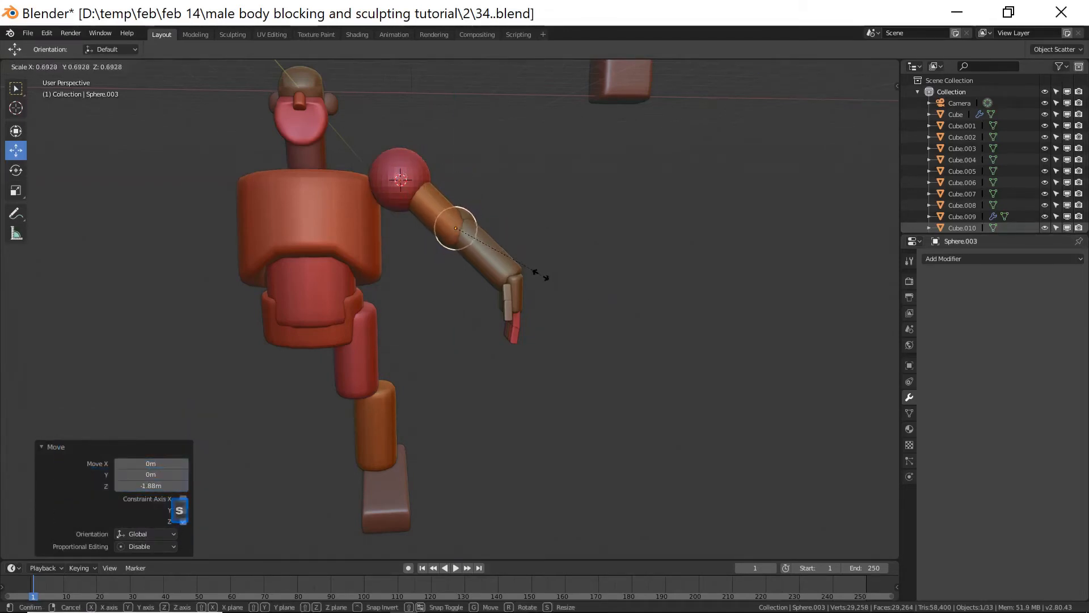
{"action": "left_click", "coordinate": [542, 276]}
Refine the elbow sphere, scaling it to about 0.91 and shifting it about 0.088 m along X.
{"action": "middle_click_drag", "start_coordinate": [542, 235], "coordinate": [471, 267]}
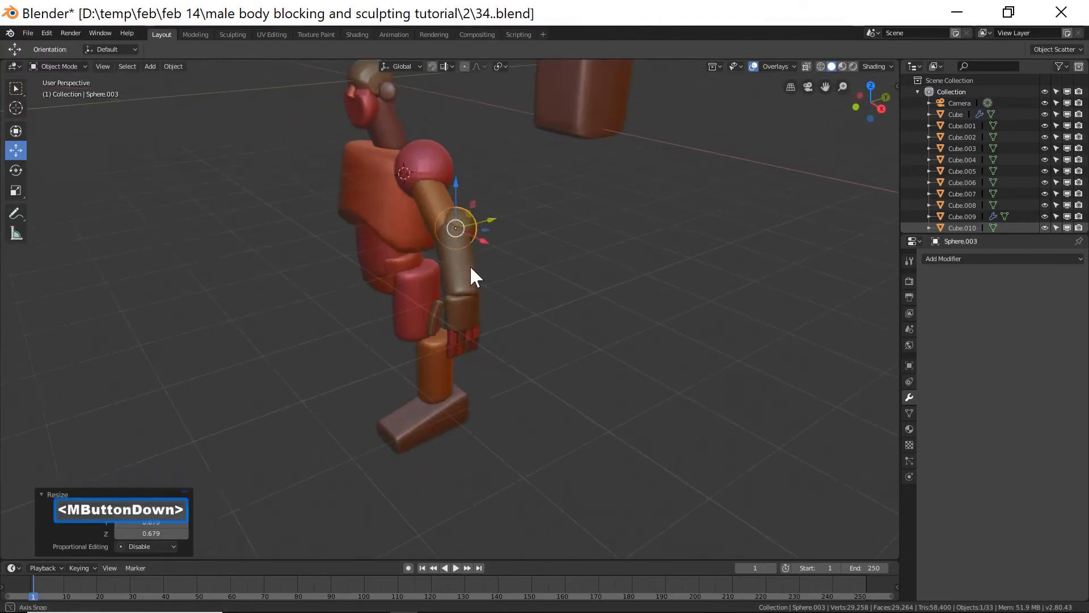
{"action": "left_click", "coordinate": [490, 220]}
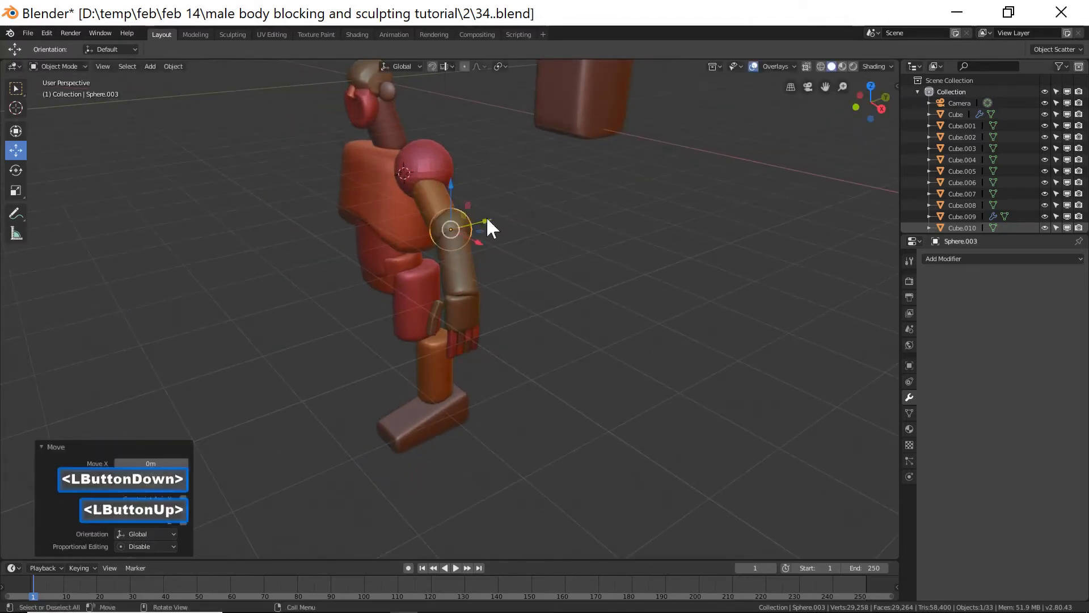
{"action": "left_click", "coordinate": [445, 219]}
{"action": "middle_click_drag", "start_coordinate": [445, 219], "coordinate": [542, 223]}
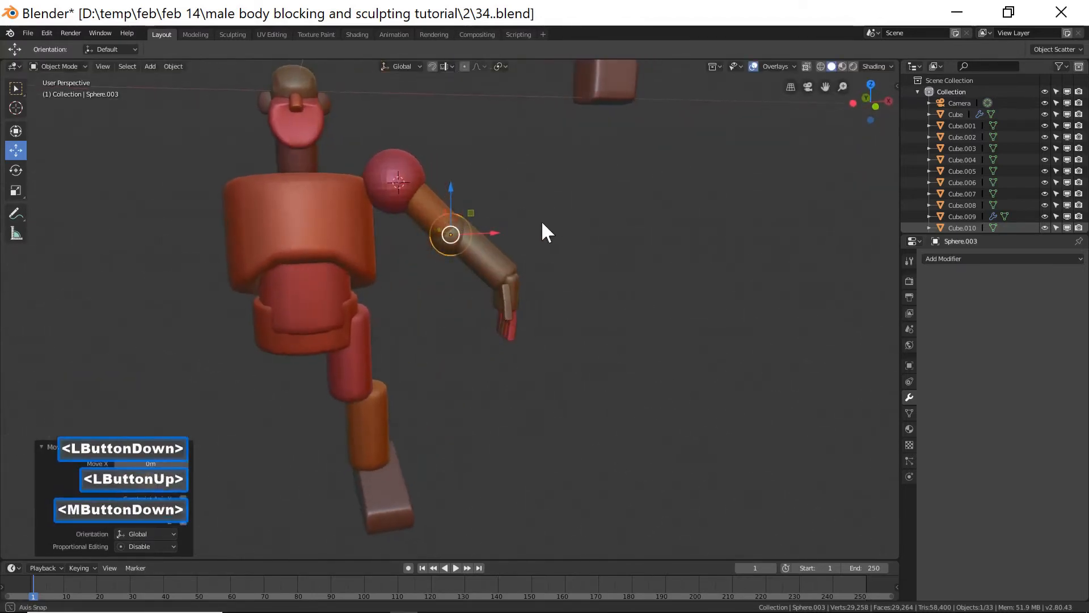
{"action": "left_click_drag", "start_coordinate": [493, 233], "coordinate": [502, 233]}
{"action": "middle_click_drag", "start_coordinate": [524, 235], "coordinate": [488, 240]}
{"action": "key", "text": "s"}
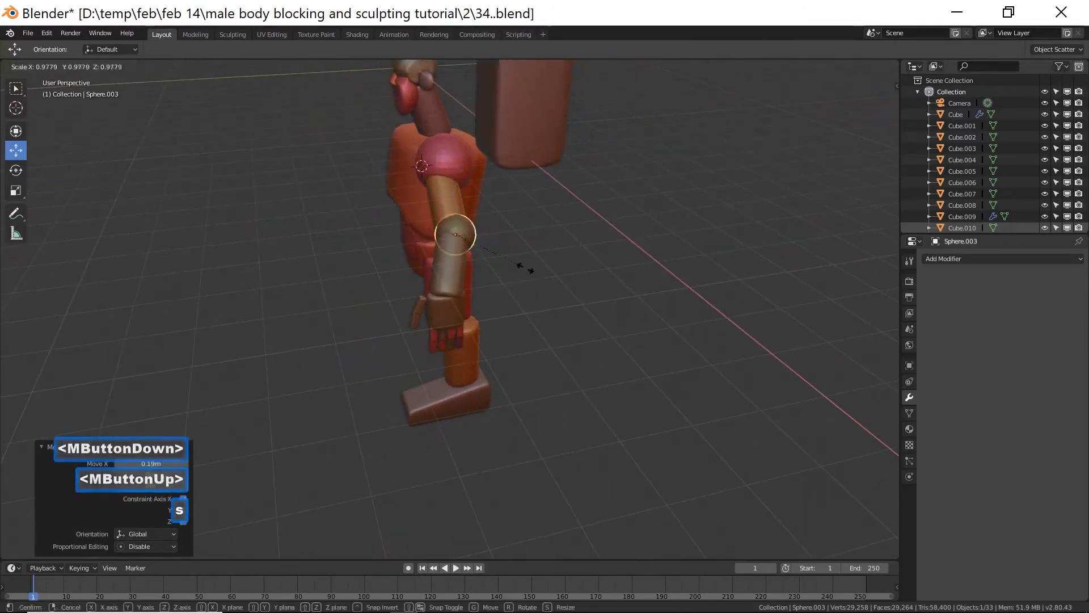
{"action": "left_click", "coordinate": [511, 259]}
{"action": "middle_click_drag", "start_coordinate": [511, 259], "coordinate": [594, 229]}
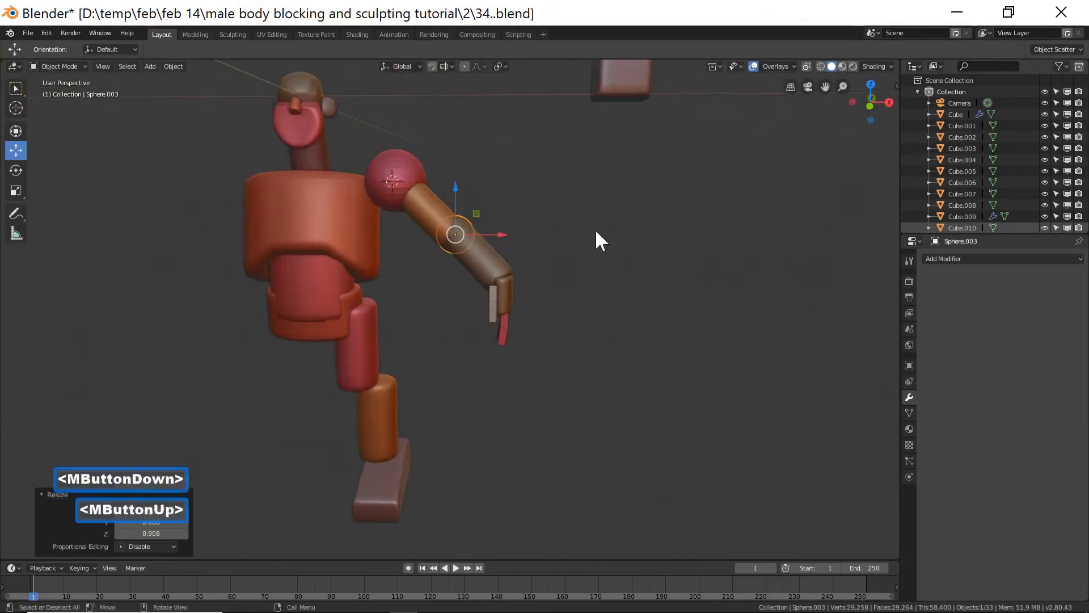
{"action": "middle_click", "coordinate": [527, 243]}
{"action": "left_click_drag", "start_coordinate": [504, 234], "coordinate": [507, 235]}
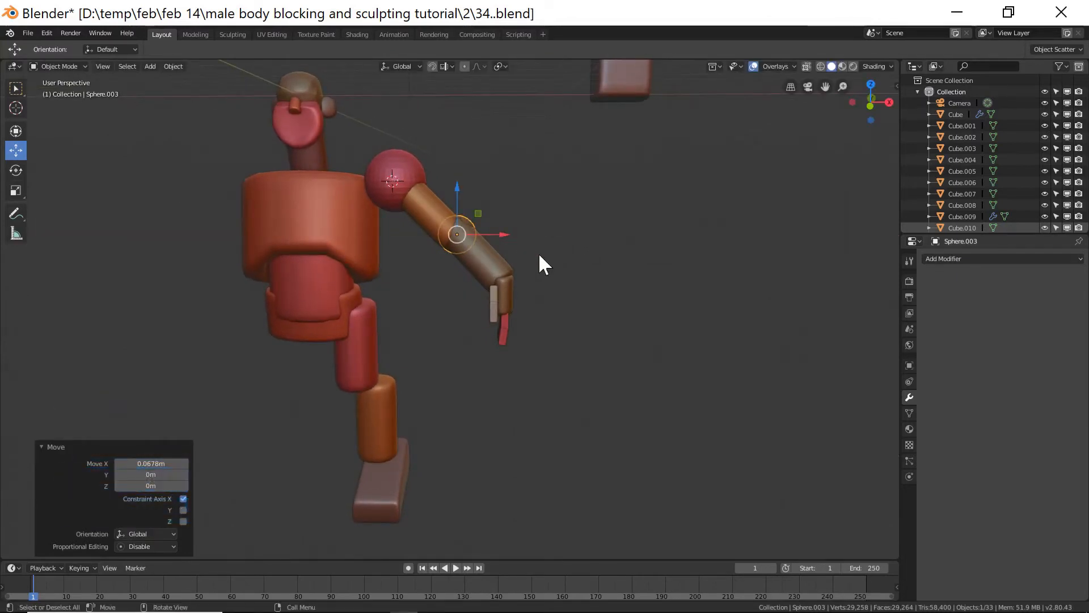
Duplicate the elbow sphere and move the copy down to the knee.
{"action": "key", "text": "shift+d"}
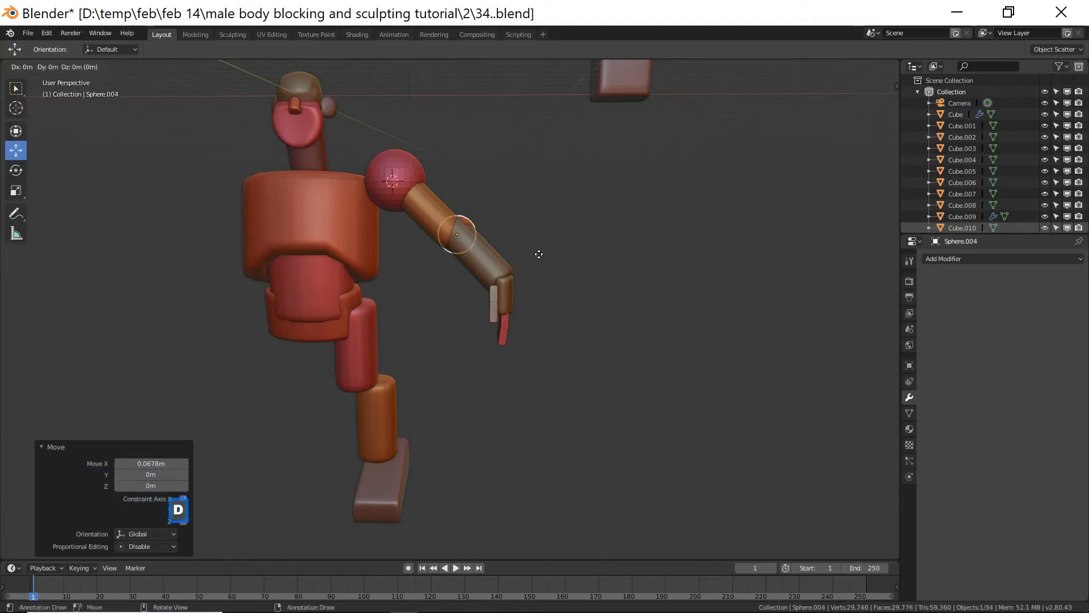
{"action": "right_click", "coordinate": [502, 219]}
{"action": "left_click_drag", "start_coordinate": [454, 195], "coordinate": [454, 332]}
{"action": "left_click_drag", "start_coordinate": [494, 369], "coordinate": [423, 374]}
{"action": "left_click_drag", "start_coordinate": [379, 318], "coordinate": [379, 341]}
{"action": "left_click_drag", "start_coordinate": [425, 392], "coordinate": [408, 393]}
{"action": "mouse_move", "coordinate": [407, 394]}
{"action": "middle_mouse_down"}
{"action": "mouse_move", "coordinate": [369, 378]}
{"action": "mouse_move", "coordinate": [393, 384]}
{"action": "middle_mouse_up"}
{"action": "left_click_drag", "start_coordinate": [396, 393], "coordinate": [356, 391]}
{"action": "middle_click_drag", "start_coordinate": [356, 392], "coordinate": [453, 393]}
Scale the knee sphere to about 1.05 and move it about -0.096 m along X.
{"action": "key", "text": "s"}
{"action": "left_click", "coordinate": [396, 388]}
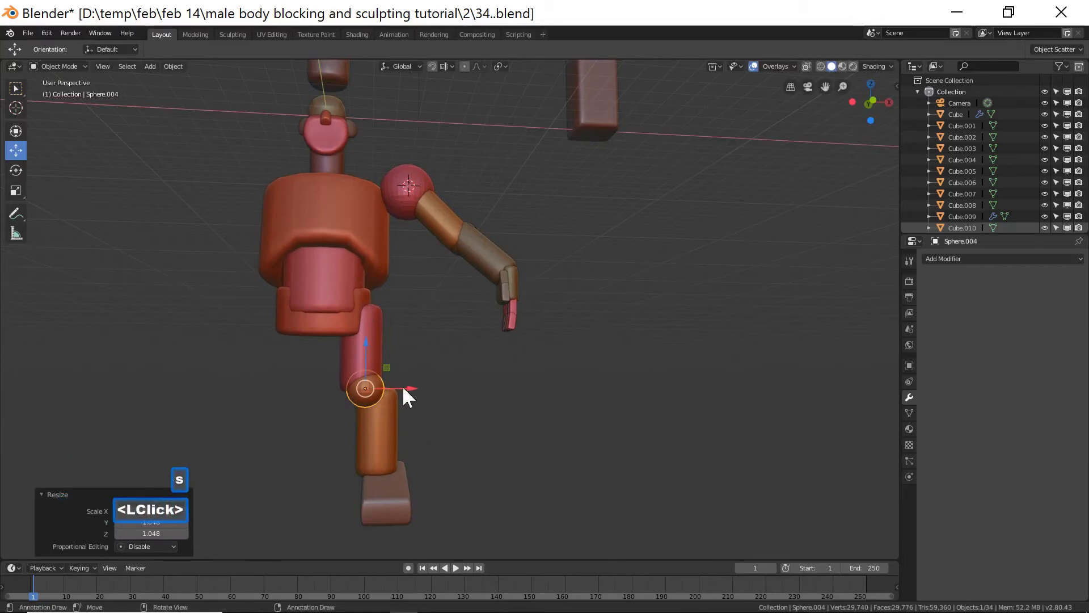
{"action": "key", "text": "g"}
{"action": "key", "text": "x"}
{"action": "left_click", "coordinate": [402, 387]}
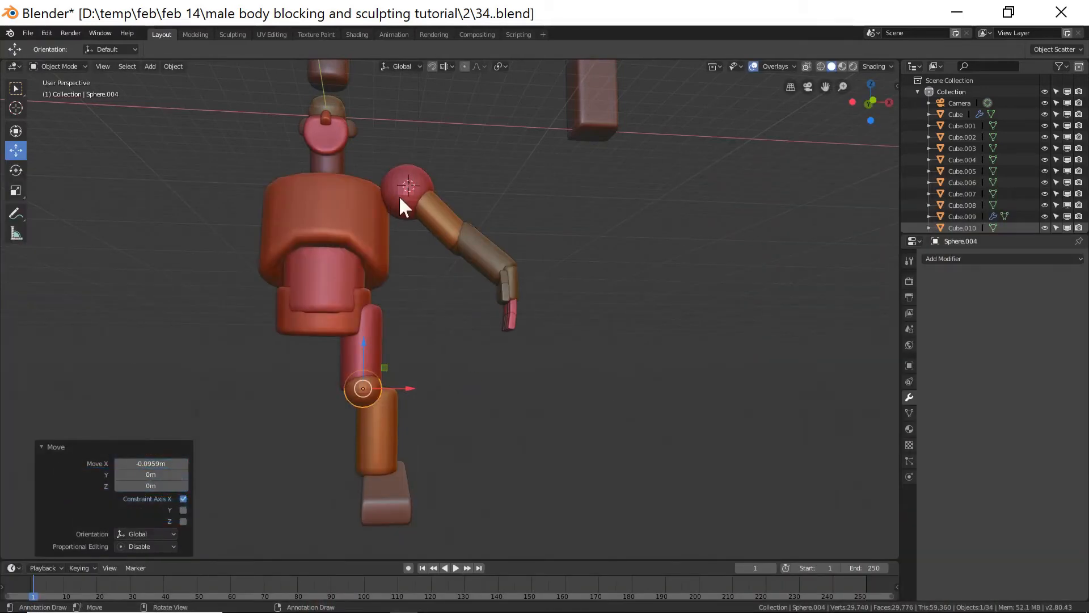
{"action": "mouse_move", "coordinate": [618, 295]}
{"action": "middle_mouse_down"}
{"action": "mouse_move", "coordinate": [443, 340]}
{"action": "mouse_move", "coordinate": [411, 326]}
{"action": "mouse_move", "coordinate": [506, 339]}
{"action": "mouse_move", "coordinate": [613, 329]}
{"action": "middle_mouse_up"}
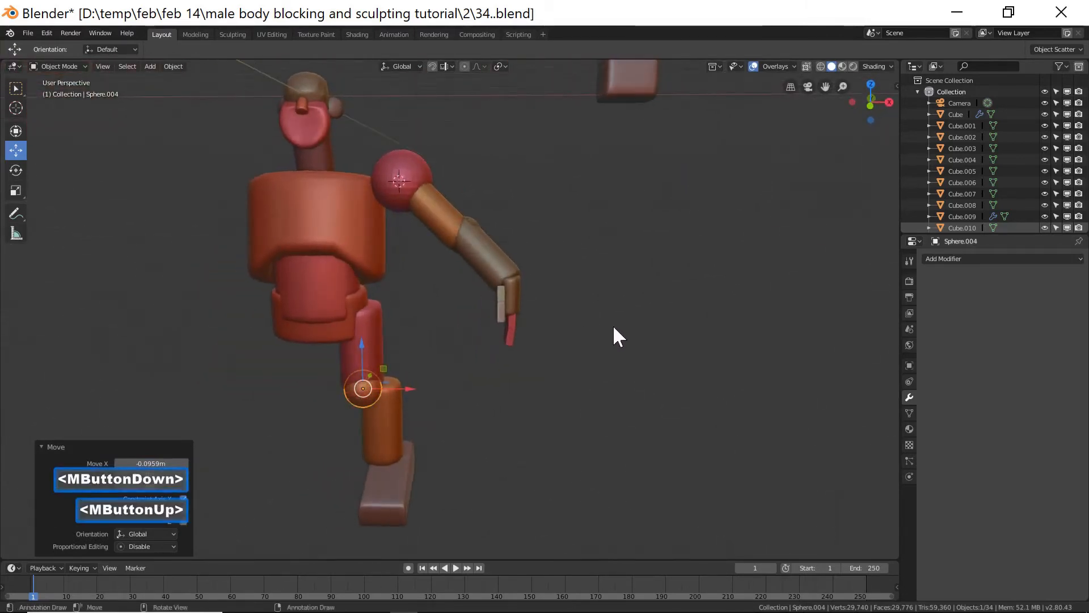
{"action": "key", "text": "End"}
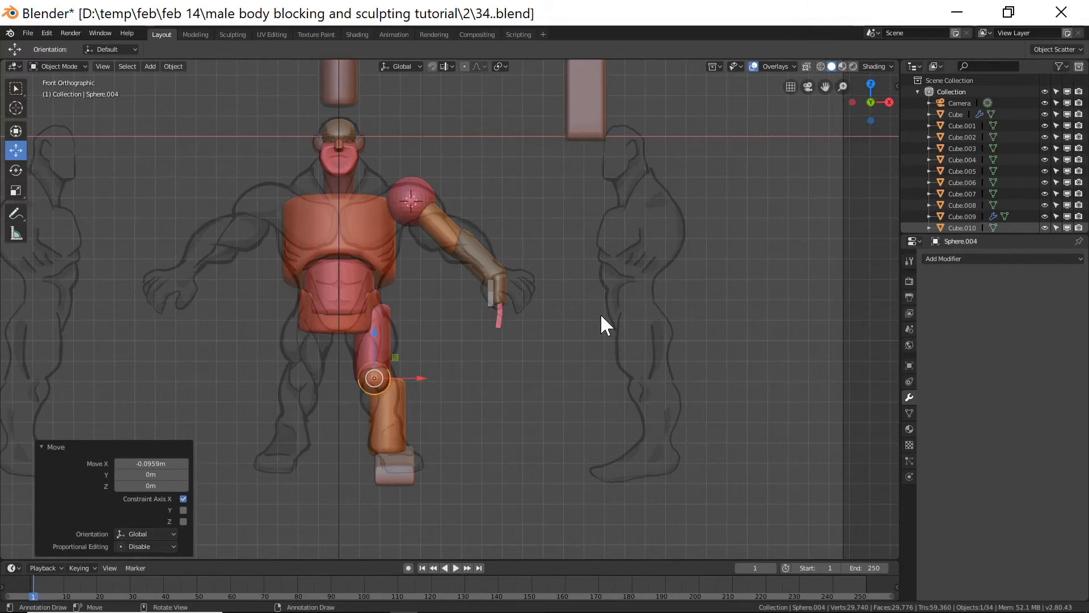
Duplicate the shoulder sphere in place.
{"action": "left_click", "coordinate": [416, 213]}
{"action": "key", "text": "shift+d"}
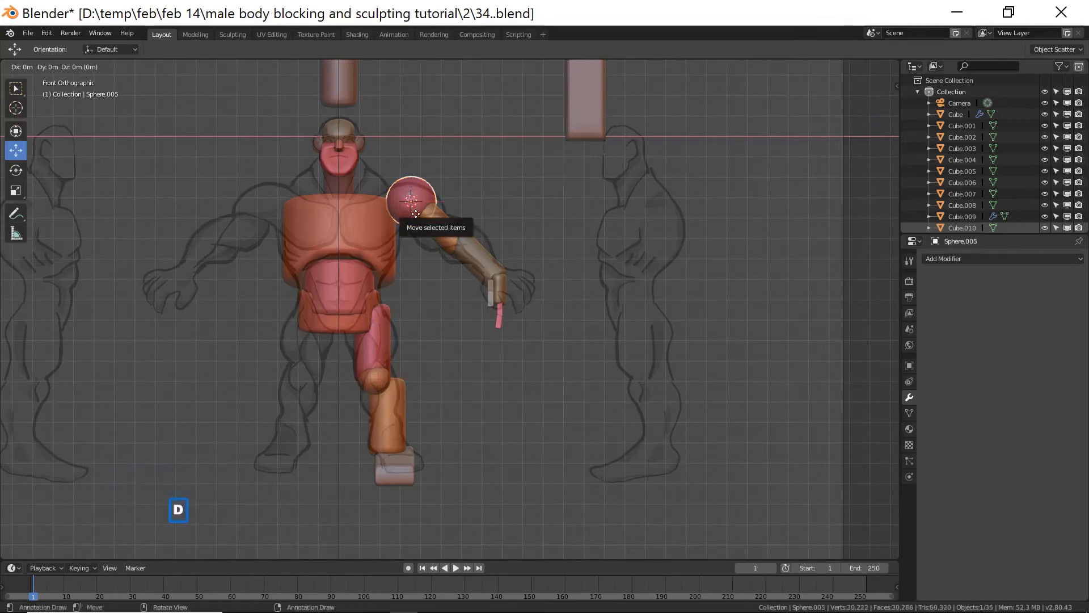
{"action": "right_click", "coordinate": [400, 183]}
{"action": "left_click_drag", "start_coordinate": [411, 156], "coordinate": [418, 265]}
{"action": "left_click_drag", "start_coordinate": [456, 311], "coordinate": [420, 312]}
{"action": "middle_click_drag", "start_coordinate": [532, 314], "coordinate": [353, 320]}
{"action": "left_click_drag", "start_coordinate": [401, 316], "coordinate": [424, 319]}
{"action": "middle_click_drag", "start_coordinate": [463, 302], "coordinate": [425, 308]}
{"action": "left_click_drag", "start_coordinate": [356, 312], "coordinate": [359, 318]}
{"action": "middle_click_drag", "start_coordinate": [359, 319], "coordinate": [489, 306]}
{"action": "left_click", "coordinate": [372, 390]}
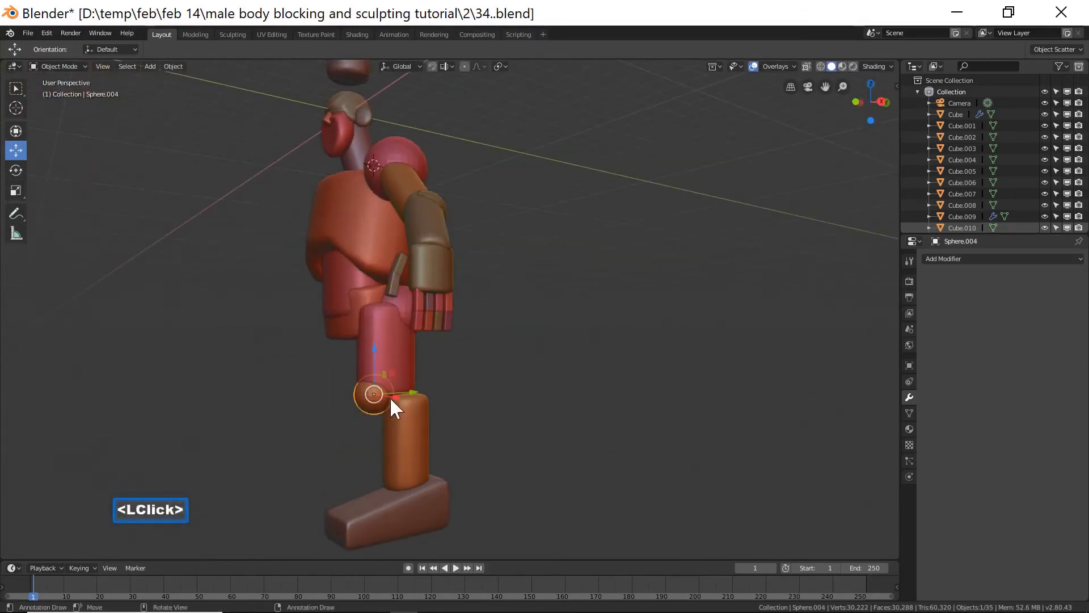
{"action": "middle_click_drag", "start_coordinate": [373, 411], "coordinate": [464, 425]}
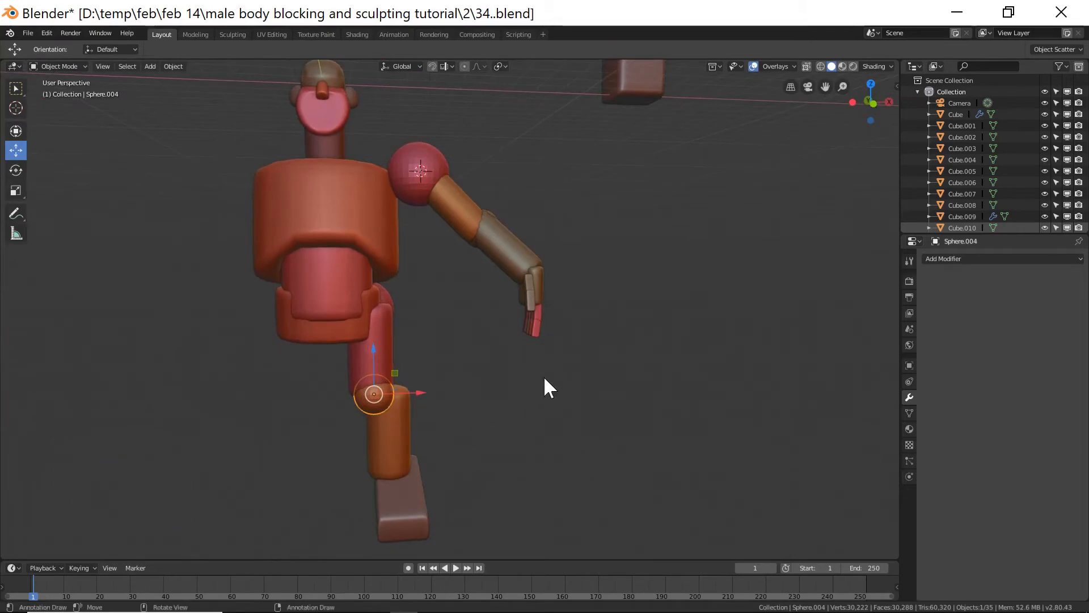
{"action": "mouse_move", "coordinate": [575, 354]}
{"action": "middle_mouse_down", "text": "ctrl"}
{"action": "mouse_move", "coordinate": [577, 339]}
{"action": "mouse_move", "coordinate": [577, 374]}
{"action": "middle_mouse_up", "text": "ctrl"}
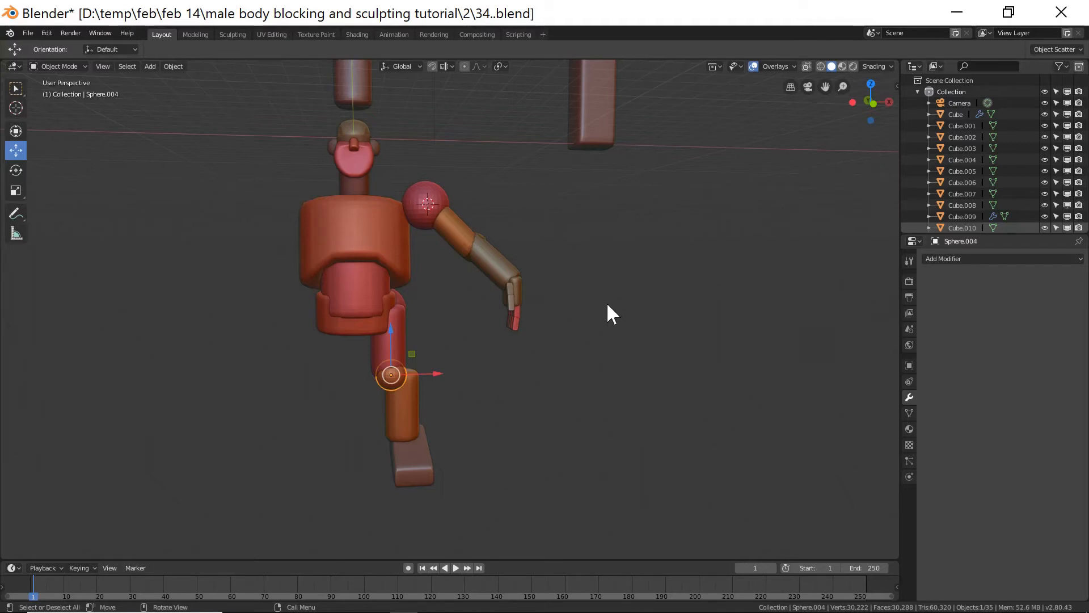
Duplicate the tall back box, move it about -5.05 m along X toward the body and scale it along Z.
{"action": "left_click", "coordinate": [590, 136]}
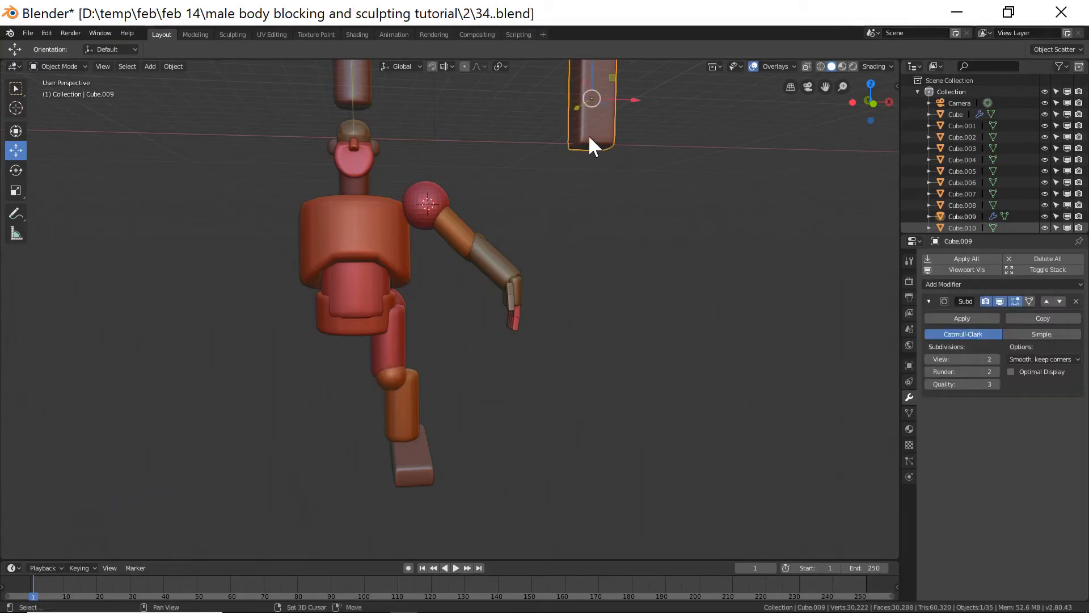
{"action": "key", "text": "shift+d"}
{"action": "right_click", "coordinate": [587, 135]}
{"action": "middle_click_drag", "start_coordinate": [628, 171], "coordinate": [614, 242], "text": "shift"}
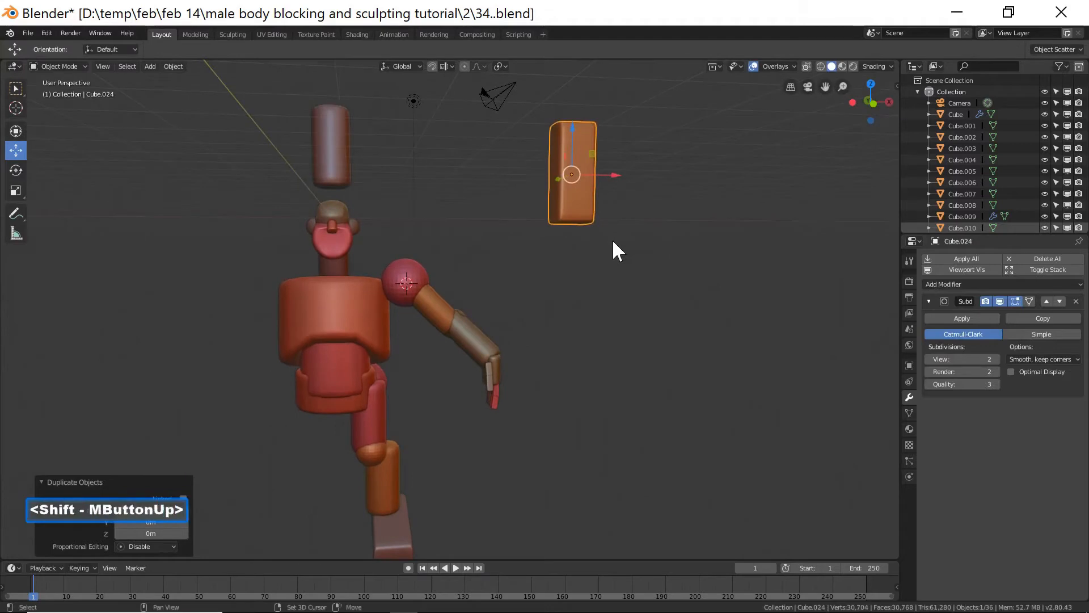
{"action": "left_click_drag", "start_coordinate": [612, 175], "coordinate": [511, 199]}
{"action": "key", "text": "s"}
{"action": "key", "text": "z"}
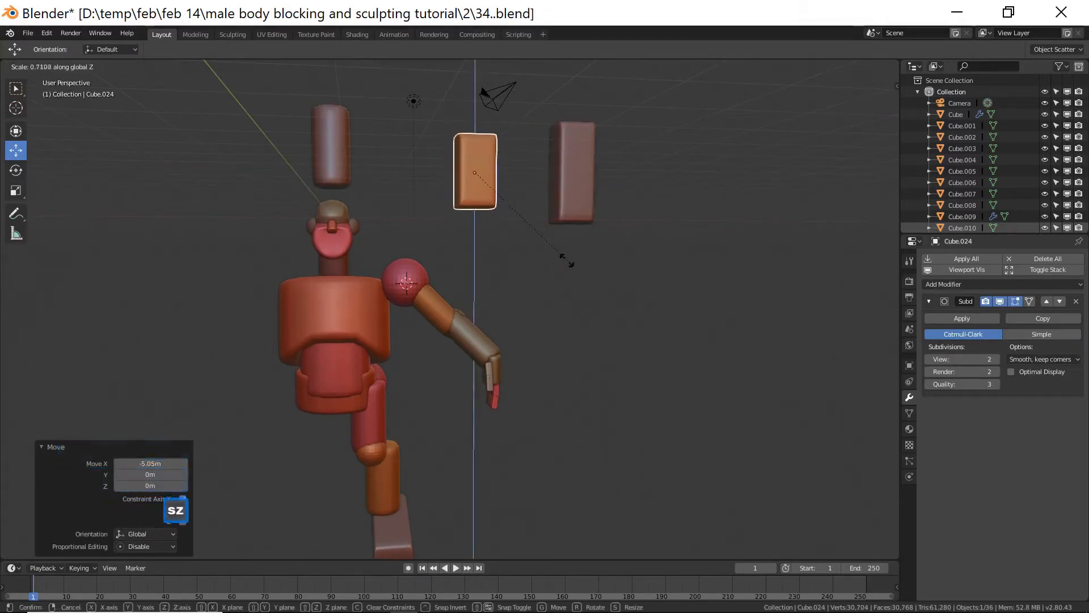
{"action": "left_click", "coordinate": [516, 222]}
Rotate the box copy about X and move it onto the front of the chest as a pectoral block.
{"action": "left_click_drag", "start_coordinate": [476, 129], "coordinate": [466, 261]}
{"action": "left_click_drag", "start_coordinate": [509, 298], "coordinate": [392, 299]}
{"action": "middle_click_drag", "start_coordinate": [455, 291], "coordinate": [404, 338]}
{"action": "key", "text": "r"}
{"action": "key", "text": "x"}
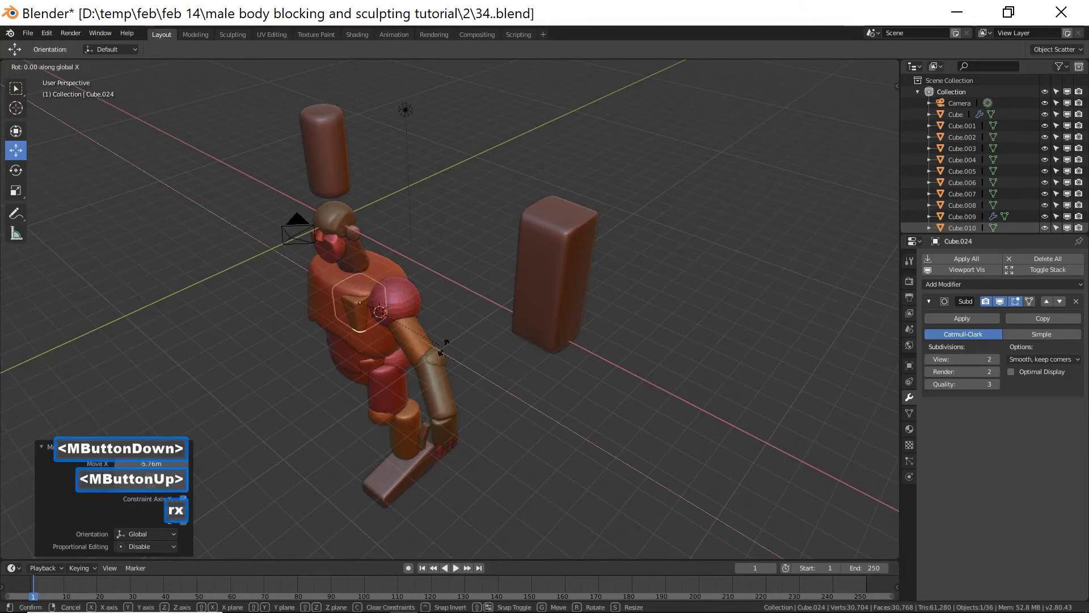
{"action": "left_click", "coordinate": [399, 300]}
{"action": "left_click", "coordinate": [385, 281]}
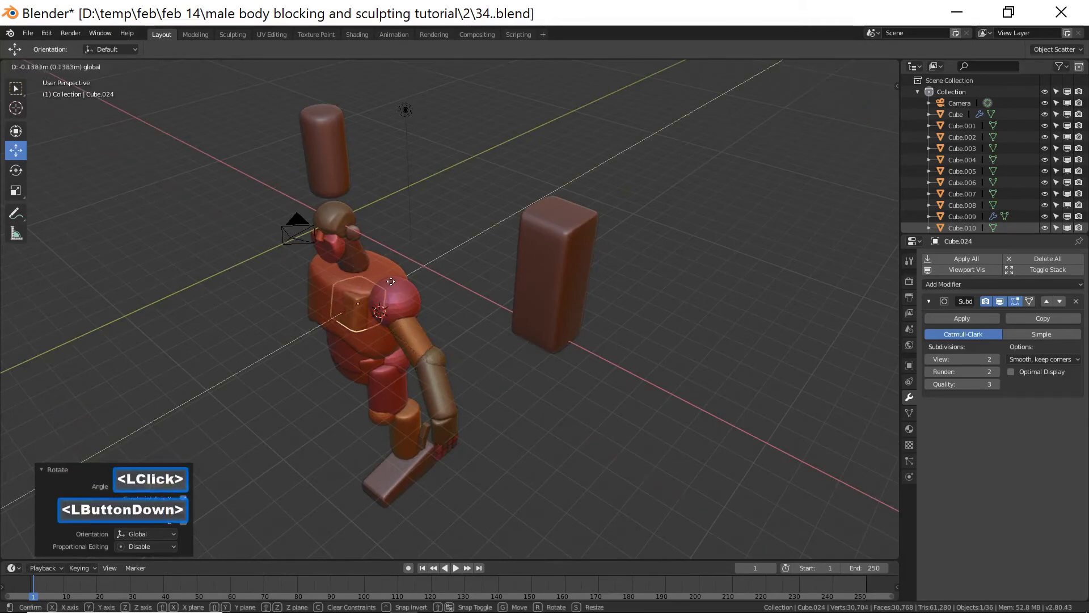
{"action": "middle_click_drag", "start_coordinate": [386, 281], "coordinate": [462, 275]}
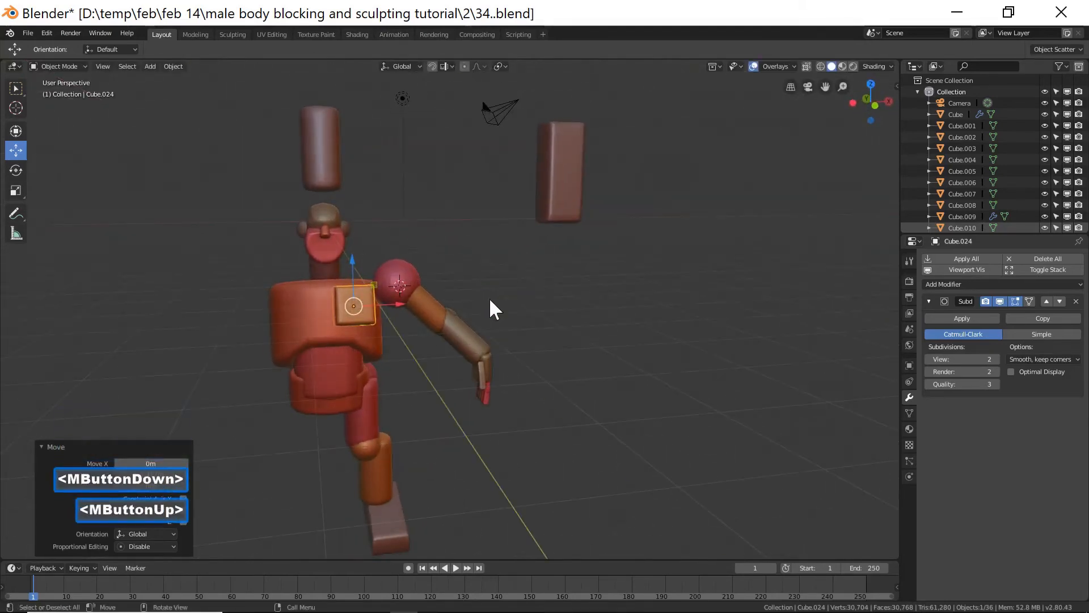
Scale the chest block uniformly to about 1.27, then 1.055, and flatten it along Y to about 0.64.
{"action": "key", "text": "s"}
{"action": "left_click", "coordinate": [525, 310]}
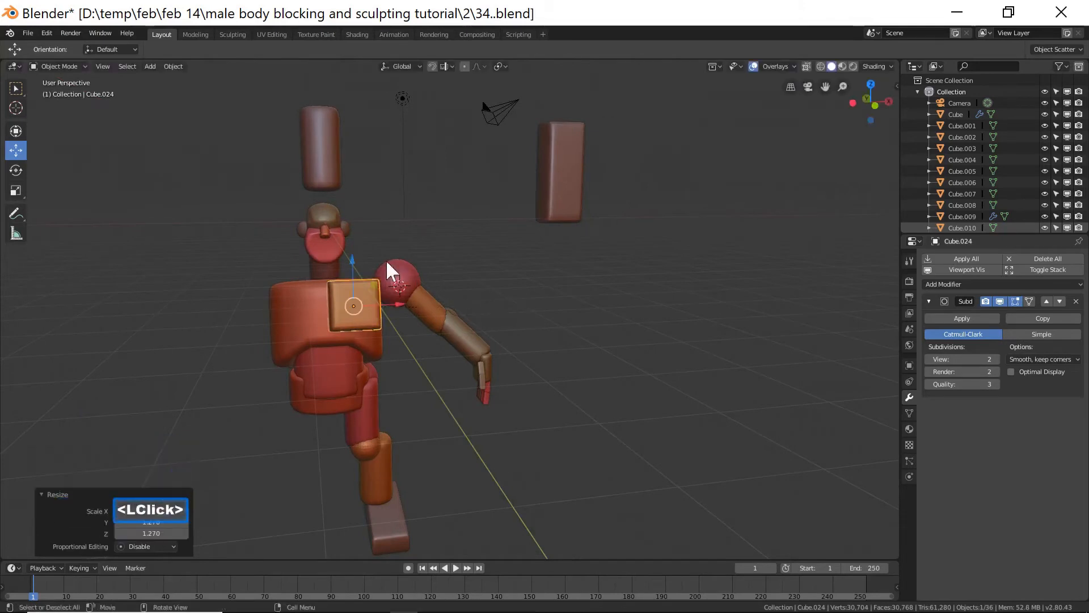
{"action": "left_click_drag", "start_coordinate": [352, 257], "coordinate": [353, 258]}
{"action": "left_click_drag", "start_coordinate": [398, 306], "coordinate": [406, 301]}
{"action": "key", "text": "s"}
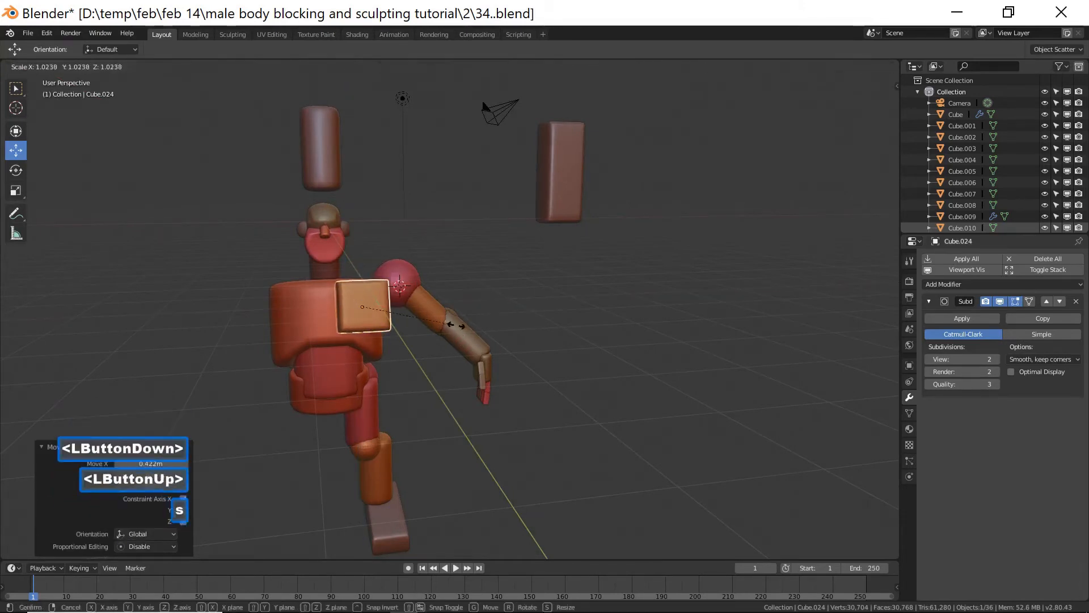
{"action": "left_click", "coordinate": [459, 325]}
{"action": "middle_click_drag", "start_coordinate": [458, 324], "coordinate": [444, 342]}
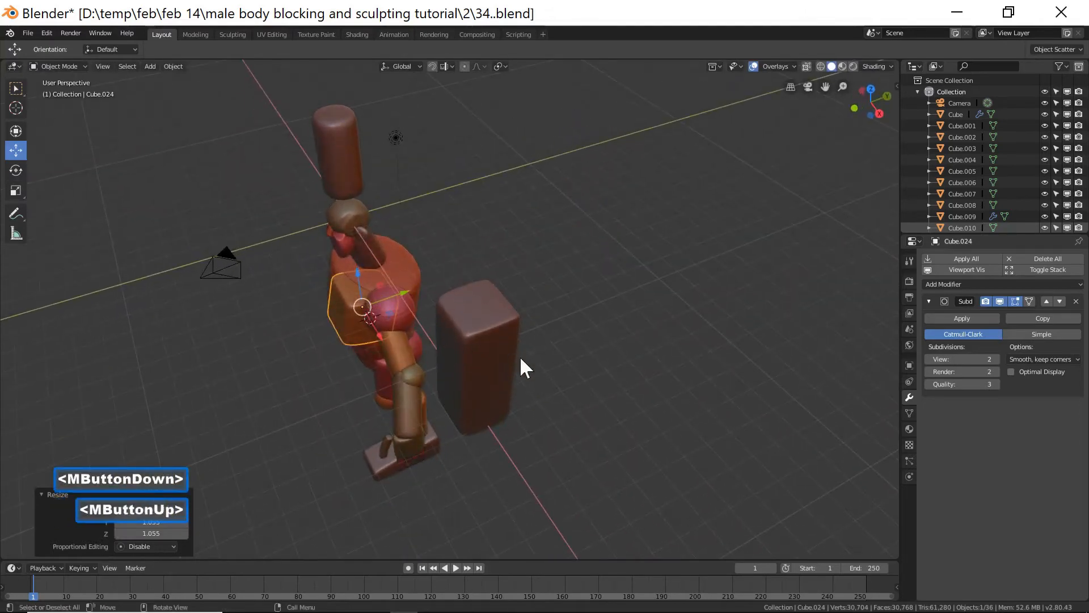
{"action": "key", "text": "s"}
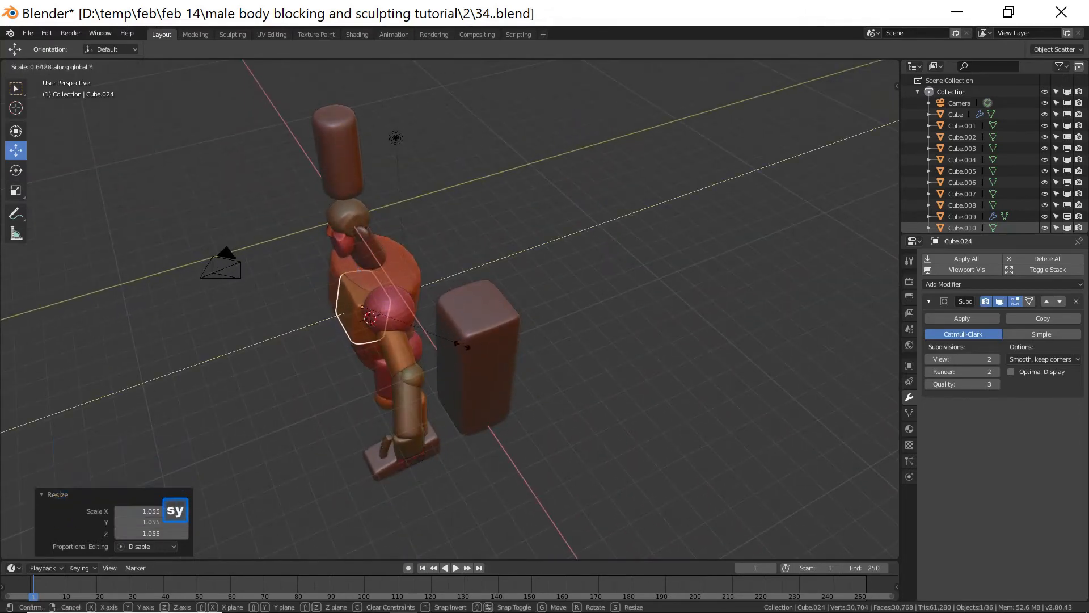
{"action": "left_click", "coordinate": [445, 349]}
{"action": "middle_click_drag", "start_coordinate": [446, 352], "coordinate": [494, 292]}
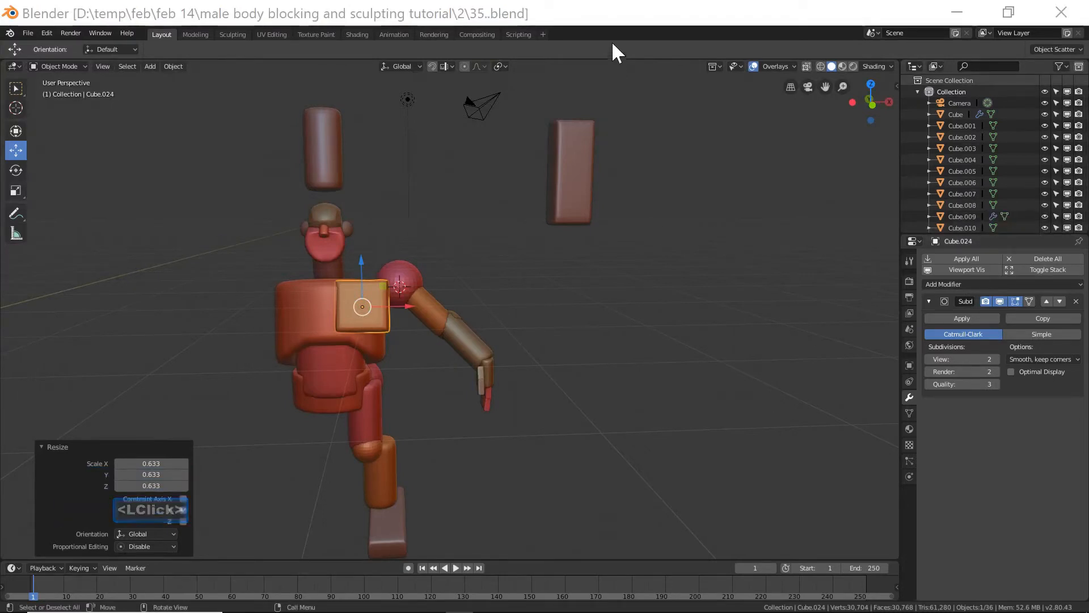
Duplicate the cylinder above the head and move the copy about 0.83 m down along Z to the neck.
{"action": "left_click", "coordinate": [622, 19]}
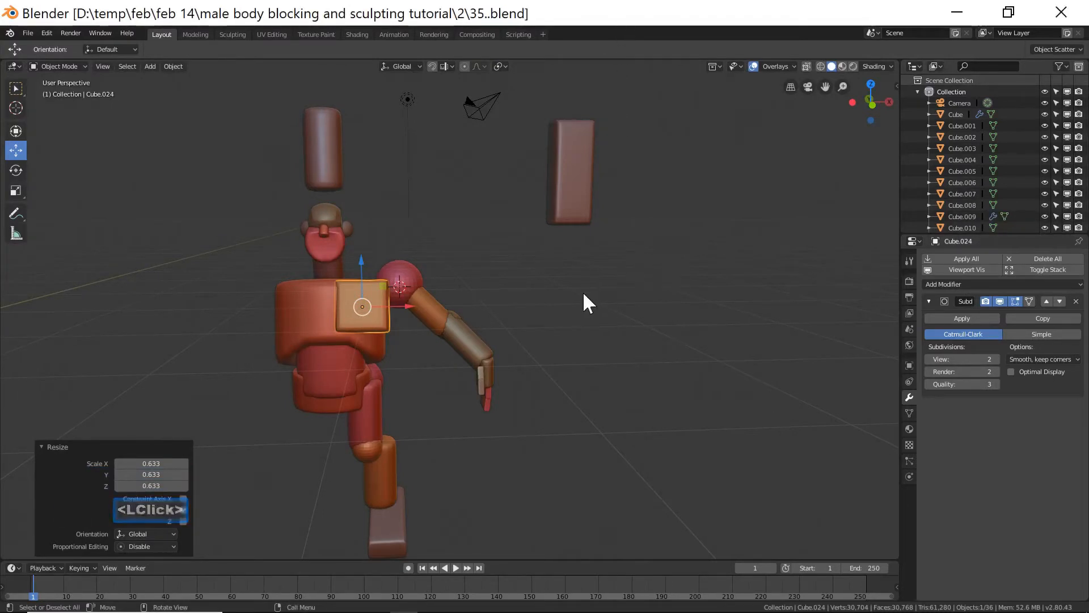
{"action": "left_click", "coordinate": [335, 142]}
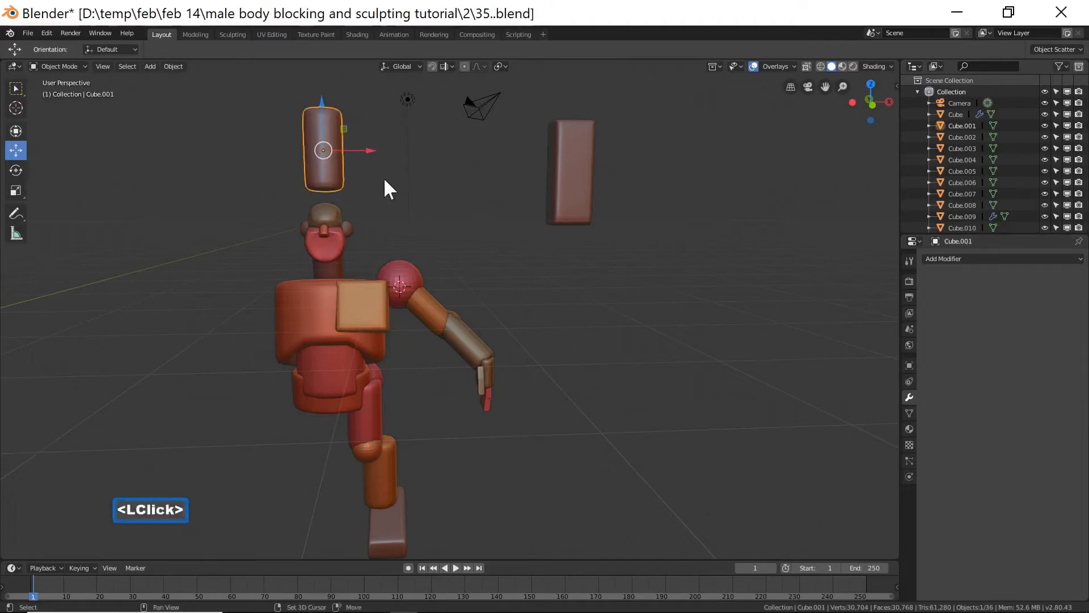
{"action": "key", "text": "shift+d"}
{"action": "right_click", "coordinate": [368, 159]}
{"action": "left_click_drag", "start_coordinate": [370, 152], "coordinate": [380, 163]}
{"action": "left_click_drag", "start_coordinate": [347, 102], "coordinate": [365, 205]}
{"action": "middle_click_drag", "start_coordinate": [469, 246], "coordinate": [348, 268]}
{"action": "left_click_drag", "start_coordinate": [349, 210], "coordinate": [391, 292]}
{"action": "middle_click_drag", "start_coordinate": [365, 311], "coordinate": [389, 341]}
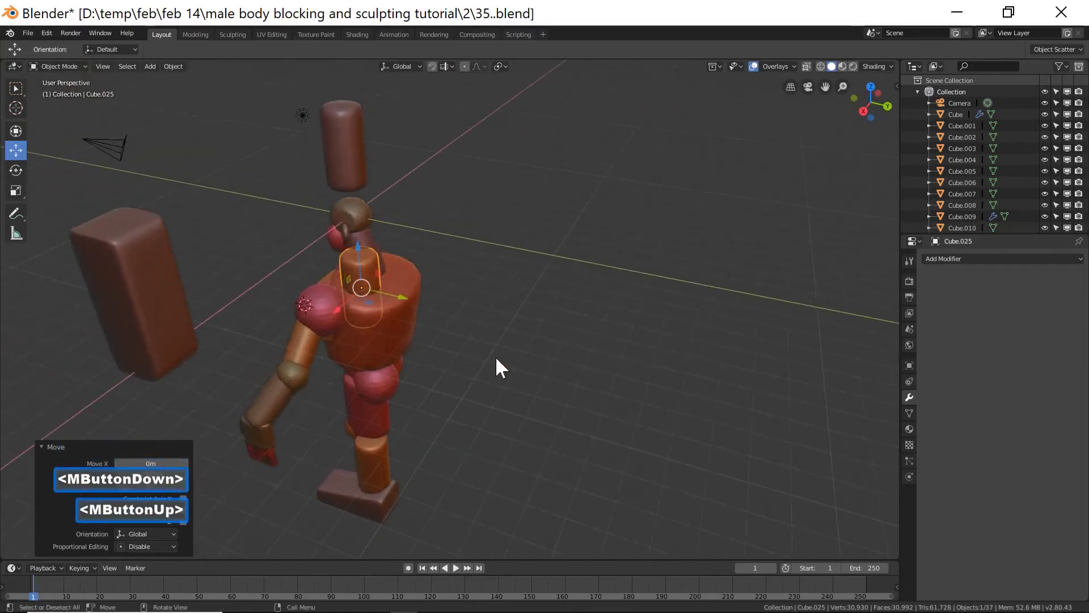
Flatten the neck cylinder copy along Y.
{"action": "key", "text": "s"}
{"action": "key", "text": "y"}
{"action": "left_click", "coordinate": [444, 328]}
{"action": "middle_click_drag", "start_coordinate": [445, 328], "coordinate": [413, 306]}
{"action": "left_click_drag", "start_coordinate": [331, 296], "coordinate": [339, 294]}
{"action": "left_click_drag", "start_coordinate": [370, 241], "coordinate": [371, 224]}
{"action": "middle_click_drag", "start_coordinate": [388, 248], "coordinate": [447, 233]}
Rotate the neck cylinder slightly about X and move it 0.25 m along Y behind the neck.
{"action": "key", "text": "r"}
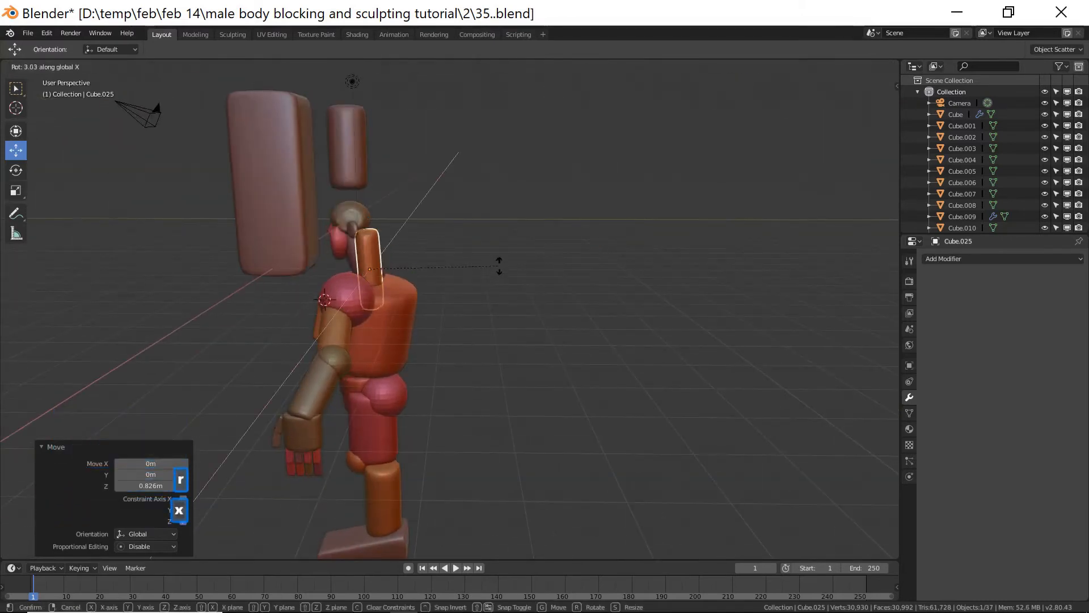
{"action": "left_click", "coordinate": [500, 234]}
{"action": "left_click_drag", "start_coordinate": [415, 268], "coordinate": [416, 271]}
{"action": "middle_click_drag", "start_coordinate": [417, 272], "coordinate": [505, 283]}
Scale the neck piece along X to about 0.7.
{"action": "key", "text": "s"}
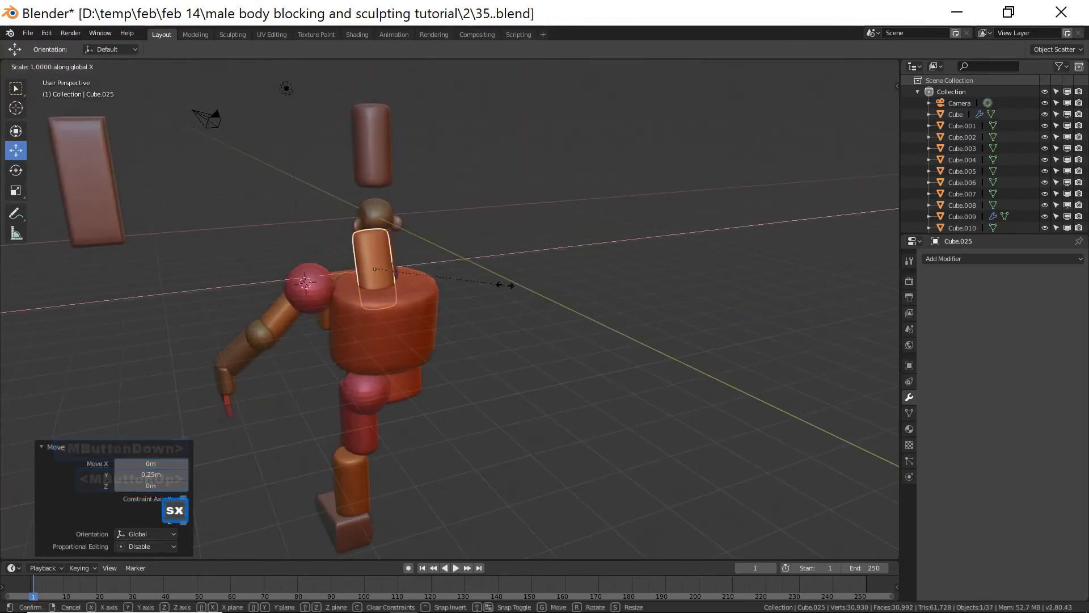
{"action": "left_click", "coordinate": [460, 290]}
{"action": "middle_click_drag", "start_coordinate": [460, 290], "coordinate": [525, 256]}
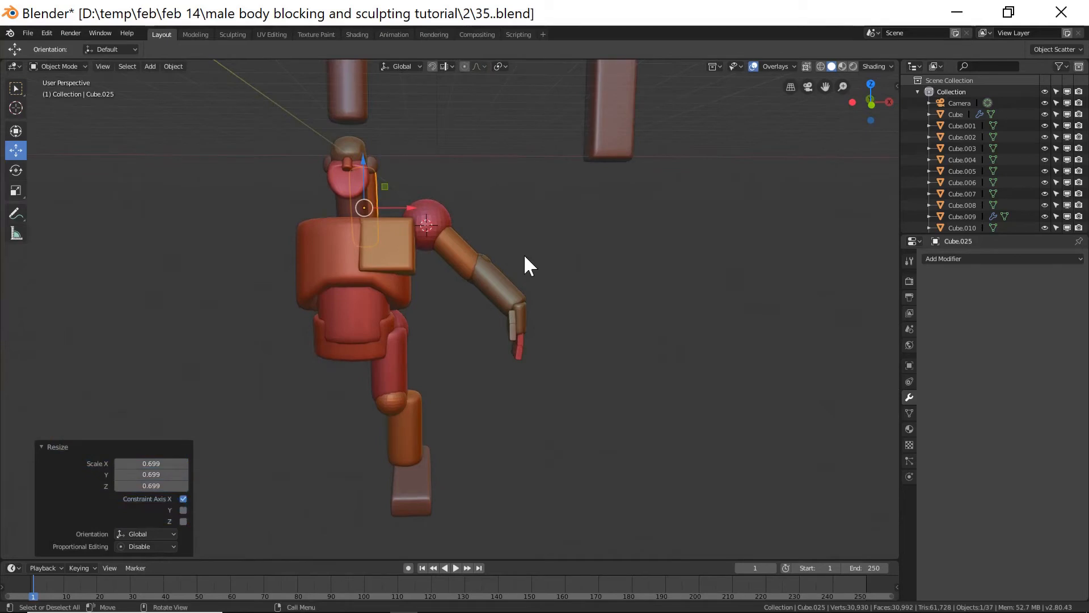
Add a Mirror modifier on X to the shoulder sphere with Empty as the mirror object.
{"action": "left_click", "coordinate": [441, 207]}
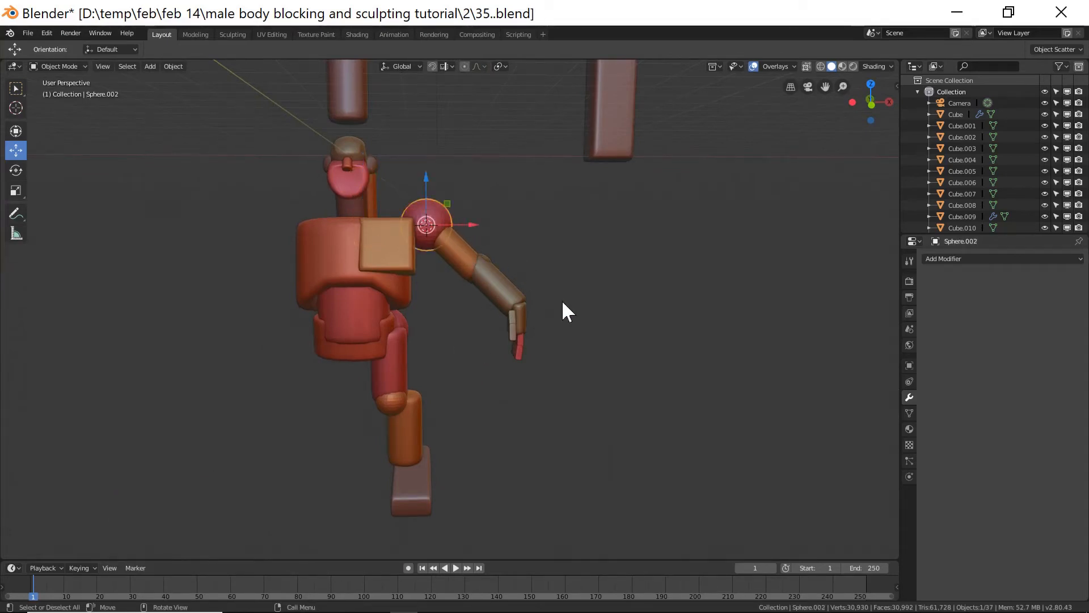
{"action": "left_click", "coordinate": [910, 395]}
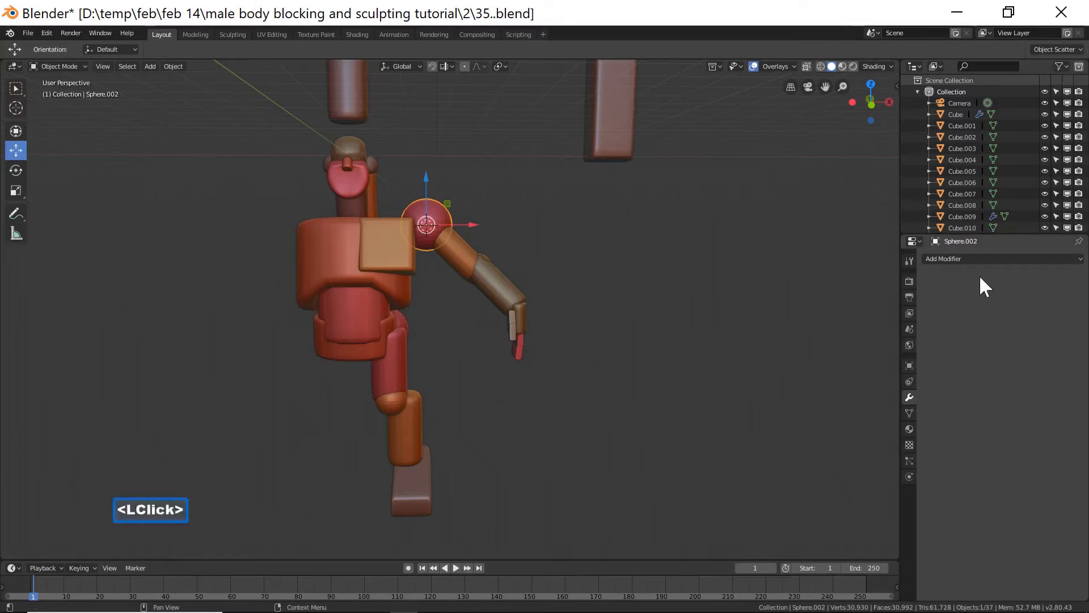
{"action": "left_click", "coordinate": [1002, 259]}
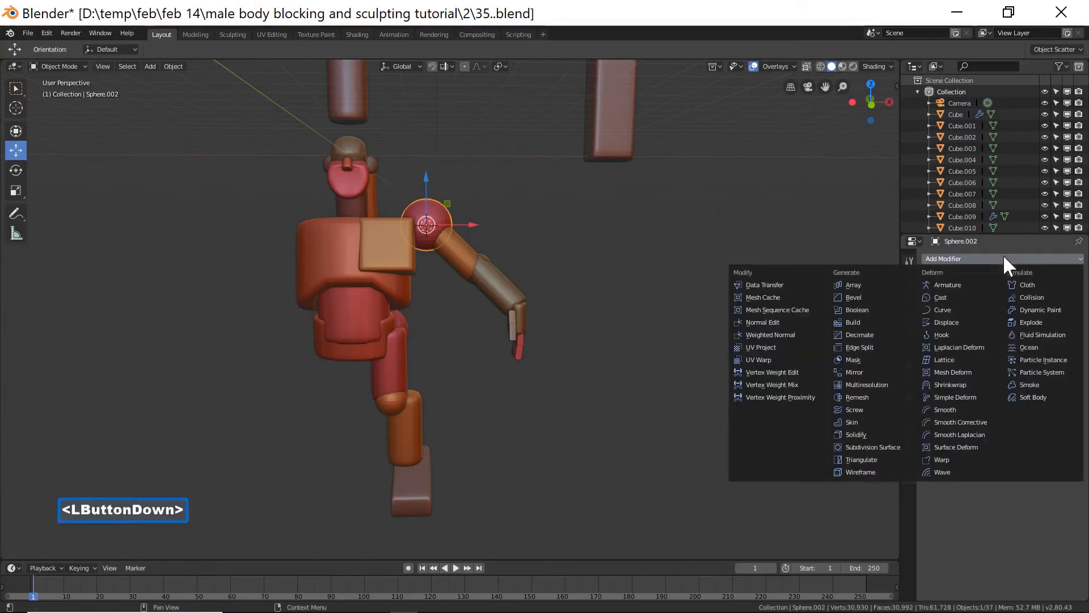
{"action": "left_click", "coordinate": [873, 370]}
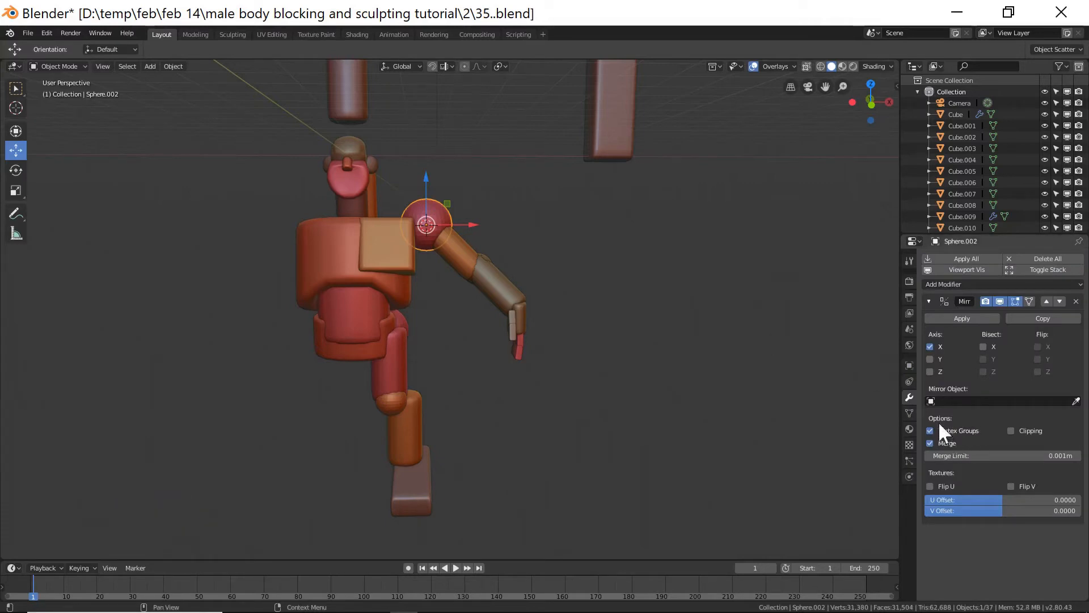
{"action": "left_click", "coordinate": [931, 402]}
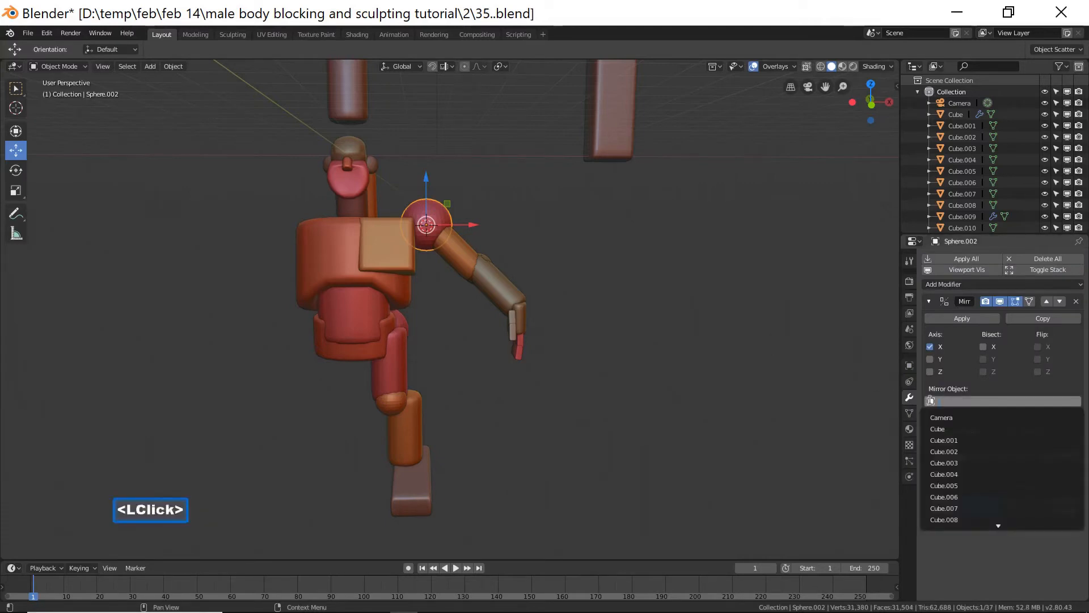
{"action": "type", "text": "em"}
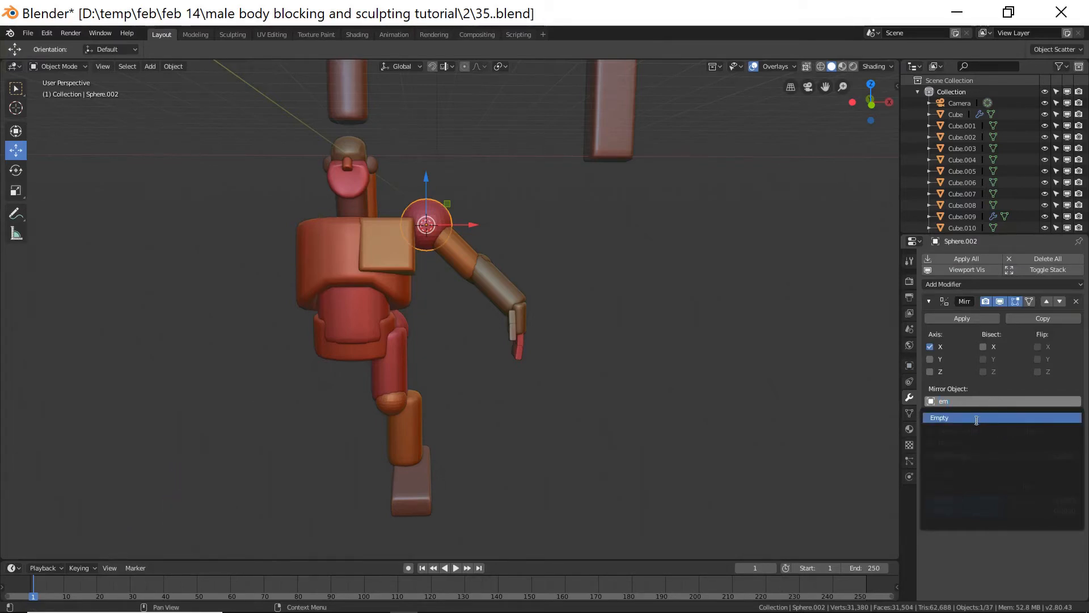
{"action": "left_click", "coordinate": [980, 417]}
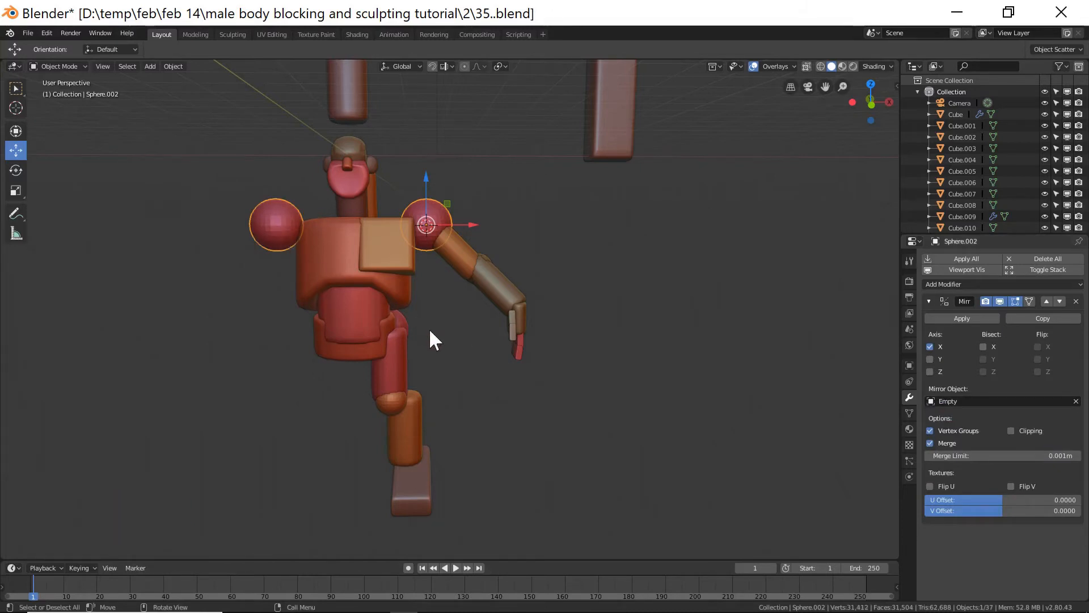
Select the chest block, leg parts, arm parts and hand, making the mirrored shoulder sphere the active object.
{"action": "left_click", "coordinate": [382, 193]}
{"action": "left_click", "coordinate": [388, 258], "text": "shift"}
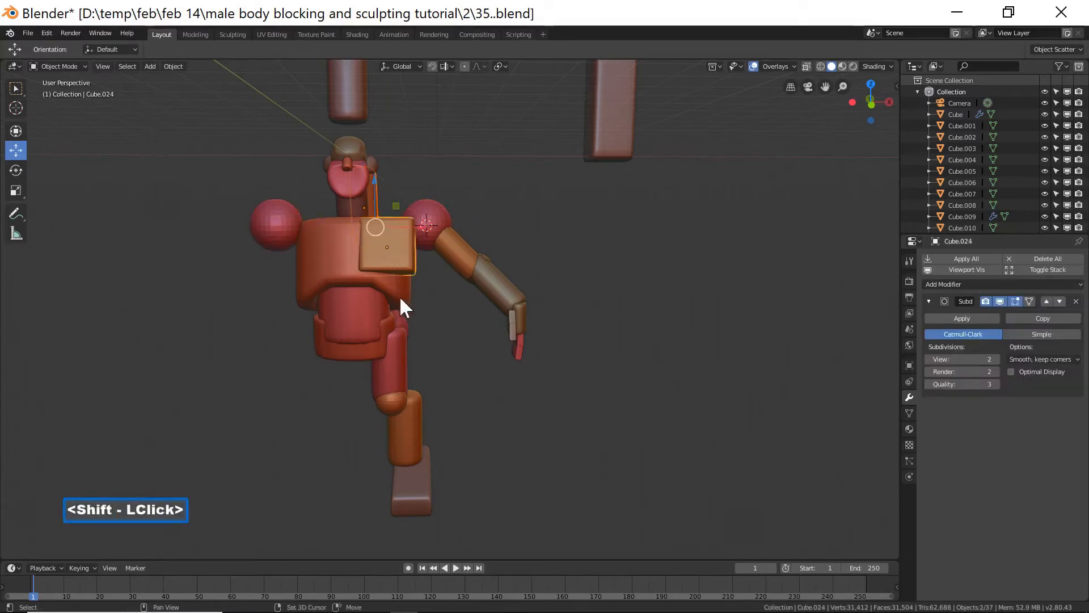
{"action": "left_click", "coordinate": [404, 316], "text": "shift"}
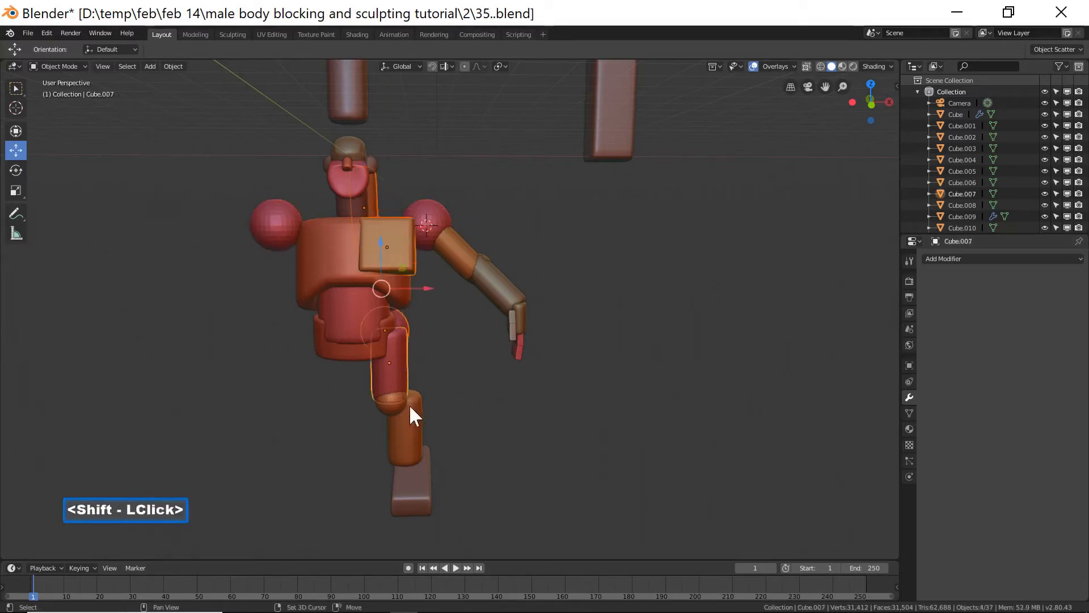
{"action": "left_click", "coordinate": [396, 409], "text": "shift"}
{"action": "left_click", "coordinate": [409, 429], "text": "shift"}
{"action": "left_click", "coordinate": [427, 471], "text": "shift"}
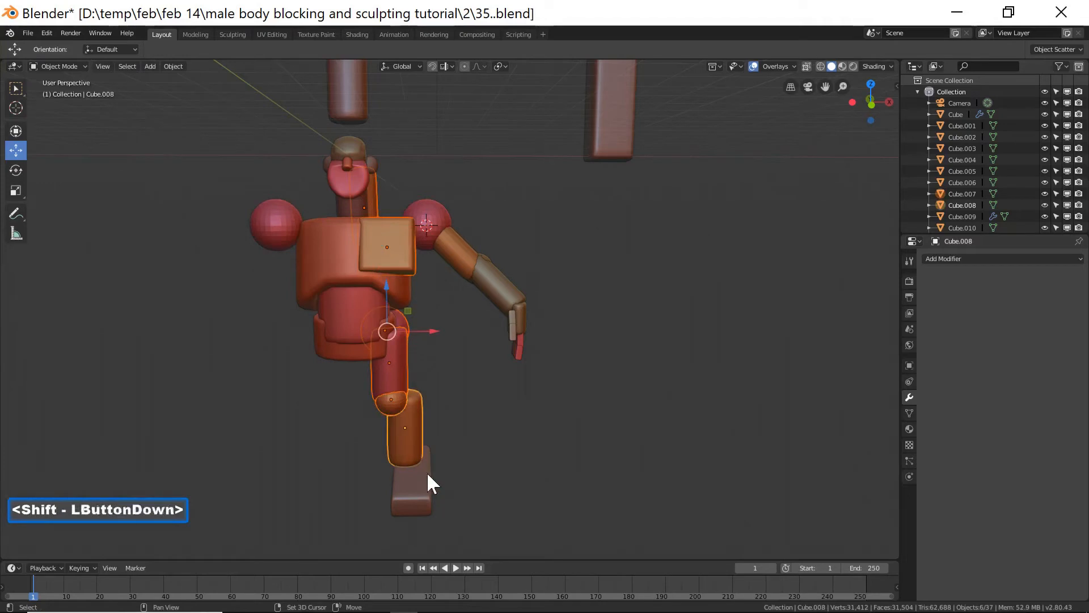
{"action": "left_click", "coordinate": [442, 216], "text": "shift"}
{"action": "left_click", "coordinate": [450, 259], "text": "shift"}
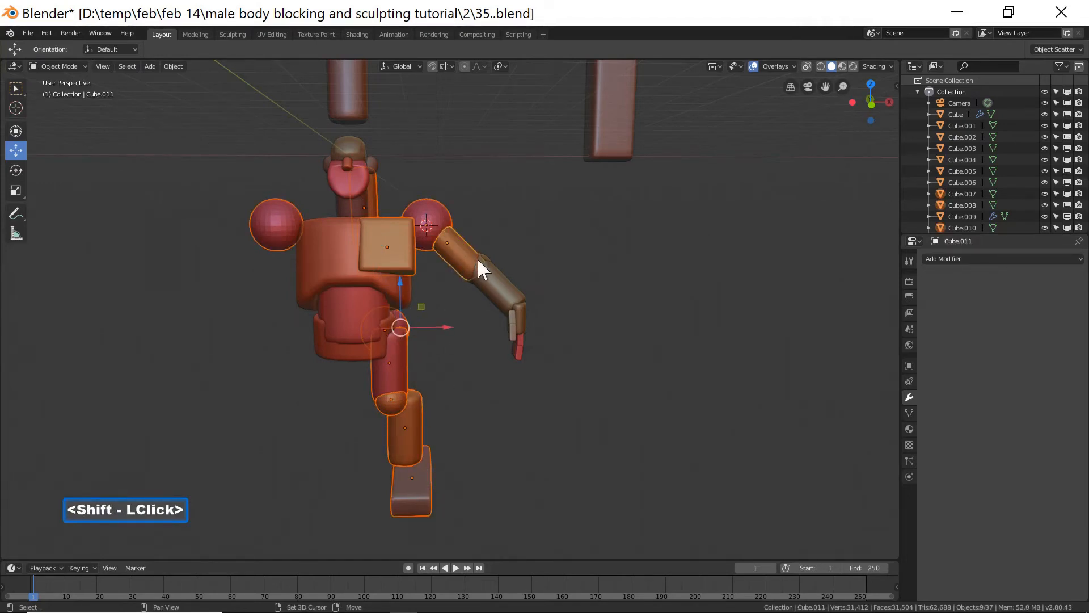
{"action": "left_click", "coordinate": [488, 253], "text": "shift"}
{"action": "left_click", "coordinate": [511, 296], "text": "shift"}
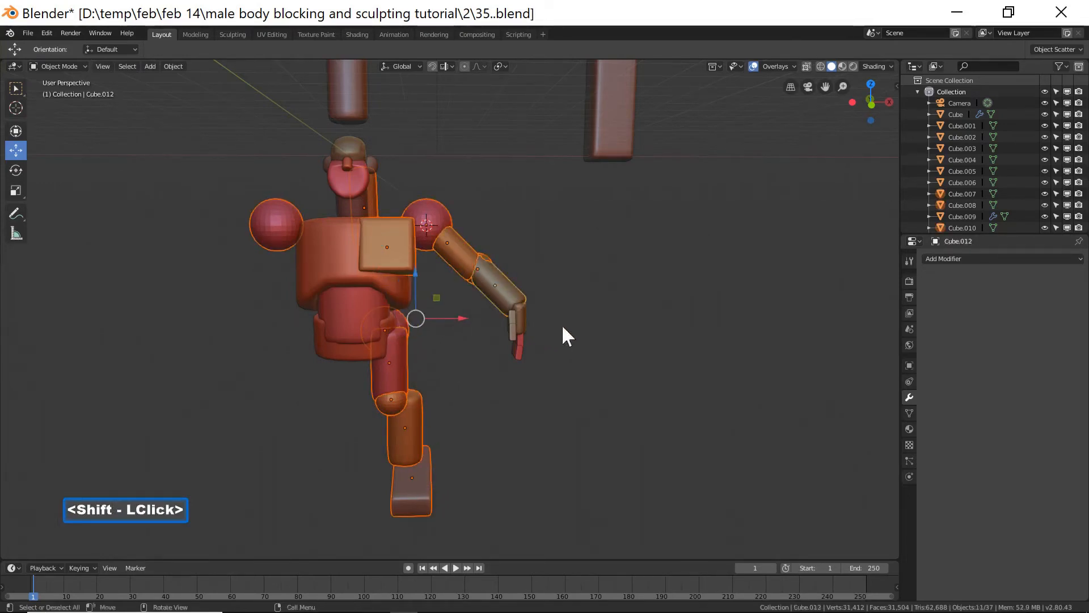
{"action": "middle_click_drag", "start_coordinate": [641, 327], "coordinate": [601, 331]}
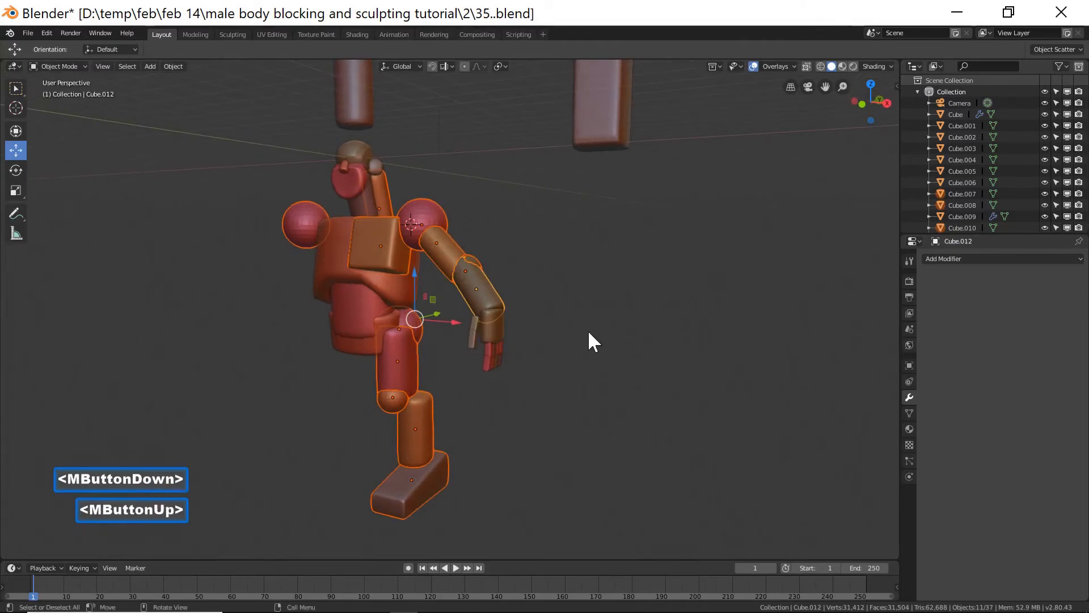
{"action": "key", "text": "c"}
{"action": "mouse_move", "coordinate": [489, 340]}
{"action": "left_mouse_down"}
{"action": "mouse_move", "coordinate": [508, 343]}
{"action": "mouse_move", "coordinate": [484, 346]}
{"action": "mouse_move", "coordinate": [495, 324]}
{"action": "left_mouse_up"}
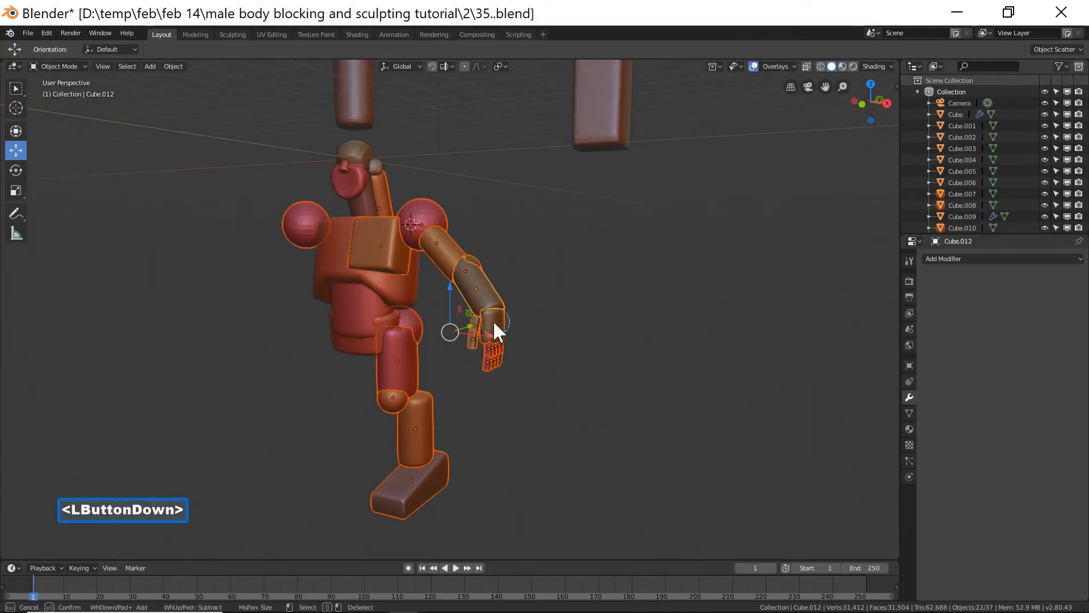
{"action": "left_click_drag", "start_coordinate": [515, 359], "coordinate": [516, 360]}
{"action": "right_click", "coordinate": [517, 361]}
{"action": "middle_click_drag", "start_coordinate": [682, 307], "coordinate": [651, 311]}
{"action": "middle_click_drag", "start_coordinate": [419, 357], "coordinate": [514, 355]}
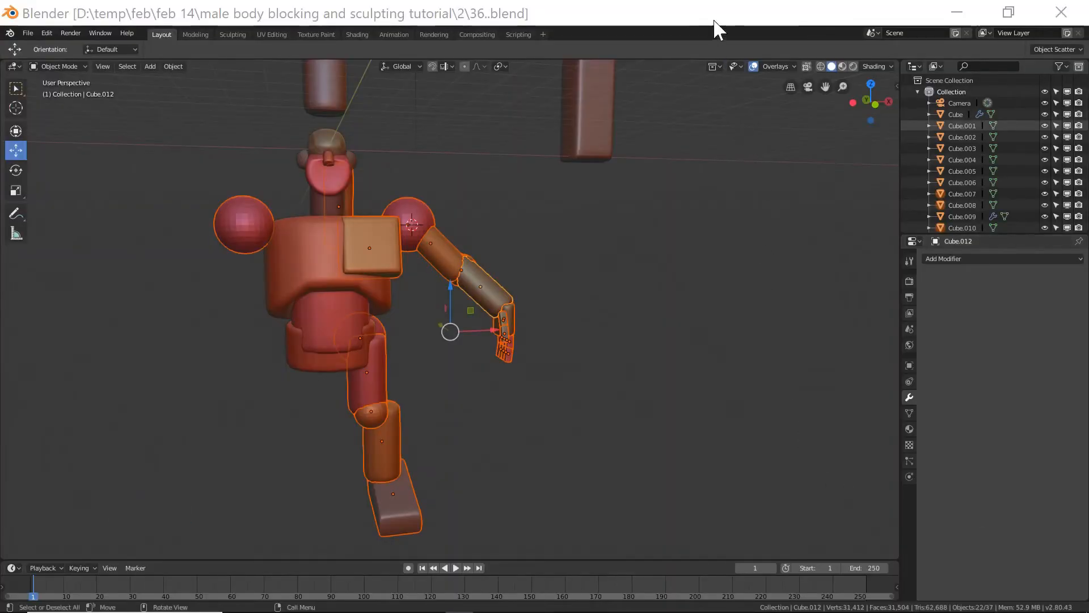
{"action": "left_click", "coordinate": [716, 29]}
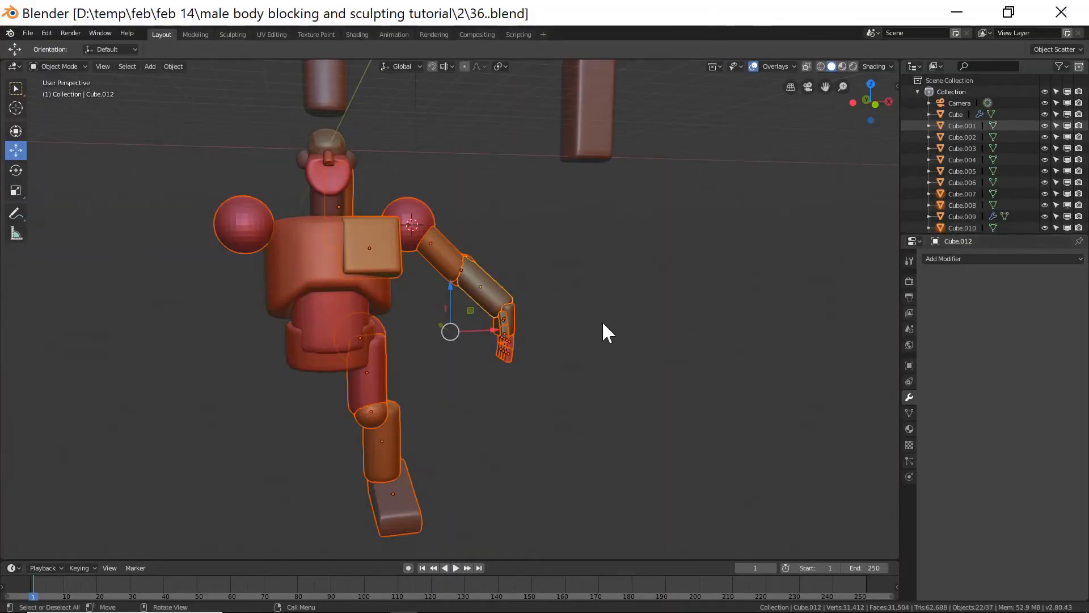
{"action": "left_click", "coordinate": [426, 211], "text": "shift"}
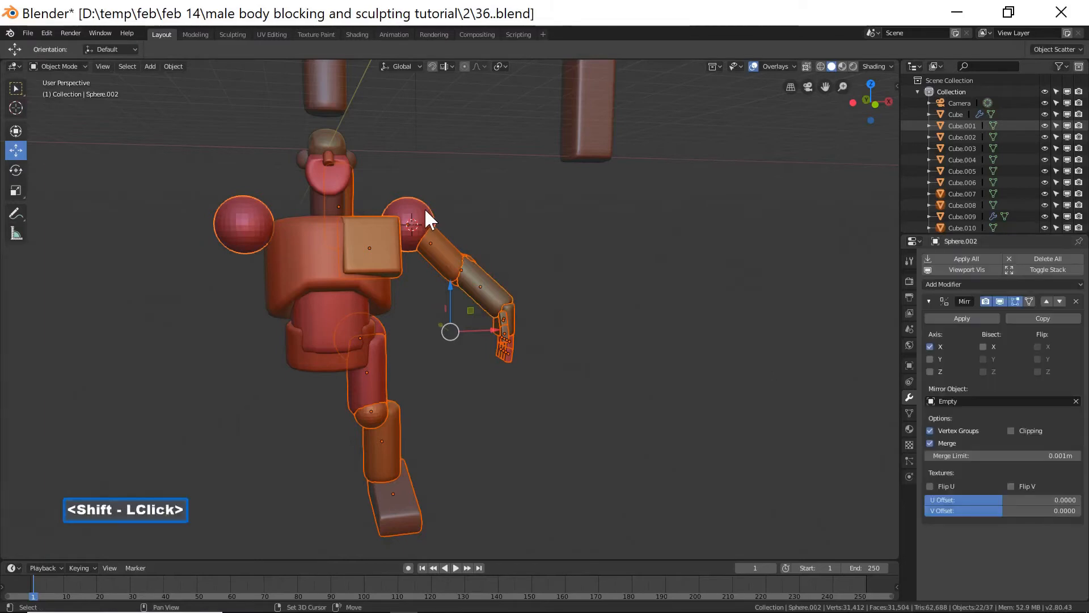
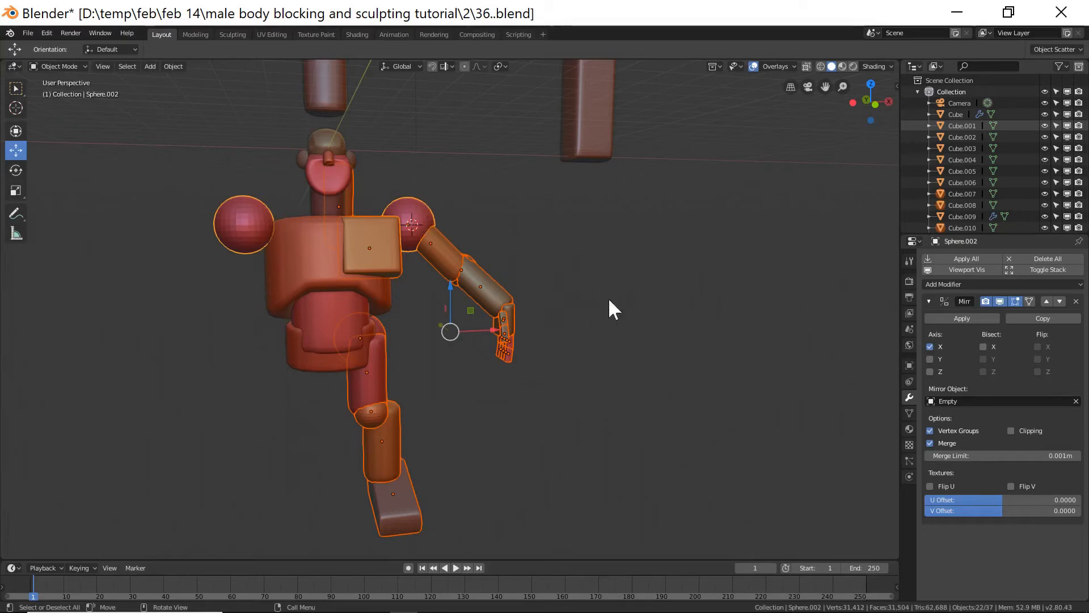
Link the shoulder sphere's Mirror modifier to all the selected body parts.
{"action": "key", "text": "ctrl"}
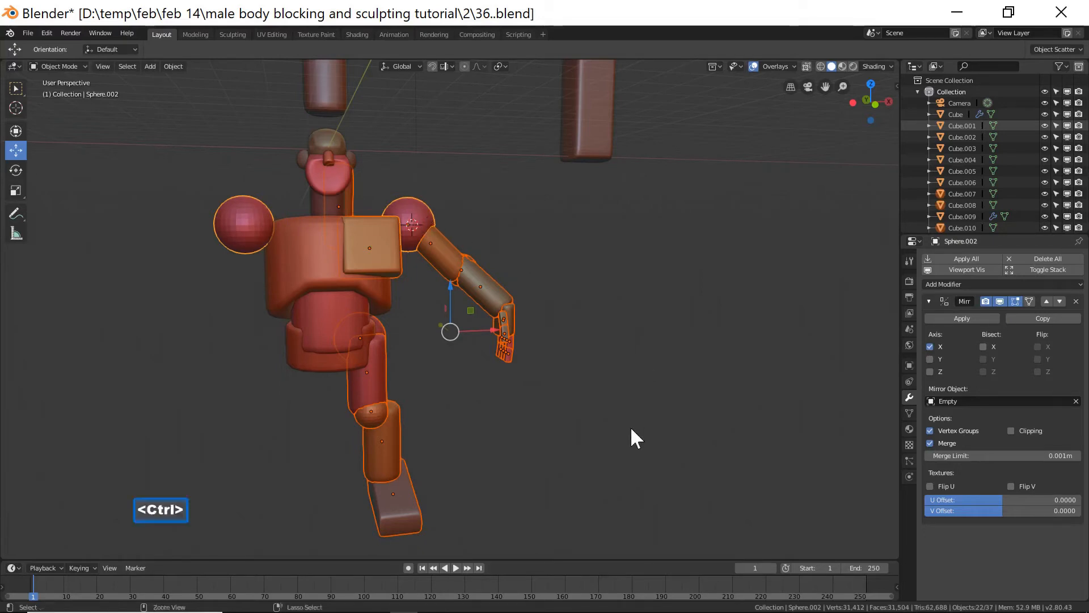
{"action": "key", "text": "ctrl+l"}
{"action": "mouse_move", "coordinate": [631, 426]}
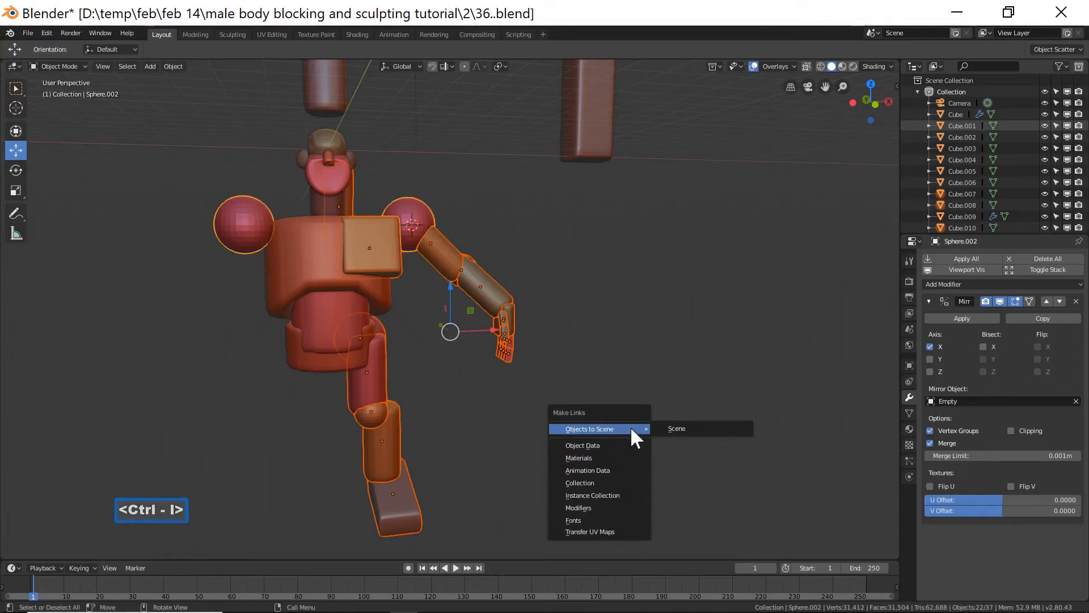
{"action": "left_click", "coordinate": [611, 504]}
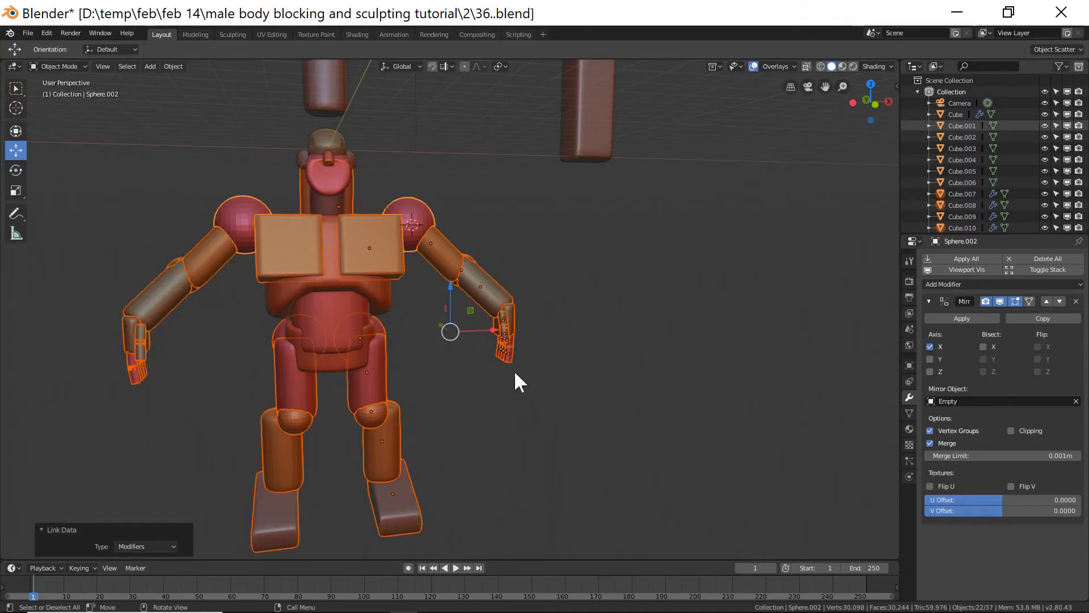
Deselect everything, then select the back-of-neck piece and nudge it slightly sideways.
{"action": "left_click", "coordinate": [653, 404]}
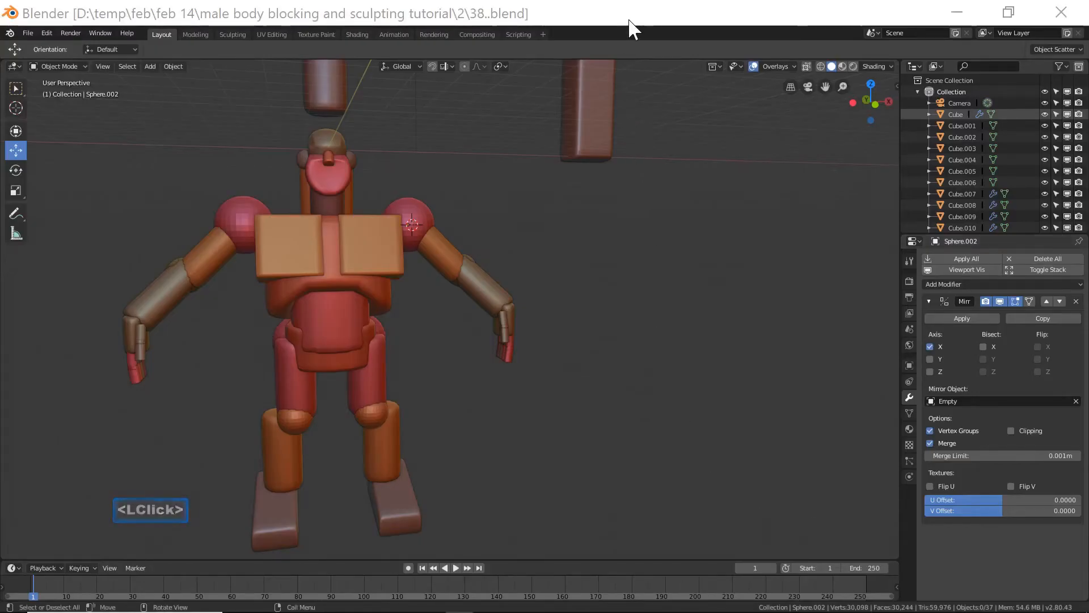
{"action": "left_click", "coordinate": [630, 19]}
{"action": "middle_click_drag", "start_coordinate": [588, 369], "coordinate": [389, 359]}
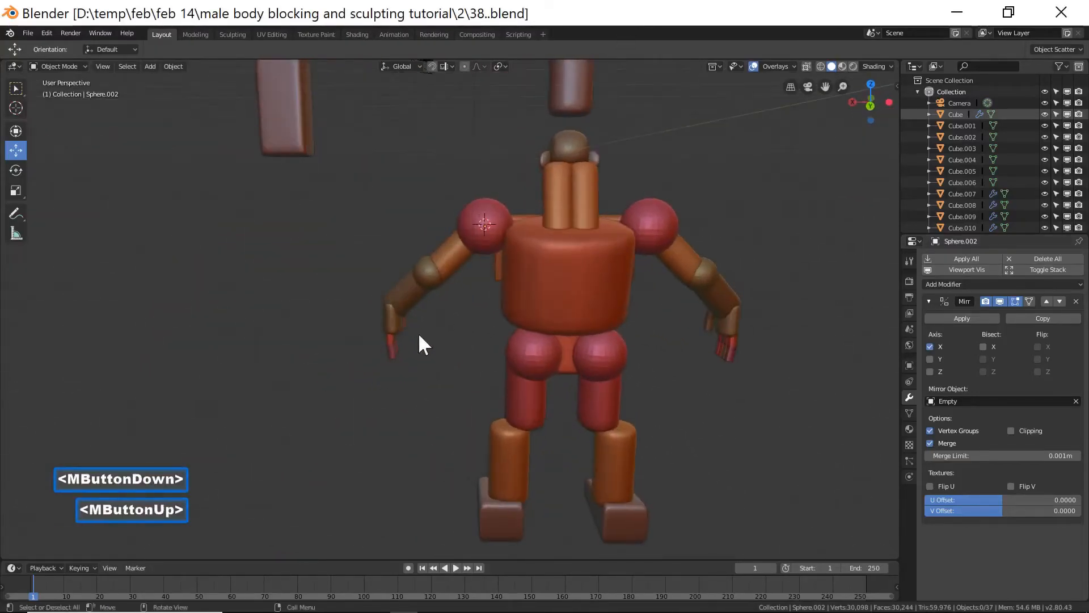
{"action": "left_click", "coordinate": [553, 211]}
{"action": "left_click_drag", "start_coordinate": [520, 205], "coordinate": [517, 207]}
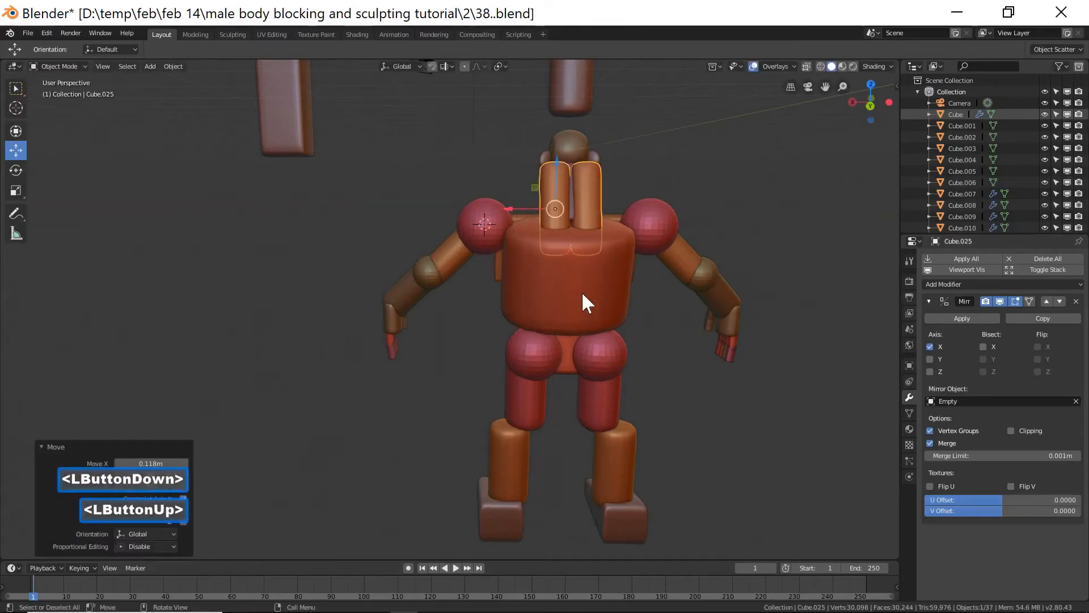
{"action": "middle_click_drag", "start_coordinate": [413, 328], "coordinate": [514, 277]}
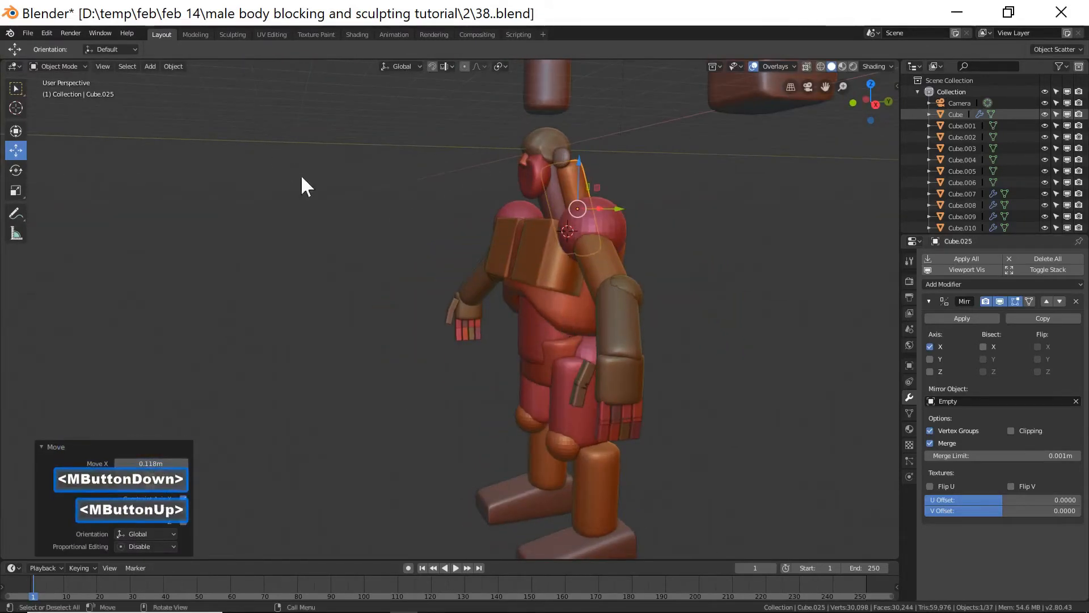
Select the shoulder sphere and all the upper arm, forearm and hand pieces.
{"action": "left_click", "coordinate": [613, 226]}
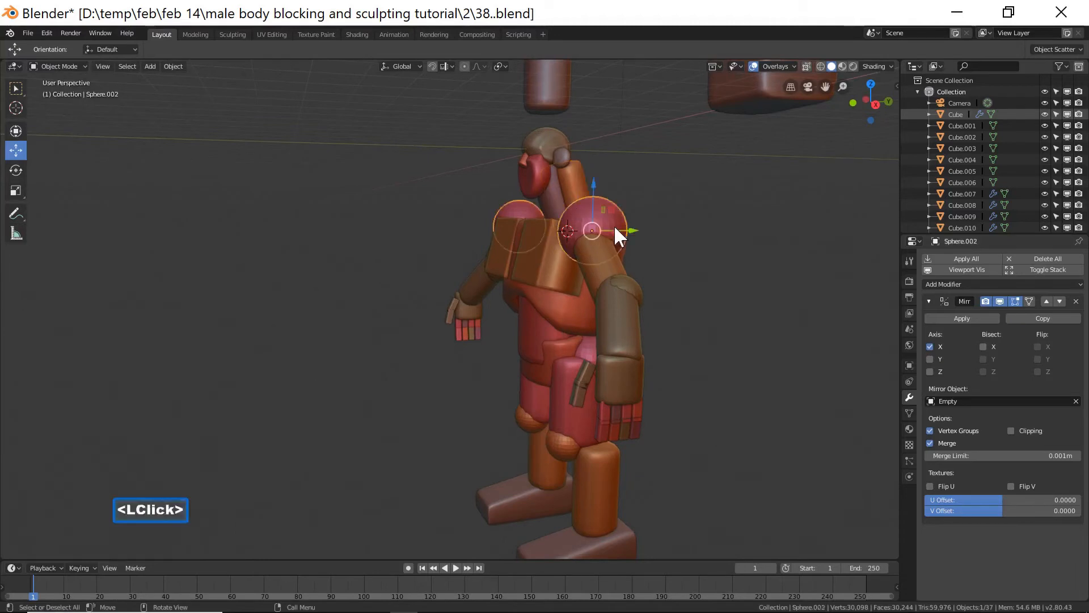
{"action": "left_click", "coordinate": [609, 268], "text": "shift"}
{"action": "left_click", "coordinate": [637, 283], "text": "shift"}
{"action": "left_click", "coordinate": [619, 345], "text": "shift"}
{"action": "middle_click_drag", "start_coordinate": [605, 377], "coordinate": [677, 368]}
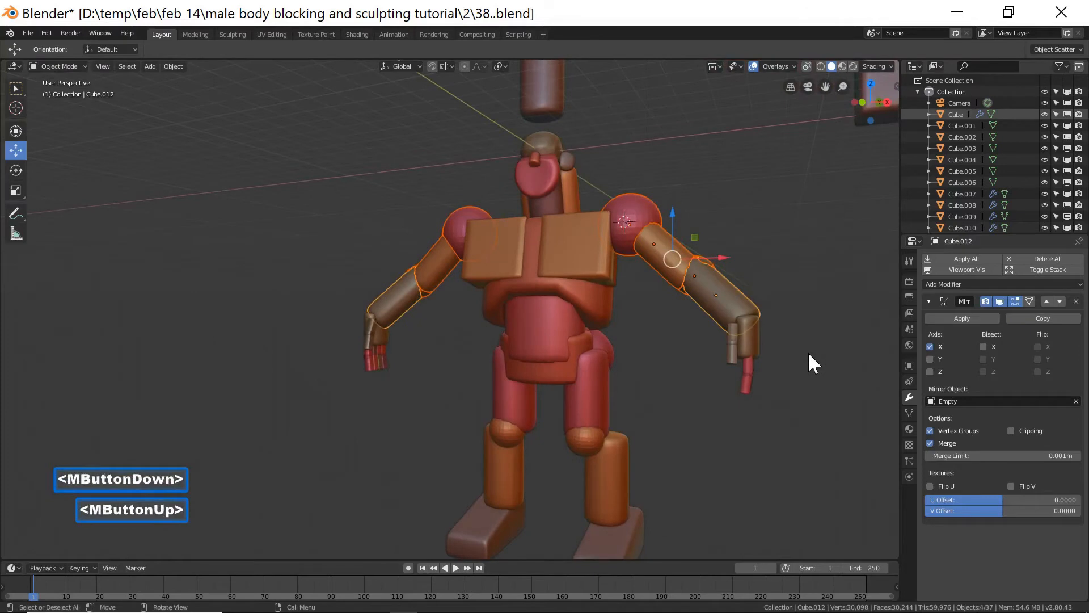
{"action": "key", "text": "c"}
{"action": "mouse_move", "coordinate": [760, 383]}
{"action": "left_mouse_down"}
{"action": "mouse_move", "coordinate": [747, 392]}
{"action": "mouse_move", "coordinate": [783, 379]}
{"action": "left_mouse_up"}
{"action": "middle_click_drag", "start_coordinate": [799, 369], "coordinate": [697, 370]}
{"action": "key", "text": "c"}
{"action": "left_click", "coordinate": [760, 366]}
{"action": "right_click", "coordinate": [750, 352]}
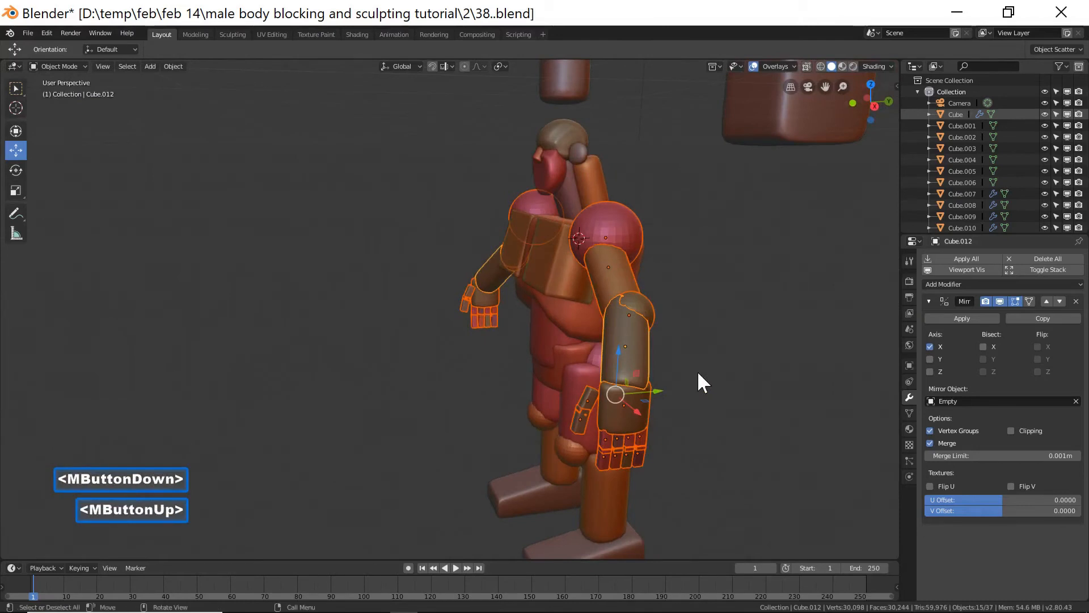
Adjust the selected arm pieces' position in side view, then check the front view and deselect.
{"action": "key", "text": "KP_3"}
{"action": "left_click_drag", "start_coordinate": [552, 321], "coordinate": [560, 229]}
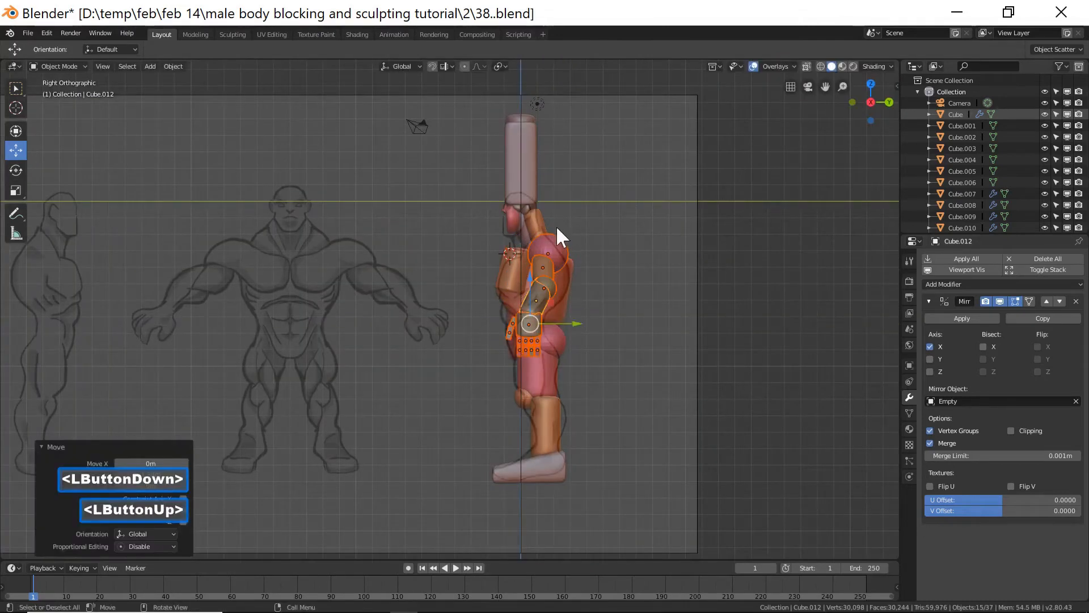
{"action": "left_click_drag", "start_coordinate": [530, 276], "coordinate": [535, 286]}
{"action": "left_click_drag", "start_coordinate": [581, 329], "coordinate": [583, 309]}
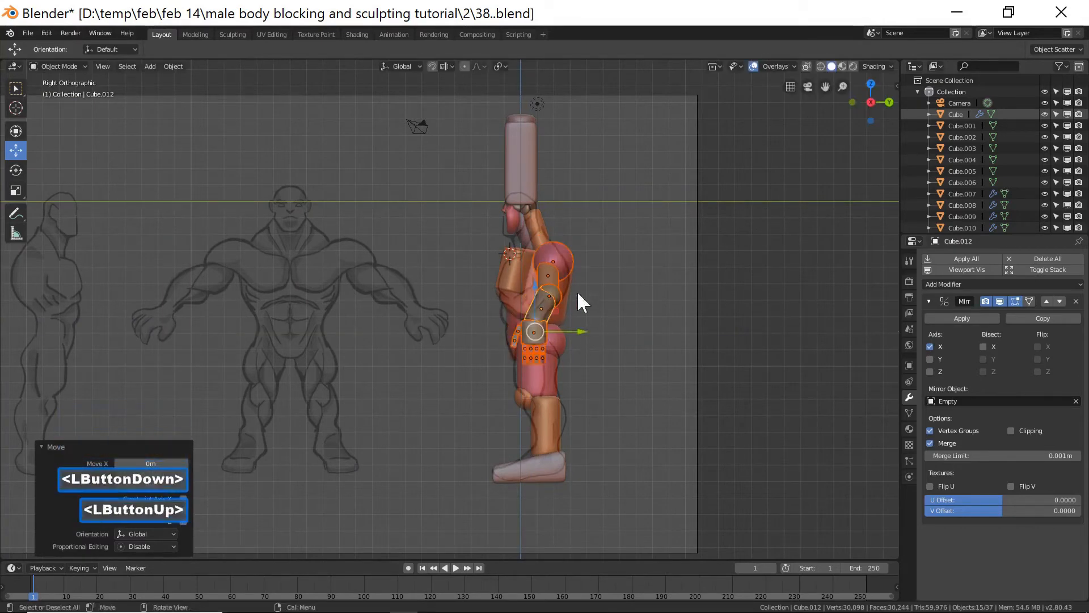
{"action": "left_click", "coordinate": [535, 286]}
{"action": "key", "text": "End"}
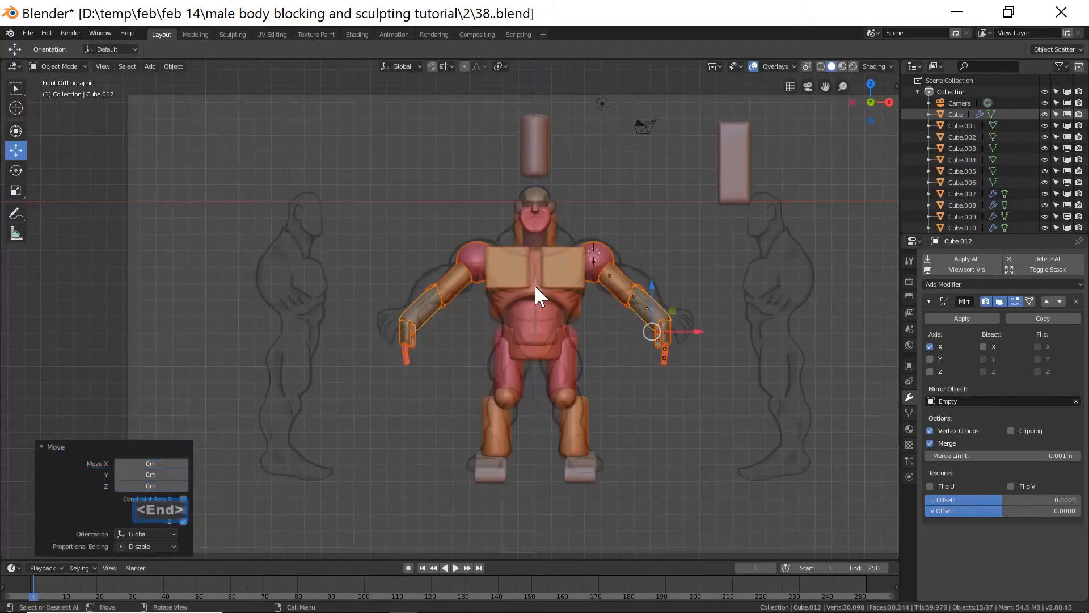
{"action": "left_click", "coordinate": [702, 258]}
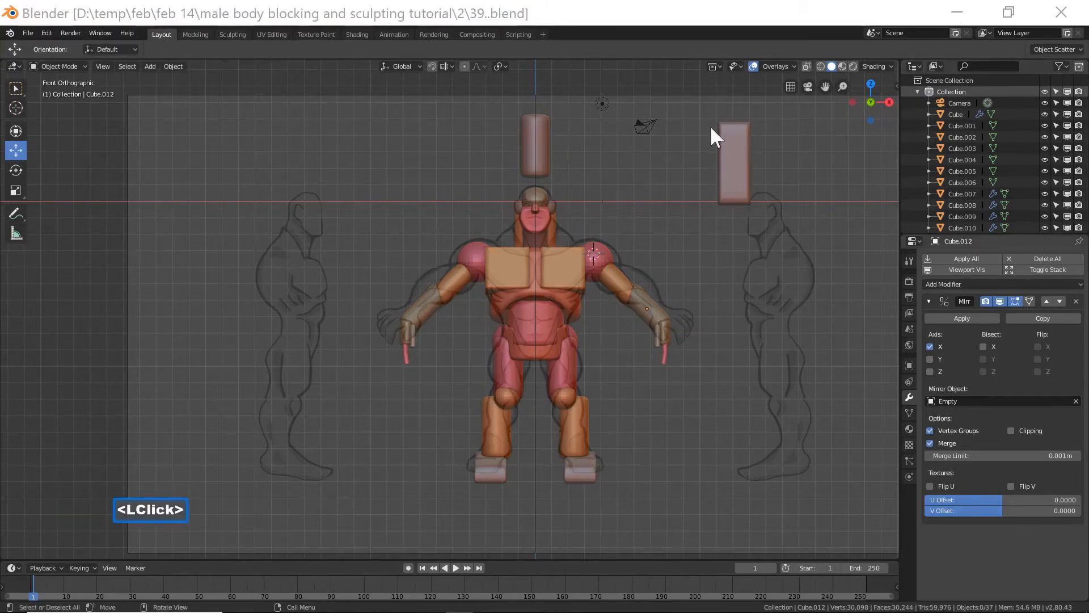
{"action": "left_click", "coordinate": [704, 19]}
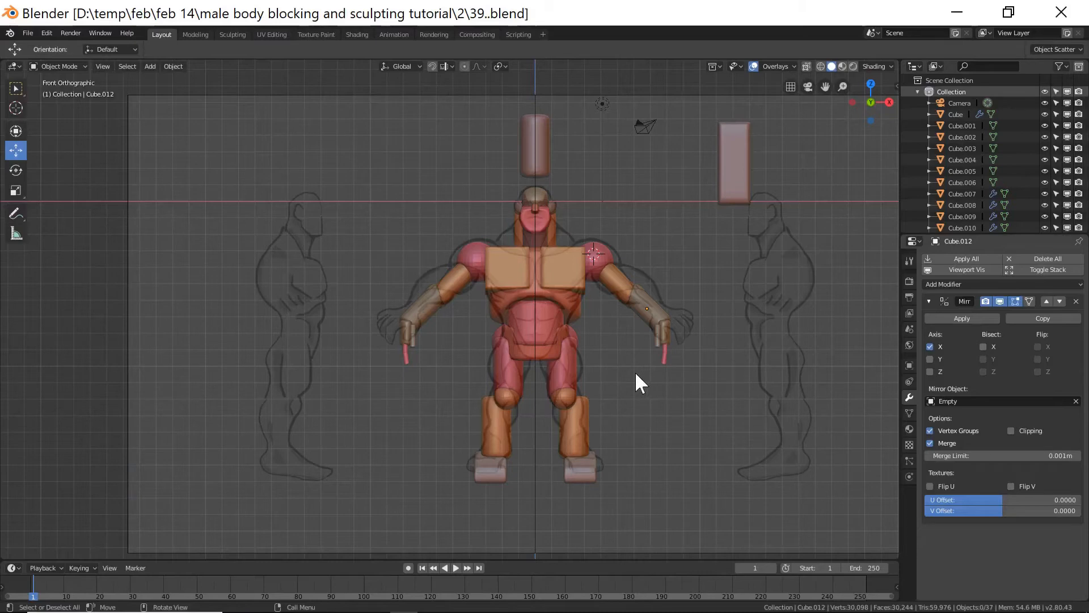
Select the back-of-neck piece and switch it to Sculpt Mode.
{"action": "left_click", "coordinate": [555, 230]}
{"action": "middle_click_drag", "start_coordinate": [692, 258], "coordinate": [419, 245]}
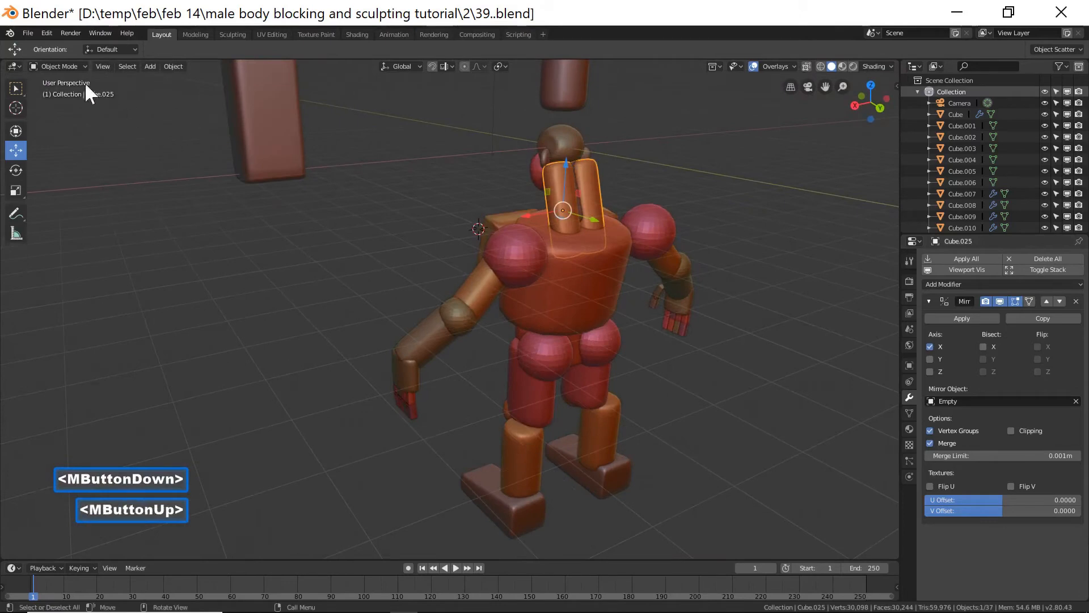
{"action": "left_click", "coordinate": [66, 65]}
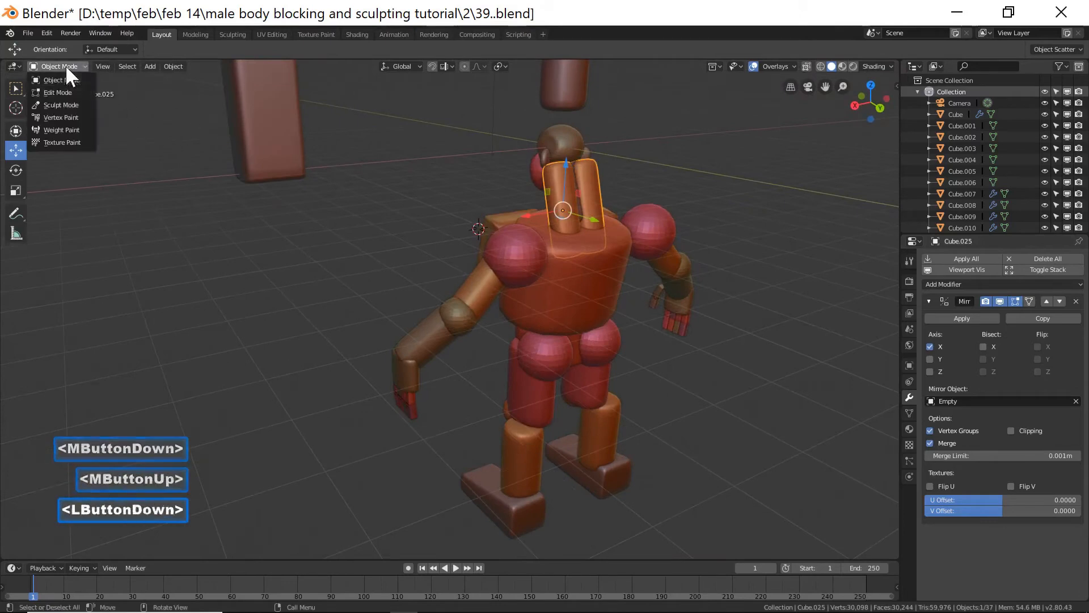
{"action": "left_click", "coordinate": [70, 105]}
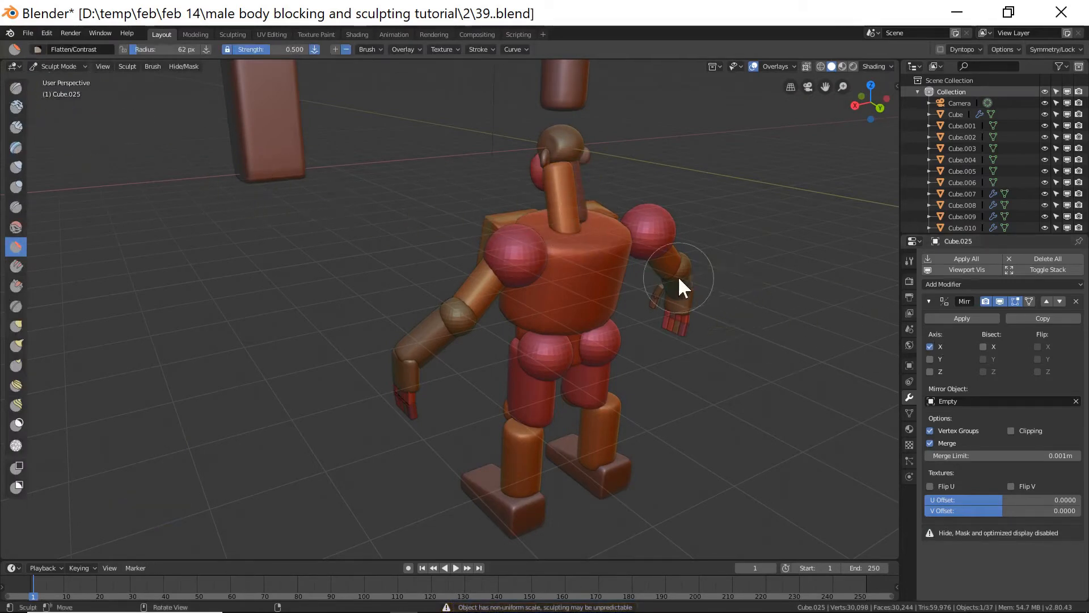
Choose the Grab brush and set its radius to 145 px.
{"action": "middle_click_drag", "start_coordinate": [750, 304], "coordinate": [647, 340], "text": "ctrl"}
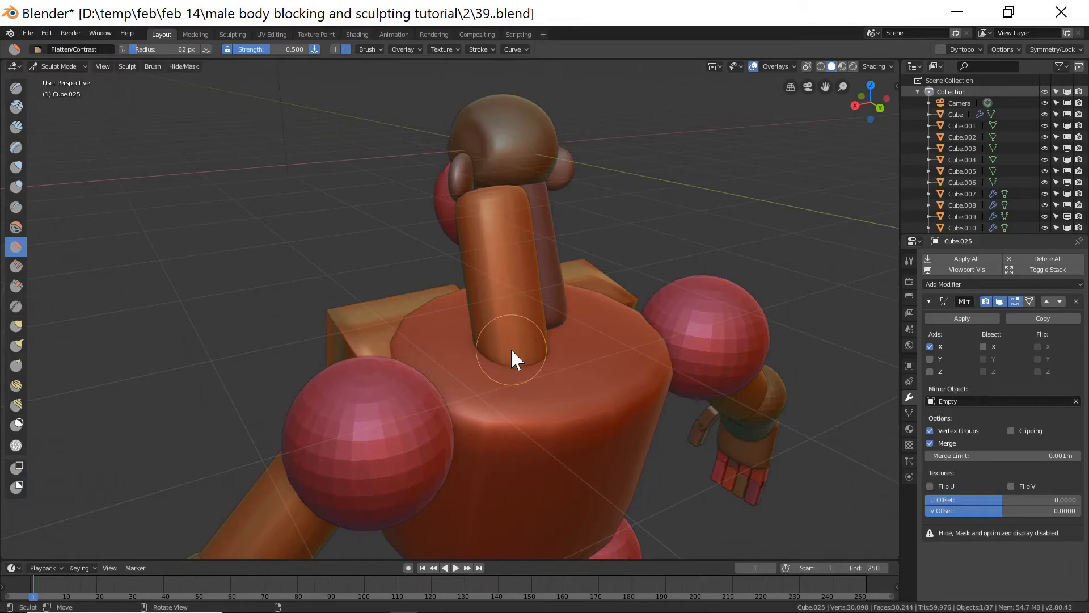
{"action": "left_click", "coordinate": [17, 328]}
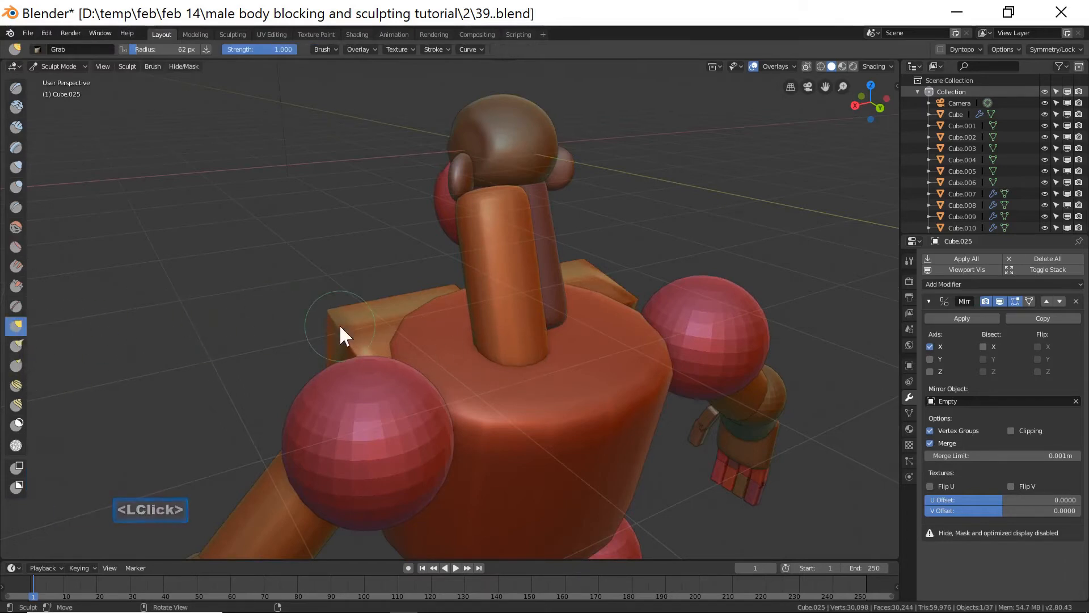
{"action": "key", "text": "f"}
{"action": "left_click", "coordinate": [521, 386]}
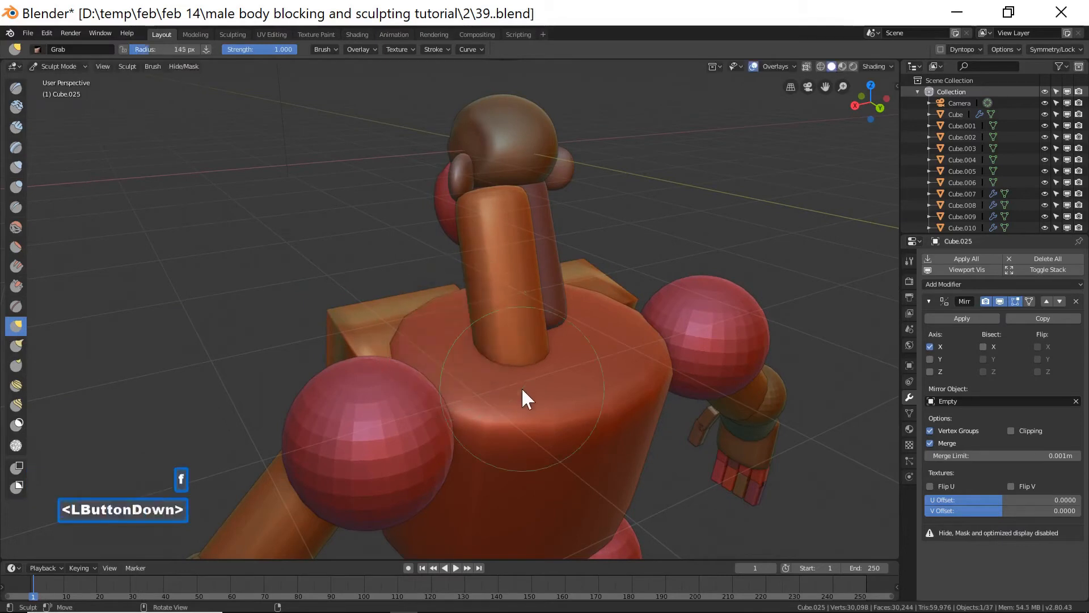
{"action": "left_click_drag", "start_coordinate": [502, 348], "coordinate": [503, 345]}
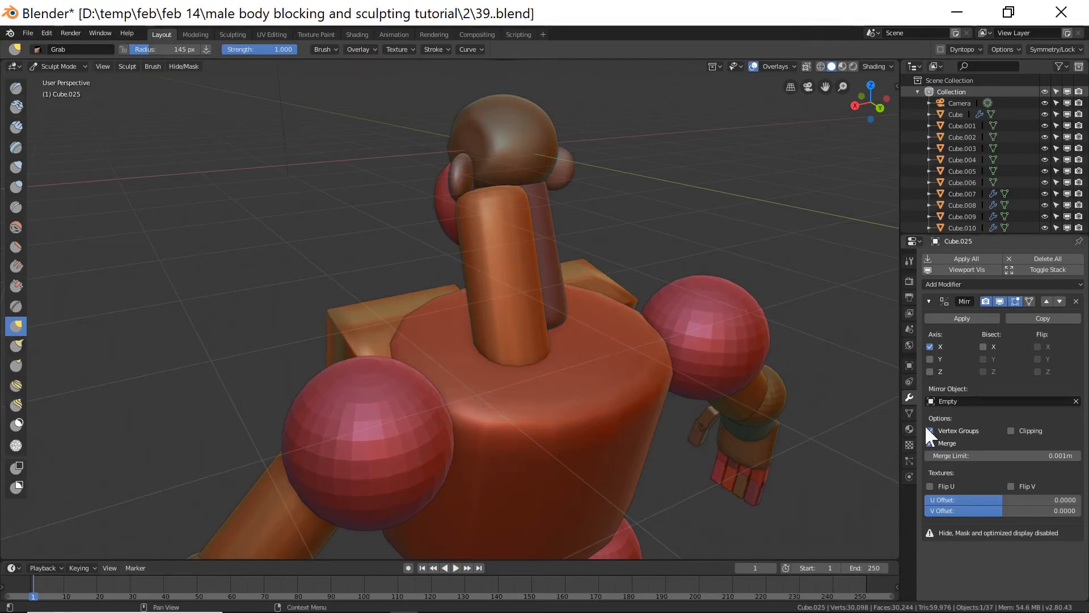
Turn off X mirror symmetry in the brush's Symmetry/Lock settings.
{"action": "left_click", "coordinate": [909, 261]}
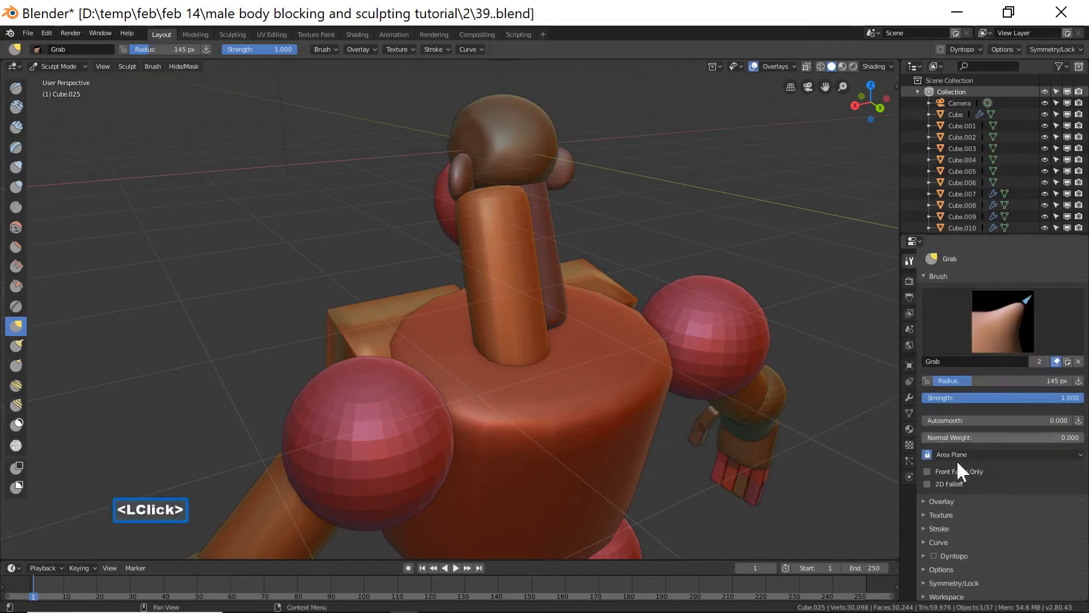
{"action": "scroll", "coordinate": [953, 521], "scroll_direction": "down", "scroll_amount": 3}
{"action": "left_click", "coordinate": [939, 579]}
{"action": "left_click", "coordinate": [931, 579]}
{"action": "scroll", "coordinate": [969, 557], "scroll_direction": "down", "scroll_amount": 2}
{"action": "left_click", "coordinate": [923, 580]}
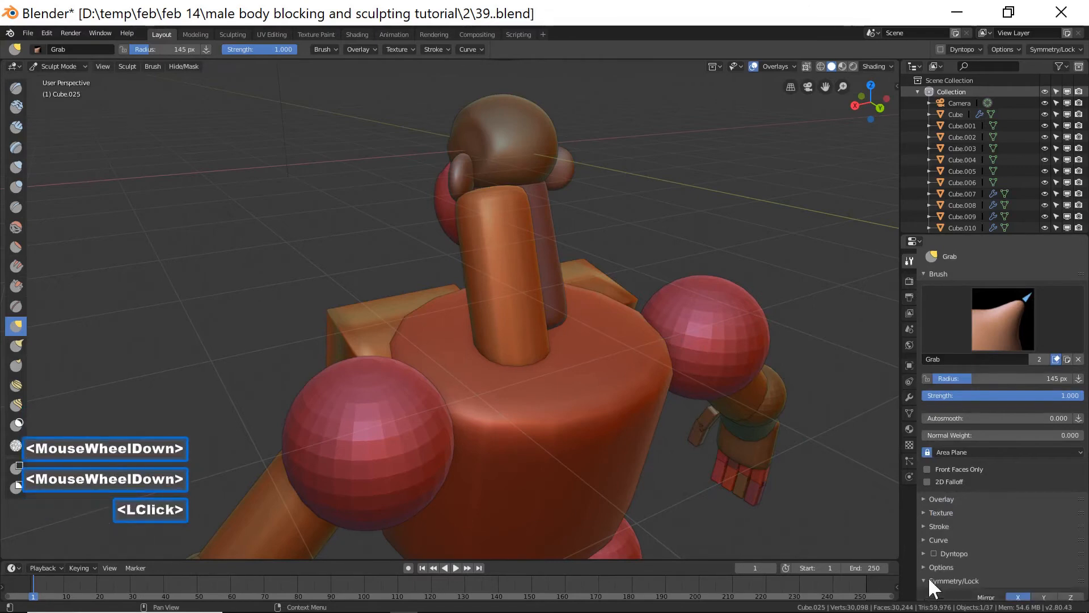
{"action": "scroll", "coordinate": [957, 568], "scroll_direction": "down", "scroll_amount": 2}
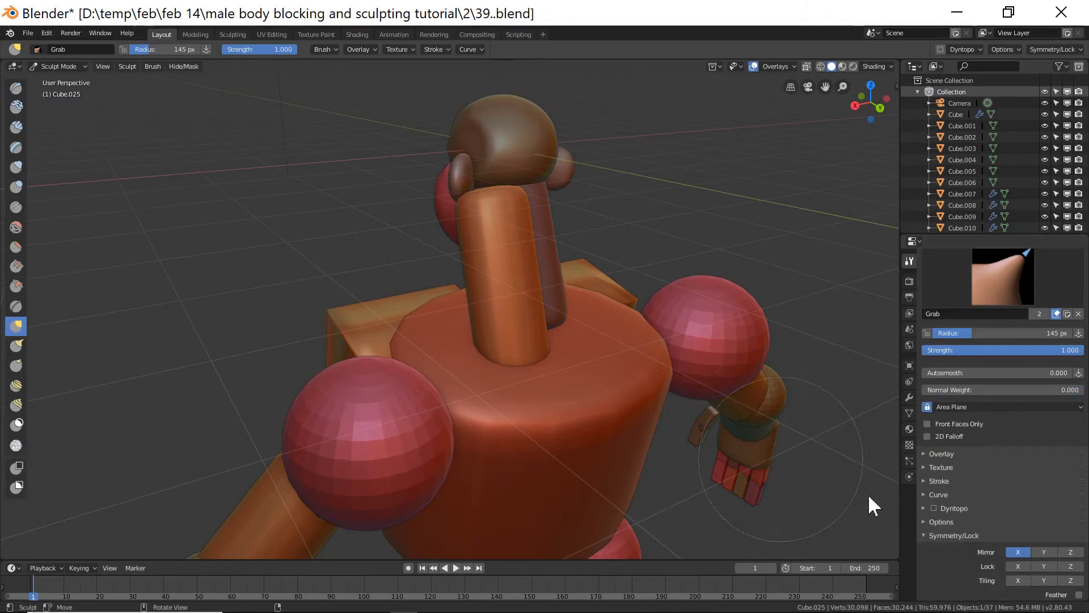
{"action": "left_click", "coordinate": [1016, 551]}
Grab-sculpt the back-of-neck piece into a trapezius shape, using an 82 px brush radius.
{"action": "left_click_drag", "start_coordinate": [494, 347], "coordinate": [428, 350]}
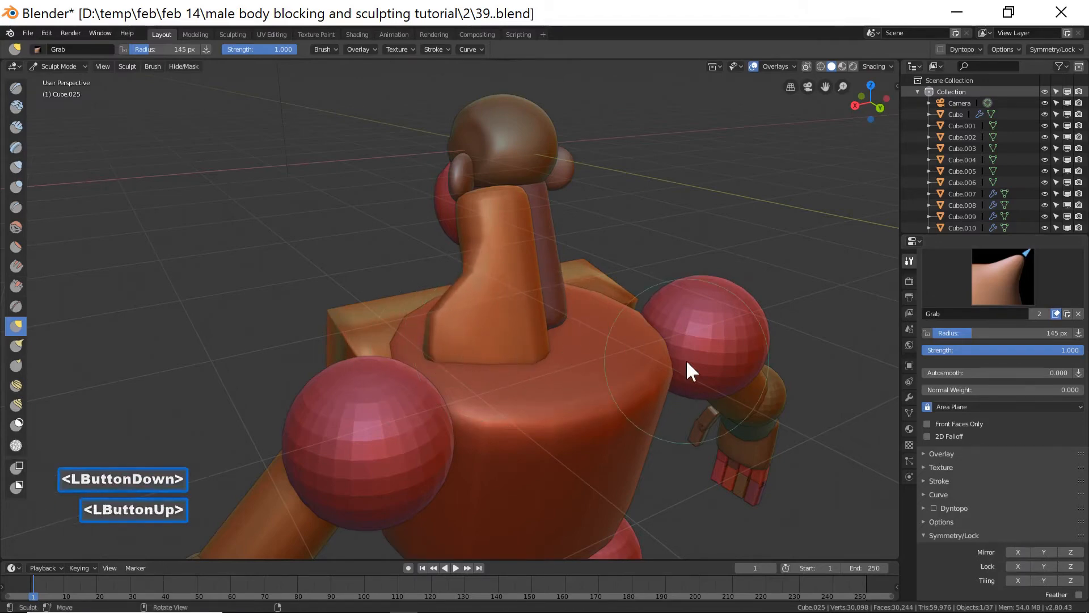
{"action": "key", "text": "End"}
{"action": "left_click_drag", "start_coordinate": [494, 317], "coordinate": [492, 315]}
{"action": "key", "text": "f"}
{"action": "left_click", "coordinate": [478, 316]}
{"action": "left_click_drag", "start_coordinate": [492, 317], "coordinate": [497, 314]}
{"action": "key", "text": "f"}
{"action": "left_click", "coordinate": [481, 315]}
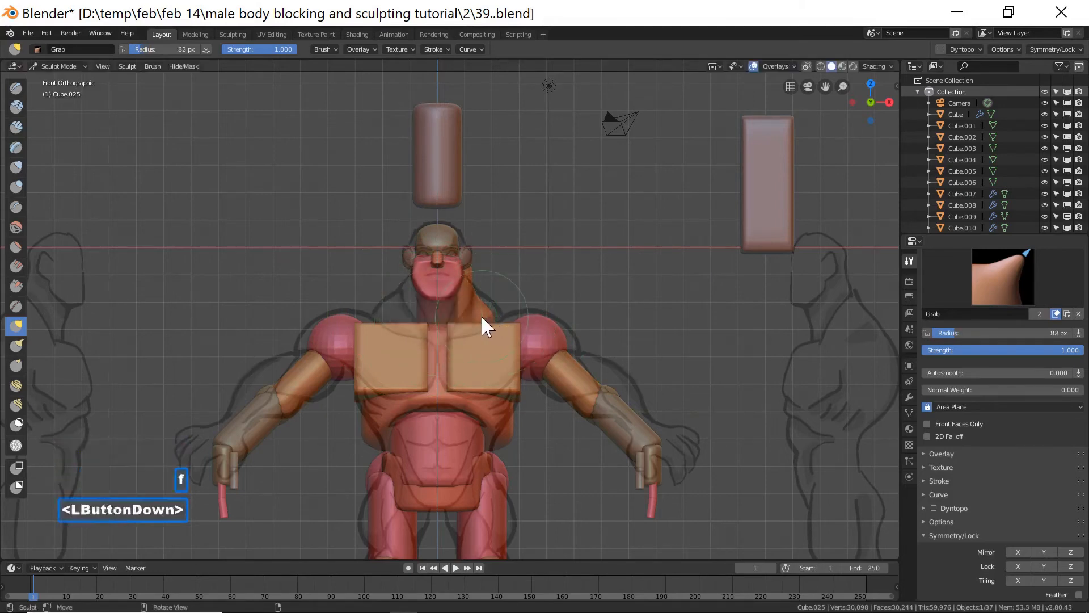
{"action": "left_click_drag", "start_coordinate": [483, 308], "coordinate": [489, 308]}
{"action": "mouse_move", "coordinate": [486, 308]}
{"action": "left_mouse_down"}
{"action": "mouse_move", "coordinate": [497, 304]}
{"action": "mouse_move", "coordinate": [481, 310]}
{"action": "mouse_move", "coordinate": [485, 299]}
{"action": "left_mouse_up"}
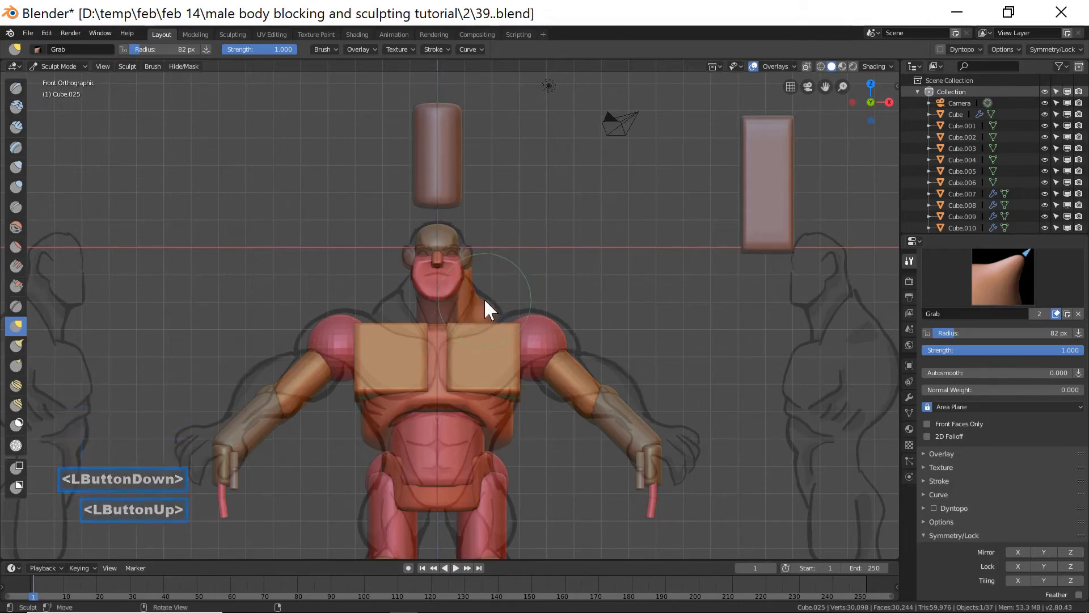
{"action": "mouse_move", "coordinate": [486, 298]}
{"action": "left_mouse_down"}
{"action": "mouse_move", "coordinate": [486, 315]}
{"action": "mouse_move", "coordinate": [527, 308]}
{"action": "left_mouse_up"}
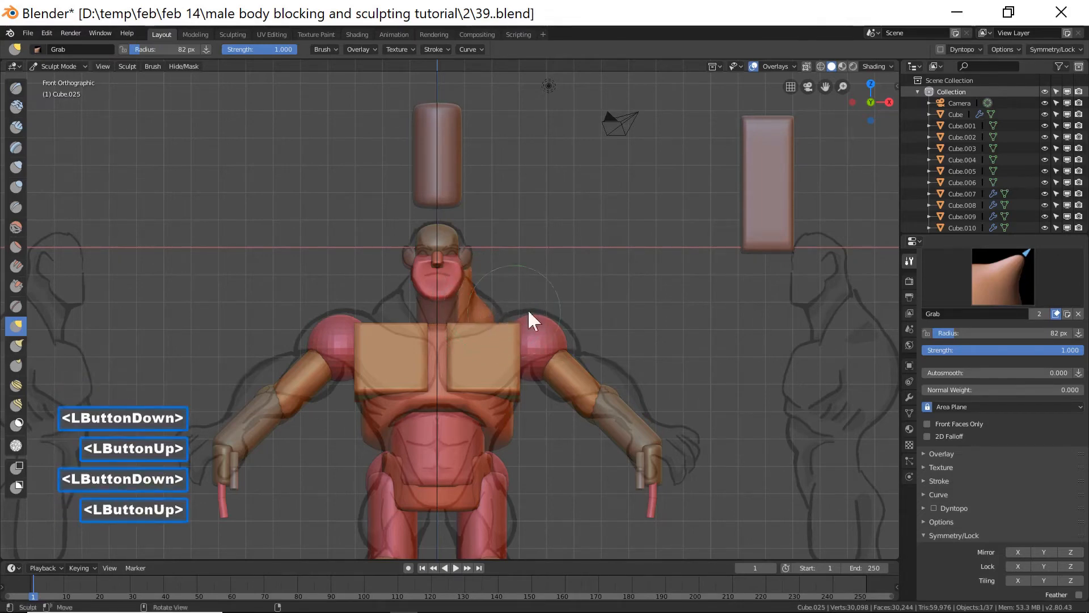
Inflate the trapezius piece with the Inflate/Deflate brush at a 127 px radius.
{"action": "mouse_move", "coordinate": [527, 309]}
{"action": "middle_mouse_down"}
{"action": "mouse_move", "coordinate": [634, 299]}
{"action": "mouse_move", "coordinate": [482, 322]}
{"action": "mouse_move", "coordinate": [487, 333]}
{"action": "mouse_move", "coordinate": [549, 323]}
{"action": "mouse_move", "coordinate": [527, 345]}
{"action": "mouse_move", "coordinate": [340, 238]}
{"action": "middle_mouse_up"}
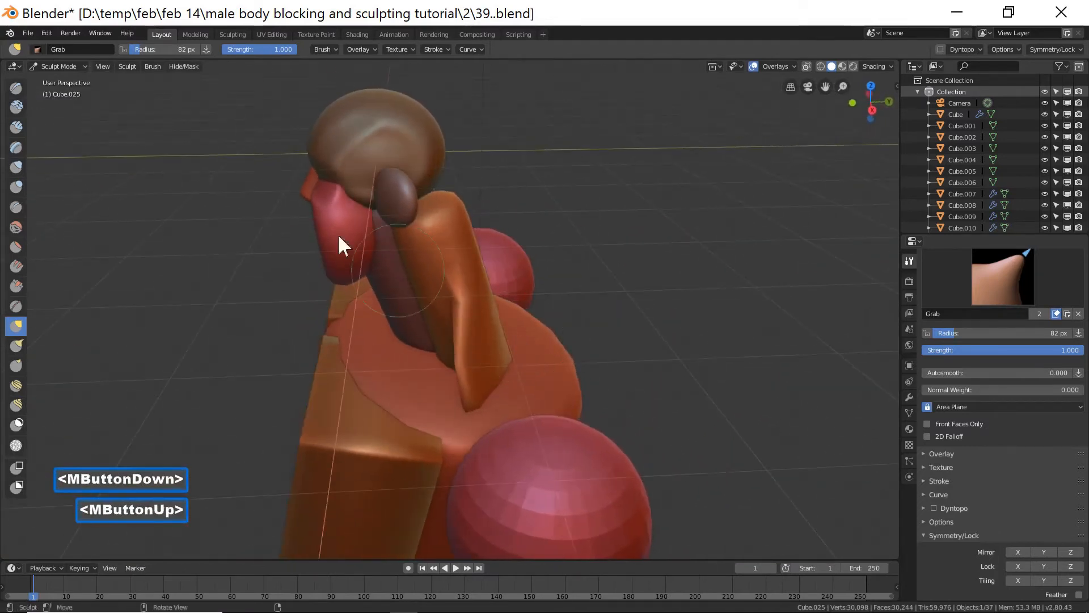
{"action": "left_click", "coordinate": [16, 167]}
{"action": "mouse_move", "coordinate": [464, 338]}
{"action": "left_mouse_down"}
{"action": "mouse_move", "coordinate": [483, 342]}
{"action": "mouse_move", "coordinate": [463, 329]}
{"action": "mouse_move", "coordinate": [471, 346]}
{"action": "mouse_move", "coordinate": [458, 325]}
{"action": "mouse_move", "coordinate": [477, 322]}
{"action": "mouse_move", "coordinate": [473, 300]}
{"action": "mouse_move", "coordinate": [454, 383]}
{"action": "left_mouse_up"}
{"action": "key", "text": "f"}
{"action": "left_click", "coordinate": [490, 331]}
{"action": "mouse_move", "coordinate": [453, 383]}
{"action": "middle_mouse_down"}
{"action": "mouse_move", "coordinate": [444, 366]}
{"action": "mouse_move", "coordinate": [475, 329]}
{"action": "middle_mouse_up"}
{"action": "left_click_drag", "start_coordinate": [494, 349], "coordinate": [501, 313]}
{"action": "middle_click_drag", "start_coordinate": [500, 313], "coordinate": [375, 353]}
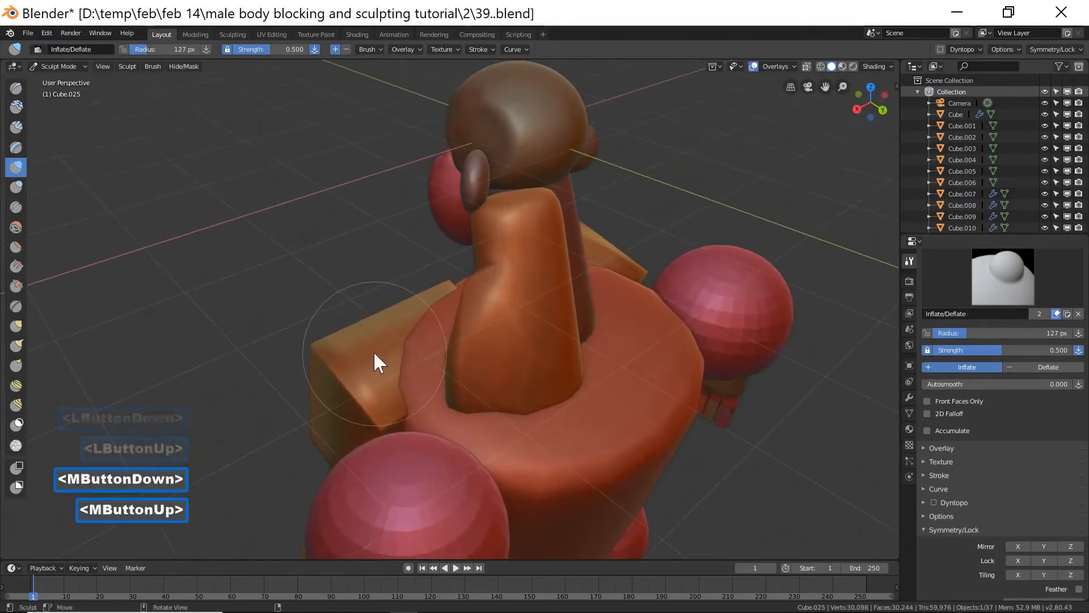
Switch back to the Grab brush and pull the trapezius sides down and outward toward the shoulders.
{"action": "left_click", "coordinate": [16, 326]}
{"action": "mouse_move", "coordinate": [504, 220]}
{"action": "left_mouse_down"}
{"action": "mouse_move", "coordinate": [483, 225]}
{"action": "mouse_move", "coordinate": [547, 206]}
{"action": "mouse_move", "coordinate": [590, 219]}
{"action": "left_mouse_up"}
{"action": "left_click", "coordinate": [486, 226]}
{"action": "left_click", "coordinate": [515, 224]}
{"action": "middle_click_drag", "start_coordinate": [591, 219], "coordinate": [587, 213]}
{"action": "mouse_move", "coordinate": [541, 196]}
{"action": "left_mouse_down"}
{"action": "mouse_move", "coordinate": [554, 197]}
{"action": "mouse_move", "coordinate": [533, 219]}
{"action": "mouse_move", "coordinate": [573, 233]}
{"action": "left_mouse_up"}
{"action": "middle_click_drag", "start_coordinate": [573, 234], "coordinate": [521, 215]}
{"action": "mouse_move", "coordinate": [522, 214]}
{"action": "left_mouse_down"}
{"action": "mouse_move", "coordinate": [544, 204]}
{"action": "mouse_move", "coordinate": [539, 211]}
{"action": "left_mouse_up"}
{"action": "left_click_drag", "start_coordinate": [485, 232], "coordinate": [525, 207]}
{"action": "double_click", "coordinate": [498, 227], "text": "shift"}
{"action": "left_click", "coordinate": [528, 206]}
{"action": "middle_click_drag", "start_coordinate": [493, 203], "coordinate": [485, 229]}
{"action": "left_click_drag", "start_coordinate": [482, 230], "coordinate": [509, 200]}
{"action": "mouse_move", "coordinate": [595, 231]}
{"action": "middle_mouse_down"}
{"action": "mouse_move", "coordinate": [499, 219]}
{"action": "mouse_move", "coordinate": [493, 229]}
{"action": "mouse_move", "coordinate": [537, 199]}
{"action": "middle_mouse_up"}
{"action": "left_click_drag", "start_coordinate": [535, 197], "coordinate": [486, 256]}
{"action": "mouse_move", "coordinate": [486, 256]}
{"action": "middle_mouse_down"}
{"action": "mouse_move", "coordinate": [603, 324]}
{"action": "mouse_move", "coordinate": [606, 305]}
{"action": "middle_mouse_up"}
{"action": "left_click", "coordinate": [605, 299], "text": "shift"}
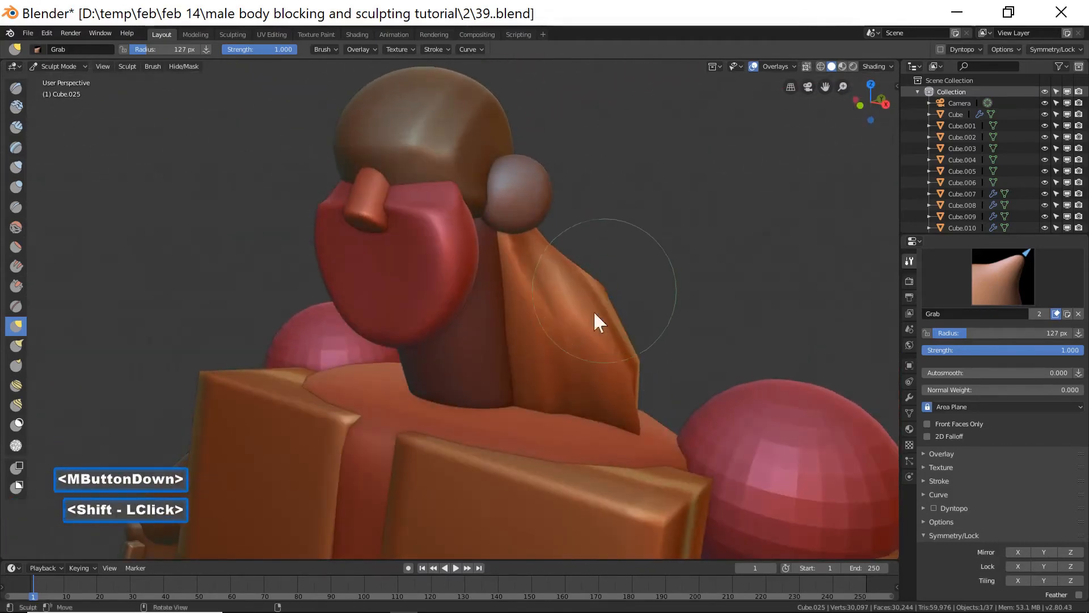
{"action": "mouse_move", "coordinate": [555, 316]}
{"action": "left_mouse_down", "text": "shift"}
{"action": "mouse_move", "coordinate": [572, 372]}
{"action": "mouse_move", "coordinate": [621, 386]}
{"action": "left_mouse_up", "text": "shift"}
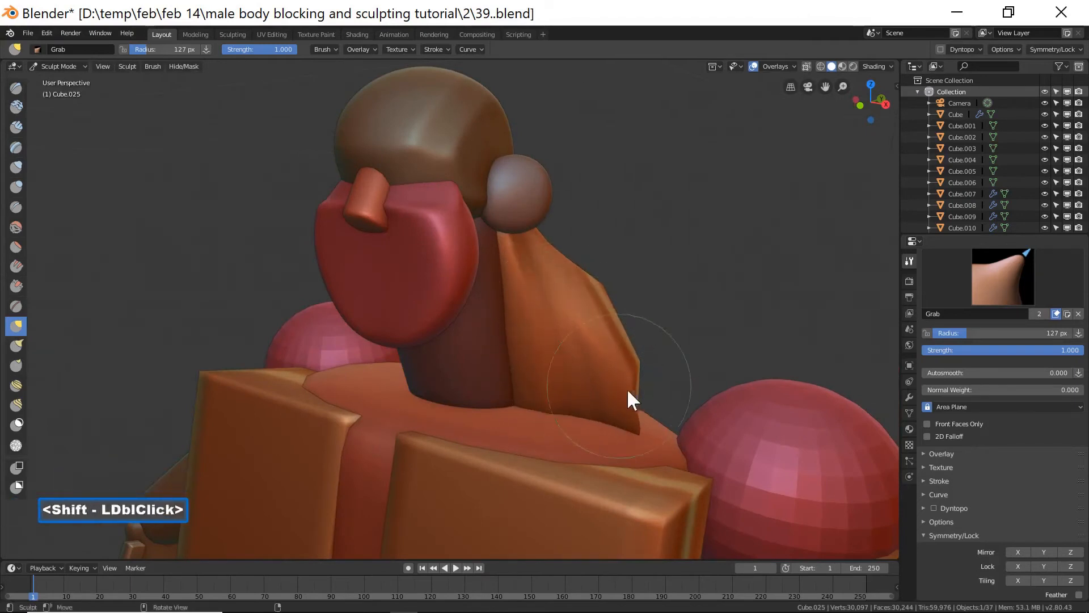
{"action": "left_click", "coordinate": [19, 331]}
{"action": "middle_click_drag", "start_coordinate": [482, 355], "coordinate": [625, 377]}
{"action": "left_click_drag", "start_coordinate": [645, 384], "coordinate": [658, 365]}
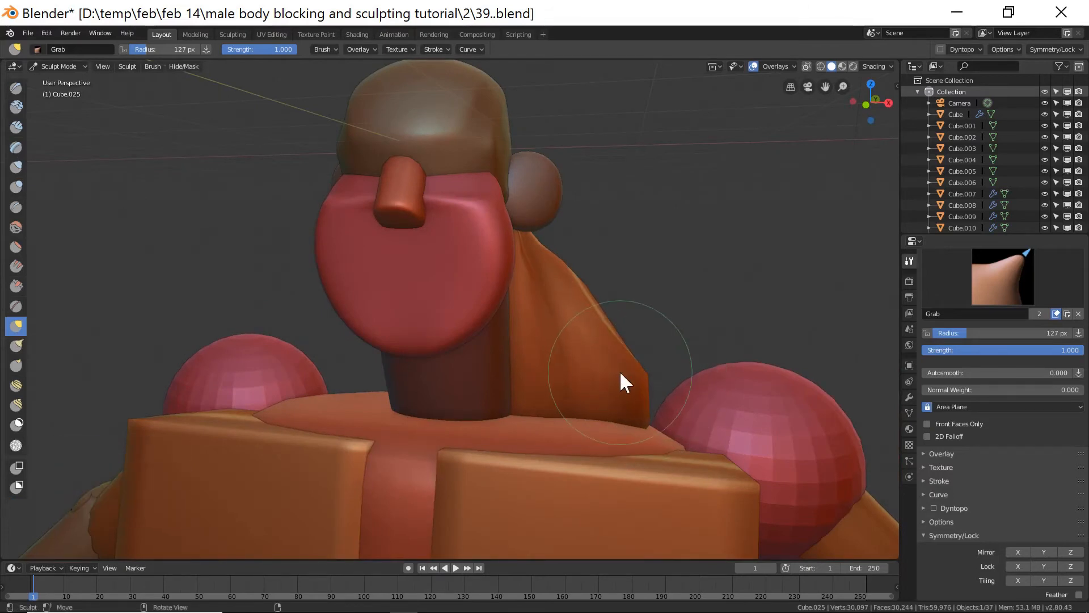
Return to Object Mode.
{"action": "left_click", "coordinate": [62, 67]}
{"action": "left_click", "coordinate": [63, 80]}
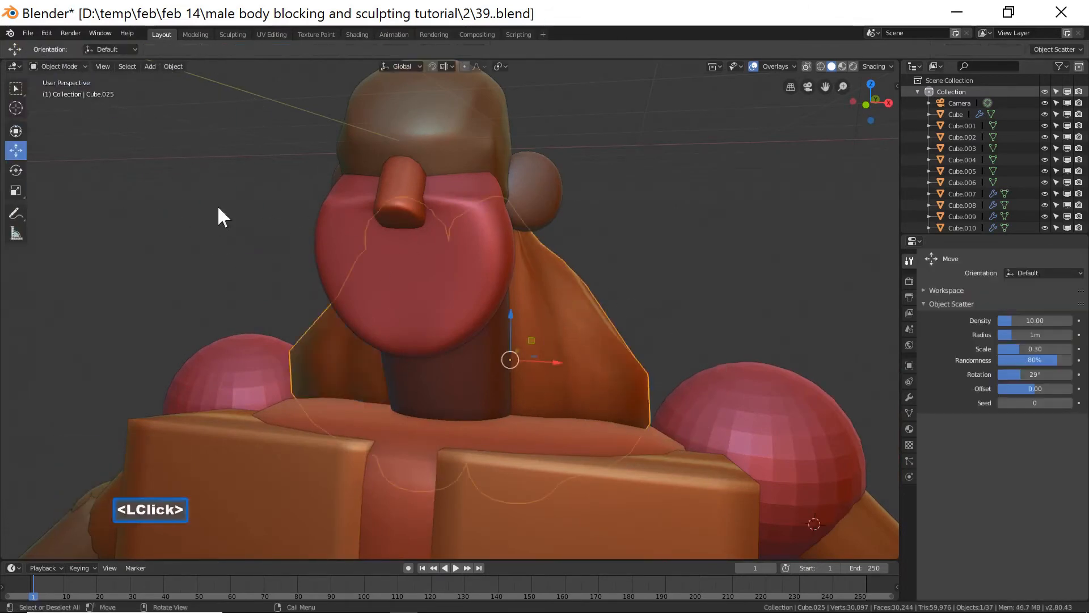
Select the right chest block and switch it into Sculpt Mode in front view.
{"action": "scroll", "coordinate": [604, 381], "scroll_direction": "down", "scroll_amount": 3}
{"action": "mouse_move", "coordinate": [657, 317]}
{"action": "middle_mouse_down"}
{"action": "mouse_move", "coordinate": [424, 336]}
{"action": "mouse_move", "coordinate": [638, 312]}
{"action": "middle_mouse_up"}
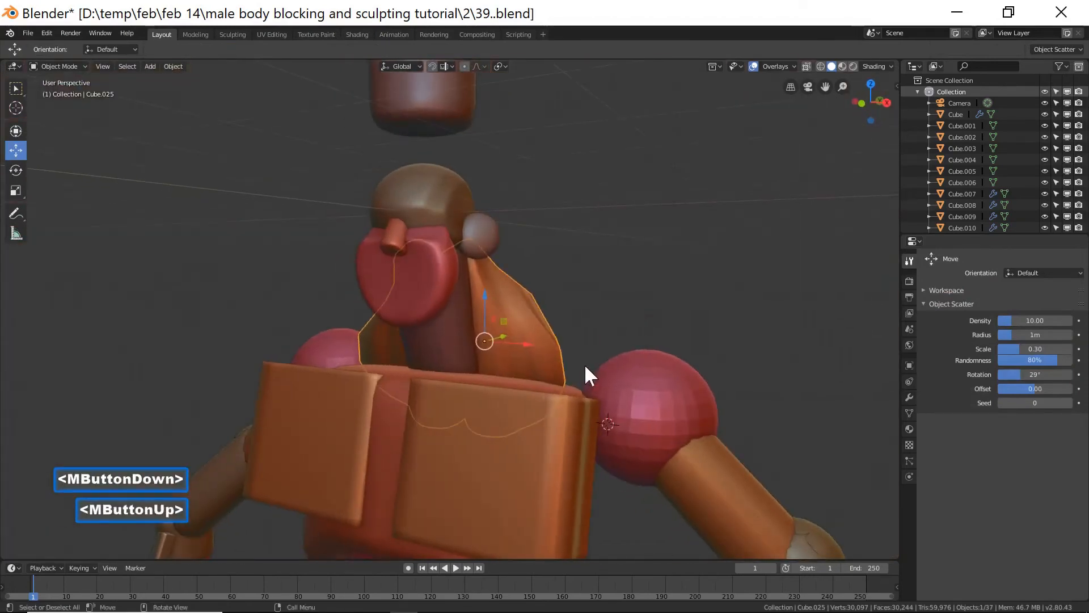
{"action": "scroll", "coordinate": [584, 363], "scroll_direction": "down", "scroll_amount": 2}
{"action": "middle_click_drag", "start_coordinate": [516, 389], "coordinate": [540, 405]}
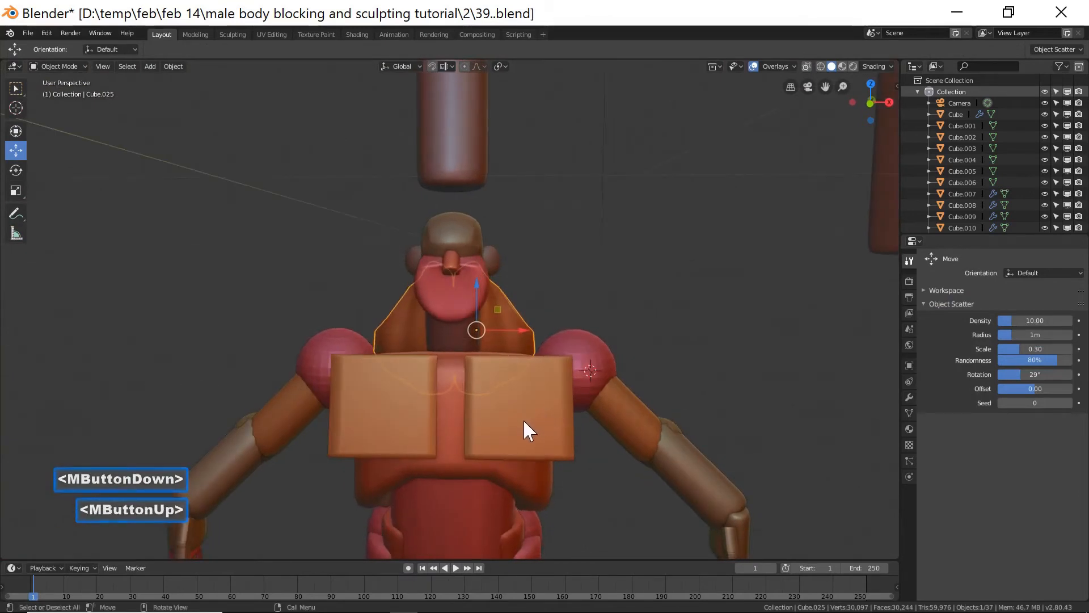
{"action": "left_click", "coordinate": [533, 445]}
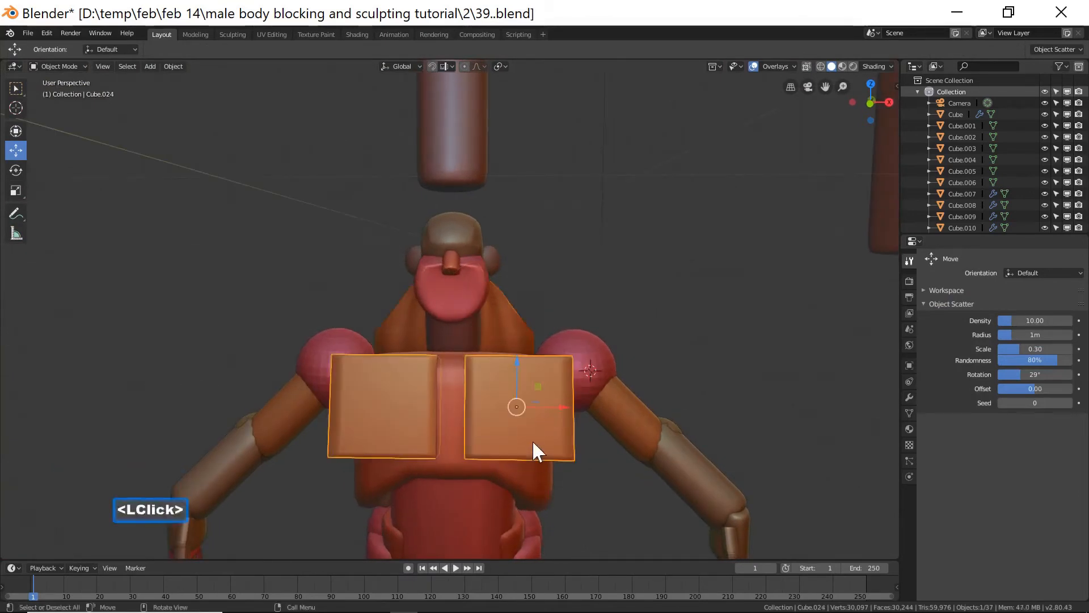
{"action": "key", "text": "End"}
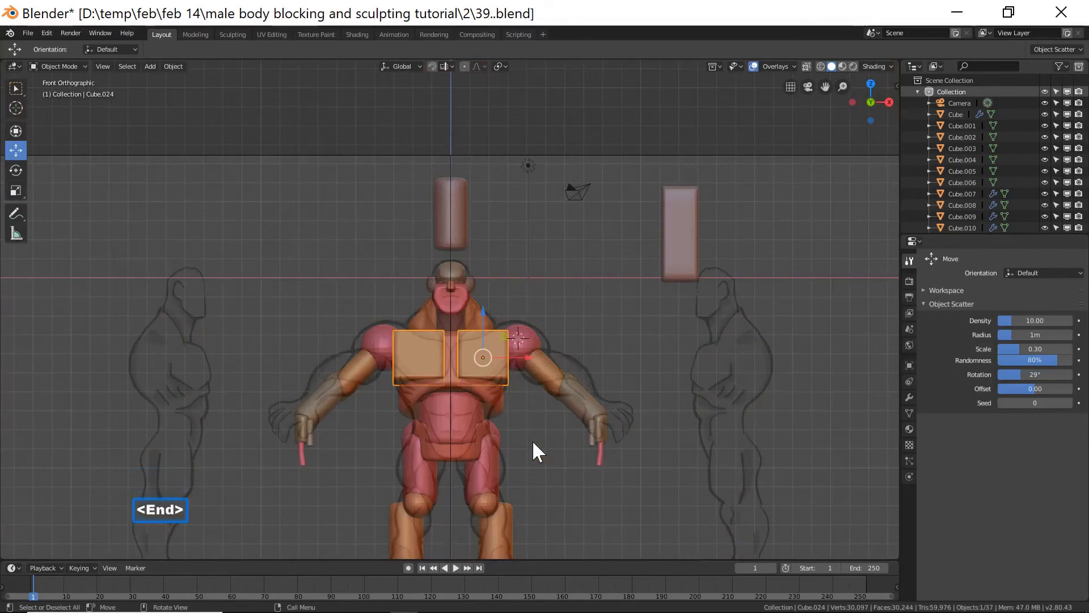
{"action": "scroll", "coordinate": [534, 442], "scroll_direction": "up", "scroll_amount": 4}
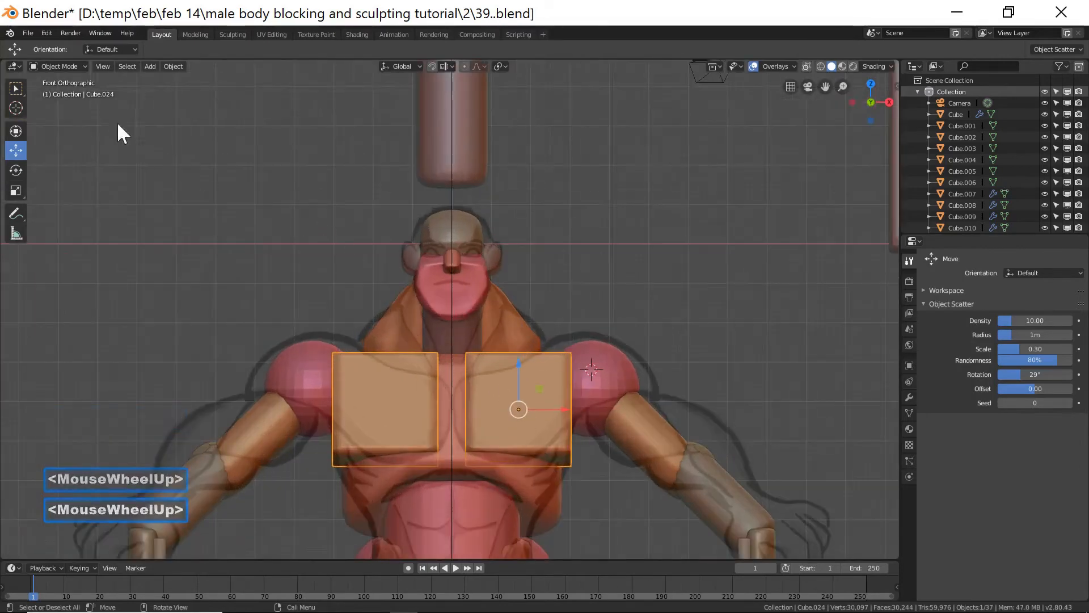
{"action": "left_click", "coordinate": [71, 66]}
{"action": "left_click", "coordinate": [68, 93]}
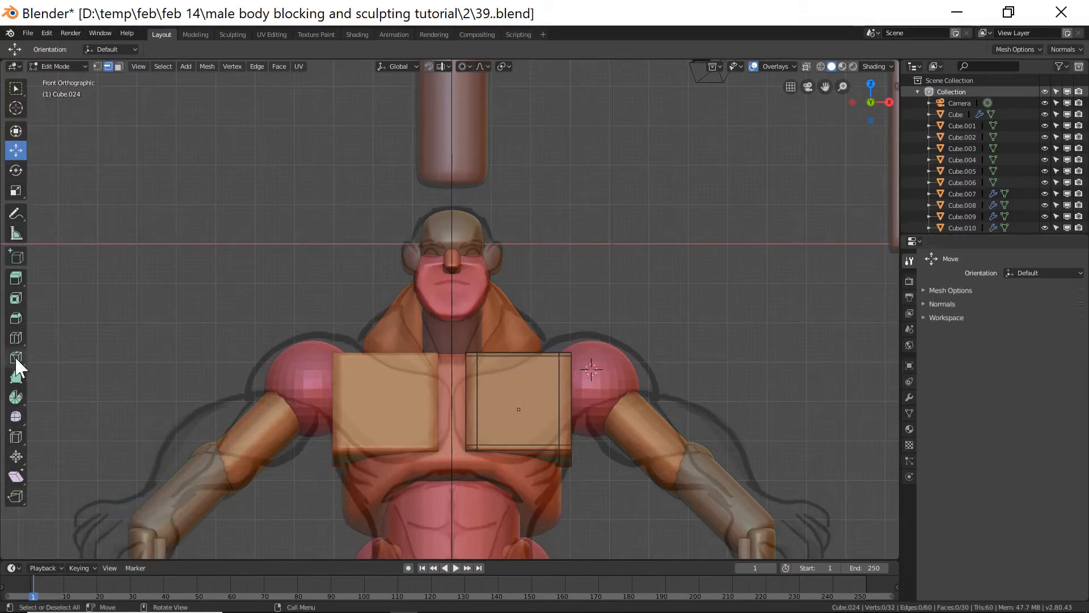
{"action": "left_click", "coordinate": [79, 66]}
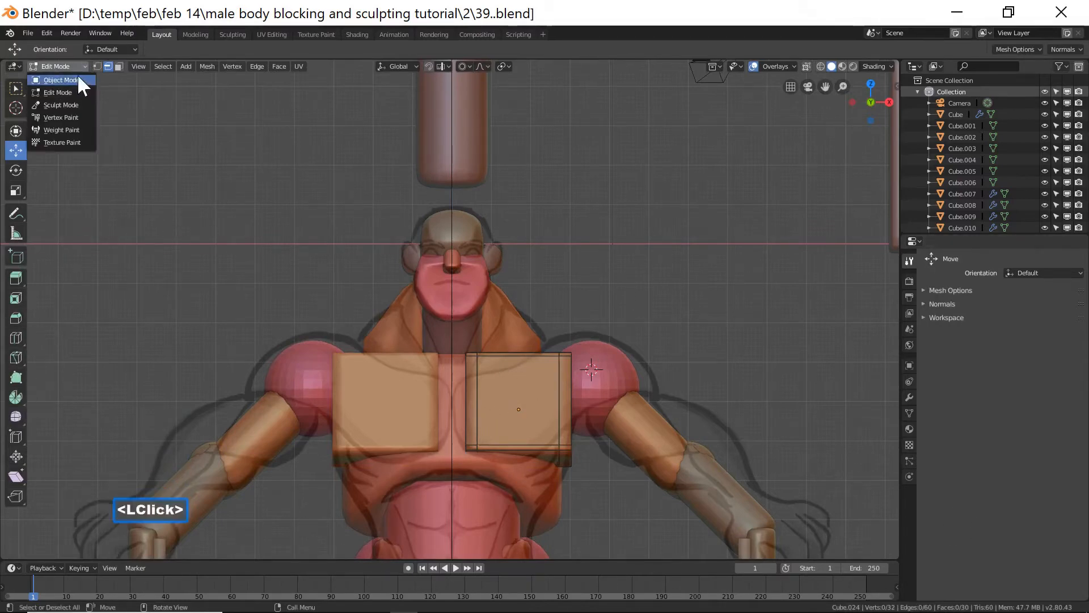
{"action": "left_click", "coordinate": [74, 102]}
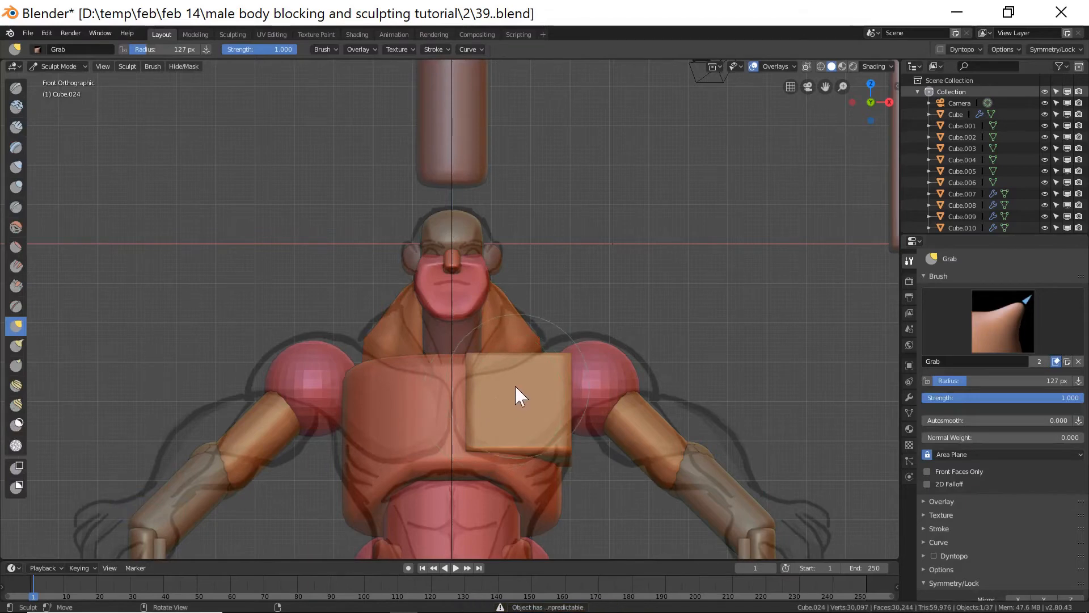
Grab-sculpt the chest block into a pectoral shape, first at 127 px radius, then at 87 px.
{"action": "middle_click_drag", "start_coordinate": [504, 383], "coordinate": [512, 430]}
{"action": "scroll", "coordinate": [526, 401], "scroll_direction": "down", "scroll_amount": 3}
{"action": "left_click_drag", "start_coordinate": [503, 421], "coordinate": [504, 435]}
{"action": "key", "text": "End"}
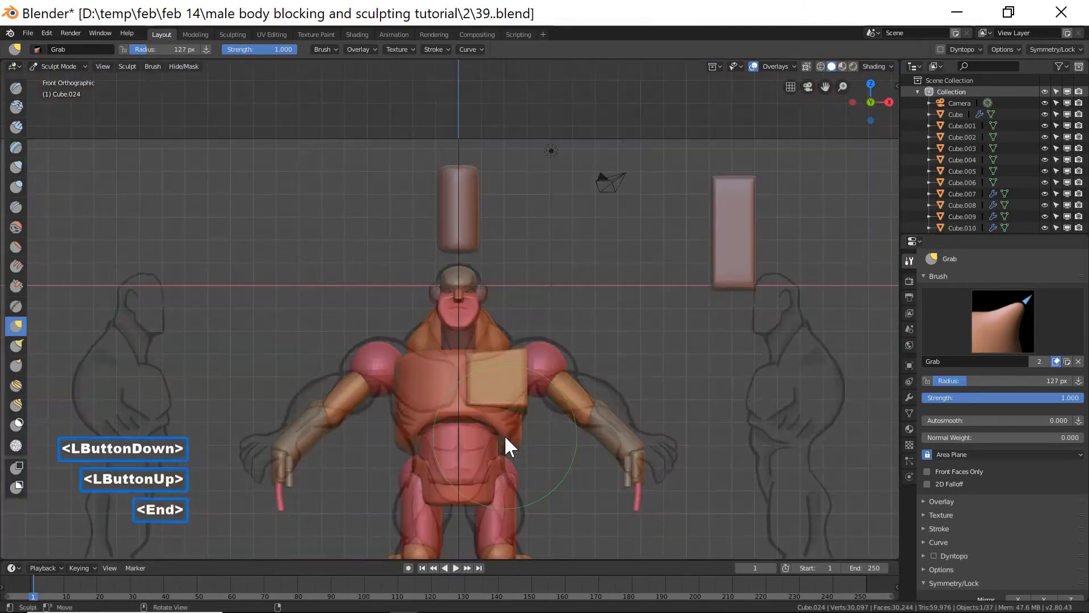
{"action": "left_click_drag", "start_coordinate": [467, 359], "coordinate": [464, 375]}
{"action": "left_click_drag", "start_coordinate": [510, 404], "coordinate": [523, 399]}
{"action": "left_click_drag", "start_coordinate": [523, 400], "coordinate": [526, 394]}
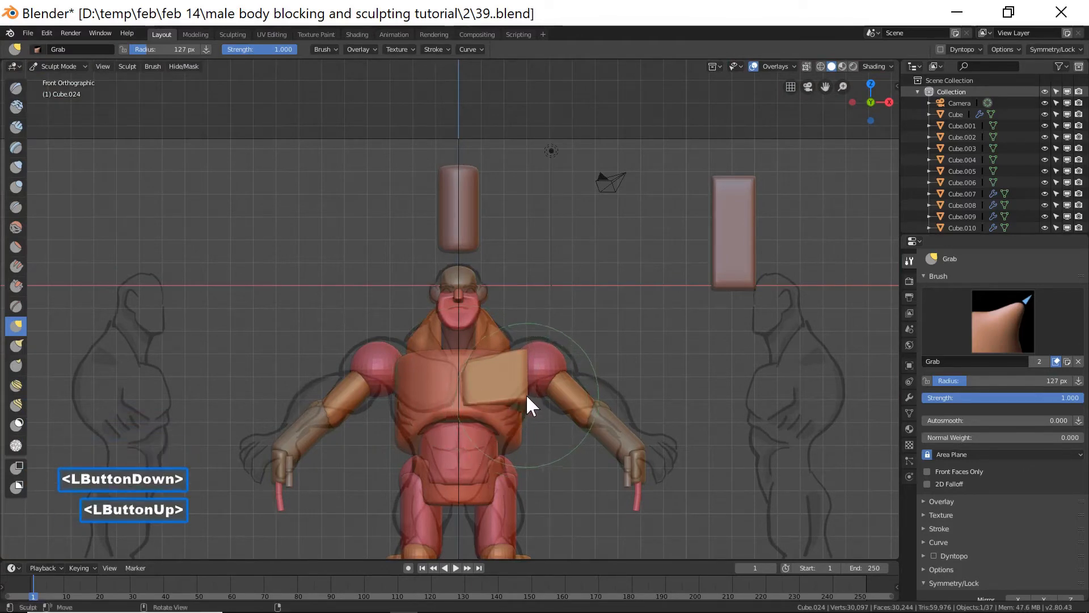
{"action": "key", "text": "f"}
{"action": "left_click", "coordinate": [499, 410]}
{"action": "mouse_move", "coordinate": [522, 401]}
{"action": "left_mouse_down"}
{"action": "mouse_move", "coordinate": [498, 409]}
{"action": "mouse_move", "coordinate": [527, 392]}
{"action": "left_mouse_up"}
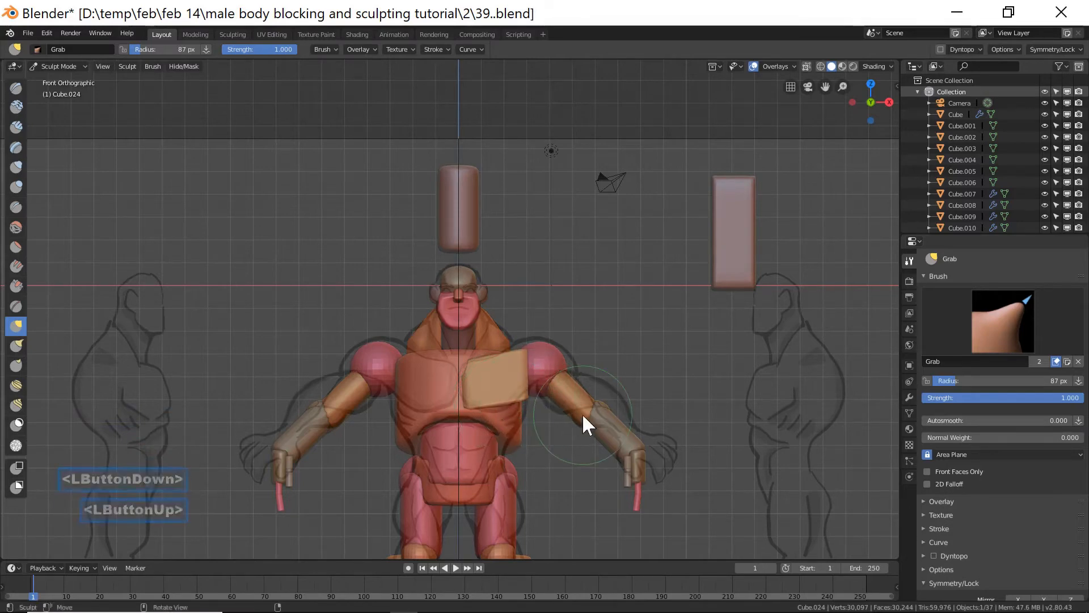
Return to Object Mode, select the torso block, and switch it into Sculpt Mode in side view.
{"action": "left_click", "coordinate": [62, 66]}
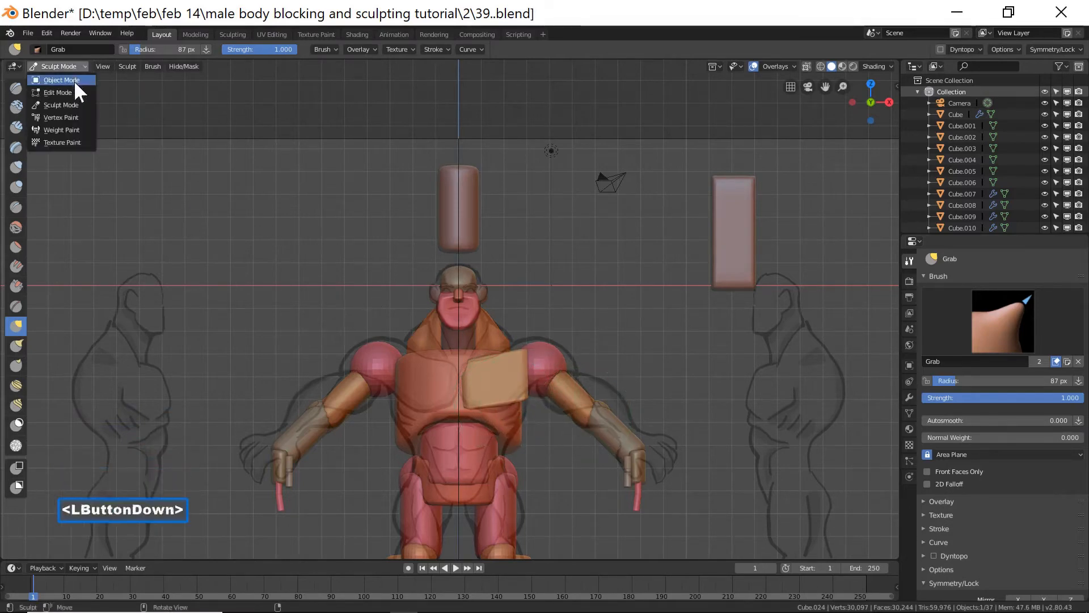
{"action": "left_click", "coordinate": [74, 80]}
{"action": "middle_click_drag", "start_coordinate": [565, 369], "coordinate": [548, 456]}
{"action": "scroll", "coordinate": [539, 382], "scroll_direction": "down", "scroll_amount": 1}
{"action": "left_click", "coordinate": [505, 505]}
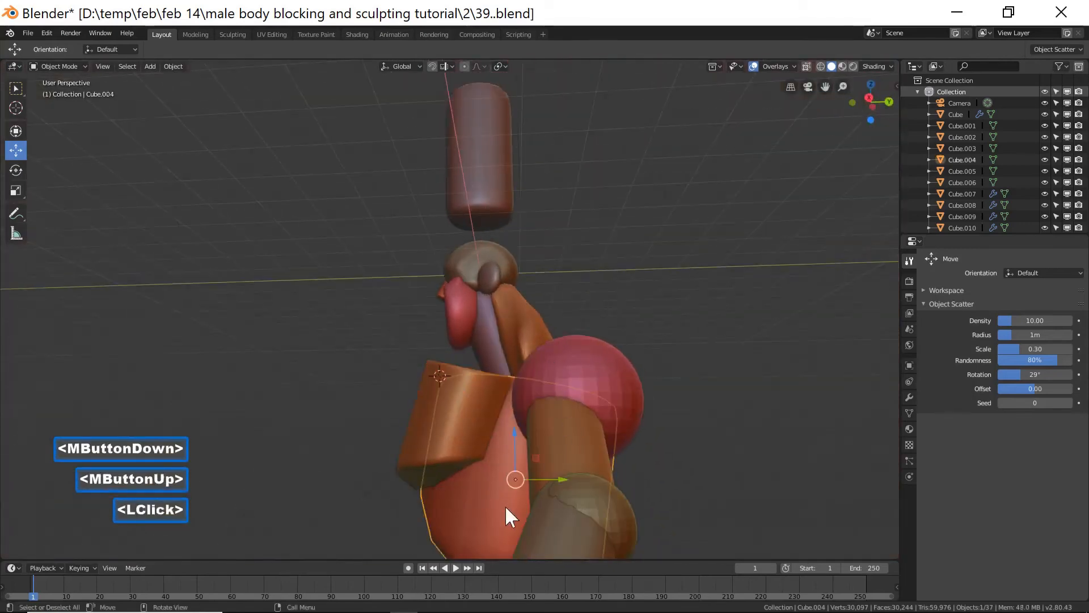
{"action": "middle_click_drag", "start_coordinate": [513, 500], "coordinate": [502, 423], "text": "shift"}
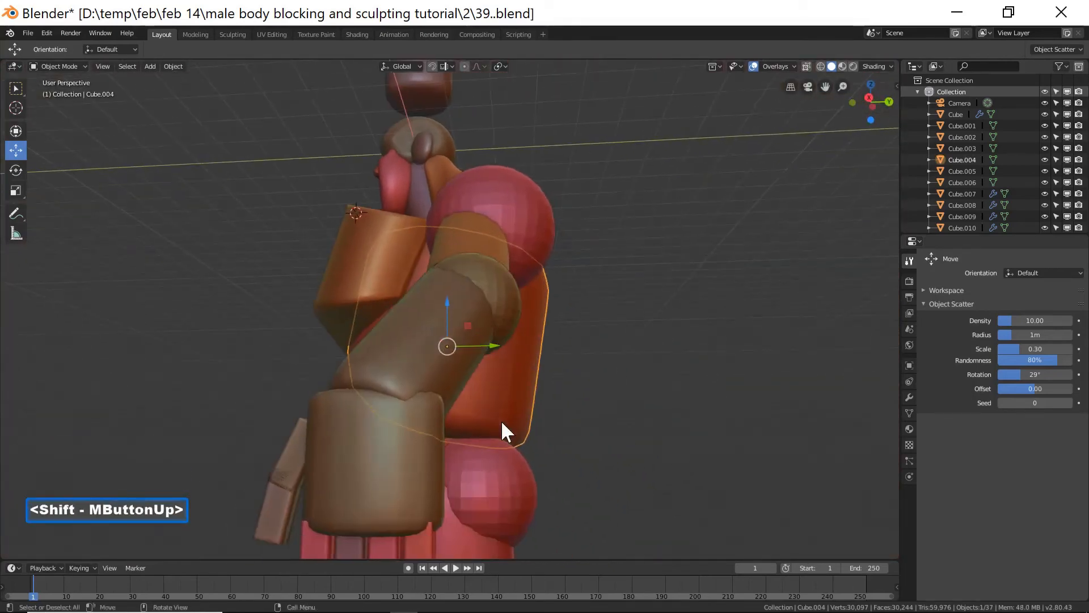
{"action": "key", "text": "Page_Down"}
{"action": "scroll", "coordinate": [502, 423], "scroll_direction": "up", "scroll_amount": 4}
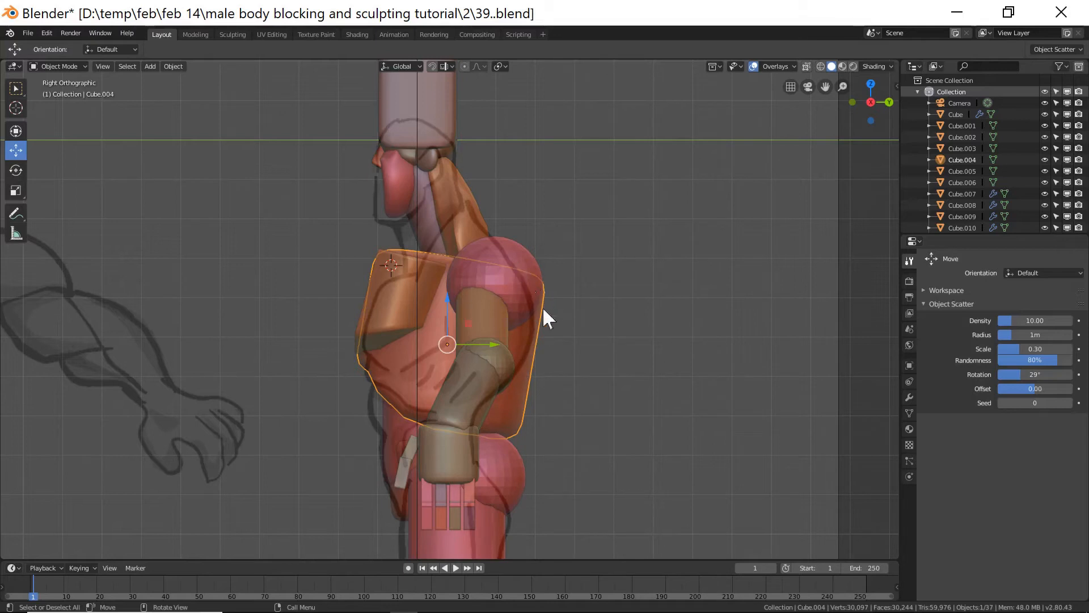
{"action": "left_click", "coordinate": [60, 66]}
{"action": "left_click", "coordinate": [73, 100]}
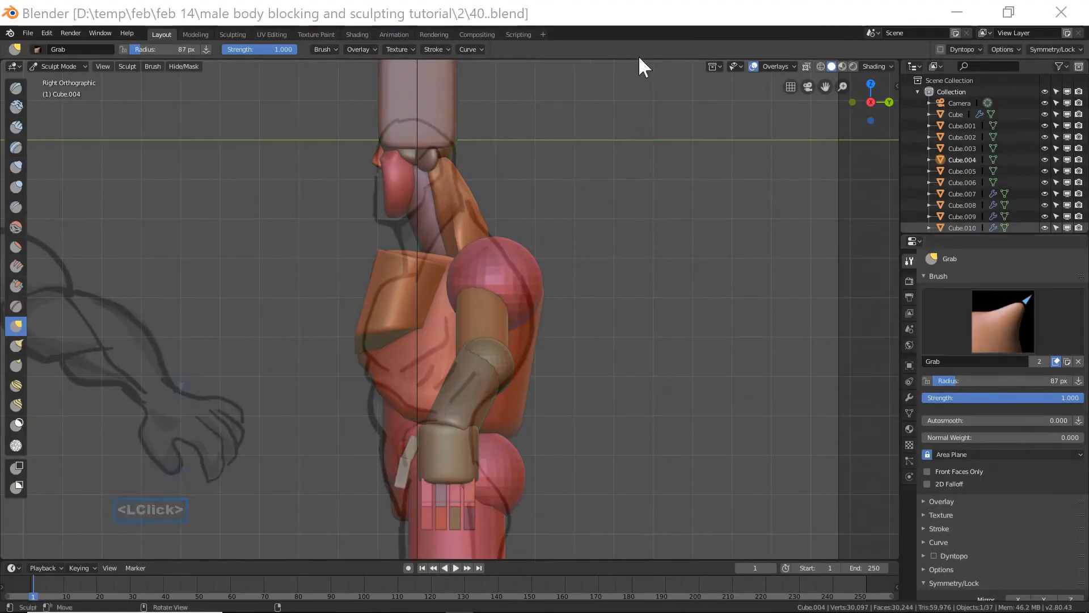
Save an incremental copy of the file and enable X-axis mirror symmetry for sculpting.
{"action": "left_click", "coordinate": [643, 18]}
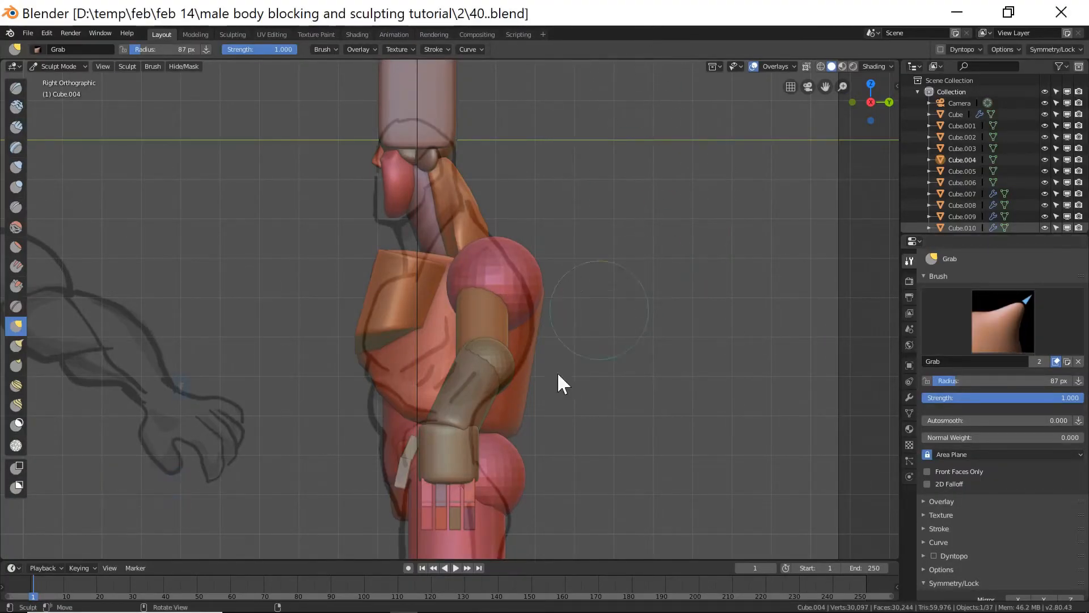
{"action": "scroll", "coordinate": [953, 516], "scroll_direction": "down", "scroll_amount": 1}
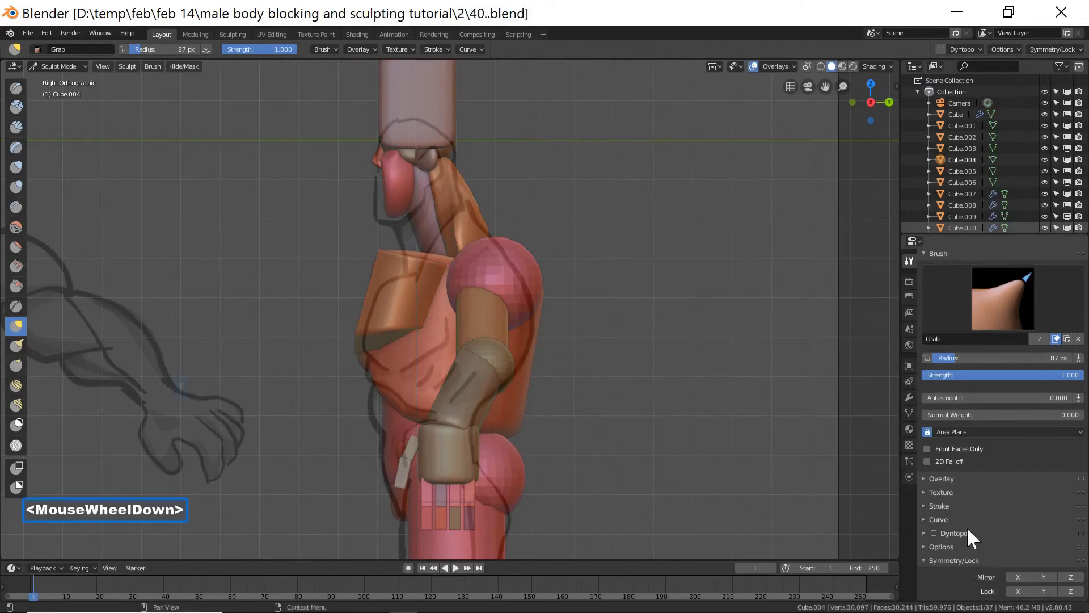
{"action": "left_click", "coordinate": [1017, 576]}
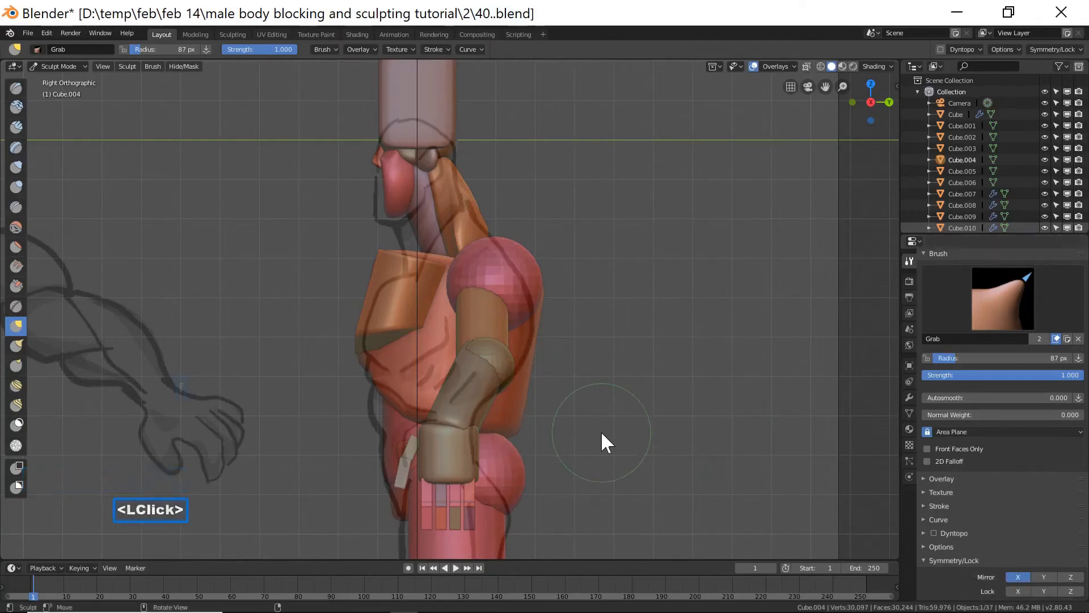
Grab-sculpt the torso's front and back profile in side view.
{"action": "left_click", "coordinate": [506, 418]}
{"action": "left_click", "coordinate": [494, 412]}
{"action": "left_click_drag", "start_coordinate": [503, 420], "coordinate": [492, 411]}
{"action": "mouse_move", "coordinate": [503, 414]}
{"action": "left_mouse_down"}
{"action": "mouse_move", "coordinate": [493, 404]}
{"action": "mouse_move", "coordinate": [515, 377]}
{"action": "left_mouse_up"}
{"action": "left_click_drag", "start_coordinate": [513, 399], "coordinate": [503, 390]}
{"action": "left_click_drag", "start_coordinate": [503, 413], "coordinate": [496, 408]}
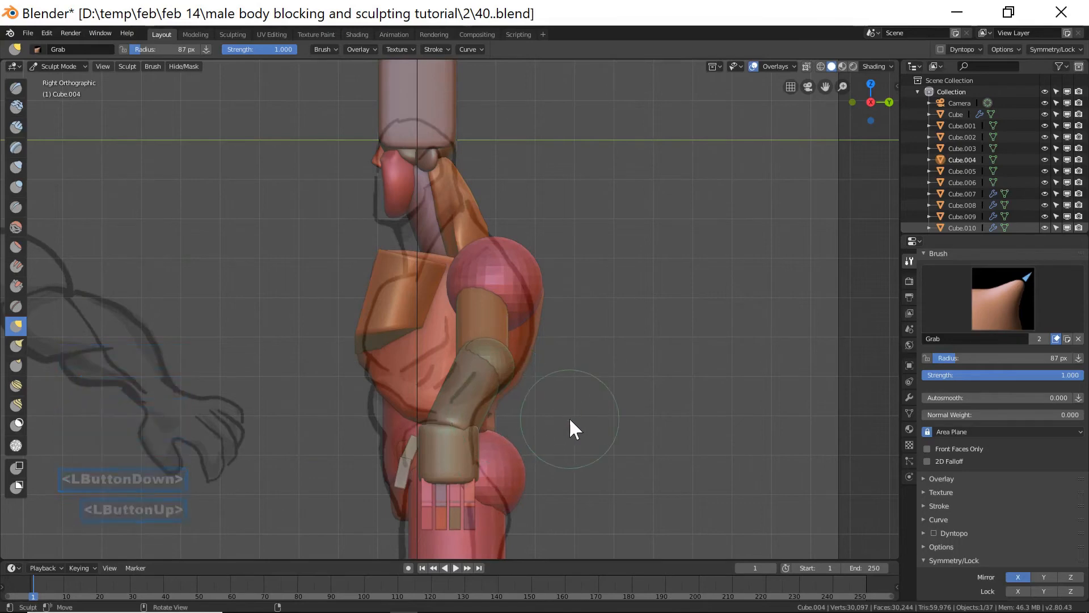
Enlarge the Grab brush to 122 px and pull the torso's upper sides and back into shape.
{"action": "middle_click_drag", "start_coordinate": [433, 440], "coordinate": [577, 387]}
{"action": "scroll", "coordinate": [511, 425], "scroll_direction": "down", "scroll_amount": 4}
{"action": "key", "text": "f"}
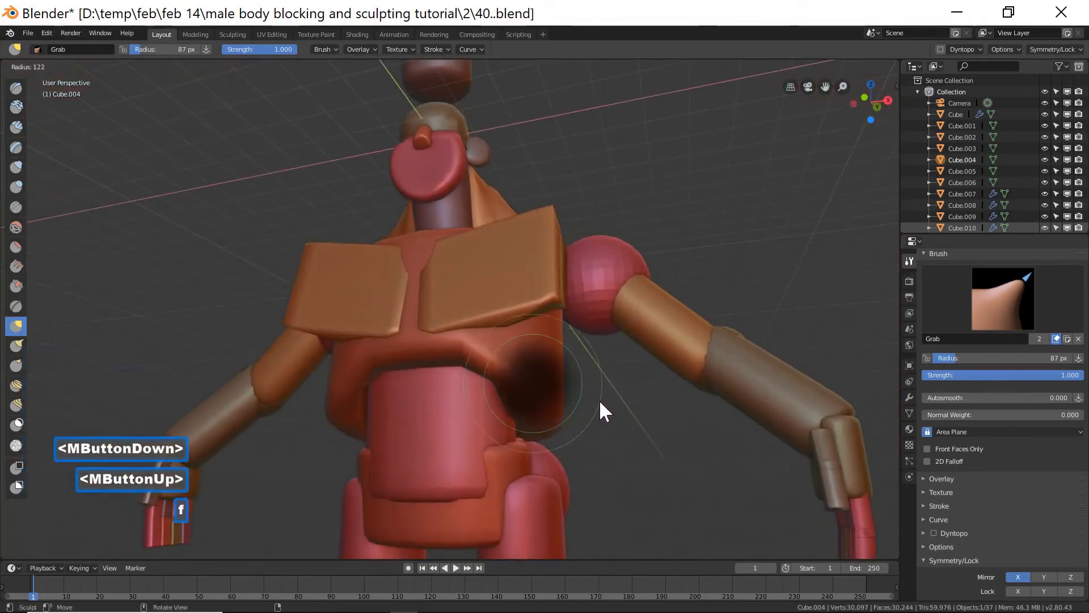
{"action": "left_click", "coordinate": [574, 326]}
{"action": "mouse_move", "coordinate": [557, 315]}
{"action": "left_mouse_down"}
{"action": "mouse_move", "coordinate": [568, 311]}
{"action": "mouse_move", "coordinate": [563, 285]}
{"action": "left_mouse_up"}
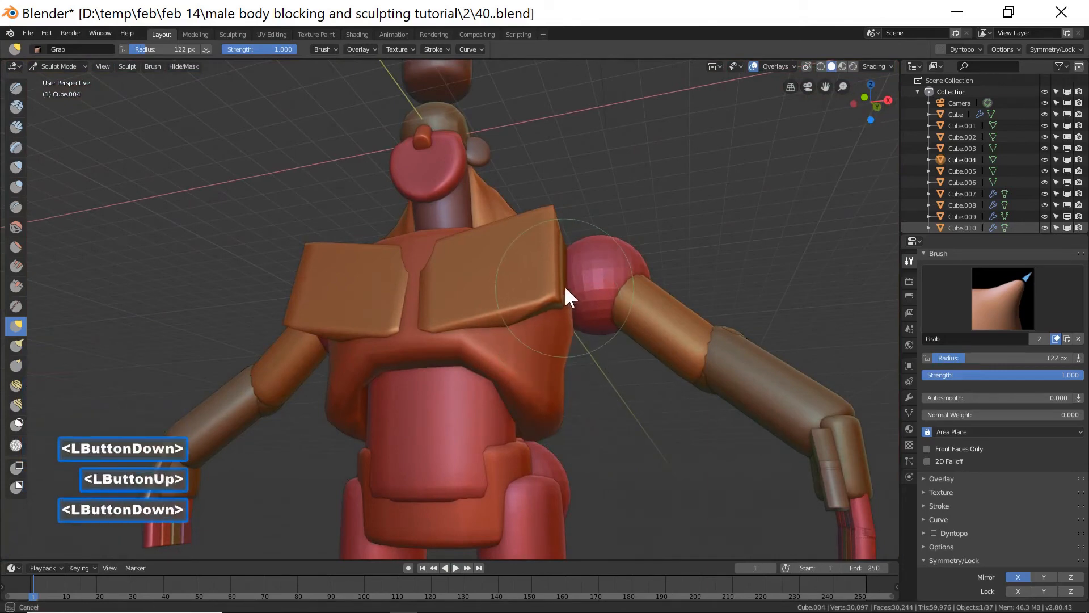
{"action": "left_click", "coordinate": [605, 243]}
{"action": "mouse_move", "coordinate": [605, 243]}
{"action": "middle_mouse_down"}
{"action": "mouse_move", "coordinate": [591, 288]}
{"action": "mouse_move", "coordinate": [554, 264]}
{"action": "middle_mouse_up"}
{"action": "left_click", "coordinate": [565, 254]}
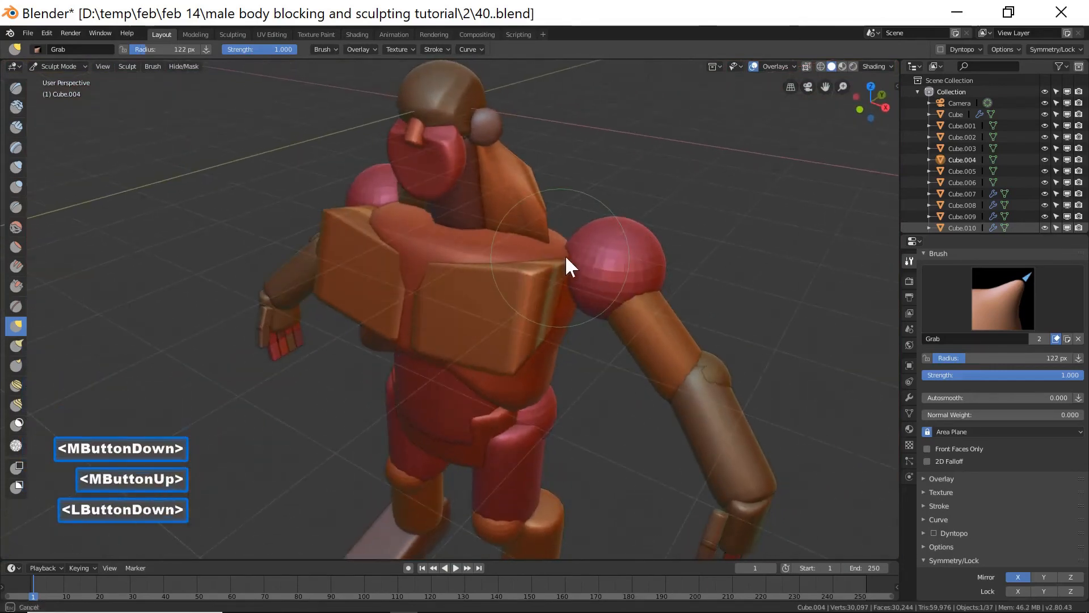
{"action": "mouse_move", "coordinate": [646, 234]}
{"action": "middle_mouse_down"}
{"action": "mouse_move", "coordinate": [483, 205]}
{"action": "mouse_move", "coordinate": [457, 222]}
{"action": "middle_mouse_up"}
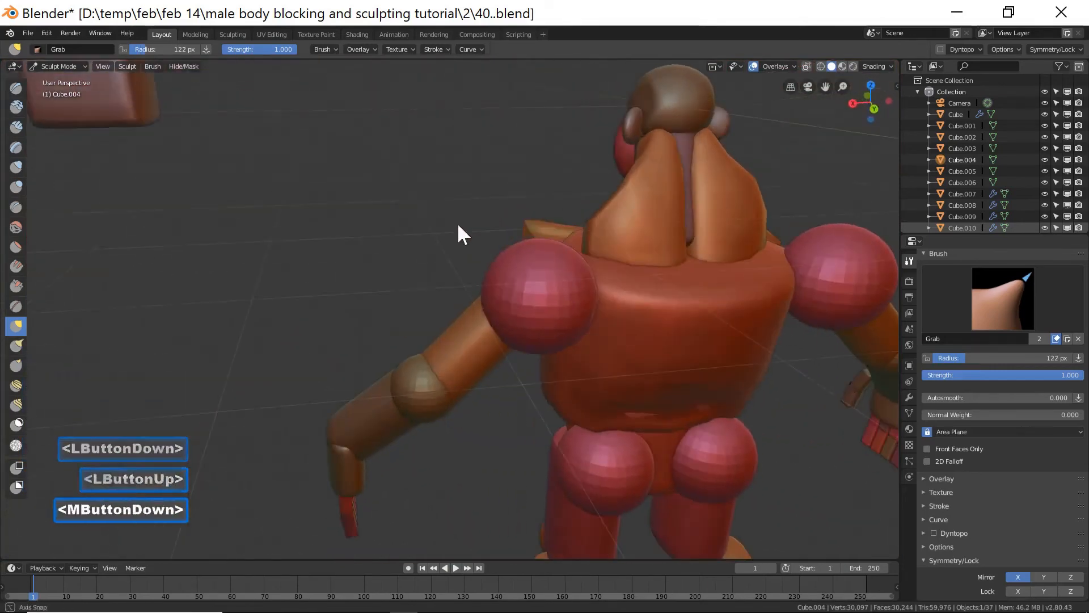
{"action": "left_click", "coordinate": [652, 302], "text": "shift"}
{"action": "mouse_move", "coordinate": [652, 302]}
{"action": "left_mouse_down", "text": "shift"}
{"action": "mouse_move", "coordinate": [754, 294]}
{"action": "mouse_move", "coordinate": [608, 294]}
{"action": "mouse_move", "coordinate": [699, 343]}
{"action": "left_mouse_up", "text": "shift"}
{"action": "middle_click_drag", "start_coordinate": [590, 325], "coordinate": [596, 300]}
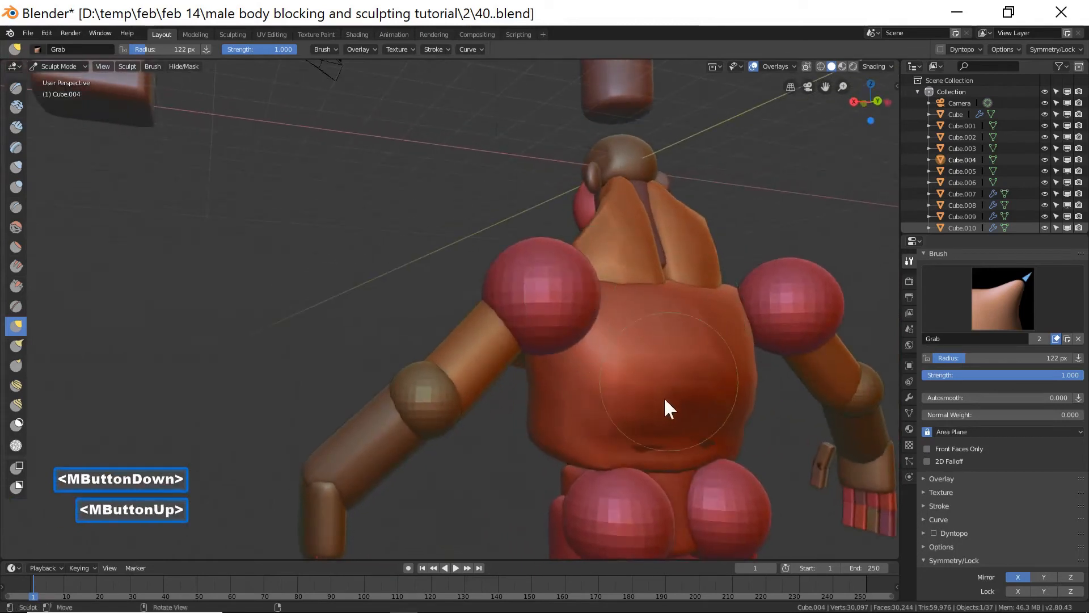
{"action": "left_click_drag", "start_coordinate": [668, 437], "coordinate": [659, 445], "text": "shift"}
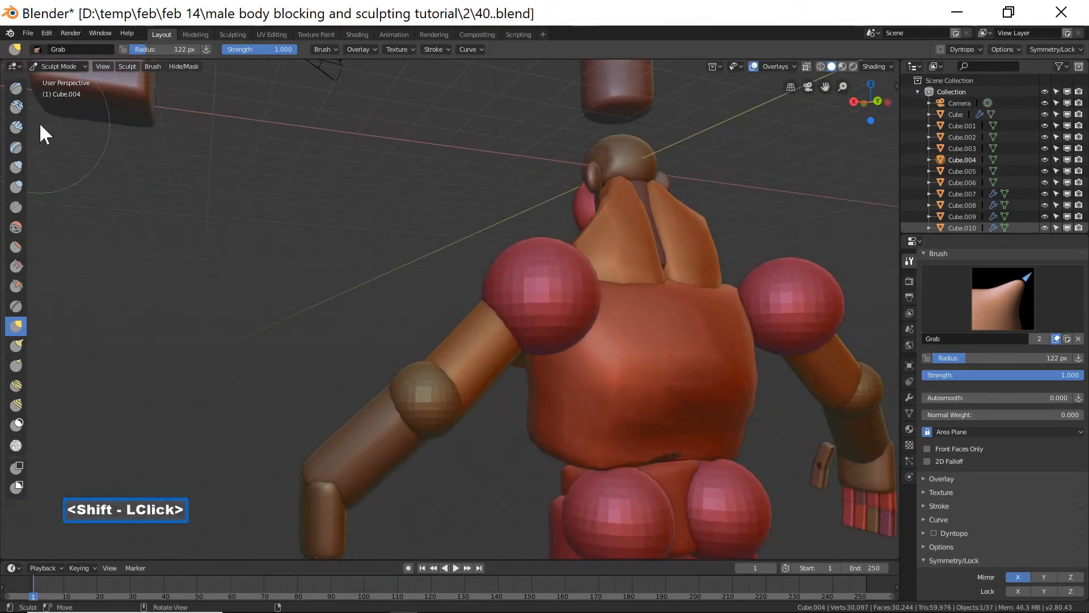
Switch to the Inflate/Deflate brush and inflate the torso's back, sides and chest.
{"action": "left_click", "coordinate": [25, 165]}
{"action": "left_click_drag", "start_coordinate": [654, 448], "coordinate": [665, 449]}
{"action": "left_click", "coordinate": [683, 447]}
{"action": "mouse_move", "coordinate": [688, 414]}
{"action": "left_mouse_down"}
{"action": "mouse_move", "coordinate": [678, 330]}
{"action": "mouse_move", "coordinate": [698, 285]}
{"action": "mouse_move", "coordinate": [593, 278]}
{"action": "mouse_move", "coordinate": [686, 256]}
{"action": "mouse_move", "coordinate": [719, 264]}
{"action": "left_mouse_up"}
{"action": "left_click_drag", "start_coordinate": [728, 269], "coordinate": [733, 276]}
{"action": "double_click", "coordinate": [731, 281]}
{"action": "middle_click_drag", "start_coordinate": [709, 290], "coordinate": [656, 304]}
{"action": "mouse_move", "coordinate": [656, 304]}
{"action": "left_mouse_down"}
{"action": "mouse_move", "coordinate": [640, 274]}
{"action": "mouse_move", "coordinate": [654, 270]}
{"action": "mouse_move", "coordinate": [623, 302]}
{"action": "left_mouse_up"}
{"action": "double_click", "coordinate": [561, 318]}
{"action": "mouse_move", "coordinate": [556, 309]}
{"action": "middle_mouse_down"}
{"action": "mouse_move", "coordinate": [549, 298]}
{"action": "mouse_move", "coordinate": [567, 314]}
{"action": "middle_mouse_up"}
{"action": "left_click_drag", "start_coordinate": [567, 315], "coordinate": [549, 336]}
{"action": "left_click_drag", "start_coordinate": [546, 339], "coordinate": [574, 305]}
{"action": "mouse_move", "coordinate": [577, 310]}
{"action": "middle_mouse_down"}
{"action": "mouse_move", "coordinate": [606, 375]}
{"action": "mouse_move", "coordinate": [522, 311]}
{"action": "mouse_move", "coordinate": [647, 340]}
{"action": "mouse_move", "coordinate": [542, 375]}
{"action": "mouse_move", "coordinate": [489, 350]}
{"action": "middle_mouse_up"}
{"action": "left_click_drag", "start_coordinate": [577, 294], "coordinate": [576, 294]}
{"action": "double_click", "coordinate": [576, 293]}
{"action": "middle_click_drag", "start_coordinate": [555, 307], "coordinate": [686, 324]}
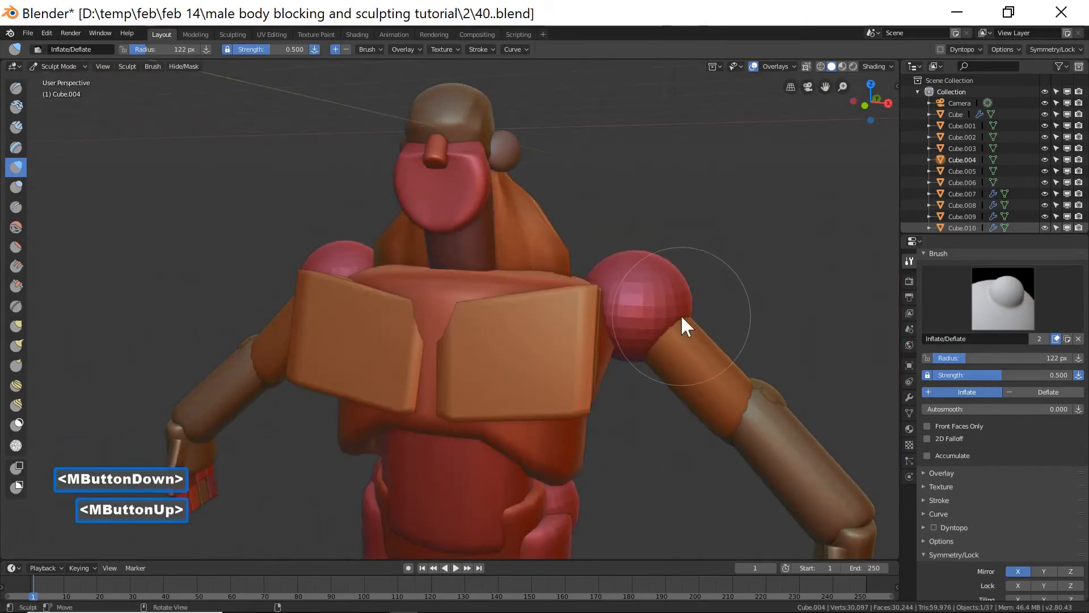
Disable X-axis mirror and switch the right chest block into Sculpt Mode.
{"action": "key", "text": "End"}
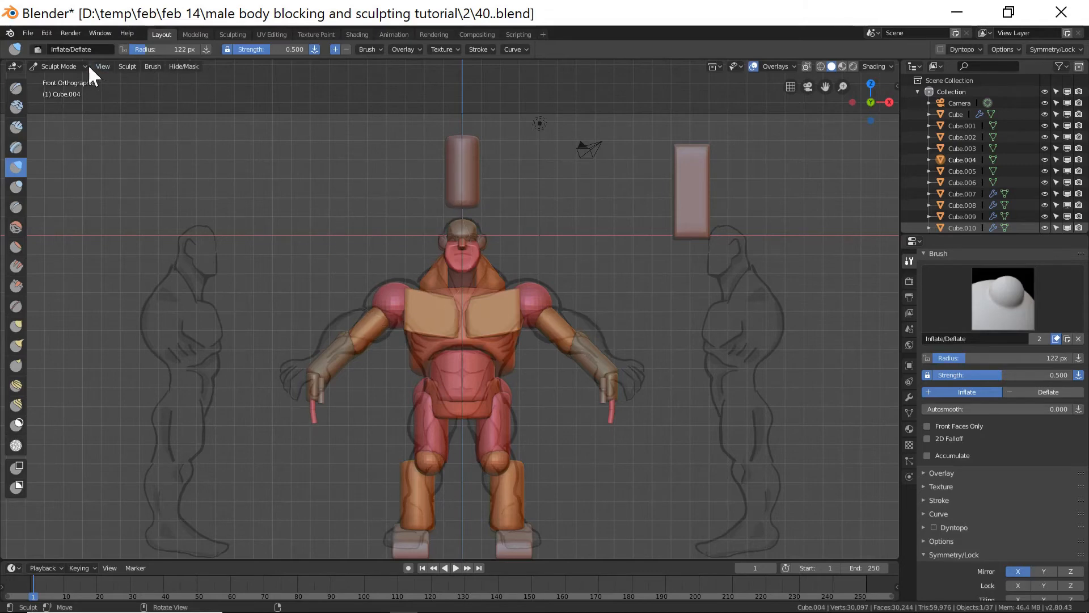
{"action": "double_click", "coordinate": [1018, 571]}
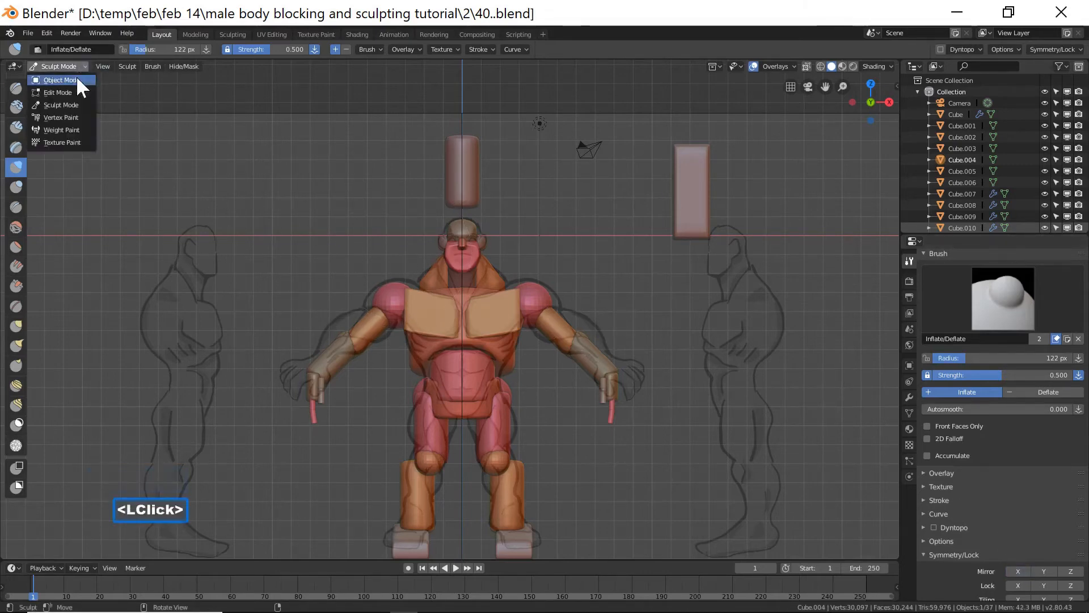
{"action": "left_click", "coordinate": [74, 79]}
{"action": "left_click", "coordinate": [501, 309]}
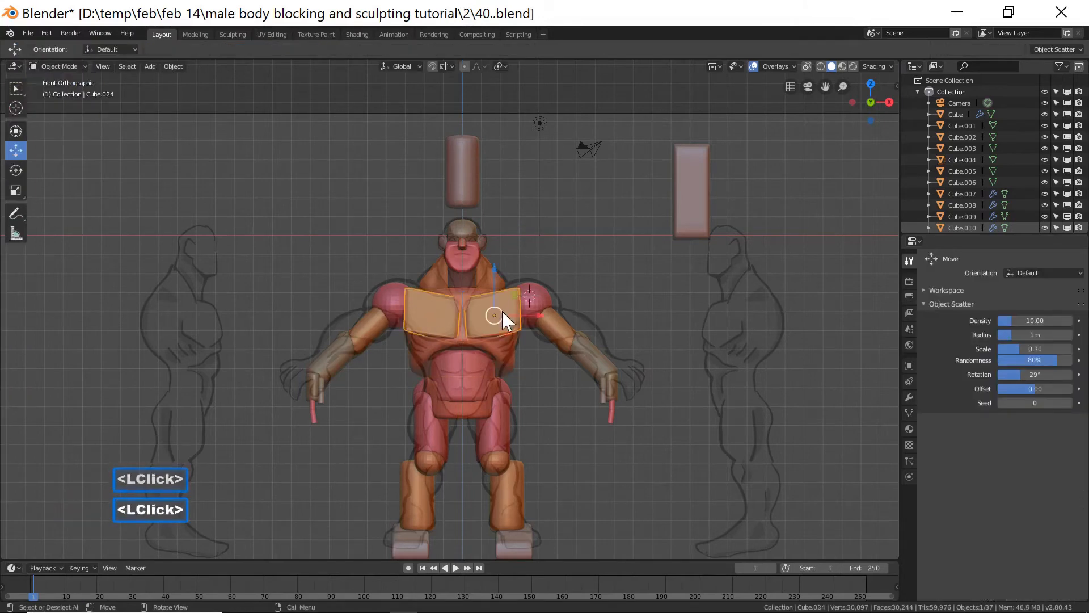
{"action": "left_click", "coordinate": [73, 62]}
{"action": "left_click", "coordinate": [71, 103]}
{"action": "middle_click_drag", "start_coordinate": [549, 406], "coordinate": [359, 297]}
{"action": "middle_click_drag", "start_coordinate": [644, 233], "coordinate": [641, 295]}
Inflate the right chest block with the Inflate/Deflate brush at about 87 px radius.
{"action": "key", "text": "f"}
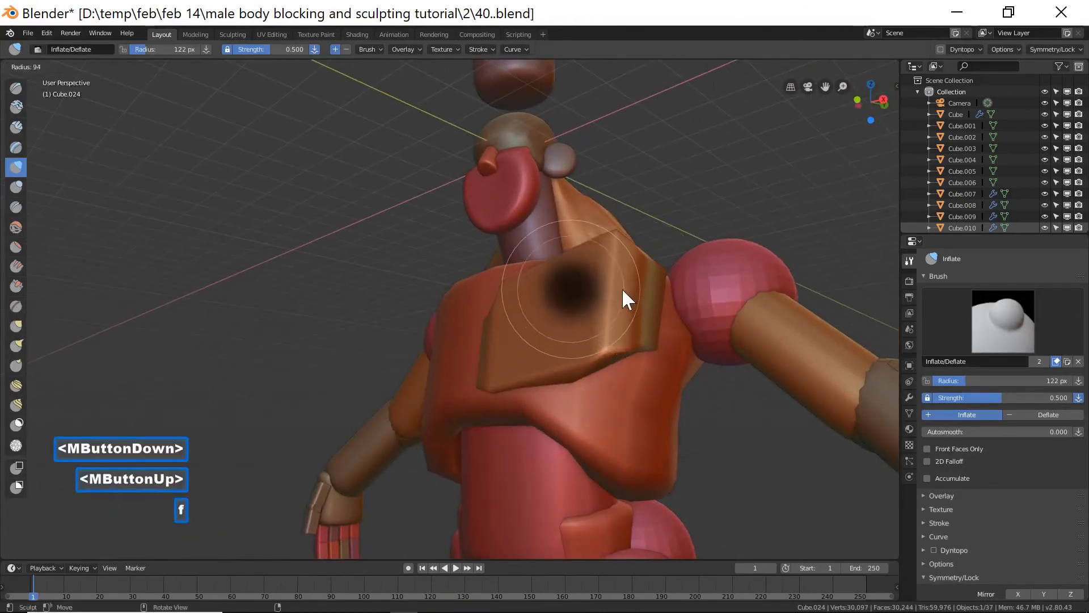
{"action": "left_click", "coordinate": [618, 273]}
{"action": "mouse_move", "coordinate": [614, 267]}
{"action": "left_mouse_down", "text": "shift"}
{"action": "mouse_move", "coordinate": [607, 312]}
{"action": "mouse_move", "coordinate": [620, 251]}
{"action": "mouse_move", "coordinate": [631, 254]}
{"action": "left_mouse_up", "text": "shift"}
{"action": "middle_click_drag", "start_coordinate": [642, 329], "coordinate": [627, 332]}
{"action": "left_click", "coordinate": [603, 347], "text": "shift"}
{"action": "middle_click_drag", "start_coordinate": [674, 374], "coordinate": [652, 418]}
{"action": "left_click_drag", "start_coordinate": [632, 262], "coordinate": [615, 309], "text": "shift"}
{"action": "left_click", "coordinate": [623, 334], "text": "shift"}
{"action": "mouse_move", "coordinate": [623, 335]}
{"action": "middle_mouse_down"}
{"action": "mouse_move", "coordinate": [610, 420]}
{"action": "mouse_move", "coordinate": [671, 438]}
{"action": "mouse_move", "coordinate": [597, 400]}
{"action": "mouse_move", "coordinate": [621, 356]}
{"action": "middle_mouse_up"}
{"action": "mouse_move", "coordinate": [621, 356]}
{"action": "left_mouse_down", "text": "shift"}
{"action": "mouse_move", "coordinate": [617, 339]}
{"action": "mouse_move", "coordinate": [620, 394]}
{"action": "left_mouse_up", "text": "shift"}
{"action": "mouse_move", "coordinate": [620, 394]}
{"action": "middle_mouse_down"}
{"action": "mouse_move", "coordinate": [697, 390]}
{"action": "mouse_move", "coordinate": [680, 409]}
{"action": "mouse_move", "coordinate": [692, 420]}
{"action": "middle_mouse_up"}
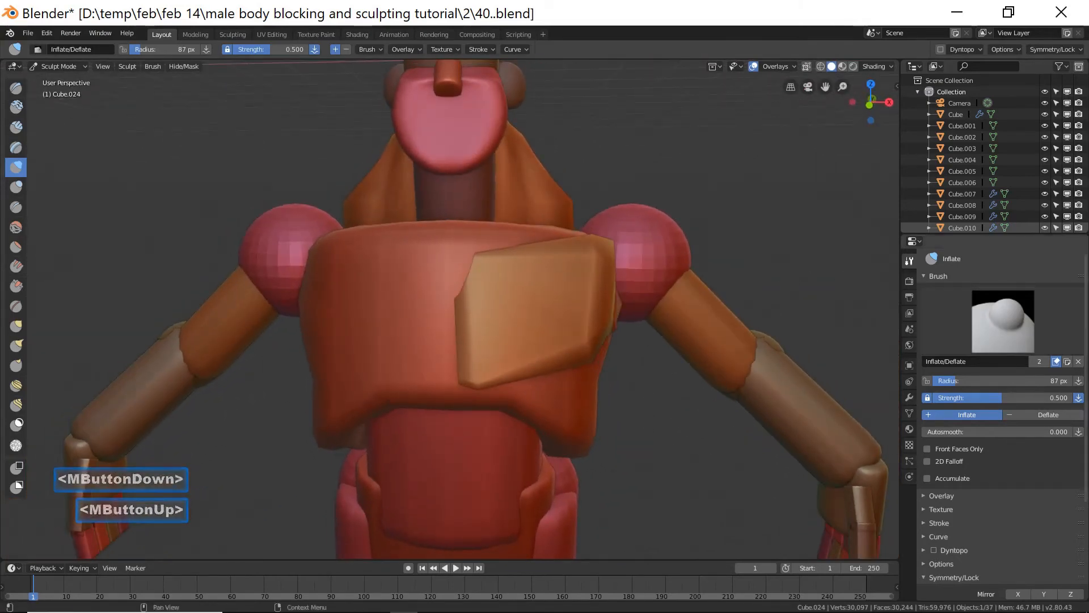
Save an incremental file copy, then select the right shoulder sphere and enter Sculpt Mode in front view.
{"action": "left_click", "coordinate": [1009, 379]}
{"action": "key", "text": "ctrl+alt+s"}
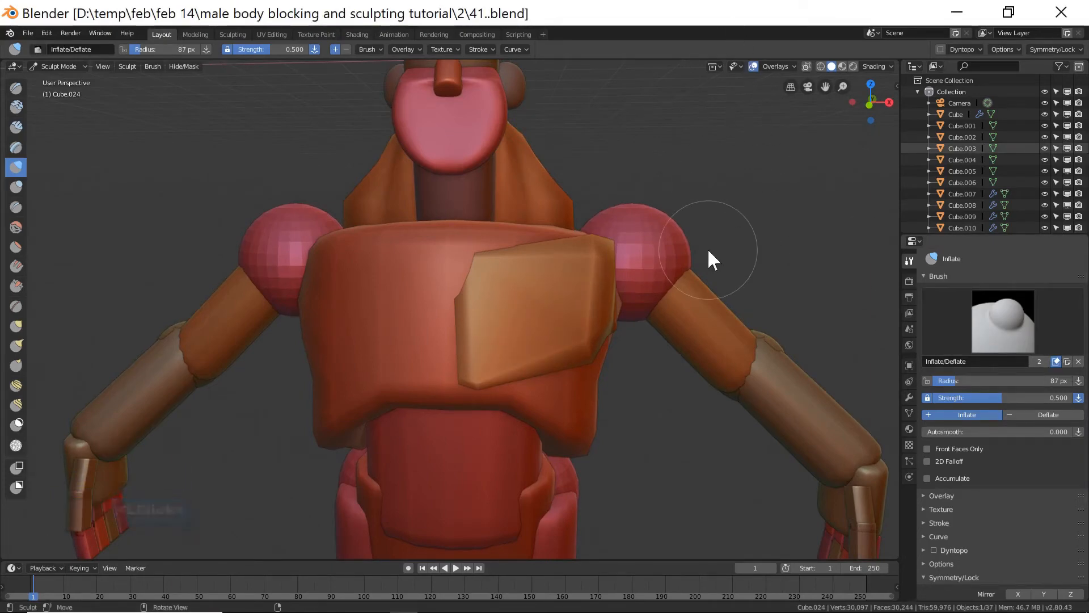
{"action": "left_click", "coordinate": [74, 65]}
{"action": "left_click", "coordinate": [85, 80]}
{"action": "left_click", "coordinate": [630, 222]}
{"action": "left_click", "coordinate": [80, 67]}
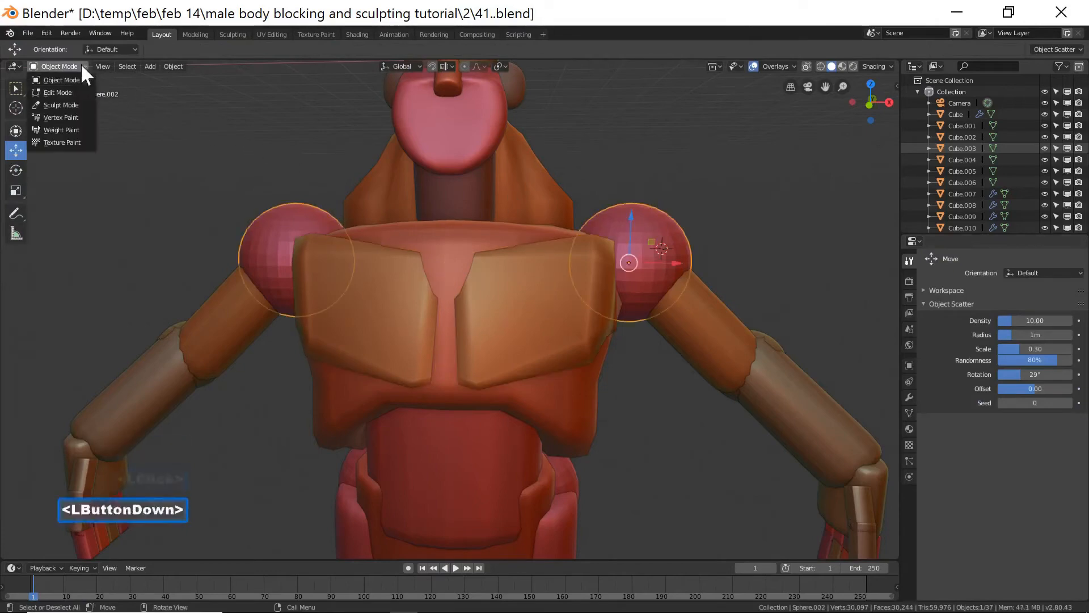
{"action": "left_click", "coordinate": [80, 105]}
{"action": "key", "text": "End"}
{"action": "scroll", "coordinate": [550, 281], "scroll_direction": "up", "scroll_amount": 2}
{"action": "scroll", "coordinate": [551, 281], "scroll_direction": "up", "scroll_amount": 3}
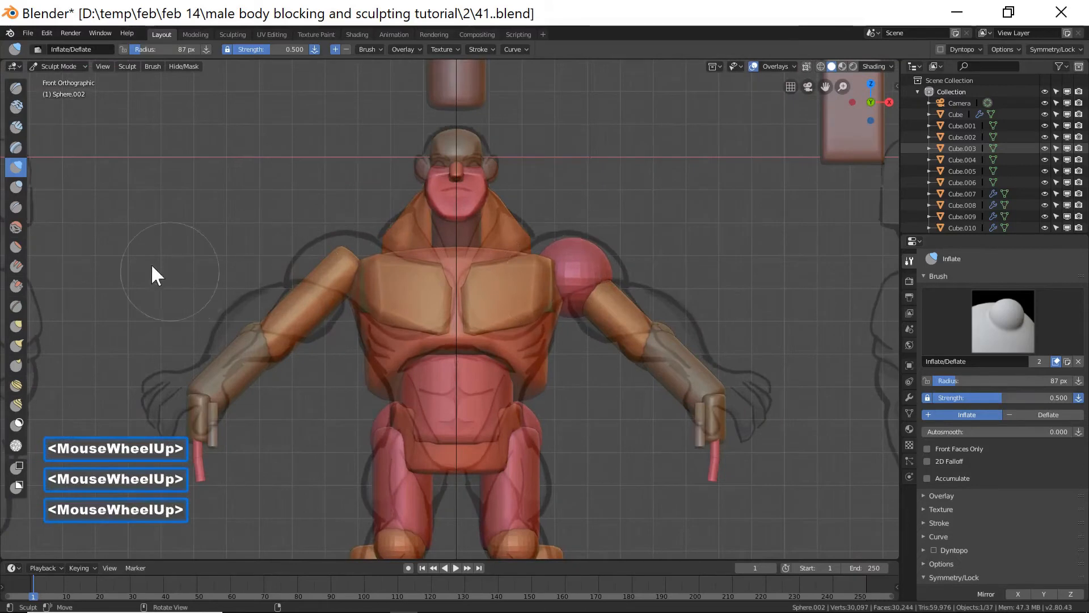
Switch to the Grab brush and pull the right shoulder sphere's outline outward in front view.
{"action": "left_click", "coordinate": [17, 325]}
{"action": "left_click_drag", "start_coordinate": [608, 273], "coordinate": [621, 275]}
{"action": "left_click_drag", "start_coordinate": [550, 253], "coordinate": [535, 244]}
{"action": "mouse_move", "coordinate": [546, 254]}
{"action": "left_mouse_down"}
{"action": "mouse_move", "coordinate": [530, 245]}
{"action": "mouse_move", "coordinate": [628, 256]}
{"action": "left_mouse_up"}
{"action": "mouse_move", "coordinate": [627, 255]}
{"action": "middle_mouse_down"}
{"action": "mouse_move", "coordinate": [728, 261]}
{"action": "mouse_move", "coordinate": [668, 275]}
{"action": "mouse_move", "coordinate": [679, 287]}
{"action": "mouse_move", "coordinate": [742, 265]}
{"action": "mouse_move", "coordinate": [599, 257]}
{"action": "mouse_move", "coordinate": [539, 274]}
{"action": "mouse_move", "coordinate": [622, 275]}
{"action": "middle_mouse_up"}
{"action": "scroll", "coordinate": [678, 287], "scroll_direction": "down", "scroll_amount": 3}
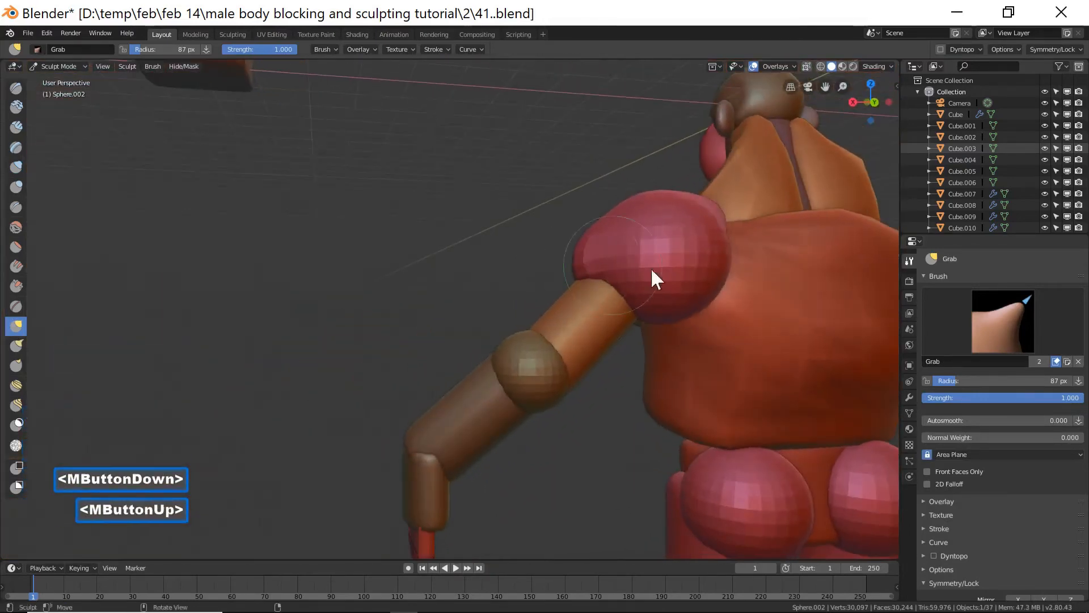
Reshape the right shoulder sphere's lower edge with the Grab brush where it meets the upper arm.
{"action": "double_click", "coordinate": [671, 279], "text": "shift"}
{"action": "double_click", "coordinate": [673, 237], "text": "shift"}
{"action": "left_click", "coordinate": [706, 250], "text": "shift"}
{"action": "left_click_drag", "start_coordinate": [707, 250], "coordinate": [675, 262], "text": "shift"}
{"action": "left_click_drag", "start_coordinate": [675, 268], "coordinate": [672, 281], "text": "shift"}
{"action": "middle_click_drag", "start_coordinate": [516, 325], "coordinate": [713, 353]}
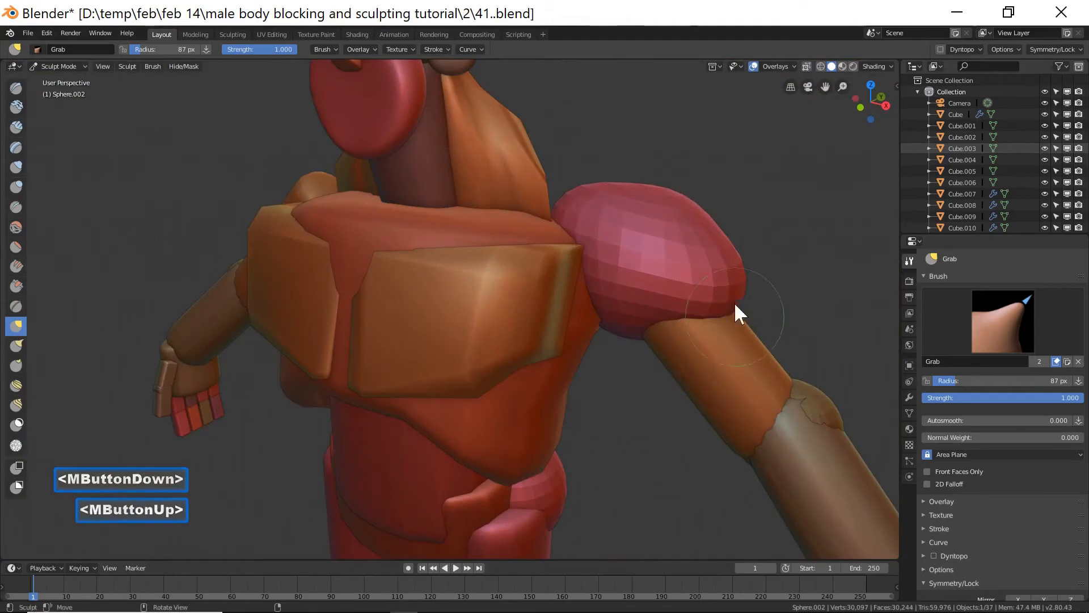
{"action": "left_click", "coordinate": [740, 284], "text": "shift"}
{"action": "double_click", "coordinate": [725, 271], "text": "shift"}
{"action": "mouse_move", "coordinate": [725, 272]}
{"action": "left_mouse_down", "text": "shift"}
{"action": "mouse_move", "coordinate": [712, 238]}
{"action": "mouse_move", "coordinate": [727, 256]}
{"action": "mouse_move", "coordinate": [694, 216]}
{"action": "mouse_move", "coordinate": [715, 300]}
{"action": "mouse_move", "coordinate": [737, 318]}
{"action": "mouse_move", "coordinate": [729, 343]}
{"action": "left_mouse_up", "text": "shift"}
{"action": "middle_click_drag", "start_coordinate": [729, 343], "coordinate": [709, 351]}
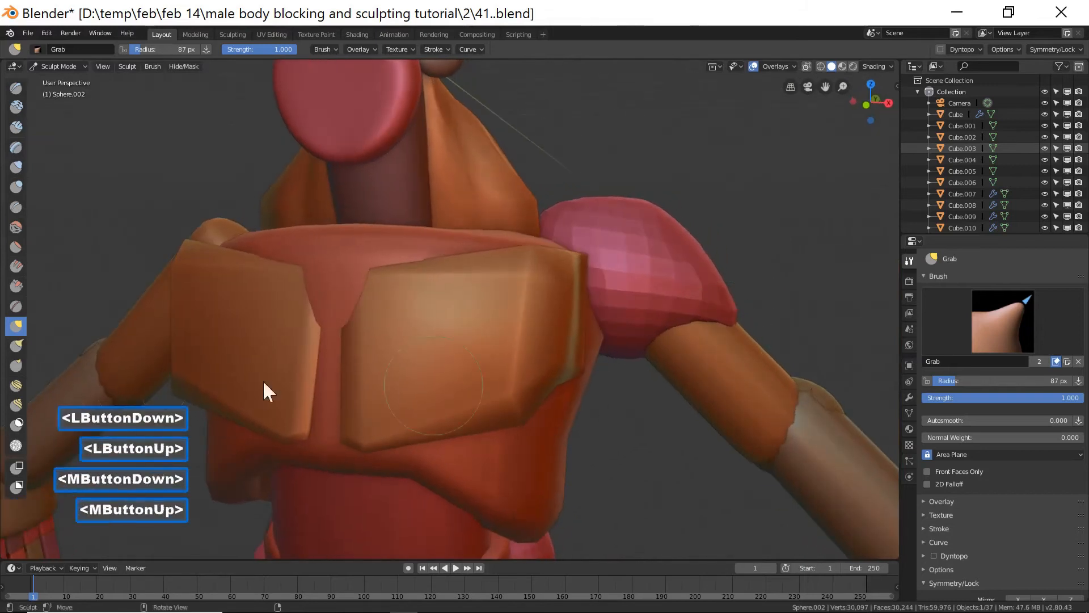
{"action": "mouse_move", "coordinate": [629, 352]}
{"action": "left_mouse_down", "text": "shift"}
{"action": "mouse_move", "coordinate": [607, 345]}
{"action": "mouse_move", "coordinate": [671, 339]}
{"action": "left_mouse_up", "text": "shift"}
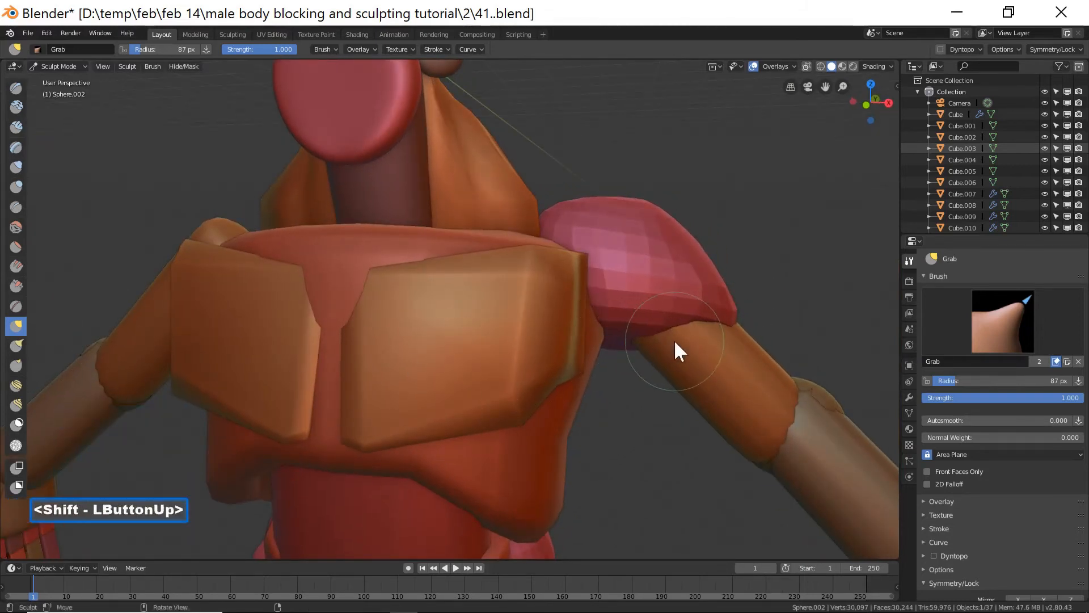
{"action": "key", "text": "End"}
{"action": "scroll", "coordinate": [674, 340], "scroll_direction": "up", "scroll_amount": 1}
{"action": "scroll", "coordinate": [674, 339], "scroll_direction": "up", "scroll_amount": 2}
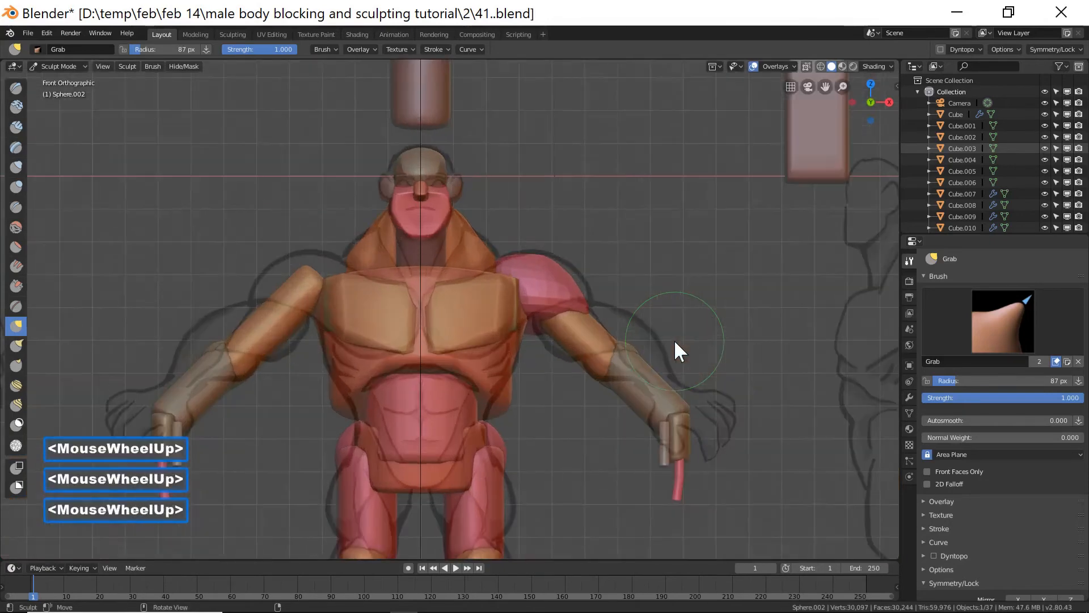
Return to Object Mode, select the right upper arm block, and enter Sculpt Mode.
{"action": "left_click", "coordinate": [67, 66]}
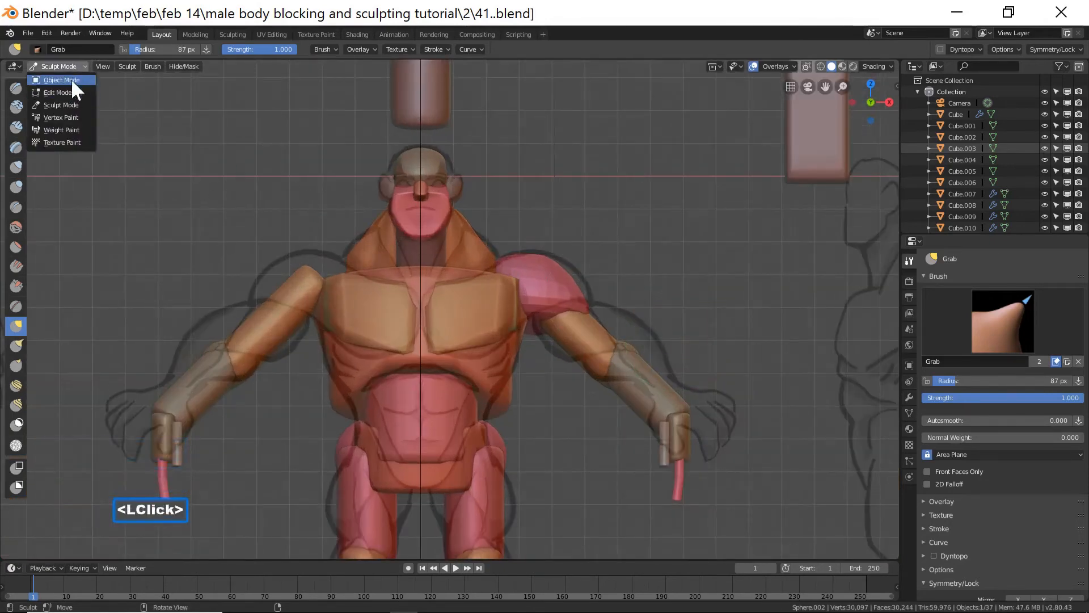
{"action": "left_click", "coordinate": [70, 80]}
{"action": "left_click", "coordinate": [591, 330]}
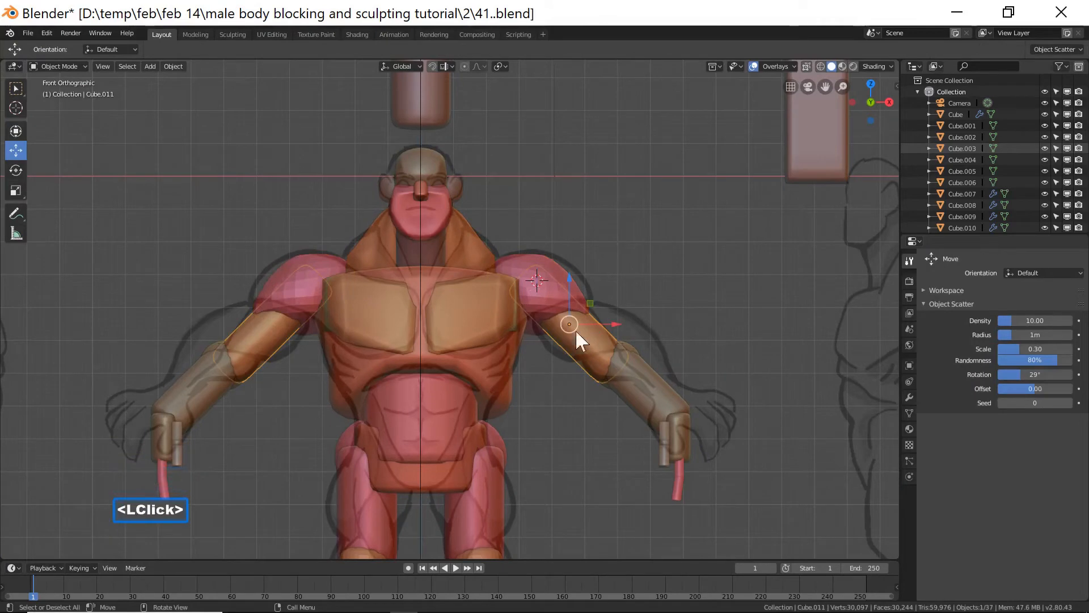
{"action": "left_click", "coordinate": [69, 68]}
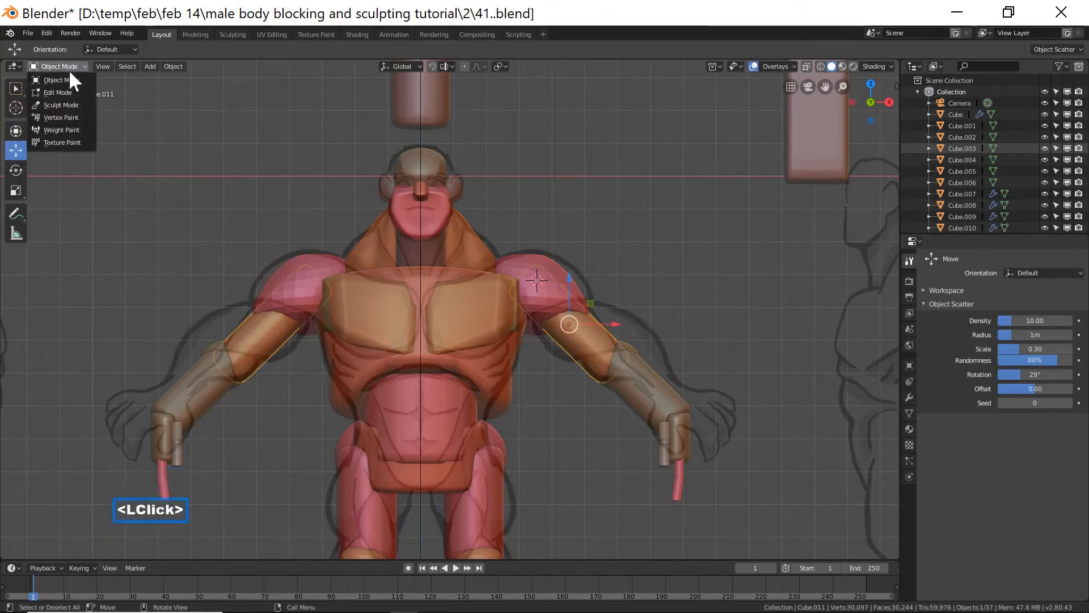
{"action": "left_click", "coordinate": [76, 105]}
{"action": "middle_click_drag", "start_coordinate": [589, 436], "coordinate": [586, 392]}
{"action": "scroll", "coordinate": [586, 413], "scroll_direction": "down", "scroll_amount": 2}
{"action": "scroll", "coordinate": [586, 413], "scroll_direction": "down", "scroll_amount": 2}
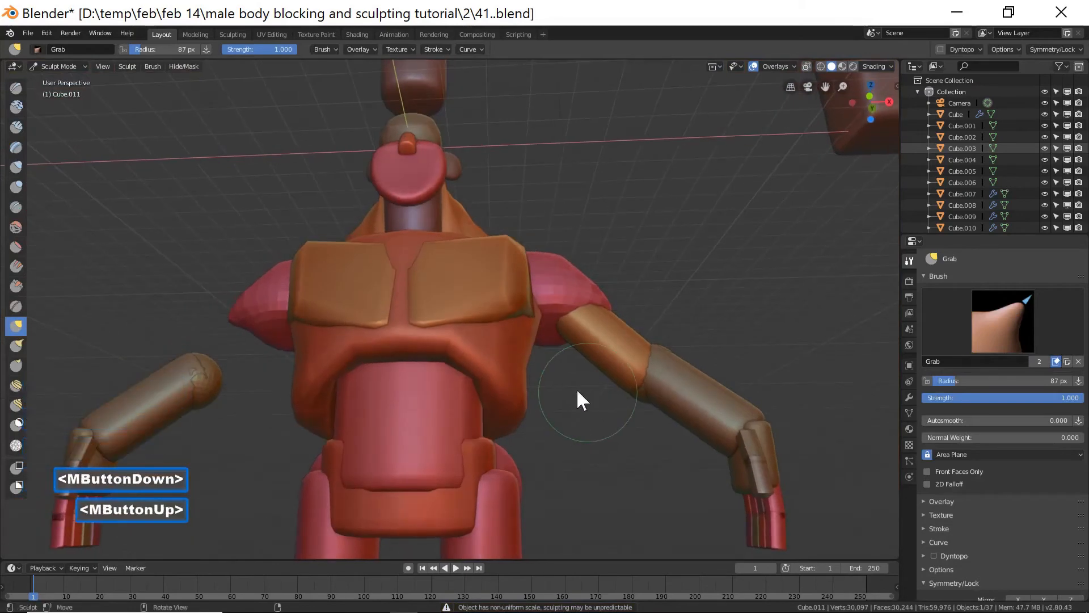
Inflate the right upper arm block with the Inflate/Deflate brush in front view.
{"action": "left_click", "coordinate": [16, 165]}
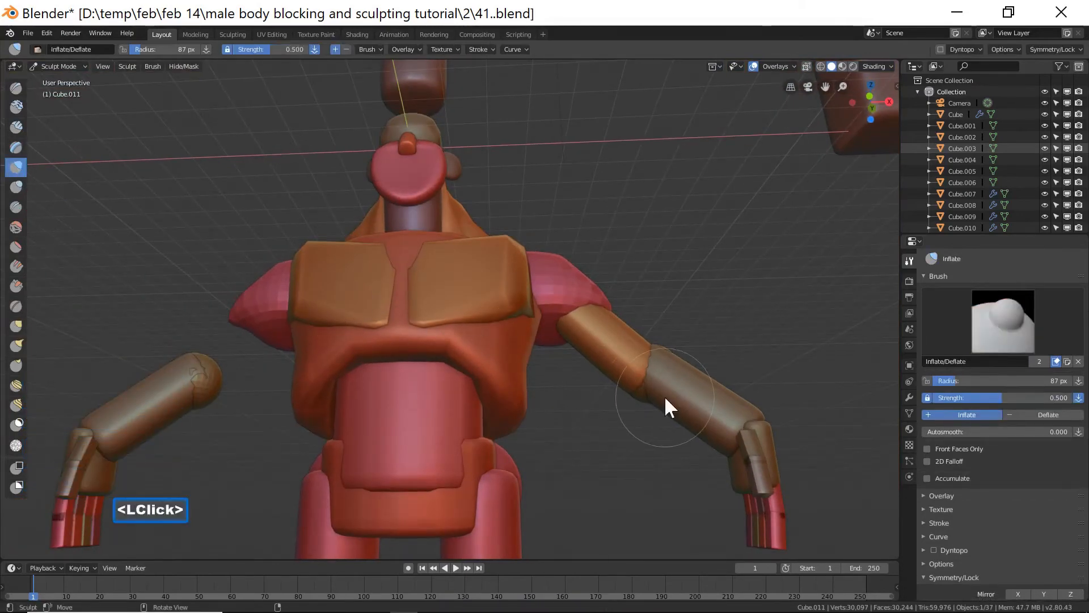
{"action": "key", "text": "KP_1"}
{"action": "scroll", "coordinate": [635, 393], "scroll_direction": "up", "scroll_amount": 5}
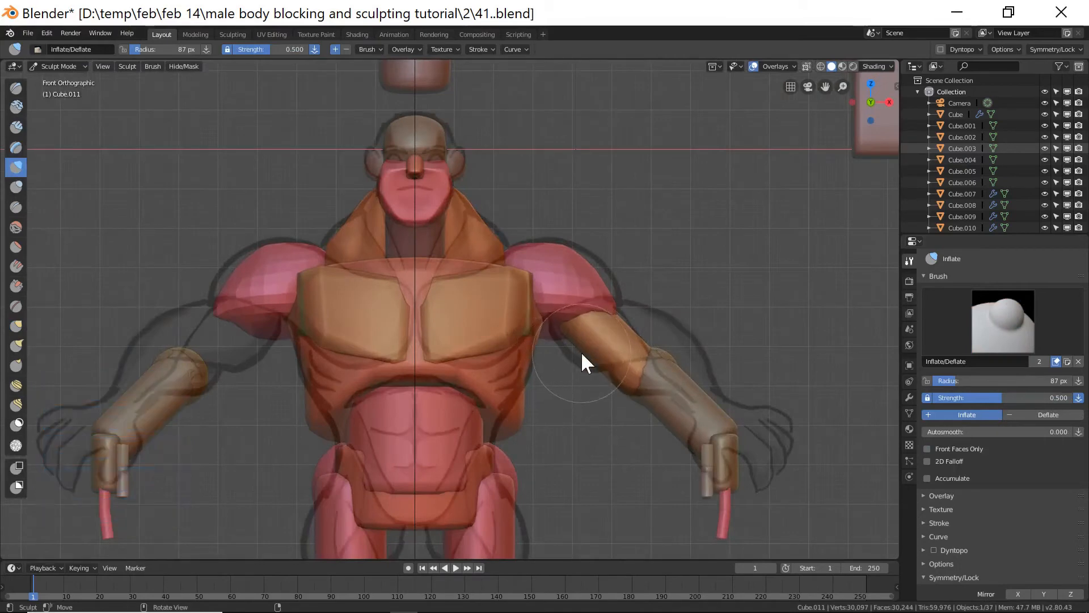
{"action": "left_click", "coordinate": [581, 349]}
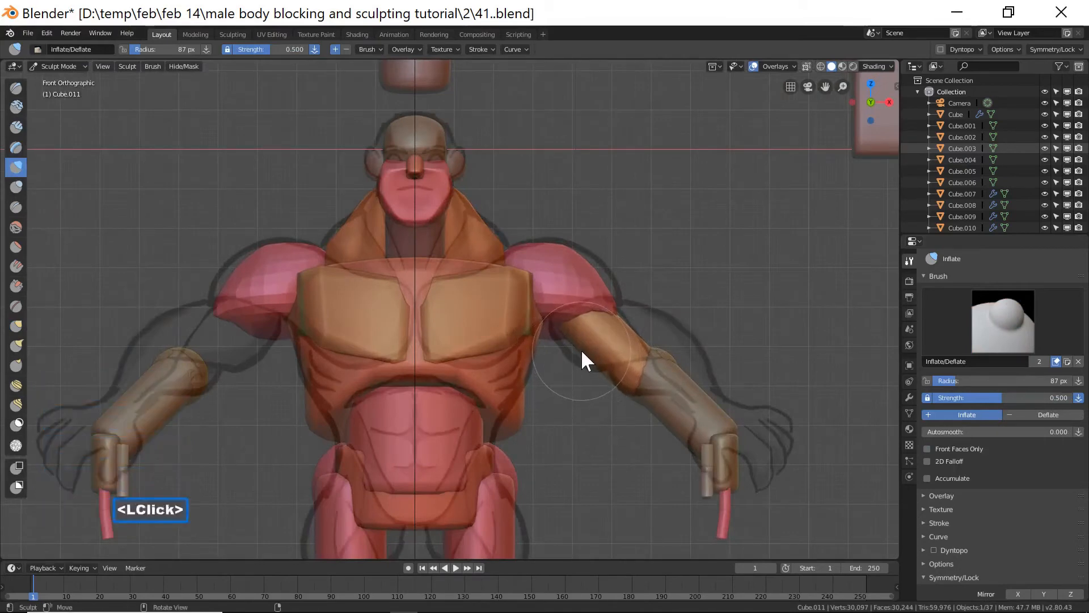
{"action": "left_click", "coordinate": [581, 350]}
{"action": "left_click", "coordinate": [579, 349]}
{"action": "left_click", "coordinate": [576, 355]}
{"action": "left_click", "coordinate": [587, 345]}
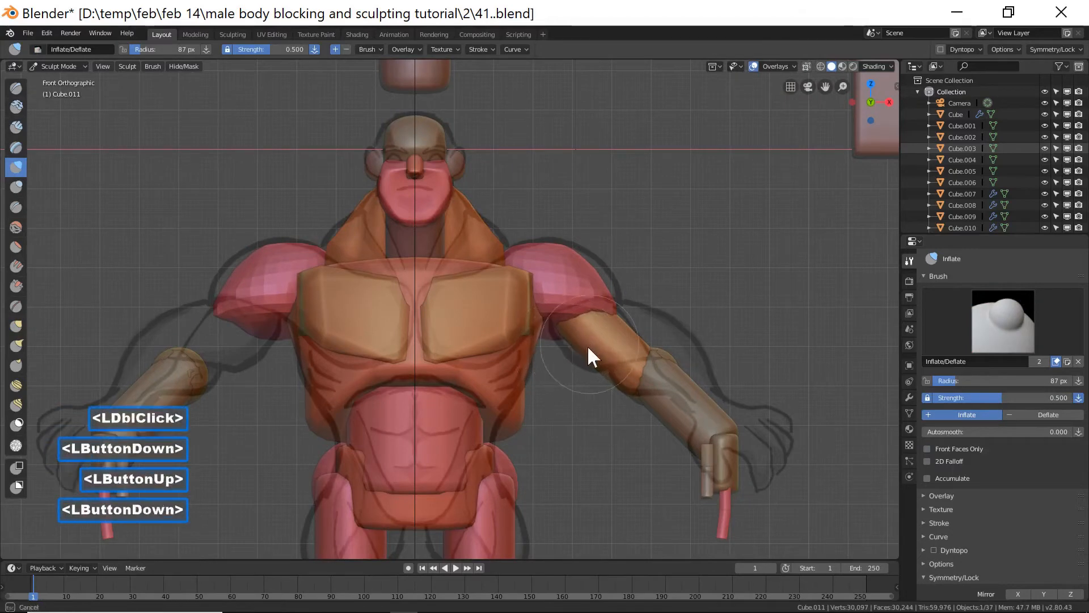
{"action": "double_click", "coordinate": [578, 351]}
{"action": "double_click", "coordinate": [577, 350]}
{"action": "double_click", "coordinate": [579, 345]}
{"action": "double_click", "coordinate": [581, 345]}
{"action": "left_click", "coordinate": [583, 349]}
{"action": "left_click", "coordinate": [580, 353]}
{"action": "left_click", "coordinate": [576, 355]}
{"action": "left_click", "coordinate": [569, 372]}
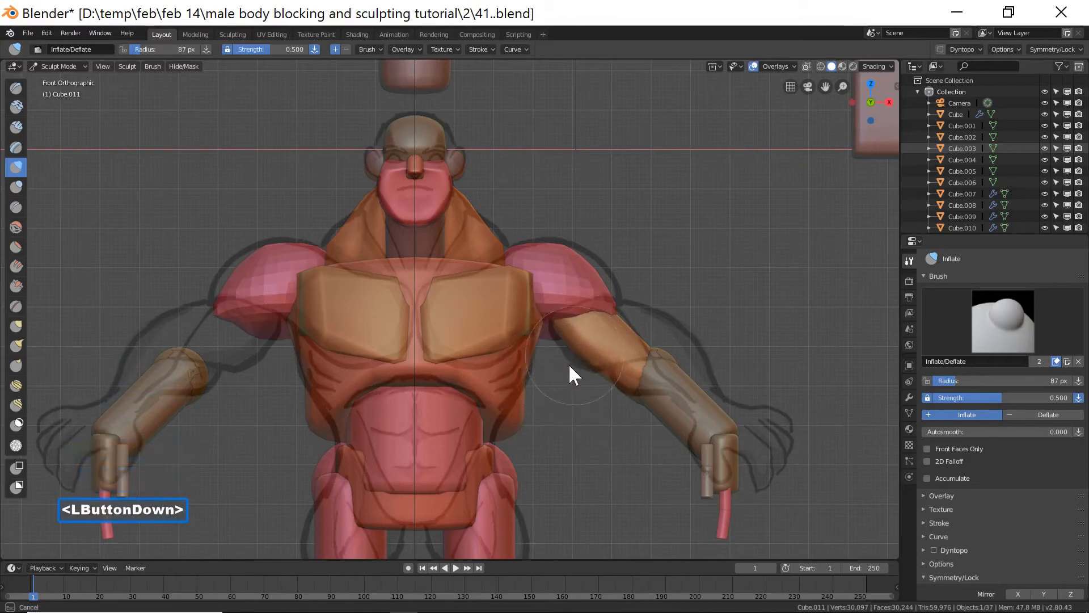
{"action": "mouse_move", "coordinate": [592, 347]}
{"action": "left_mouse_down"}
{"action": "mouse_move", "coordinate": [591, 377]}
{"action": "mouse_move", "coordinate": [601, 370]}
{"action": "left_mouse_up"}
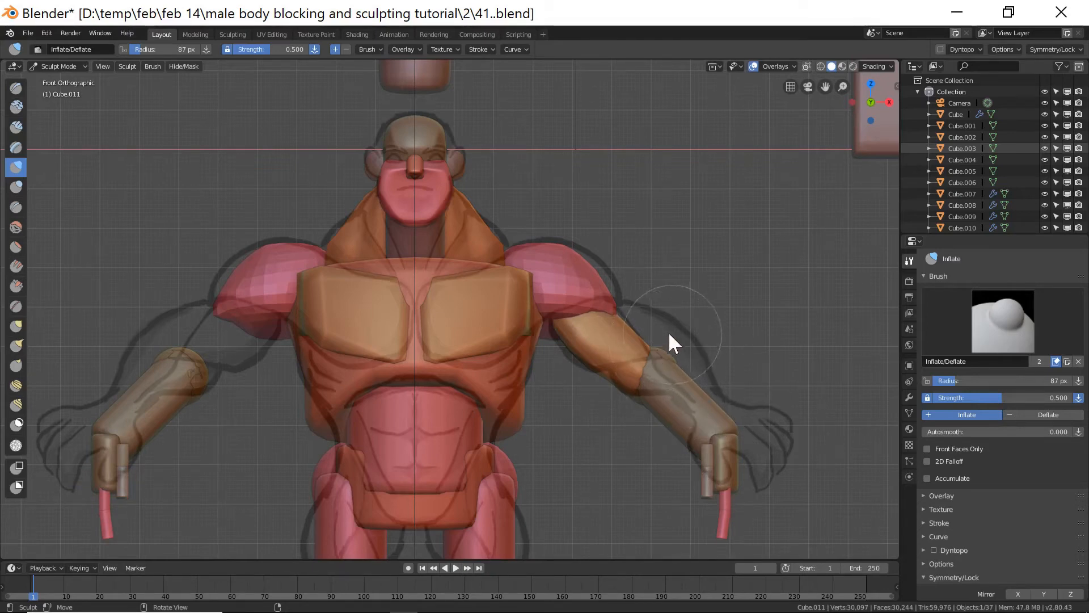
Continue inflating the right upper arm block from a perspective angle and in front view.
{"action": "mouse_move", "coordinate": [754, 288]}
{"action": "middle_mouse_down"}
{"action": "mouse_move", "coordinate": [771, 285]}
{"action": "mouse_move", "coordinate": [659, 332]}
{"action": "middle_mouse_up"}
{"action": "scroll", "coordinate": [755, 294], "scroll_direction": "down", "scroll_amount": 5}
{"action": "mouse_move", "coordinate": [618, 330]}
{"action": "left_mouse_down"}
{"action": "mouse_move", "coordinate": [608, 312]}
{"action": "mouse_move", "coordinate": [624, 320]}
{"action": "left_mouse_up"}
{"action": "mouse_move", "coordinate": [624, 317]}
{"action": "middle_mouse_down"}
{"action": "mouse_move", "coordinate": [625, 301]}
{"action": "mouse_move", "coordinate": [638, 332]}
{"action": "middle_mouse_up"}
{"action": "mouse_move", "coordinate": [641, 332]}
{"action": "left_mouse_down"}
{"action": "mouse_move", "coordinate": [653, 355]}
{"action": "mouse_move", "coordinate": [676, 353]}
{"action": "left_mouse_up"}
{"action": "middle_click_drag", "start_coordinate": [676, 353], "coordinate": [636, 338]}
{"action": "mouse_move", "coordinate": [636, 338]}
{"action": "left_mouse_down"}
{"action": "mouse_move", "coordinate": [660, 376]}
{"action": "mouse_move", "coordinate": [659, 334]}
{"action": "mouse_move", "coordinate": [624, 356]}
{"action": "mouse_move", "coordinate": [555, 357]}
{"action": "left_mouse_up"}
{"action": "middle_click_drag", "start_coordinate": [553, 354], "coordinate": [703, 338]}
{"action": "middle_click_drag", "start_coordinate": [614, 360], "coordinate": [649, 342]}
{"action": "mouse_move", "coordinate": [651, 345]}
{"action": "left_mouse_down"}
{"action": "mouse_move", "coordinate": [634, 374]}
{"action": "mouse_move", "coordinate": [669, 358]}
{"action": "left_mouse_up"}
{"action": "middle_click_drag", "start_coordinate": [670, 358], "coordinate": [676, 379]}
{"action": "left_click_drag", "start_coordinate": [675, 379], "coordinate": [657, 308]}
{"action": "mouse_move", "coordinate": [656, 308]}
{"action": "middle_mouse_down"}
{"action": "mouse_move", "coordinate": [709, 346]}
{"action": "mouse_move", "coordinate": [712, 364]}
{"action": "middle_mouse_up"}
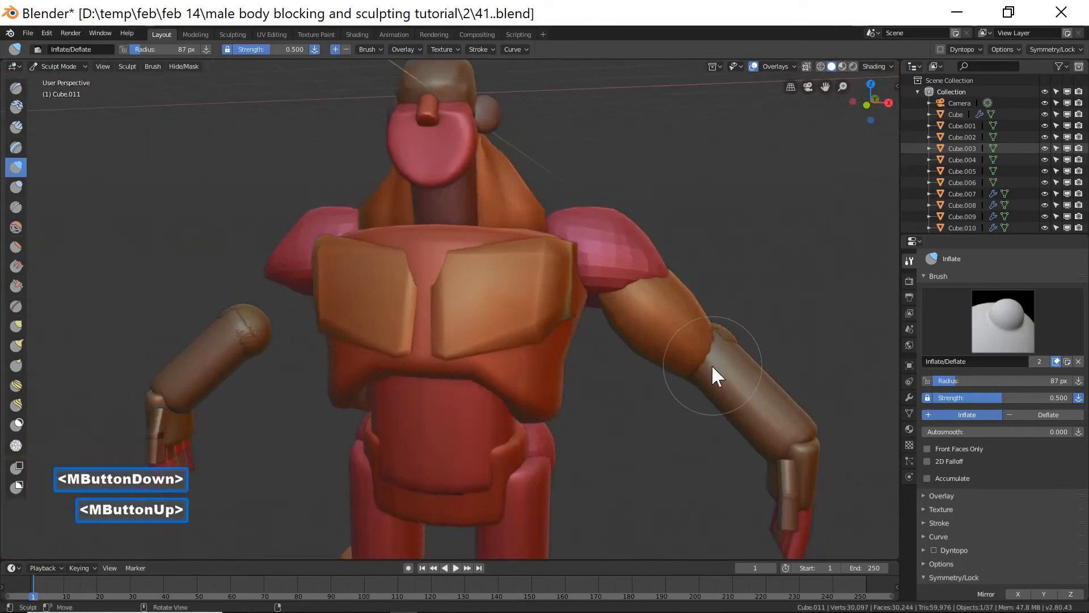
{"action": "key", "text": "End"}
{"action": "scroll", "coordinate": [712, 366], "scroll_direction": "up", "scroll_amount": 3}
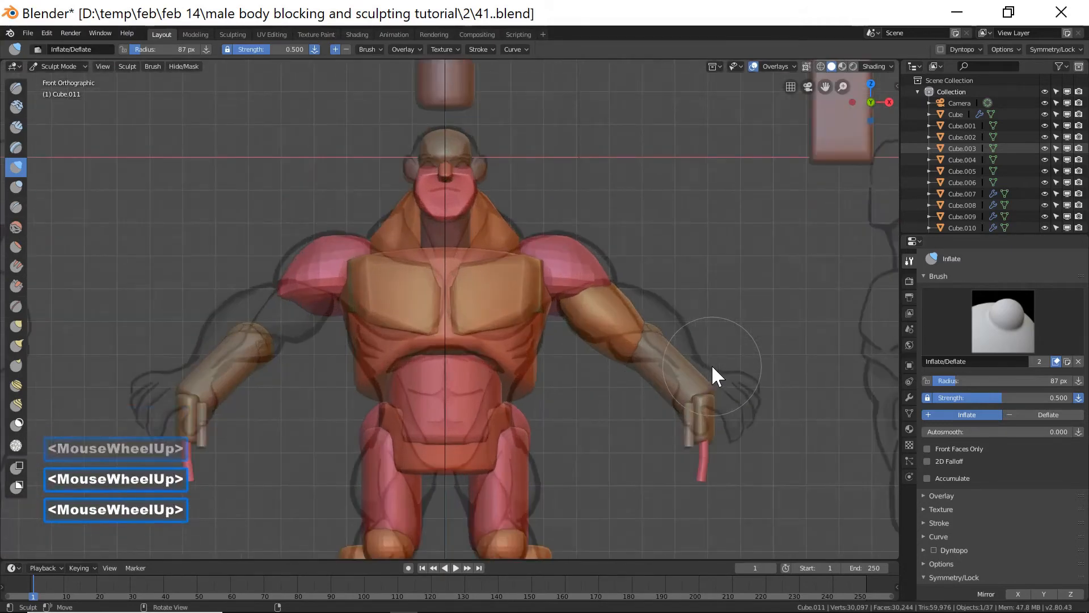
{"action": "left_click_drag", "start_coordinate": [590, 312], "coordinate": [705, 377]}
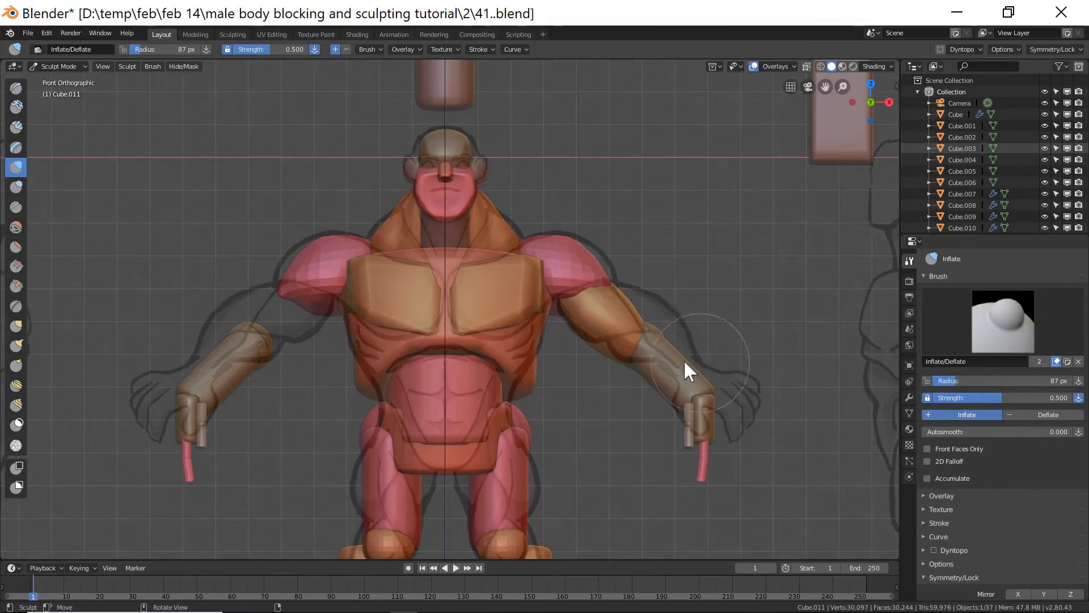
Return to Object Mode, select the right upper arm block, and rotate it about 6 degrees downward.
{"action": "left_click", "coordinate": [74, 66]}
{"action": "left_click", "coordinate": [83, 80]}
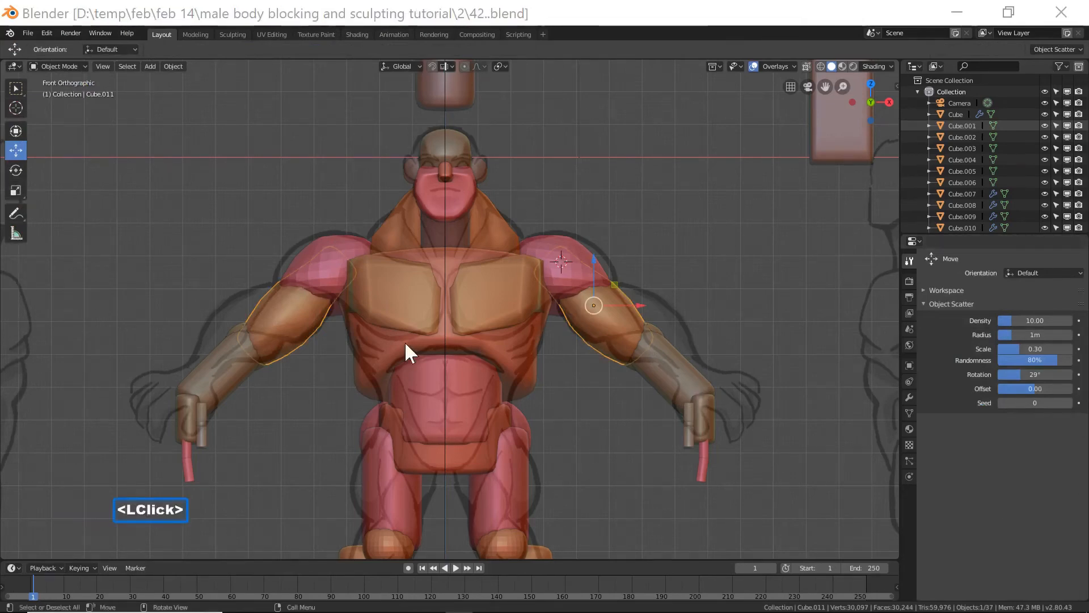
{"action": "left_click", "coordinate": [605, 50]}
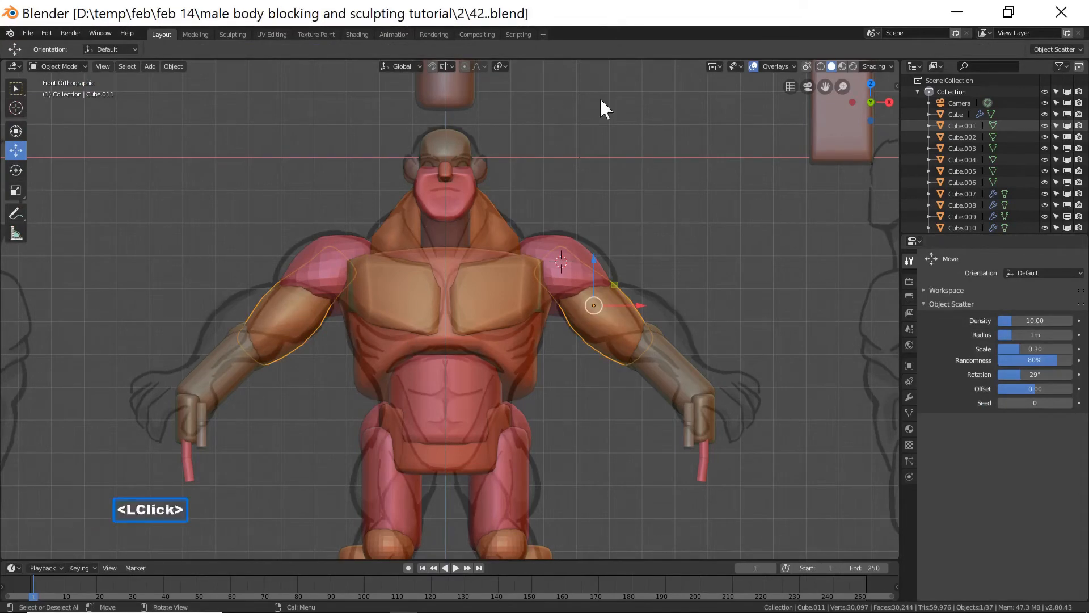
{"action": "left_click", "coordinate": [675, 375]}
{"action": "left_click_drag", "start_coordinate": [670, 335], "coordinate": [654, 321]}
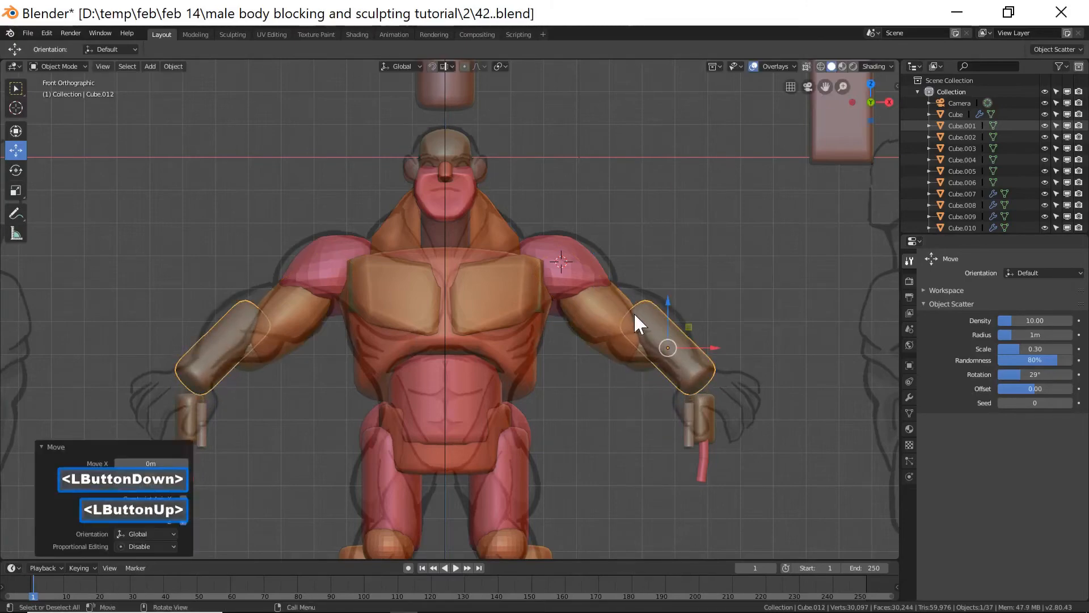
{"action": "left_click", "coordinate": [617, 315]}
{"action": "left_click_drag", "start_coordinate": [591, 264], "coordinate": [594, 258]}
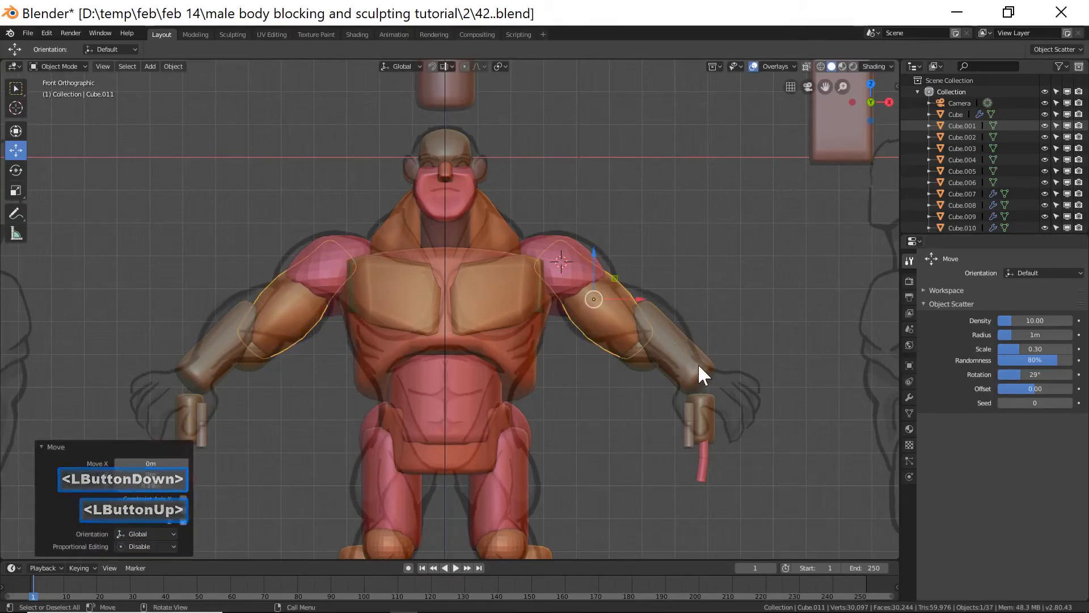
{"action": "key", "text": "r"}
{"action": "left_click", "coordinate": [685, 333]}
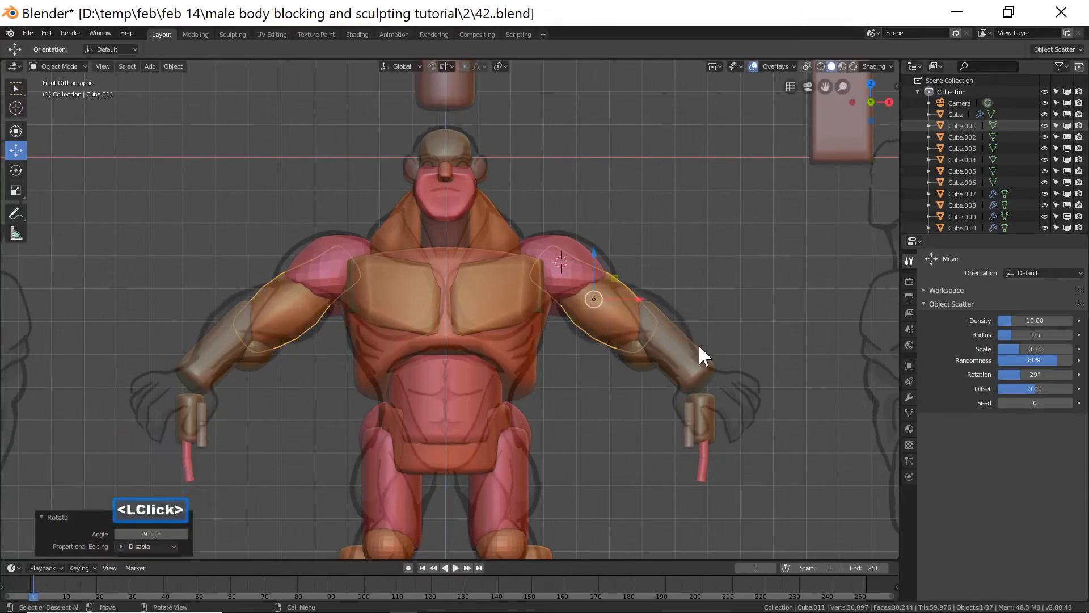
{"action": "key", "text": "r"}
{"action": "left_click", "coordinate": [703, 340]}
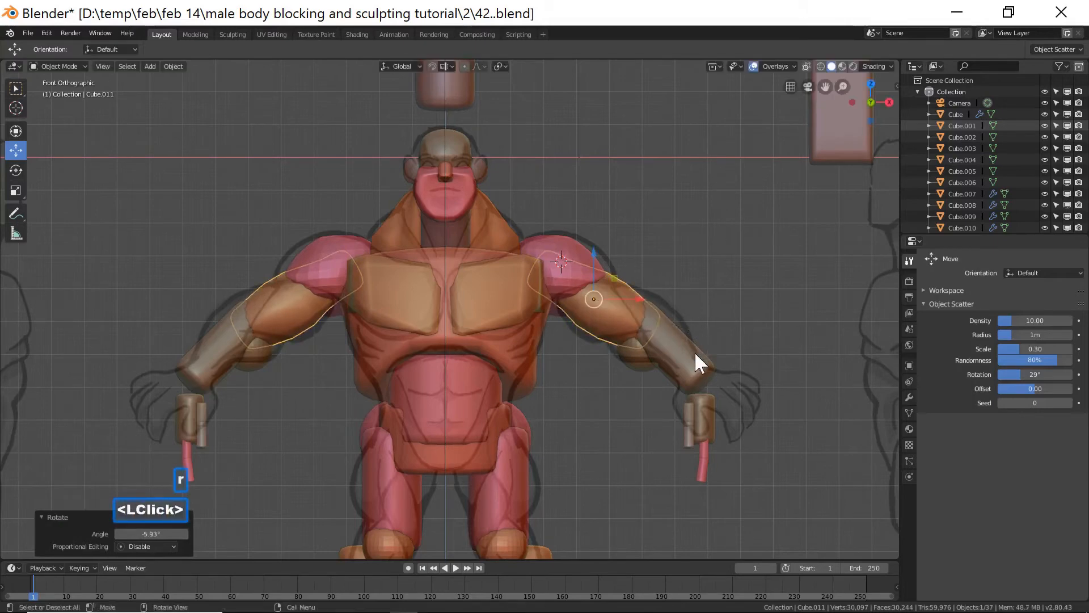
Select the right elbow sphere and move it up about 0.38 m to the elbow.
{"action": "left_click", "coordinate": [694, 351]}
{"action": "left_click_drag", "start_coordinate": [667, 305], "coordinate": [668, 308]}
{"action": "left_click", "coordinate": [645, 366]}
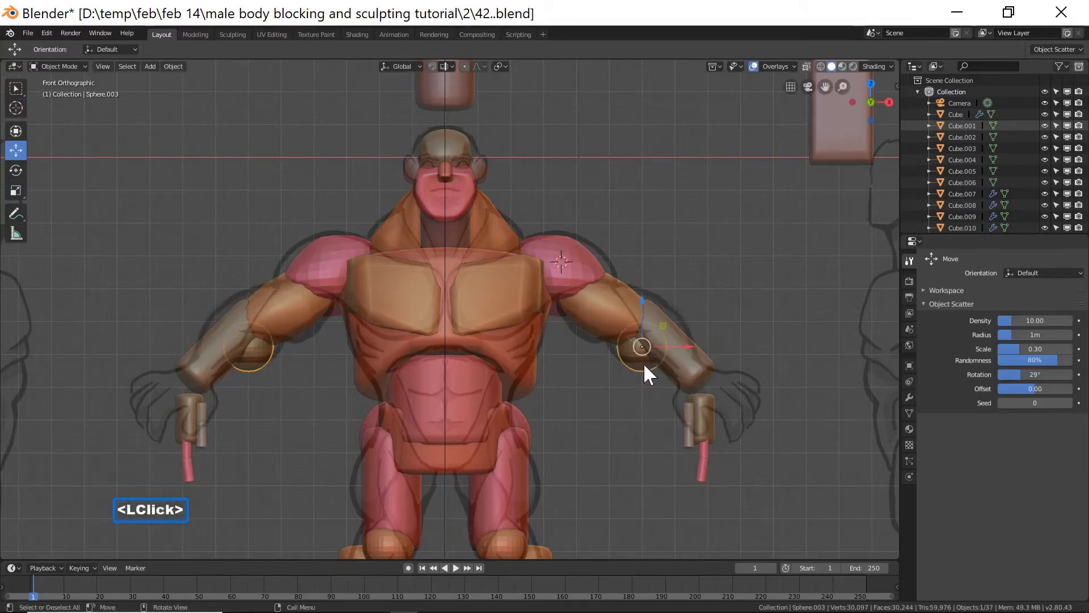
{"action": "left_click_drag", "start_coordinate": [641, 317], "coordinate": [666, 325]}
{"action": "left_click_drag", "start_coordinate": [625, 282], "coordinate": [624, 269]}
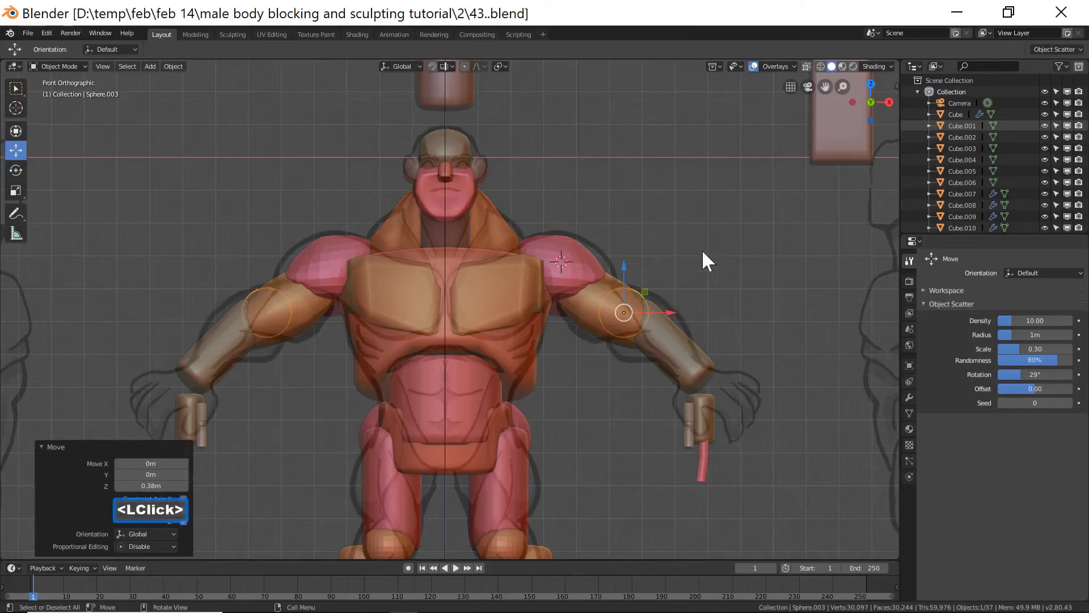
Select the right forearm block, scale it along its local Z axis, and reposition it below the elbow.
{"action": "left_click", "coordinate": [688, 353]}
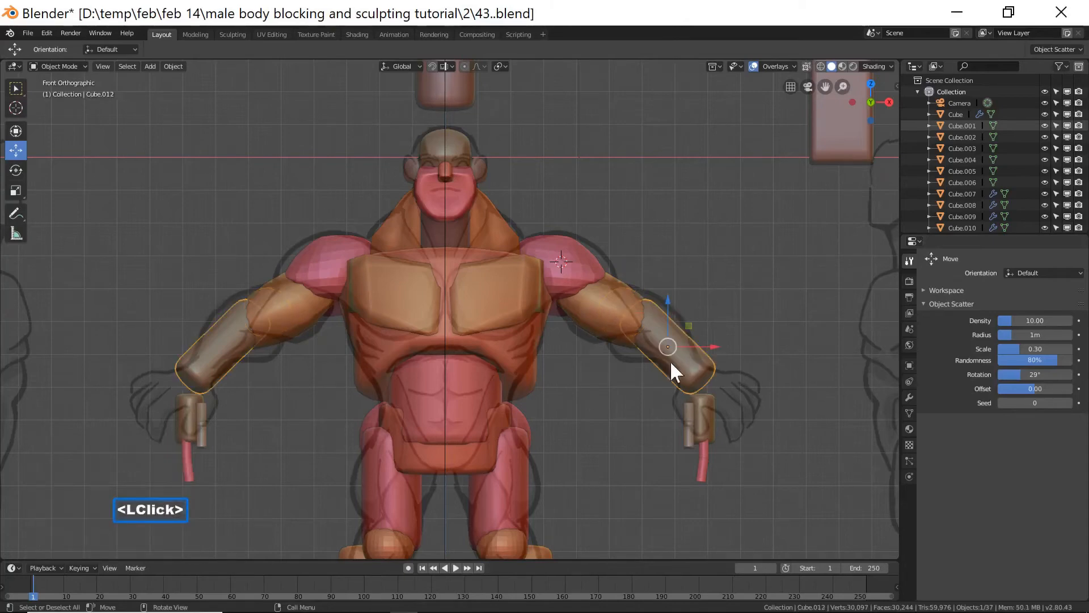
{"action": "key", "text": "s"}
{"action": "key", "text": "z"}
{"action": "key", "text": "z"}
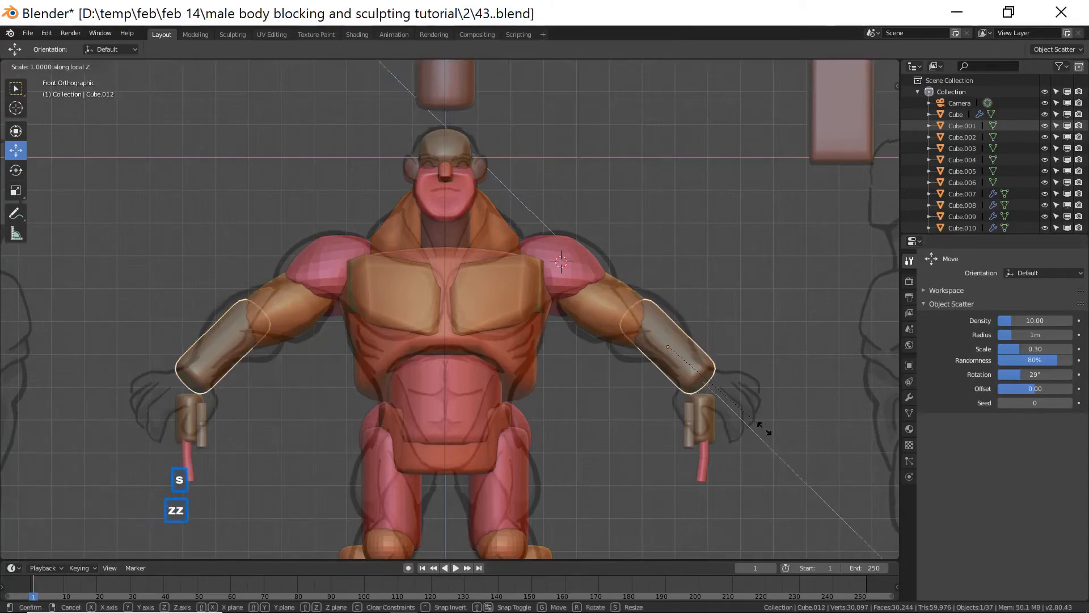
{"action": "left_click", "coordinate": [746, 426]}
{"action": "left_click_drag", "start_coordinate": [668, 297], "coordinate": [666, 294]}
{"action": "left_click_drag", "start_coordinate": [712, 340], "coordinate": [706, 340]}
{"action": "left_click", "coordinate": [662, 297]}
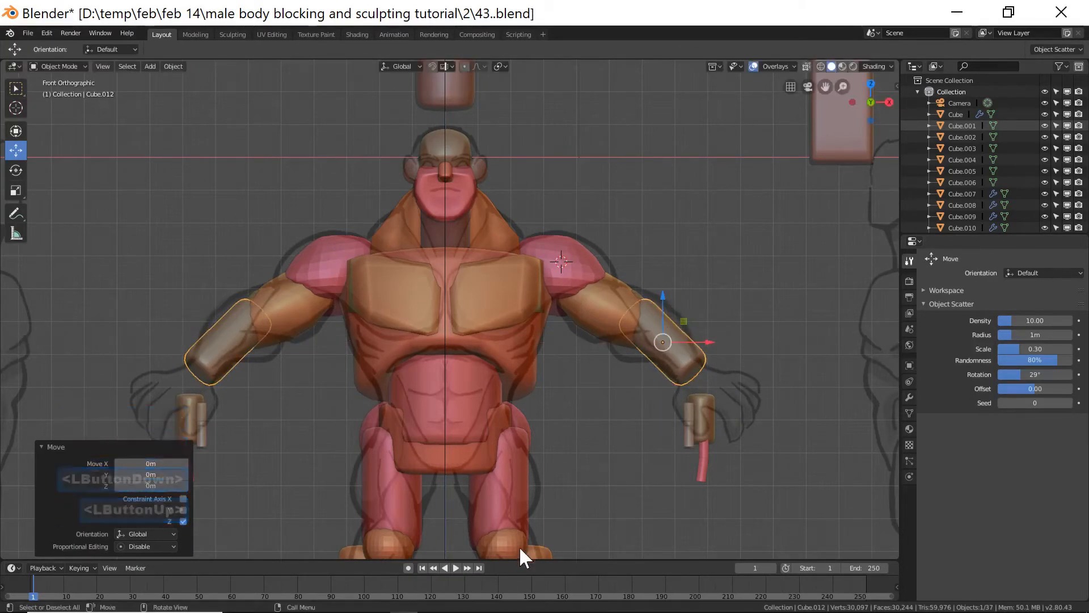
Select the right elbow sphere from a side view and adjust its position.
{"action": "left_click", "coordinate": [757, 298]}
{"action": "middle_click_drag", "start_coordinate": [768, 292], "coordinate": [664, 302]}
{"action": "scroll", "coordinate": [727, 315], "scroll_direction": "down", "scroll_amount": 3}
{"action": "scroll", "coordinate": [735, 312], "scroll_direction": "down", "scroll_amount": 2}
{"action": "left_click", "coordinate": [621, 308]}
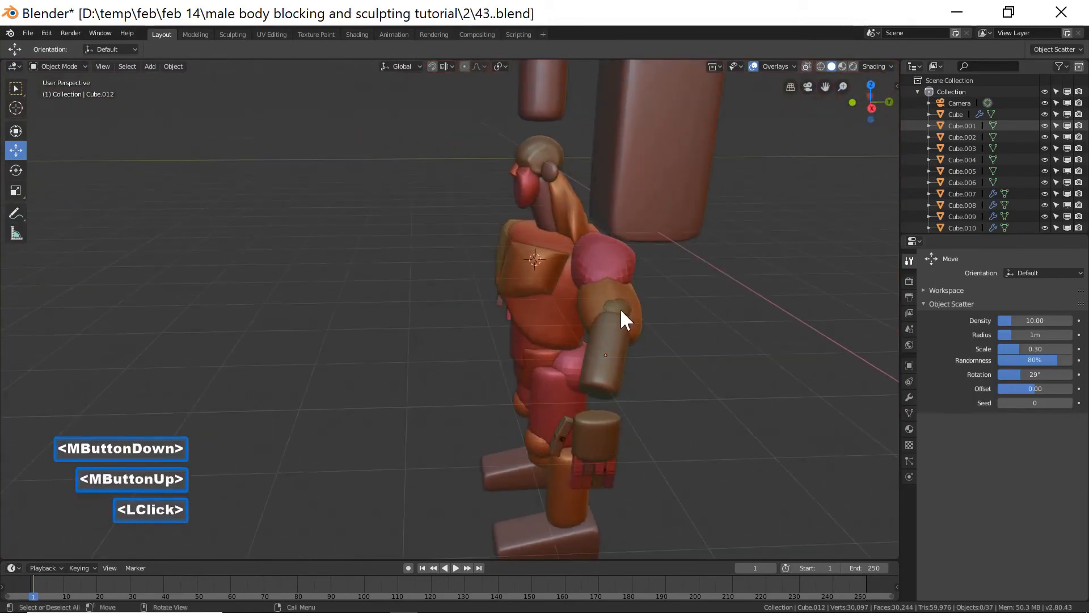
{"action": "left_click", "coordinate": [652, 316]}
{"action": "middle_click_drag", "start_coordinate": [707, 339], "coordinate": [503, 281]}
{"action": "left_click_drag", "start_coordinate": [436, 276], "coordinate": [427, 277]}
{"action": "left_click_drag", "start_coordinate": [466, 231], "coordinate": [466, 249]}
{"action": "middle_click_drag", "start_coordinate": [466, 255], "coordinate": [604, 320]}
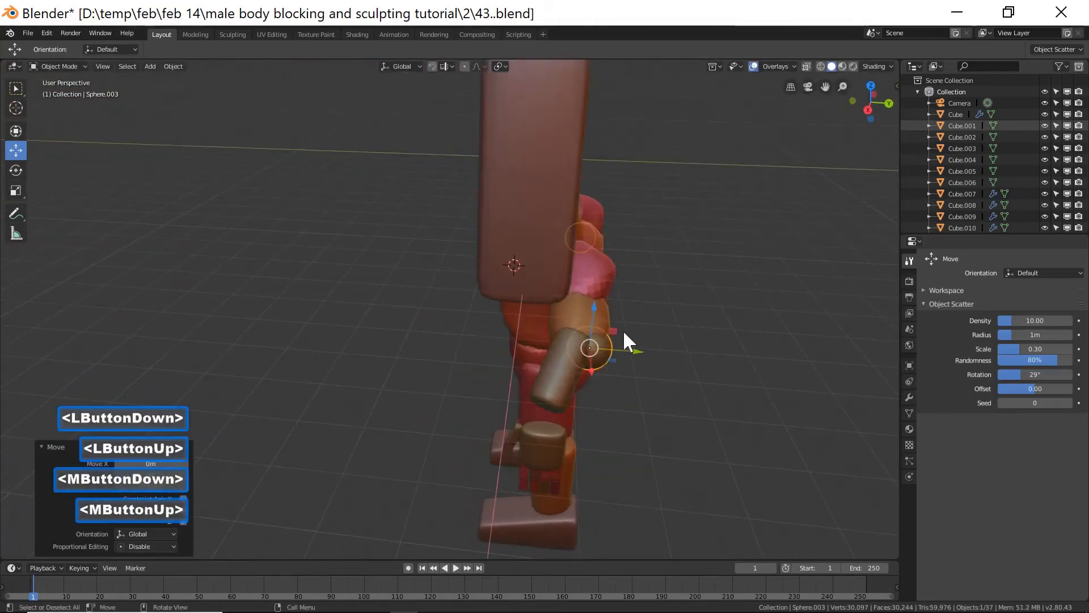
{"action": "left_click_drag", "start_coordinate": [642, 350], "coordinate": [636, 349]}
{"action": "left_click_drag", "start_coordinate": [588, 311], "coordinate": [591, 328]}
{"action": "mouse_move", "coordinate": [676, 345]}
{"action": "middle_mouse_down"}
{"action": "mouse_move", "coordinate": [613, 301]}
{"action": "mouse_move", "coordinate": [703, 340]}
{"action": "mouse_move", "coordinate": [664, 355]}
{"action": "middle_mouse_up"}
Duplicate the elbow sphere and move the copy down to the right wrist.
{"action": "key", "text": "shift+d"}
{"action": "right_click", "coordinate": [663, 363]}
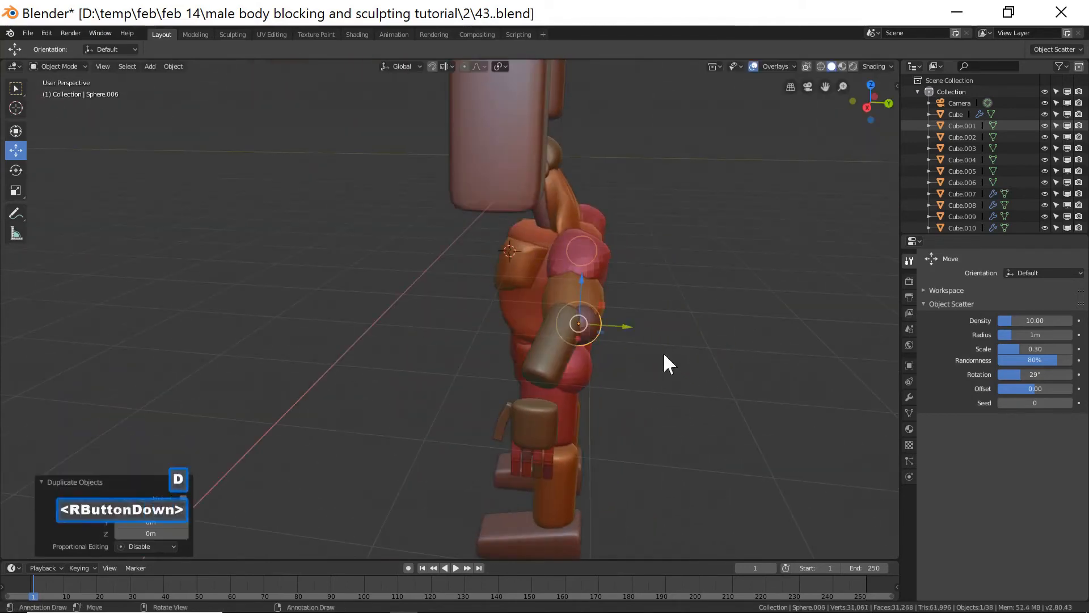
{"action": "middle_click_drag", "start_coordinate": [645, 323], "coordinate": [573, 326]}
{"action": "left_click_drag", "start_coordinate": [473, 312], "coordinate": [406, 343]}
{"action": "left_click_drag", "start_coordinate": [431, 284], "coordinate": [431, 321]}
{"action": "middle_click_drag", "start_coordinate": [430, 312], "coordinate": [651, 367]}
{"action": "left_click_drag", "start_coordinate": [678, 382], "coordinate": [642, 386]}
{"action": "left_click_drag", "start_coordinate": [602, 336], "coordinate": [601, 346]}
{"action": "middle_click_drag", "start_coordinate": [562, 369], "coordinate": [730, 329]}
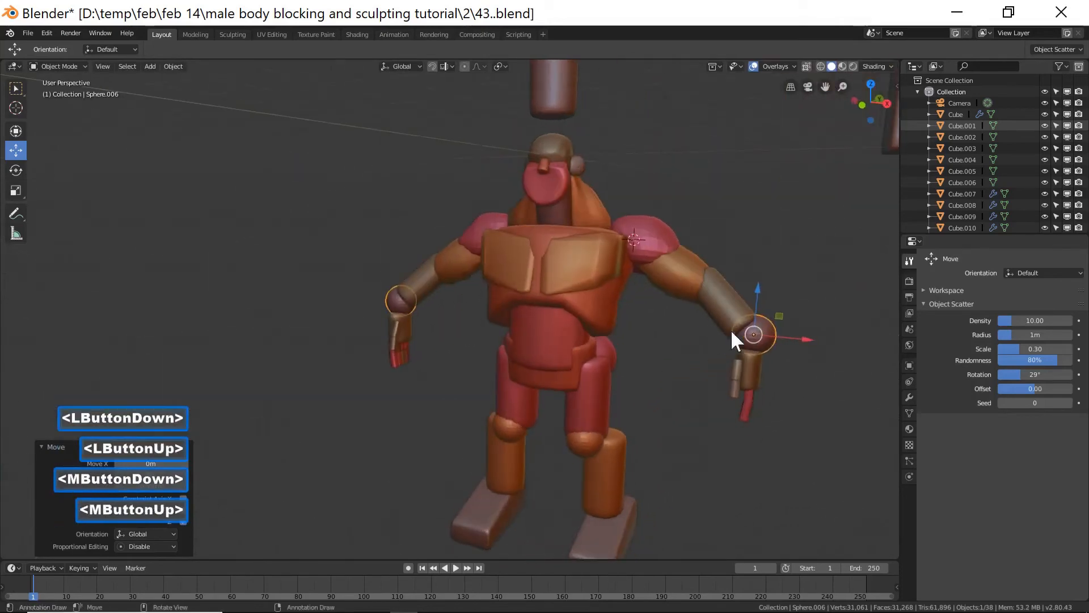
Scale the wrist sphere down to about 0.826.
{"action": "left_click_drag", "start_coordinate": [758, 287], "coordinate": [755, 293]}
{"action": "left_click_drag", "start_coordinate": [800, 348], "coordinate": [792, 347]}
{"action": "key", "text": "s"}
{"action": "left_click", "coordinate": [799, 376]}
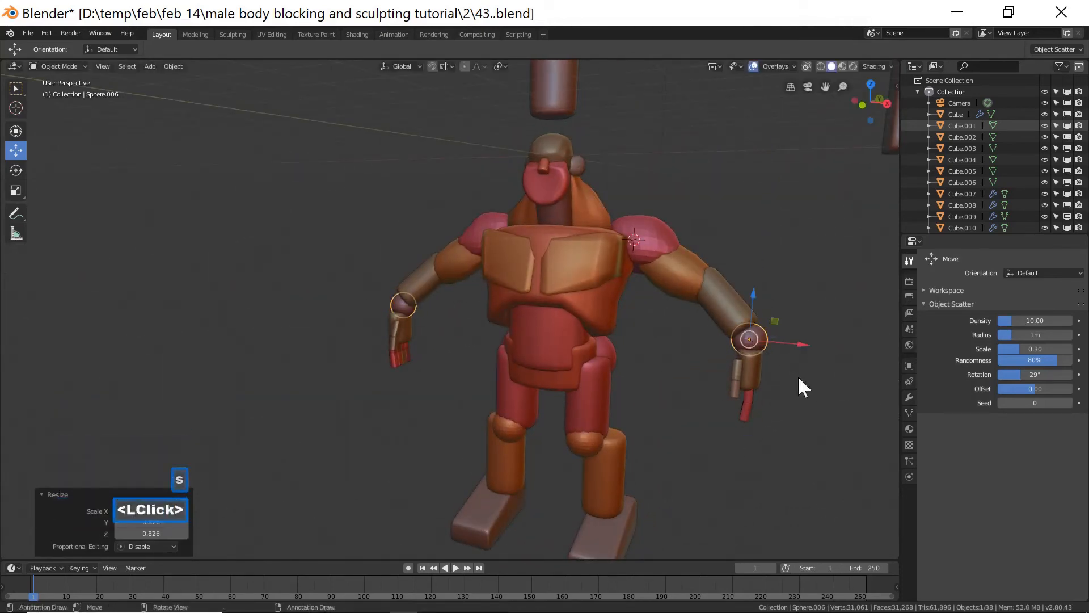
{"action": "middle_click_drag", "start_coordinate": [663, 389], "coordinate": [676, 393]}
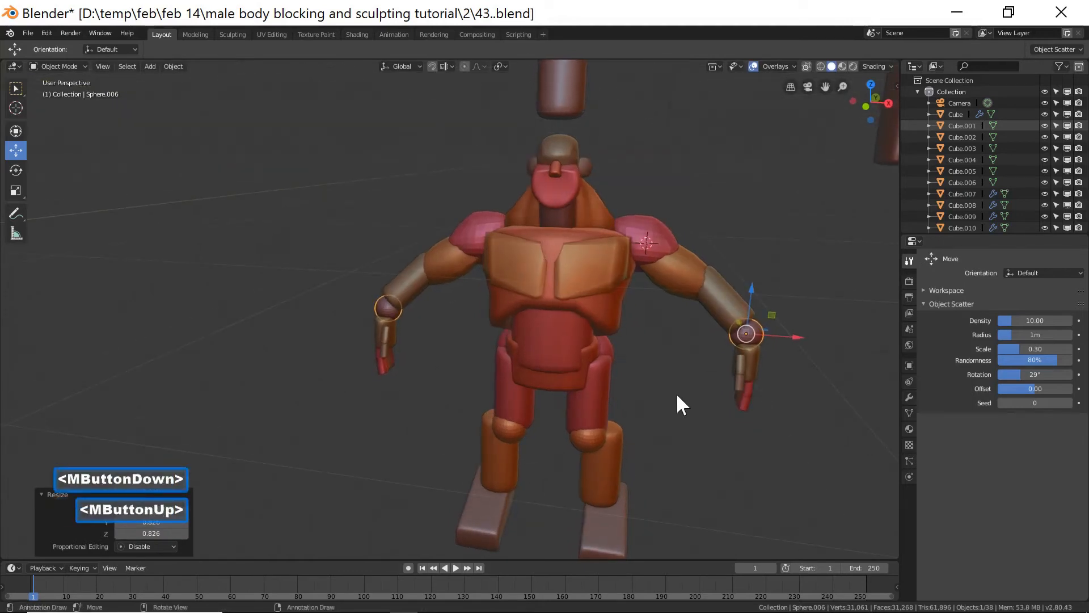
Save the file as a new incremental version, 44..blend.
{"action": "mouse_move", "coordinate": [680, 408]}
{"action": "middle_mouse_down"}
{"action": "mouse_move", "coordinate": [695, 400]}
{"action": "mouse_move", "coordinate": [686, 380]}
{"action": "mouse_move", "coordinate": [688, 391]}
{"action": "middle_mouse_up"}
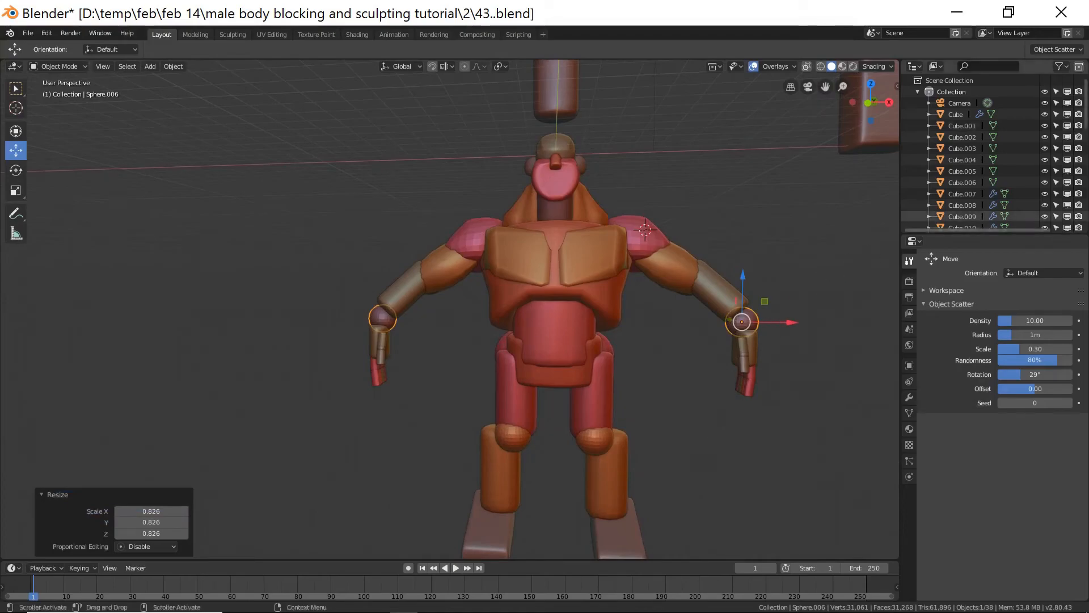
{"action": "key", "text": "ctrl+shift+s"}
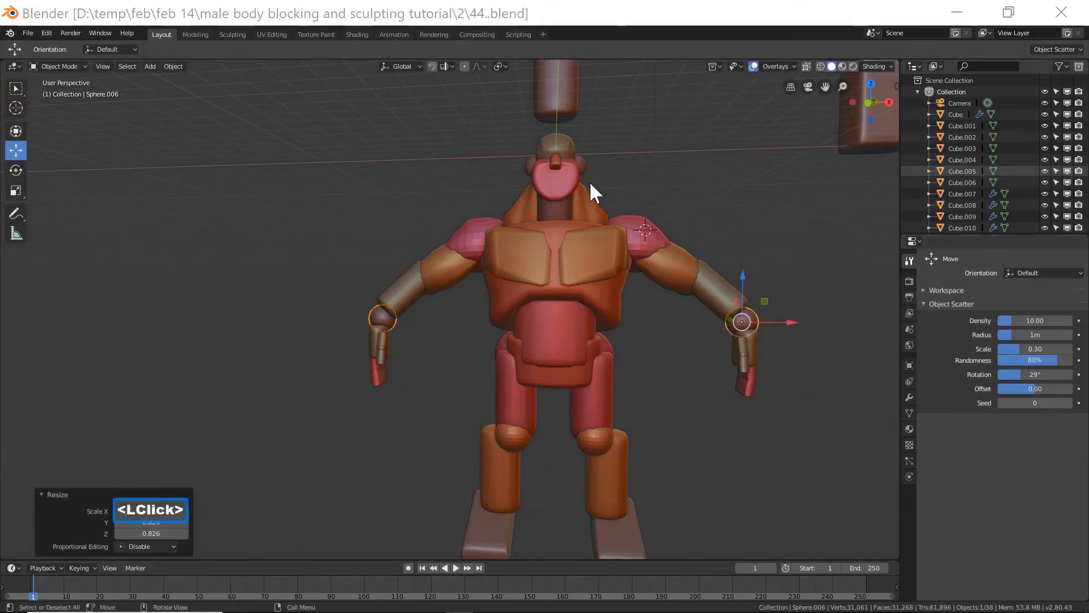
{"action": "left_click", "coordinate": [713, 18]}
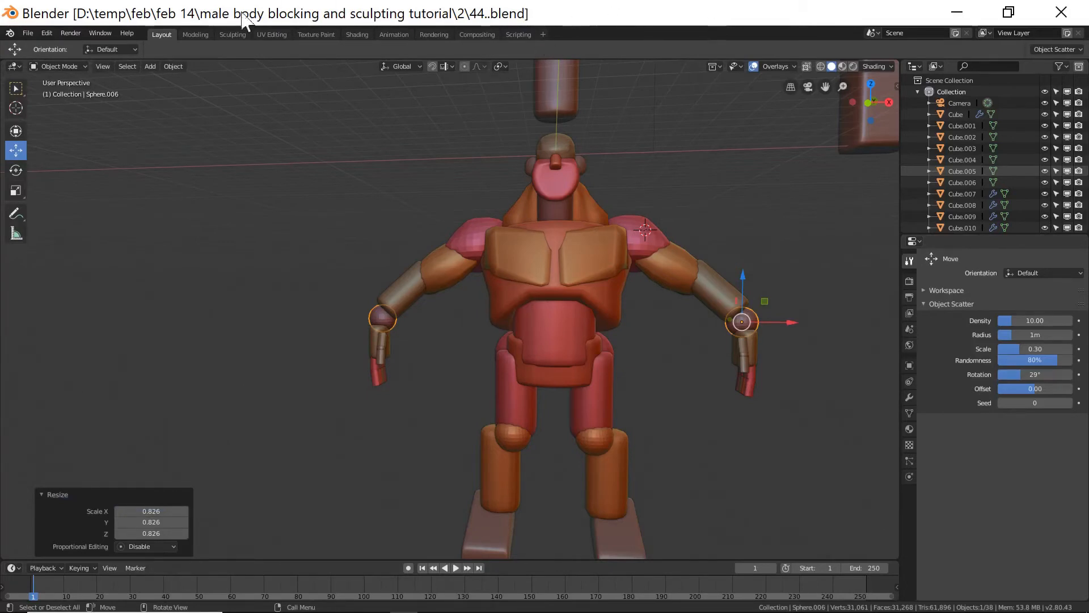
{"action": "left_click", "coordinate": [627, 16]}
In front view, scale the right upper arm block uniformly to 0.784, then stretch it along its local Z axis to about 1.367.
{"action": "key", "text": "End"}
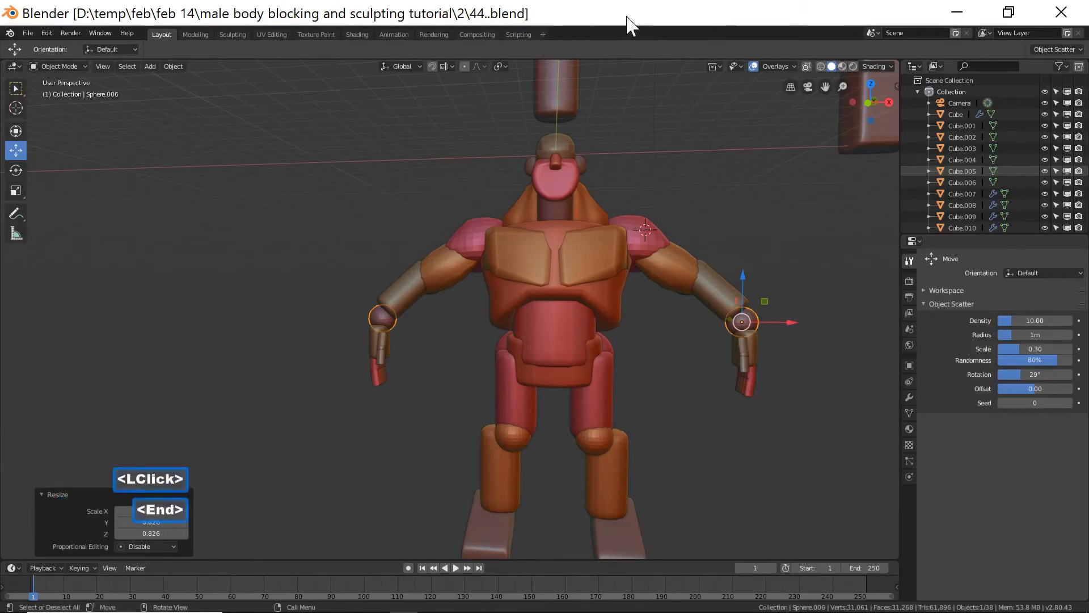
{"action": "left_click", "coordinate": [645, 227]}
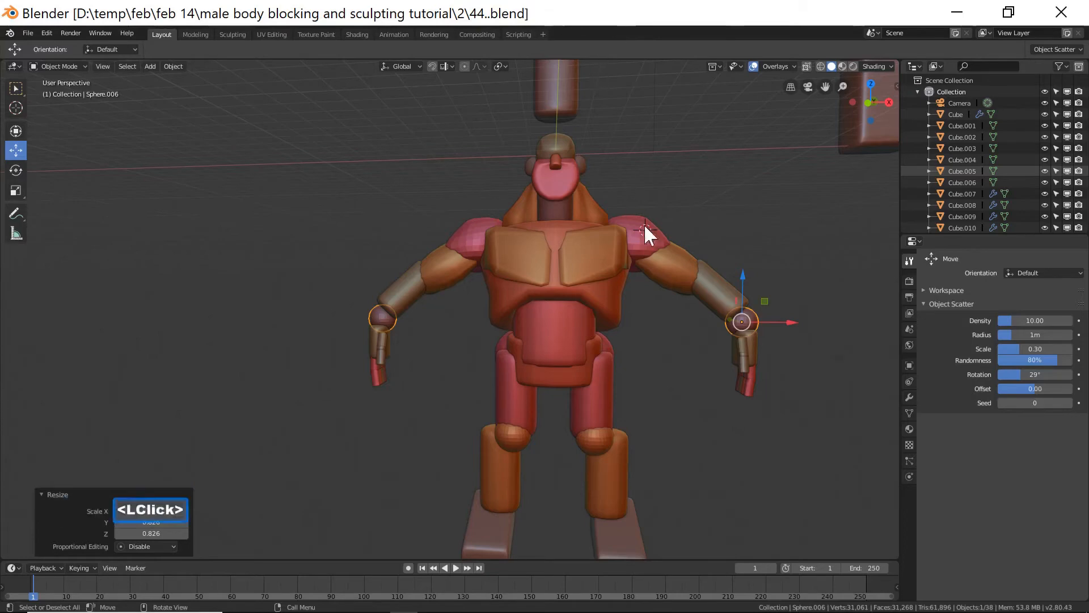
{"action": "key", "text": "End"}
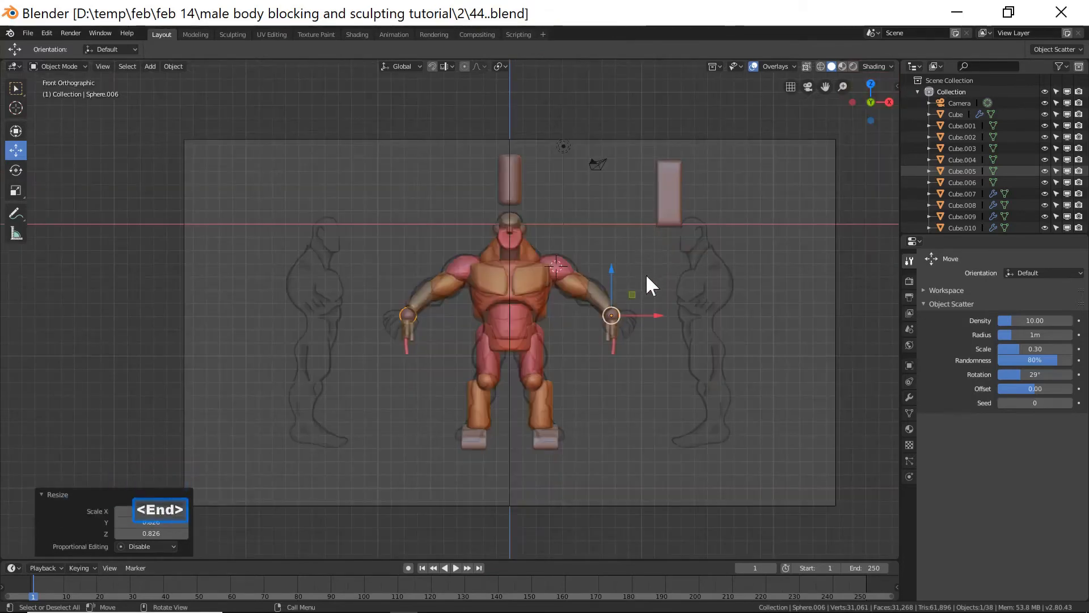
{"action": "scroll", "coordinate": [646, 273], "scroll_direction": "up", "scroll_amount": 3}
{"action": "left_click", "coordinate": [702, 292]}
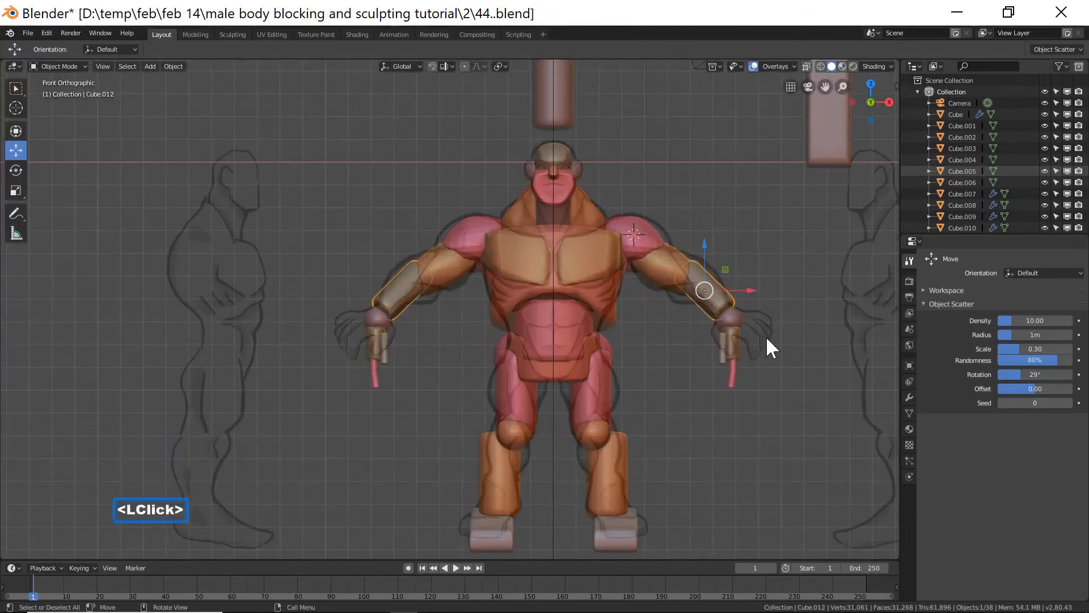
{"action": "key", "text": "s"}
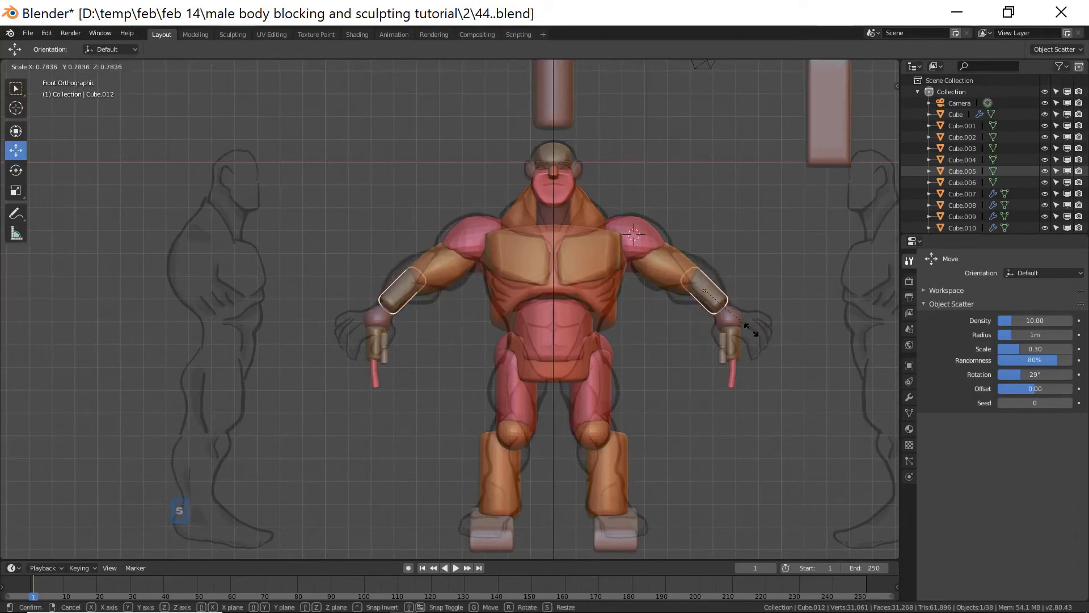
{"action": "left_click", "coordinate": [752, 330]}
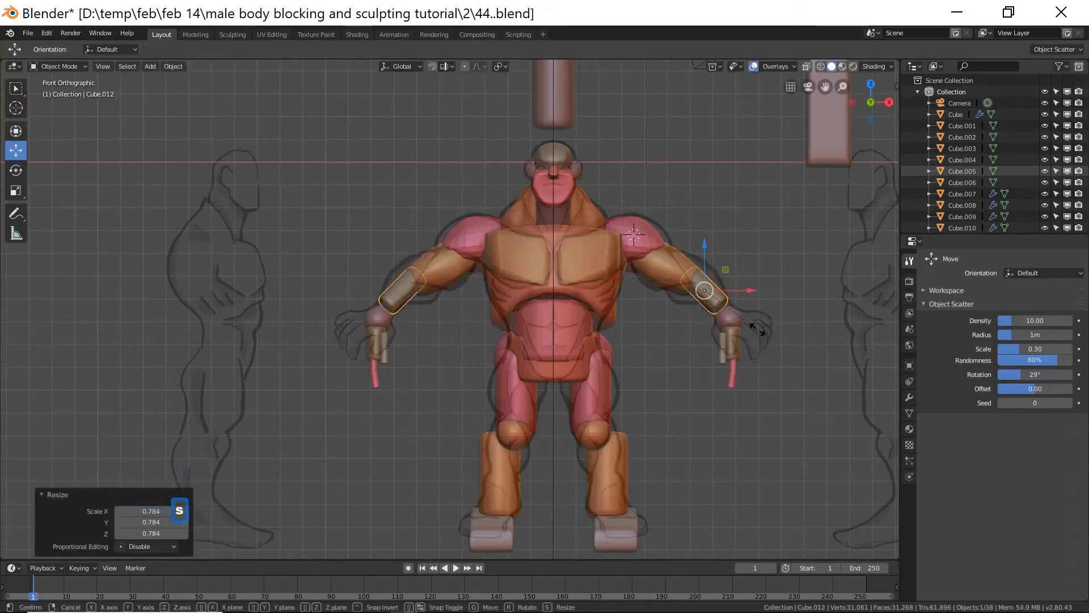
{"action": "key", "text": "s"}
{"action": "key", "text": "z"}
{"action": "key", "text": "z"}
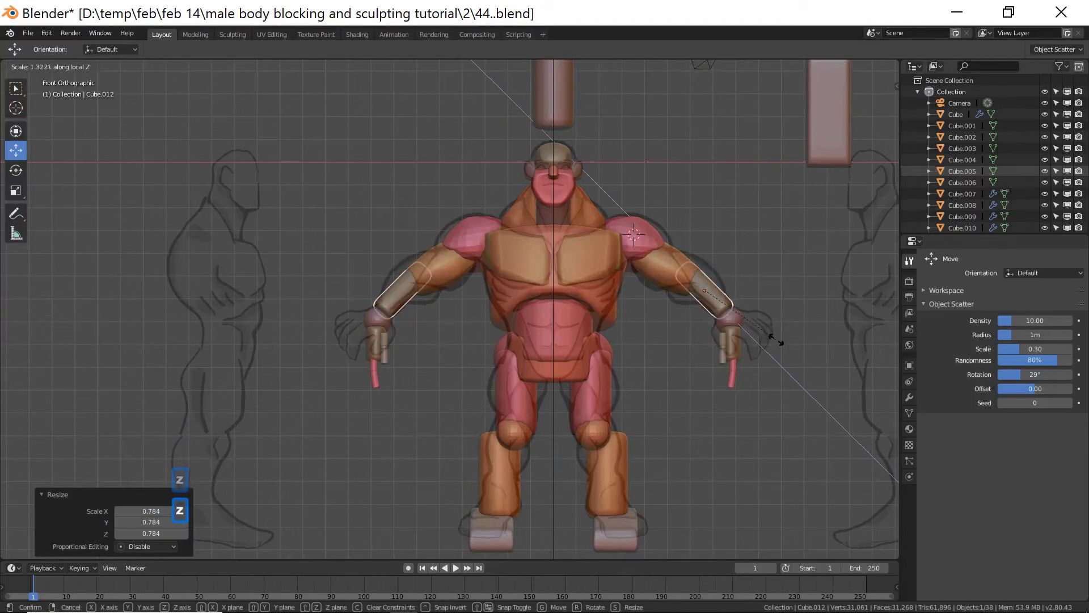
{"action": "left_click", "coordinate": [773, 325]}
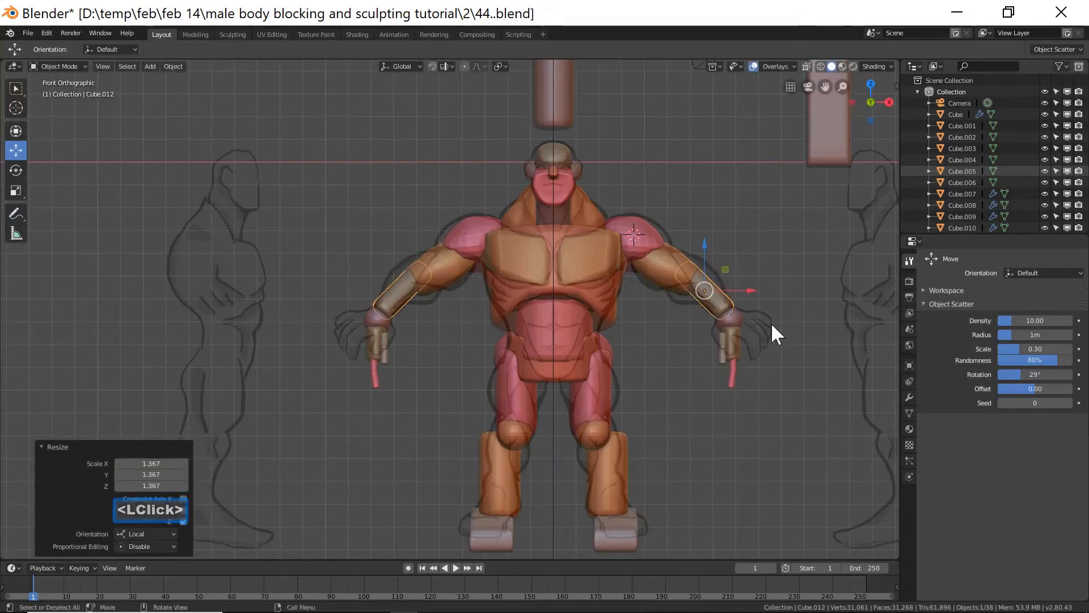
Duplicate the right elbow sphere and move the copy up onto the upper arm as a bicep.
{"action": "left_click", "coordinate": [742, 328]}
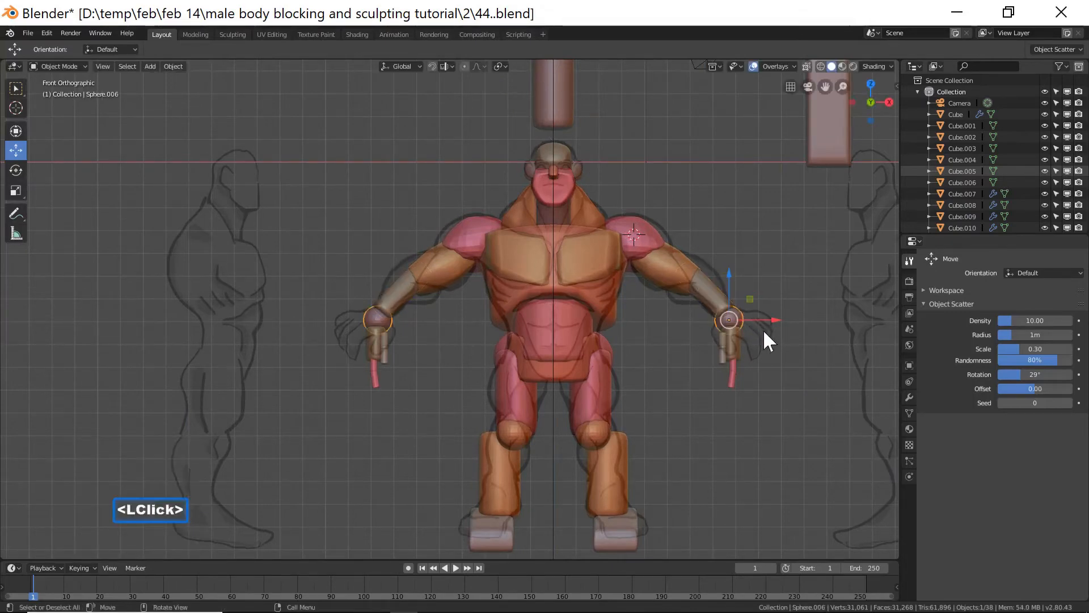
{"action": "key", "text": "shift+d"}
{"action": "right_click", "coordinate": [764, 332]}
{"action": "left_click_drag", "start_coordinate": [730, 275], "coordinate": [729, 249]}
{"action": "left_click_drag", "start_coordinate": [763, 291], "coordinate": [714, 262]}
Scale the bicep sphere up to about 1.38 and shift it about 0.249 m inward along X.
{"action": "key", "text": "s"}
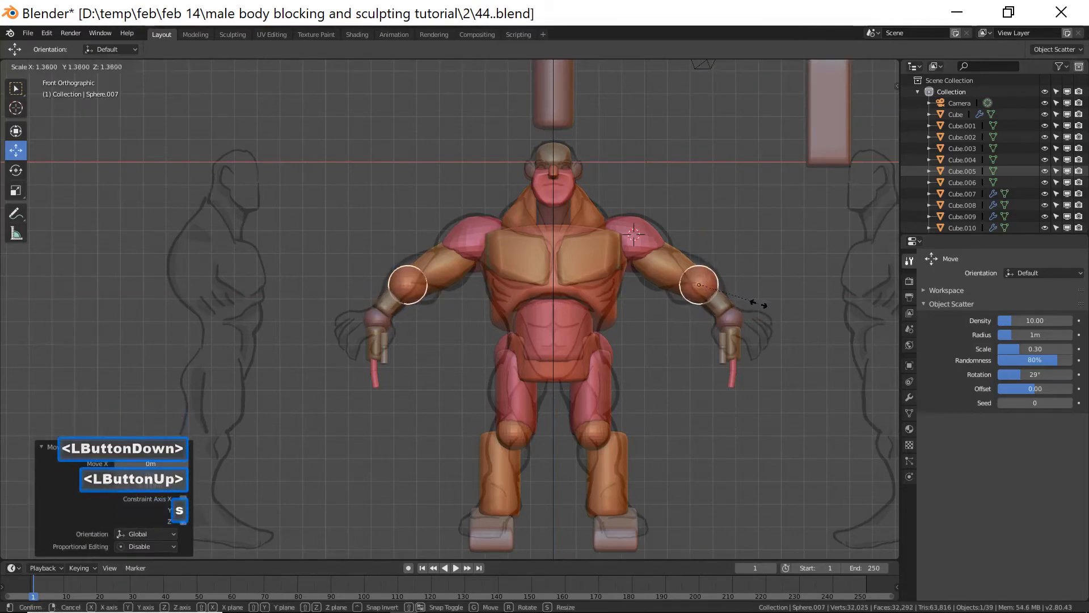
{"action": "left_click", "coordinate": [768, 308]}
{"action": "mouse_move", "coordinate": [736, 283]}
{"action": "left_mouse_down"}
{"action": "mouse_move", "coordinate": [726, 284]}
{"action": "mouse_move", "coordinate": [743, 281]}
{"action": "left_mouse_up"}
{"action": "middle_click_drag", "start_coordinate": [755, 257], "coordinate": [626, 315]}
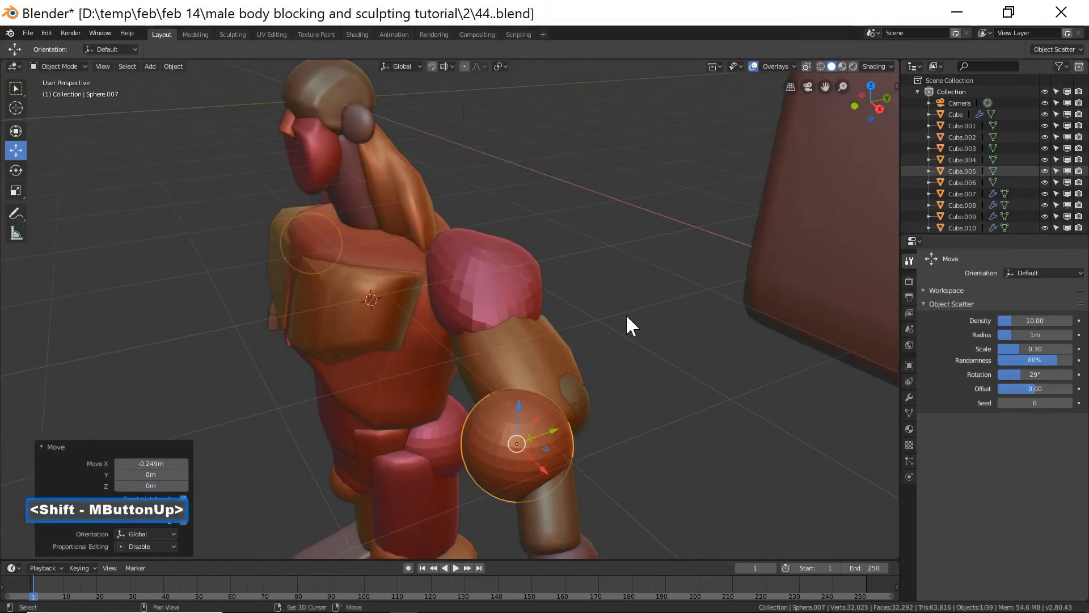
{"action": "left_click_drag", "start_coordinate": [503, 451], "coordinate": [528, 442]}
{"action": "mouse_move", "coordinate": [528, 442]}
{"action": "middle_mouse_down"}
{"action": "mouse_move", "coordinate": [595, 414]}
{"action": "mouse_move", "coordinate": [576, 442]}
{"action": "mouse_move", "coordinate": [539, 443]}
{"action": "middle_mouse_up"}
{"action": "middle_click_drag", "start_coordinate": [712, 444], "coordinate": [667, 399]}
Flatten the bicep sphere by scaling it along the global Y axis to about 0.745.
{"action": "key", "text": "s"}
{"action": "key", "text": "y"}
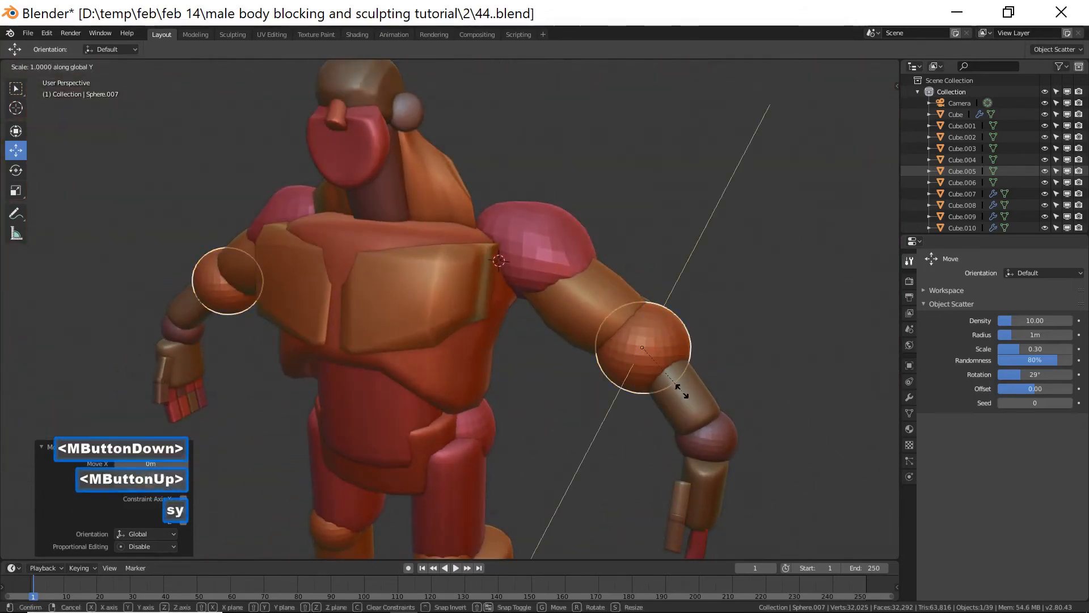
{"action": "key", "text": "y"}
{"action": "key", "text": "y"}
{"action": "left_click", "coordinate": [658, 387]}
{"action": "middle_click_drag", "start_coordinate": [658, 386], "coordinate": [730, 364]}
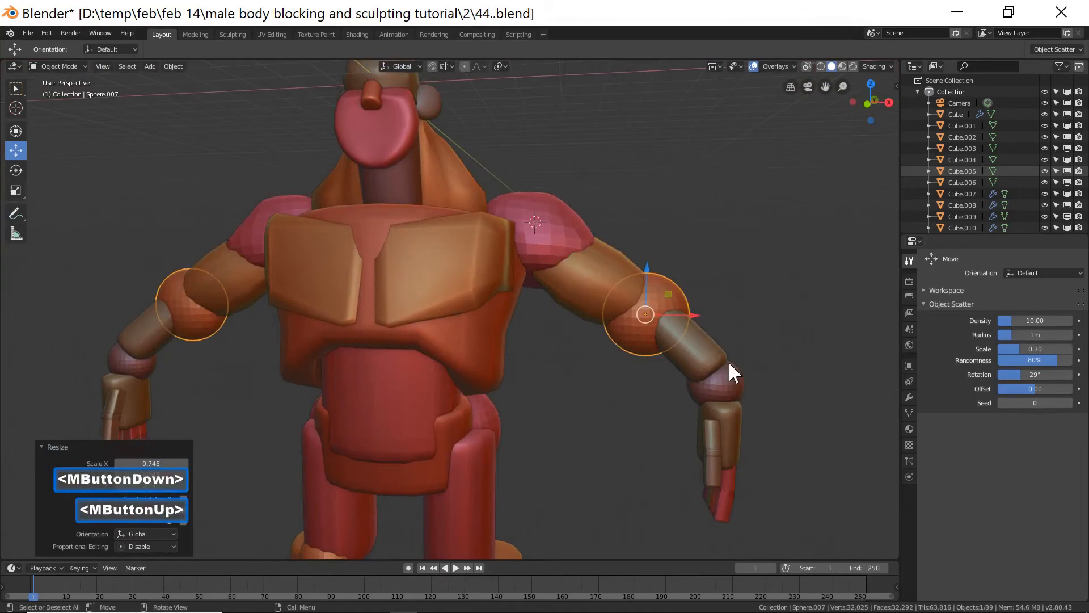
Raise the bicep sphere about 0.155 m along Z in front view.
{"action": "key", "text": "End"}
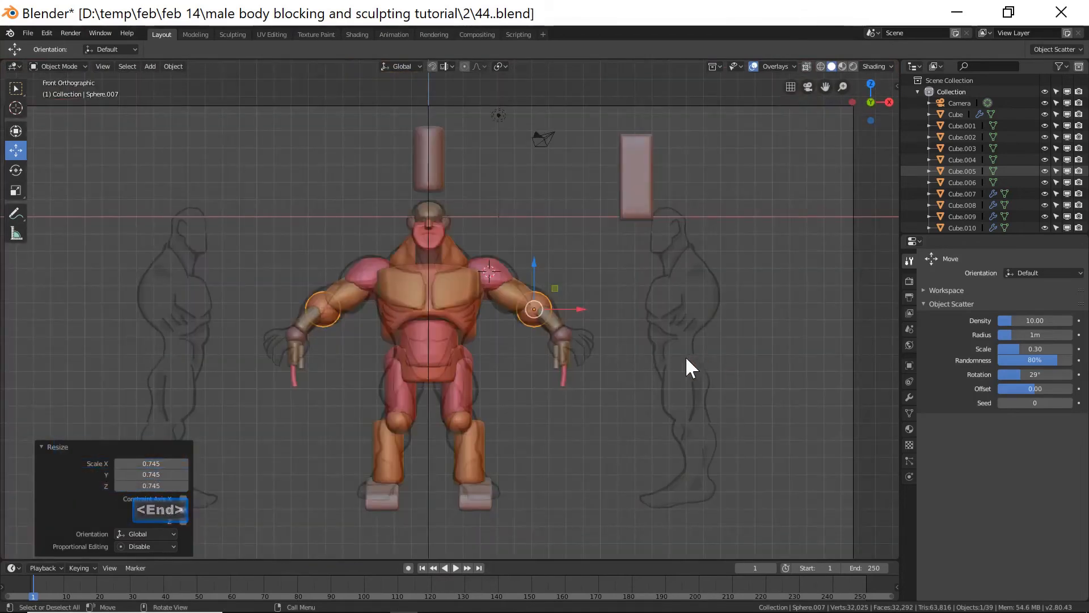
{"action": "scroll", "coordinate": [685, 358], "scroll_direction": "up", "scroll_amount": 5}
{"action": "scroll", "coordinate": [685, 360], "scroll_direction": "up", "scroll_amount": 1}
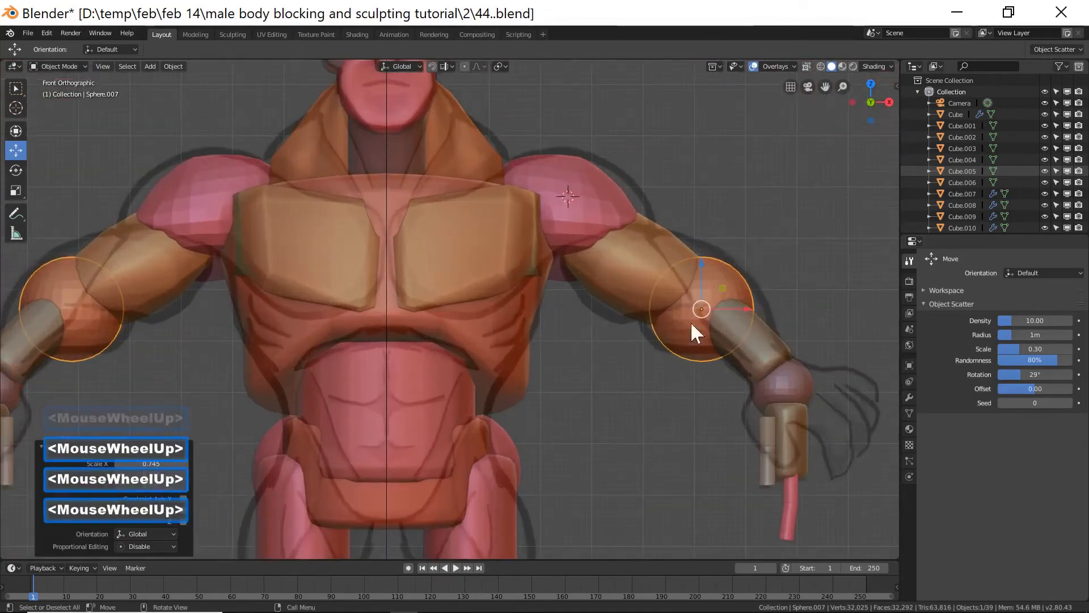
{"action": "left_click_drag", "start_coordinate": [736, 306], "coordinate": [725, 307]}
{"action": "left_click_drag", "start_coordinate": [689, 272], "coordinate": [697, 262]}
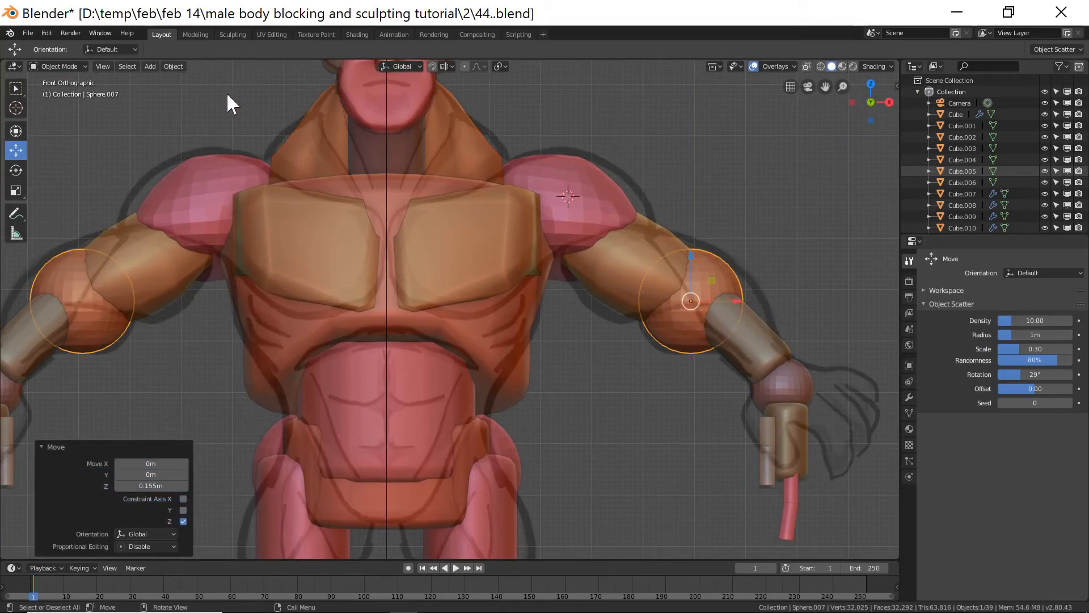
Reshape the bicep sphere in Sculpt Mode with the Grab brush at about 118 px radius, then return to Object Mode.
{"action": "left_click", "coordinate": [76, 66]}
{"action": "left_click", "coordinate": [92, 103]}
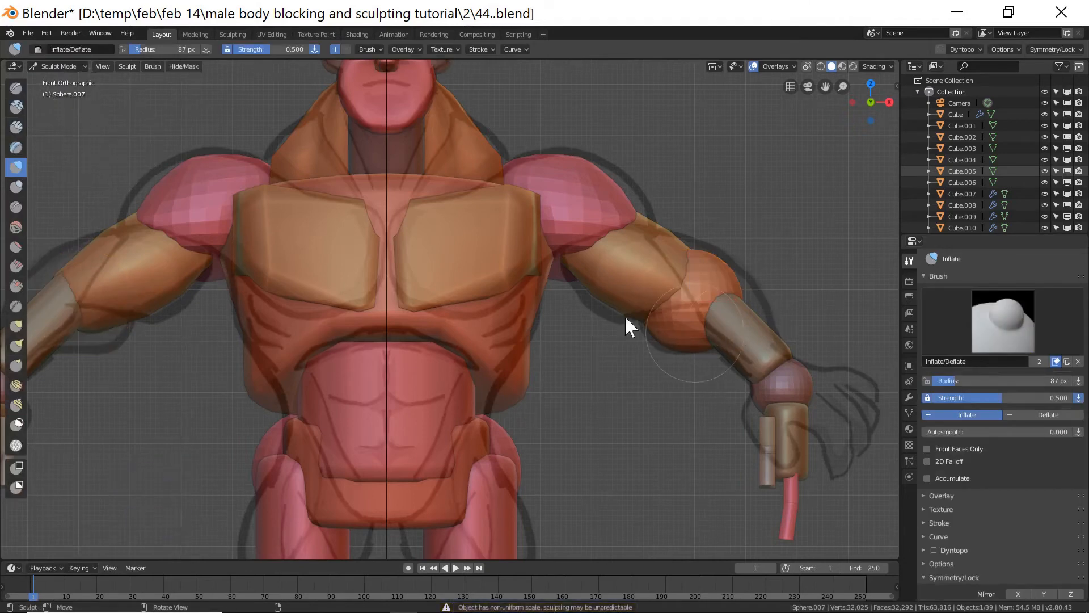
{"action": "left_click", "coordinate": [17, 325]}
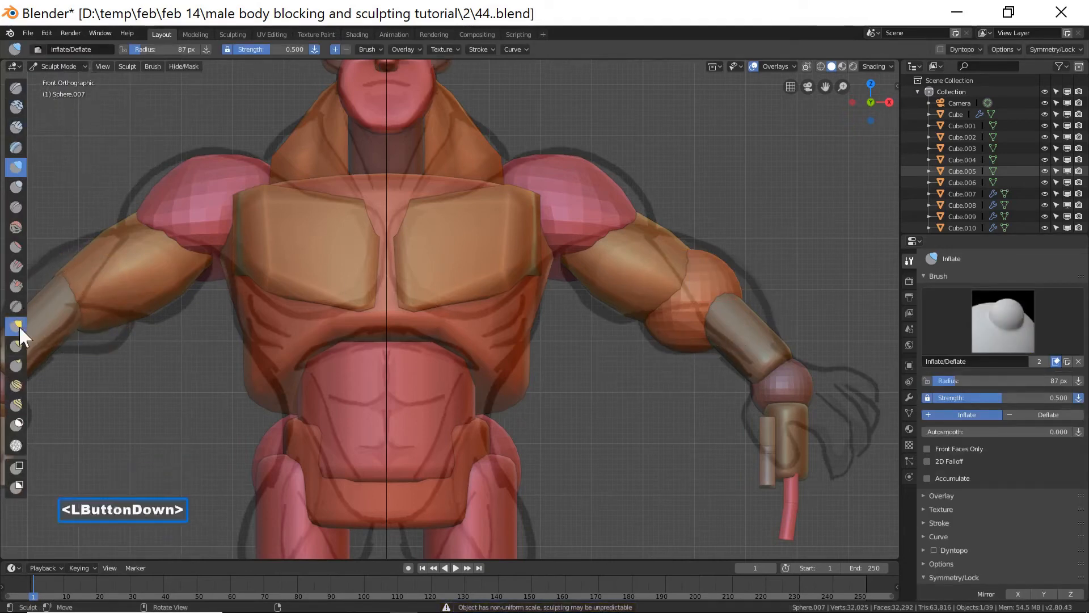
{"action": "key", "text": "f"}
{"action": "left_click", "coordinate": [737, 322]}
{"action": "left_click_drag", "start_coordinate": [736, 322], "coordinate": [765, 345]}
{"action": "left_click_drag", "start_coordinate": [747, 288], "coordinate": [710, 253]}
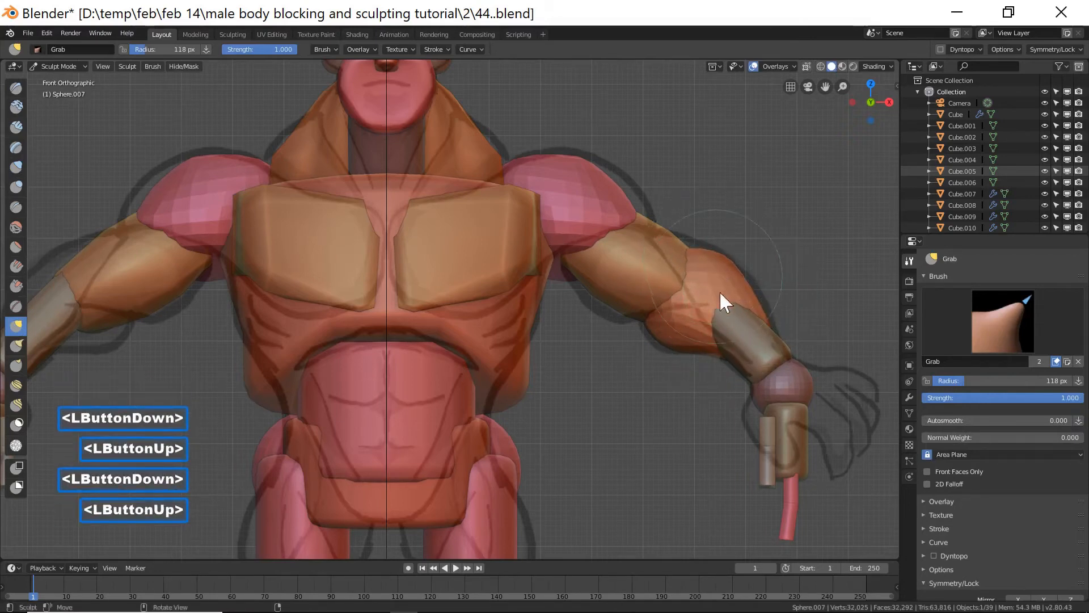
{"action": "left_click", "coordinate": [65, 66]}
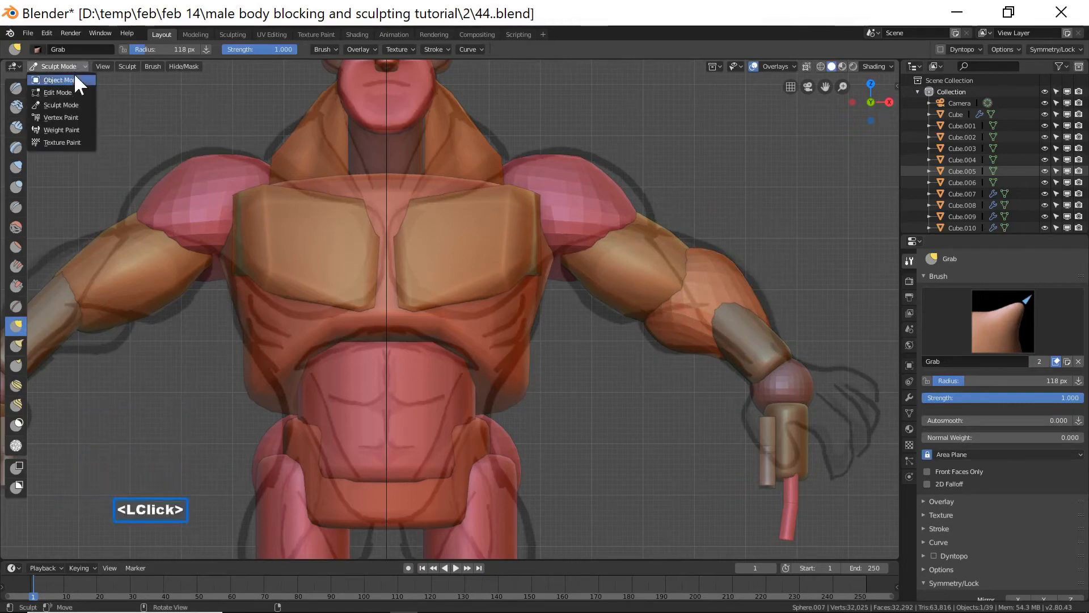
{"action": "left_click", "coordinate": [76, 79]}
Select the right upper arm block and pull its surface around the bicep with the Grab brush at about 62 px radius.
{"action": "middle_click_drag", "start_coordinate": [730, 358], "coordinate": [645, 322]}
{"action": "scroll", "coordinate": [747, 284], "scroll_direction": "down", "scroll_amount": 8}
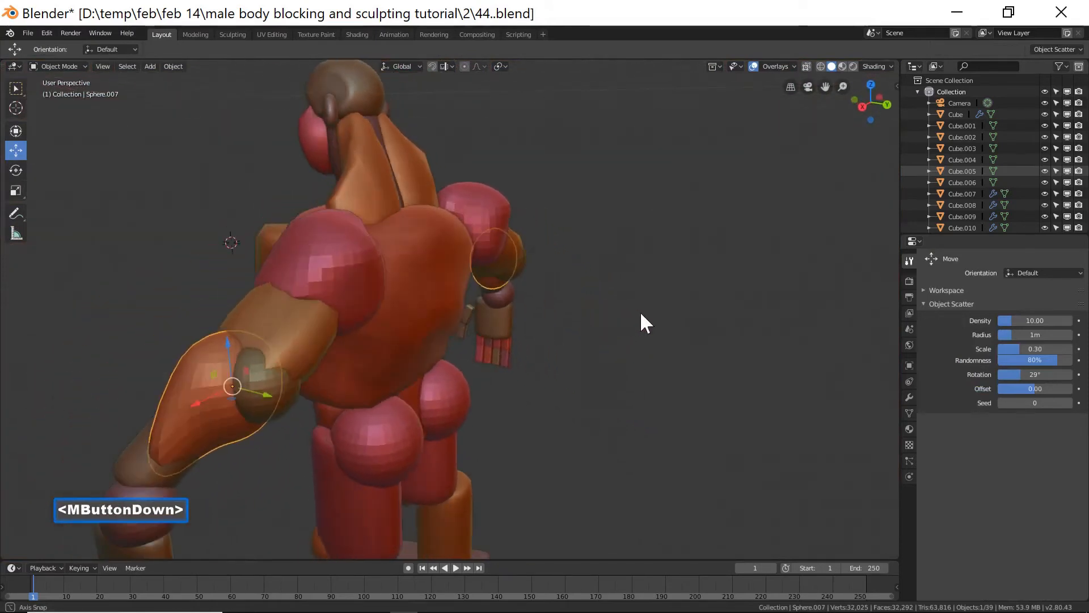
{"action": "left_click", "coordinate": [295, 389]}
{"action": "left_click_drag", "start_coordinate": [294, 391], "coordinate": [298, 389]}
{"action": "middle_click_drag", "start_coordinate": [298, 389], "coordinate": [379, 393]}
{"action": "left_click", "coordinate": [316, 332]}
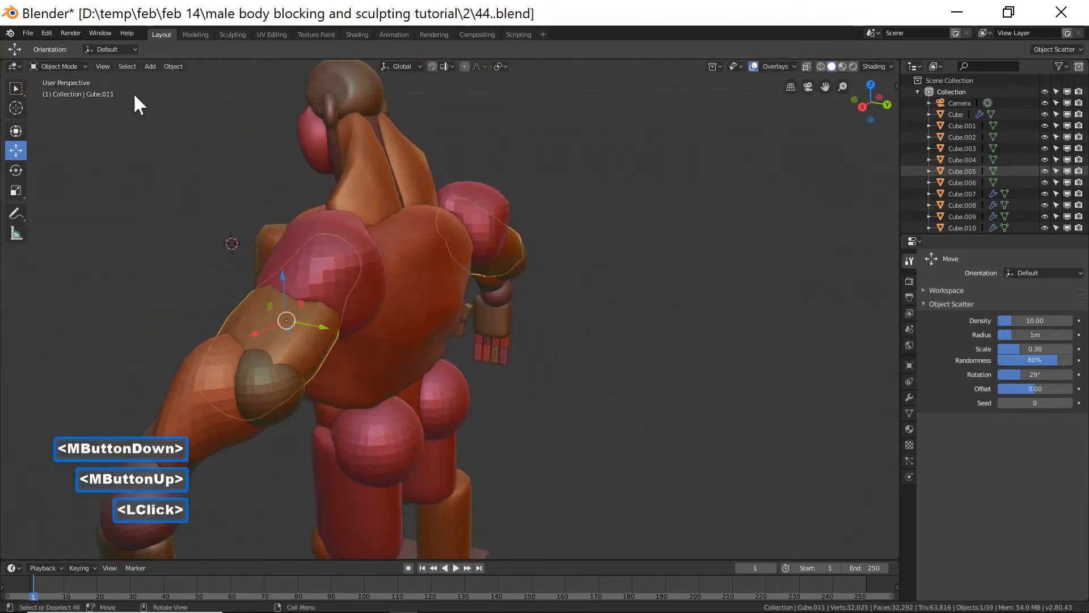
{"action": "left_click", "coordinate": [61, 66]}
{"action": "left_click", "coordinate": [74, 101]}
{"action": "middle_click_drag", "start_coordinate": [349, 389], "coordinate": [347, 385]}
{"action": "key", "text": "f"}
{"action": "left_click", "coordinate": [309, 385]}
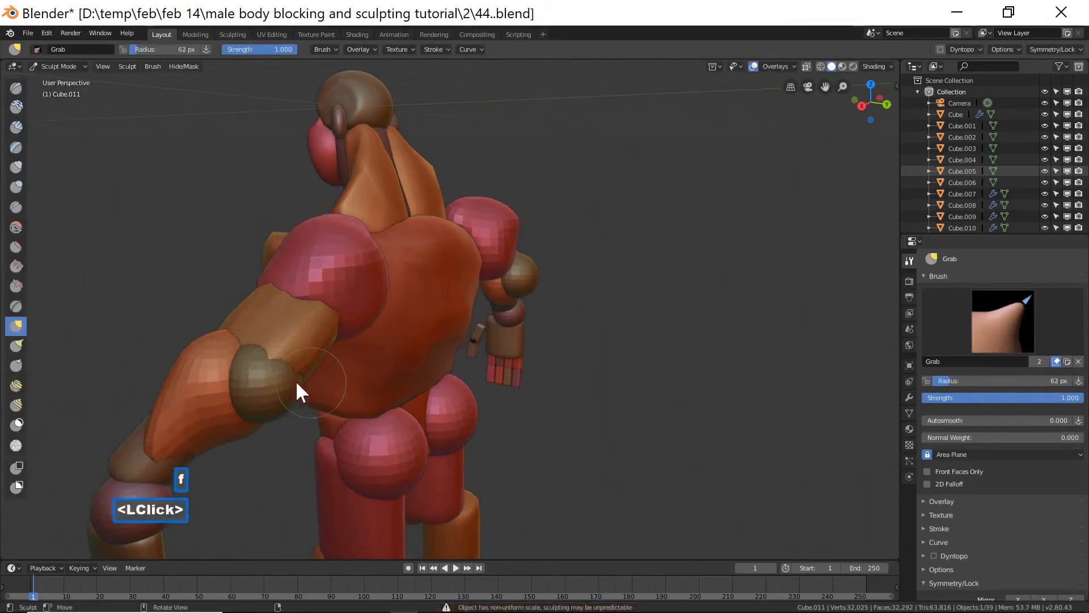
{"action": "left_click", "coordinate": [274, 360], "text": "shift"}
{"action": "left_click", "coordinate": [287, 365], "text": "shift"}
{"action": "left_click", "coordinate": [297, 369], "text": "shift"}
{"action": "mouse_move", "coordinate": [364, 396]}
{"action": "middle_mouse_down"}
{"action": "mouse_move", "coordinate": [276, 356]}
{"action": "mouse_move", "coordinate": [492, 399]}
{"action": "mouse_move", "coordinate": [461, 361]}
{"action": "mouse_move", "coordinate": [482, 420]}
{"action": "mouse_move", "coordinate": [422, 379]}
{"action": "mouse_move", "coordinate": [468, 371]}
{"action": "mouse_move", "coordinate": [457, 383]}
{"action": "mouse_move", "coordinate": [512, 359]}
{"action": "mouse_move", "coordinate": [611, 423]}
{"action": "middle_mouse_up"}
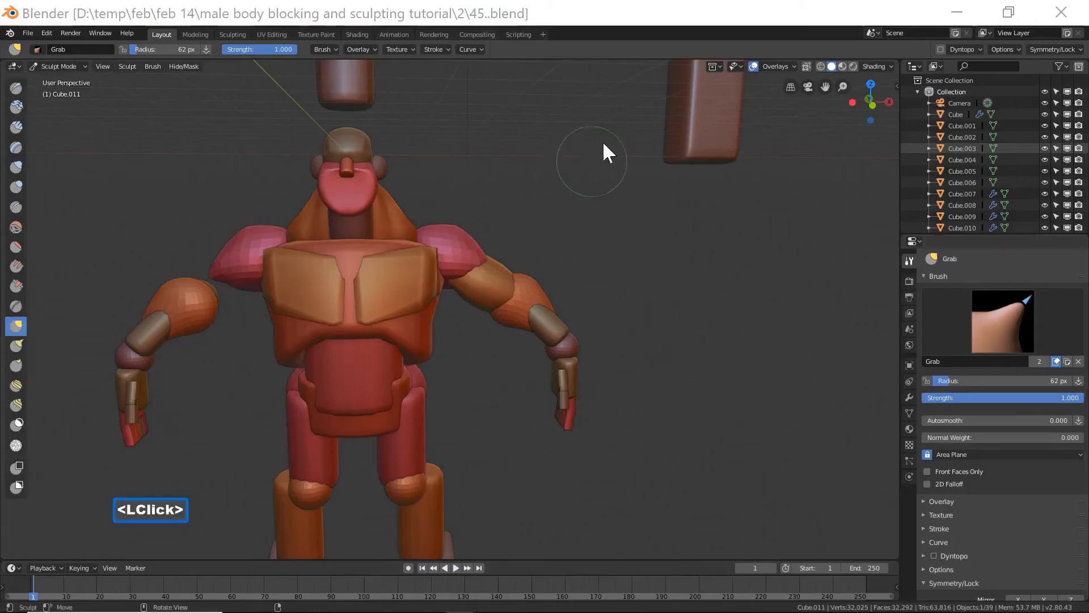
Return to Object Mode.
{"action": "left_click", "coordinate": [635, 18]}
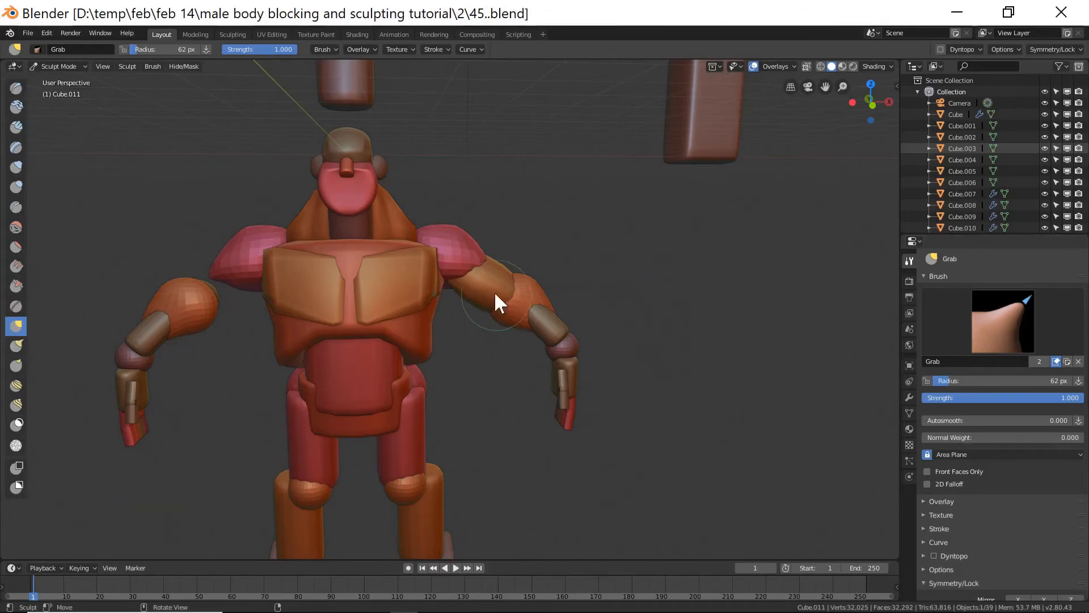
{"action": "left_click", "coordinate": [76, 66]}
{"action": "left_click", "coordinate": [76, 76]}
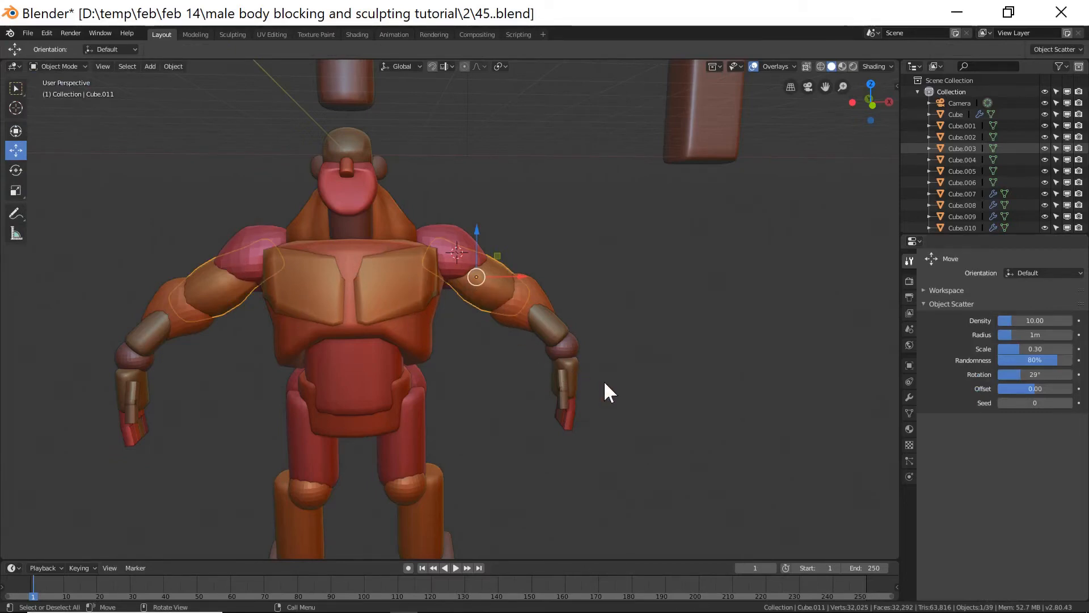
Duplicate the right wrist sphere and move the copy down to the right knee in front view.
{"action": "key", "text": "End"}
{"action": "scroll", "coordinate": [486, 438], "scroll_direction": "up", "scroll_amount": 1}
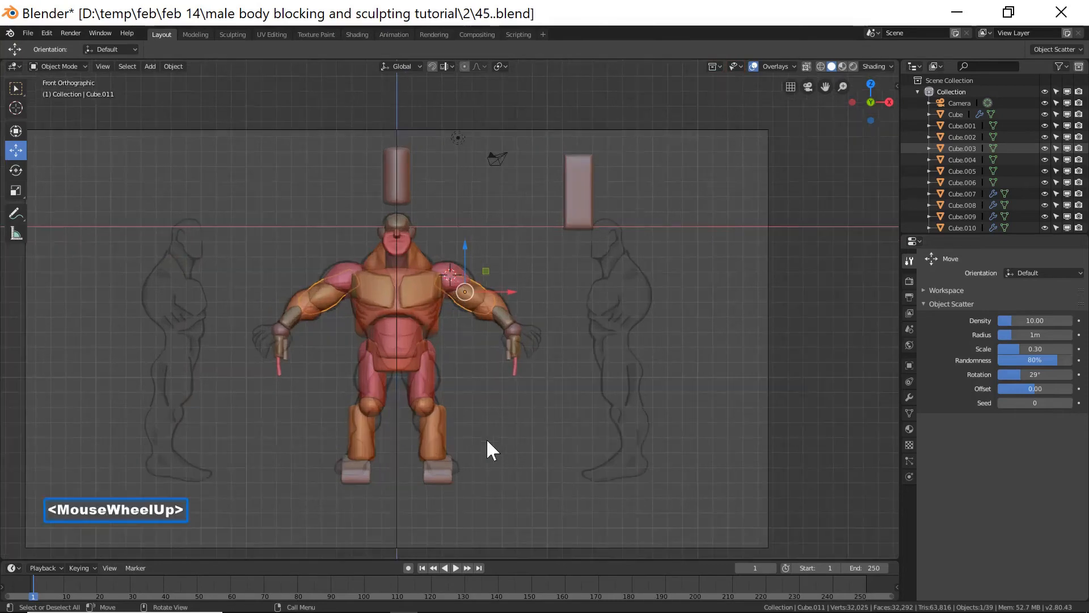
{"action": "middle_click_drag", "start_coordinate": [487, 442], "coordinate": [483, 323], "text": "shift"}
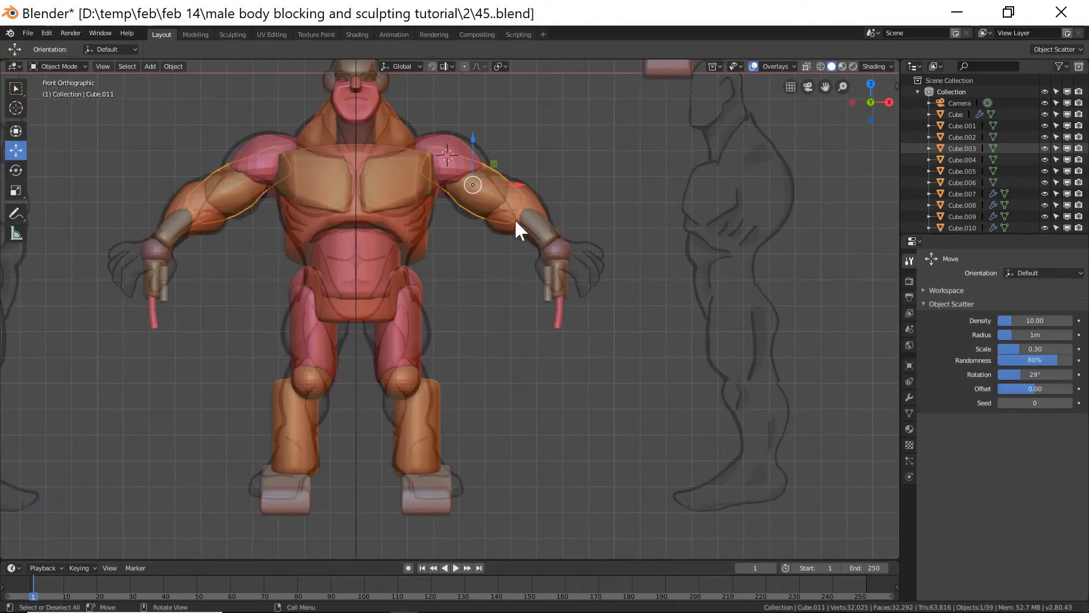
{"action": "left_click", "coordinate": [560, 248]}
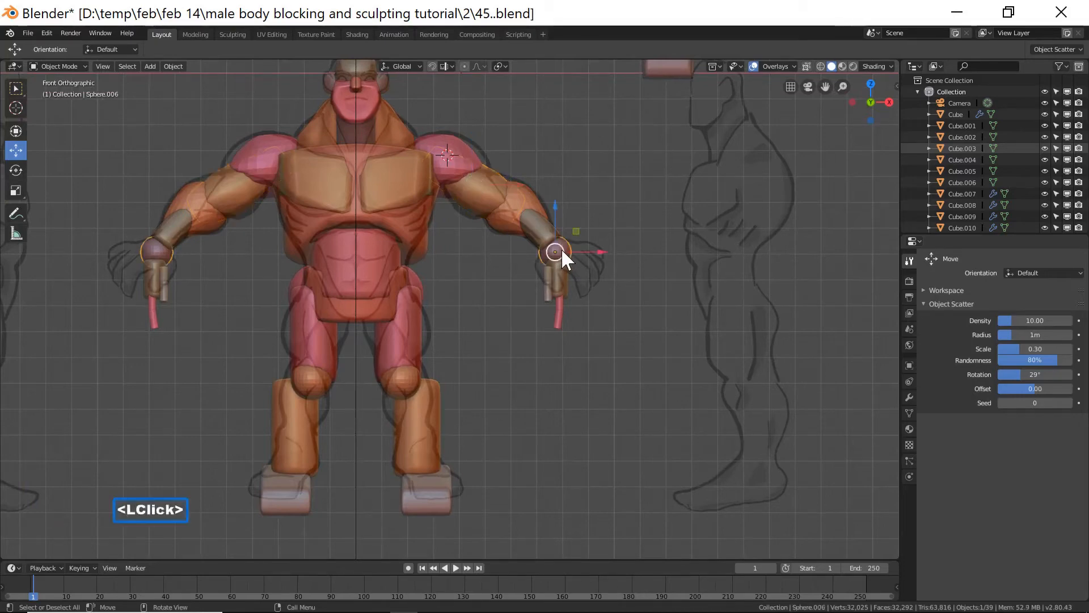
{"action": "key", "text": "shift+d"}
{"action": "right_click", "coordinate": [562, 248]}
{"action": "left_click_drag", "start_coordinate": [597, 252], "coordinate": [516, 251]}
{"action": "left_click_drag", "start_coordinate": [474, 210], "coordinate": [475, 342]}
{"action": "left_click_drag", "start_coordinate": [517, 383], "coordinate": [447, 380]}
{"action": "left_click_drag", "start_coordinate": [404, 340], "coordinate": [403, 363]}
Scale the knee sphere up to about 1.52 and check its fit from another angle.
{"action": "key", "text": "s"}
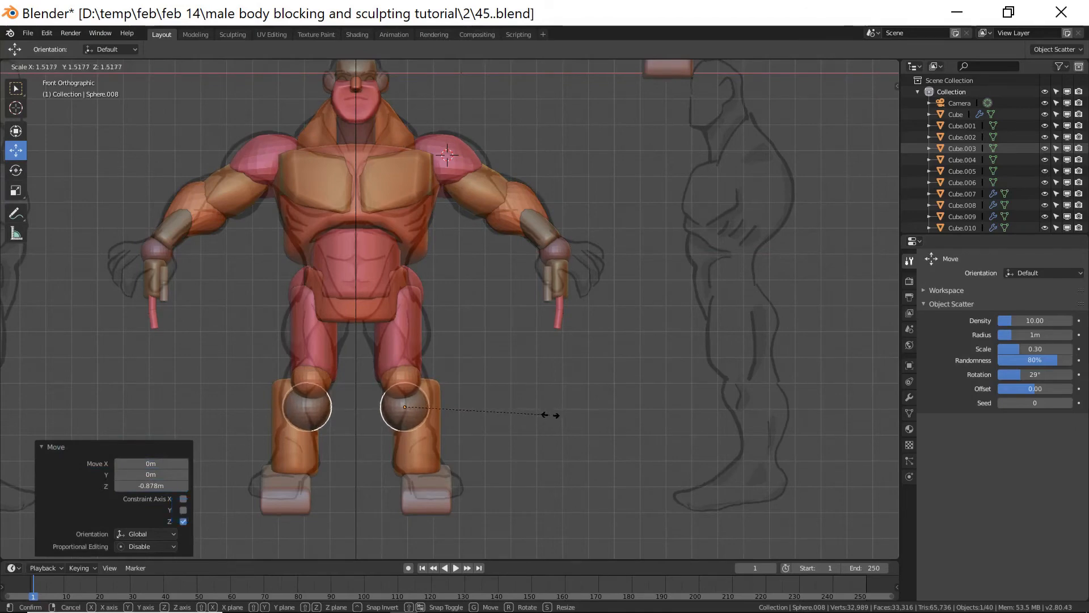
{"action": "left_click", "coordinate": [553, 415]}
{"action": "middle_click_drag", "start_coordinate": [568, 417], "coordinate": [441, 426]}
{"action": "scroll", "coordinate": [557, 418], "scroll_direction": "down", "scroll_amount": 4}
{"action": "left_click_drag", "start_coordinate": [433, 416], "coordinate": [433, 412]}
{"action": "middle_click_drag", "start_coordinate": [434, 412], "coordinate": [527, 405]}
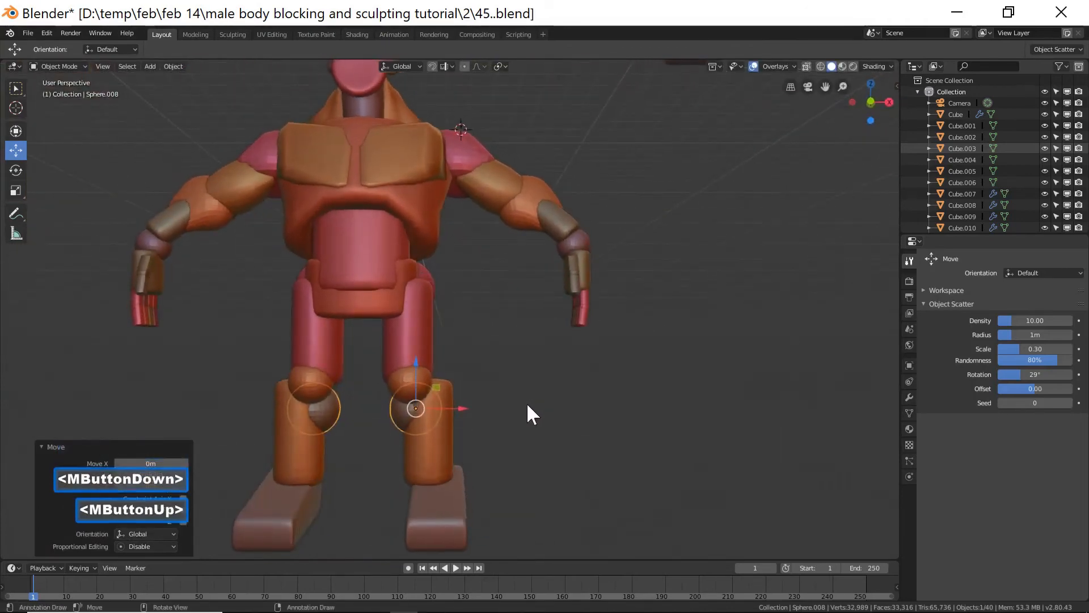
{"action": "key", "text": "End"}
{"action": "scroll", "coordinate": [527, 402], "scroll_direction": "up", "scroll_amount": 6}
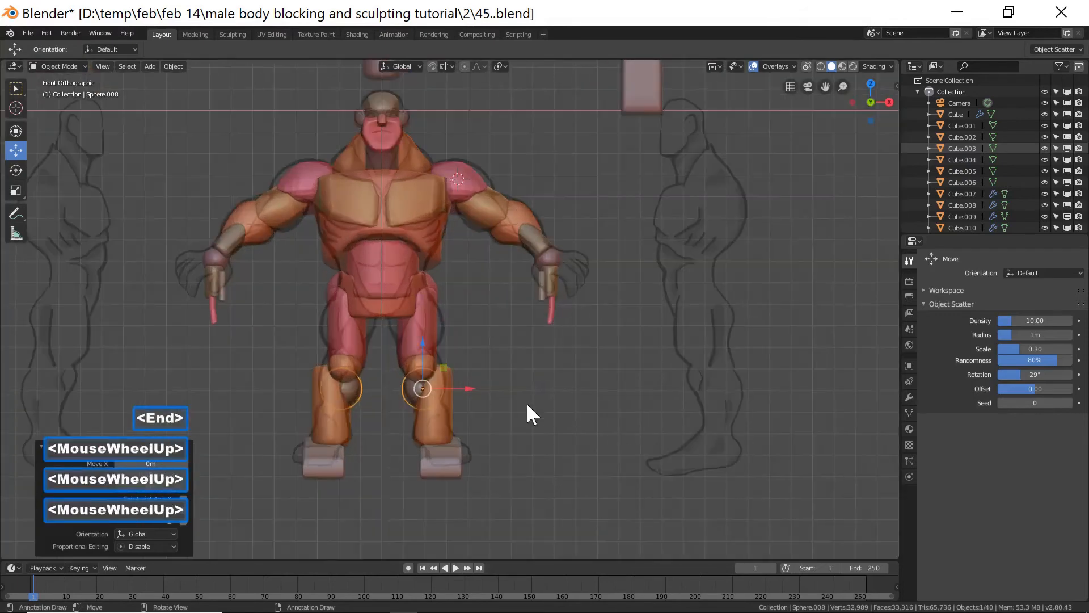
Switch the right knee sphere into Sculpt Mode and reshape it with the Grab brush at about 101 px radius.
{"action": "middle_click_drag", "start_coordinate": [513, 420], "coordinate": [493, 392], "text": "shift"}
{"action": "left_click", "coordinate": [48, 63]}
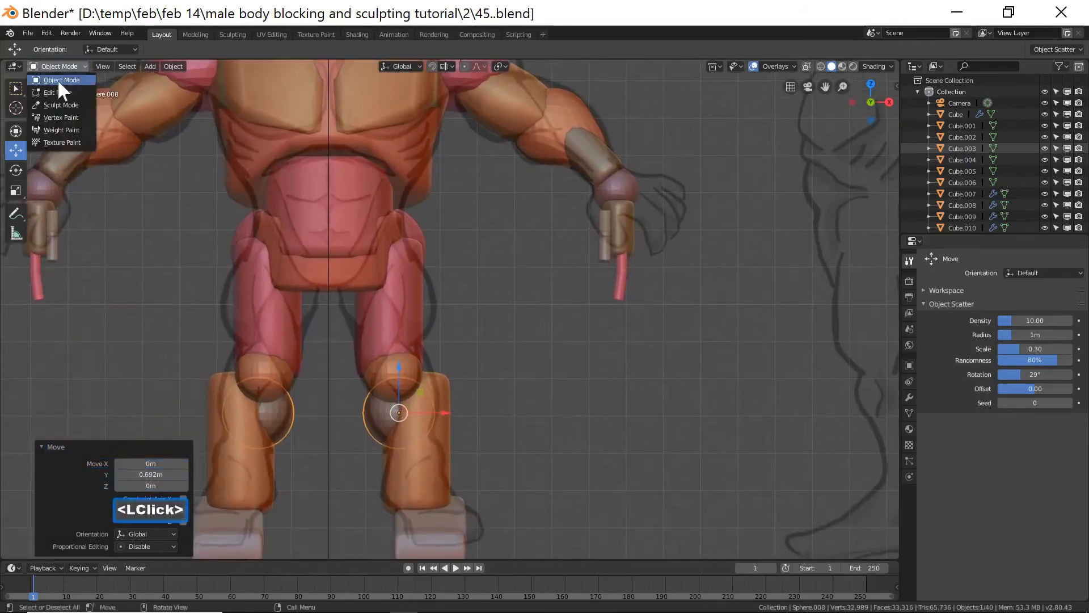
{"action": "left_click", "coordinate": [72, 106]}
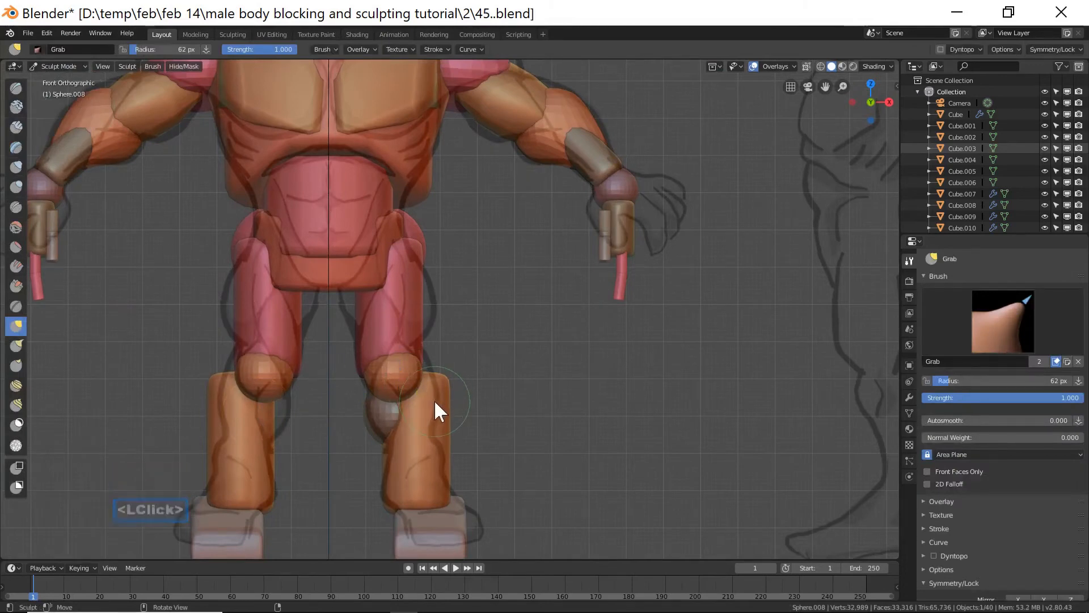
{"action": "key", "text": "f"}
{"action": "left_click", "coordinate": [429, 400]}
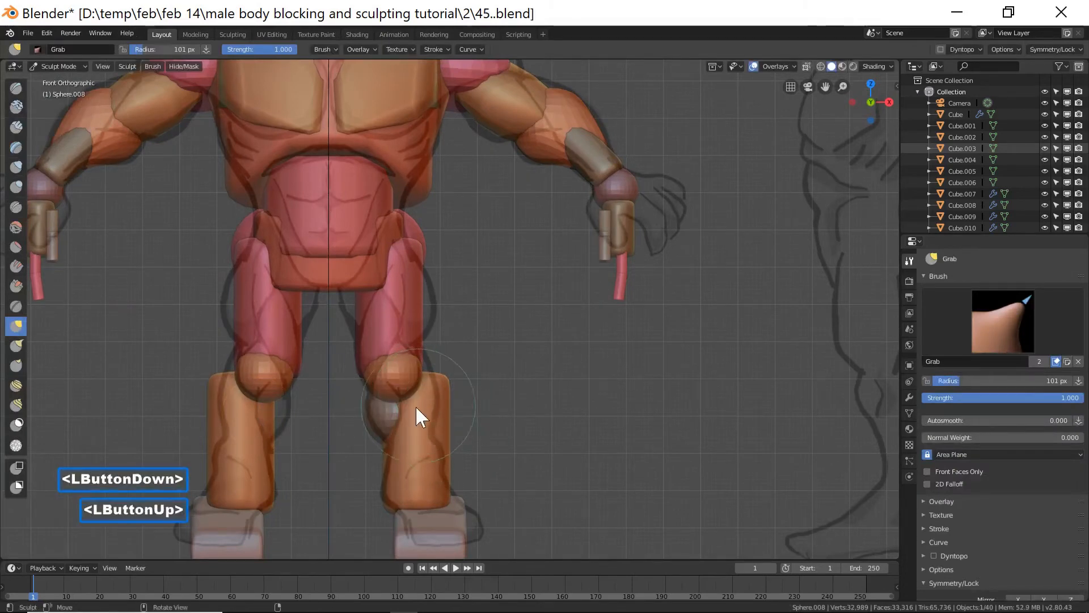
{"action": "mouse_move", "coordinate": [418, 407]}
{"action": "left_mouse_down"}
{"action": "mouse_move", "coordinate": [433, 403]}
{"action": "mouse_move", "coordinate": [421, 359]}
{"action": "mouse_move", "coordinate": [443, 409]}
{"action": "mouse_move", "coordinate": [439, 429]}
{"action": "left_mouse_up"}
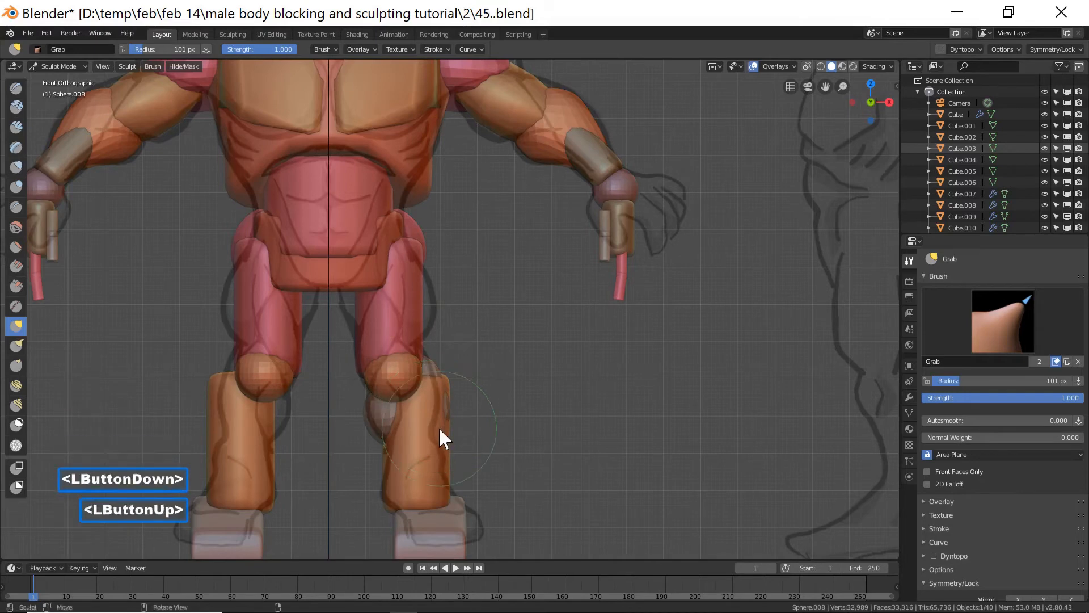
{"action": "left_click_drag", "start_coordinate": [421, 363], "coordinate": [420, 356]}
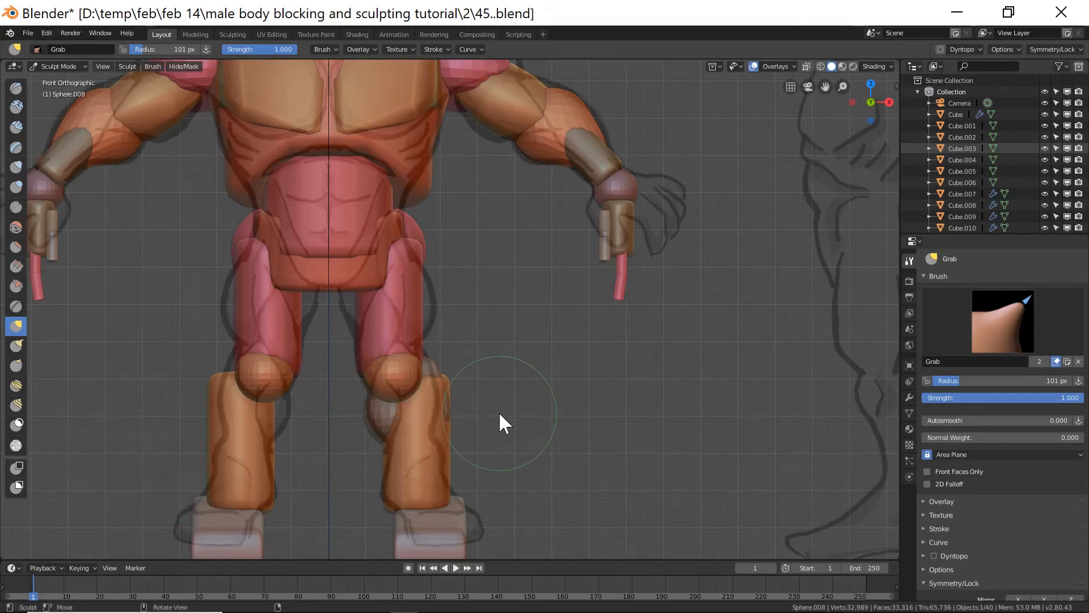
Inflate the right knee sphere from a rear angle with the Inflate/Deflate brush.
{"action": "left_click", "coordinate": [74, 66]}
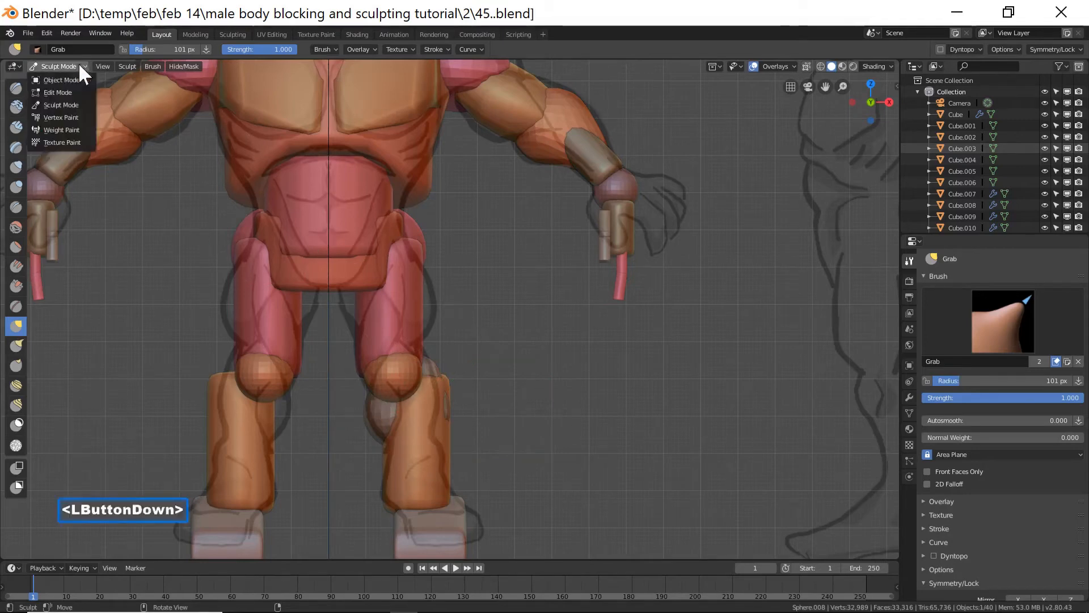
{"action": "left_click", "coordinate": [62, 80]}
{"action": "middle_click_drag", "start_coordinate": [532, 397], "coordinate": [417, 406]}
{"action": "scroll", "coordinate": [485, 410], "scroll_direction": "down", "scroll_amount": 5}
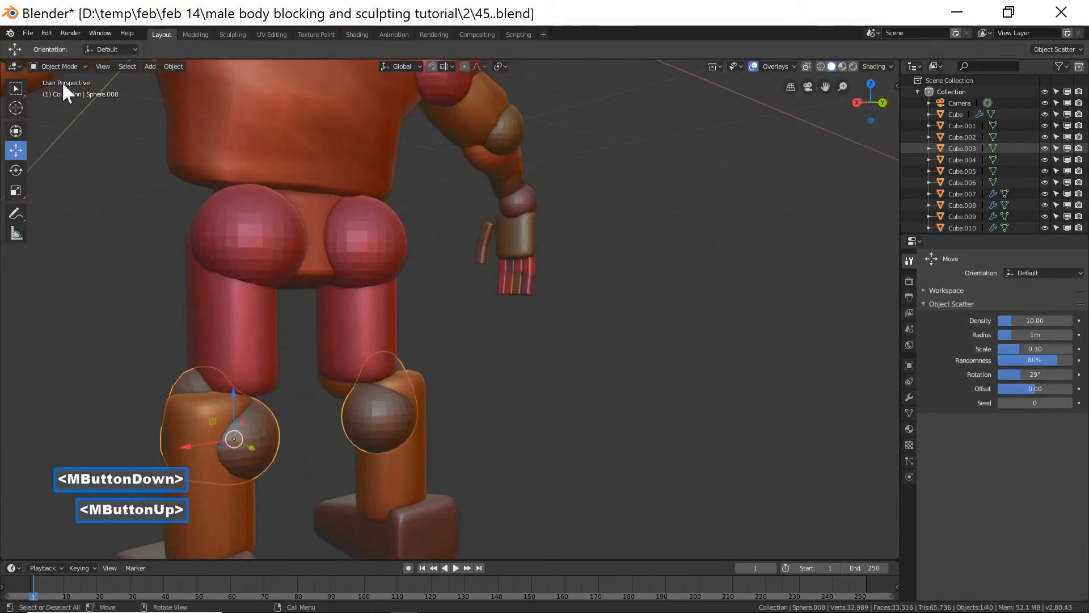
{"action": "left_click", "coordinate": [57, 66]}
{"action": "left_click", "coordinate": [74, 102]}
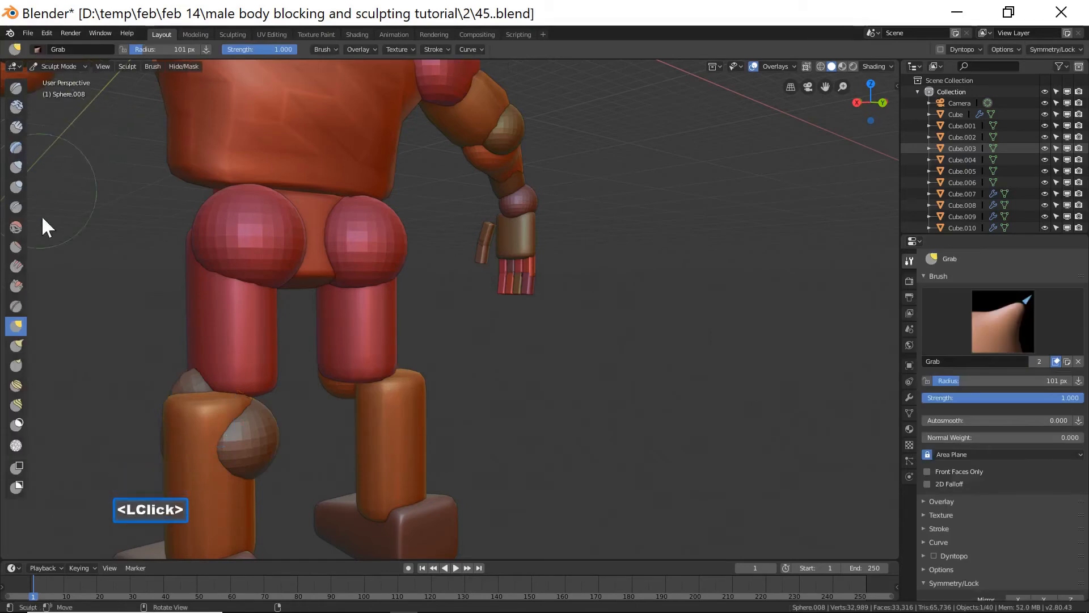
{"action": "left_click", "coordinate": [17, 166]}
{"action": "mouse_move", "coordinate": [225, 453]}
{"action": "left_mouse_down"}
{"action": "mouse_move", "coordinate": [214, 445]}
{"action": "mouse_move", "coordinate": [231, 451]}
{"action": "mouse_move", "coordinate": [229, 426]}
{"action": "mouse_move", "coordinate": [201, 432]}
{"action": "mouse_move", "coordinate": [208, 417]}
{"action": "mouse_move", "coordinate": [184, 432]}
{"action": "left_mouse_up"}
{"action": "left_click", "coordinate": [193, 461]}
{"action": "mouse_move", "coordinate": [239, 454]}
{"action": "middle_mouse_down"}
{"action": "mouse_move", "coordinate": [409, 442]}
{"action": "mouse_move", "coordinate": [147, 446]}
{"action": "middle_mouse_up"}
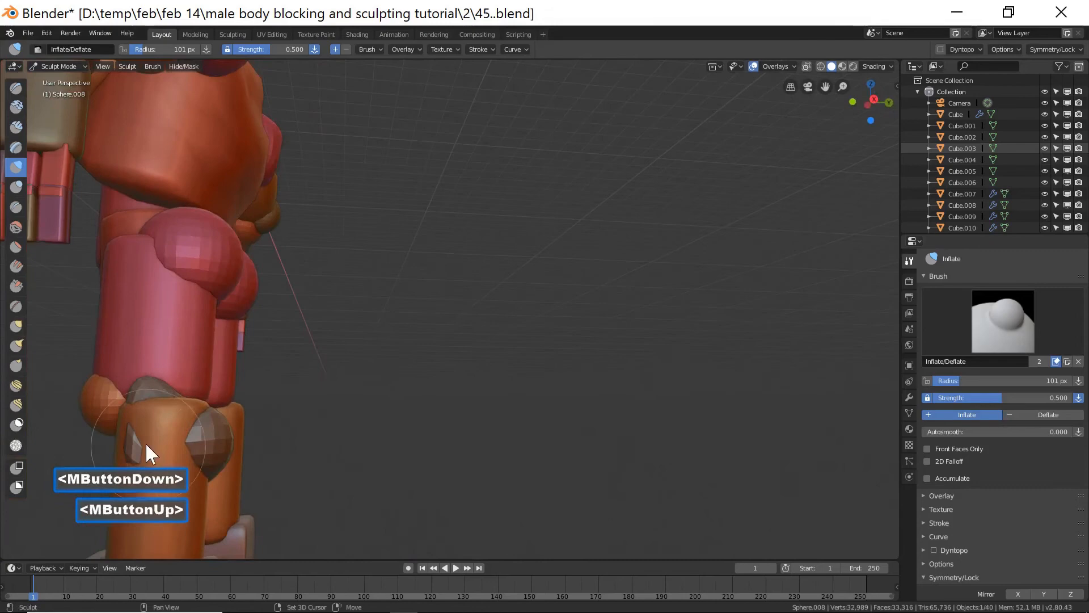
{"action": "double_click", "coordinate": [138, 447], "text": "shift"}
{"action": "scroll", "coordinate": [237, 441], "scroll_direction": "down", "scroll_amount": 2}
{"action": "middle_click_drag", "start_coordinate": [238, 442], "coordinate": [395, 443]}
Select the right shin block in Object Mode, scale it and shift it about 0.09 m along X in front view.
{"action": "left_click", "coordinate": [80, 63]}
{"action": "left_click", "coordinate": [68, 76]}
{"action": "left_click", "coordinate": [253, 445]}
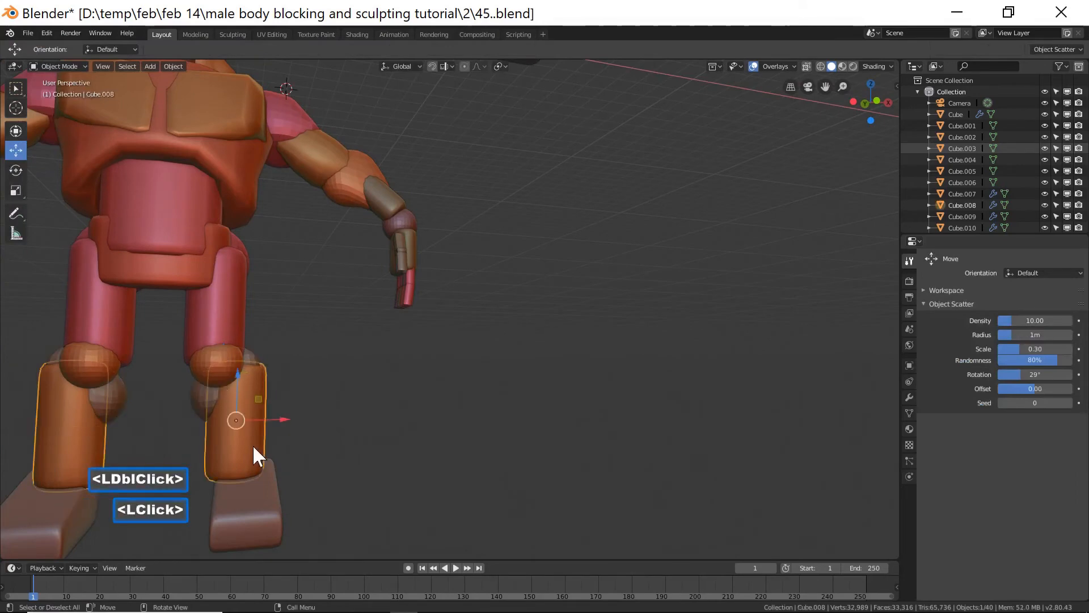
{"action": "key", "text": "End"}
{"action": "scroll", "coordinate": [386, 397], "scroll_direction": "up", "scroll_amount": 5}
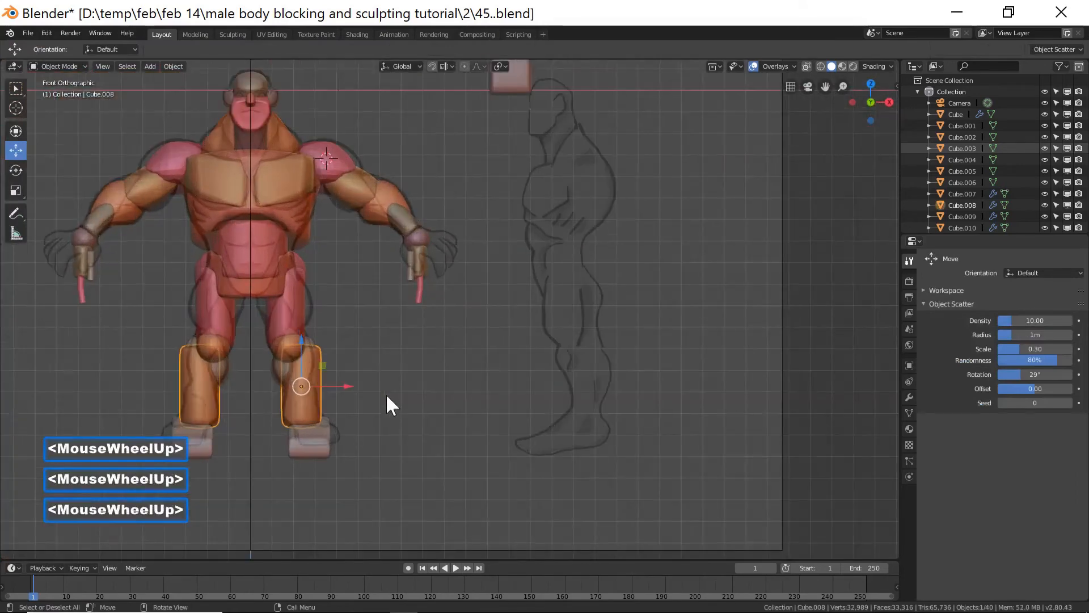
{"action": "key", "text": "s"}
{"action": "left_click", "coordinate": [392, 422]}
{"action": "left_click_drag", "start_coordinate": [283, 420], "coordinate": [278, 426]}
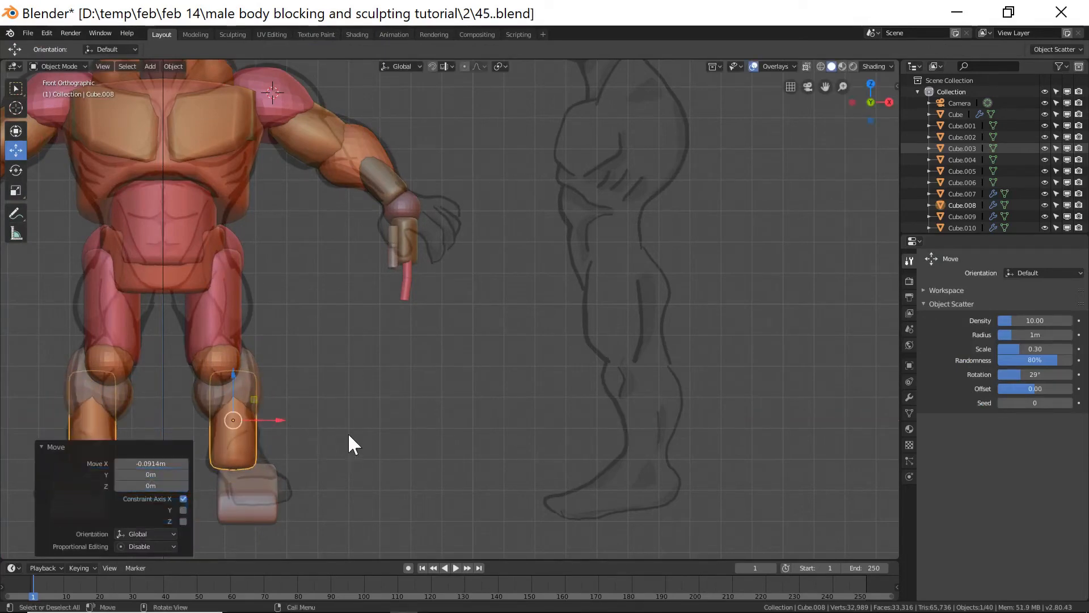
Reselect the right knee sphere in Sculpt Mode and pull it down over the shin with the Grab brush.
{"action": "mouse_move", "coordinate": [528, 339]}
{"action": "middle_mouse_down"}
{"action": "mouse_move", "coordinate": [501, 356]}
{"action": "mouse_move", "coordinate": [391, 359]}
{"action": "mouse_move", "coordinate": [408, 395]}
{"action": "mouse_move", "coordinate": [426, 393]}
{"action": "mouse_move", "coordinate": [379, 386]}
{"action": "mouse_move", "coordinate": [494, 350]}
{"action": "mouse_move", "coordinate": [481, 375]}
{"action": "mouse_move", "coordinate": [563, 350]}
{"action": "mouse_move", "coordinate": [564, 332]}
{"action": "mouse_move", "coordinate": [624, 365]}
{"action": "mouse_move", "coordinate": [691, 344]}
{"action": "mouse_move", "coordinate": [580, 363]}
{"action": "mouse_move", "coordinate": [478, 355]}
{"action": "mouse_move", "coordinate": [436, 376]}
{"action": "mouse_move", "coordinate": [427, 364]}
{"action": "mouse_move", "coordinate": [480, 370]}
{"action": "middle_mouse_up"}
{"action": "scroll", "coordinate": [500, 357], "scroll_direction": "down", "scroll_amount": 6}
{"action": "left_click", "coordinate": [500, 368]}
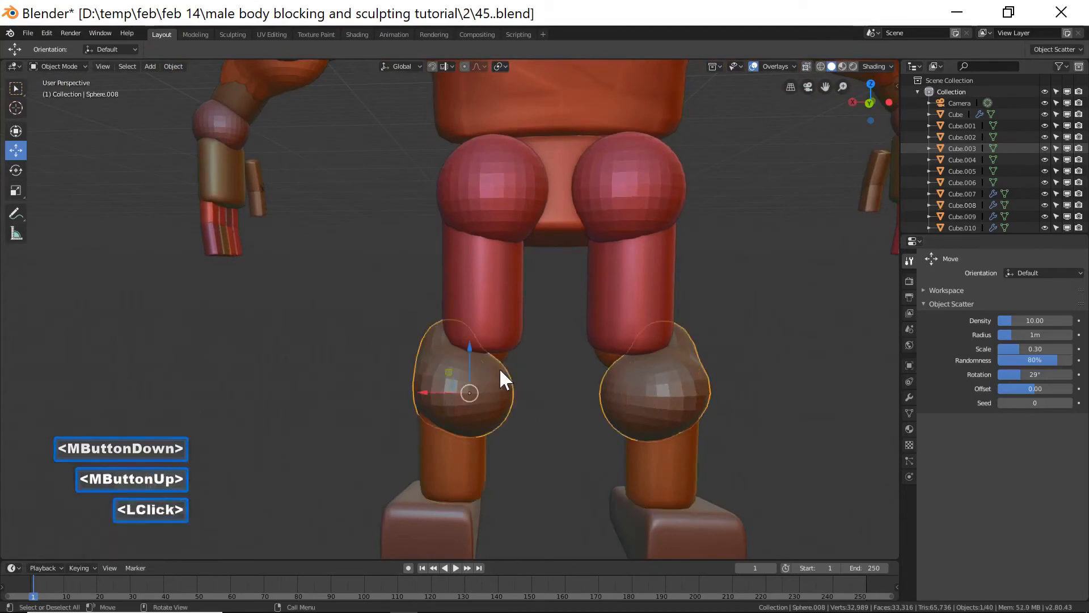
{"action": "left_click", "coordinate": [72, 68]}
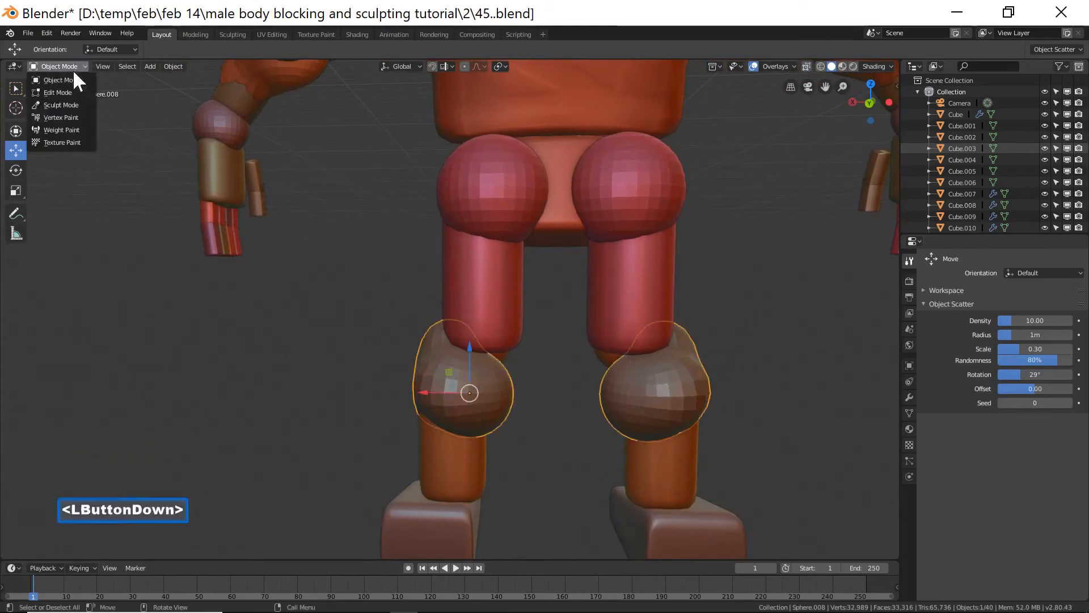
{"action": "left_click", "coordinate": [77, 107]}
{"action": "left_click_drag", "start_coordinate": [495, 362], "coordinate": [502, 365]}
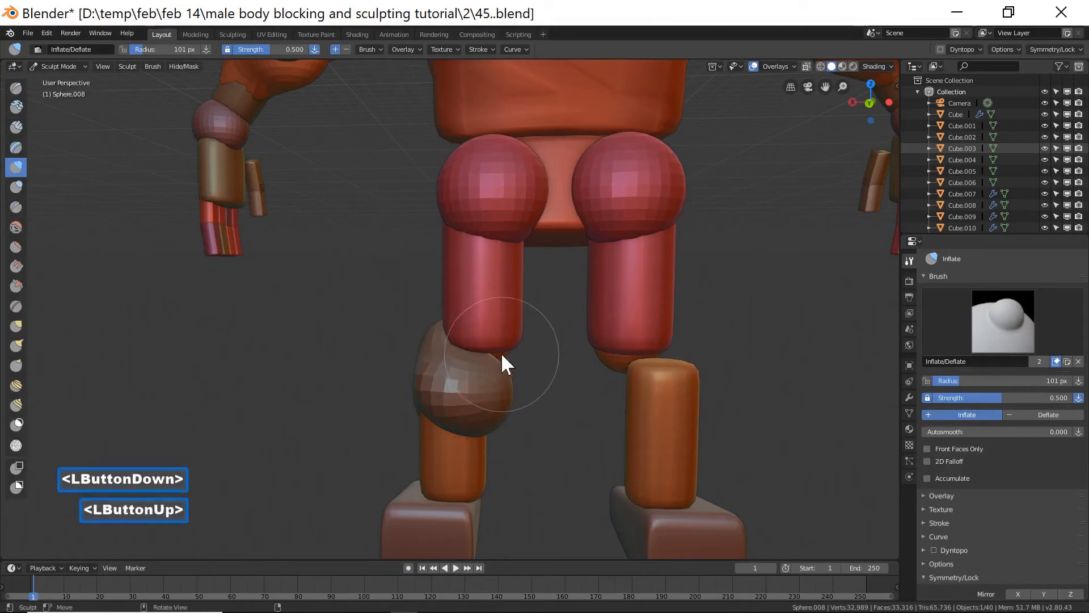
{"action": "left_click", "coordinate": [16, 326]}
{"action": "mouse_move", "coordinate": [497, 367]}
{"action": "left_mouse_down"}
{"action": "mouse_move", "coordinate": [509, 338]}
{"action": "mouse_move", "coordinate": [442, 333]}
{"action": "mouse_move", "coordinate": [500, 349]}
{"action": "left_mouse_up"}
{"action": "left_click", "coordinate": [430, 339], "text": "shift"}
{"action": "mouse_move", "coordinate": [356, 376]}
{"action": "middle_mouse_down"}
{"action": "mouse_move", "coordinate": [460, 384]}
{"action": "mouse_move", "coordinate": [543, 369]}
{"action": "middle_mouse_up"}
{"action": "left_click_drag", "start_coordinate": [542, 369], "coordinate": [539, 348]}
{"action": "mouse_move", "coordinate": [540, 347]}
{"action": "middle_mouse_down"}
{"action": "mouse_move", "coordinate": [547, 374]}
{"action": "mouse_move", "coordinate": [584, 378]}
{"action": "middle_mouse_up"}
{"action": "mouse_move", "coordinate": [512, 436]}
{"action": "left_mouse_down", "text": "shift"}
{"action": "mouse_move", "coordinate": [494, 435]}
{"action": "mouse_move", "coordinate": [537, 436]}
{"action": "left_mouse_up", "text": "shift"}
{"action": "left_click_drag", "start_coordinate": [540, 437], "coordinate": [565, 447], "text": "shift"}
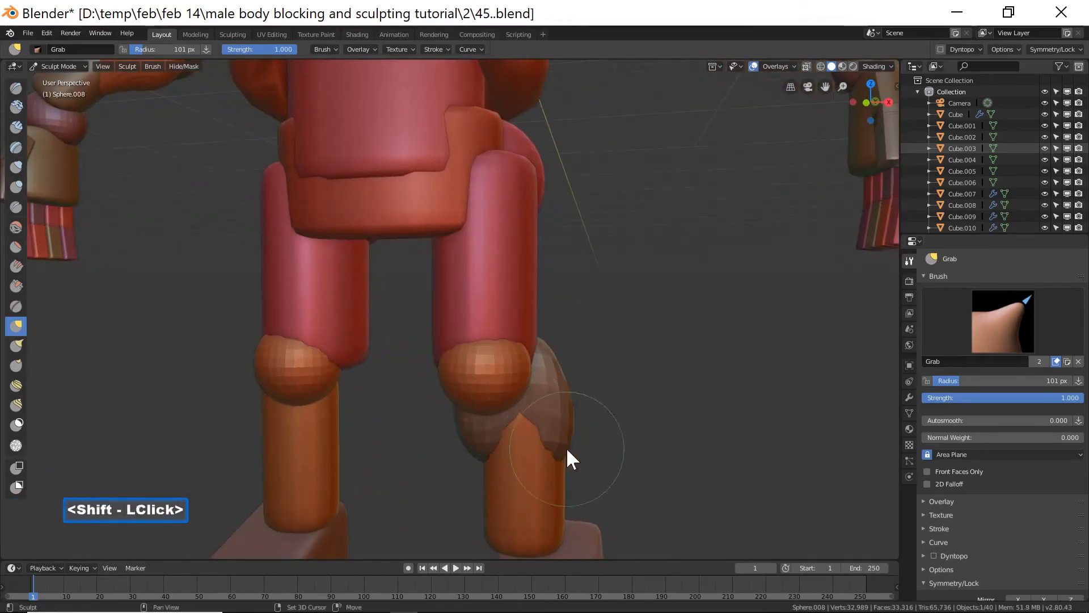
Refine the knee's sides with Grab strokes from several angles and save the file as the incremented version 46.
{"action": "mouse_move", "coordinate": [619, 430]}
{"action": "middle_mouse_down"}
{"action": "mouse_move", "coordinate": [418, 443]}
{"action": "mouse_move", "coordinate": [431, 437]}
{"action": "middle_mouse_up"}
{"action": "left_click_drag", "start_coordinate": [573, 355], "coordinate": [594, 370], "text": "shift"}
{"action": "mouse_move", "coordinate": [594, 370]}
{"action": "middle_mouse_down"}
{"action": "mouse_move", "coordinate": [582, 379]}
{"action": "mouse_move", "coordinate": [596, 389]}
{"action": "mouse_move", "coordinate": [615, 376]}
{"action": "middle_mouse_up"}
{"action": "left_click", "coordinate": [582, 352], "text": "shift"}
{"action": "double_click", "coordinate": [535, 346], "text": "shift"}
{"action": "left_click_drag", "start_coordinate": [525, 344], "coordinate": [549, 353], "text": "shift"}
{"action": "double_click", "coordinate": [593, 351], "text": "shift"}
{"action": "left_click", "coordinate": [608, 357], "text": "shift"}
{"action": "double_click", "coordinate": [614, 370], "text": "shift"}
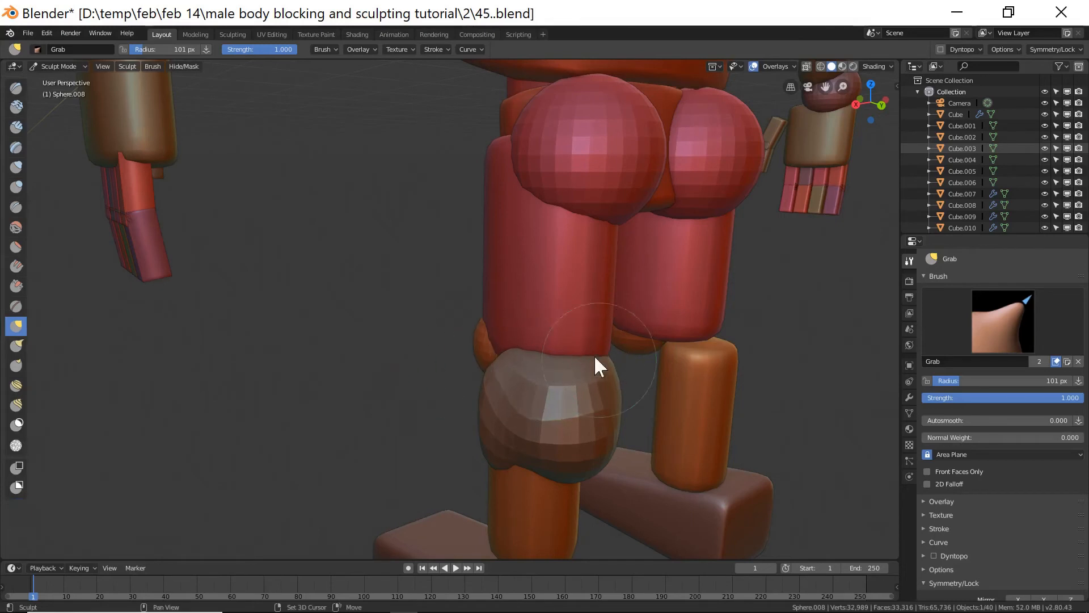
{"action": "middle_click_drag", "start_coordinate": [383, 397], "coordinate": [530, 376]}
{"action": "middle_click_drag", "start_coordinate": [676, 325], "coordinate": [689, 353], "text": "ctrl"}
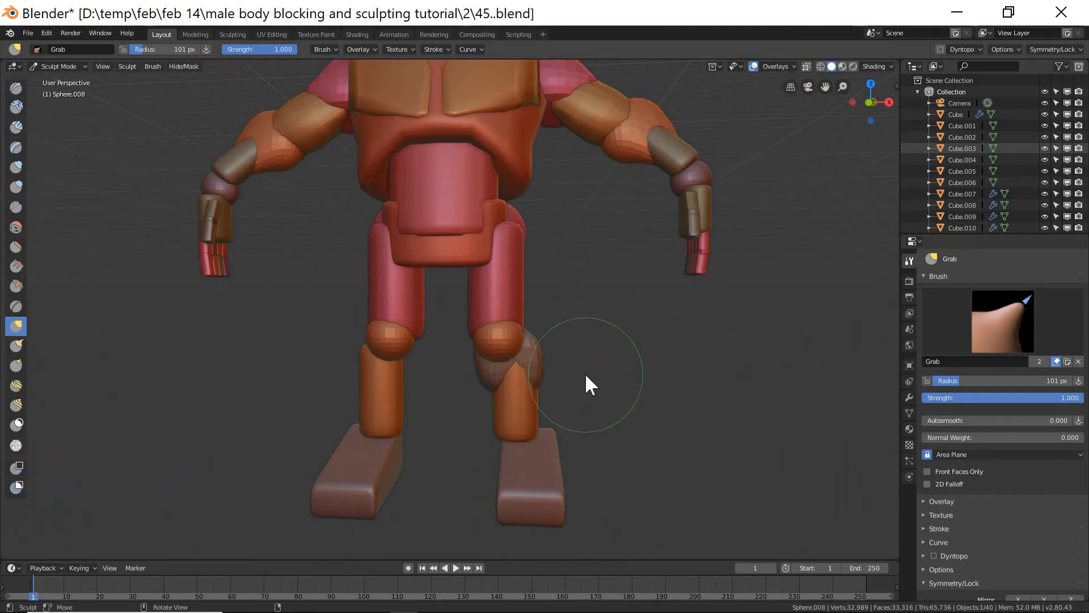
{"action": "mouse_move", "coordinate": [584, 372]}
{"action": "middle_mouse_down"}
{"action": "mouse_move", "coordinate": [587, 385]}
{"action": "mouse_move", "coordinate": [469, 388]}
{"action": "mouse_move", "coordinate": [609, 381]}
{"action": "mouse_move", "coordinate": [604, 408]}
{"action": "middle_mouse_up"}
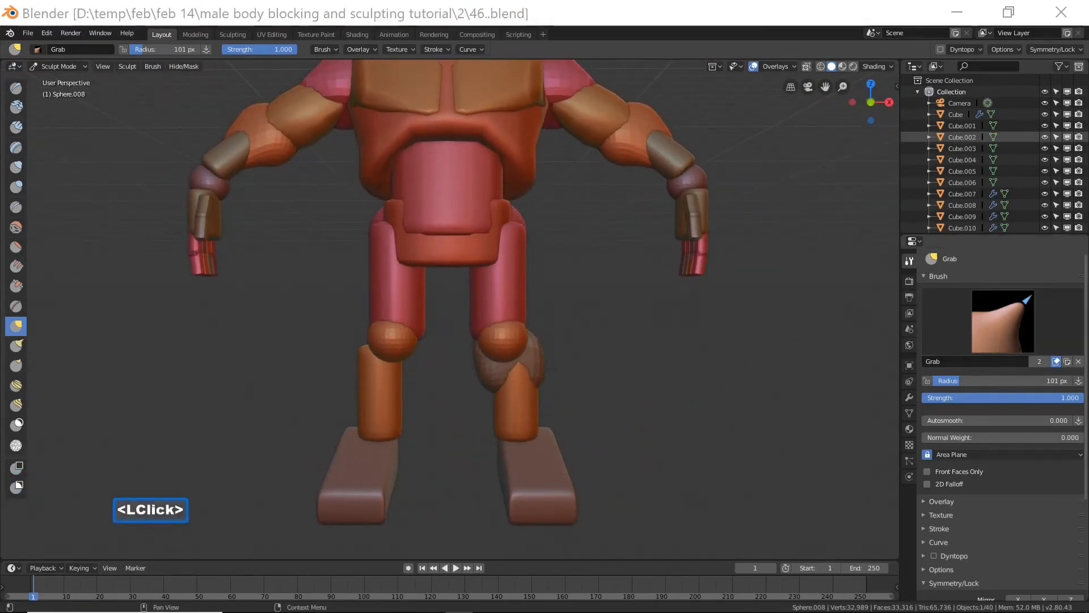
{"action": "left_click", "coordinate": [652, 16]}
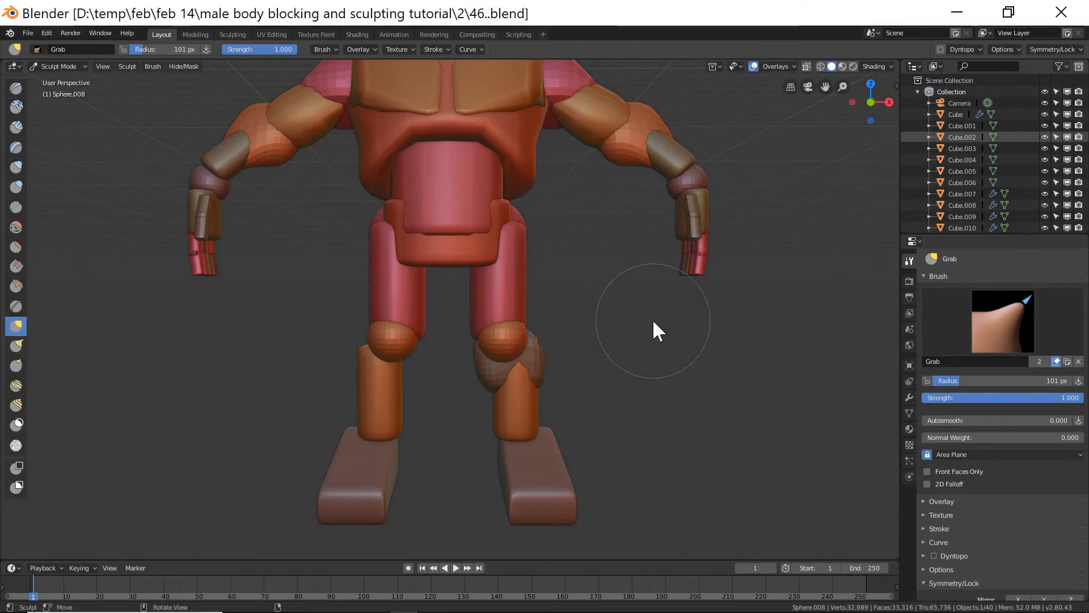
Sculpt the right thigh block with the Grab brush in front view to follow the reference outline.
{"action": "key", "text": "KP_End"}
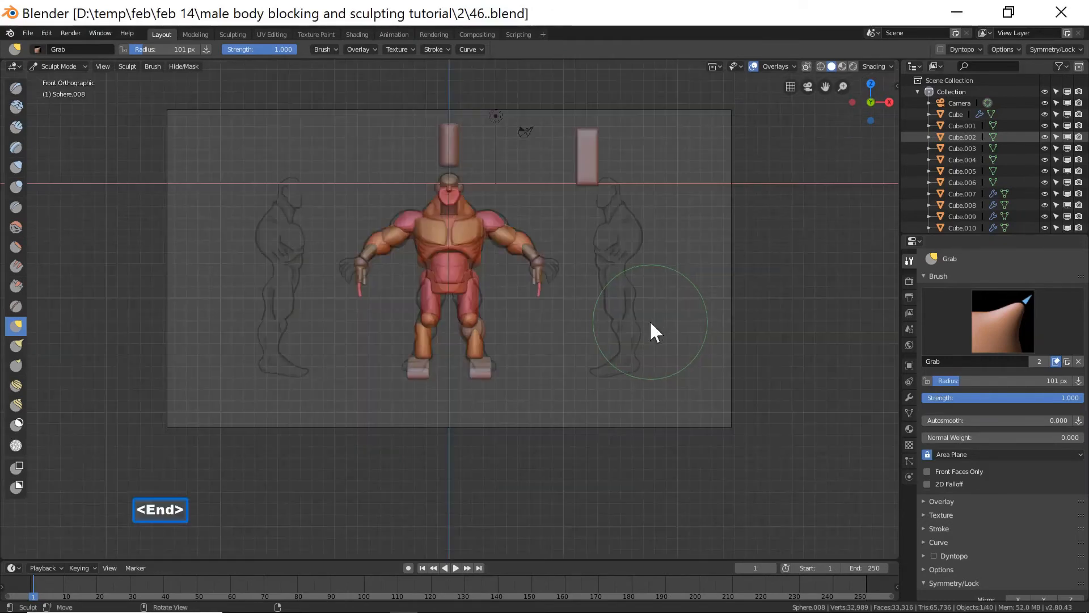
{"action": "scroll", "coordinate": [651, 323], "scroll_direction": "up", "scroll_amount": 4}
{"action": "scroll", "coordinate": [649, 320], "scroll_direction": "up", "scroll_amount": 3}
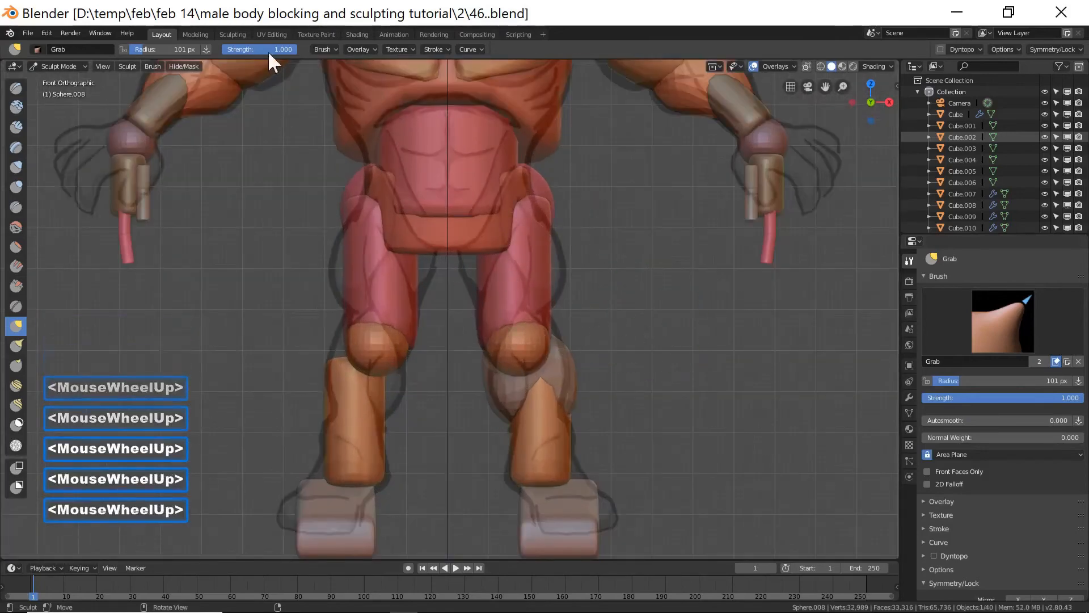
{"action": "left_click", "coordinate": [74, 67]}
{"action": "left_click", "coordinate": [79, 81]}
{"action": "left_click", "coordinate": [543, 281]}
{"action": "left_click", "coordinate": [58, 66]}
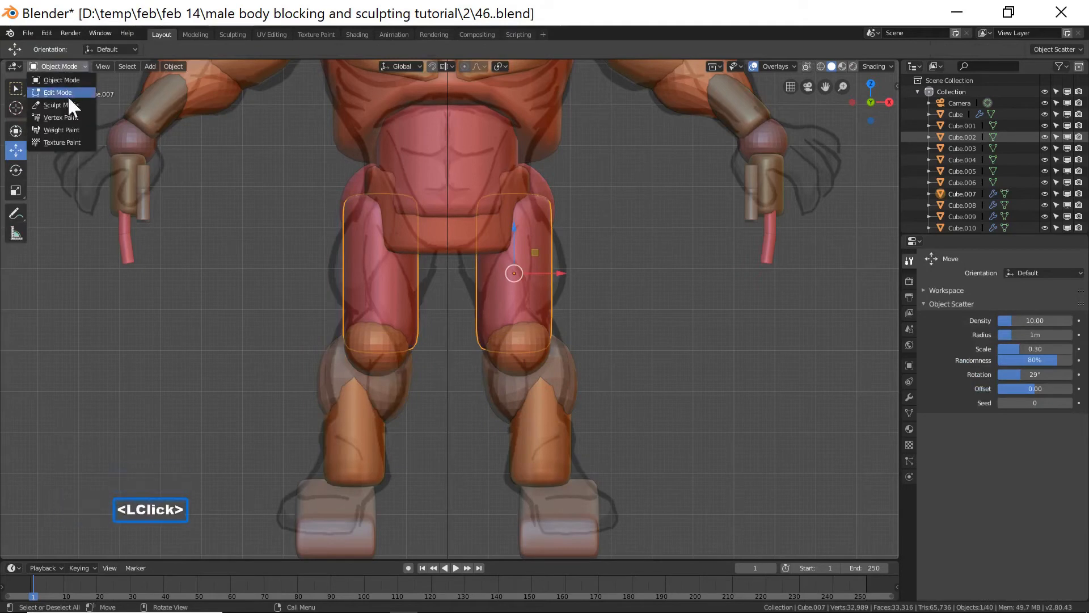
{"action": "left_click", "coordinate": [67, 96]}
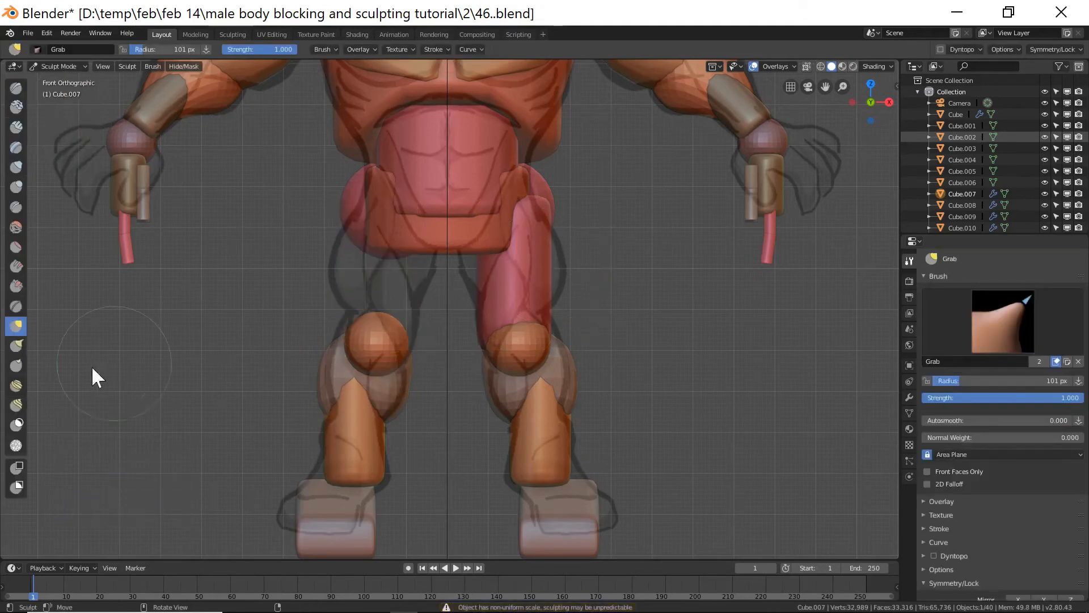
{"action": "left_click_drag", "start_coordinate": [552, 284], "coordinate": [564, 284]}
{"action": "left_click_drag", "start_coordinate": [488, 270], "coordinate": [464, 258]}
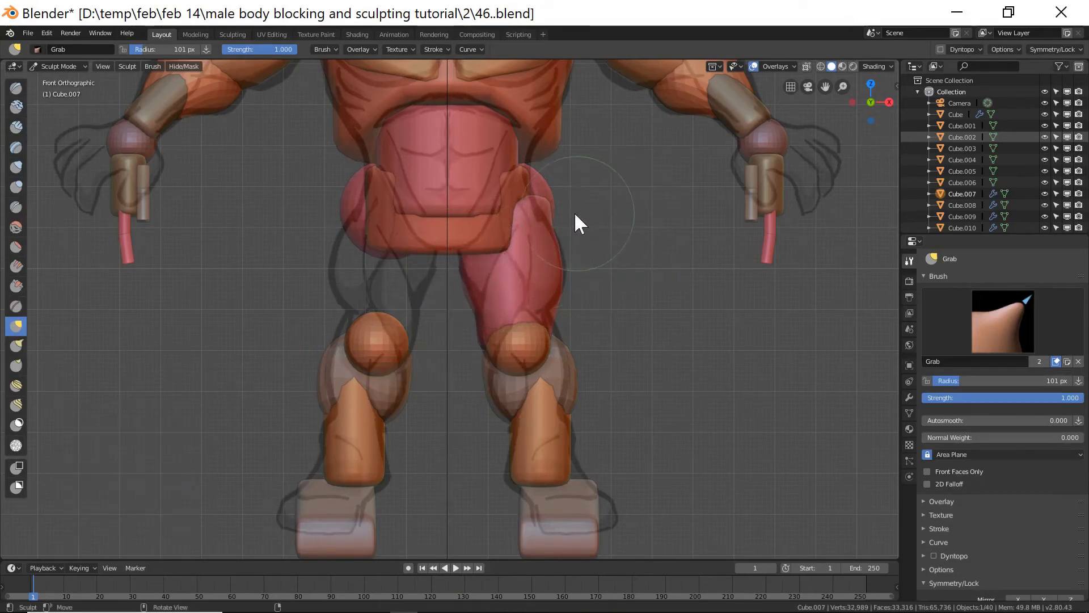
{"action": "left_click", "coordinate": [547, 205], "text": "shift"}
{"action": "left_click", "coordinate": [546, 203], "text": "shift"}
{"action": "left_click_drag", "start_coordinate": [546, 203], "coordinate": [540, 205], "text": "shift"}
{"action": "double_click", "coordinate": [540, 207], "text": "shift"}
{"action": "mouse_move", "coordinate": [632, 271]}
{"action": "middle_mouse_down"}
{"action": "mouse_move", "coordinate": [610, 284]}
{"action": "mouse_move", "coordinate": [505, 295]}
{"action": "mouse_move", "coordinate": [538, 287]}
{"action": "middle_mouse_up"}
{"action": "scroll", "coordinate": [611, 284], "scroll_direction": "down", "scroll_amount": 6}
Adjust the right thigh's profile with Grab strokes in right side view.
{"action": "key", "text": "Page_Down"}
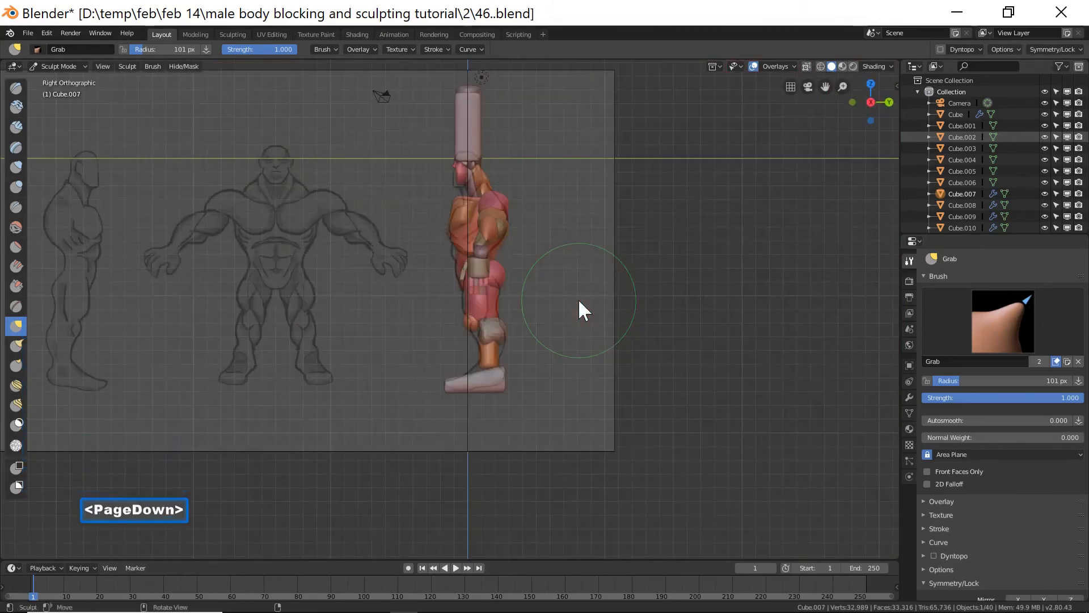
{"action": "scroll", "coordinate": [579, 302], "scroll_direction": "up", "scroll_amount": 6}
{"action": "mouse_move", "coordinate": [594, 281]}
{"action": "left_mouse_down"}
{"action": "mouse_move", "coordinate": [602, 277]}
{"action": "mouse_move", "coordinate": [597, 327]}
{"action": "left_mouse_up"}
{"action": "left_click", "coordinate": [592, 326]}
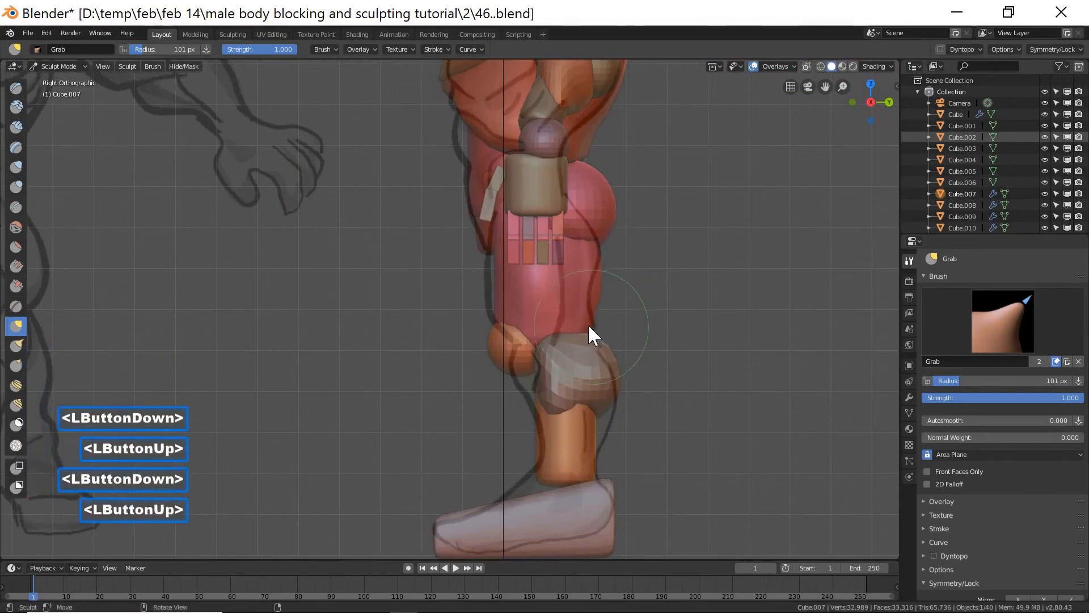
{"action": "mouse_move", "coordinate": [495, 284]}
{"action": "left_mouse_down"}
{"action": "mouse_move", "coordinate": [483, 283]}
{"action": "mouse_move", "coordinate": [491, 291]}
{"action": "left_mouse_up"}
{"action": "mouse_move", "coordinate": [671, 306]}
{"action": "middle_mouse_down"}
{"action": "mouse_move", "coordinate": [610, 283]}
{"action": "mouse_move", "coordinate": [545, 297]}
{"action": "mouse_move", "coordinate": [561, 293]}
{"action": "middle_mouse_up"}
{"action": "scroll", "coordinate": [658, 299], "scroll_direction": "down", "scroll_amount": 10}
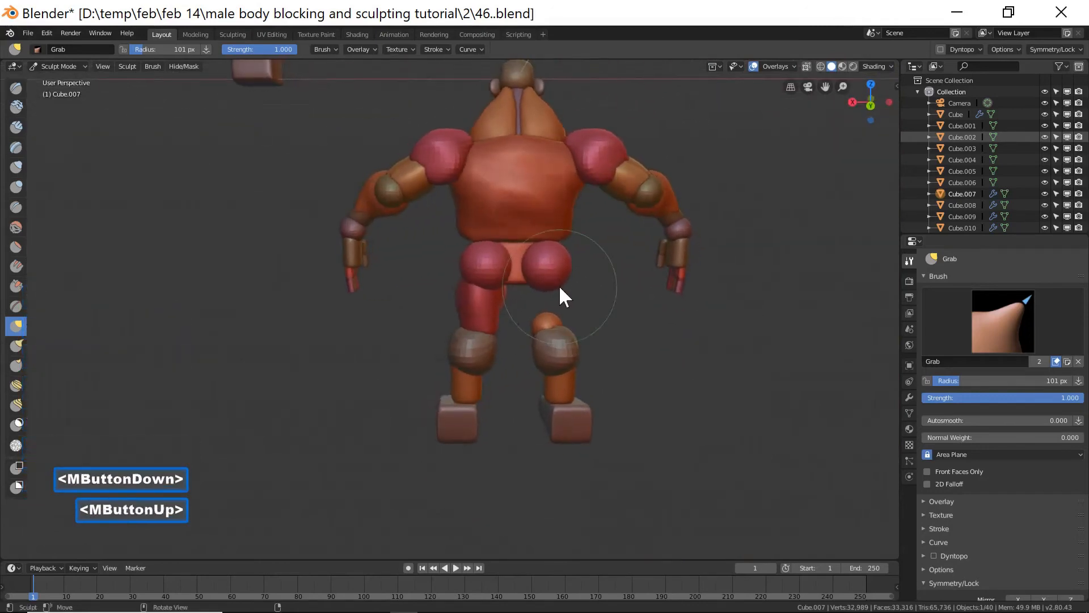
Select the left glute sphere, scale it down to about 0.945 and shift it about 0.16 m along X.
{"action": "left_click", "coordinate": [59, 66]}
{"action": "left_click", "coordinate": [75, 80]}
{"action": "double_click", "coordinate": [435, 259]}
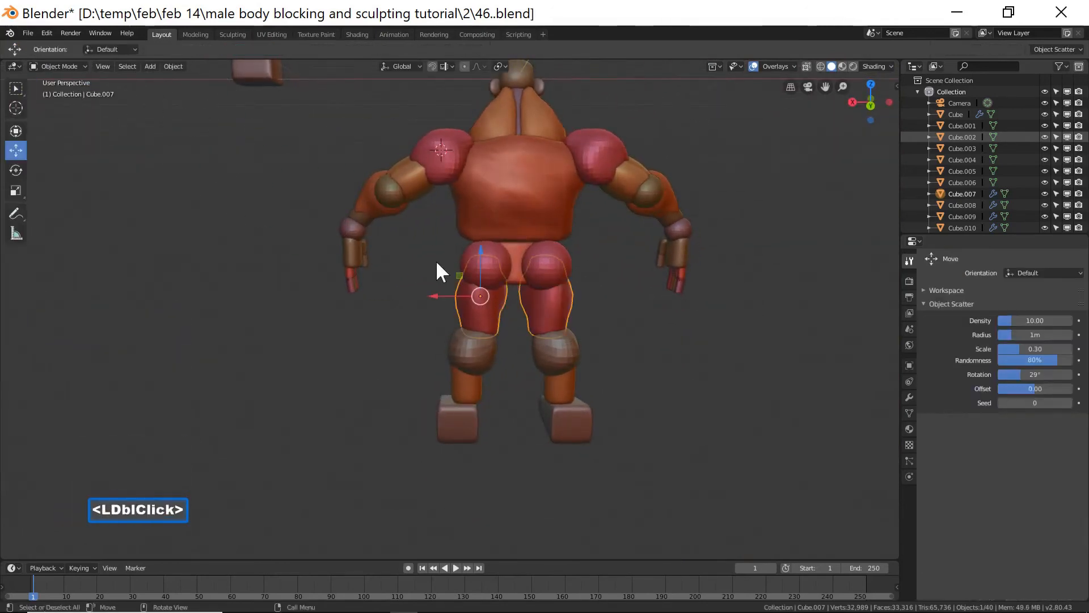
{"action": "left_click", "coordinate": [471, 254]}
{"action": "left_click", "coordinate": [466, 250]}
{"action": "left_click_drag", "start_coordinate": [441, 266], "coordinate": [443, 265]}
{"action": "key", "text": "s"}
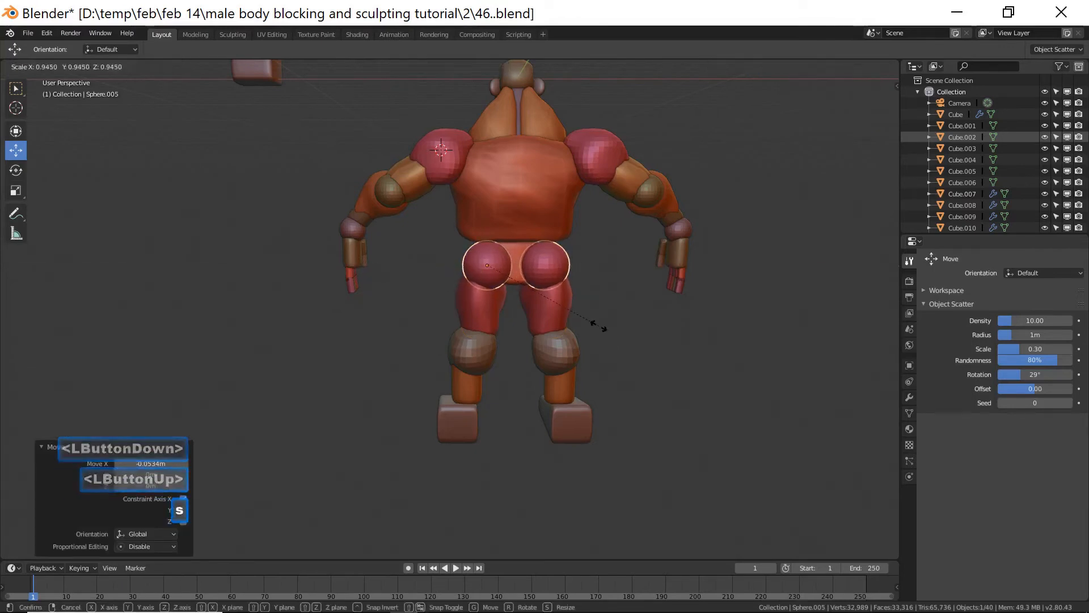
{"action": "left_click", "coordinate": [598, 326]}
{"action": "left_click_drag", "start_coordinate": [451, 263], "coordinate": [448, 267]}
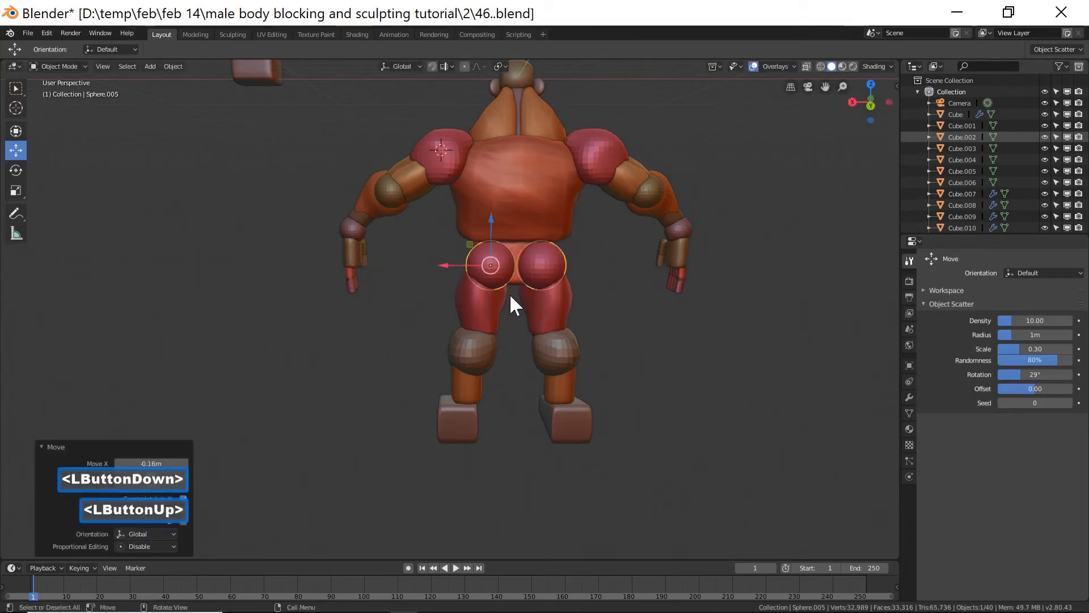
Scale the pelvis block up to about 1.094 and move it about 0.19 m along Y.
{"action": "middle_click_drag", "start_coordinate": [521, 318], "coordinate": [657, 315]}
{"action": "left_click", "coordinate": [478, 274]}
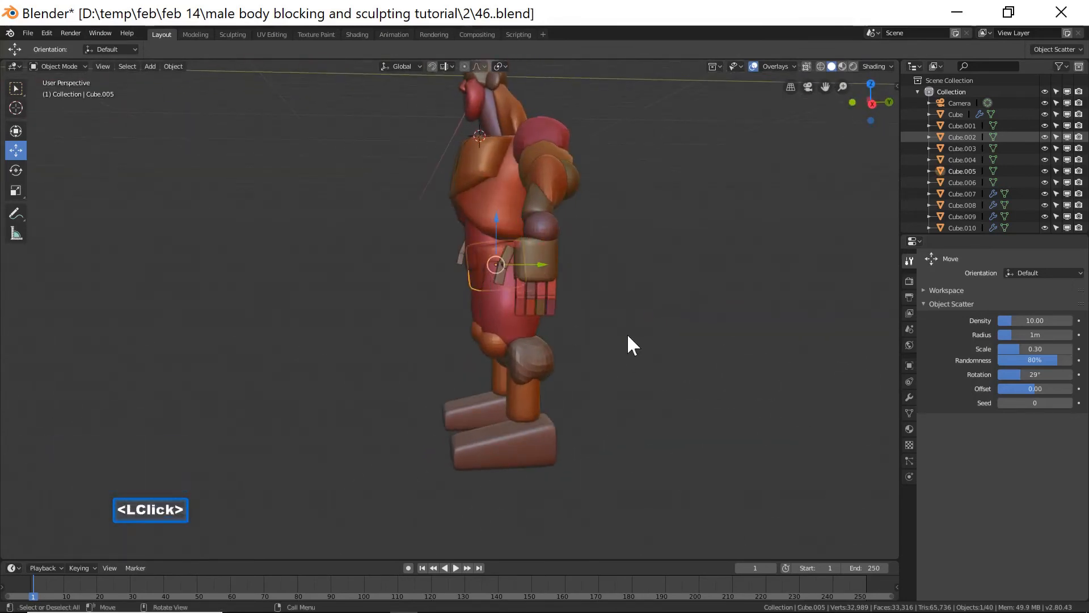
{"action": "key", "text": "s"}
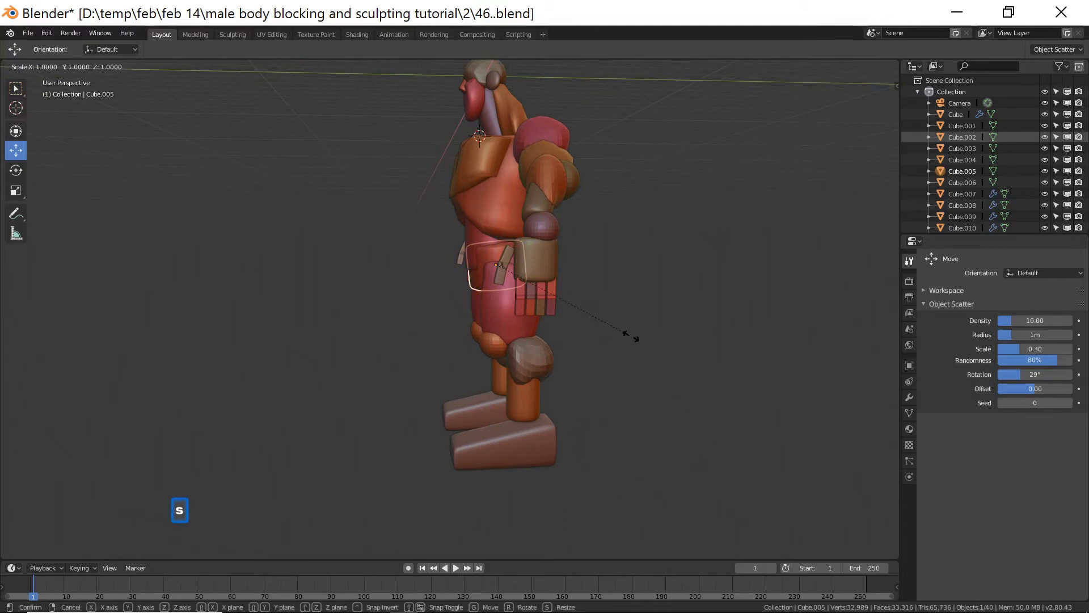
{"action": "key", "text": "y"}
{"action": "left_click", "coordinate": [643, 327]}
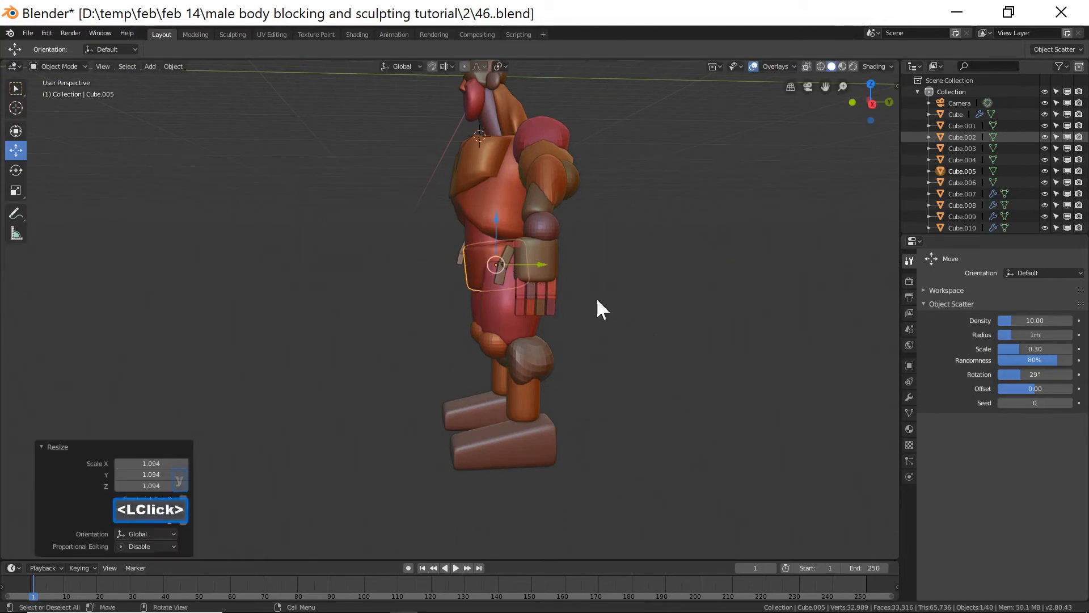
{"action": "left_click_drag", "start_coordinate": [544, 263], "coordinate": [548, 264]}
{"action": "middle_click_drag", "start_coordinate": [617, 275], "coordinate": [649, 307]}
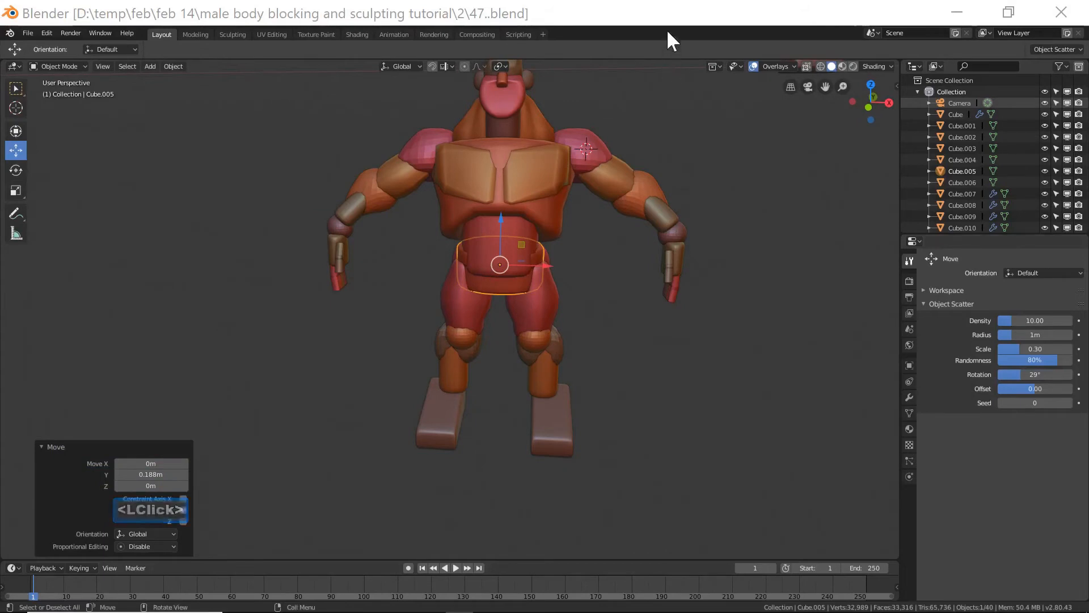
Reshape the pelvis block with the Grab brush and X mirror symmetry in front view to follow the reference outline.
{"action": "middle_click_drag", "start_coordinate": [678, 213], "coordinate": [690, 280], "text": "ctrl"}
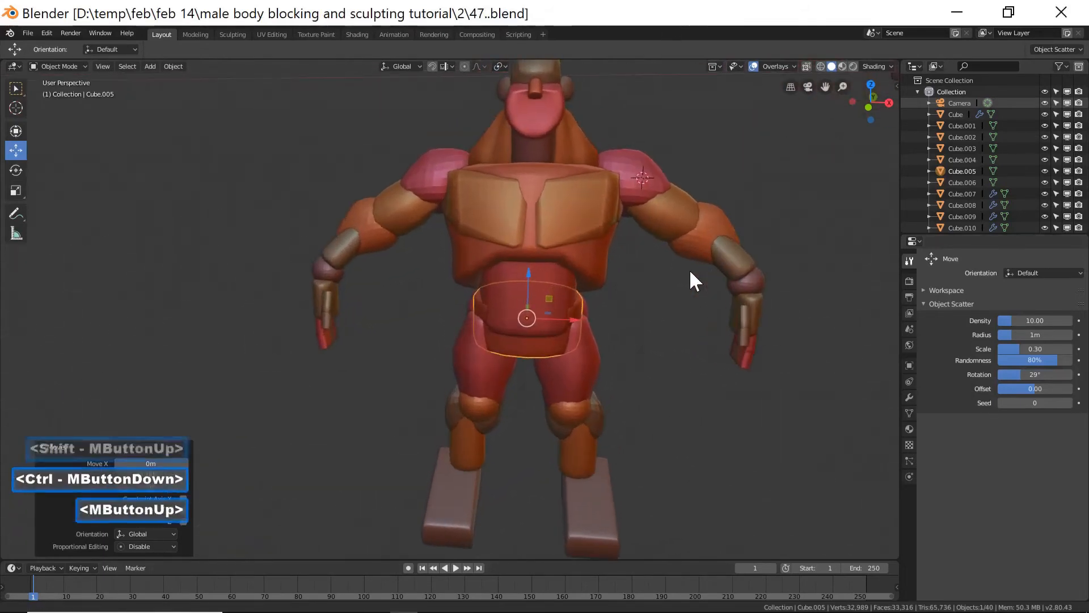
{"action": "key", "text": "End"}
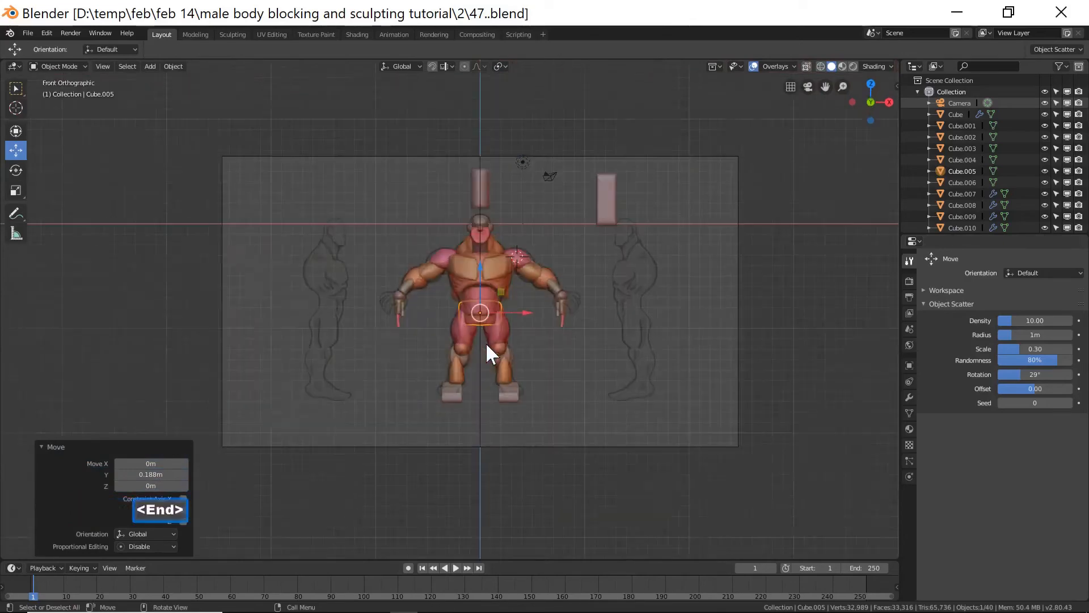
{"action": "scroll", "coordinate": [503, 343], "scroll_direction": "up", "scroll_amount": 6}
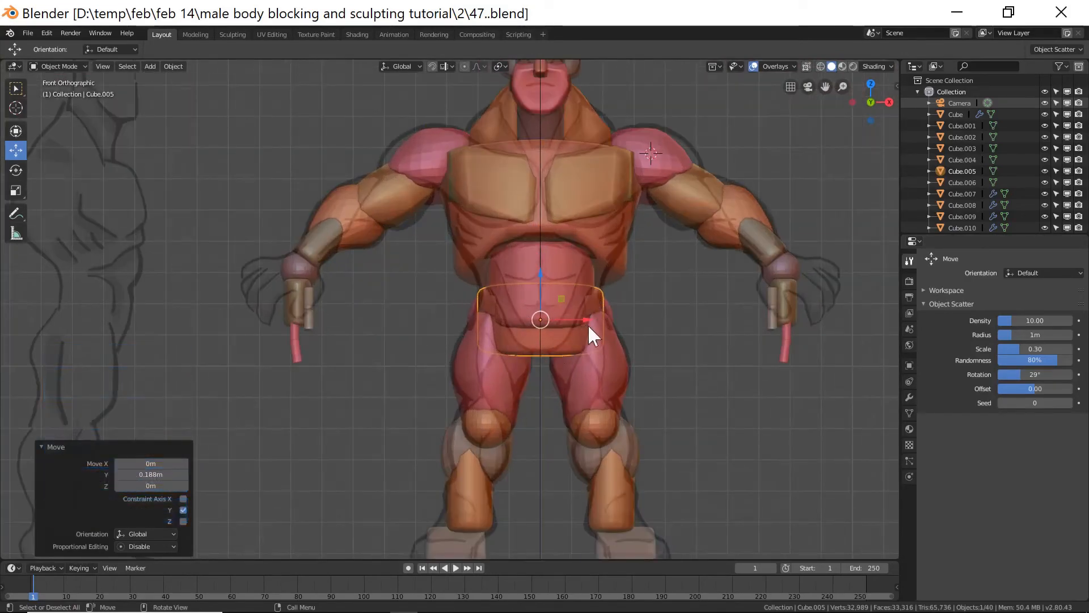
{"action": "left_click", "coordinate": [65, 66]}
{"action": "left_click", "coordinate": [74, 106]}
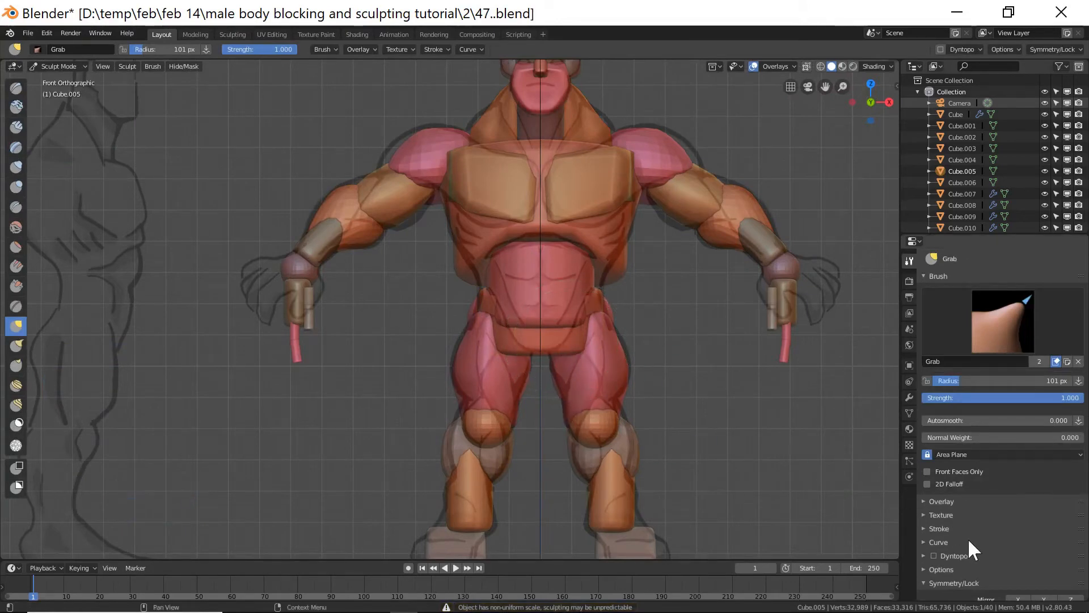
{"action": "scroll", "coordinate": [968, 539], "scroll_direction": "down", "scroll_amount": 2}
{"action": "left_click", "coordinate": [1018, 554]}
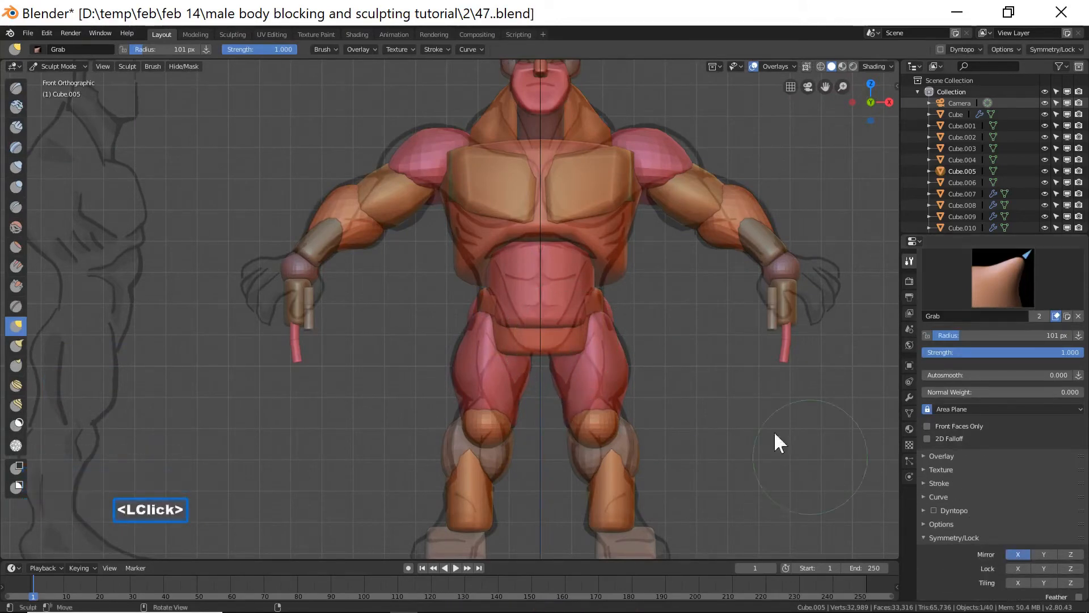
{"action": "mouse_move", "coordinate": [584, 345]}
{"action": "left_mouse_down"}
{"action": "mouse_move", "coordinate": [563, 343]}
{"action": "mouse_move", "coordinate": [585, 316]}
{"action": "left_mouse_up"}
{"action": "mouse_move", "coordinate": [707, 339]}
{"action": "middle_mouse_down"}
{"action": "mouse_move", "coordinate": [678, 327]}
{"action": "mouse_move", "coordinate": [539, 343]}
{"action": "mouse_move", "coordinate": [494, 335]}
{"action": "mouse_move", "coordinate": [593, 309]}
{"action": "mouse_move", "coordinate": [651, 316]}
{"action": "mouse_move", "coordinate": [588, 309]}
{"action": "mouse_move", "coordinate": [611, 312]}
{"action": "middle_mouse_up"}
{"action": "scroll", "coordinate": [695, 342], "scroll_direction": "down", "scroll_amount": 1}
{"action": "scroll", "coordinate": [695, 342], "scroll_direction": "down", "scroll_amount": 4}
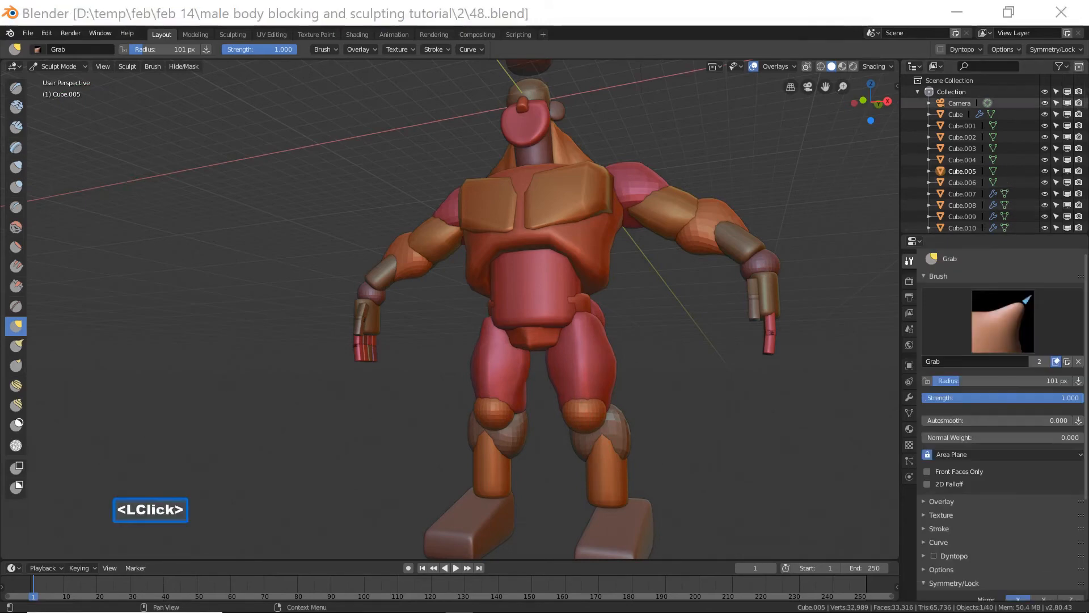
Inflate the front of the pelvis block with the Inflate brush at a 46 px radius.
{"action": "left_click", "coordinate": [653, 22]}
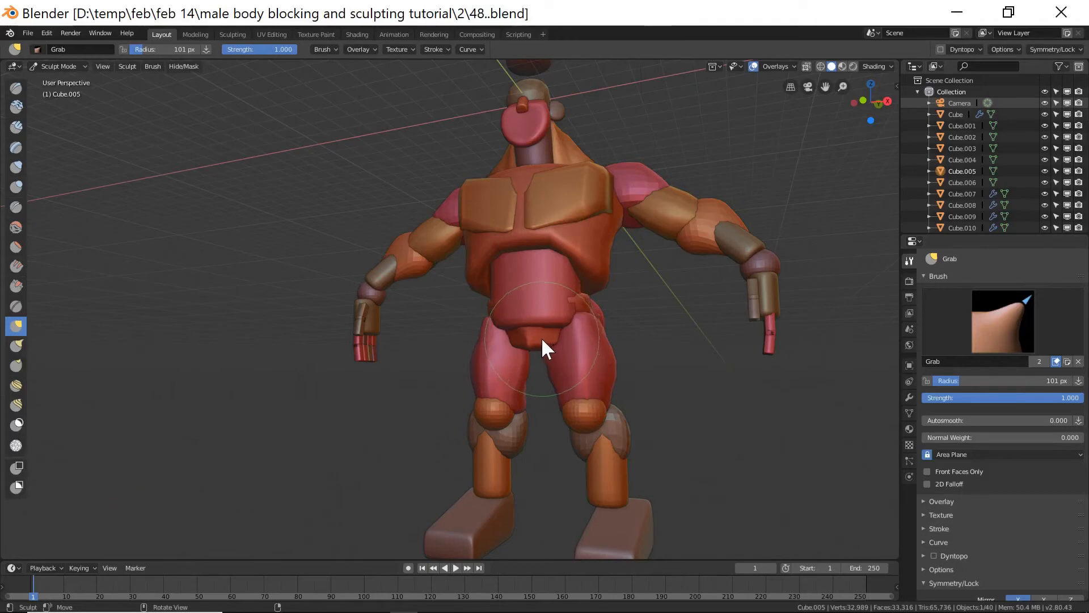
{"action": "key", "text": "f"}
{"action": "left_click", "coordinate": [505, 339]}
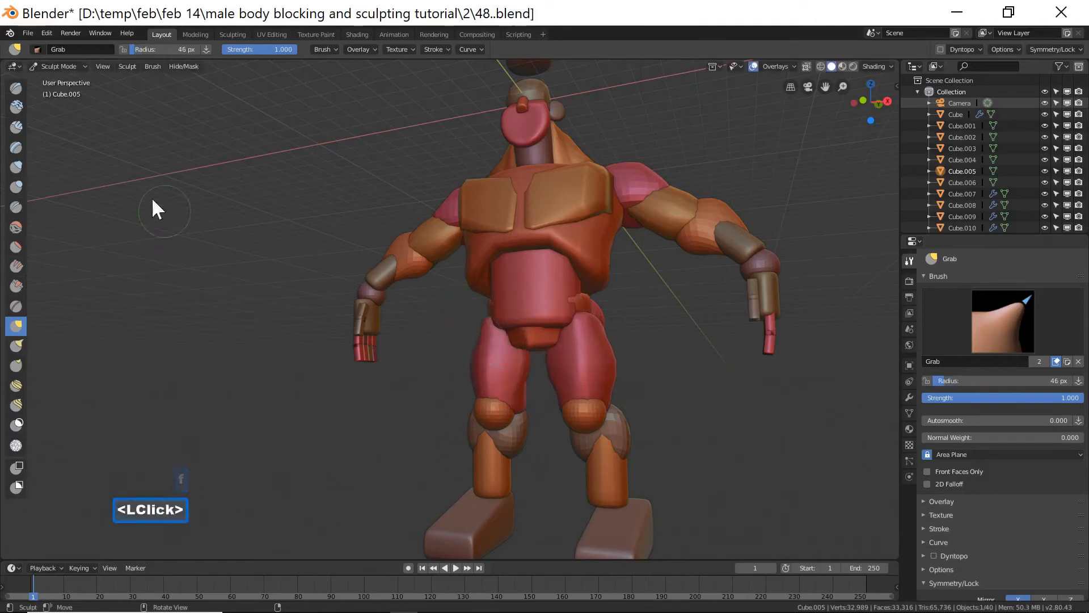
{"action": "left_click", "coordinate": [21, 161]}
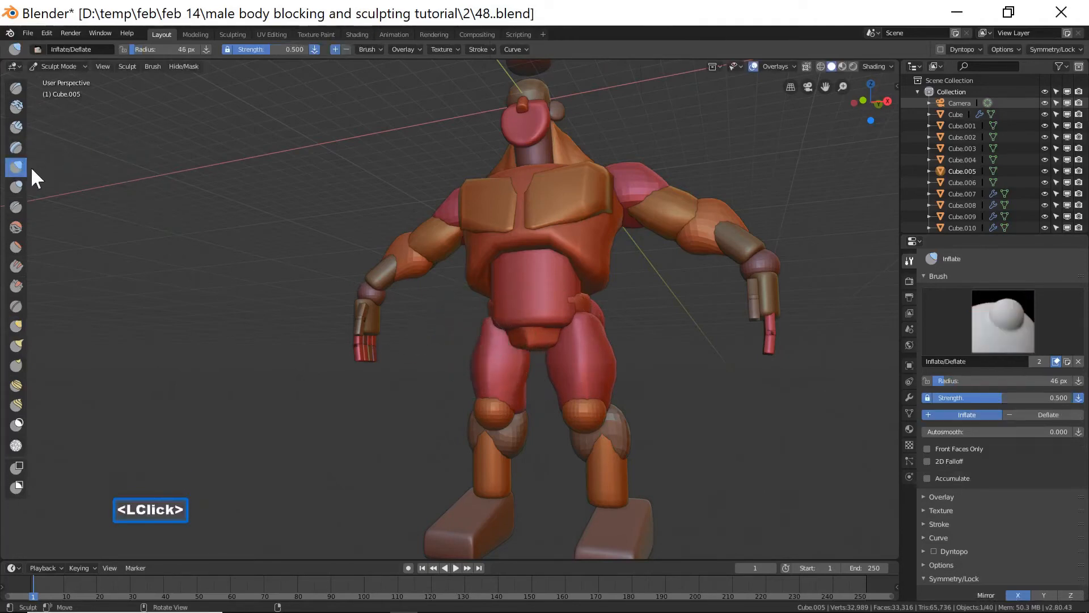
{"action": "left_click_drag", "start_coordinate": [550, 318], "coordinate": [557, 315]}
{"action": "left_click", "coordinate": [566, 314]}
{"action": "left_click", "coordinate": [563, 317]}
{"action": "left_click", "coordinate": [559, 319]}
{"action": "left_click", "coordinate": [548, 317]}
{"action": "left_click", "coordinate": [533, 315]}
{"action": "left_click", "coordinate": [524, 317]}
{"action": "left_click_drag", "start_coordinate": [555, 326], "coordinate": [540, 329]}
{"action": "left_click", "coordinate": [559, 327]}
{"action": "left_click", "coordinate": [556, 327]}
{"action": "left_click", "coordinate": [552, 328]}
{"action": "left_click_drag", "start_coordinate": [531, 331], "coordinate": [532, 331]}
{"action": "left_click", "coordinate": [553, 329]}
{"action": "left_click", "coordinate": [556, 326]}
{"action": "left_click", "coordinate": [556, 326], "text": "shift"}
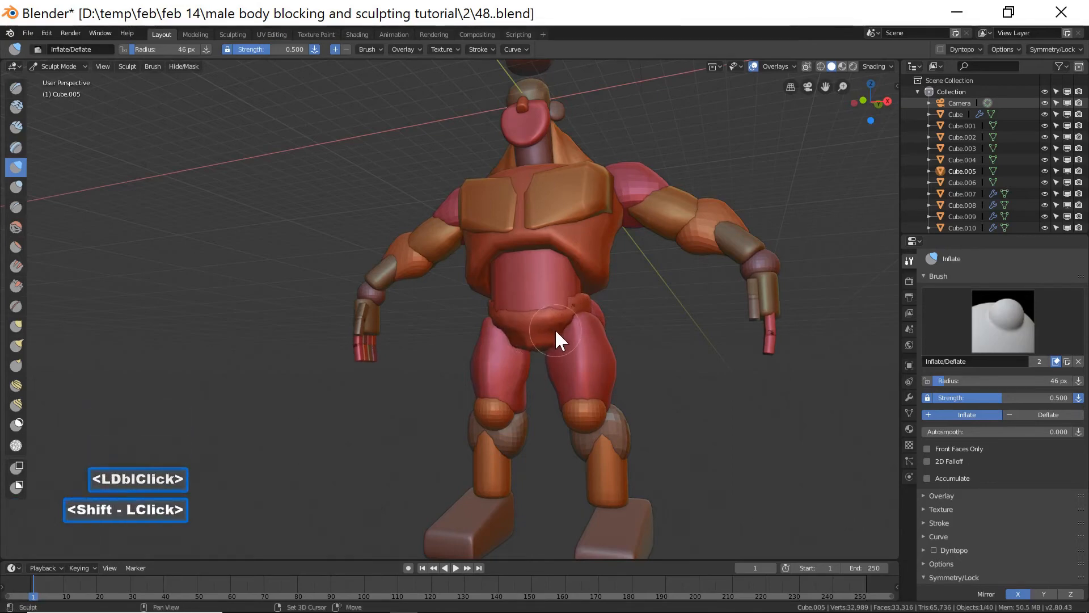
{"action": "left_click", "coordinate": [559, 324]}
{"action": "left_click", "coordinate": [560, 322]}
{"action": "left_click", "coordinate": [561, 318]}
{"action": "left_click", "coordinate": [568, 312]}
{"action": "left_click", "coordinate": [573, 307]}
{"action": "middle_click_drag", "start_coordinate": [630, 312], "coordinate": [566, 341]}
Select the torso block and pull its flank with a 103 px Grab brush in front view.
{"action": "key", "text": "End"}
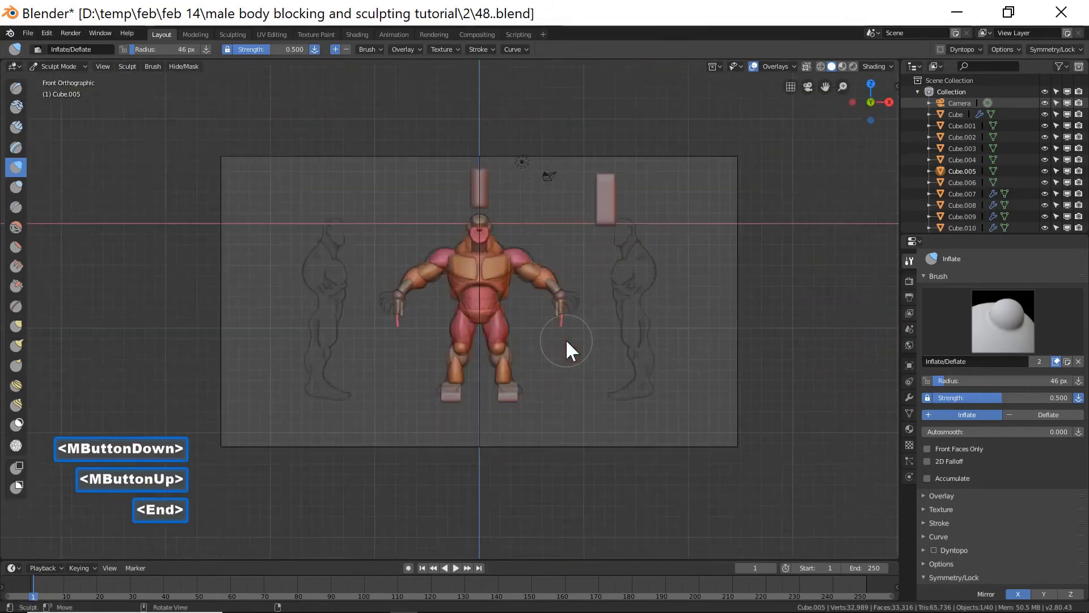
{"action": "scroll", "coordinate": [567, 343], "scroll_direction": "up", "scroll_amount": 3}
{"action": "scroll", "coordinate": [566, 340], "scroll_direction": "up", "scroll_amount": 1}
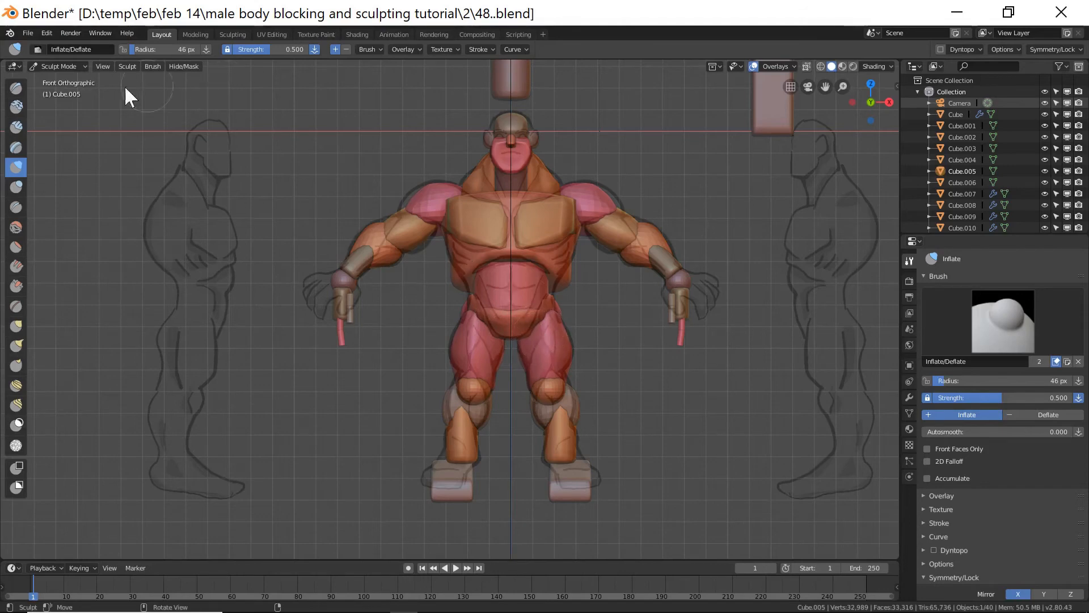
{"action": "left_click", "coordinate": [78, 65]}
{"action": "left_click", "coordinate": [77, 80]}
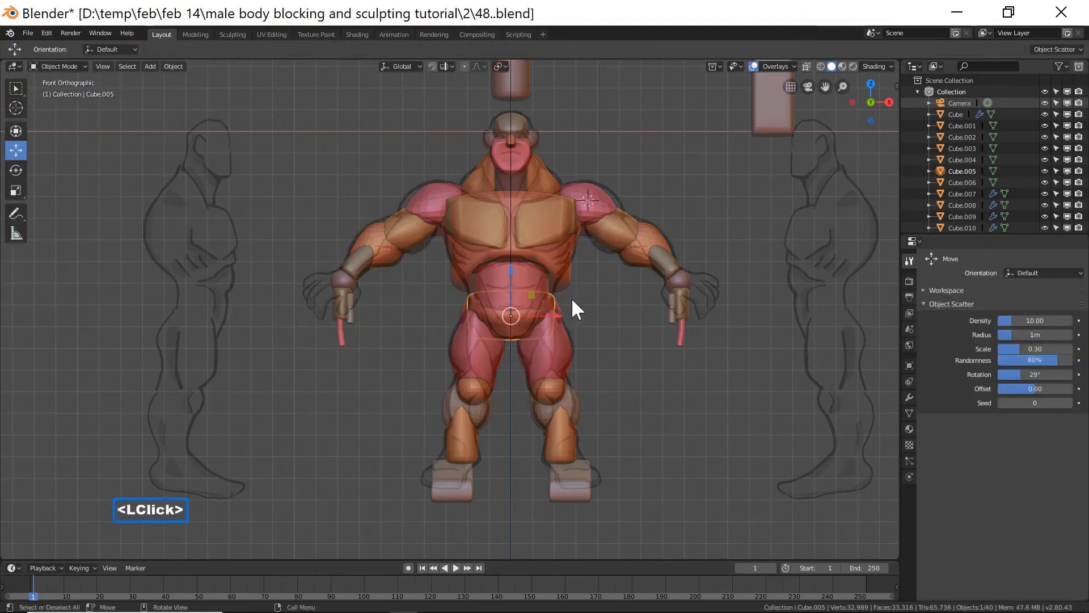
{"action": "left_click", "coordinate": [567, 282]}
{"action": "middle_click_drag", "start_coordinate": [651, 346], "coordinate": [653, 280], "text": "ctrl"}
{"action": "left_click", "coordinate": [72, 65]}
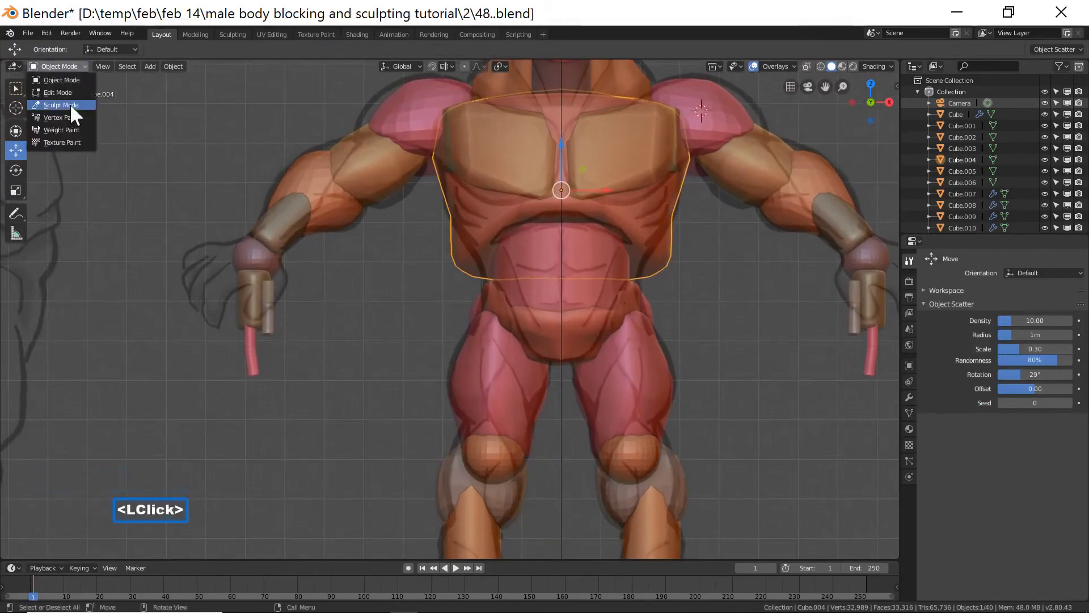
{"action": "left_click", "coordinate": [70, 103]}
{"action": "key", "text": "f"}
{"action": "left_click", "coordinate": [723, 329]}
{"action": "left_click", "coordinate": [18, 324]}
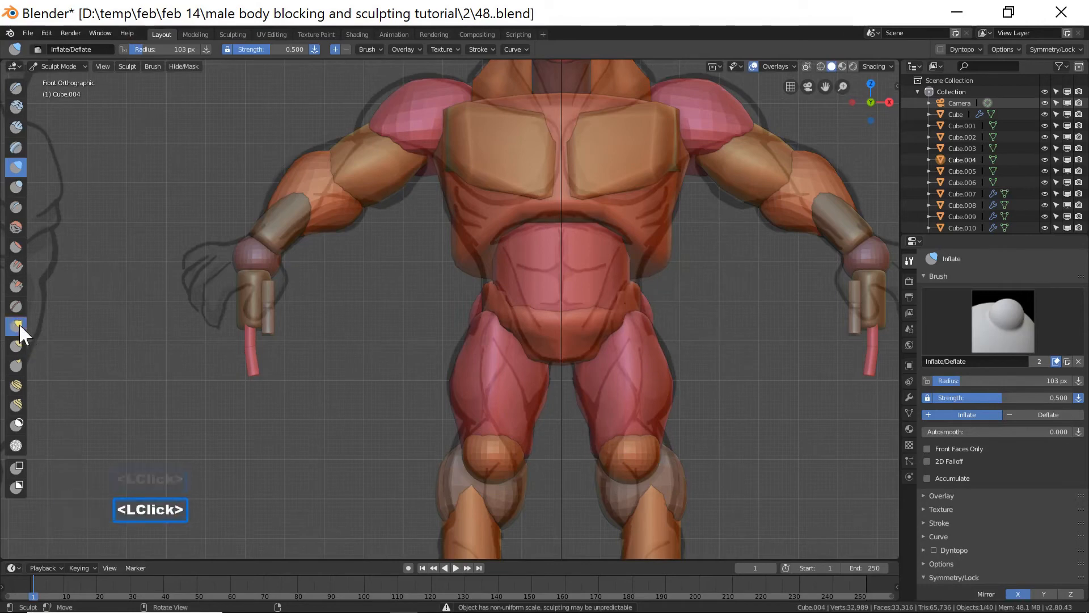
{"action": "mouse_move", "coordinate": [665, 260]}
{"action": "left_mouse_down"}
{"action": "mouse_move", "coordinate": [652, 259]}
{"action": "mouse_move", "coordinate": [636, 285]}
{"action": "mouse_move", "coordinate": [663, 265]}
{"action": "mouse_move", "coordinate": [645, 273]}
{"action": "mouse_move", "coordinate": [646, 262]}
{"action": "left_mouse_up"}
{"action": "left_click_drag", "start_coordinate": [673, 214], "coordinate": [675, 214]}
Inspect the body from the right side view against the side reference.
{"action": "scroll", "coordinate": [732, 270], "scroll_direction": "down", "scroll_amount": 3}
{"action": "scroll", "coordinate": [735, 269], "scroll_direction": "down", "scroll_amount": 1}
{"action": "middle_click_drag", "start_coordinate": [735, 270], "coordinate": [631, 280]}
{"action": "scroll", "coordinate": [644, 272], "scroll_direction": "down", "scroll_amount": 5}
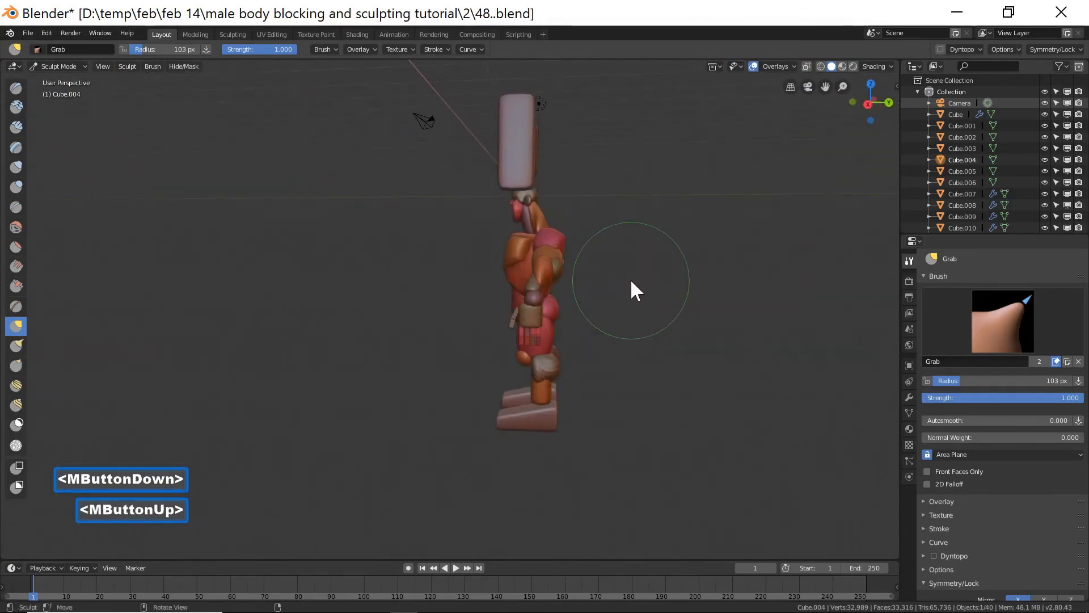
{"action": "key", "text": "Page_Down"}
{"action": "scroll", "coordinate": [632, 280], "scroll_direction": "up", "scroll_amount": 3}
{"action": "scroll", "coordinate": [631, 281], "scroll_direction": "up", "scroll_amount": 2}
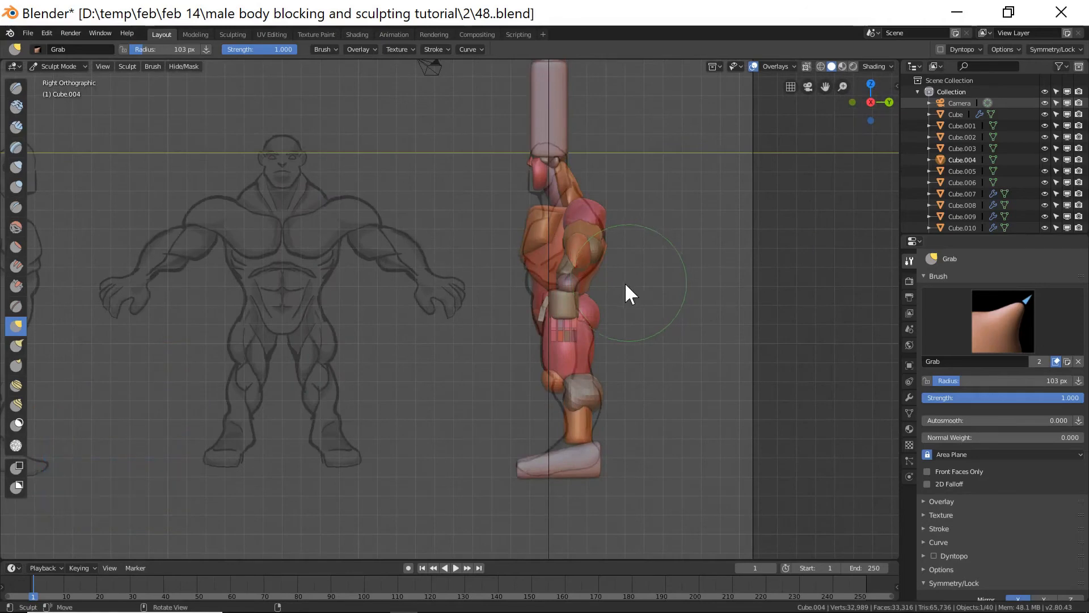
{"action": "middle_click_drag", "start_coordinate": [554, 309], "coordinate": [596, 321]}
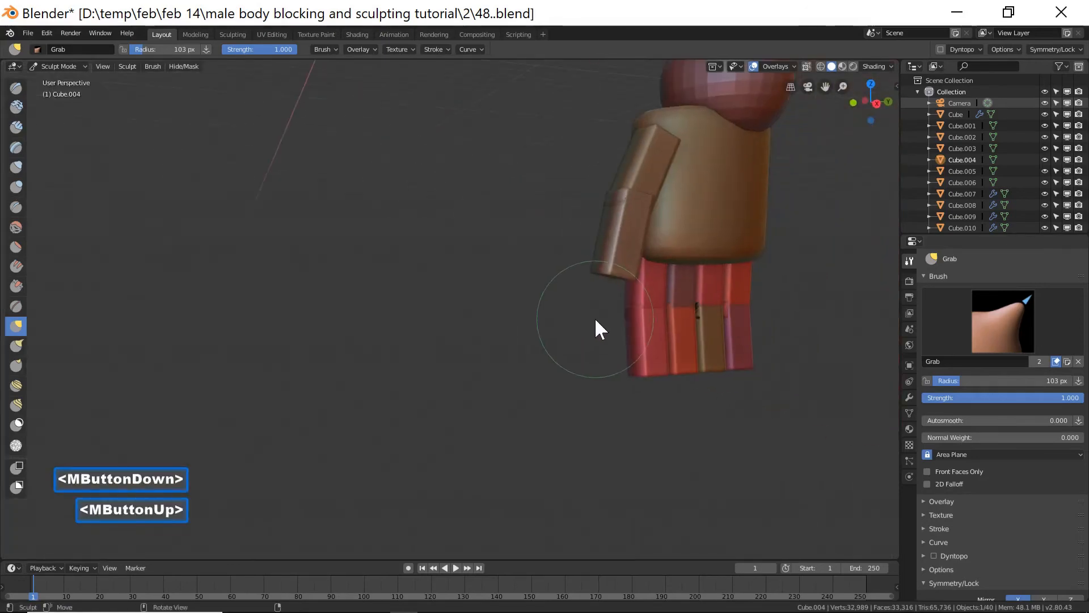
{"action": "key", "text": "Page_Down"}
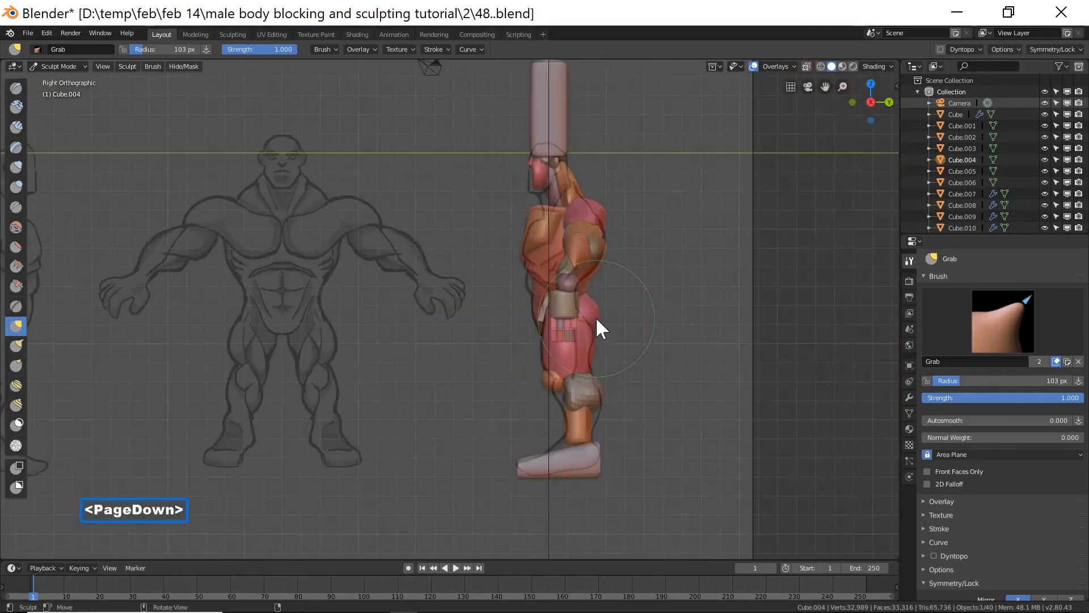
{"action": "scroll", "coordinate": [596, 320], "scroll_direction": "up", "scroll_amount": 4}
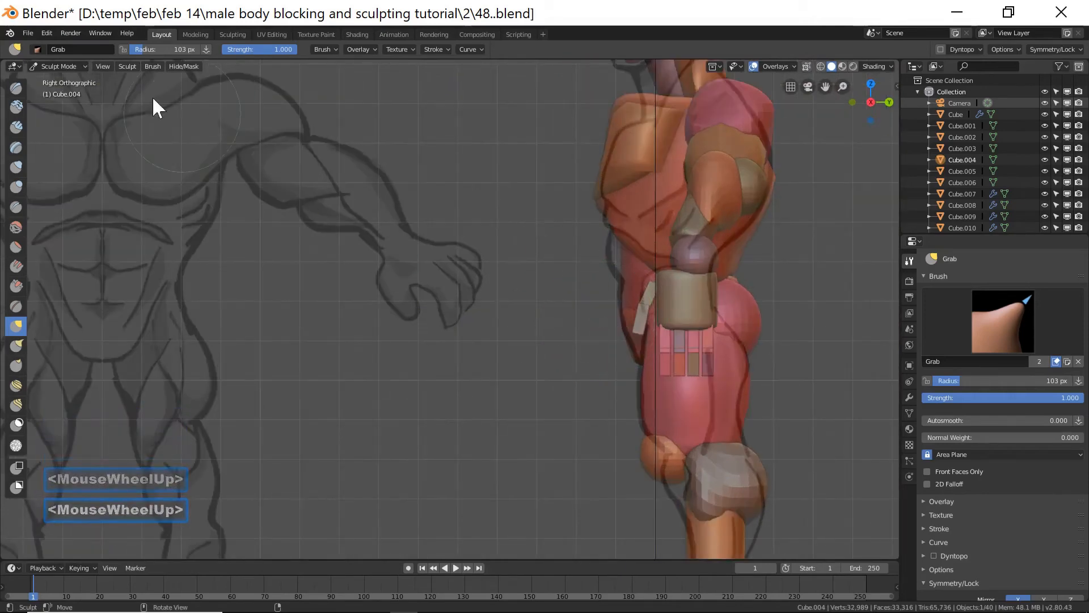
Select the abdomen block and nudge its front with a Grab stroke in right side view.
{"action": "left_click", "coordinate": [79, 67]}
{"action": "left_click", "coordinate": [76, 77]}
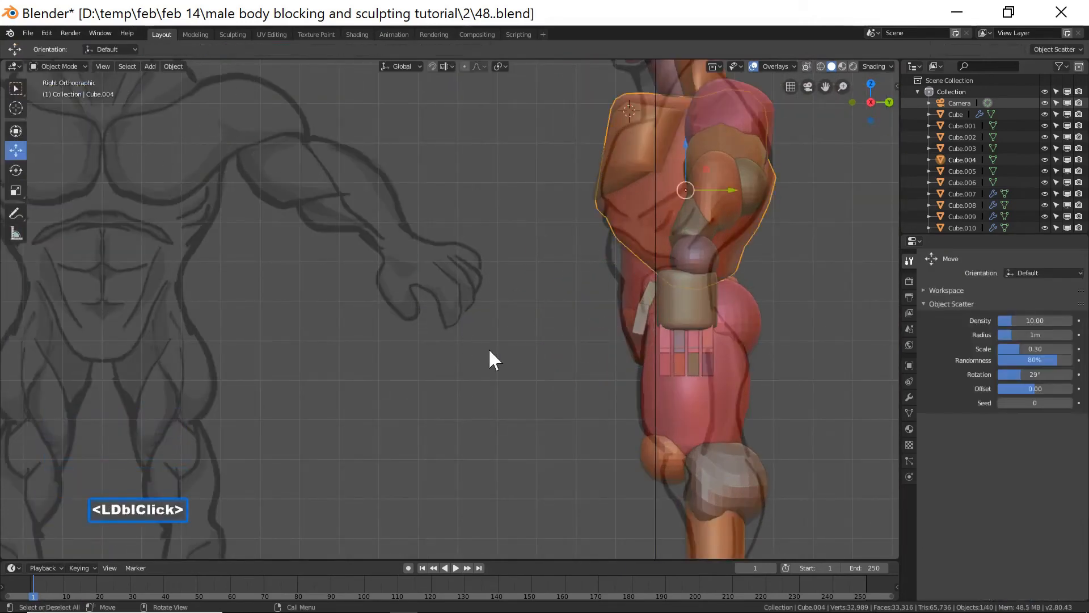
{"action": "left_click", "coordinate": [625, 276]}
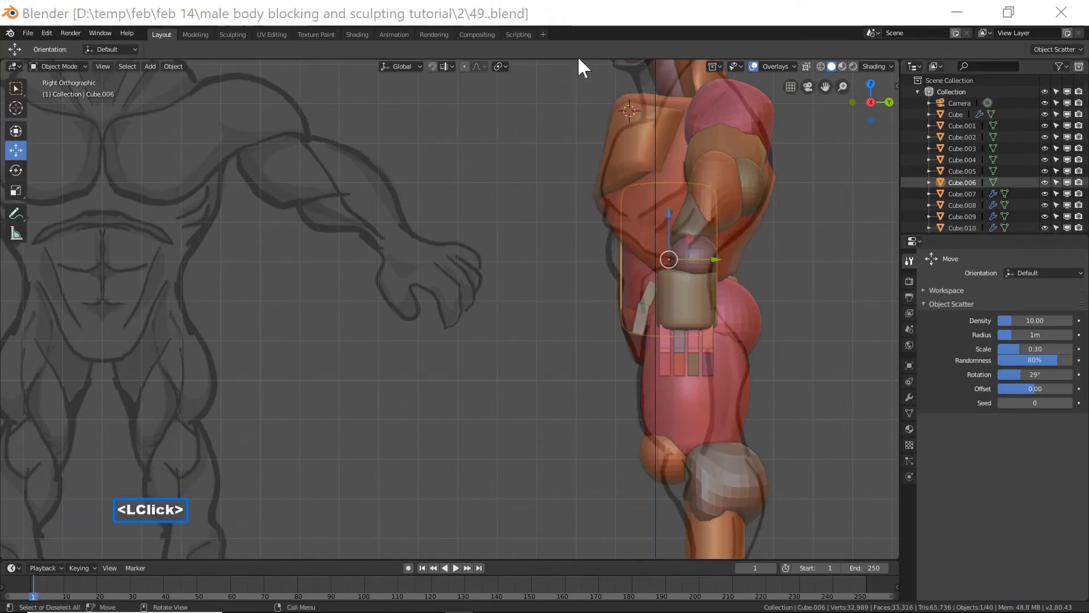
{"action": "left_click", "coordinate": [576, 19]}
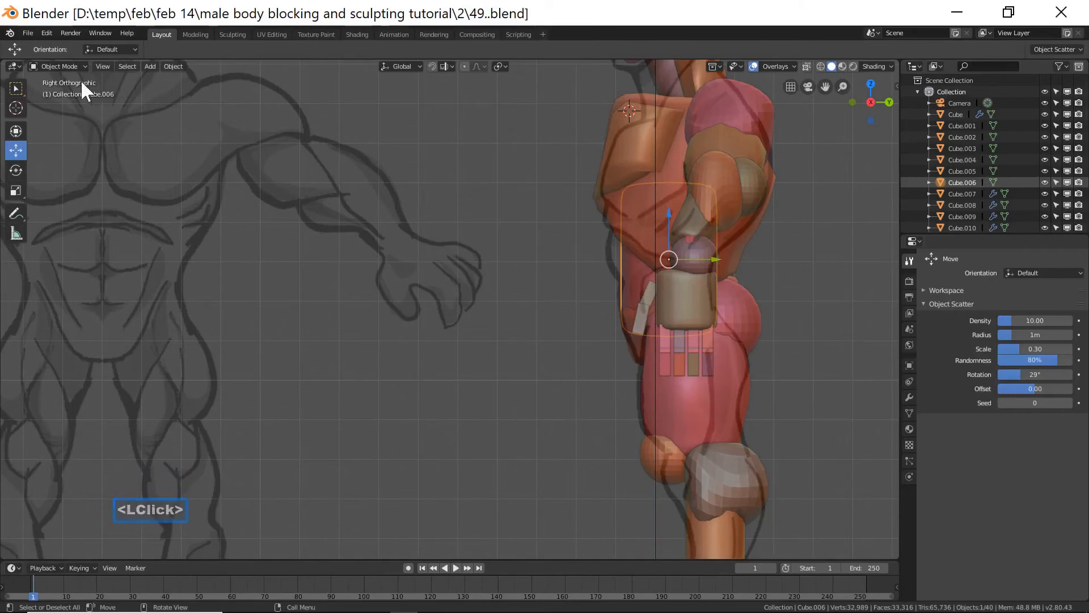
{"action": "left_click", "coordinate": [65, 66]}
{"action": "left_click", "coordinate": [62, 105]}
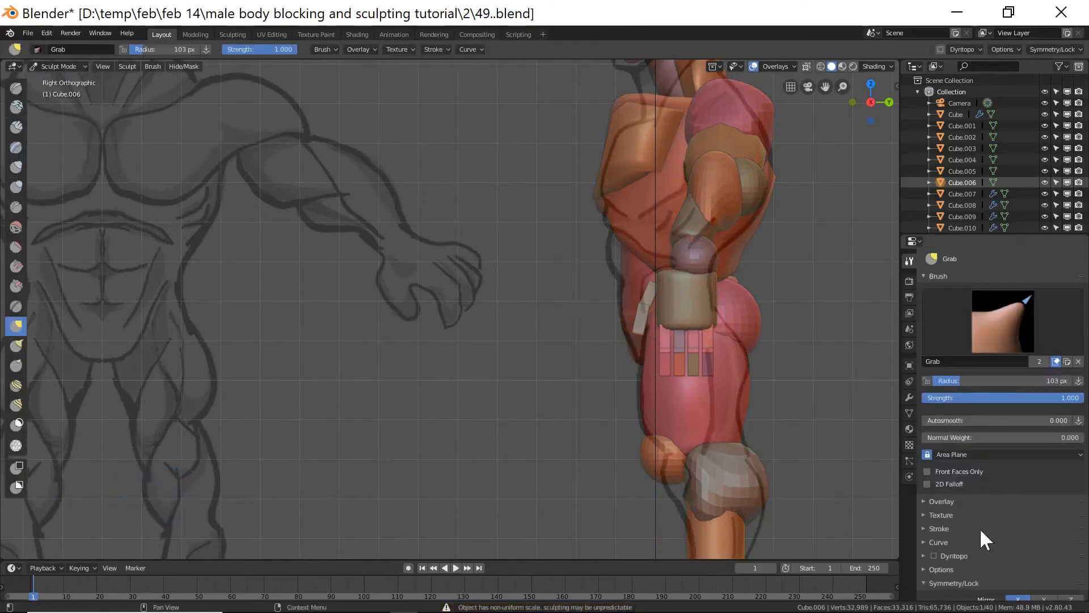
{"action": "scroll", "coordinate": [987, 534], "scroll_direction": "down", "scroll_amount": 1}
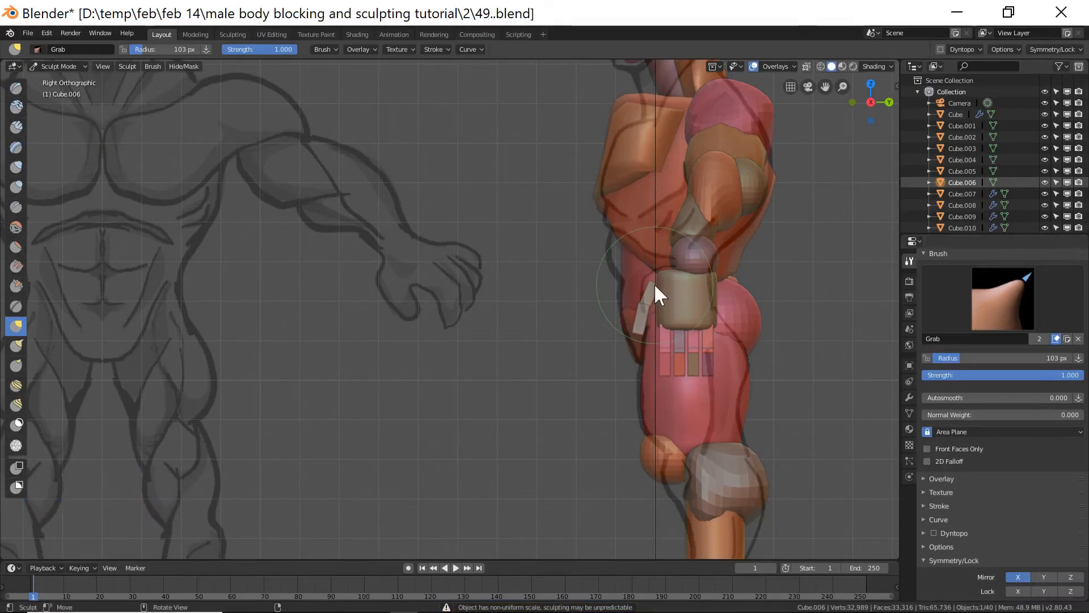
{"action": "left_click_drag", "start_coordinate": [620, 248], "coordinate": [612, 250]}
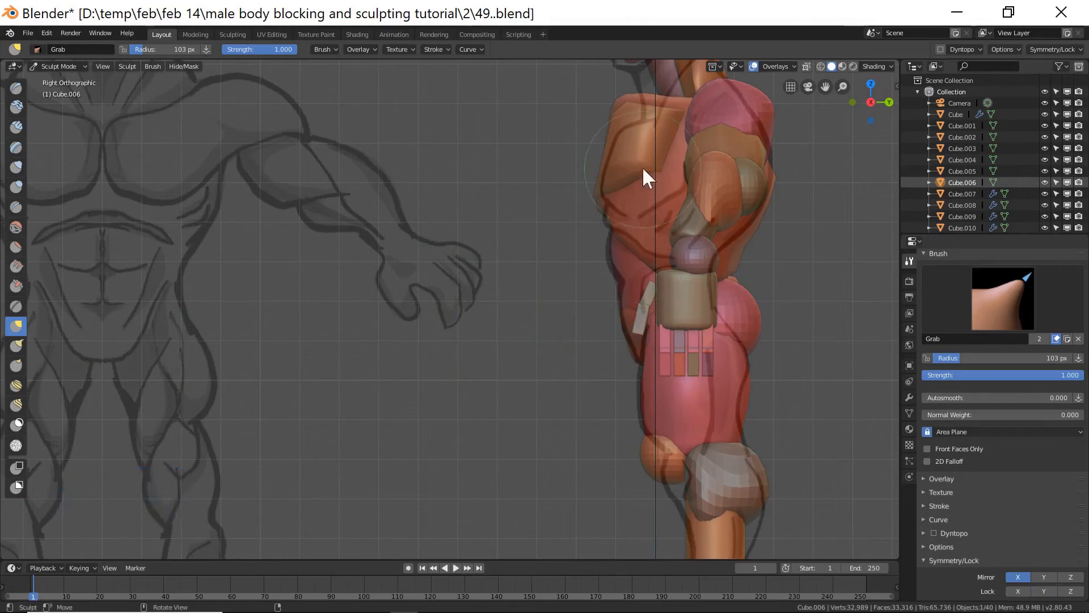
Select the chest plate block, turn off X mirror and pull its front edge with the Grab brush.
{"action": "middle_click_drag", "start_coordinate": [716, 250], "coordinate": [546, 346], "text": "shift"}
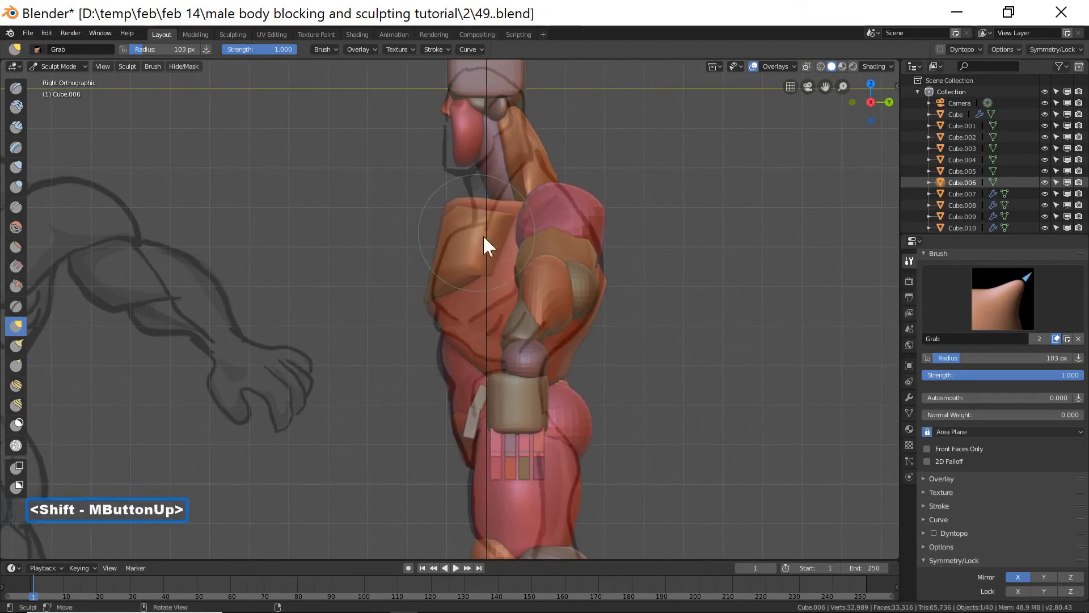
{"action": "left_click", "coordinate": [76, 67]}
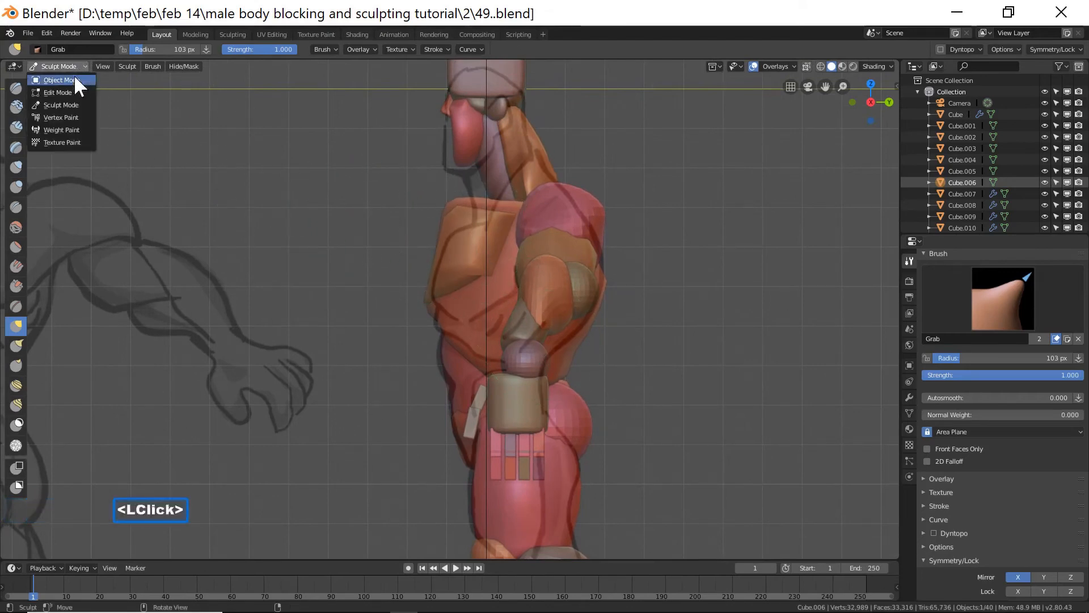
{"action": "left_click", "coordinate": [60, 80]}
{"action": "left_click", "coordinate": [461, 237]}
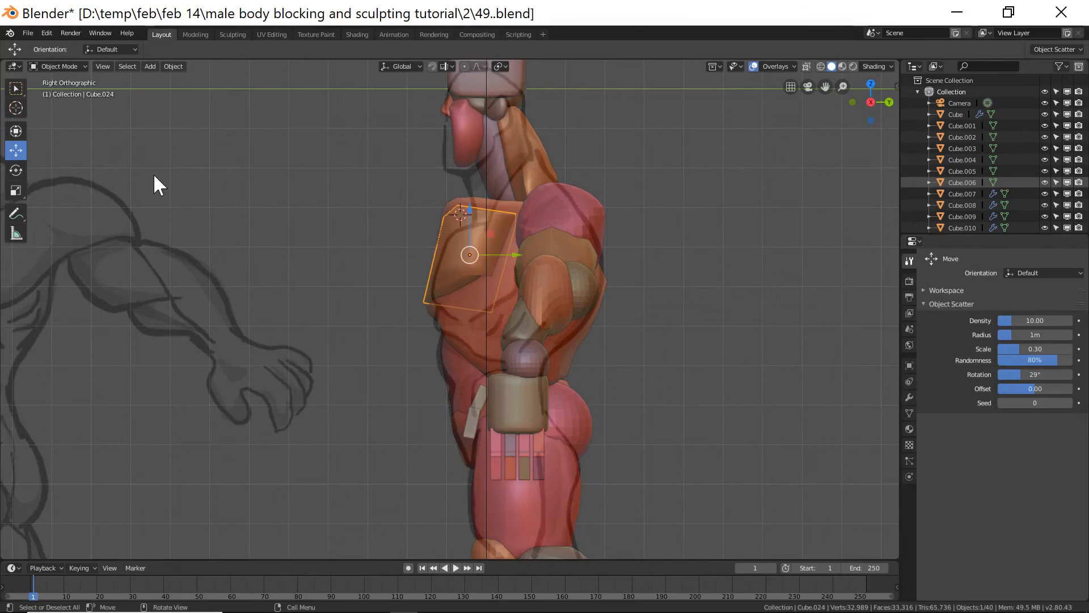
{"action": "left_click", "coordinate": [64, 69]}
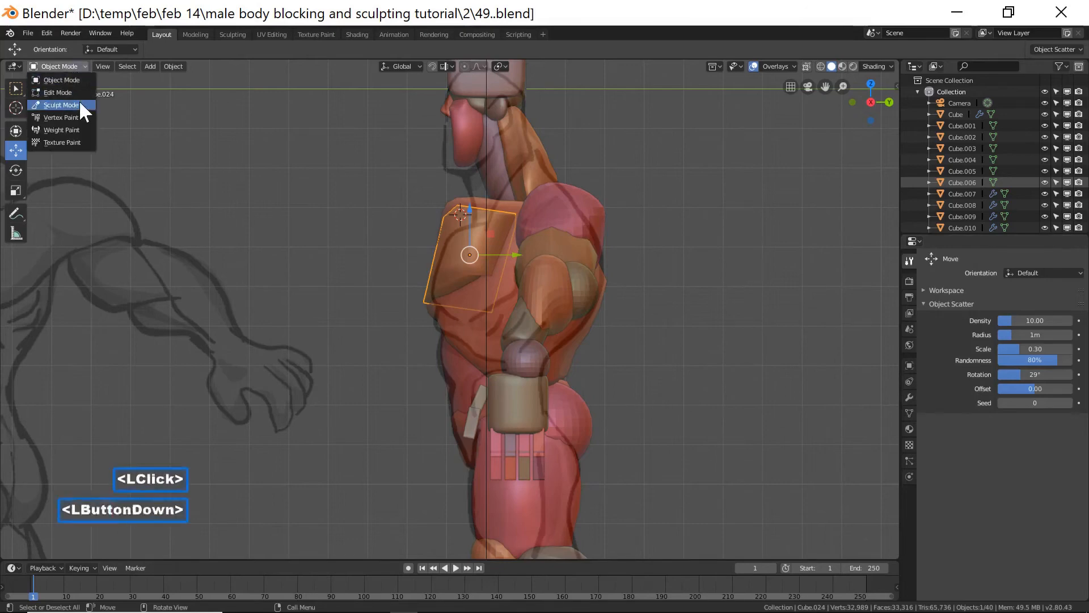
{"action": "left_click", "coordinate": [79, 101]}
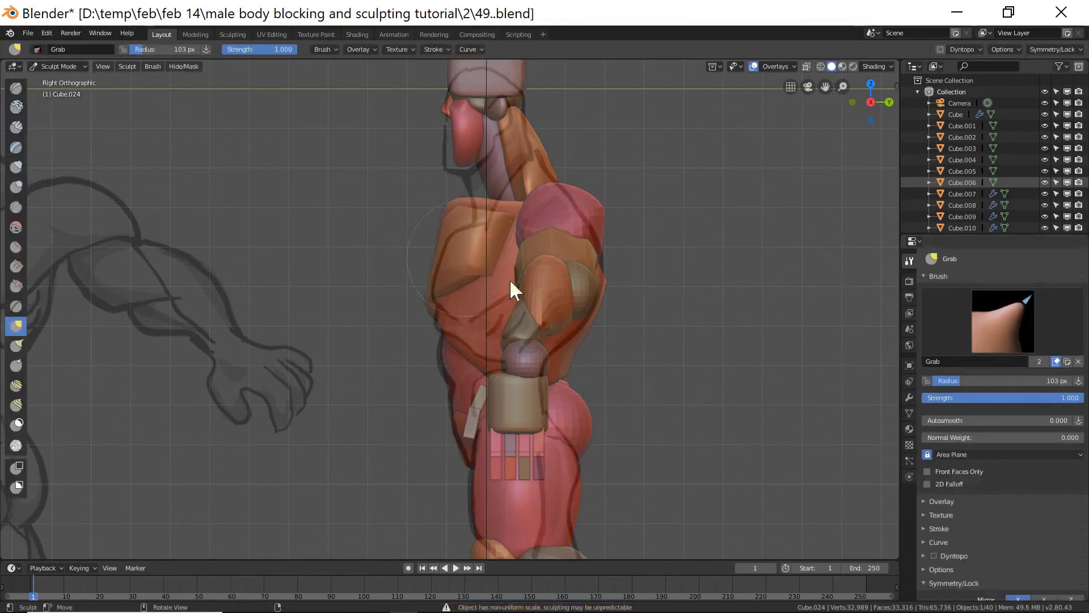
{"action": "scroll", "coordinate": [992, 536], "scroll_direction": "down", "scroll_amount": 2}
{"action": "left_click", "coordinate": [1015, 555]}
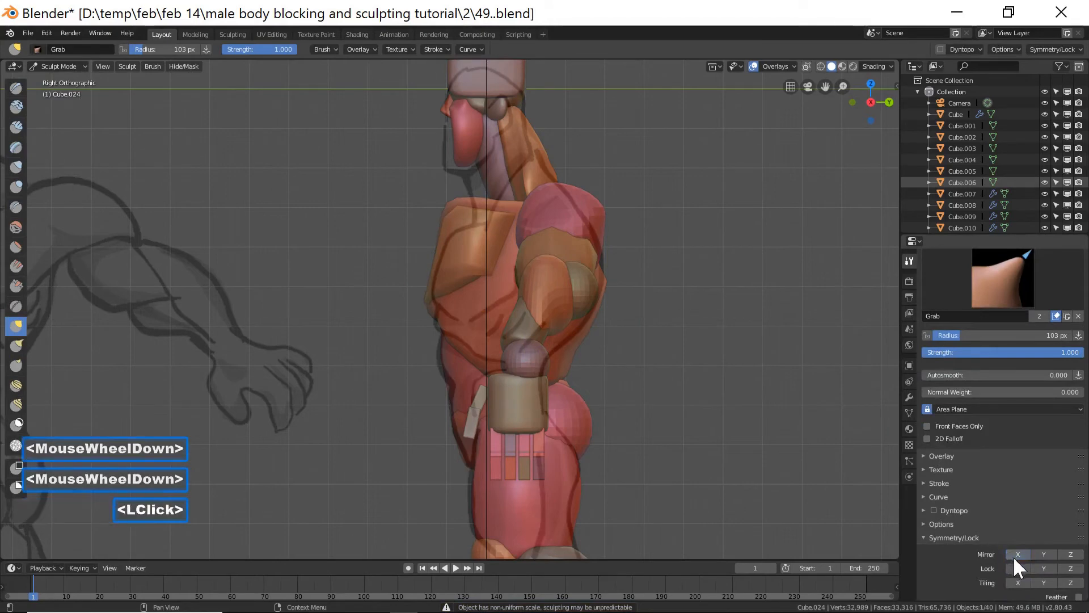
{"action": "mouse_move", "coordinate": [451, 217]}
{"action": "left_mouse_down"}
{"action": "mouse_move", "coordinate": [463, 215]}
{"action": "mouse_move", "coordinate": [444, 225]}
{"action": "mouse_move", "coordinate": [465, 216]}
{"action": "left_mouse_up"}
{"action": "left_click", "coordinate": [462, 216]}
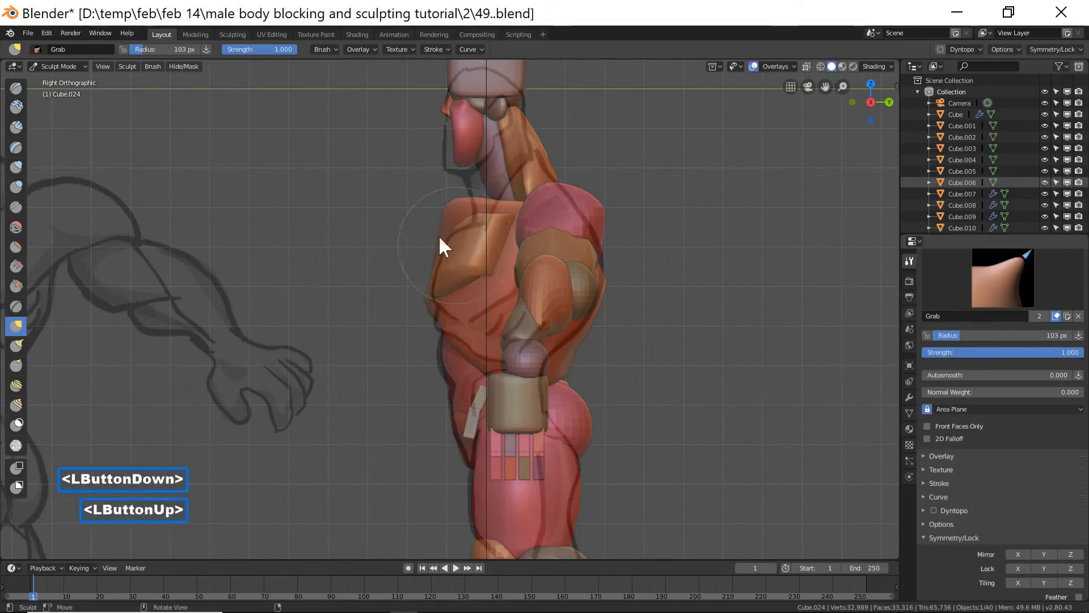
Select the torso block, enable X mirror and pull its upper front edge with the Grab brush in right side view.
{"action": "left_click", "coordinate": [72, 63]}
{"action": "left_click", "coordinate": [74, 79]}
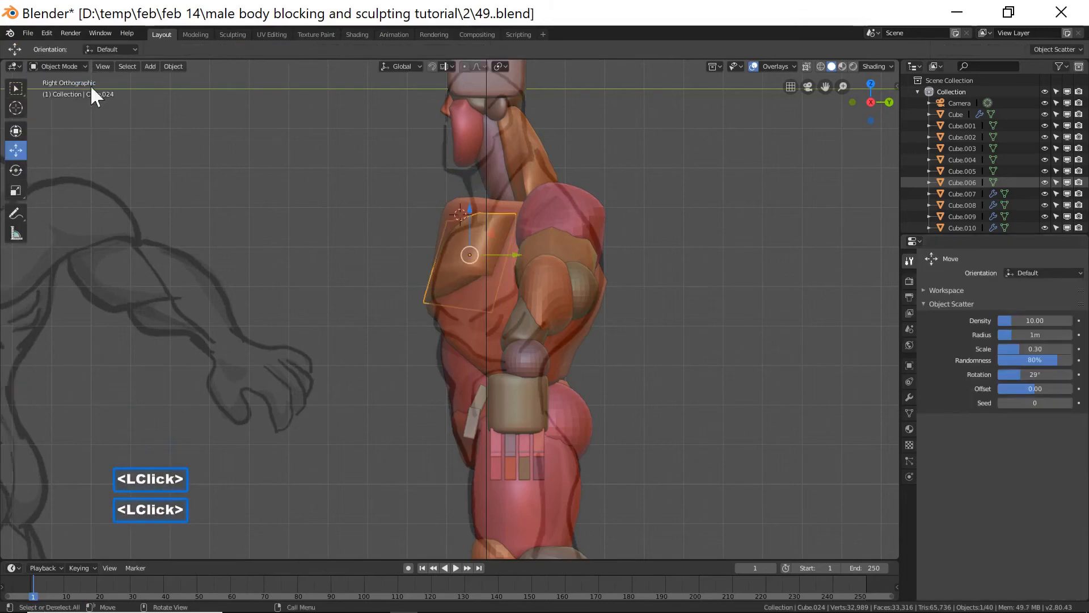
{"action": "left_click", "coordinate": [457, 209]}
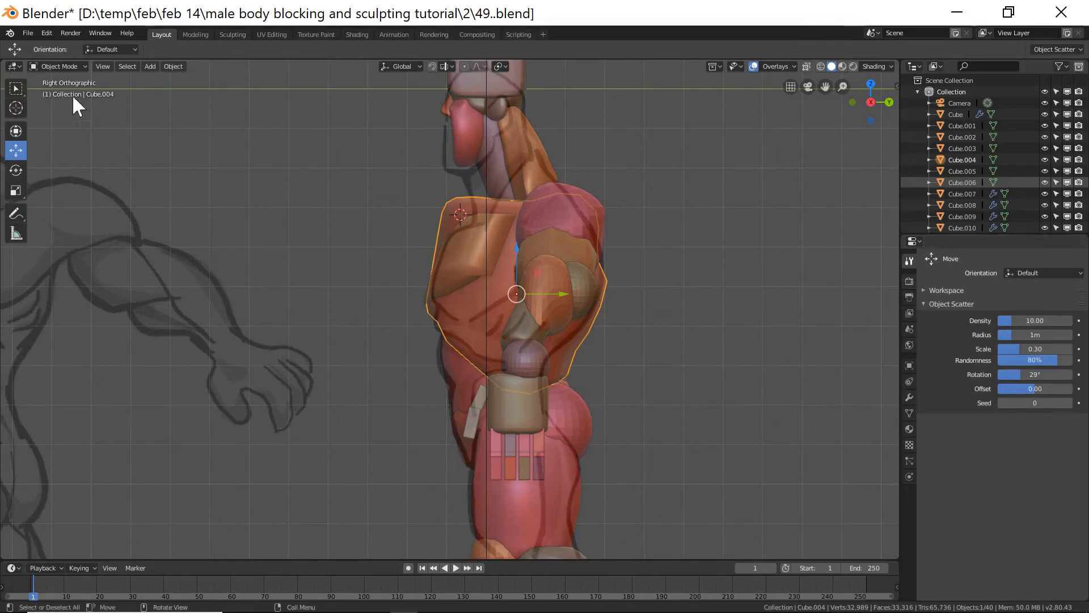
{"action": "left_click", "coordinate": [61, 67]}
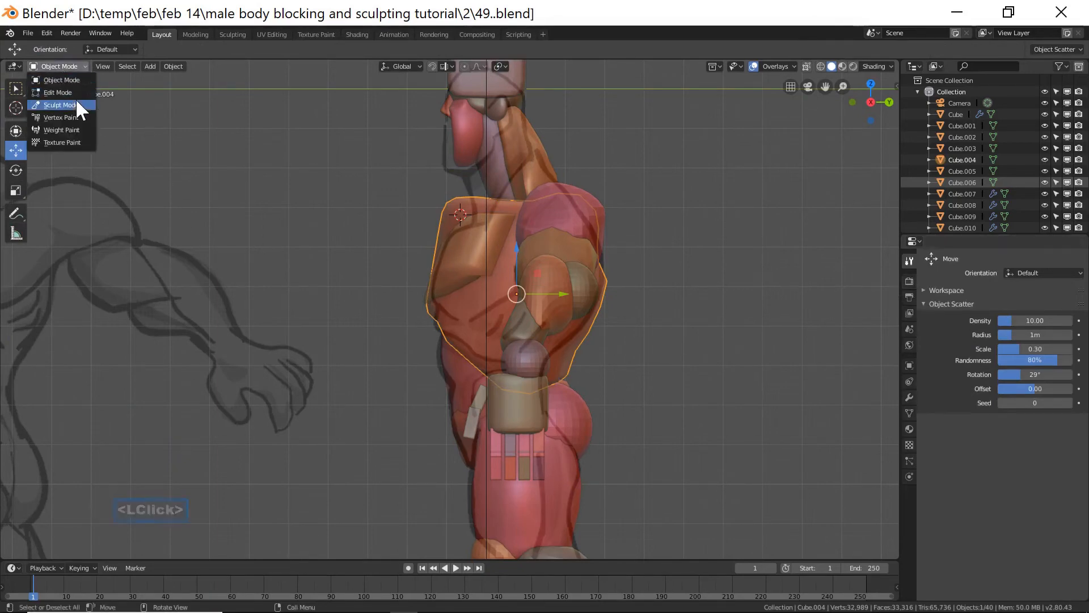
{"action": "left_click", "coordinate": [77, 103]}
{"action": "scroll", "coordinate": [985, 522], "scroll_direction": "down", "scroll_amount": 2}
{"action": "left_click", "coordinate": [1018, 553]}
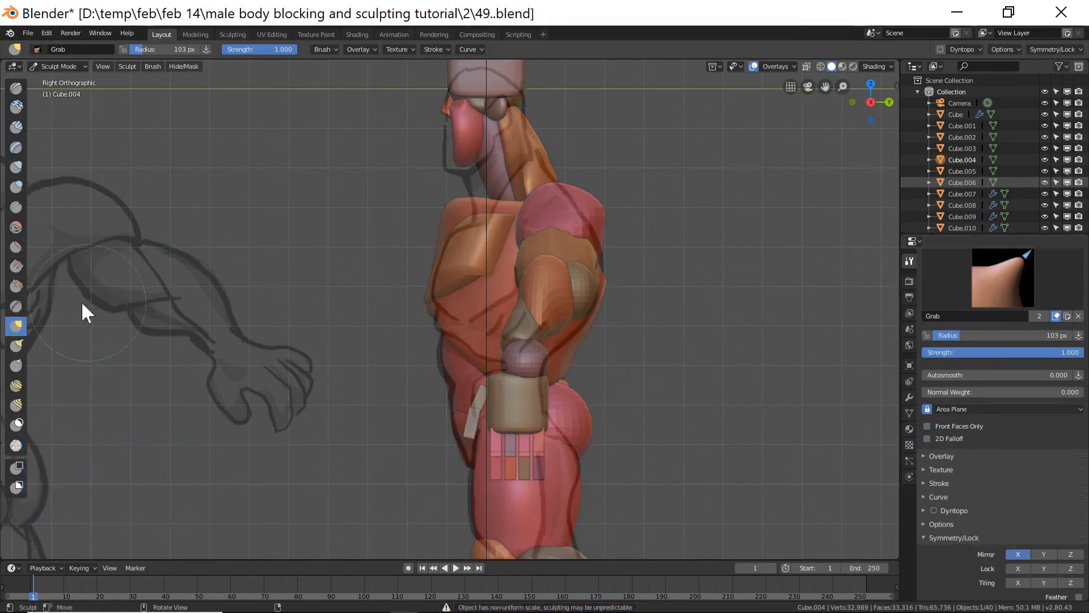
{"action": "left_click_drag", "start_coordinate": [452, 205], "coordinate": [460, 212]}
{"action": "left_click_drag", "start_coordinate": [448, 206], "coordinate": [459, 216]}
{"action": "left_click_drag", "start_coordinate": [454, 212], "coordinate": [481, 209]}
{"action": "left_click_drag", "start_coordinate": [476, 206], "coordinate": [479, 211]}
{"action": "left_click_drag", "start_coordinate": [478, 206], "coordinate": [481, 214]}
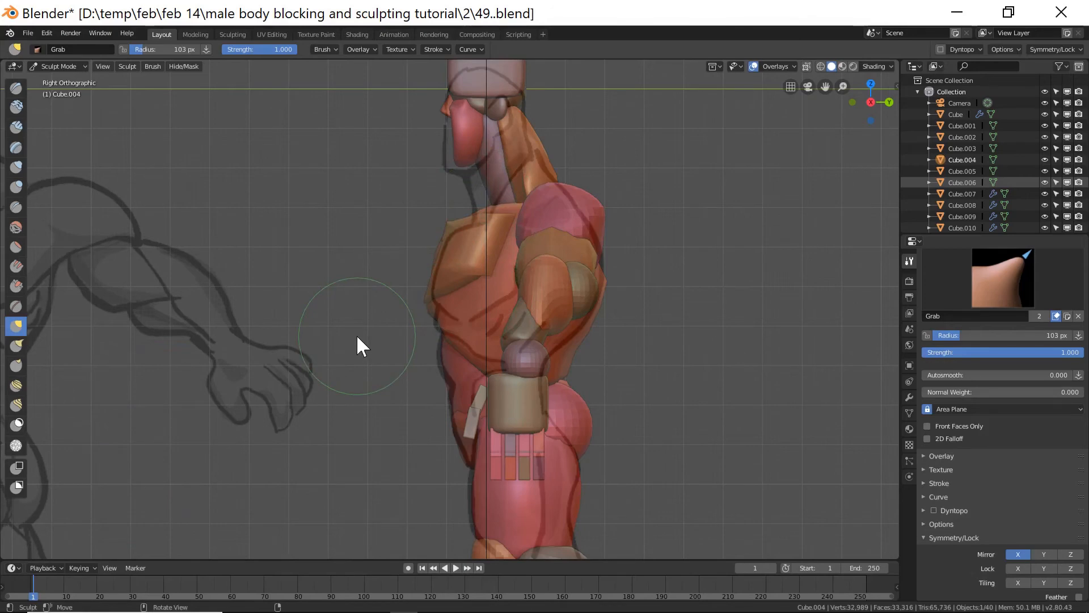
Set the Inflate brush radius to 41 px and inflate the torso's central chest area behind the chest plate.
{"action": "mouse_move", "coordinate": [358, 338]}
{"action": "middle_mouse_down"}
{"action": "mouse_move", "coordinate": [532, 335]}
{"action": "mouse_move", "coordinate": [517, 355]}
{"action": "middle_mouse_up"}
{"action": "scroll", "coordinate": [457, 341], "scroll_direction": "down", "scroll_amount": 6}
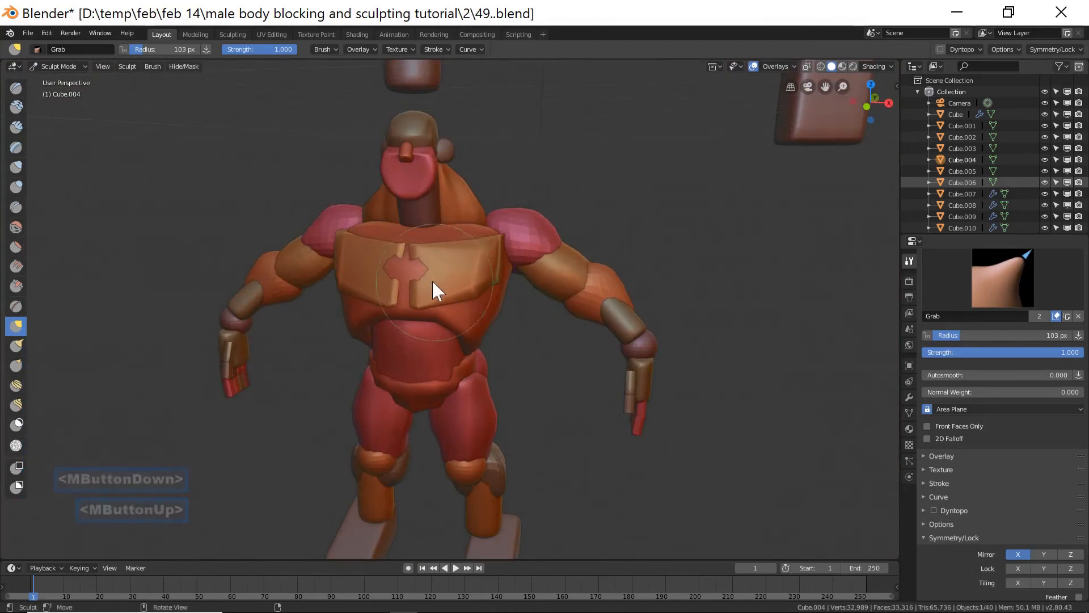
{"action": "key", "text": "f"}
{"action": "left_click", "coordinate": [405, 271]}
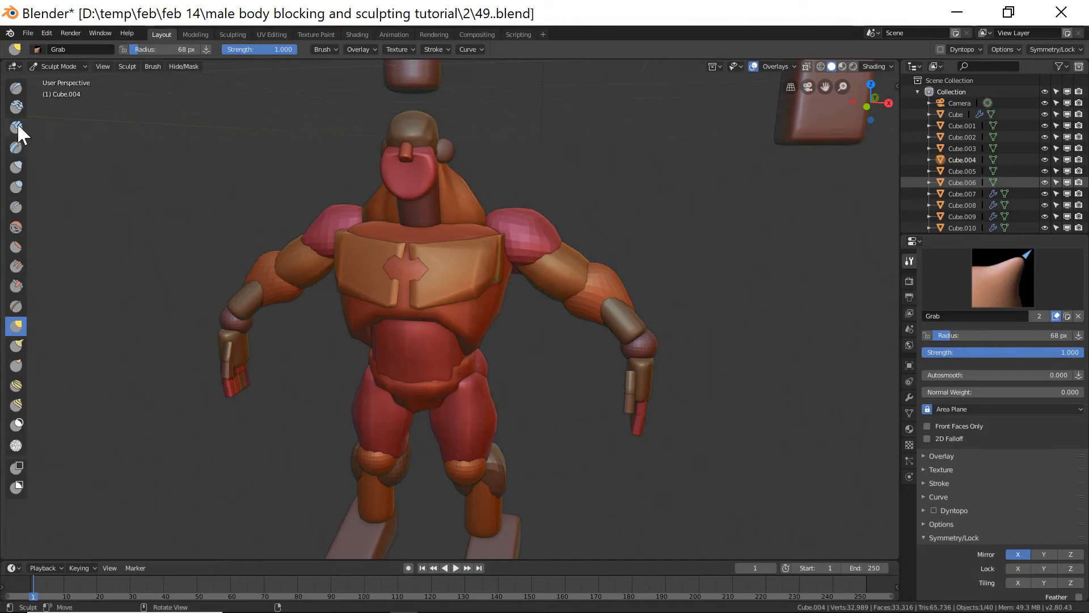
{"action": "left_click", "coordinate": [20, 165]}
{"action": "key", "text": "f"}
{"action": "left_click", "coordinate": [430, 274]}
{"action": "left_click_drag", "start_coordinate": [424, 269], "coordinate": [418, 278], "text": "ctrl"}
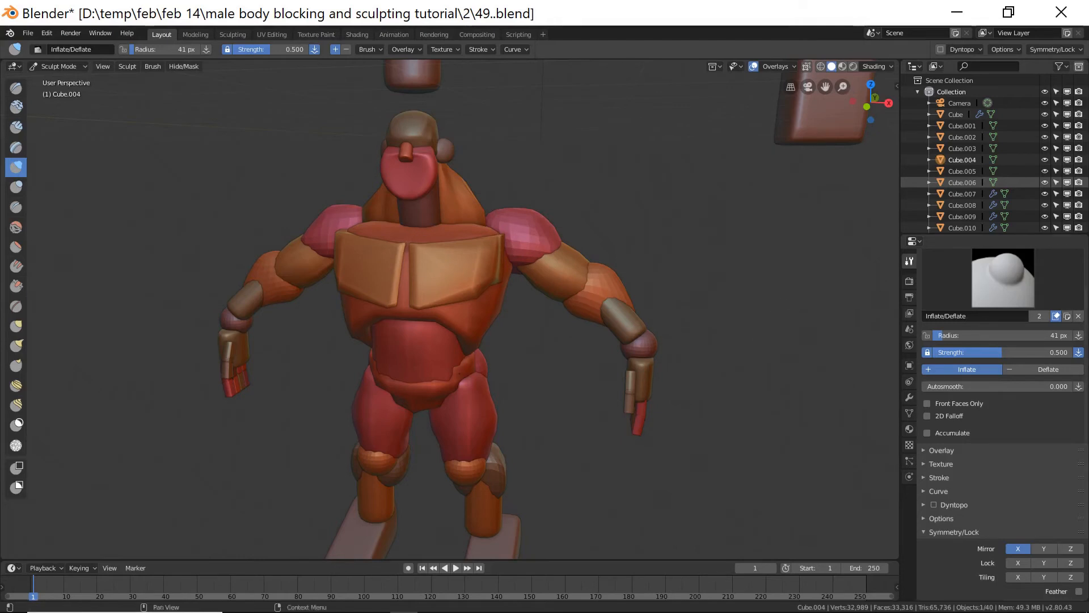
Inflate the torso's upper chest and shoulder tops with the Inflate brush at 62 px, then 52 px.
{"action": "left_click", "coordinate": [579, 114]}
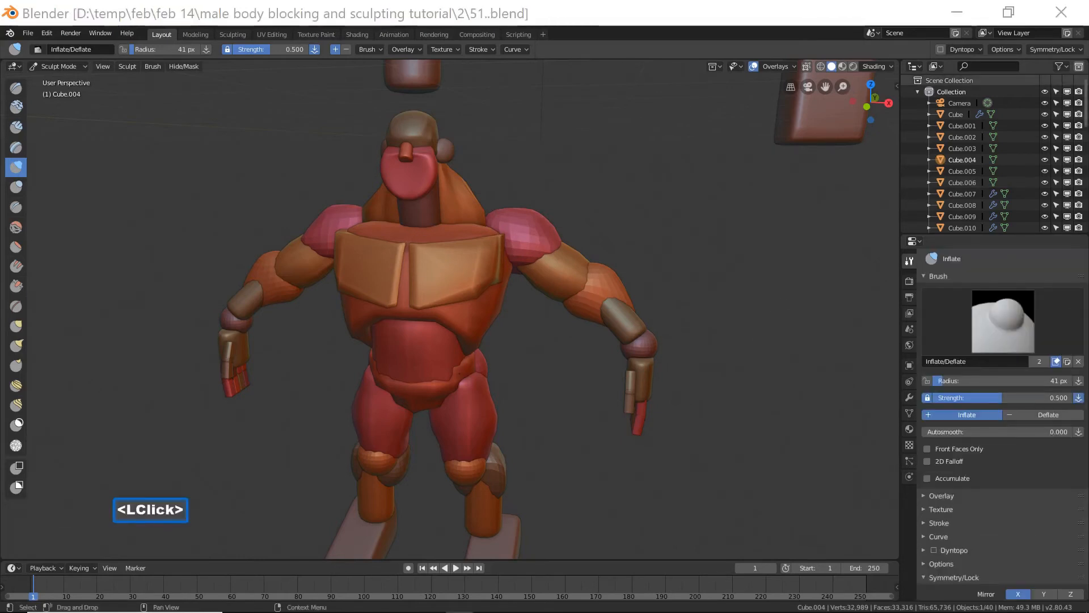
{"action": "middle_click_drag", "start_coordinate": [696, 250], "coordinate": [646, 247]}
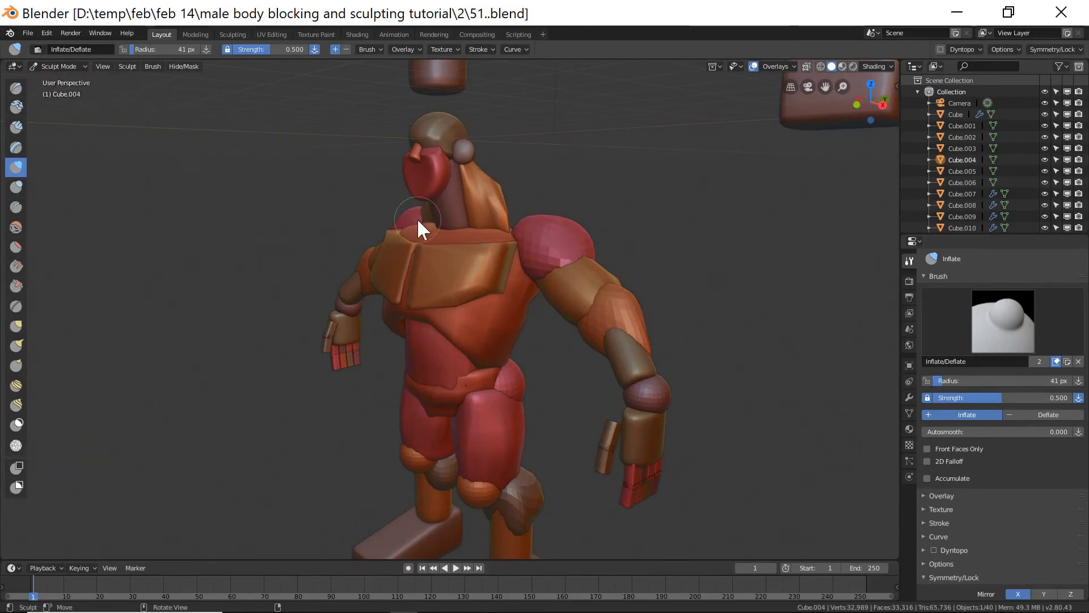
{"action": "left_click", "coordinate": [16, 326]}
{"action": "scroll", "coordinate": [976, 456], "scroll_direction": "down", "scroll_amount": 1}
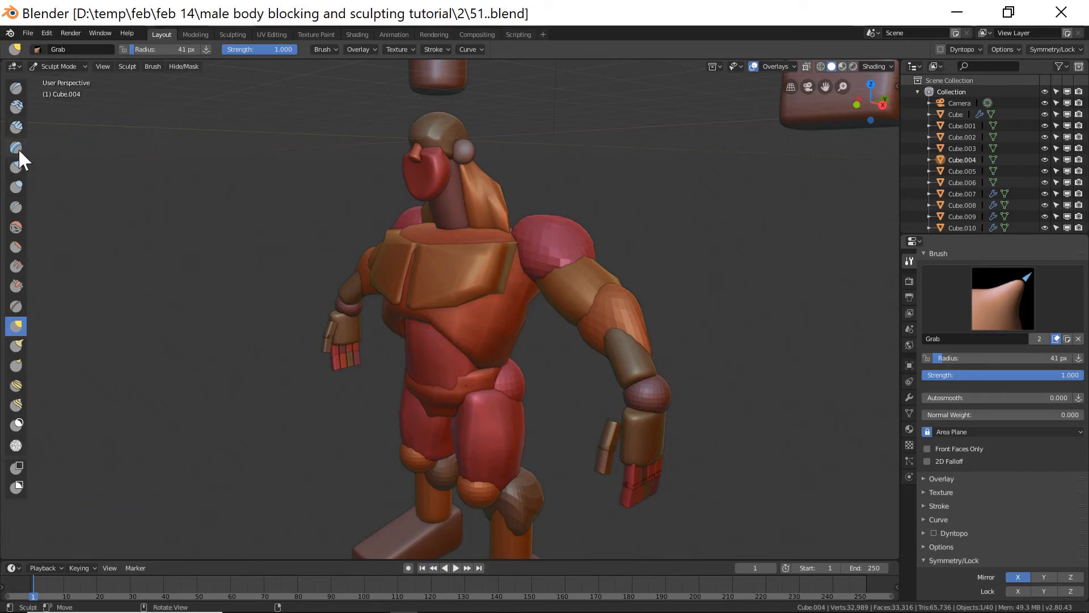
{"action": "left_click", "coordinate": [17, 165]}
{"action": "mouse_move", "coordinate": [488, 210]}
{"action": "middle_mouse_down"}
{"action": "mouse_move", "coordinate": [520, 234]}
{"action": "mouse_move", "coordinate": [490, 227]}
{"action": "middle_mouse_up"}
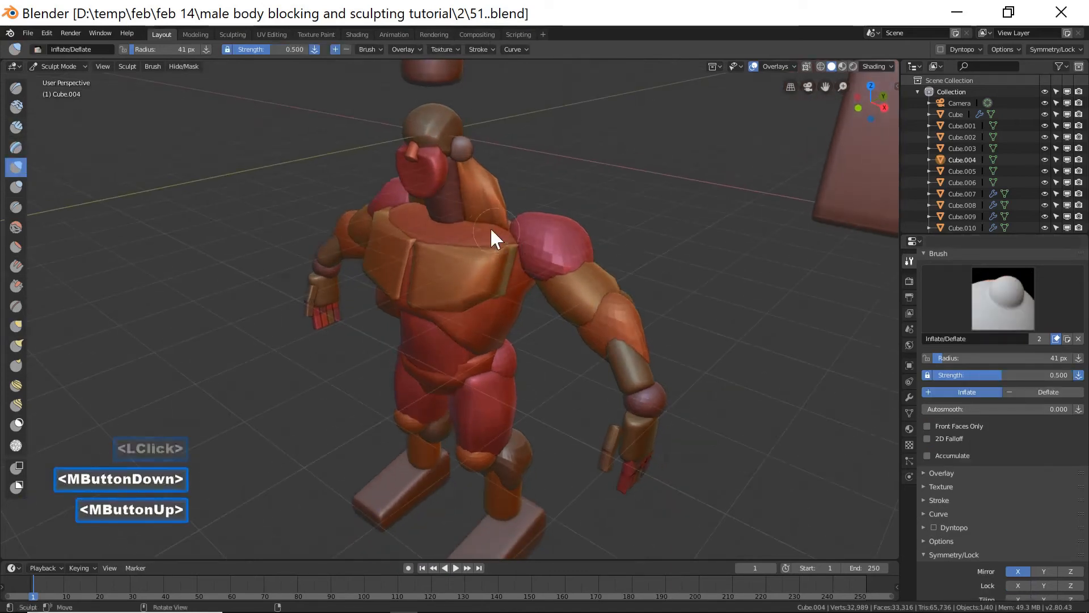
{"action": "key", "text": "f"}
{"action": "left_click", "coordinate": [475, 220]}
{"action": "mouse_move", "coordinate": [473, 218]}
{"action": "left_mouse_down"}
{"action": "mouse_move", "coordinate": [482, 209]}
{"action": "mouse_move", "coordinate": [474, 217]}
{"action": "mouse_move", "coordinate": [488, 221]}
{"action": "mouse_move", "coordinate": [475, 213]}
{"action": "left_mouse_up"}
{"action": "left_click_drag", "start_coordinate": [443, 232], "coordinate": [448, 221]}
{"action": "left_click_drag", "start_coordinate": [448, 222], "coordinate": [476, 211]}
{"action": "left_click_drag", "start_coordinate": [476, 211], "coordinate": [486, 214]}
{"action": "middle_click_drag", "start_coordinate": [617, 212], "coordinate": [508, 209]}
{"action": "mouse_move", "coordinate": [513, 218]}
{"action": "left_mouse_down"}
{"action": "mouse_move", "coordinate": [521, 205]}
{"action": "mouse_move", "coordinate": [524, 215]}
{"action": "left_mouse_up"}
{"action": "middle_click_drag", "start_coordinate": [509, 222], "coordinate": [539, 226]}
{"action": "mouse_move", "coordinate": [536, 226]}
{"action": "left_mouse_down"}
{"action": "mouse_move", "coordinate": [510, 225]}
{"action": "mouse_move", "coordinate": [526, 219]}
{"action": "left_mouse_up"}
{"action": "mouse_move", "coordinate": [506, 232]}
{"action": "middle_mouse_down"}
{"action": "mouse_move", "coordinate": [583, 219]}
{"action": "mouse_move", "coordinate": [613, 233]}
{"action": "middle_mouse_up"}
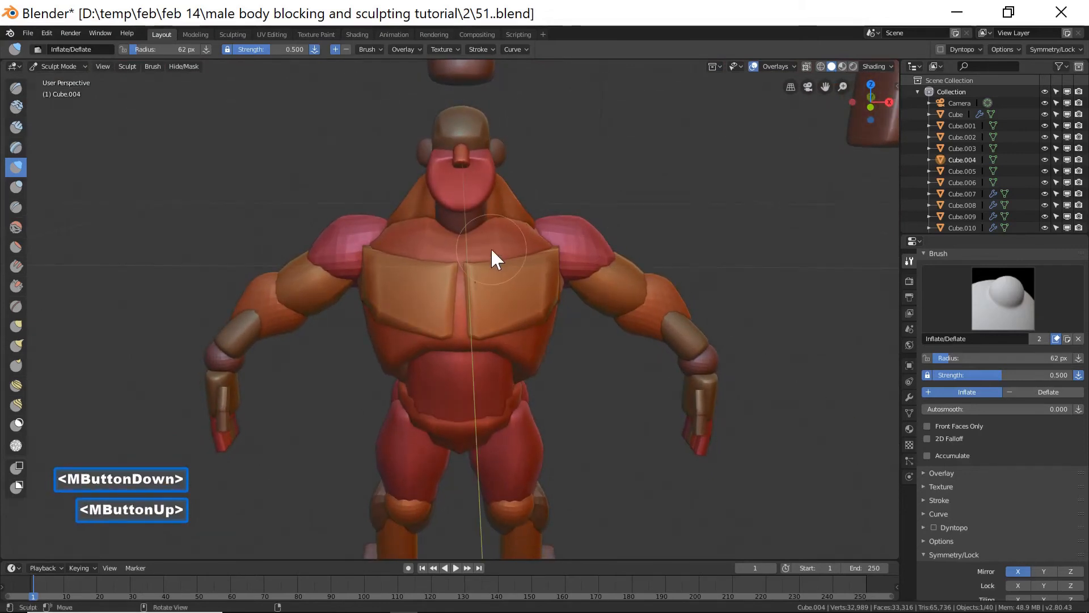
{"action": "key", "text": "f"}
{"action": "left_click", "coordinate": [464, 240]}
{"action": "mouse_move", "coordinate": [463, 239]}
{"action": "left_mouse_down", "text": "ctrl"}
{"action": "mouse_move", "coordinate": [489, 222]}
{"action": "mouse_move", "coordinate": [480, 227]}
{"action": "left_mouse_up", "text": "ctrl"}
{"action": "middle_click_drag", "start_coordinate": [736, 254], "coordinate": [664, 265]}
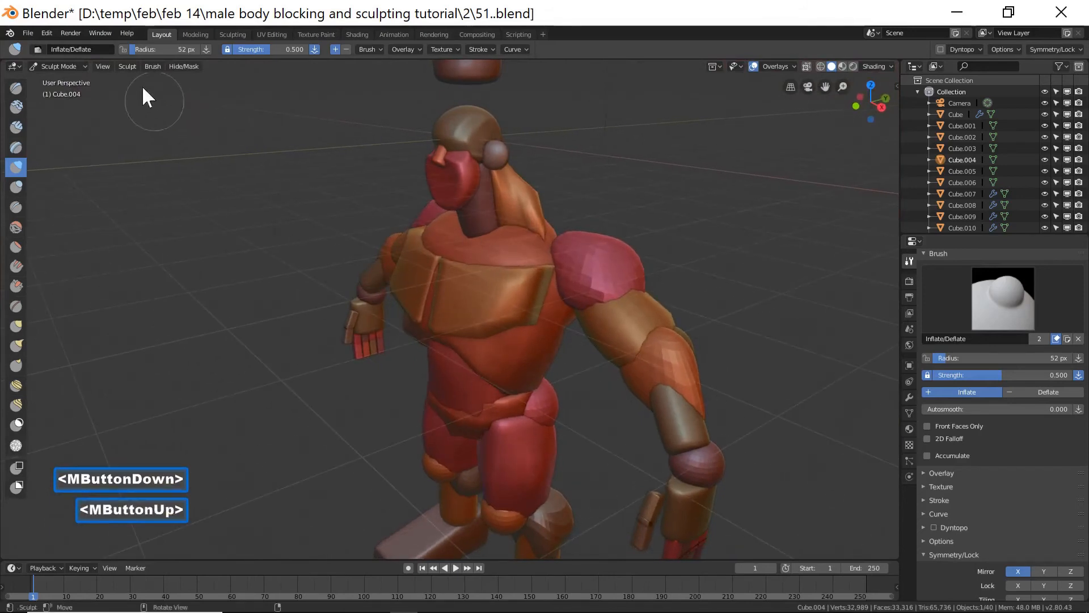
Select the trapezius block beside the neck and inflate it with a 70 px Inflate brush.
{"action": "left_click", "coordinate": [71, 67]}
{"action": "left_click", "coordinate": [73, 76]}
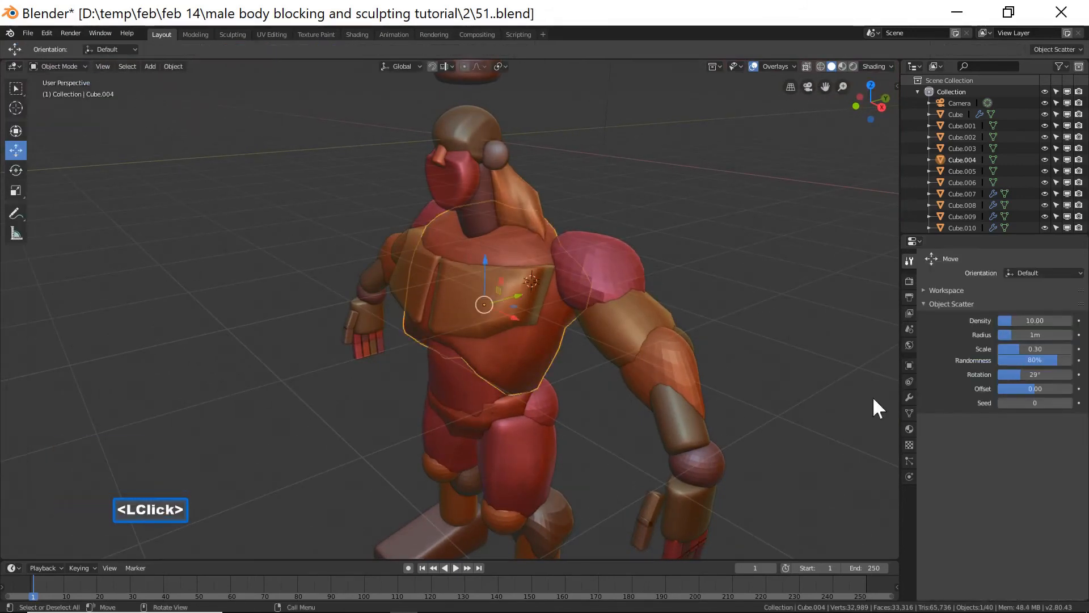
{"action": "left_click", "coordinate": [520, 193]}
{"action": "left_click", "coordinate": [68, 66]}
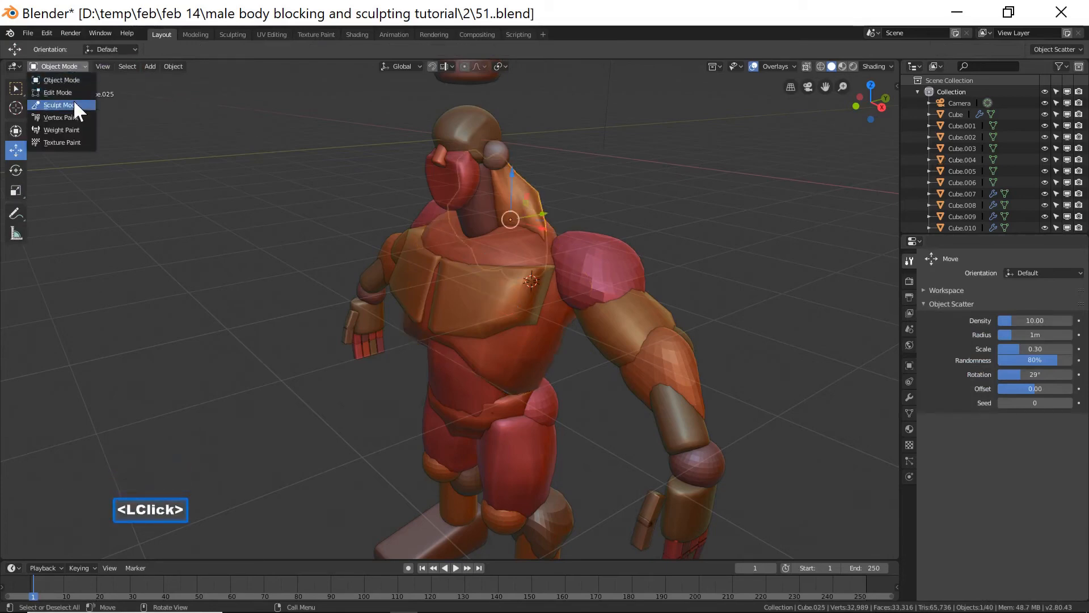
{"action": "left_click", "coordinate": [73, 105]}
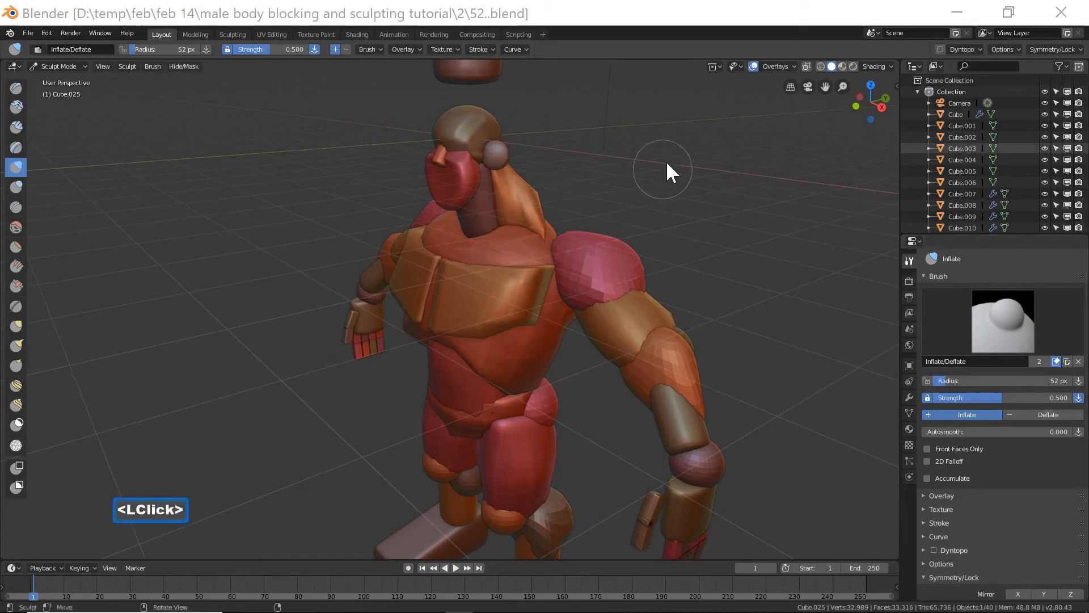
{"action": "left_click", "coordinate": [703, 30]}
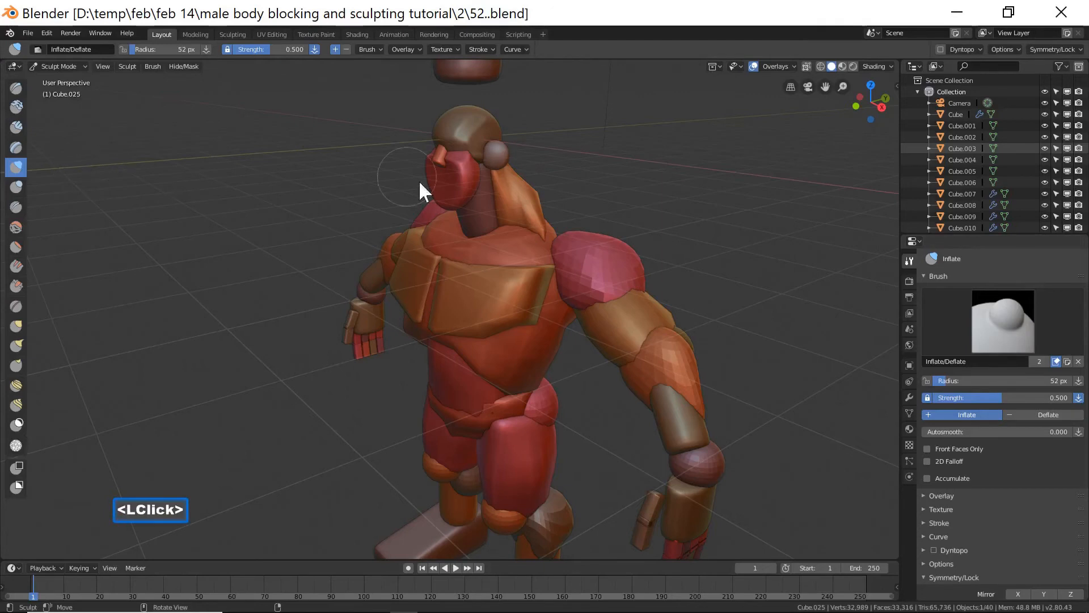
{"action": "mouse_move", "coordinate": [510, 211]}
{"action": "left_mouse_down"}
{"action": "mouse_move", "coordinate": [543, 213]}
{"action": "mouse_move", "coordinate": [512, 216]}
{"action": "mouse_move", "coordinate": [517, 200]}
{"action": "mouse_move", "coordinate": [529, 214]}
{"action": "mouse_move", "coordinate": [519, 207]}
{"action": "left_mouse_up"}
{"action": "key", "text": "f"}
{"action": "left_click", "coordinate": [538, 222]}
{"action": "mouse_move", "coordinate": [624, 193]}
{"action": "middle_mouse_down"}
{"action": "mouse_move", "coordinate": [560, 206]}
{"action": "mouse_move", "coordinate": [555, 227]}
{"action": "middle_mouse_up"}
{"action": "left_click", "coordinate": [557, 210]}
{"action": "left_click", "coordinate": [541, 185]}
{"action": "left_click_drag", "start_coordinate": [541, 184], "coordinate": [546, 172]}
{"action": "middle_click_drag", "start_coordinate": [489, 213], "coordinate": [580, 190]}
{"action": "left_click", "coordinate": [566, 187], "text": "shift"}
{"action": "middle_click_drag", "start_coordinate": [669, 202], "coordinate": [725, 198]}
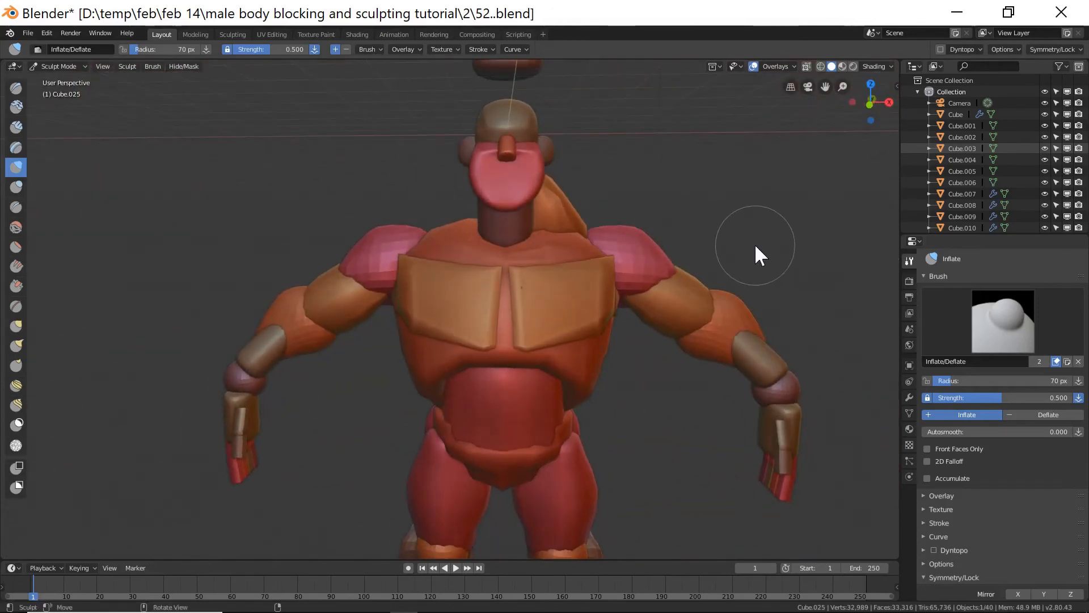
Select the right foot block and flatten its top and sides with the Flatten brush.
{"action": "left_click", "coordinate": [67, 62]}
{"action": "left_click", "coordinate": [71, 79]}
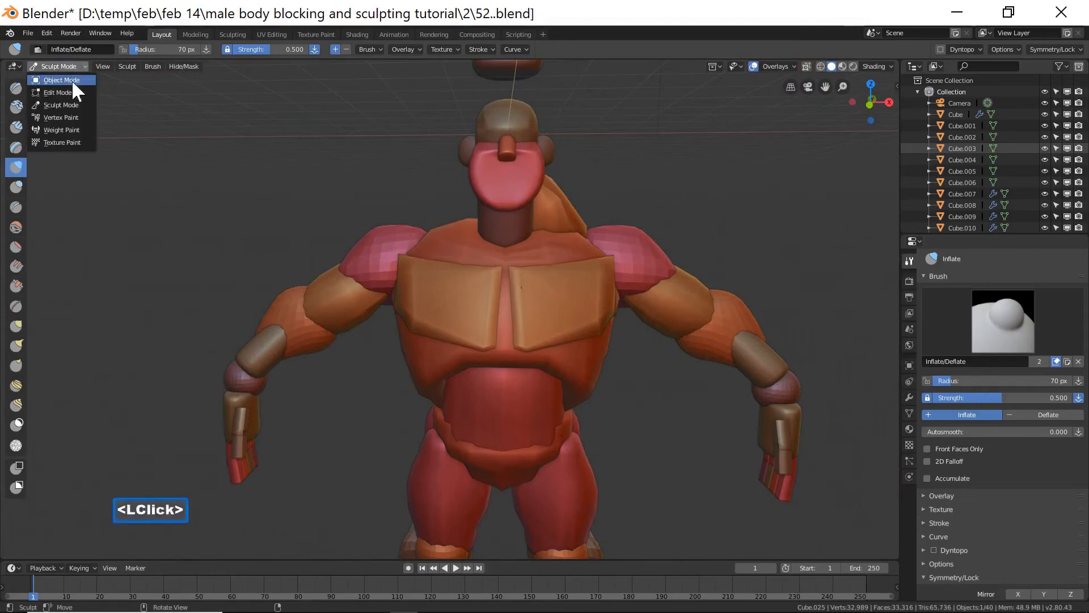
{"action": "left_click", "coordinate": [80, 67]}
{"action": "left_click", "coordinate": [80, 76]}
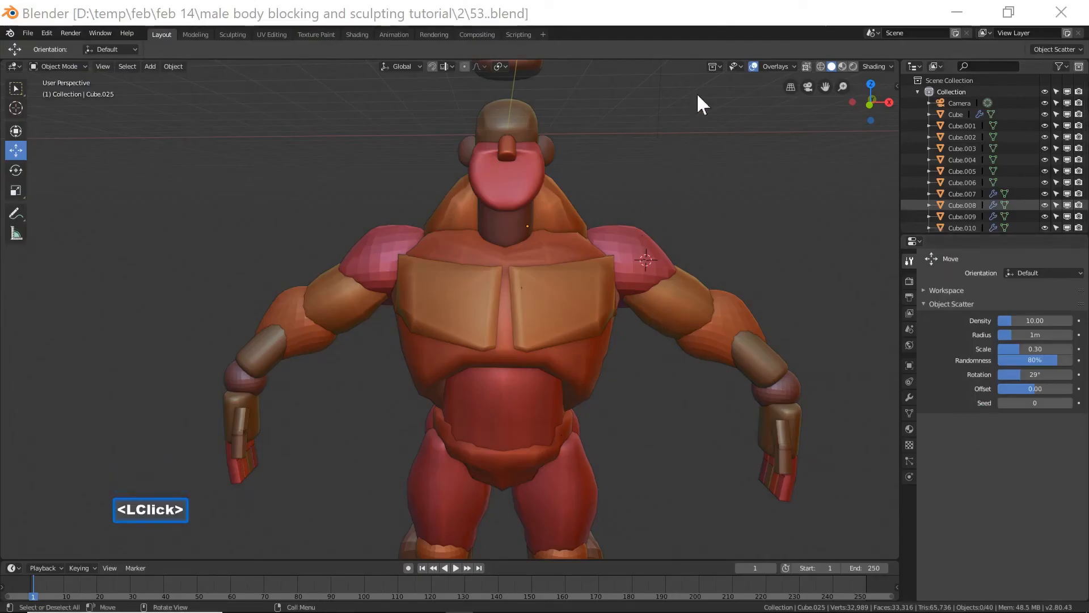
{"action": "left_click", "coordinate": [725, 19]}
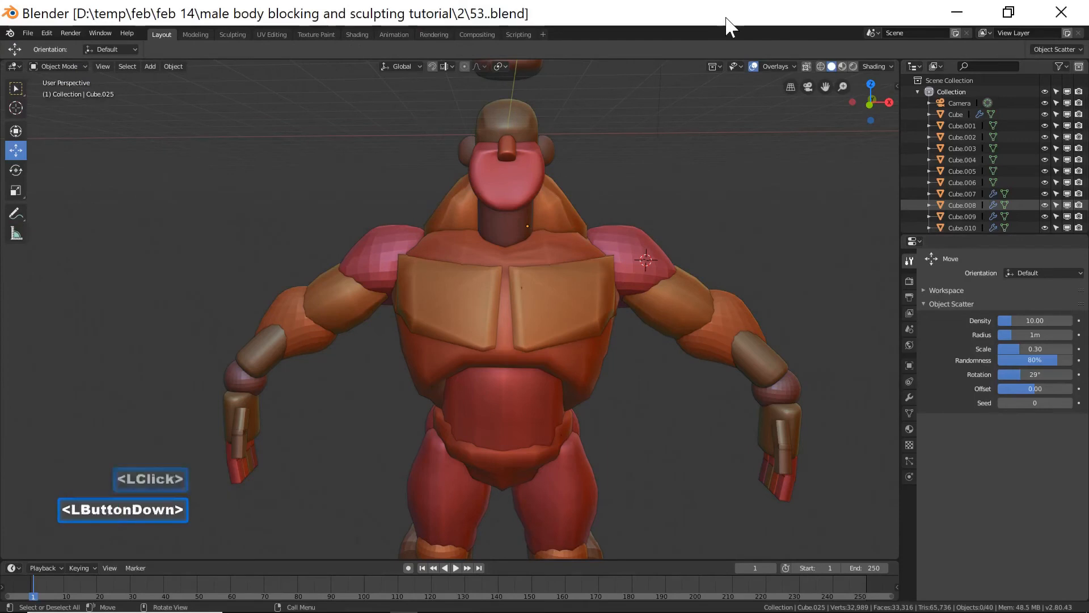
{"action": "middle_click_drag", "start_coordinate": [688, 374], "coordinate": [659, 309], "text": "shift"}
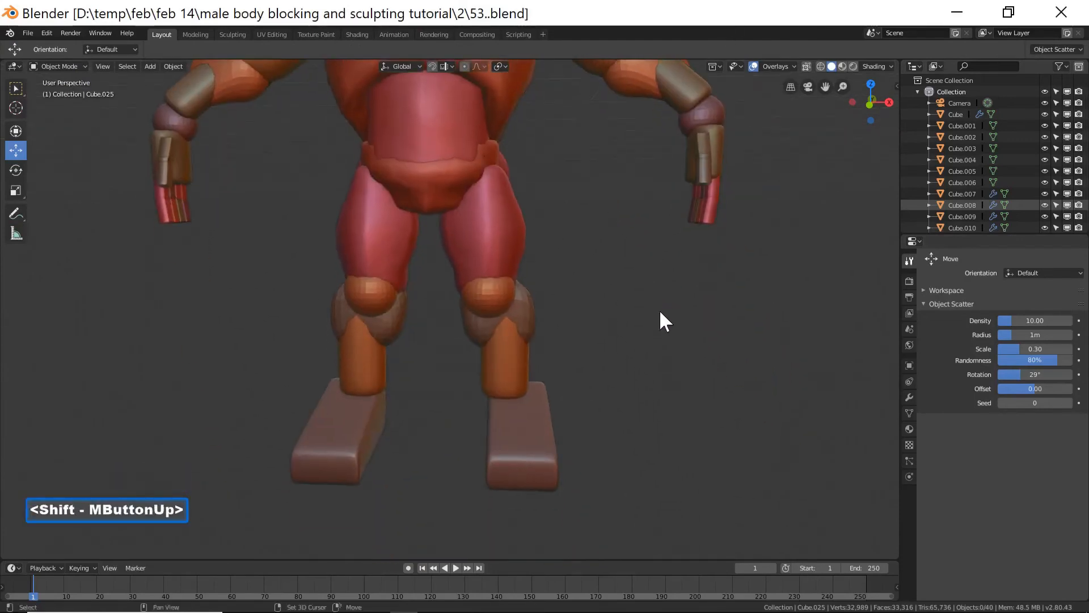
{"action": "middle_click_drag", "start_coordinate": [585, 458], "coordinate": [536, 455]}
{"action": "left_click", "coordinate": [546, 460]}
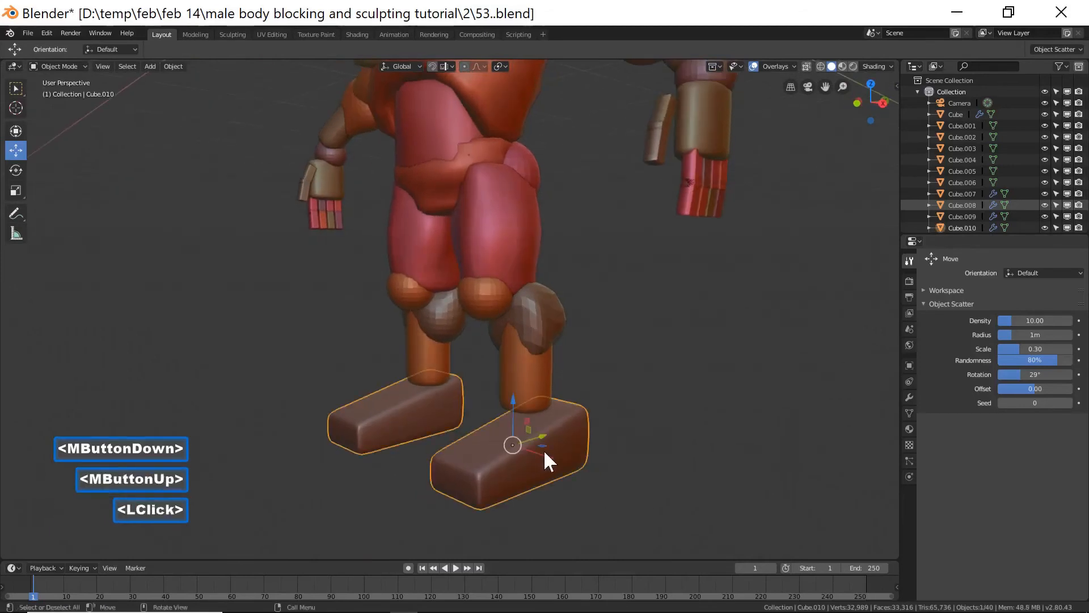
{"action": "left_click", "coordinate": [80, 70]}
{"action": "left_click", "coordinate": [73, 103]}
{"action": "mouse_move", "coordinate": [537, 411]}
{"action": "middle_mouse_down"}
{"action": "mouse_move", "coordinate": [534, 420]}
{"action": "mouse_move", "coordinate": [444, 419]}
{"action": "mouse_move", "coordinate": [647, 427]}
{"action": "mouse_move", "coordinate": [585, 421]}
{"action": "middle_mouse_up"}
{"action": "mouse_move", "coordinate": [586, 423]}
{"action": "middle_mouse_down"}
{"action": "mouse_move", "coordinate": [589, 433]}
{"action": "mouse_move", "coordinate": [555, 439]}
{"action": "middle_mouse_up"}
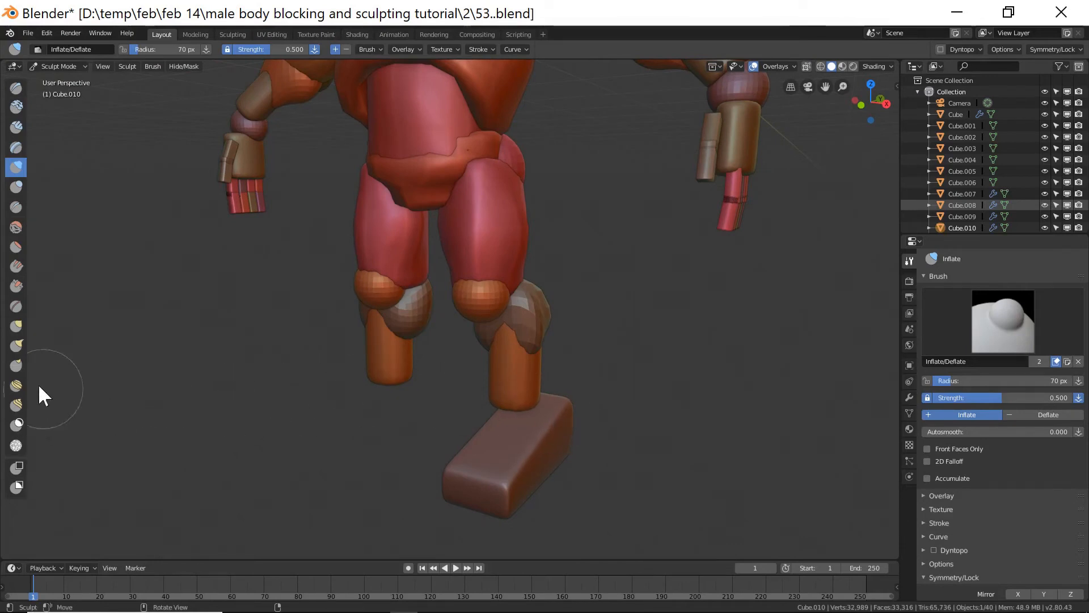
{"action": "left_click", "coordinate": [16, 247]}
{"action": "mouse_move", "coordinate": [542, 430]}
{"action": "left_mouse_down"}
{"action": "mouse_move", "coordinate": [571, 404]}
{"action": "mouse_move", "coordinate": [523, 451]}
{"action": "mouse_move", "coordinate": [546, 436]}
{"action": "mouse_move", "coordinate": [530, 442]}
{"action": "mouse_move", "coordinate": [547, 417]}
{"action": "mouse_move", "coordinate": [531, 446]}
{"action": "mouse_move", "coordinate": [558, 424]}
{"action": "left_mouse_up"}
{"action": "mouse_move", "coordinate": [559, 424]}
{"action": "middle_mouse_down"}
{"action": "mouse_move", "coordinate": [477, 445]}
{"action": "mouse_move", "coordinate": [555, 437]}
{"action": "mouse_move", "coordinate": [542, 454]}
{"action": "middle_mouse_up"}
{"action": "mouse_move", "coordinate": [541, 454]}
{"action": "left_mouse_down"}
{"action": "mouse_move", "coordinate": [530, 472]}
{"action": "mouse_move", "coordinate": [521, 452]}
{"action": "mouse_move", "coordinate": [468, 433]}
{"action": "mouse_move", "coordinate": [564, 469]}
{"action": "mouse_move", "coordinate": [498, 457]}
{"action": "mouse_move", "coordinate": [457, 437]}
{"action": "mouse_move", "coordinate": [449, 418]}
{"action": "mouse_move", "coordinate": [463, 427]}
{"action": "left_mouse_up"}
{"action": "mouse_move", "coordinate": [508, 455]}
{"action": "left_mouse_down"}
{"action": "mouse_move", "coordinate": [536, 466]}
{"action": "mouse_move", "coordinate": [450, 425]}
{"action": "mouse_move", "coordinate": [611, 438]}
{"action": "left_mouse_up"}
{"action": "mouse_move", "coordinate": [611, 439]}
{"action": "middle_mouse_down"}
{"action": "mouse_move", "coordinate": [600, 430]}
{"action": "mouse_move", "coordinate": [561, 518]}
{"action": "mouse_move", "coordinate": [730, 433]}
{"action": "mouse_move", "coordinate": [586, 445]}
{"action": "middle_mouse_up"}
{"action": "mouse_move", "coordinate": [559, 481]}
{"action": "left_mouse_down"}
{"action": "mouse_move", "coordinate": [541, 507]}
{"action": "mouse_move", "coordinate": [574, 485]}
{"action": "mouse_move", "coordinate": [535, 516]}
{"action": "mouse_move", "coordinate": [556, 499]}
{"action": "left_mouse_up"}
{"action": "middle_click_drag", "start_coordinate": [469, 469], "coordinate": [597, 468]}
{"action": "middle_click_drag", "start_coordinate": [624, 418], "coordinate": [505, 416], "text": "ctrl"}
Pull the foot's front forward with the Grab brush in right side view.
{"action": "key", "text": "Page_Down"}
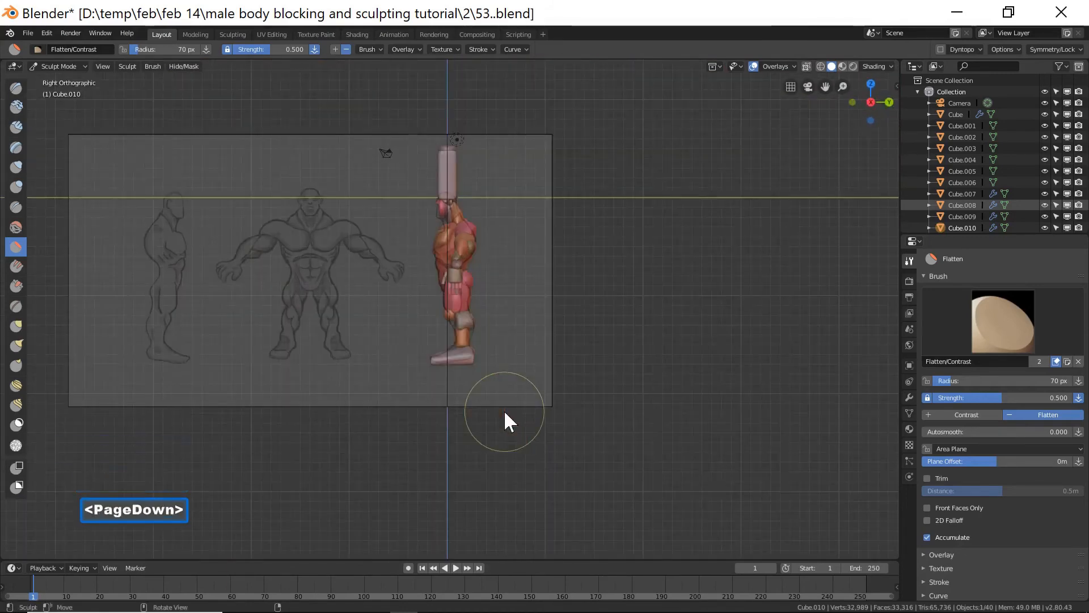
{"action": "scroll", "coordinate": [504, 413], "scroll_direction": "up", "scroll_amount": 4}
{"action": "scroll", "coordinate": [504, 409], "scroll_direction": "up", "scroll_amount": 3}
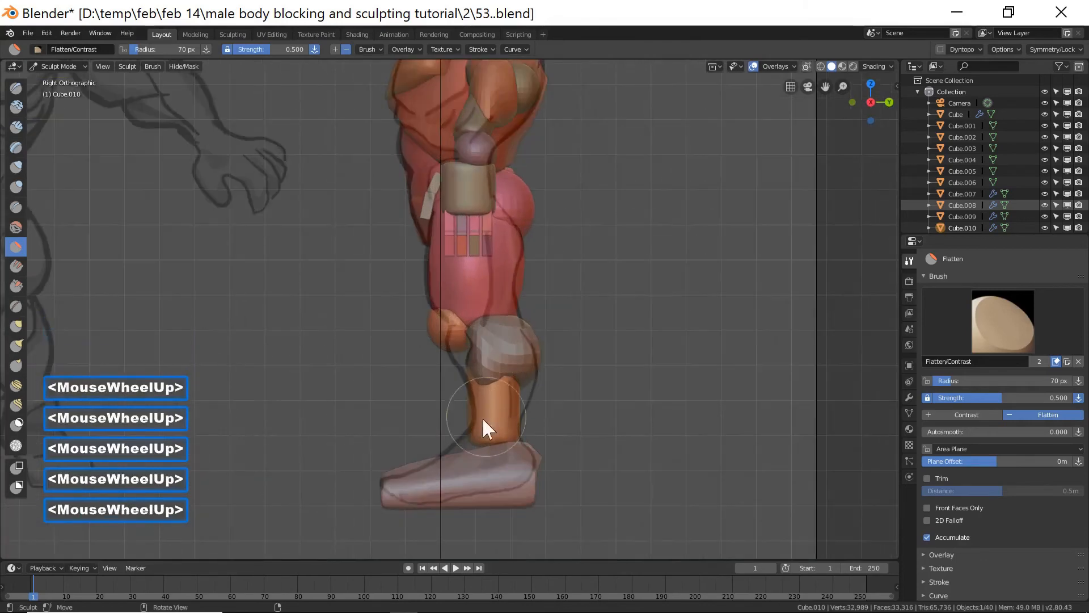
{"action": "left_click", "coordinate": [16, 326]}
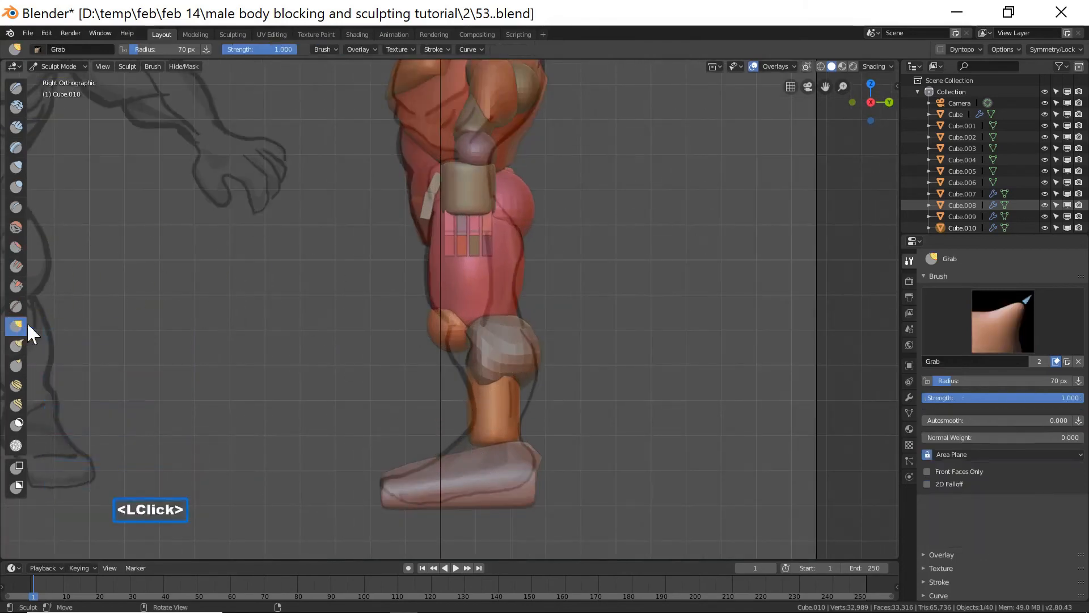
{"action": "mouse_move", "coordinate": [468, 455]}
{"action": "left_mouse_down"}
{"action": "mouse_move", "coordinate": [472, 443]}
{"action": "mouse_move", "coordinate": [413, 463]}
{"action": "left_mouse_up"}
{"action": "left_click_drag", "start_coordinate": [405, 463], "coordinate": [398, 474]}
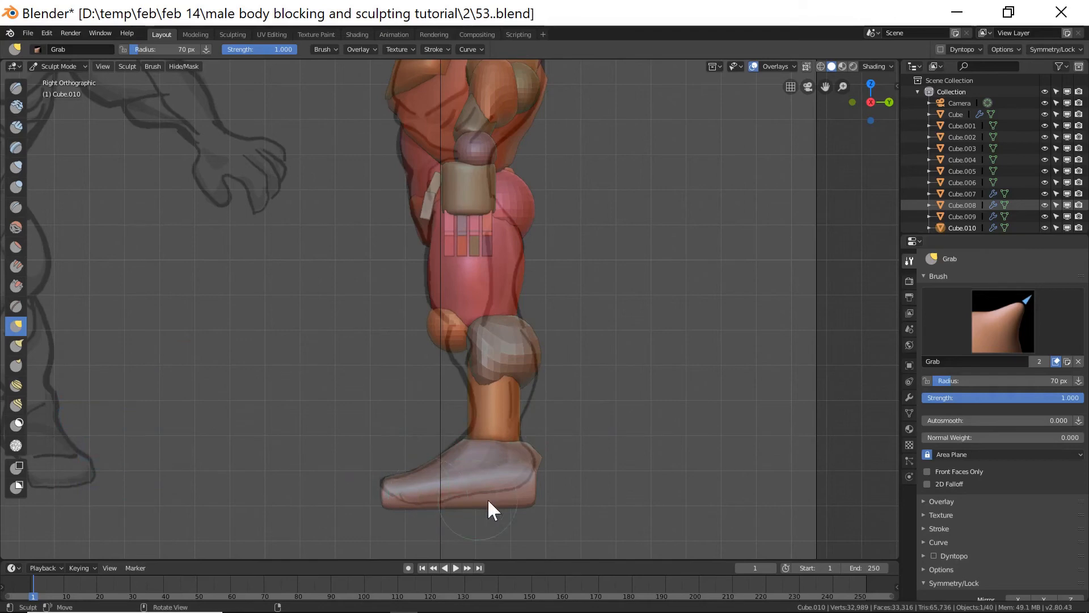
{"action": "middle_click_drag", "start_coordinate": [362, 406], "coordinate": [489, 414]}
{"action": "scroll", "coordinate": [453, 425], "scroll_direction": "down", "scroll_amount": 6}
{"action": "scroll", "coordinate": [451, 424], "scroll_direction": "down", "scroll_amount": 6}
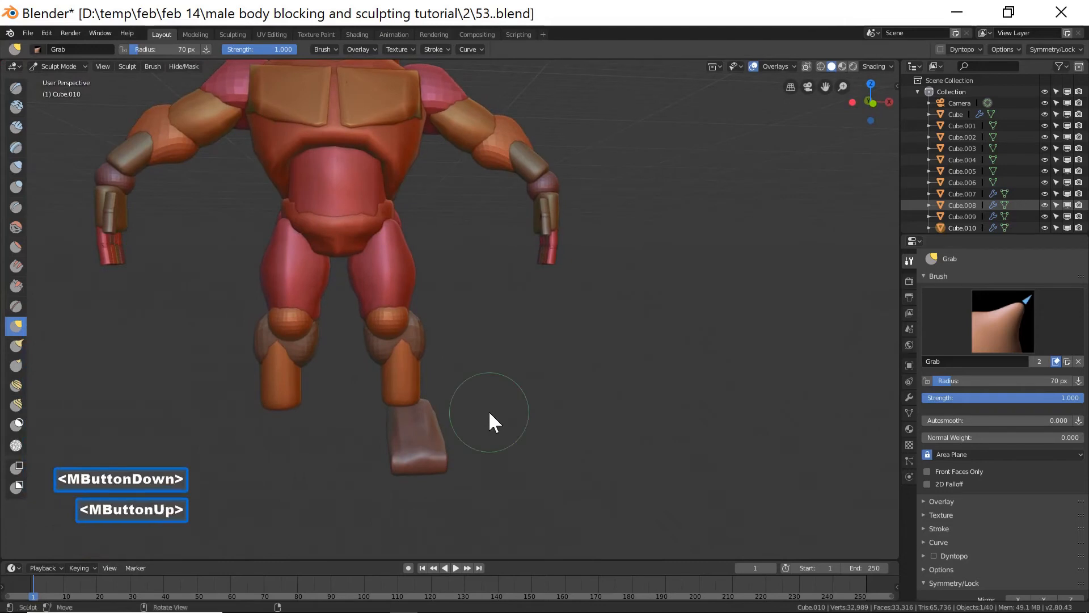
Select the right shin block and rotate it about -8.92° around the global Y axis.
{"action": "left_click", "coordinate": [59, 66]}
{"action": "left_click", "coordinate": [56, 78]}
{"action": "left_click", "coordinate": [404, 377]}
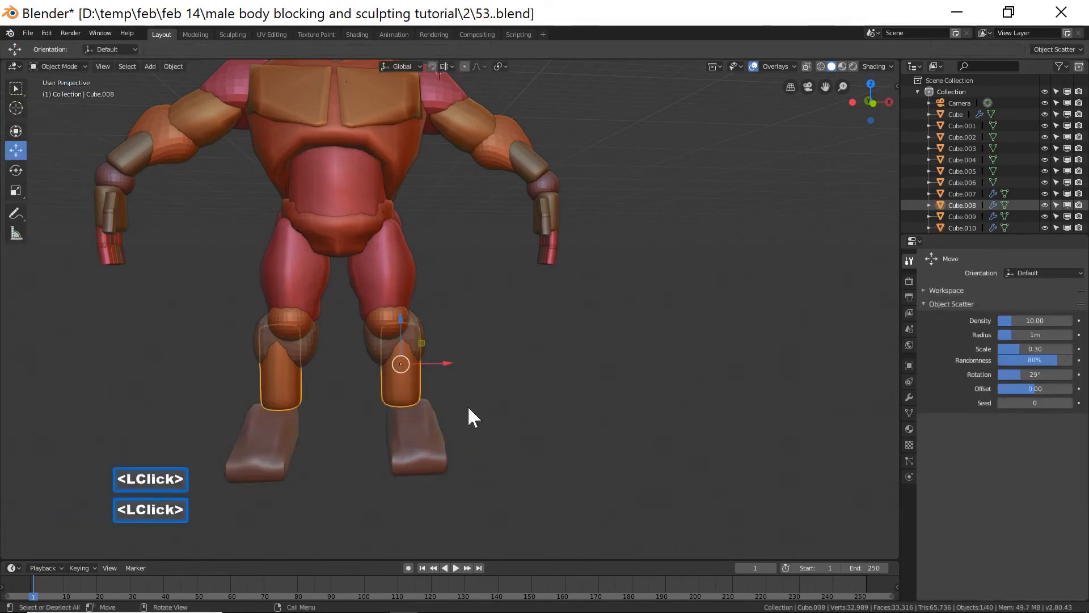
{"action": "key", "text": "r"}
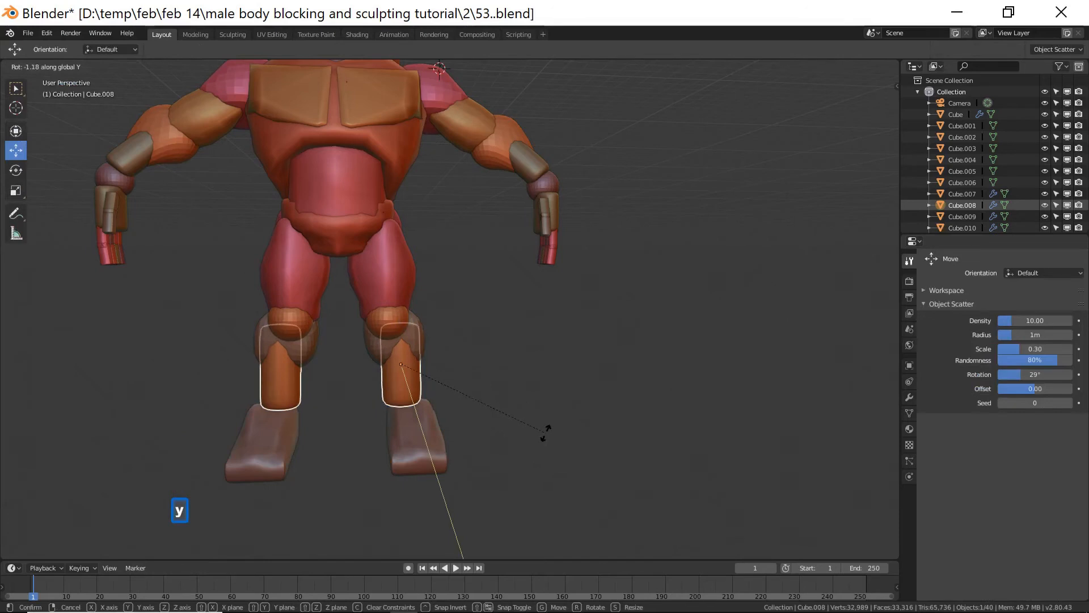
{"action": "left_click", "coordinate": [559, 417]}
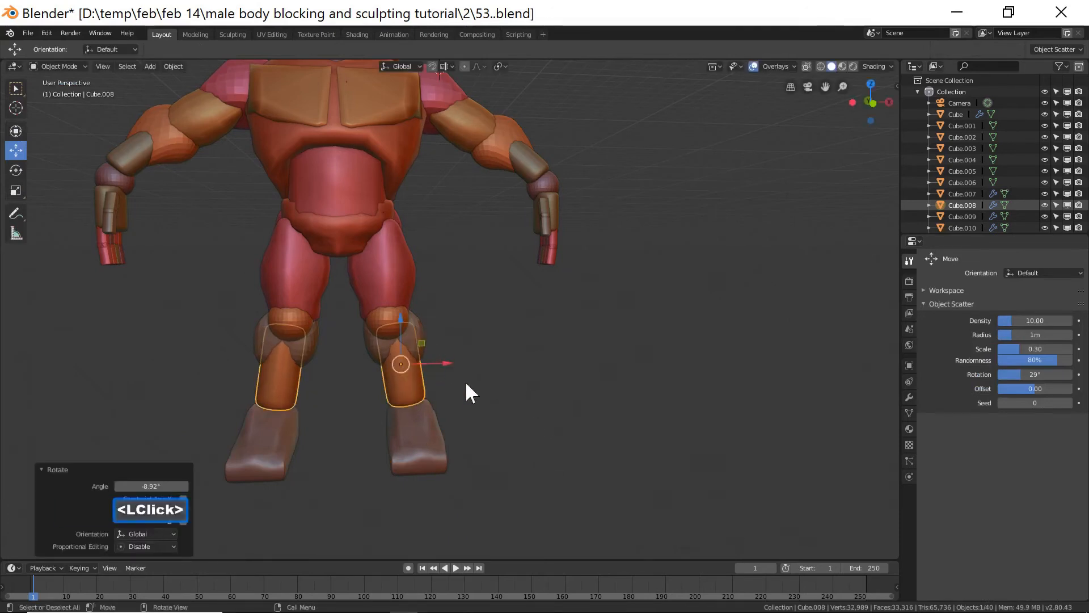
{"action": "middle_click_drag", "start_coordinate": [549, 423], "coordinate": [472, 435]}
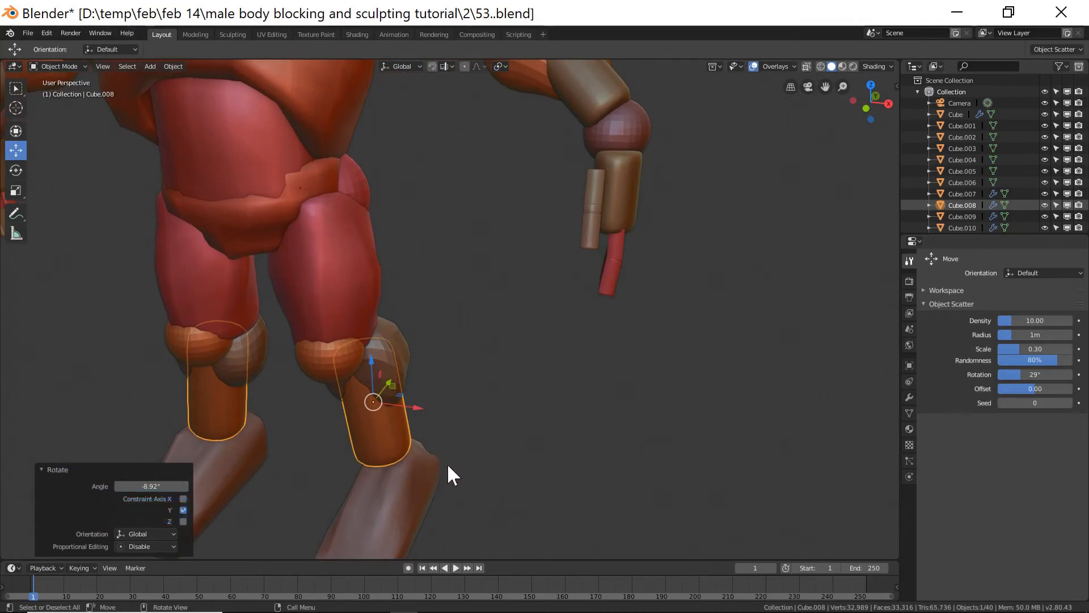
{"action": "middle_click_drag", "start_coordinate": [458, 462], "coordinate": [293, 375], "text": "ctrl"}
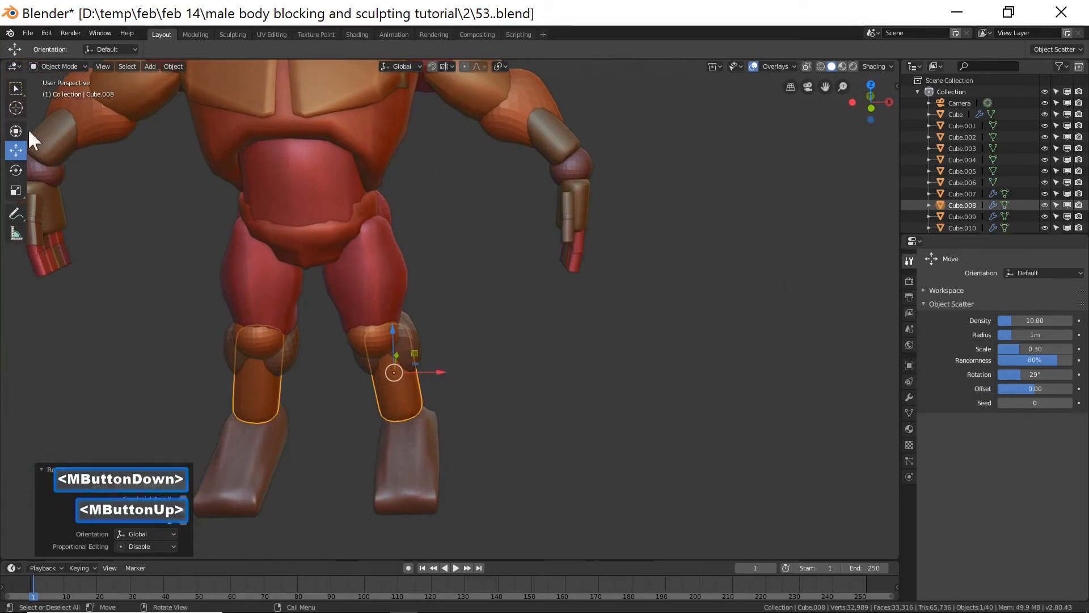
Select the foot block and flatten its top, sides and front further with the Flatten brush in Sculpt Mode.
{"action": "left_click", "coordinate": [71, 65]}
{"action": "left_click", "coordinate": [414, 455]}
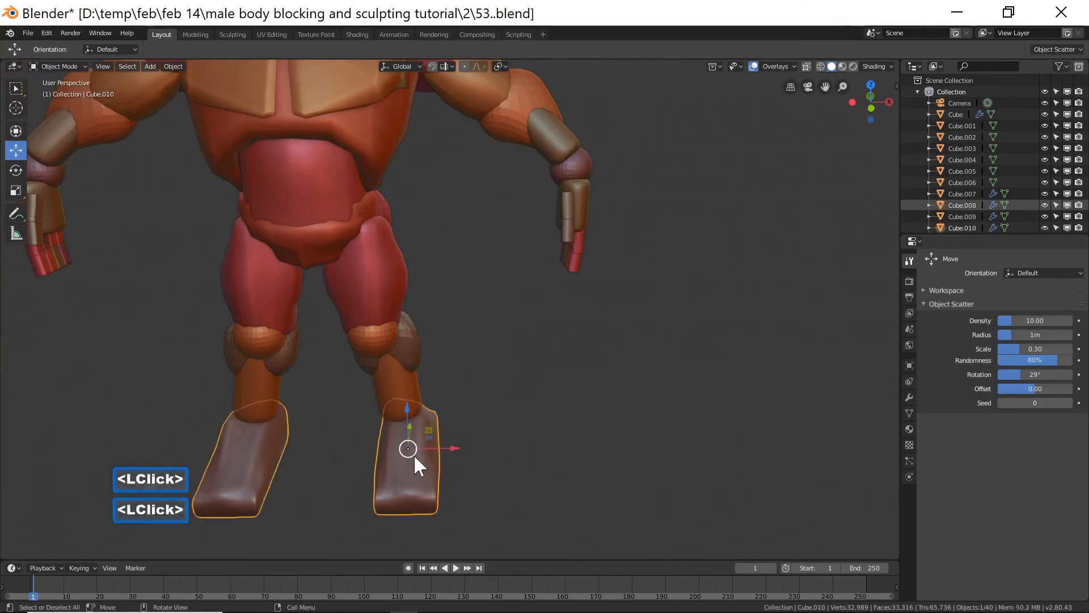
{"action": "left_click", "coordinate": [62, 66]}
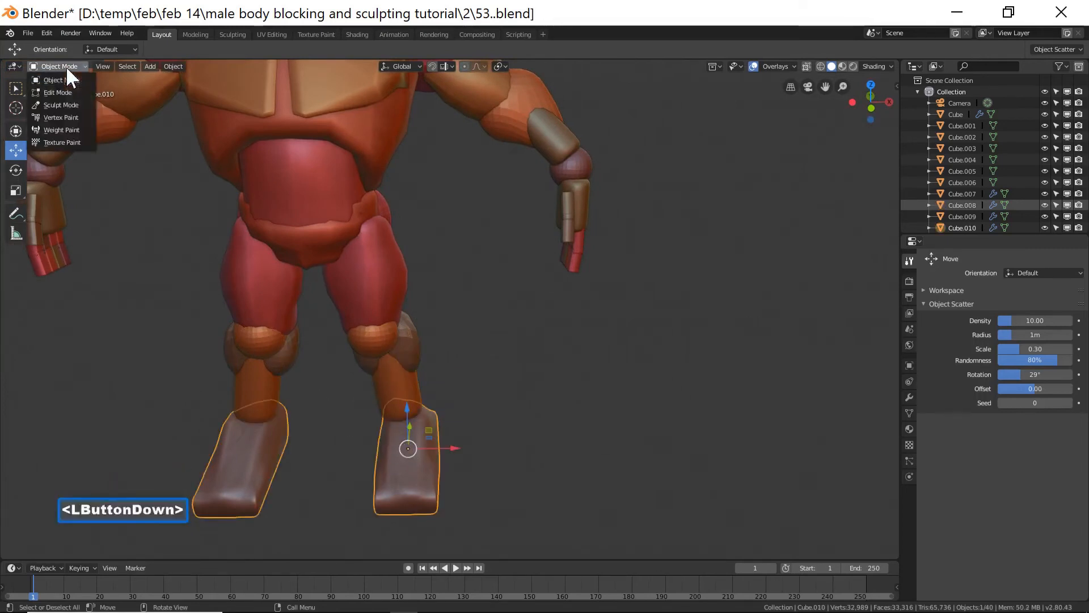
{"action": "left_click", "coordinate": [69, 104]}
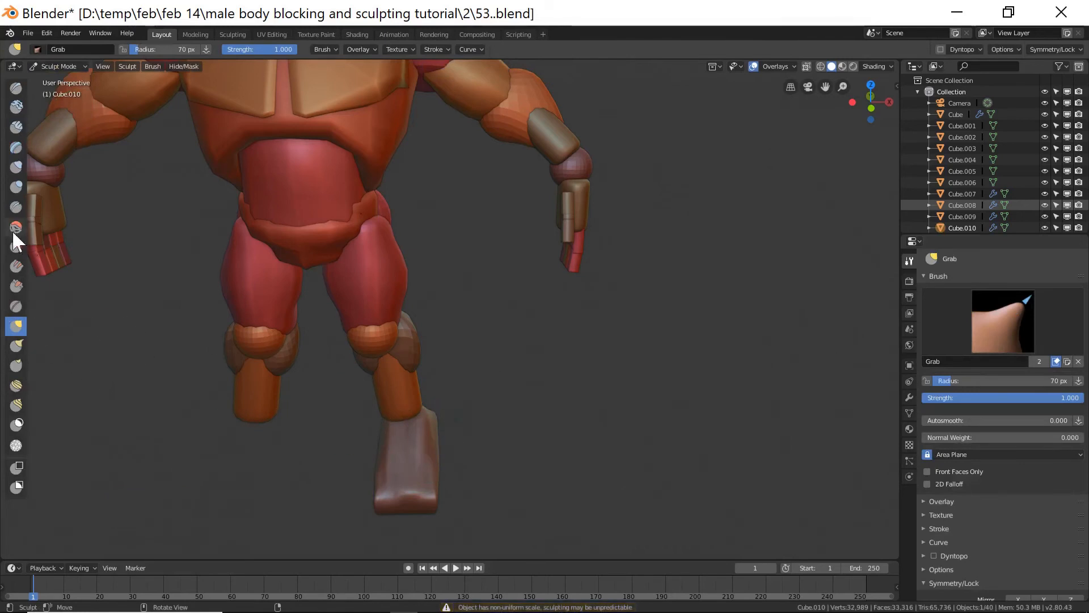
{"action": "left_click", "coordinate": [16, 247]}
{"action": "mouse_move", "coordinate": [448, 397]}
{"action": "middle_mouse_down"}
{"action": "mouse_move", "coordinate": [472, 413]}
{"action": "mouse_move", "coordinate": [431, 423]}
{"action": "middle_mouse_up"}
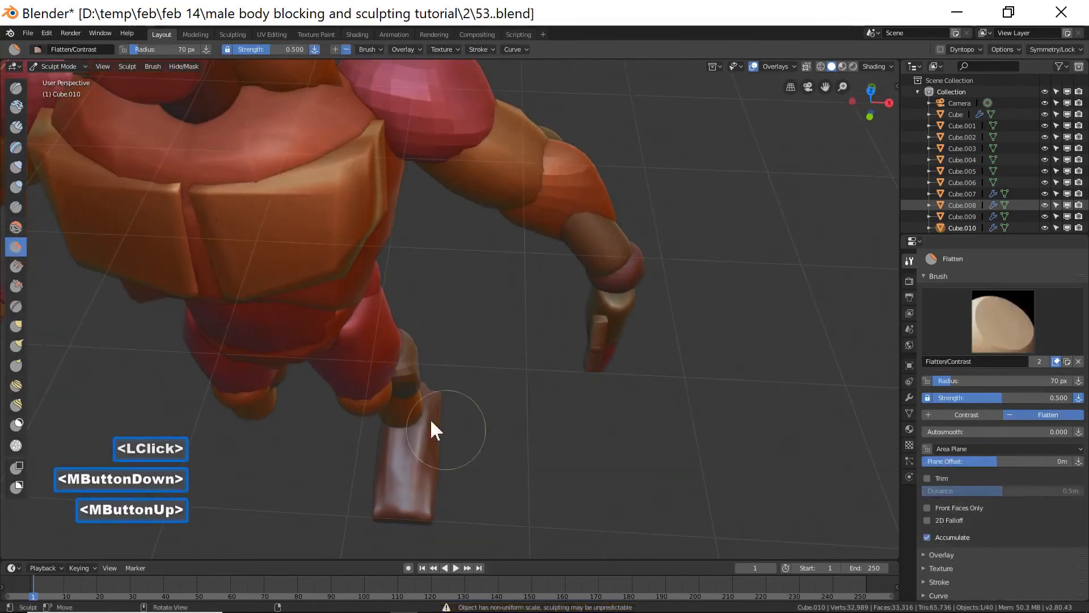
{"action": "mouse_move", "coordinate": [418, 423]}
{"action": "left_mouse_down"}
{"action": "mouse_move", "coordinate": [406, 418]}
{"action": "mouse_move", "coordinate": [421, 435]}
{"action": "left_mouse_up"}
{"action": "mouse_move", "coordinate": [420, 431]}
{"action": "middle_mouse_down"}
{"action": "mouse_move", "coordinate": [427, 376]}
{"action": "mouse_move", "coordinate": [447, 362]}
{"action": "mouse_move", "coordinate": [431, 385]}
{"action": "mouse_move", "coordinate": [450, 449]}
{"action": "mouse_move", "coordinate": [397, 431]}
{"action": "middle_mouse_up"}
{"action": "mouse_move", "coordinate": [411, 426]}
{"action": "left_mouse_down"}
{"action": "mouse_move", "coordinate": [425, 437]}
{"action": "mouse_move", "coordinate": [409, 423]}
{"action": "left_mouse_up"}
{"action": "middle_click_drag", "start_coordinate": [535, 440], "coordinate": [319, 388]}
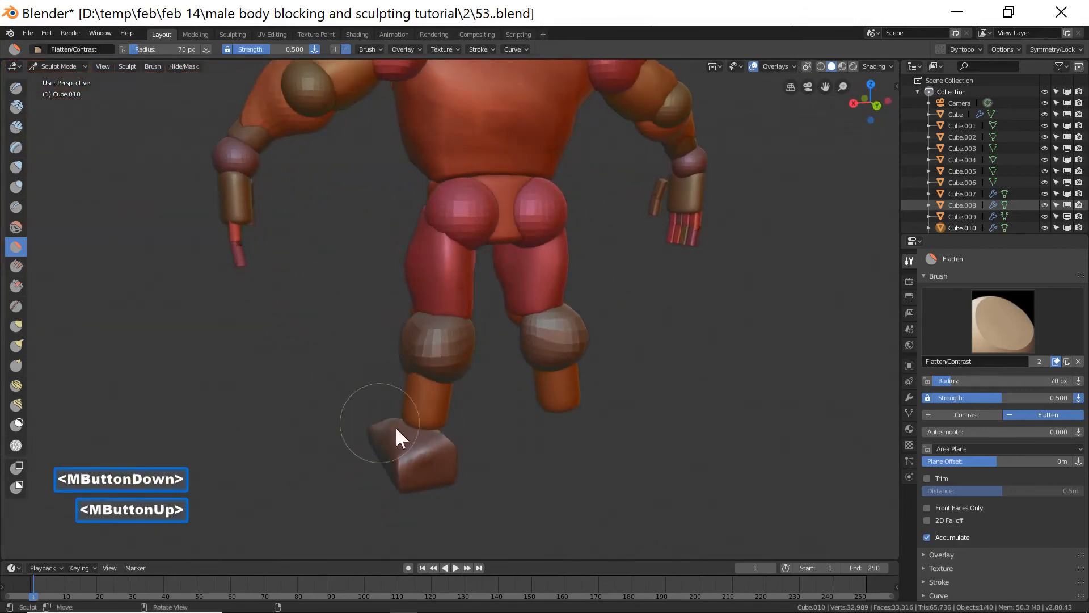
{"action": "left_click_drag", "start_coordinate": [448, 440], "coordinate": [421, 441]}
{"action": "mouse_move", "coordinate": [421, 441]}
{"action": "middle_mouse_down"}
{"action": "mouse_move", "coordinate": [395, 434]}
{"action": "mouse_move", "coordinate": [445, 448]}
{"action": "middle_mouse_up"}
{"action": "mouse_move", "coordinate": [444, 448]}
{"action": "left_mouse_down"}
{"action": "mouse_move", "coordinate": [492, 421]}
{"action": "mouse_move", "coordinate": [418, 425]}
{"action": "left_mouse_up"}
{"action": "mouse_move", "coordinate": [417, 425]}
{"action": "middle_mouse_down"}
{"action": "mouse_move", "coordinate": [500, 406]}
{"action": "mouse_move", "coordinate": [618, 420]}
{"action": "mouse_move", "coordinate": [458, 458]}
{"action": "mouse_move", "coordinate": [556, 430]}
{"action": "mouse_move", "coordinate": [463, 454]}
{"action": "mouse_move", "coordinate": [499, 433]}
{"action": "mouse_move", "coordinate": [553, 435]}
{"action": "mouse_move", "coordinate": [495, 462]}
{"action": "mouse_move", "coordinate": [506, 463]}
{"action": "middle_mouse_up"}
{"action": "left_click_drag", "start_coordinate": [504, 432], "coordinate": [525, 419]}
{"action": "left_click_drag", "start_coordinate": [525, 421], "coordinate": [521, 431]}
{"action": "mouse_move", "coordinate": [519, 434]}
{"action": "middle_mouse_down"}
{"action": "mouse_move", "coordinate": [442, 436]}
{"action": "mouse_move", "coordinate": [424, 419]}
{"action": "mouse_move", "coordinate": [565, 429]}
{"action": "middle_mouse_up"}
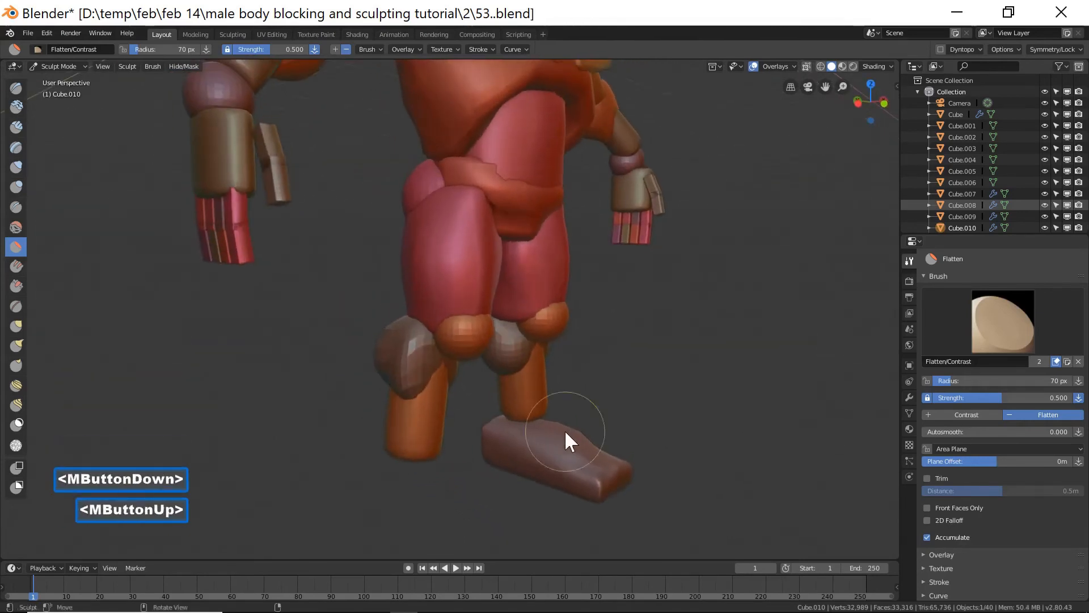
{"action": "left_click_drag", "start_coordinate": [487, 425], "coordinate": [597, 432]}
{"action": "mouse_move", "coordinate": [597, 432]}
{"action": "middle_mouse_down"}
{"action": "mouse_move", "coordinate": [556, 433]}
{"action": "mouse_move", "coordinate": [561, 445]}
{"action": "mouse_move", "coordinate": [556, 427]}
{"action": "mouse_move", "coordinate": [523, 420]}
{"action": "mouse_move", "coordinate": [539, 440]}
{"action": "mouse_move", "coordinate": [507, 427]}
{"action": "mouse_move", "coordinate": [569, 455]}
{"action": "middle_mouse_up"}
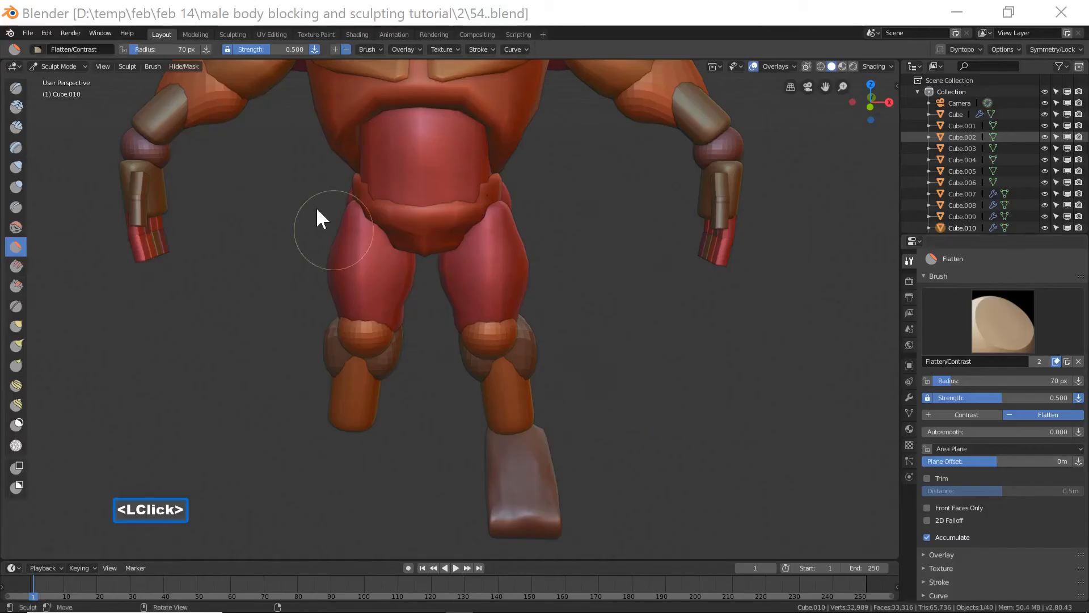
Switch the foot block to Edit Mode and circle-select a column of vertices along one side of the foot.
{"action": "left_click", "coordinate": [64, 67]}
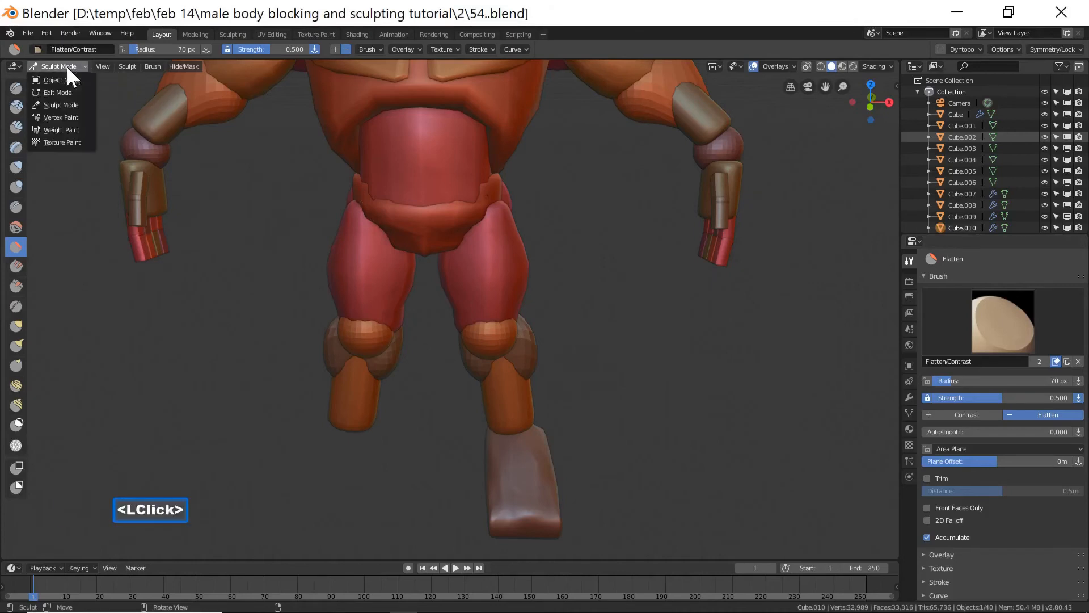
{"action": "left_click", "coordinate": [68, 80]}
{"action": "middle_click_drag", "start_coordinate": [583, 423], "coordinate": [566, 293]}
{"action": "left_click", "coordinate": [74, 66]}
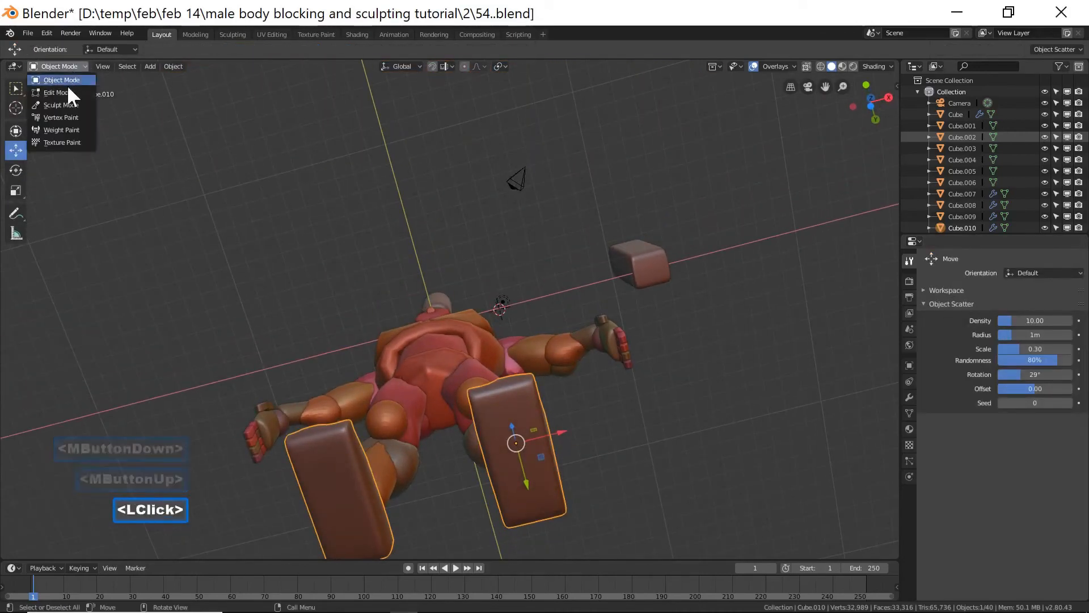
{"action": "left_click", "coordinate": [66, 94]}
{"action": "middle_click_drag", "start_coordinate": [500, 387], "coordinate": [503, 363]}
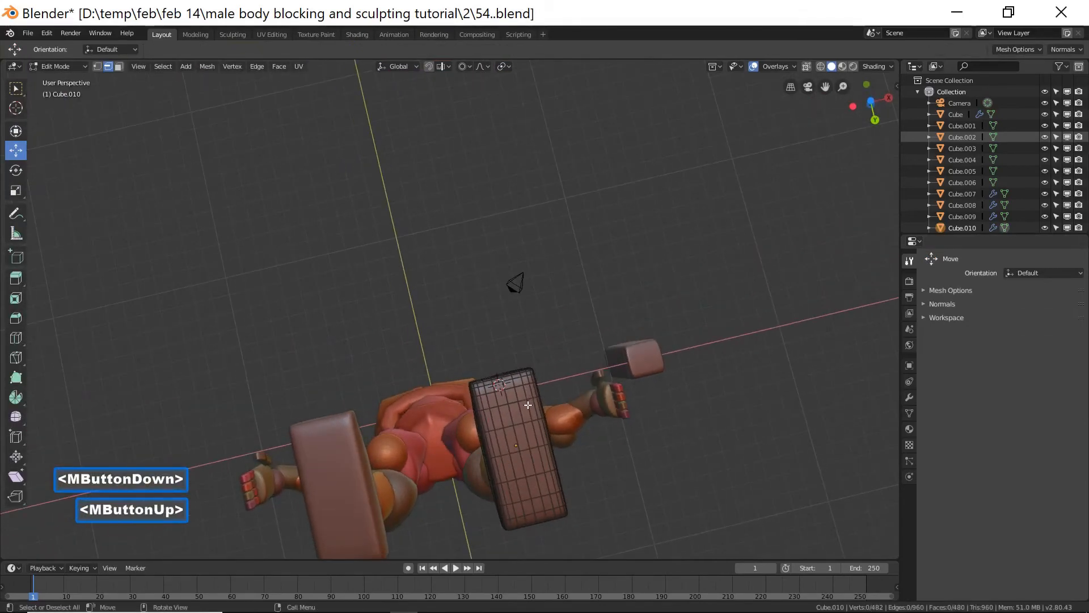
{"action": "middle_click_drag", "start_coordinate": [528, 405], "coordinate": [425, 419], "text": "shift"}
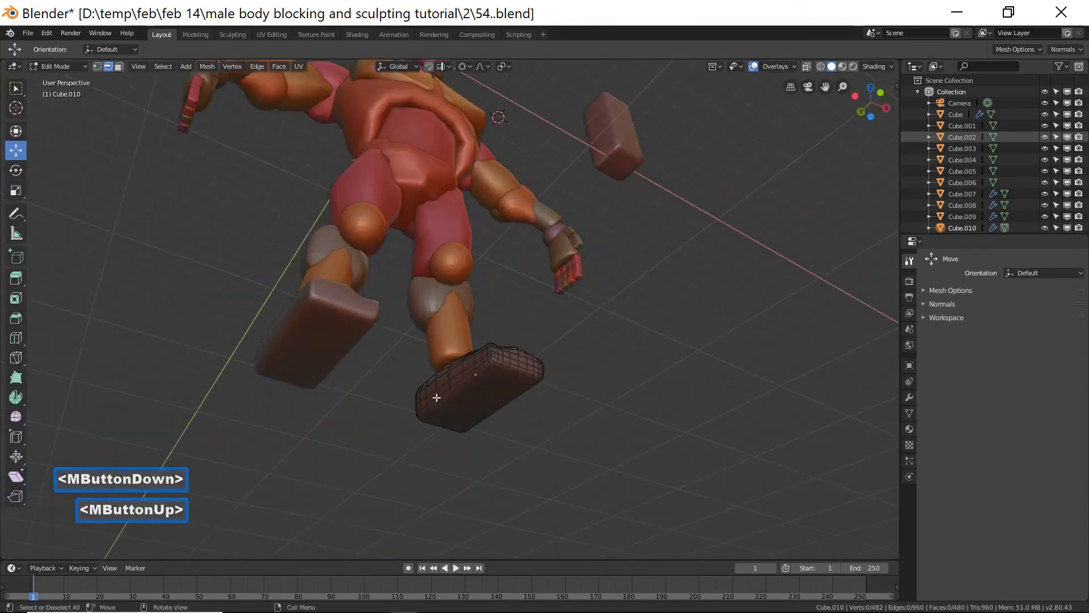
{"action": "key", "text": "c"}
{"action": "right_click", "coordinate": [190, 284]}
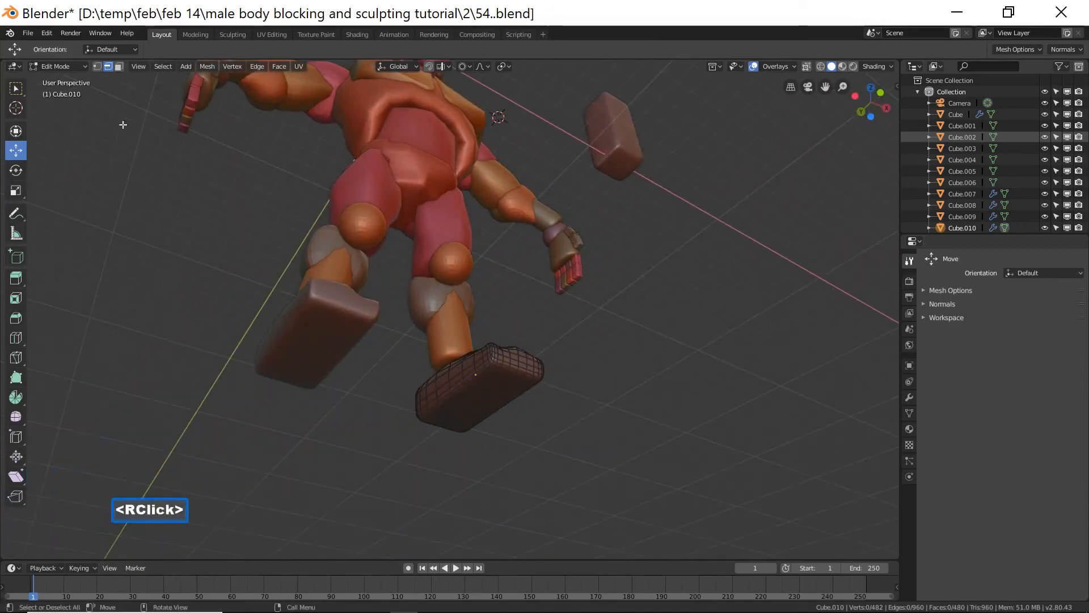
{"action": "key", "text": "c"}
{"action": "scroll", "coordinate": [427, 391], "scroll_direction": "up", "scroll_amount": 2}
{"action": "left_click_drag", "start_coordinate": [427, 391], "coordinate": [430, 391]}
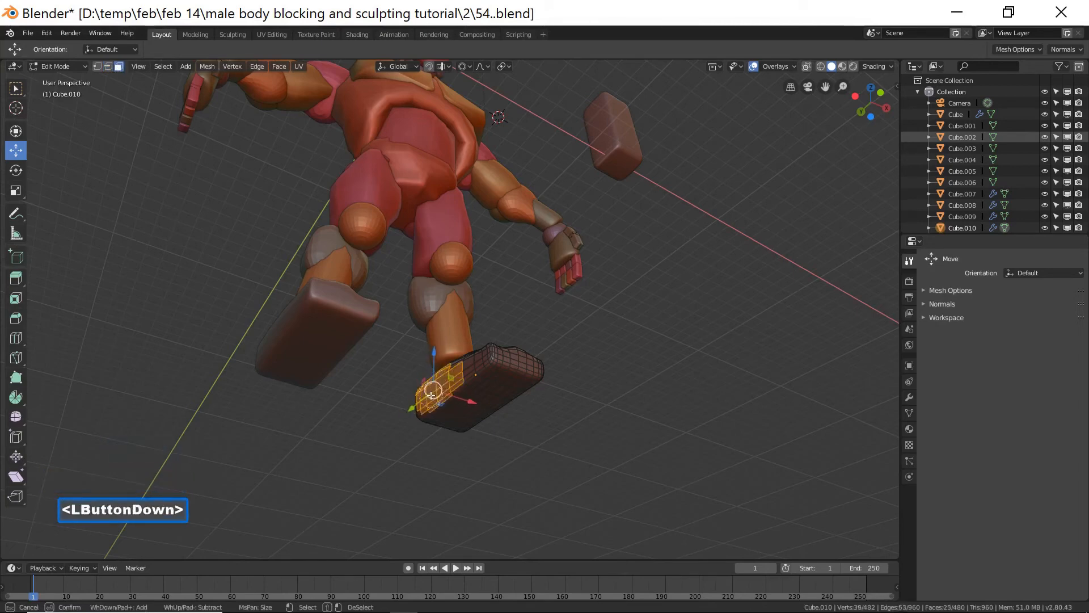
{"action": "left_click_drag", "start_coordinate": [424, 400], "coordinate": [430, 394]}
{"action": "right_click", "coordinate": [429, 395]}
Enable proportional editing and move the selected foot vertices 0.523 m along X with proportional size 1.331.
{"action": "middle_click_drag", "start_coordinate": [430, 395], "coordinate": [465, 374]}
{"action": "key", "text": "c"}
{"action": "right_click", "coordinate": [564, 432]}
{"action": "middle_click_drag", "start_coordinate": [564, 433], "coordinate": [601, 431]}
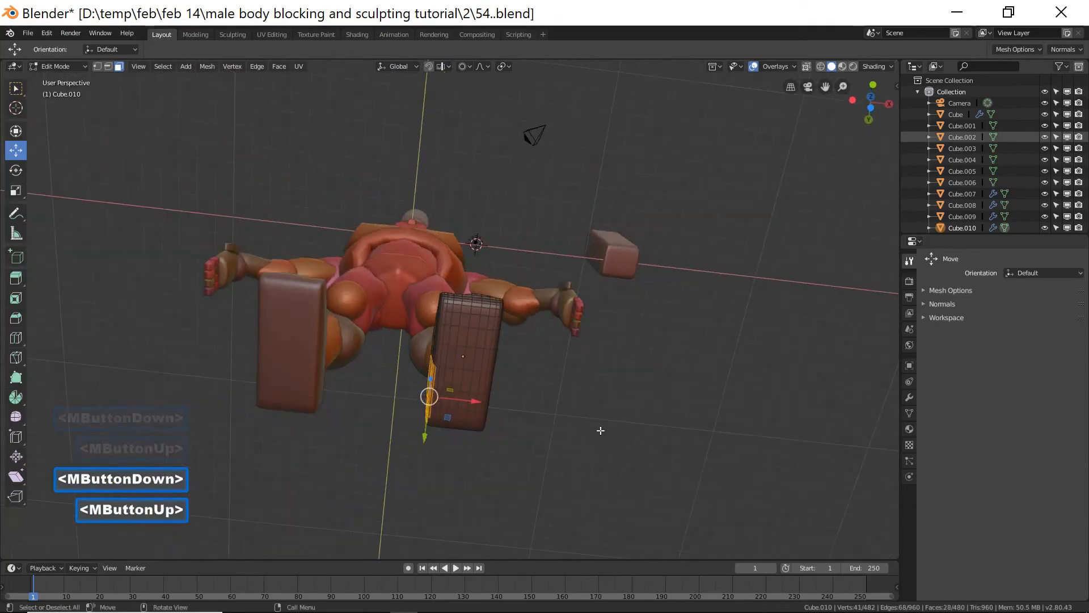
{"action": "key", "text": "o"}
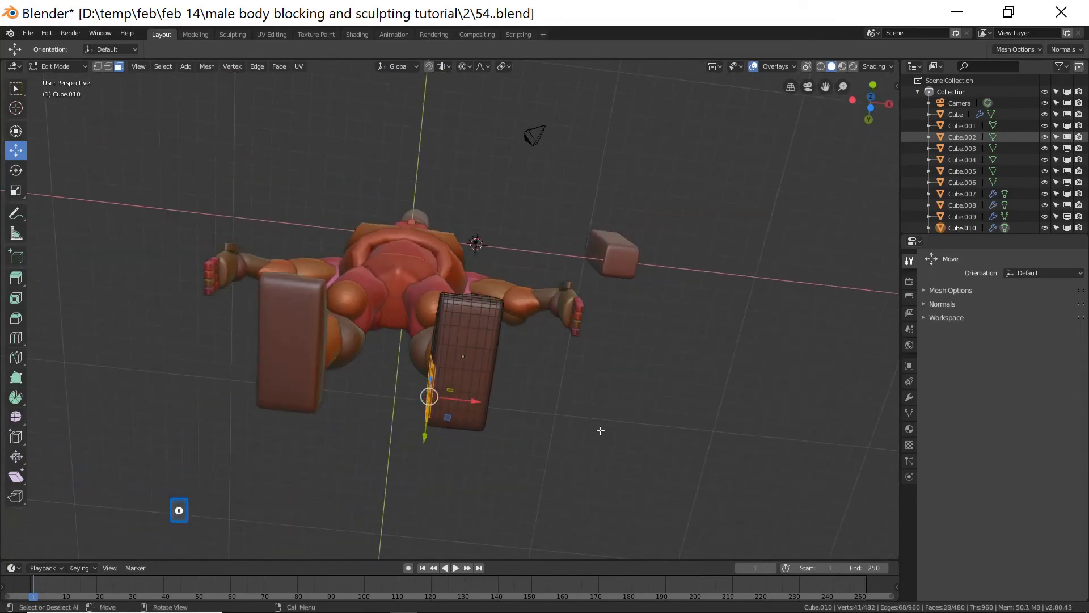
{"action": "key", "text": "g"}
{"action": "key", "text": "x"}
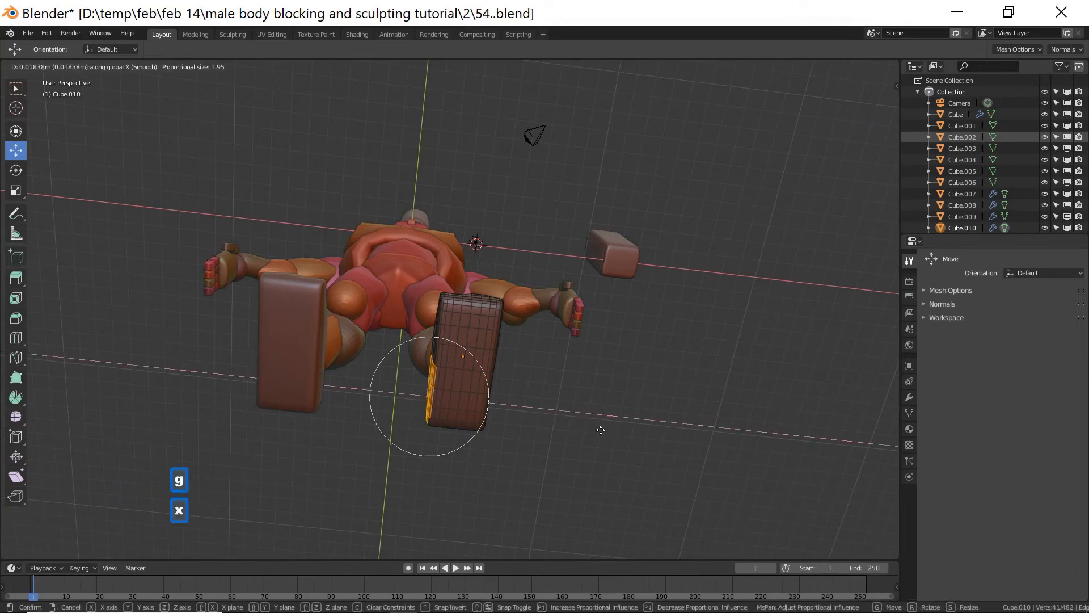
{"action": "scroll", "coordinate": [604, 432], "scroll_direction": "up", "scroll_amount": 4}
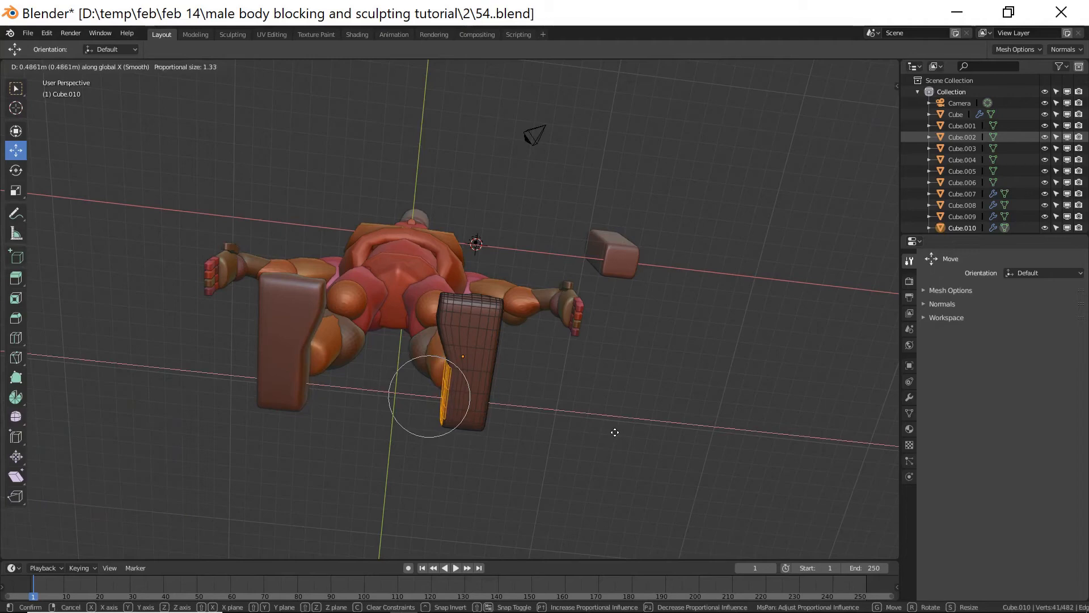
{"action": "left_click", "coordinate": [616, 432]}
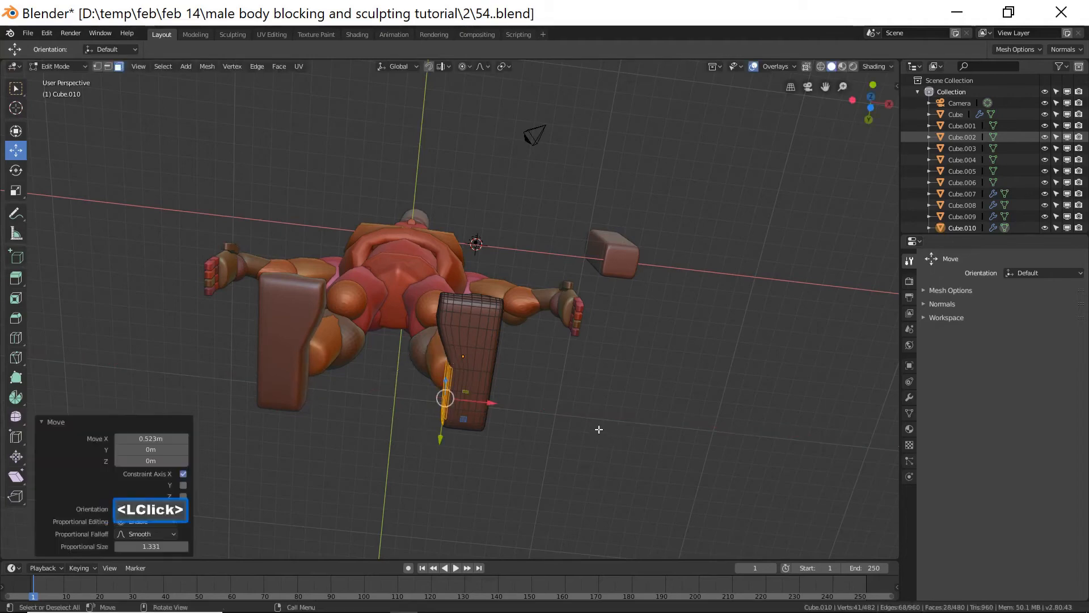
Select a few vertices on the foot's other side, move them 0.211 m along X, and return to Object Mode.
{"action": "middle_click_drag", "start_coordinate": [583, 368], "coordinate": [515, 400]}
{"action": "middle_click_drag", "start_coordinate": [515, 399], "coordinate": [445, 389]}
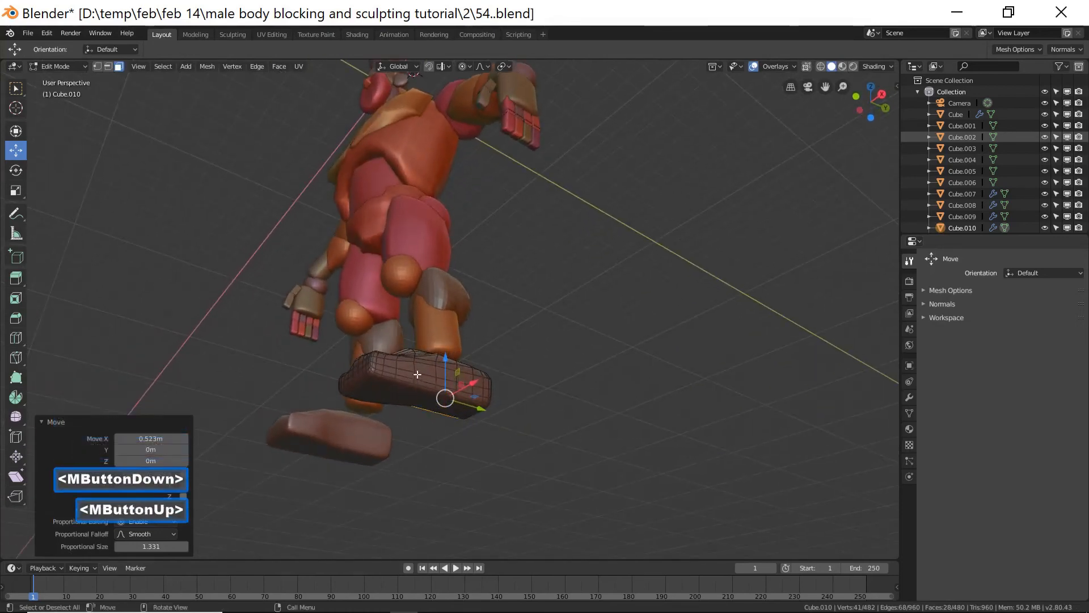
{"action": "middle_click_drag", "start_coordinate": [483, 381], "coordinate": [511, 380], "text": "ctrl"}
{"action": "left_click", "coordinate": [601, 379]}
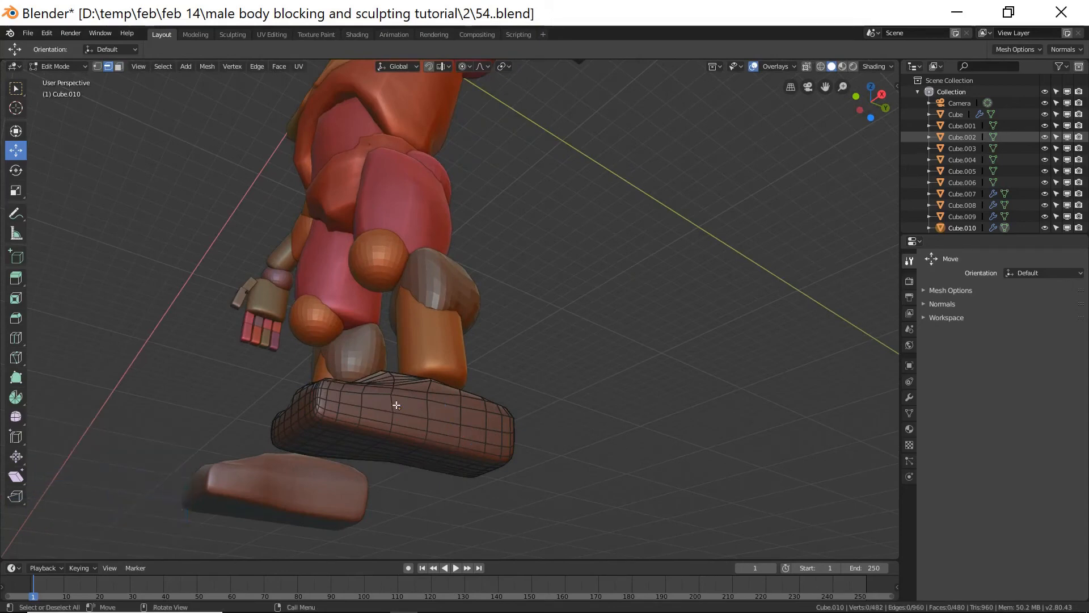
{"action": "left_click_drag", "start_coordinate": [396, 405], "coordinate": [396, 406]}
{"action": "left_click", "coordinate": [399, 427], "text": "shift"}
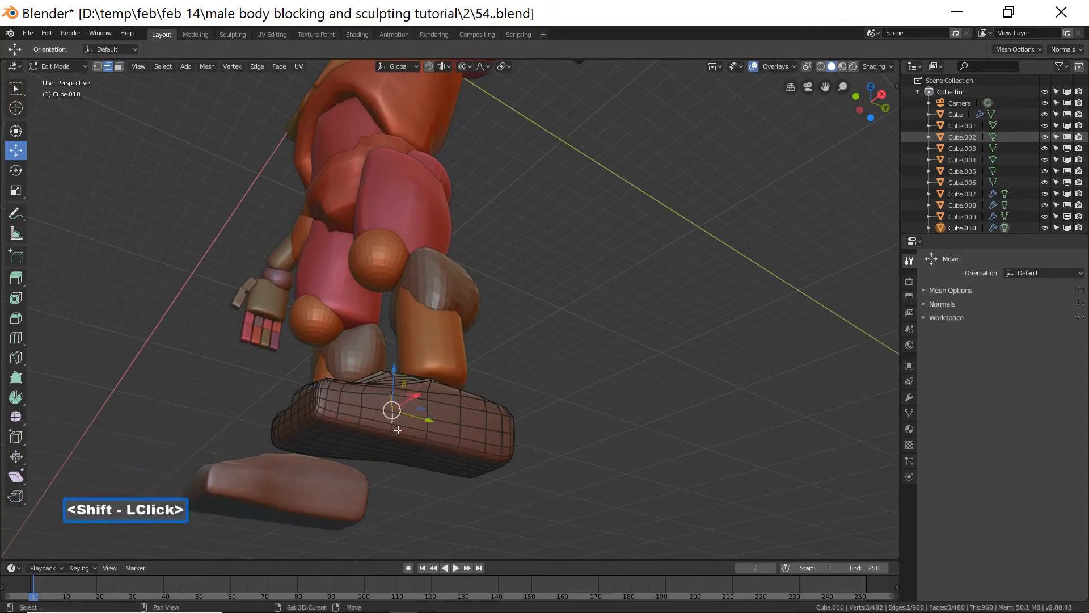
{"action": "left_click", "coordinate": [391, 429], "text": "shift"}
{"action": "middle_click_drag", "start_coordinate": [392, 429], "coordinate": [460, 403]}
{"action": "key", "text": "g"}
{"action": "key", "text": "x"}
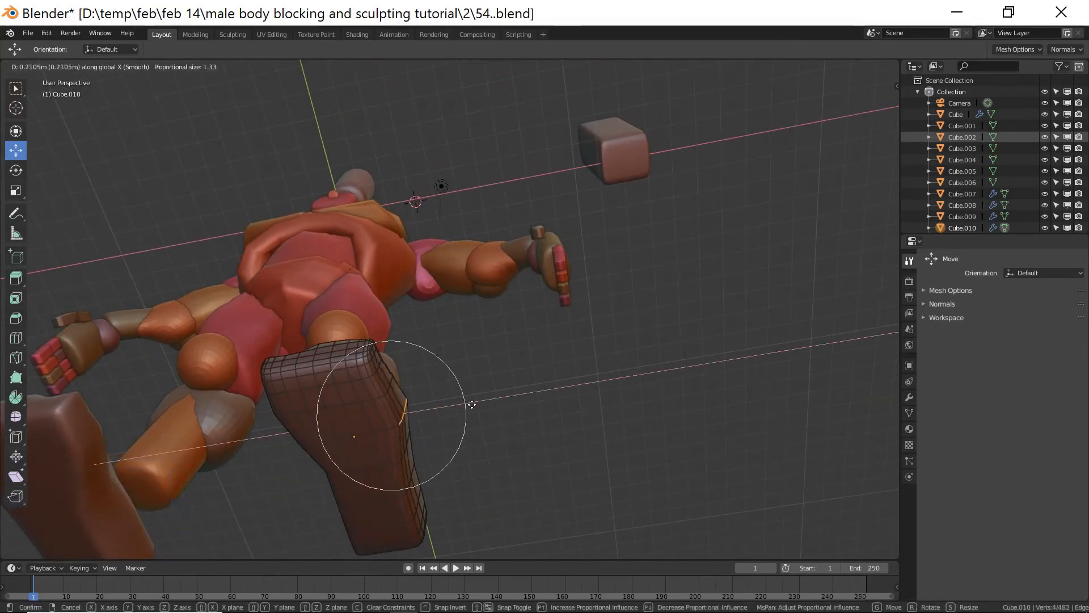
{"action": "left_click", "coordinate": [472, 404]}
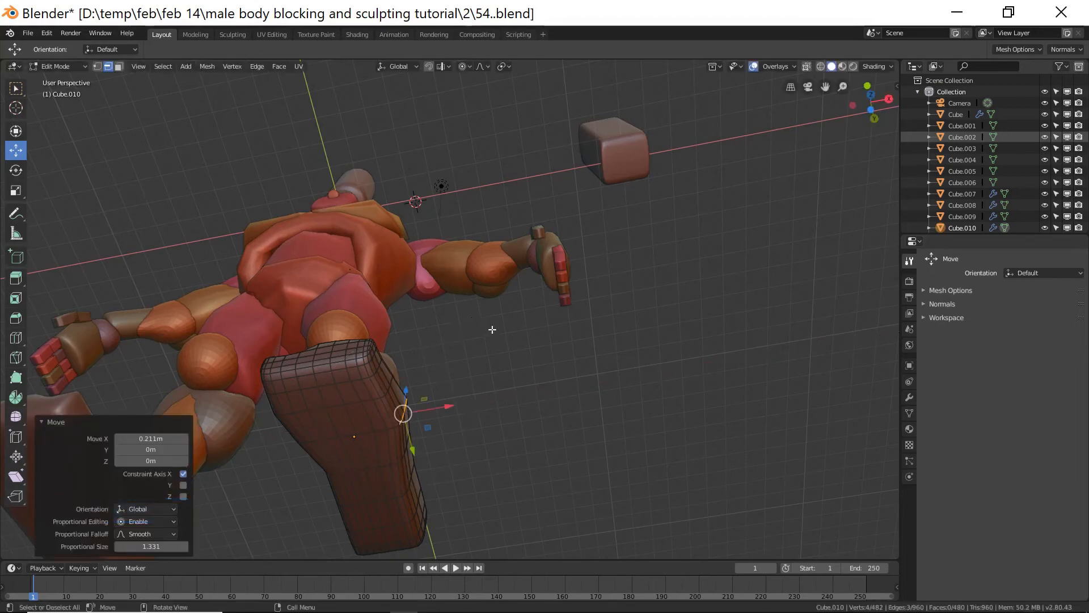
{"action": "middle_click_drag", "start_coordinate": [499, 331], "coordinate": [277, 219], "text": "ctrl"}
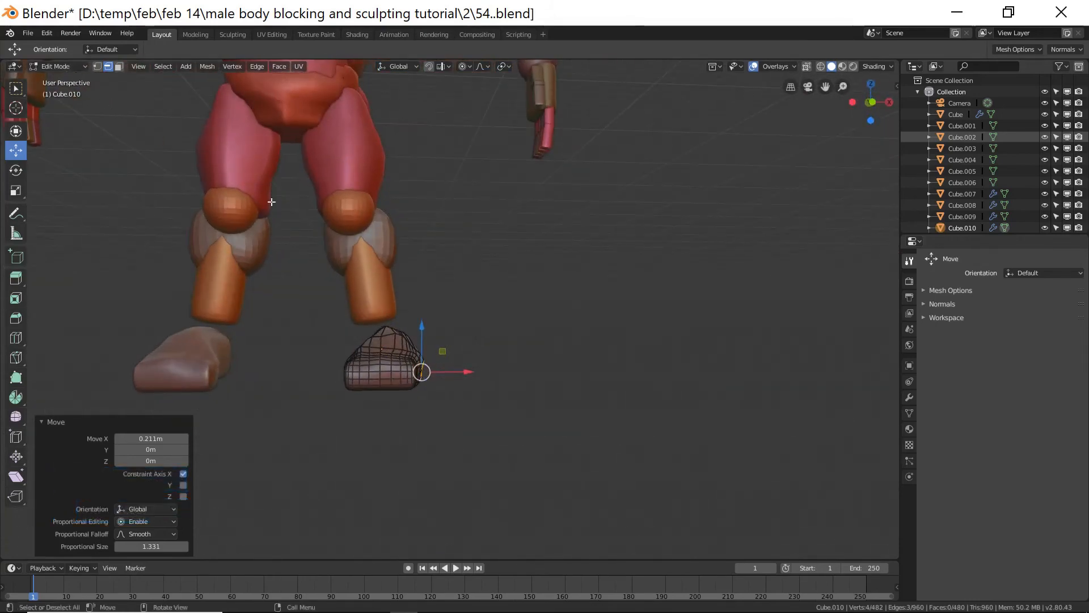
{"action": "left_click", "coordinate": [637, 448]}
{"action": "left_click", "coordinate": [60, 67]}
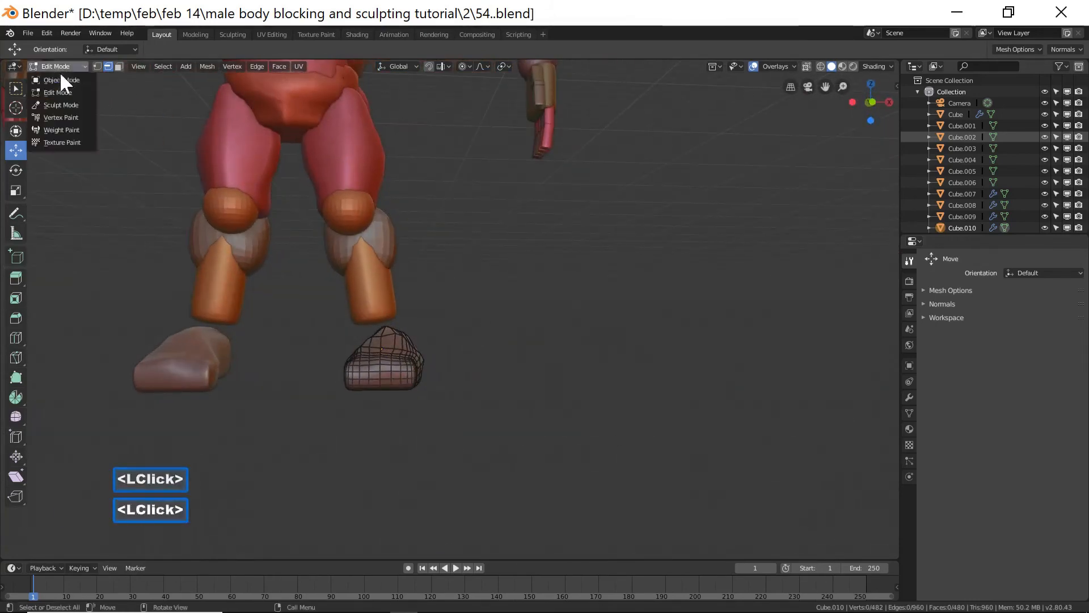
{"action": "left_click", "coordinate": [67, 81]}
Duplicate the knee sphere, move the copy down to the ankle, and scale it to 0.816.
{"action": "left_click", "coordinate": [363, 227]}
{"action": "key", "text": "shift+d"}
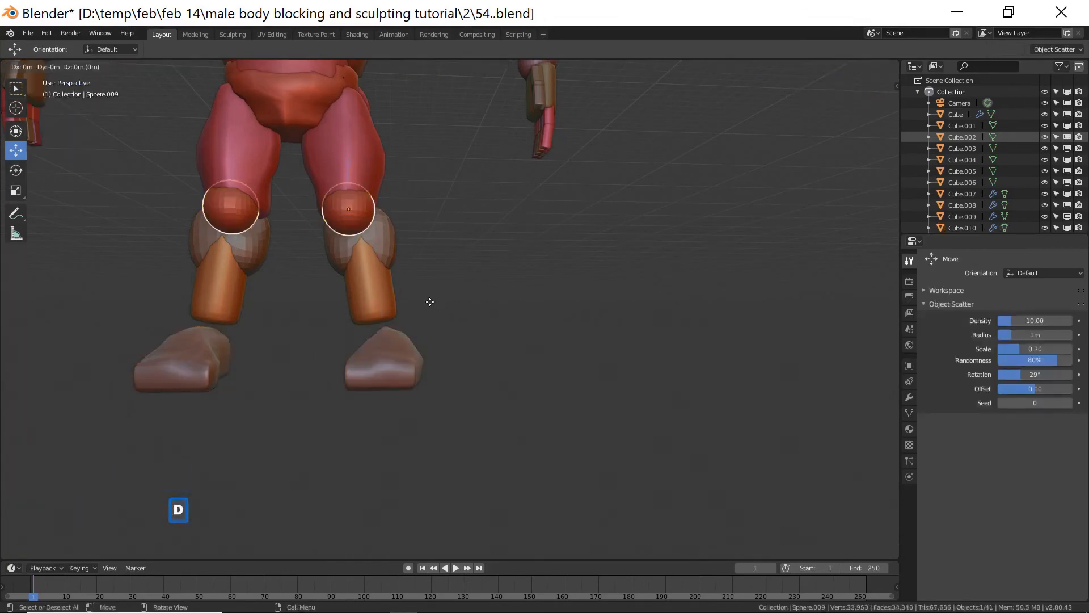
{"action": "right_click", "coordinate": [385, 173]}
{"action": "left_click_drag", "start_coordinate": [352, 162], "coordinate": [353, 268]}
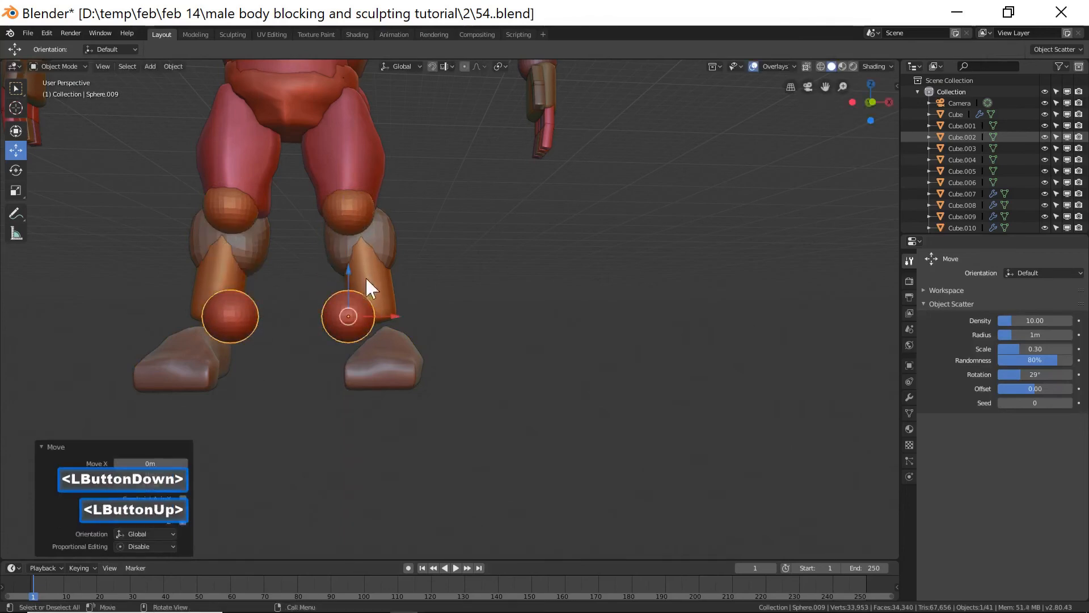
{"action": "left_click_drag", "start_coordinate": [392, 316], "coordinate": [493, 368]}
{"action": "key", "text": "s"}
{"action": "left_click", "coordinate": [473, 369]}
Align the ankle sphere with the foot, moving the foot block -0.105 m along X and the sphere 0.0533 m down.
{"action": "left_click", "coordinate": [434, 315]}
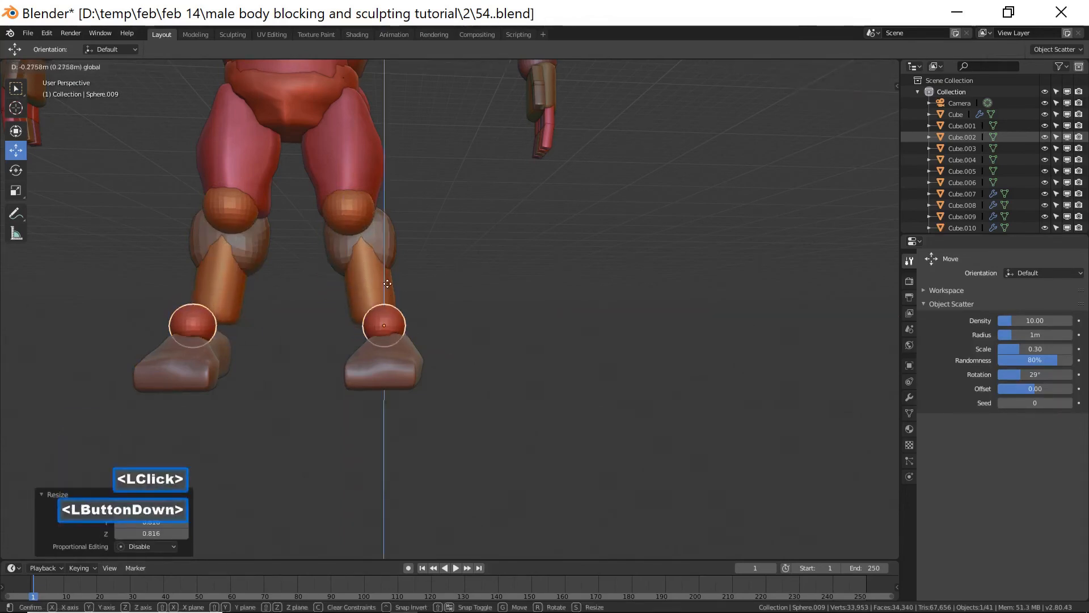
{"action": "middle_click_drag", "start_coordinate": [438, 311], "coordinate": [385, 361]}
{"action": "left_click_drag", "start_coordinate": [384, 339], "coordinate": [409, 332]}
{"action": "middle_click_drag", "start_coordinate": [408, 332], "coordinate": [461, 324]}
{"action": "left_click_drag", "start_coordinate": [452, 316], "coordinate": [443, 315]}
{"action": "middle_click_drag", "start_coordinate": [464, 332], "coordinate": [486, 343]}
{"action": "left_click", "coordinate": [443, 356]}
{"action": "left_click_drag", "start_coordinate": [455, 338], "coordinate": [454, 335]}
{"action": "mouse_move", "coordinate": [552, 372]}
{"action": "middle_mouse_down"}
{"action": "mouse_move", "coordinate": [472, 370]}
{"action": "mouse_move", "coordinate": [477, 380]}
{"action": "mouse_move", "coordinate": [534, 371]}
{"action": "middle_mouse_up"}
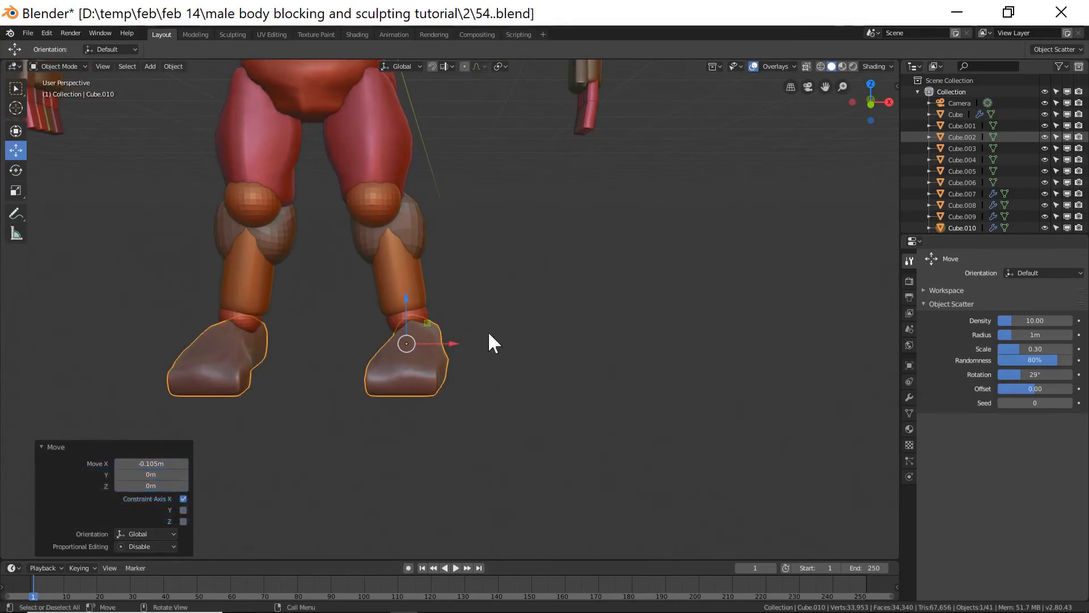
{"action": "left_click", "coordinate": [428, 314]}
{"action": "left_click_drag", "start_coordinate": [409, 277], "coordinate": [523, 404]}
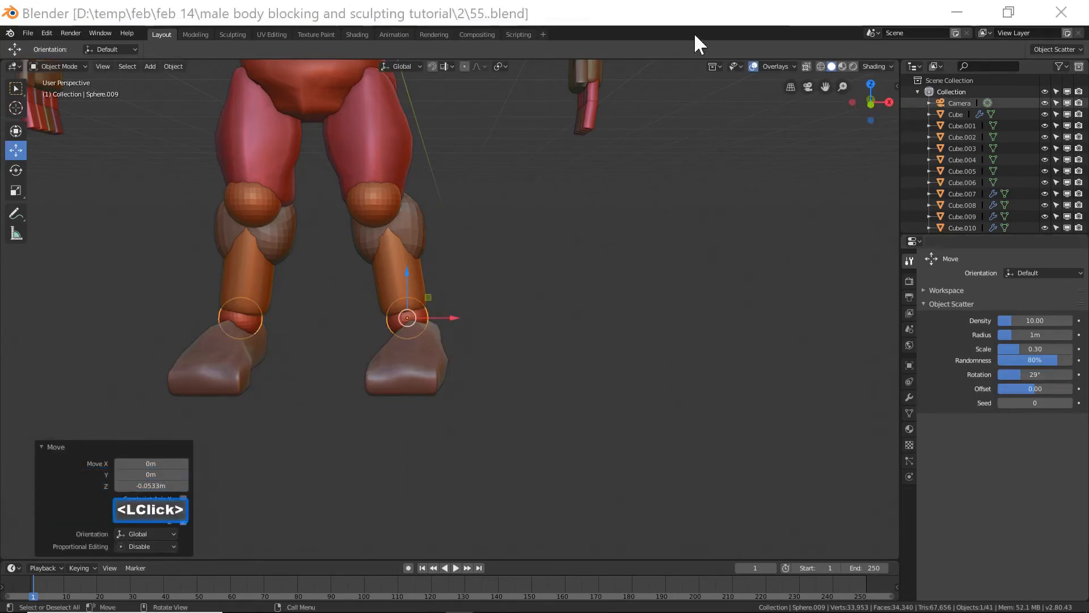
Orbit around the figure and inspect the legs and feet against the front reference view.
{"action": "left_click", "coordinate": [690, 17]}
{"action": "middle_click_drag", "start_coordinate": [698, 204], "coordinate": [694, 223], "text": "ctrl"}
{"action": "middle_click_drag", "start_coordinate": [646, 218], "coordinate": [657, 246], "text": "shift"}
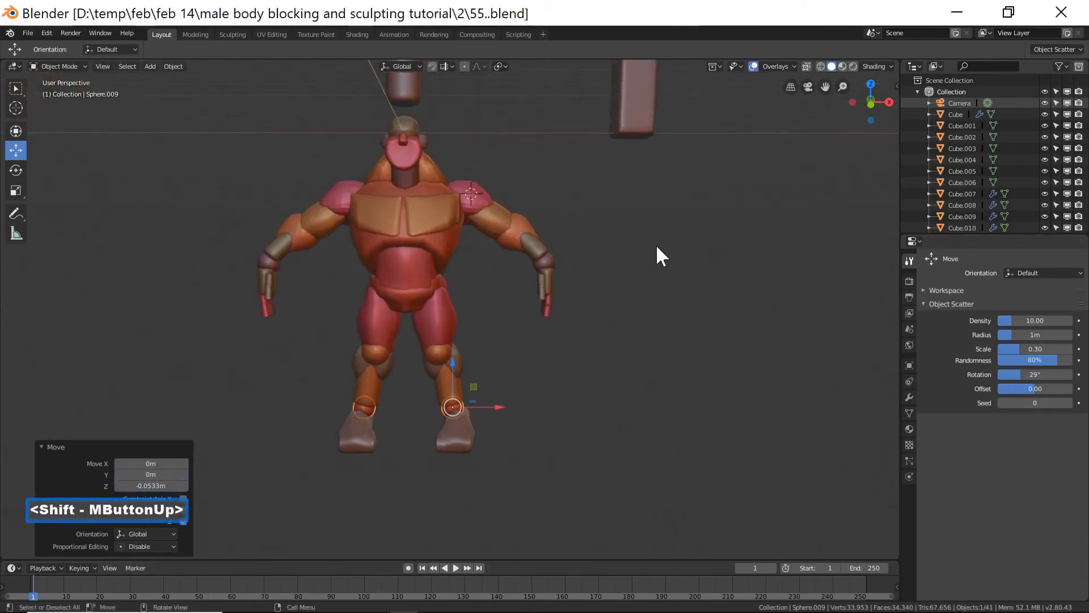
{"action": "middle_click_drag", "start_coordinate": [633, 316], "coordinate": [437, 311]}
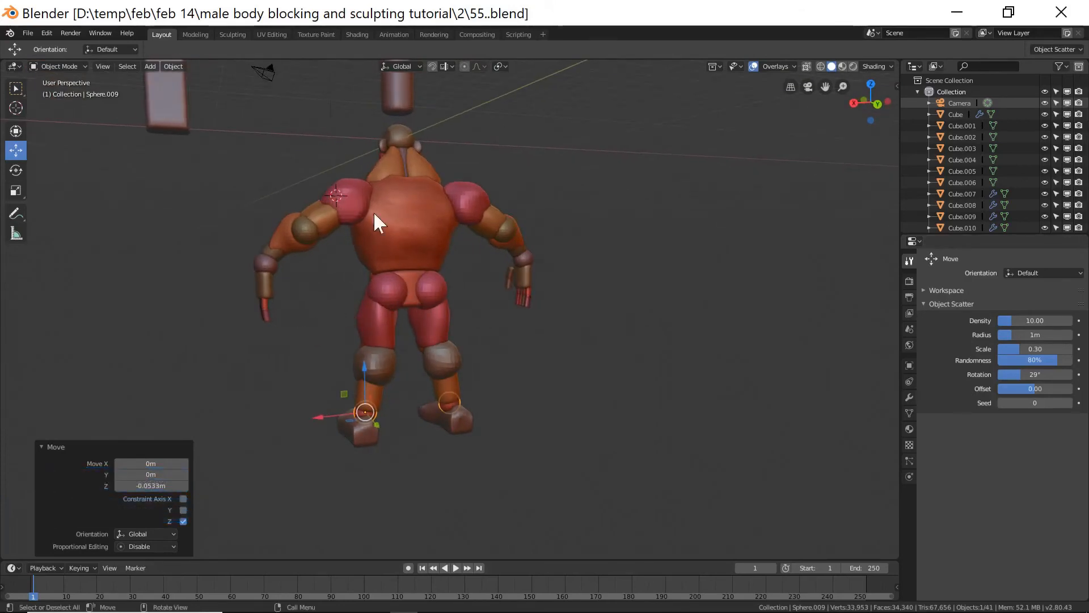
{"action": "middle_click_drag", "start_coordinate": [267, 331], "coordinate": [497, 333]}
{"action": "middle_click_drag", "start_coordinate": [622, 332], "coordinate": [624, 344], "text": "shift"}
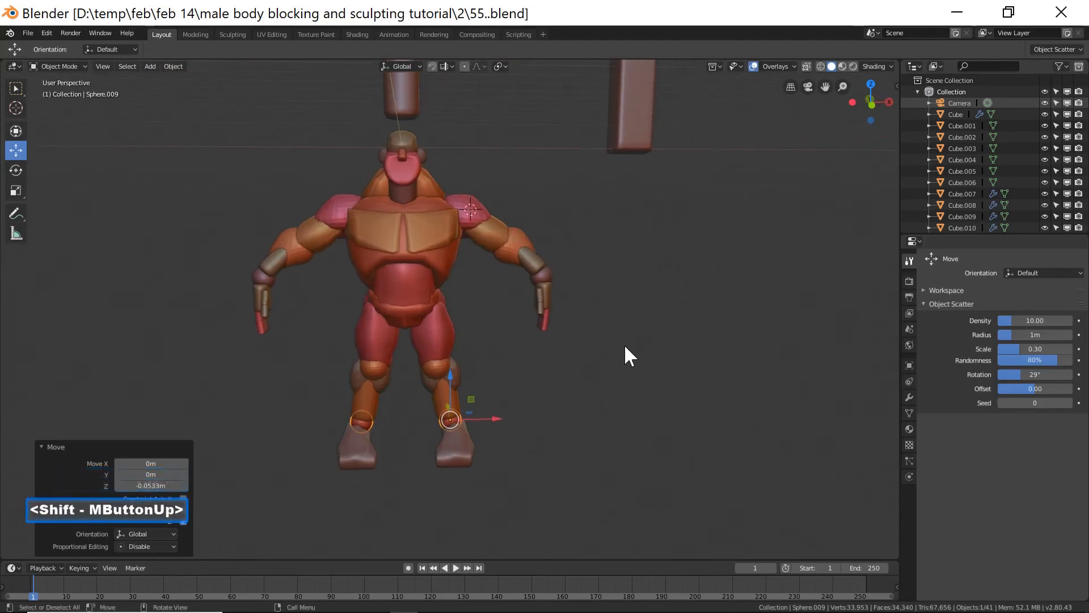
{"action": "left_click", "coordinate": [624, 352]}
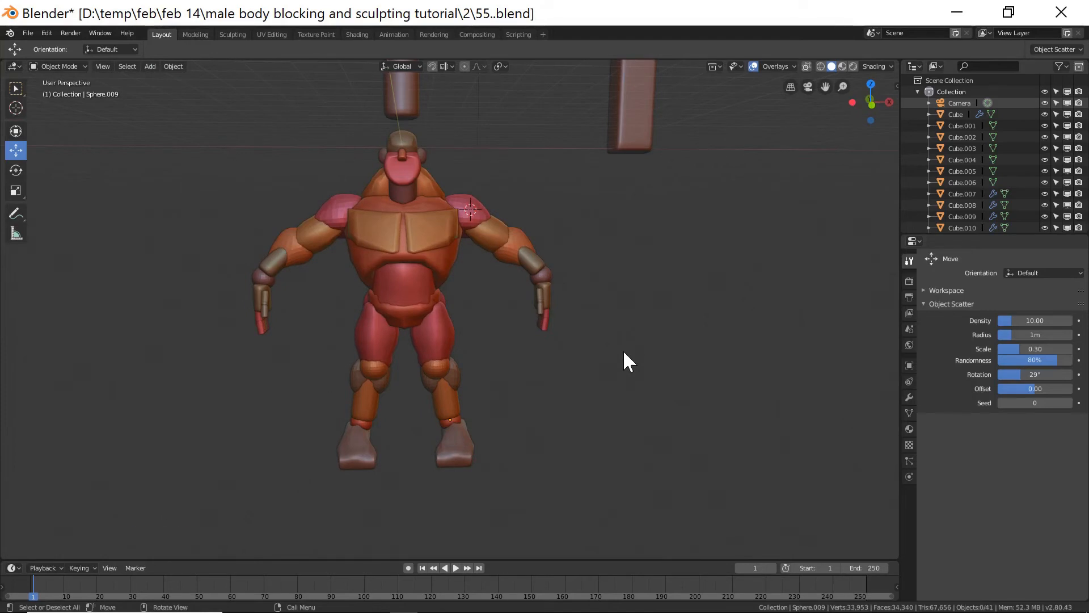
{"action": "key", "text": "End"}
{"action": "scroll", "coordinate": [624, 353], "scroll_direction": "up", "scroll_amount": 2}
{"action": "scroll", "coordinate": [624, 352], "scroll_direction": "up", "scroll_amount": 2}
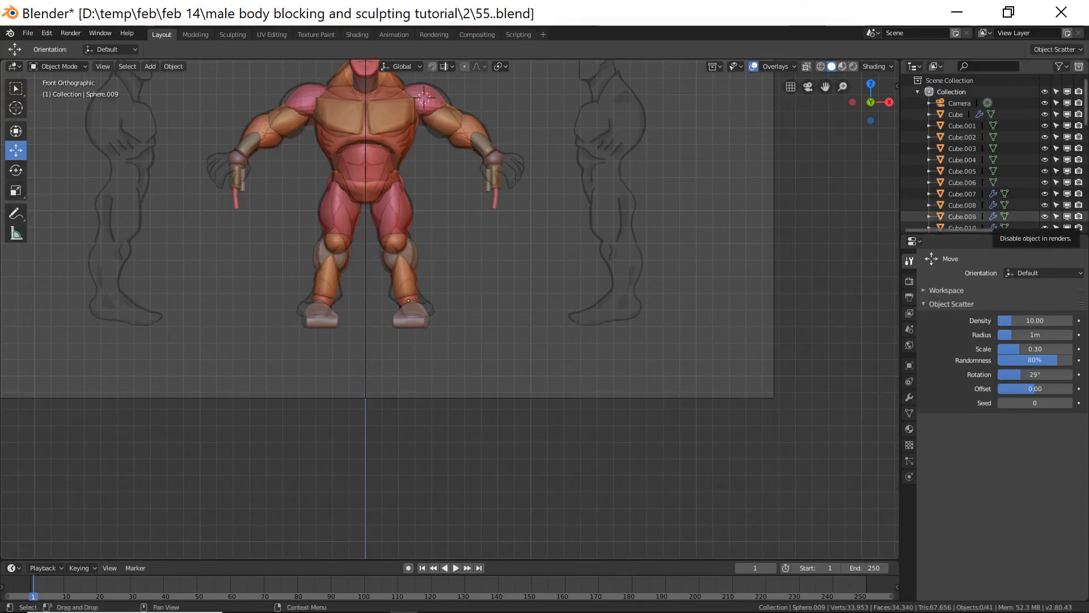
Save the file as 56.blend, then select the chest plate and switch it into Sculpt Mode.
{"action": "left_click", "coordinate": [716, 302]}
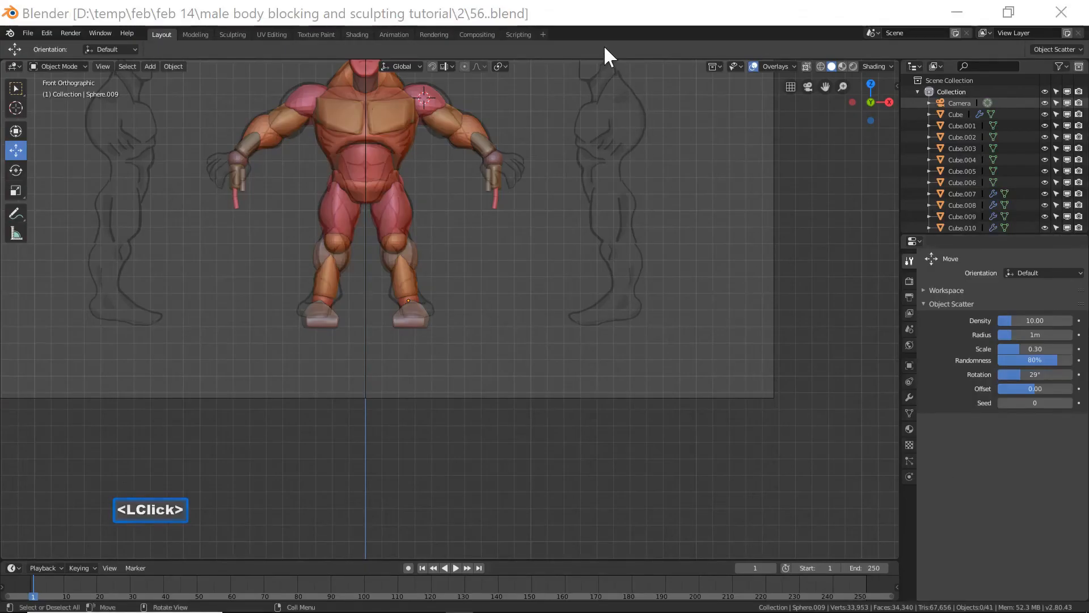
{"action": "left_click", "coordinate": [595, 19]}
{"action": "left_click", "coordinate": [396, 115]}
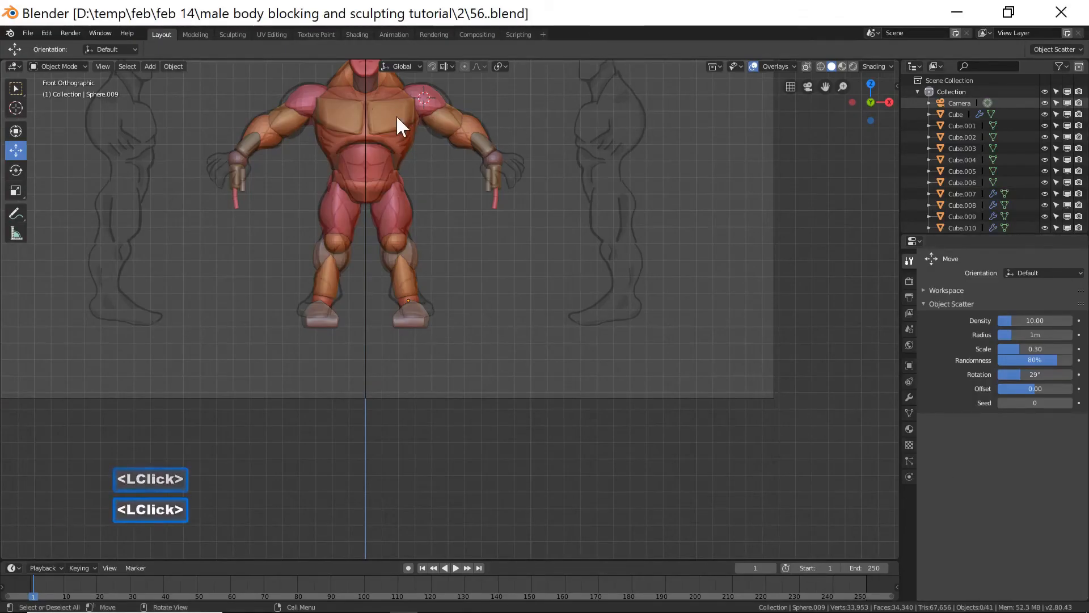
{"action": "left_click", "coordinate": [79, 63]}
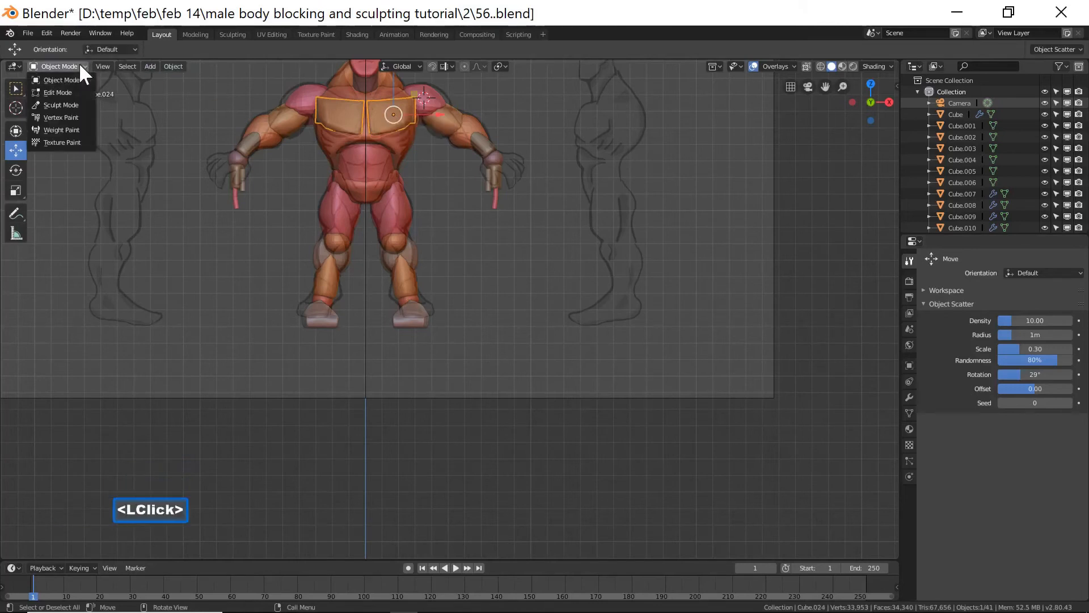
{"action": "left_click", "coordinate": [78, 105]}
{"action": "scroll", "coordinate": [993, 554], "scroll_direction": "down", "scroll_amount": 3}
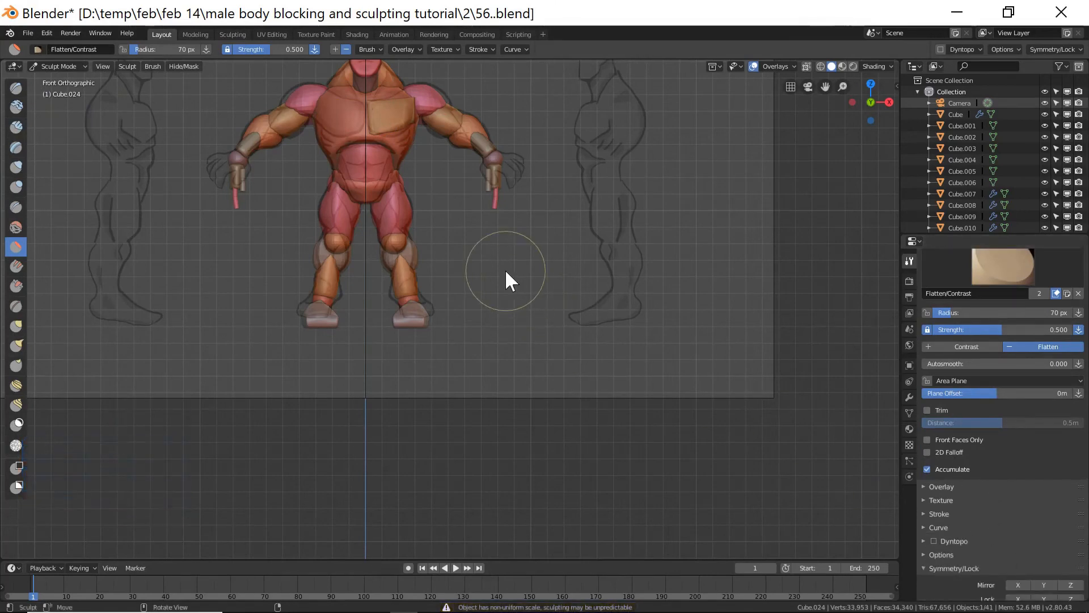
Reshape the chest plate's surface with the Grab brush.
{"action": "middle_click_drag", "start_coordinate": [485, 258], "coordinate": [493, 389], "text": "shift"}
{"action": "middle_click_drag", "start_coordinate": [494, 340], "coordinate": [471, 245], "text": "ctrl"}
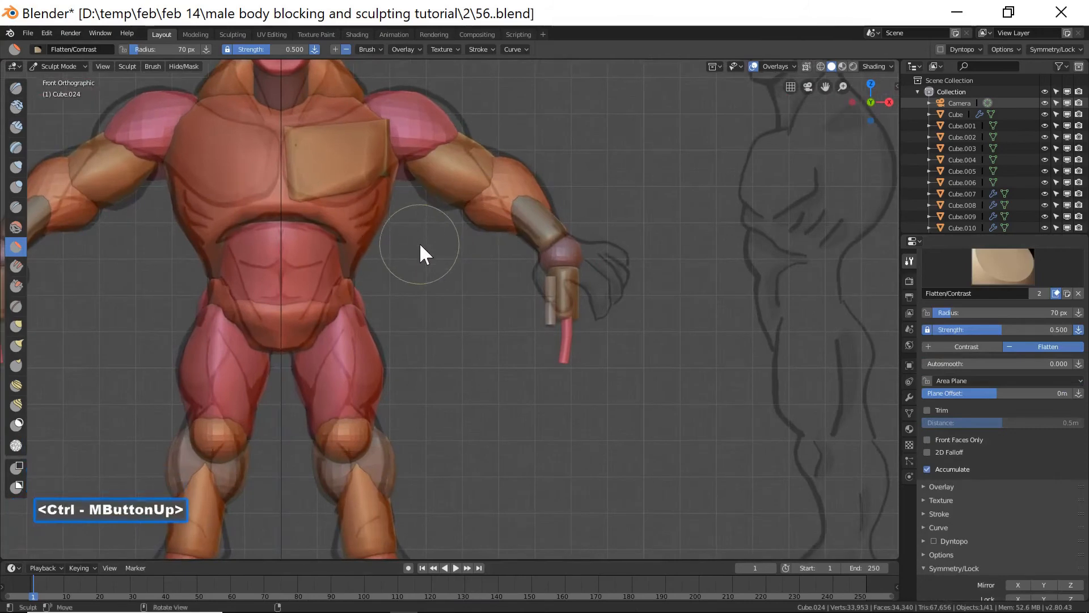
{"action": "left_click", "coordinate": [17, 326]}
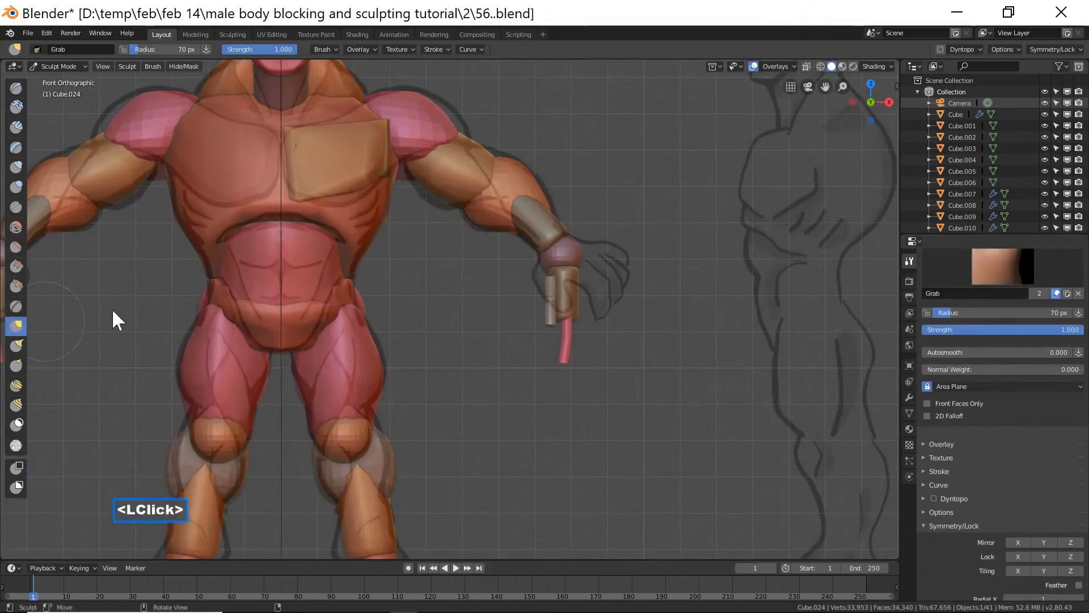
{"action": "left_click_drag", "start_coordinate": [344, 196], "coordinate": [342, 203]}
{"action": "left_click_drag", "start_coordinate": [342, 203], "coordinate": [341, 205]}
{"action": "left_click_drag", "start_coordinate": [341, 204], "coordinate": [336, 210]}
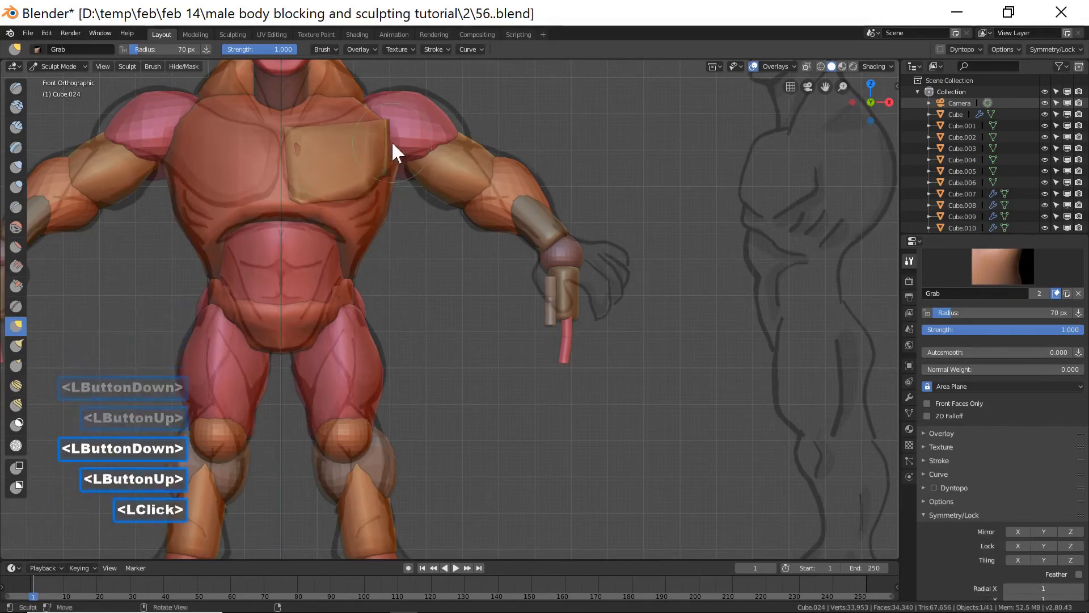
Inflate the chest plate slightly, then pull its edges outward with the Grab brush.
{"action": "left_click", "coordinate": [16, 167]}
{"action": "double_click", "coordinate": [296, 149]}
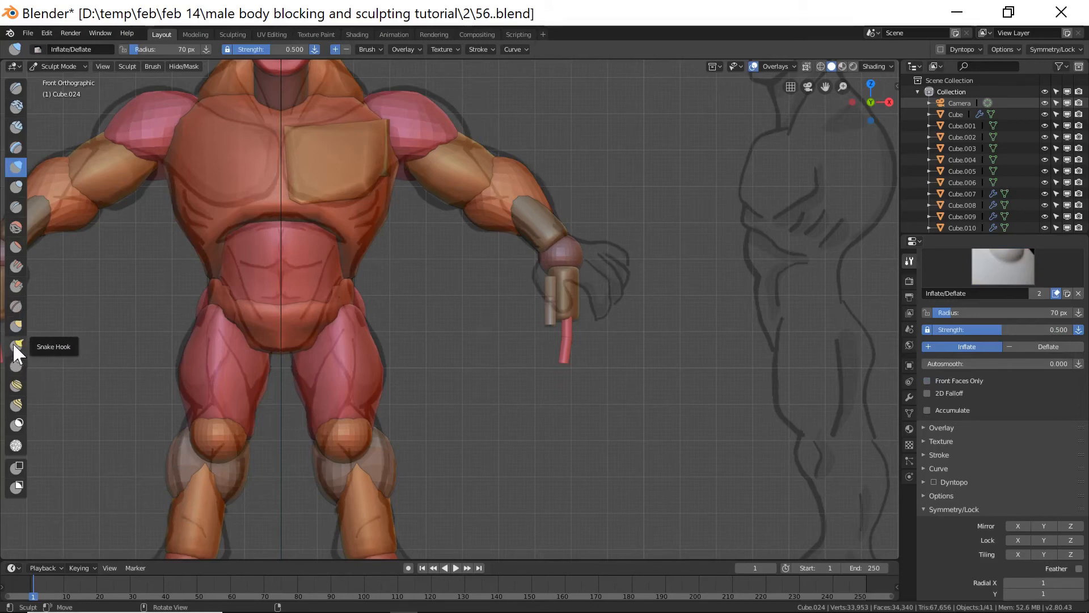
{"action": "left_click", "coordinate": [16, 325]}
{"action": "left_click_drag", "start_coordinate": [365, 116], "coordinate": [364, 106]}
{"action": "mouse_move", "coordinate": [363, 106]}
{"action": "left_mouse_down"}
{"action": "mouse_move", "coordinate": [387, 140]}
{"action": "mouse_move", "coordinate": [412, 142]}
{"action": "left_mouse_up"}
{"action": "middle_click_drag", "start_coordinate": [411, 142], "coordinate": [459, 210]}
Pull the chest plate's upper edge toward the shoulder with the Grab brush.
{"action": "scroll", "coordinate": [456, 181], "scroll_direction": "down", "scroll_amount": 3}
{"action": "scroll", "coordinate": [465, 187], "scroll_direction": "down", "scroll_amount": 4}
{"action": "scroll", "coordinate": [459, 212], "scroll_direction": "up", "scroll_amount": 3}
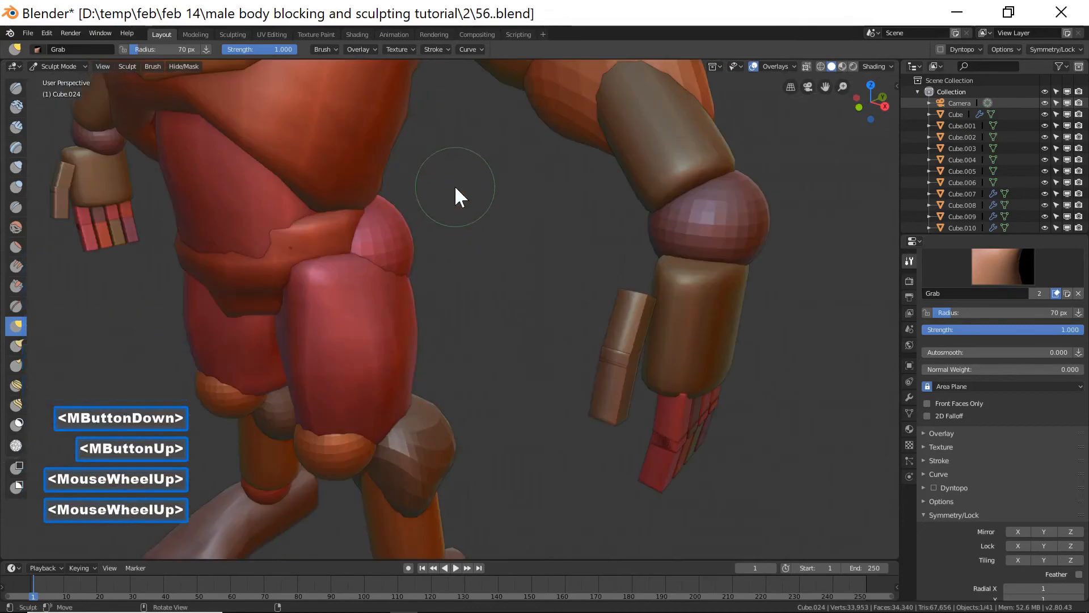
{"action": "scroll", "coordinate": [457, 196], "scroll_direction": "down", "scroll_amount": 3}
{"action": "middle_click_drag", "start_coordinate": [487, 199], "coordinate": [476, 183], "text": "shift"}
{"action": "left_click_drag", "start_coordinate": [412, 142], "coordinate": [431, 137]}
{"action": "mouse_move", "coordinate": [407, 142]}
{"action": "left_mouse_down"}
{"action": "mouse_move", "coordinate": [427, 141]}
{"action": "mouse_move", "coordinate": [413, 141]}
{"action": "left_mouse_up"}
{"action": "middle_click_drag", "start_coordinate": [472, 141], "coordinate": [424, 135]}
{"action": "mouse_move", "coordinate": [435, 133]}
{"action": "left_mouse_down"}
{"action": "mouse_move", "coordinate": [437, 144]}
{"action": "mouse_move", "coordinate": [425, 139]}
{"action": "mouse_move", "coordinate": [449, 145]}
{"action": "mouse_move", "coordinate": [424, 142]}
{"action": "mouse_move", "coordinate": [454, 144]}
{"action": "mouse_move", "coordinate": [464, 126]}
{"action": "mouse_move", "coordinate": [444, 109]}
{"action": "left_mouse_up"}
Set the brush radius to 88 px and grab the chest plate's top edge into shape.
{"action": "key", "text": "f"}
{"action": "left_click", "coordinate": [458, 155]}
{"action": "middle_click_drag", "start_coordinate": [445, 109], "coordinate": [502, 138]}
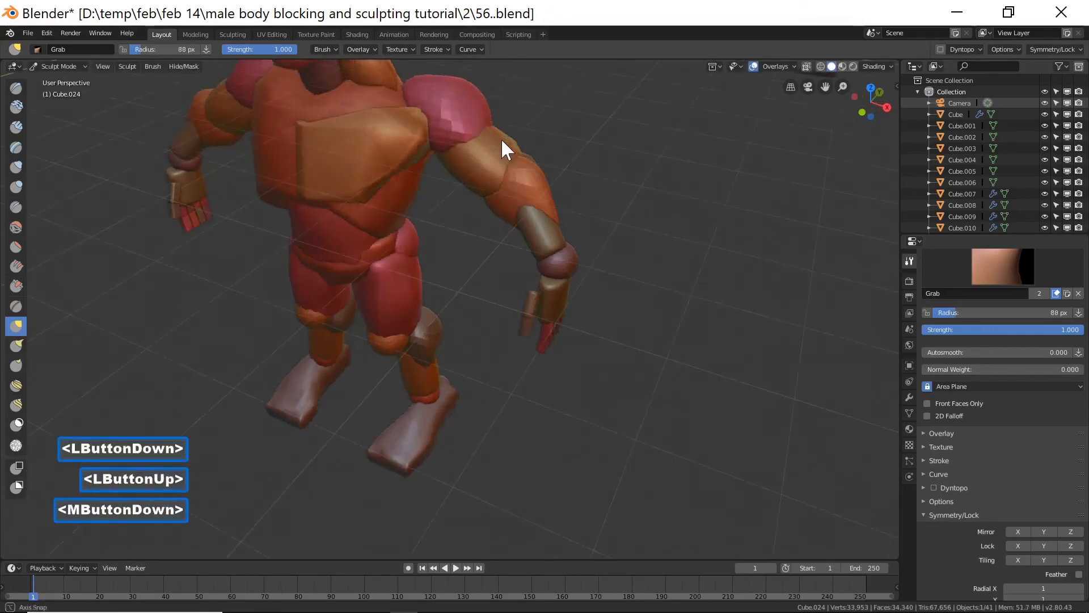
{"action": "left_click_drag", "start_coordinate": [414, 111], "coordinate": [406, 89]}
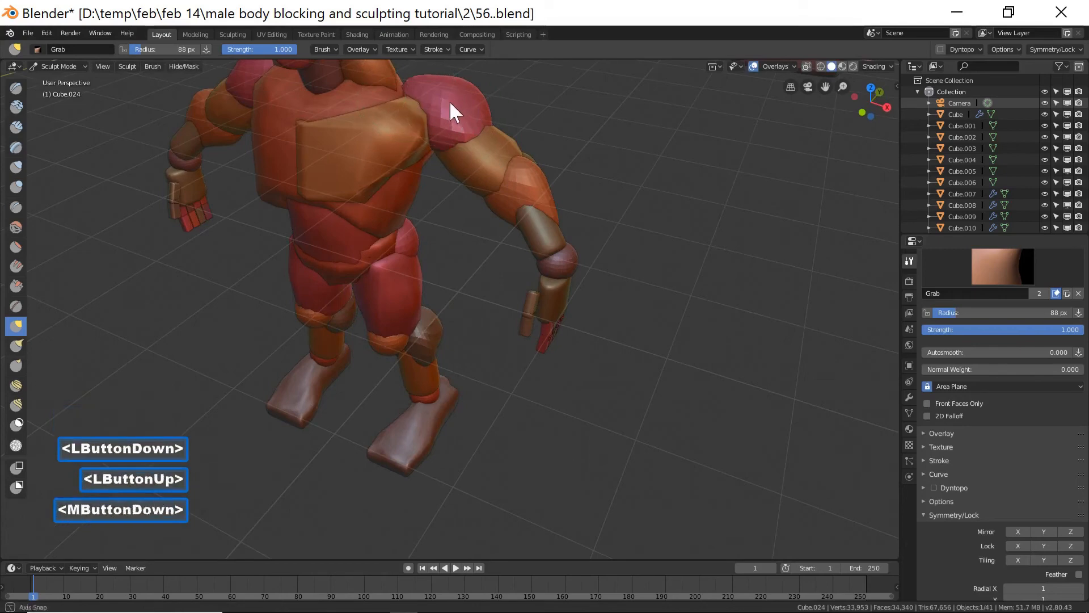
{"action": "middle_click_drag", "start_coordinate": [451, 97], "coordinate": [428, 106]}
{"action": "mouse_move", "coordinate": [428, 106]}
{"action": "left_mouse_down"}
{"action": "mouse_move", "coordinate": [404, 94]}
{"action": "mouse_move", "coordinate": [380, 106]}
{"action": "left_mouse_up"}
{"action": "middle_click_drag", "start_coordinate": [380, 106], "coordinate": [427, 112]}
{"action": "left_click_drag", "start_coordinate": [329, 133], "coordinate": [355, 150]}
Reduce the brush radius to 50 px and refine the chest plate's outline with Grab.
{"action": "key", "text": "f"}
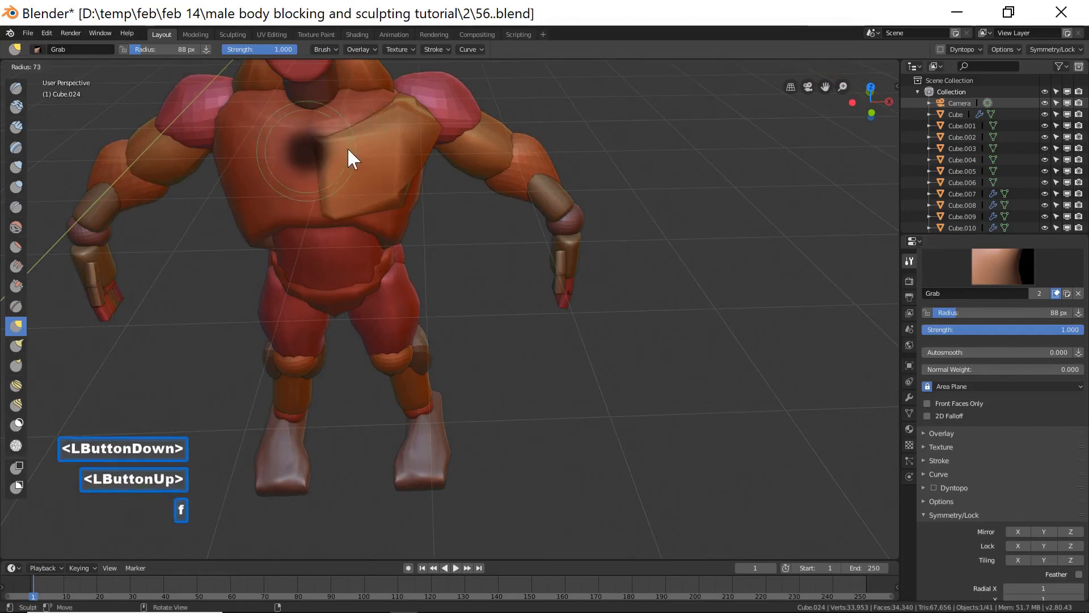
{"action": "left_click", "coordinate": [335, 144]}
{"action": "left_click_drag", "start_coordinate": [348, 111], "coordinate": [361, 132]}
{"action": "middle_click_drag", "start_coordinate": [448, 105], "coordinate": [401, 107]}
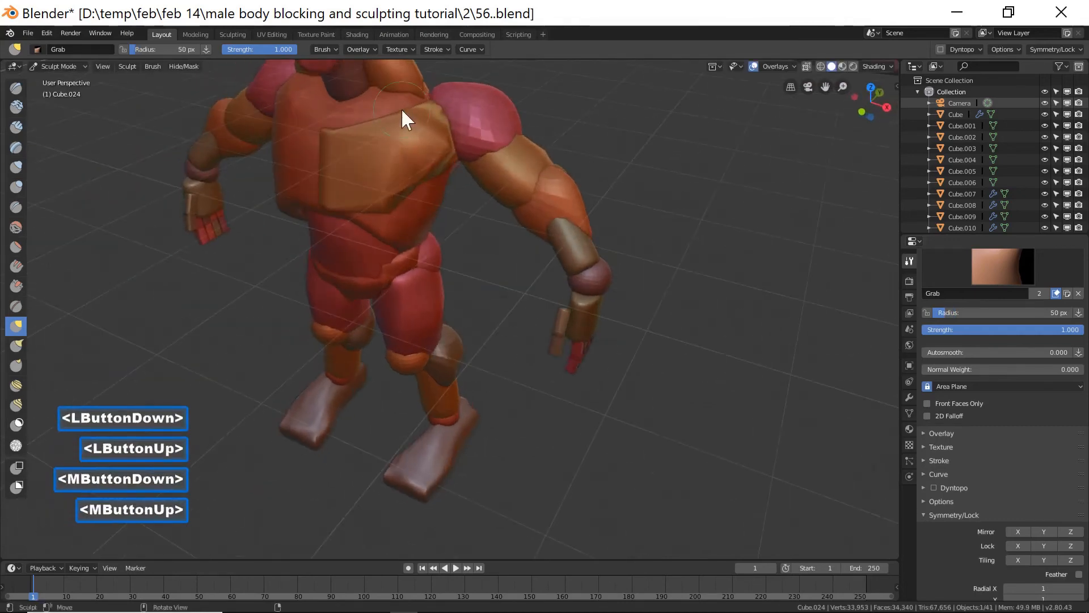
{"action": "left_click", "coordinate": [445, 143], "text": "shift"}
{"action": "mouse_move", "coordinate": [529, 141]}
{"action": "middle_mouse_down"}
{"action": "mouse_move", "coordinate": [511, 100]}
{"action": "mouse_move", "coordinate": [427, 178]}
{"action": "middle_mouse_up"}
{"action": "left_click_drag", "start_coordinate": [426, 177], "coordinate": [439, 179]}
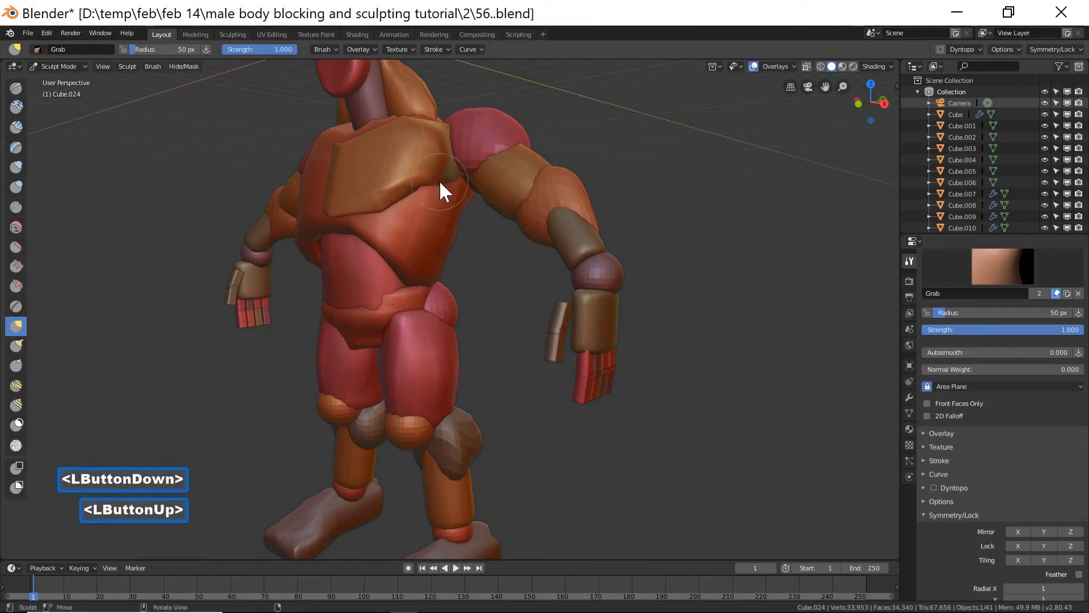
{"action": "double_click", "coordinate": [438, 180], "text": "shift"}
{"action": "middle_click_drag", "start_coordinate": [438, 185], "coordinate": [517, 193]}
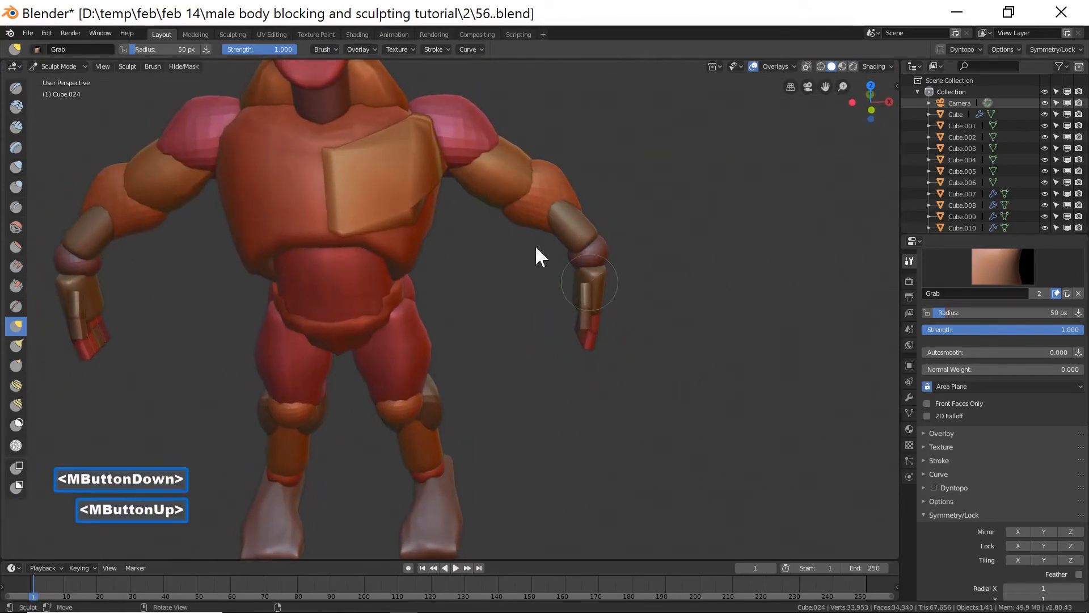
Return to Object Mode and inspect the whole figure.
{"action": "left_click", "coordinate": [59, 66]}
{"action": "double_click", "coordinate": [76, 76]}
{"action": "middle_click_drag", "start_coordinate": [532, 307], "coordinate": [550, 286]}
{"action": "left_click", "coordinate": [660, 315]}
{"action": "scroll", "coordinate": [661, 315], "scroll_direction": "down", "scroll_amount": 3}
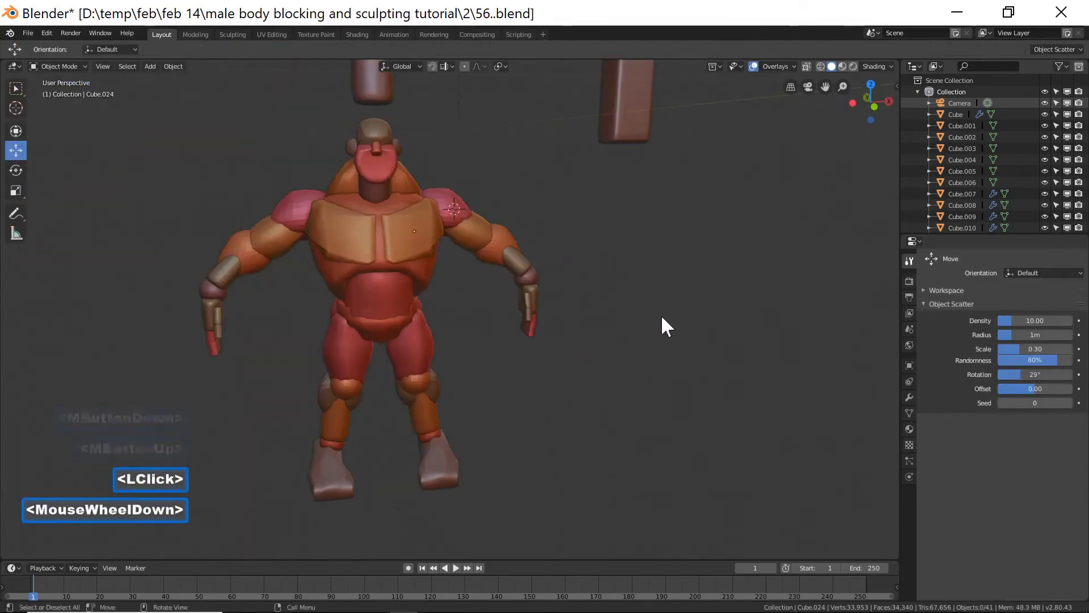
{"action": "middle_click_drag", "start_coordinate": [662, 314], "coordinate": [529, 295]}
Select the knee sphere and try to move it.
{"action": "left_click", "coordinate": [387, 401]}
{"action": "left_click_drag", "start_coordinate": [429, 400], "coordinate": [434, 397]}
{"action": "middle_click_drag", "start_coordinate": [434, 397], "coordinate": [529, 376]}
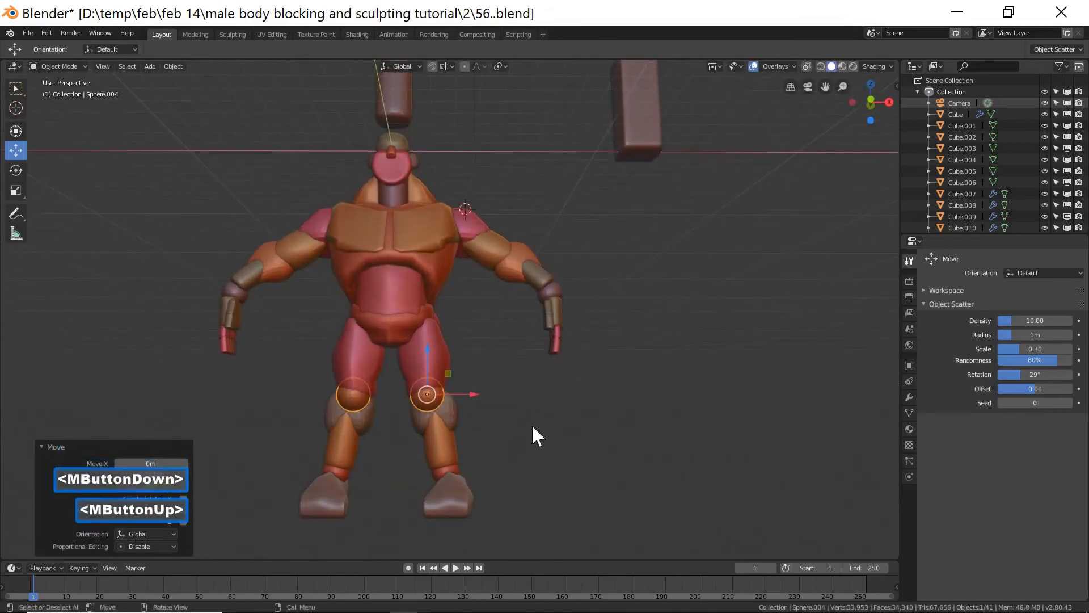
{"action": "left_click", "coordinate": [493, 306]}
{"action": "middle_click_drag", "start_coordinate": [633, 322], "coordinate": [649, 351]}
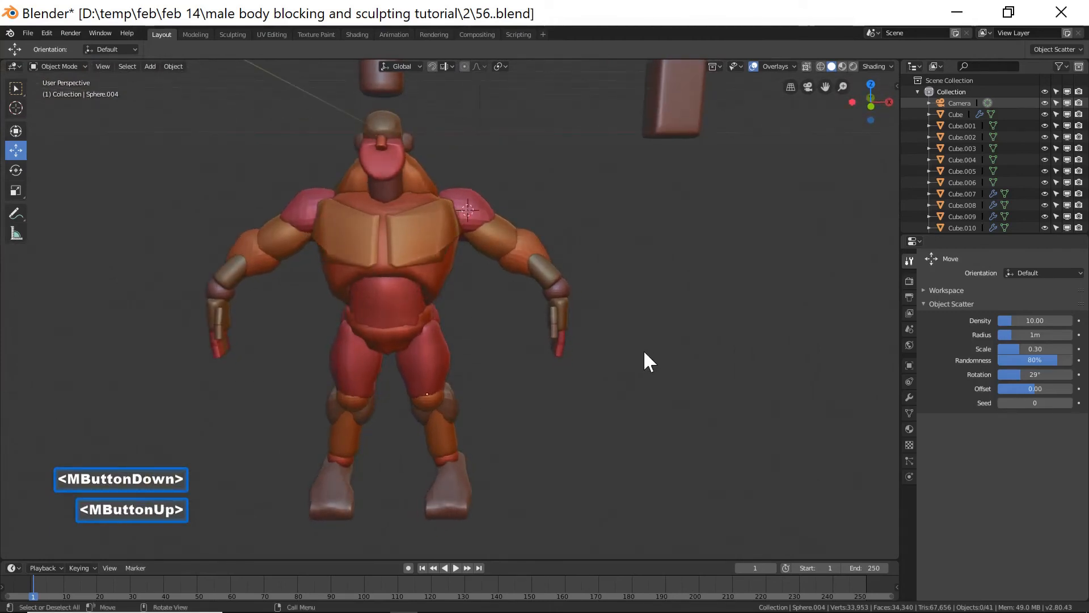
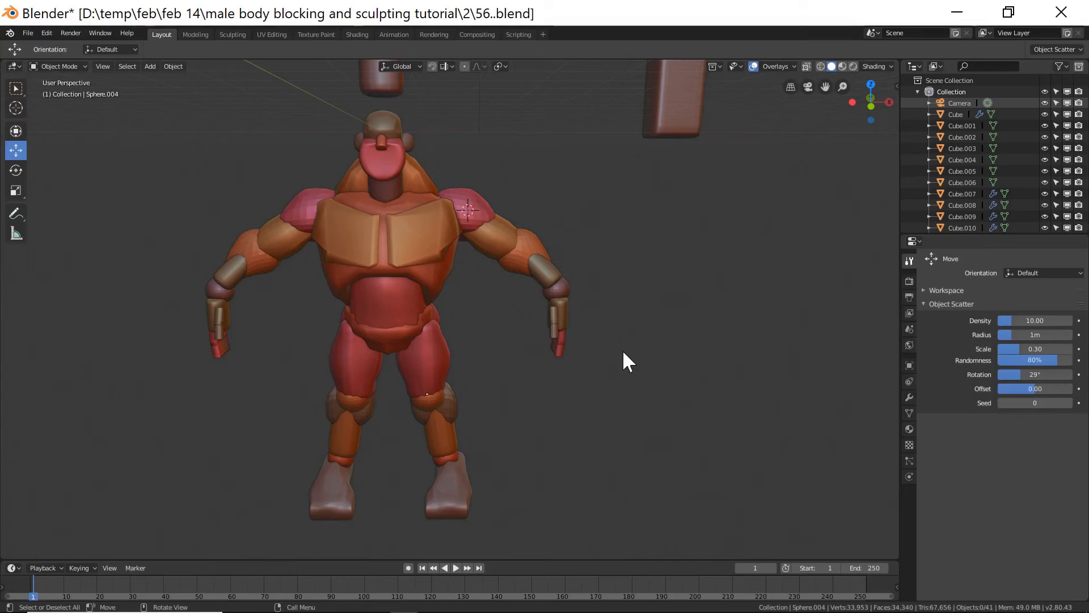
Review the list of enabled add-ons in Preferences, such as Bool Tool, and close the window.
{"action": "left_click", "coordinate": [48, 33]}
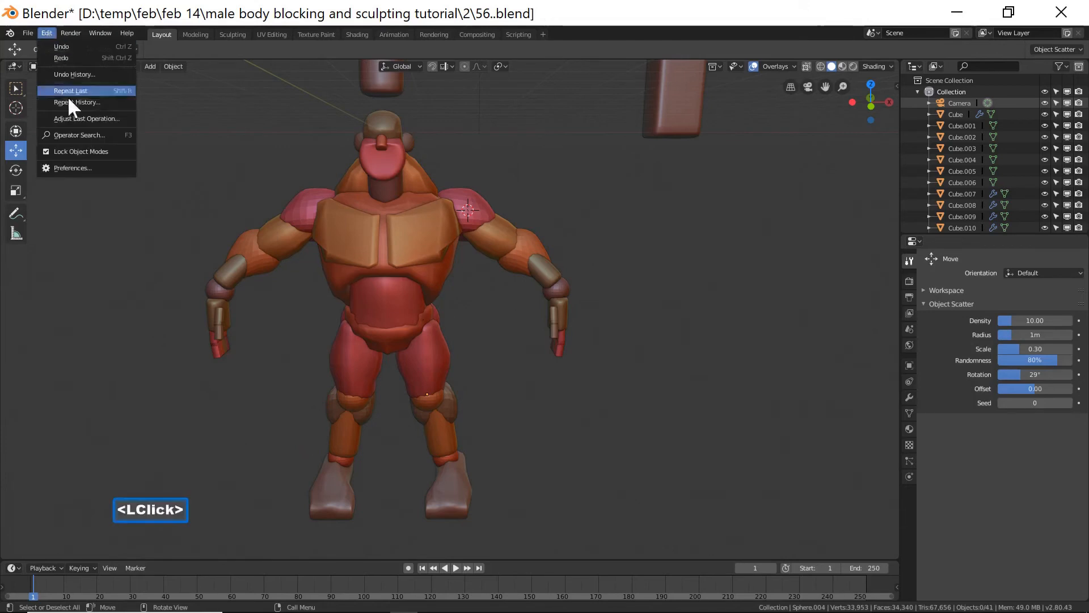
{"action": "left_click", "coordinate": [72, 166]}
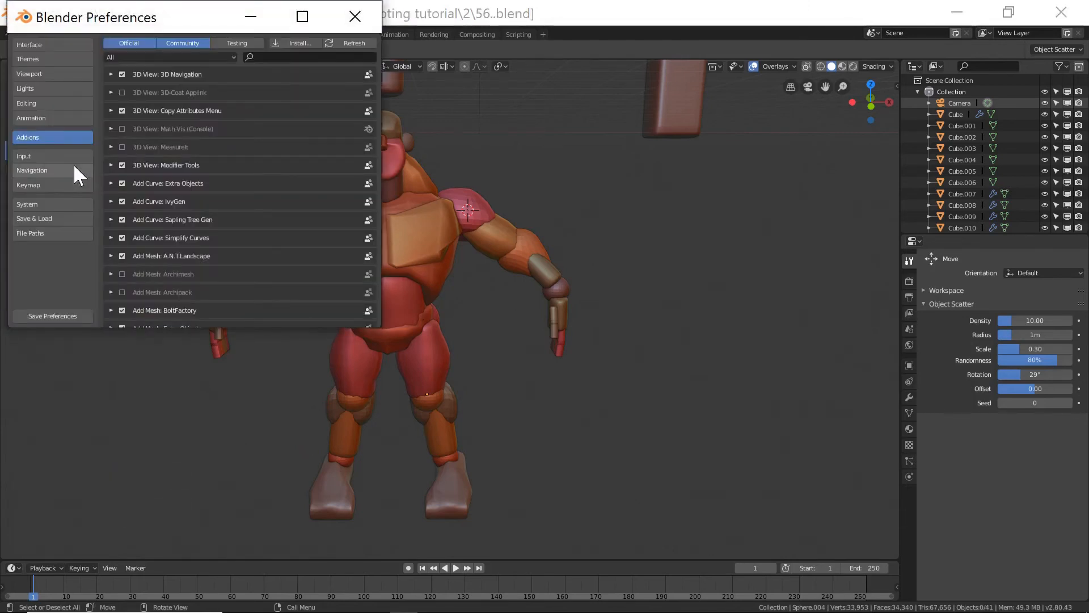
{"action": "scroll", "coordinate": [200, 212], "scroll_direction": "down", "scroll_amount": 1}
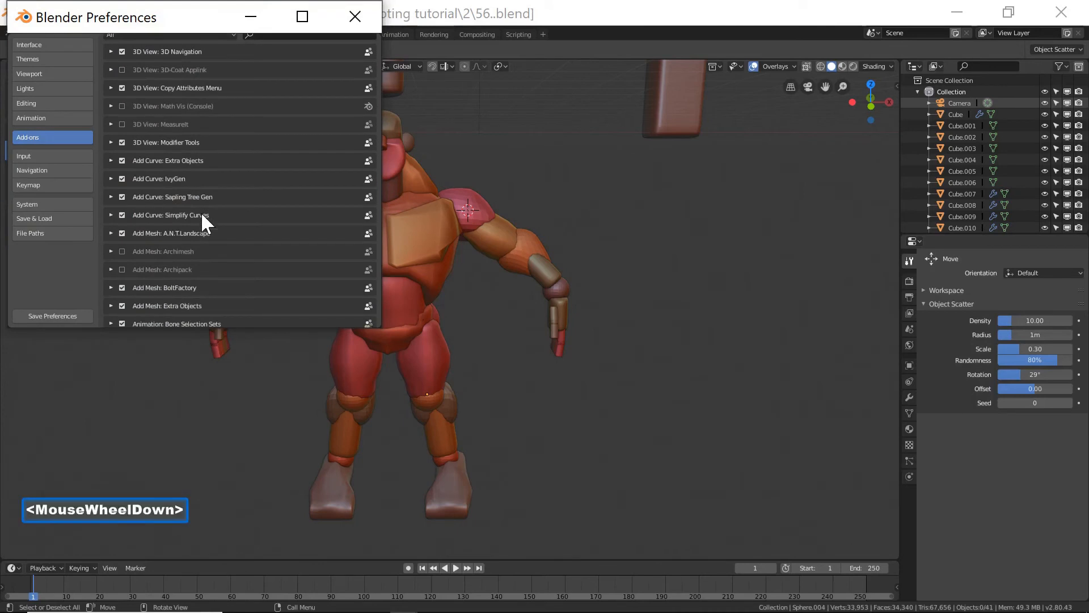
{"action": "scroll", "coordinate": [201, 212], "scroll_direction": "down", "scroll_amount": 1}
{"action": "scroll", "coordinate": [201, 212], "scroll_direction": "down", "scroll_amount": 1}
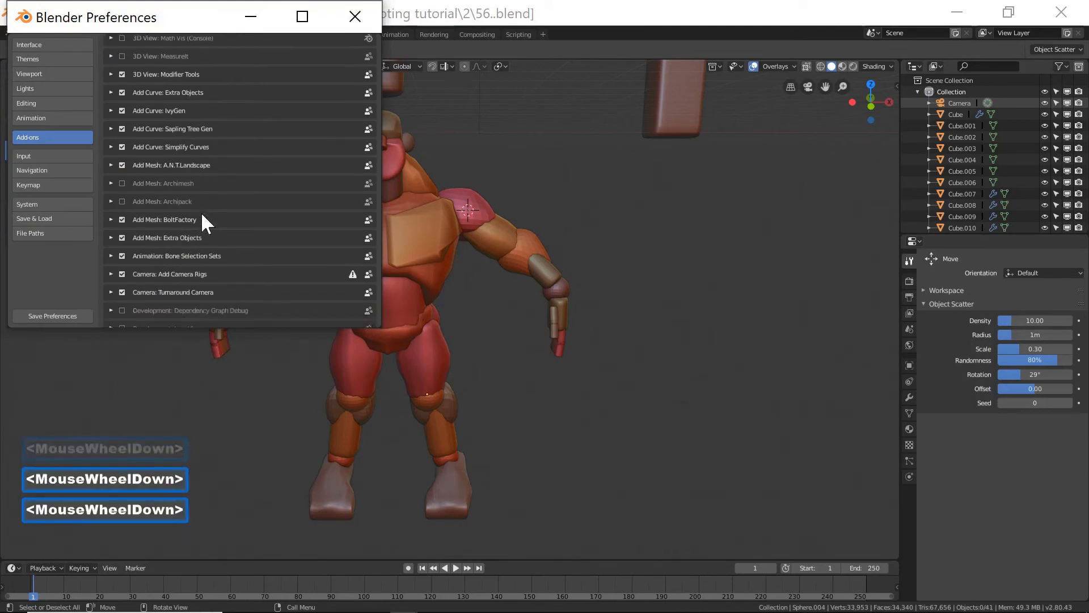
{"action": "scroll", "coordinate": [201, 212], "scroll_direction": "down", "scroll_amount": 6}
{"action": "scroll", "coordinate": [201, 212], "scroll_direction": "down", "scroll_amount": 5}
{"action": "scroll", "coordinate": [204, 215], "scroll_direction": "down", "scroll_amount": 5}
{"action": "scroll", "coordinate": [204, 216], "scroll_direction": "down", "scroll_amount": 4}
{"action": "scroll", "coordinate": [202, 213], "scroll_direction": "down", "scroll_amount": 4}
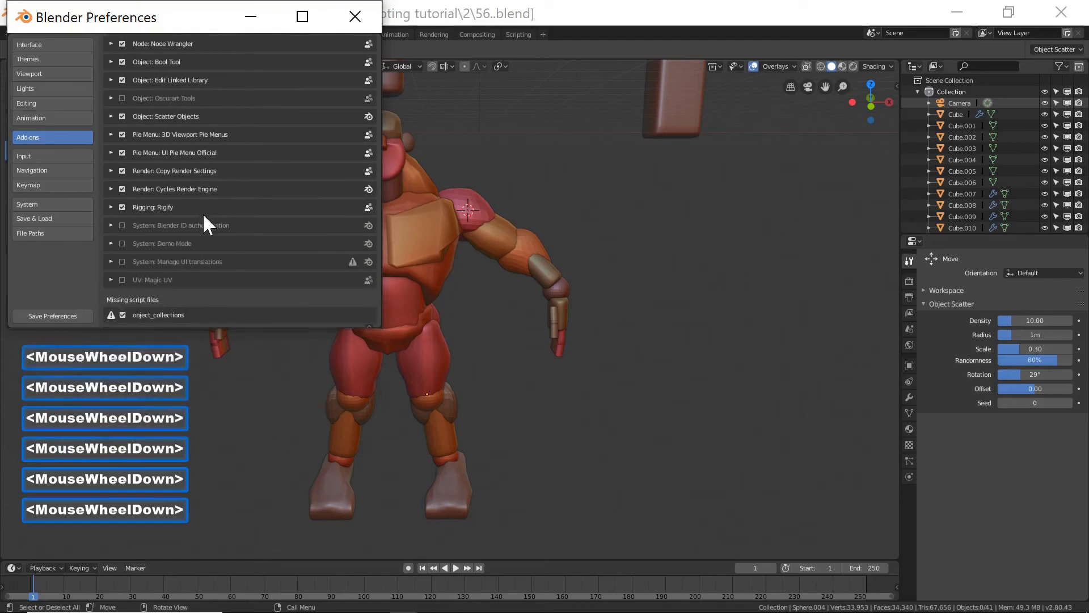
{"action": "scroll", "coordinate": [202, 212], "scroll_direction": "up", "scroll_amount": 6}
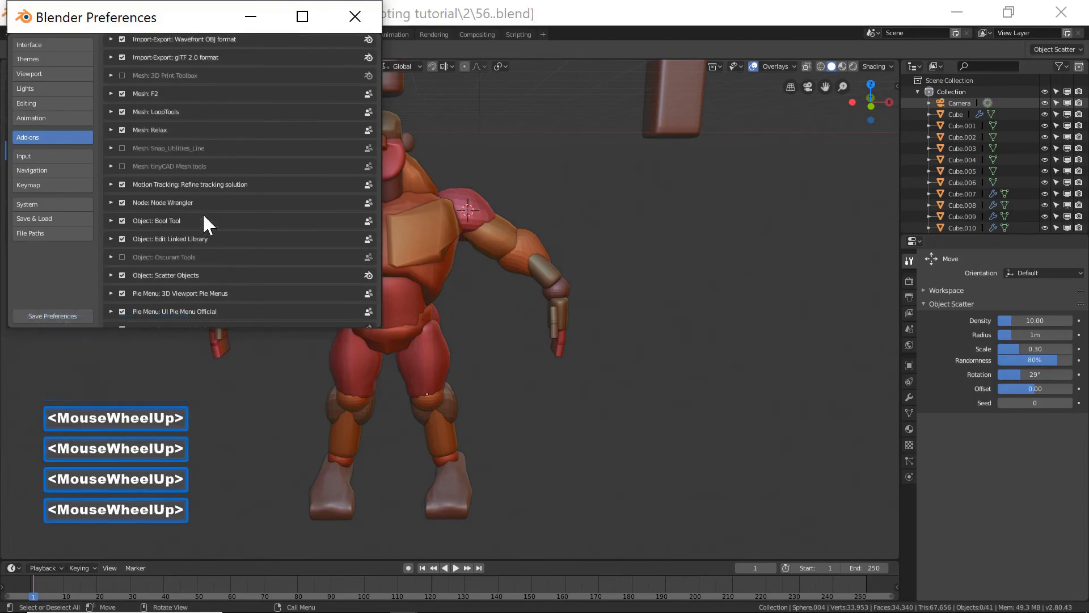
{"action": "scroll", "coordinate": [204, 215], "scroll_direction": "up", "scroll_amount": 3}
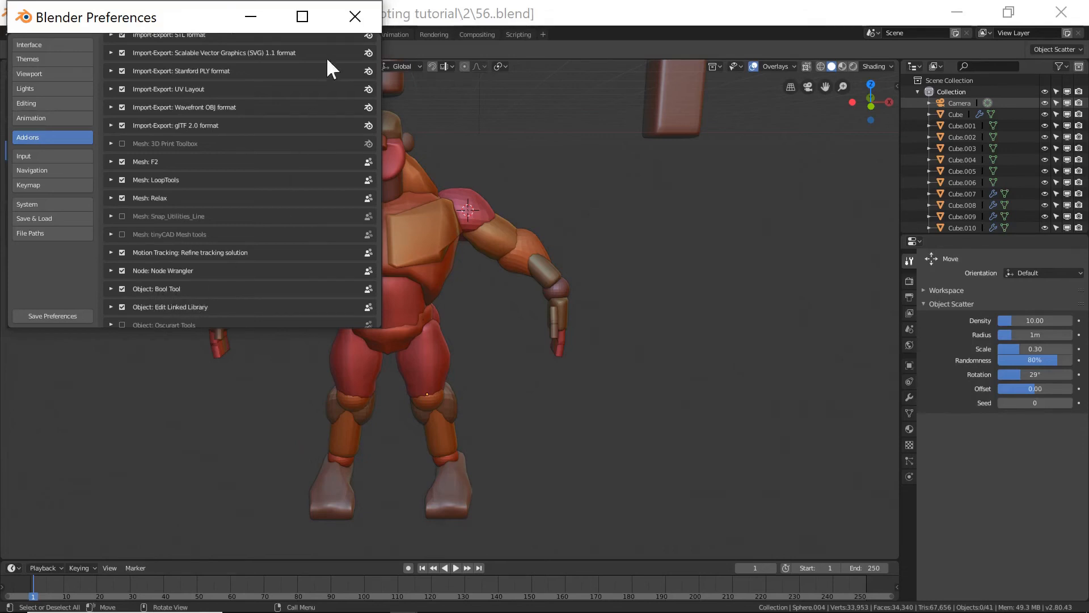
{"action": "left_click", "coordinate": [356, 19]}
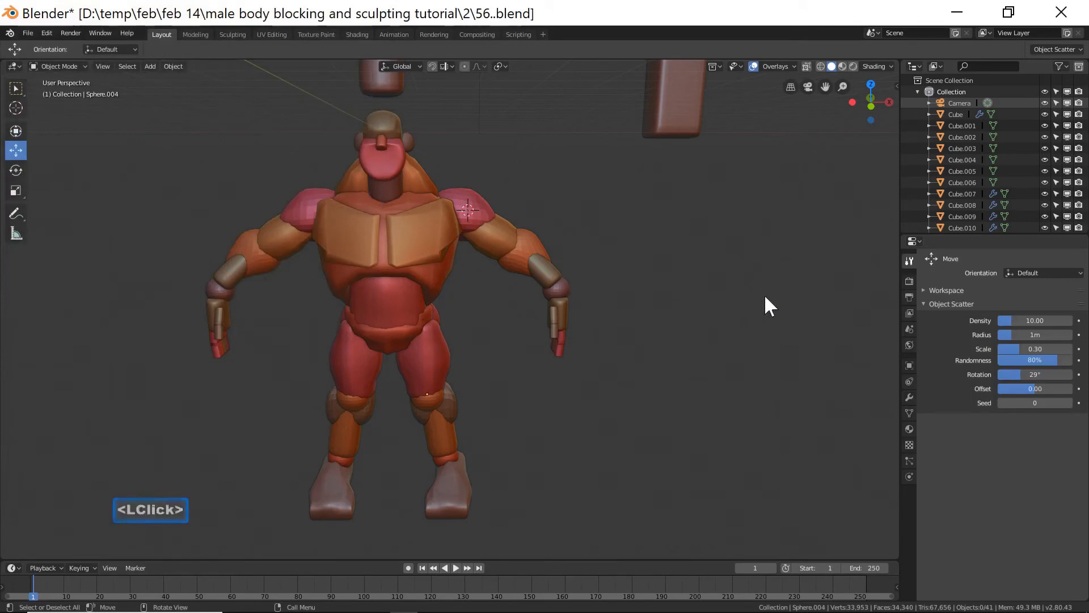
Open the viewport sidebar and switch it to the Bool Tool panel.
{"action": "key", "text": "n"}
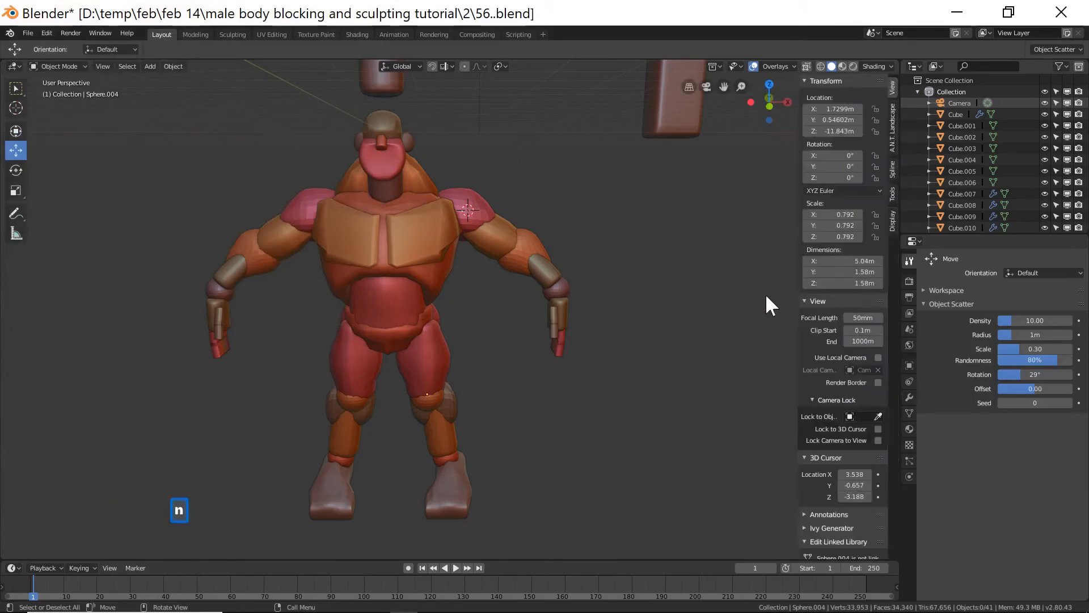
{"action": "left_click", "coordinate": [893, 194]}
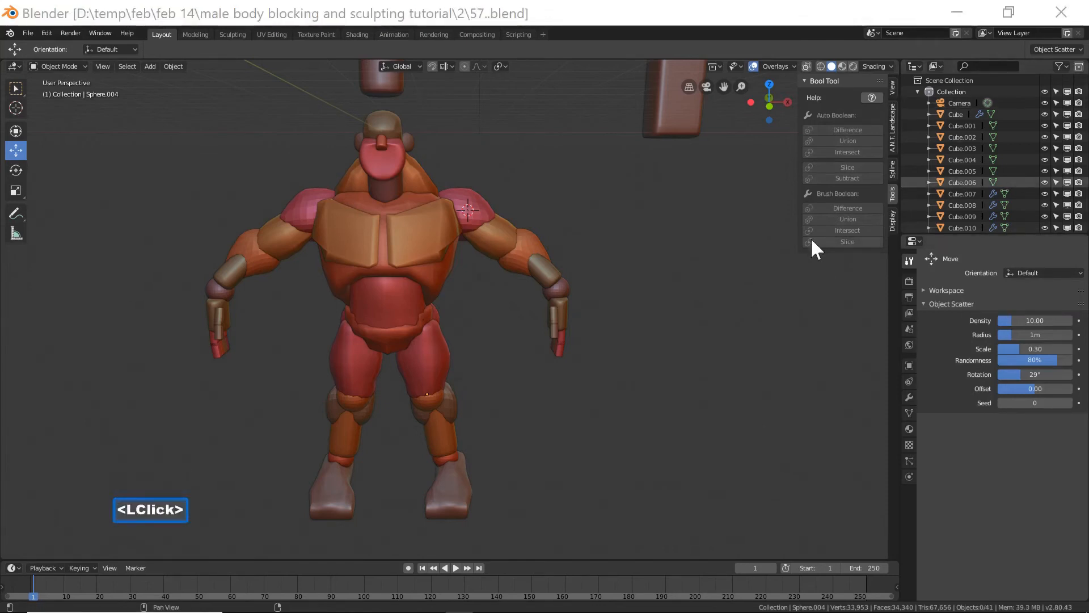
{"action": "left_click", "coordinate": [642, 405]}
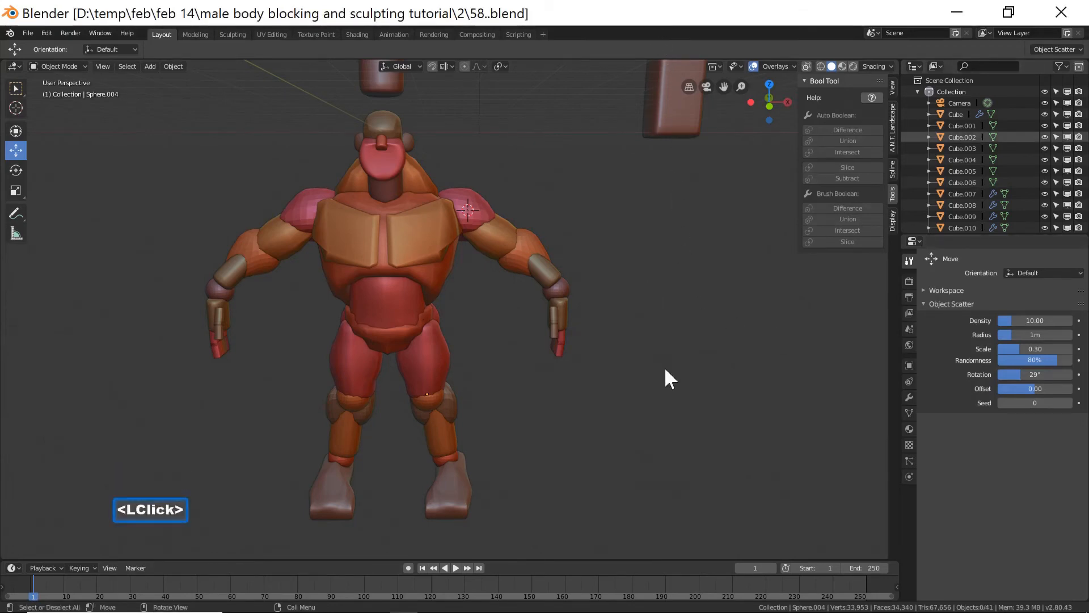
Switch to front orthographic view and move the cylinder above the head further up.
{"action": "key", "text": "End"}
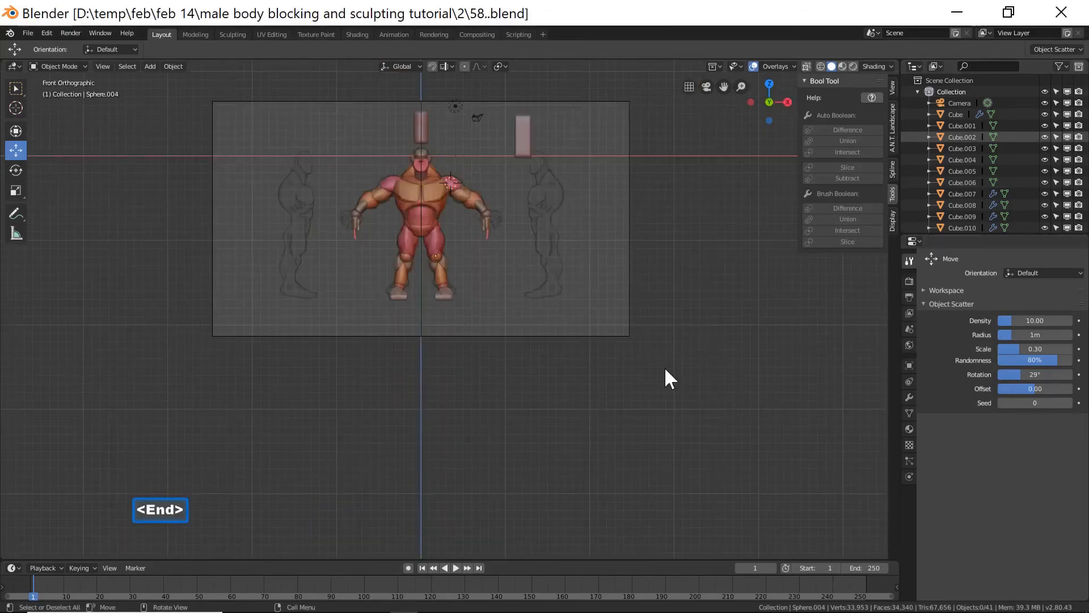
{"action": "scroll", "coordinate": [618, 344], "scroll_direction": "up", "scroll_amount": 2}
{"action": "scroll", "coordinate": [618, 341], "scroll_direction": "up", "scroll_amount": 1}
{"action": "middle_click_drag", "start_coordinate": [593, 310], "coordinate": [593, 397], "text": "shift"}
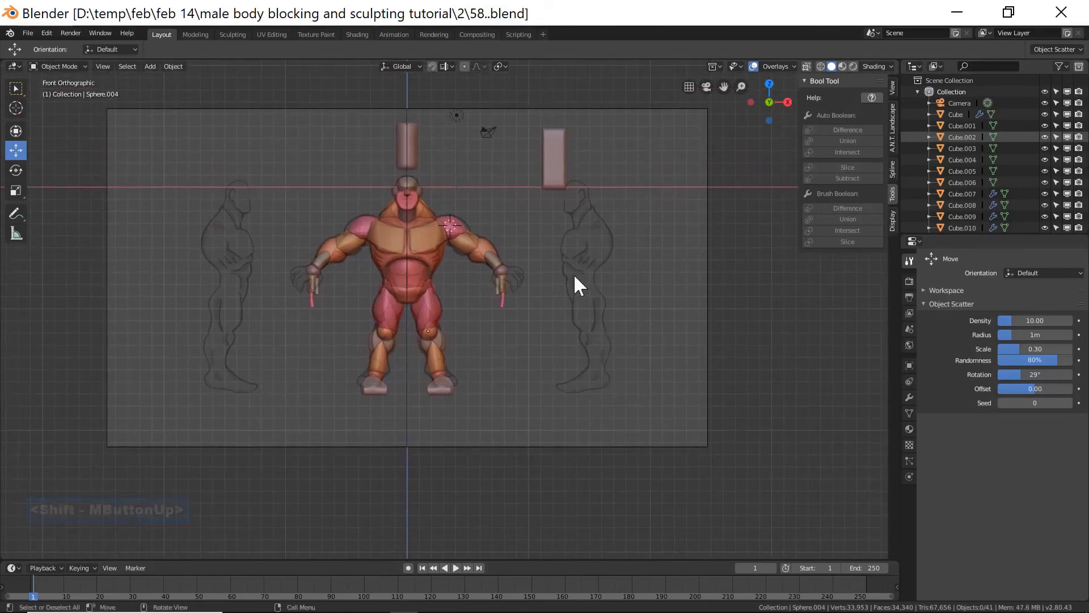
{"action": "left_click", "coordinate": [415, 156]}
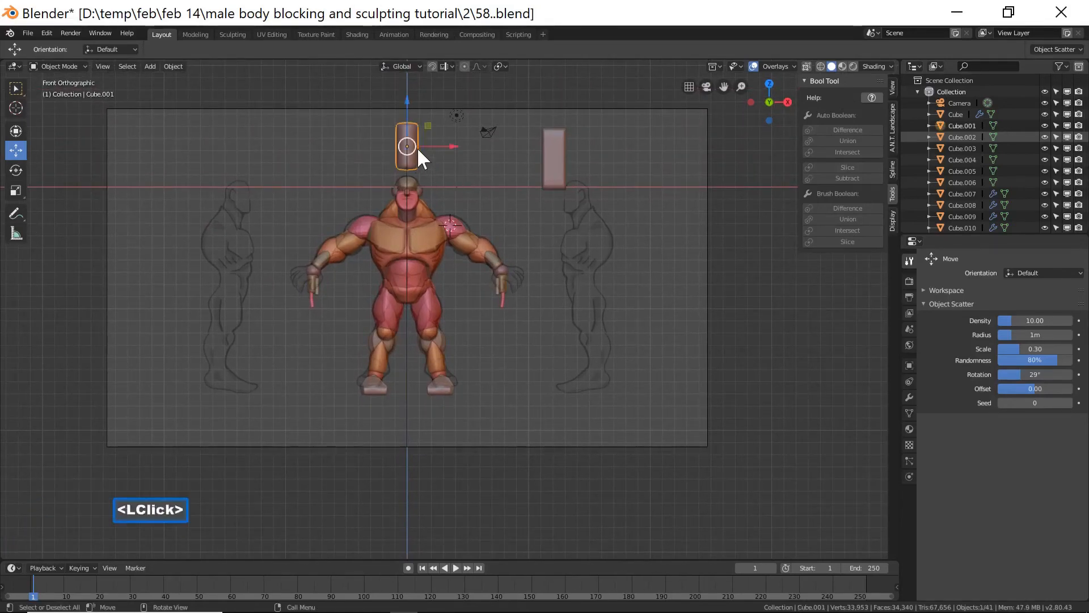
{"action": "middle_click_drag", "start_coordinate": [476, 175], "coordinate": [477, 237], "text": "shift"}
{"action": "left_click_drag", "start_coordinate": [403, 166], "coordinate": [403, 97]}
Move the other block above the model up 7.98 m along Z.
{"action": "left_click", "coordinate": [547, 221]}
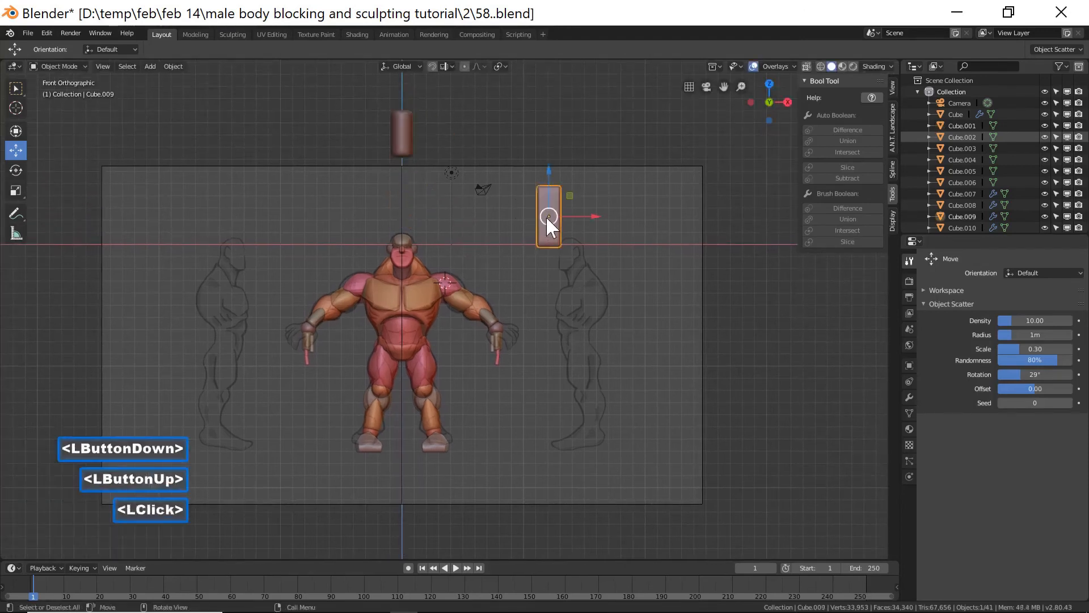
{"action": "left_click_drag", "start_coordinate": [548, 173], "coordinate": [549, 75]}
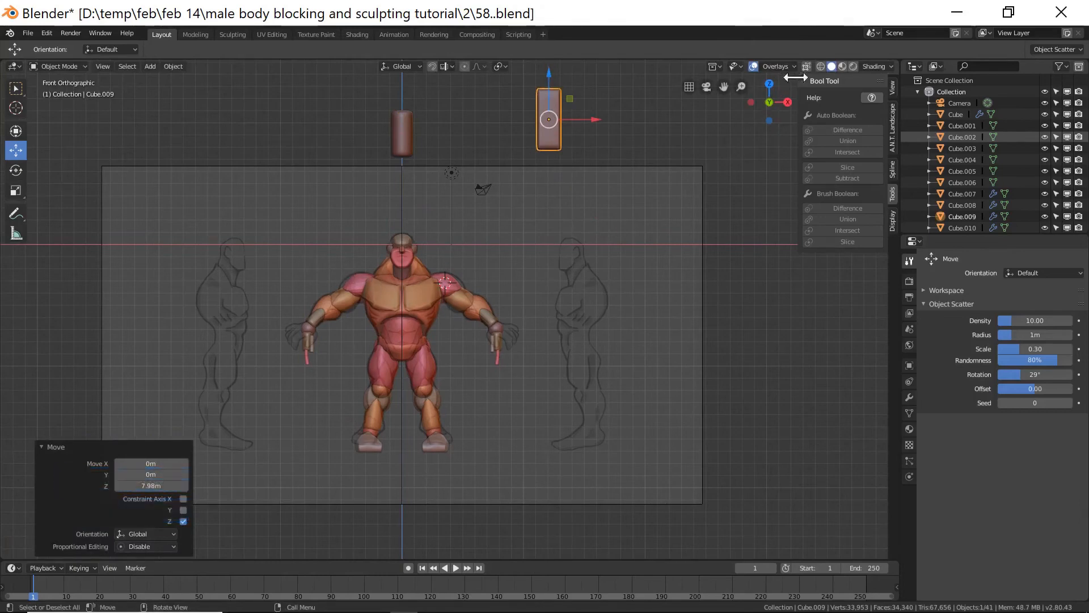
Box-select the character's parts in wireframe view, leaving out the two blocks and the light.
{"action": "left_click", "coordinate": [820, 65]}
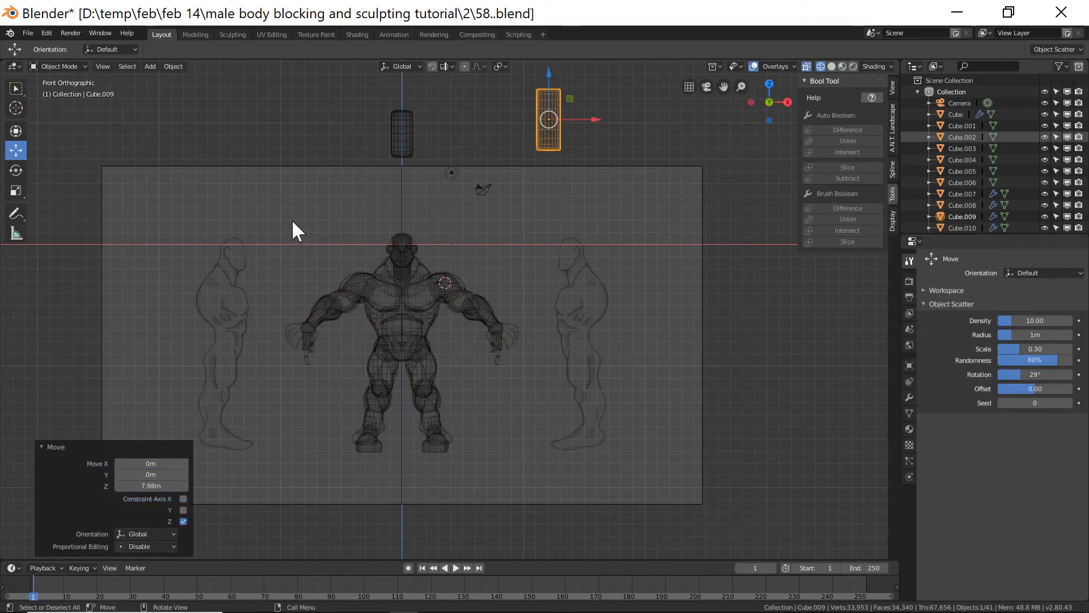
{"action": "key", "text": "b"}
{"action": "left_click_drag", "start_coordinate": [280, 223], "coordinate": [518, 469]}
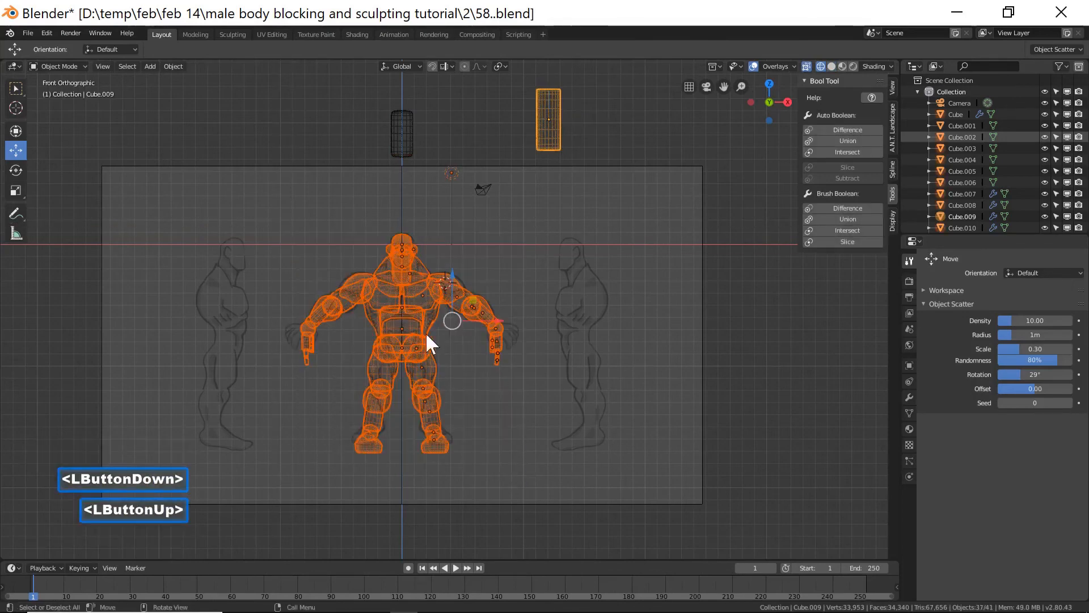
{"action": "left_click", "coordinate": [551, 134], "text": "shift"}
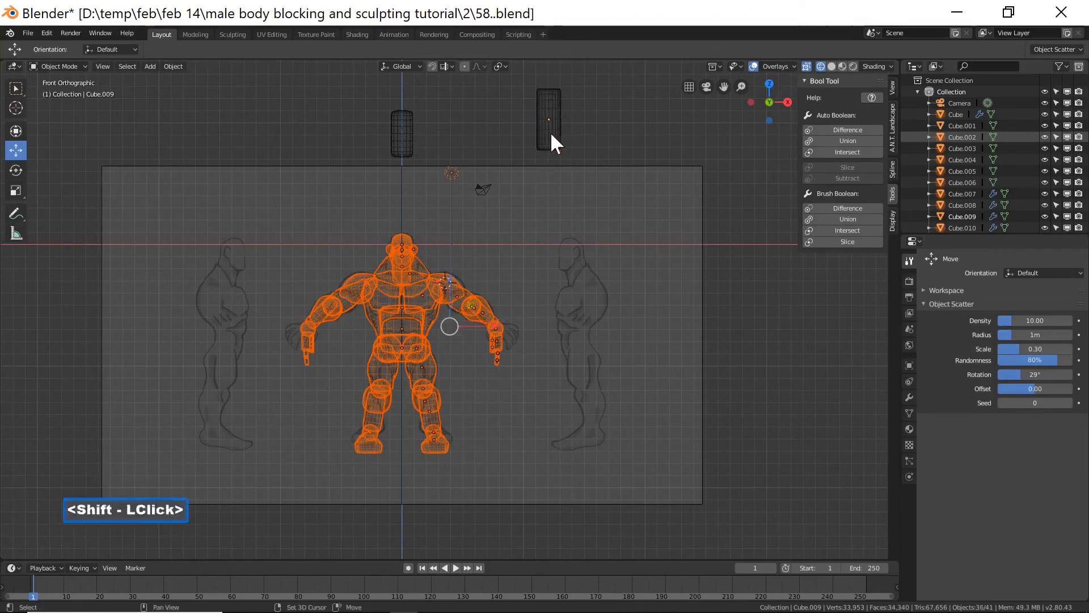
{"action": "left_click", "coordinate": [452, 172], "text": "shift"}
{"action": "left_click", "coordinate": [452, 172], "text": "shift"}
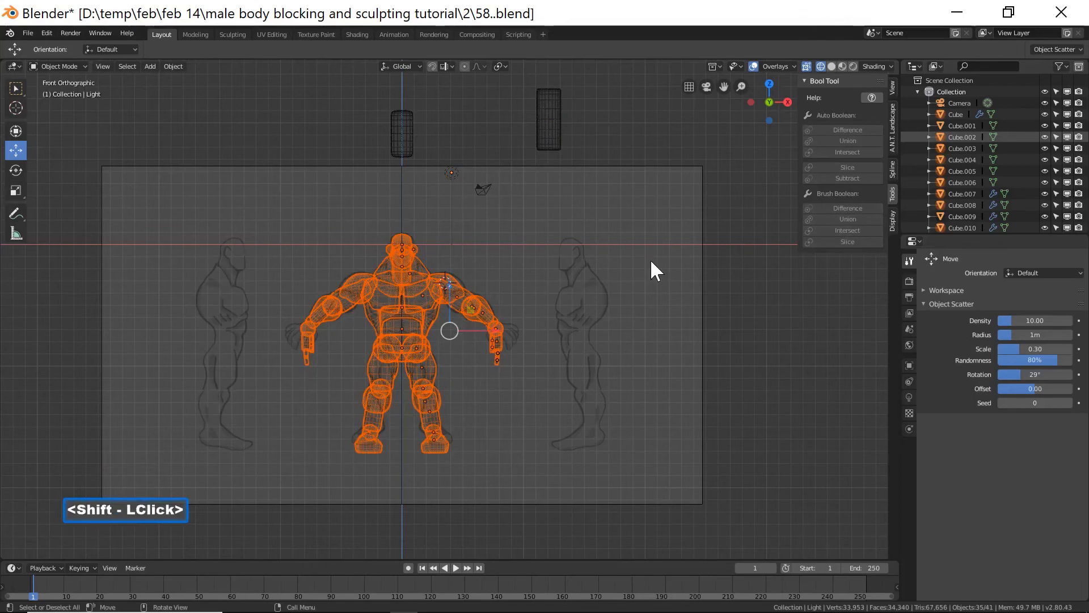
{"action": "left_click", "coordinate": [832, 66]}
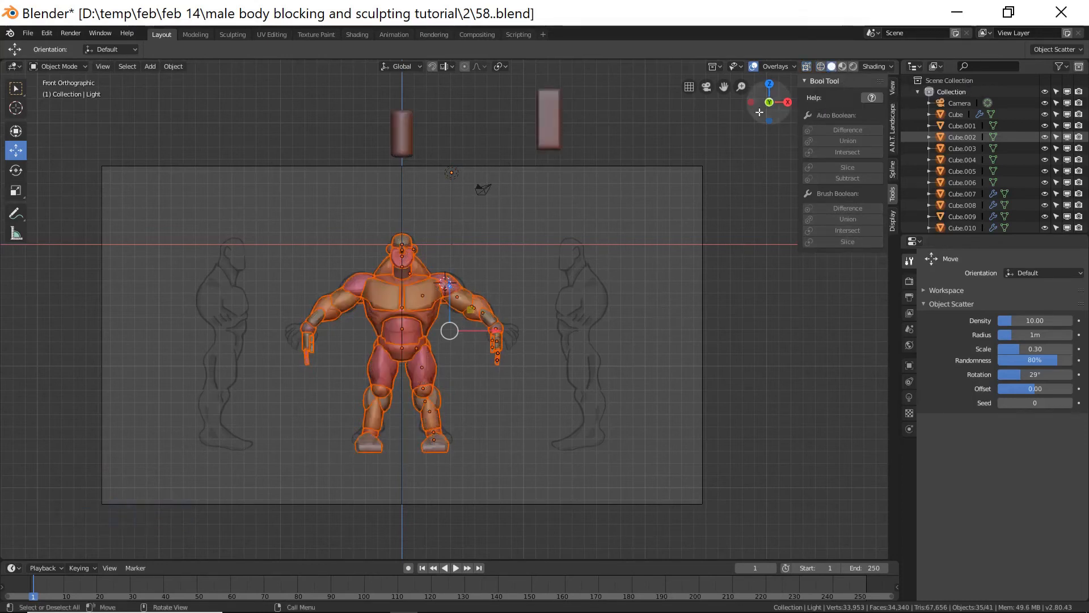
Deselect all objects in the scene.
{"action": "middle_click_drag", "start_coordinate": [579, 345], "coordinate": [588, 295], "text": "ctrl"}
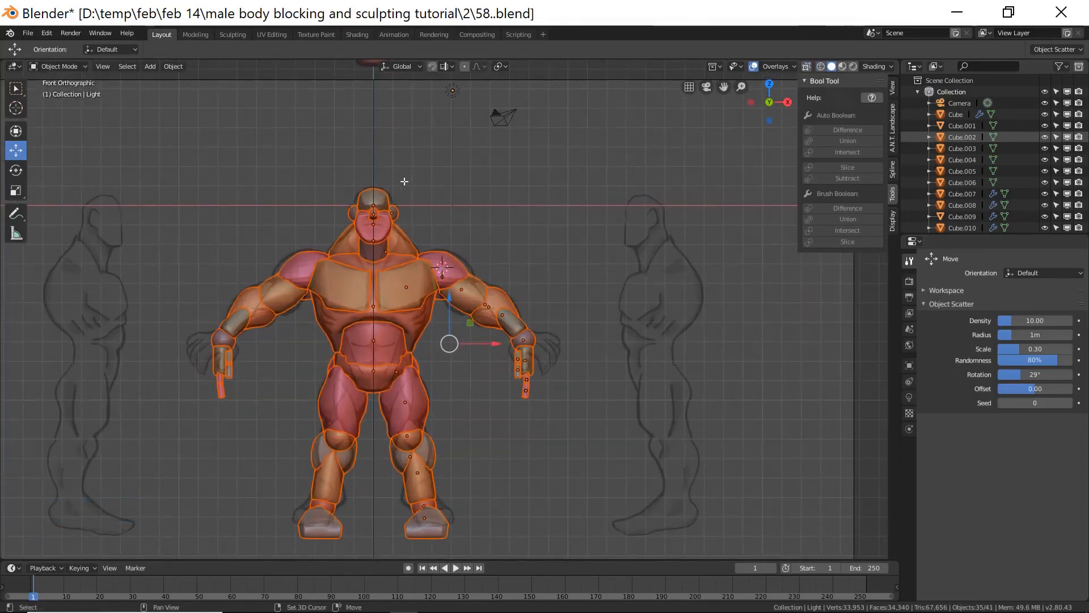
{"action": "left_click", "coordinate": [386, 194], "text": "shift"}
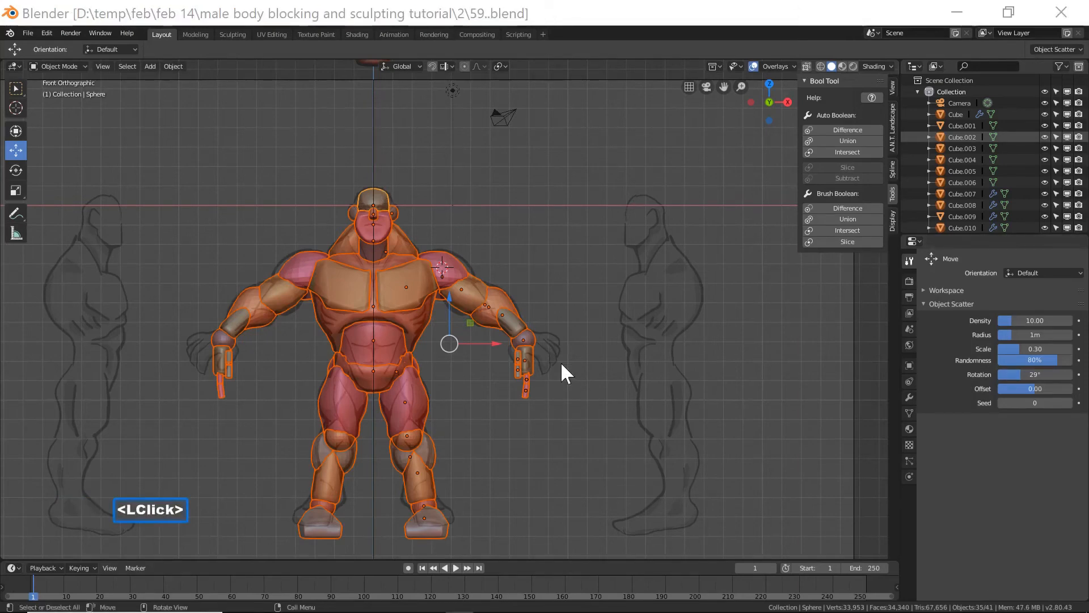
{"action": "left_click", "coordinate": [668, 19]}
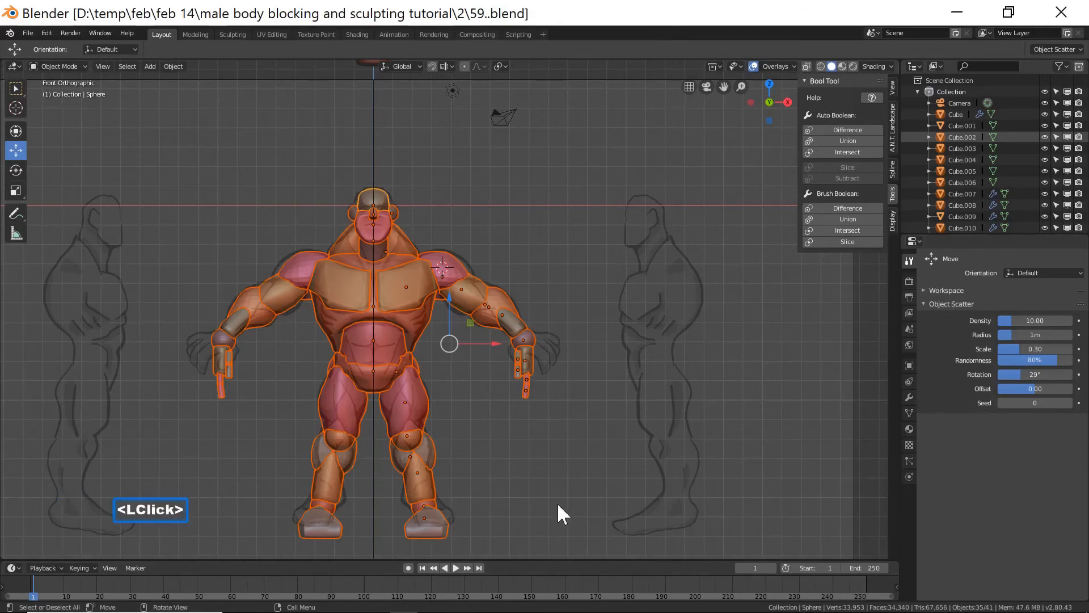
{"action": "left_click", "coordinate": [577, 481]}
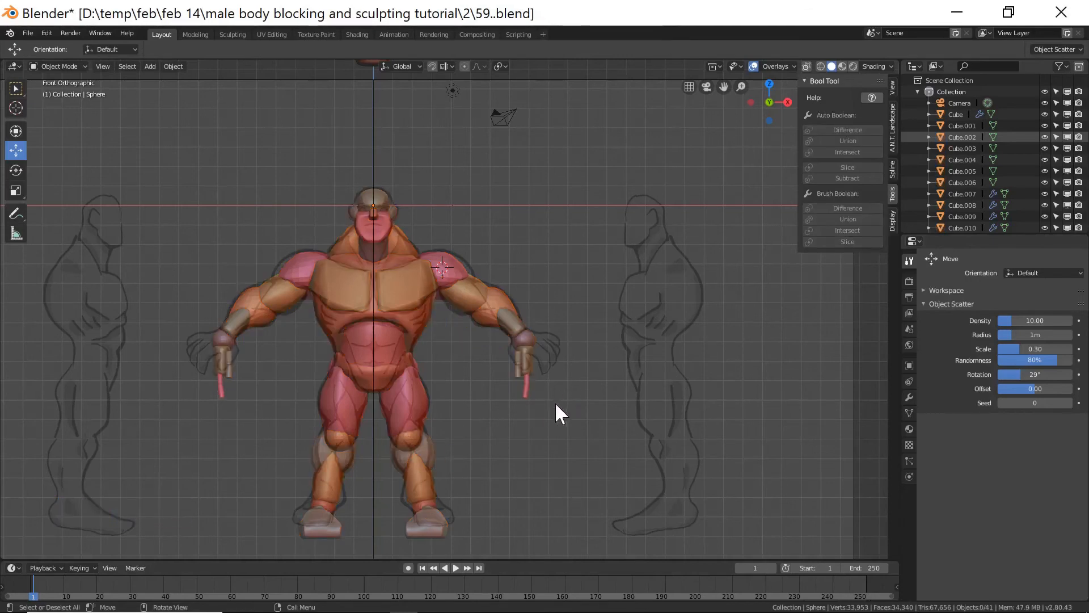
Delete the knee spheres.
{"action": "left_click", "coordinate": [431, 453]}
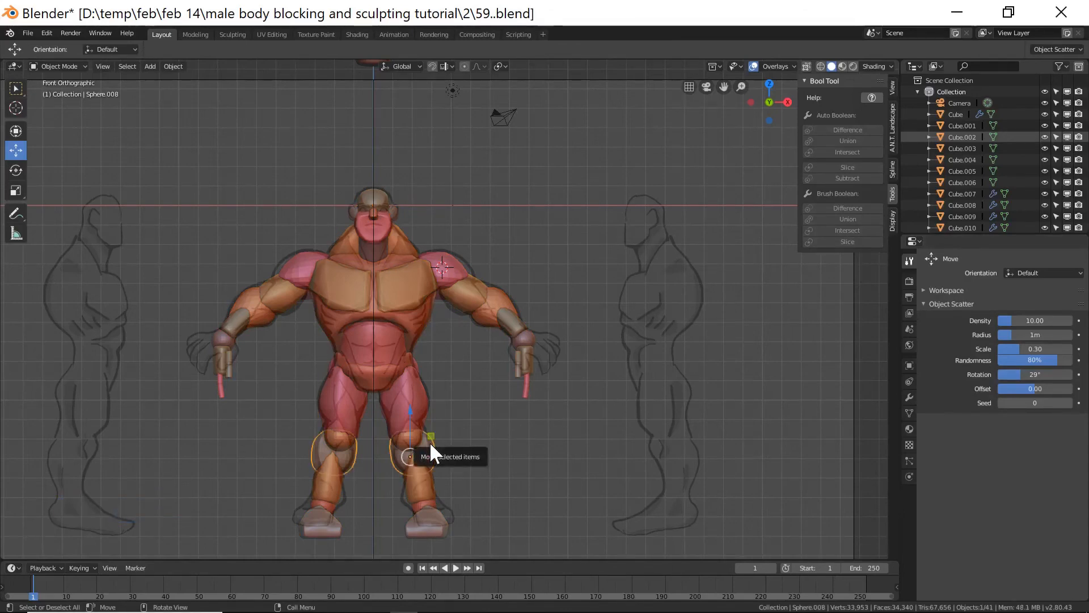
{"action": "key", "text": "x"}
{"action": "left_click", "coordinate": [430, 445]}
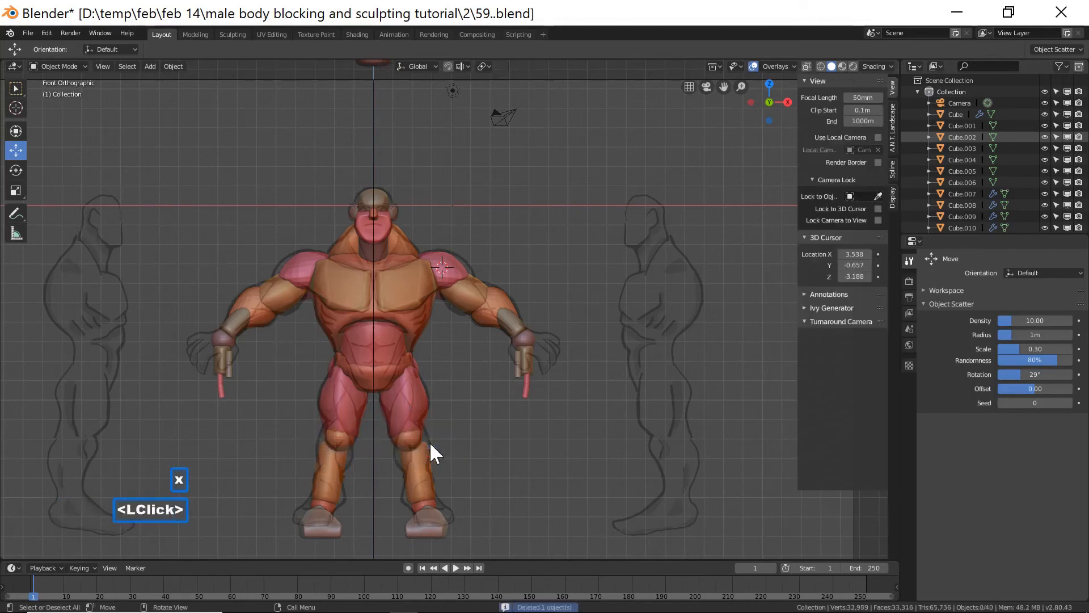
Duplicate the cylinder above the head and move the copy down to the right knee.
{"action": "scroll", "coordinate": [522, 241], "scroll_direction": "down", "scroll_amount": 1}
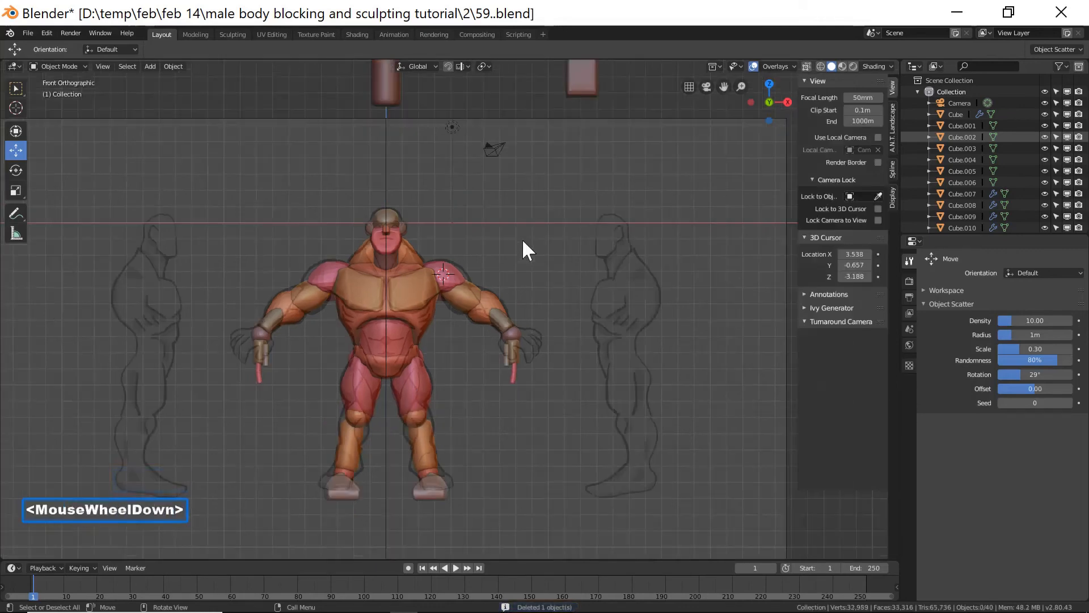
{"action": "left_click", "coordinate": [399, 100]}
{"action": "key", "text": "shift+d"}
{"action": "right_click", "coordinate": [418, 136]}
{"action": "scroll", "coordinate": [432, 163], "scroll_direction": "down", "scroll_amount": 2}
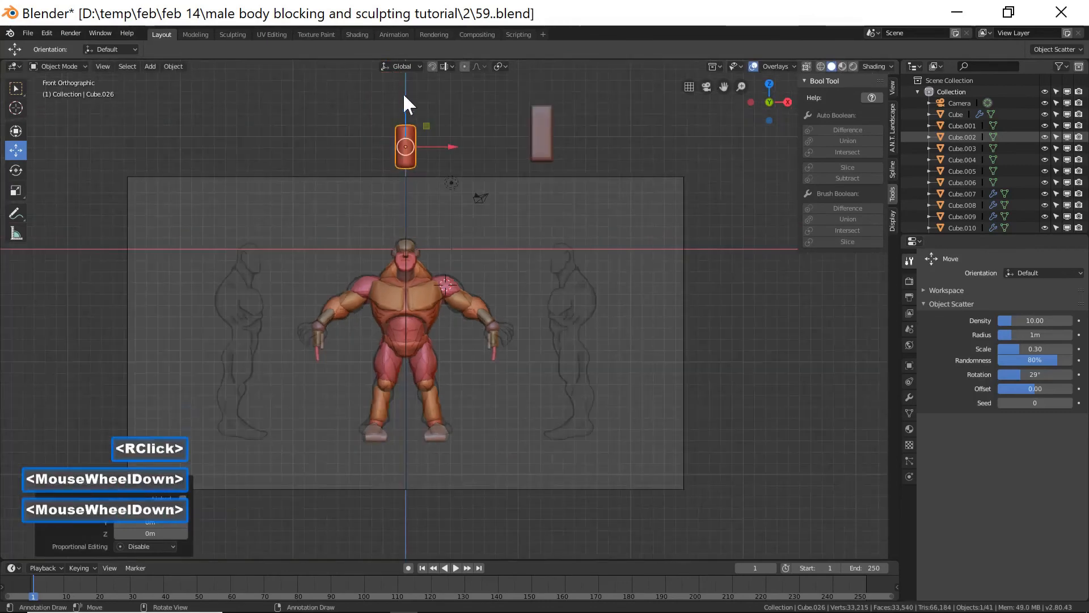
{"action": "left_click_drag", "start_coordinate": [408, 101], "coordinate": [427, 326]}
{"action": "left_click_drag", "start_coordinate": [446, 370], "coordinate": [476, 372]}
{"action": "middle_click_drag", "start_coordinate": [526, 431], "coordinate": [565, 295], "text": "ctrl"}
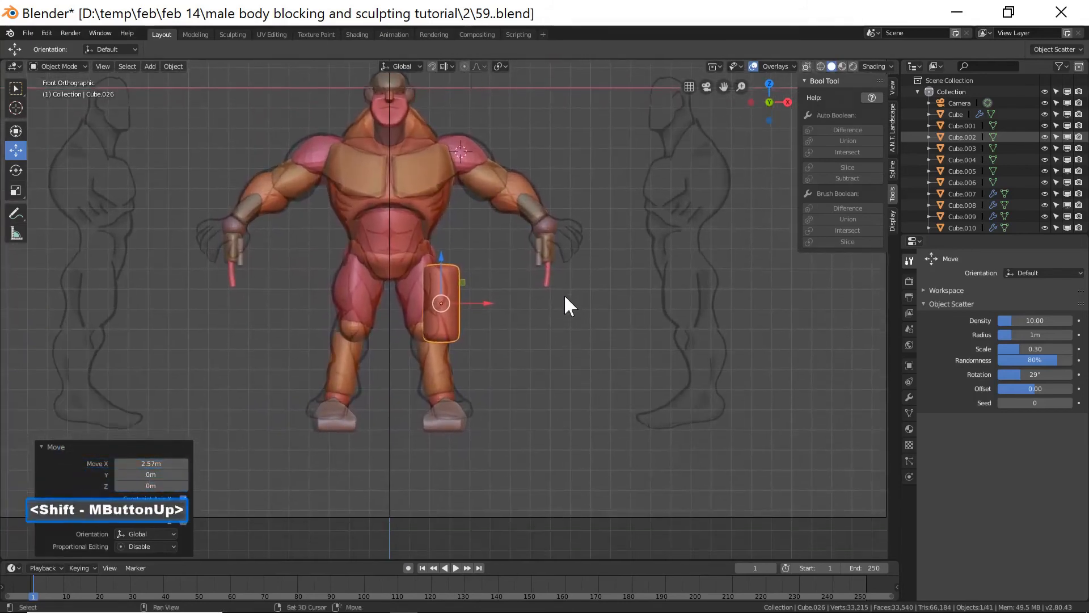
{"action": "middle_click_drag", "start_coordinate": [576, 382], "coordinate": [478, 295], "text": "ctrl"}
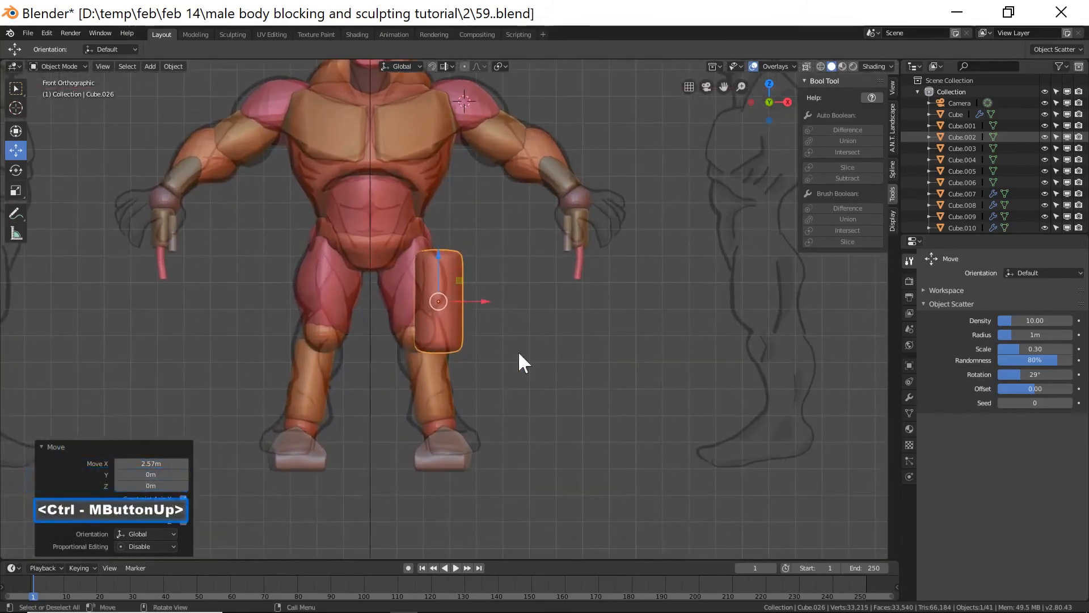
Scale the copied cylinder along Z to shorten it.
{"action": "key", "text": "s"}
{"action": "key", "text": "z"}
{"action": "left_click", "coordinate": [501, 345]}
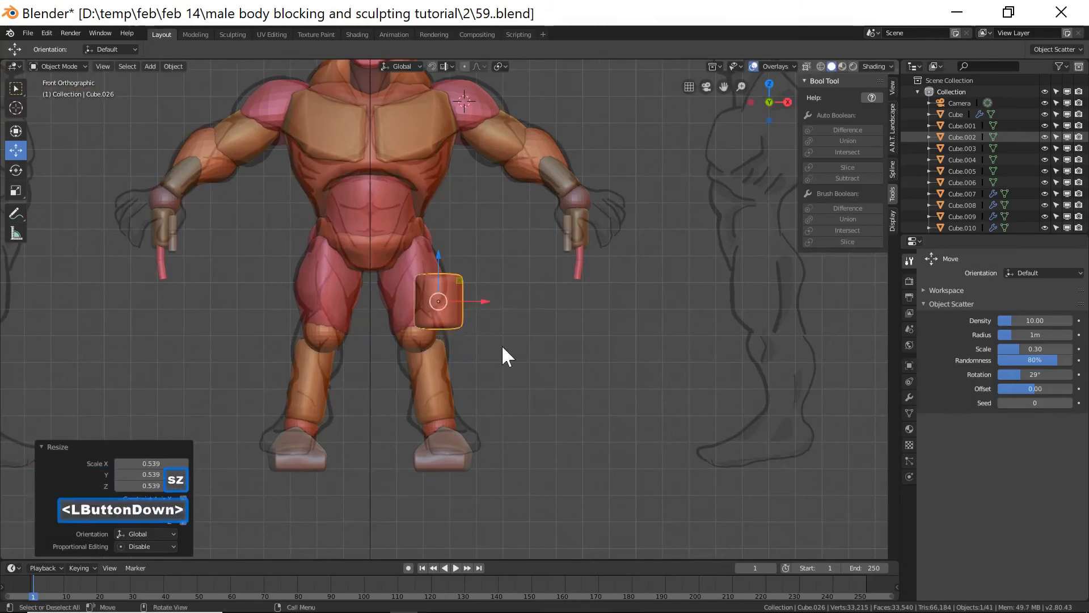
Move the block down onto the right knee and forward 1.66 m along Y.
{"action": "left_click_drag", "start_coordinate": [441, 259], "coordinate": [442, 317]}
{"action": "left_click_drag", "start_coordinate": [489, 369], "coordinate": [423, 309]}
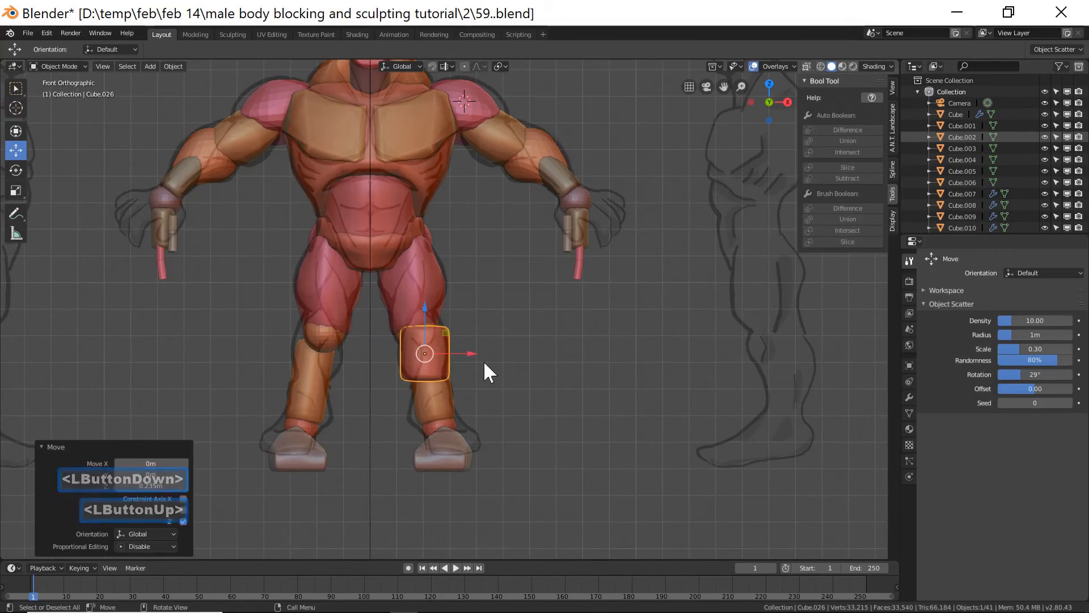
{"action": "middle_click_drag", "start_coordinate": [563, 372], "coordinate": [437, 377]}
{"action": "scroll", "coordinate": [543, 382], "scroll_direction": "down", "scroll_amount": 4}
{"action": "scroll", "coordinate": [543, 383], "scroll_direction": "down", "scroll_amount": 1}
{"action": "left_click_drag", "start_coordinate": [437, 377], "coordinate": [489, 362]}
{"action": "middle_click_drag", "start_coordinate": [489, 362], "coordinate": [534, 358]}
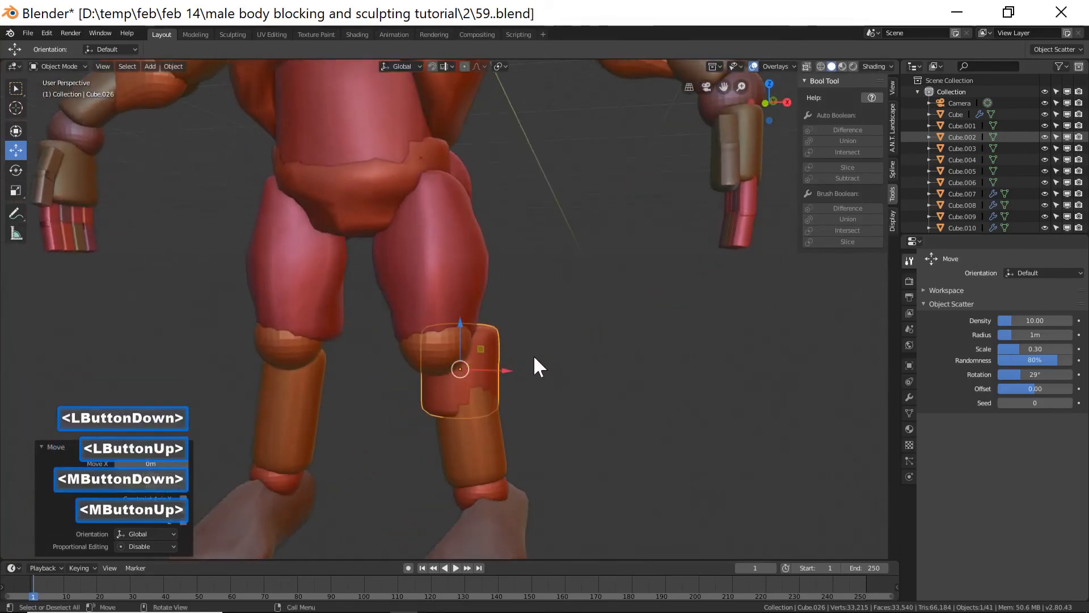
{"action": "key", "text": "End"}
{"action": "scroll", "coordinate": [535, 357], "scroll_direction": "up", "scroll_amount": 7}
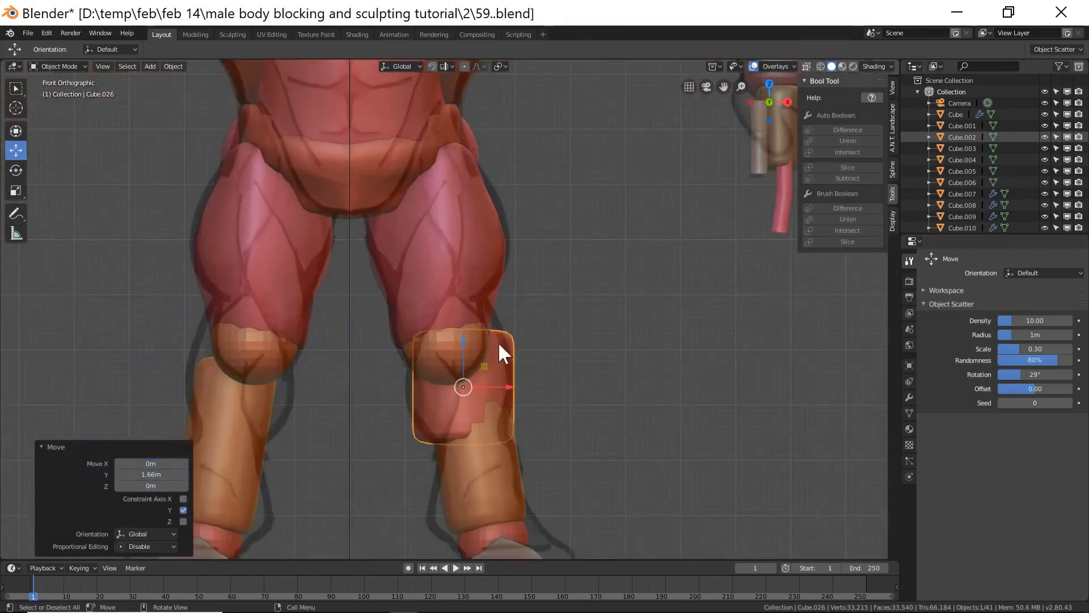
Move the right knee block 0.37 m along Z.
{"action": "left_click_drag", "start_coordinate": [469, 350], "coordinate": [509, 386]}
{"action": "middle_click_drag", "start_coordinate": [567, 400], "coordinate": [564, 398]}
{"action": "scroll", "coordinate": [565, 396], "scroll_direction": "down", "scroll_amount": 10}
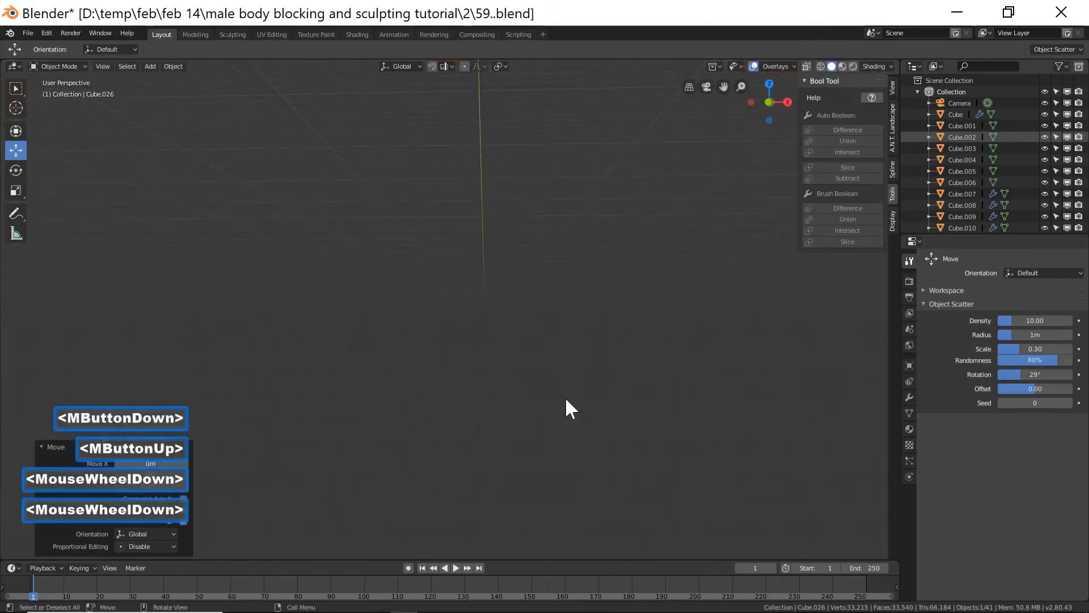
{"action": "mouse_move", "coordinate": [565, 387]}
{"action": "middle_mouse_down"}
{"action": "mouse_move", "coordinate": [444, 401]}
{"action": "mouse_move", "coordinate": [368, 380]}
{"action": "mouse_move", "coordinate": [373, 391]}
{"action": "mouse_move", "coordinate": [567, 386]}
{"action": "middle_mouse_up"}
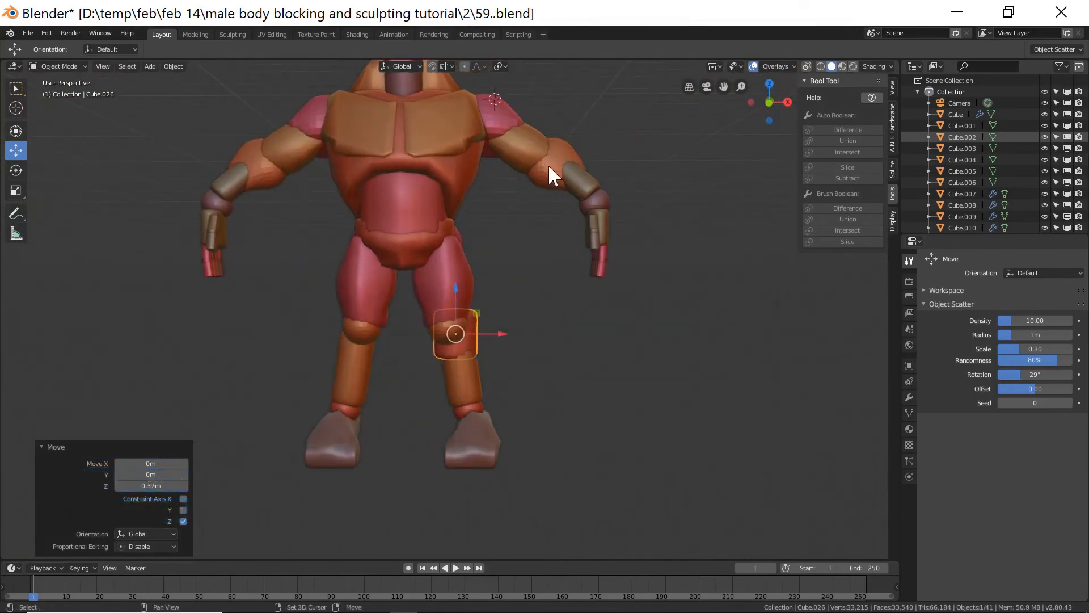
Link the shoulder piece's modifiers to the knee block so it is mirrored onto the left knee.
{"action": "left_click", "coordinate": [532, 151], "text": "shift"}
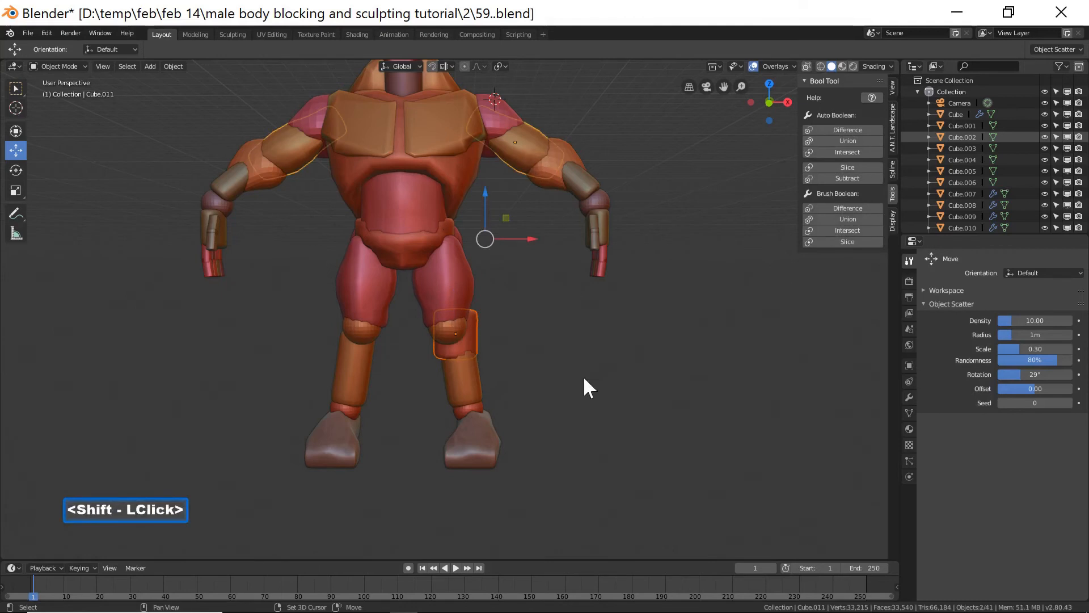
{"action": "key", "text": "ctrl+l"}
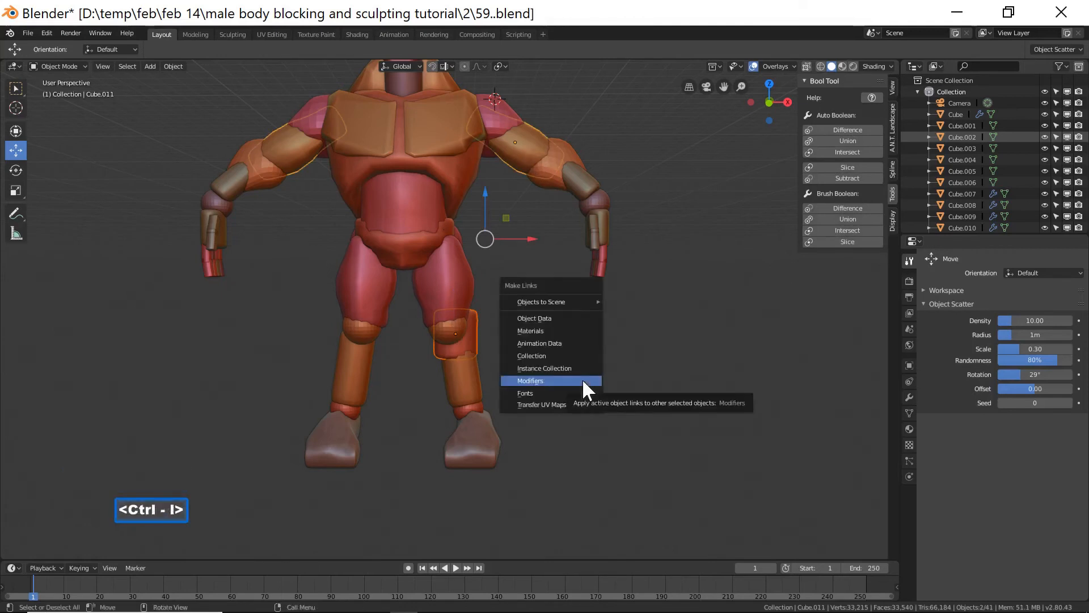
{"action": "left_click", "coordinate": [582, 379]}
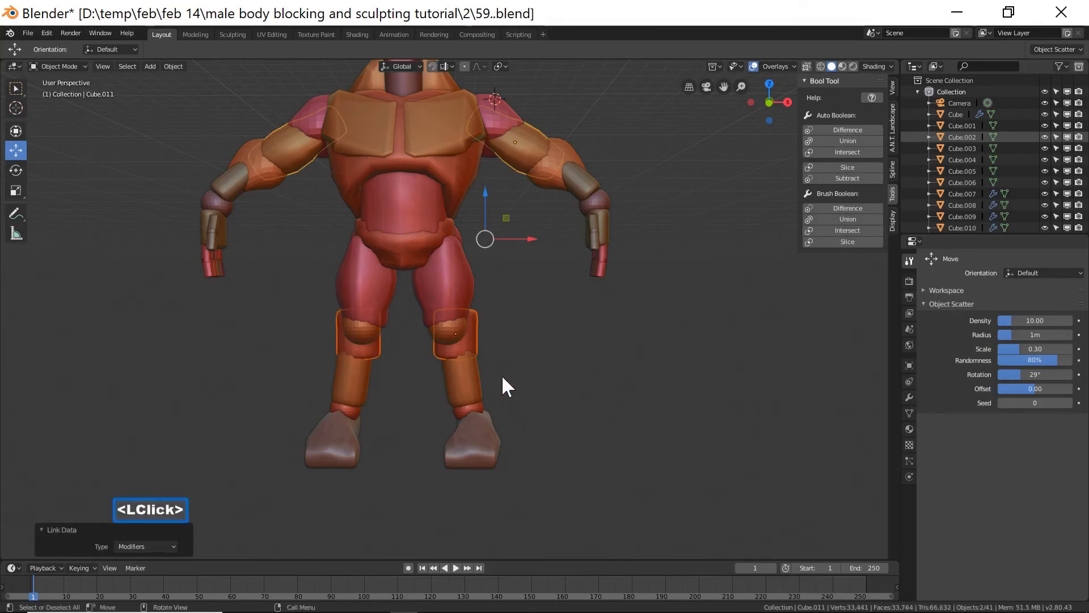
Try shaping the knee block with Grab brush strokes in Sculpt Mode at 89 px radius.
{"action": "left_click", "coordinate": [71, 66]}
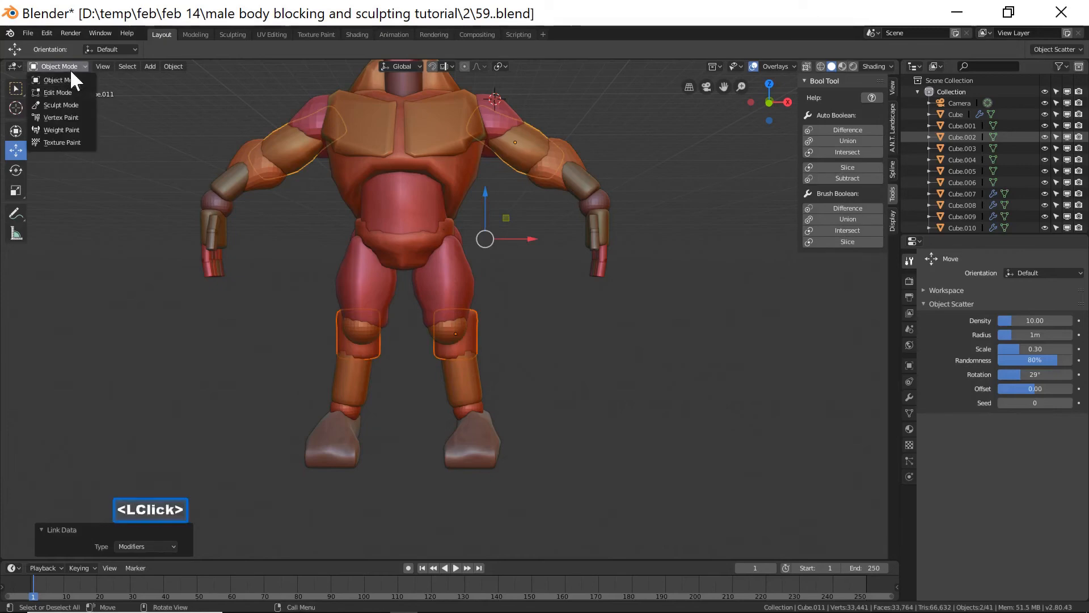
{"action": "left_click", "coordinate": [74, 105]}
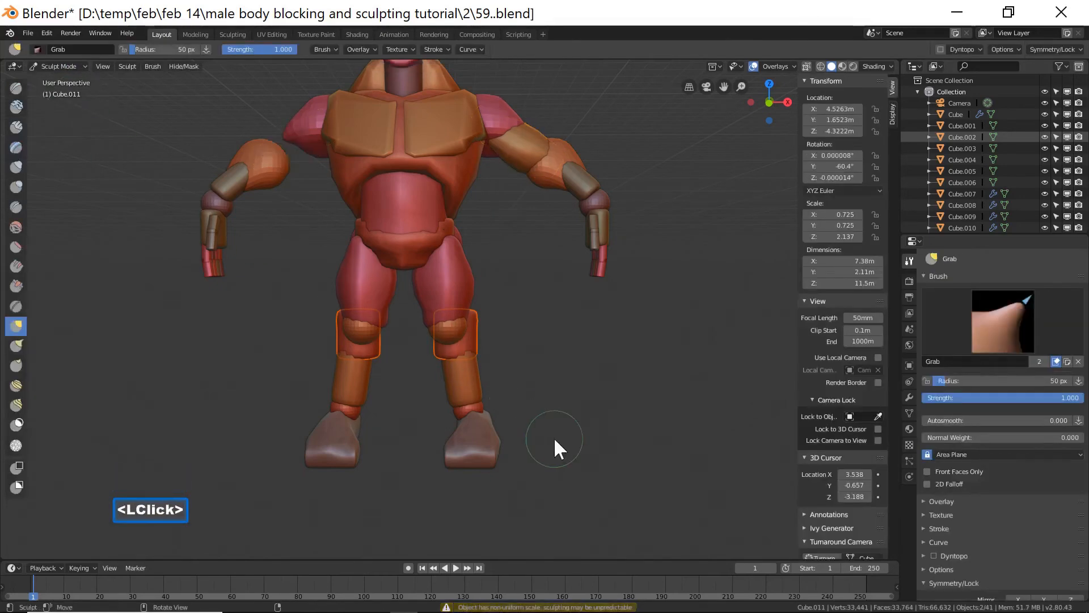
{"action": "scroll", "coordinate": [554, 437], "scroll_direction": "up", "scroll_amount": 3}
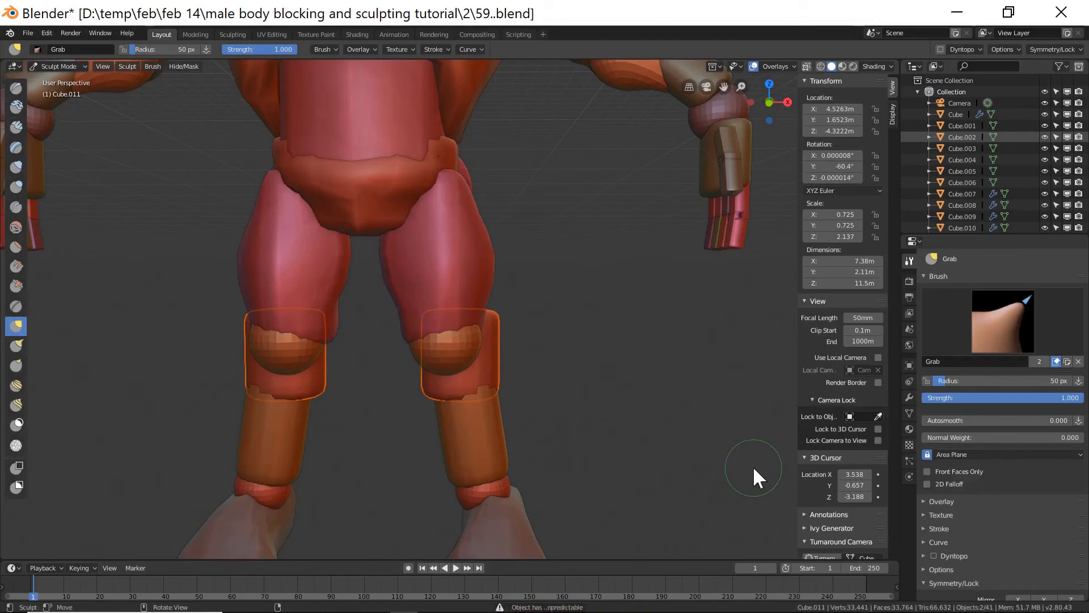
{"action": "key", "text": "End"}
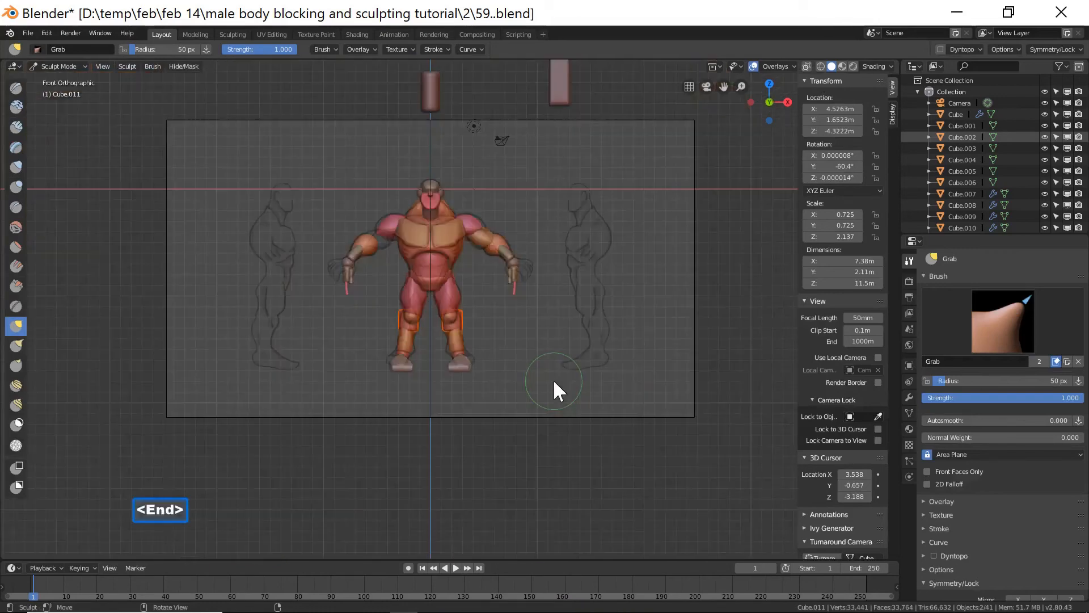
{"action": "scroll", "coordinate": [553, 379], "scroll_direction": "up", "scroll_amount": 8}
{"action": "scroll", "coordinate": [551, 379], "scroll_direction": "up", "scroll_amount": 1}
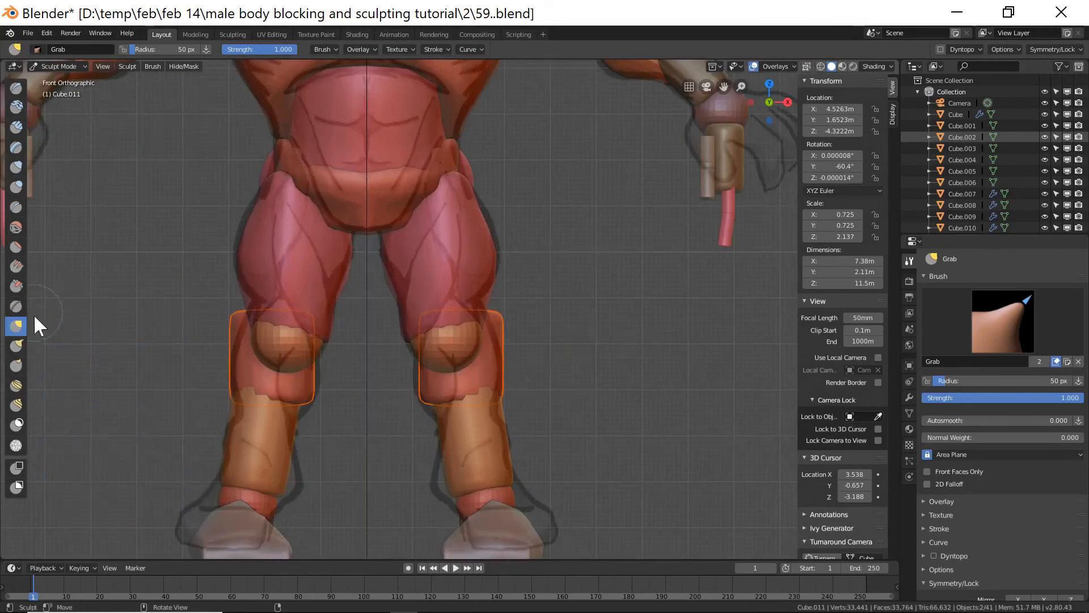
{"action": "key", "text": "f"}
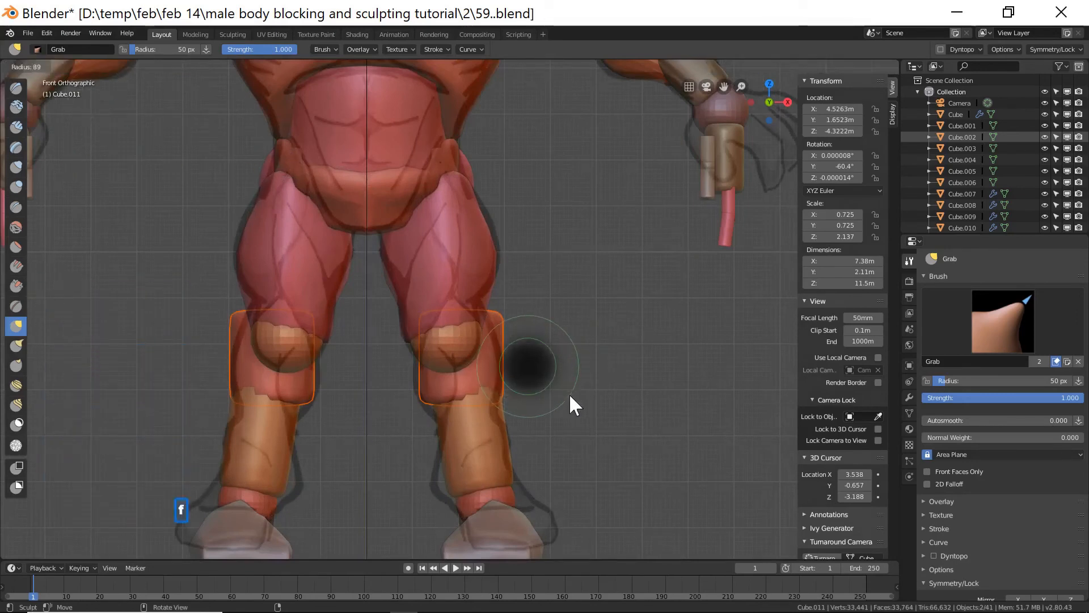
{"action": "left_click", "coordinate": [570, 396]}
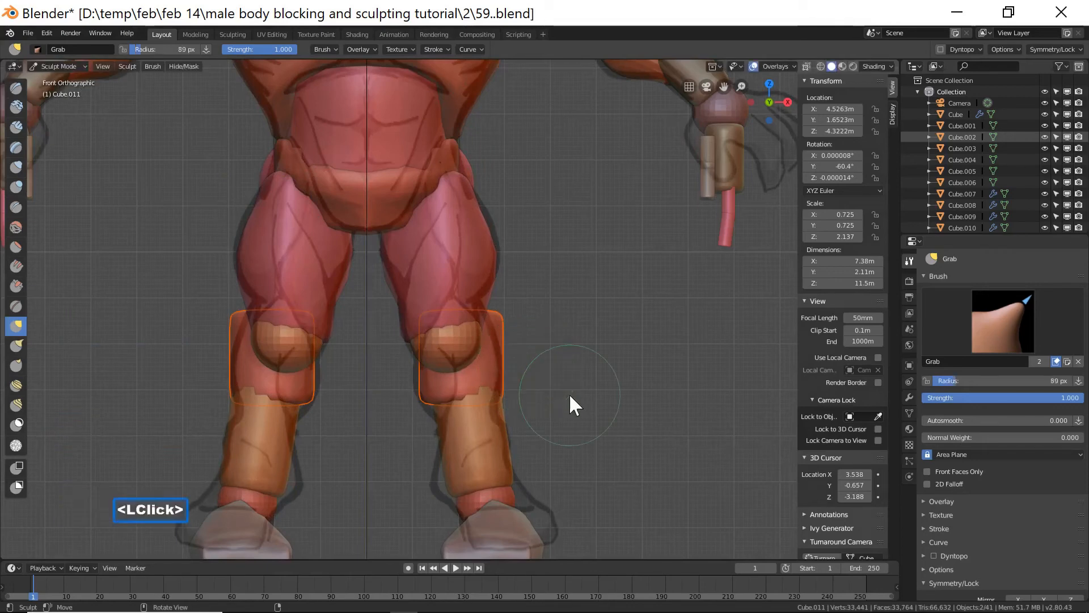
{"action": "scroll", "coordinate": [975, 538], "scroll_direction": "down", "scroll_amount": 2}
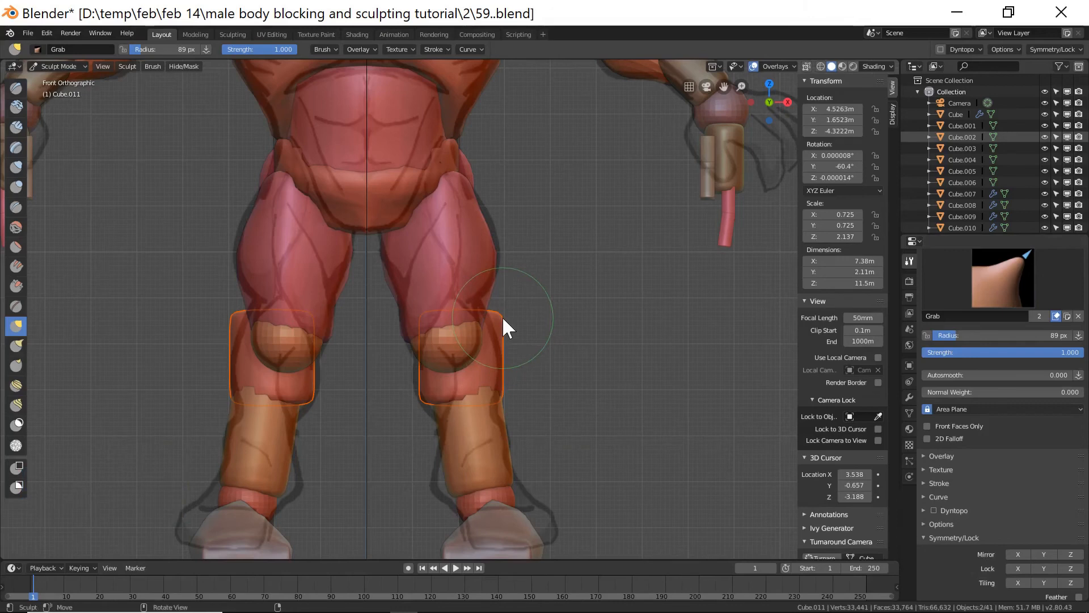
{"action": "left_click_drag", "start_coordinate": [502, 316], "coordinate": [497, 319]}
{"action": "left_click_drag", "start_coordinate": [511, 323], "coordinate": [495, 327]}
{"action": "left_click_drag", "start_coordinate": [505, 405], "coordinate": [512, 404]}
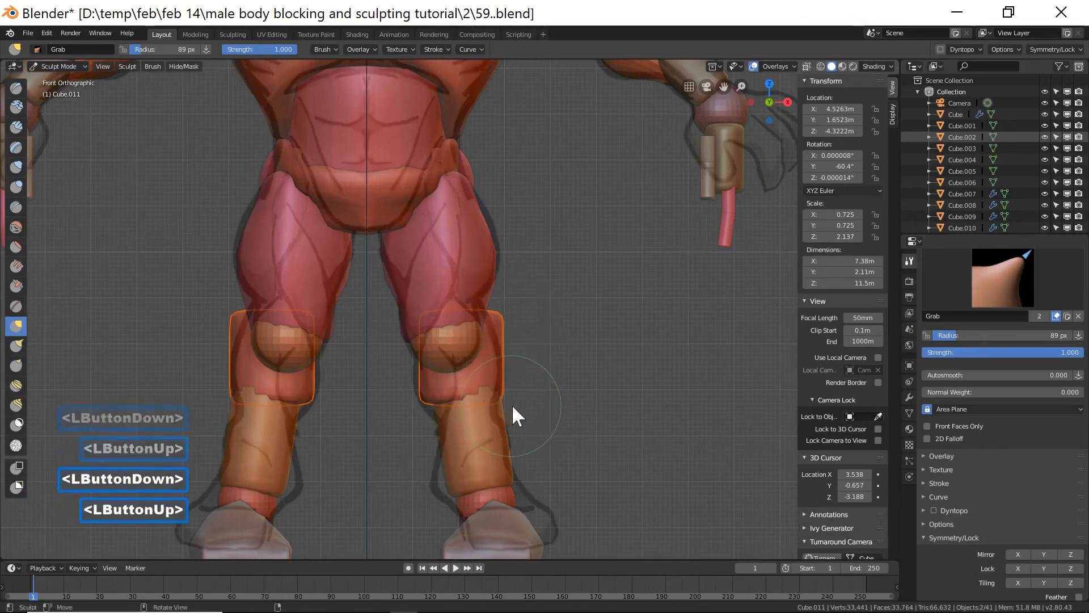
Set the Grab brush radius to 105 px and switch back to Object Mode.
{"action": "key", "text": "f"}
{"action": "left_click", "coordinate": [569, 392]}
{"action": "mouse_move", "coordinate": [569, 393]}
{"action": "middle_mouse_down"}
{"action": "mouse_move", "coordinate": [576, 362]}
{"action": "mouse_move", "coordinate": [561, 373]}
{"action": "middle_mouse_up"}
{"action": "scroll", "coordinate": [562, 373], "scroll_direction": "down", "scroll_amount": 8}
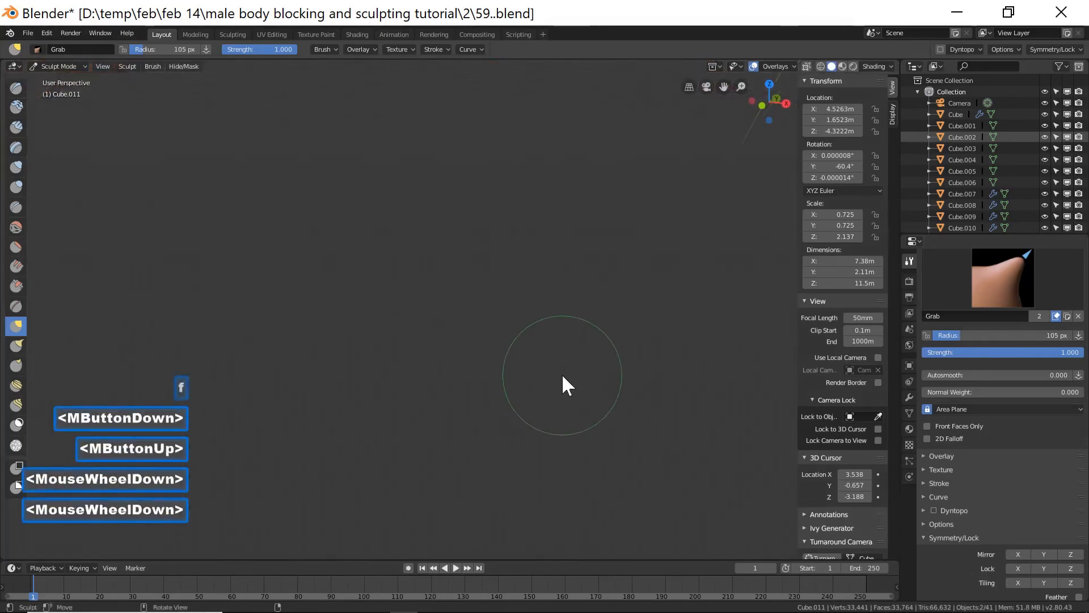
{"action": "left_click_drag", "start_coordinate": [501, 318], "coordinate": [486, 318]}
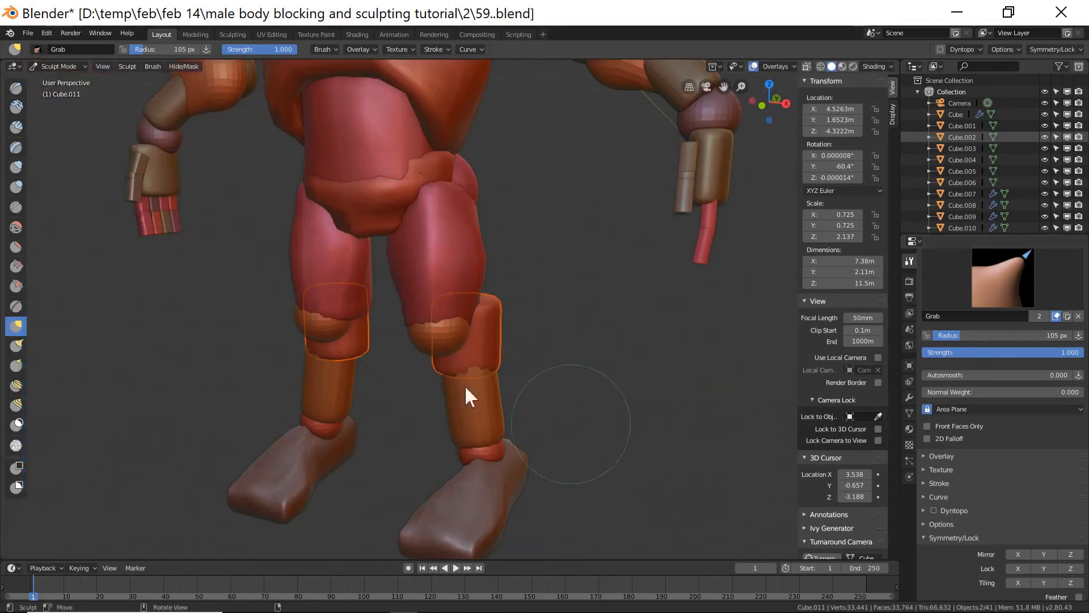
{"action": "left_click_drag", "start_coordinate": [480, 306], "coordinate": [502, 318]}
{"action": "left_click_drag", "start_coordinate": [501, 318], "coordinate": [505, 371]}
{"action": "left_click", "coordinate": [73, 66]}
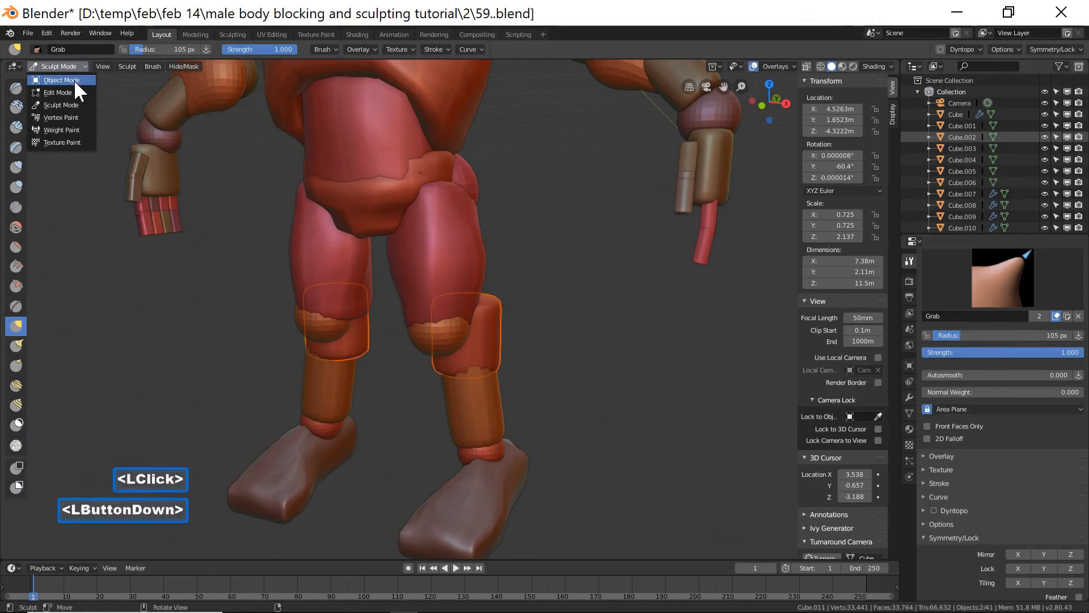
{"action": "left_click", "coordinate": [74, 79]}
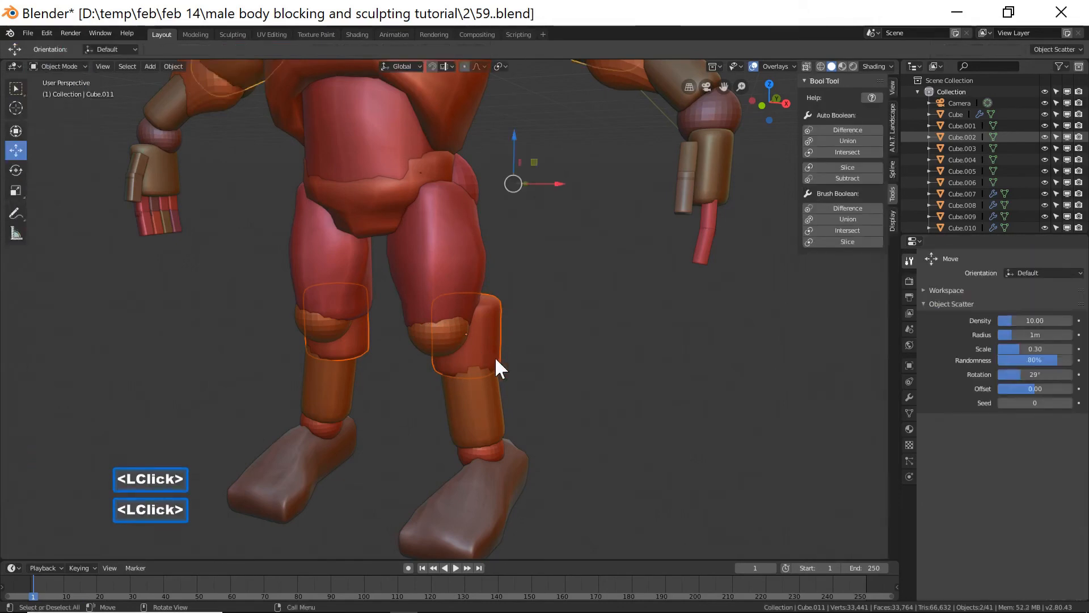
Re-enter Sculpt Mode on the right knee block and pull its shape with the Grab brush.
{"action": "left_click", "coordinate": [73, 69]}
{"action": "left_click", "coordinate": [77, 103]}
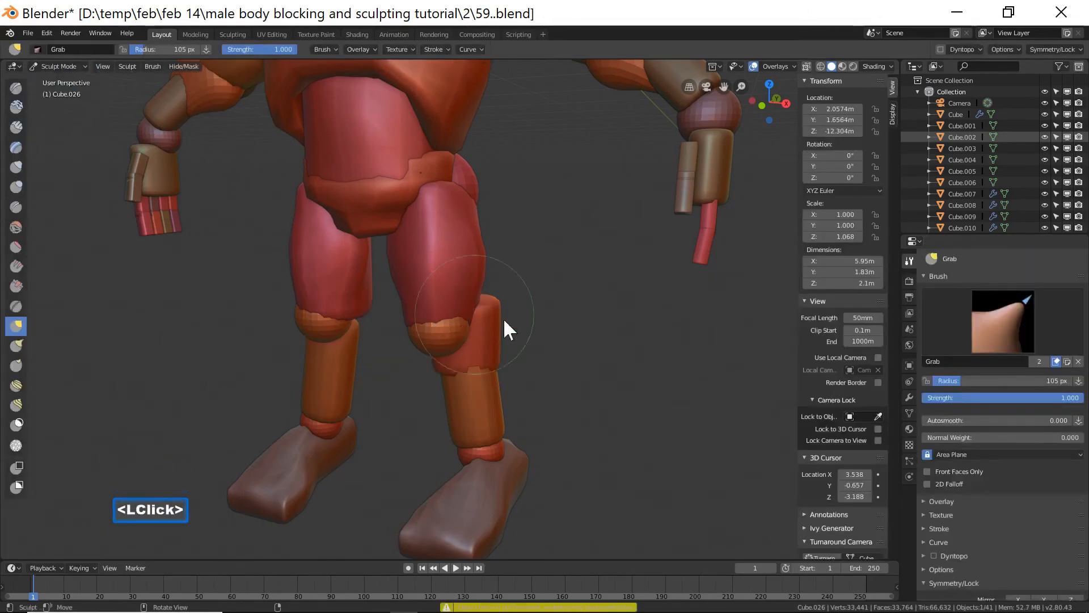
{"action": "left_click_drag", "start_coordinate": [494, 302], "coordinate": [492, 321]}
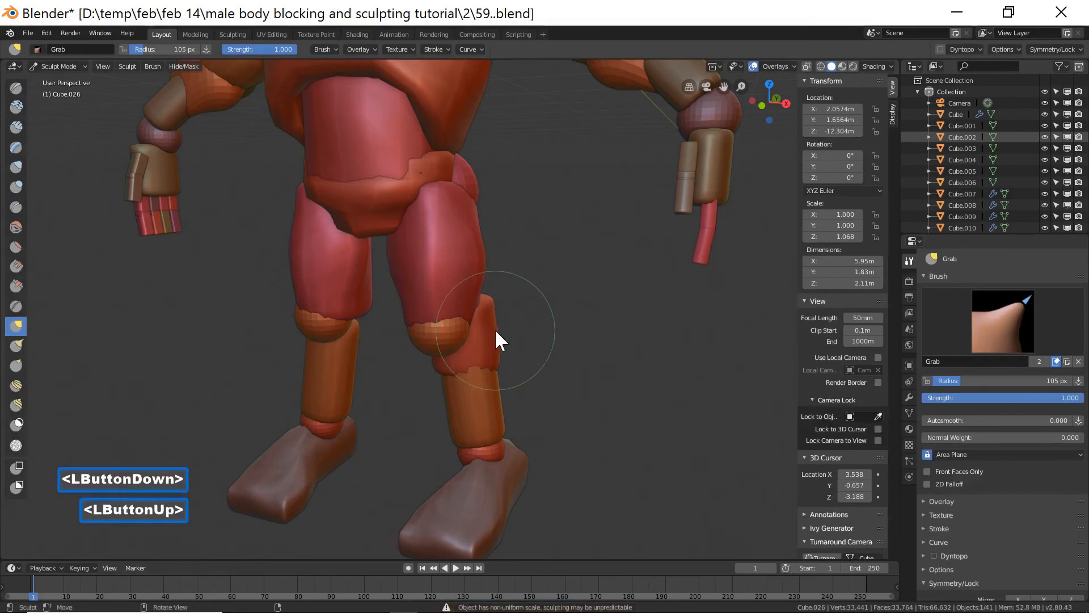
{"action": "key", "text": "End"}
{"action": "scroll", "coordinate": [496, 331], "scroll_direction": "up", "scroll_amount": 9}
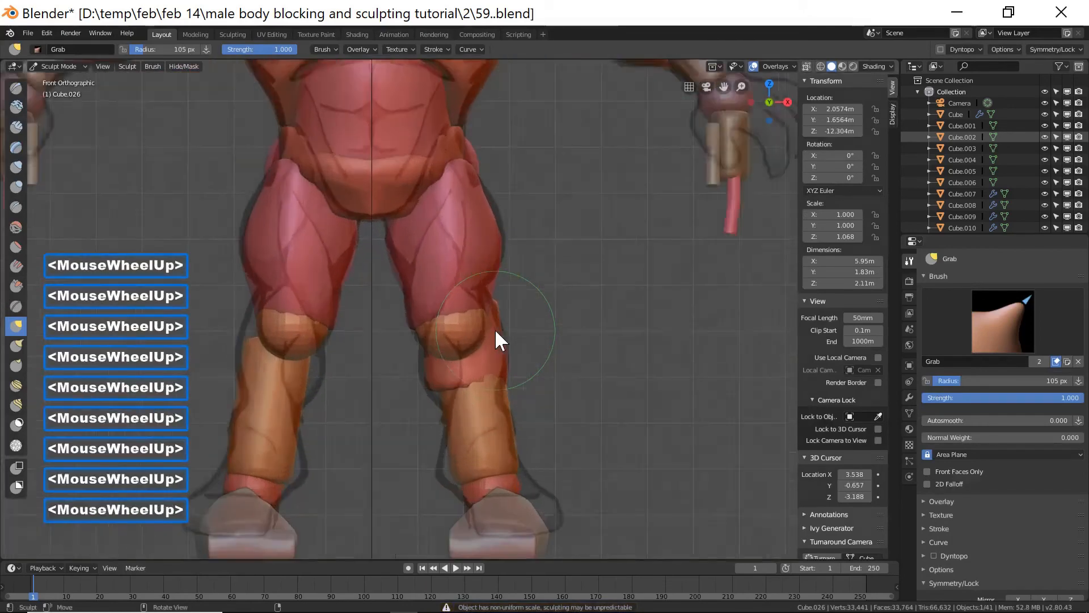
{"action": "left_click_drag", "start_coordinate": [502, 320], "coordinate": [507, 300]}
{"action": "mouse_move", "coordinate": [424, 380]}
{"action": "left_mouse_down"}
{"action": "mouse_move", "coordinate": [437, 418]}
{"action": "mouse_move", "coordinate": [422, 379]}
{"action": "left_mouse_up"}
{"action": "left_click_drag", "start_coordinate": [441, 406], "coordinate": [454, 420]}
{"action": "mouse_move", "coordinate": [517, 387]}
{"action": "left_mouse_down"}
{"action": "mouse_move", "coordinate": [518, 406]}
{"action": "mouse_move", "coordinate": [491, 411]}
{"action": "left_mouse_up"}
{"action": "left_click", "coordinate": [490, 411], "text": "shift"}
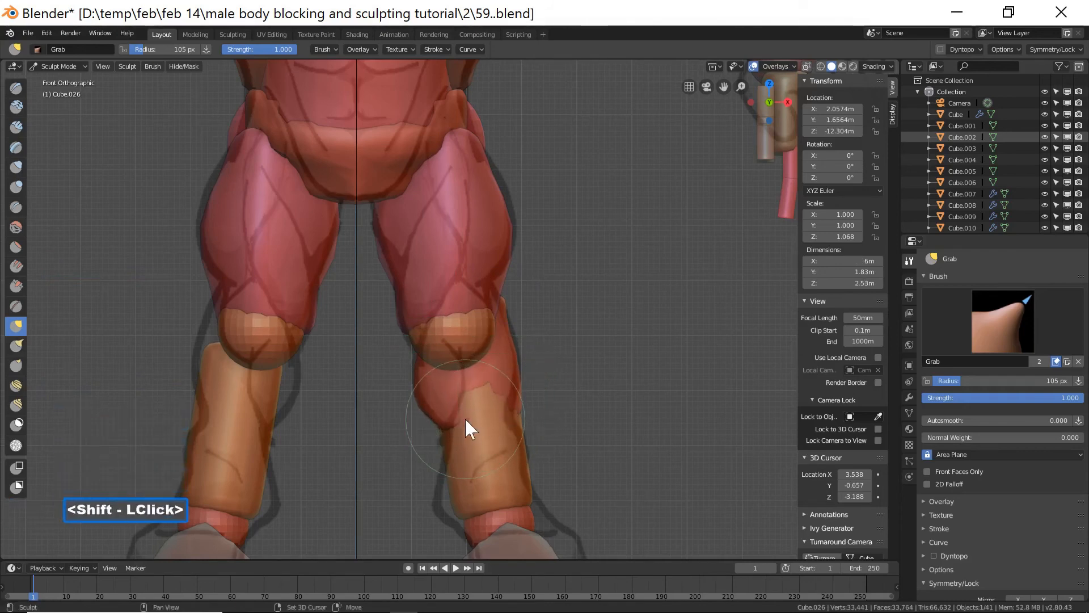
Continue reshaping the right knee block with Grab strokes around the knee's front and sides.
{"action": "middle_click_drag", "start_coordinate": [618, 401], "coordinate": [436, 384]}
{"action": "scroll", "coordinate": [601, 403], "scroll_direction": "down", "scroll_amount": 3}
{"action": "scroll", "coordinate": [602, 400], "scroll_direction": "down", "scroll_amount": 8}
{"action": "left_click_drag", "start_coordinate": [477, 329], "coordinate": [511, 321], "text": "shift"}
{"action": "left_click", "coordinate": [499, 320], "text": "shift"}
{"action": "left_click_drag", "start_coordinate": [478, 403], "coordinate": [483, 398]}
{"action": "mouse_move", "coordinate": [483, 398]}
{"action": "middle_mouse_down"}
{"action": "mouse_move", "coordinate": [489, 384]}
{"action": "mouse_move", "coordinate": [446, 366]}
{"action": "middle_mouse_up"}
{"action": "left_click_drag", "start_coordinate": [456, 362], "coordinate": [546, 391]}
{"action": "mouse_move", "coordinate": [545, 391]}
{"action": "middle_mouse_down"}
{"action": "mouse_move", "coordinate": [560, 394]}
{"action": "mouse_move", "coordinate": [528, 390]}
{"action": "middle_mouse_up"}
{"action": "left_click_drag", "start_coordinate": [527, 390], "coordinate": [517, 404], "text": "shift"}
{"action": "left_click_drag", "start_coordinate": [515, 408], "coordinate": [511, 418]}
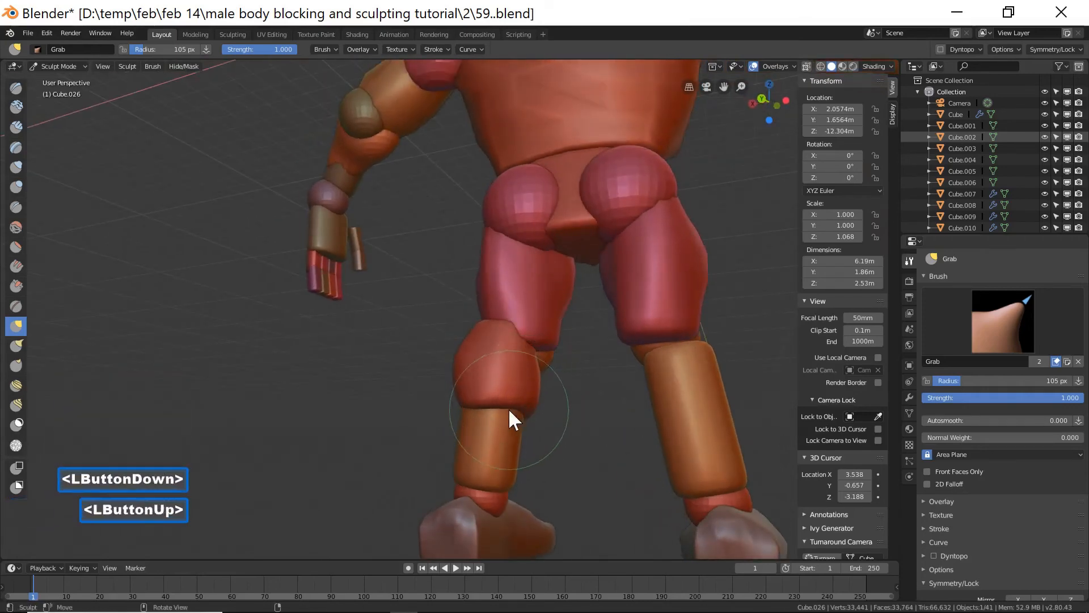
Refine the knee block's form with more Grab strokes from a rear perspective view.
{"action": "mouse_move", "coordinate": [535, 373]}
{"action": "left_mouse_down"}
{"action": "mouse_move", "coordinate": [527, 335]}
{"action": "mouse_move", "coordinate": [511, 349]}
{"action": "left_mouse_up"}
{"action": "mouse_move", "coordinate": [463, 384]}
{"action": "middle_mouse_down"}
{"action": "mouse_move", "coordinate": [614, 381]}
{"action": "mouse_move", "coordinate": [581, 401]}
{"action": "mouse_move", "coordinate": [570, 394]}
{"action": "middle_mouse_up"}
{"action": "mouse_move", "coordinate": [522, 405]}
{"action": "left_mouse_down"}
{"action": "mouse_move", "coordinate": [537, 376]}
{"action": "mouse_move", "coordinate": [545, 384]}
{"action": "mouse_move", "coordinate": [528, 321]}
{"action": "left_mouse_up"}
{"action": "mouse_move", "coordinate": [529, 322]}
{"action": "middle_mouse_down"}
{"action": "mouse_move", "coordinate": [559, 372]}
{"action": "mouse_move", "coordinate": [518, 373]}
{"action": "mouse_move", "coordinate": [564, 394]}
{"action": "middle_mouse_up"}
{"action": "left_click_drag", "start_coordinate": [566, 396], "coordinate": [584, 379]}
{"action": "left_click", "coordinate": [571, 381]}
{"action": "left_click_drag", "start_coordinate": [581, 350], "coordinate": [585, 350]}
{"action": "mouse_move", "coordinate": [513, 353]}
{"action": "middle_mouse_down"}
{"action": "mouse_move", "coordinate": [673, 348]}
{"action": "mouse_move", "coordinate": [584, 382]}
{"action": "mouse_move", "coordinate": [642, 383]}
{"action": "middle_mouse_up"}
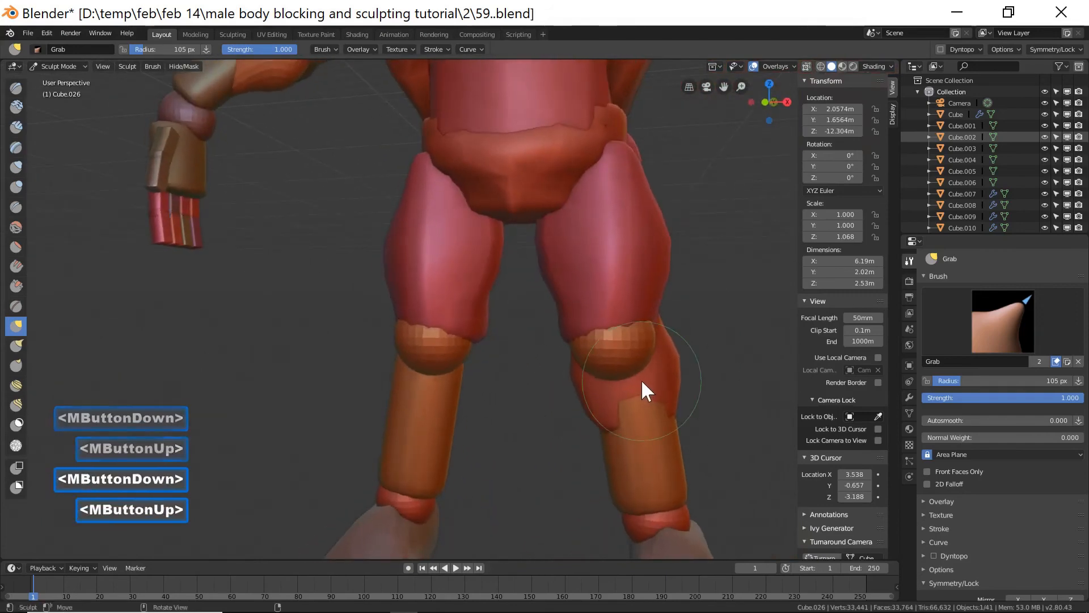
Return to Object Mode and save the file incrementally as 61.blend.
{"action": "key", "text": "End"}
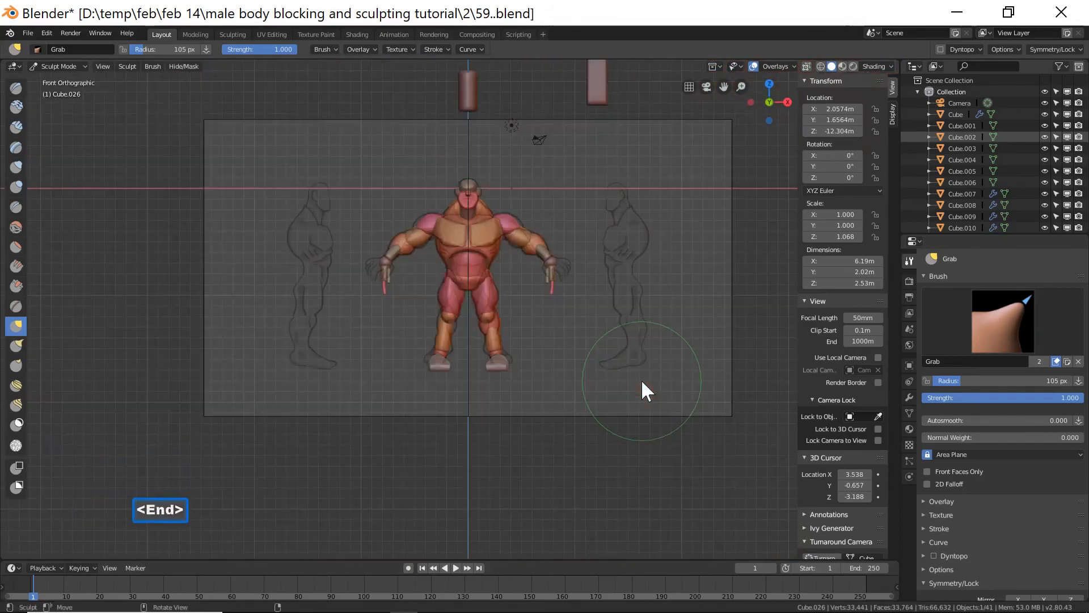
{"action": "scroll", "coordinate": [642, 381], "scroll_direction": "up", "scroll_amount": 6}
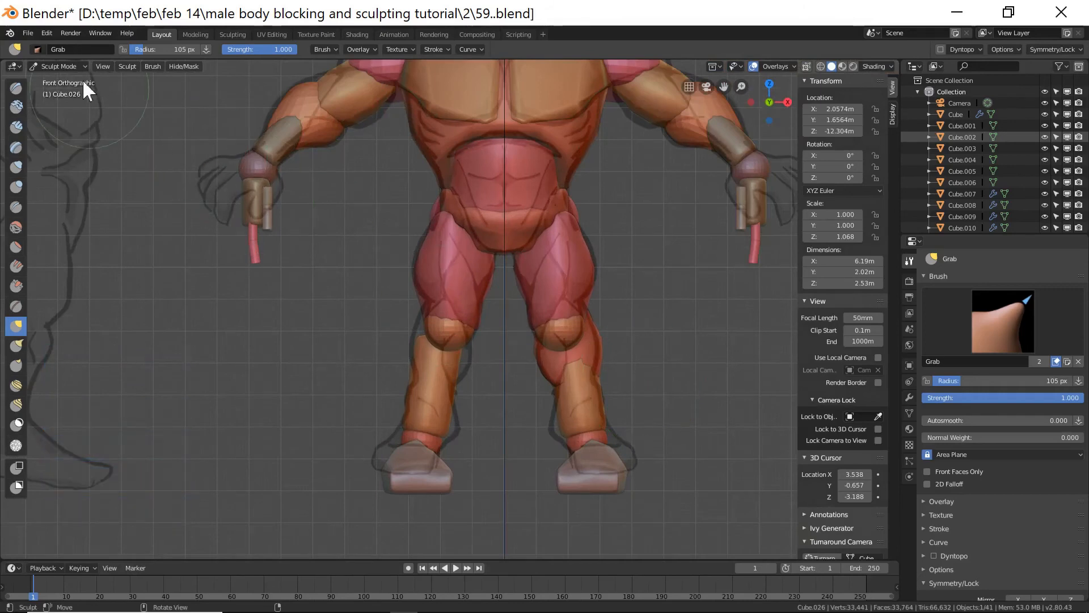
{"action": "left_click", "coordinate": [76, 62]}
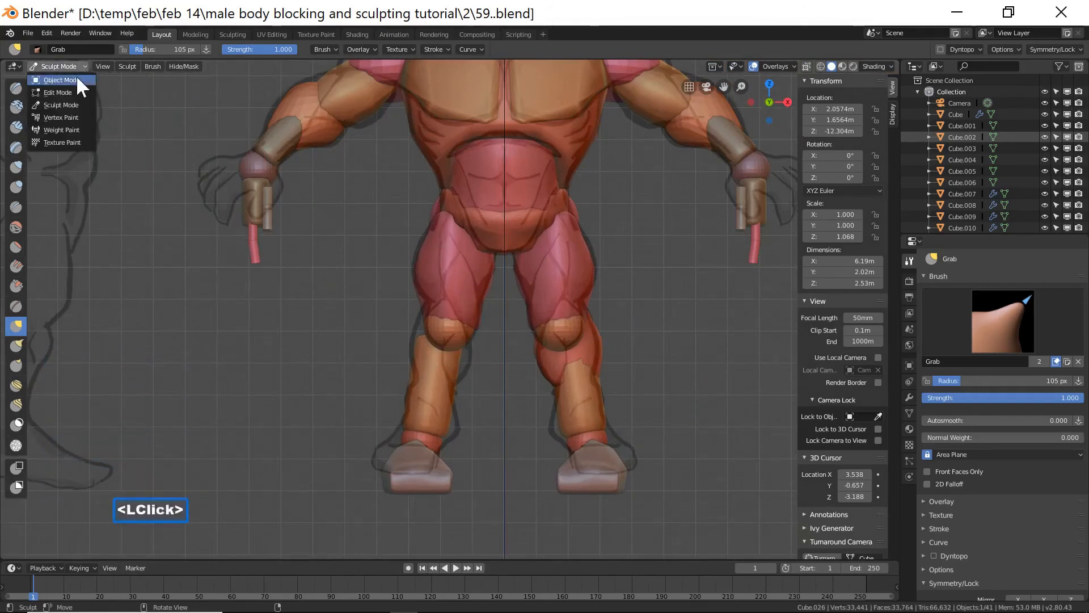
{"action": "left_click", "coordinate": [77, 80]}
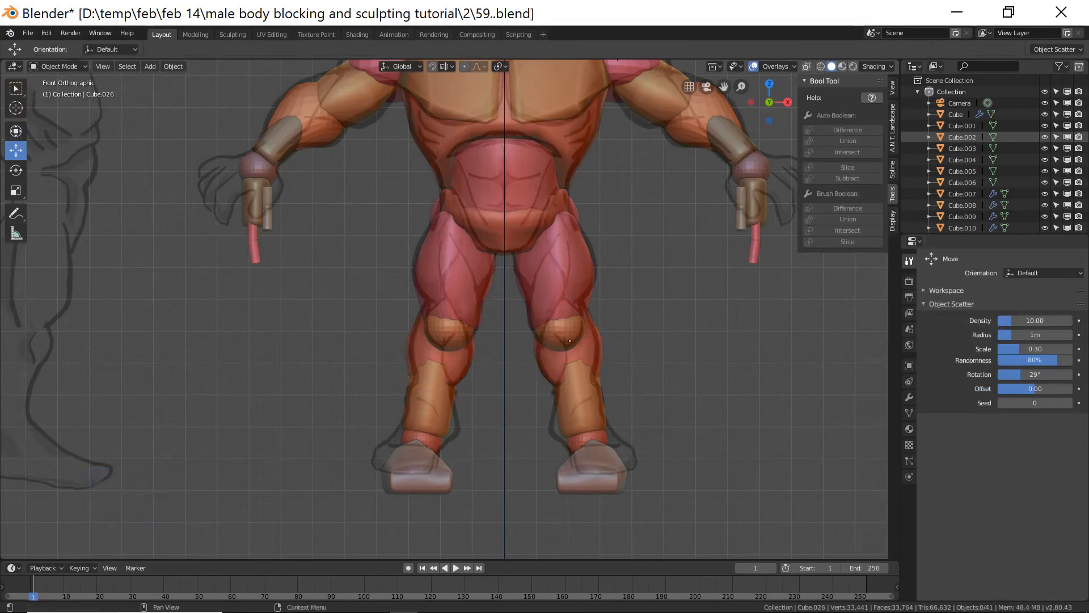
{"action": "key", "text": "ctrl+alt+s"}
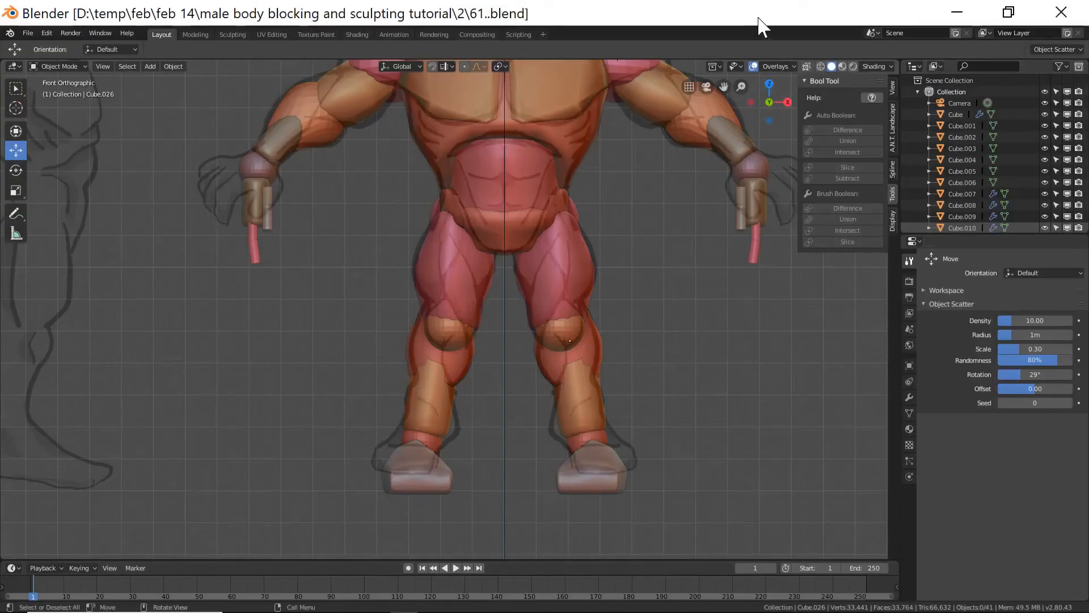
Switch the viewport to wireframe and box-select the wrist sphere and forearm cylinder pieces on both arms.
{"action": "middle_click_drag", "start_coordinate": [769, 276], "coordinate": [613, 320], "text": "shift"}
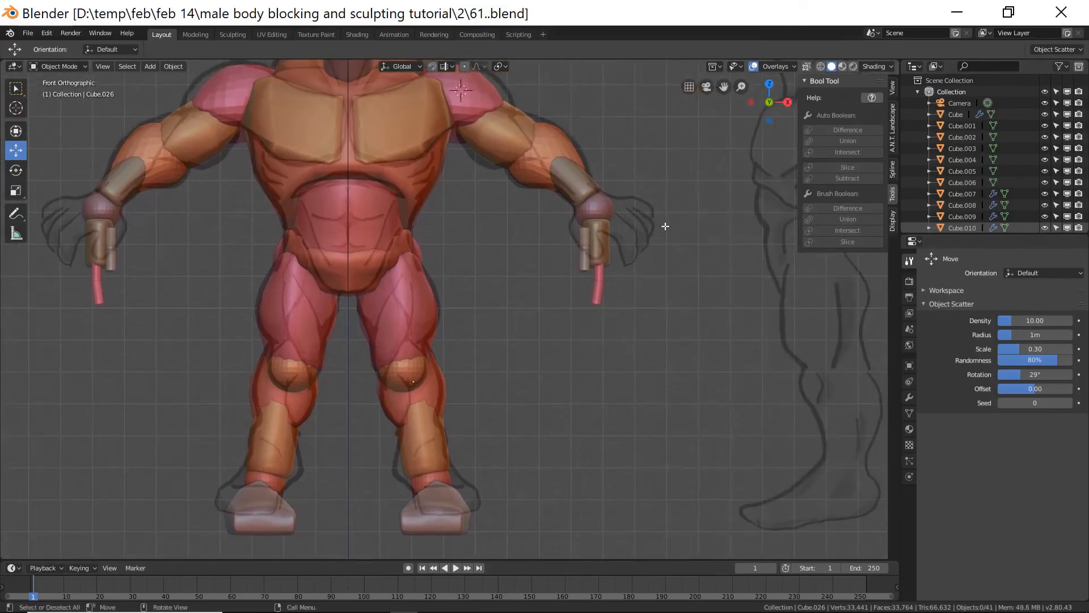
{"action": "left_click", "coordinate": [821, 66]}
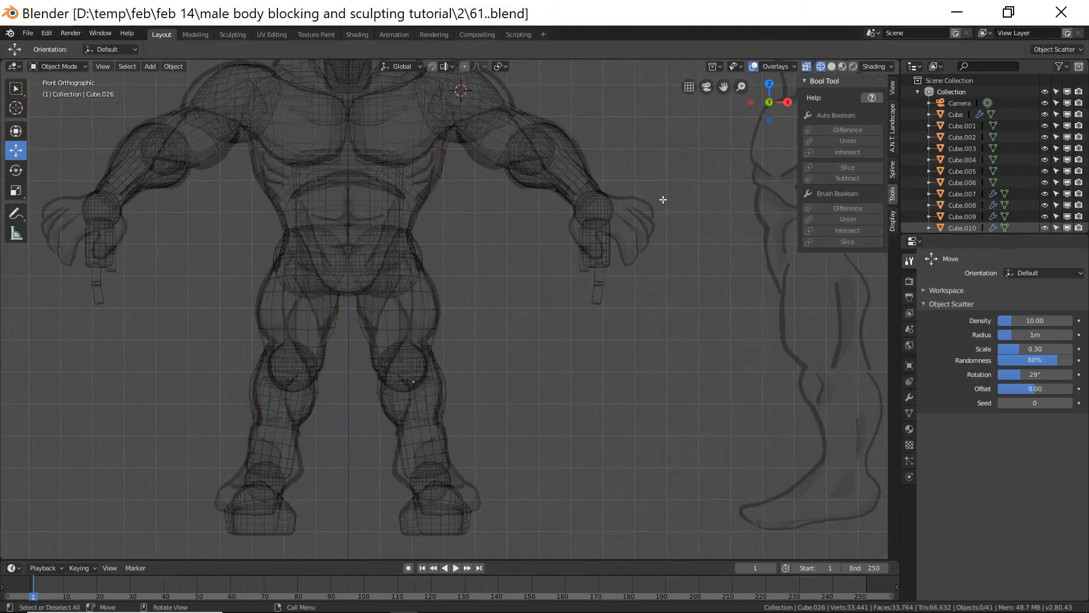
{"action": "mouse_move", "coordinate": [664, 186]}
{"action": "right_mouse_down", "text": "ctrl"}
{"action": "mouse_move", "coordinate": [618, 198]}
{"action": "mouse_move", "coordinate": [628, 323]}
{"action": "mouse_move", "coordinate": [650, 300]}
{"action": "right_mouse_up", "text": "ctrl"}
{"action": "mouse_move", "coordinate": [634, 186]}
{"action": "right_mouse_down", "text": "ctrl"}
{"action": "mouse_move", "coordinate": [601, 198]}
{"action": "mouse_move", "coordinate": [564, 237]}
{"action": "mouse_move", "coordinate": [633, 301]}
{"action": "right_mouse_up", "text": "ctrl"}
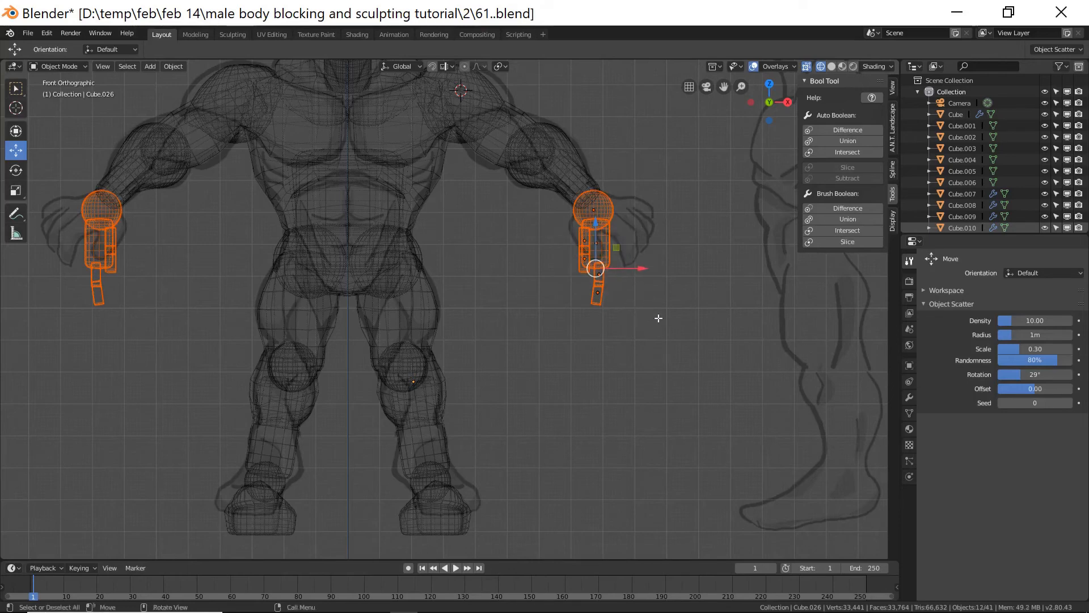
Move the selected wrist pieces 11.1 m along X, out beside the body.
{"action": "scroll", "coordinate": [658, 318], "scroll_direction": "down", "scroll_amount": 3}
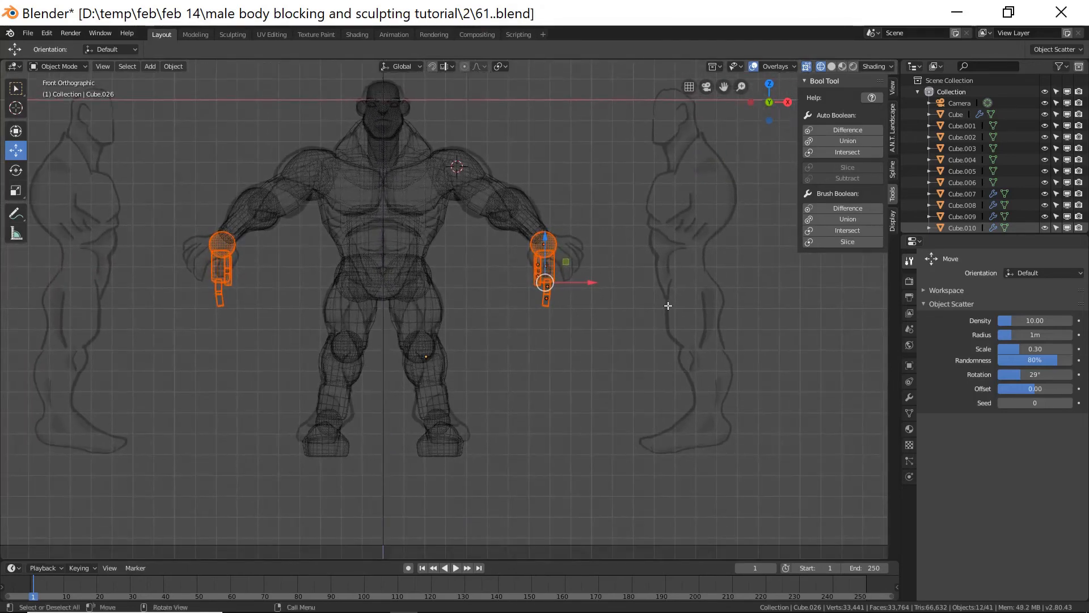
{"action": "middle_click_drag", "start_coordinate": [668, 306], "coordinate": [518, 327], "text": "shift"}
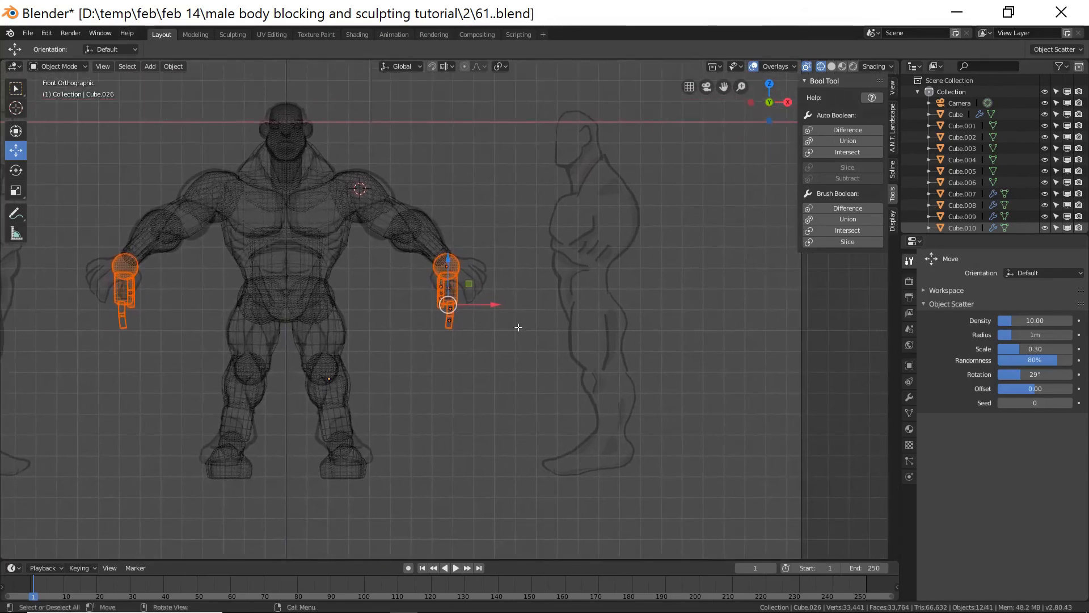
{"action": "left_click_drag", "start_coordinate": [495, 308], "coordinate": [726, 336]}
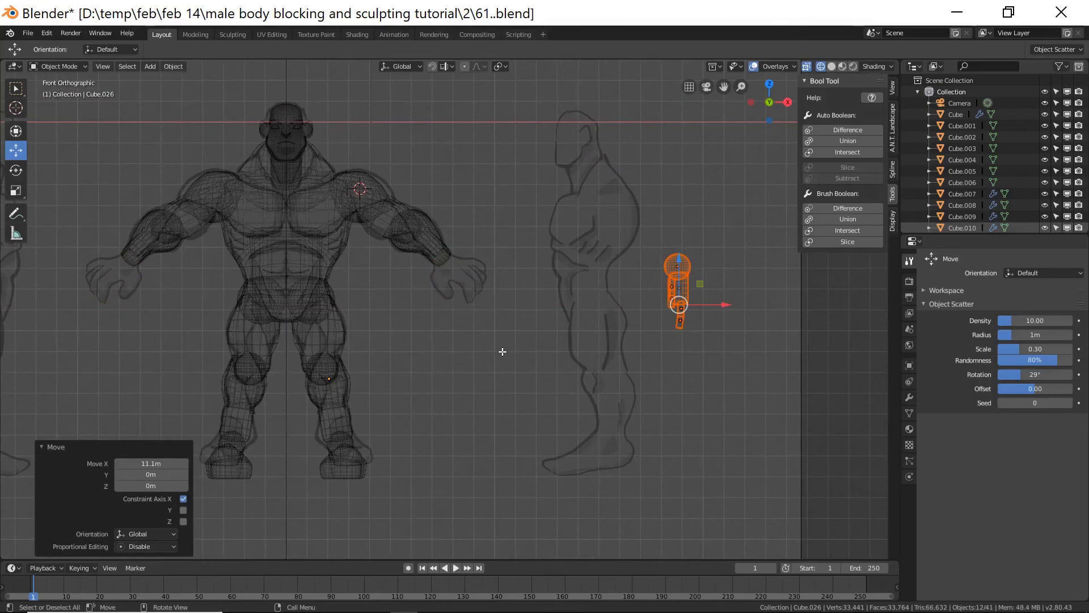
Box-select all the body blocking pieces, union them into one mesh with Bool Tool, and save incrementally as 62.blend.
{"action": "left_click", "coordinate": [510, 364]}
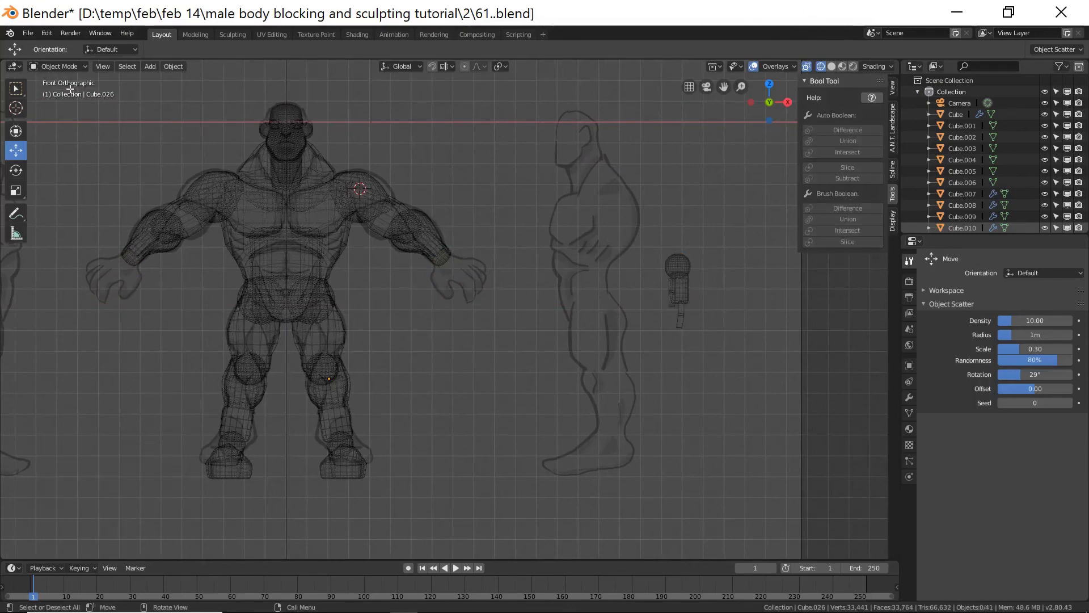
{"action": "key", "text": "b"}
{"action": "left_click_drag", "start_coordinate": [67, 89], "coordinate": [496, 503]}
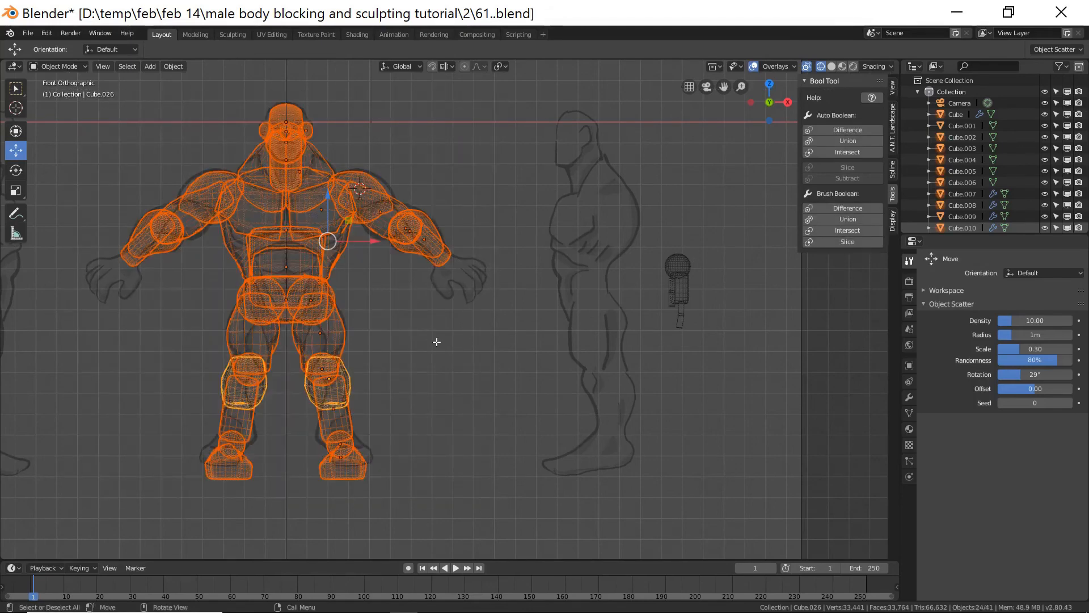
{"action": "left_click", "coordinate": [832, 66]}
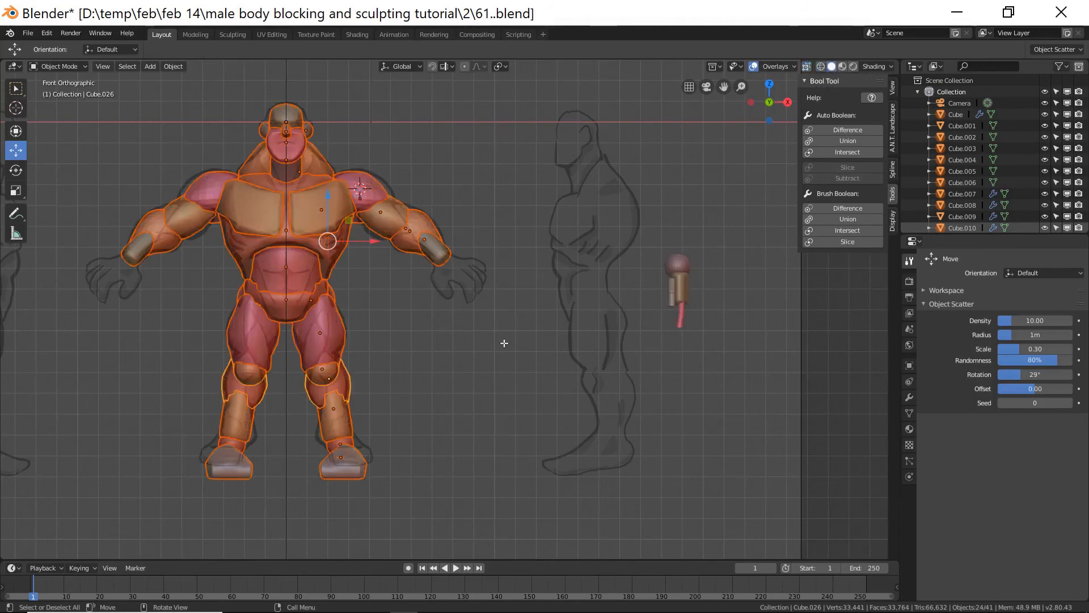
{"action": "left_click", "coordinate": [837, 141]}
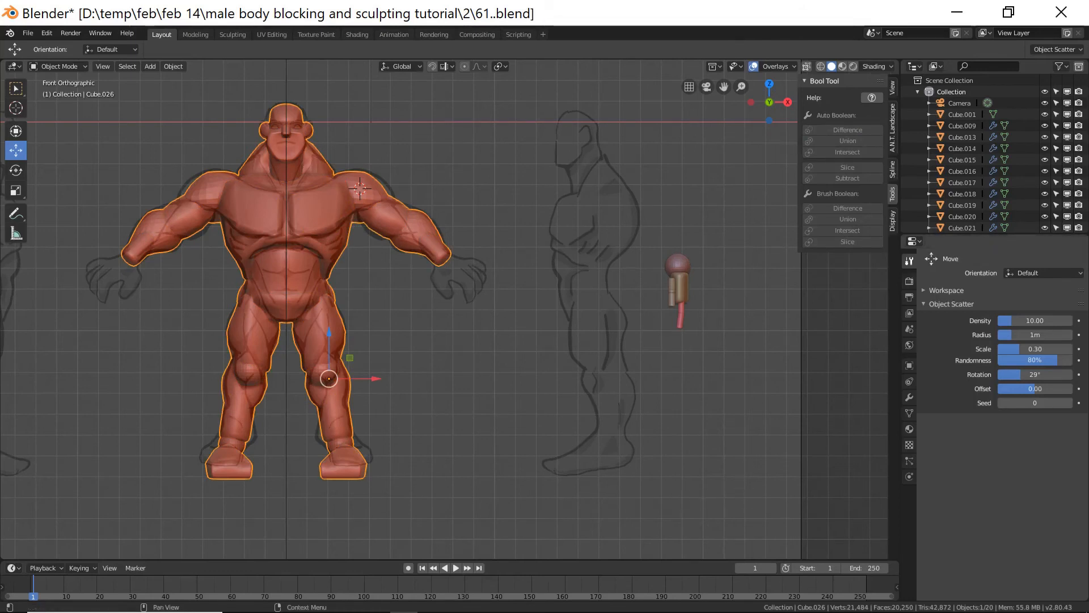
{"action": "key", "text": "ctrl+alt+s"}
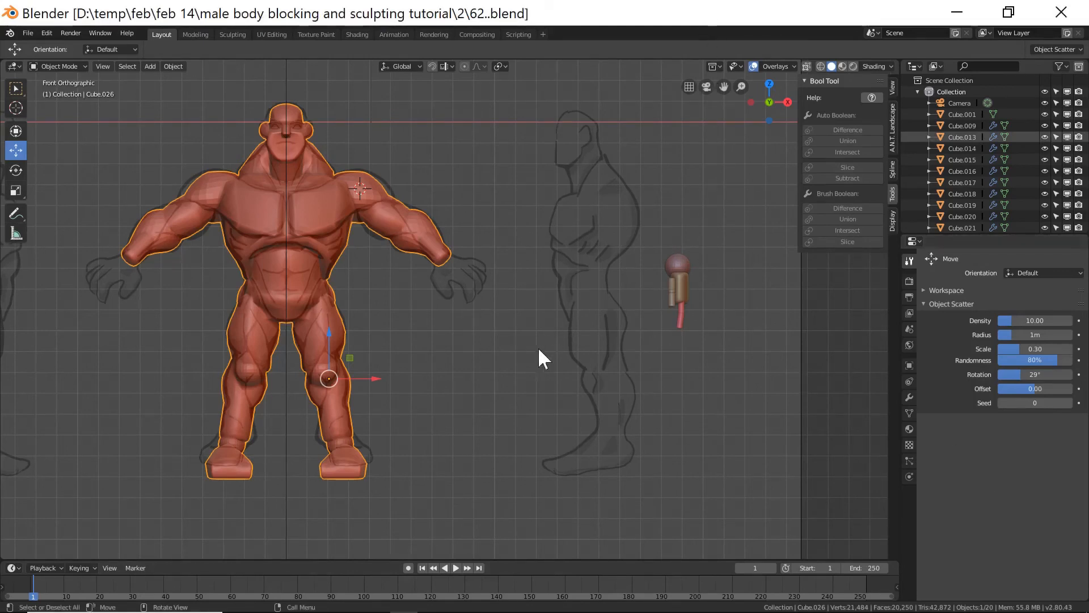
Enter Edit Mode on the merged body mesh and select all its non-manifold geometry.
{"action": "left_click", "coordinate": [513, 411]}
{"action": "mouse_move", "coordinate": [550, 359]}
{"action": "middle_mouse_down"}
{"action": "mouse_move", "coordinate": [525, 372]}
{"action": "mouse_move", "coordinate": [515, 338]}
{"action": "mouse_move", "coordinate": [360, 354]}
{"action": "mouse_move", "coordinate": [321, 329]}
{"action": "mouse_move", "coordinate": [513, 337]}
{"action": "mouse_move", "coordinate": [556, 359]}
{"action": "middle_mouse_up"}
{"action": "scroll", "coordinate": [528, 367], "scroll_direction": "down", "scroll_amount": 5}
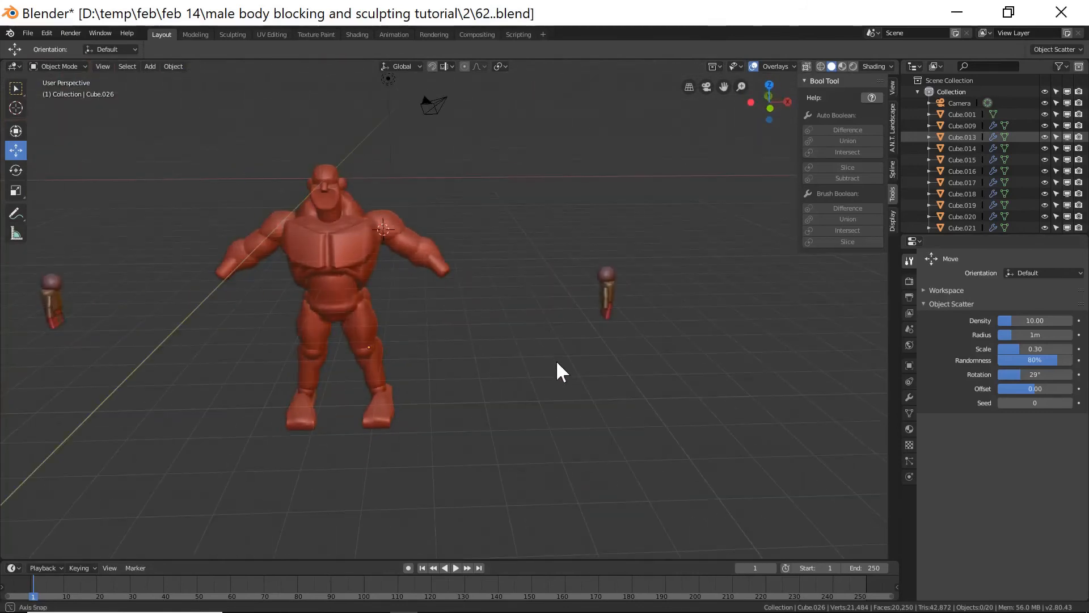
{"action": "middle_click_drag", "start_coordinate": [511, 333], "coordinate": [379, 255], "text": "ctrl"}
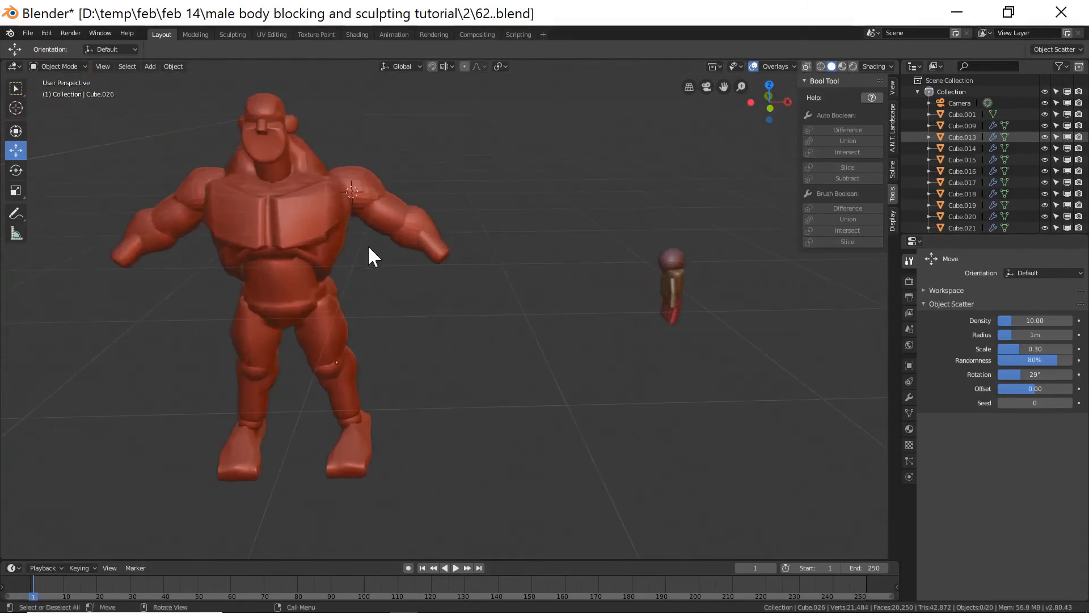
{"action": "left_click", "coordinate": [344, 232]}
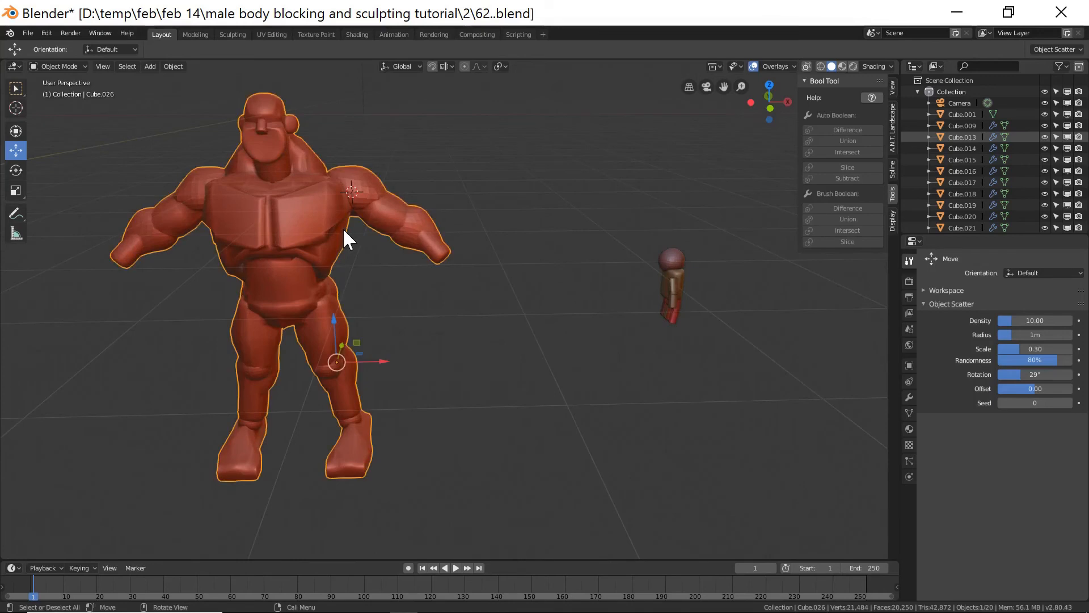
{"action": "left_click", "coordinate": [73, 66]}
{"action": "left_click", "coordinate": [68, 90]}
{"action": "left_click", "coordinate": [97, 66]}
{"action": "left_click", "coordinate": [488, 309]}
{"action": "middle_click_drag", "start_coordinate": [477, 316], "coordinate": [493, 304]}
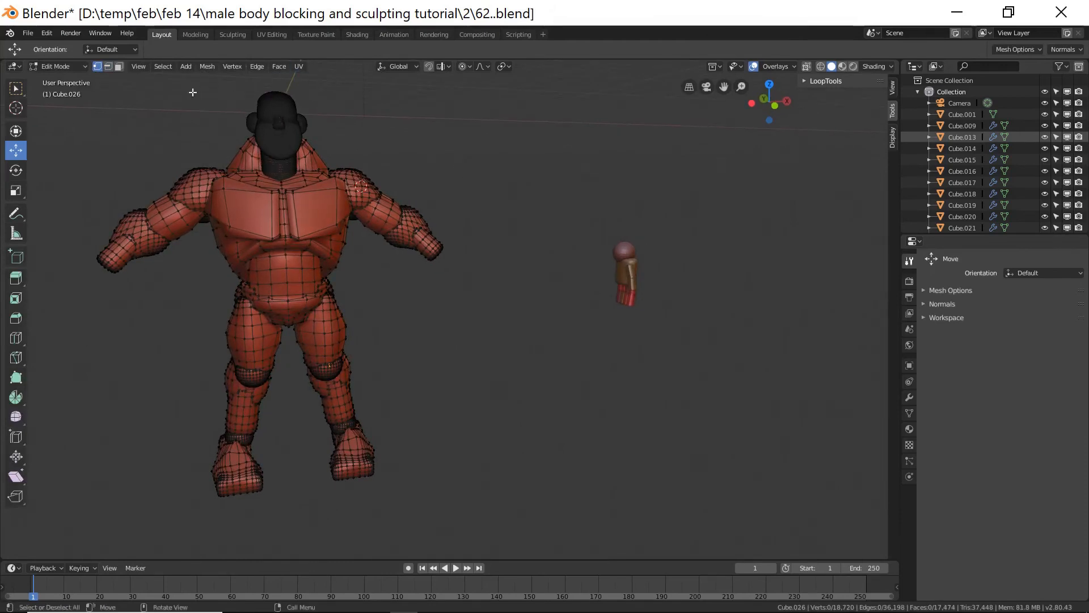
{"action": "left_click", "coordinate": [163, 67]}
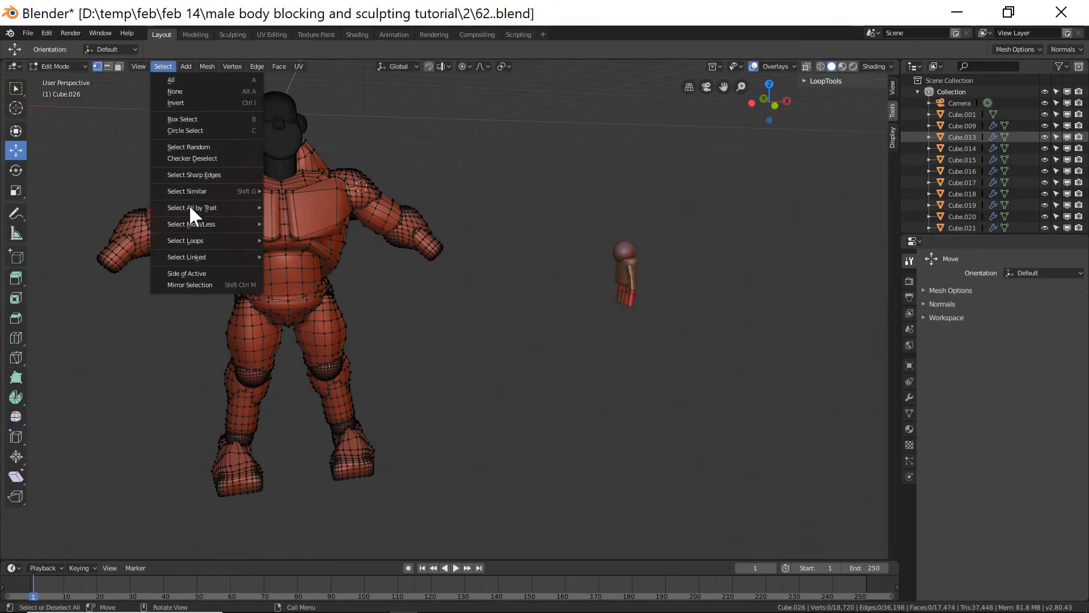
{"action": "mouse_move", "coordinate": [189, 208]}
{"action": "left_click", "coordinate": [288, 207]}
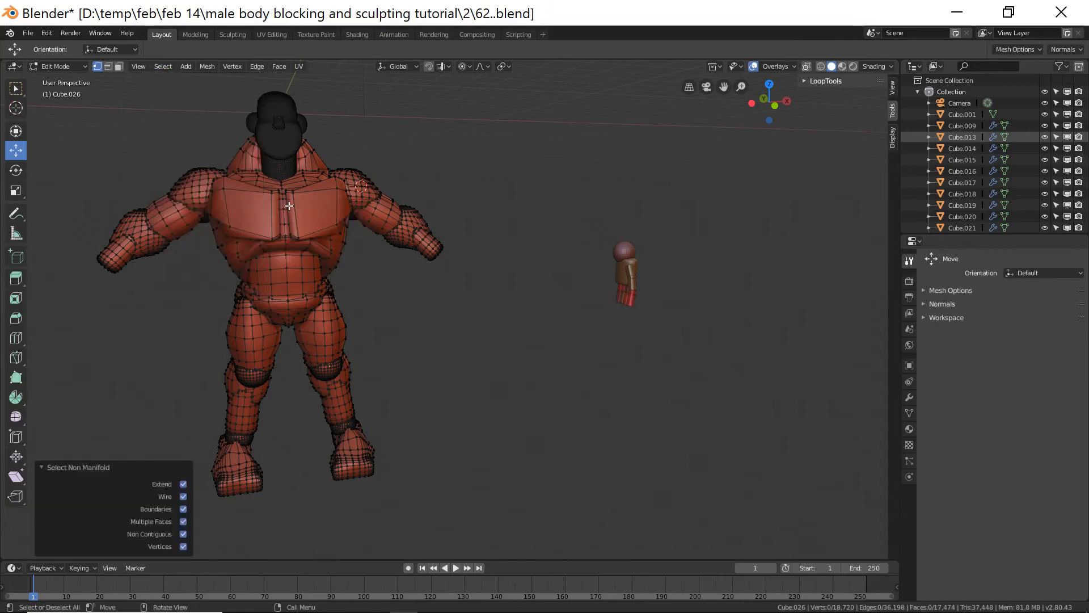
Inspect the non-manifold selection around the body and return to Object Mode.
{"action": "middle_click_drag", "start_coordinate": [520, 316], "coordinate": [535, 342]}
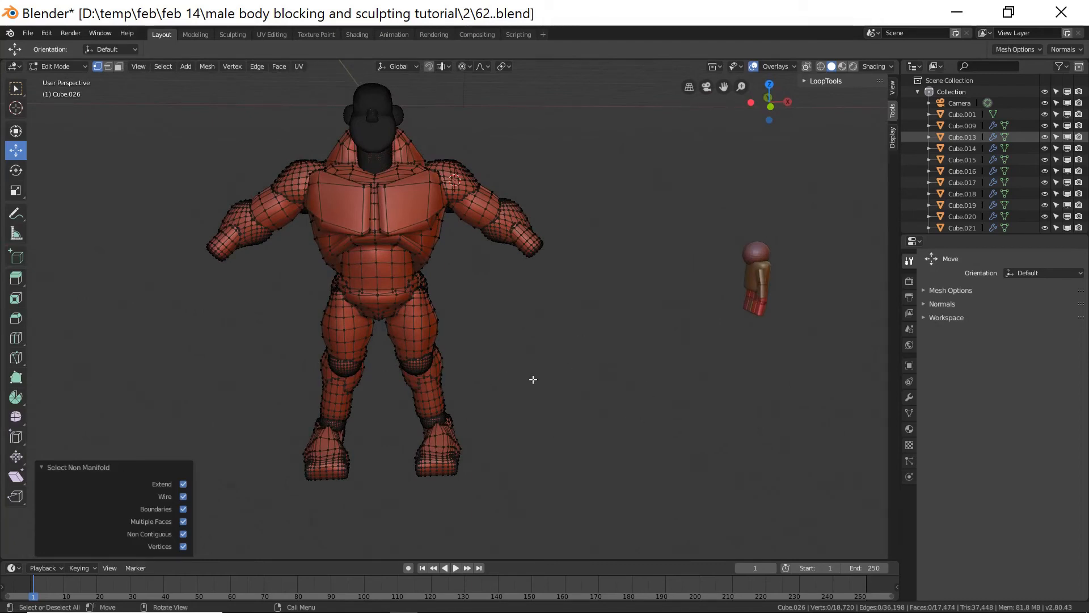
{"action": "middle_click_drag", "start_coordinate": [578, 390], "coordinate": [603, 389]}
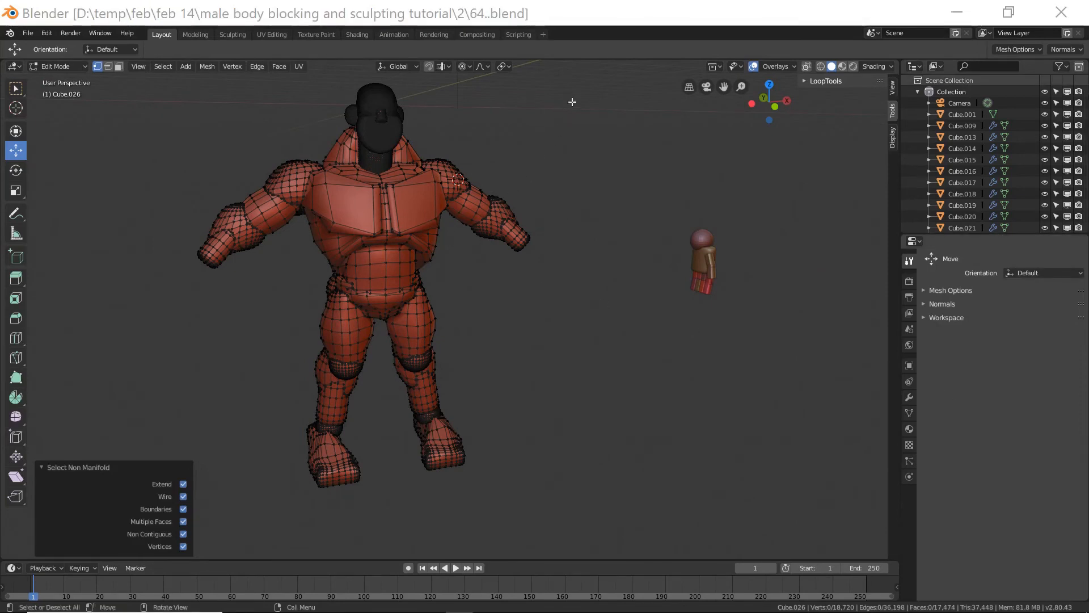
{"action": "left_click", "coordinate": [619, 13]}
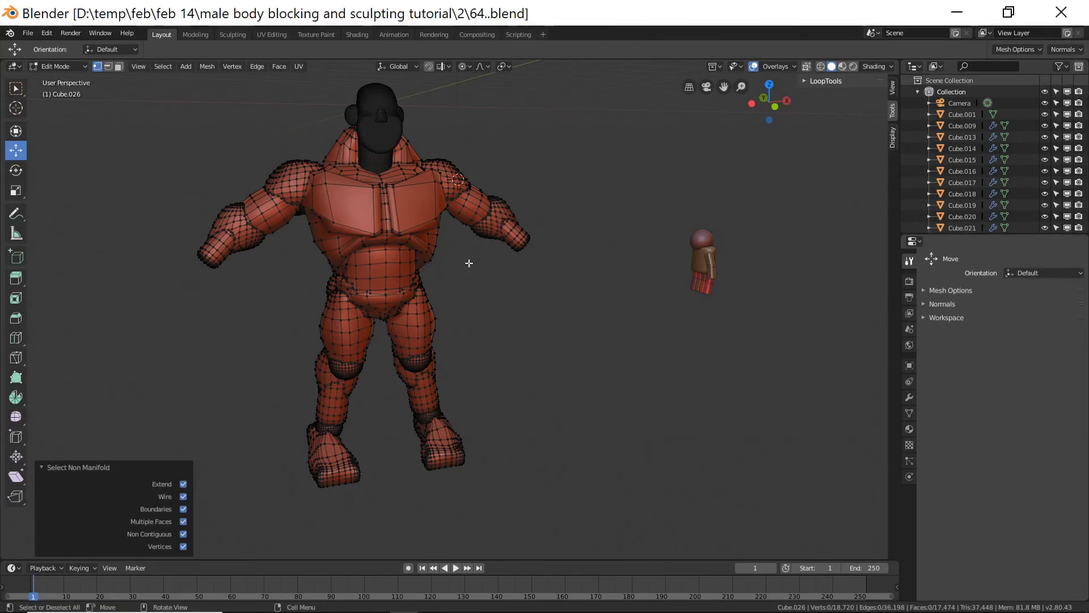
{"action": "left_click", "coordinate": [66, 64]}
{"action": "left_click", "coordinate": [72, 78]}
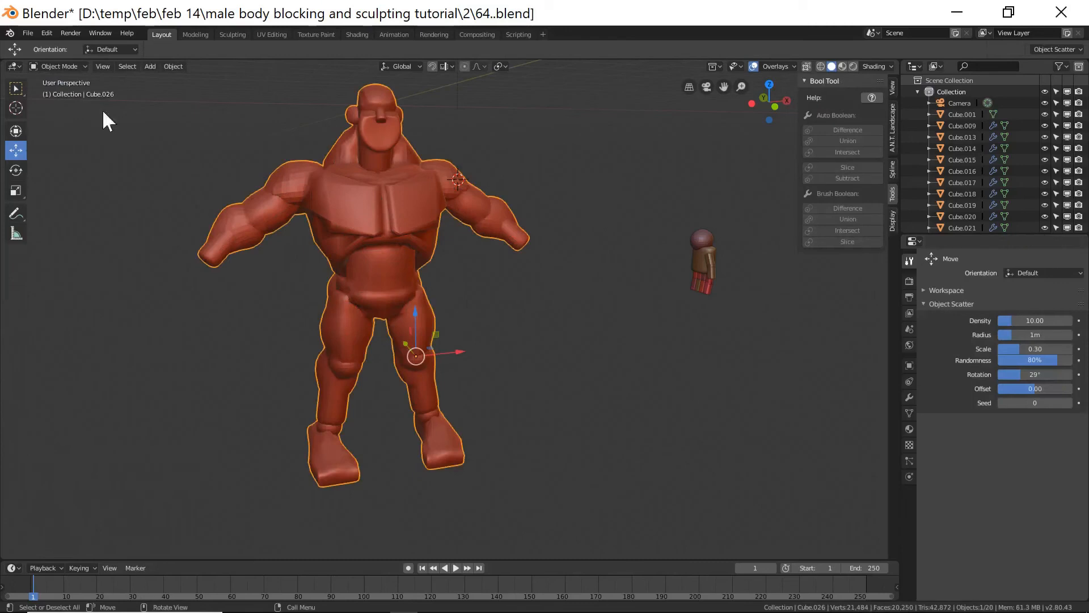
Switch the merged body to Sculpt Mode and enable Dyntopo, accepting the warning.
{"action": "mouse_move", "coordinate": [504, 335]}
{"action": "middle_mouse_down"}
{"action": "mouse_move", "coordinate": [471, 328]}
{"action": "mouse_move", "coordinate": [514, 339]}
{"action": "middle_mouse_up"}
{"action": "scroll", "coordinate": [514, 346], "scroll_direction": "up", "scroll_amount": 4}
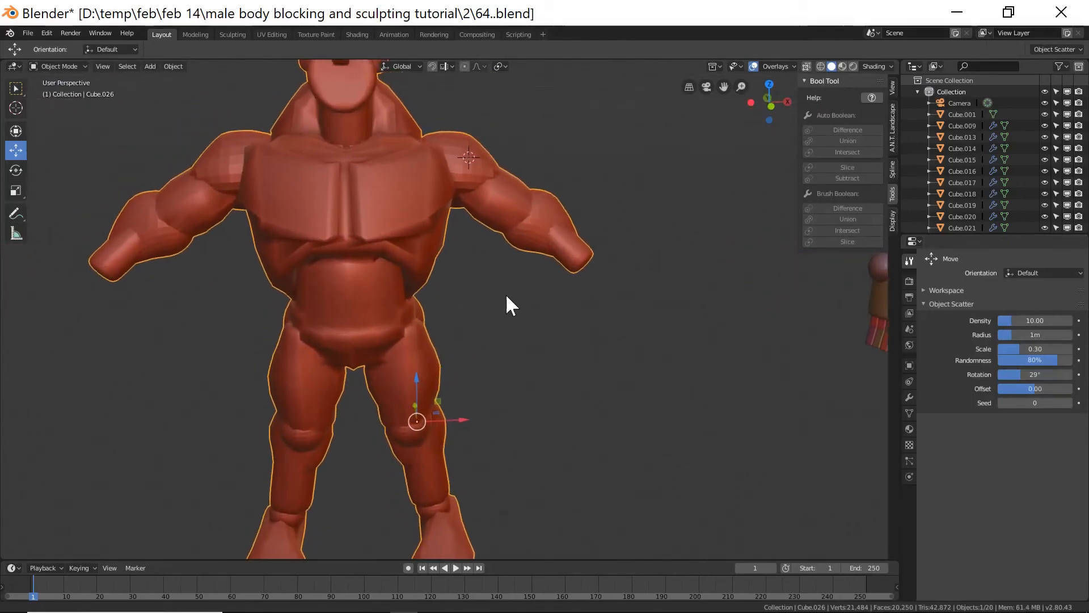
{"action": "left_click", "coordinate": [78, 64]}
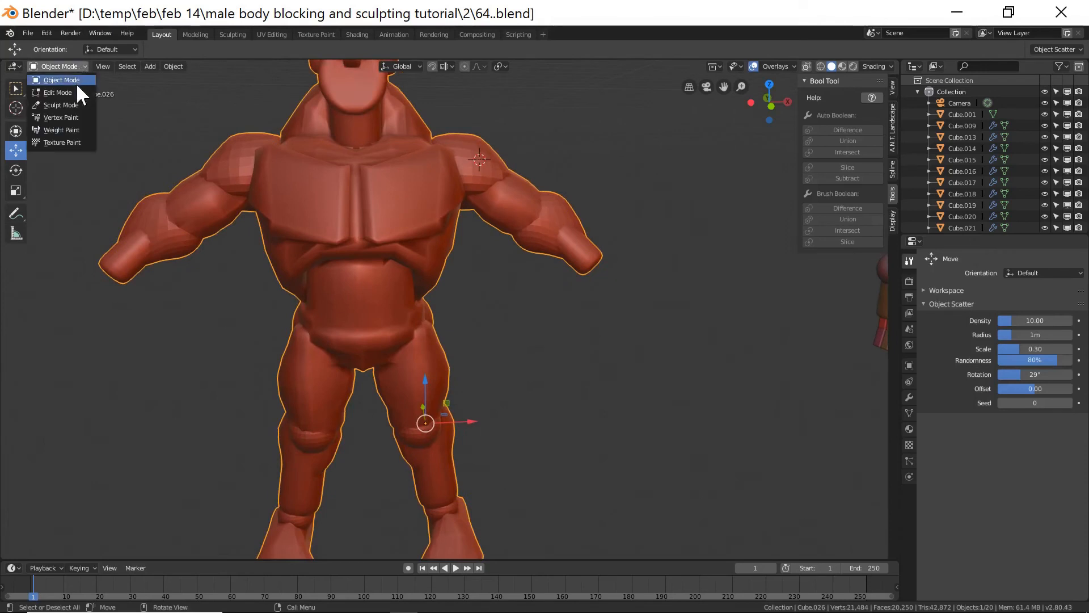
{"action": "left_click", "coordinate": [77, 101]}
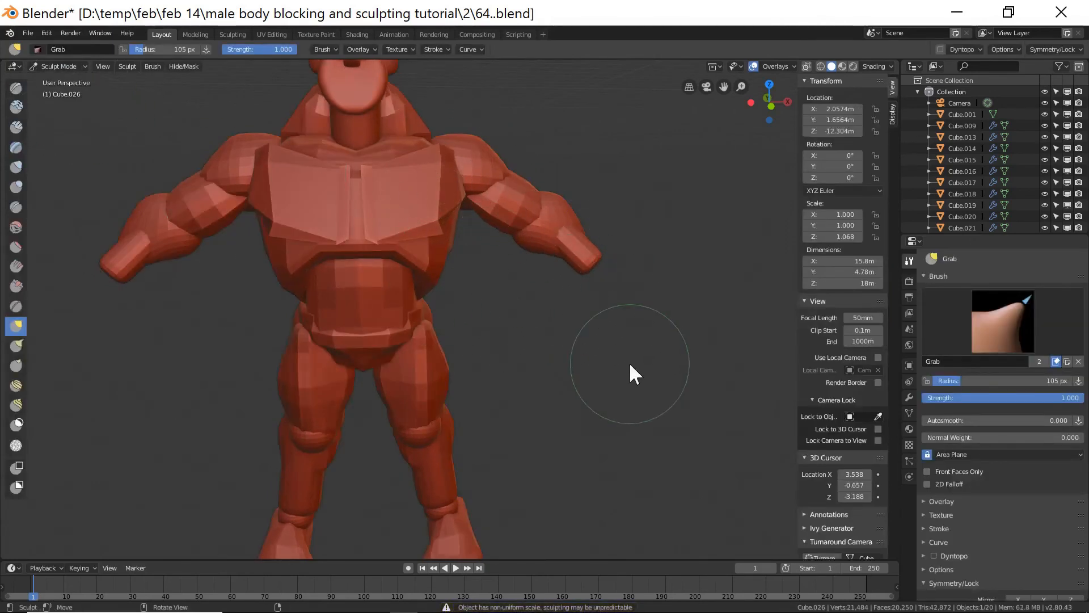
{"action": "left_click", "coordinate": [934, 555]}
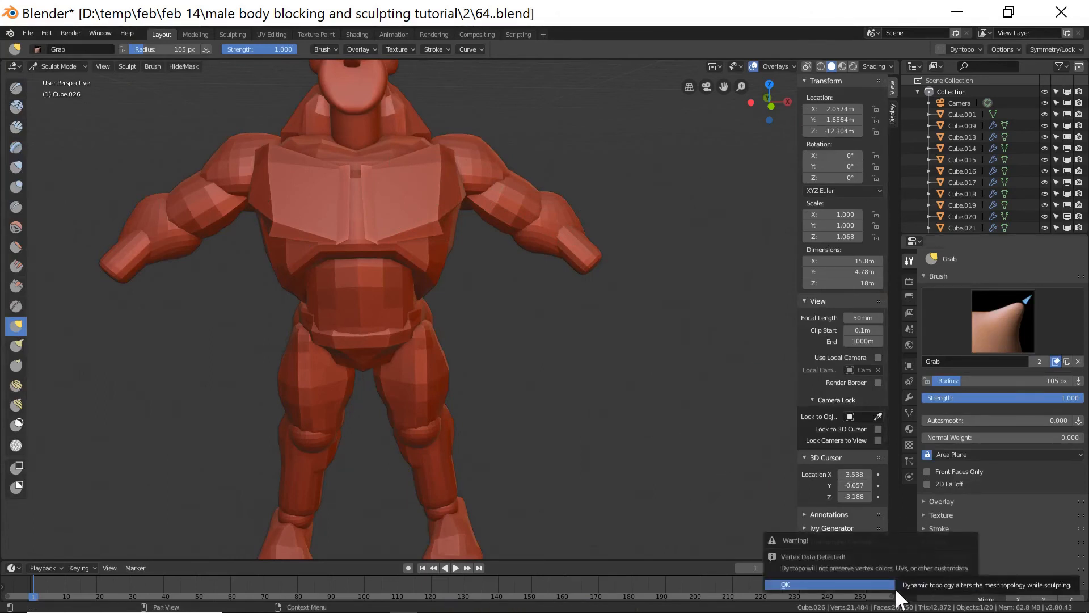
{"action": "key", "text": "Return"}
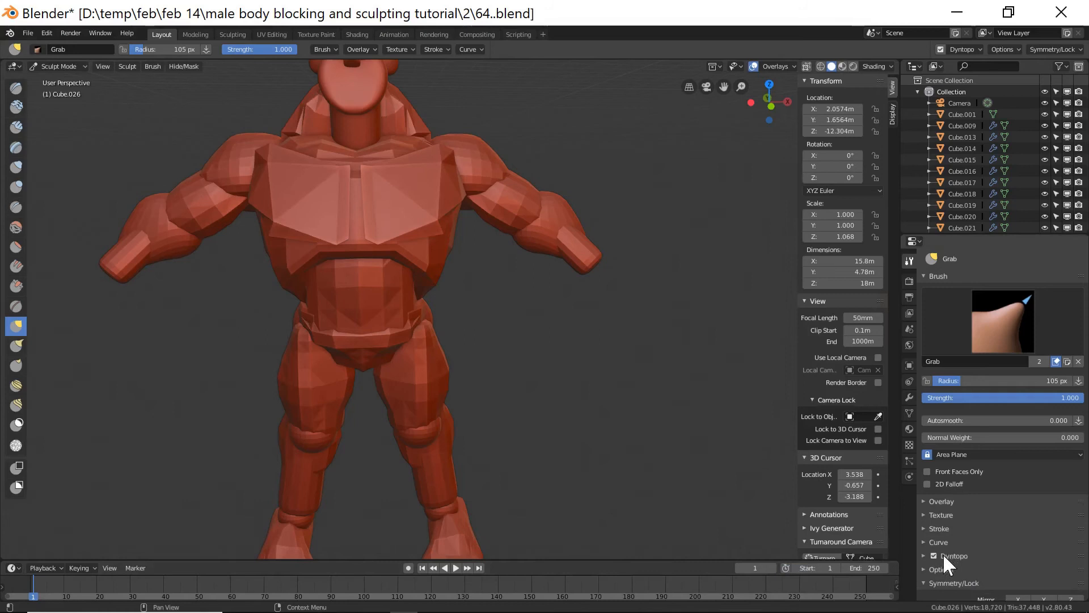
Set the Dyntopo detail size to 5.00 px and turn on Smooth Shading.
{"action": "left_click", "coordinate": [924, 556]}
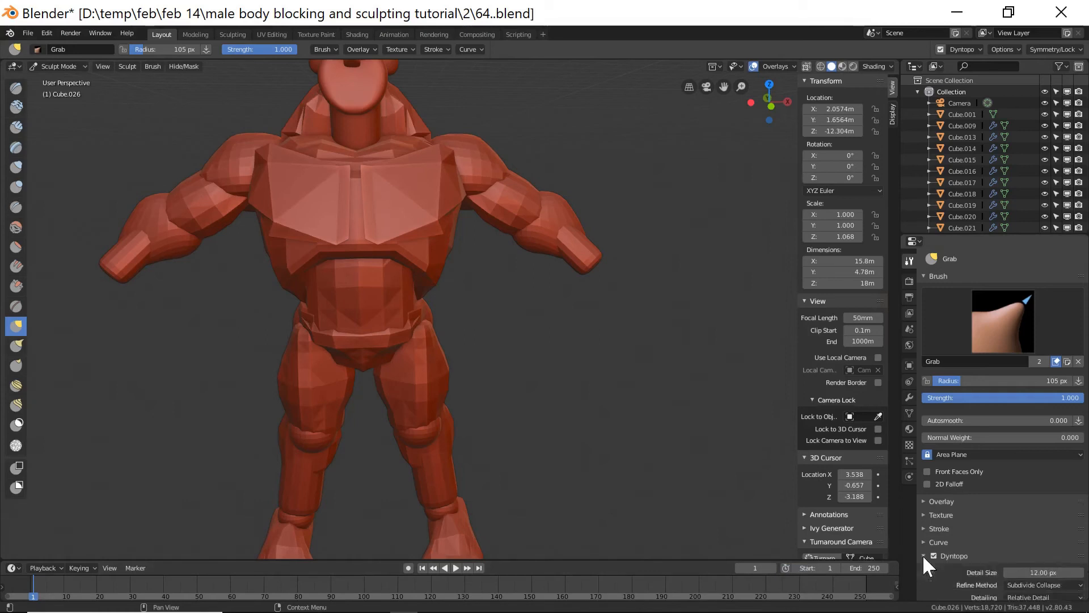
{"action": "scroll", "coordinate": [967, 534], "scroll_direction": "down", "scroll_amount": 1}
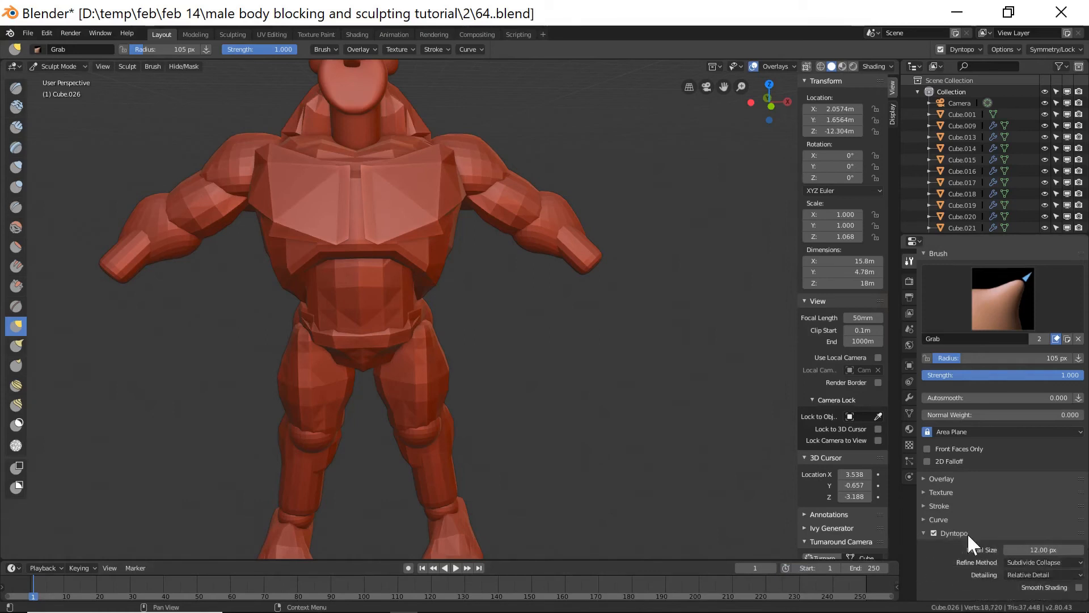
{"action": "left_click", "coordinate": [1037, 550]}
{"action": "key", "text": "Return"}
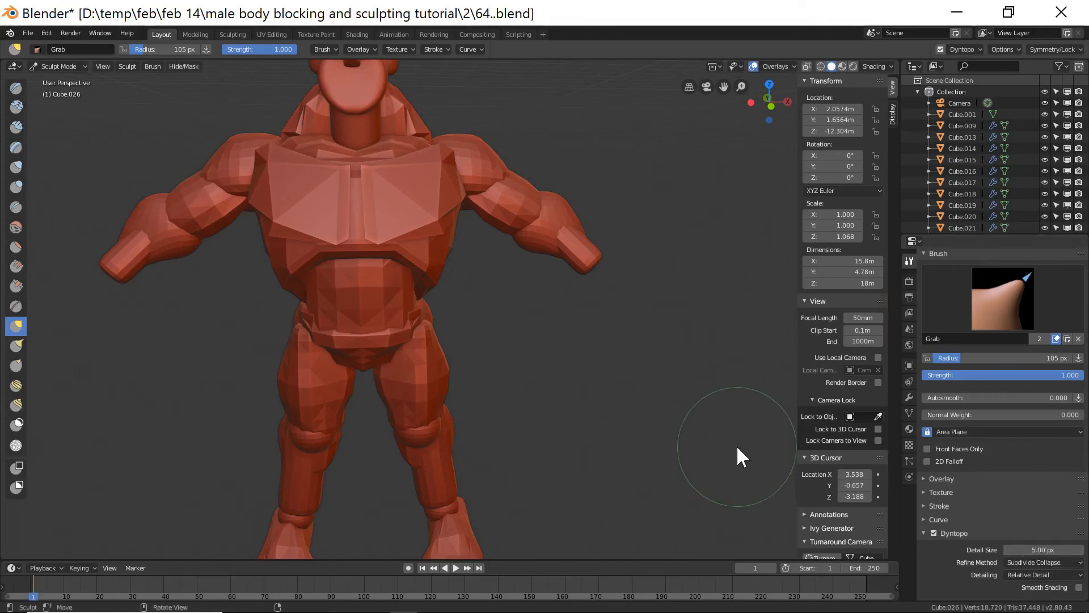
{"action": "left_click", "coordinate": [1078, 587]}
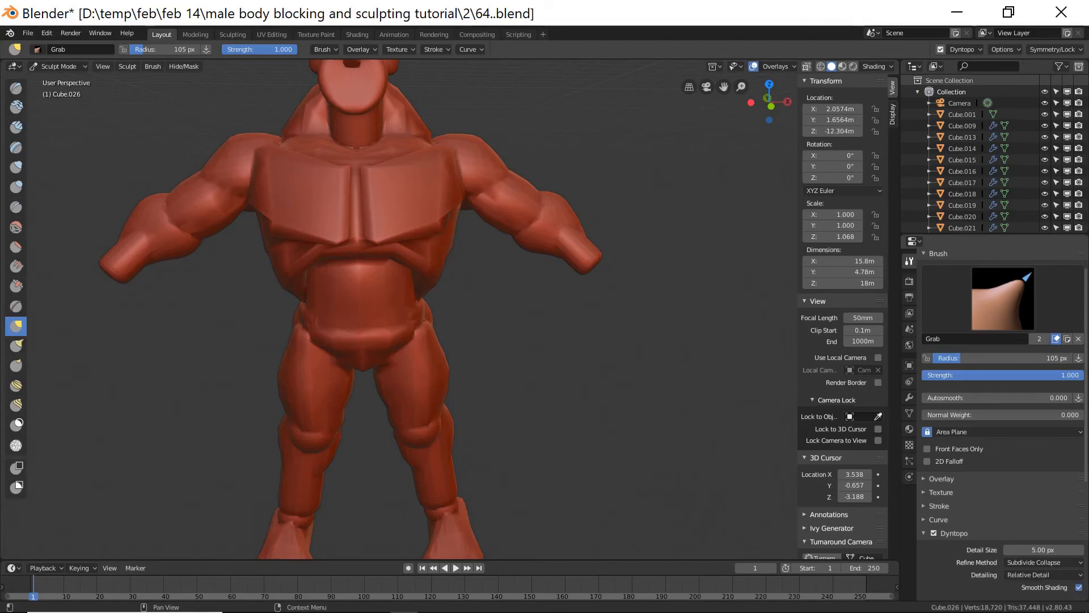
Save incrementally as 65.blend and set the viewport shading color to Material.
{"action": "key", "text": "ctrl+alt+s"}
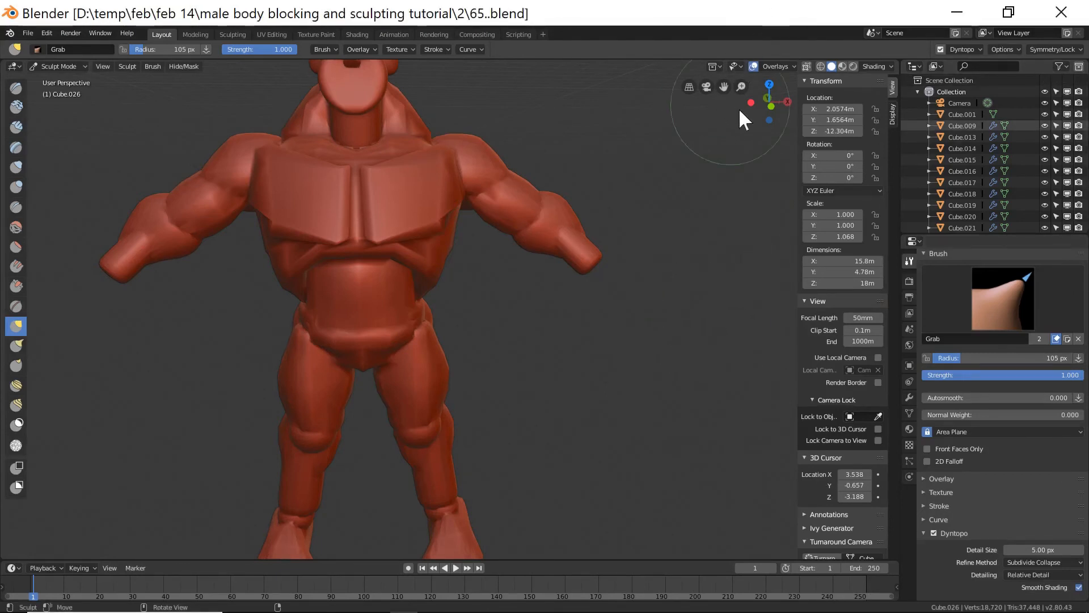
{"action": "left_click", "coordinate": [869, 64]}
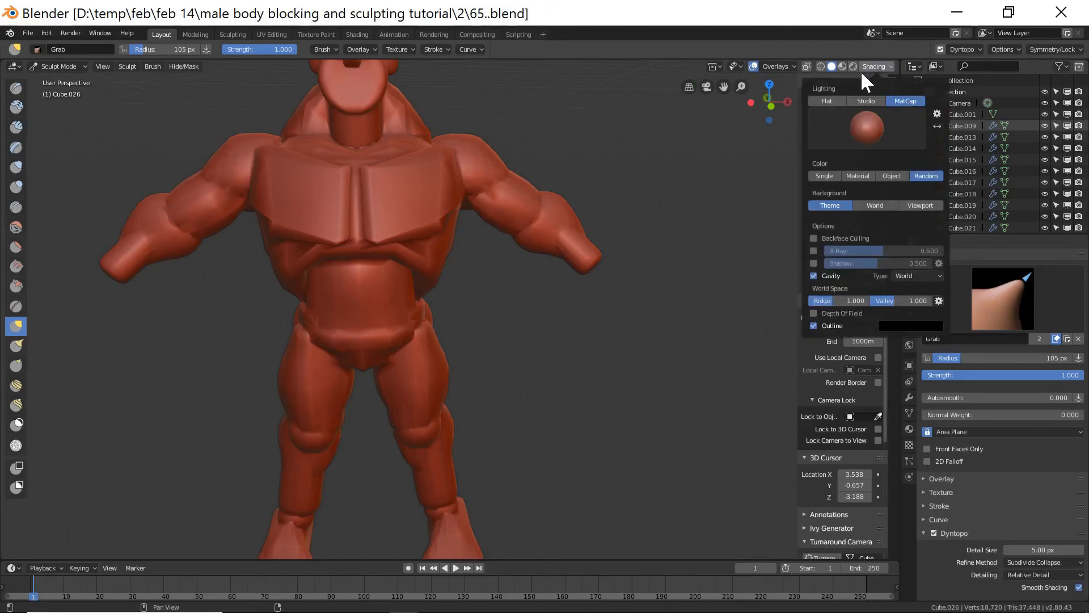
{"action": "left_click", "coordinate": [859, 176]}
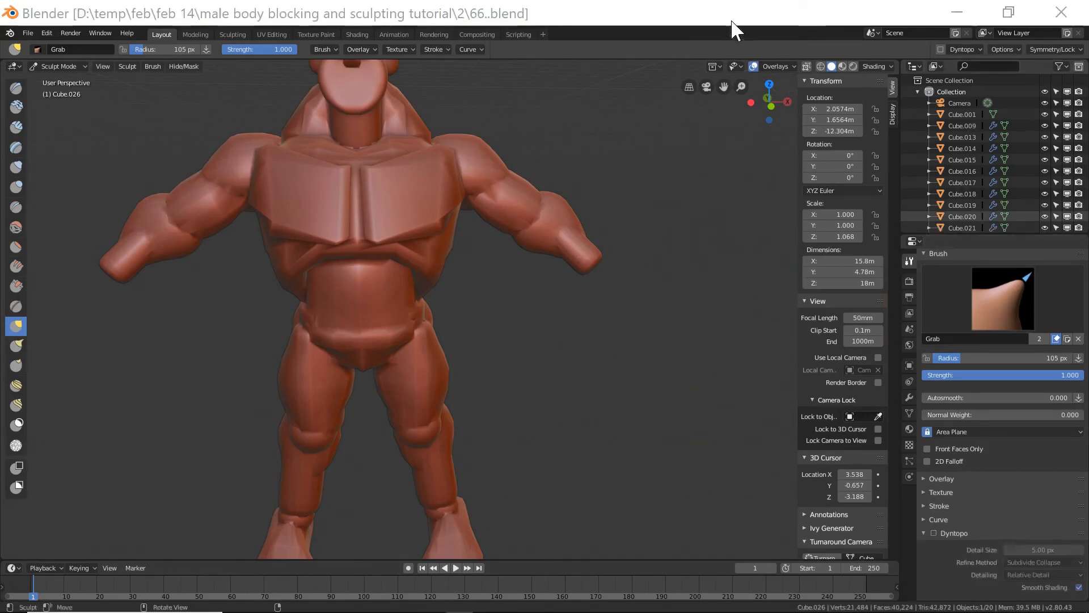
Return to Object Mode and delete the detached wrist sphere beside the body.
{"action": "left_click", "coordinate": [731, 23]}
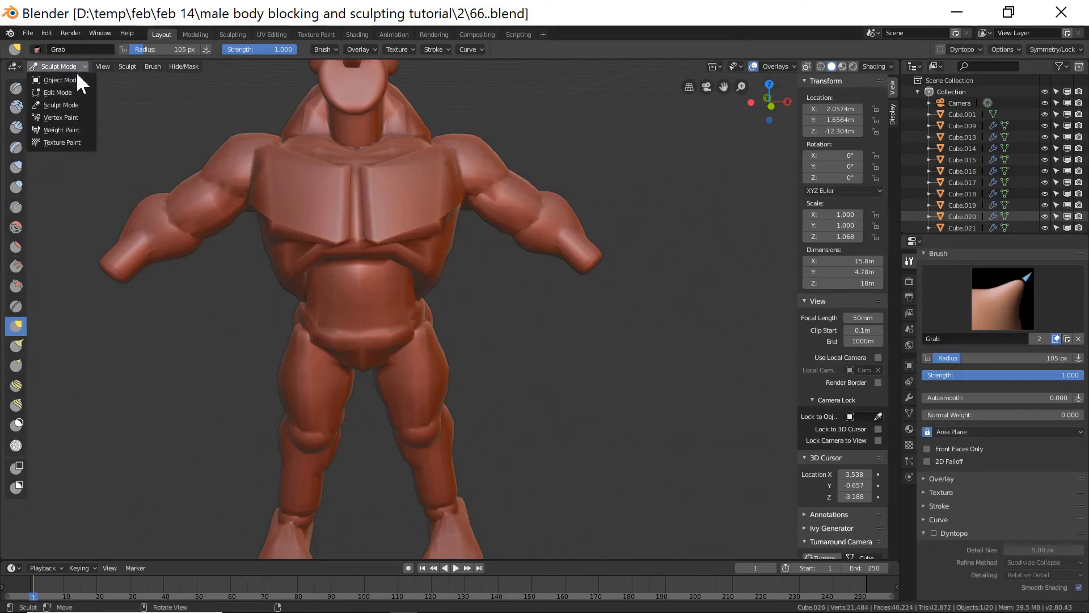
{"action": "left_click", "coordinate": [73, 78]}
{"action": "middle_click_drag", "start_coordinate": [734, 286], "coordinate": [679, 299]}
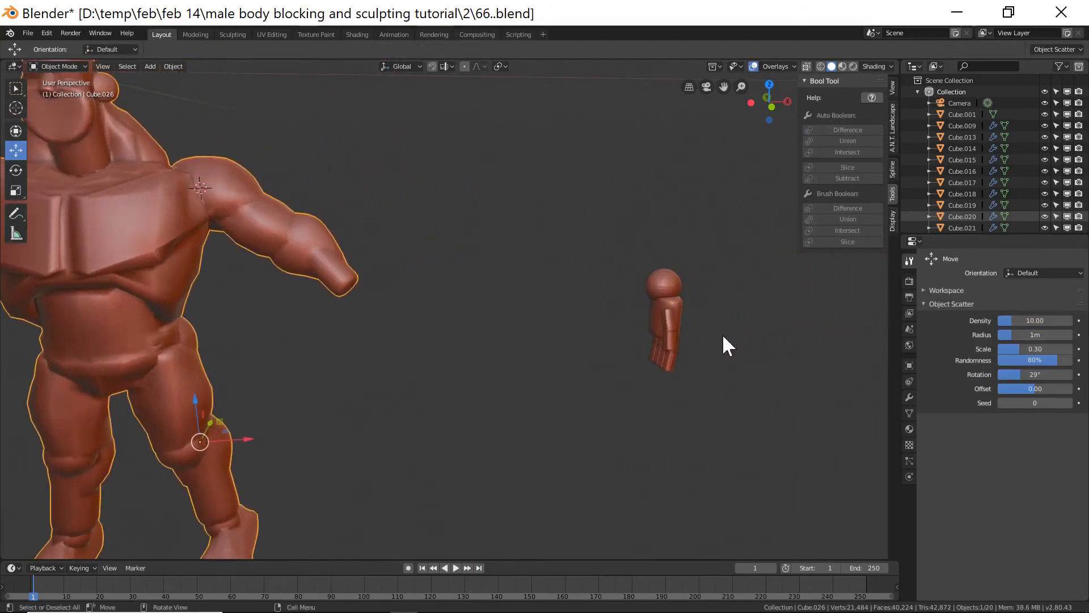
{"action": "left_click", "coordinate": [668, 278]}
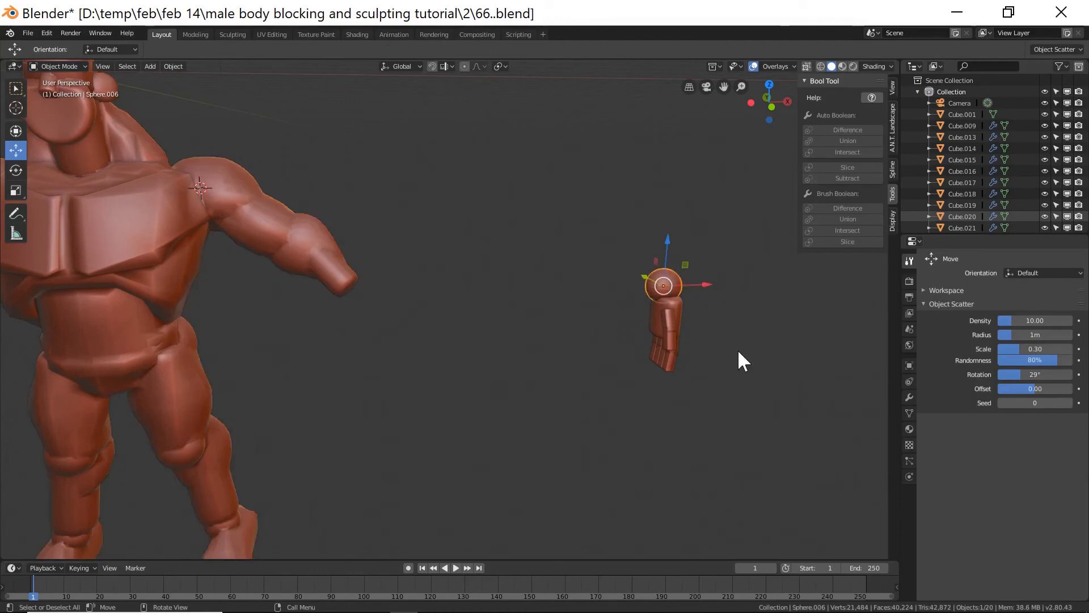
{"action": "key", "text": "x"}
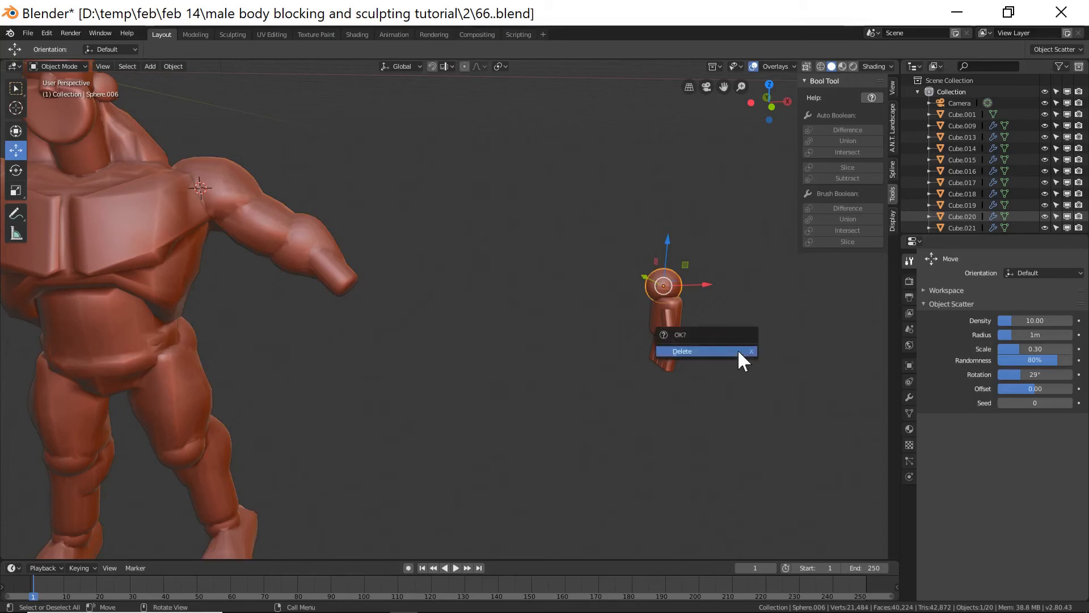
{"action": "left_click", "coordinate": [738, 349]}
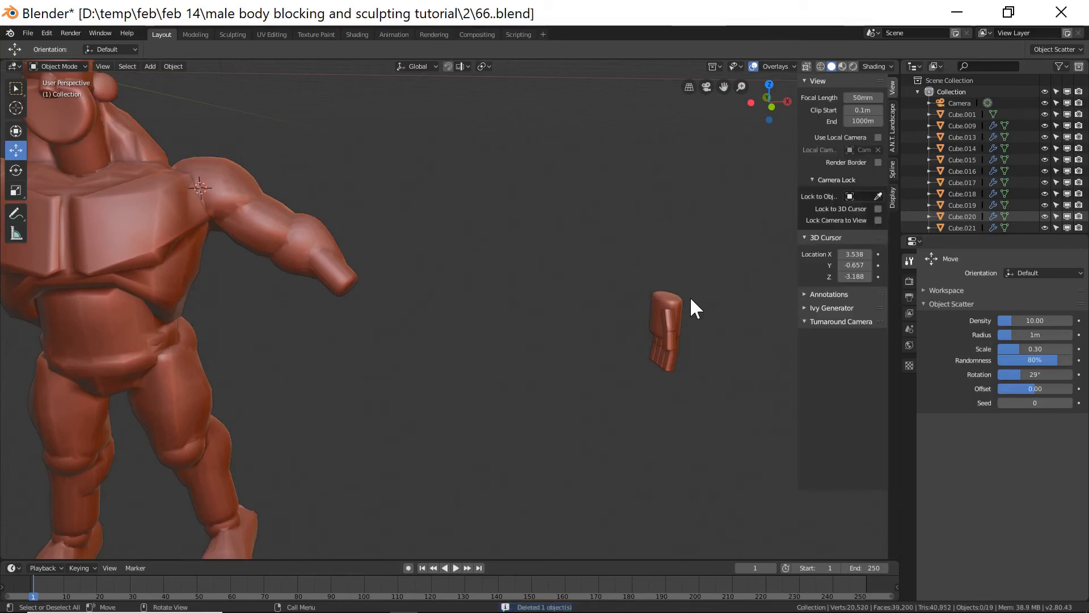
Select the detached palm block and save the file incrementally as 67.blend.
{"action": "middle_click_drag", "start_coordinate": [720, 336], "coordinate": [645, 335]}
{"action": "left_click", "coordinate": [719, 332]}
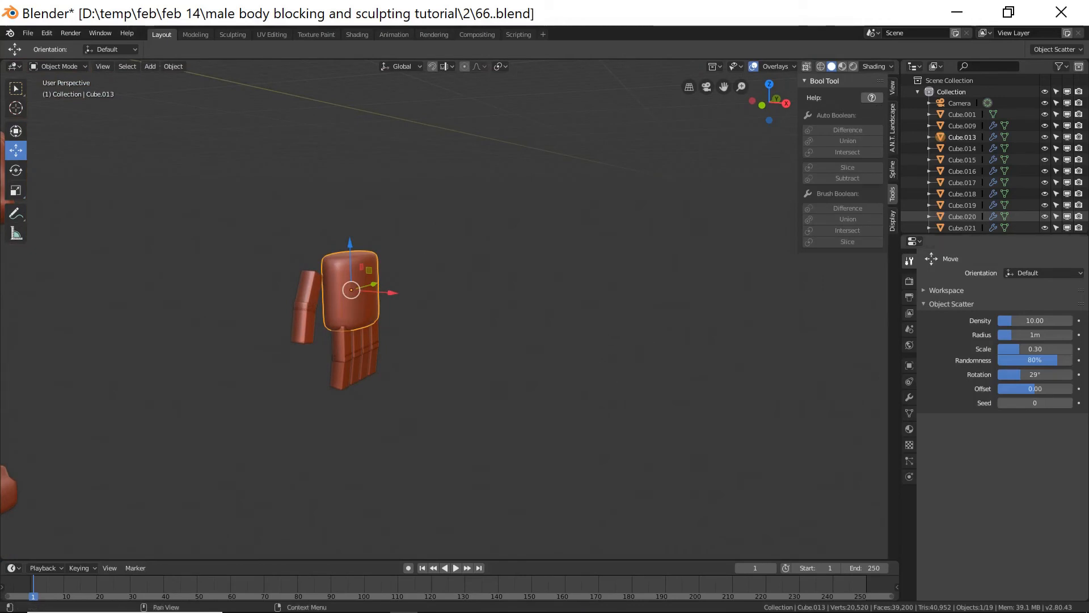
{"action": "key", "text": "ctrl+alt+s"}
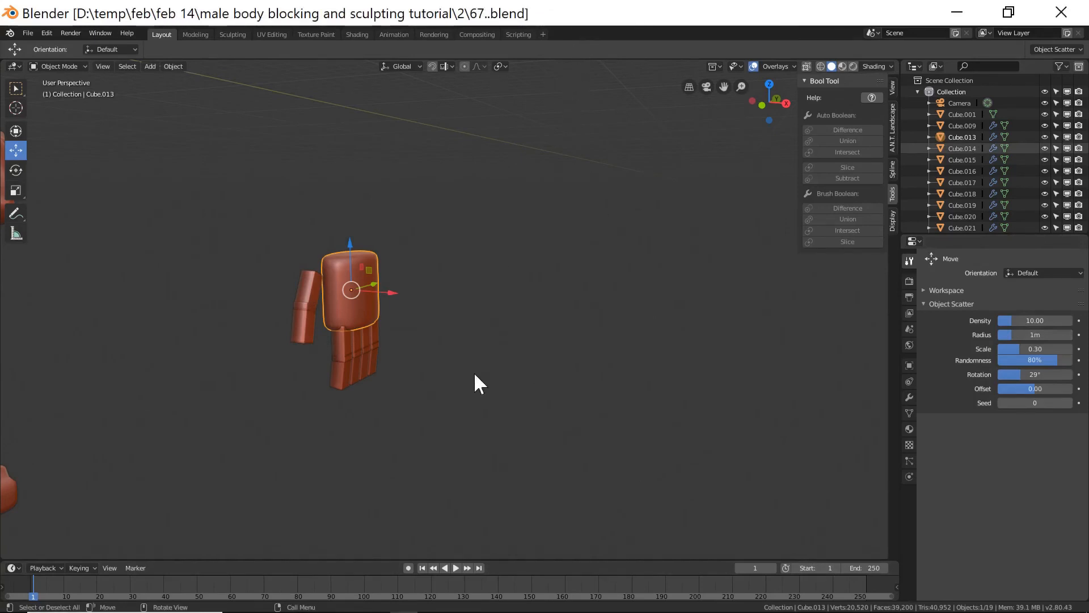
Select the thumb and all finger pieces around the palm and delete them.
{"action": "left_click", "coordinate": [304, 295]}
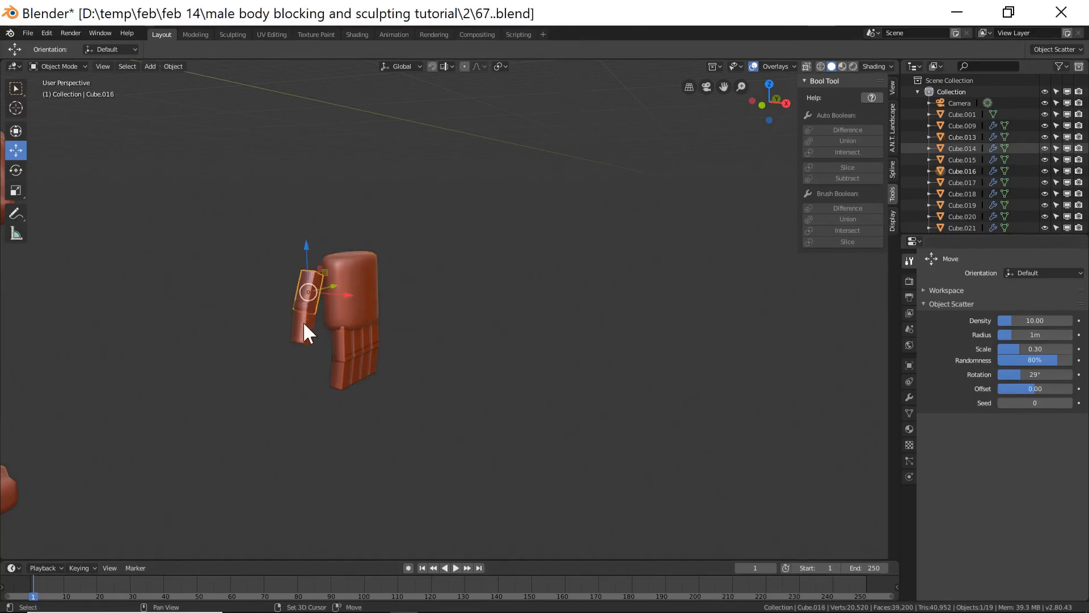
{"action": "left_click", "coordinate": [304, 324], "text": "shift"}
{"action": "key", "text": "c"}
{"action": "left_click_drag", "start_coordinate": [359, 382], "coordinate": [362, 366]}
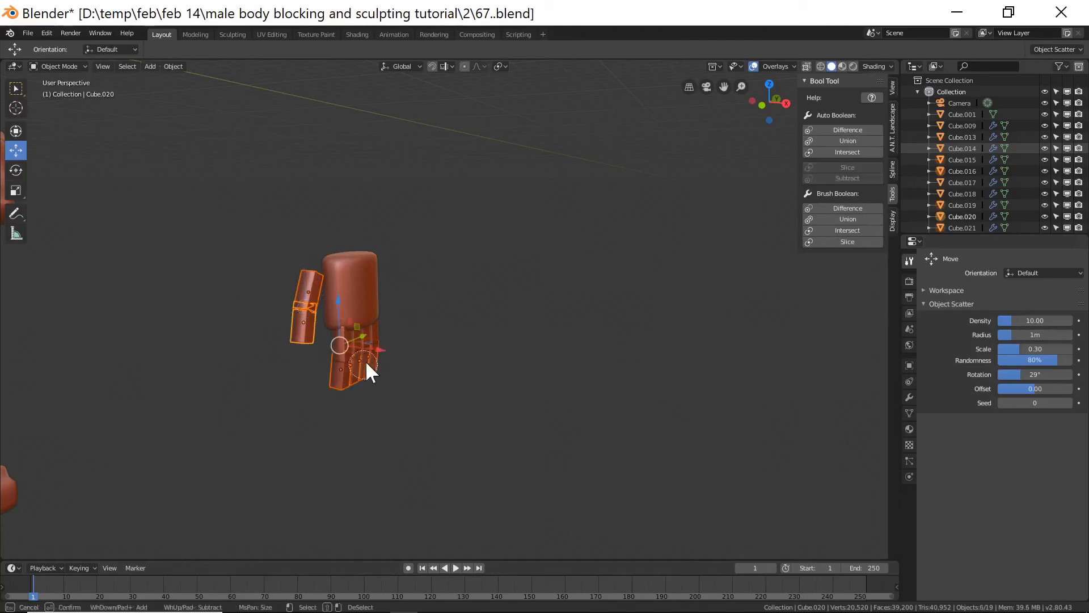
{"action": "left_click", "coordinate": [344, 354]}
{"action": "key", "text": "Escape"}
{"action": "scroll", "coordinate": [402, 372], "scroll_direction": "up", "scroll_amount": 2}
{"action": "mouse_move", "coordinate": [420, 377]}
{"action": "middle_mouse_down"}
{"action": "mouse_move", "coordinate": [398, 368]}
{"action": "mouse_move", "coordinate": [411, 366]}
{"action": "middle_mouse_up"}
{"action": "key", "text": "c"}
{"action": "left_click_drag", "start_coordinate": [277, 300], "coordinate": [229, 302]}
{"action": "key", "text": "Escape"}
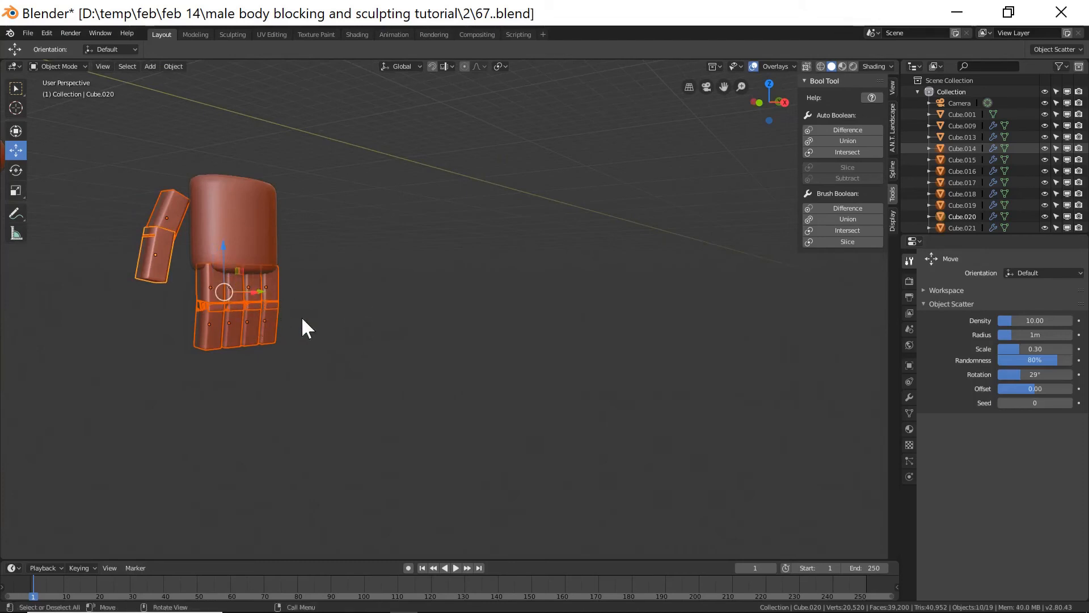
{"action": "key", "text": "x"}
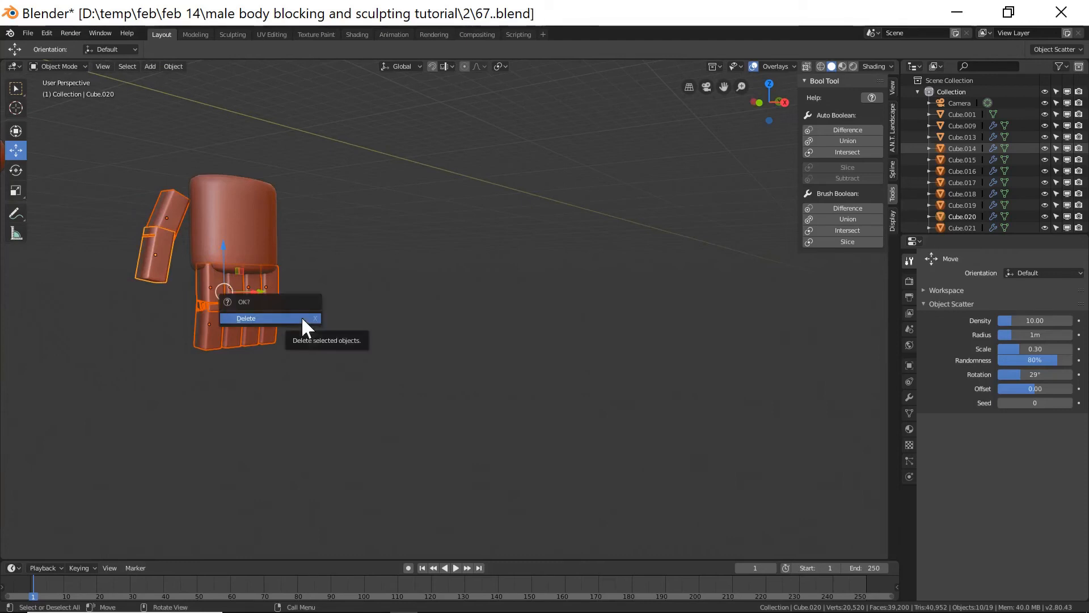
{"action": "left_click", "coordinate": [302, 318]}
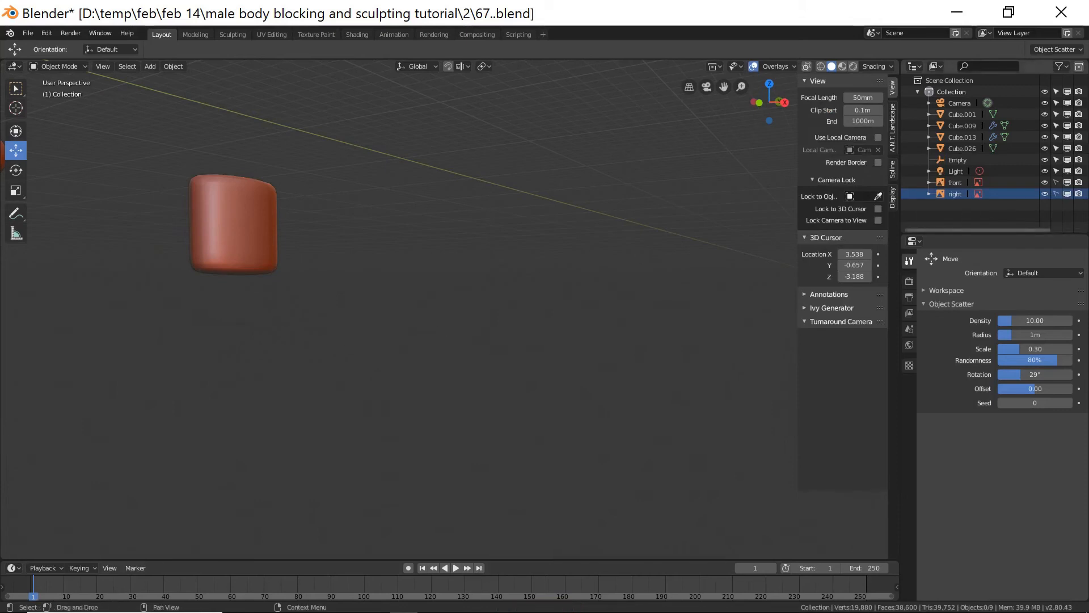
Save the file incrementally as 68.blend.
{"action": "key", "text": "ctrl+alt+s"}
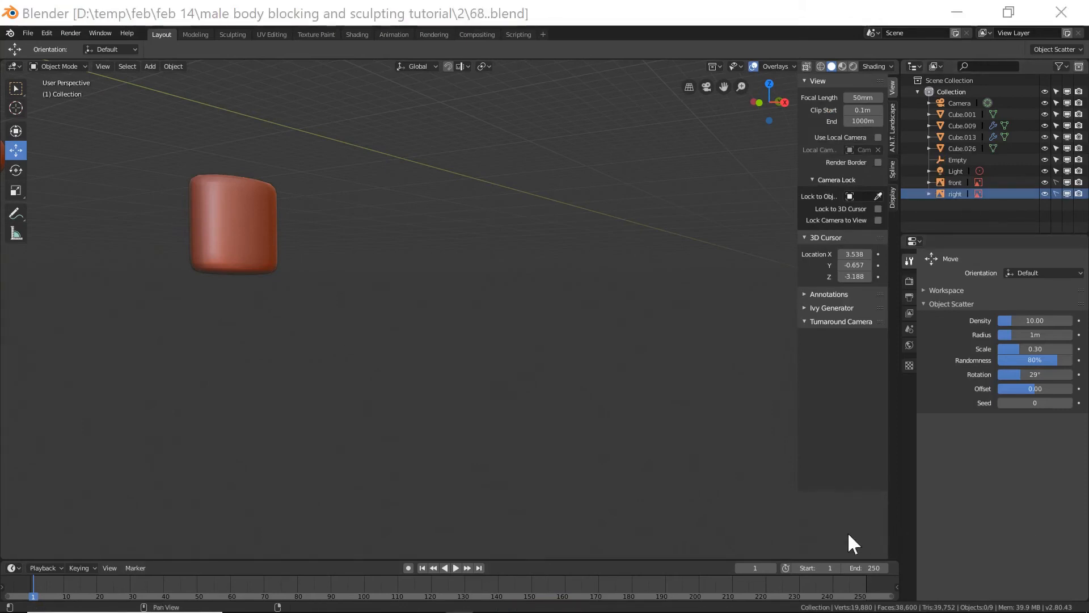
{"action": "scroll", "coordinate": [523, 391], "scroll_direction": "down", "scroll_amount": 3}
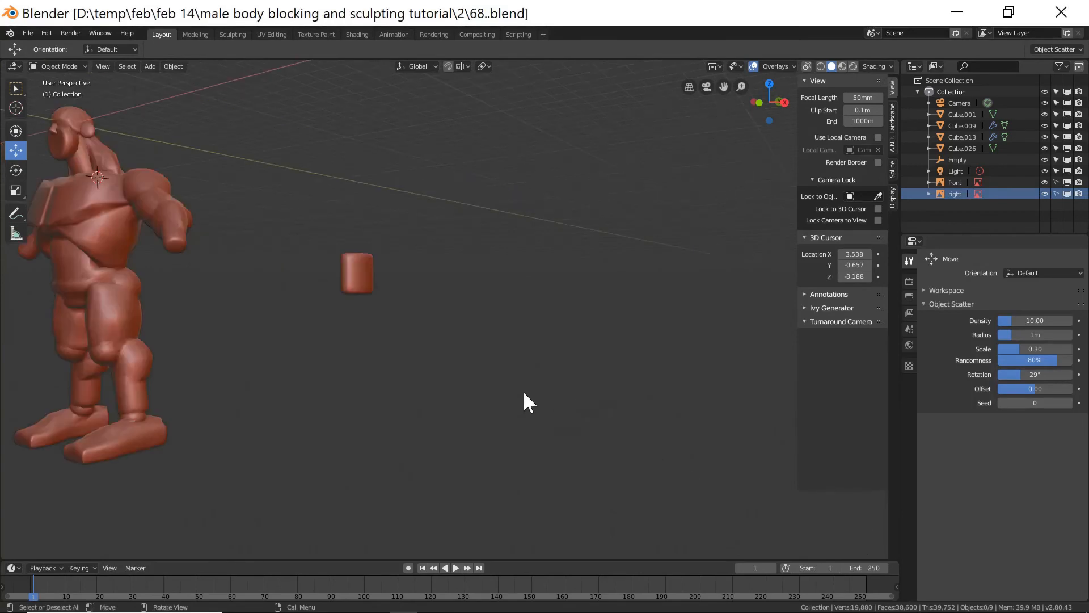
{"action": "scroll", "coordinate": [426, 270], "scroll_direction": "down", "scroll_amount": 1}
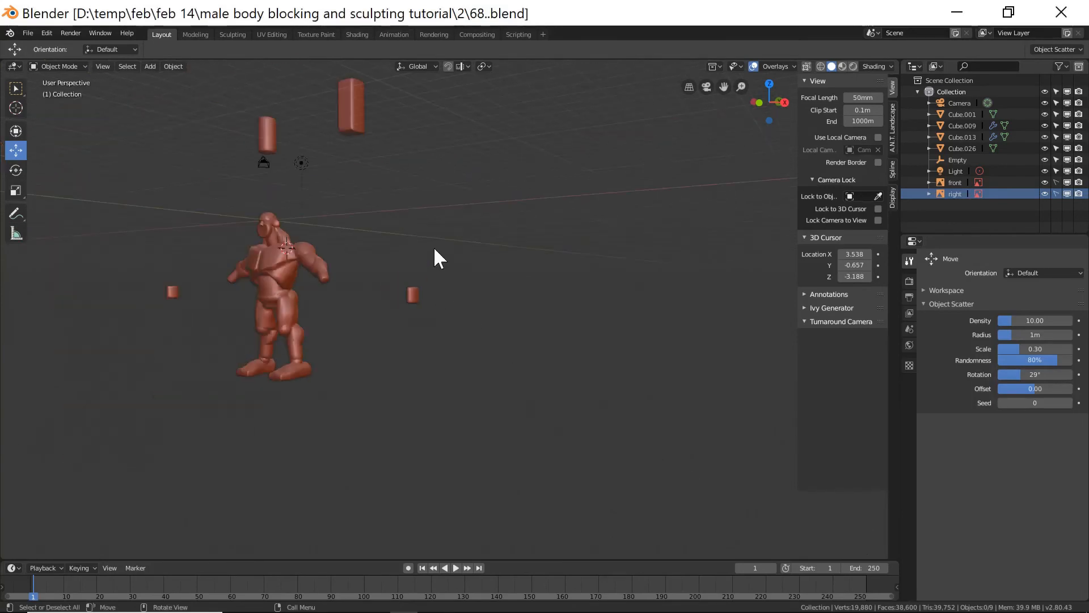
Duplicate the small cylinder floating above the body in place and save incrementally as 69.blend.
{"action": "left_click", "coordinate": [267, 137]}
{"action": "middle_click_drag", "start_coordinate": [325, 204], "coordinate": [369, 234]}
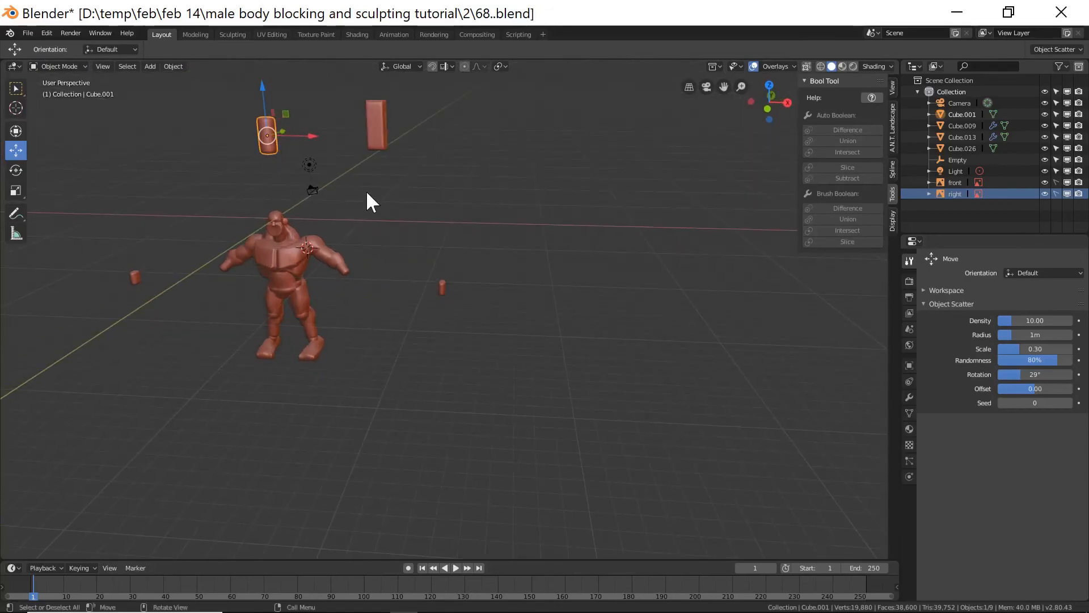
{"action": "key", "text": "shift+d"}
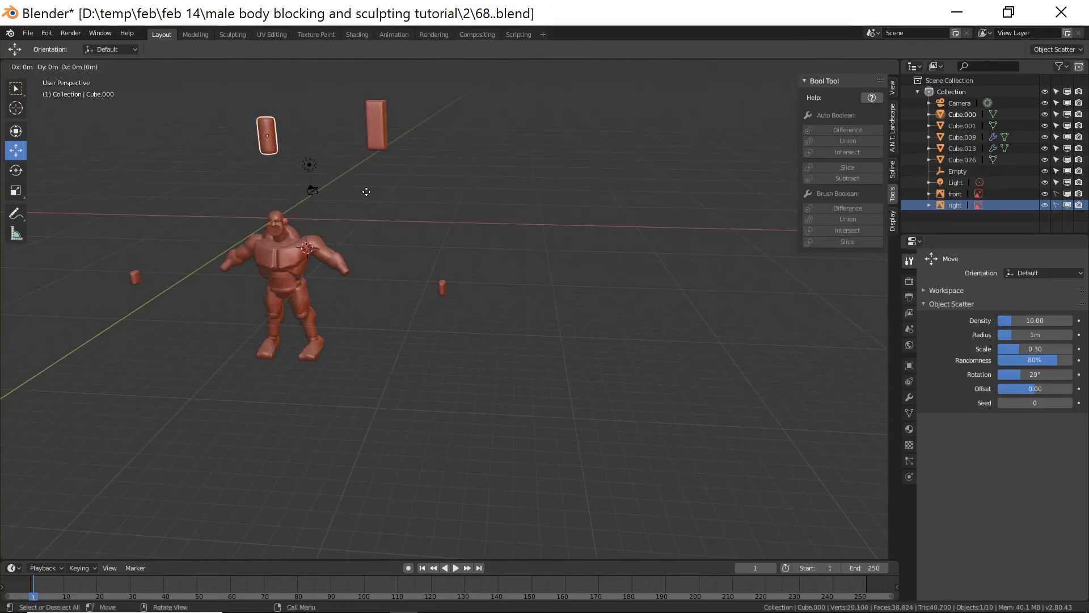
{"action": "right_click", "coordinate": [366, 192]}
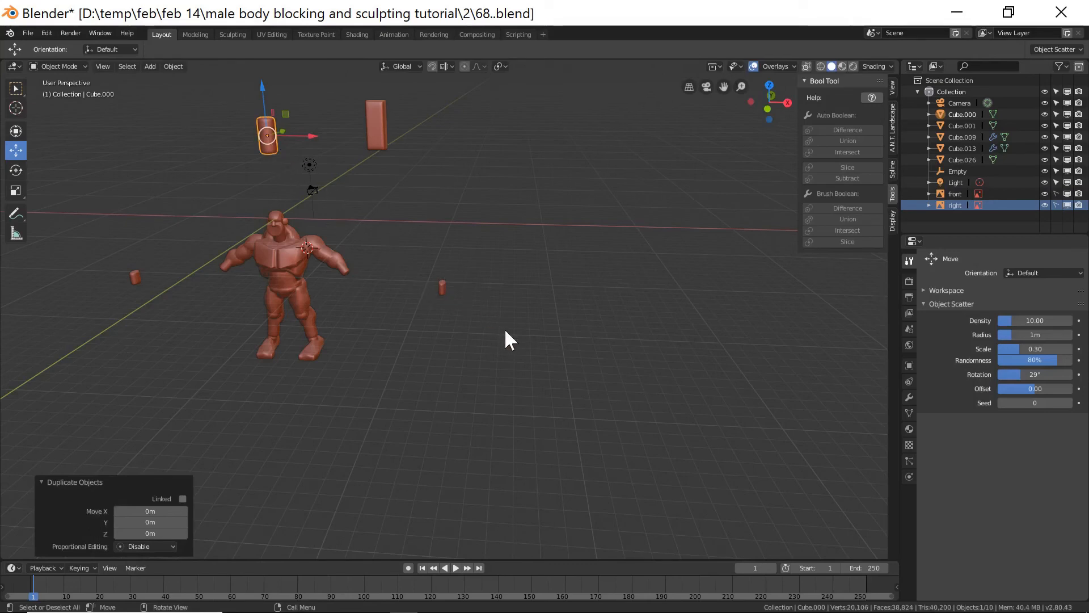
{"action": "middle_click_drag", "start_coordinate": [506, 329], "coordinate": [490, 296]}
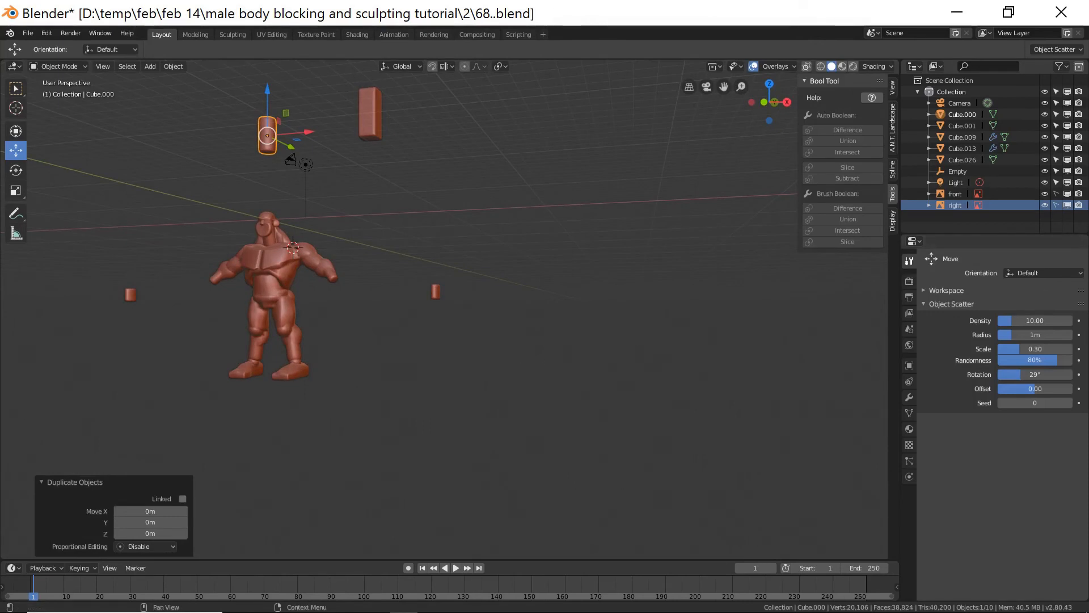
{"action": "key", "text": "ctrl+alt+s"}
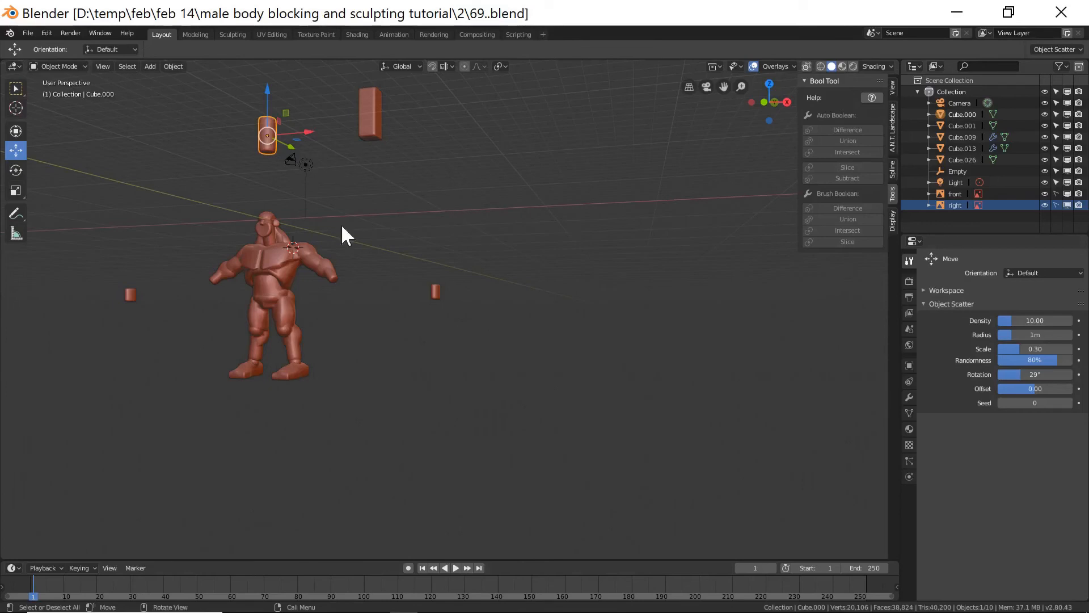
Place the 3D cursor on the small cylinder beside the body and snap the duplicate to it, keeping offset.
{"action": "right_click", "coordinate": [435, 292], "text": "shift"}
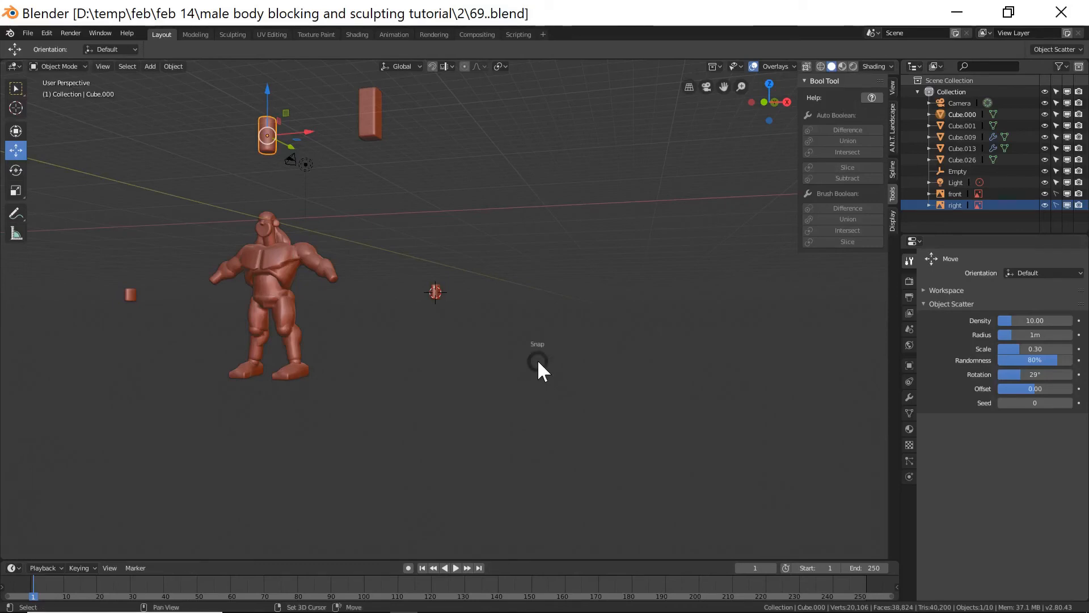
{"action": "key", "text": "shift+s"}
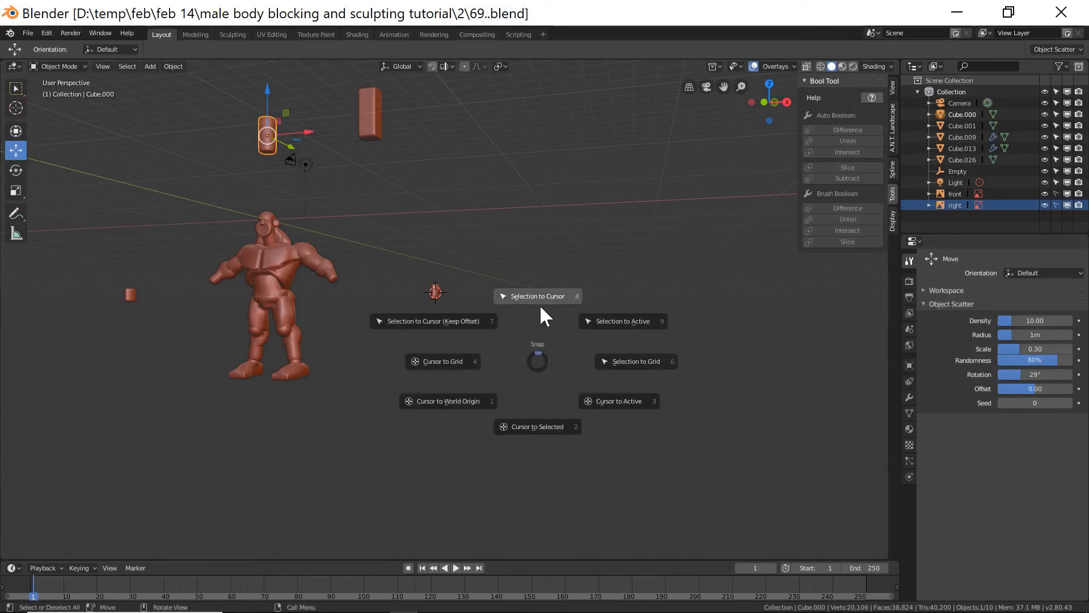
{"action": "left_click", "coordinate": [458, 323]}
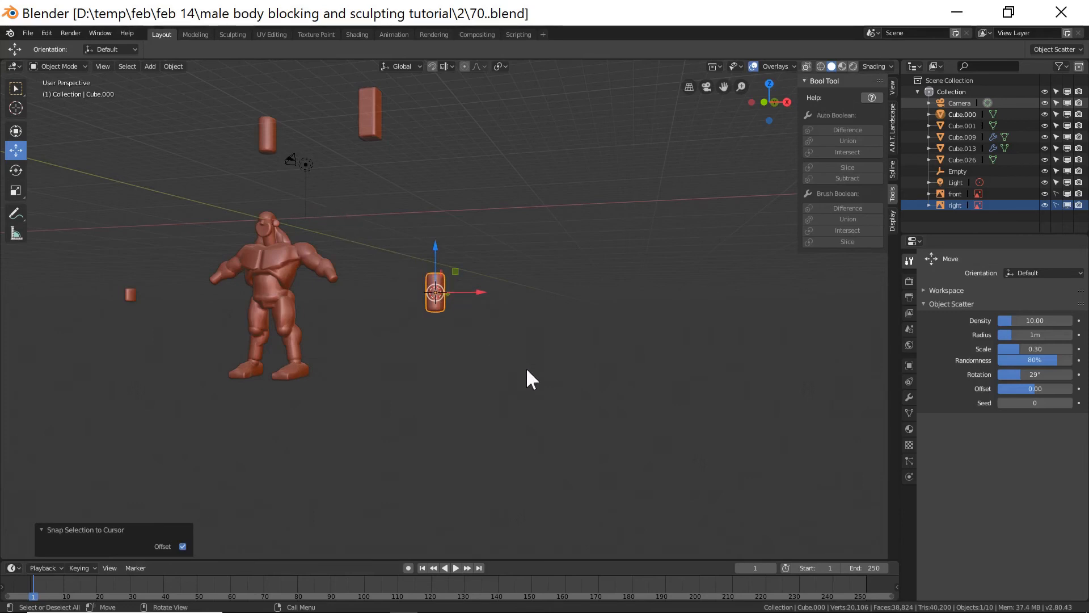
Scale the duplicated cylinder to 0.219 and move it down under the palm as a finger.
{"action": "key", "text": "KP_Decimal"}
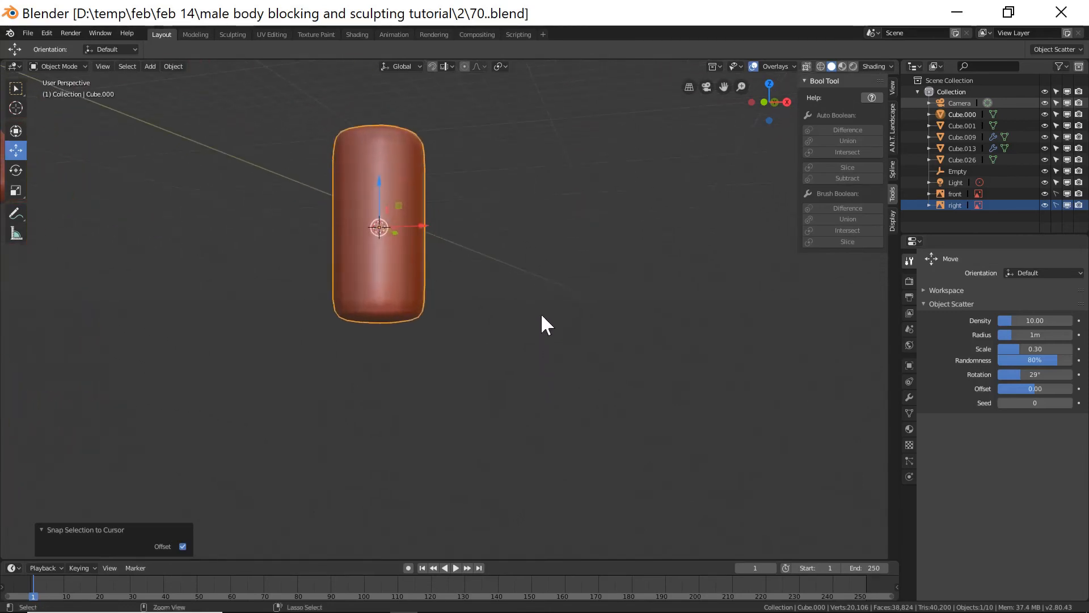
{"action": "key", "text": "s"}
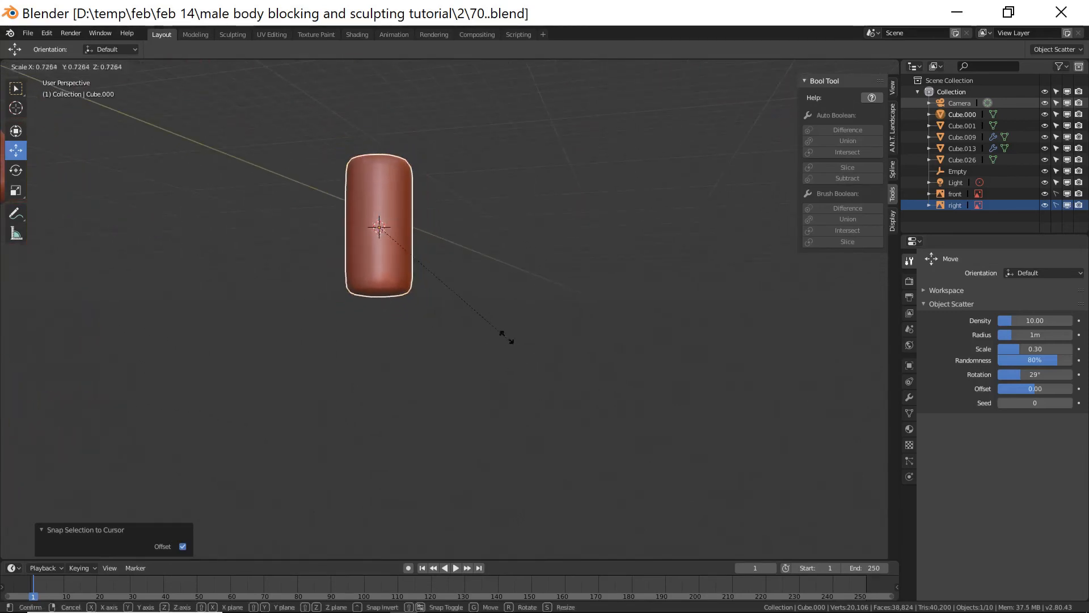
{"action": "left_click", "coordinate": [422, 255]}
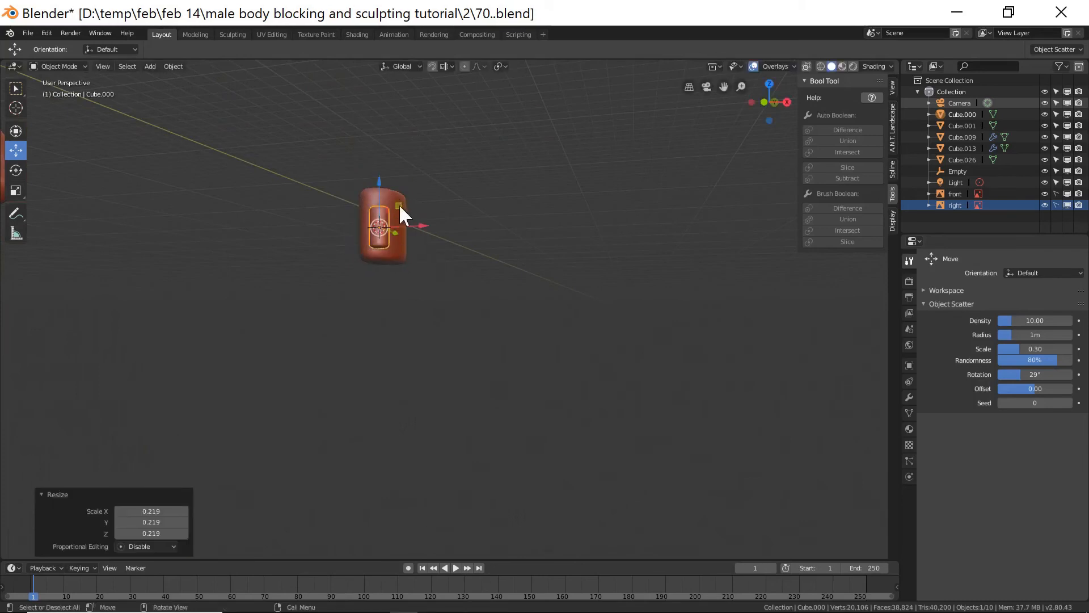
{"action": "left_click_drag", "start_coordinate": [380, 181], "coordinate": [384, 228]}
{"action": "middle_click_drag", "start_coordinate": [493, 297], "coordinate": [425, 311]}
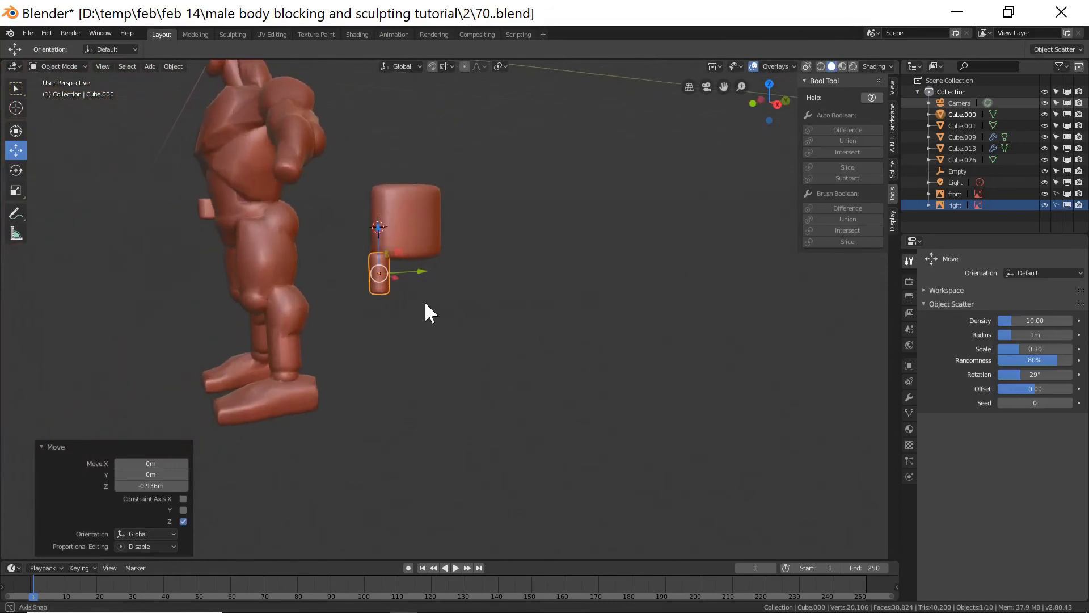
{"action": "left_click_drag", "start_coordinate": [418, 273], "coordinate": [404, 276]}
{"action": "middle_click_drag", "start_coordinate": [404, 276], "coordinate": [433, 275]}
{"action": "left_click_drag", "start_coordinate": [432, 276], "coordinate": [426, 275]}
{"action": "middle_click_drag", "start_coordinate": [426, 274], "coordinate": [404, 295]}
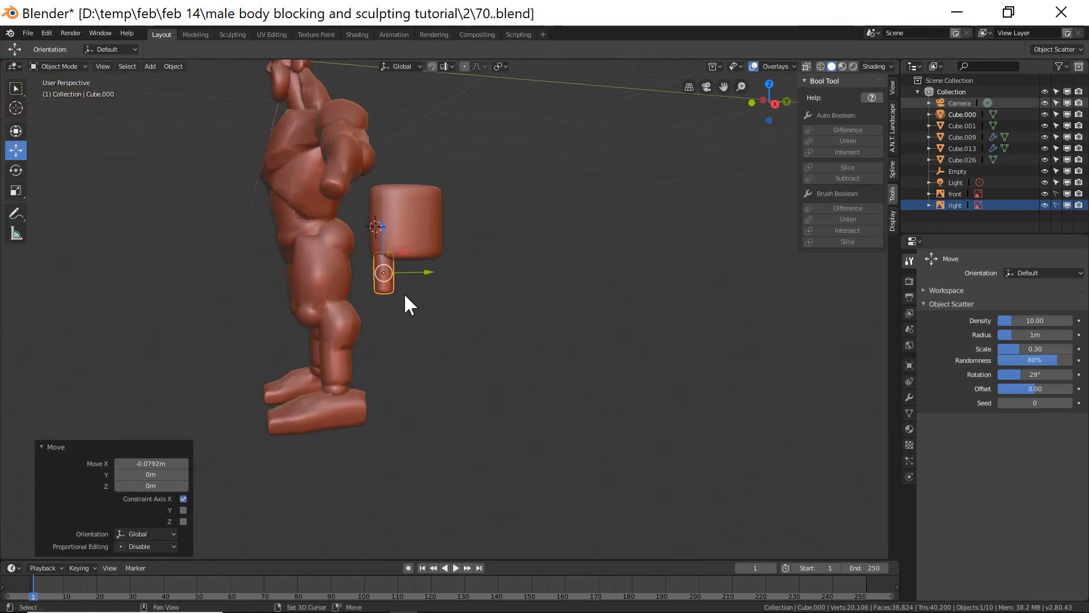
Duplicate the finger twice, moving each copy about 0.41 m sideways along Y.
{"action": "key", "text": "shift+d"}
{"action": "key", "text": "x"}
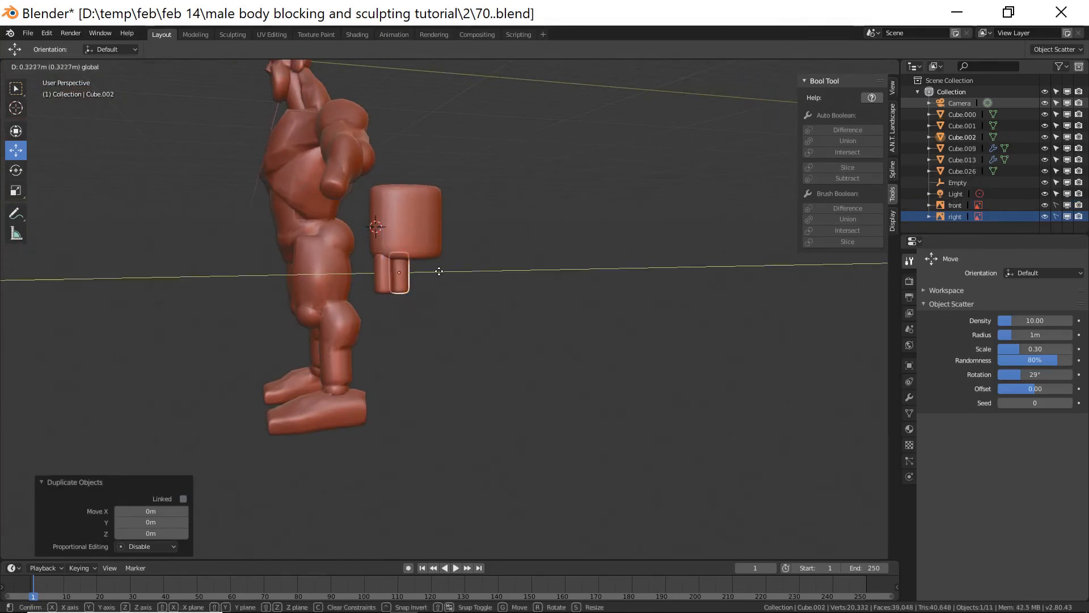
{"action": "left_click", "coordinate": [441, 272]}
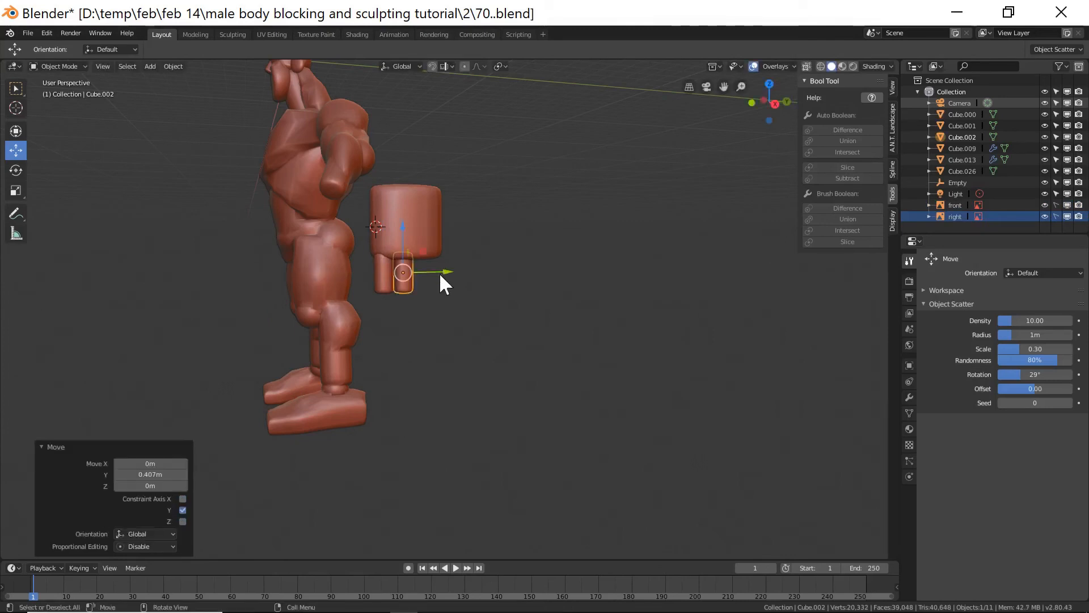
{"action": "key", "text": "shift+d"}
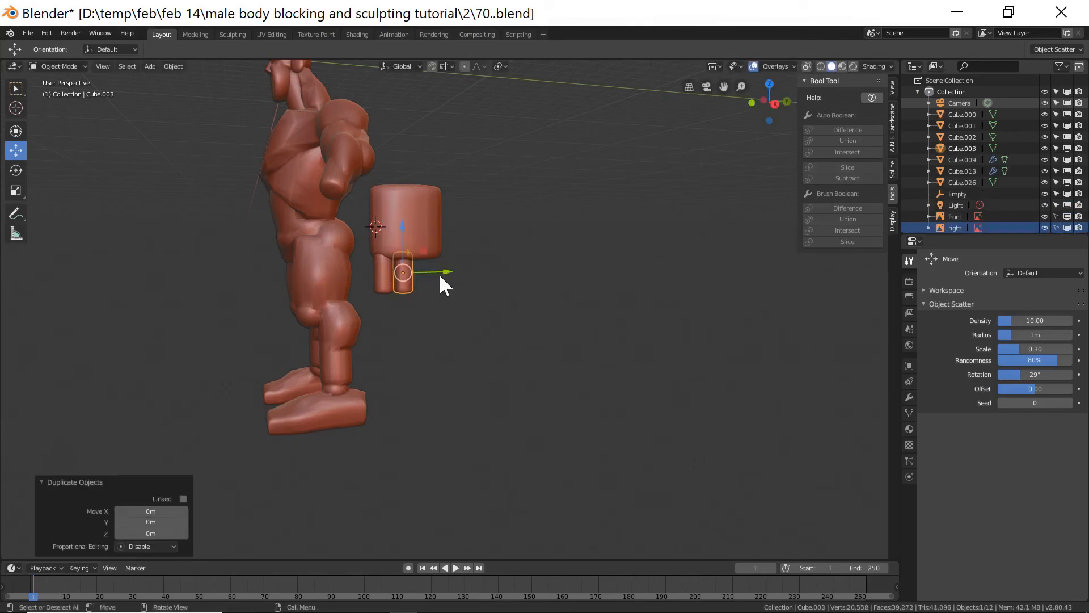
{"action": "key", "text": "y"}
{"action": "left_click", "coordinate": [459, 274]}
{"action": "mouse_move", "coordinate": [459, 273]}
{"action": "middle_mouse_down"}
{"action": "mouse_move", "coordinate": [474, 288]}
{"action": "mouse_move", "coordinate": [464, 285]}
{"action": "middle_mouse_up"}
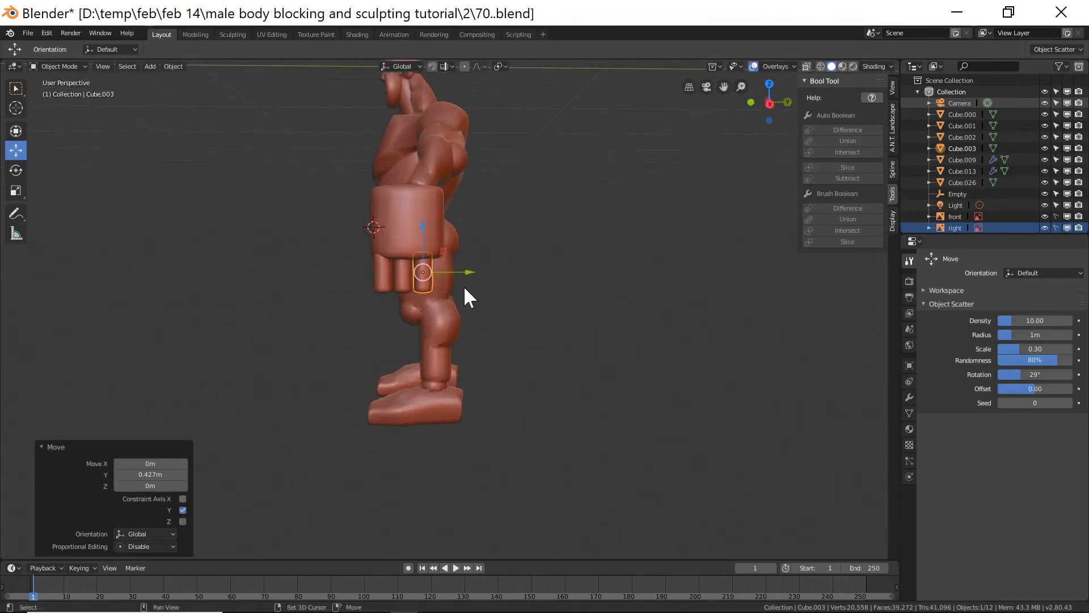
Add a fourth finger by duplicating and moving it 0.38 m along Y, then save incrementally as 72.blend.
{"action": "key", "text": "shift+d"}
{"action": "right_click", "coordinate": [464, 285]}
{"action": "left_click_drag", "start_coordinate": [469, 271], "coordinate": [489, 274]}
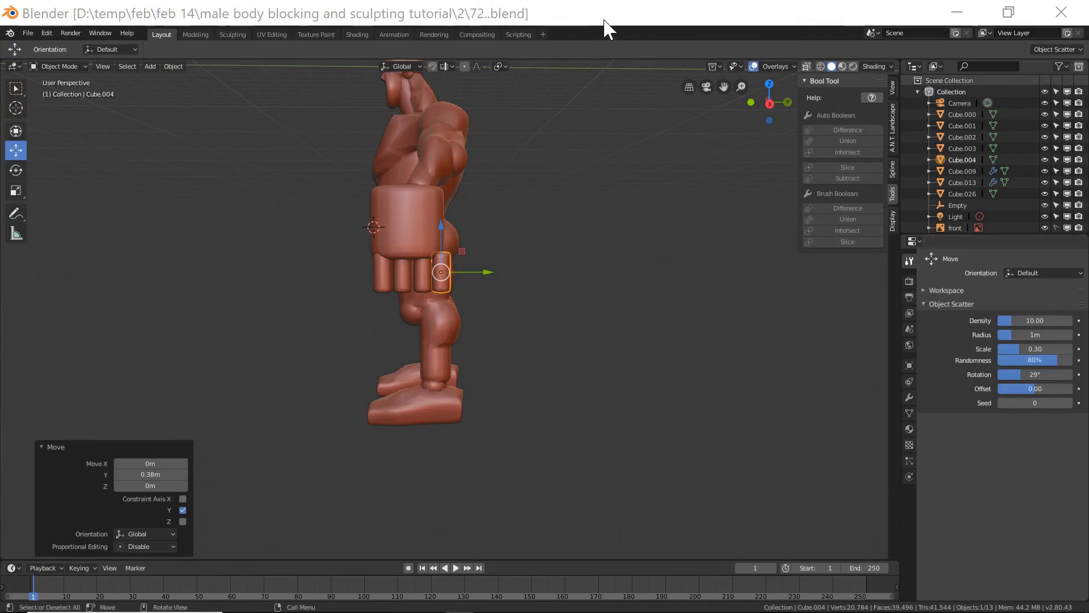
{"action": "left_click", "coordinate": [604, 20]}
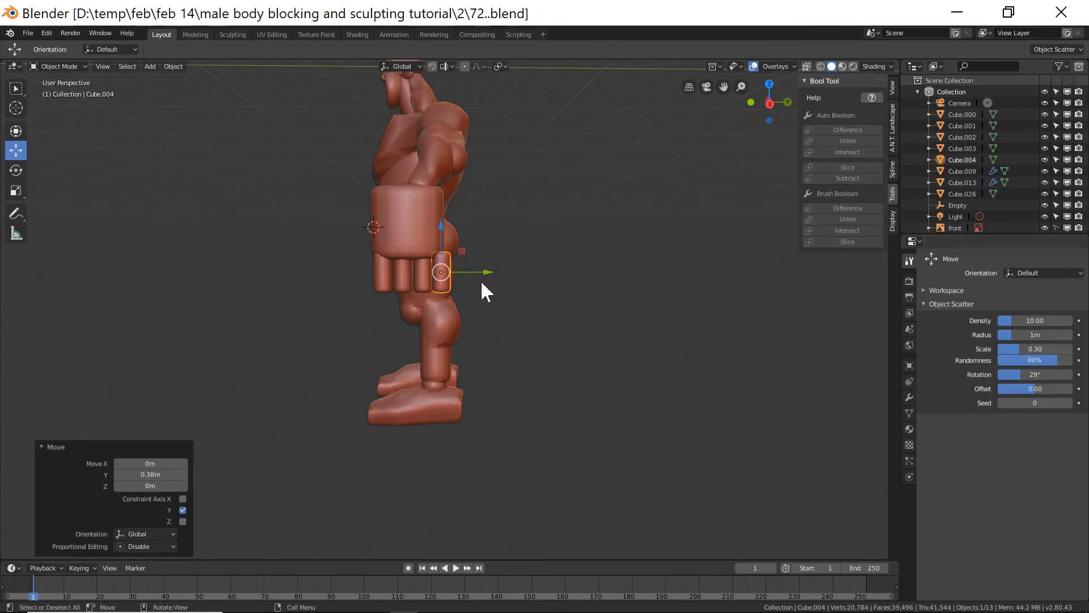
Select all four fingers and scale them uniformly to 0.828.
{"action": "left_click", "coordinate": [421, 281], "text": "shift"}
{"action": "left_click", "coordinate": [404, 279], "text": "shift"}
{"action": "left_click", "coordinate": [386, 287], "text": "shift"}
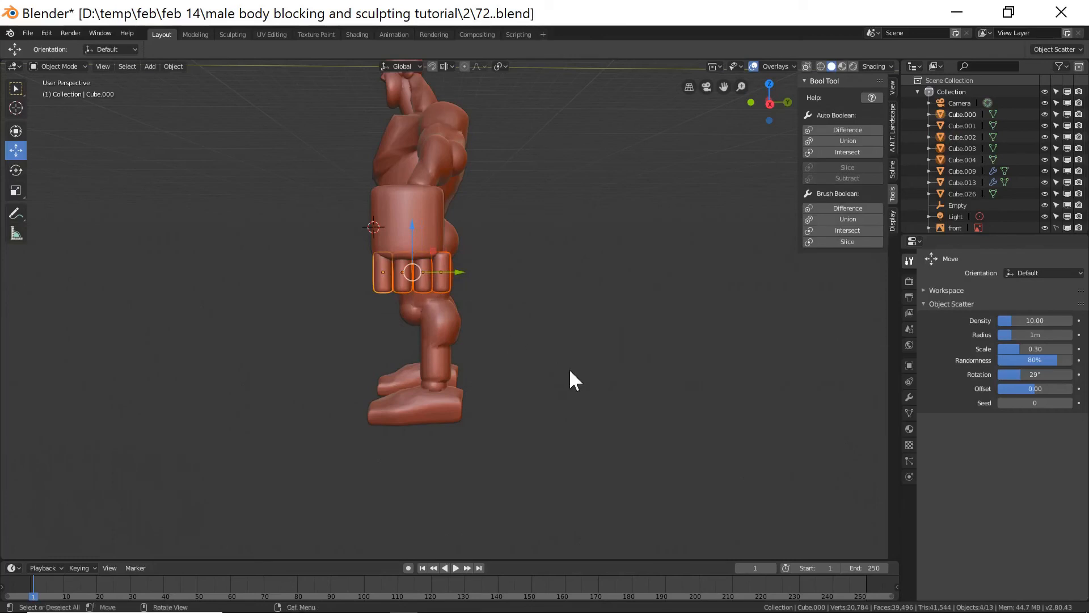
{"action": "key", "text": "s"}
{"action": "left_click", "coordinate": [541, 354]}
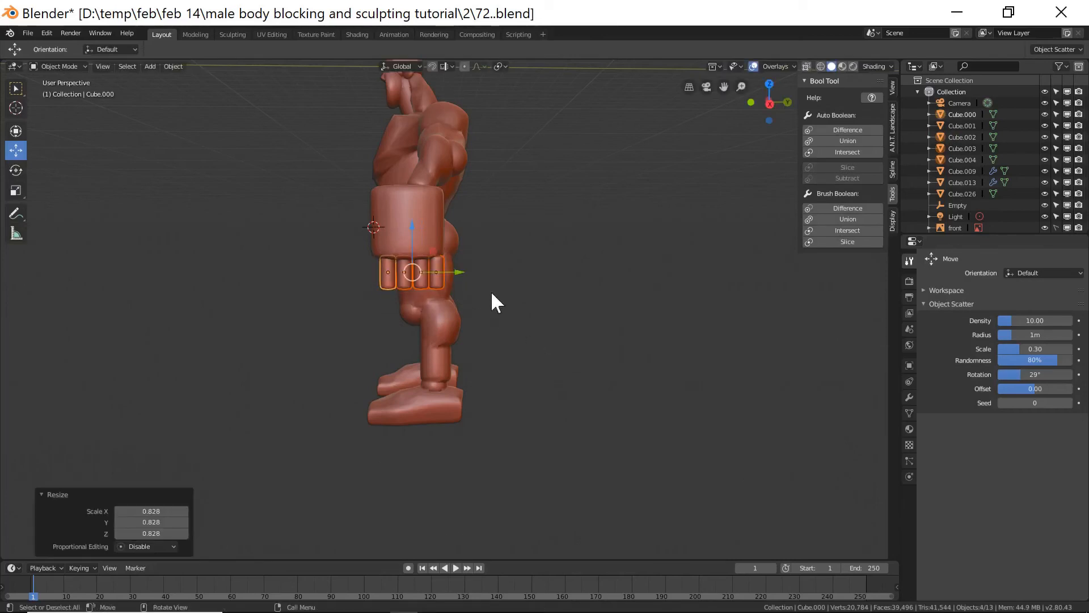
Shift the fingers -0.107 m along Y and stretch them to 1.183 along Z.
{"action": "left_click_drag", "start_coordinate": [461, 271], "coordinate": [464, 291]}
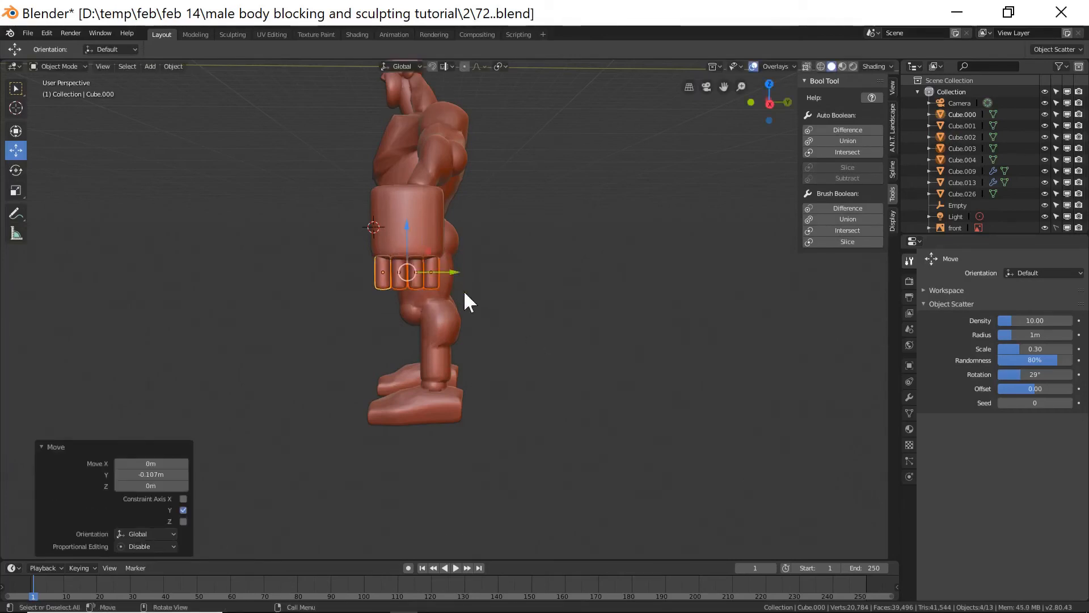
{"action": "key", "text": "s"}
{"action": "key", "text": "z"}
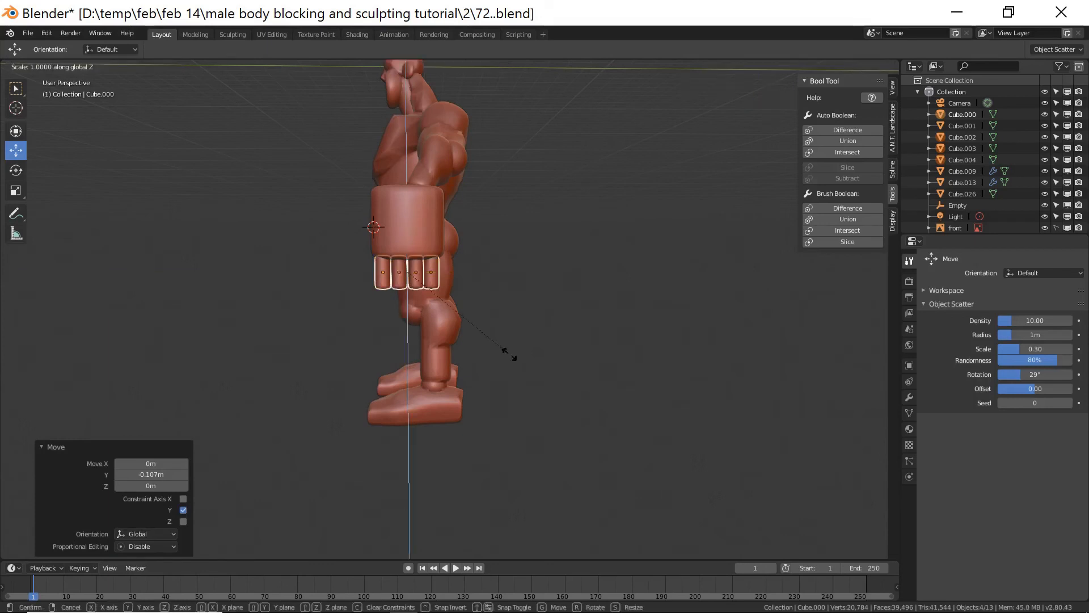
{"action": "left_click", "coordinate": [522, 372]}
{"action": "middle_click_drag", "start_coordinate": [517, 368], "coordinate": [540, 354]}
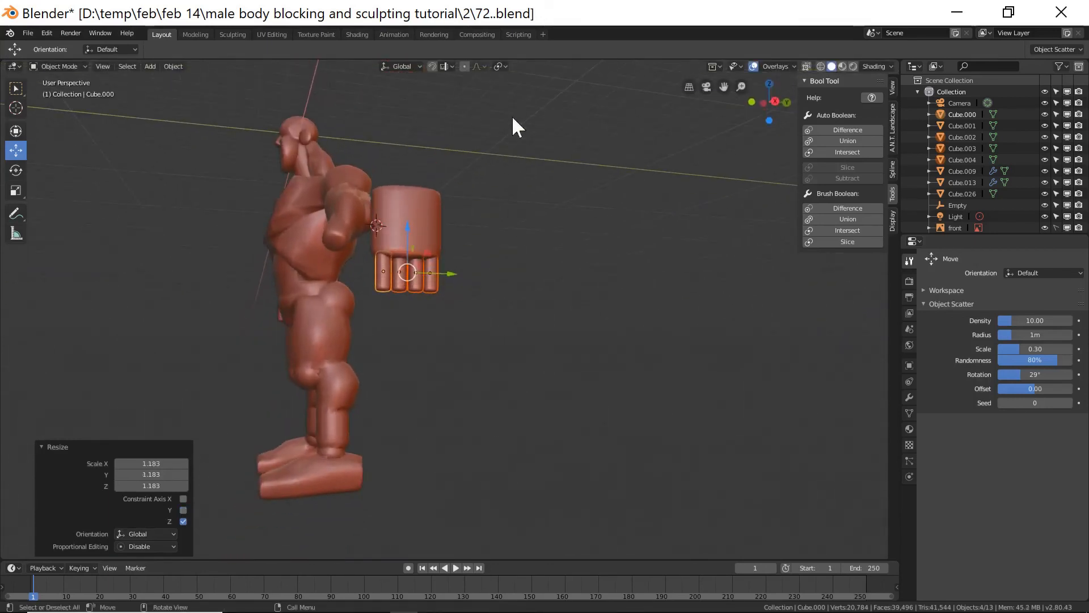
Scale the four fingers down uniformly by 0.926 and again by 0.894.
{"action": "left_click", "coordinate": [500, 66]}
{"action": "key", "text": "s"}
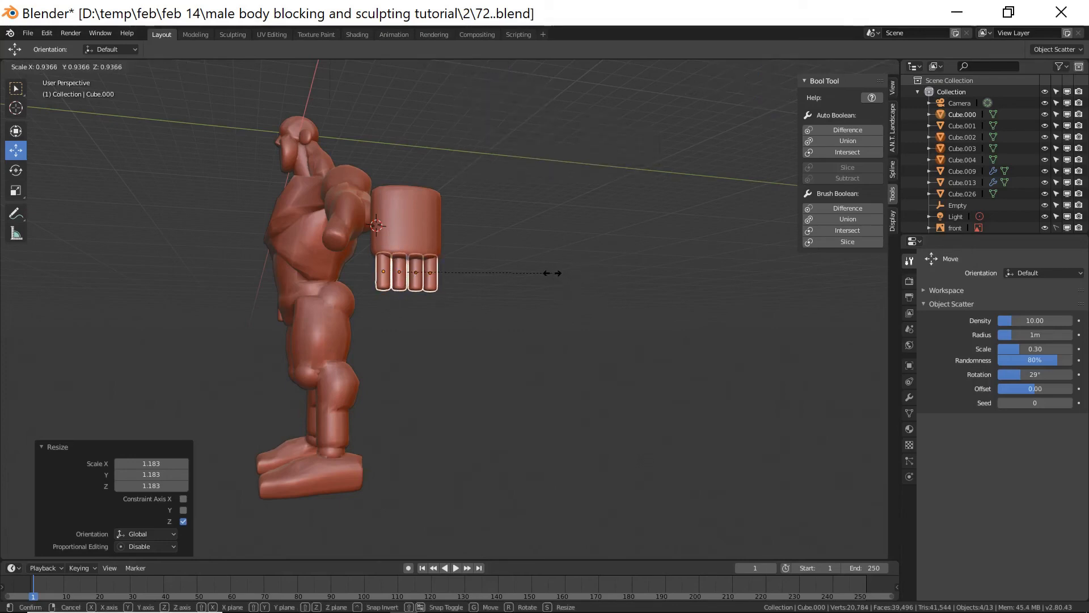
{"action": "left_click", "coordinate": [550, 282]}
{"action": "middle_click_drag", "start_coordinate": [411, 305], "coordinate": [506, 350]}
{"action": "key", "text": "s"}
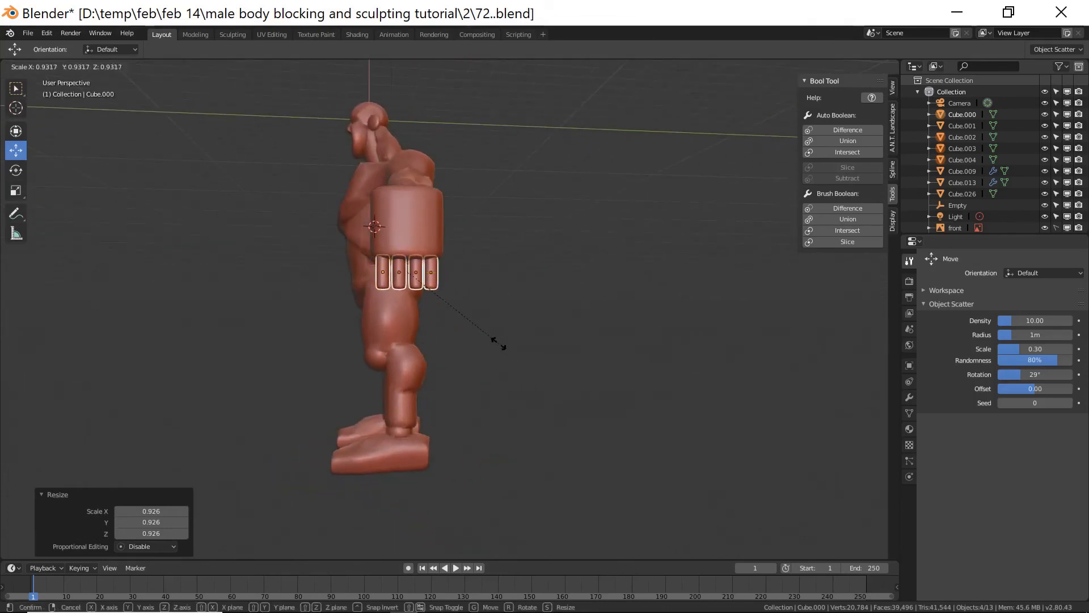
{"action": "left_click", "coordinate": [496, 338]}
Move the fingers 0.0594 m up along Z.
{"action": "key", "text": "g"}
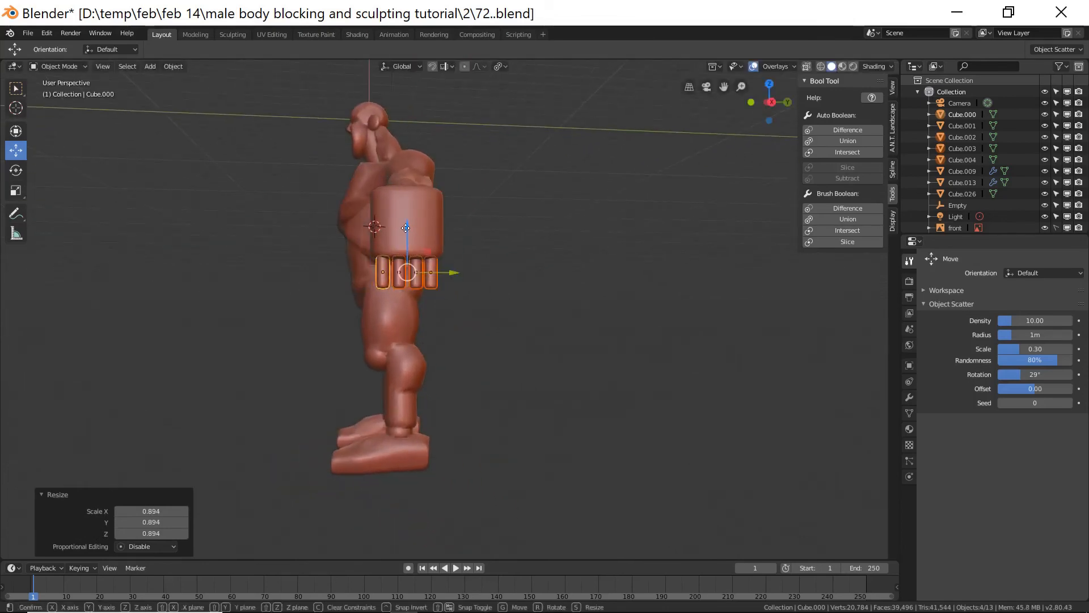
{"action": "key", "text": "z"}
{"action": "left_click", "coordinate": [406, 226]}
{"action": "middle_click_drag", "start_coordinate": [459, 325], "coordinate": [576, 334]}
Shift the fingers -0.083 m along X and scale them uniformly to 1.055.
{"action": "key", "text": "g"}
{"action": "key", "text": "x"}
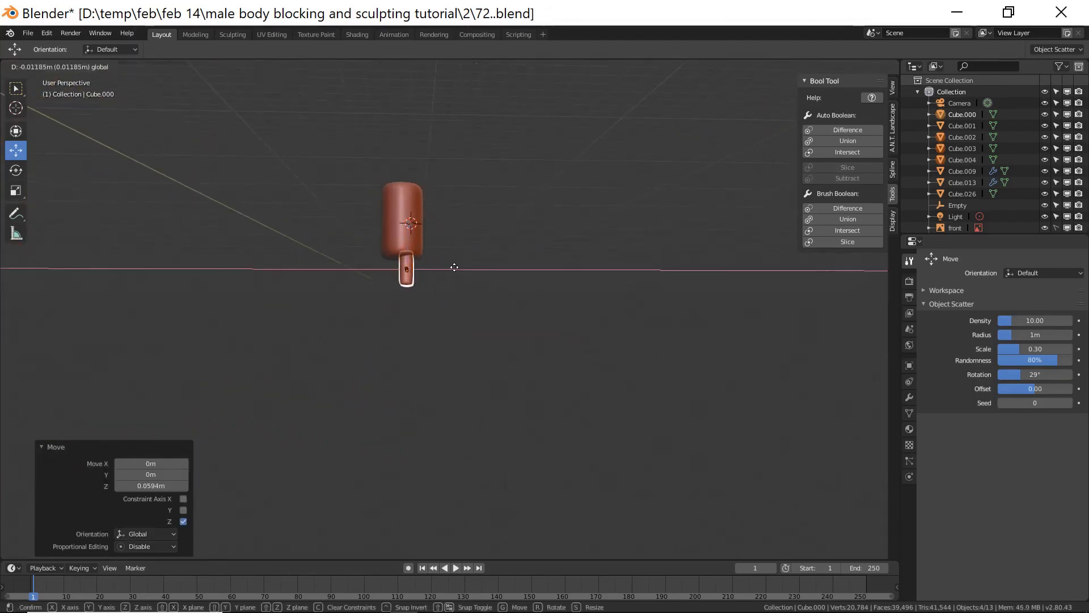
{"action": "left_click", "coordinate": [459, 272]}
{"action": "middle_click_drag", "start_coordinate": [460, 273], "coordinate": [418, 270]}
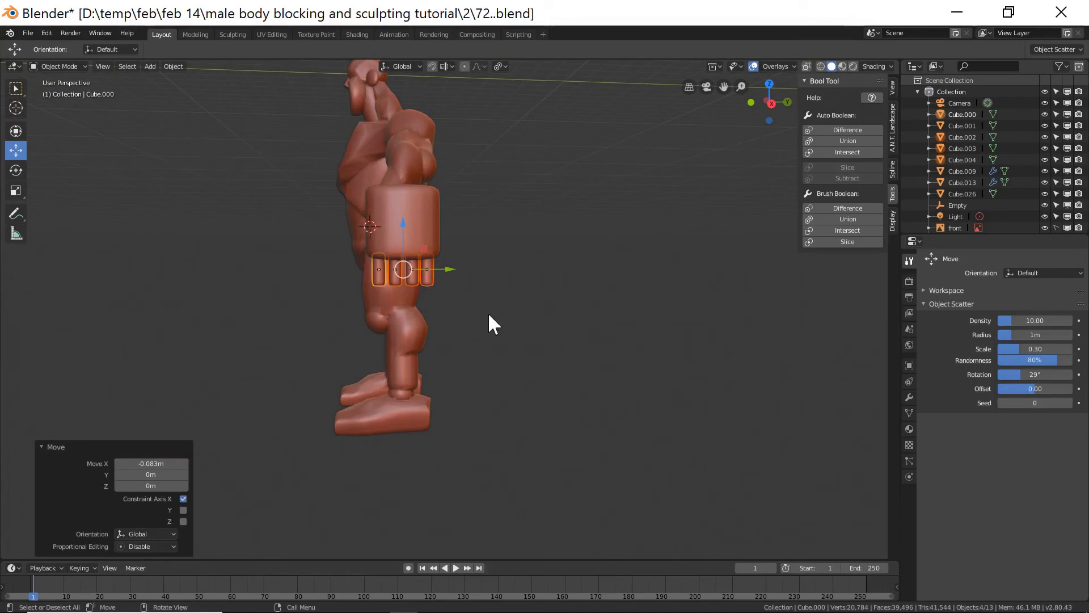
{"action": "key", "text": "s"}
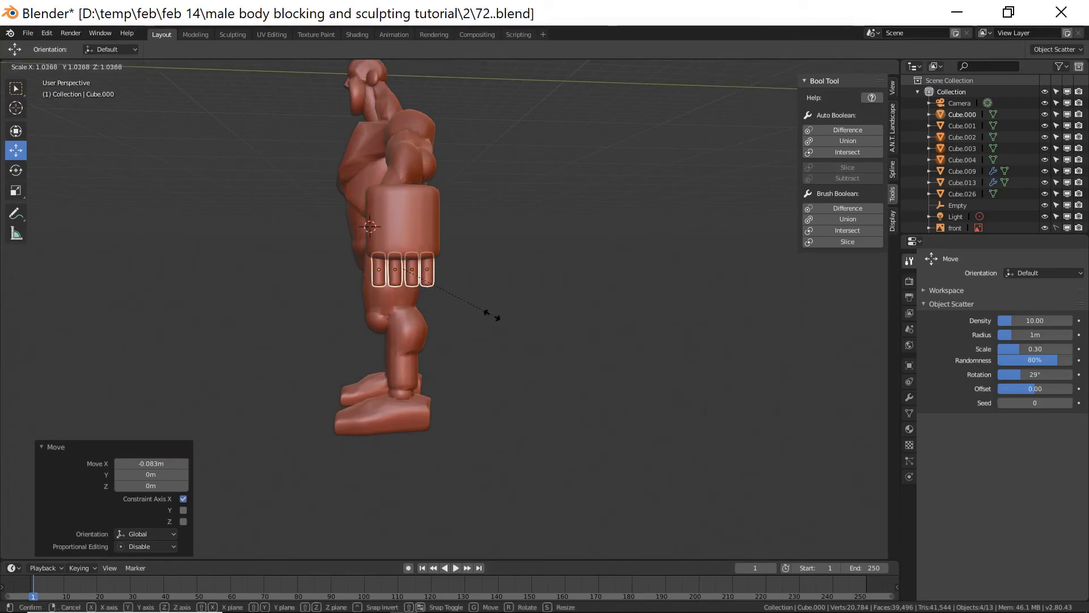
{"action": "left_click", "coordinate": [494, 316]}
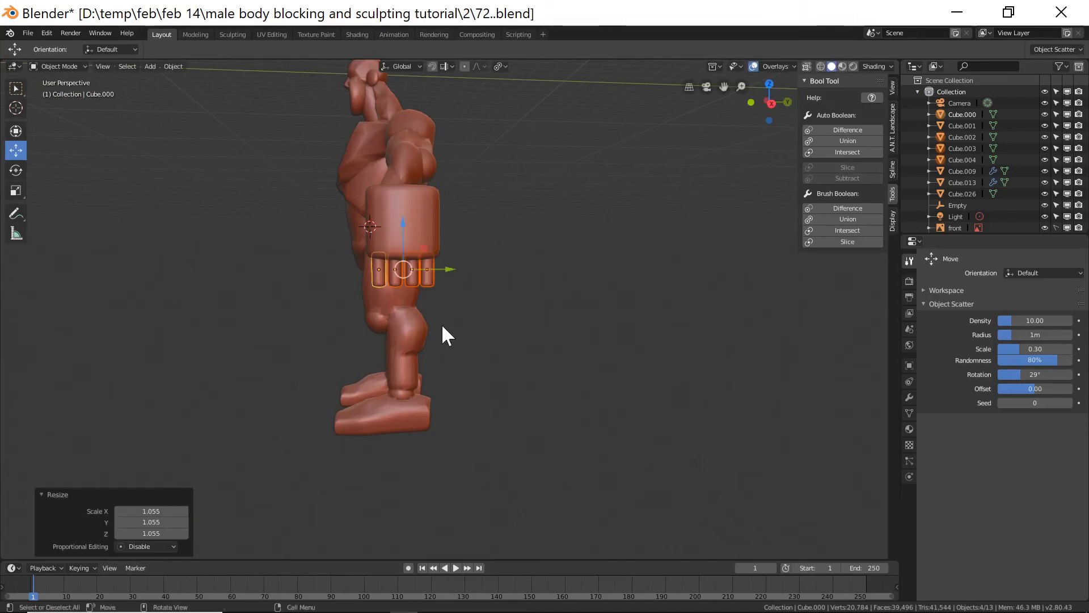
Duplicate the four fingers and move the copies 0.524 m down along Z as lower finger segments.
{"action": "key", "text": "shift+d"}
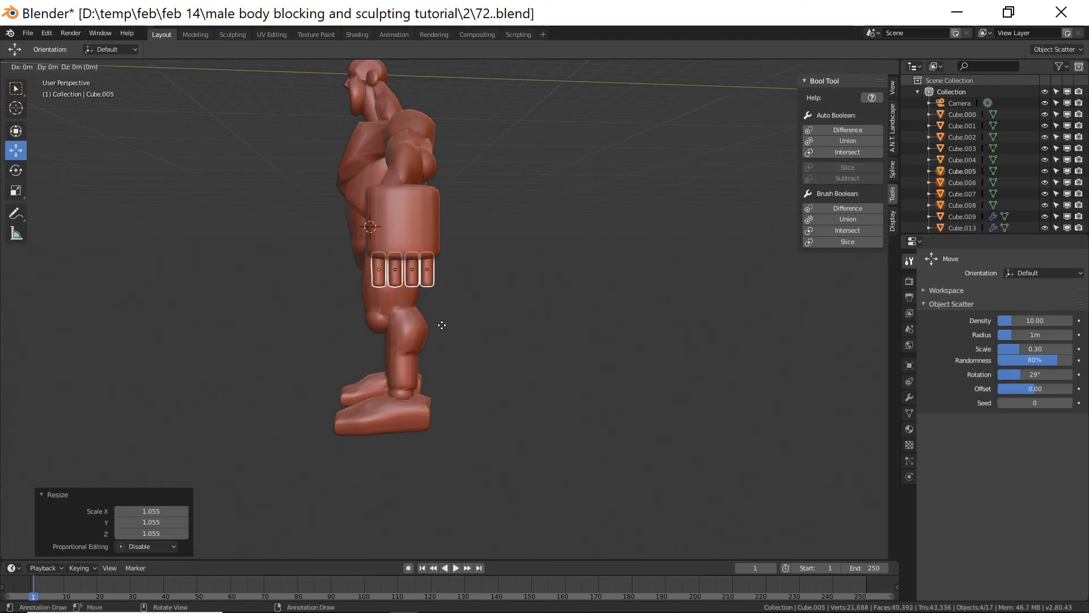
{"action": "right_click", "coordinate": [442, 327]}
{"action": "key", "text": "g"}
{"action": "key", "text": "z"}
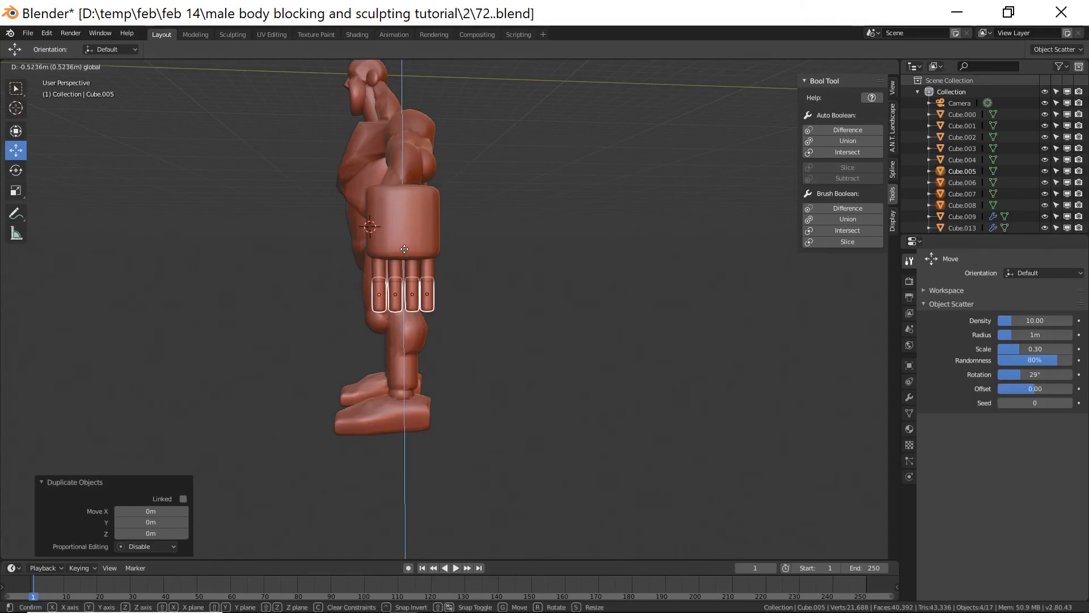
{"action": "left_click", "coordinate": [404, 249]}
{"action": "middle_click_drag", "start_coordinate": [394, 379], "coordinate": [490, 370]}
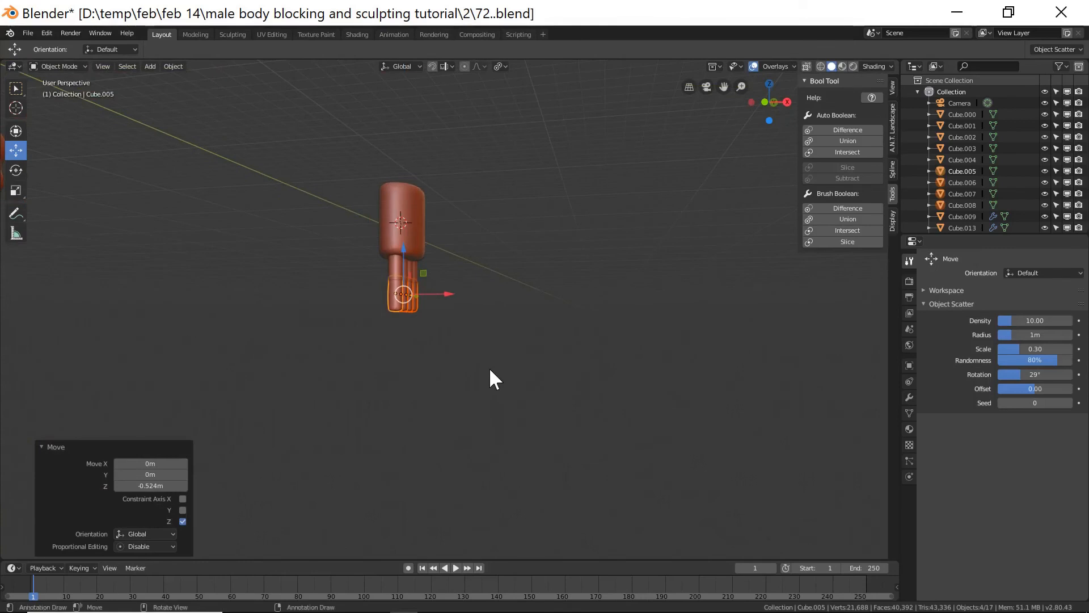
Rotate the lower finger segments 11.7° about Y and shift them -0.0477 m along X.
{"action": "key", "text": "r"}
{"action": "key", "text": "y"}
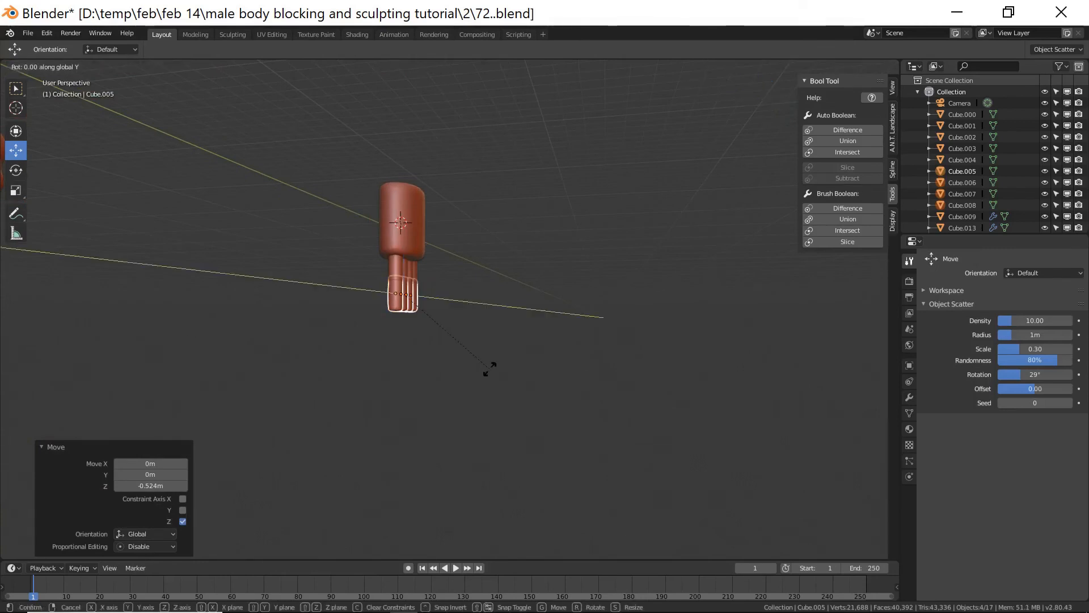
{"action": "left_click", "coordinate": [475, 388]}
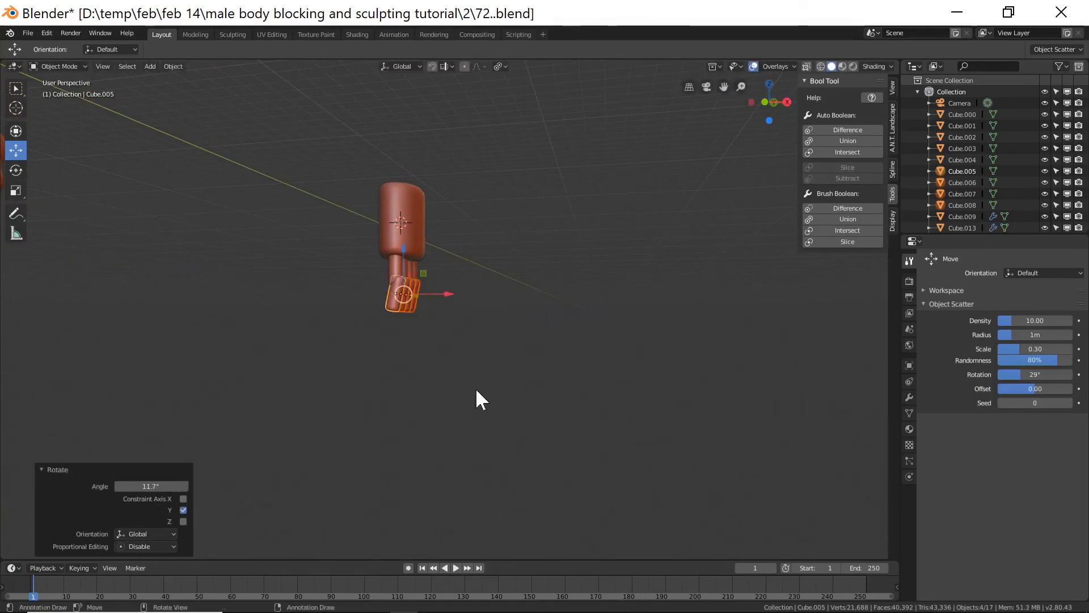
{"action": "middle_click_drag", "start_coordinate": [444, 350], "coordinate": [457, 360]}
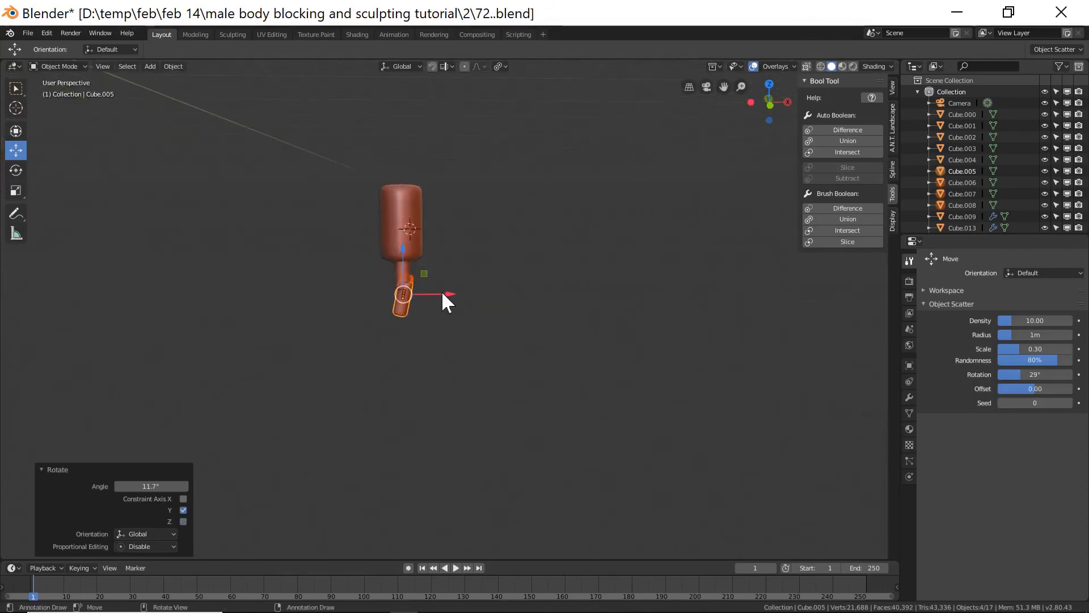
{"action": "left_click_drag", "start_coordinate": [445, 294], "coordinate": [439, 296]}
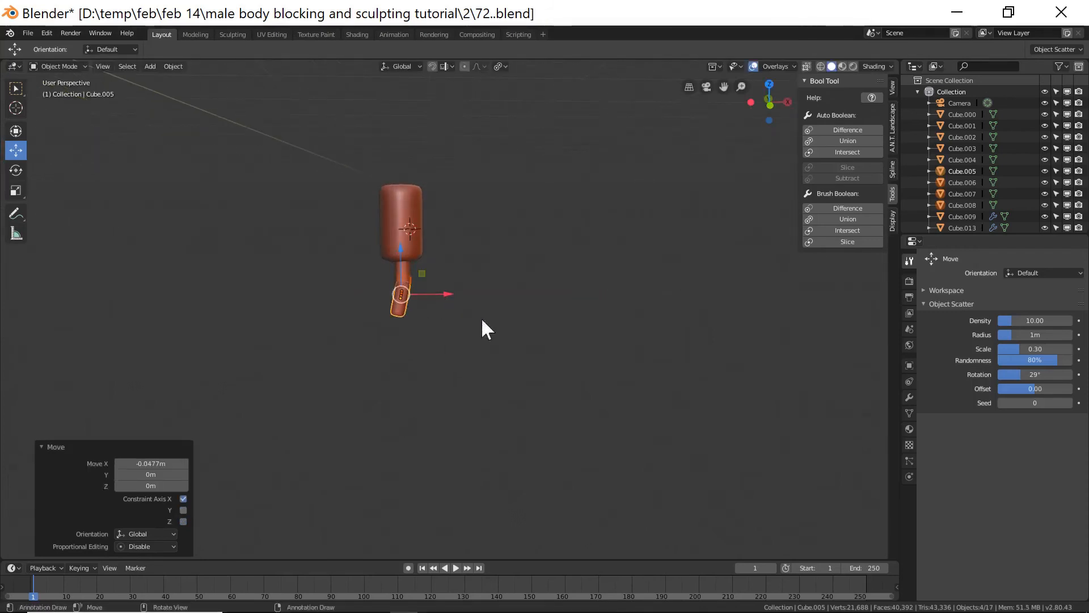
Deselect everything and save the file incrementally as 73.blend.
{"action": "middle_click_drag", "start_coordinate": [586, 343], "coordinate": [470, 331]}
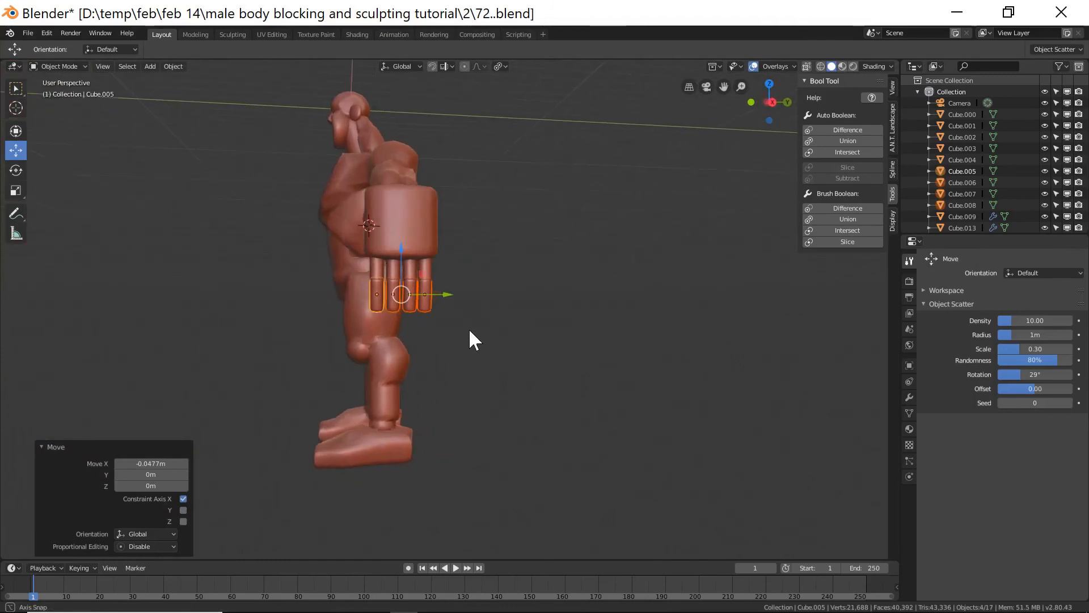
{"action": "left_click", "coordinate": [523, 344]}
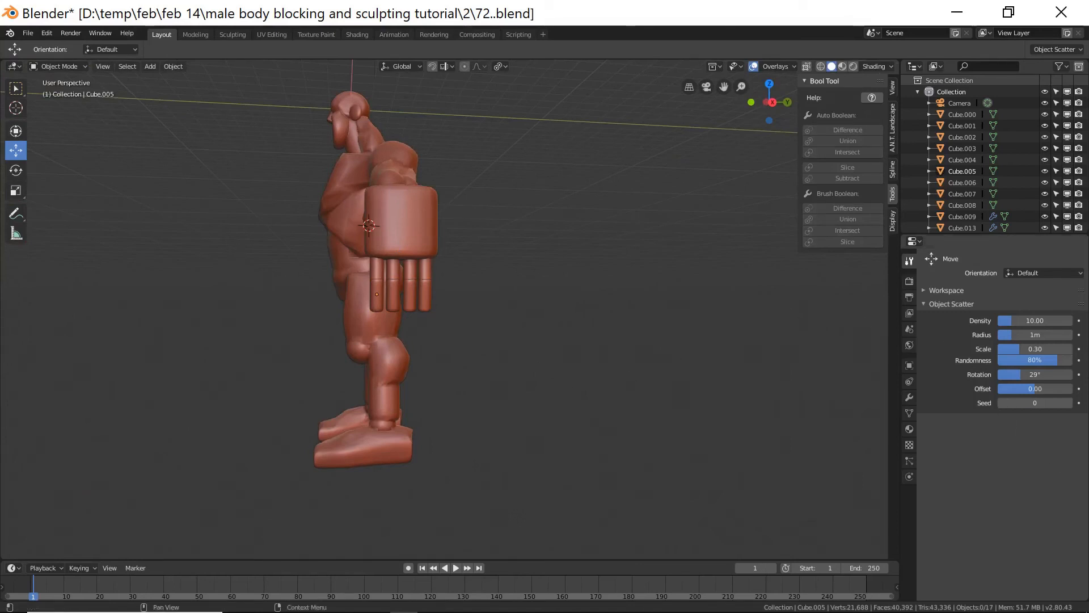
{"action": "left_click", "coordinate": [615, 85]}
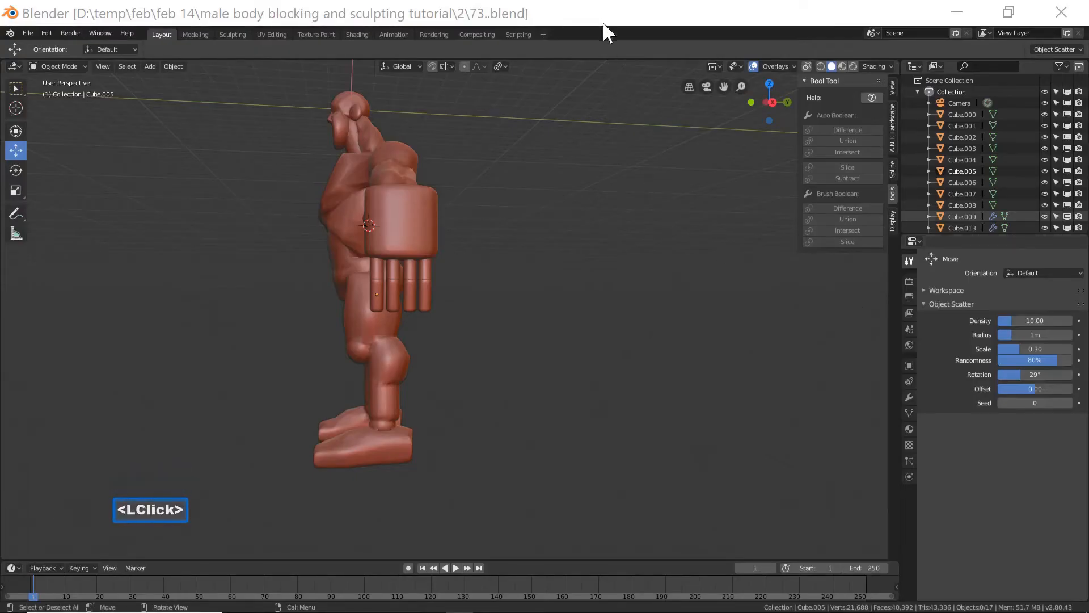
Duplicate one two-segment finger and move the copy to the side of the palm as a thumb.
{"action": "middle_click_drag", "start_coordinate": [470, 336], "coordinate": [418, 301]}
{"action": "left_click", "coordinate": [390, 273]}
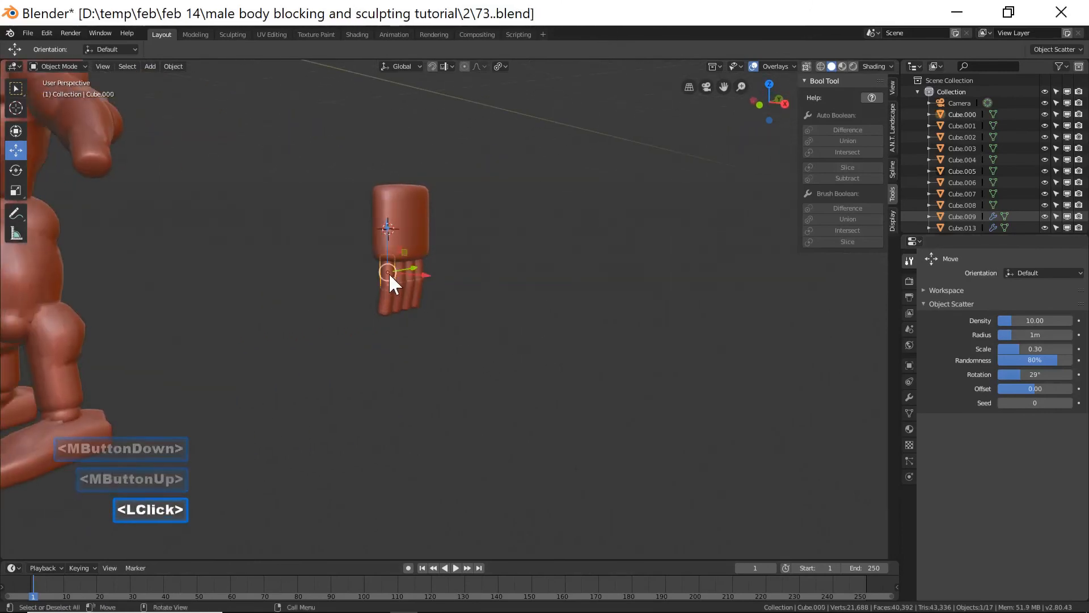
{"action": "left_click", "coordinate": [388, 304], "text": "shift"}
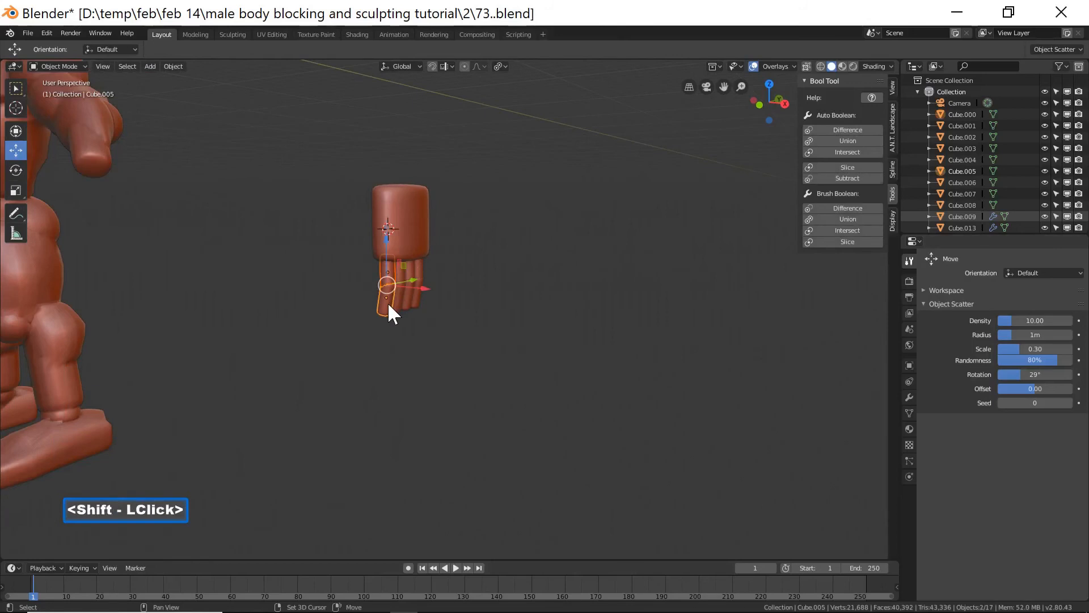
{"action": "key", "text": "shift+d"}
{"action": "right_click", "coordinate": [457, 319]}
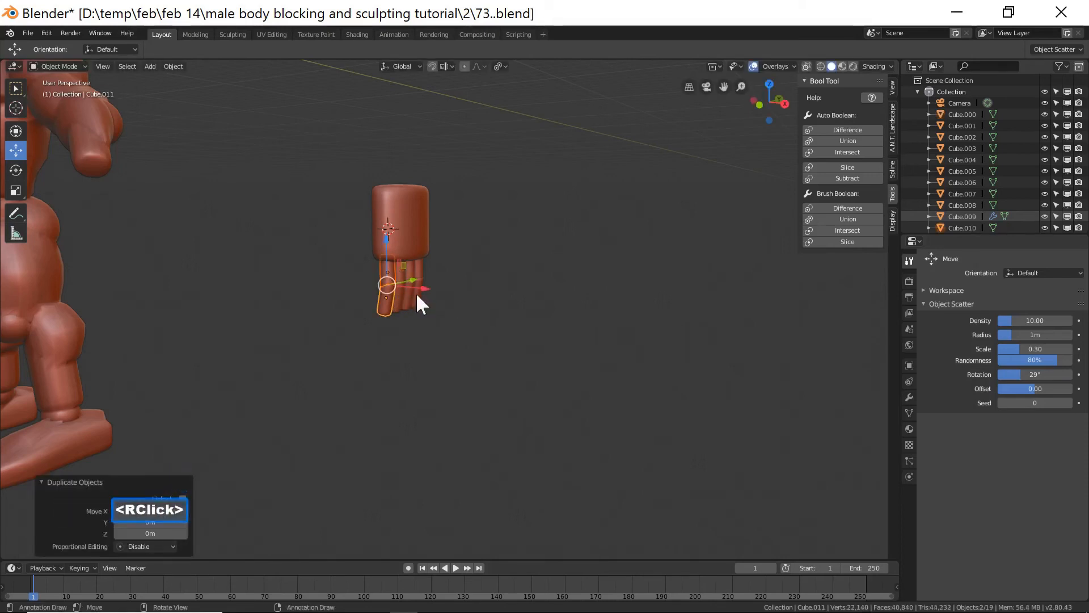
{"action": "left_click_drag", "start_coordinate": [423, 289], "coordinate": [400, 281]}
{"action": "left_click_drag", "start_coordinate": [363, 241], "coordinate": [364, 204]}
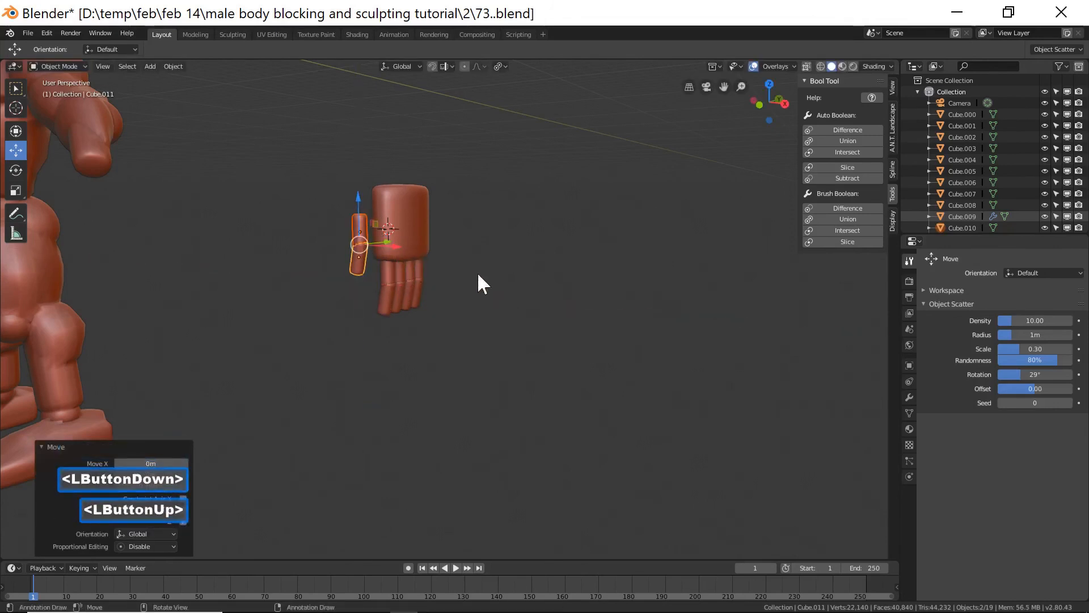
Rotate the thumb about 75° around the Z axis.
{"action": "middle_click_drag", "start_coordinate": [560, 287], "coordinate": [552, 301]}
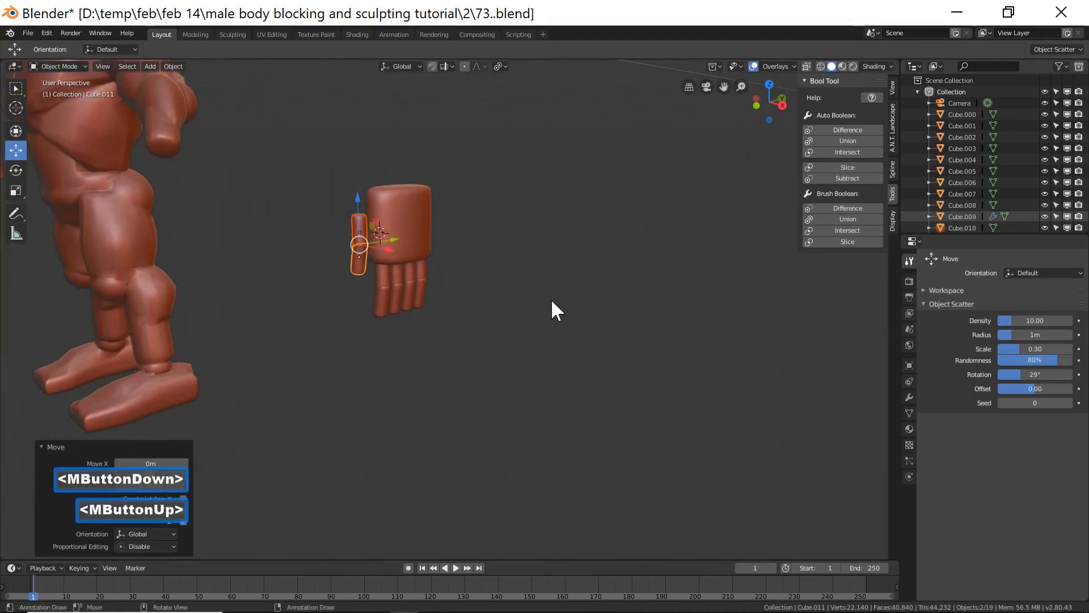
{"action": "key", "text": "r"}
{"action": "key", "text": "z"}
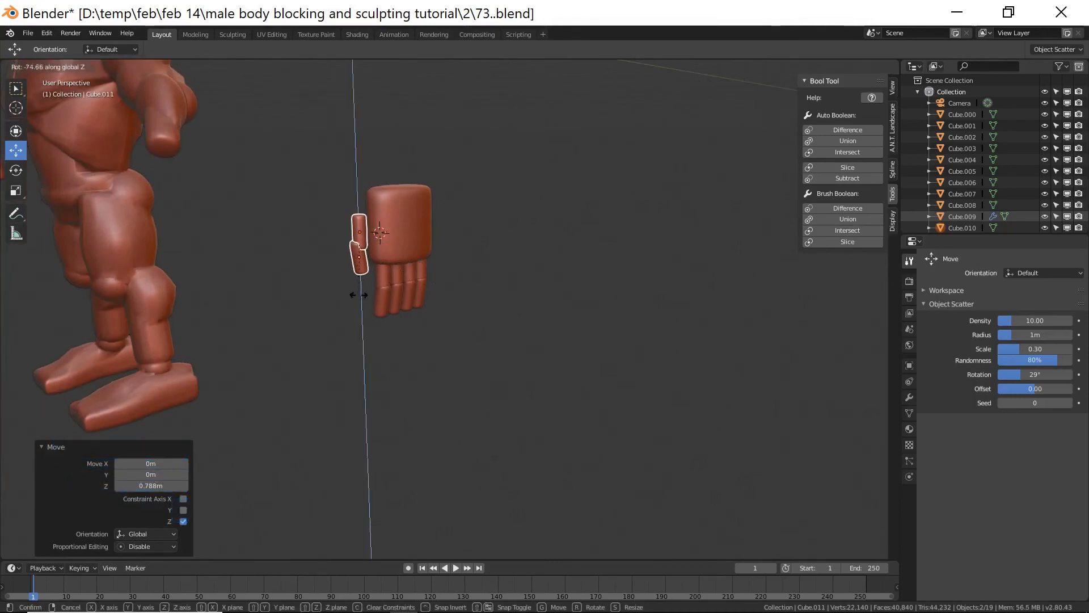
{"action": "left_click", "coordinate": [366, 296]}
{"action": "middle_click_drag", "start_coordinate": [533, 301], "coordinate": [510, 295]}
{"action": "left_click_drag", "start_coordinate": [398, 241], "coordinate": [387, 237]}
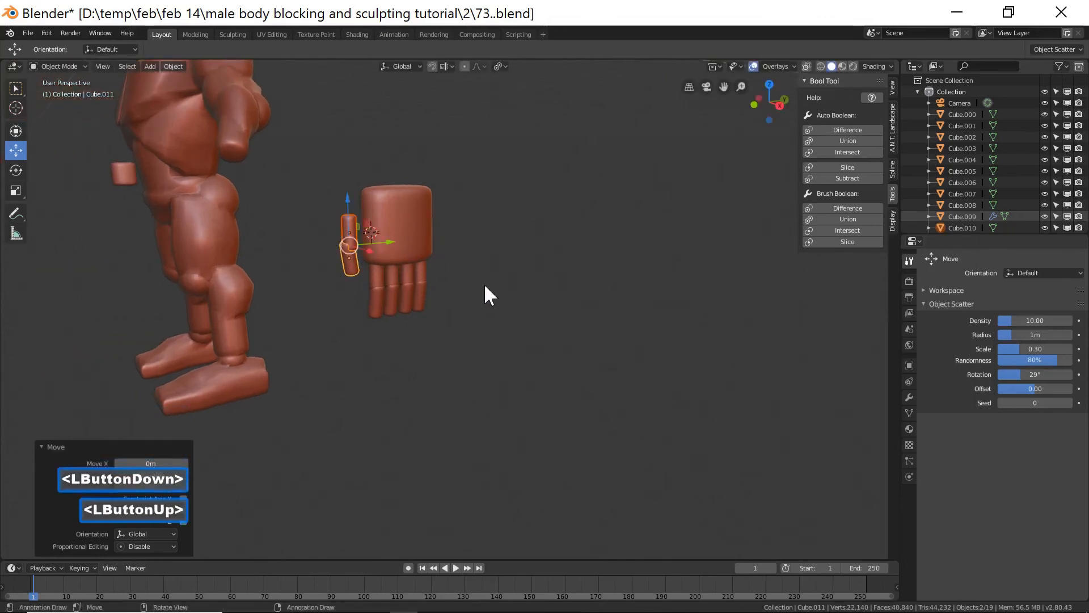
{"action": "key", "text": "r"}
{"action": "key", "text": "y"}
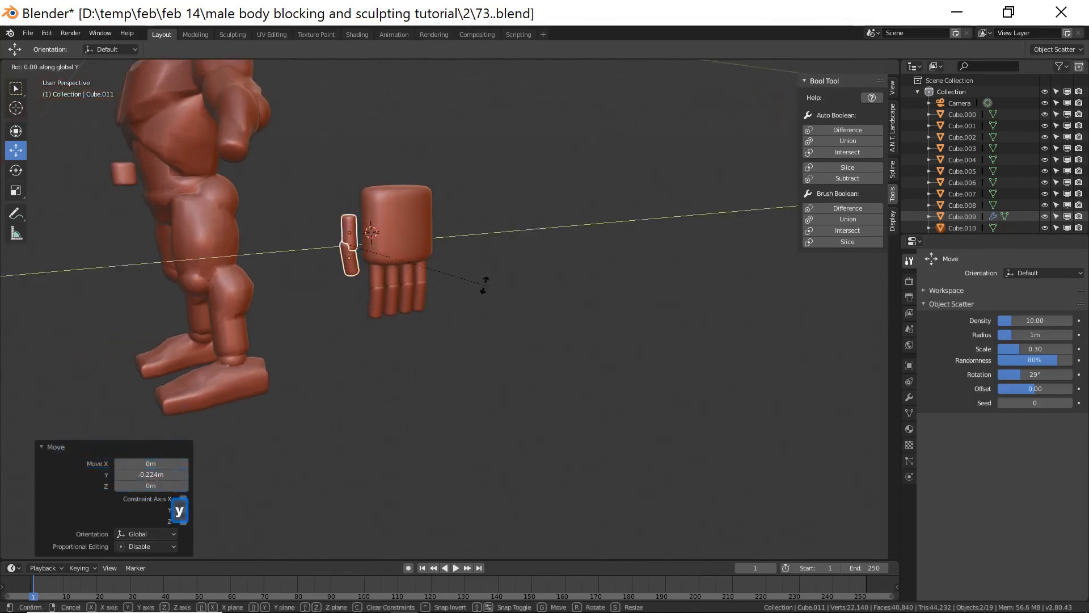
{"action": "key", "text": "x"}
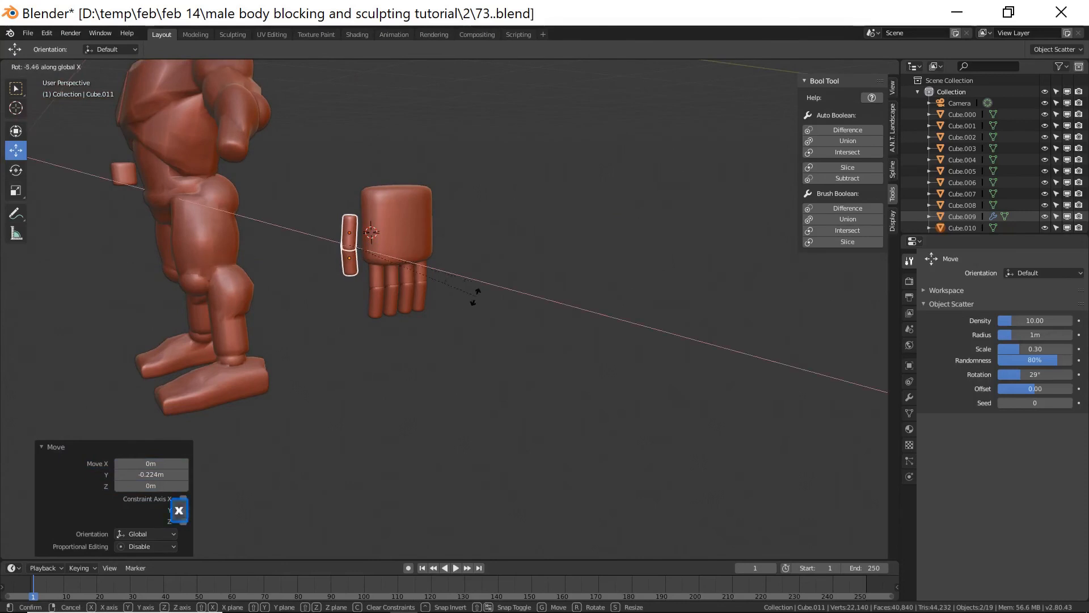
{"action": "key", "text": "z"}
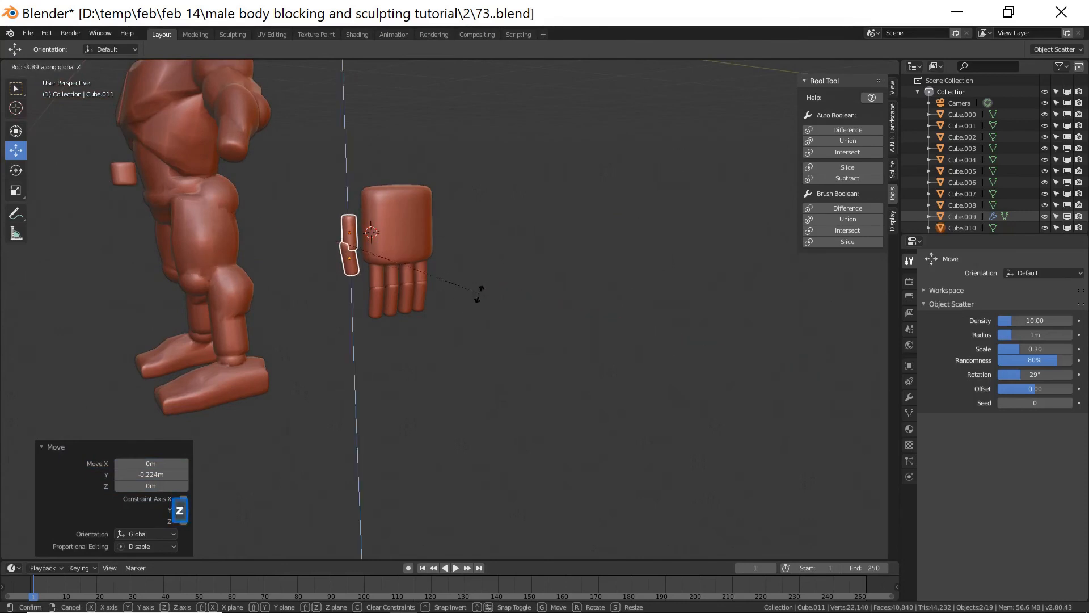
{"action": "key", "text": "x"}
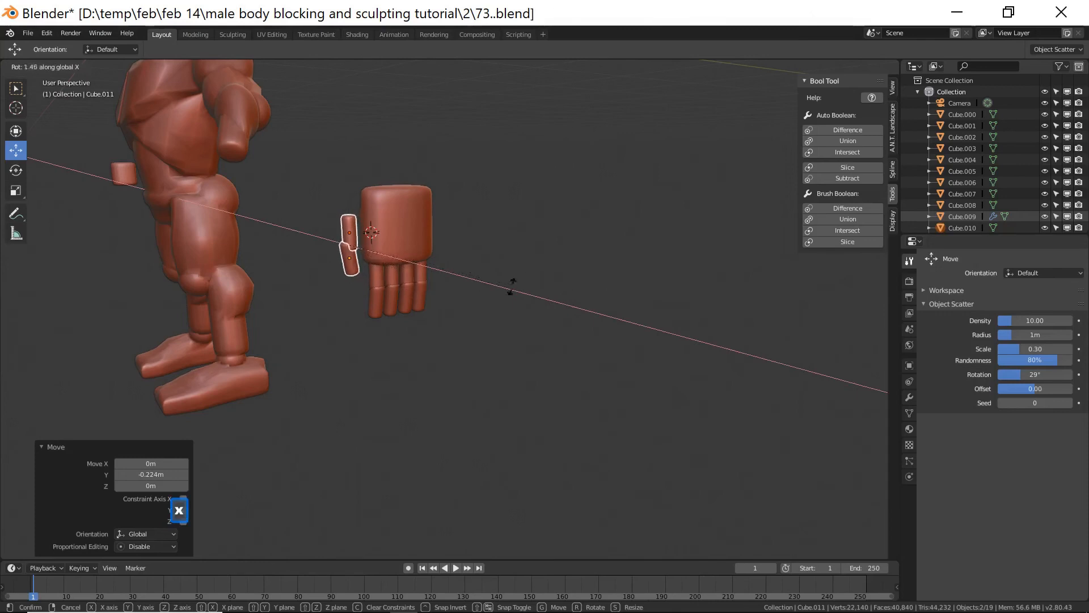
{"action": "right_click", "coordinate": [524, 281]}
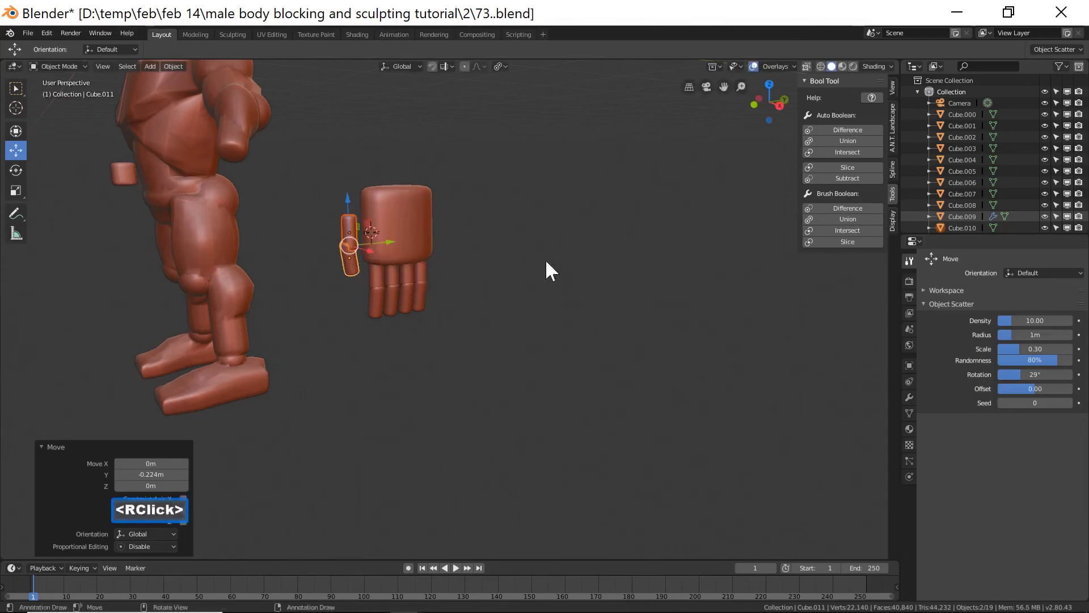
Tilt the thumb about 11° around the X axis.
{"action": "left_click", "coordinate": [503, 66]}
{"action": "key", "text": "r"}
{"action": "key", "text": "y"}
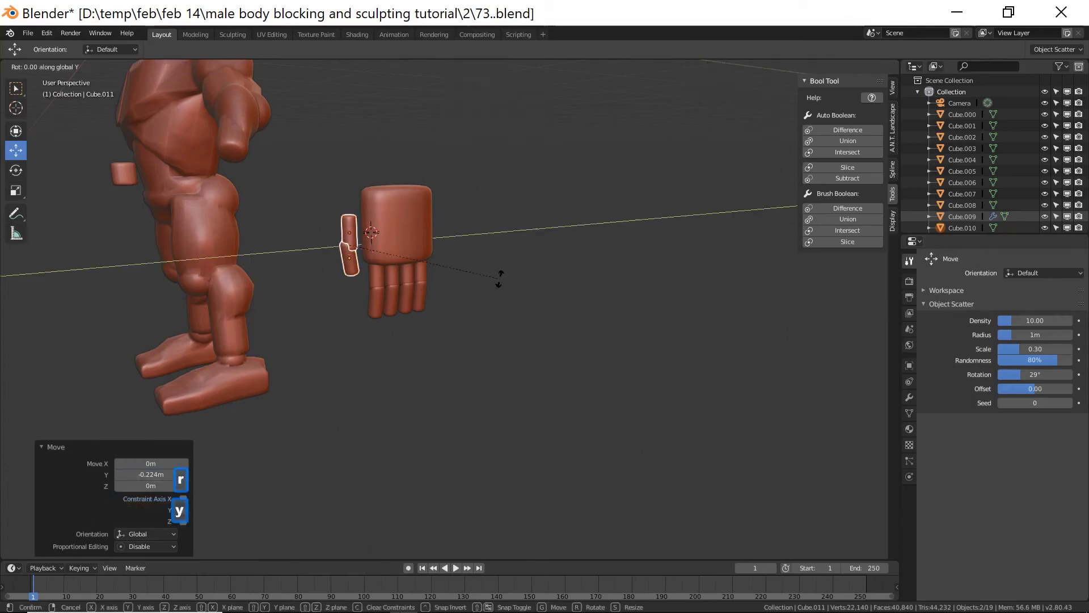
{"action": "key", "text": "x"}
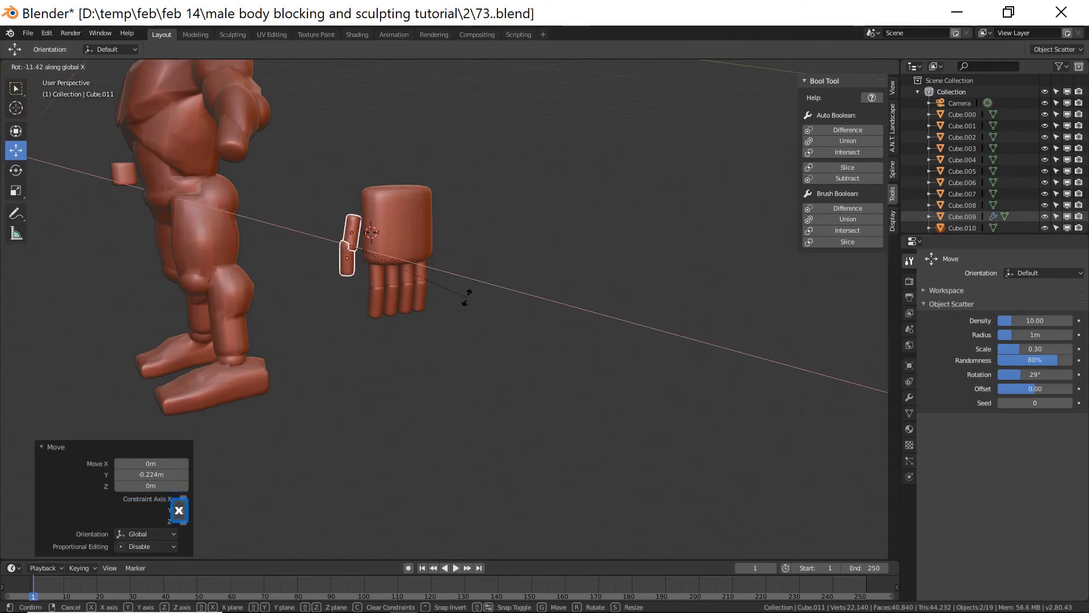
{"action": "left_click", "coordinate": [449, 299]}
Reposition the thumb against the palm's side and save the file incrementally as 74.blend.
{"action": "left_click_drag", "start_coordinate": [388, 243], "coordinate": [382, 242]}
{"action": "left_click_drag", "start_coordinate": [344, 199], "coordinate": [344, 191]}
{"action": "middle_click_drag", "start_coordinate": [573, 291], "coordinate": [441, 273]}
{"action": "left_click_drag", "start_coordinate": [386, 237], "coordinate": [397, 238]}
{"action": "middle_click_drag", "start_coordinate": [433, 262], "coordinate": [471, 253]}
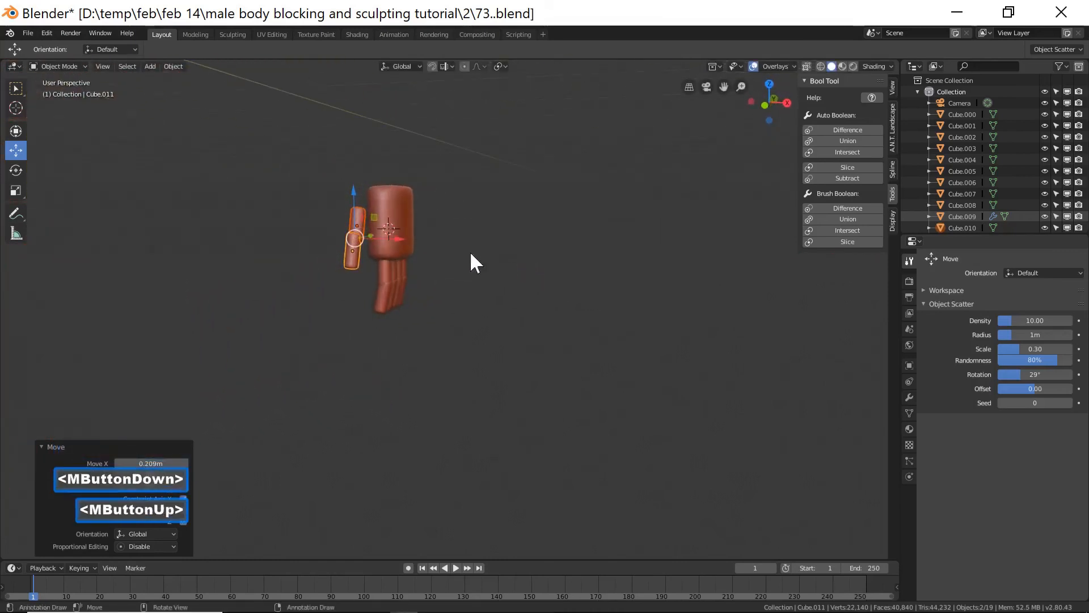
{"action": "left_click_drag", "start_coordinate": [400, 236], "coordinate": [397, 270]}
{"action": "middle_click_drag", "start_coordinate": [397, 271], "coordinate": [567, 275]}
{"action": "left_click_drag", "start_coordinate": [356, 186], "coordinate": [356, 184]}
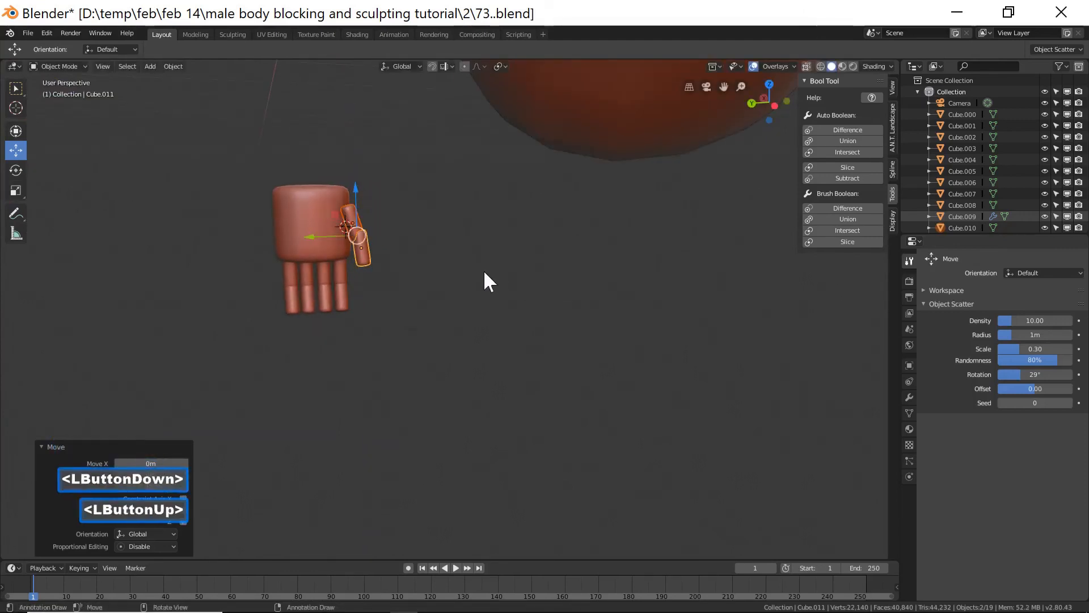
{"action": "middle_click_drag", "start_coordinate": [523, 275], "coordinate": [304, 264]}
{"action": "middle_click_drag", "start_coordinate": [470, 299], "coordinate": [420, 286]}
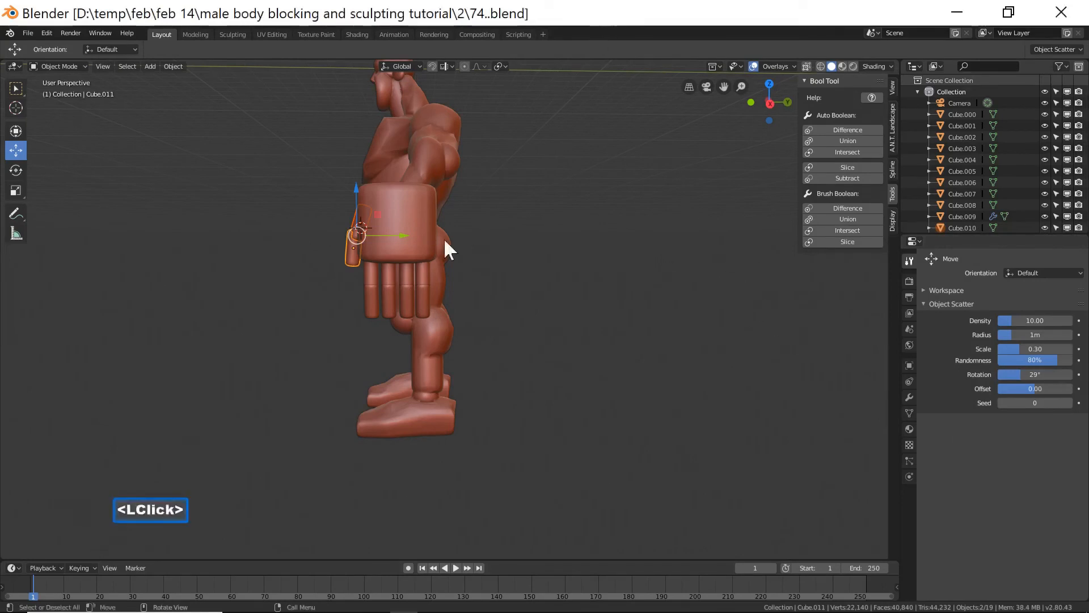
{"action": "middle_click_drag", "start_coordinate": [319, 355], "coordinate": [401, 365]}
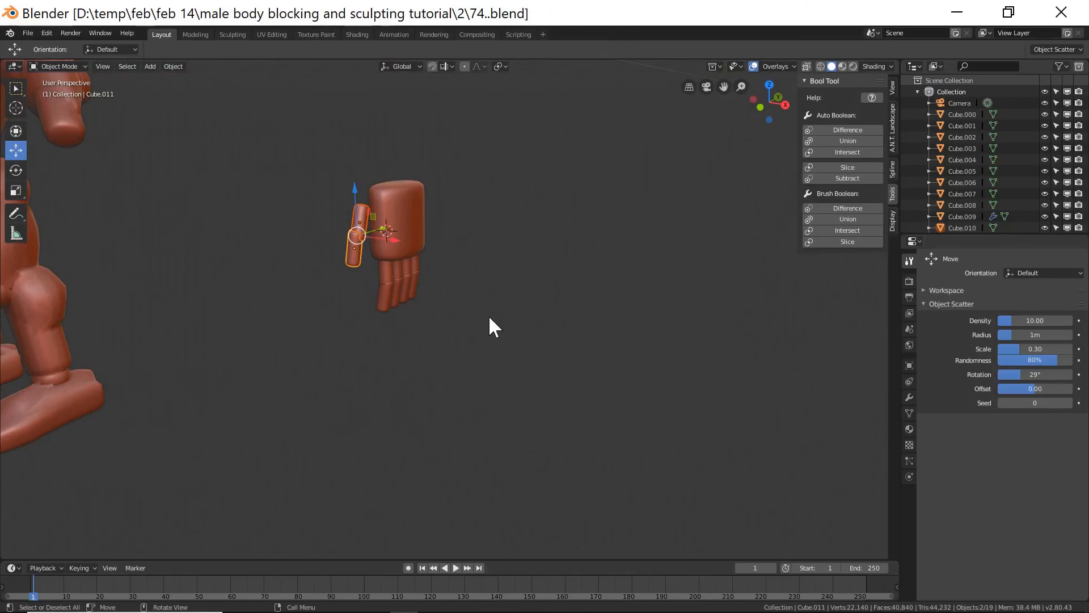
Add a cube and move it up above the hand along the Z axis, about 4.46 m.
{"action": "key", "text": "shift+a"}
{"action": "mouse_move", "coordinate": [488, 317]}
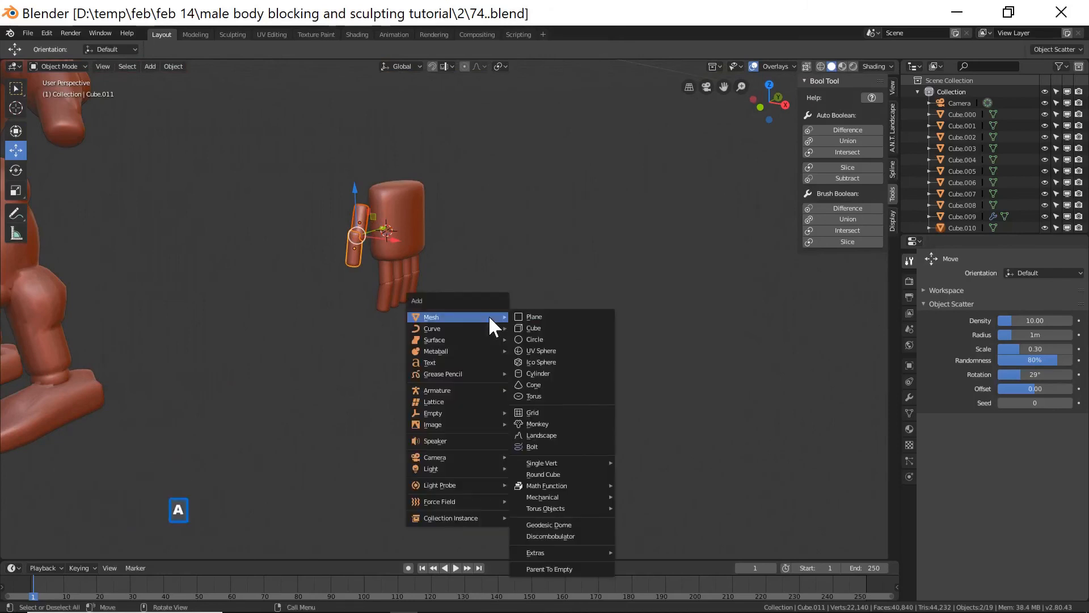
{"action": "left_click", "coordinate": [539, 328]}
{"action": "left_click_drag", "start_coordinate": [389, 192], "coordinate": [387, 133]}
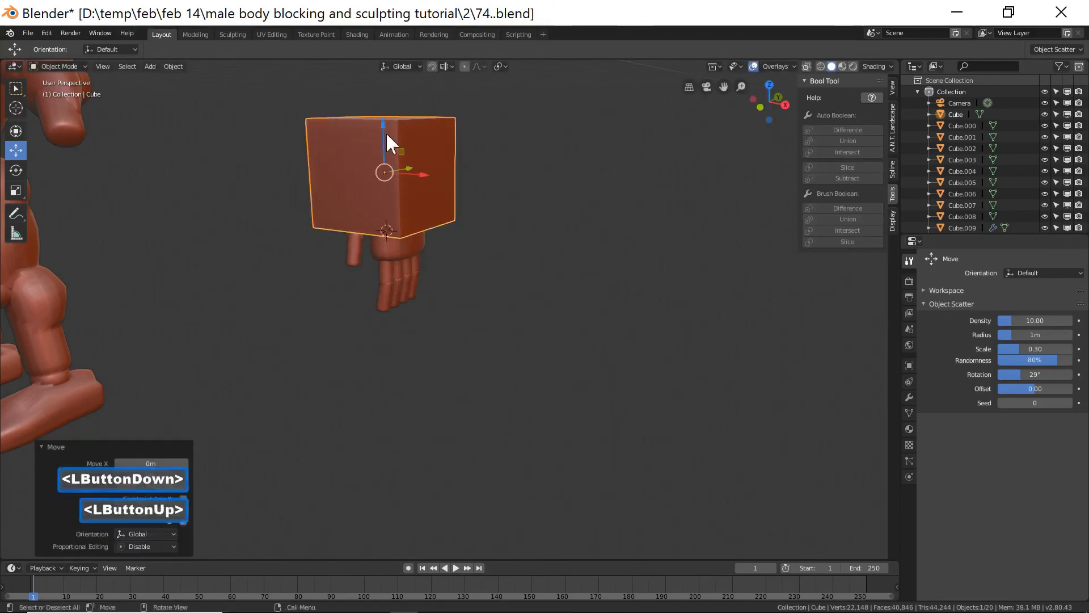
{"action": "scroll", "coordinate": [507, 284], "scroll_direction": "down", "scroll_amount": 4}
{"action": "left_click_drag", "start_coordinate": [430, 224], "coordinate": [430, 160]}
In Edit Mode, subdivide the cube with one cut and raise its smoothness to round it into a ball.
{"action": "left_click", "coordinate": [64, 65]}
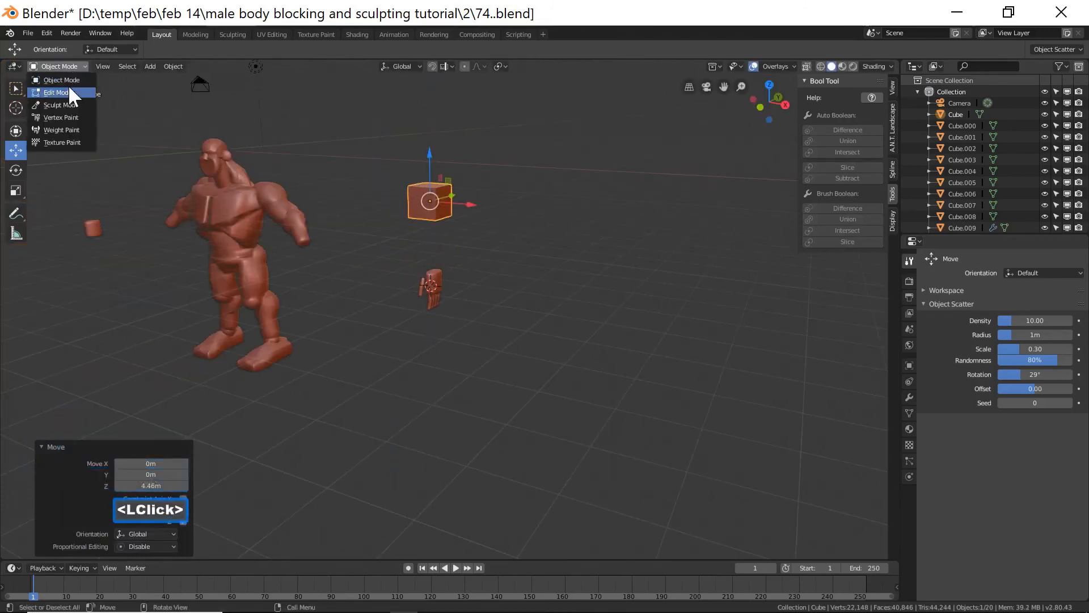
{"action": "left_click", "coordinate": [68, 84]}
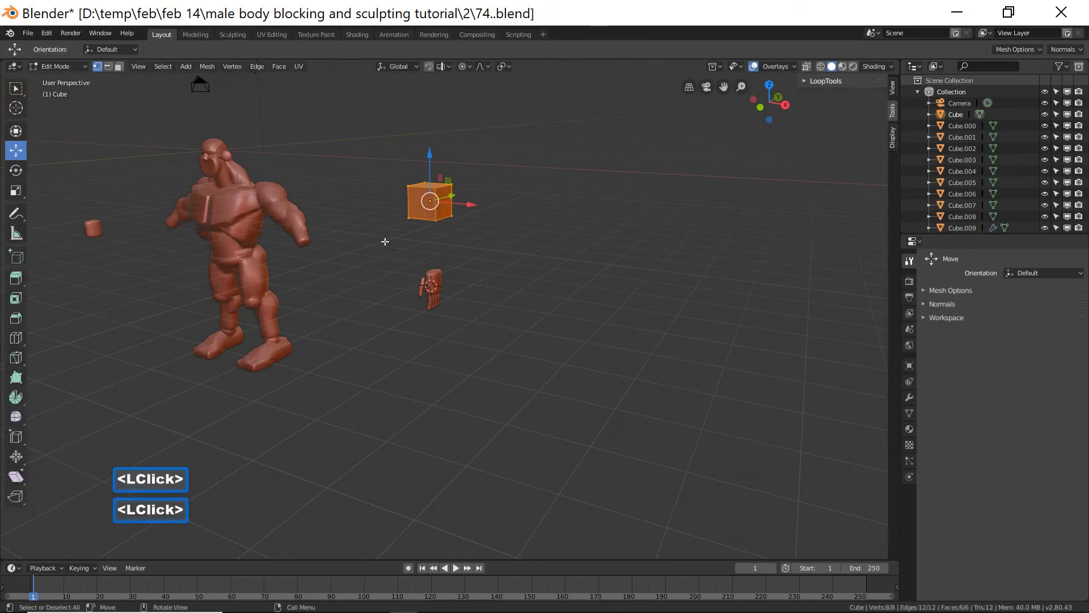
{"action": "right_click", "coordinate": [556, 245]}
{"action": "left_click", "coordinate": [554, 240]}
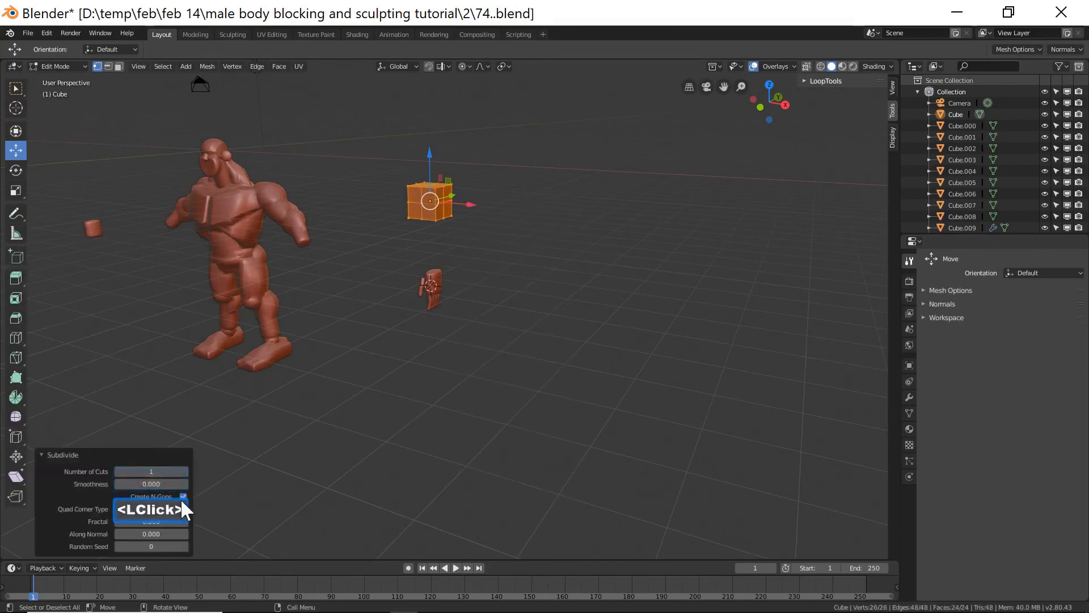
{"action": "left_click_drag", "start_coordinate": [136, 484], "coordinate": [293, 417]}
{"action": "scroll", "coordinate": [480, 335], "scroll_direction": "up", "scroll_amount": 3}
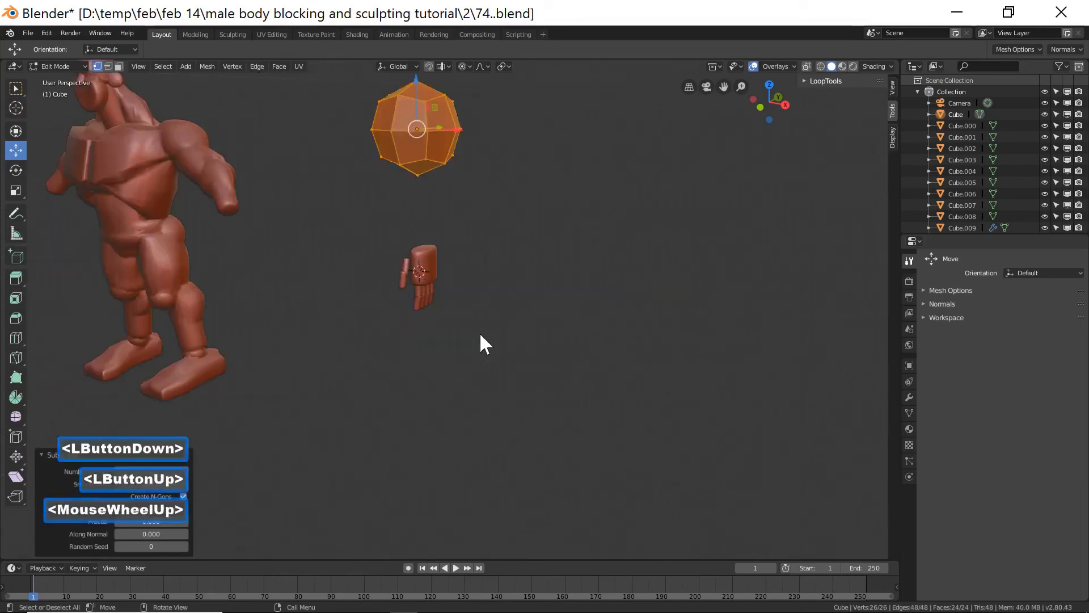
Return to Object Mode and save the file incrementally as 75.blend.
{"action": "left_click", "coordinate": [622, 258]}
{"action": "left_click", "coordinate": [67, 65]}
{"action": "left_click", "coordinate": [75, 81]}
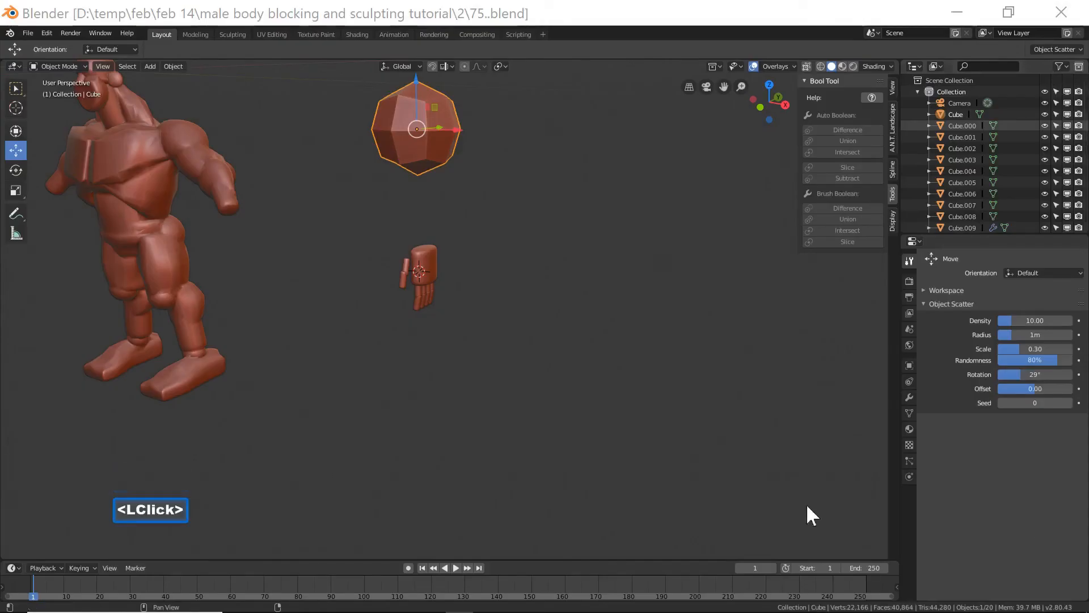
{"action": "left_click", "coordinate": [532, 23]}
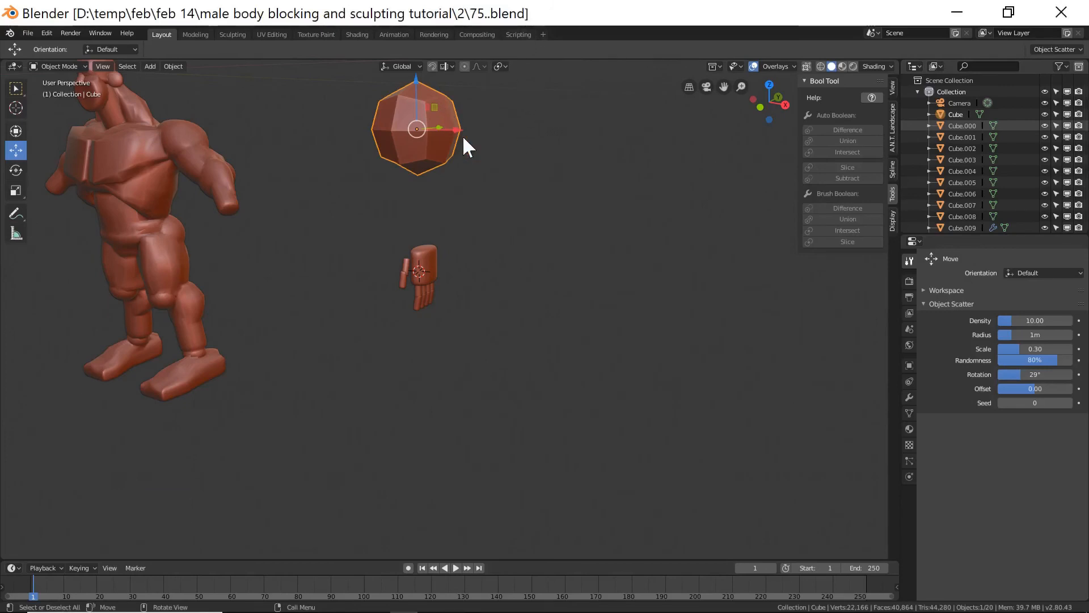
Duplicate the rounded ball, scale the copy down and move it onto the top of the hand, about -0.14 m along X.
{"action": "key", "text": "shift+d"}
{"action": "right_click", "coordinate": [427, 101]}
{"action": "left_click_drag", "start_coordinate": [428, 103], "coordinate": [420, 194]}
{"action": "key", "text": "s"}
{"action": "left_click", "coordinate": [445, 269]}
{"action": "middle_click_drag", "start_coordinate": [552, 274], "coordinate": [462, 239]}
{"action": "left_click_drag", "start_coordinate": [461, 239], "coordinate": [472, 242]}
{"action": "middle_click_drag", "start_coordinate": [472, 242], "coordinate": [598, 296]}
{"action": "key", "text": "s"}
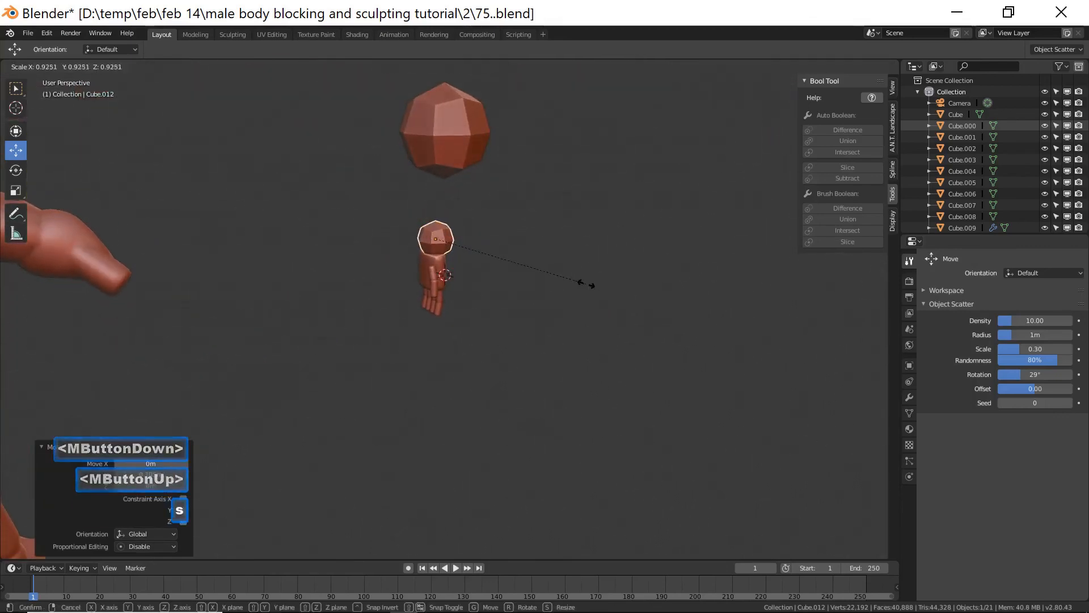
{"action": "left_click", "coordinate": [554, 269]}
{"action": "middle_click_drag", "start_coordinate": [553, 269], "coordinate": [496, 244]}
{"action": "left_click_drag", "start_coordinate": [495, 243], "coordinate": [476, 239]}
{"action": "mouse_move", "coordinate": [457, 296]}
{"action": "middle_mouse_down"}
{"action": "mouse_move", "coordinate": [554, 311]}
{"action": "mouse_move", "coordinate": [474, 298]}
{"action": "middle_mouse_up"}
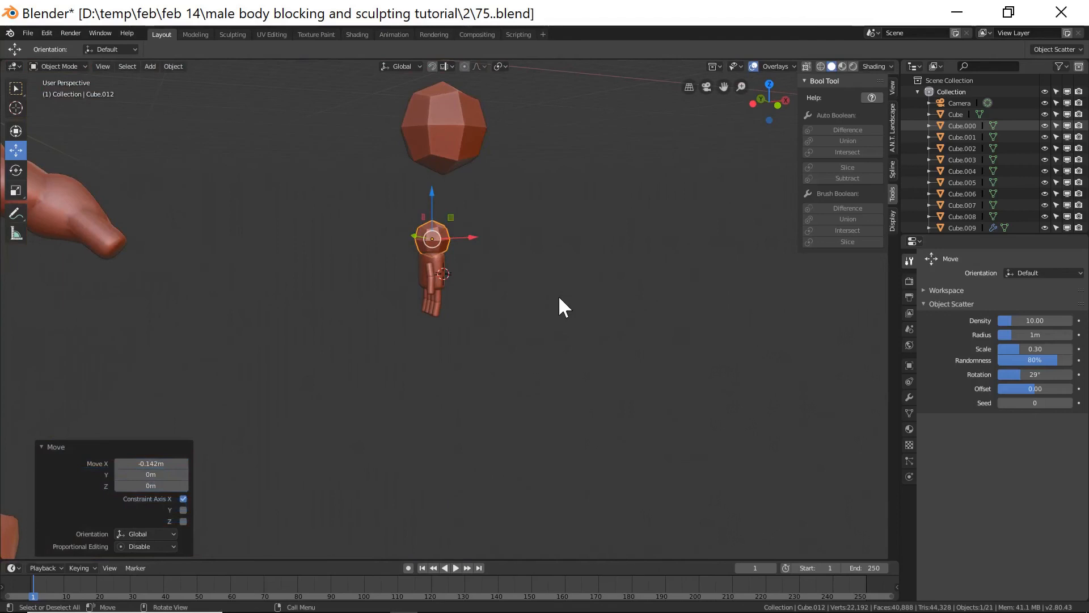
{"action": "key", "text": "shift"}
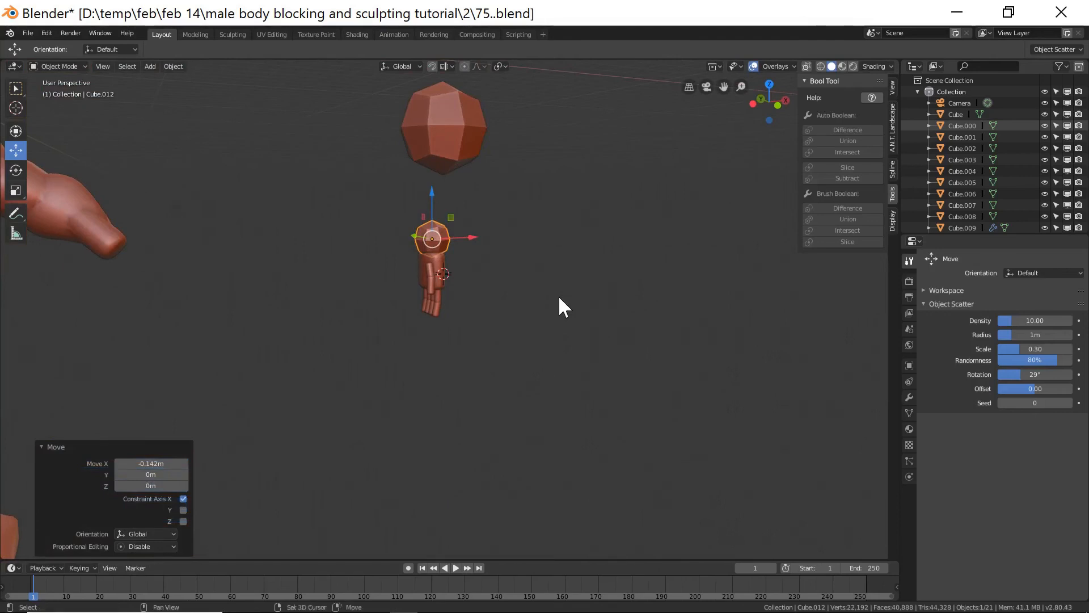
Duplicate the small ball and move the copy down about 1.17 m onto the front of the palm.
{"action": "key", "text": "shift+d"}
{"action": "right_click", "coordinate": [558, 295]}
{"action": "left_click_drag", "start_coordinate": [471, 238], "coordinate": [459, 239]}
{"action": "left_click_drag", "start_coordinate": [419, 193], "coordinate": [418, 223]}
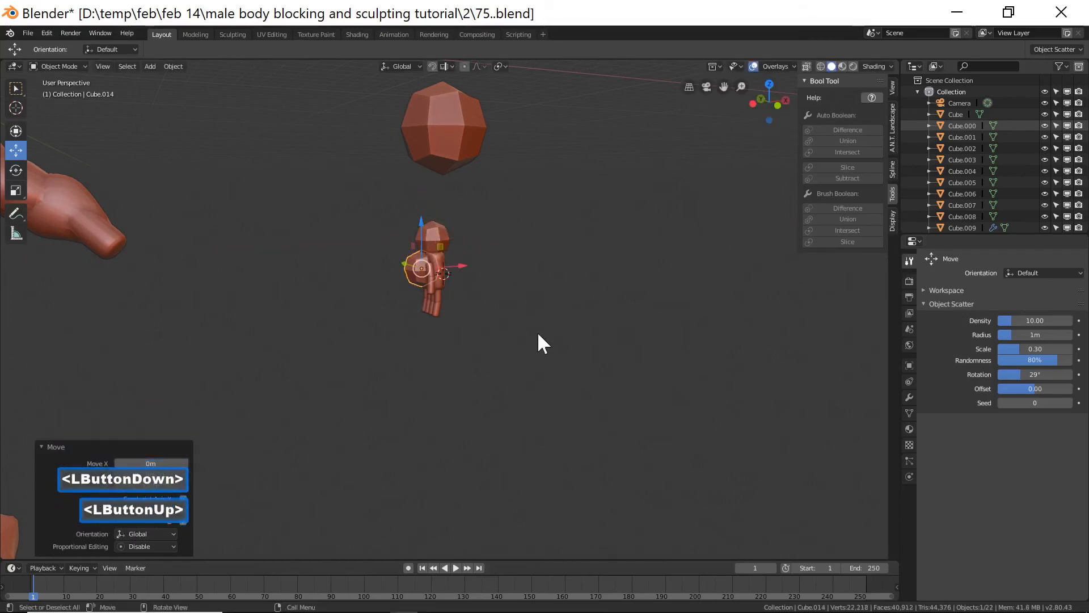
{"action": "middle_click_drag", "start_coordinate": [559, 352], "coordinate": [492, 297], "text": "ctrl"}
{"action": "mouse_move", "coordinate": [595, 337]}
{"action": "middle_mouse_down"}
{"action": "mouse_move", "coordinate": [653, 339]}
{"action": "mouse_move", "coordinate": [606, 335]}
{"action": "middle_mouse_up"}
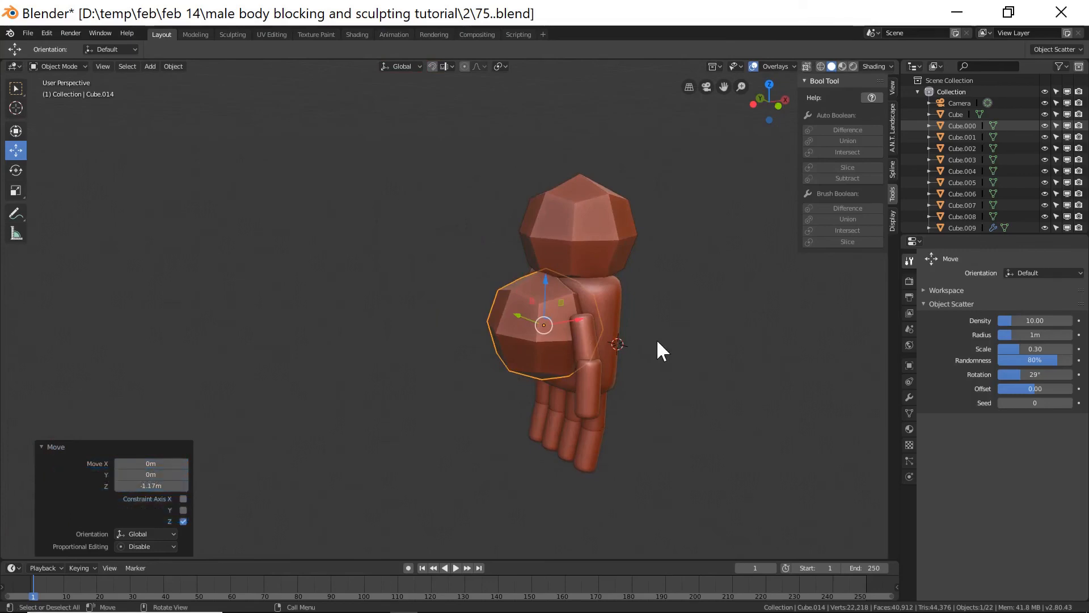
Flatten the palm ball by scaling it to about 0.39 along X.
{"action": "key", "text": "s"}
{"action": "key", "text": "y"}
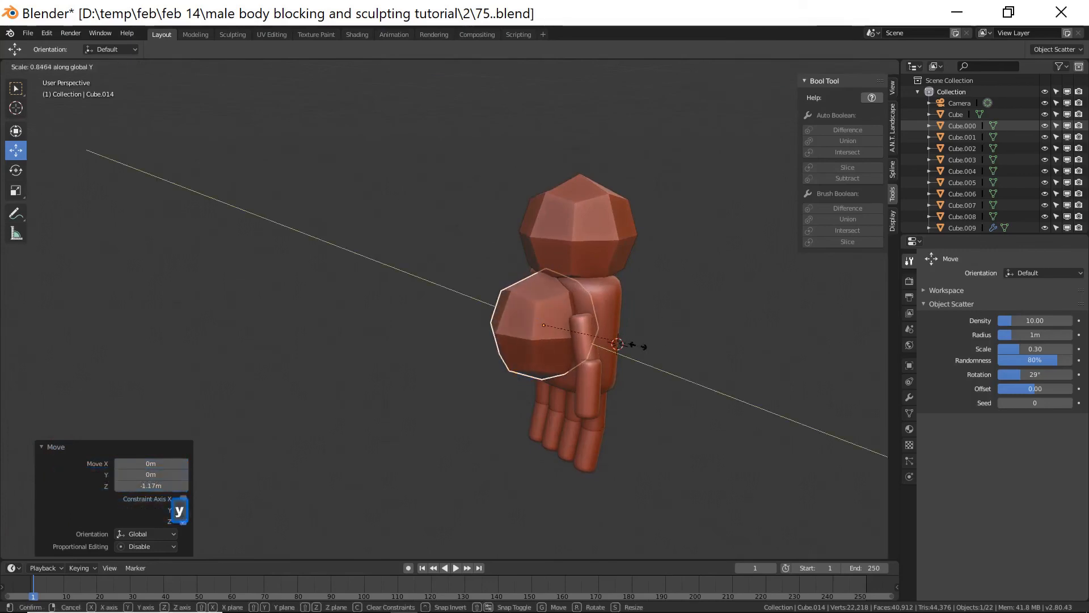
{"action": "key", "text": "y"}
{"action": "key", "text": "y"}
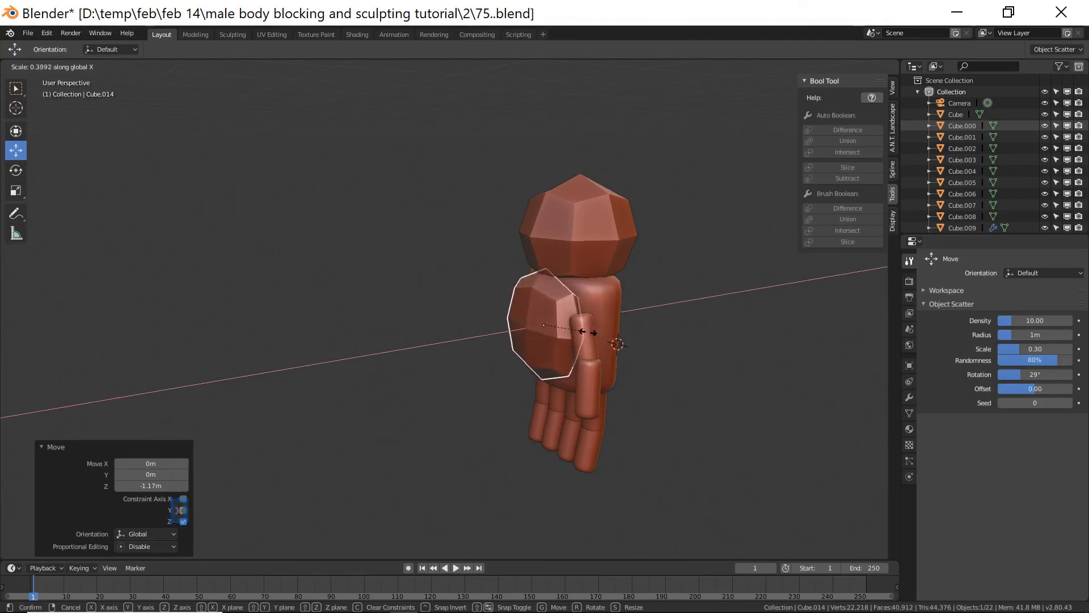
{"action": "left_click", "coordinate": [530, 359]}
{"action": "middle_click_drag", "start_coordinate": [530, 359], "coordinate": [590, 356]}
Move the flattened pad about -0.29 m along Y and scale it down uniformly.
{"action": "key", "text": "g"}
{"action": "key", "text": "y"}
{"action": "left_click", "coordinate": [539, 331]}
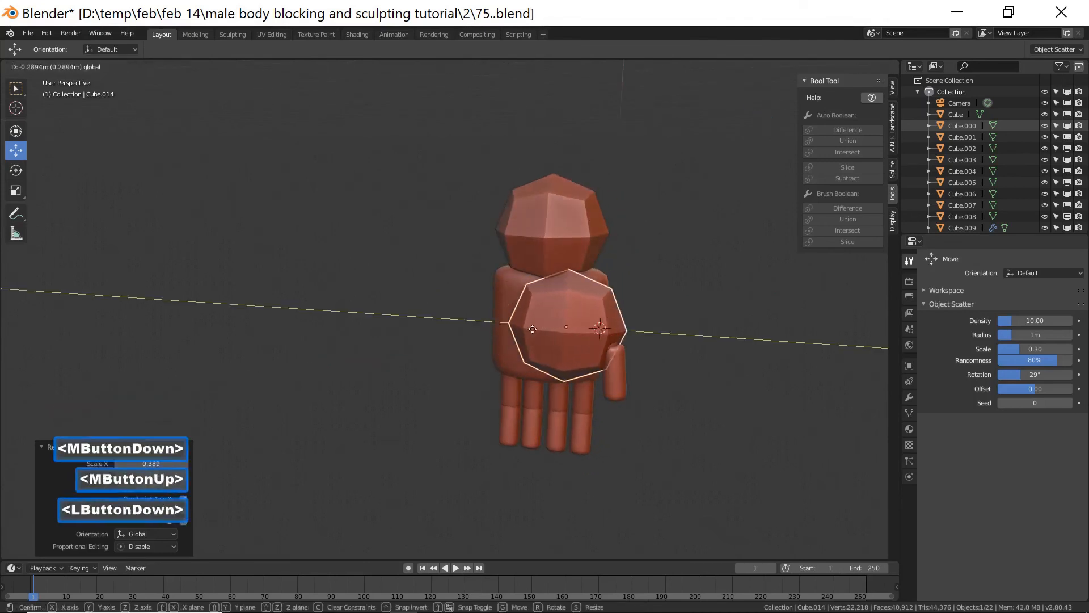
{"action": "key", "text": "s"}
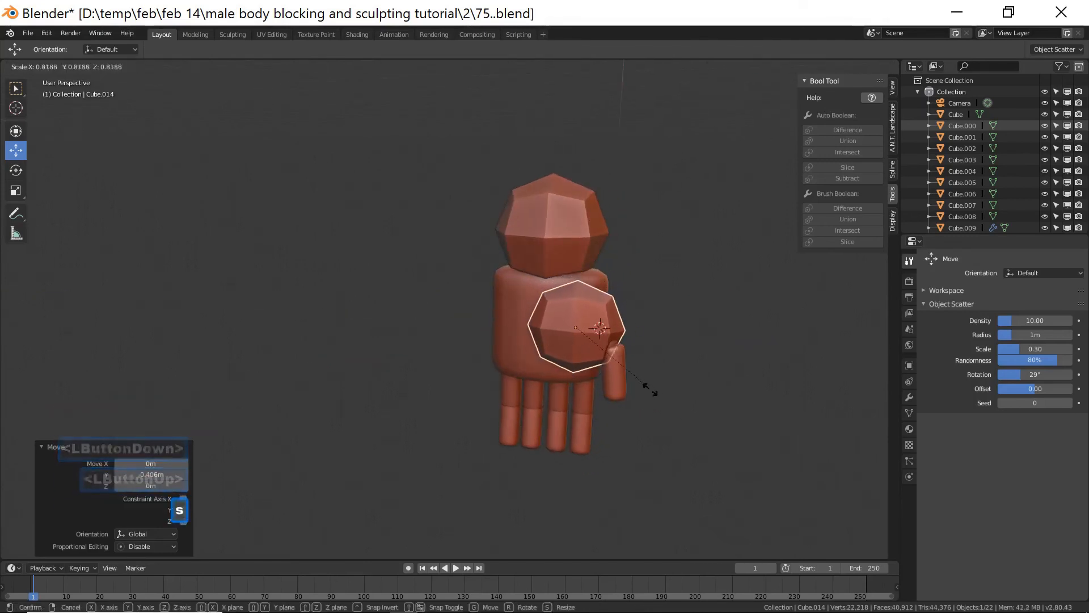
{"action": "left_click", "coordinate": [637, 381]}
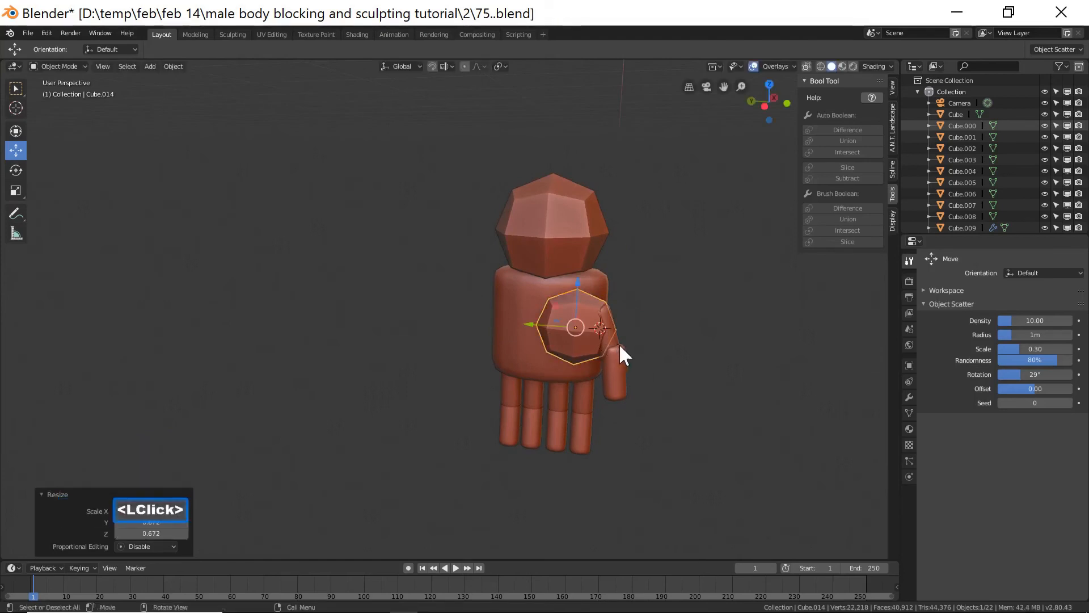
Select both thumb segments and rotate them about -29° around the X axis.
{"action": "left_click", "coordinate": [631, 365]}
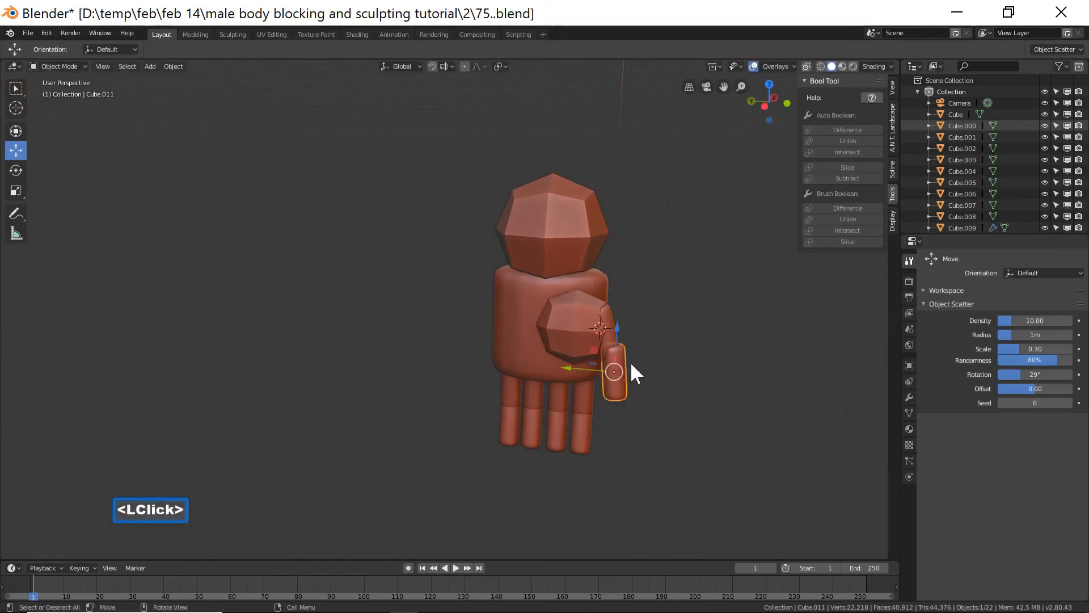
{"action": "left_click", "coordinate": [612, 316], "text": "shift"}
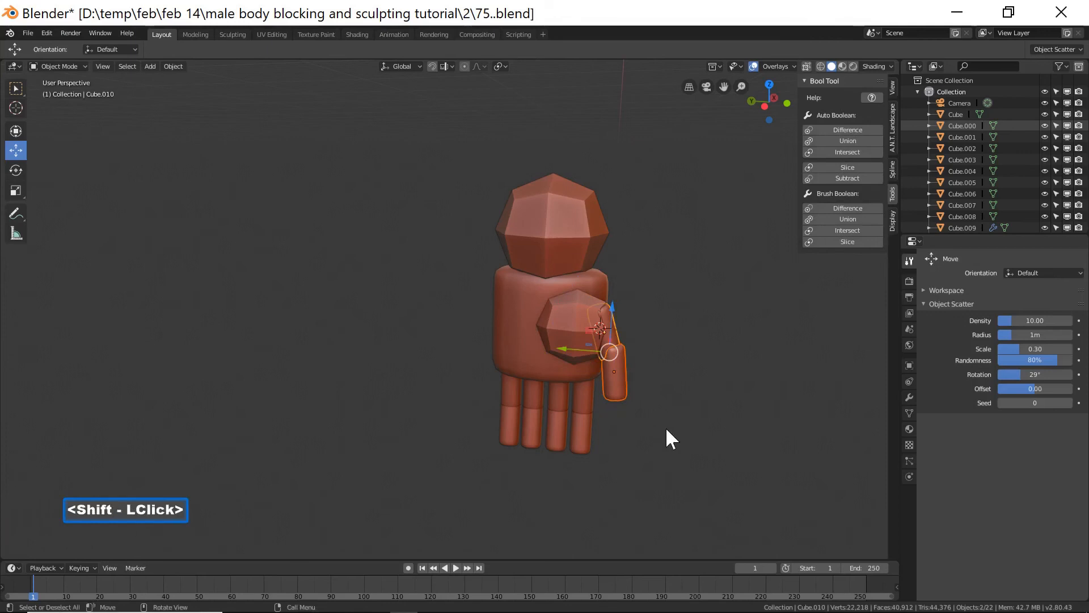
{"action": "key", "text": "r"}
{"action": "key", "text": "x"}
{"action": "key", "text": "z"}
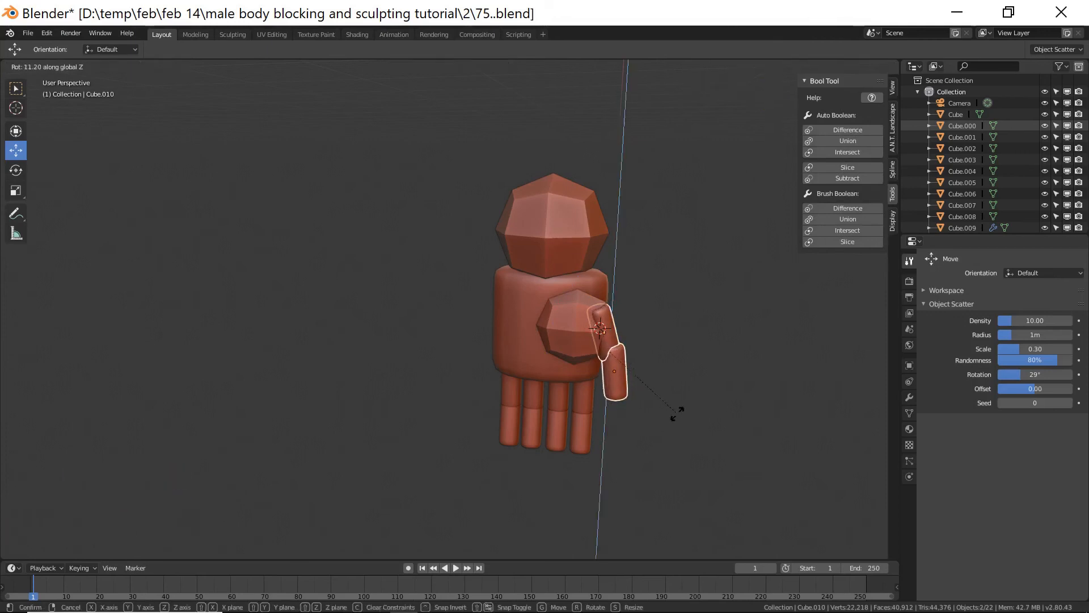
{"action": "key", "text": "y"}
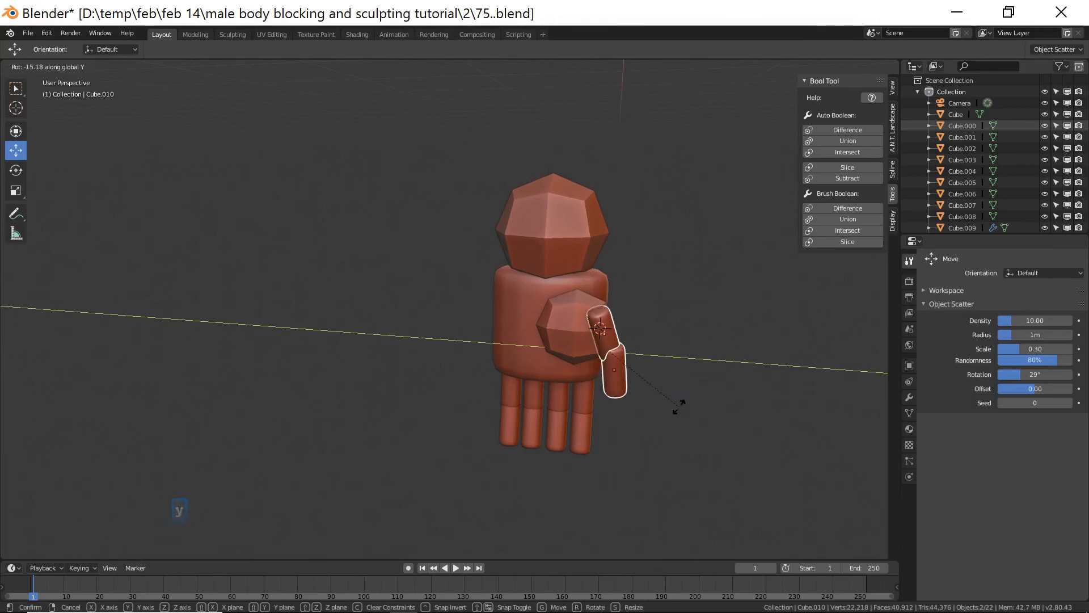
{"action": "key", "text": "x"}
{"action": "left_click", "coordinate": [699, 396]}
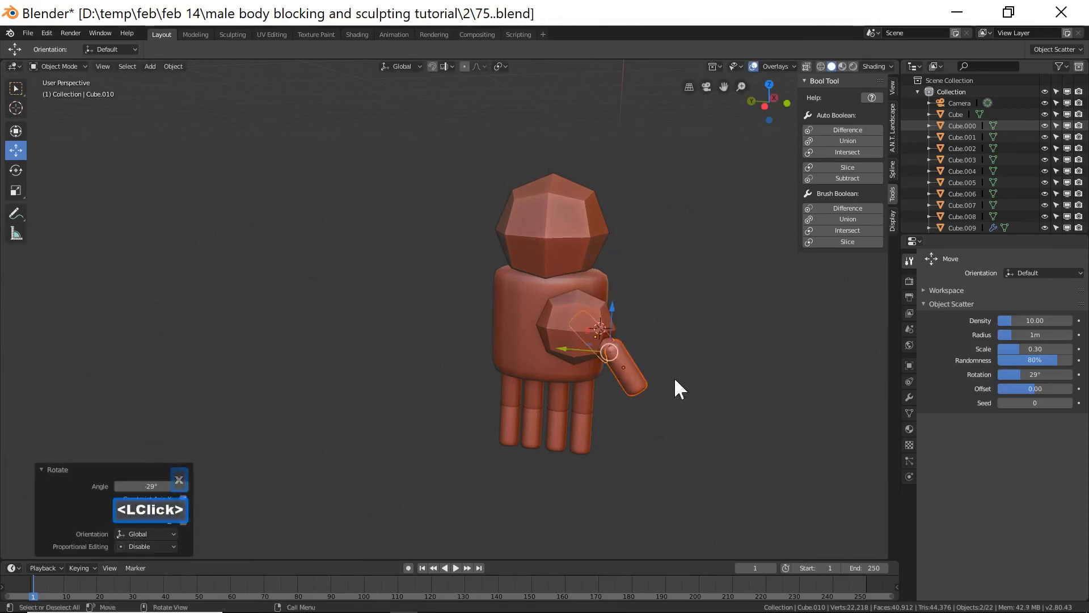
{"action": "left_click_drag", "start_coordinate": [574, 352], "coordinate": [594, 352]}
Duplicate the palm pad and move the copy about 0.8 m along Y to the other side of the palm.
{"action": "left_click", "coordinate": [574, 331]}
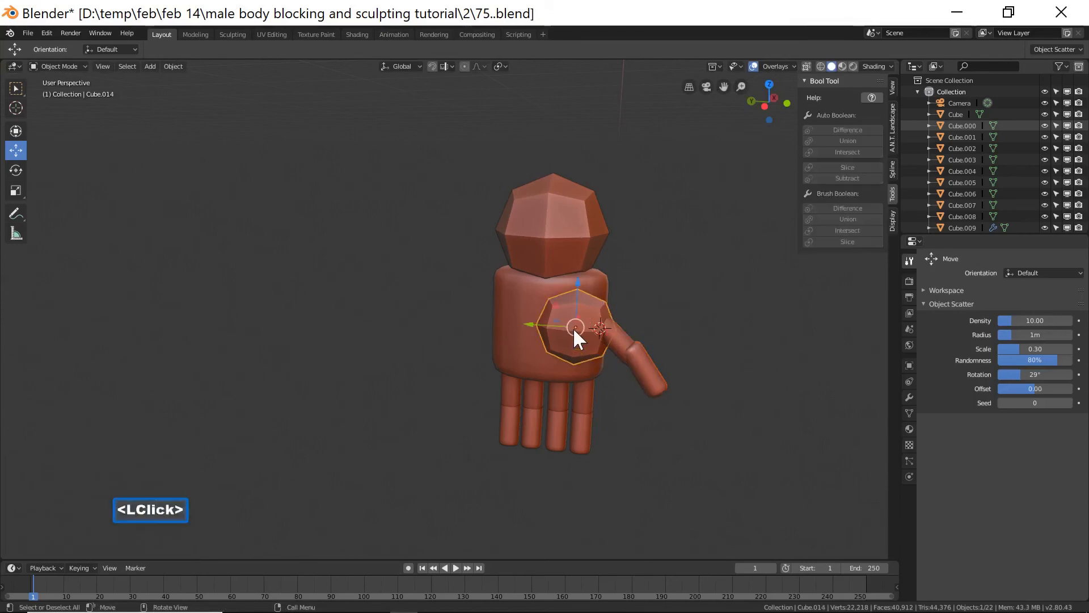
{"action": "key", "text": "shift+d"}
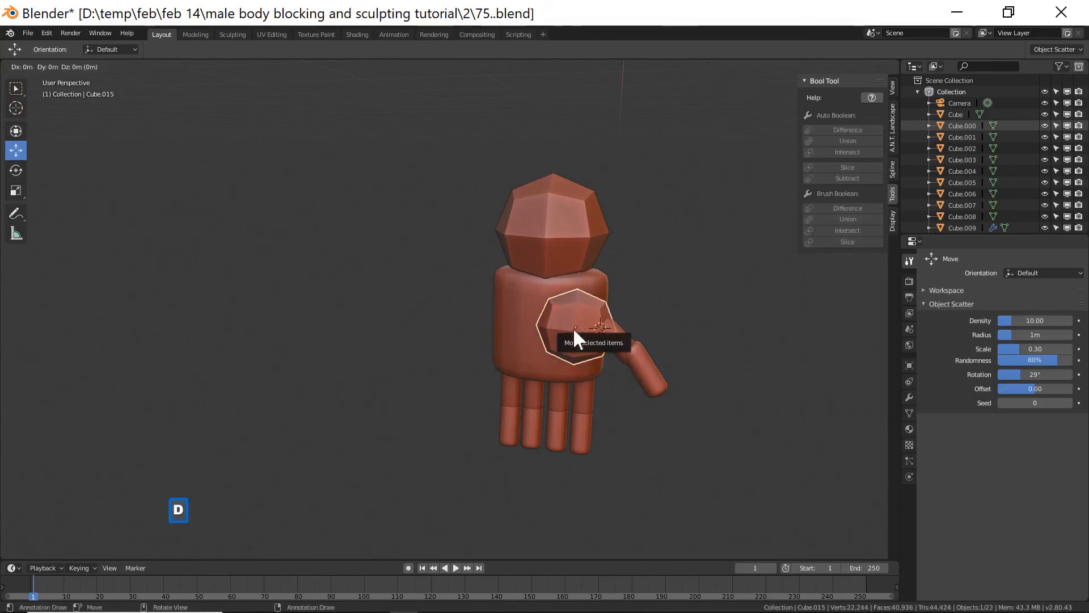
{"action": "right_click", "coordinate": [569, 329]}
{"action": "left_click_drag", "start_coordinate": [572, 330], "coordinate": [494, 313]}
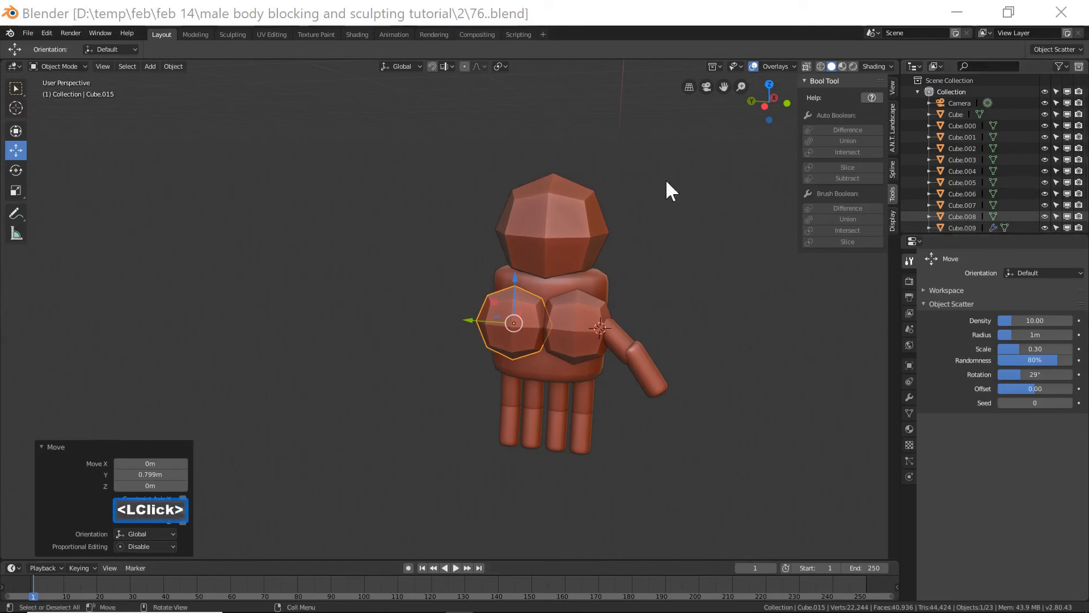
Save the file incrementally as 76.blend and shift the new pad about 0.11 m along X.
{"action": "left_click", "coordinate": [674, 19]}
{"action": "middle_click_drag", "start_coordinate": [513, 424], "coordinate": [618, 403]}
{"action": "middle_click_drag", "start_coordinate": [557, 338], "coordinate": [535, 347]}
{"action": "left_click_drag", "start_coordinate": [491, 321], "coordinate": [481, 315]}
{"action": "middle_click_drag", "start_coordinate": [608, 362], "coordinate": [578, 352]}
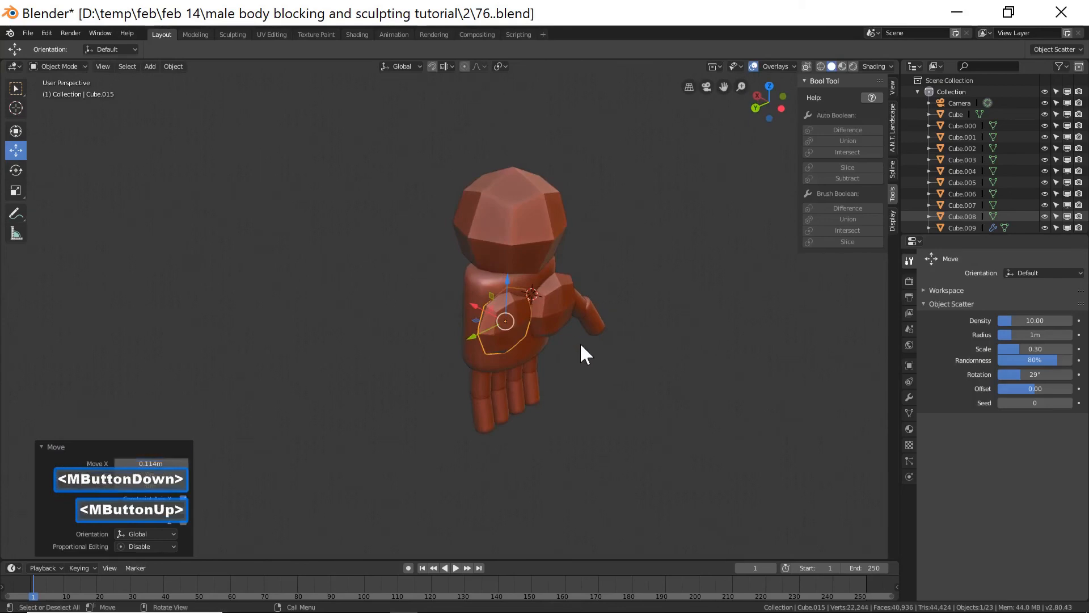
Rotate the new pad about -17° around the Z axis and nudge it slightly along Y.
{"action": "key", "text": "r"}
{"action": "key", "text": "z"}
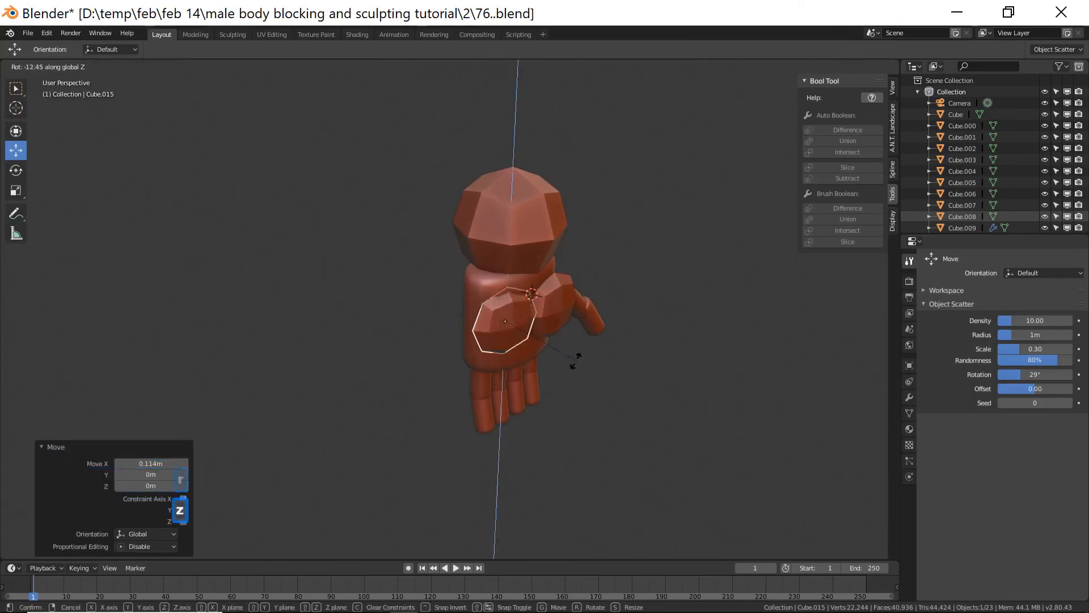
{"action": "left_click", "coordinate": [519, 357]}
{"action": "middle_click_drag", "start_coordinate": [519, 357], "coordinate": [454, 337]}
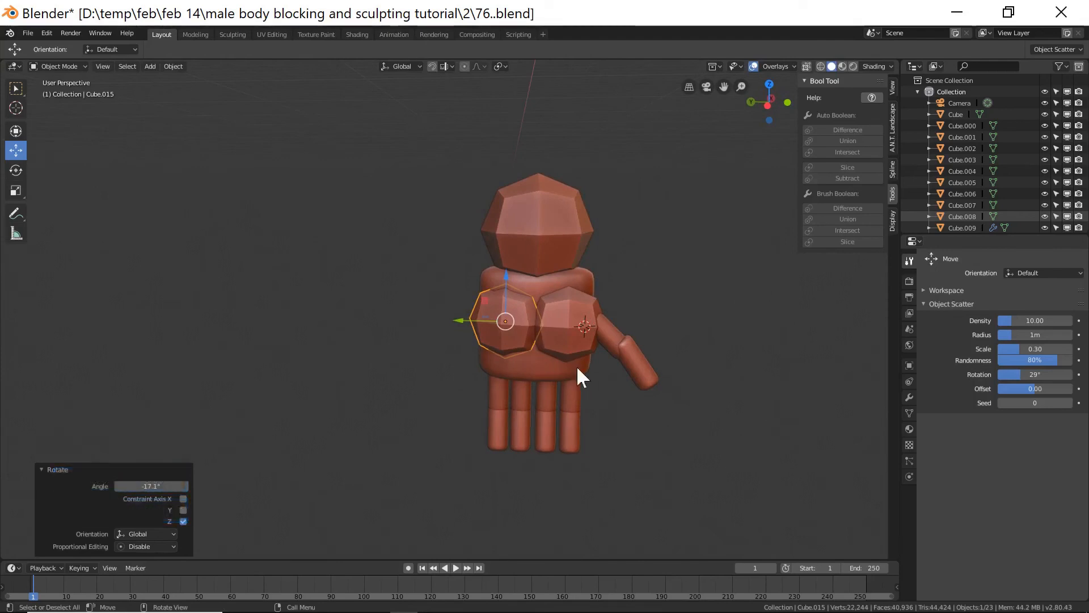
{"action": "left_click_drag", "start_coordinate": [476, 320], "coordinate": [472, 319]}
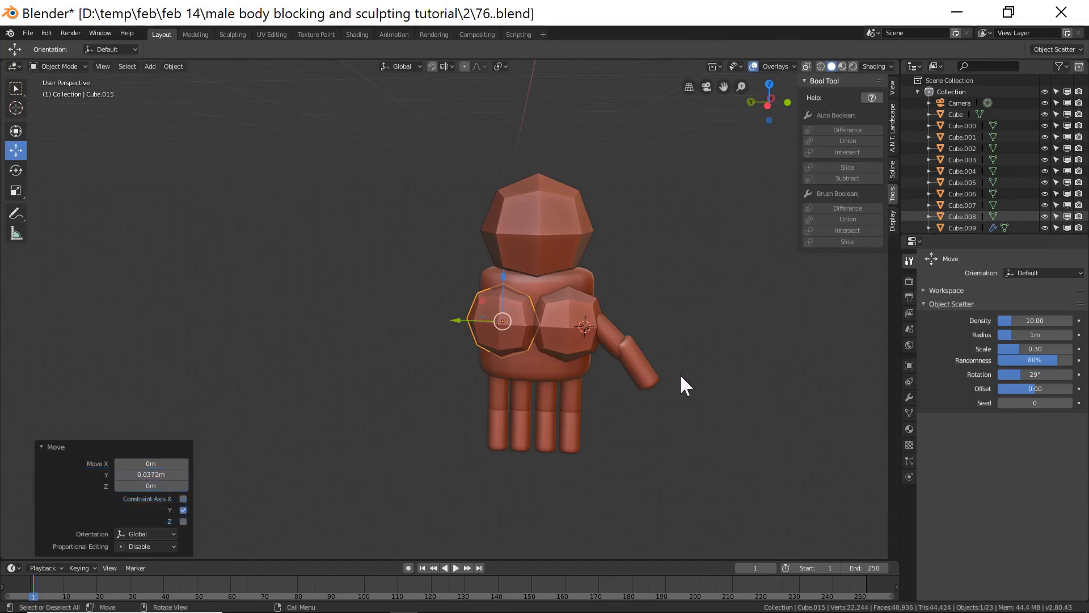
Scale the thumb-side pad down to about 0.87 and nudge it slightly into place.
{"action": "left_click", "coordinate": [586, 348]}
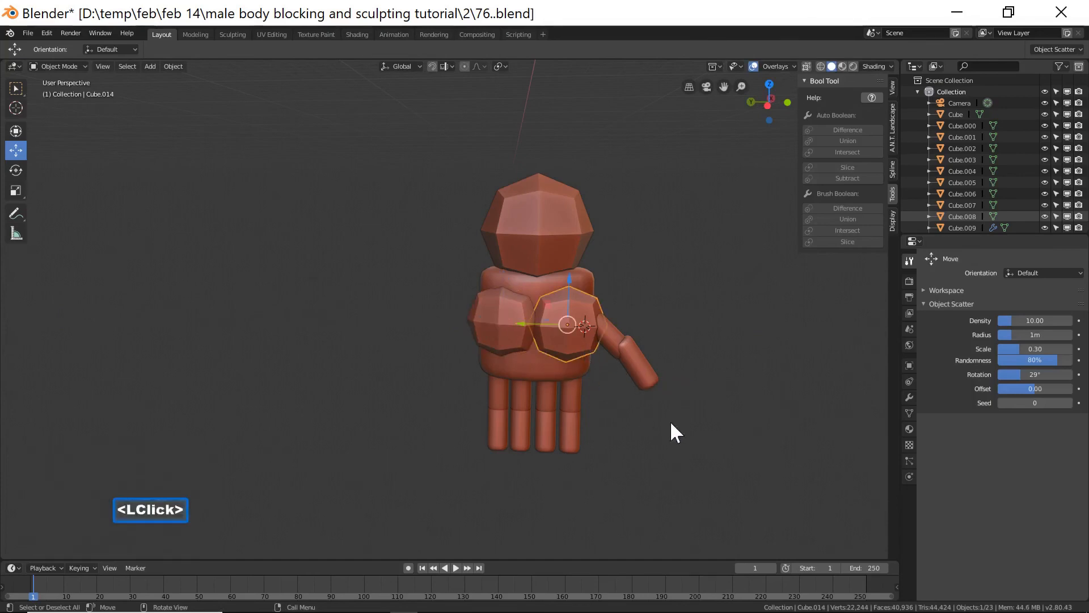
{"action": "key", "text": "s"}
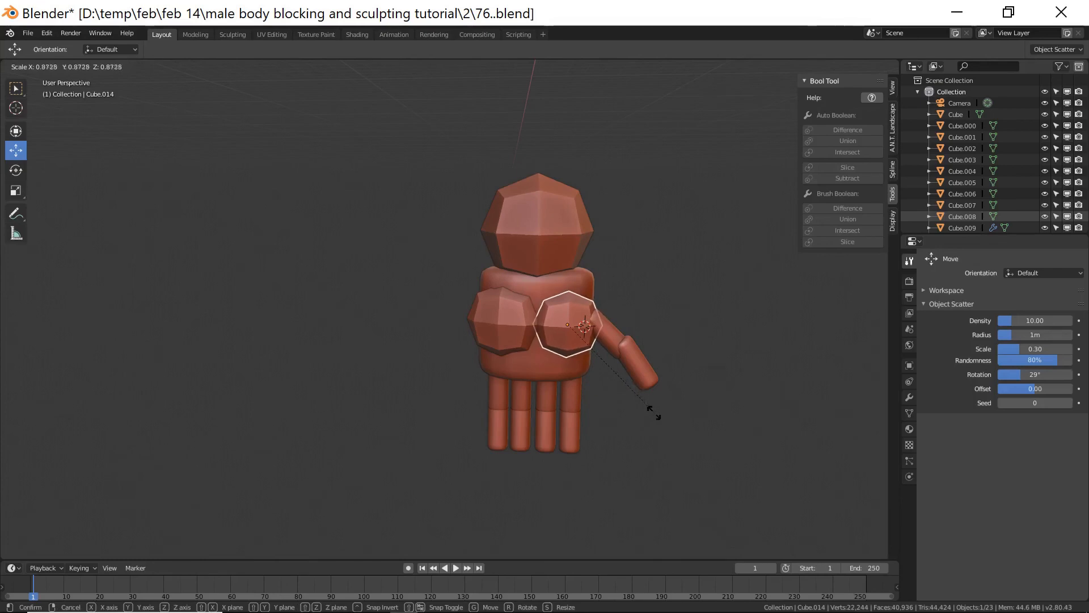
{"action": "left_click", "coordinate": [655, 414]}
{"action": "left_click_drag", "start_coordinate": [538, 321], "coordinate": [543, 321]}
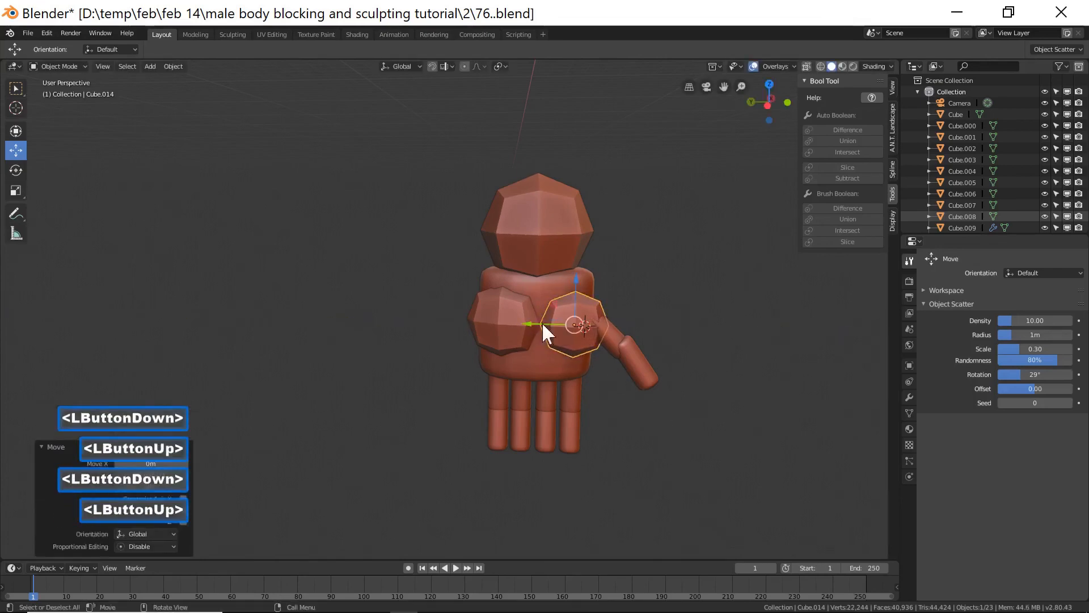
{"action": "middle_click_drag", "start_coordinate": [648, 418], "coordinate": [628, 392], "text": "ctrl"}
Select the other palm pad and scale it down to about 0.96.
{"action": "left_click", "coordinate": [553, 363]}
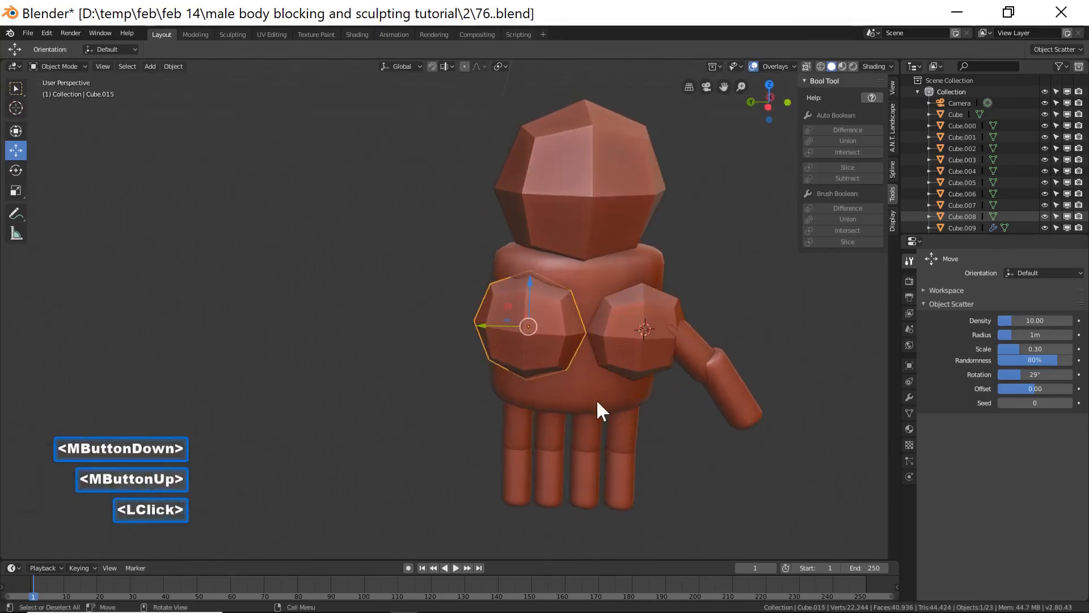
{"action": "key", "text": "s"}
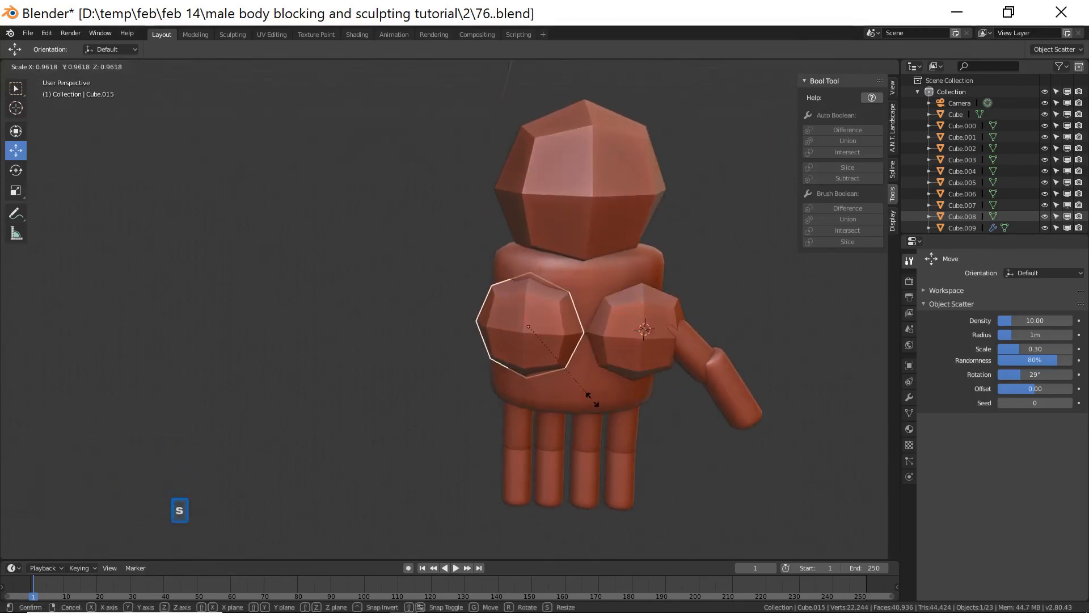
{"action": "left_click", "coordinate": [601, 397]}
Select the palm pad together with the two thumb segments and move them about 0.107 m along X.
{"action": "middle_click_drag", "start_coordinate": [600, 394], "coordinate": [466, 330]}
{"action": "left_click", "coordinate": [481, 333]}
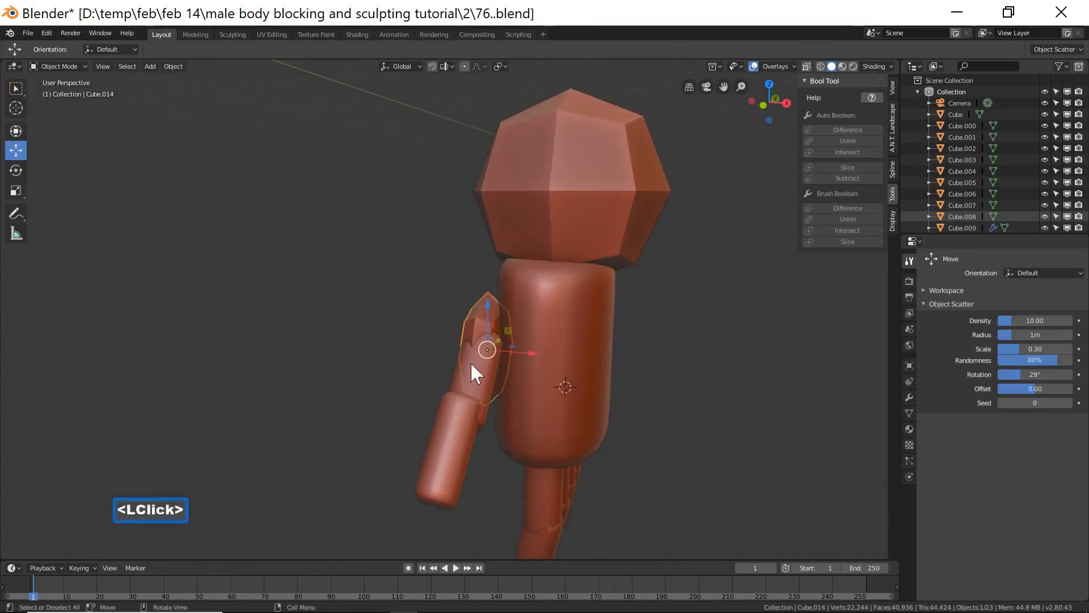
{"action": "left_click", "coordinate": [451, 391], "text": "shift"}
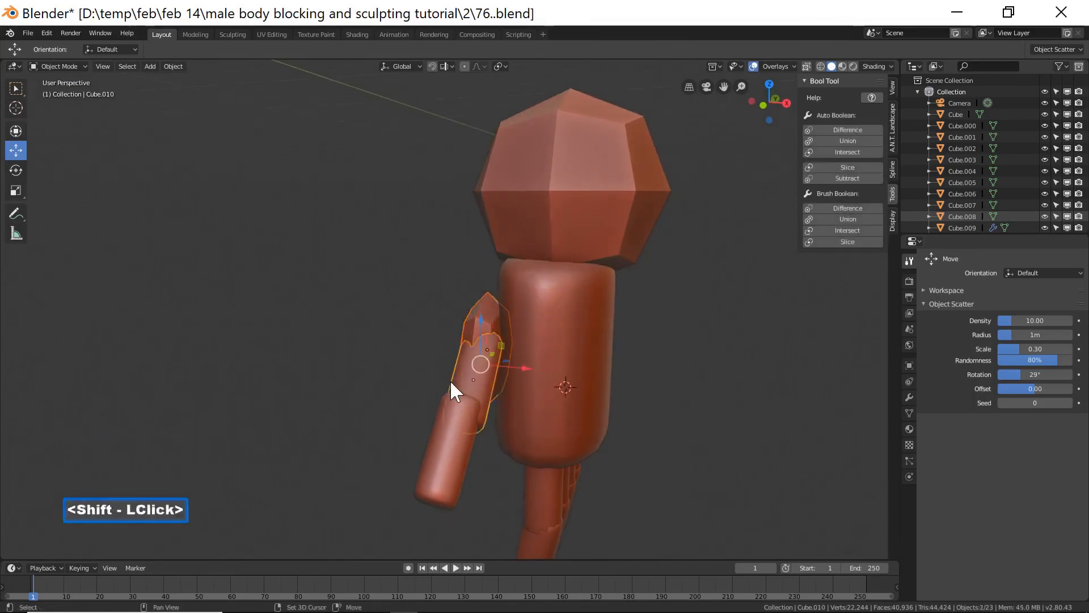
{"action": "left_click", "coordinate": [444, 421], "text": "shift"}
{"action": "left_click_drag", "start_coordinate": [512, 396], "coordinate": [528, 394]}
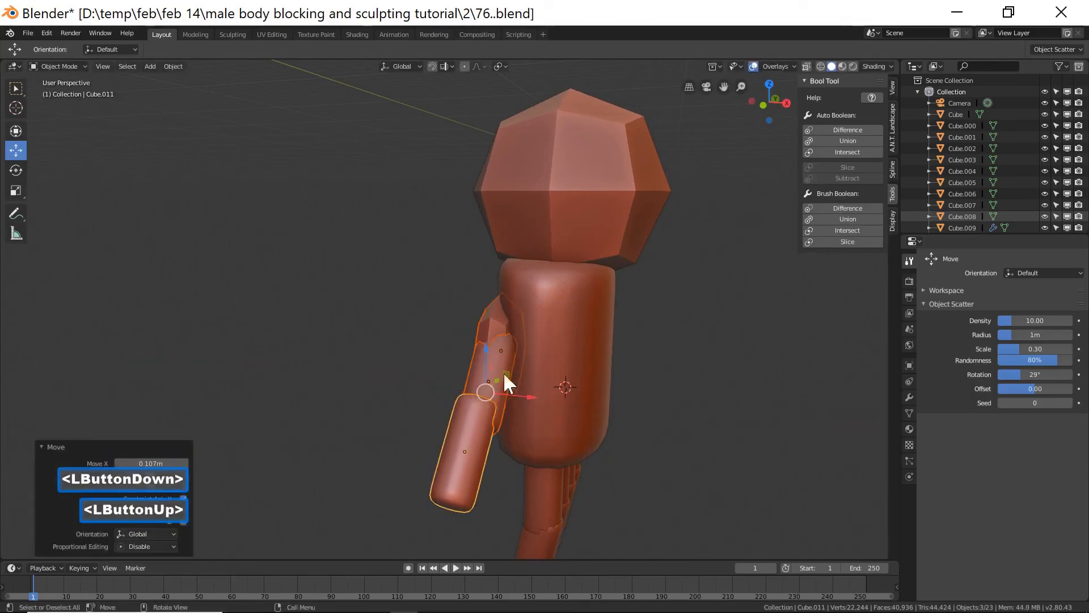
Deselect everything and save the file incrementally as 78.blend.
{"action": "middle_click_drag", "start_coordinate": [441, 326], "coordinate": [560, 350]}
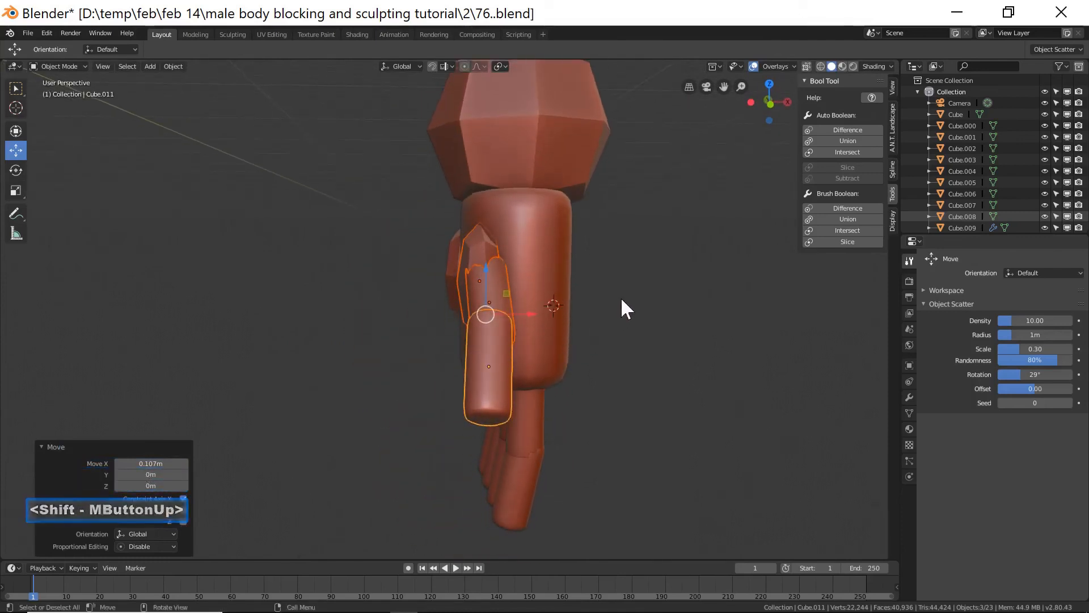
{"action": "middle_click_drag", "start_coordinate": [624, 295], "coordinate": [625, 300], "text": "ctrl"}
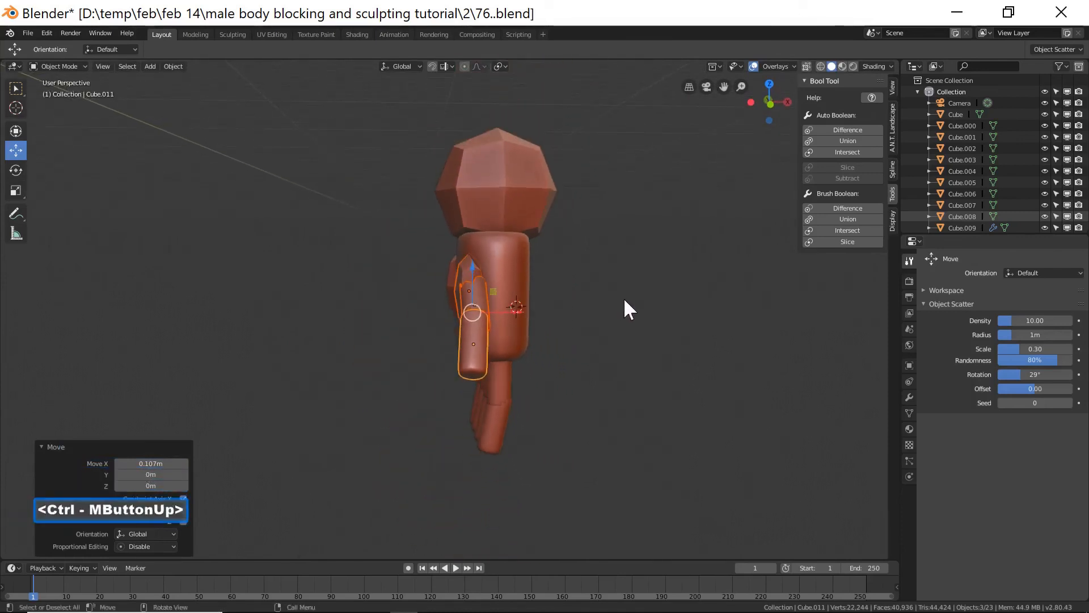
{"action": "left_click", "coordinate": [625, 379]}
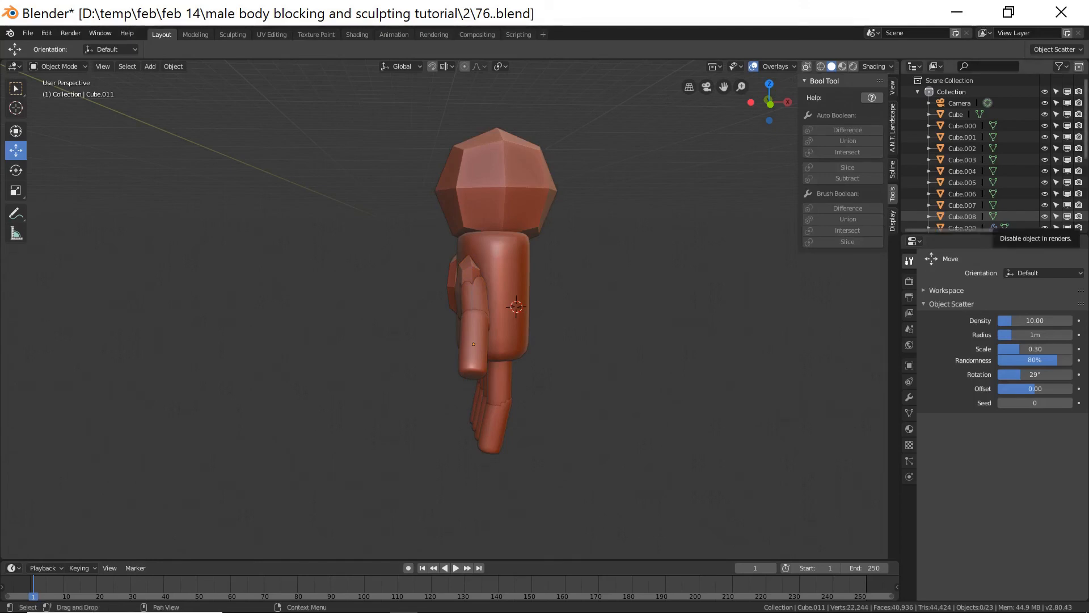
{"action": "left_click", "coordinate": [666, 215]}
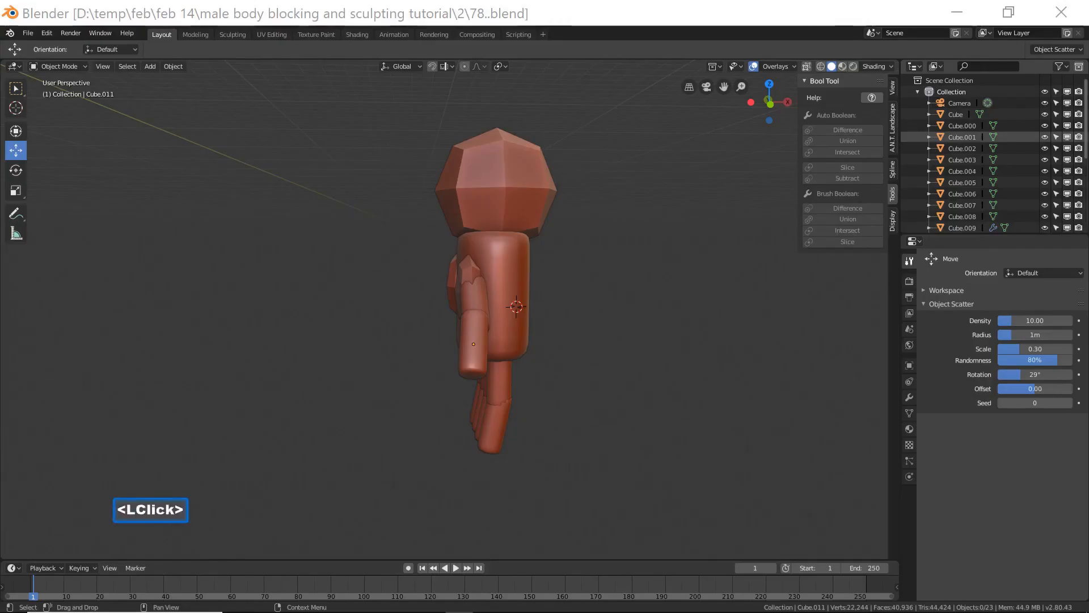
{"action": "left_click", "coordinate": [624, 33]}
Select the wrist block above the palm, scale it down slightly and nudge it into place.
{"action": "left_click", "coordinate": [544, 185]}
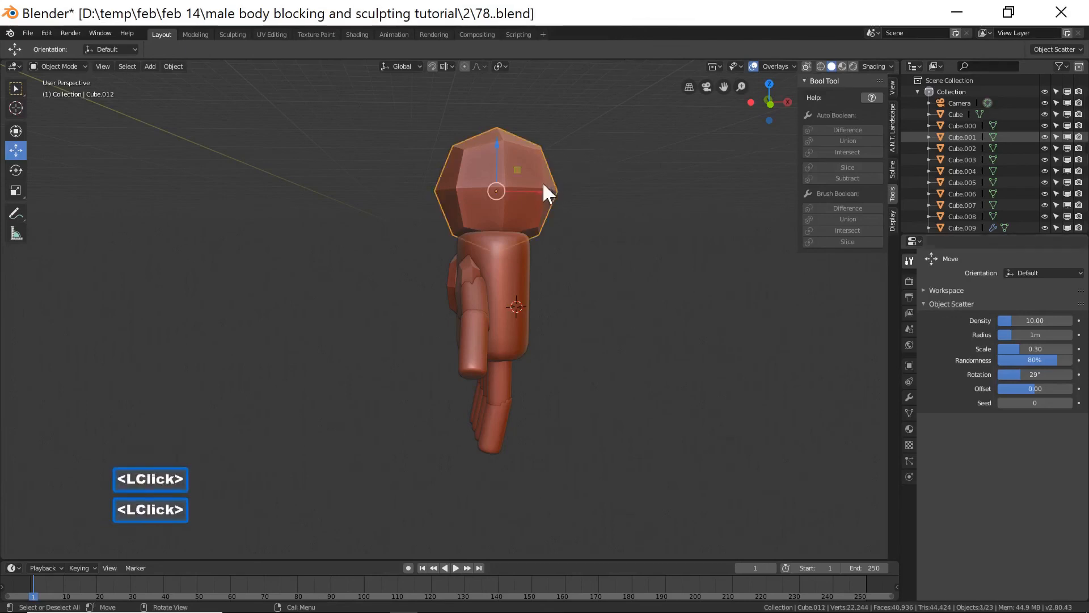
{"action": "key", "text": "s"}
{"action": "left_click", "coordinate": [622, 257]}
{"action": "middle_click_drag", "start_coordinate": [622, 256], "coordinate": [522, 257]}
{"action": "left_click_drag", "start_coordinate": [494, 142], "coordinate": [516, 182]}
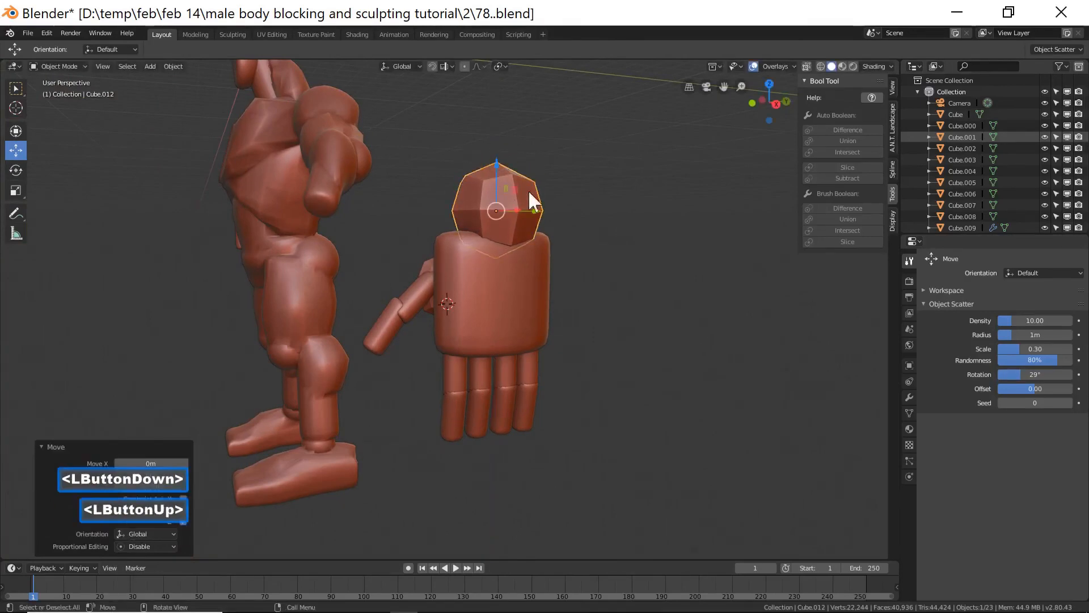
{"action": "middle_click_drag", "start_coordinate": [615, 240], "coordinate": [585, 244]}
{"action": "left_click_drag", "start_coordinate": [536, 211], "coordinate": [534, 211]}
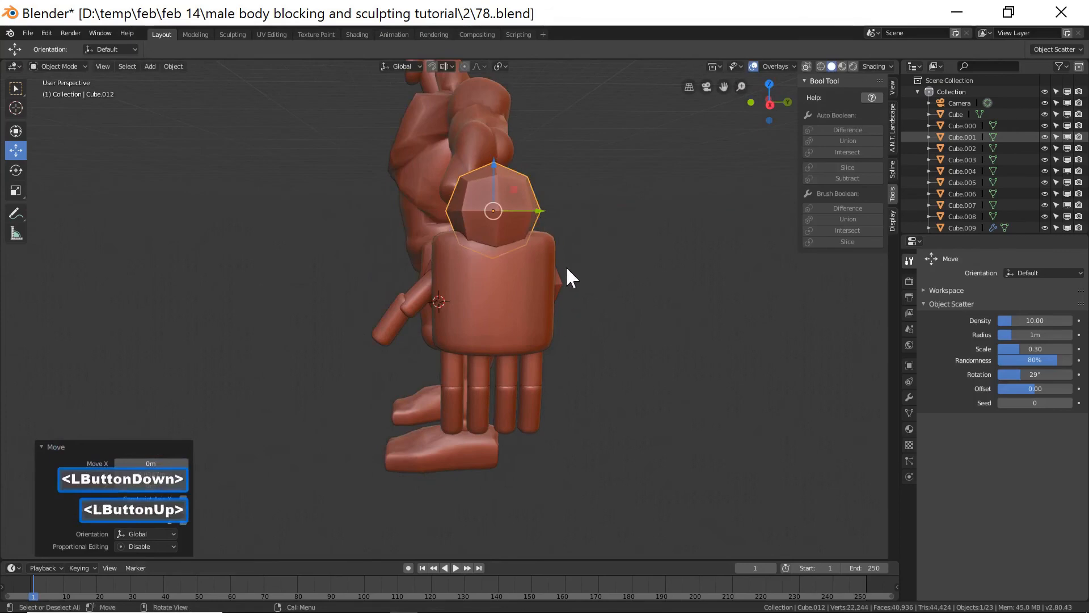
Deselect everything and save the file incrementally as 79.blend.
{"action": "middle_click_drag", "start_coordinate": [617, 304], "coordinate": [670, 352]}
{"action": "left_click", "coordinate": [670, 352]}
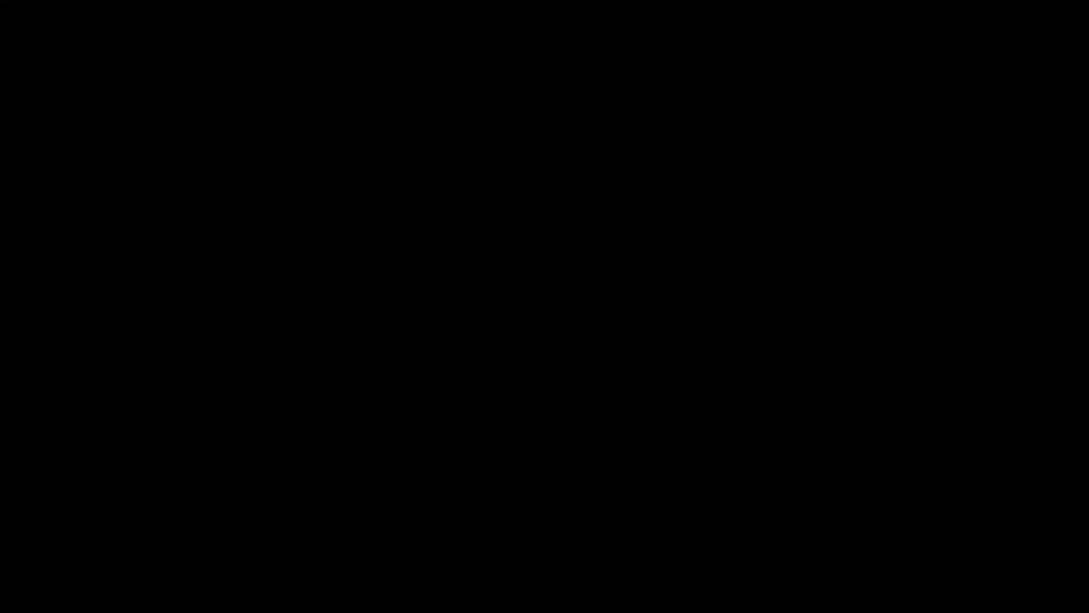
{"action": "left_click", "coordinate": [594, 171]}
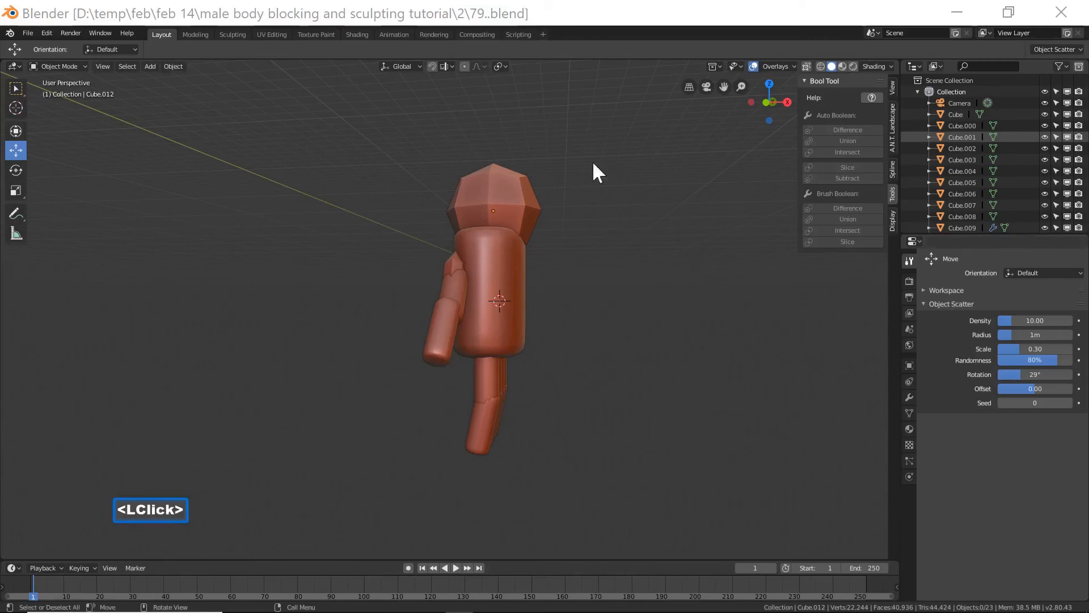
{"action": "left_click", "coordinate": [645, 24]}
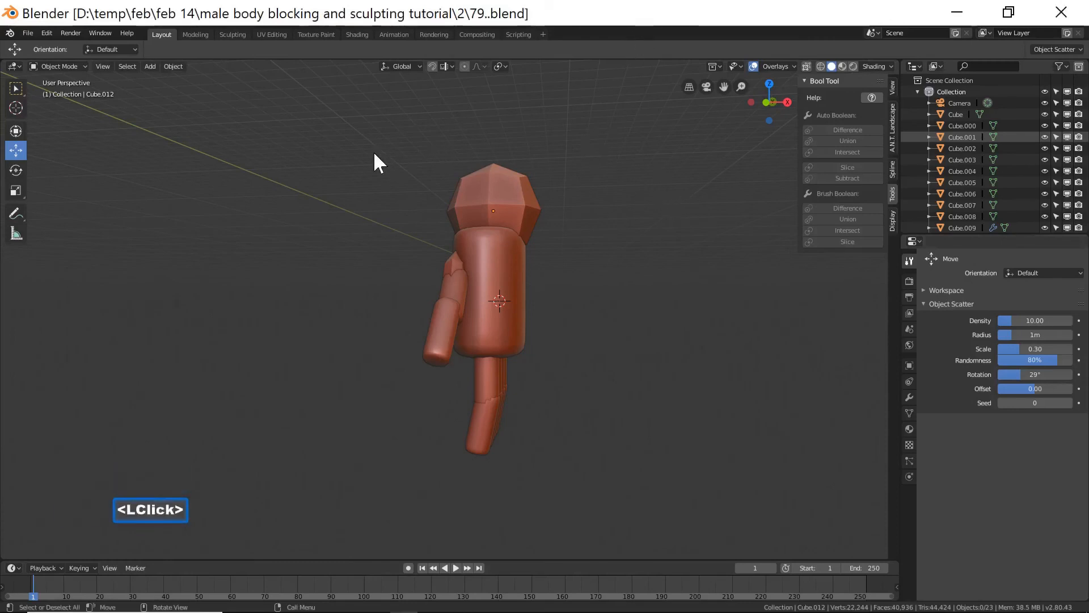
Box-select all the hand parts and merge them into one mesh with a Bool Tool Union.
{"action": "left_click_drag", "start_coordinate": [349, 136], "coordinate": [648, 471]}
{"action": "middle_click_drag", "start_coordinate": [664, 397], "coordinate": [426, 378]}
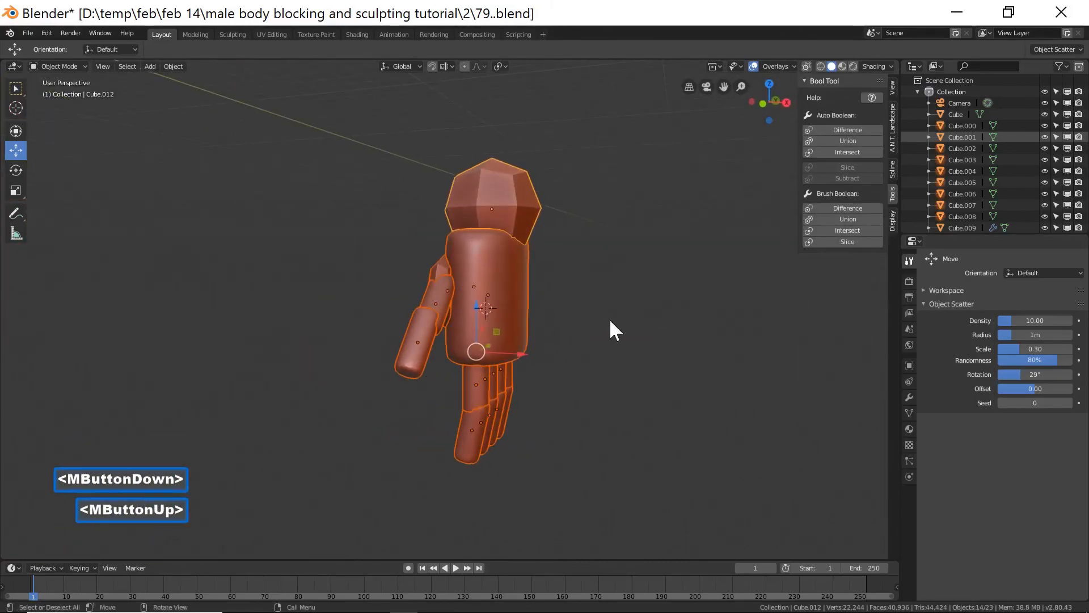
{"action": "left_click", "coordinate": [832, 140]}
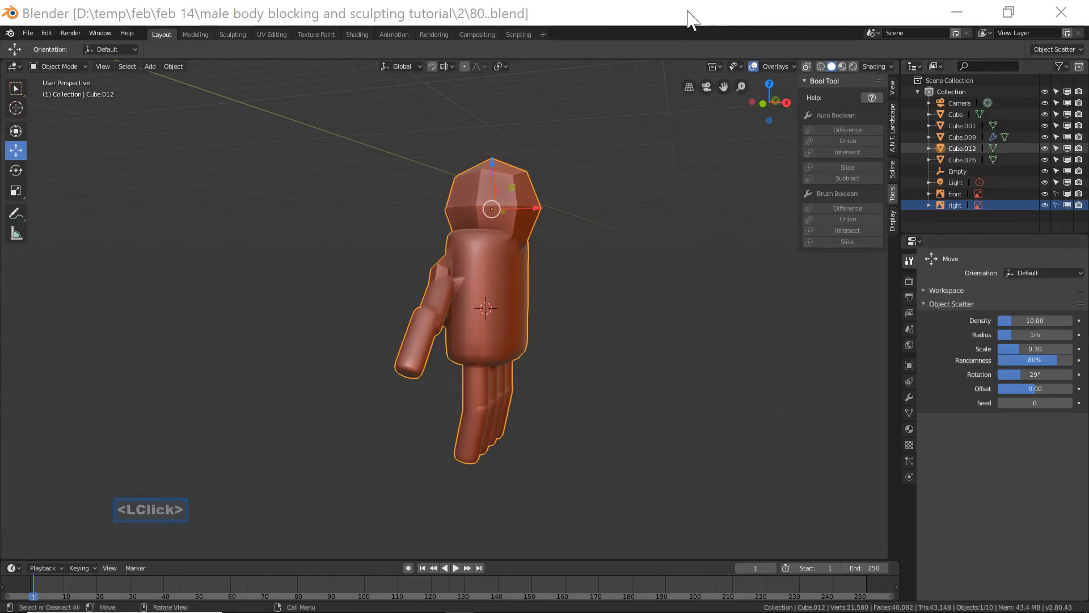
Enter Edit Mode on the merged hand and select all non-manifold geometry to check for holes.
{"action": "middle_click_drag", "start_coordinate": [613, 341], "coordinate": [526, 295]}
{"action": "left_click", "coordinate": [506, 279]}
{"action": "scroll", "coordinate": [514, 285], "scroll_direction": "down", "scroll_amount": 3}
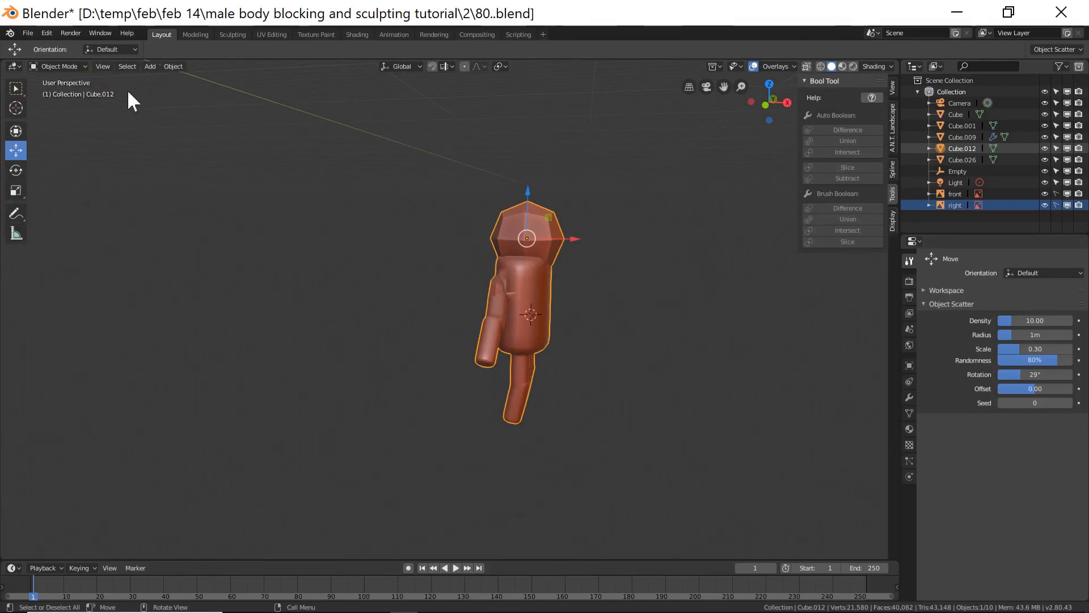
{"action": "left_click", "coordinate": [72, 65]}
{"action": "left_click", "coordinate": [63, 88]}
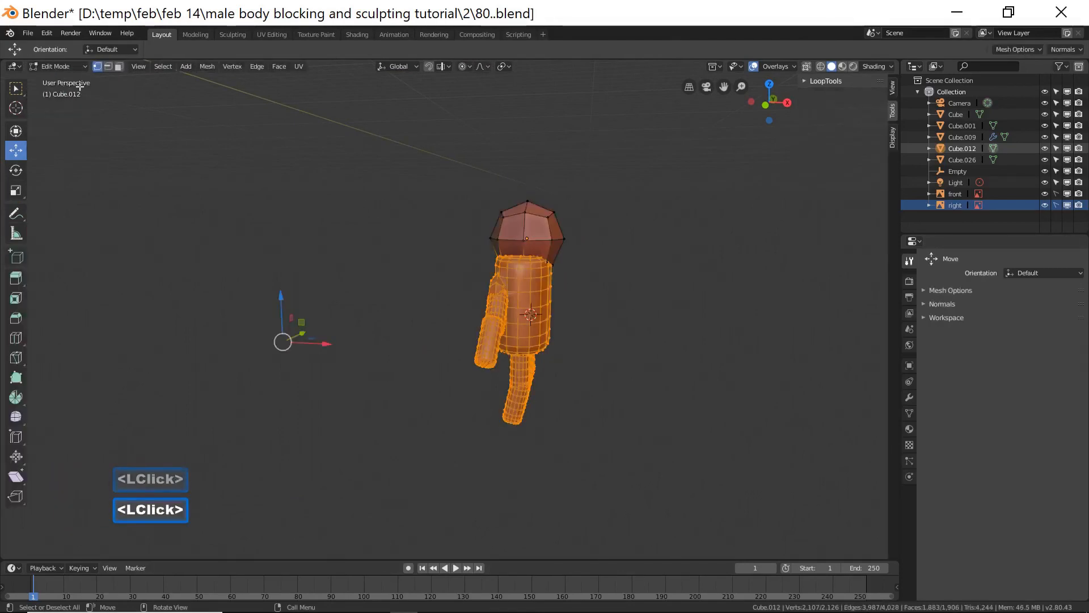
{"action": "left_click", "coordinate": [645, 302]}
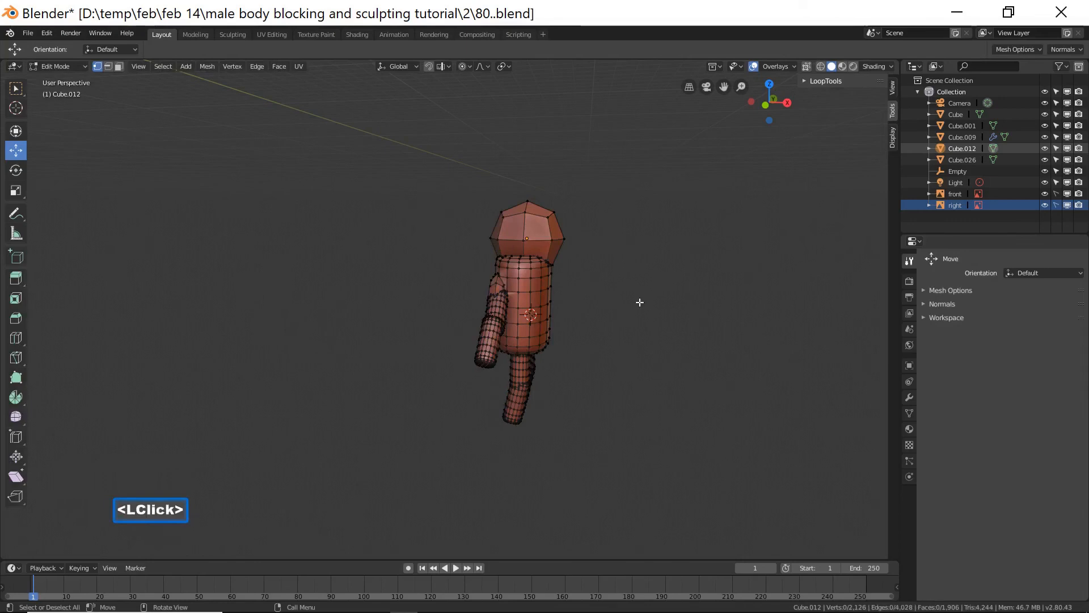
{"action": "middle_click_drag", "start_coordinate": [632, 327], "coordinate": [475, 305]}
{"action": "left_click", "coordinate": [512, 302]}
{"action": "left_click", "coordinate": [626, 261]}
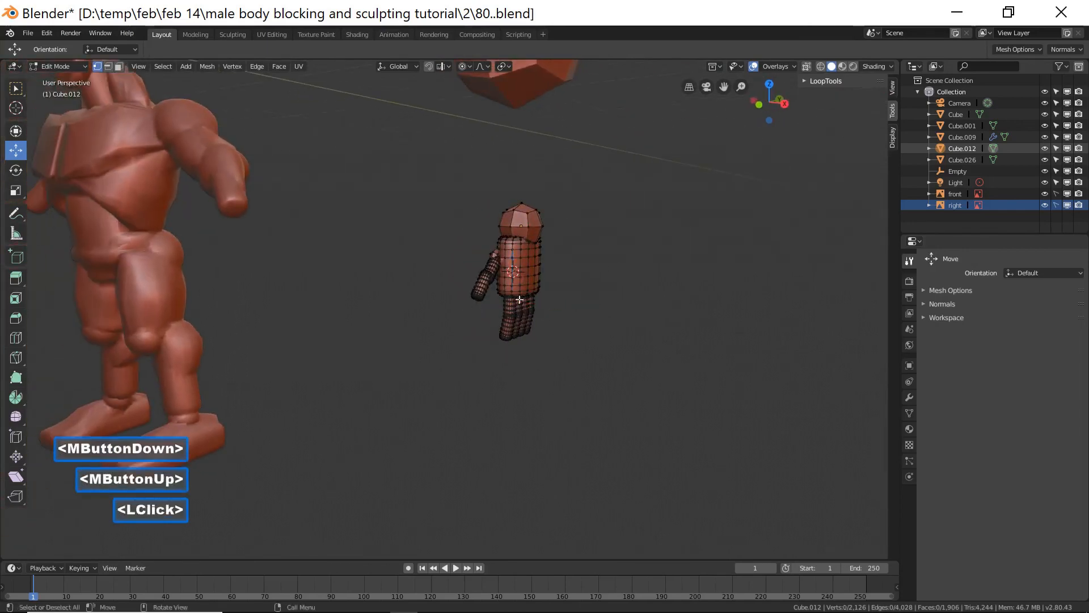
{"action": "left_click", "coordinate": [163, 67]}
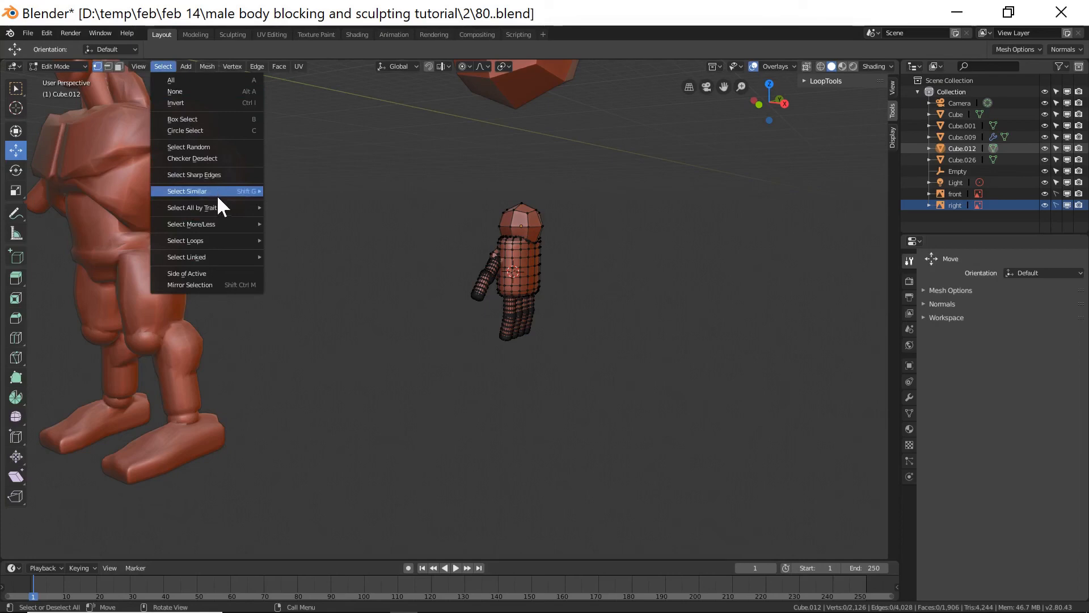
{"action": "mouse_move", "coordinate": [216, 207]}
{"action": "left_click", "coordinate": [300, 207]}
{"action": "middle_click_drag", "start_coordinate": [433, 278], "coordinate": [506, 282]}
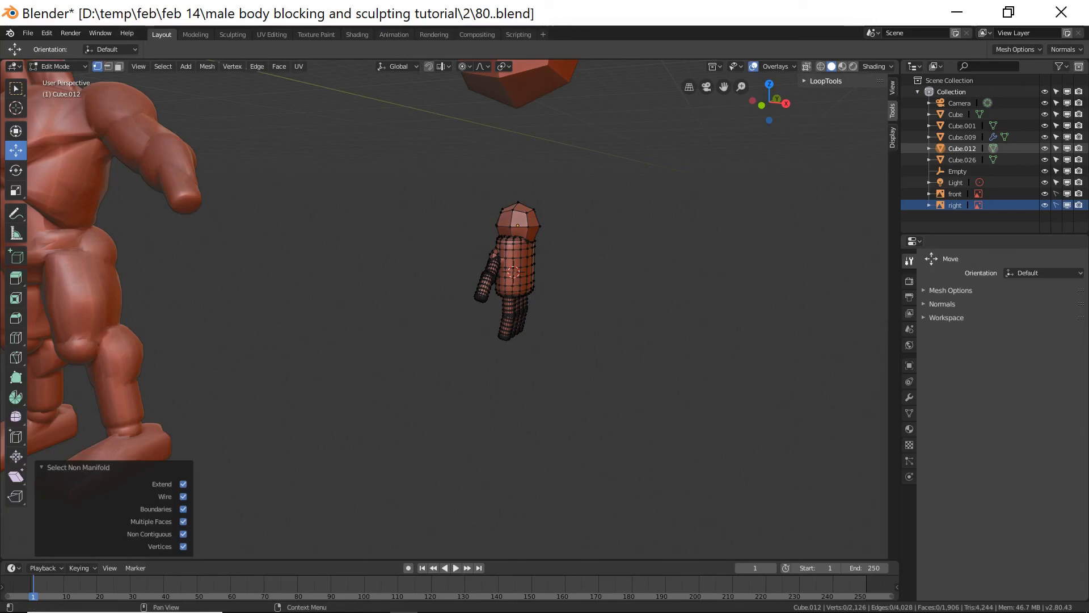
Save the file incrementally as 82.blend and return to Object Mode.
{"action": "left_click", "coordinate": [1042, 85]}
{"action": "left_click", "coordinate": [607, 23]}
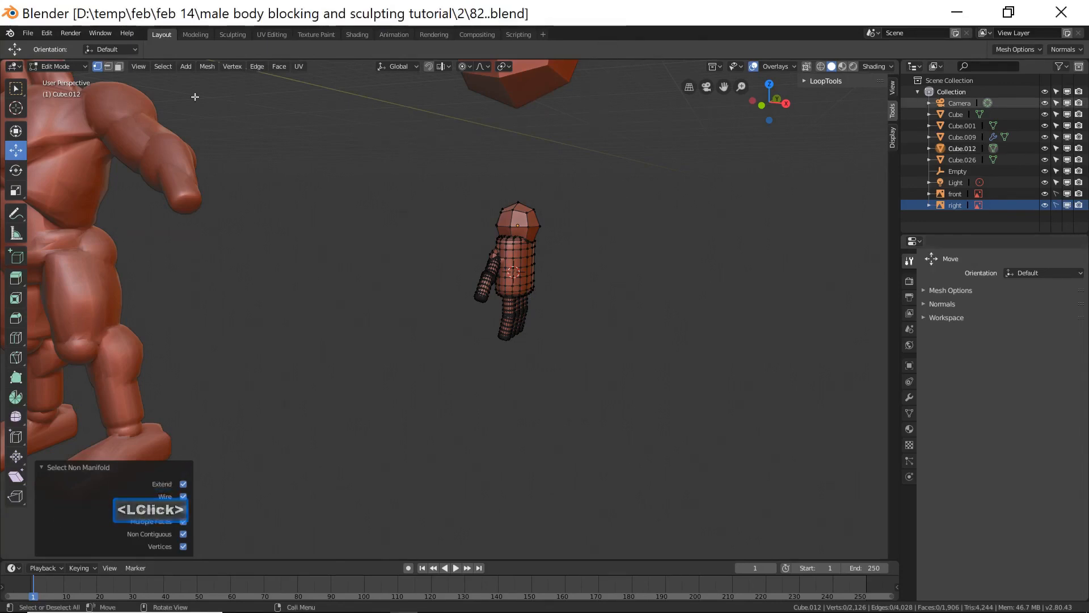
{"action": "left_click", "coordinate": [73, 67]}
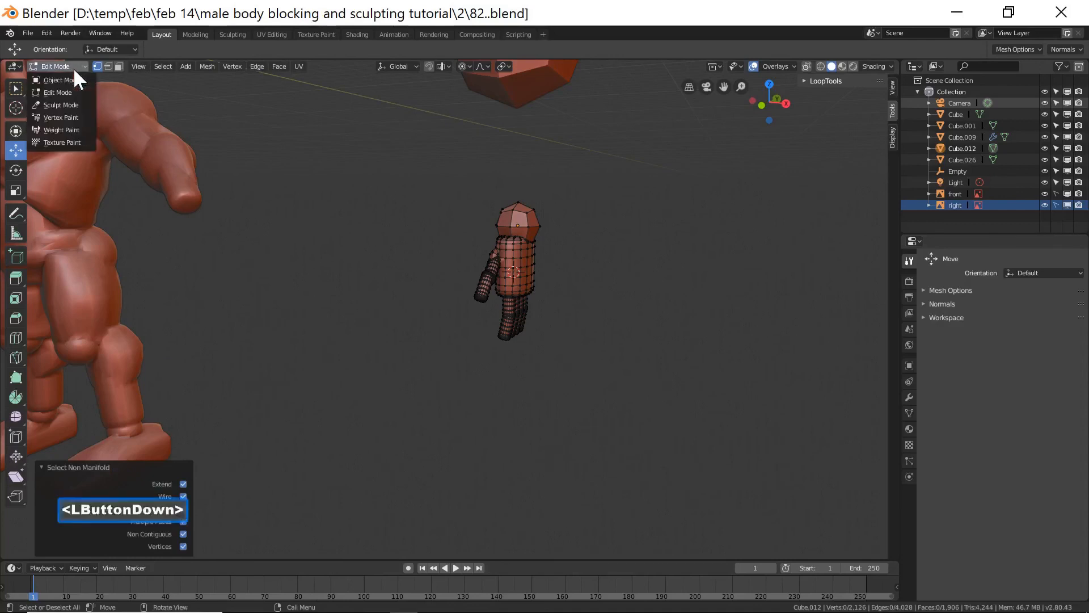
{"action": "left_click", "coordinate": [73, 77]}
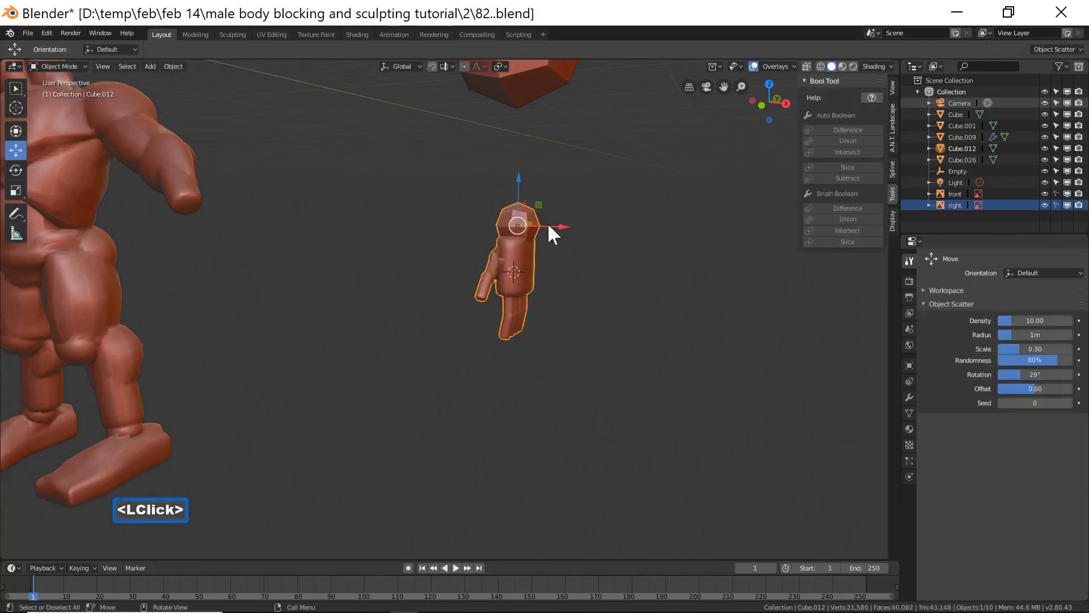
Move the hand about 11.1 m along -X to the character's arm and save as 83.blend.
{"action": "left_click_drag", "start_coordinate": [563, 226], "coordinate": [238, 204]}
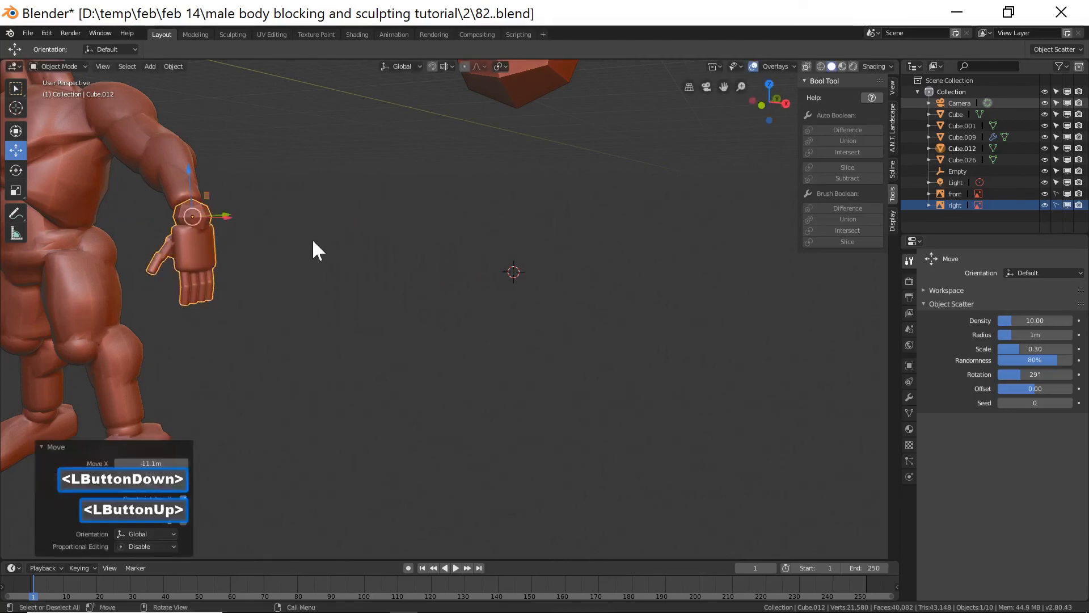
{"action": "middle_click_drag", "start_coordinate": [315, 240], "coordinate": [504, 278], "text": "shift"}
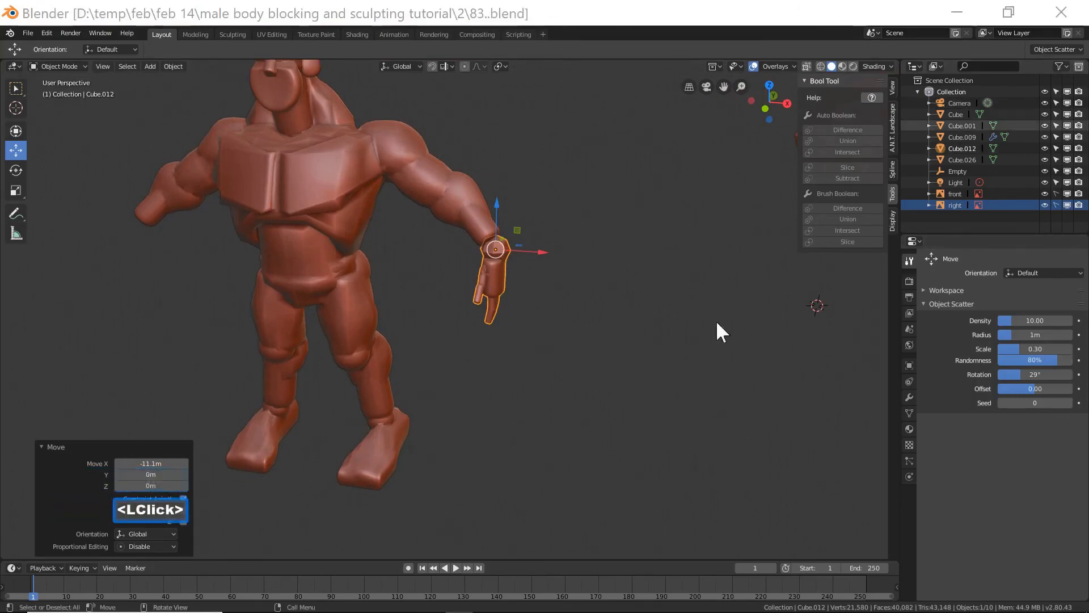
{"action": "left_click", "coordinate": [585, 22]}
Nudge the hand about 0.085 m along -X so it sits at the end of the arm.
{"action": "left_click_drag", "start_coordinate": [541, 250], "coordinate": [516, 247]}
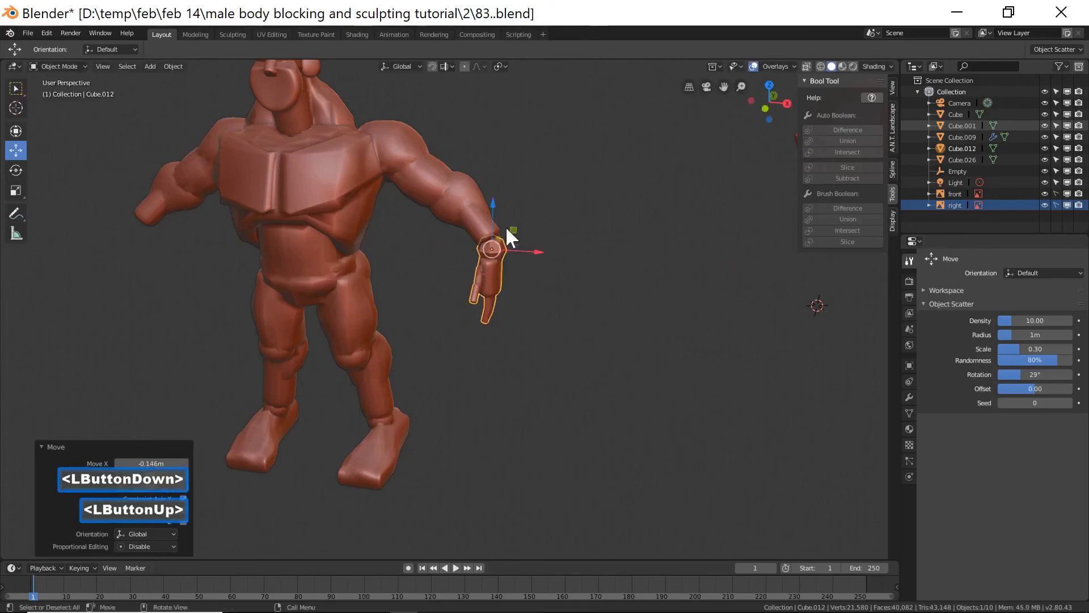
{"action": "left_click_drag", "start_coordinate": [494, 211], "coordinate": [494, 204]}
{"action": "mouse_move", "coordinate": [523, 243]}
{"action": "left_mouse_down"}
{"action": "mouse_move", "coordinate": [533, 242]}
{"action": "mouse_move", "coordinate": [519, 243]}
{"action": "left_mouse_up"}
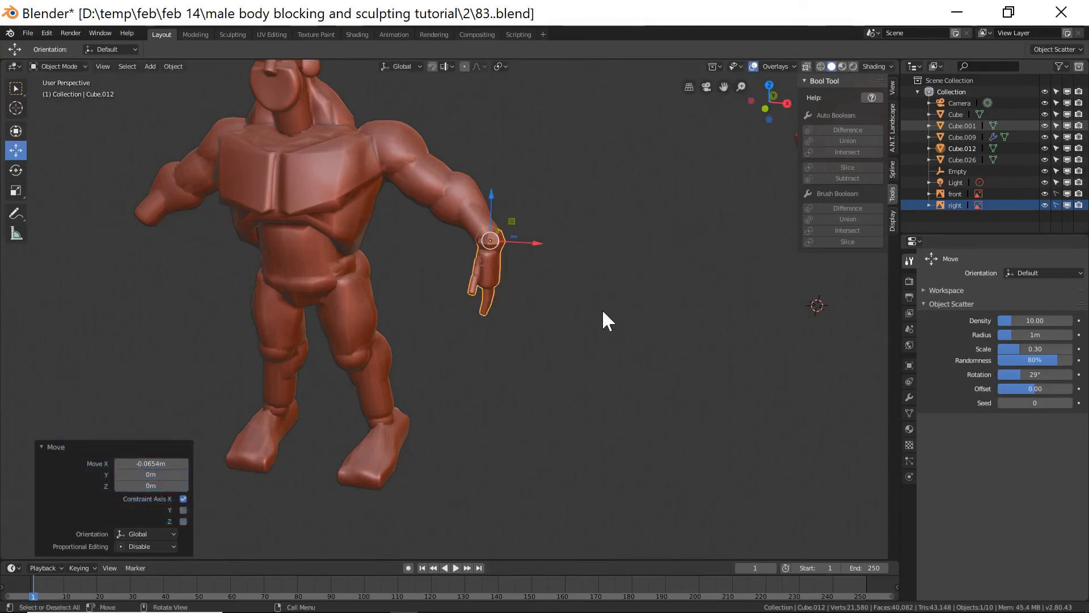
Add a Mirror modifier to the hand with the Empty as its mirror object.
{"action": "middle_click_drag", "start_coordinate": [547, 341], "coordinate": [608, 356], "text": "shift"}
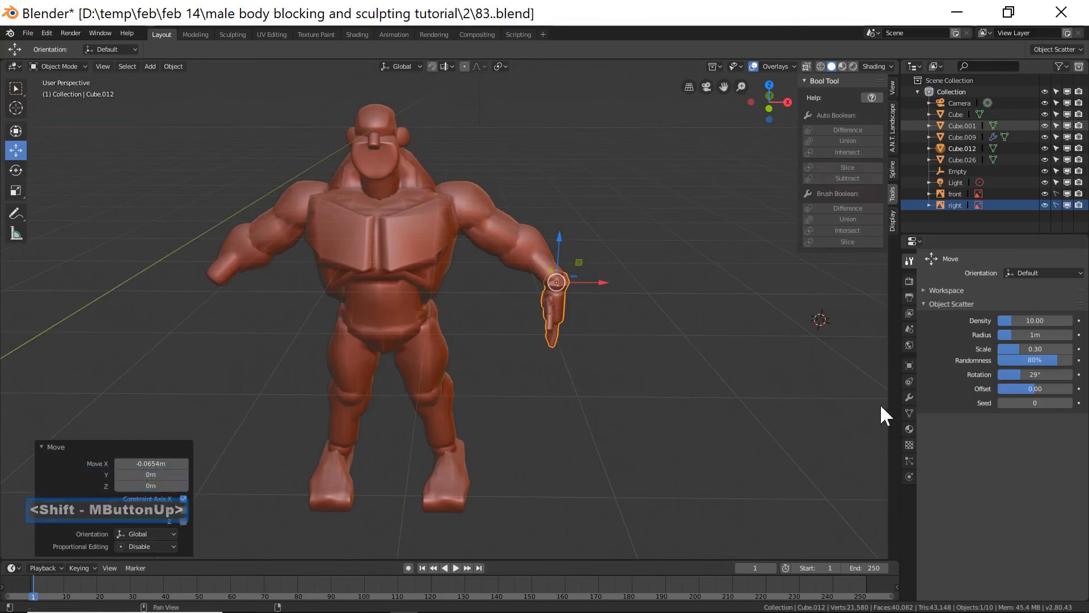
{"action": "left_click", "coordinate": [909, 396]}
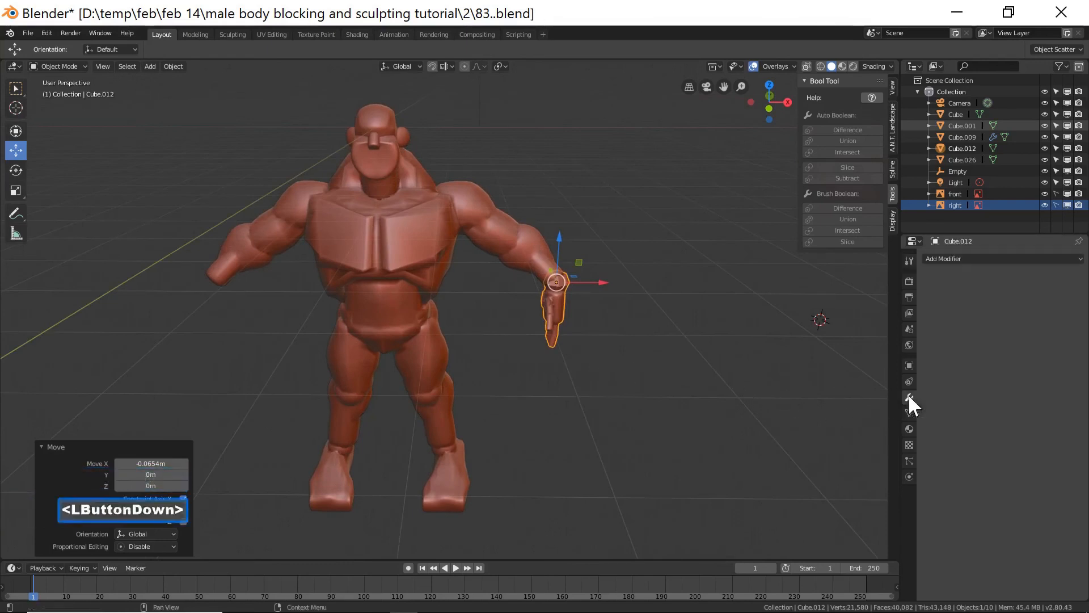
{"action": "left_click", "coordinate": [1002, 258]}
{"action": "left_click", "coordinate": [883, 370]}
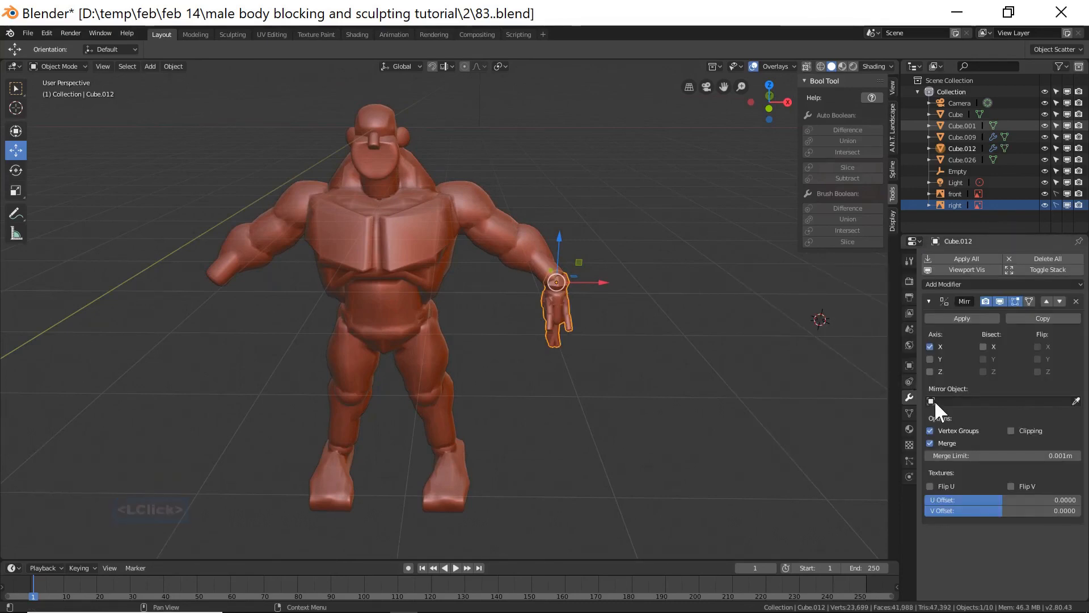
{"action": "left_click", "coordinate": [933, 400]}
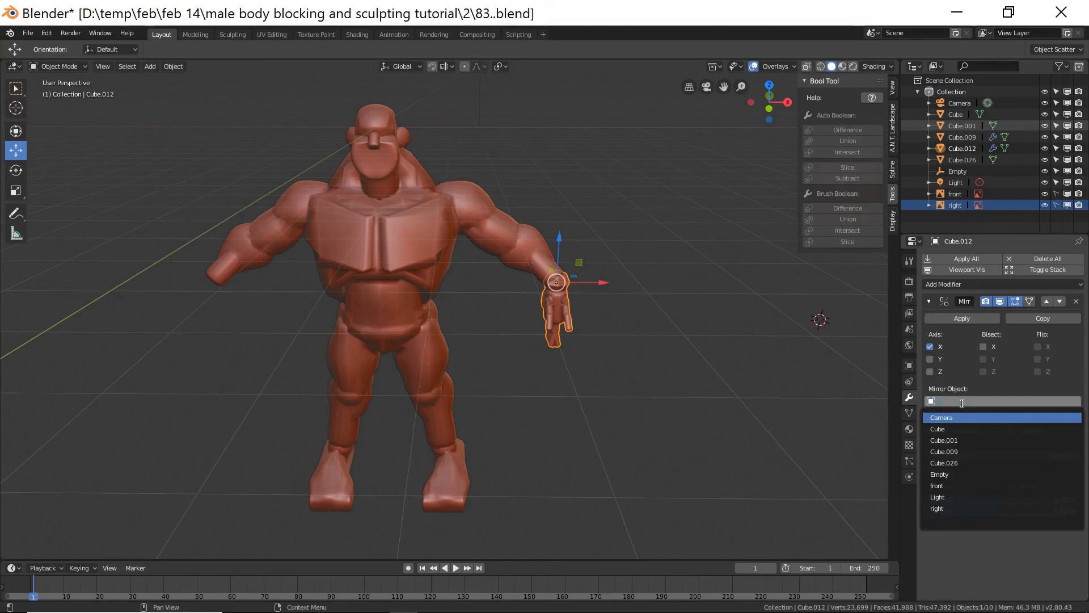
{"action": "type", "text": "em"}
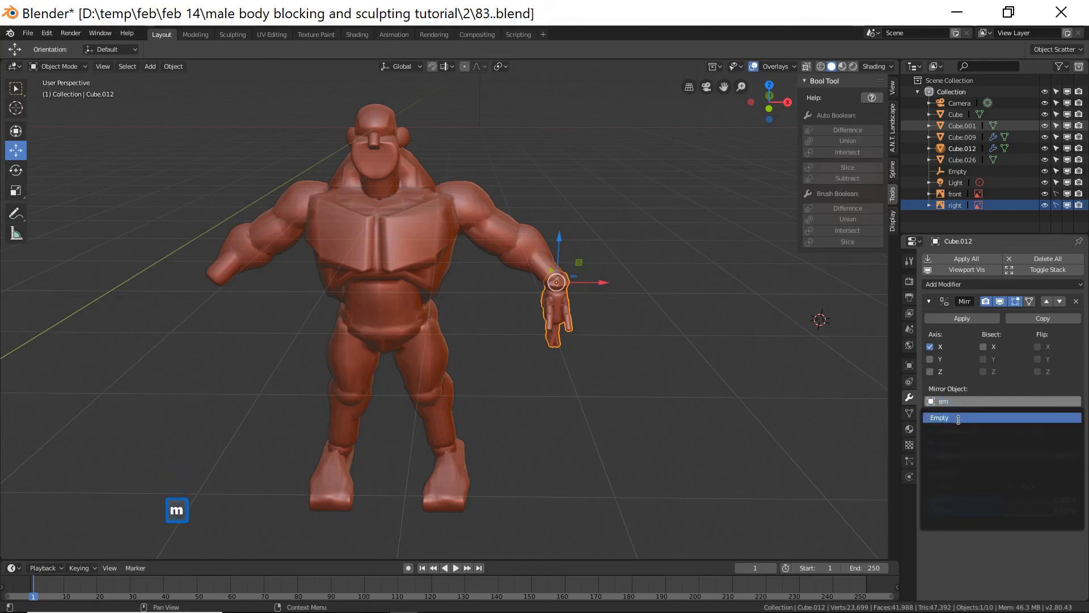
{"action": "left_click", "coordinate": [960, 421]}
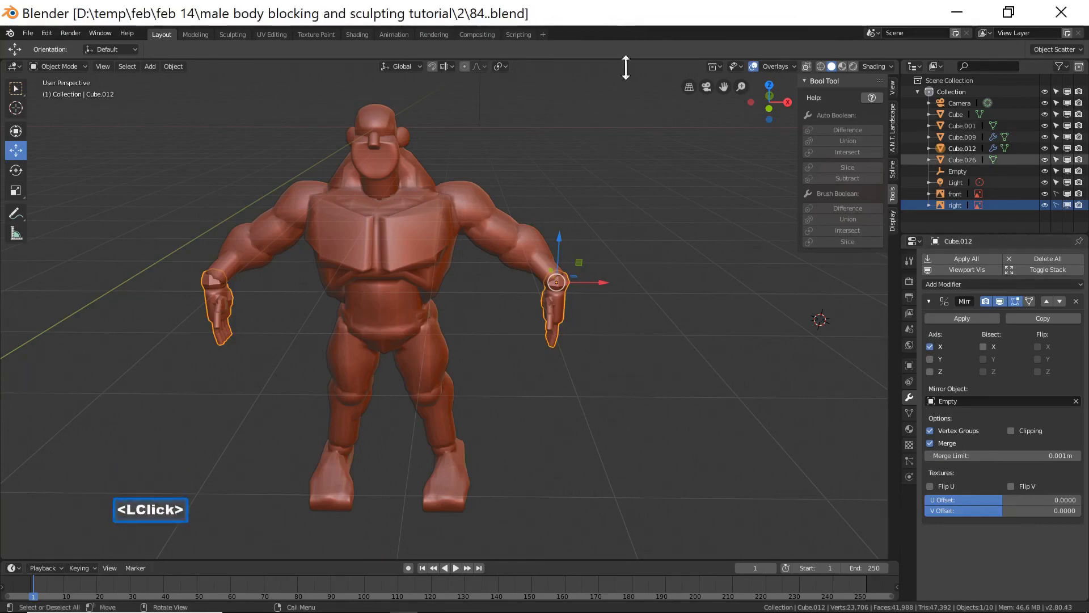
Rotate the hand about -48.3° so it follows the downward angle of the arm.
{"action": "key", "text": "KP_1"}
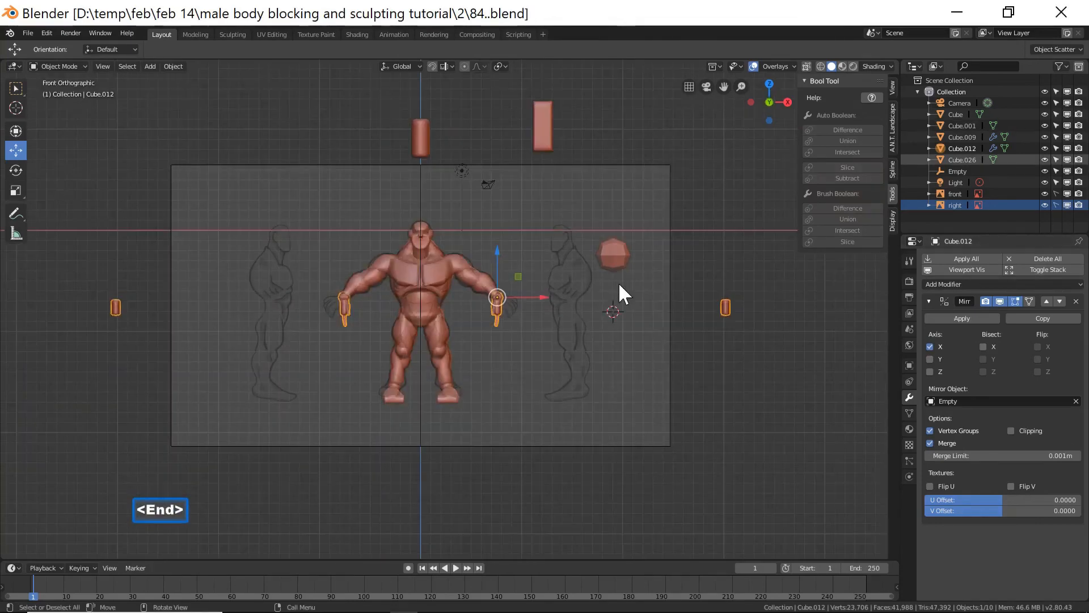
{"action": "scroll", "coordinate": [536, 337], "scroll_direction": "up", "scroll_amount": 4}
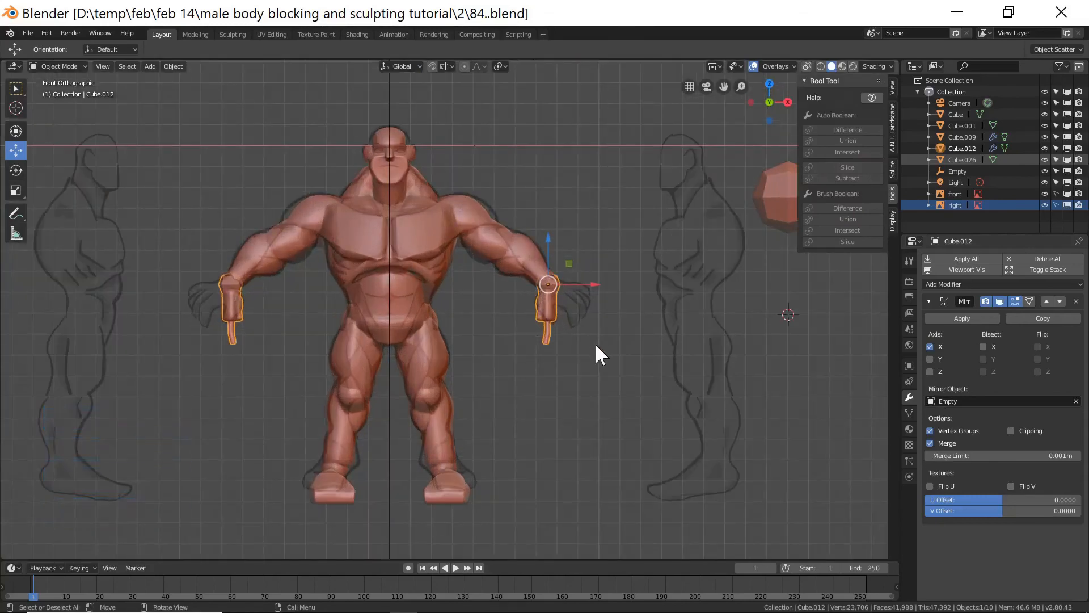
{"action": "key", "text": "r"}
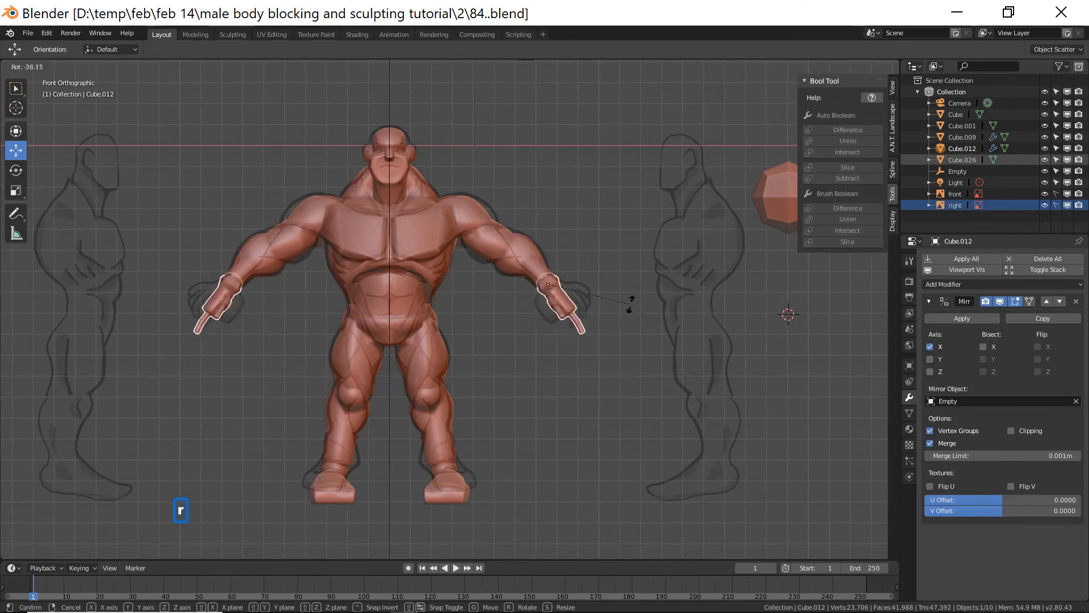
{"action": "left_click", "coordinate": [634, 289]}
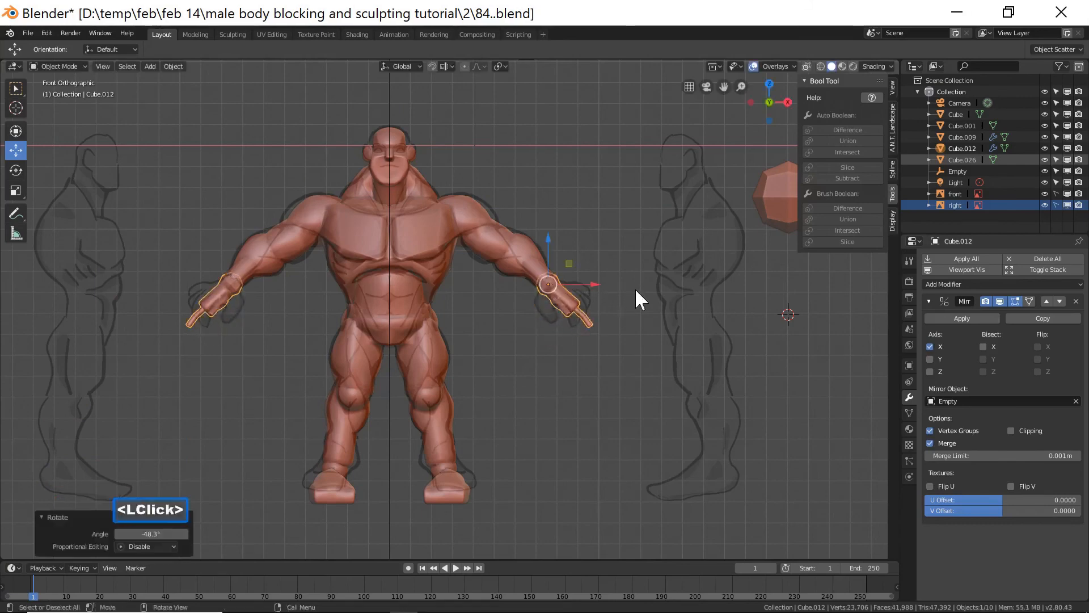
Select the hand and the body, combine them with the Bool Tool Union, and save as 86.blend.
{"action": "left_click", "coordinate": [635, 390]}
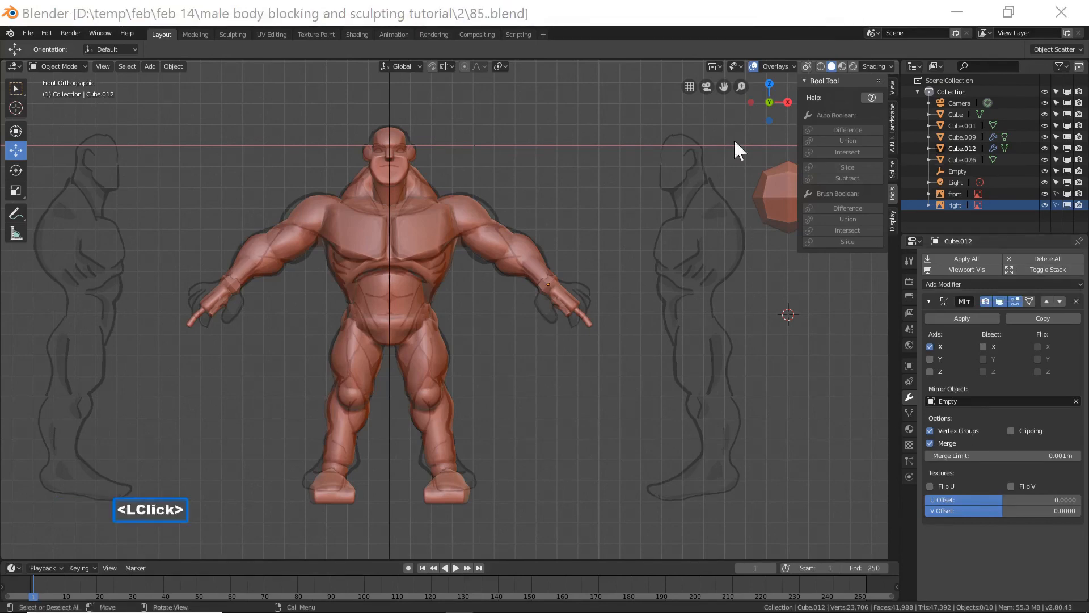
{"action": "left_click", "coordinate": [671, 17]}
{"action": "left_click", "coordinate": [569, 301]}
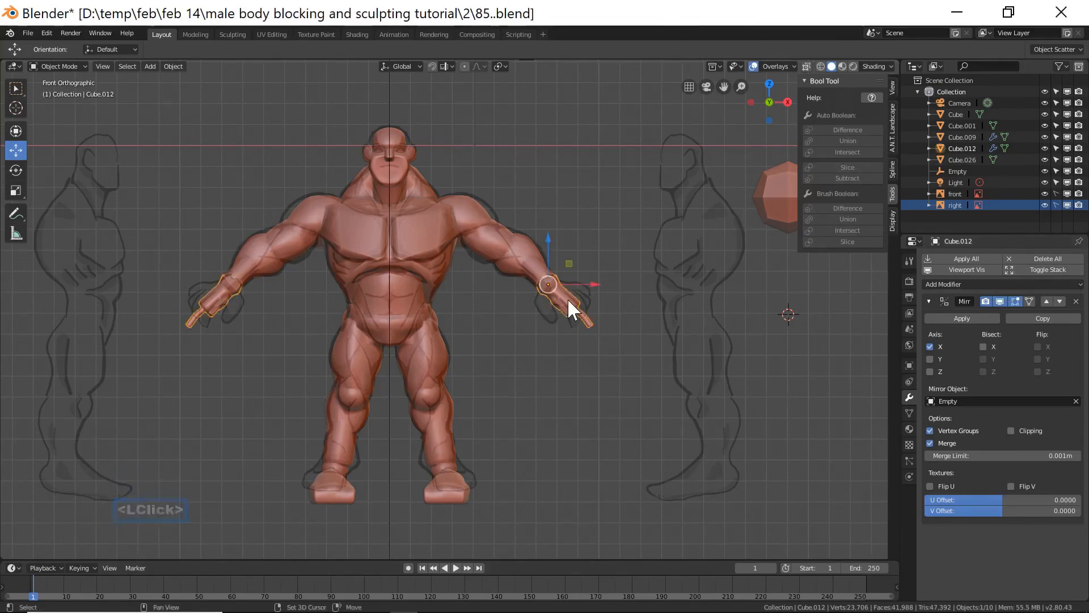
{"action": "left_click", "coordinate": [520, 242], "text": "shift"}
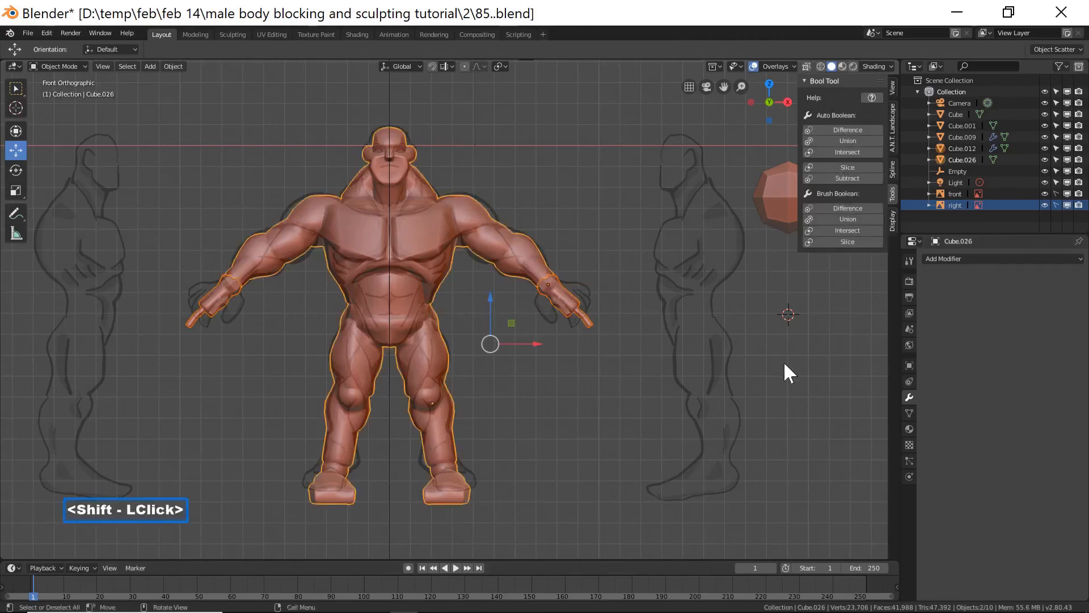
{"action": "left_click", "coordinate": [825, 140]}
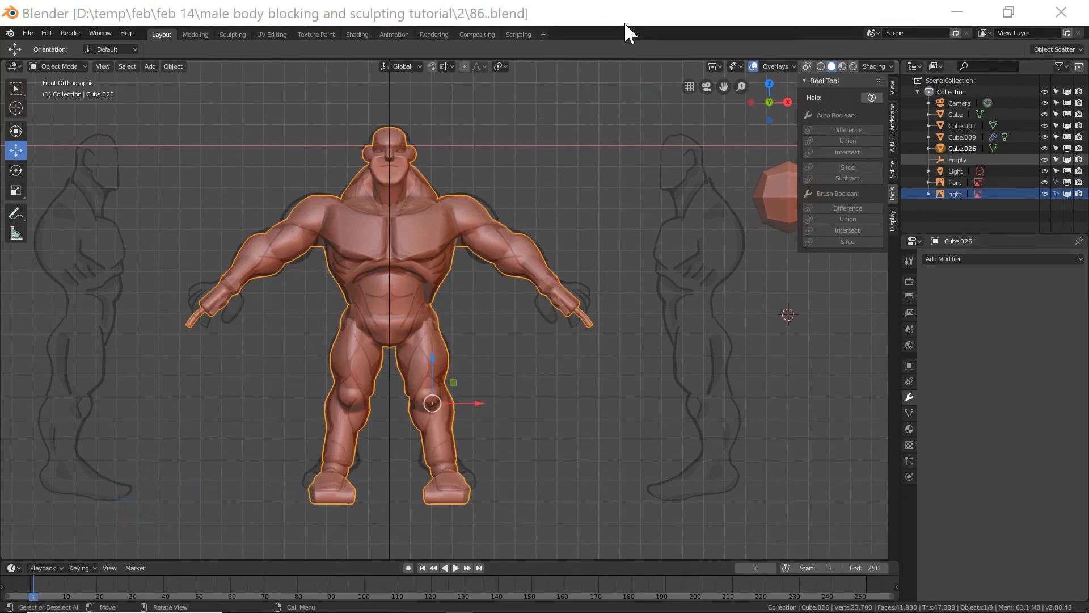
{"action": "left_click", "coordinate": [620, 23]}
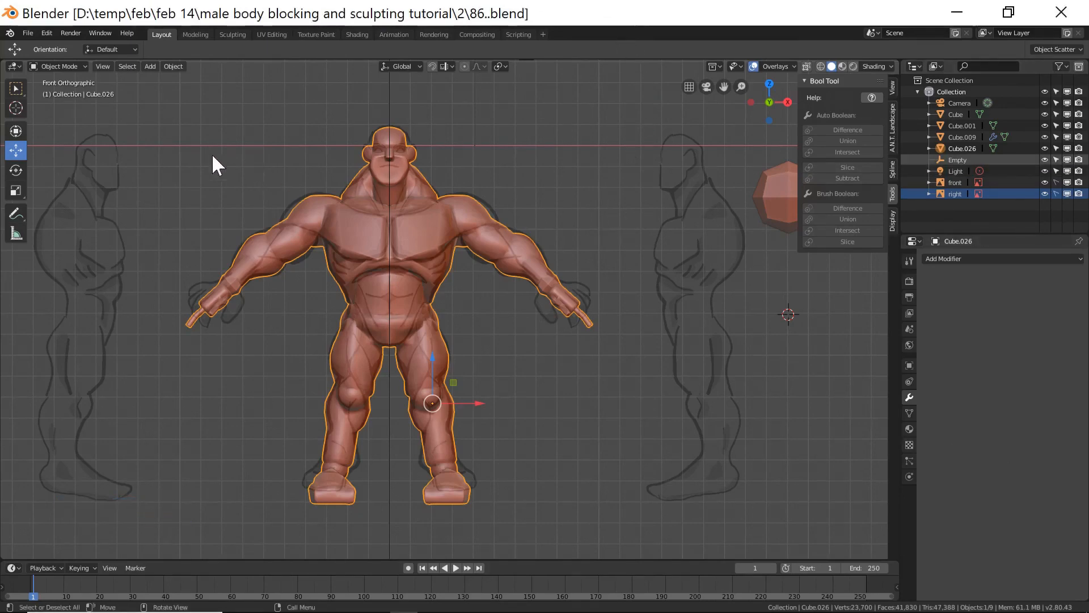
Enter Edit Mode on the body and select all non-manifold geometry to check for holes.
{"action": "left_click", "coordinate": [74, 66]}
{"action": "left_click", "coordinate": [77, 91]}
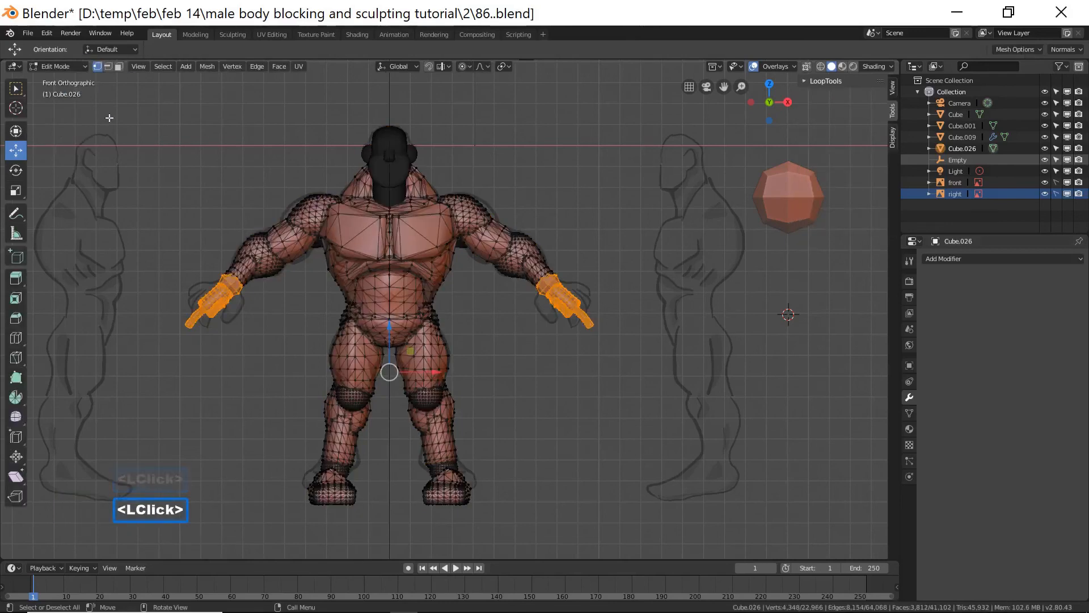
{"action": "left_click", "coordinate": [619, 328]}
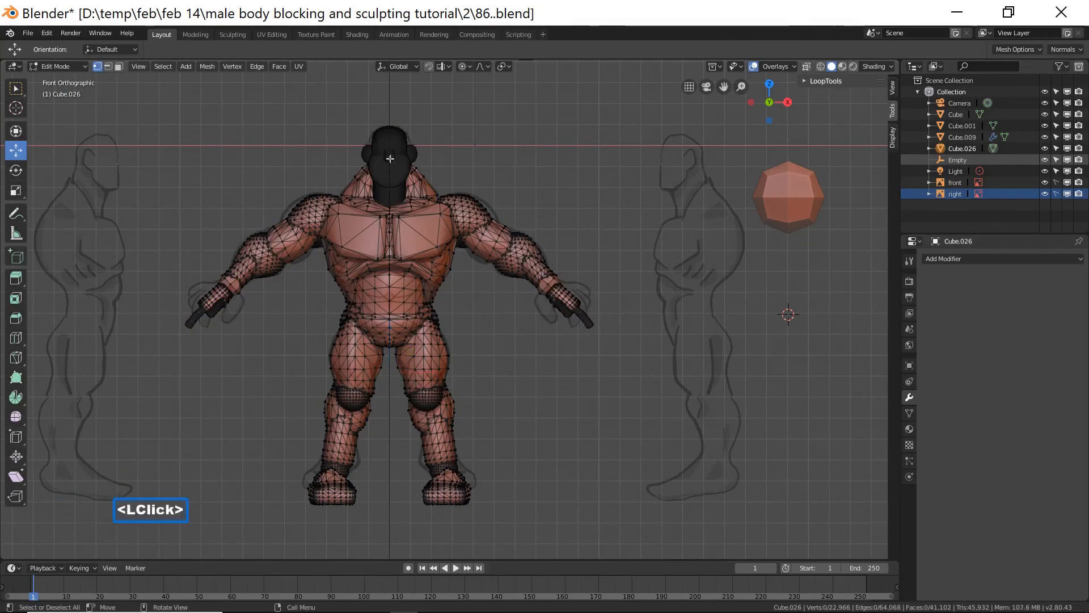
{"action": "left_click", "coordinate": [163, 67]}
{"action": "mouse_move", "coordinate": [199, 208]}
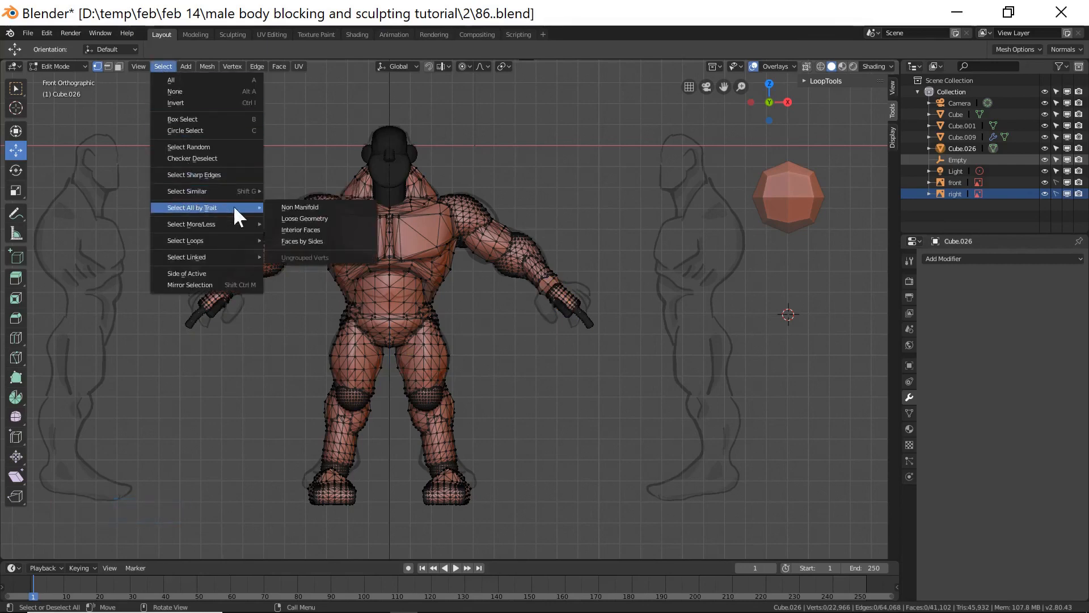
{"action": "left_click", "coordinate": [331, 207]}
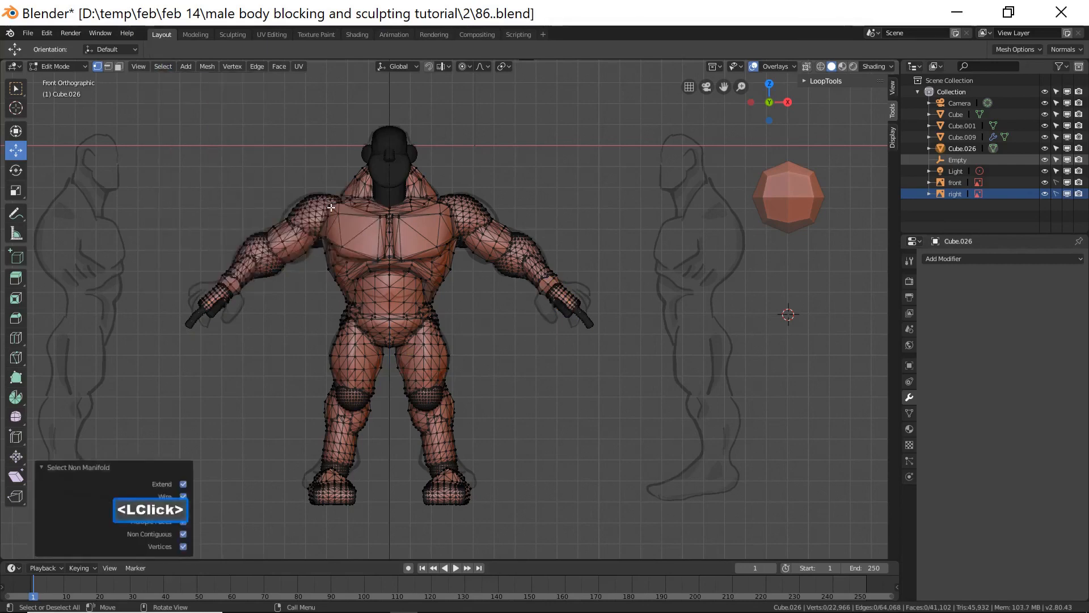
{"action": "mouse_move", "coordinate": [285, 314]}
{"action": "middle_mouse_down"}
{"action": "mouse_move", "coordinate": [311, 323]}
{"action": "mouse_move", "coordinate": [323, 311]}
{"action": "mouse_move", "coordinate": [528, 306]}
{"action": "mouse_move", "coordinate": [285, 309]}
{"action": "middle_mouse_up"}
{"action": "scroll", "coordinate": [312, 323], "scroll_direction": "down", "scroll_amount": 4}
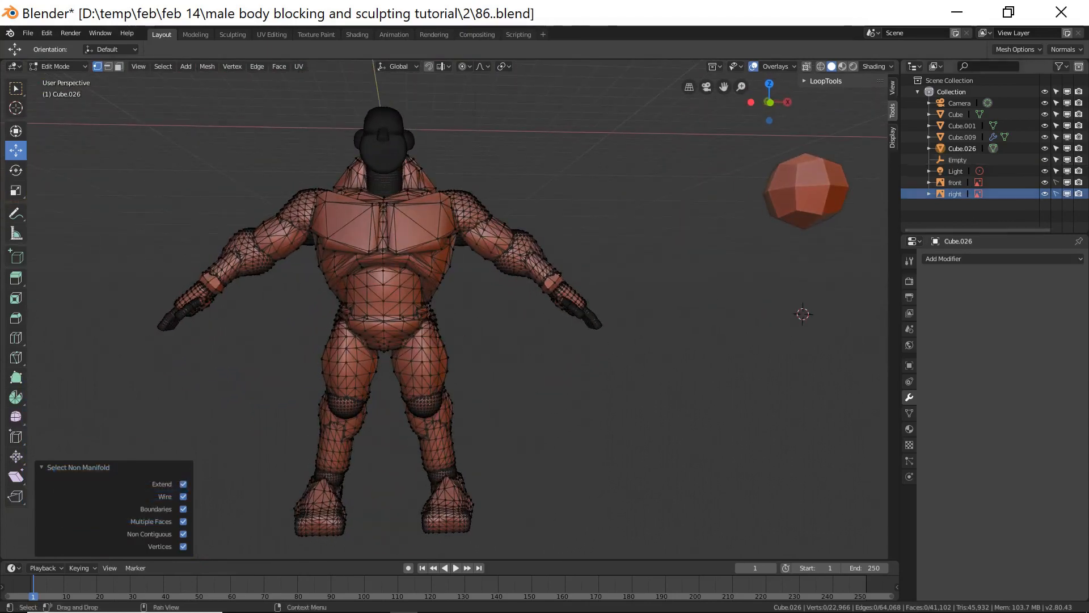
{"action": "left_click", "coordinate": [658, 299]}
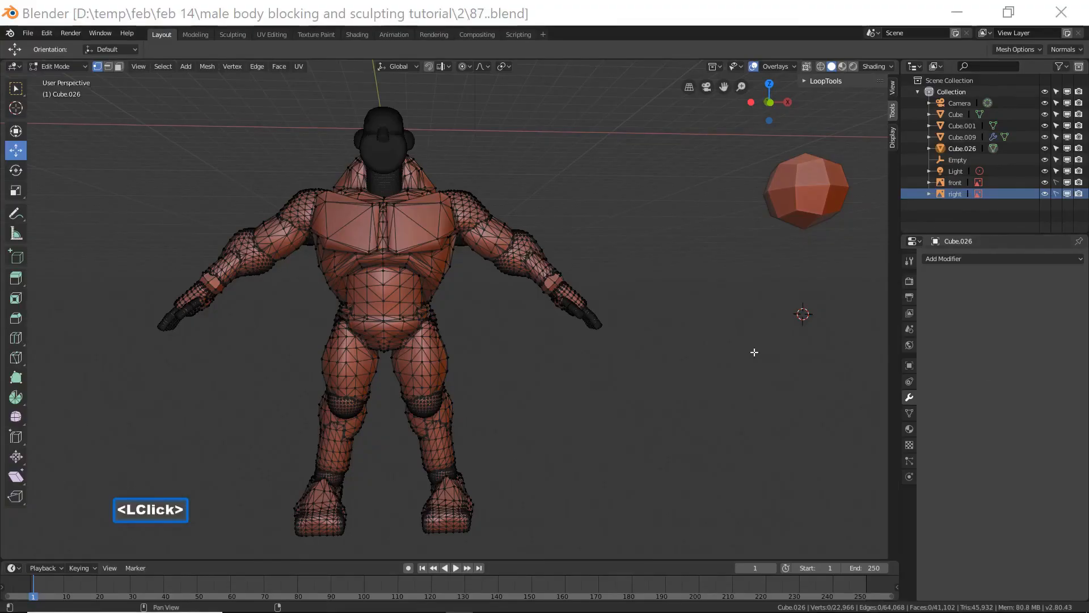
Save the file incrementally as 87.blend and return to Object Mode.
{"action": "left_click", "coordinate": [656, 24]}
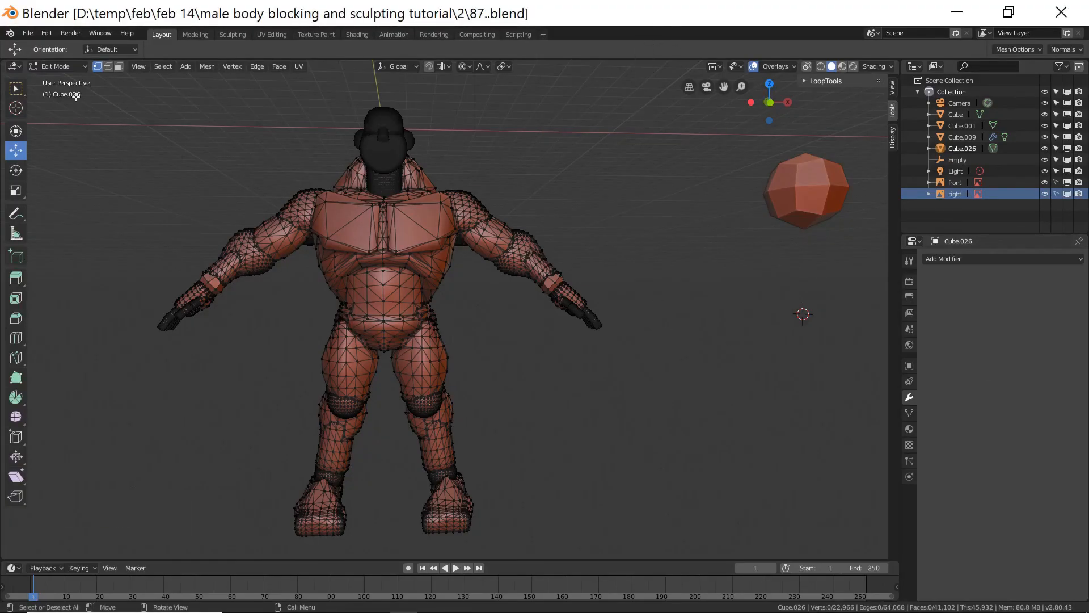
{"action": "left_click", "coordinate": [79, 66]}
{"action": "left_click", "coordinate": [79, 77]}
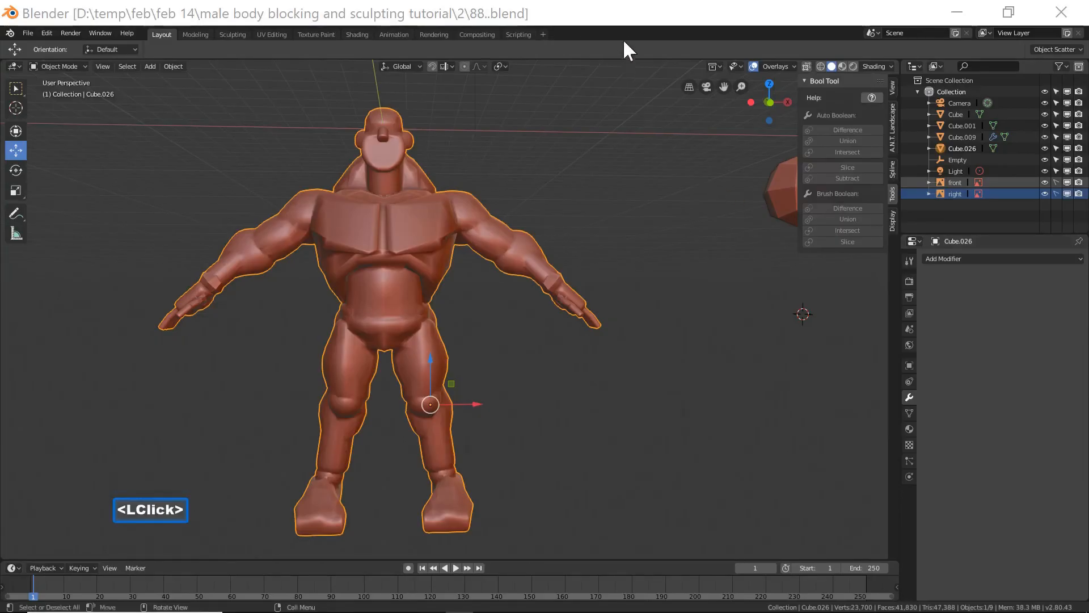
Save the file as 88.blend and switch the body to Sculpt Mode.
{"action": "left_click", "coordinate": [621, 17]}
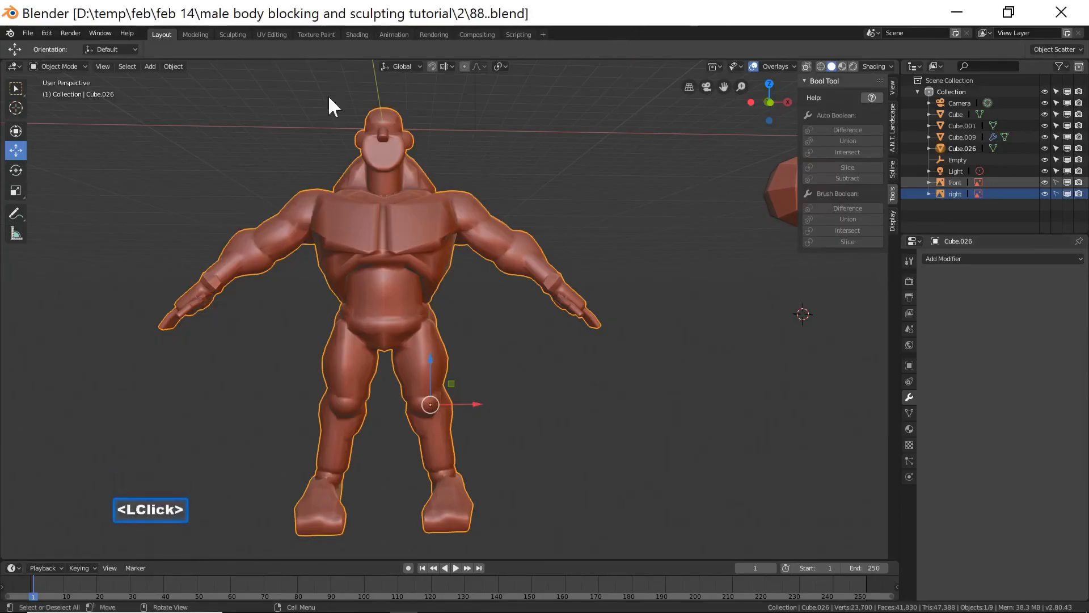
{"action": "left_click", "coordinate": [67, 65]}
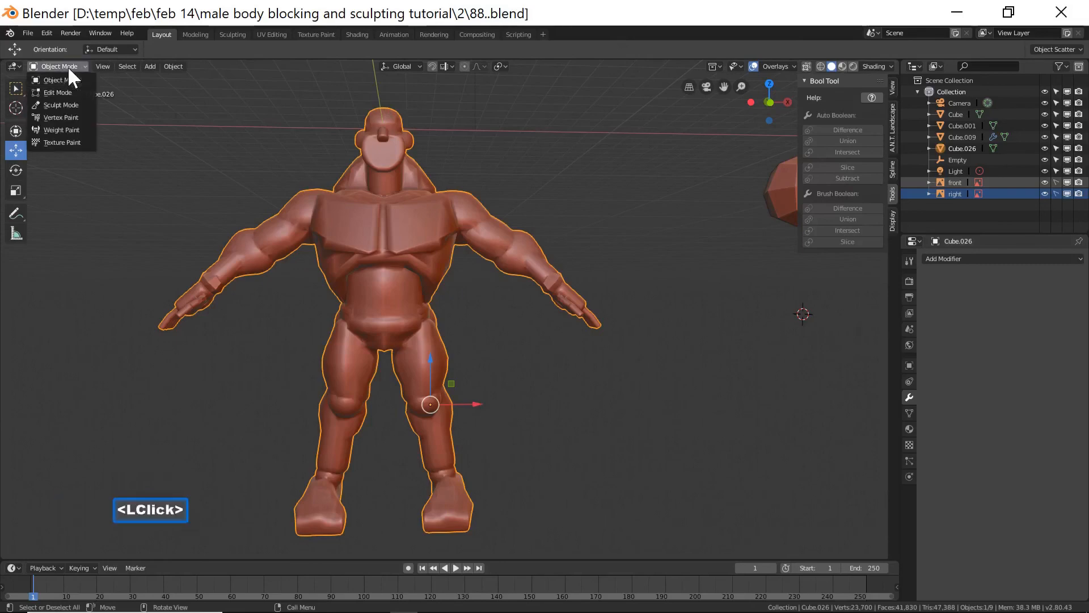
{"action": "left_click", "coordinate": [76, 102]}
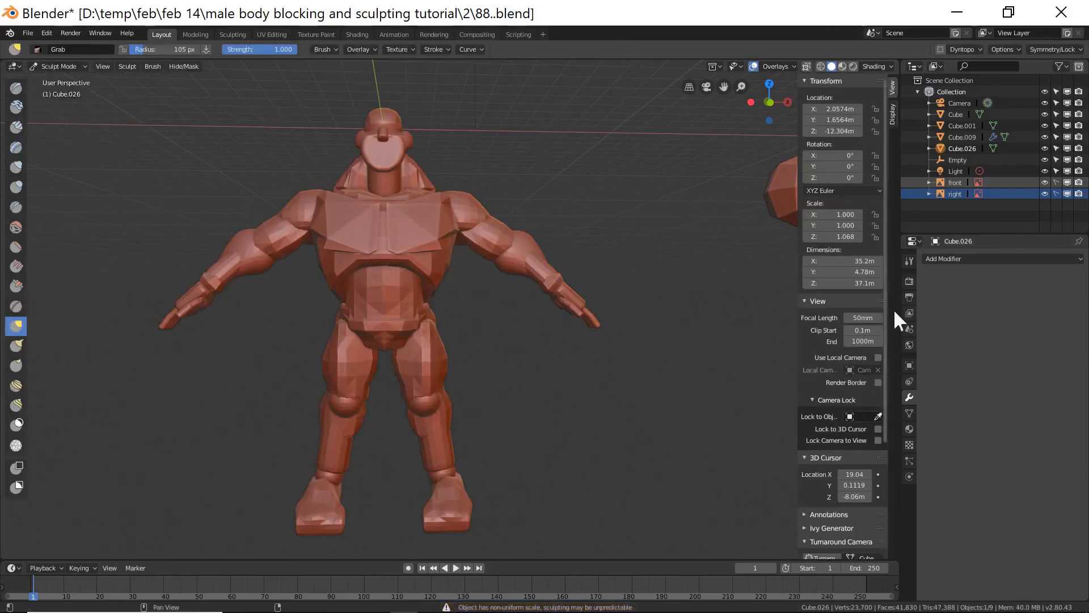
Enable Dyntopo and turn on X-axis mirror symmetry for sculpting.
{"action": "left_click", "coordinate": [910, 260]}
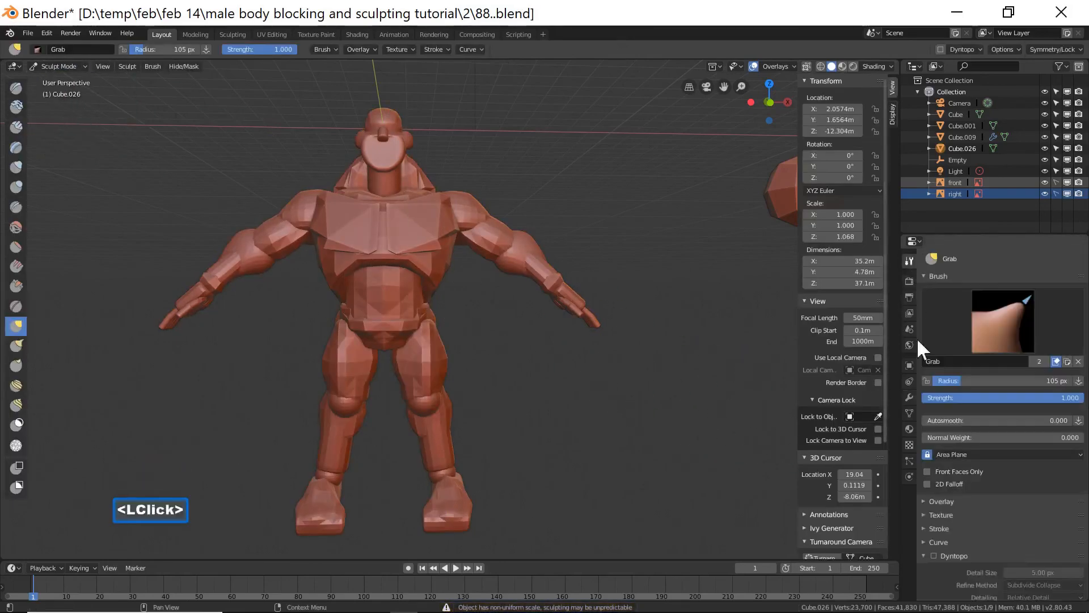
{"action": "left_click", "coordinate": [935, 556]}
{"action": "left_click", "coordinate": [936, 556]}
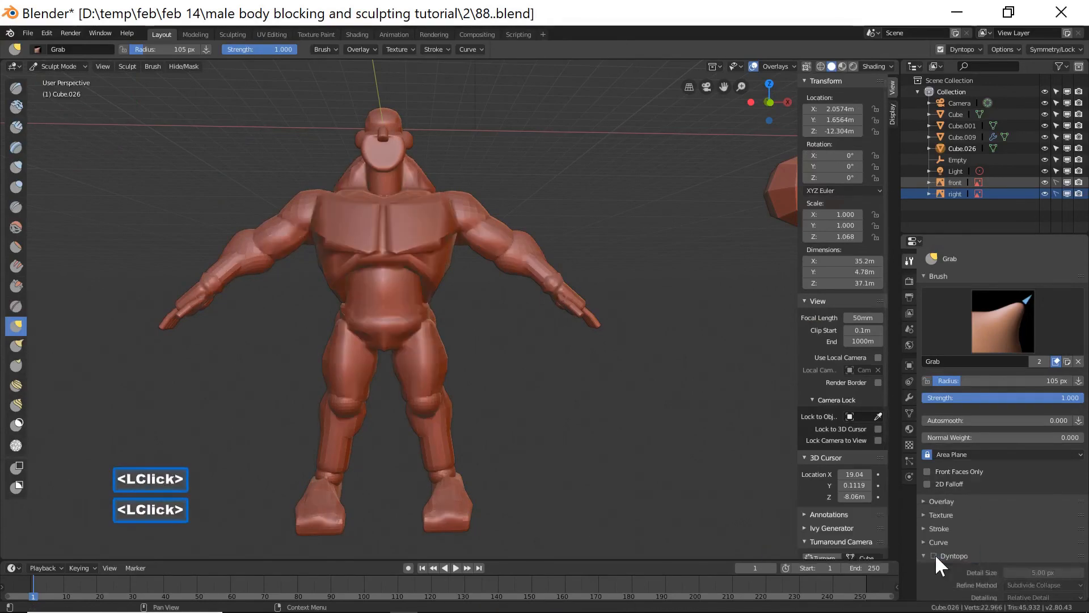
{"action": "scroll", "coordinate": [979, 544], "scroll_direction": "down", "scroll_amount": 2}
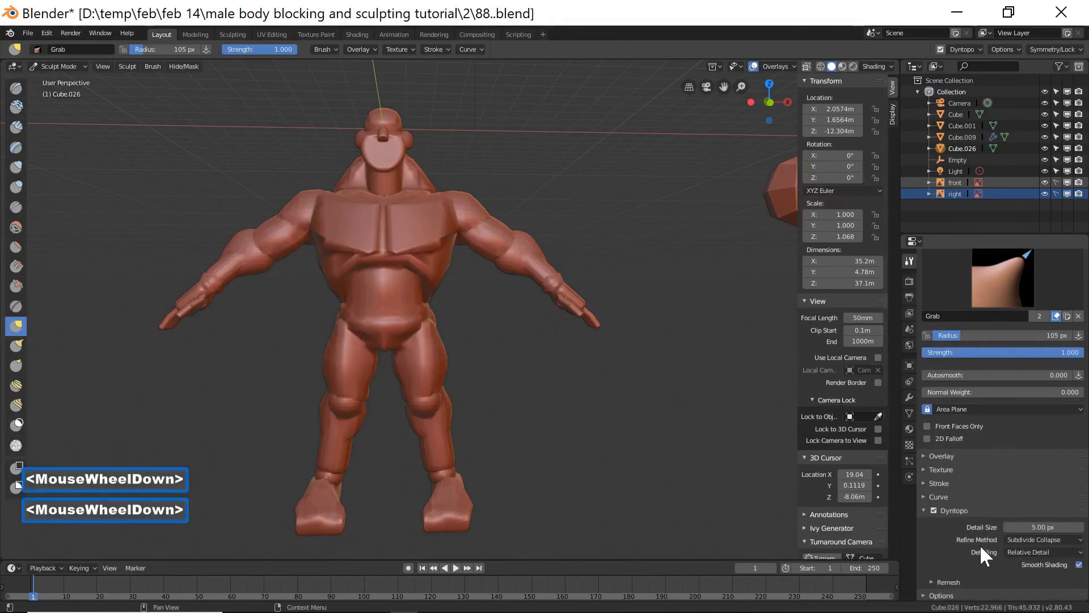
{"action": "scroll", "coordinate": [979, 543], "scroll_direction": "down", "scroll_amount": 4}
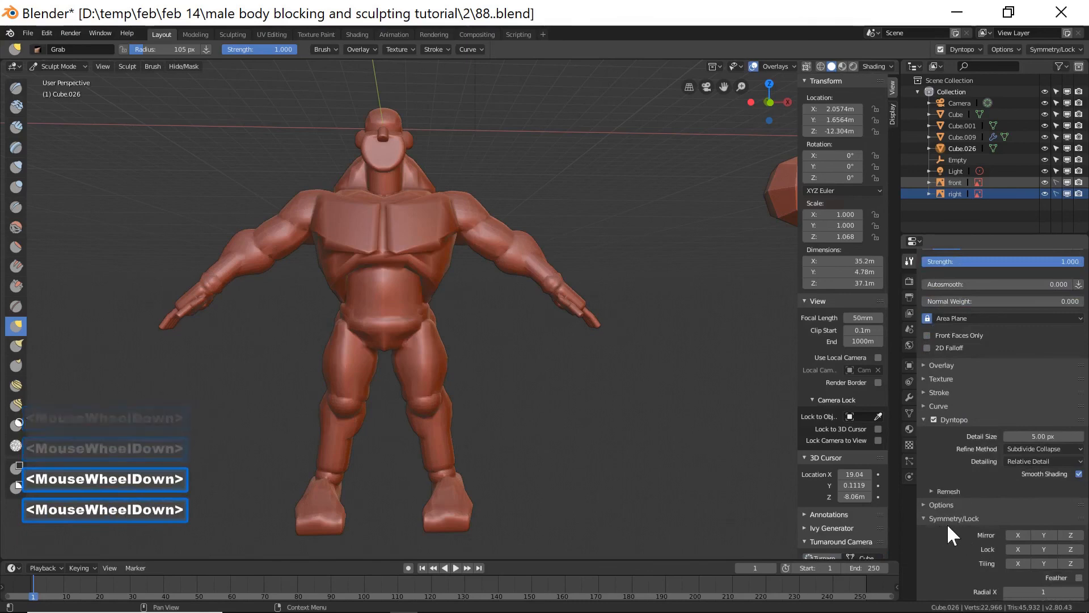
{"action": "left_click", "coordinate": [1018, 535]}
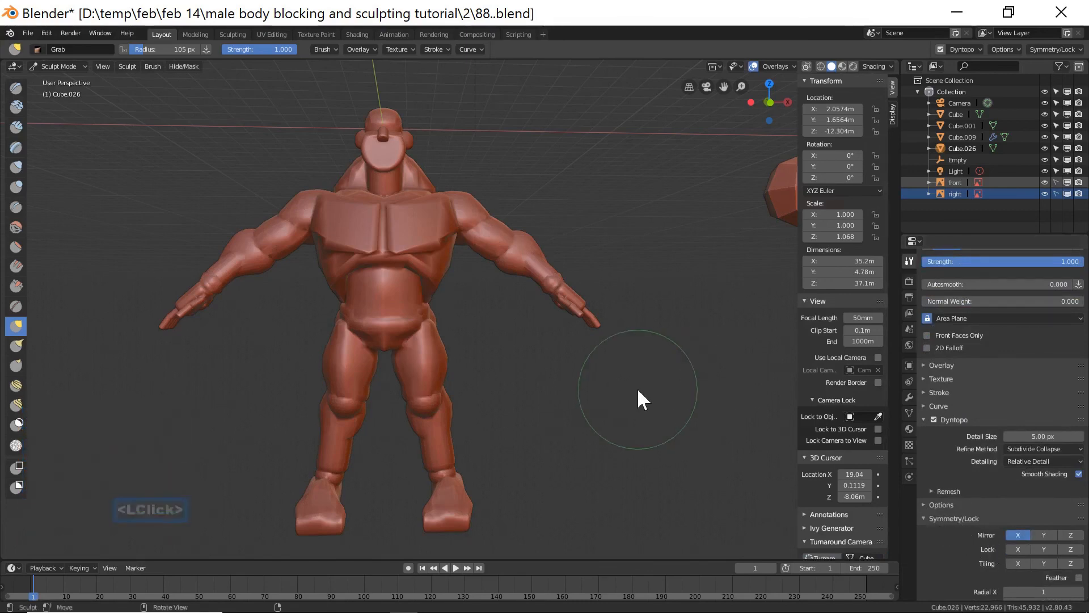
Turn on the wireframe overlay in the viewport.
{"action": "left_click", "coordinate": [790, 66]}
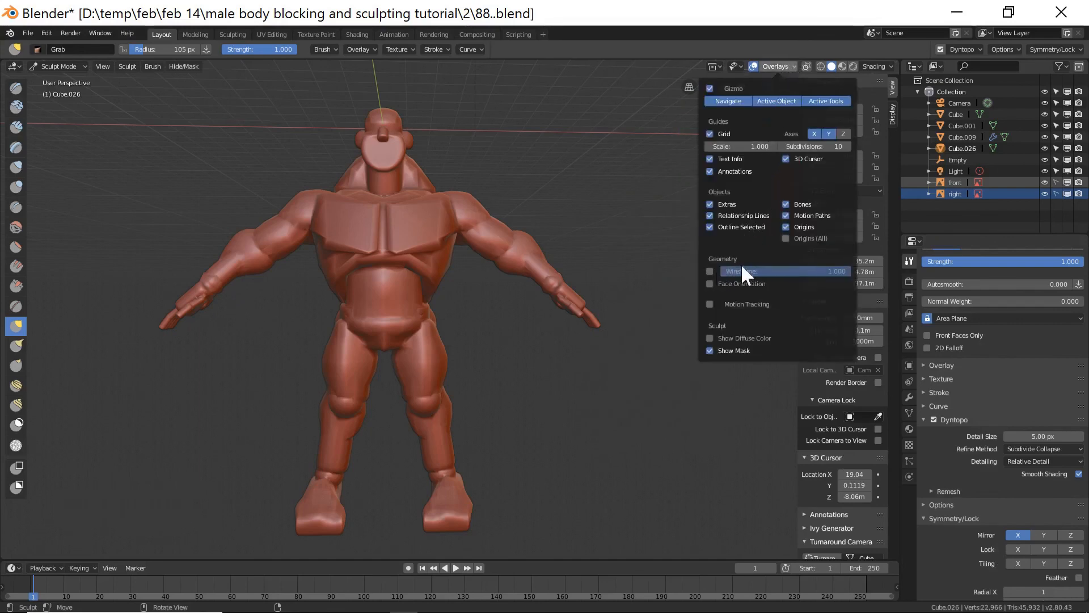
{"action": "left_click", "coordinate": [710, 271]}
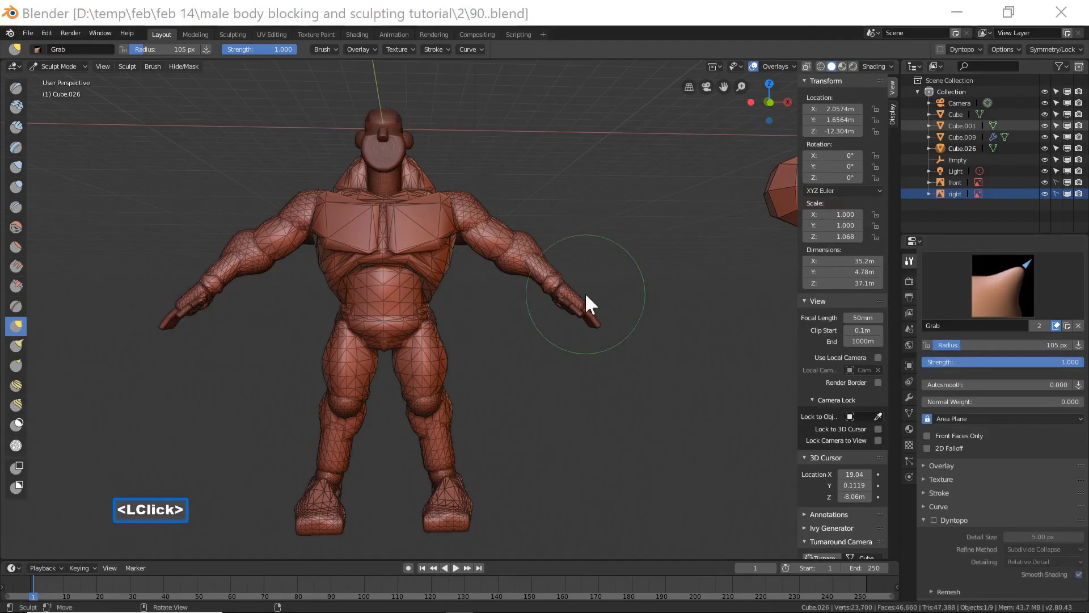
{"action": "left_click", "coordinate": [613, 22]}
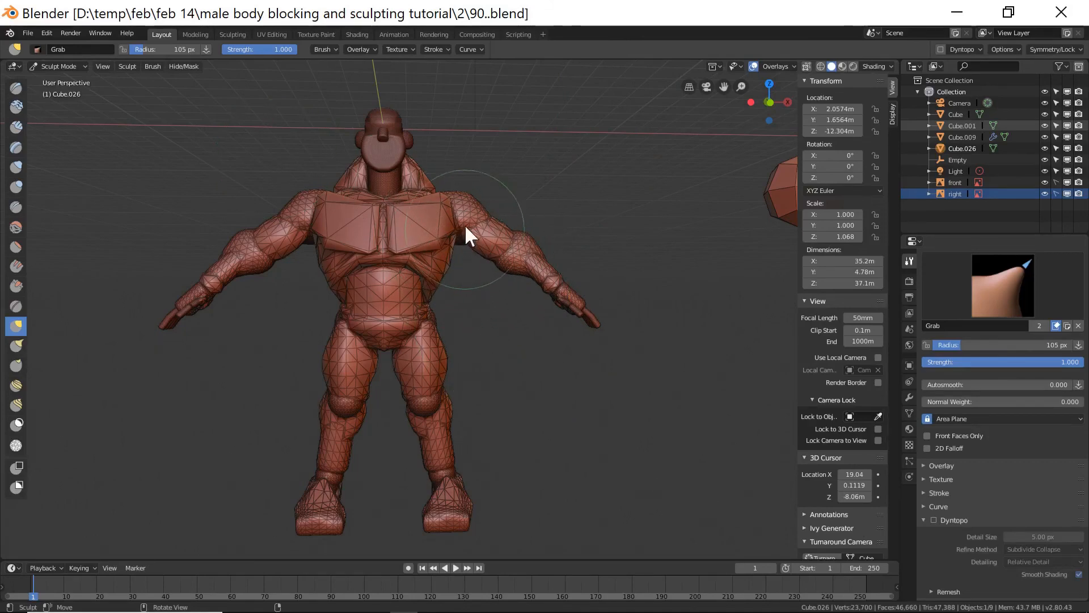
Return to Object Mode and snap the 3D cursor to the selected body.
{"action": "left_click", "coordinate": [74, 67]}
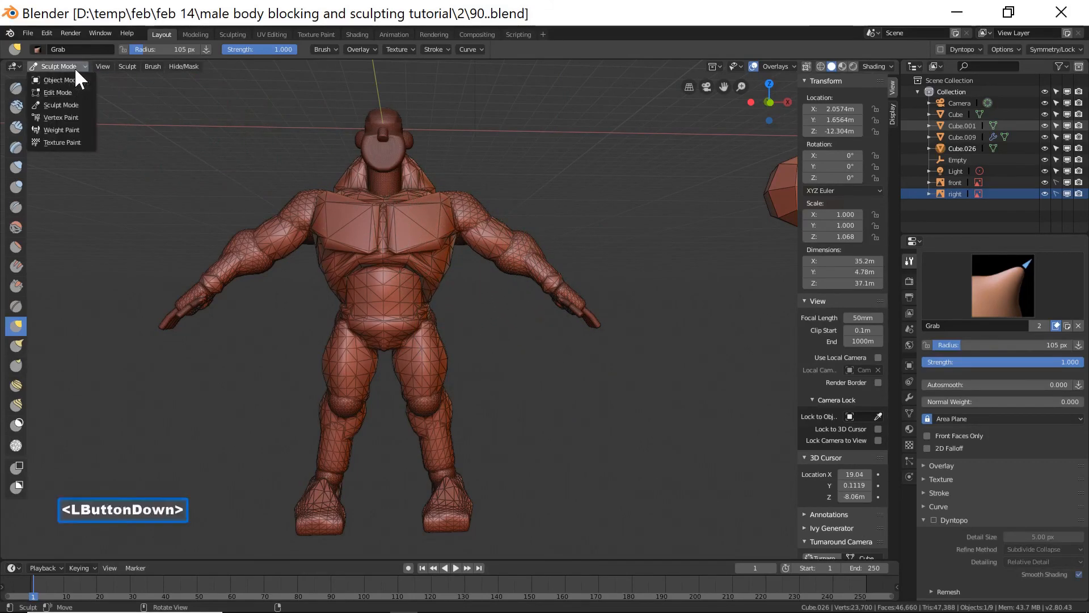
{"action": "left_click", "coordinate": [75, 80]}
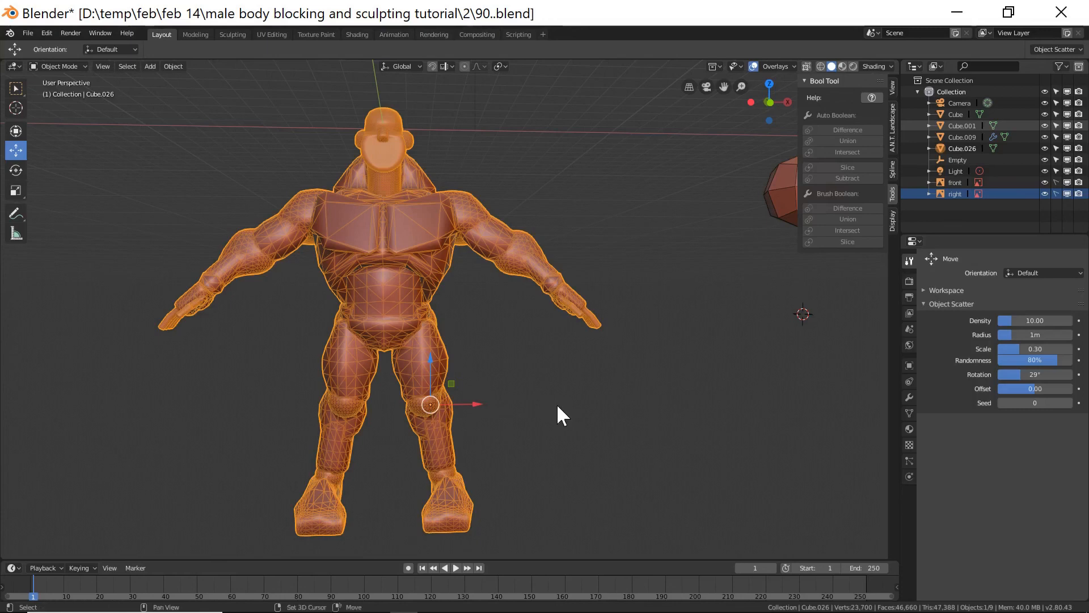
{"action": "key", "text": "shift+s"}
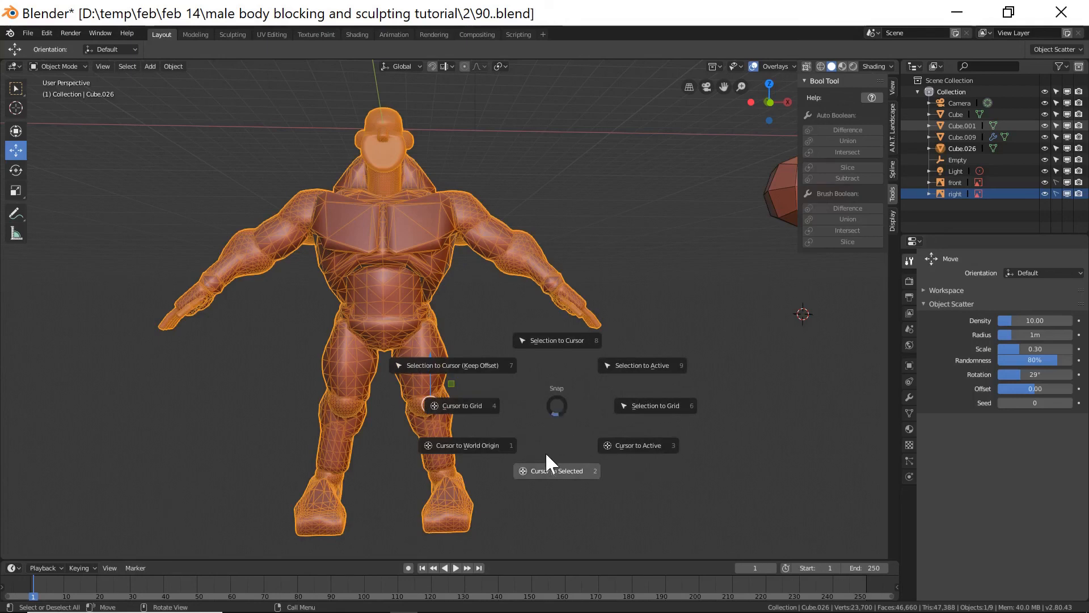
{"action": "left_click", "coordinate": [544, 472]}
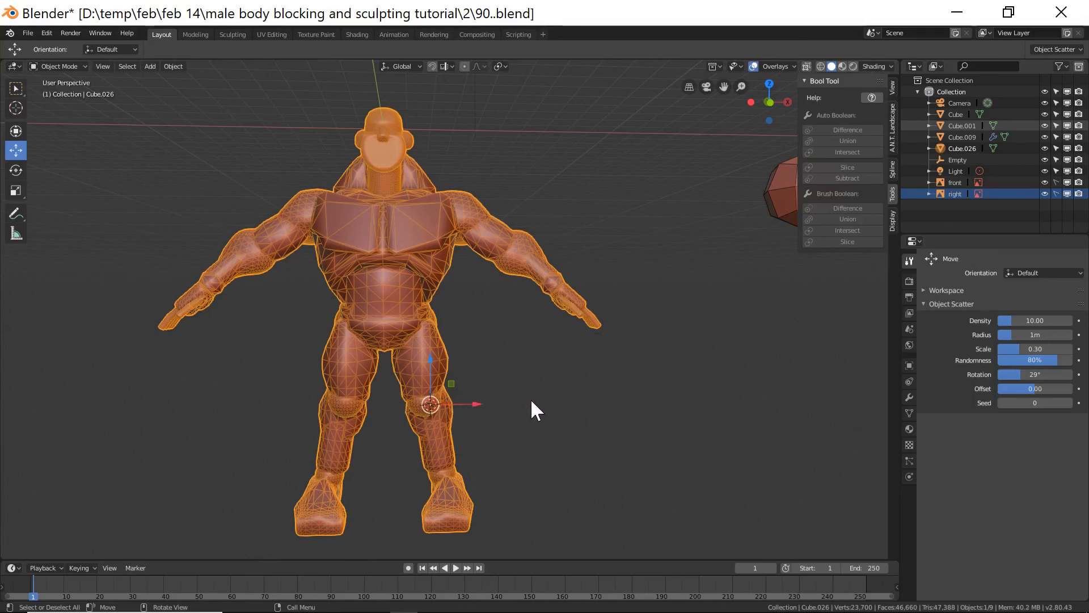
Reset the 3D cursor to the world origin in front view and set the body's origin to the 3D cursor.
{"action": "key", "text": "KP_1"}
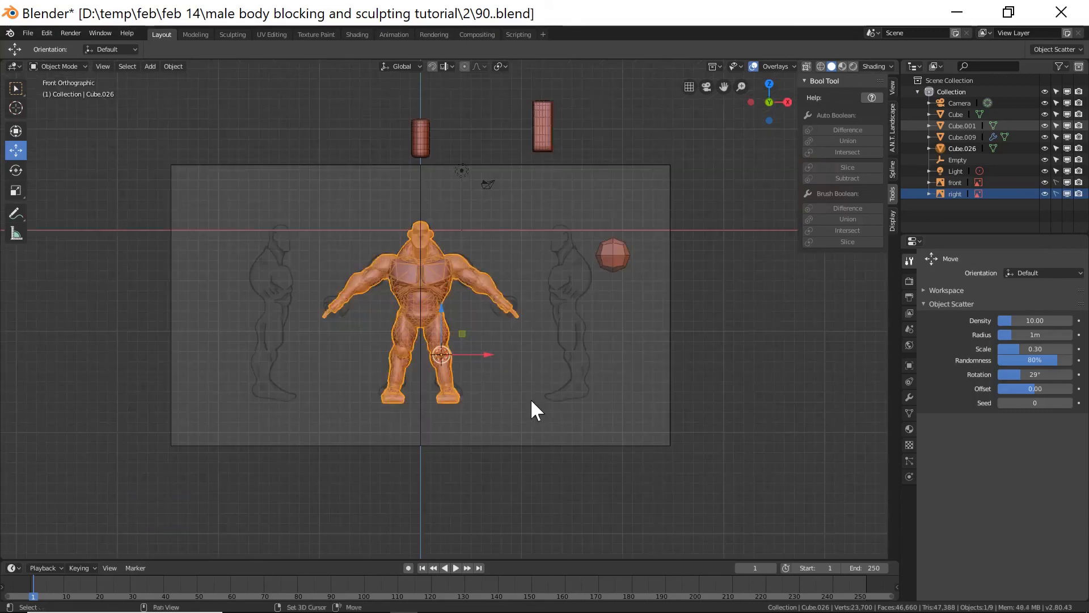
{"action": "key", "text": "shift+c"}
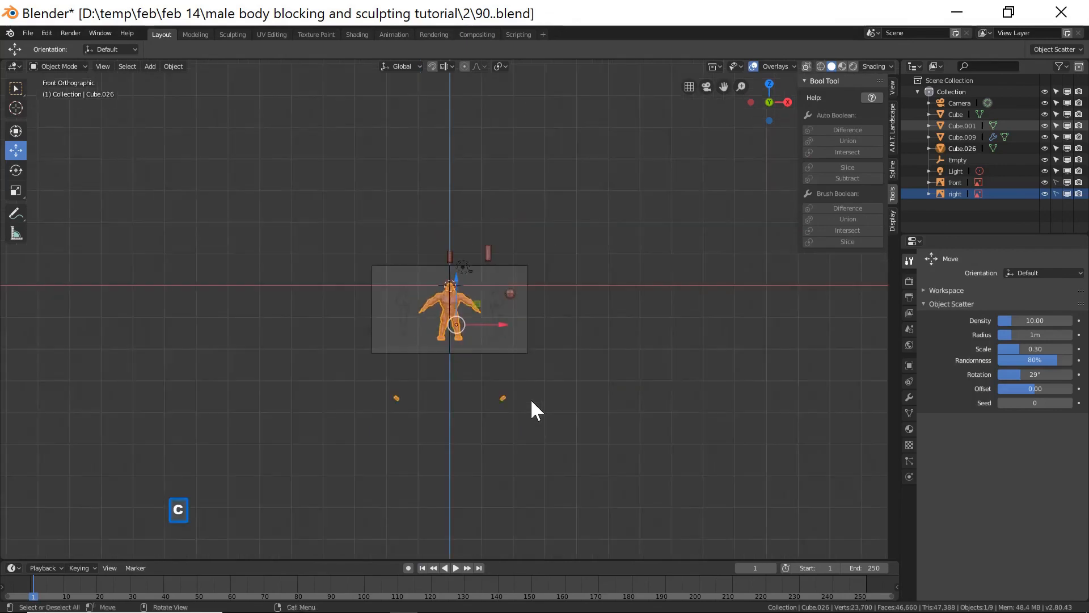
{"action": "scroll", "coordinate": [531, 401], "scroll_direction": "up", "scroll_amount": 2}
{"action": "scroll", "coordinate": [530, 398], "scroll_direction": "up", "scroll_amount": 5}
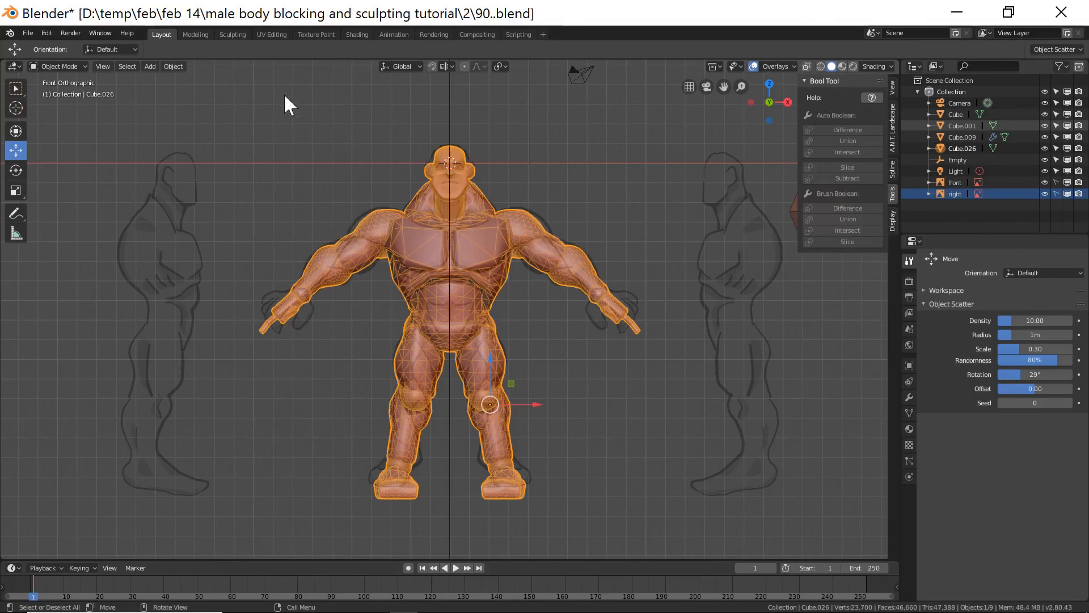
{"action": "left_click", "coordinate": [172, 67]}
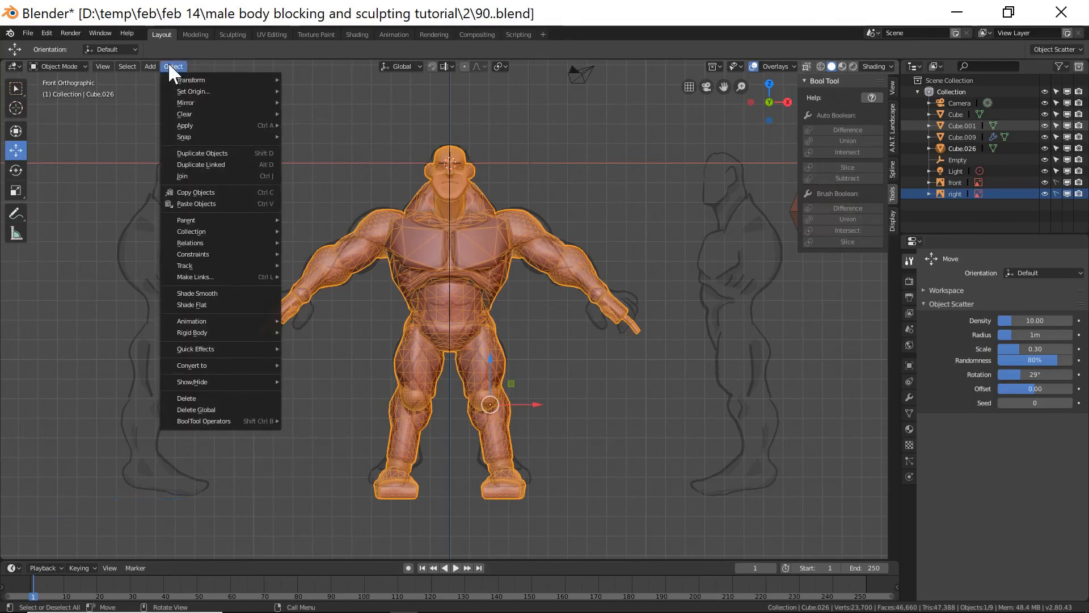
{"action": "mouse_move", "coordinate": [187, 94]}
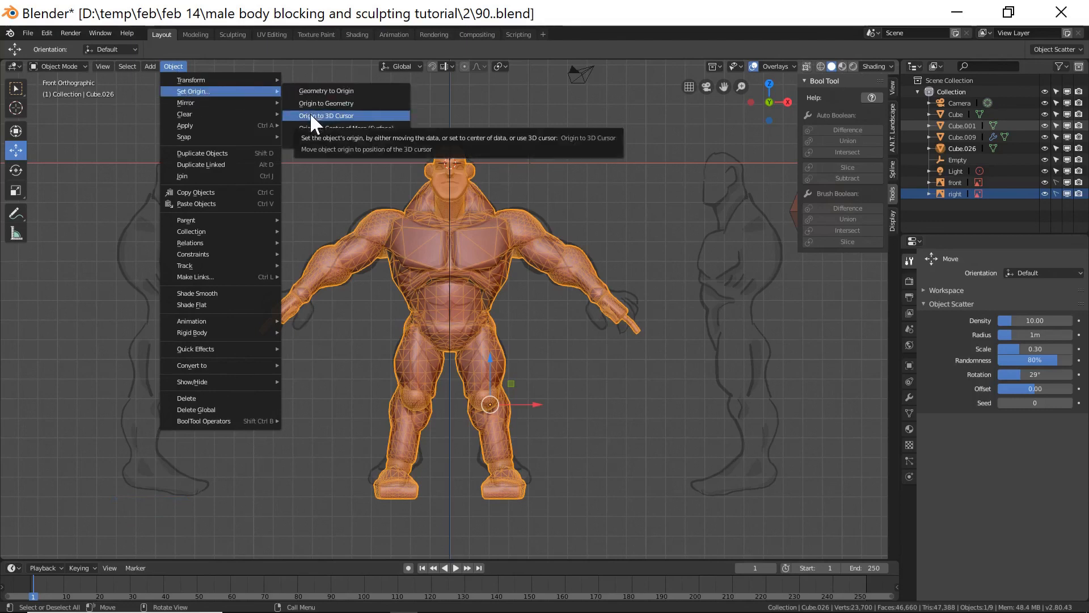
{"action": "left_click", "coordinate": [294, 114]}
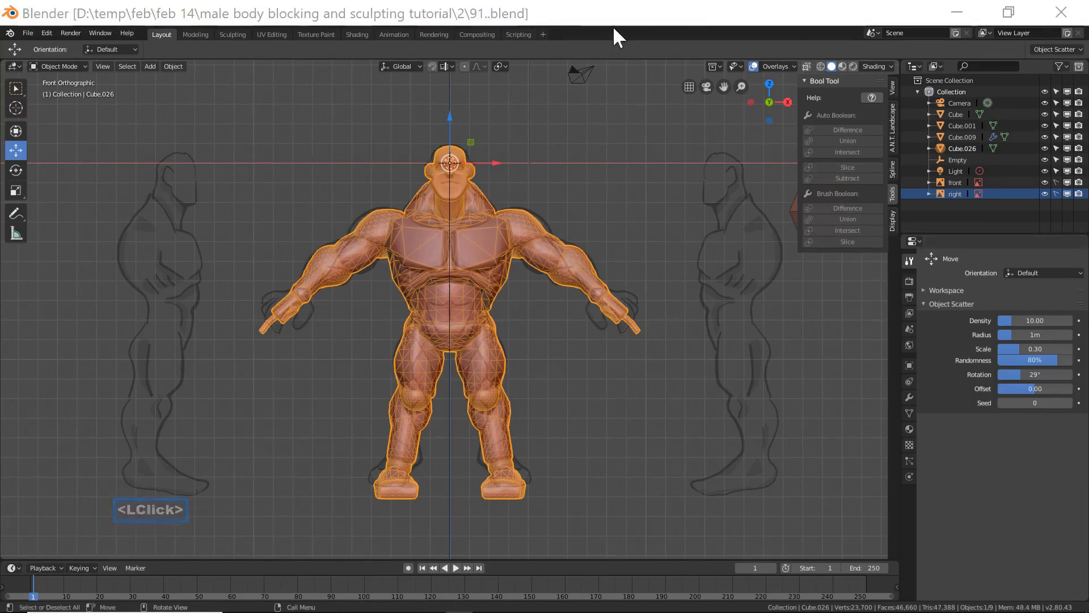
Save the file incrementally as 91.blend and switch the body back to Sculpt Mode.
{"action": "left_click", "coordinate": [614, 28]}
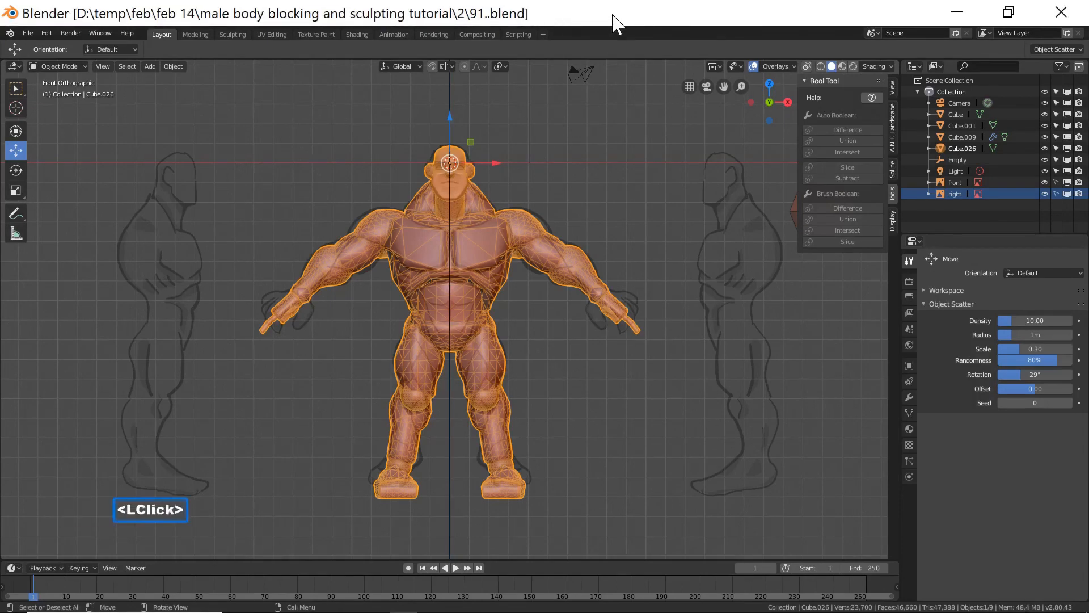
{"action": "left_click", "coordinate": [73, 65]}
{"action": "left_click", "coordinate": [71, 101]}
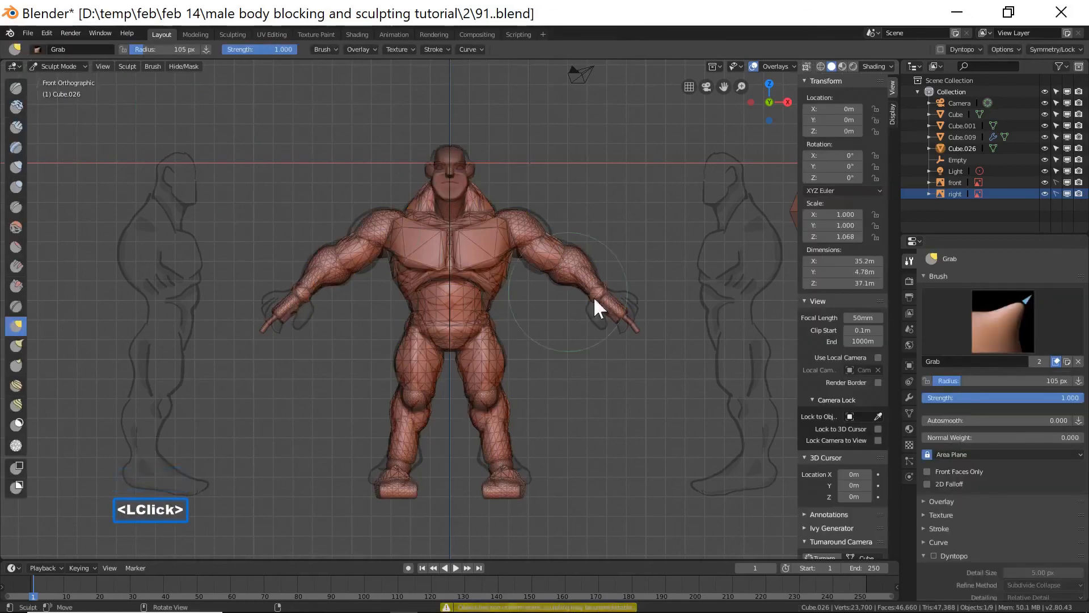
Enable Dyntopo again and pick the Simplify brush for sculpting.
{"action": "left_click", "coordinate": [934, 555]}
{"action": "left_click", "coordinate": [938, 557]}
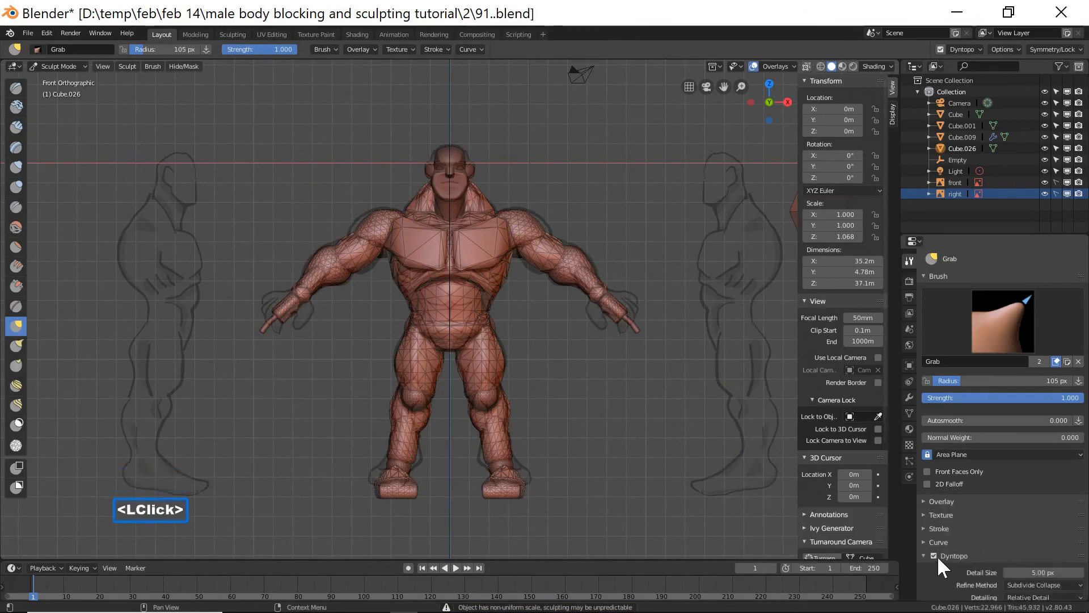
{"action": "left_click", "coordinate": [16, 445]}
{"action": "middle_click_drag", "start_coordinate": [570, 416], "coordinate": [573, 321], "text": "ctrl"}
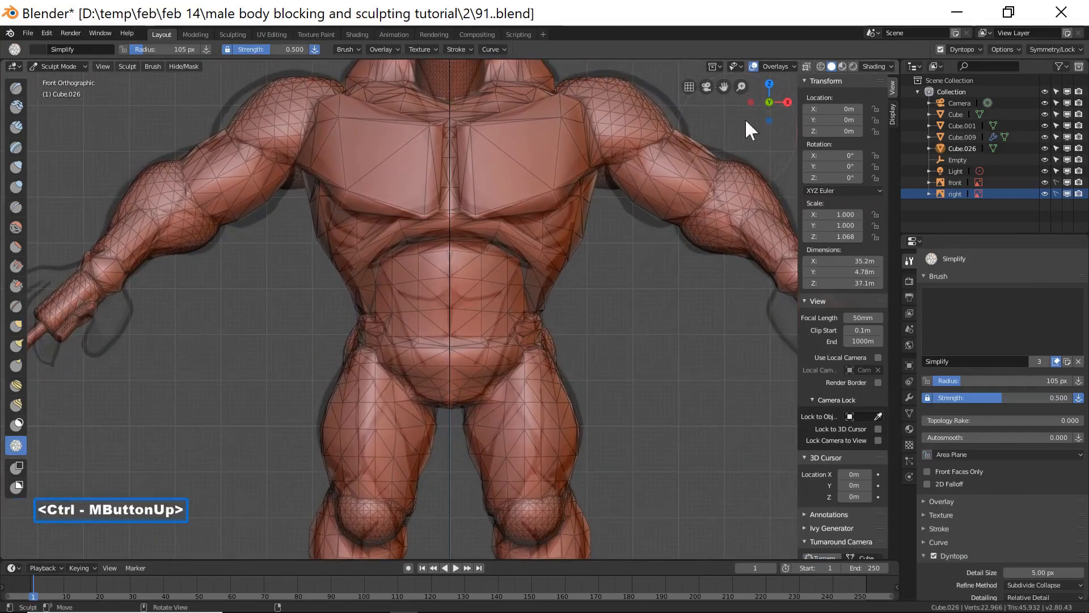
{"action": "left_click", "coordinate": [774, 66]}
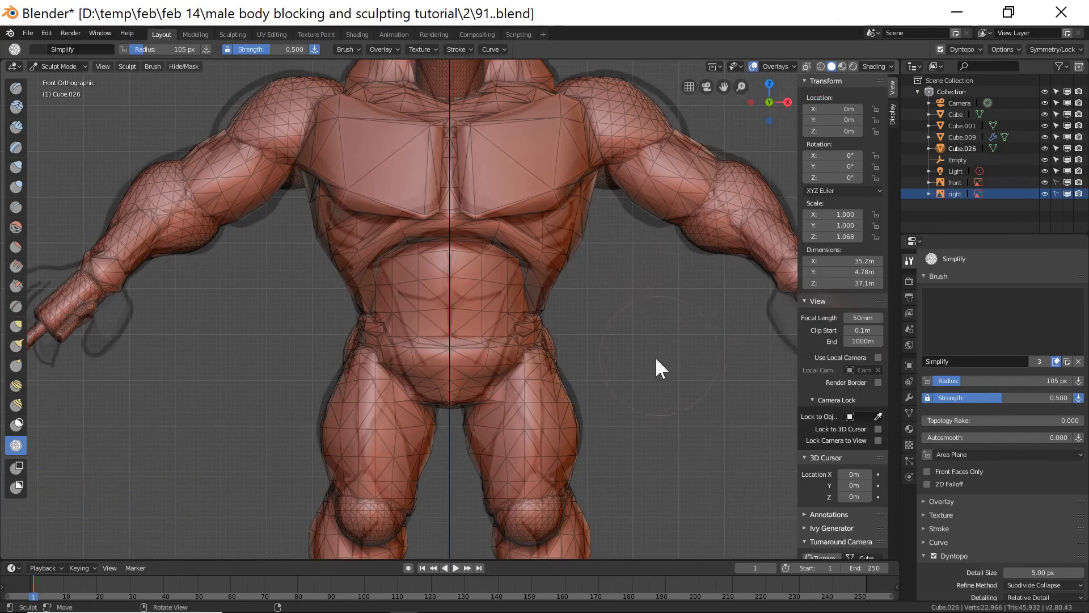
{"action": "scroll", "coordinate": [980, 517], "scroll_direction": "down", "scroll_amount": 6}
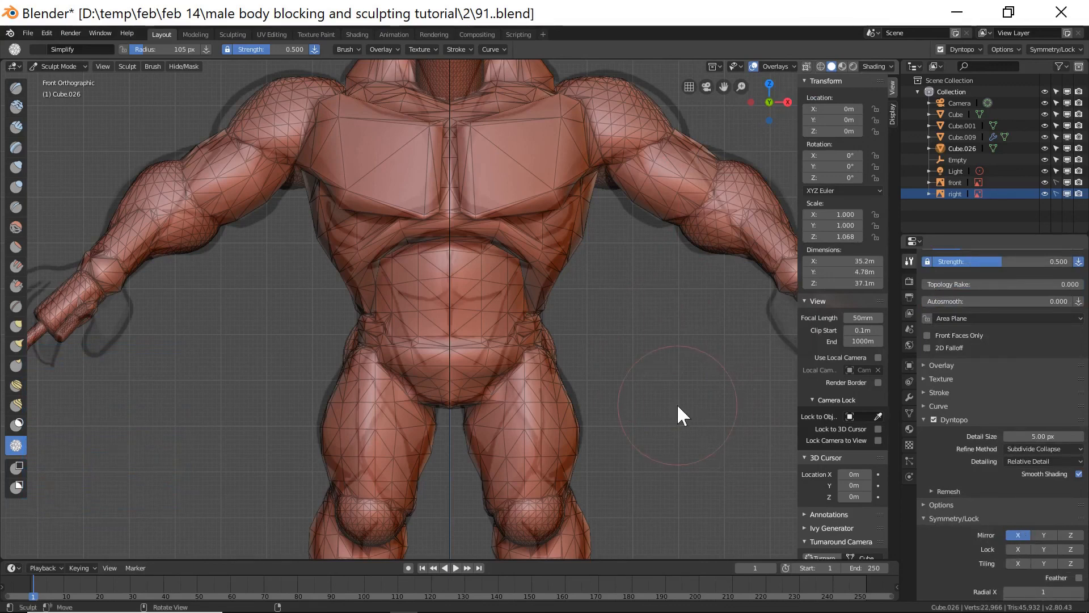
Set the Simplify brush radius to 34 px and brush over the hips and buttocks to simplify the mesh.
{"action": "key", "text": "f"}
{"action": "left_click", "coordinate": [637, 401]}
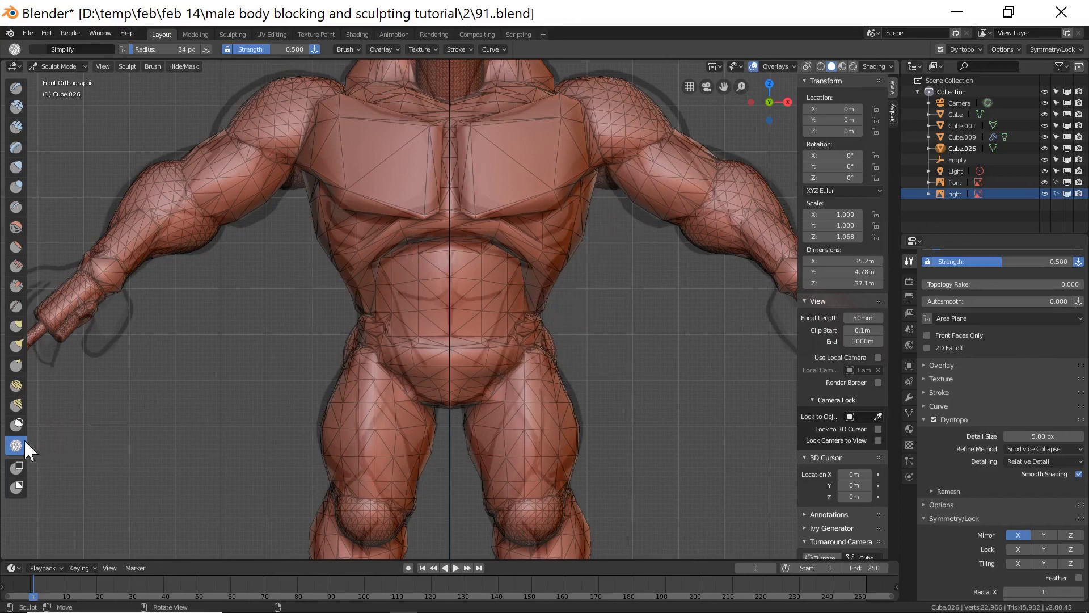
{"action": "left_click_drag", "start_coordinate": [529, 355], "coordinate": [480, 407]}
{"action": "middle_click_drag", "start_coordinate": [583, 366], "coordinate": [532, 341]}
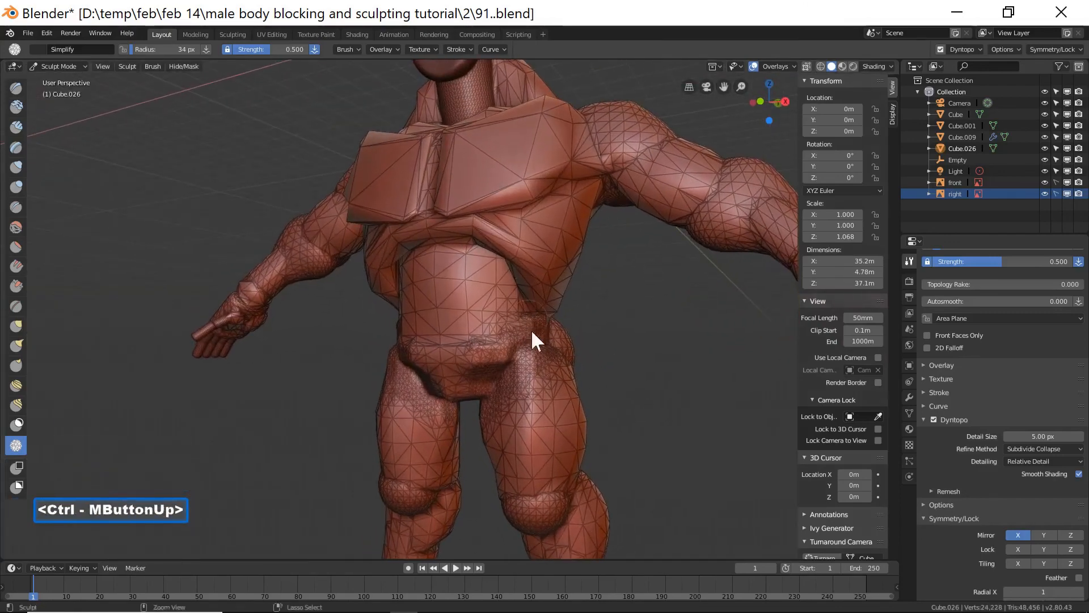
{"action": "left_click_drag", "start_coordinate": [536, 344], "coordinate": [499, 391], "text": "shift"}
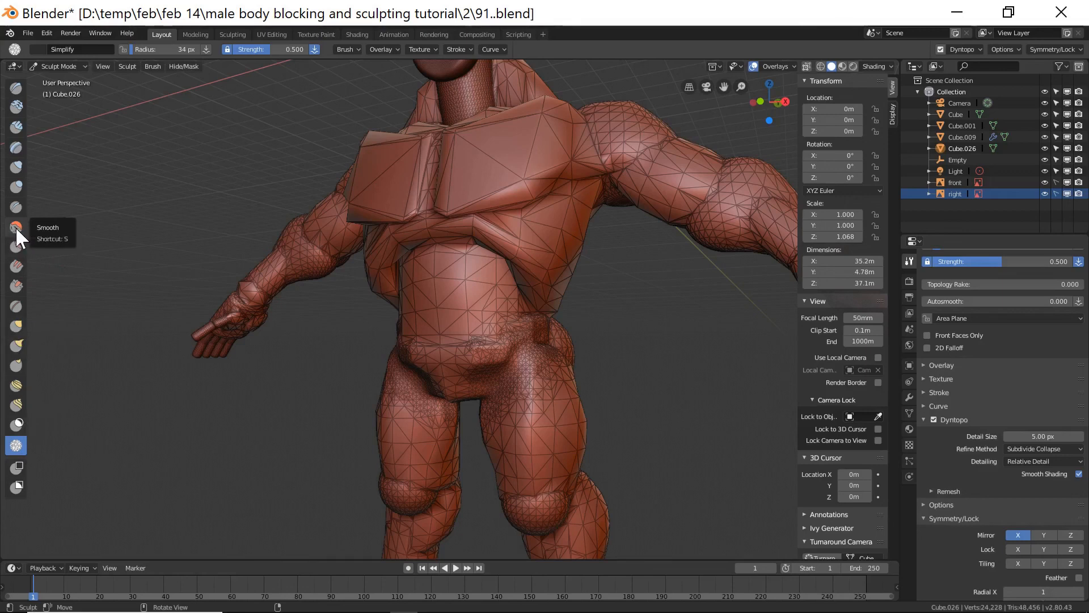
{"action": "left_click_drag", "start_coordinate": [522, 346], "coordinate": [510, 367]}
{"action": "mouse_move", "coordinate": [593, 358]}
{"action": "middle_mouse_down"}
{"action": "mouse_move", "coordinate": [469, 360]}
{"action": "mouse_move", "coordinate": [586, 363]}
{"action": "middle_mouse_up"}
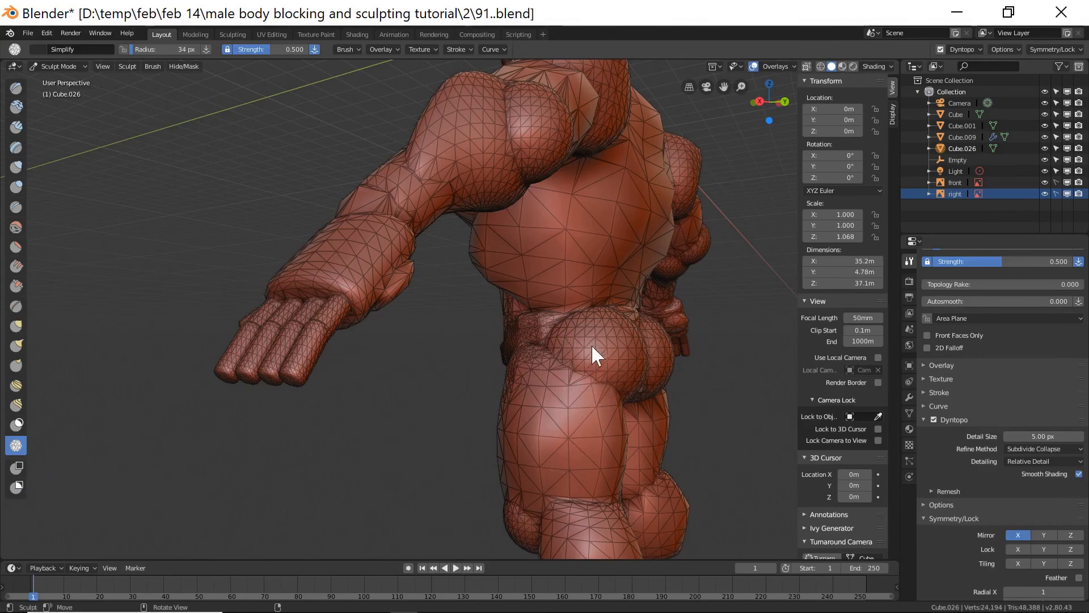
{"action": "mouse_move", "coordinate": [608, 390]}
{"action": "left_mouse_down"}
{"action": "mouse_move", "coordinate": [552, 349]}
{"action": "mouse_move", "coordinate": [598, 381]}
{"action": "mouse_move", "coordinate": [564, 354]}
{"action": "left_mouse_up"}
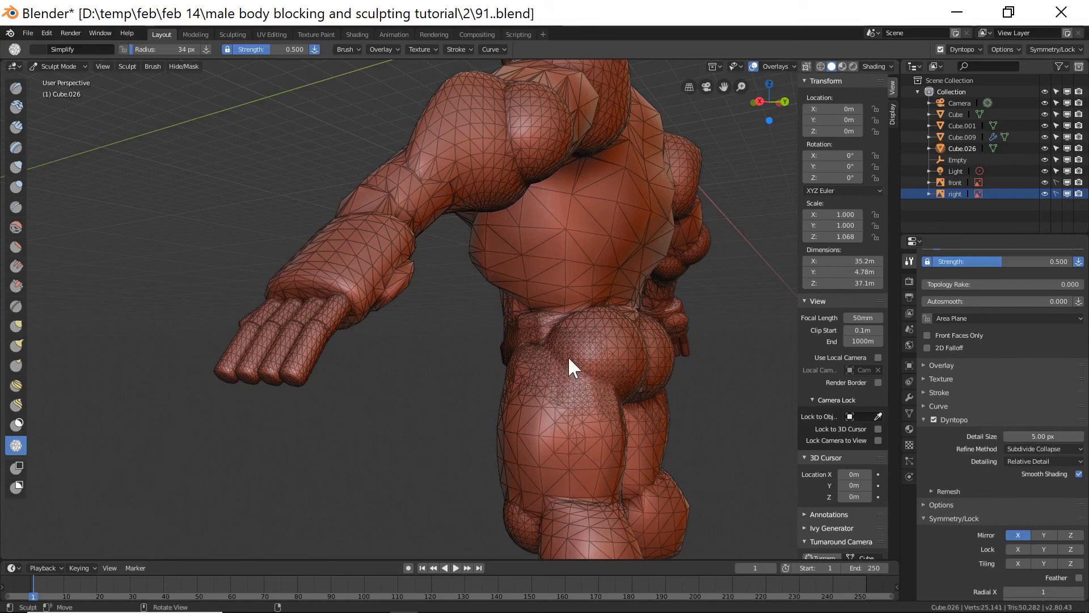
{"action": "mouse_move", "coordinate": [564, 358]}
{"action": "left_mouse_down", "text": "shift"}
{"action": "mouse_move", "coordinate": [528, 345]}
{"action": "mouse_move", "coordinate": [540, 345]}
{"action": "left_mouse_up", "text": "shift"}
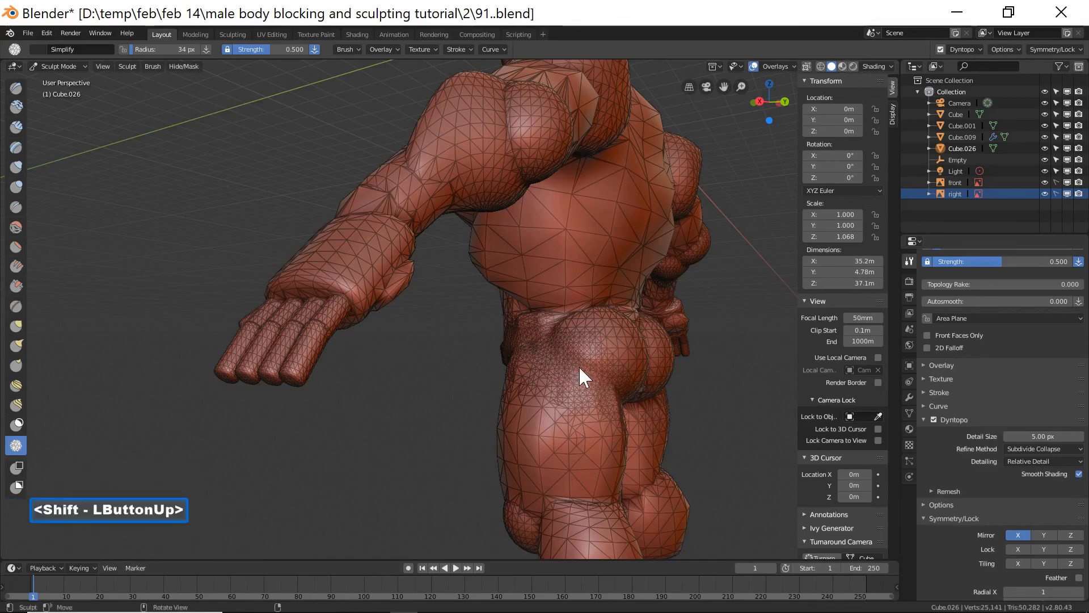
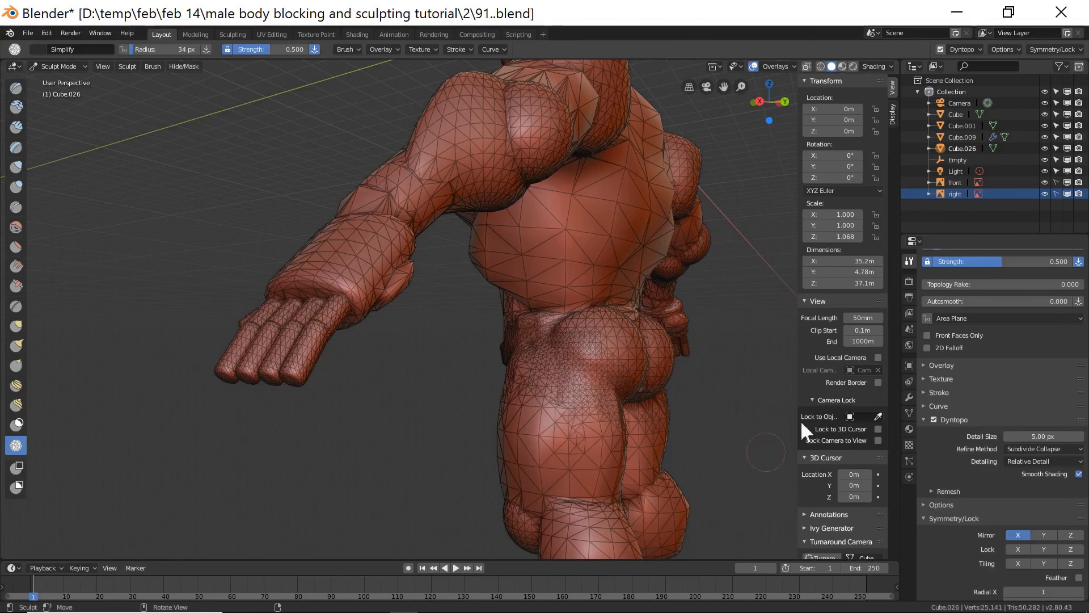
Save the file incrementally as 92.blend and sweep the Simplify brush over the buttocks and backs of the thighs.
{"action": "left_click", "coordinate": [637, 236]}
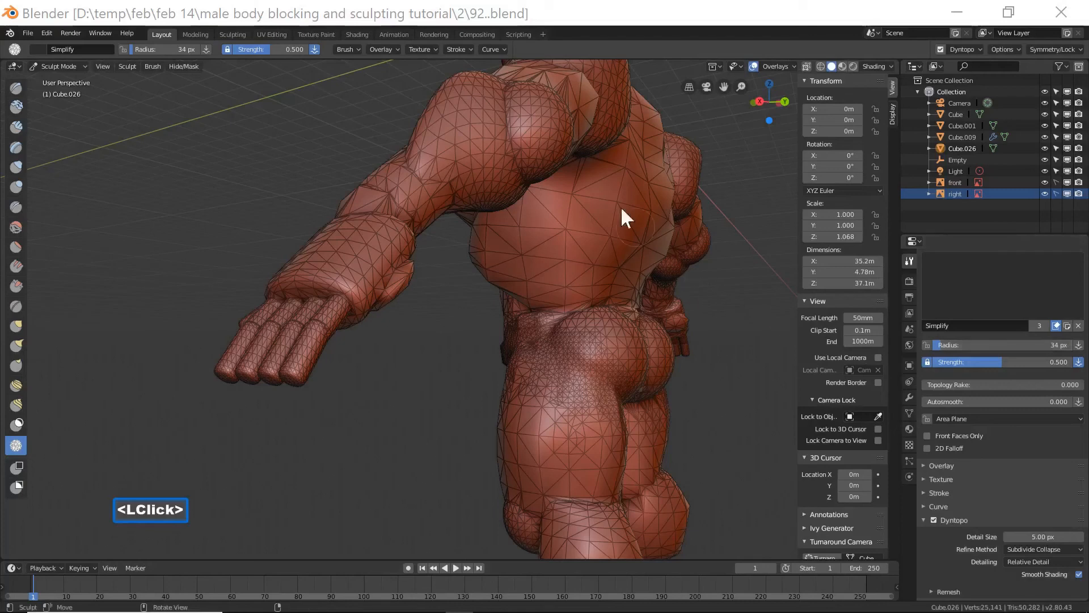
{"action": "left_click", "coordinate": [698, 16]}
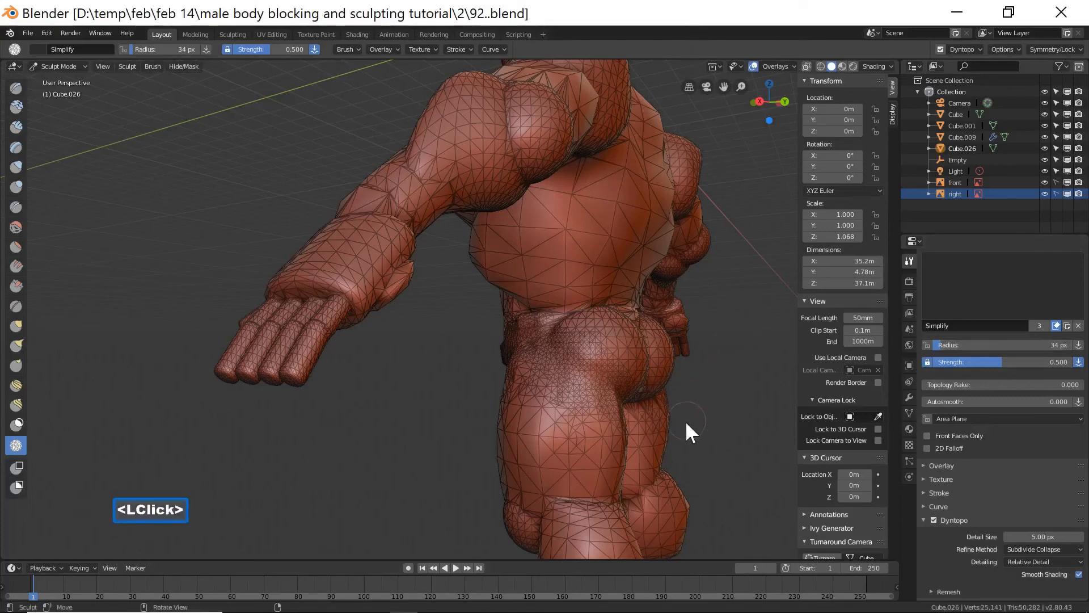
{"action": "middle_click_drag", "start_coordinate": [686, 431], "coordinate": [676, 338], "text": "shift"}
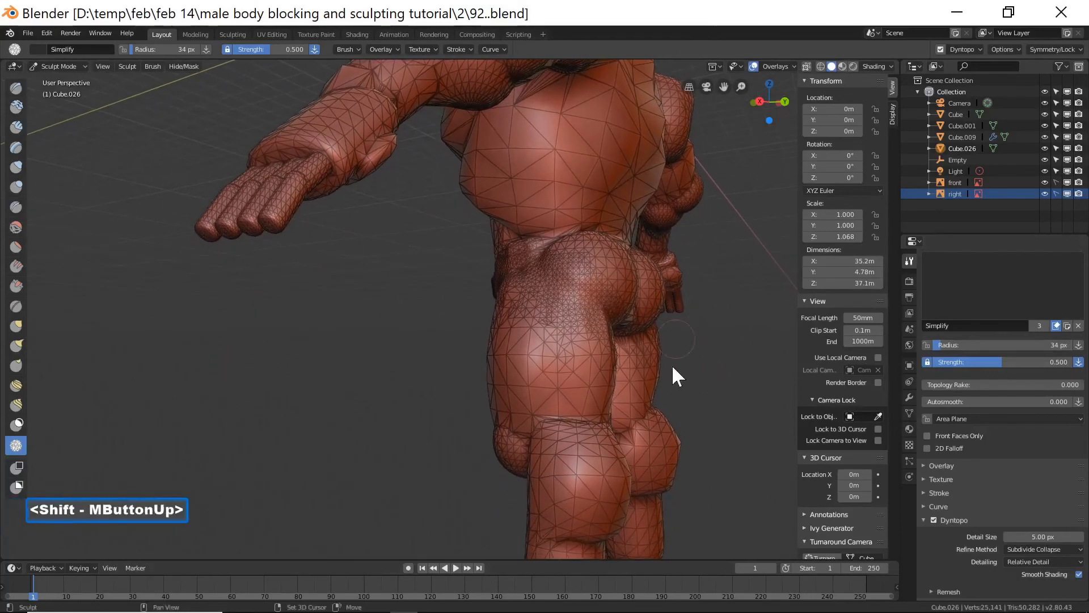
{"action": "middle_click_drag", "start_coordinate": [701, 443], "coordinate": [706, 398], "text": "shift"}
{"action": "left_click", "coordinate": [592, 396]}
{"action": "mouse_move", "coordinate": [591, 393]}
{"action": "left_mouse_down"}
{"action": "mouse_move", "coordinate": [550, 397]}
{"action": "mouse_move", "coordinate": [580, 383]}
{"action": "mouse_move", "coordinate": [536, 401]}
{"action": "left_mouse_up"}
{"action": "mouse_move", "coordinate": [527, 403]}
{"action": "middle_mouse_down"}
{"action": "mouse_move", "coordinate": [668, 373]}
{"action": "mouse_move", "coordinate": [624, 378]}
{"action": "middle_mouse_up"}
{"action": "mouse_move", "coordinate": [573, 379]}
{"action": "left_mouse_down"}
{"action": "mouse_move", "coordinate": [506, 380]}
{"action": "mouse_move", "coordinate": [494, 389]}
{"action": "mouse_move", "coordinate": [562, 389]}
{"action": "mouse_move", "coordinate": [480, 400]}
{"action": "mouse_move", "coordinate": [523, 379]}
{"action": "mouse_move", "coordinate": [567, 403]}
{"action": "left_mouse_up"}
{"action": "mouse_move", "coordinate": [565, 400]}
{"action": "middle_mouse_down"}
{"action": "mouse_move", "coordinate": [550, 390]}
{"action": "mouse_move", "coordinate": [580, 386]}
{"action": "middle_mouse_up"}
{"action": "mouse_move", "coordinate": [582, 397]}
{"action": "left_mouse_down"}
{"action": "mouse_move", "coordinate": [545, 457]}
{"action": "mouse_move", "coordinate": [581, 437]}
{"action": "mouse_move", "coordinate": [568, 443]}
{"action": "left_mouse_up"}
{"action": "mouse_move", "coordinate": [586, 404]}
{"action": "left_mouse_down", "text": "shift"}
{"action": "mouse_move", "coordinate": [558, 444]}
{"action": "mouse_move", "coordinate": [533, 448]}
{"action": "left_mouse_up", "text": "shift"}
{"action": "mouse_move", "coordinate": [533, 448]}
{"action": "middle_mouse_down"}
{"action": "mouse_move", "coordinate": [588, 437]}
{"action": "mouse_move", "coordinate": [638, 448]}
{"action": "mouse_move", "coordinate": [519, 421]}
{"action": "middle_mouse_up"}
{"action": "mouse_move", "coordinate": [493, 404]}
{"action": "left_mouse_down"}
{"action": "mouse_move", "coordinate": [515, 423]}
{"action": "mouse_move", "coordinate": [500, 386]}
{"action": "left_mouse_up"}
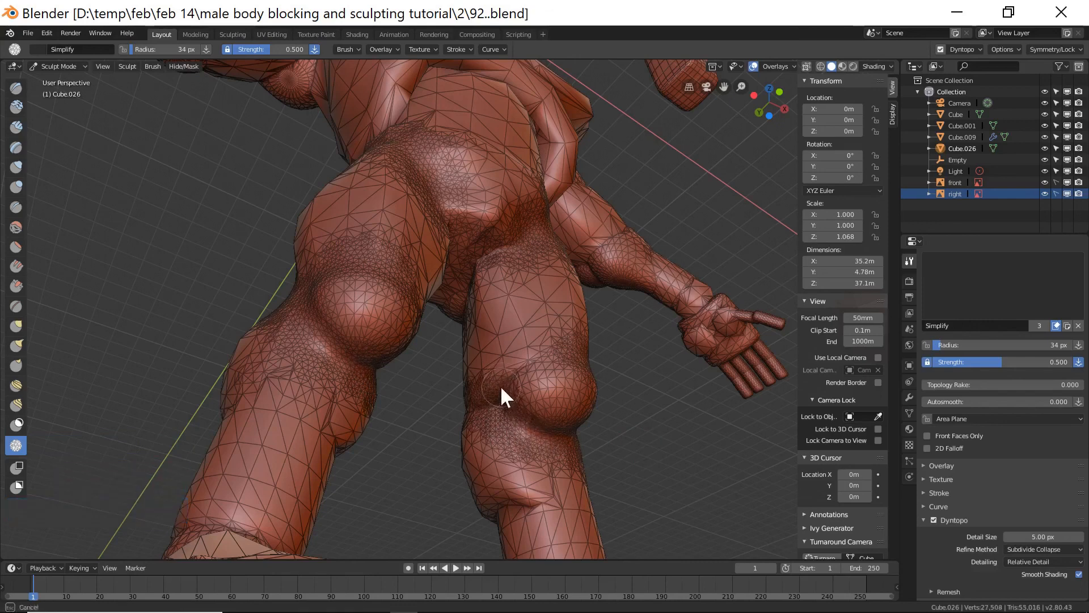
Simplify the mesh over the inner thighs, crotch and lower belly with the Simplify brush.
{"action": "mouse_move", "coordinate": [518, 425]}
{"action": "left_mouse_down", "text": "shift"}
{"action": "mouse_move", "coordinate": [495, 412]}
{"action": "mouse_move", "coordinate": [519, 429]}
{"action": "mouse_move", "coordinate": [540, 340]}
{"action": "left_mouse_up", "text": "shift"}
{"action": "mouse_move", "coordinate": [543, 339]}
{"action": "left_mouse_down"}
{"action": "mouse_move", "coordinate": [504, 376]}
{"action": "mouse_move", "coordinate": [545, 354]}
{"action": "left_mouse_up"}
{"action": "mouse_move", "coordinate": [611, 352]}
{"action": "middle_mouse_down"}
{"action": "mouse_move", "coordinate": [615, 378]}
{"action": "mouse_move", "coordinate": [568, 408]}
{"action": "middle_mouse_up"}
{"action": "mouse_move", "coordinate": [568, 409]}
{"action": "middle_mouse_down"}
{"action": "mouse_move", "coordinate": [501, 444]}
{"action": "mouse_move", "coordinate": [533, 413]}
{"action": "middle_mouse_up"}
{"action": "mouse_move", "coordinate": [495, 493]}
{"action": "left_mouse_down"}
{"action": "mouse_move", "coordinate": [504, 485]}
{"action": "mouse_move", "coordinate": [462, 516]}
{"action": "mouse_move", "coordinate": [529, 486]}
{"action": "left_mouse_up"}
{"action": "left_click_drag", "start_coordinate": [448, 533], "coordinate": [601, 472], "text": "shift"}
{"action": "mouse_move", "coordinate": [602, 472]}
{"action": "middle_mouse_down"}
{"action": "mouse_move", "coordinate": [525, 515]}
{"action": "mouse_move", "coordinate": [461, 520]}
{"action": "middle_mouse_up"}
{"action": "middle_click_drag", "start_coordinate": [624, 457], "coordinate": [544, 478]}
{"action": "left_click_drag", "start_coordinate": [544, 493], "coordinate": [473, 476]}
{"action": "left_click_drag", "start_coordinate": [474, 476], "coordinate": [569, 482], "text": "shift"}
{"action": "mouse_move", "coordinate": [570, 482]}
{"action": "middle_mouse_down"}
{"action": "mouse_move", "coordinate": [576, 462]}
{"action": "mouse_move", "coordinate": [523, 451]}
{"action": "middle_mouse_up"}
{"action": "mouse_move", "coordinate": [543, 480]}
{"action": "left_mouse_down"}
{"action": "mouse_move", "coordinate": [605, 485]}
{"action": "mouse_move", "coordinate": [544, 480]}
{"action": "mouse_move", "coordinate": [569, 479]}
{"action": "mouse_move", "coordinate": [549, 431]}
{"action": "left_mouse_up"}
{"action": "mouse_move", "coordinate": [549, 431]}
{"action": "middle_mouse_down"}
{"action": "mouse_move", "coordinate": [528, 439]}
{"action": "mouse_move", "coordinate": [591, 332]}
{"action": "mouse_move", "coordinate": [413, 494]}
{"action": "middle_mouse_up"}
{"action": "middle_click_drag", "start_coordinate": [576, 276], "coordinate": [416, 374], "text": "shift"}
{"action": "mouse_move", "coordinate": [387, 356]}
{"action": "left_mouse_down"}
{"action": "mouse_move", "coordinate": [370, 345]}
{"action": "mouse_move", "coordinate": [386, 409]}
{"action": "mouse_move", "coordinate": [397, 356]}
{"action": "mouse_move", "coordinate": [385, 345]}
{"action": "mouse_move", "coordinate": [385, 432]}
{"action": "mouse_move", "coordinate": [393, 369]}
{"action": "mouse_move", "coordinate": [383, 449]}
{"action": "mouse_move", "coordinate": [379, 350]}
{"action": "mouse_move", "coordinate": [434, 331]}
{"action": "mouse_move", "coordinate": [489, 334]}
{"action": "mouse_move", "coordinate": [375, 332]}
{"action": "mouse_move", "coordinate": [497, 334]}
{"action": "left_mouse_up"}
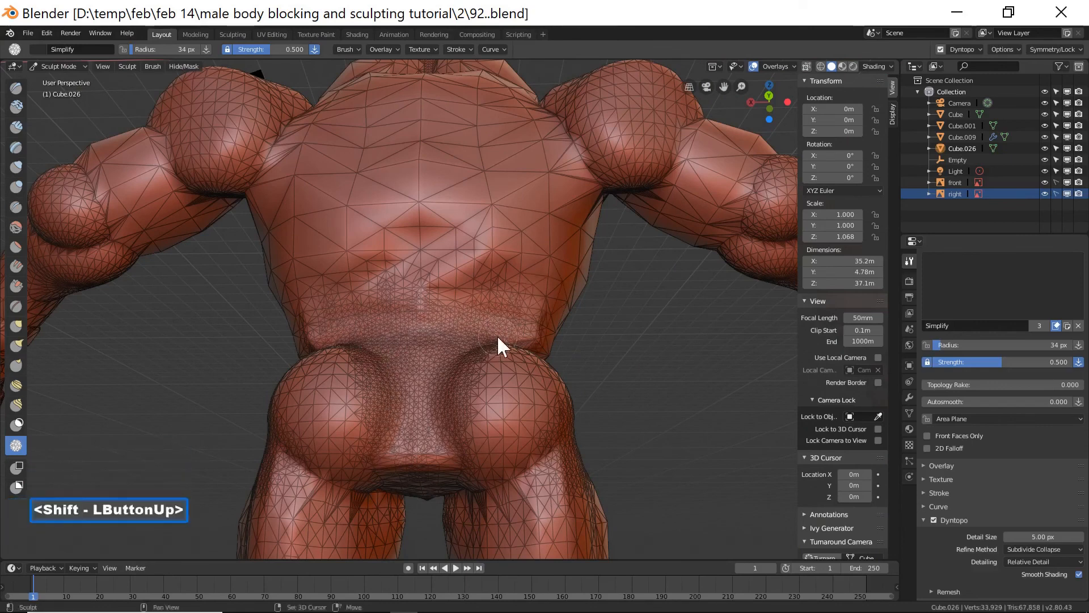
{"action": "mouse_move", "coordinate": [555, 444]}
{"action": "left_mouse_down"}
{"action": "mouse_move", "coordinate": [503, 494]}
{"action": "mouse_move", "coordinate": [466, 501]}
{"action": "mouse_move", "coordinate": [516, 494]}
{"action": "mouse_move", "coordinate": [546, 457]}
{"action": "mouse_move", "coordinate": [477, 499]}
{"action": "mouse_move", "coordinate": [569, 418]}
{"action": "mouse_move", "coordinate": [621, 452]}
{"action": "left_mouse_up"}
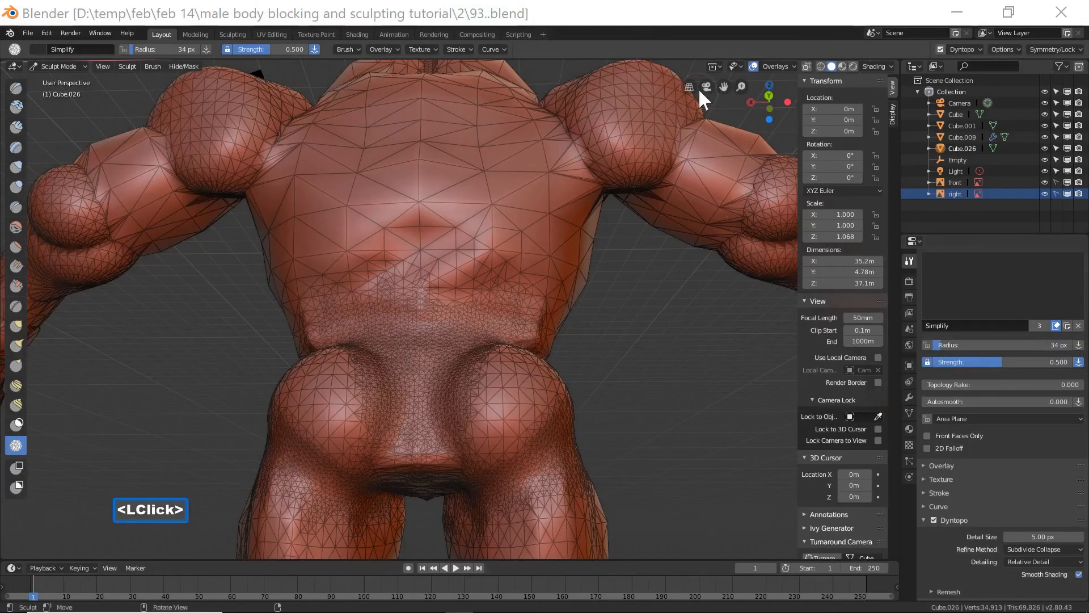
Save the file incrementally as 93.blend and simplify the mesh over the upper back and shoulder.
{"action": "left_click", "coordinate": [685, 20]}
{"action": "middle_click_drag", "start_coordinate": [659, 145], "coordinate": [449, 399], "text": "shift"}
{"action": "middle_click_drag", "start_coordinate": [462, 322], "coordinate": [490, 336]}
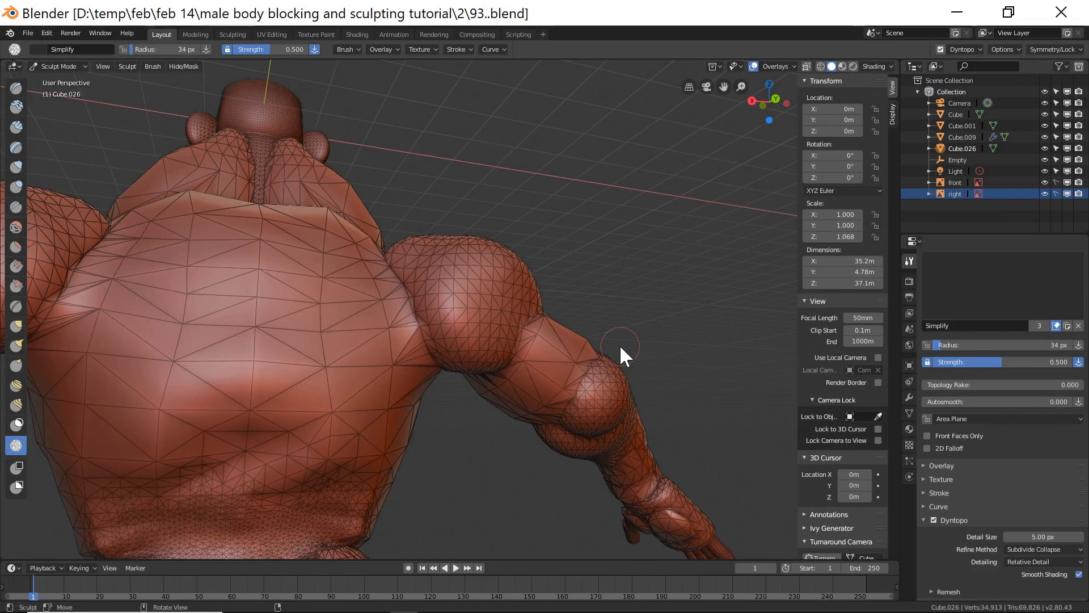
{"action": "left_click_drag", "start_coordinate": [400, 278], "coordinate": [432, 356]}
{"action": "mouse_move", "coordinate": [413, 307]}
{"action": "left_mouse_down"}
{"action": "mouse_move", "coordinate": [400, 274]}
{"action": "mouse_move", "coordinate": [426, 349]}
{"action": "mouse_move", "coordinate": [393, 275]}
{"action": "mouse_move", "coordinate": [414, 335]}
{"action": "left_mouse_up"}
{"action": "mouse_move", "coordinate": [539, 343]}
{"action": "middle_mouse_down"}
{"action": "mouse_move", "coordinate": [525, 356]}
{"action": "mouse_move", "coordinate": [550, 298]}
{"action": "middle_mouse_up"}
{"action": "mouse_move", "coordinate": [549, 298]}
{"action": "left_mouse_down"}
{"action": "mouse_move", "coordinate": [509, 356]}
{"action": "mouse_move", "coordinate": [539, 302]}
{"action": "left_mouse_up"}
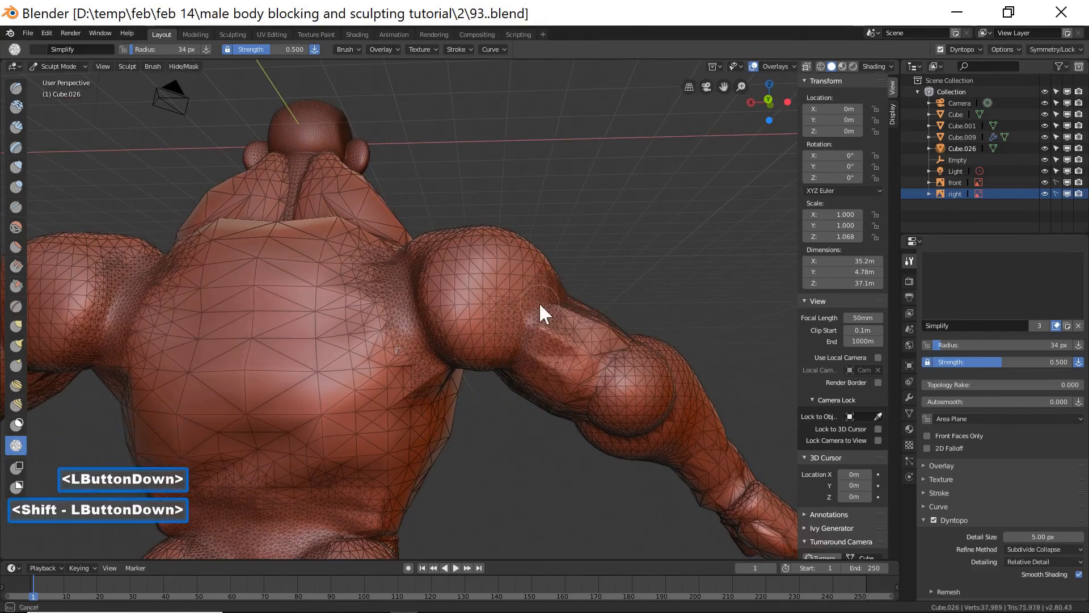
Brush the Simplify brush over the back, shoulder and upper arm to reduce their mesh density.
{"action": "mouse_move", "coordinate": [503, 361]}
{"action": "left_mouse_down", "text": "shift"}
{"action": "mouse_move", "coordinate": [542, 285]}
{"action": "mouse_move", "coordinate": [512, 338]}
{"action": "left_mouse_up", "text": "shift"}
{"action": "mouse_move", "coordinate": [635, 417]}
{"action": "middle_mouse_down"}
{"action": "mouse_move", "coordinate": [618, 423]}
{"action": "mouse_move", "coordinate": [589, 395]}
{"action": "middle_mouse_up"}
{"action": "middle_click_drag", "start_coordinate": [696, 380], "coordinate": [431, 386], "text": "shift"}
{"action": "mouse_move", "coordinate": [446, 371]}
{"action": "left_mouse_down"}
{"action": "mouse_move", "coordinate": [442, 381]}
{"action": "mouse_move", "coordinate": [458, 338]}
{"action": "mouse_move", "coordinate": [437, 375]}
{"action": "left_mouse_up"}
{"action": "mouse_move", "coordinate": [437, 376]}
{"action": "left_mouse_down", "text": "shift"}
{"action": "mouse_move", "coordinate": [418, 414]}
{"action": "mouse_move", "coordinate": [437, 377]}
{"action": "mouse_move", "coordinate": [389, 393]}
{"action": "left_mouse_up", "text": "shift"}
{"action": "middle_click_drag", "start_coordinate": [389, 394], "coordinate": [475, 373]}
{"action": "mouse_move", "coordinate": [386, 346]}
{"action": "left_mouse_down"}
{"action": "mouse_move", "coordinate": [362, 338]}
{"action": "mouse_move", "coordinate": [343, 351]}
{"action": "mouse_move", "coordinate": [352, 332]}
{"action": "left_mouse_up"}
{"action": "left_click_drag", "start_coordinate": [352, 332], "coordinate": [345, 353], "text": "shift"}
{"action": "mouse_move", "coordinate": [374, 300]}
{"action": "left_mouse_down", "text": "shift"}
{"action": "mouse_move", "coordinate": [389, 292]}
{"action": "mouse_move", "coordinate": [295, 262]}
{"action": "left_mouse_up", "text": "shift"}
{"action": "middle_click_drag", "start_coordinate": [277, 278], "coordinate": [272, 248]}
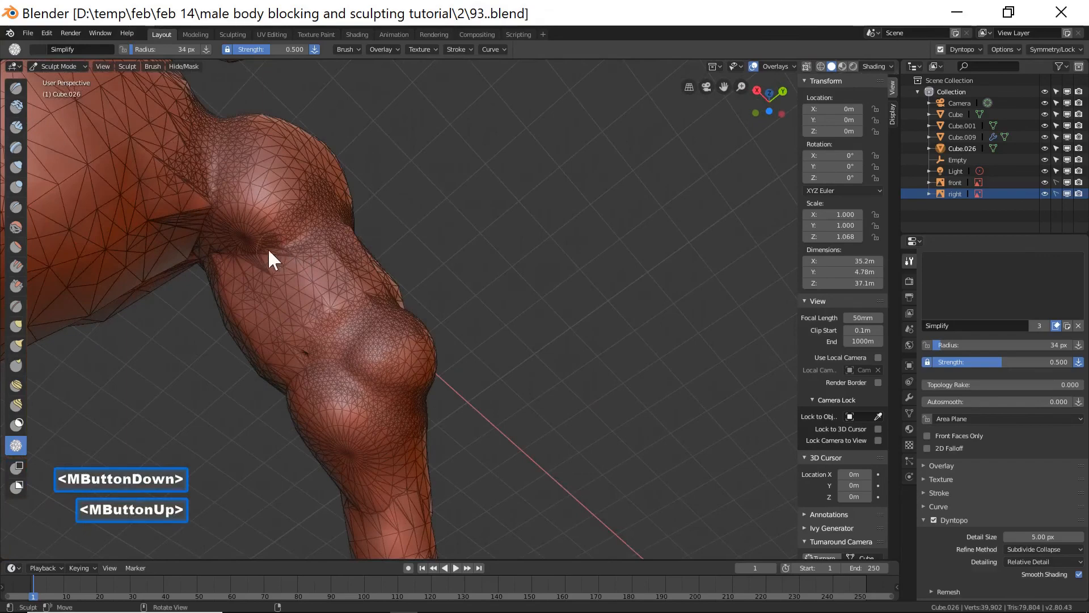
{"action": "mouse_move", "coordinate": [224, 251]}
{"action": "left_mouse_down"}
{"action": "mouse_move", "coordinate": [297, 257]}
{"action": "mouse_move", "coordinate": [233, 256]}
{"action": "mouse_move", "coordinate": [277, 244]}
{"action": "mouse_move", "coordinate": [242, 237]}
{"action": "mouse_move", "coordinate": [339, 242]}
{"action": "left_mouse_up"}
{"action": "mouse_move", "coordinate": [368, 257]}
{"action": "middle_mouse_down"}
{"action": "mouse_move", "coordinate": [410, 278]}
{"action": "mouse_move", "coordinate": [315, 345]}
{"action": "mouse_move", "coordinate": [343, 192]}
{"action": "mouse_move", "coordinate": [355, 211]}
{"action": "mouse_move", "coordinate": [353, 160]}
{"action": "middle_mouse_up"}
{"action": "mouse_move", "coordinate": [332, 164]}
{"action": "left_mouse_down"}
{"action": "mouse_move", "coordinate": [302, 183]}
{"action": "mouse_move", "coordinate": [323, 165]}
{"action": "left_mouse_up"}
{"action": "mouse_move", "coordinate": [323, 165]}
{"action": "left_mouse_down", "text": "shift"}
{"action": "mouse_move", "coordinate": [350, 145]}
{"action": "mouse_move", "coordinate": [421, 244]}
{"action": "mouse_move", "coordinate": [433, 236]}
{"action": "mouse_move", "coordinate": [392, 271]}
{"action": "mouse_move", "coordinate": [403, 244]}
{"action": "mouse_move", "coordinate": [461, 220]}
{"action": "mouse_move", "coordinate": [487, 297]}
{"action": "mouse_move", "coordinate": [476, 265]}
{"action": "left_mouse_up", "text": "shift"}
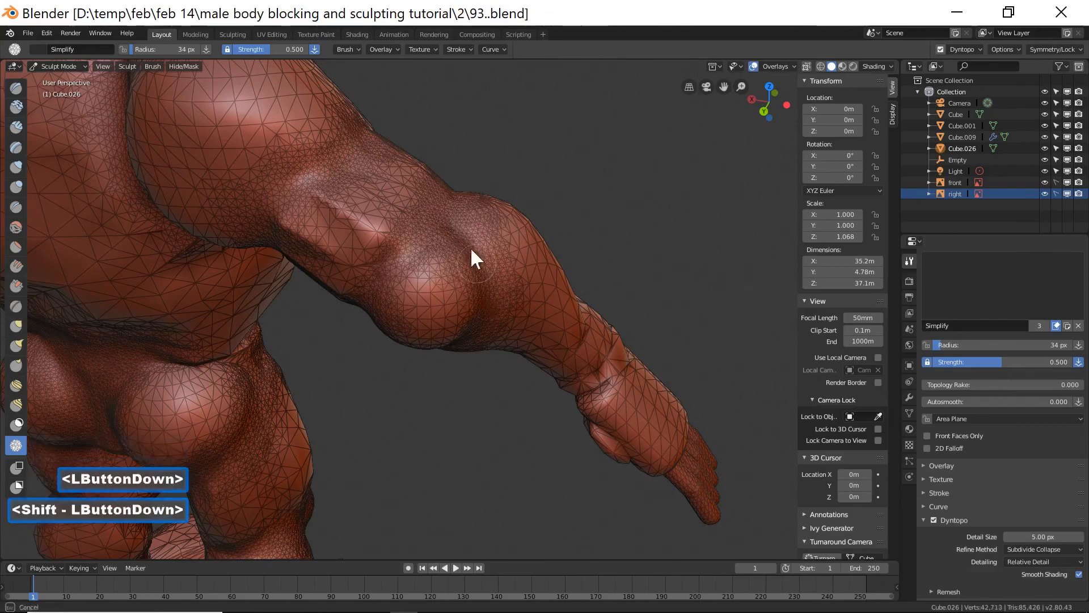
Simplify the mesh along the elbow, forearm and wrist with the Simplify brush.
{"action": "mouse_move", "coordinate": [476, 266]}
{"action": "middle_mouse_down"}
{"action": "mouse_move", "coordinate": [615, 364]}
{"action": "mouse_move", "coordinate": [575, 330]}
{"action": "mouse_move", "coordinate": [610, 356]}
{"action": "mouse_move", "coordinate": [479, 298]}
{"action": "mouse_move", "coordinate": [497, 343]}
{"action": "middle_mouse_up"}
{"action": "mouse_move", "coordinate": [437, 357]}
{"action": "left_mouse_down"}
{"action": "mouse_move", "coordinate": [420, 362]}
{"action": "mouse_move", "coordinate": [485, 326]}
{"action": "left_mouse_up"}
{"action": "mouse_move", "coordinate": [484, 325]}
{"action": "middle_mouse_down"}
{"action": "mouse_move", "coordinate": [532, 356]}
{"action": "mouse_move", "coordinate": [523, 370]}
{"action": "middle_mouse_up"}
{"action": "mouse_move", "coordinate": [522, 369]}
{"action": "left_mouse_down"}
{"action": "mouse_move", "coordinate": [455, 382]}
{"action": "mouse_move", "coordinate": [557, 360]}
{"action": "left_mouse_up"}
{"action": "mouse_move", "coordinate": [556, 360]}
{"action": "middle_mouse_down"}
{"action": "mouse_move", "coordinate": [441, 359]}
{"action": "mouse_move", "coordinate": [452, 348]}
{"action": "mouse_move", "coordinate": [513, 375]}
{"action": "mouse_move", "coordinate": [477, 384]}
{"action": "middle_mouse_up"}
{"action": "mouse_move", "coordinate": [476, 384]}
{"action": "left_mouse_down"}
{"action": "mouse_move", "coordinate": [515, 414]}
{"action": "mouse_move", "coordinate": [445, 389]}
{"action": "mouse_move", "coordinate": [429, 370]}
{"action": "mouse_move", "coordinate": [482, 394]}
{"action": "left_mouse_up"}
{"action": "mouse_move", "coordinate": [529, 366]}
{"action": "left_mouse_down", "text": "shift"}
{"action": "mouse_move", "coordinate": [476, 357]}
{"action": "mouse_move", "coordinate": [523, 365]}
{"action": "left_mouse_up", "text": "shift"}
{"action": "left_click_drag", "start_coordinate": [523, 364], "coordinate": [521, 364], "text": "shift"}
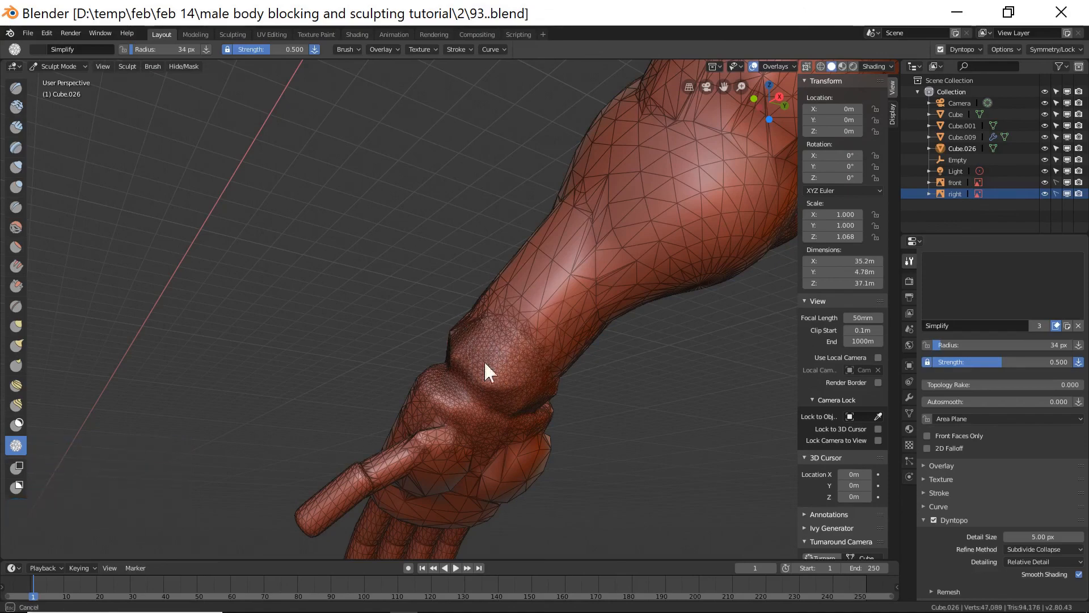
{"action": "middle_click_drag", "start_coordinate": [538, 381], "coordinate": [603, 343]}
{"action": "mouse_move", "coordinate": [603, 343]}
{"action": "left_mouse_down"}
{"action": "mouse_move", "coordinate": [555, 382]}
{"action": "mouse_move", "coordinate": [593, 329]}
{"action": "mouse_move", "coordinate": [551, 366]}
{"action": "mouse_move", "coordinate": [591, 376]}
{"action": "mouse_move", "coordinate": [606, 342]}
{"action": "mouse_move", "coordinate": [595, 369]}
{"action": "left_mouse_up"}
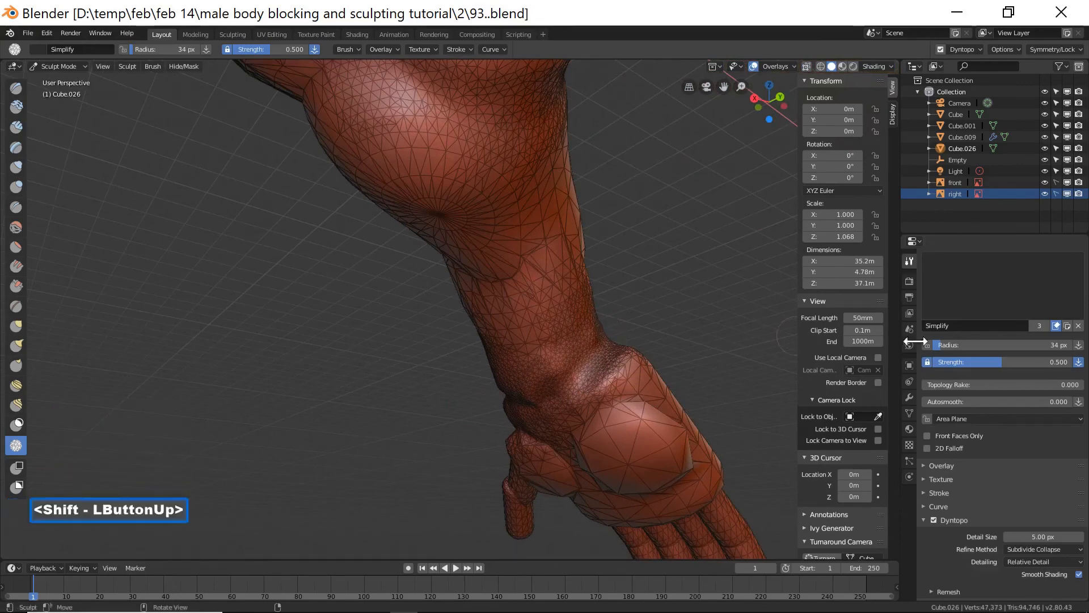